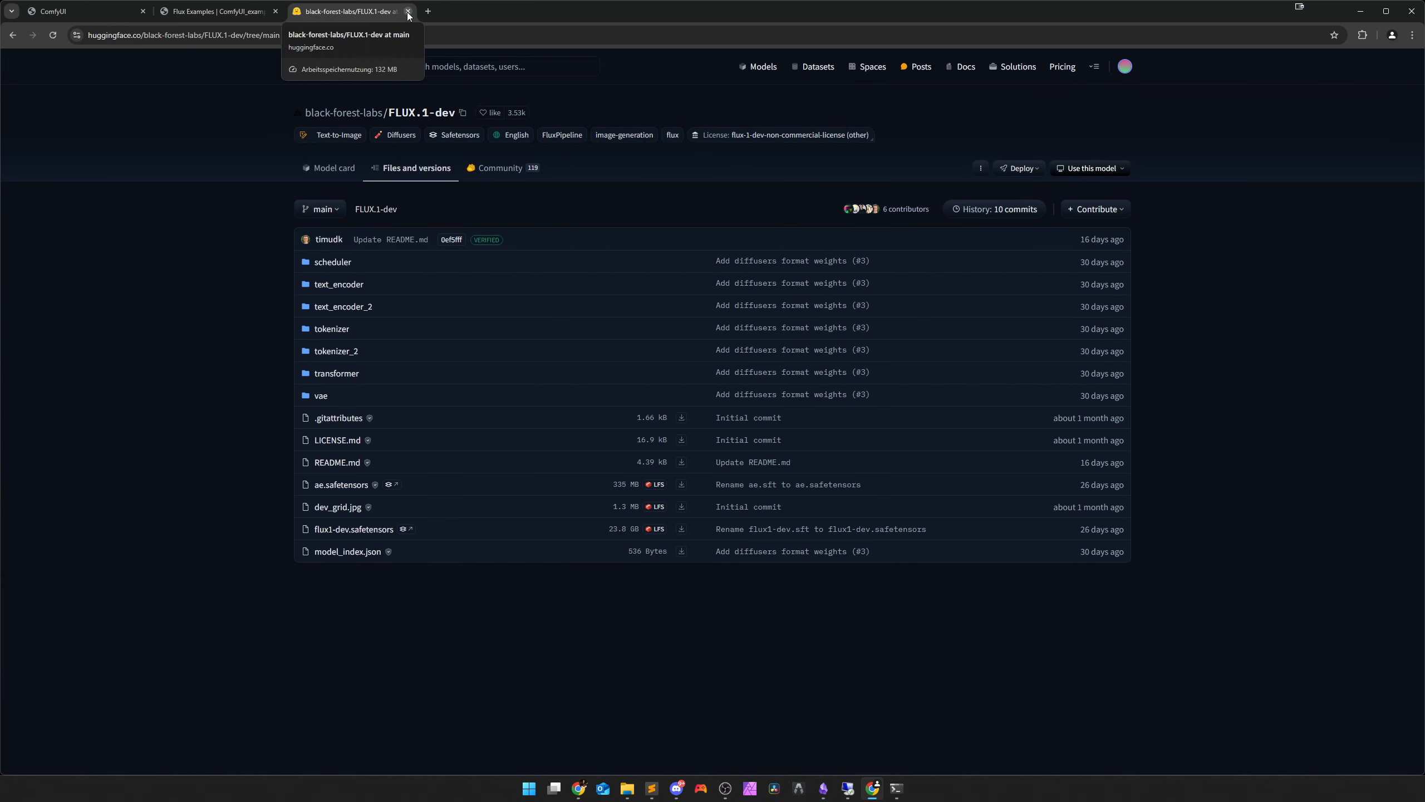
Close the FLUX.1-dev repository page and highlight the ComfyUI/models/unet/ folder path in the Flux Dev instructions
click(408, 11)
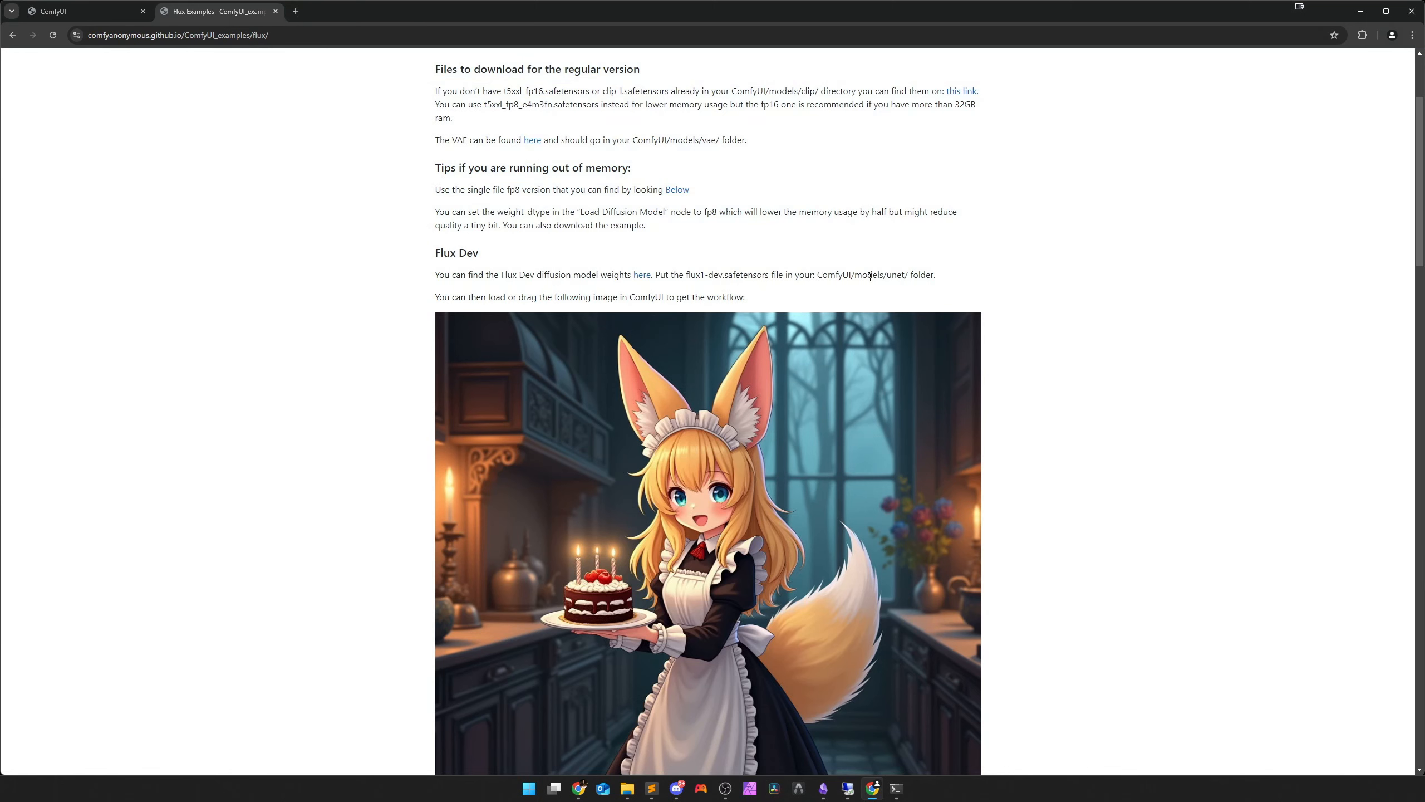
drag(820, 274, 907, 275)
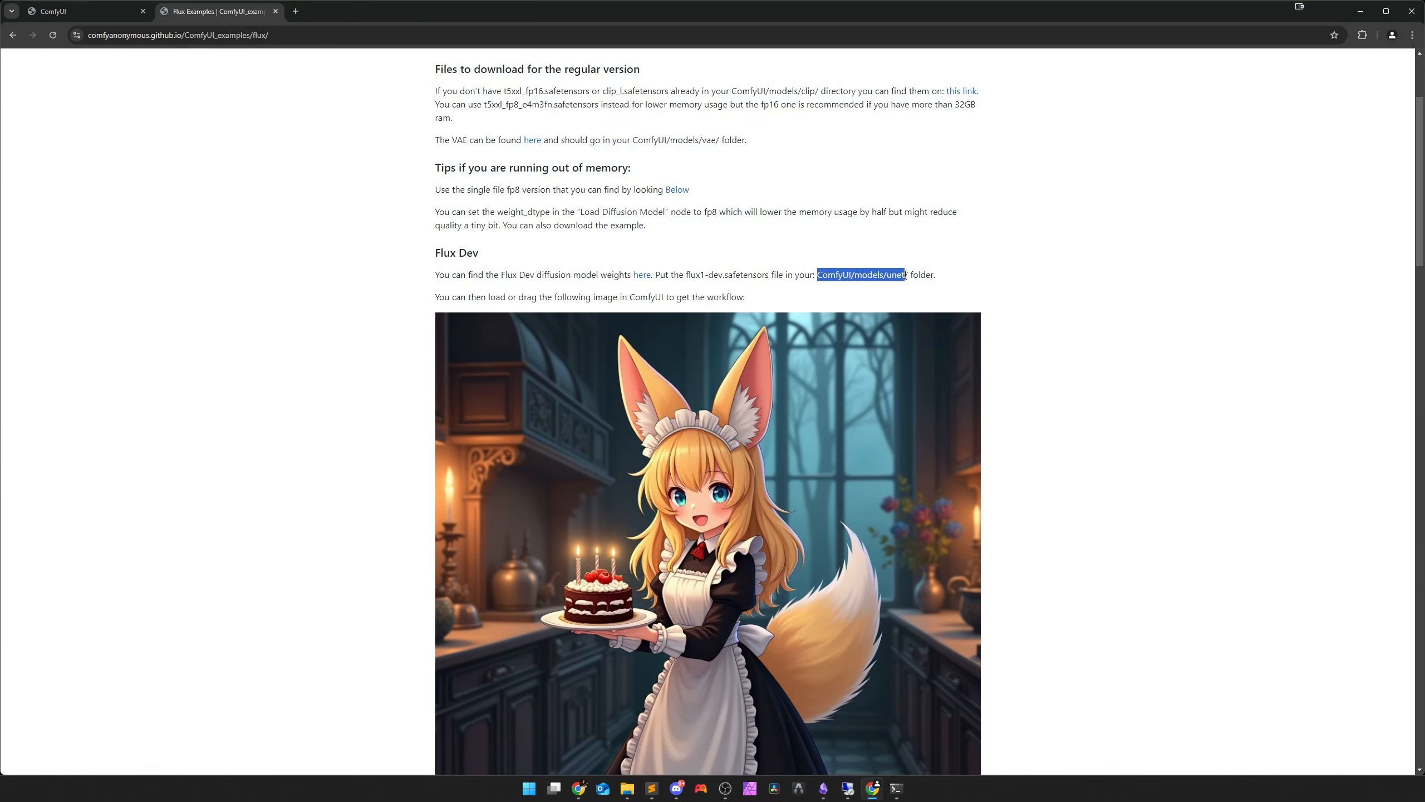
click(897, 275)
Switch to File Explorer and check the flux1-dev.sft file inside the Flux subfolder of ComfyUI Models' unet folder, returning to the Flux examples page
click(627, 789)
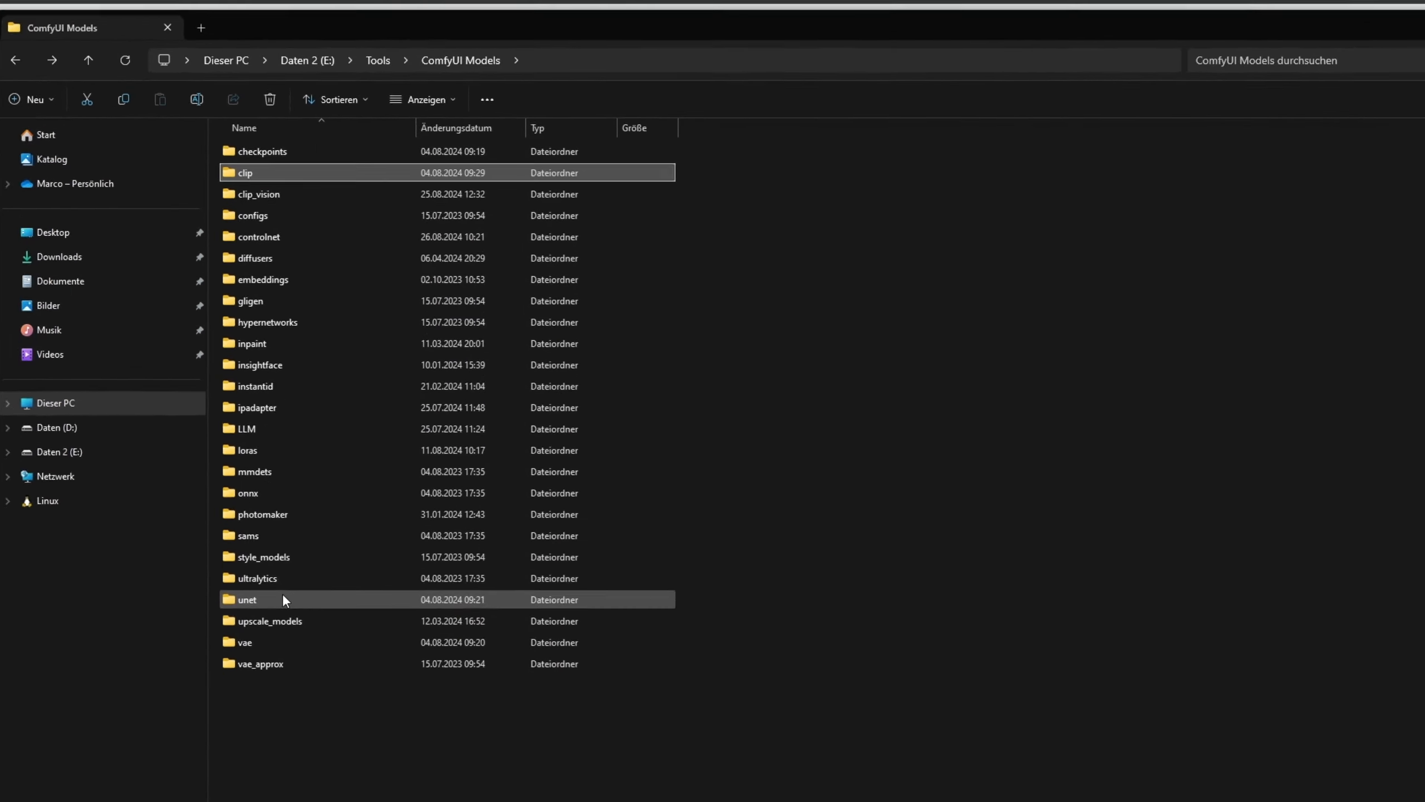
double_click(350, 567)
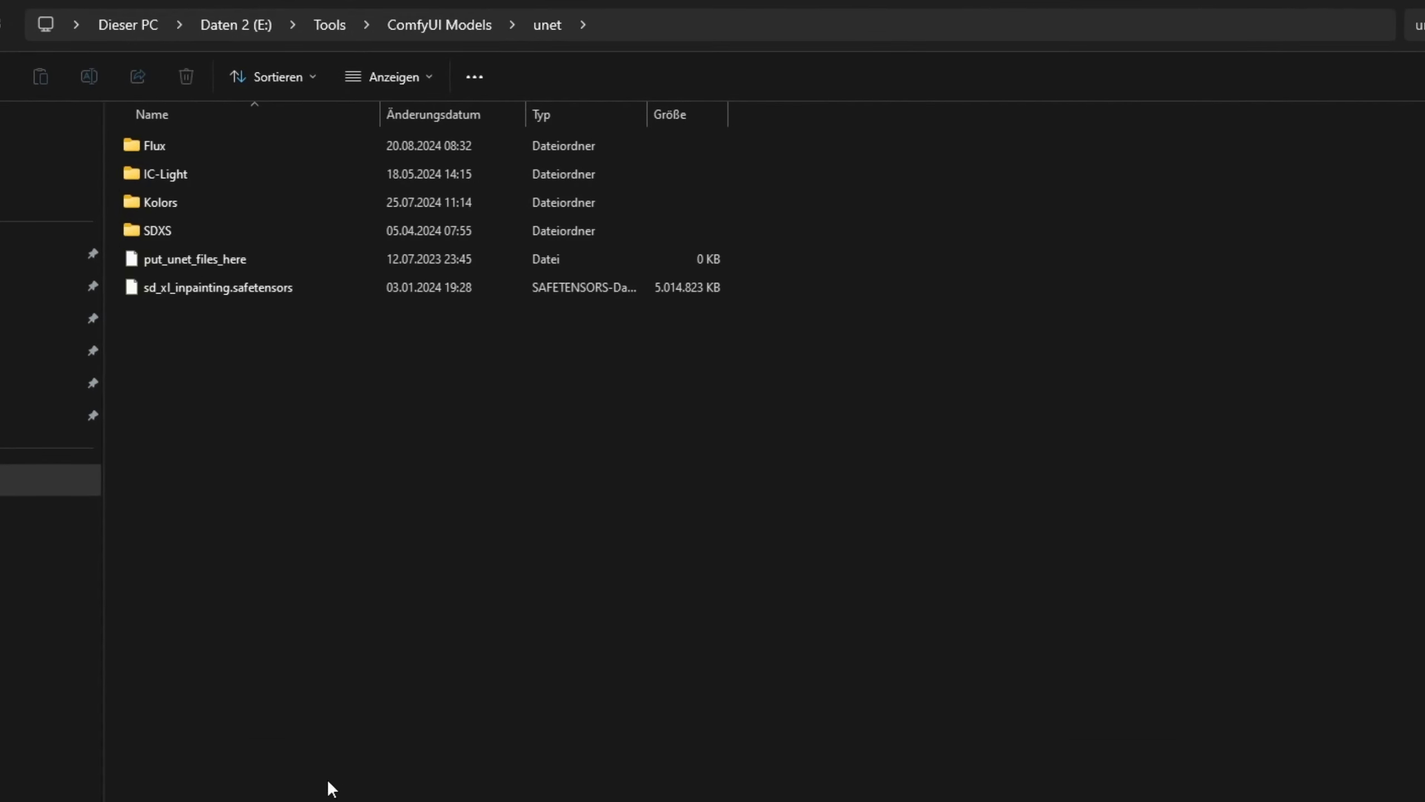
click(194, 145)
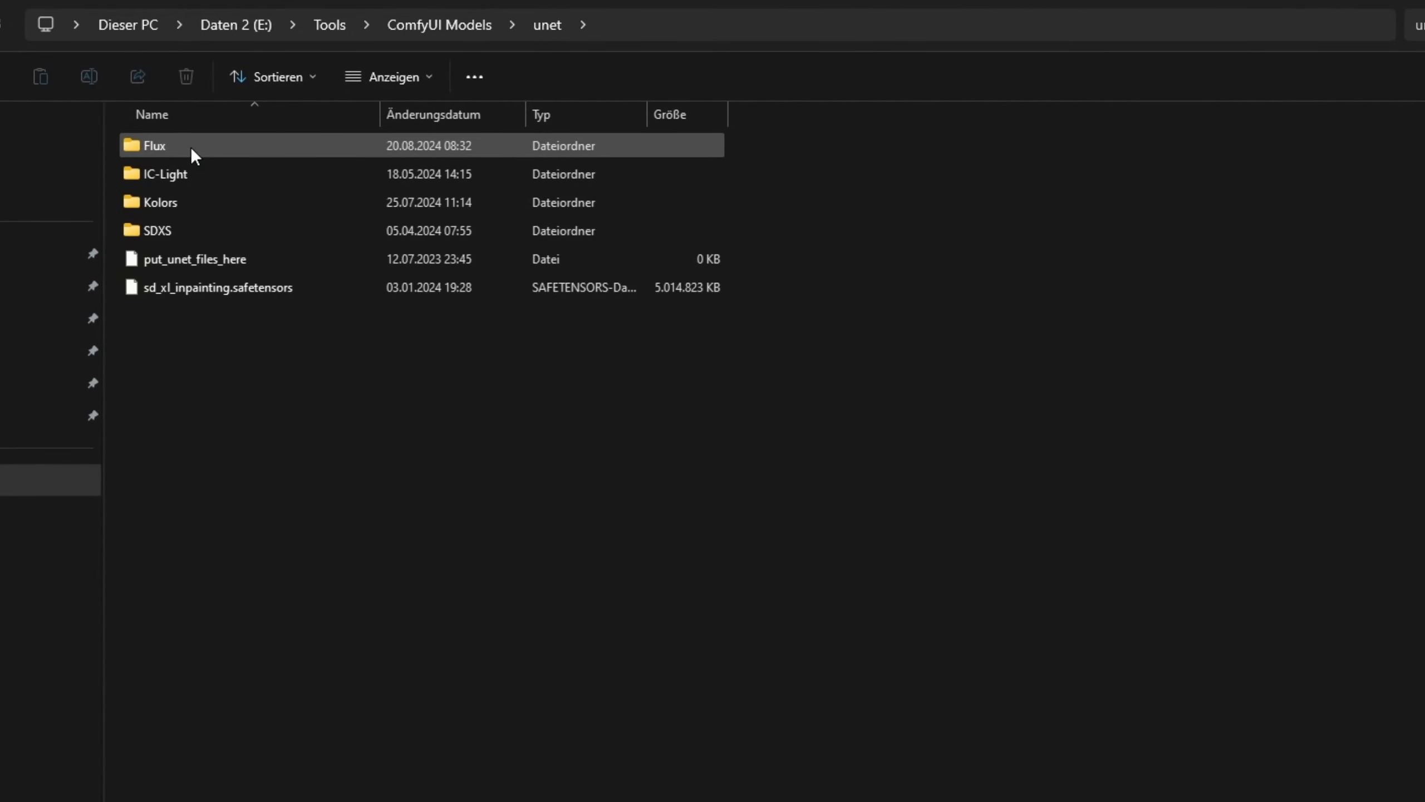
double_click(191, 149)
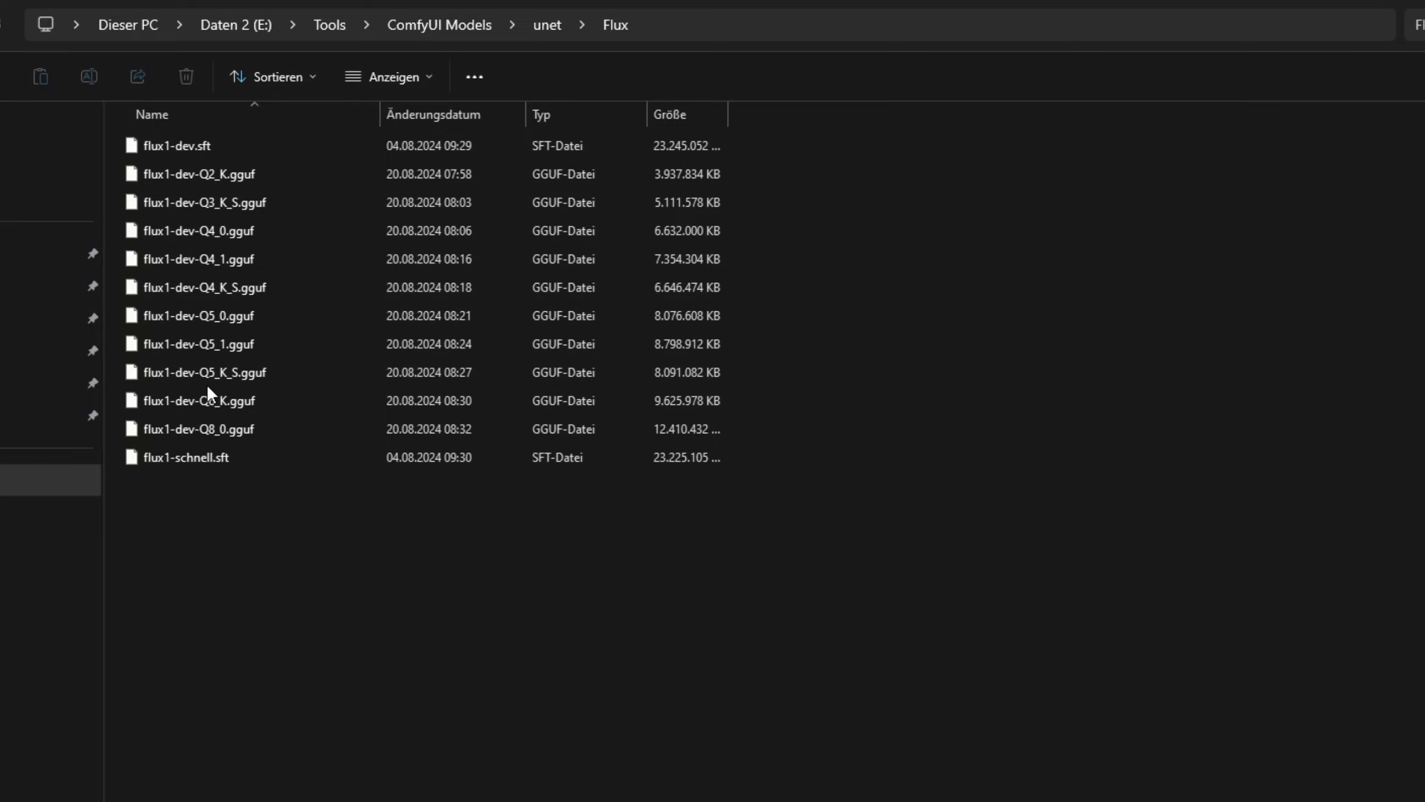
click(240, 147)
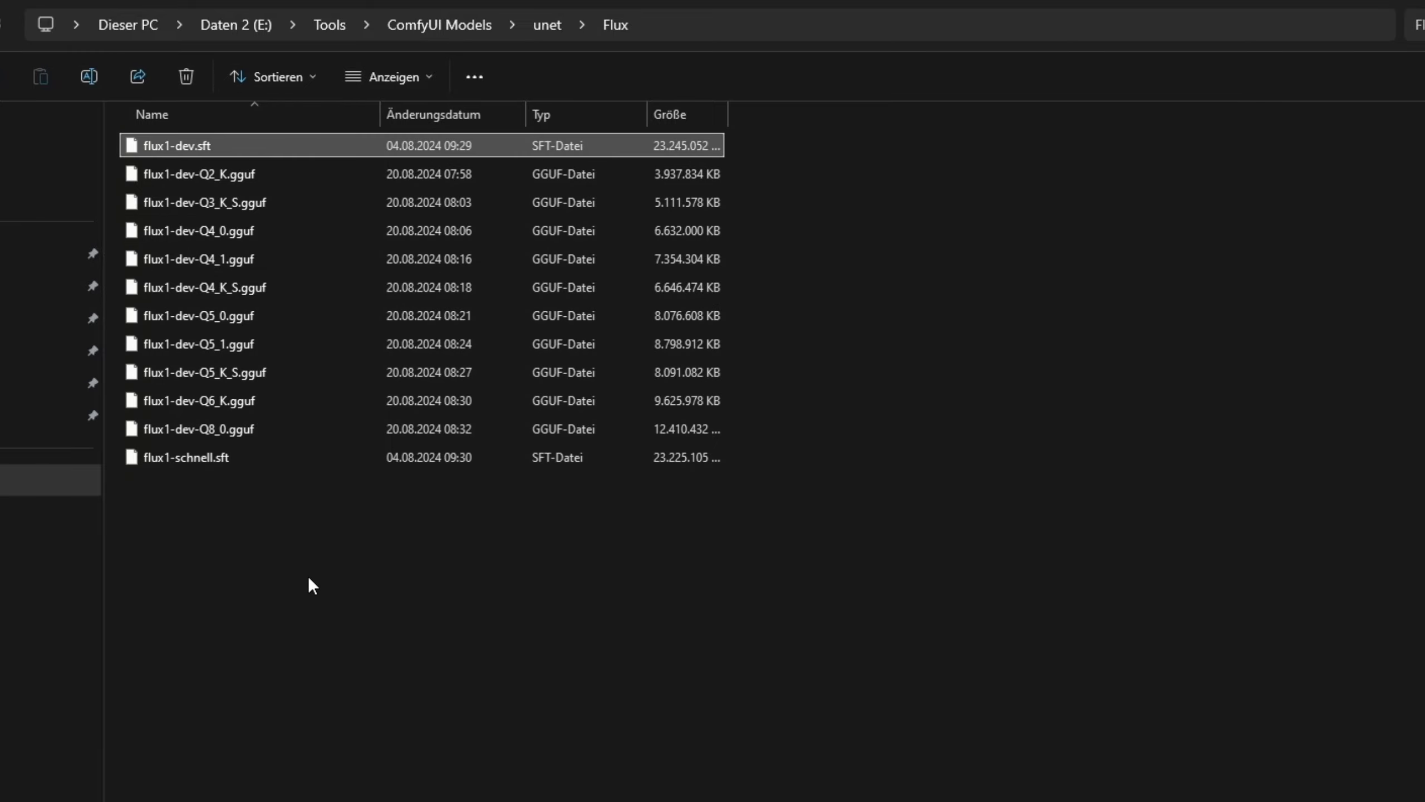
click(307, 588)
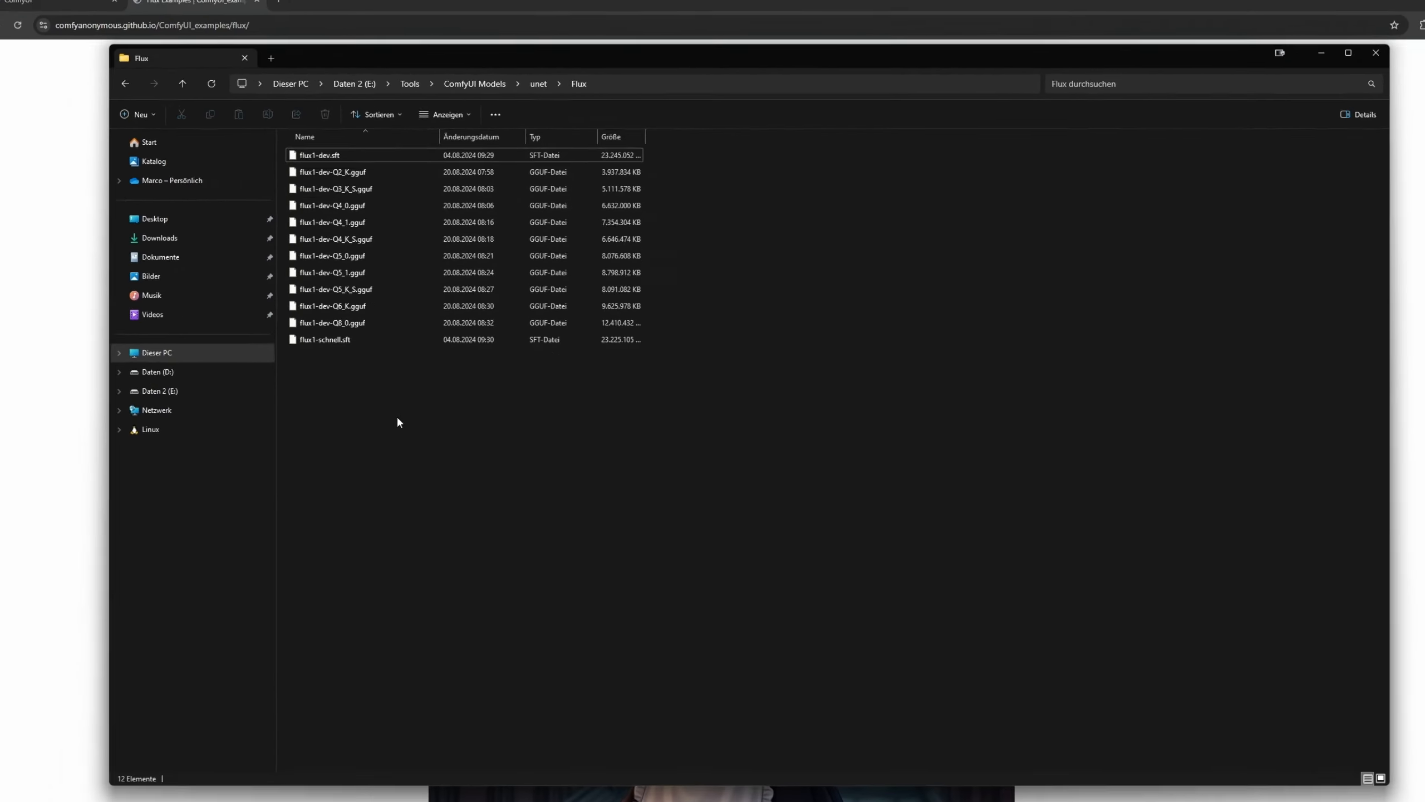
key(alt+Left)
click(1122, 14)
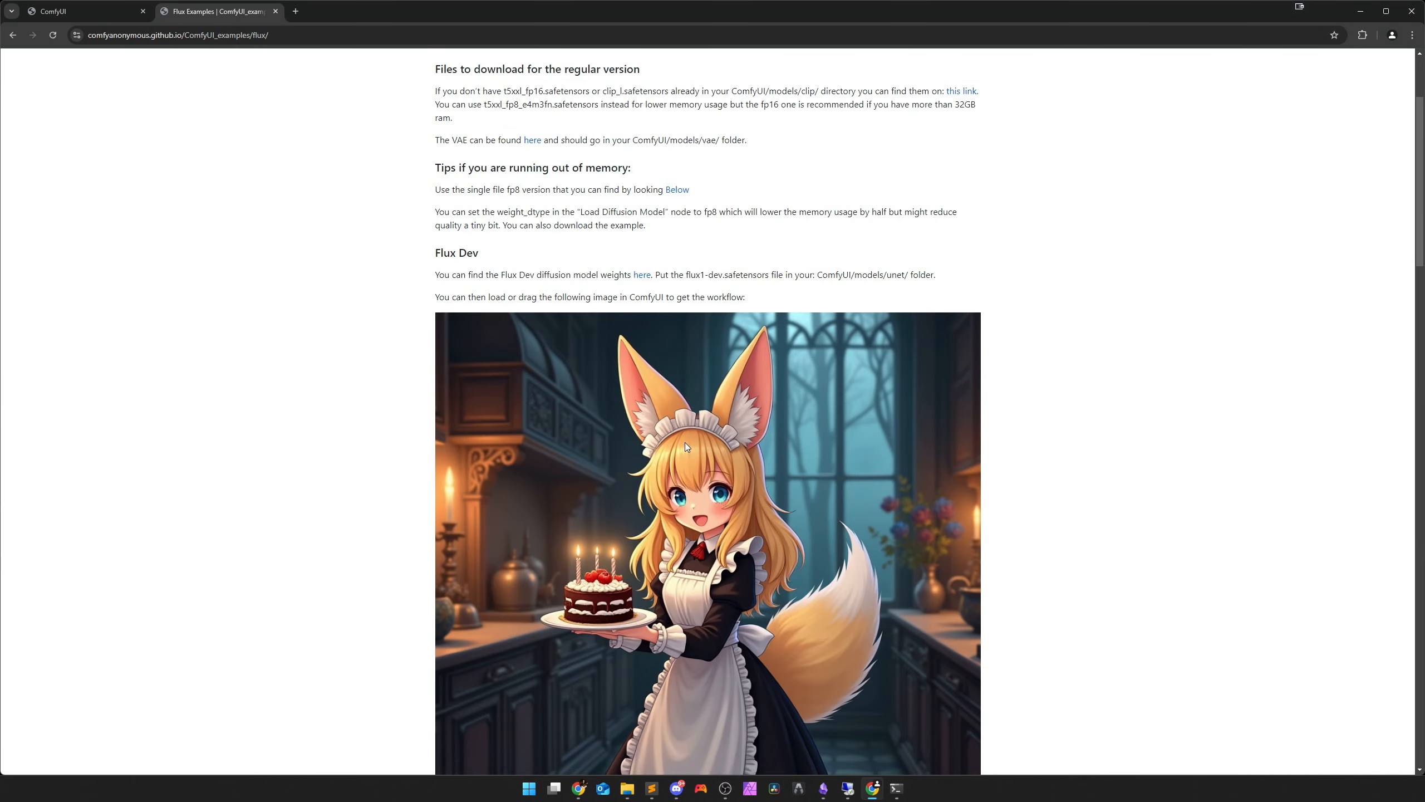
Load the Flux Dev example image into ComfyUI to import its flux_dev_example workflow
scroll(681, 435, down, 1)
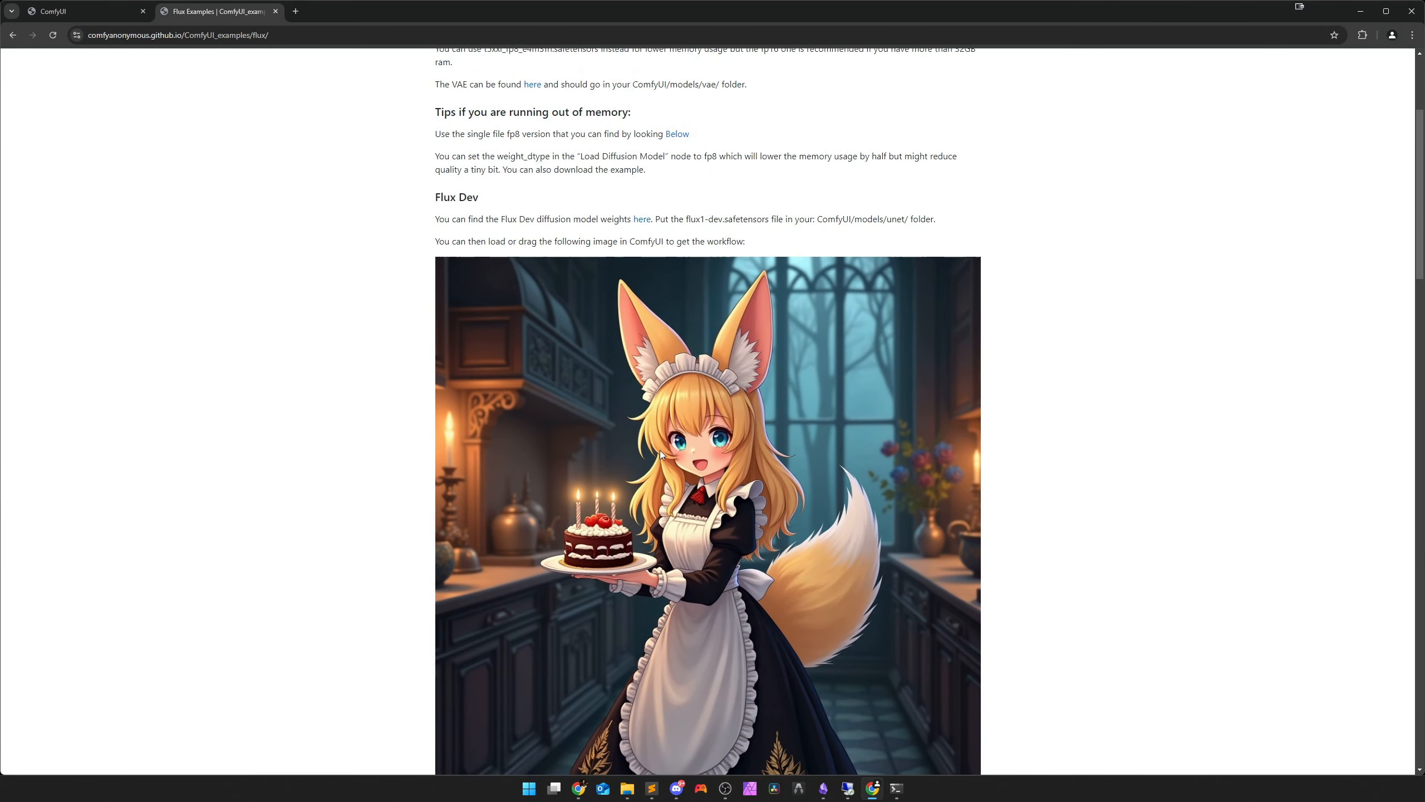
drag(659, 451, 573, 462)
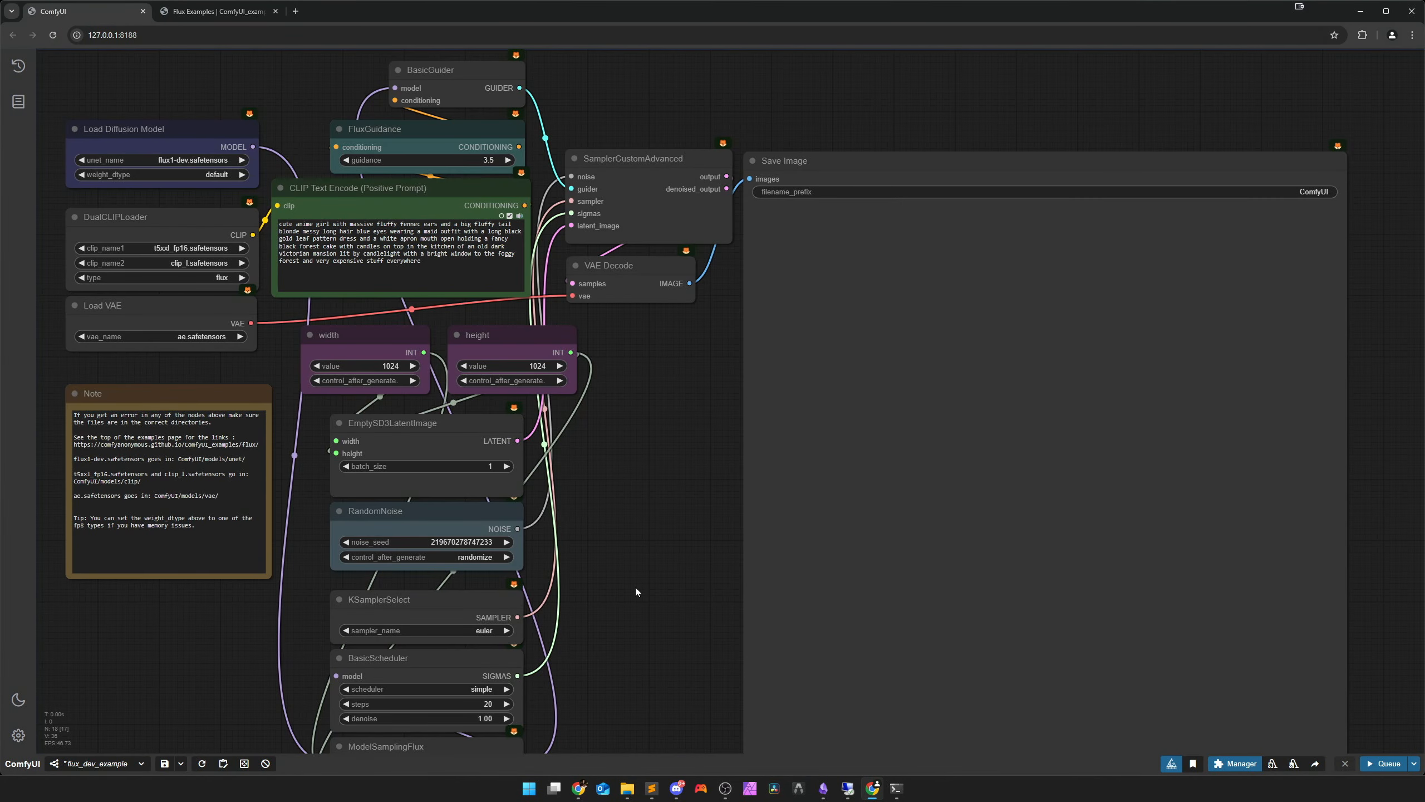
Examine the imported workflow's overall node layout and the connections of the SamplerCustomAdvanced node
scroll(634, 588, down, 3)
drag(634, 595, 649, 475)
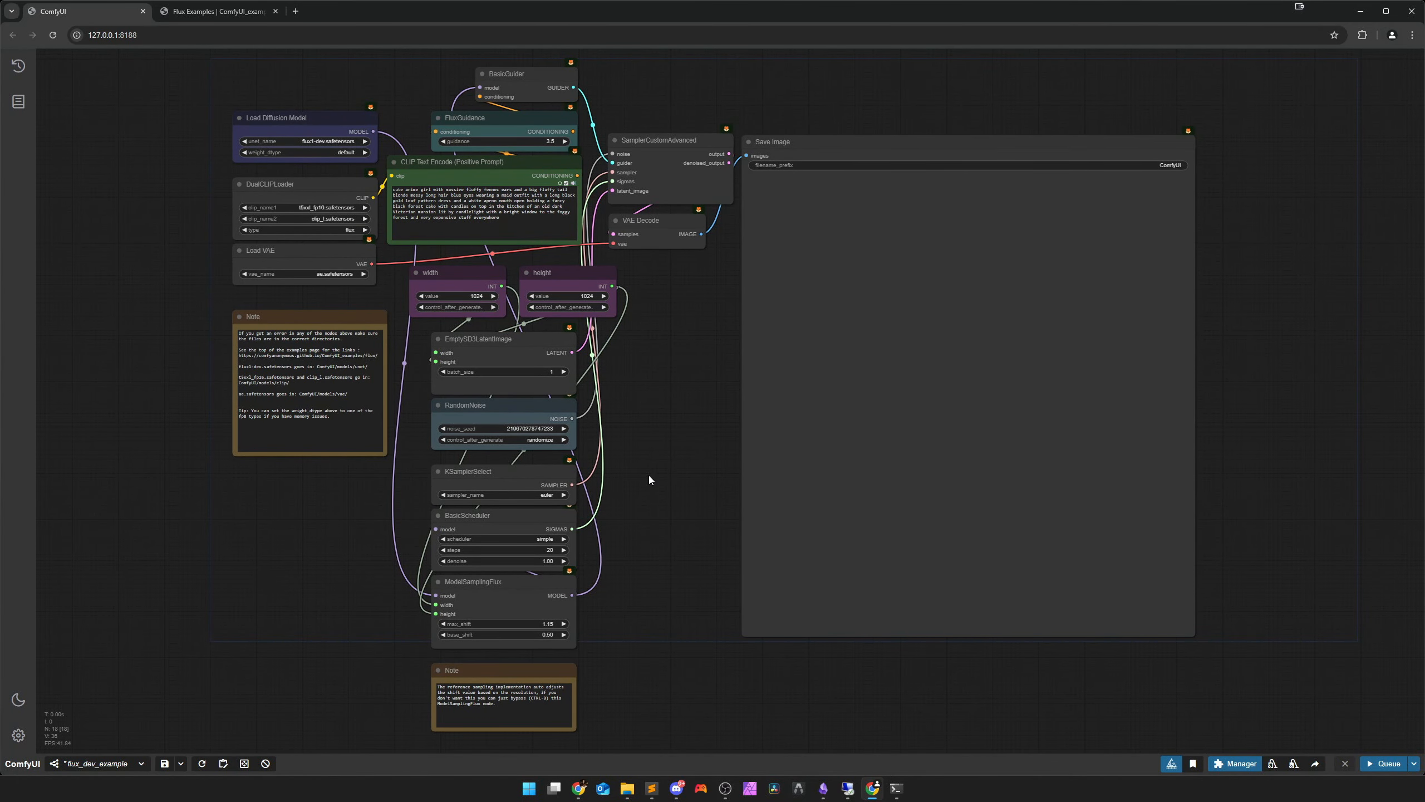
scroll(659, 467, up, 4)
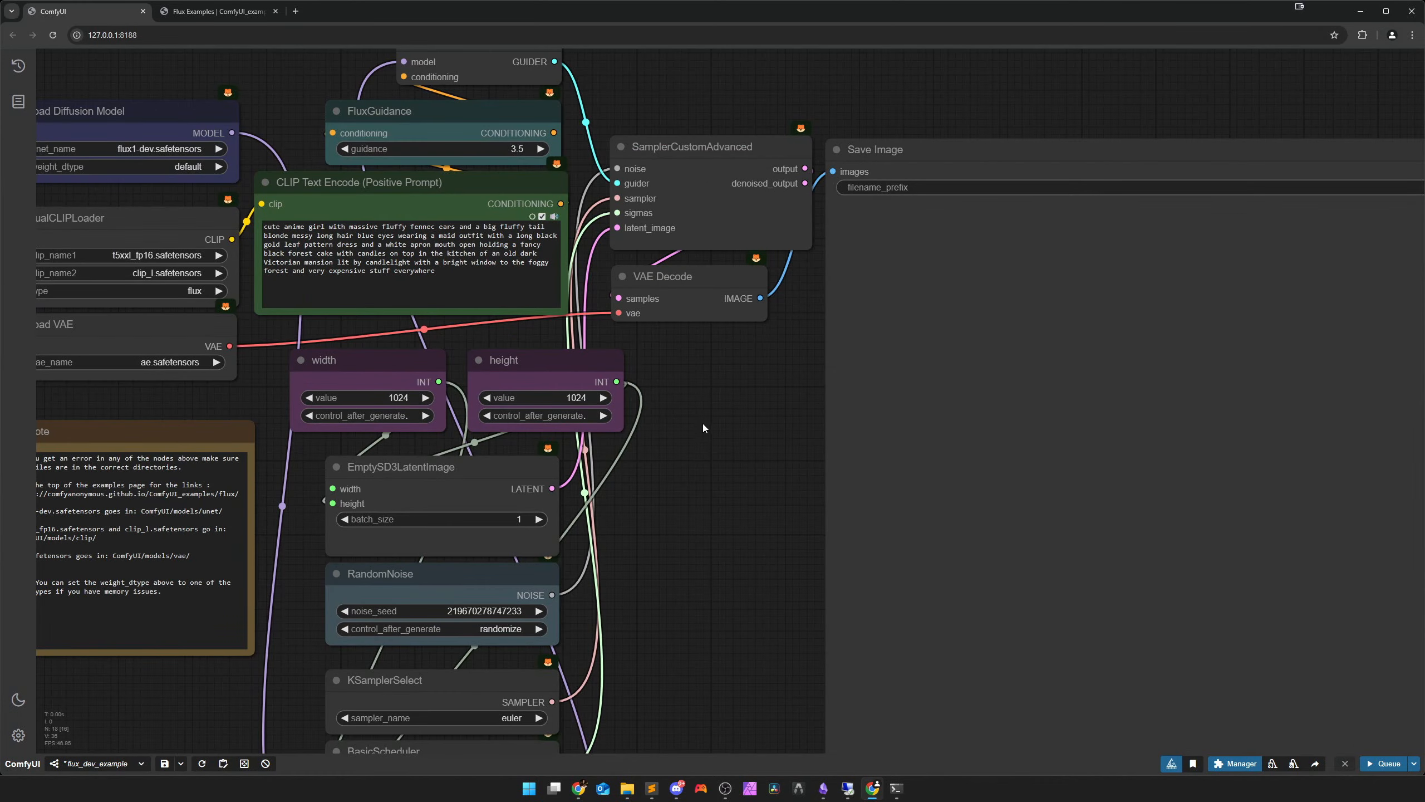
drag(703, 423, 766, 539)
click(772, 341)
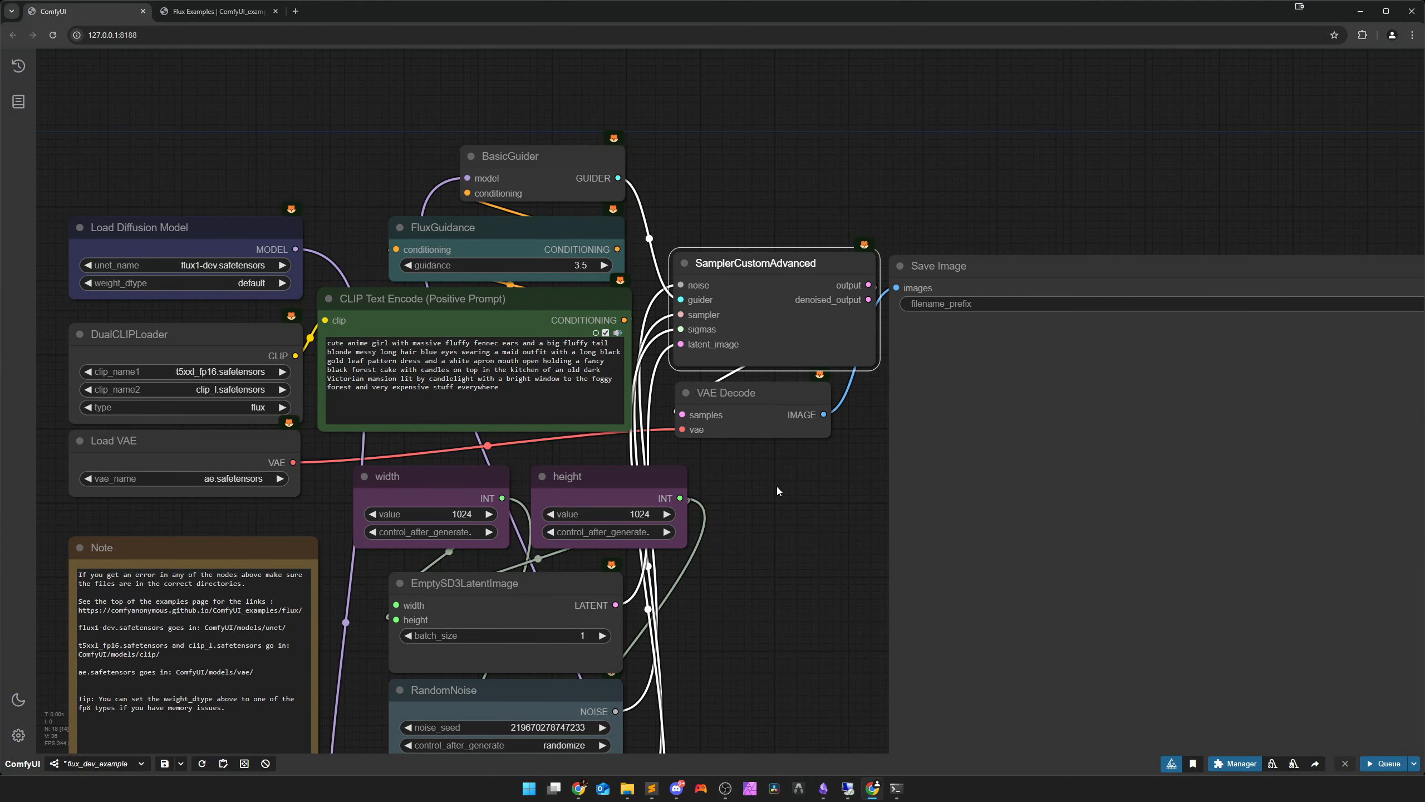
scroll(774, 504, down, 1)
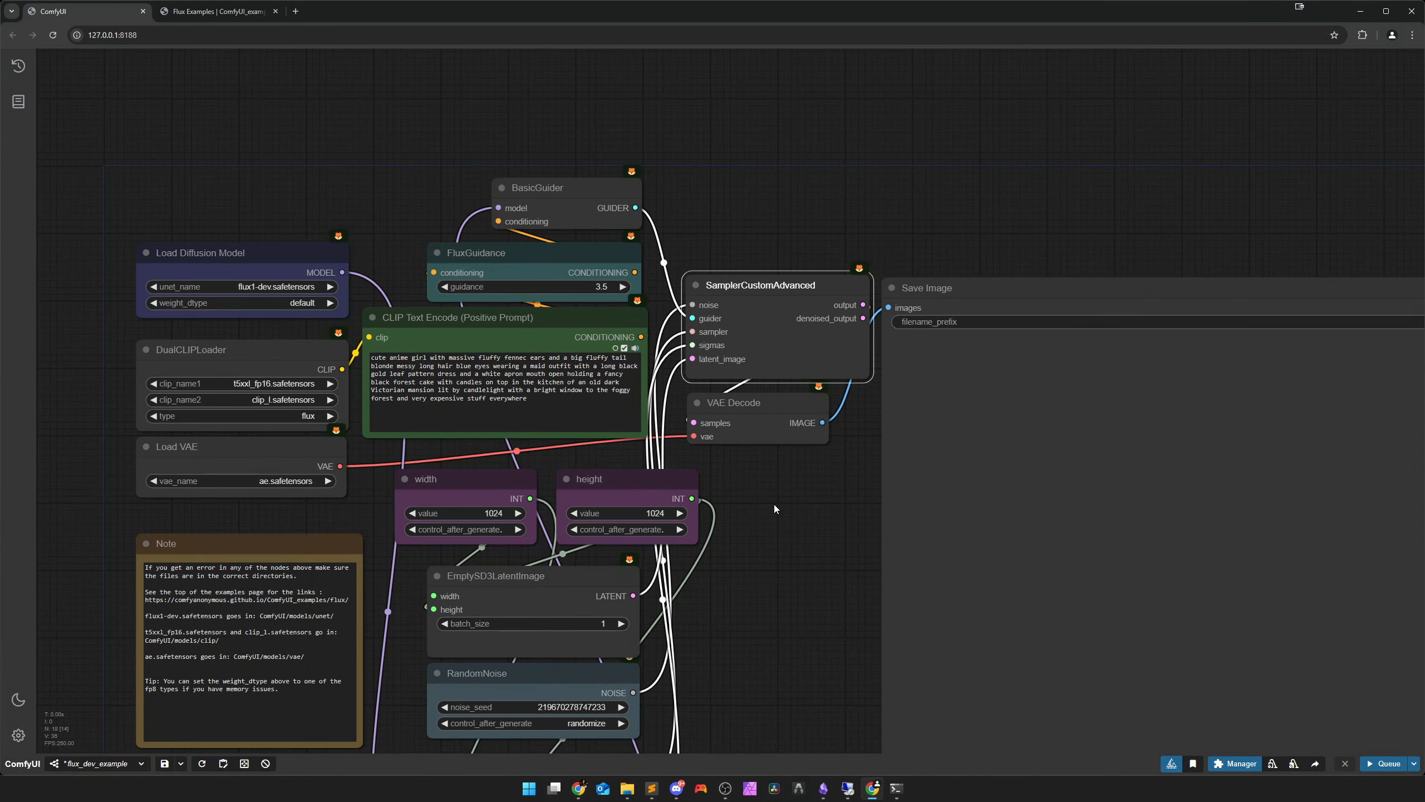
scroll(766, 499, up, 1)
Set the Load Diffusion Model node's unet_name to Flux\flux1-dev.sft
drag(763, 487, 1054, 511)
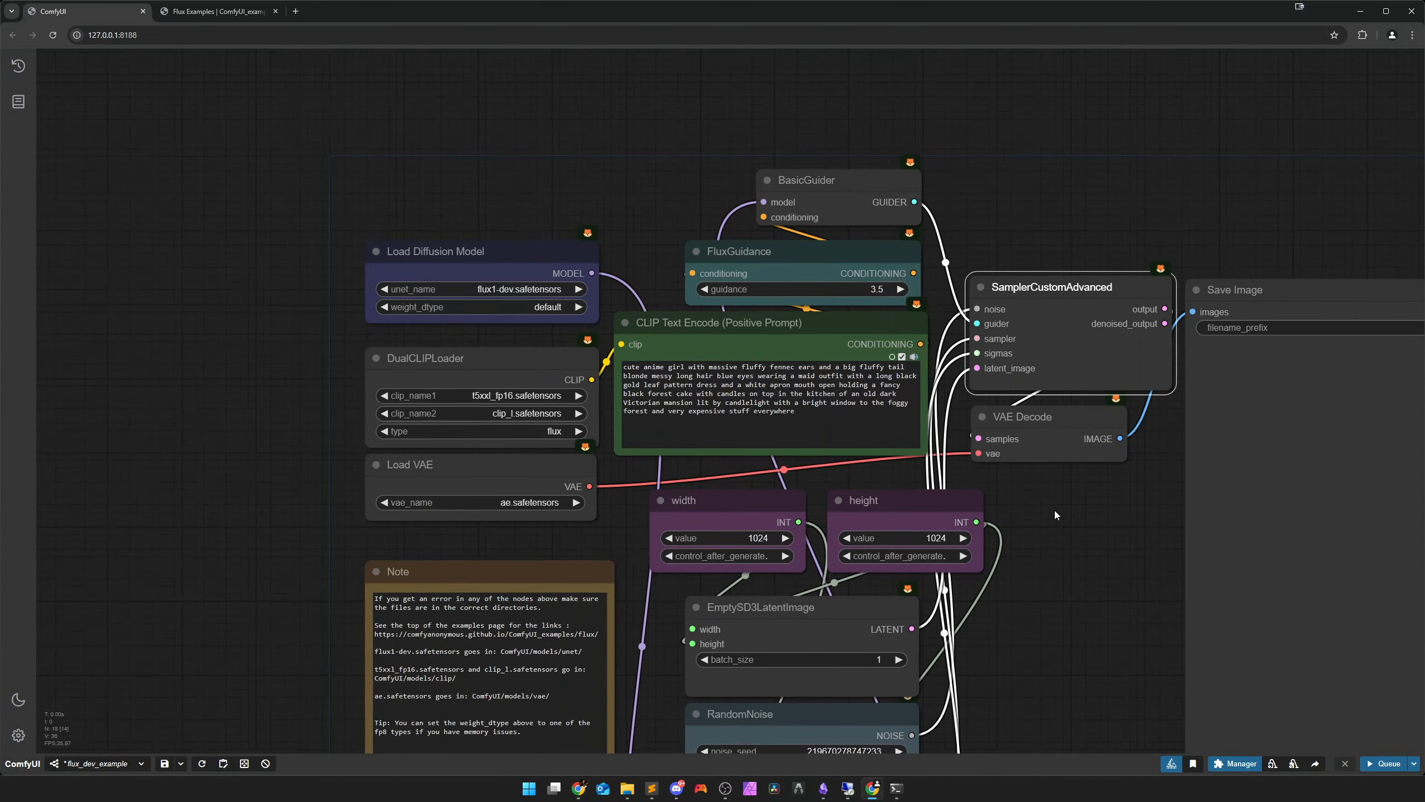
scroll(328, 388, up, 2)
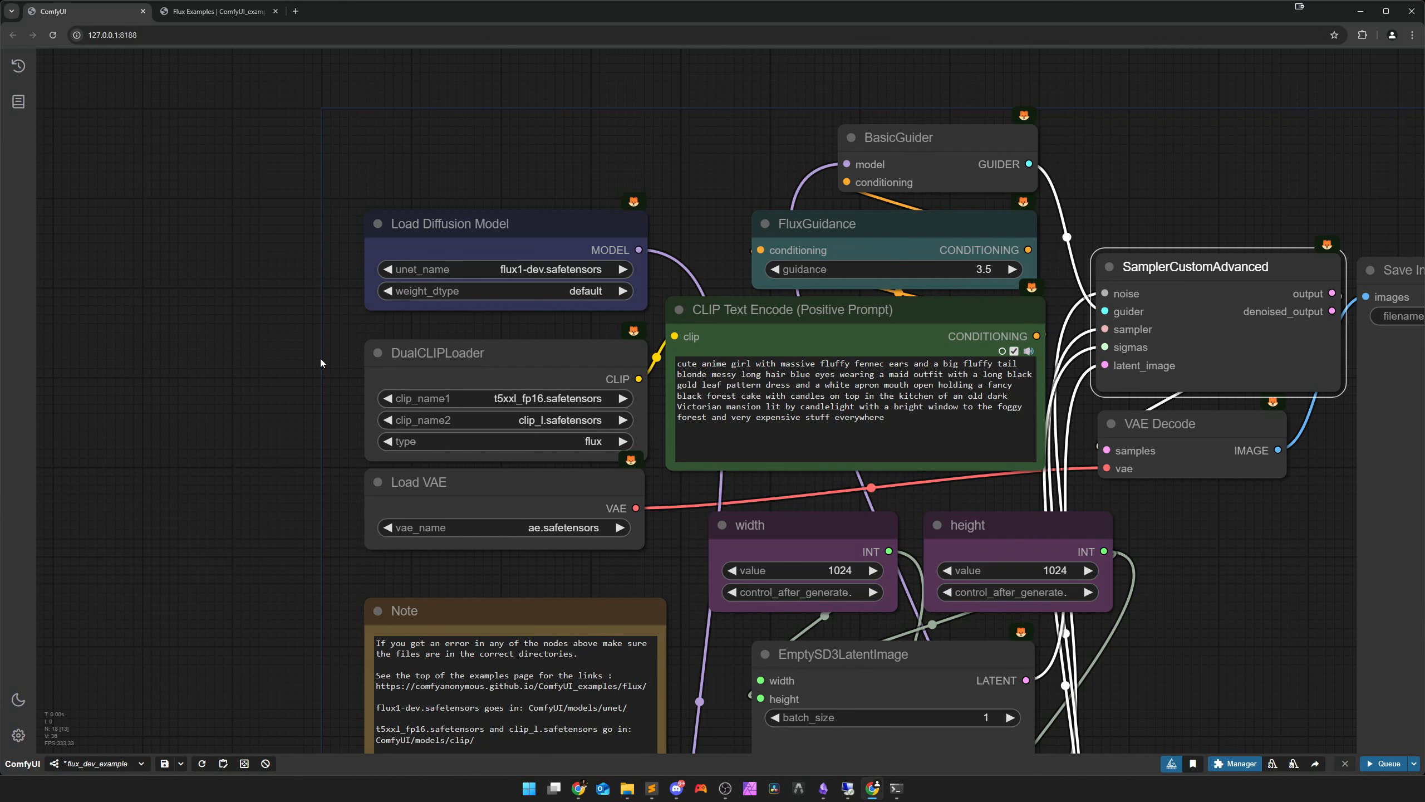
click(549, 272)
click(548, 277)
click(708, 280)
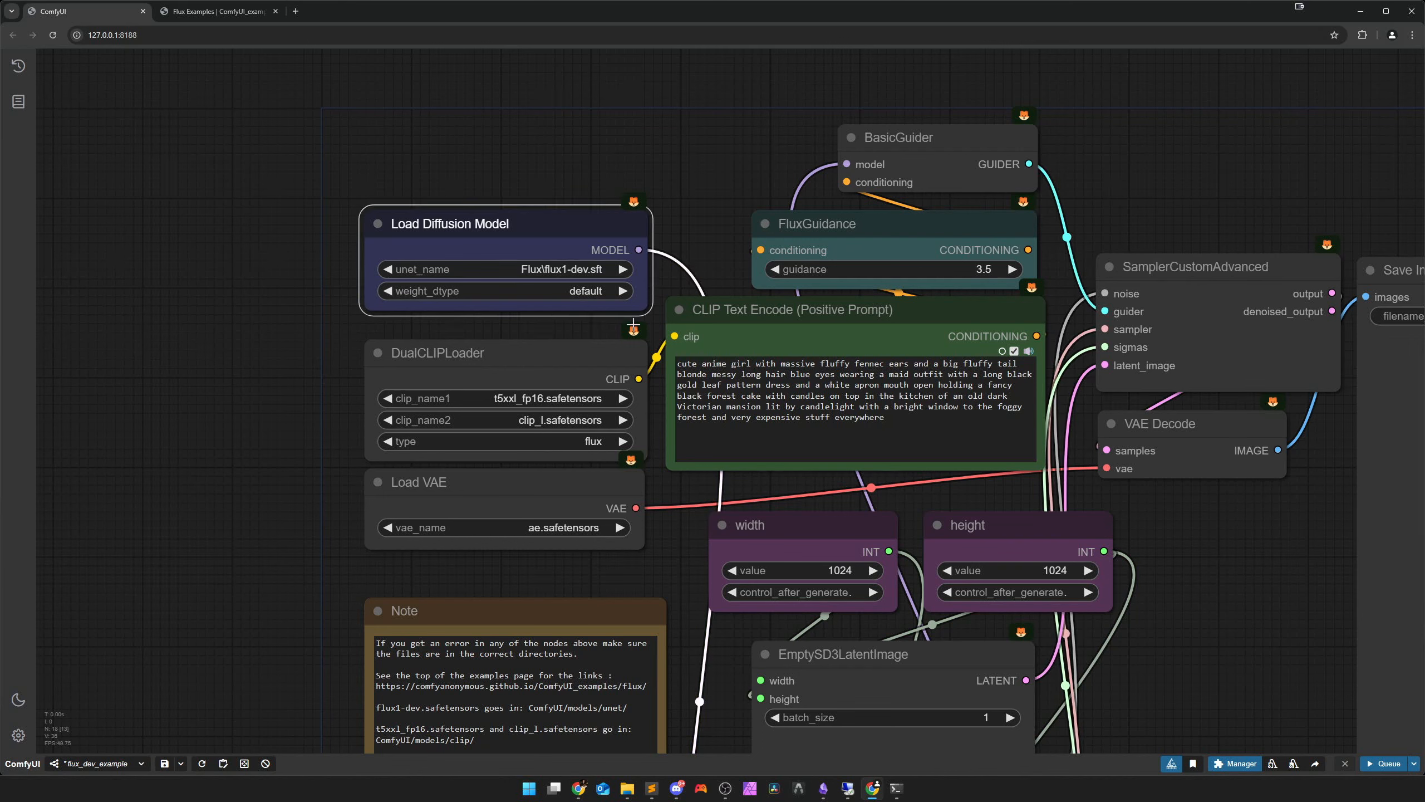
Set DualCLIPLoader's clip_name1 to t5xxl_fp8_e4m3fn.safetensors and Load VAE's vae_name to Flux\ae.safetensors
click(538, 396)
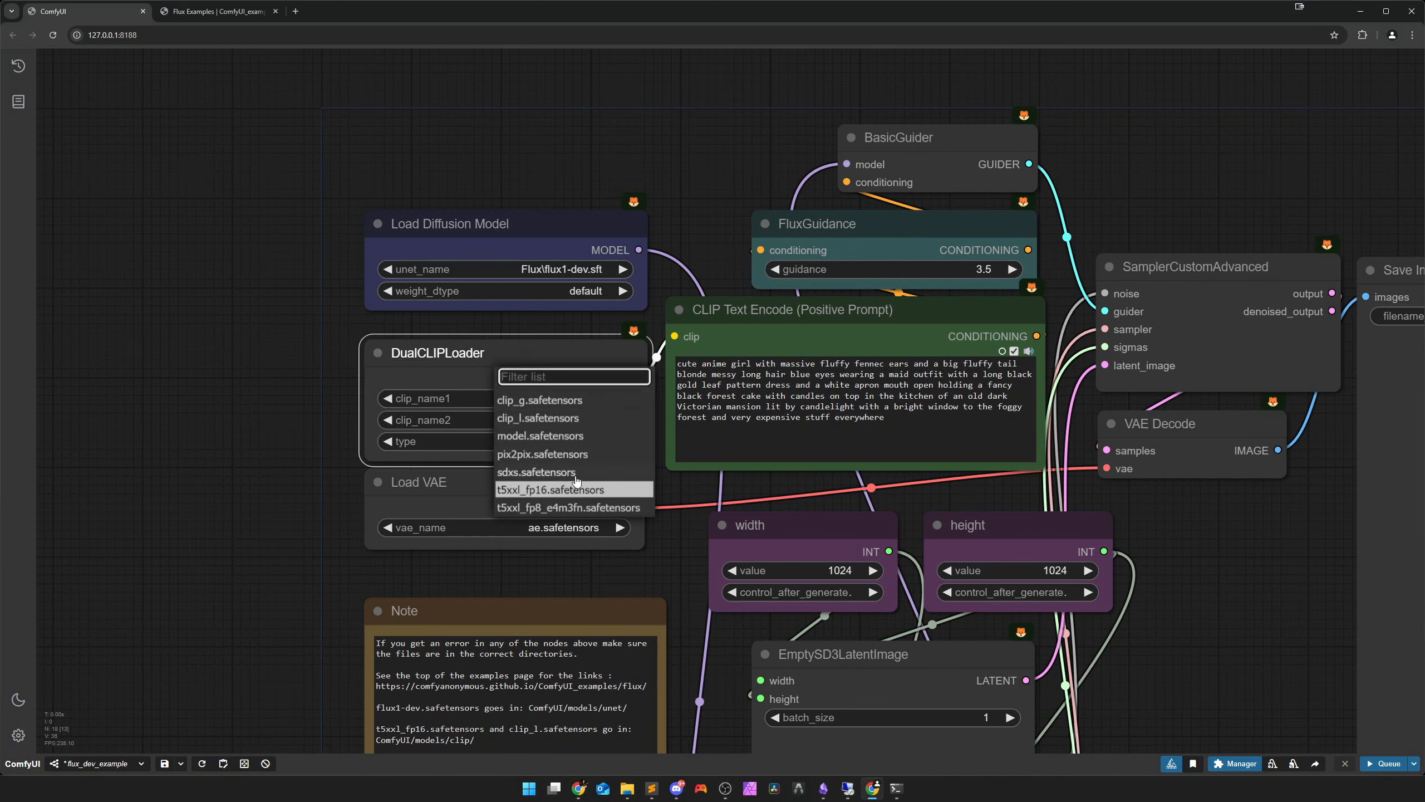
click(533, 508)
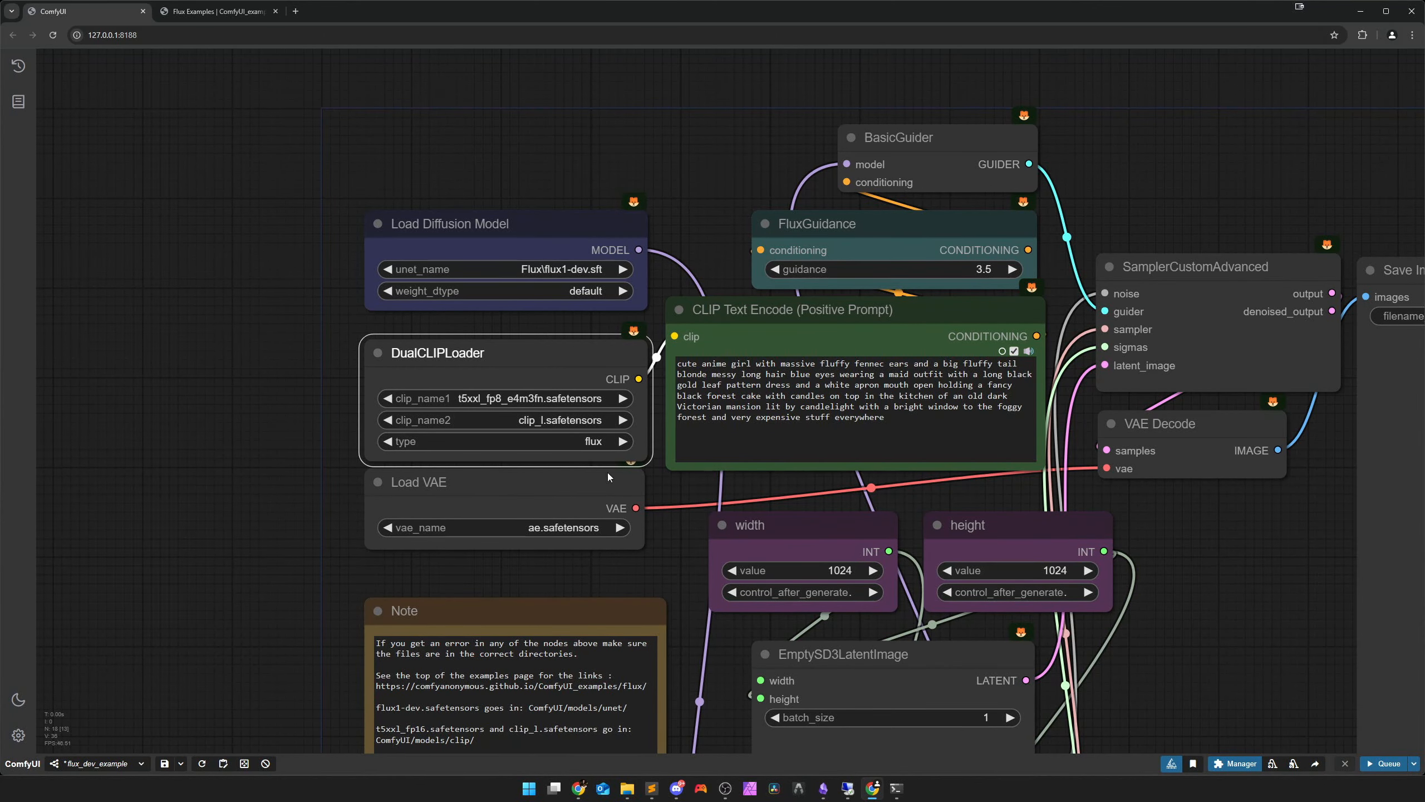
drag(672, 582, 628, 490)
click(494, 436)
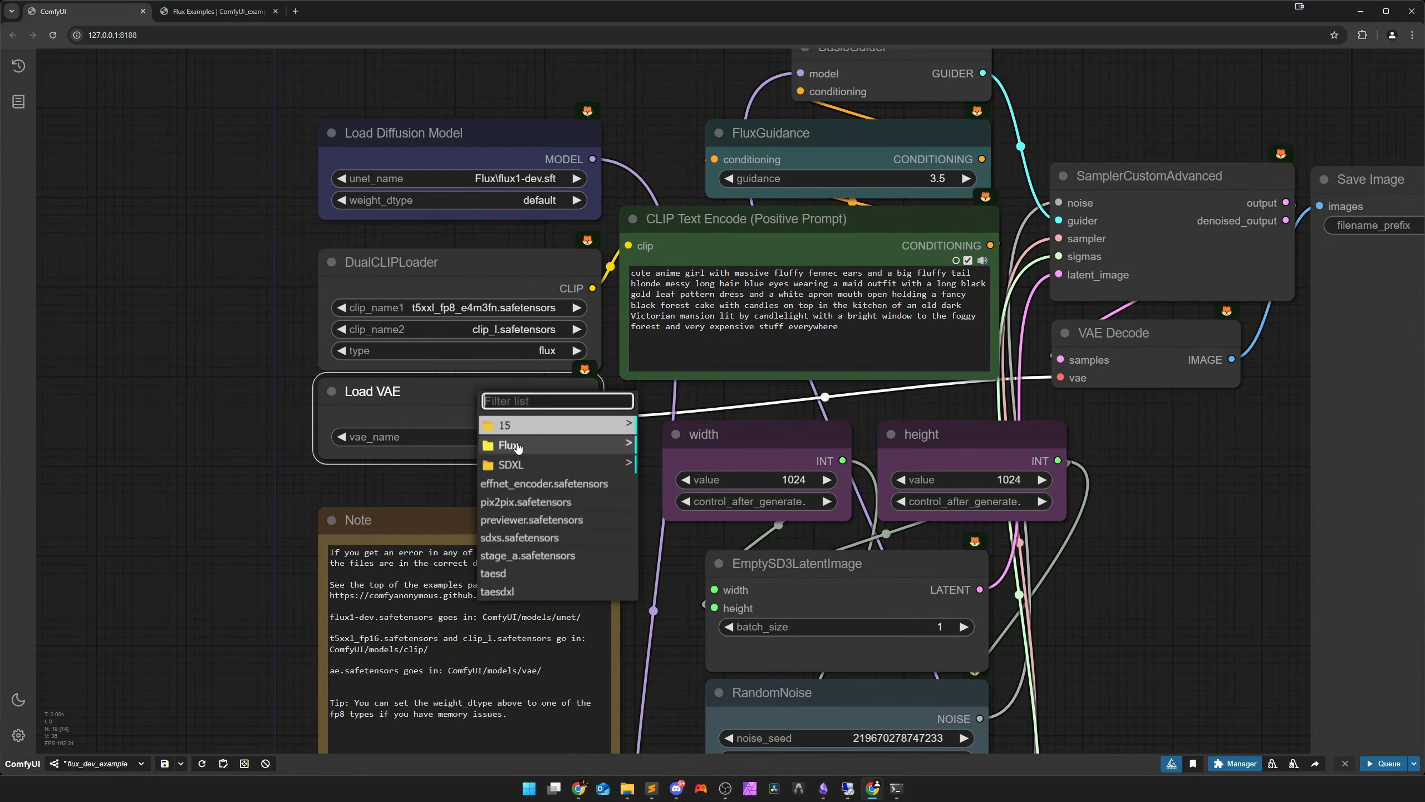
click(523, 446)
click(651, 454)
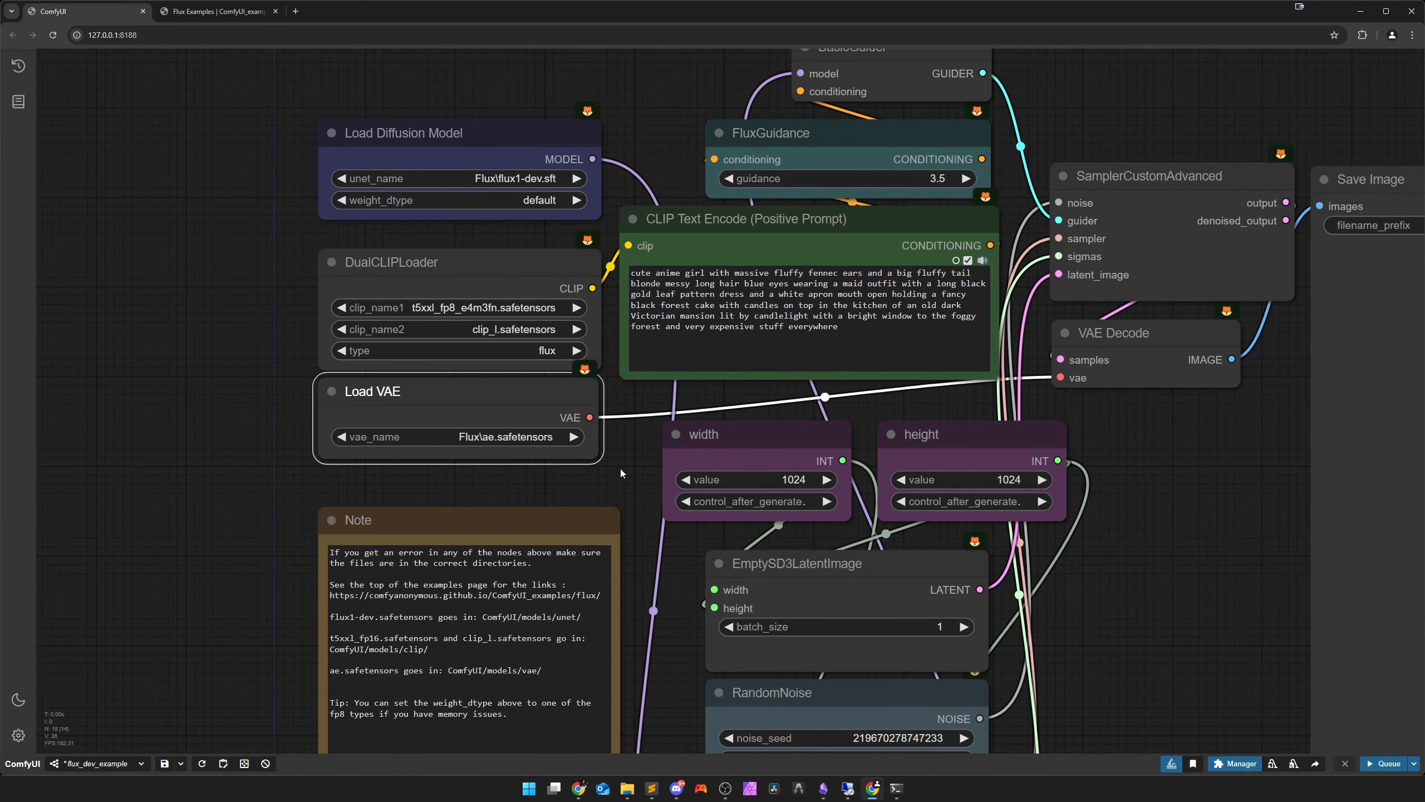
Move the width and height nodes below the file-location Note, stacking height beneath width
scroll(922, 538, down, 5)
drag(1139, 589, 853, 447)
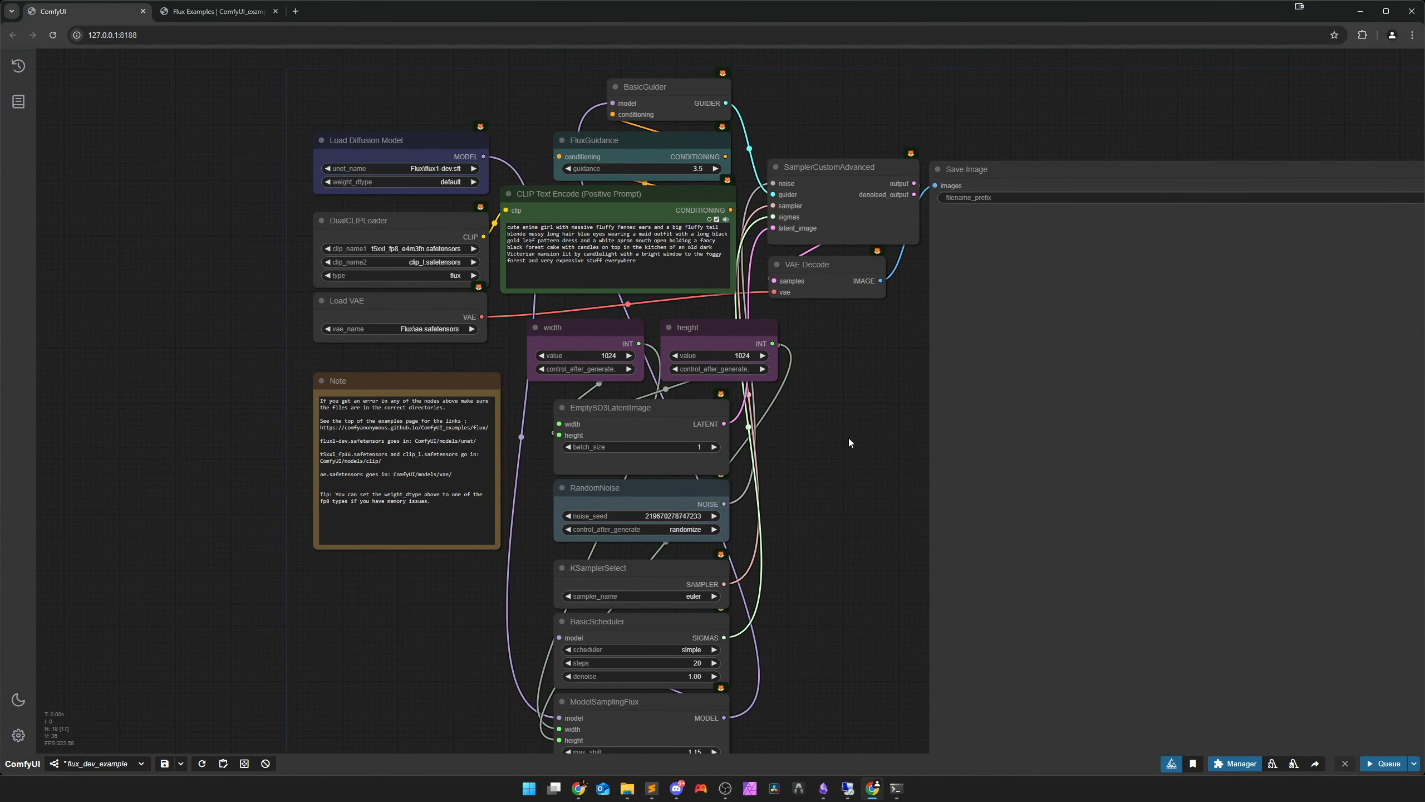
drag(868, 457, 887, 331)
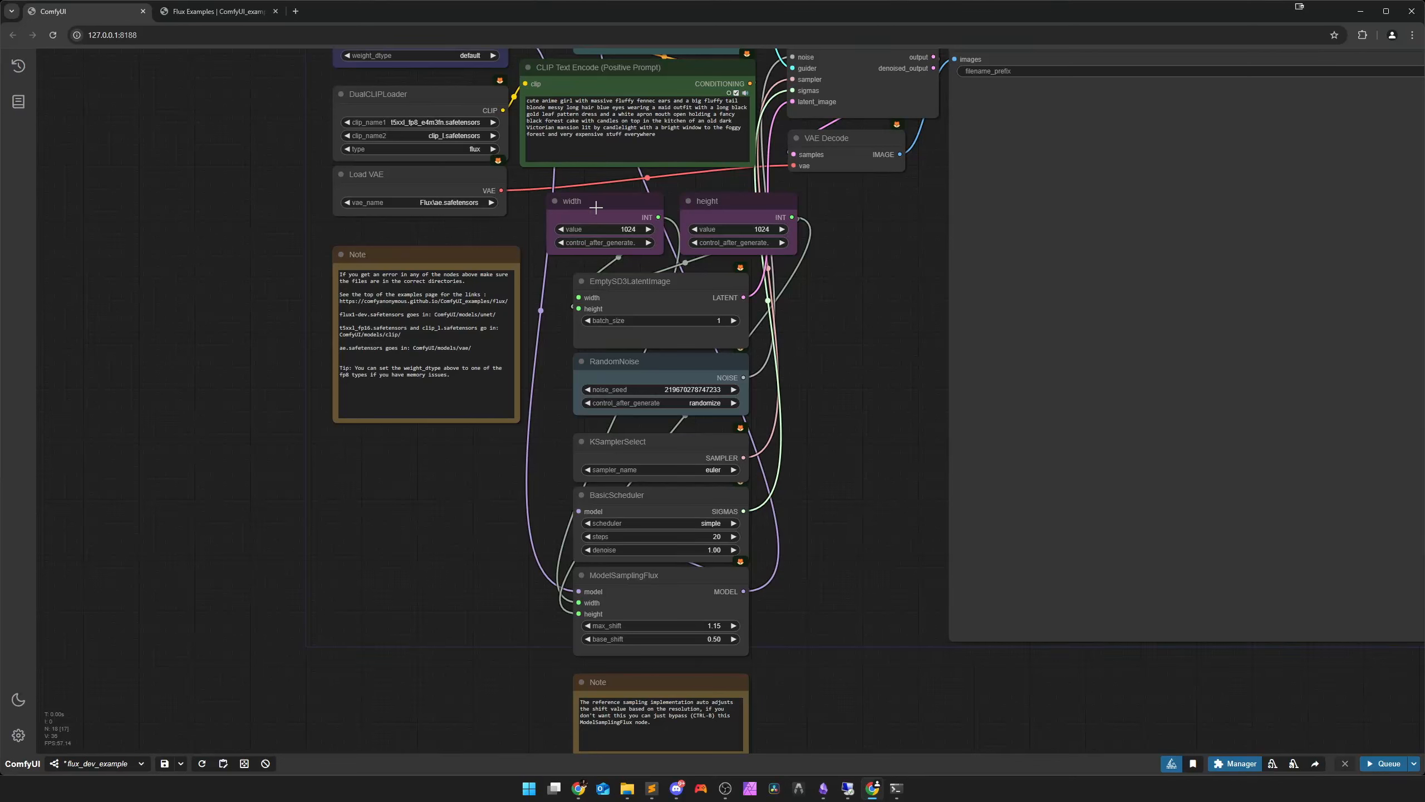
drag(596, 207, 420, 452)
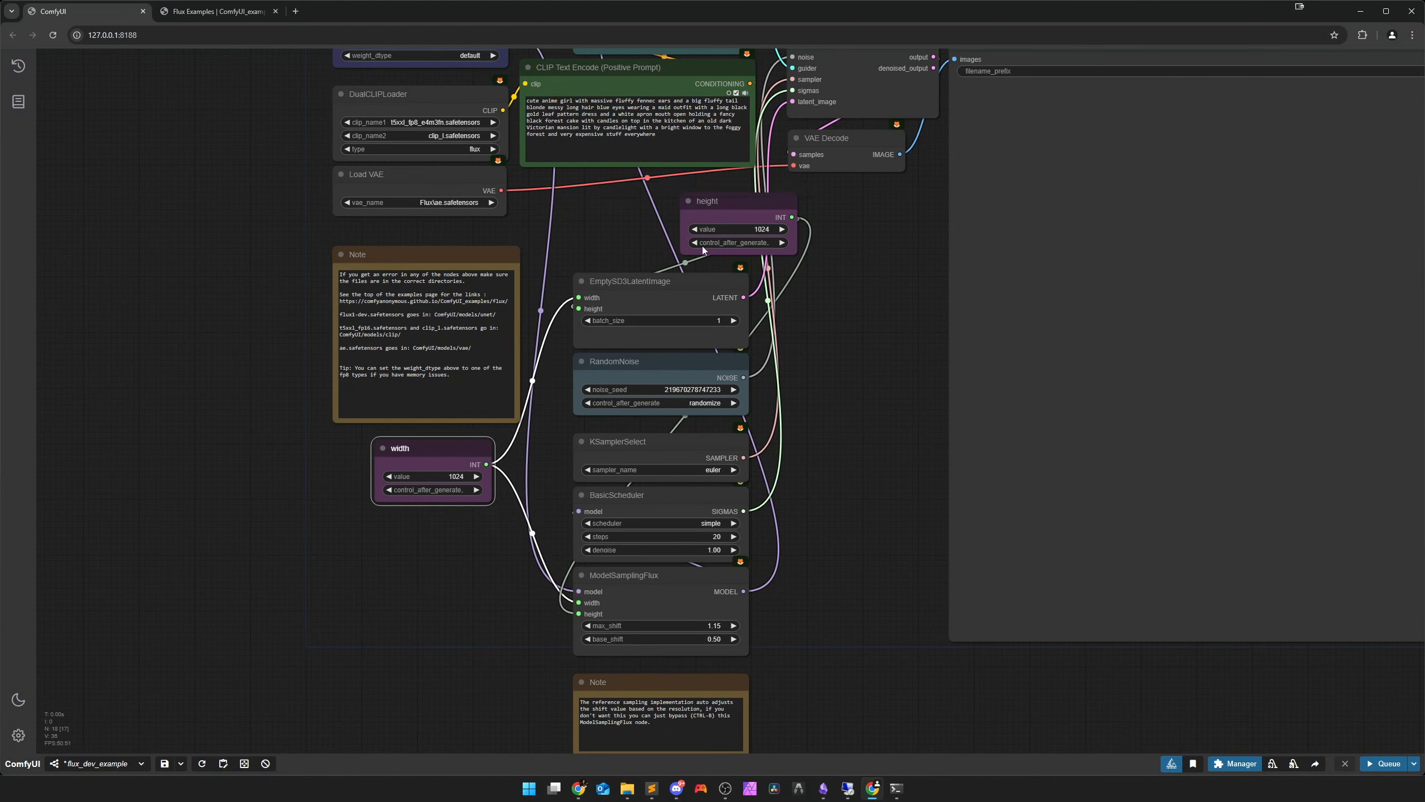
drag(703, 249, 393, 570)
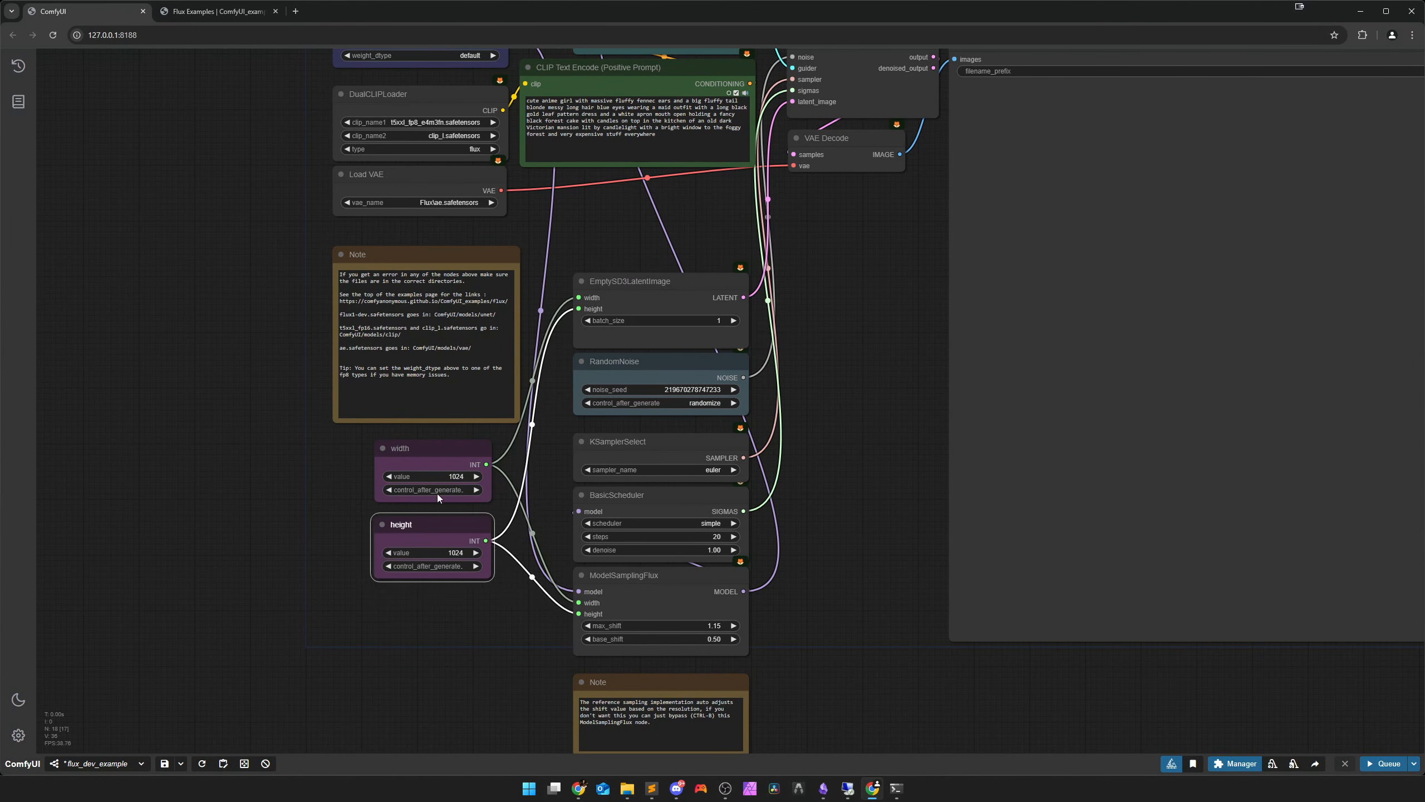
drag(438, 444, 430, 449)
drag(441, 522, 433, 523)
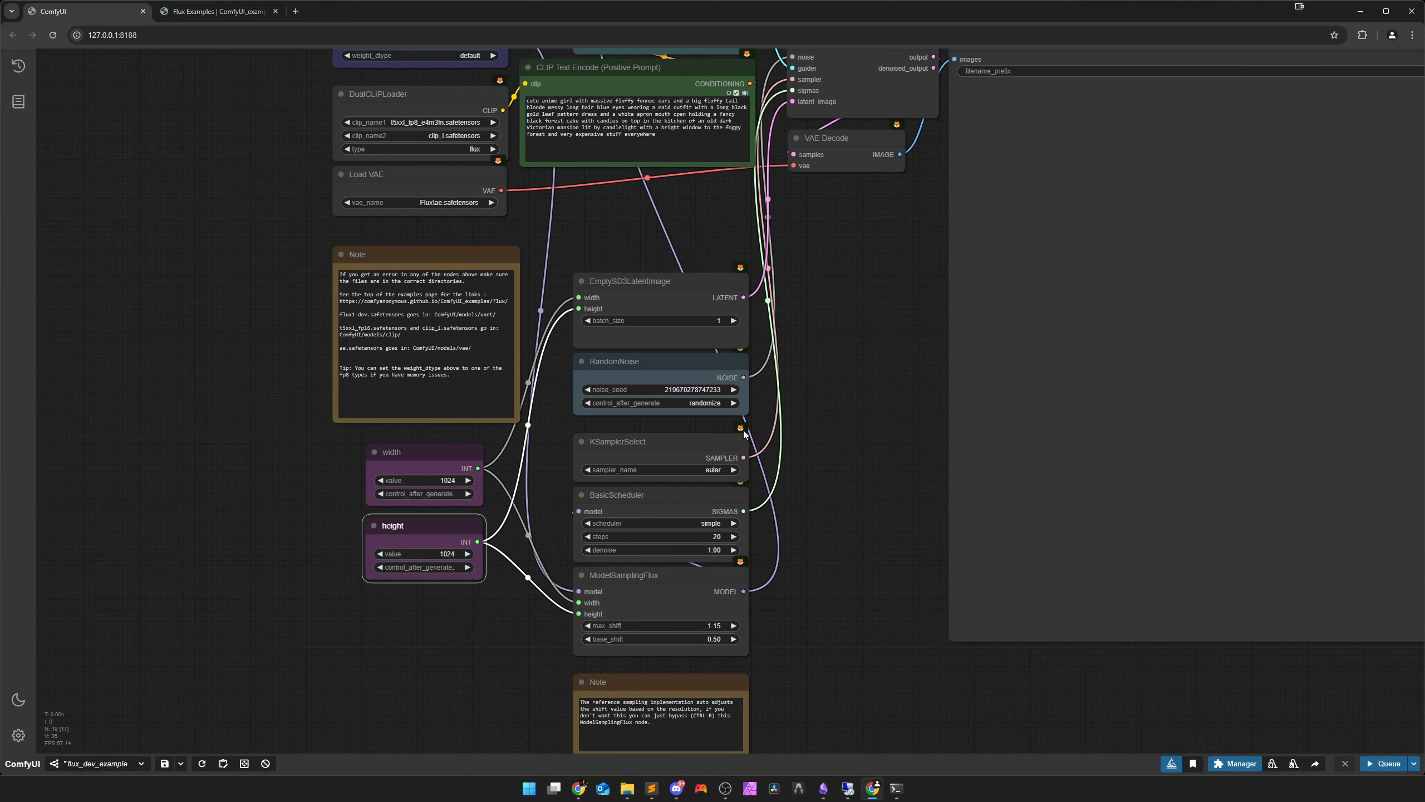
Examine the EmptySD3LatentImage node and its width, height and latent connections
scroll(732, 370, up, 4)
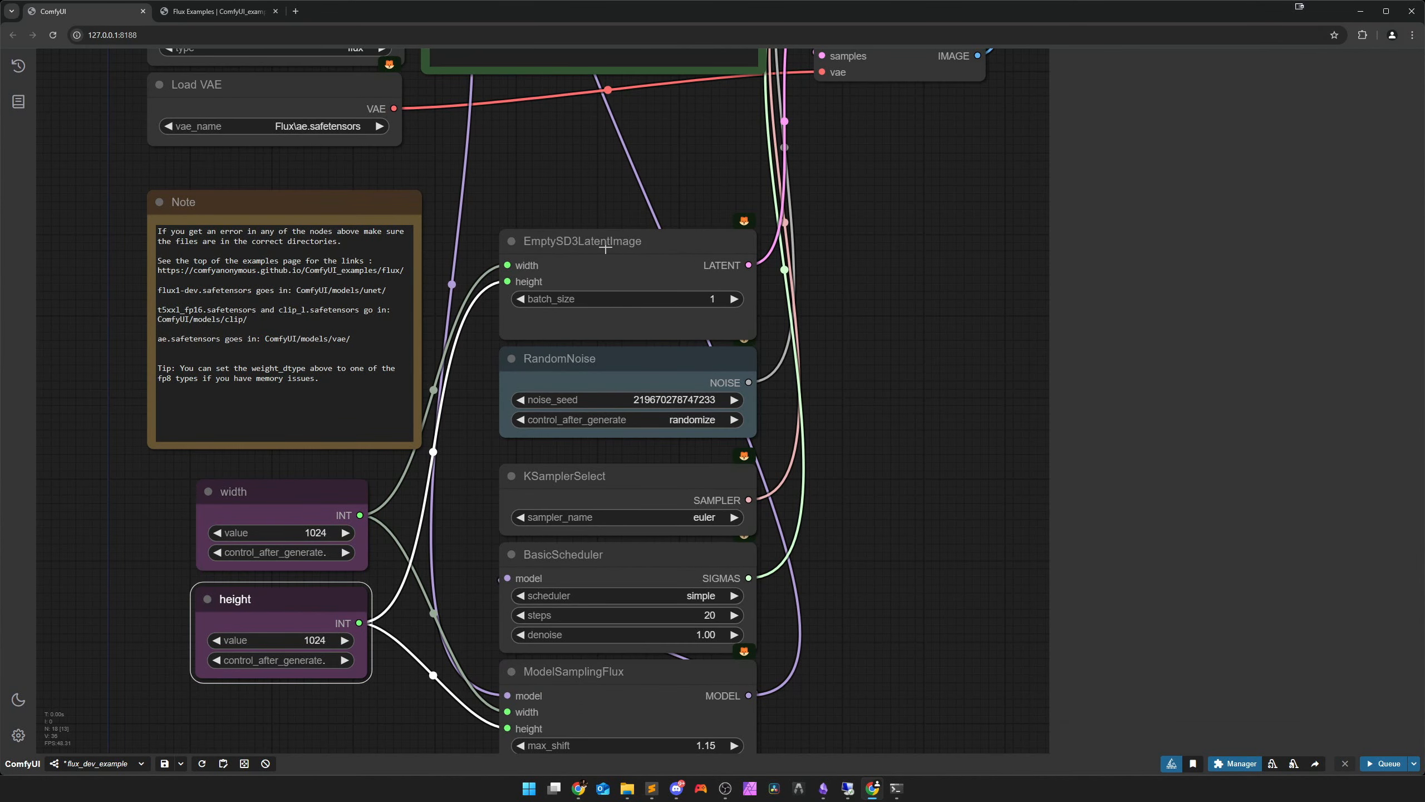
drag(854, 396, 883, 465)
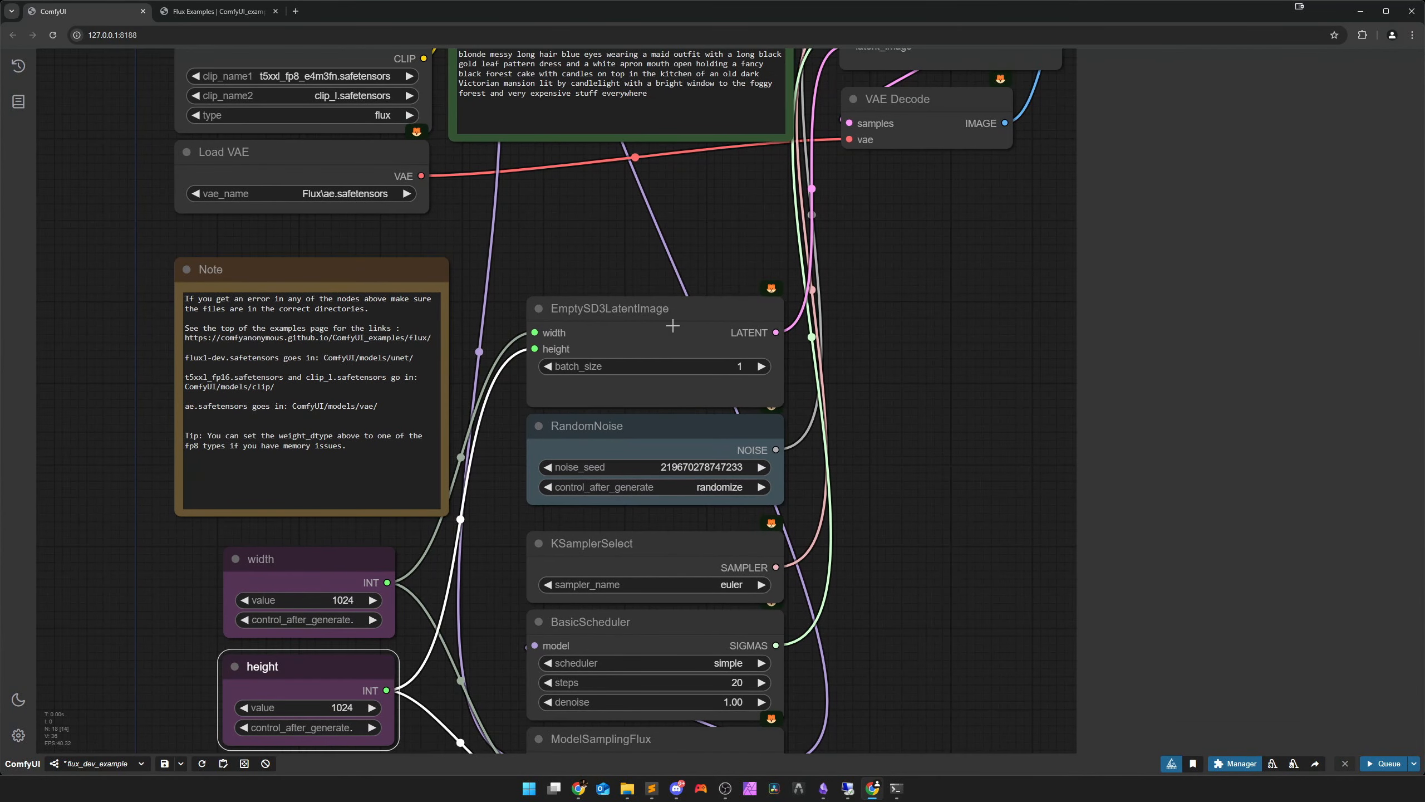
click(642, 329)
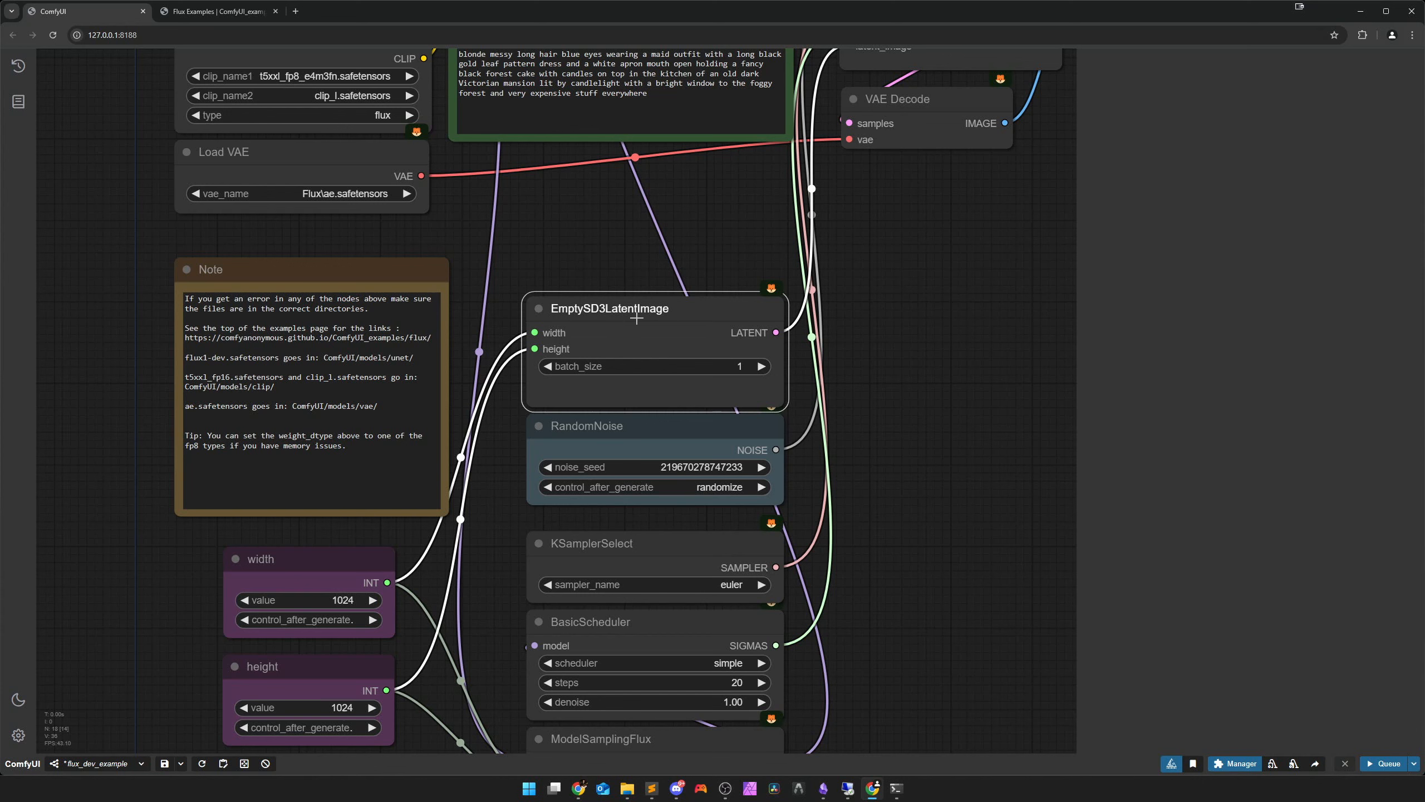
click(922, 421)
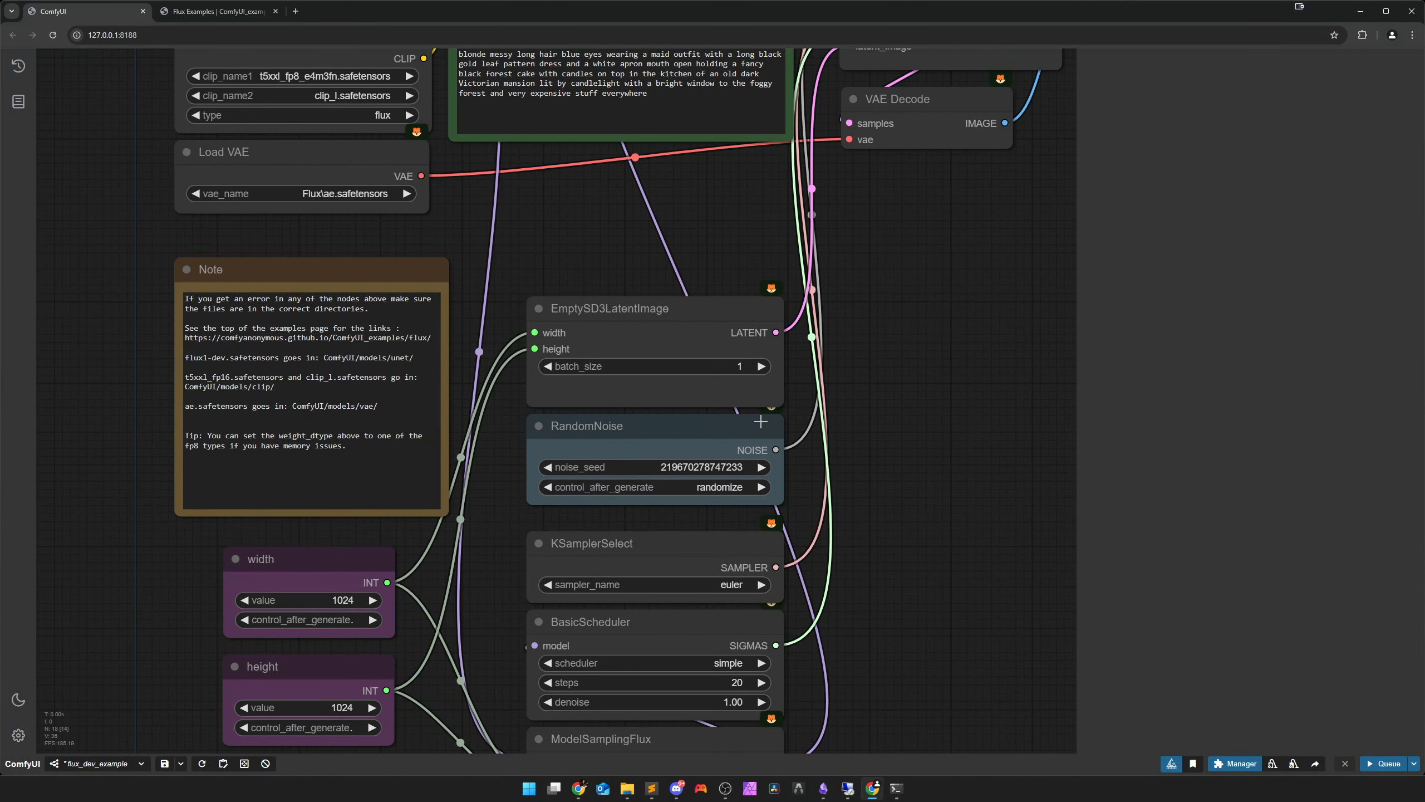
click(634, 335)
click(869, 442)
Review the lower sampling nodes and select SamplerCustomAdvanced to inspect its incoming connections
scroll(902, 455, down, 5)
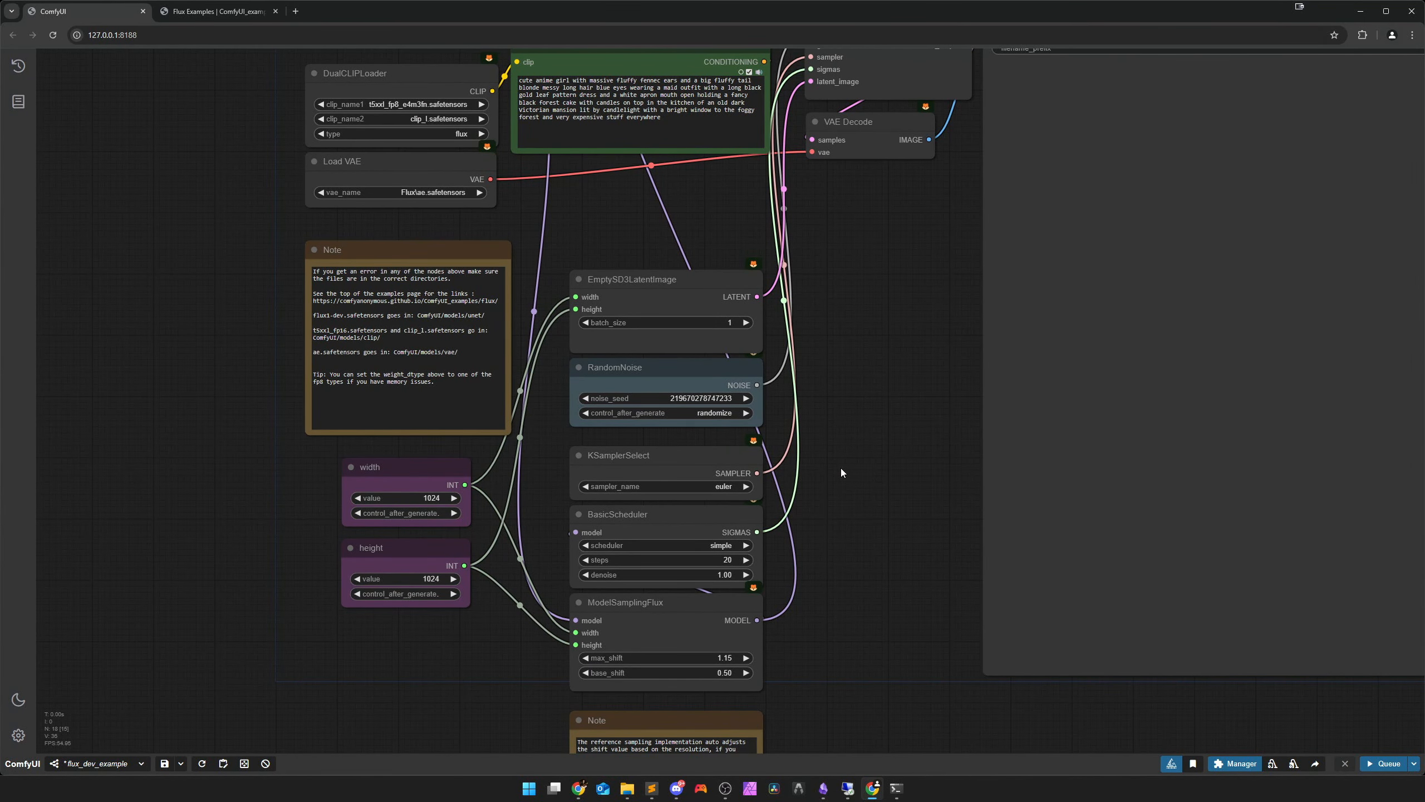
drag(837, 471, 752, 438)
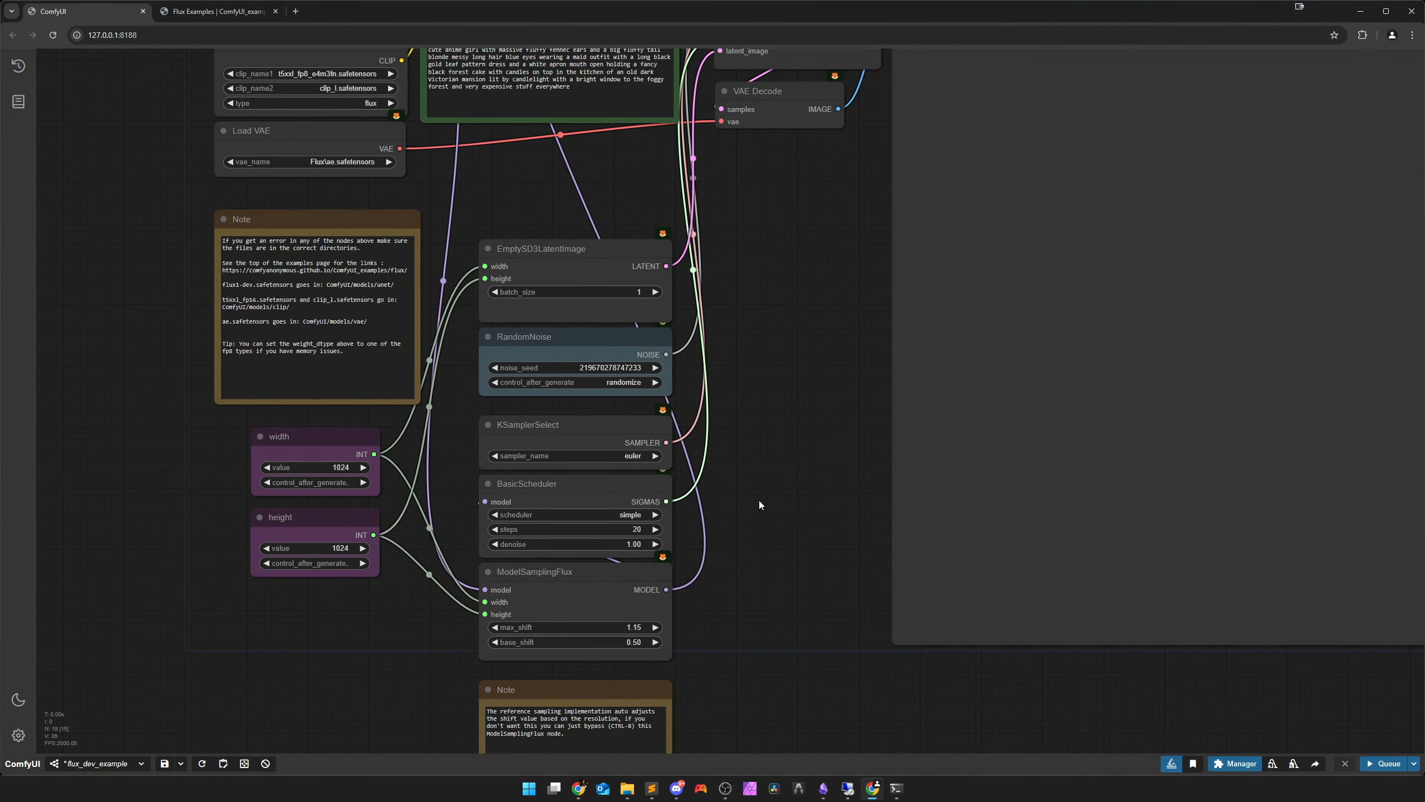
drag(777, 324, 727, 521)
drag(735, 465, 734, 524)
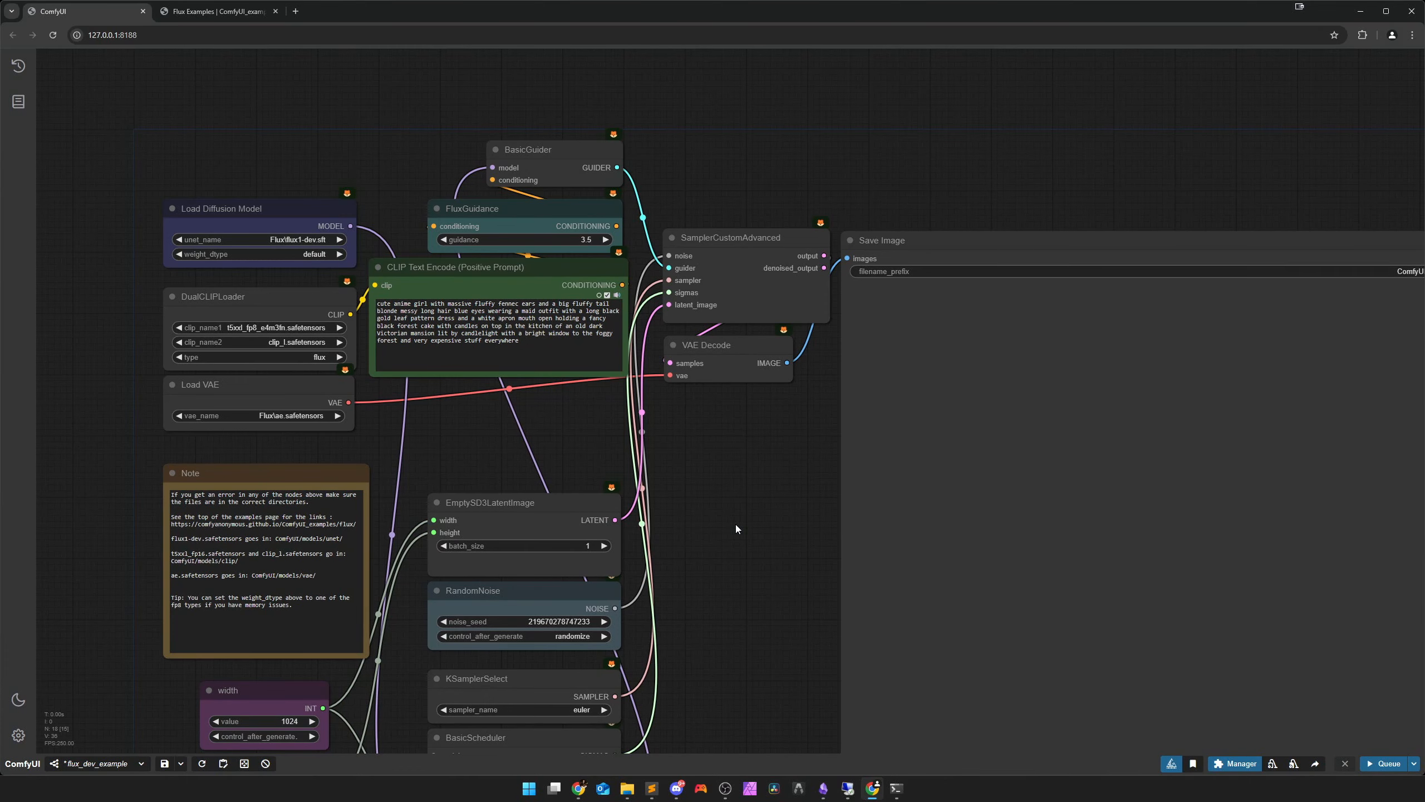
click(745, 285)
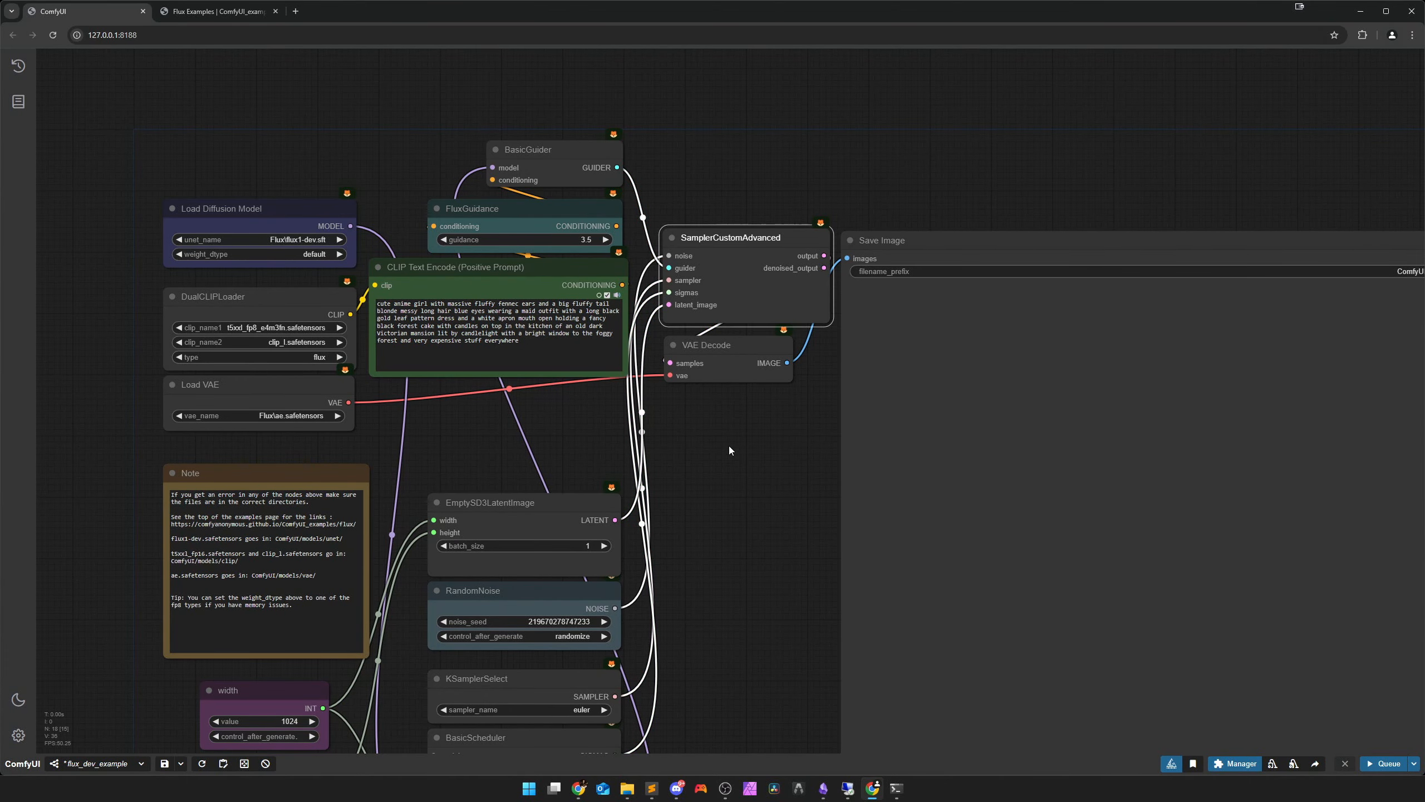
Delete the SamplerCustomAdvanced, RandomNoise, KSamplerSelect and BasicScheduler nodes from the workflow
key(Delete)
drag(720, 485, 799, 298)
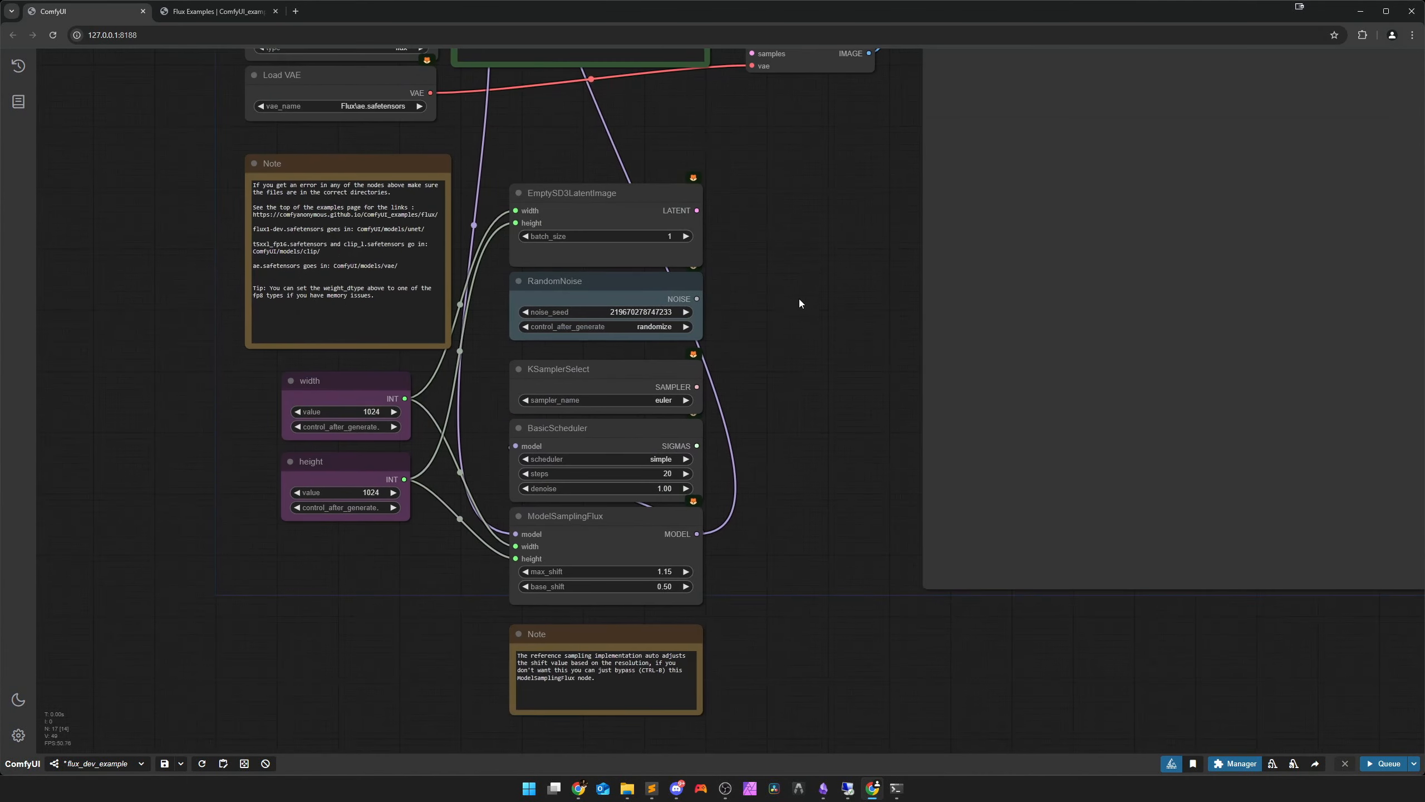
scroll(791, 325, up, 2)
click(568, 275)
key(Delete)
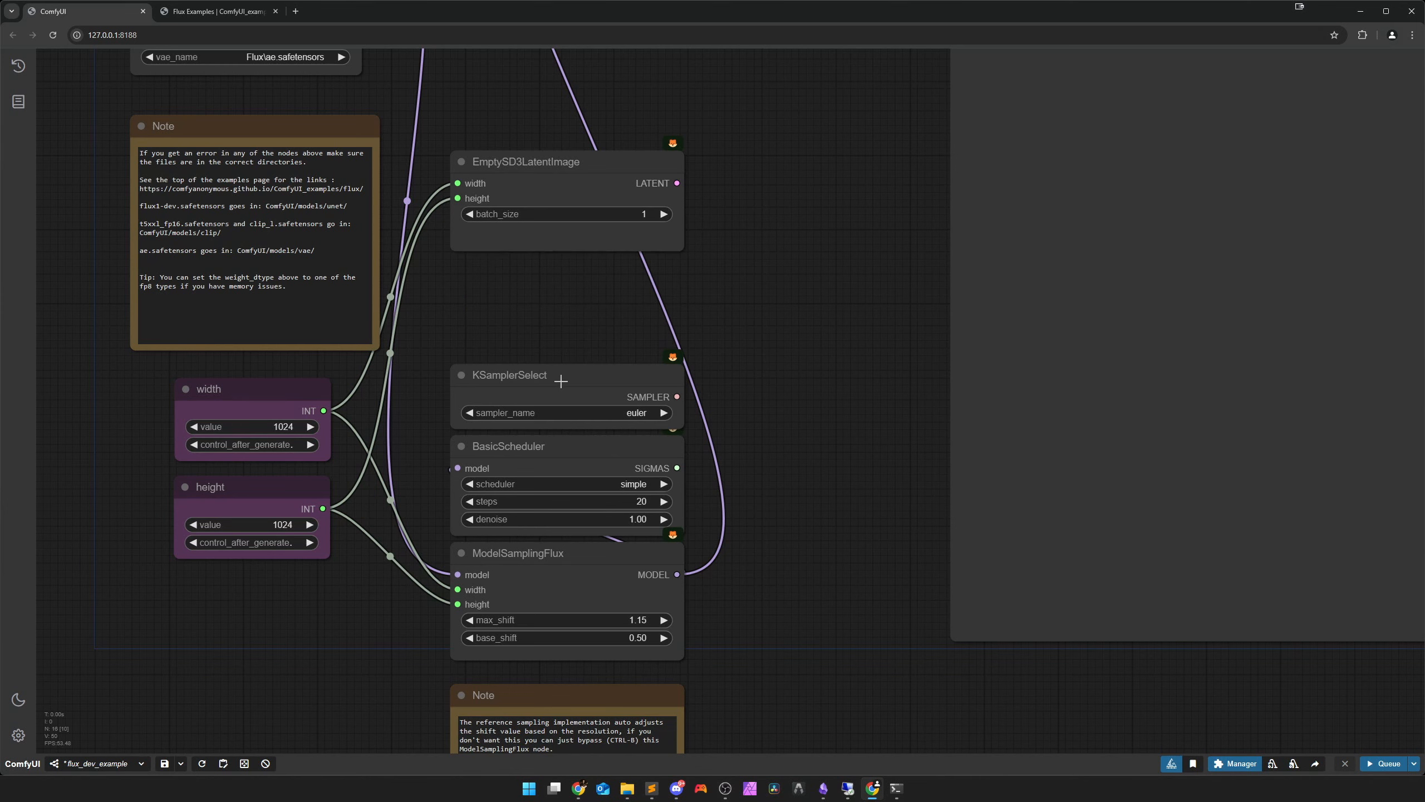
click(561, 381)
key(Delete)
click(567, 457)
key(Delete)
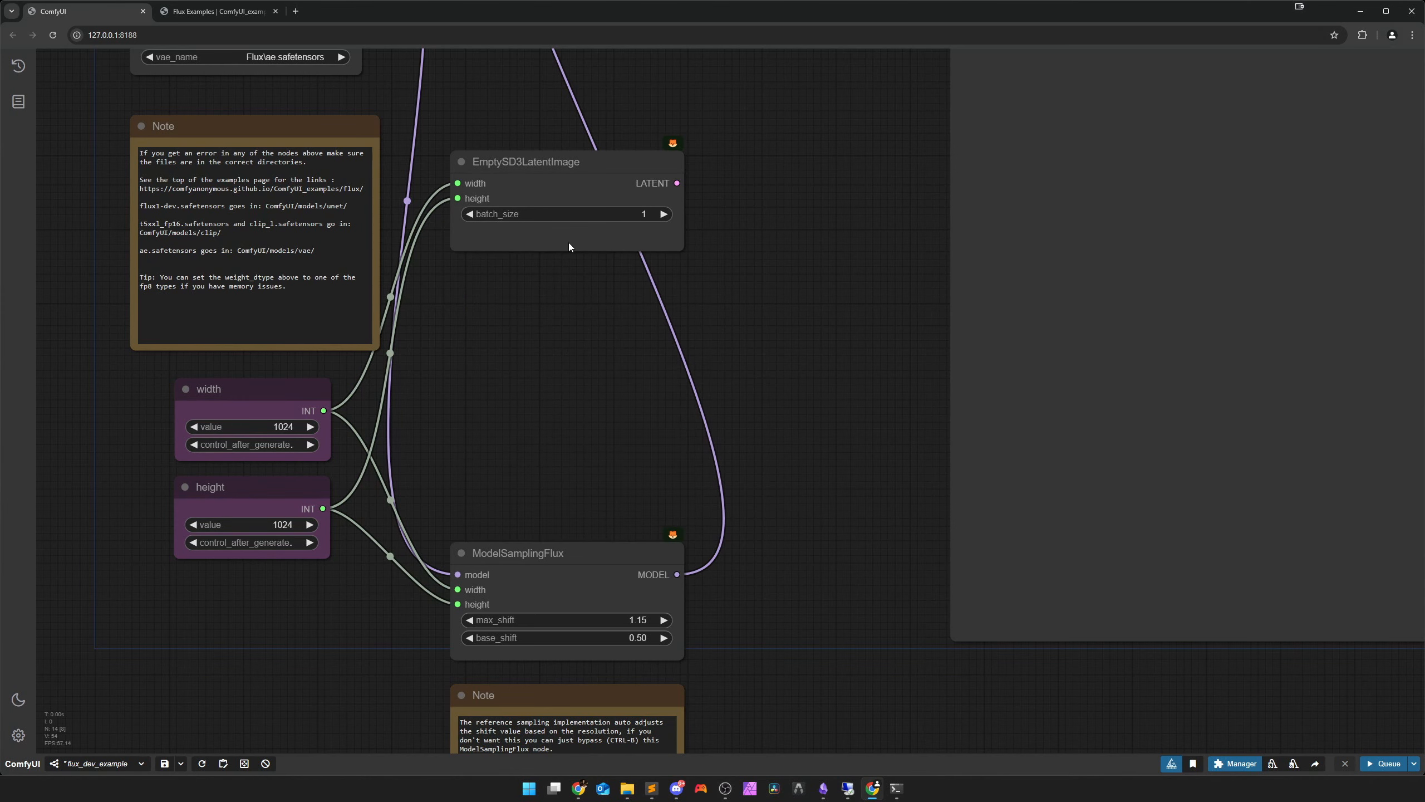
Move the EmptySD3LatentImage node down towards ModelSamplingFlux and read the Note beneath ModelSamplingFlux
drag(592, 239, 595, 372)
scroll(782, 544, down, 2)
drag(735, 711, 944, 480)
scroll(792, 491, up, 8)
drag(496, 387, 672, 437)
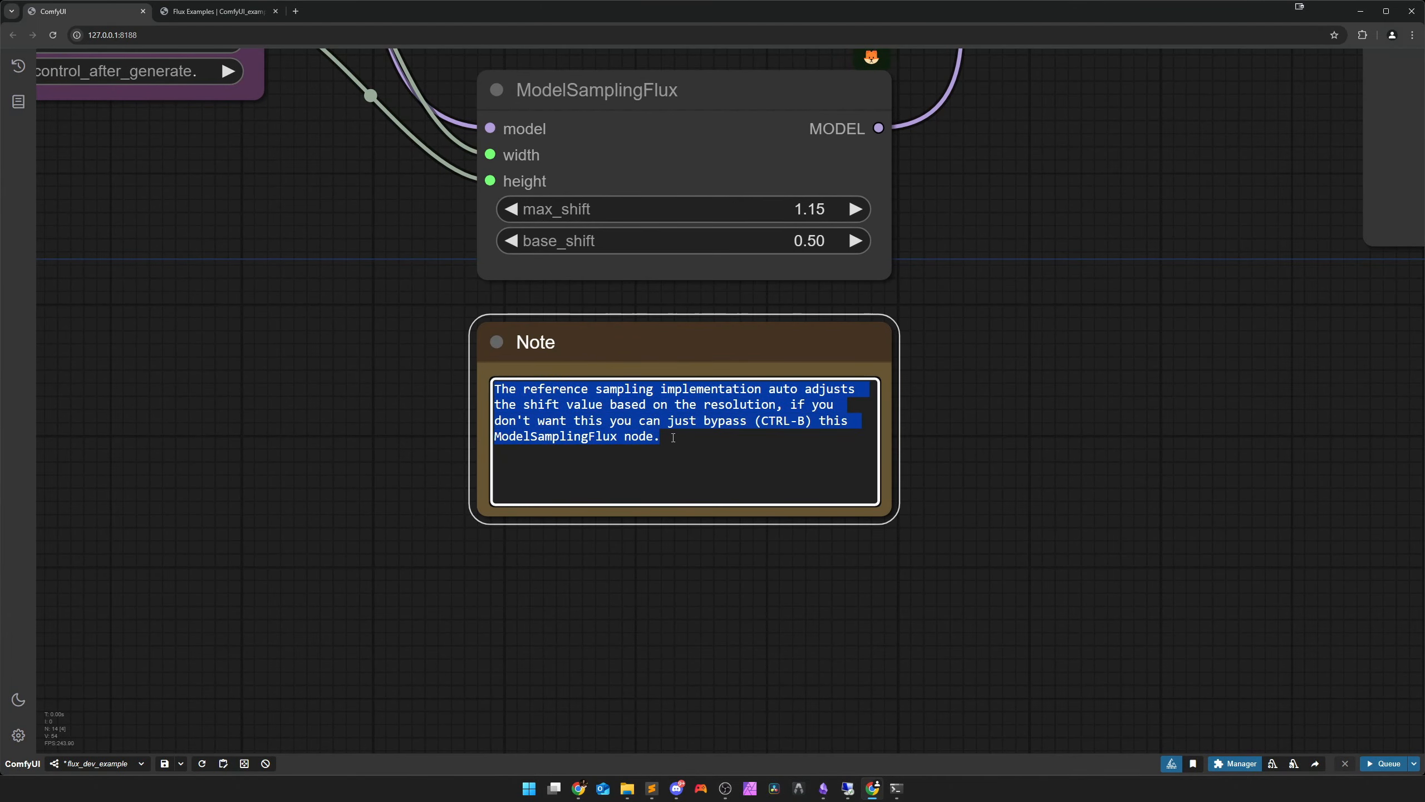
click(1007, 405)
scroll(1007, 397, down, 3)
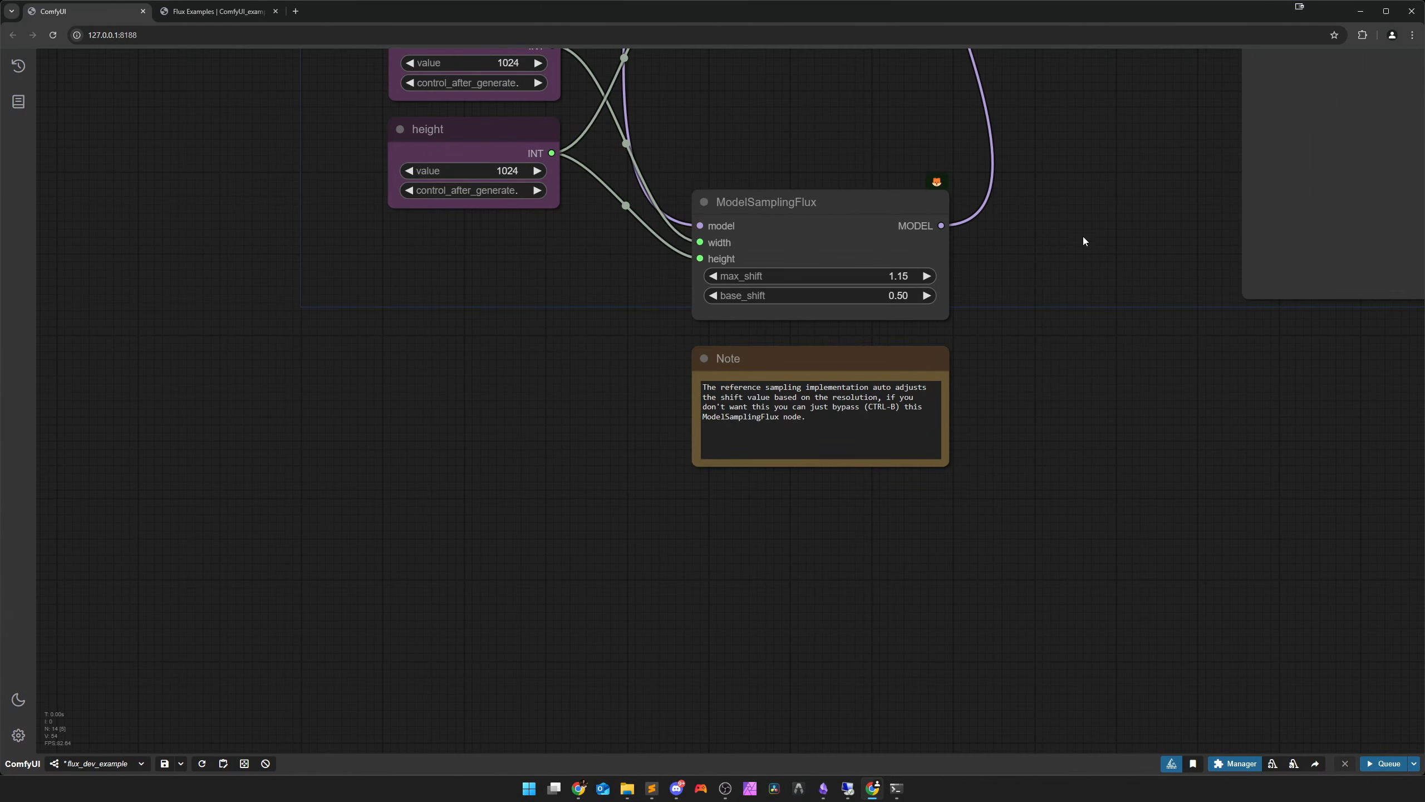
Delete the large Save Image node and add the YANC > Save Image node in its place
drag(1082, 237, 740, 493)
scroll(740, 498, down, 2)
drag(804, 306, 741, 475)
scroll(741, 474, down, 3)
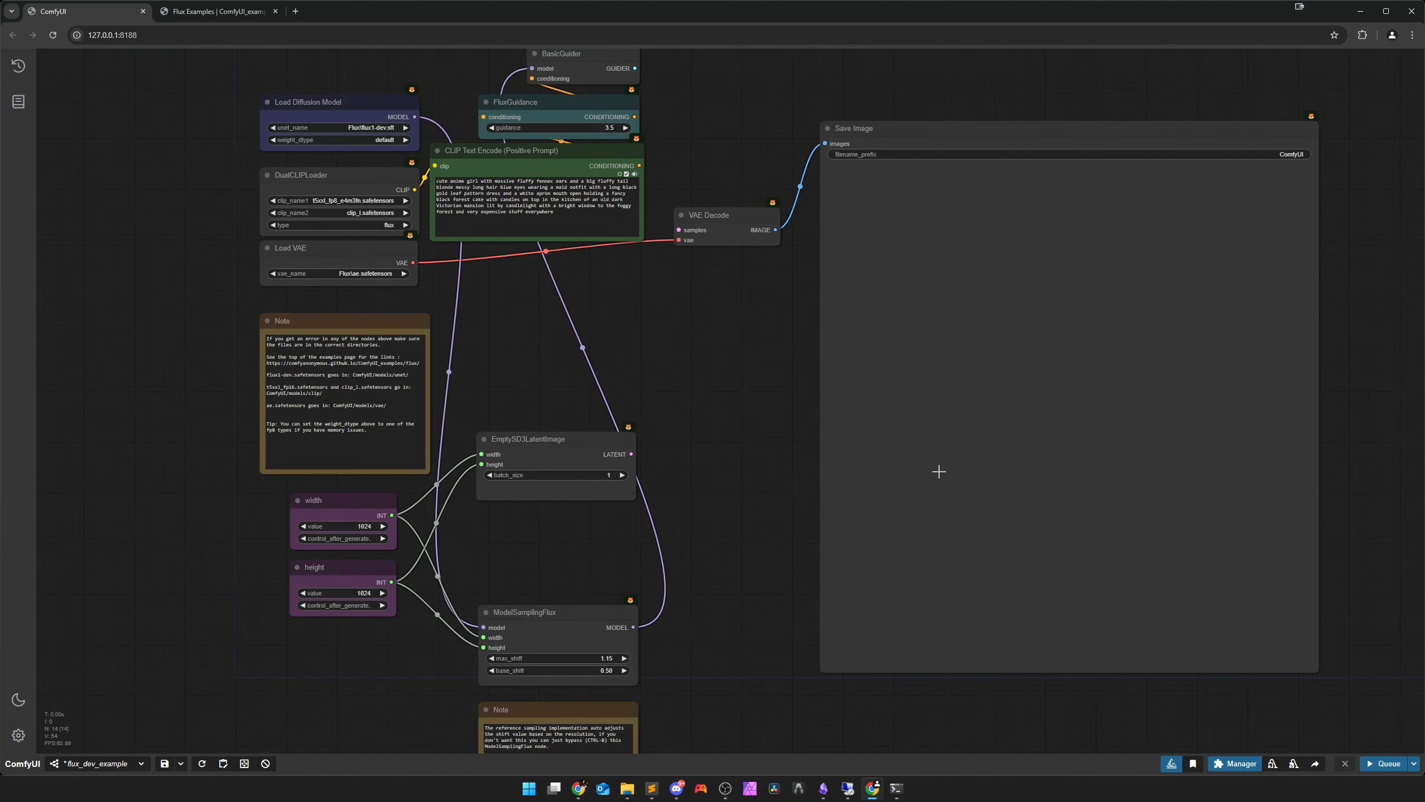
key(Delete)
double_click(905, 466)
text(>)
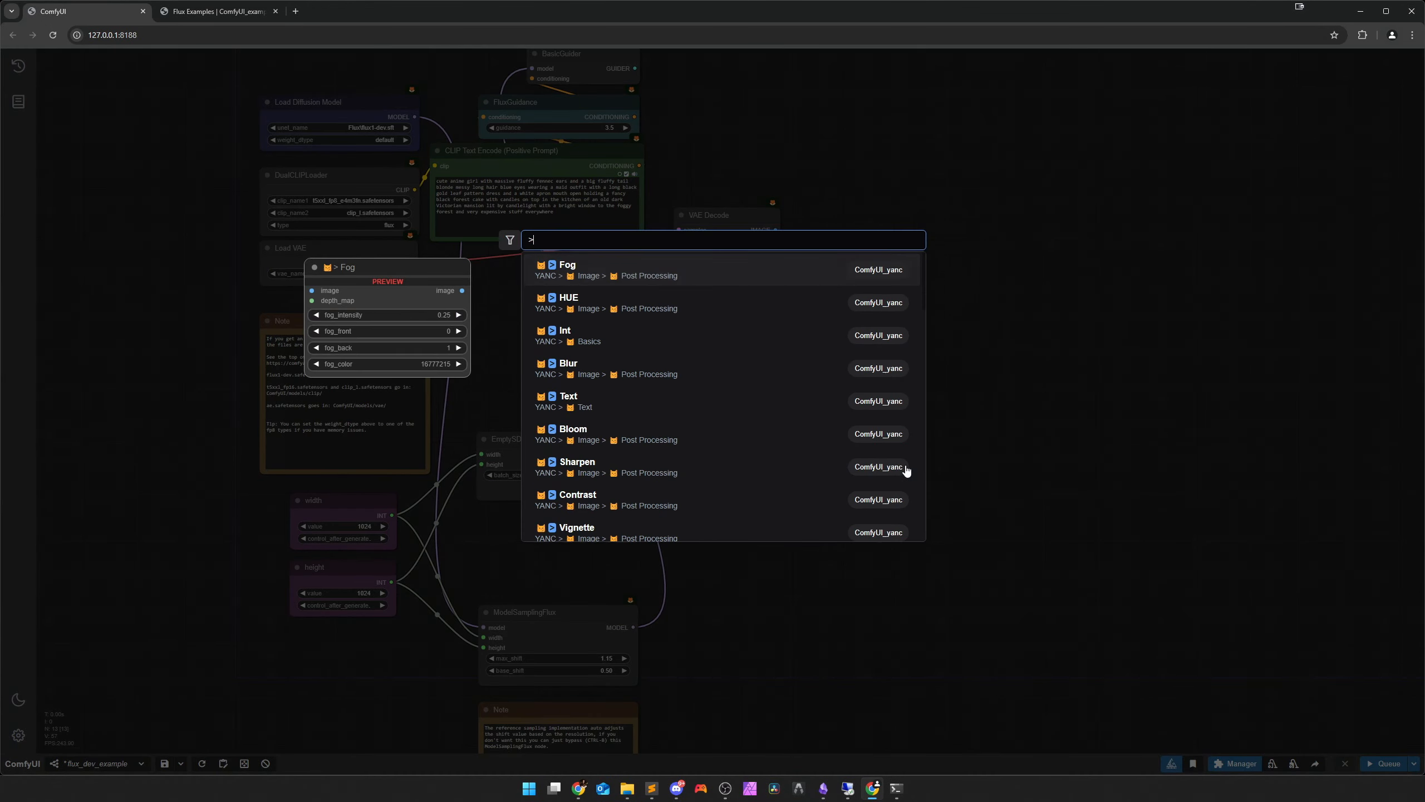
text( save)
key(Return)
Set the new Save Image node's folder to fluxrec and feed its images input from VAE Decode
click(976, 505)
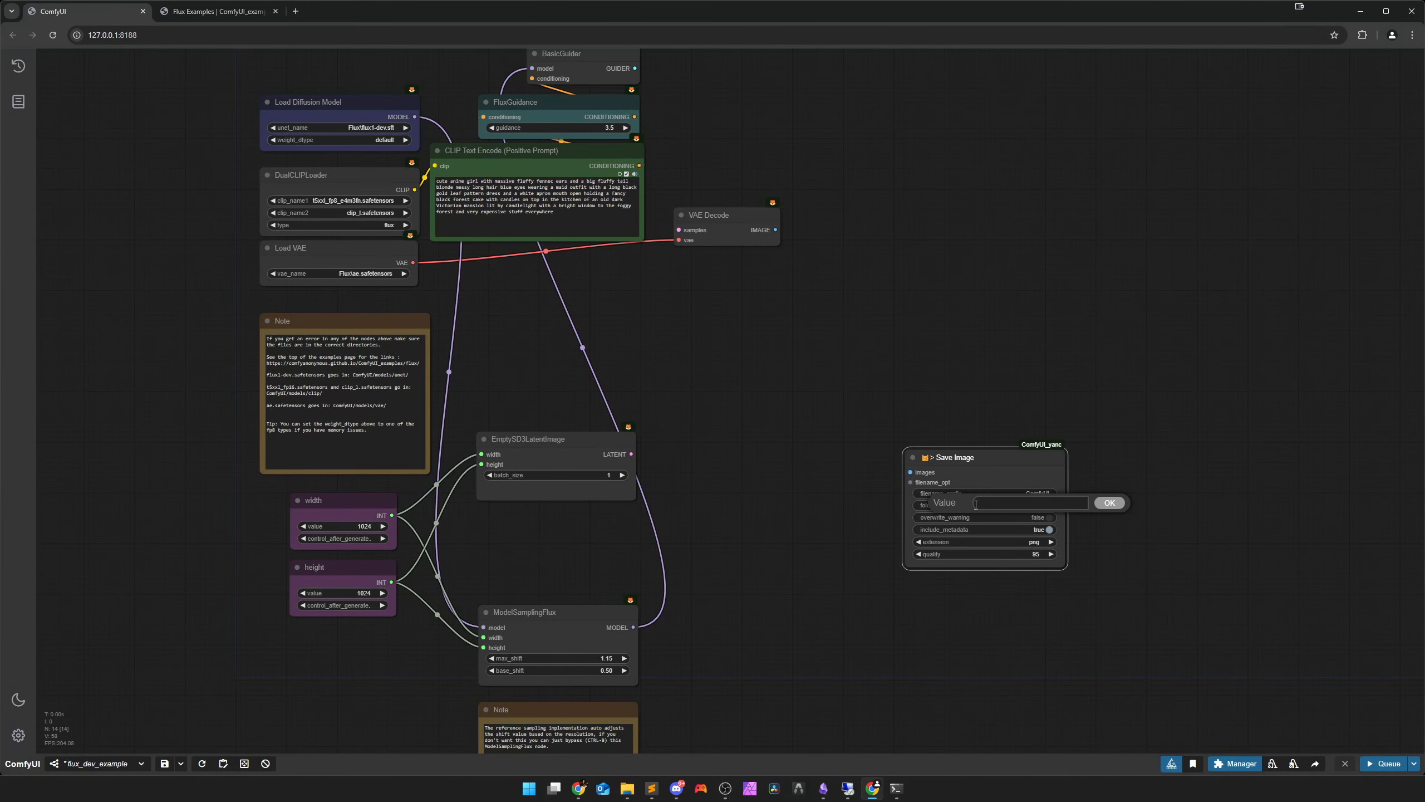
text(fluxrec)
key(Return)
drag(982, 477, 1070, 202)
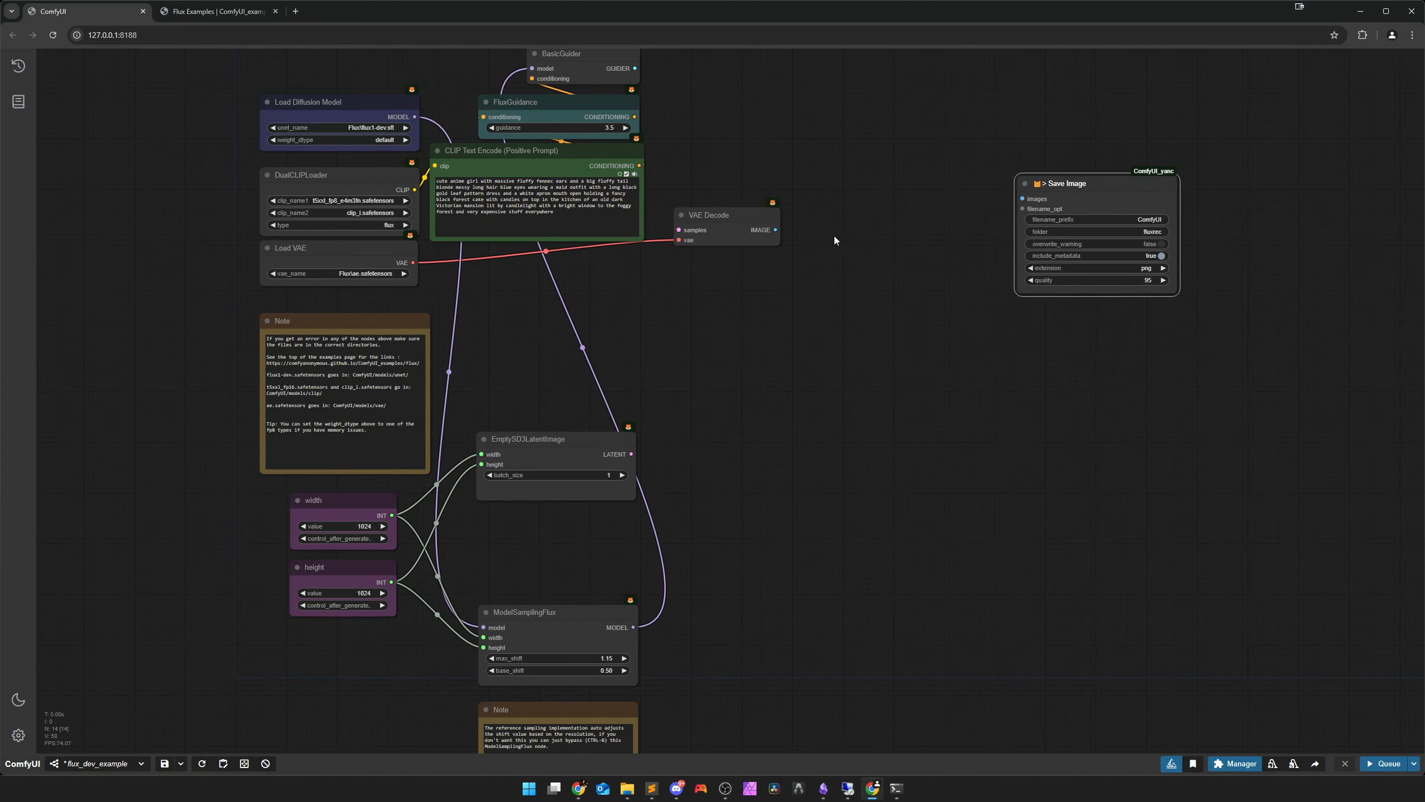
drag(775, 229, 950, 202)
Add a KSampler node between the positive prompt and VAE Decode, and delete the BasicGuider node
drag(780, 310, 854, 453)
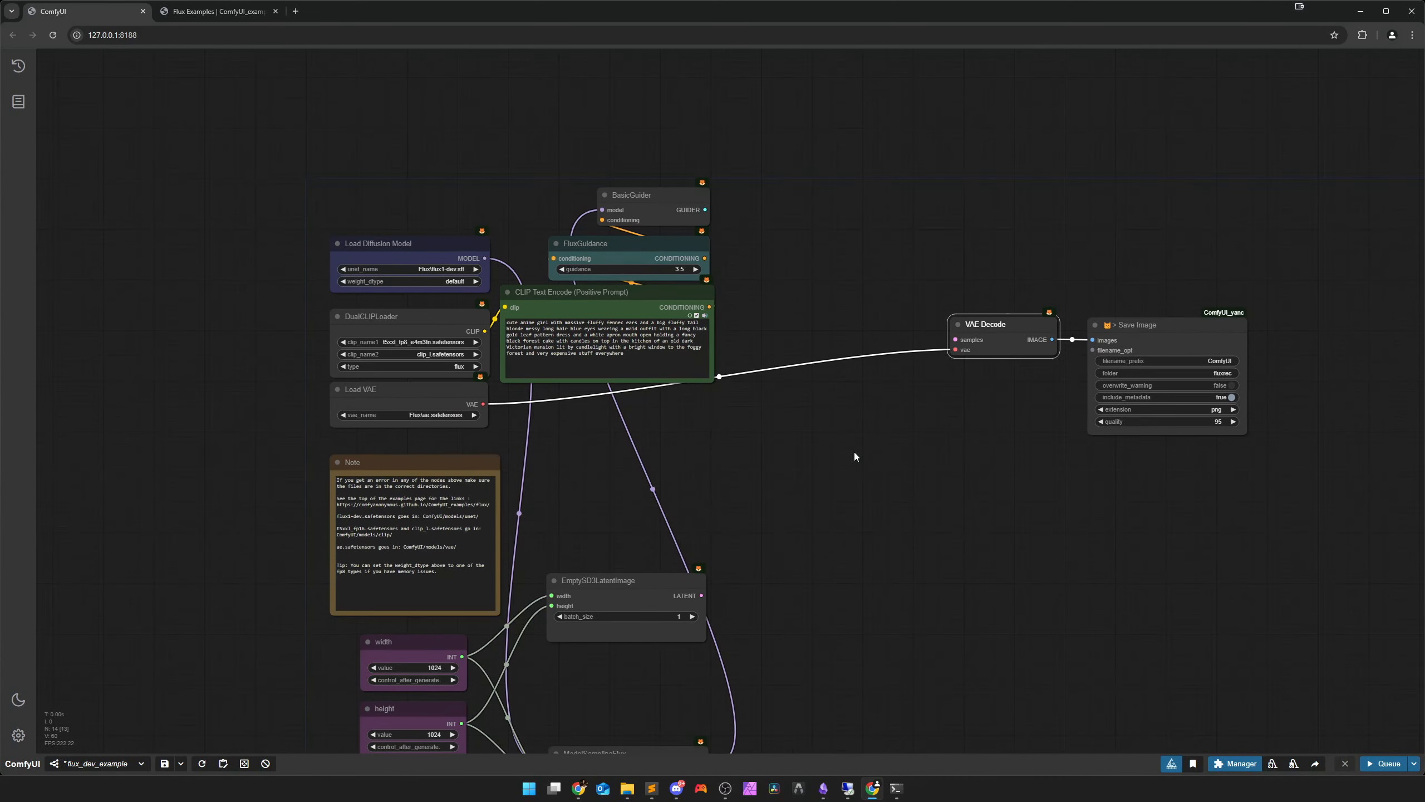
double_click(813, 412)
text(ksampler)
key(Return)
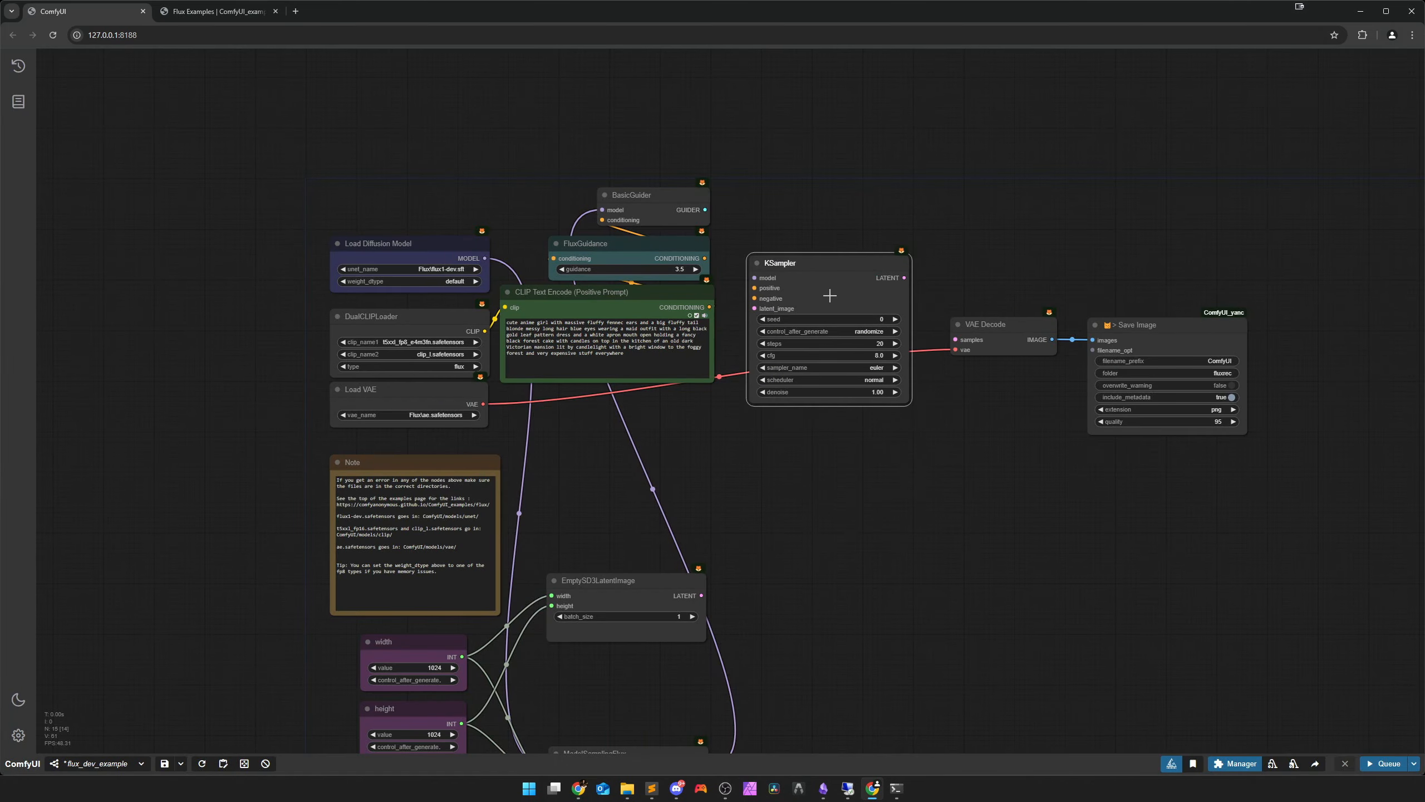
scroll(780, 225, up, 4)
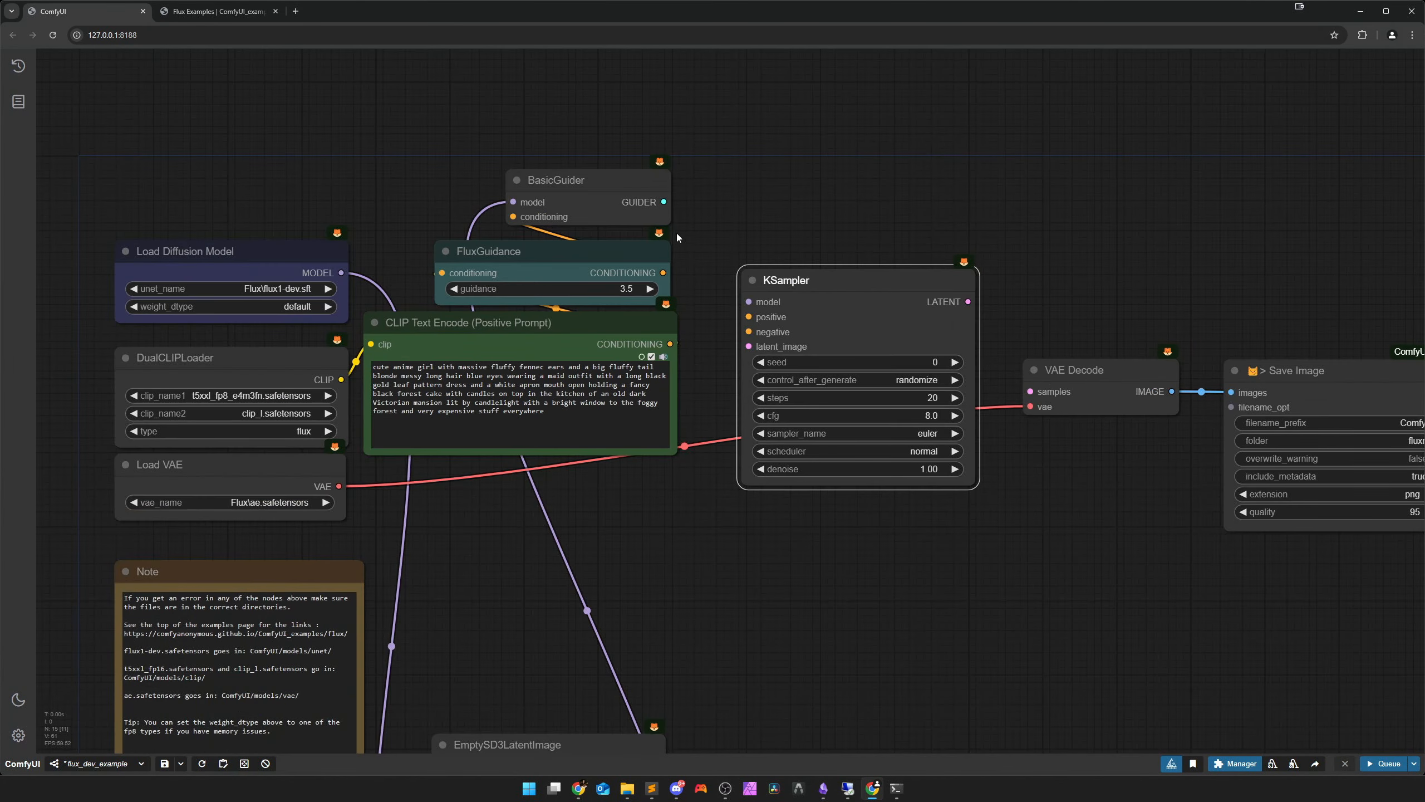
click(581, 189)
key(Delete)
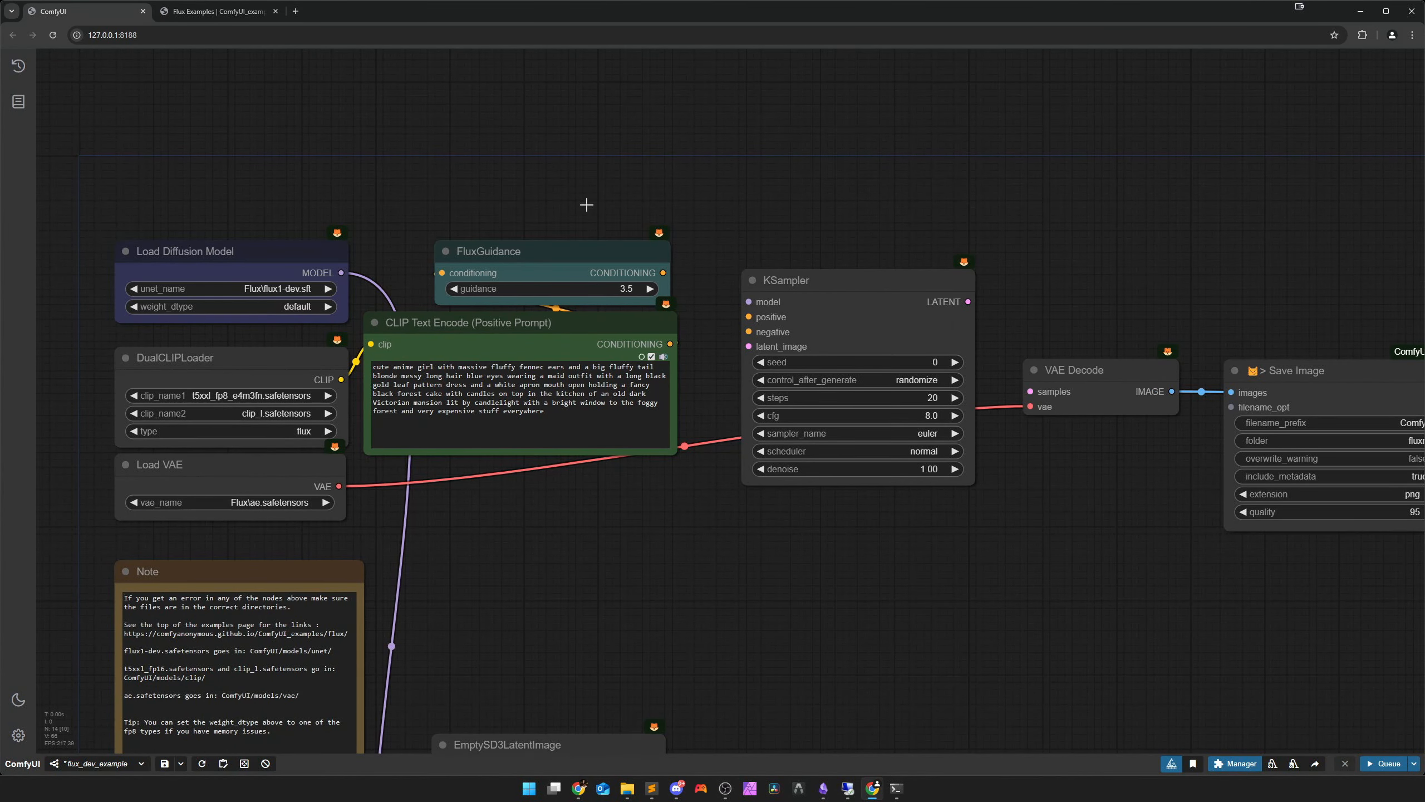
Connect ModelSamplingFlux to KSampler's model input, FluxGuidance to positive and EmptySD3LatentImage to latent_image
scroll(742, 331, down, 2)
scroll(762, 620, down, 1)
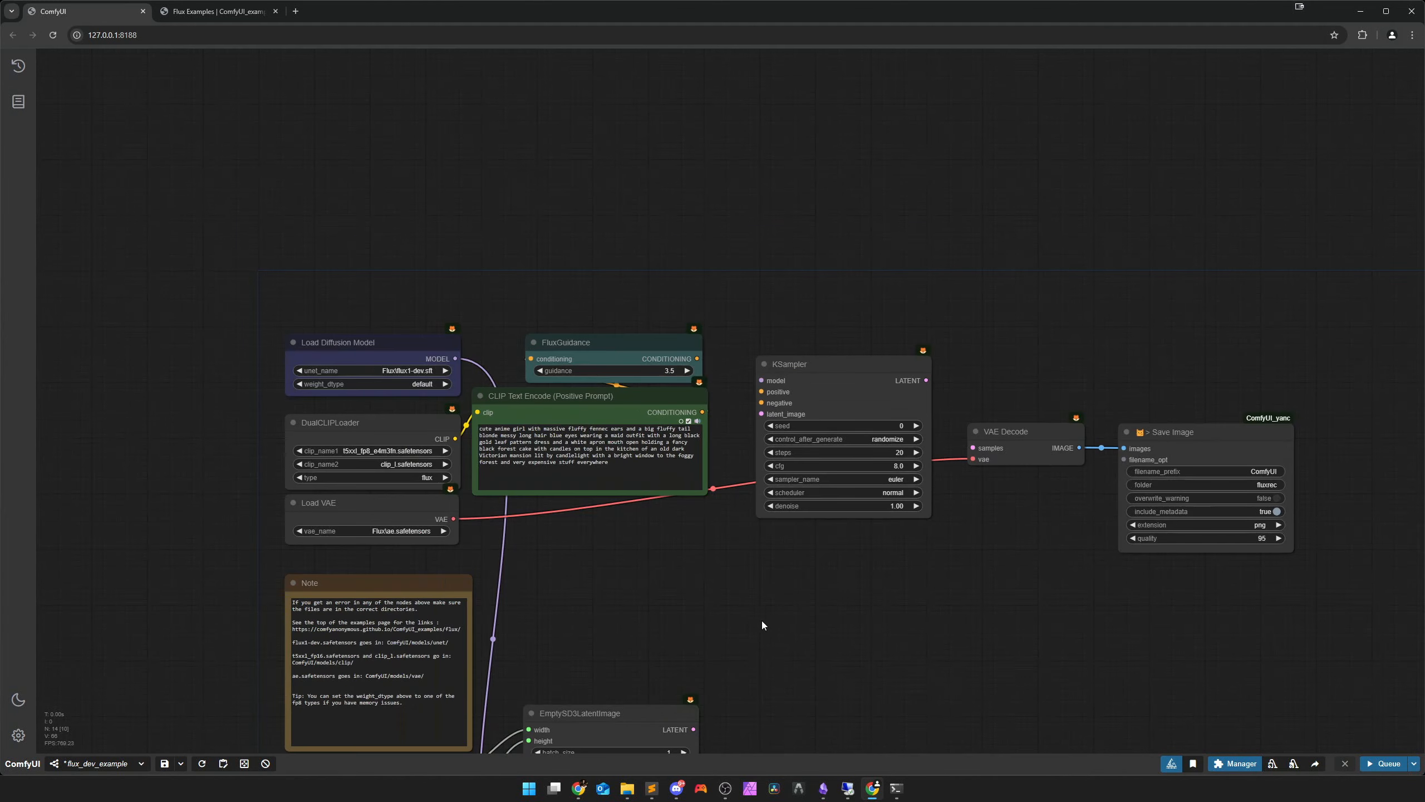
drag(762, 621, 749, 432)
drag(630, 710, 756, 194)
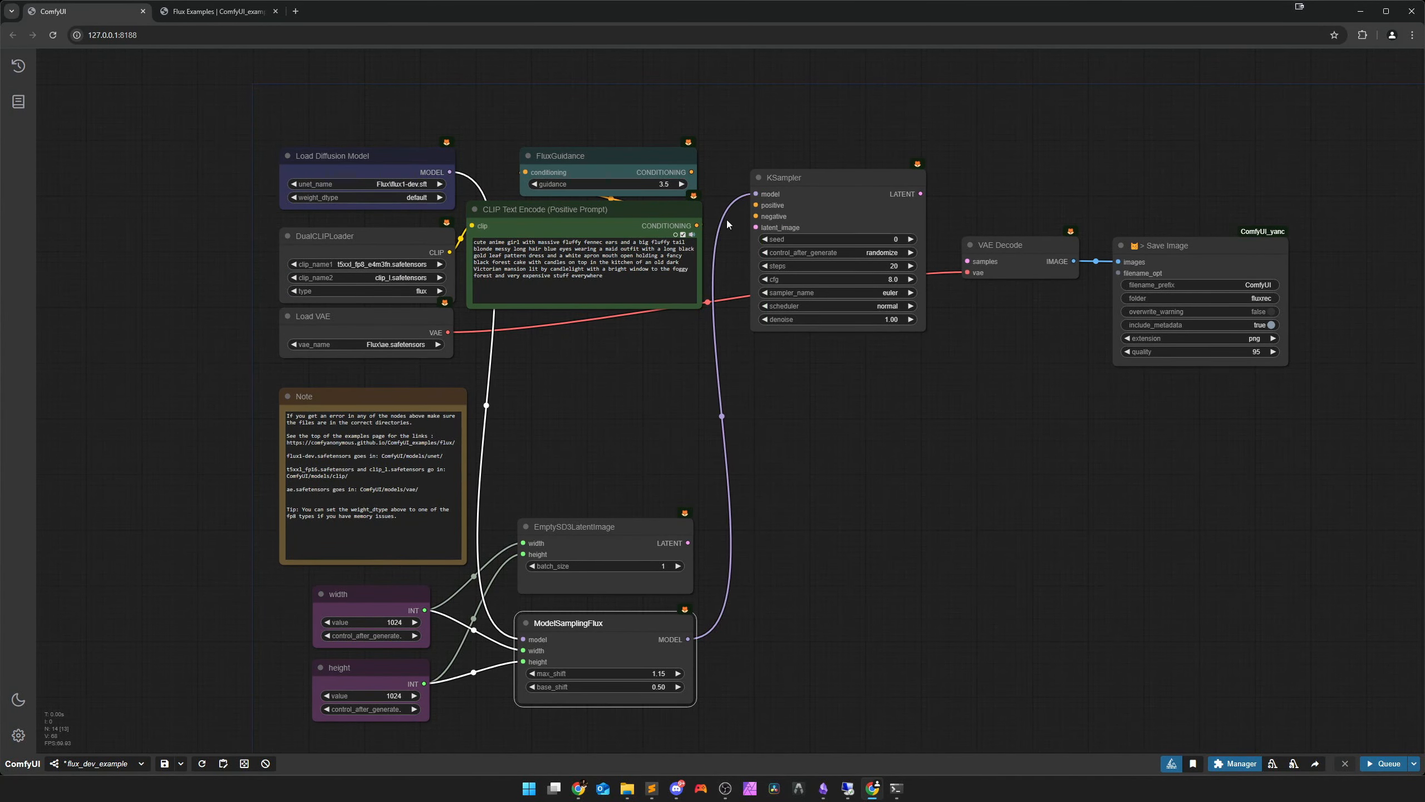
scroll(761, 219, up, 4)
drag(660, 150, 754, 199)
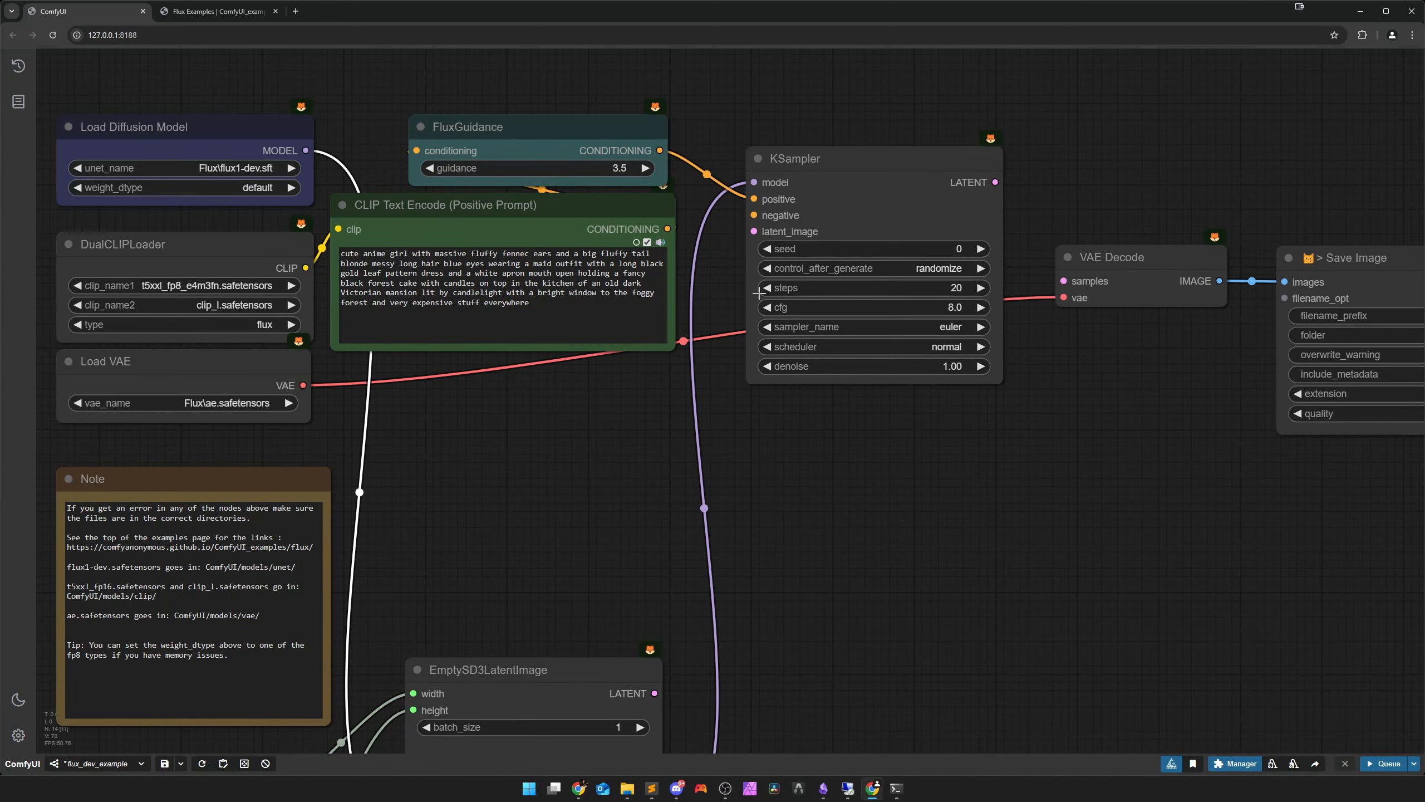
drag(657, 693, 754, 231)
drag(796, 534, 851, 555)
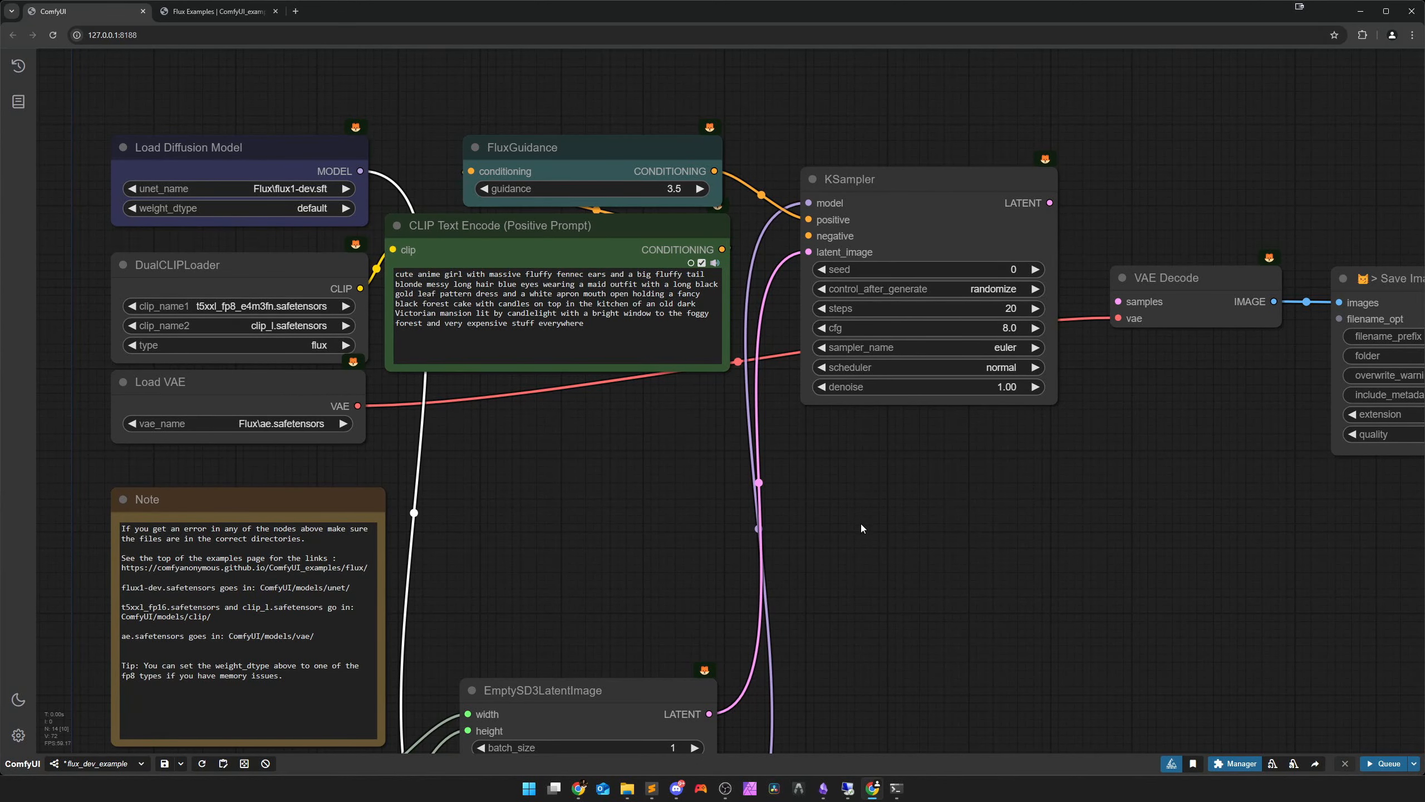
Add a ConditioningZeroOut node below the positive prompt and route the prompt's conditioning through it to KSampler's negative input
scroll(850, 560, up, 3)
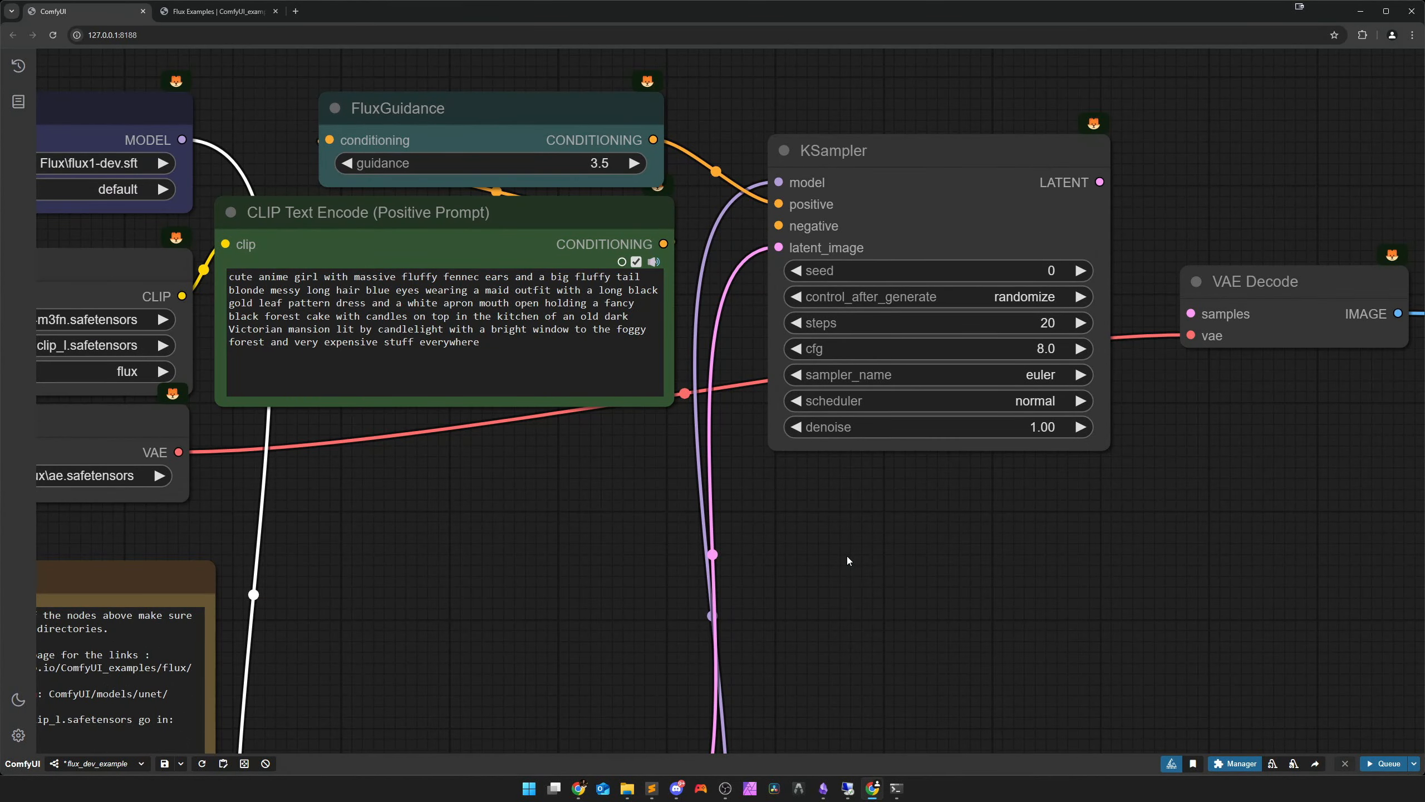
scroll(847, 559, down, 1)
drag(567, 504, 701, 444)
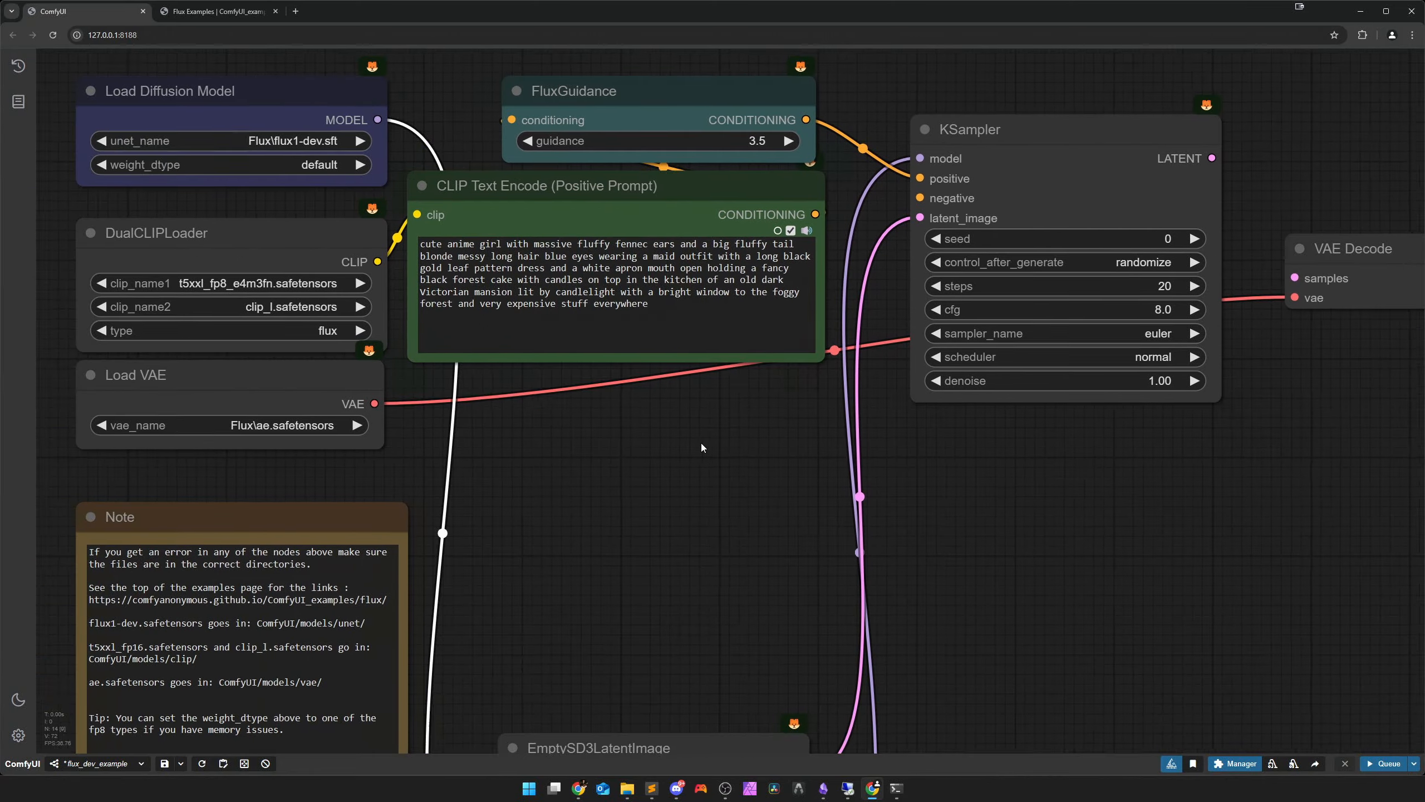
double_click(702, 445)
text(zeroout)
key(Return)
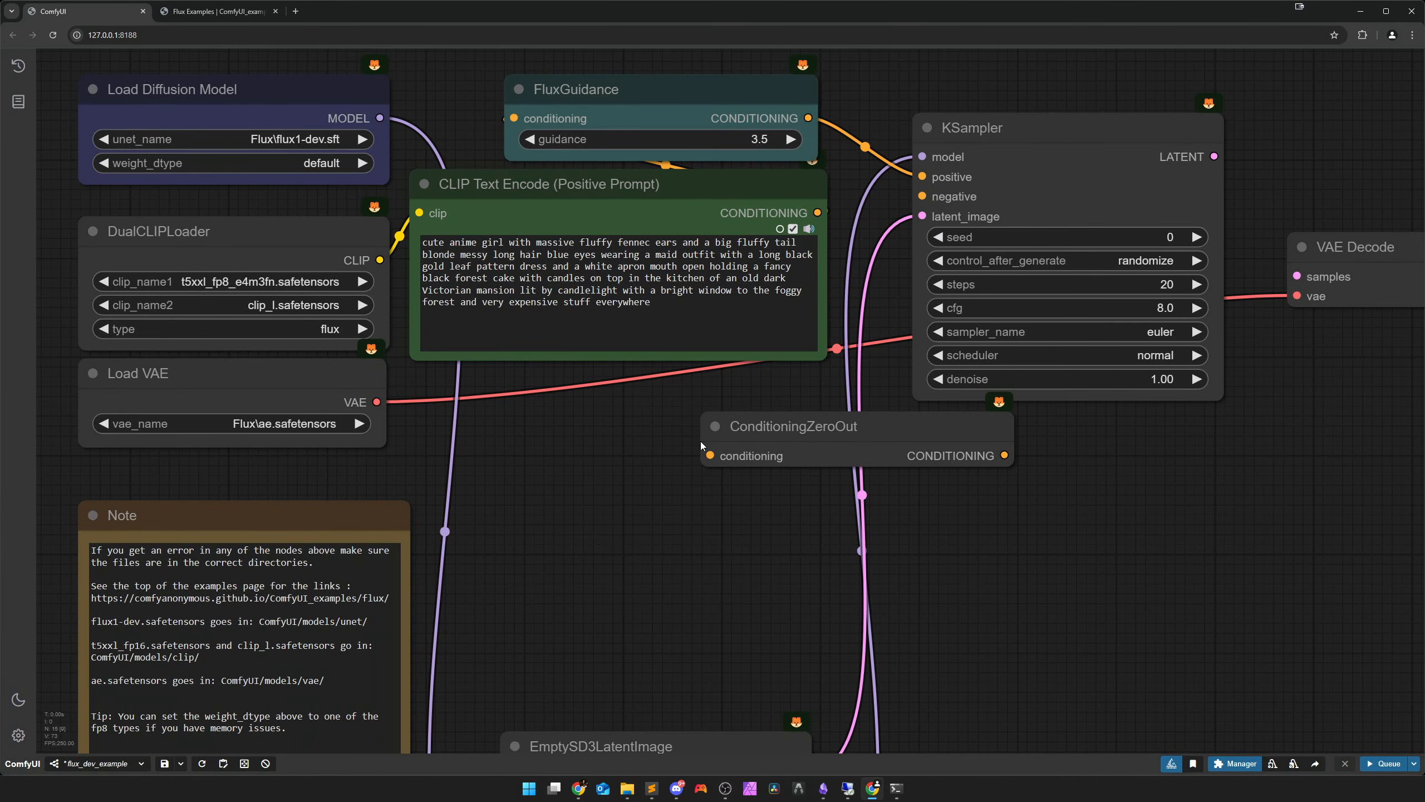
drag(851, 424, 655, 405)
drag(815, 211, 537, 449)
drag(815, 433, 917, 209)
Set the KSampler's cfg to 1
drag(1026, 464, 735, 550)
scroll(718, 508, up, 3)
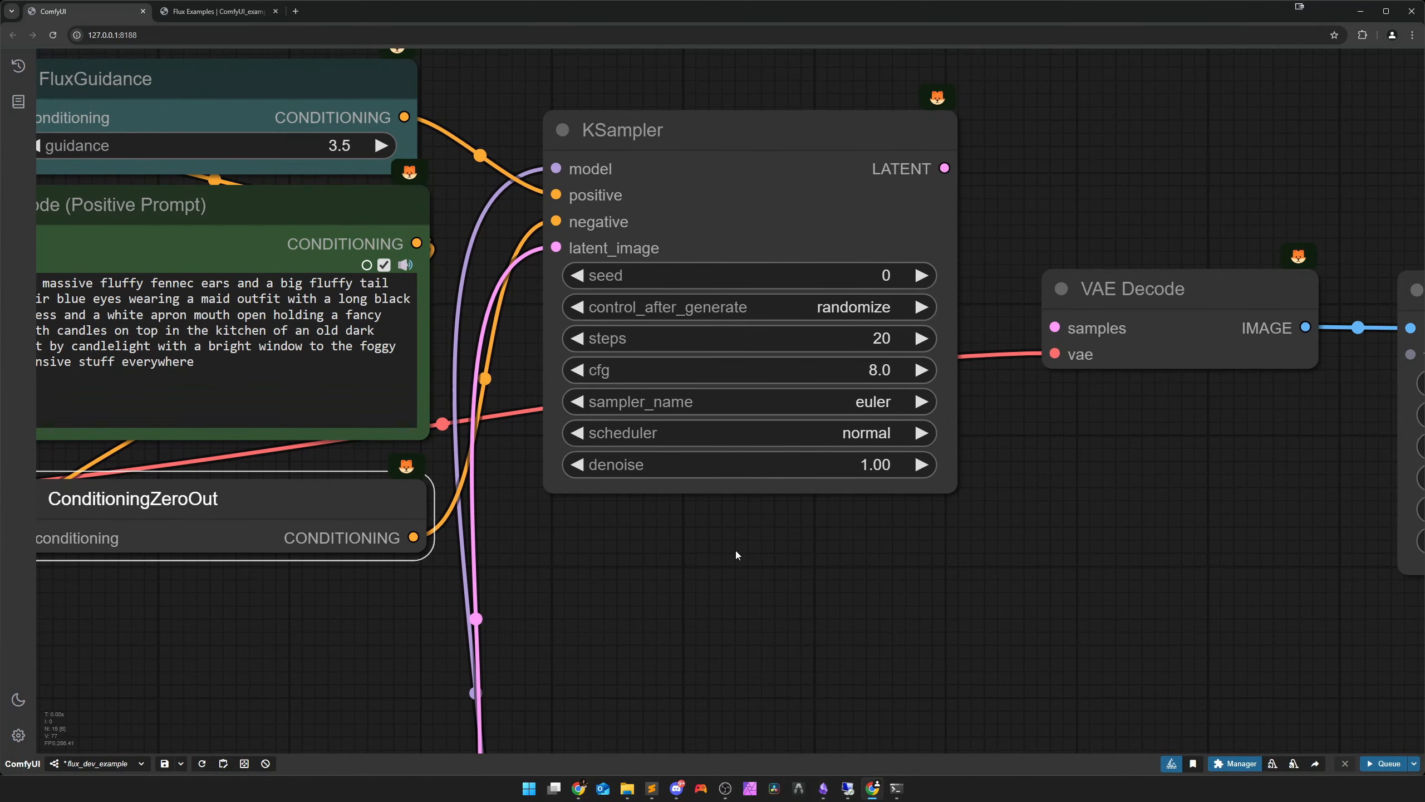
click(823, 373)
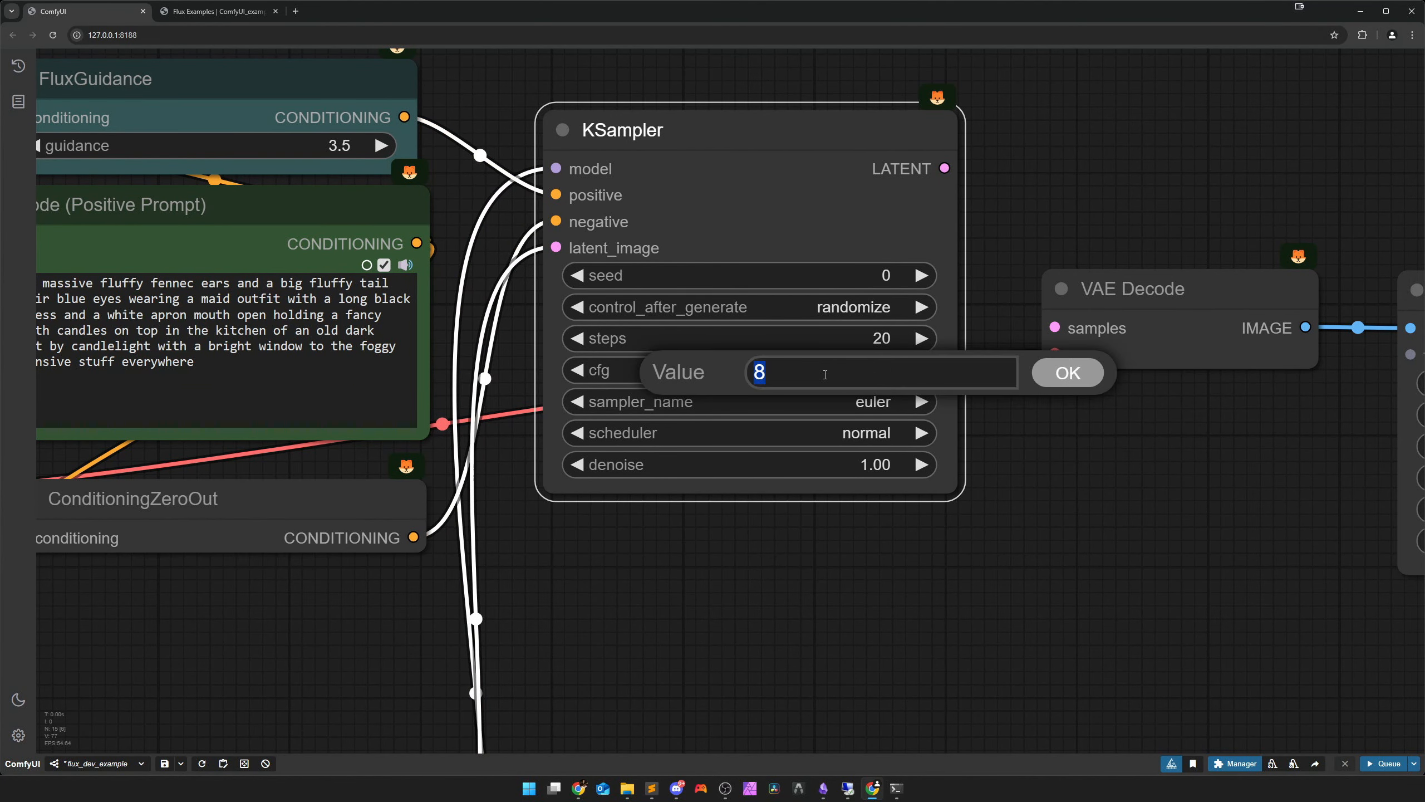
text(1)
key(Return)
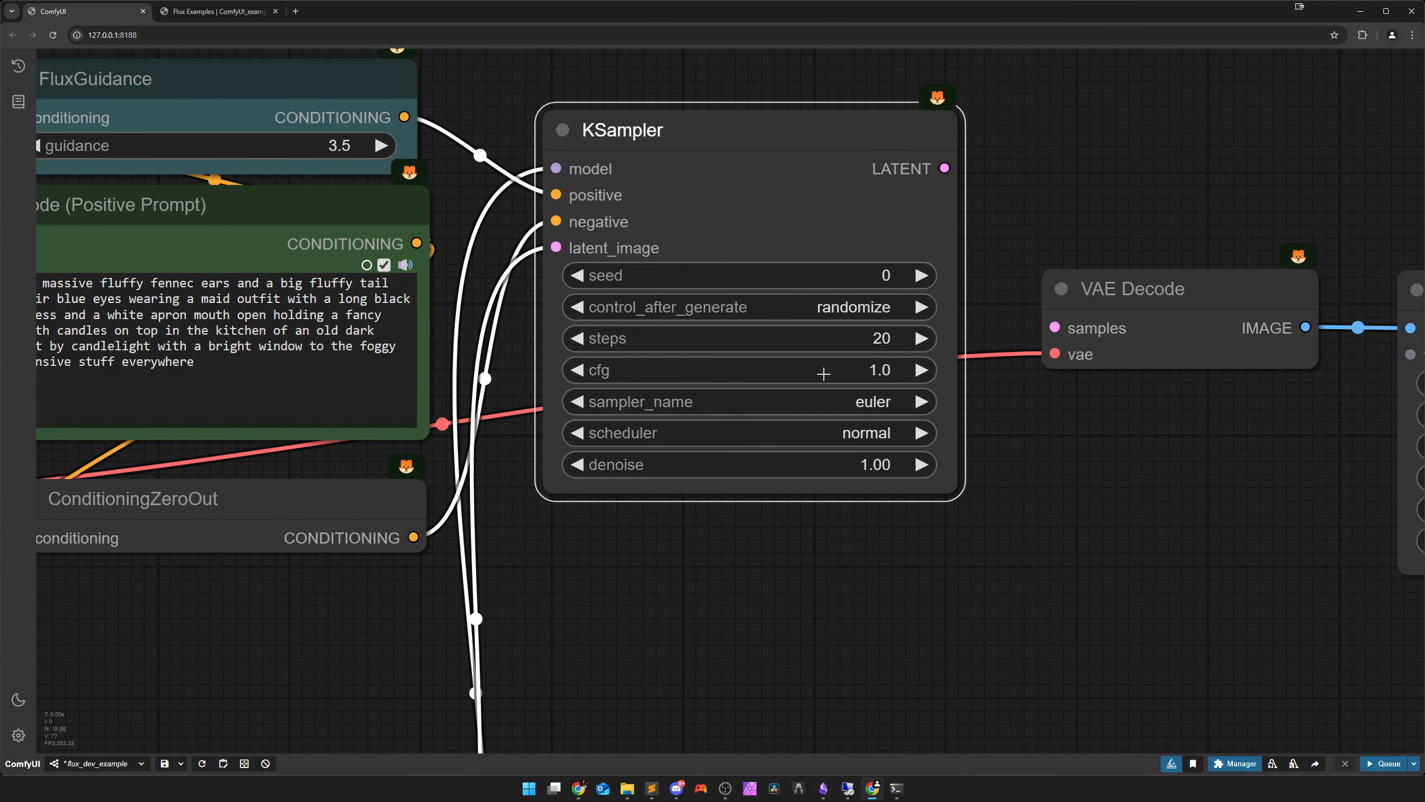
Connect KSampler's LATENT output to VAE Decode's samples and line up VAE Decode and Save Image beside KSampler
scroll(785, 539, down, 5)
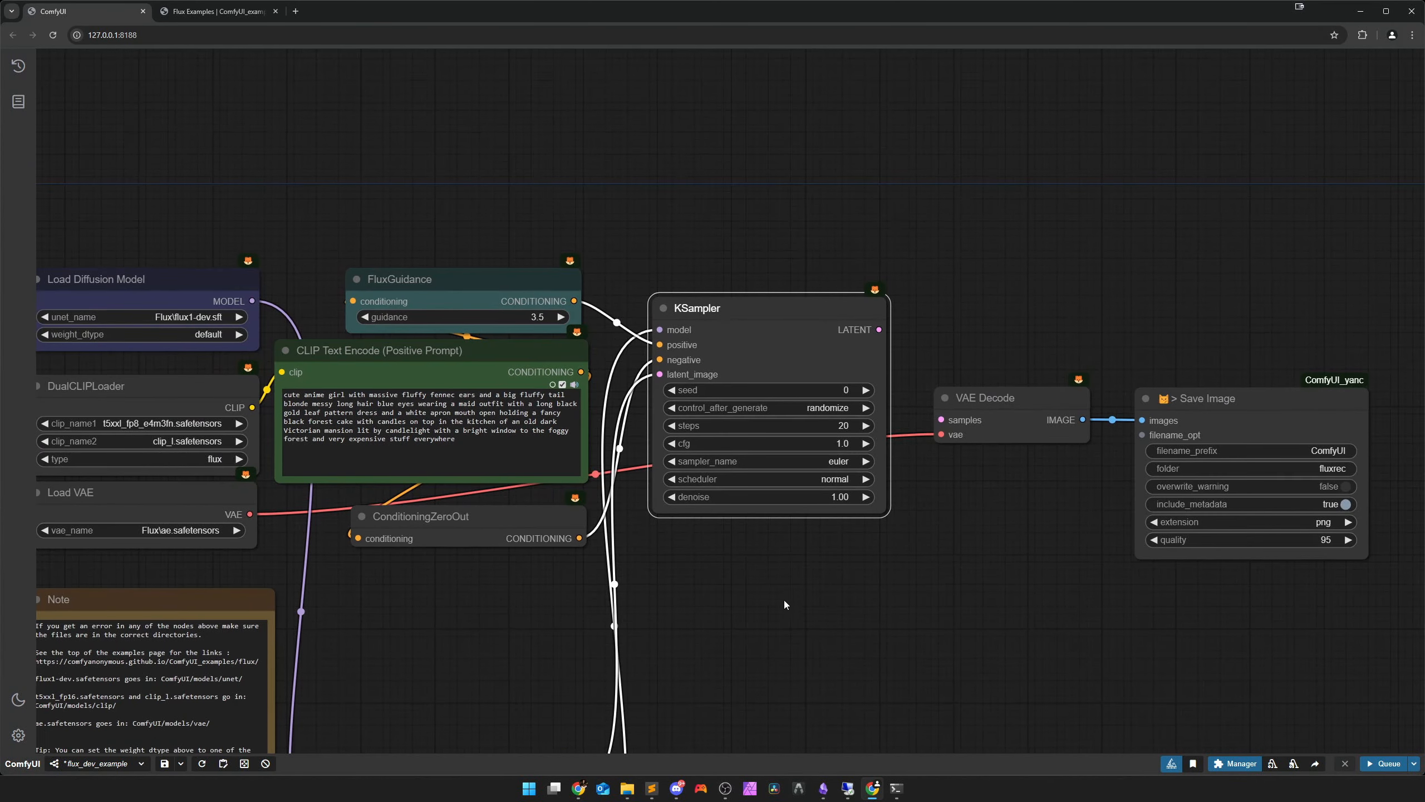
drag(784, 600, 734, 474)
drag(830, 204, 910, 182)
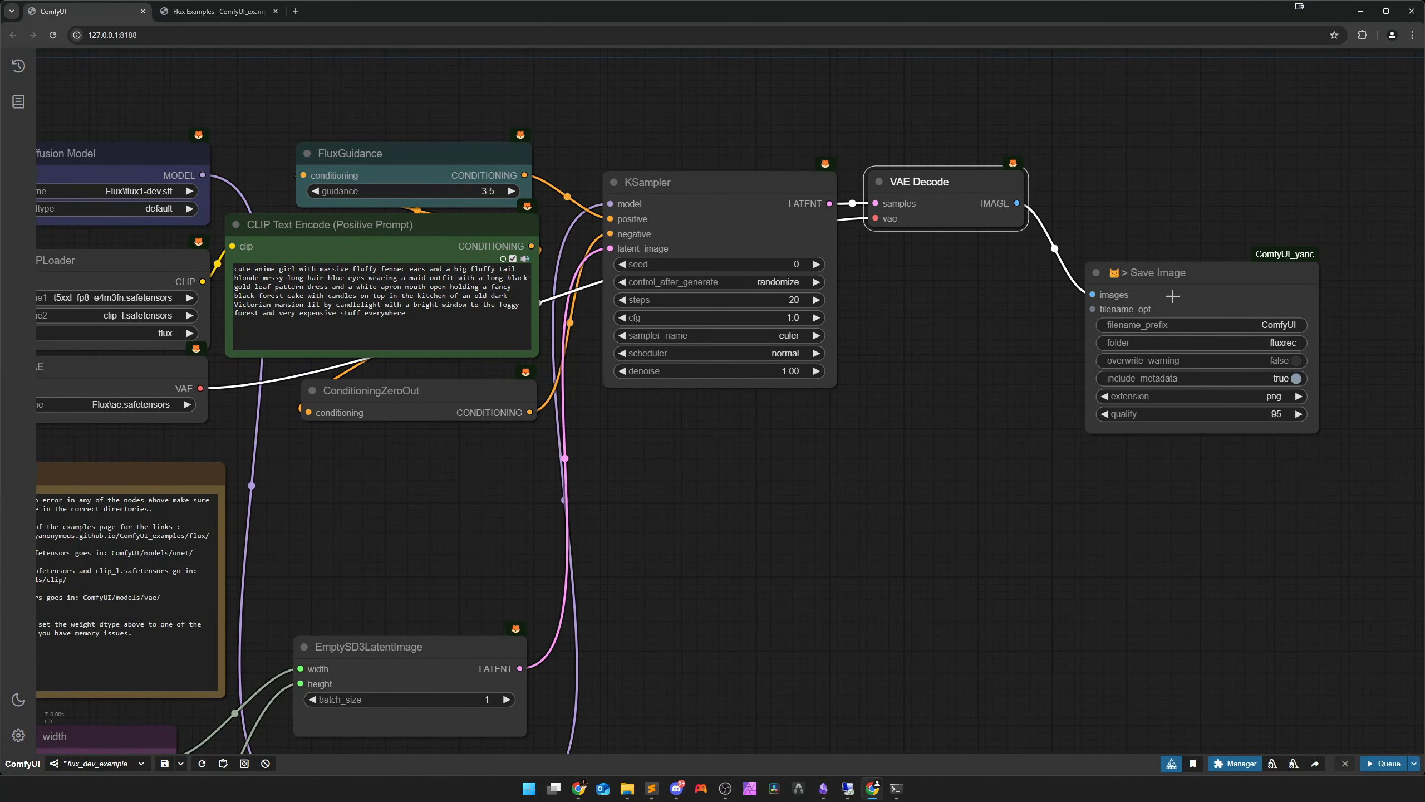
drag(1172, 296, 1153, 203)
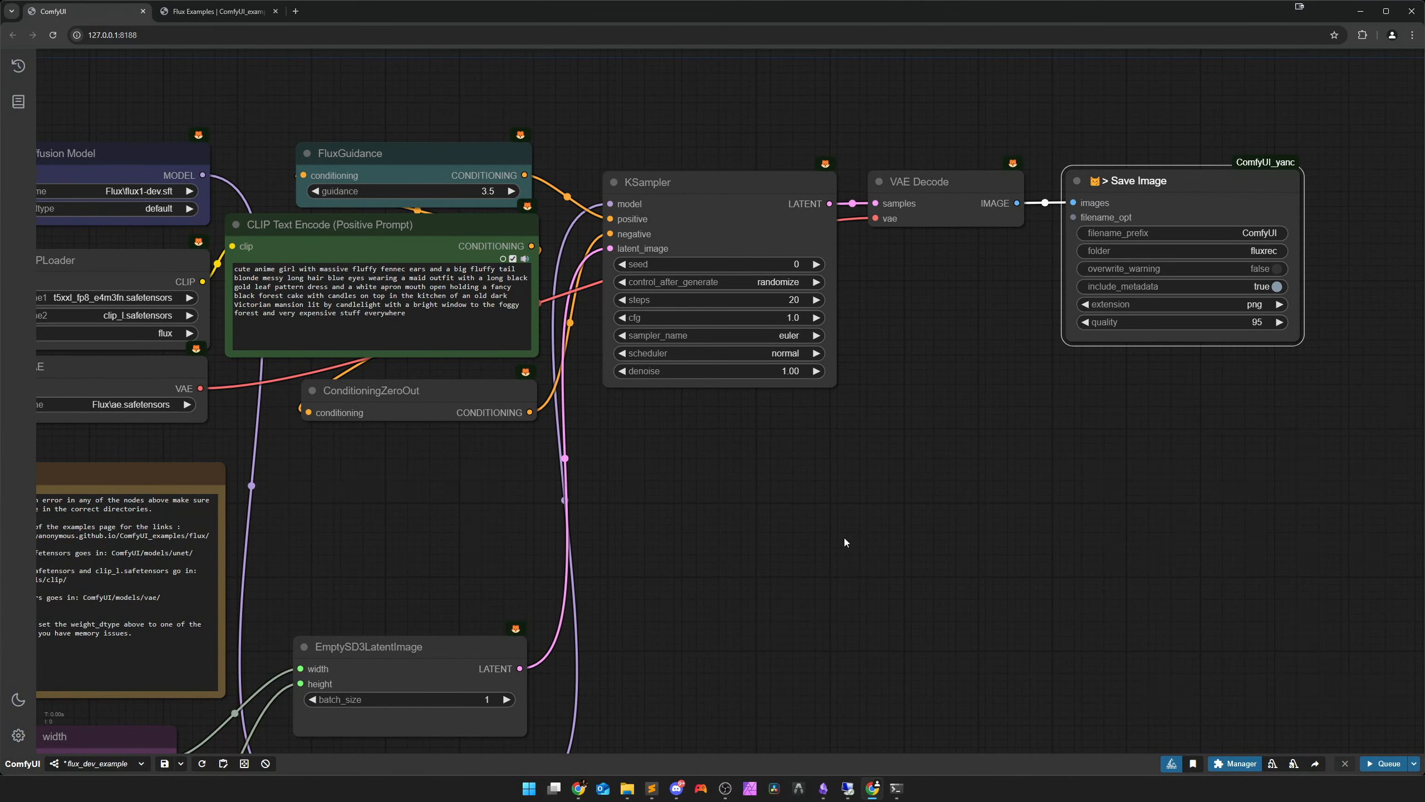
Review the weight_dtype options of Load Diffusion Model and choose default
click(768, 551)
key(.)
drag(647, 407, 917, 630)
scroll(727, 412, up, 3)
scroll(728, 413, up, 2)
click(665, 332)
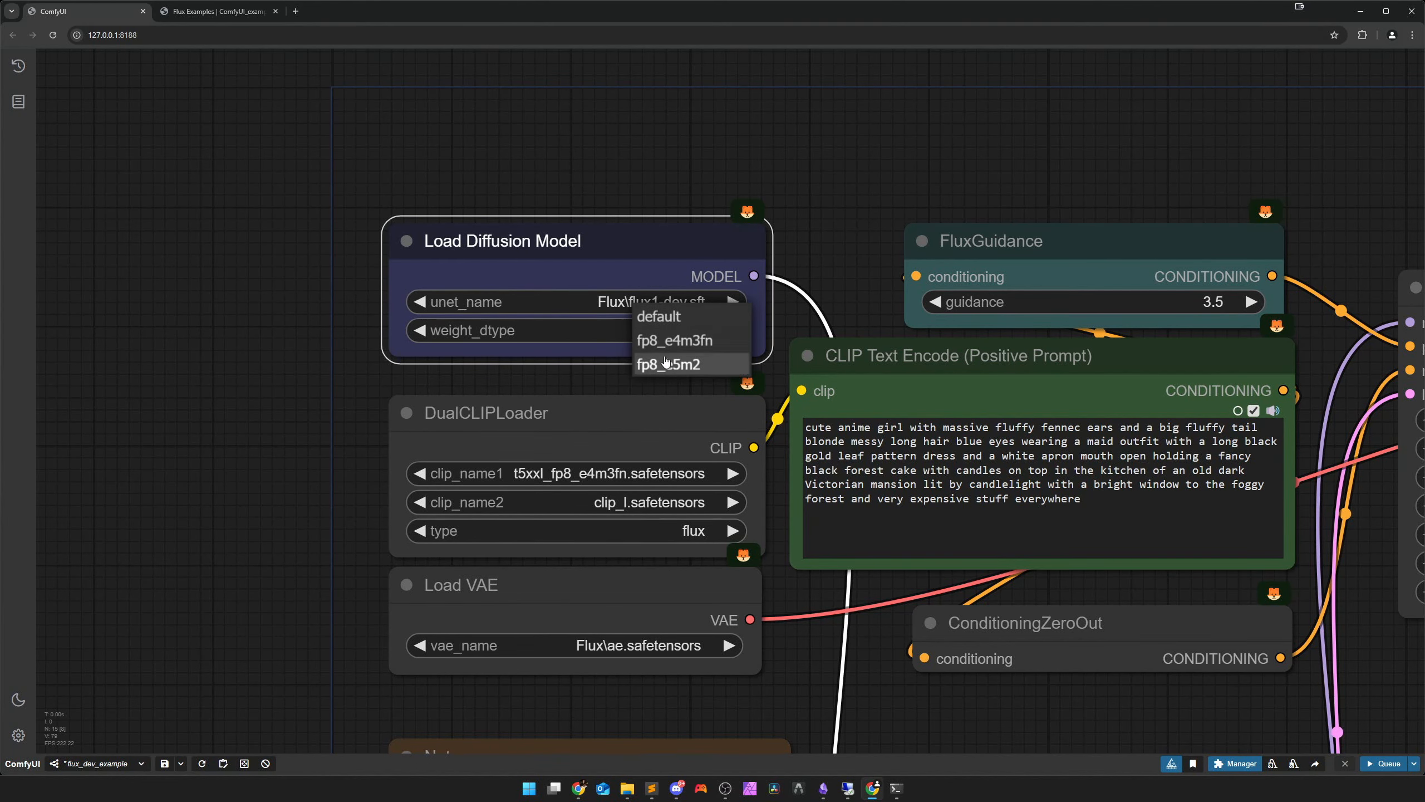
click(668, 317)
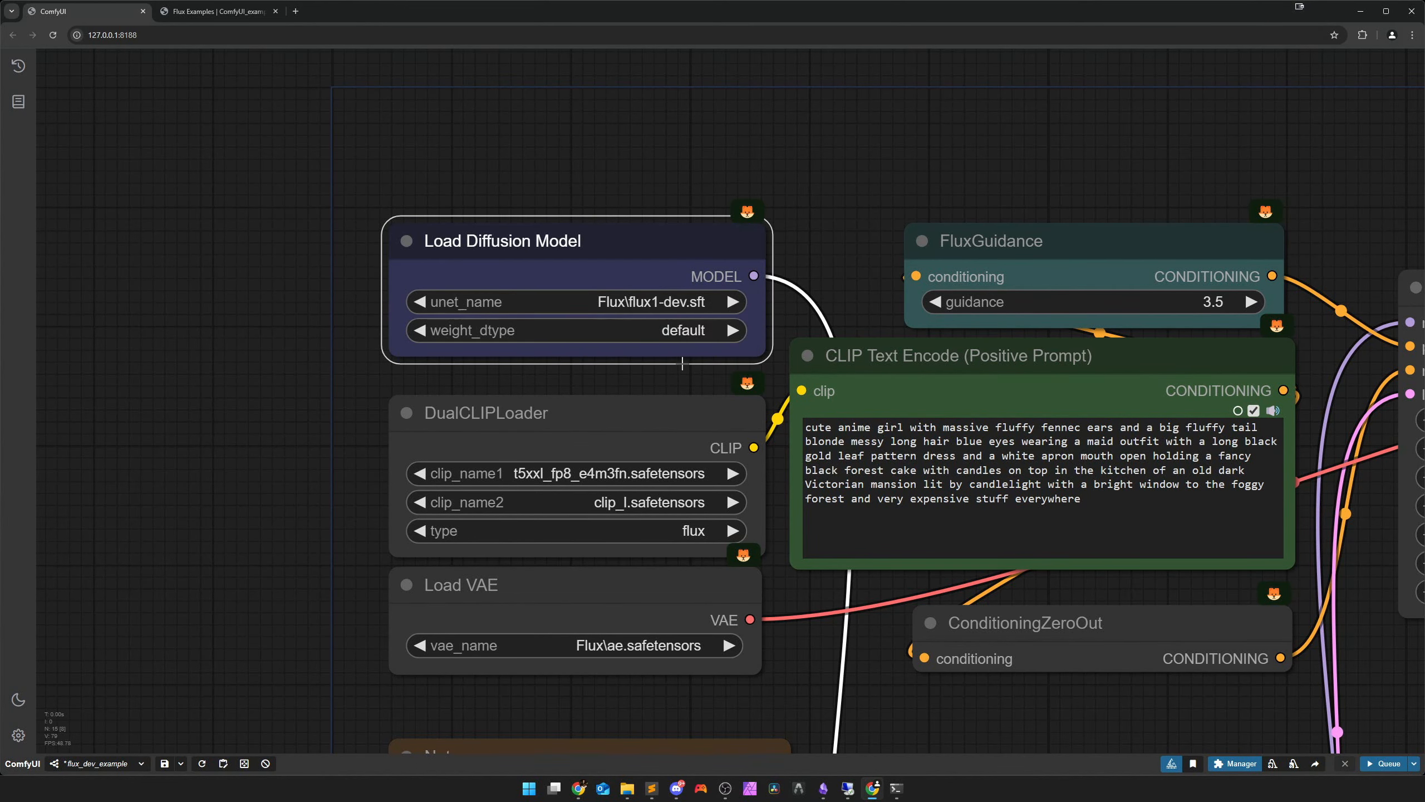
Replace the positive prompt with a cyberpunk woman in a rainy neon city, wearing a brown leather coat and green "Flux" shirt, with pink hair
scroll(735, 493, down, 8)
drag(875, 619, 657, 521)
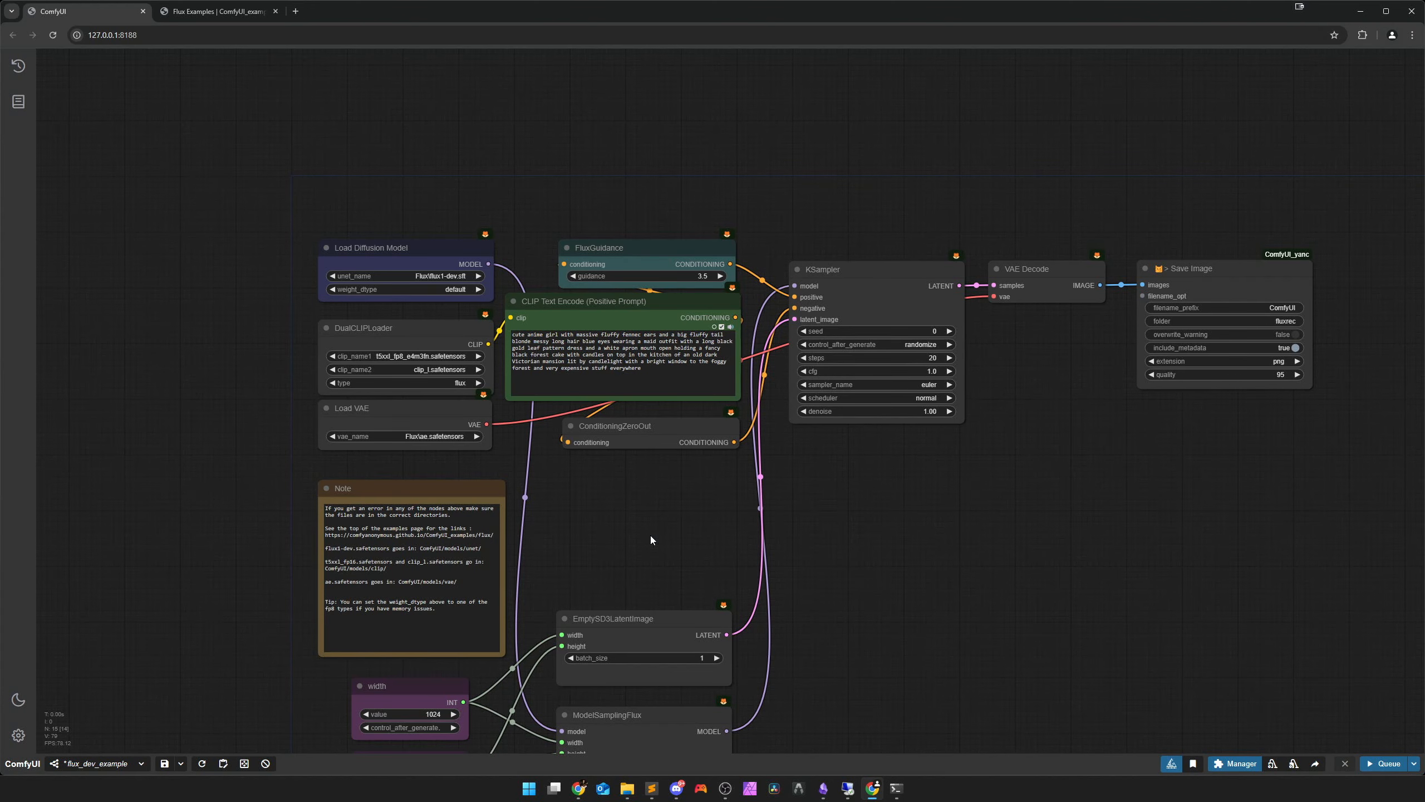
click(651, 788)
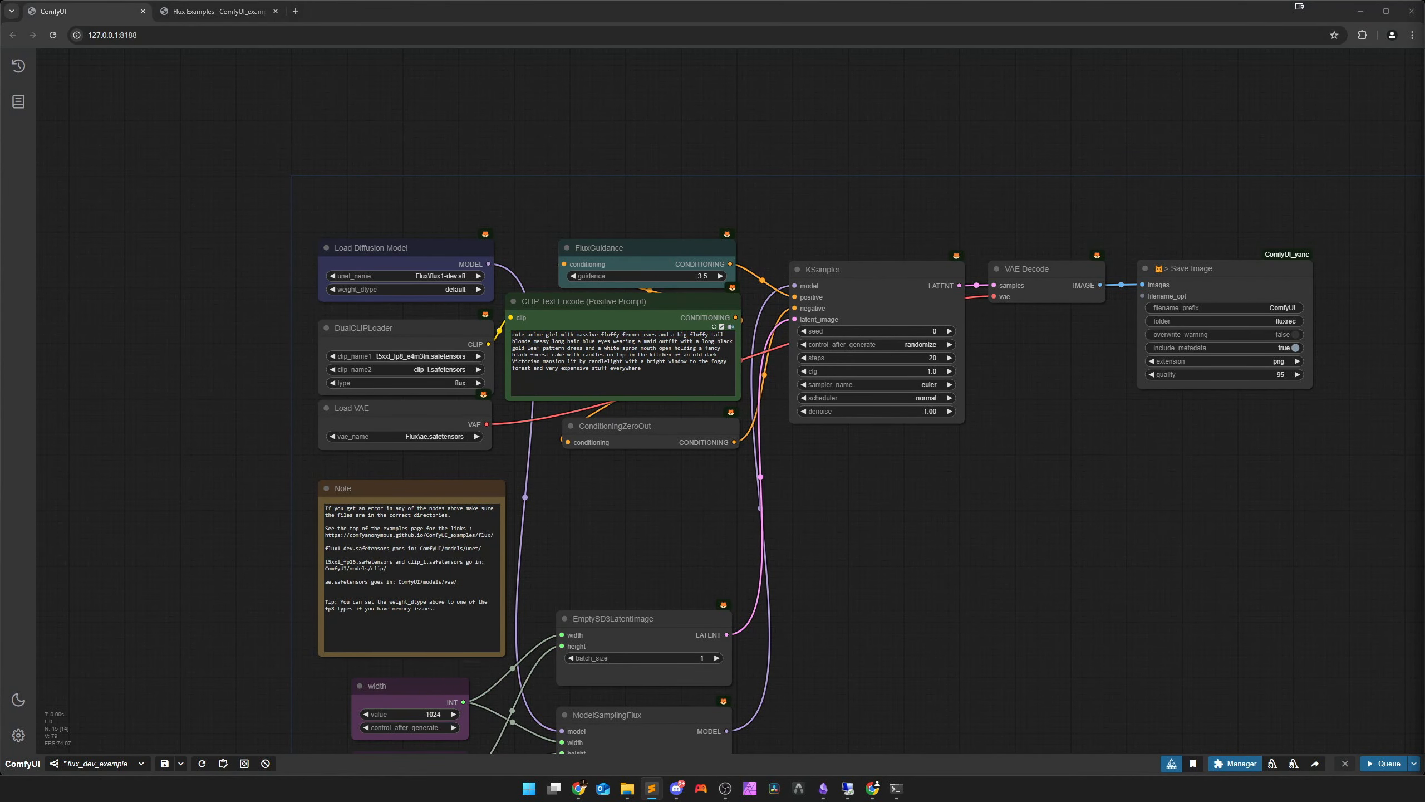
click(701, 393)
key(ctrl+a)
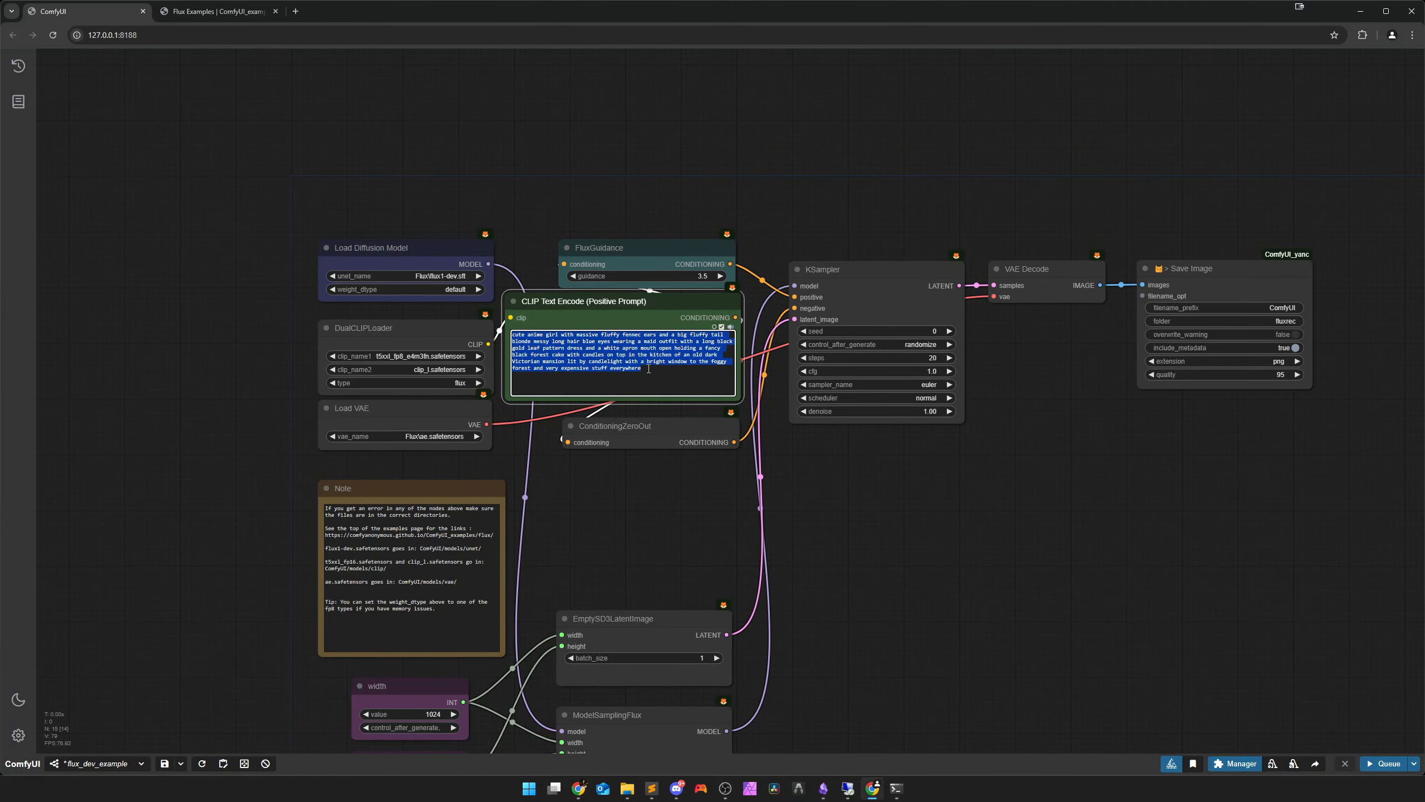
text(a cyberpunk woman in a tokio like city. everywhere is neon lighting. it is raining.  the woman is wearing a brown leather coat, short black trousers, a green shirt with the print "Flux" on it and blue fishnets. her hair is dyed pink.)
scroll(612, 412, up, 8)
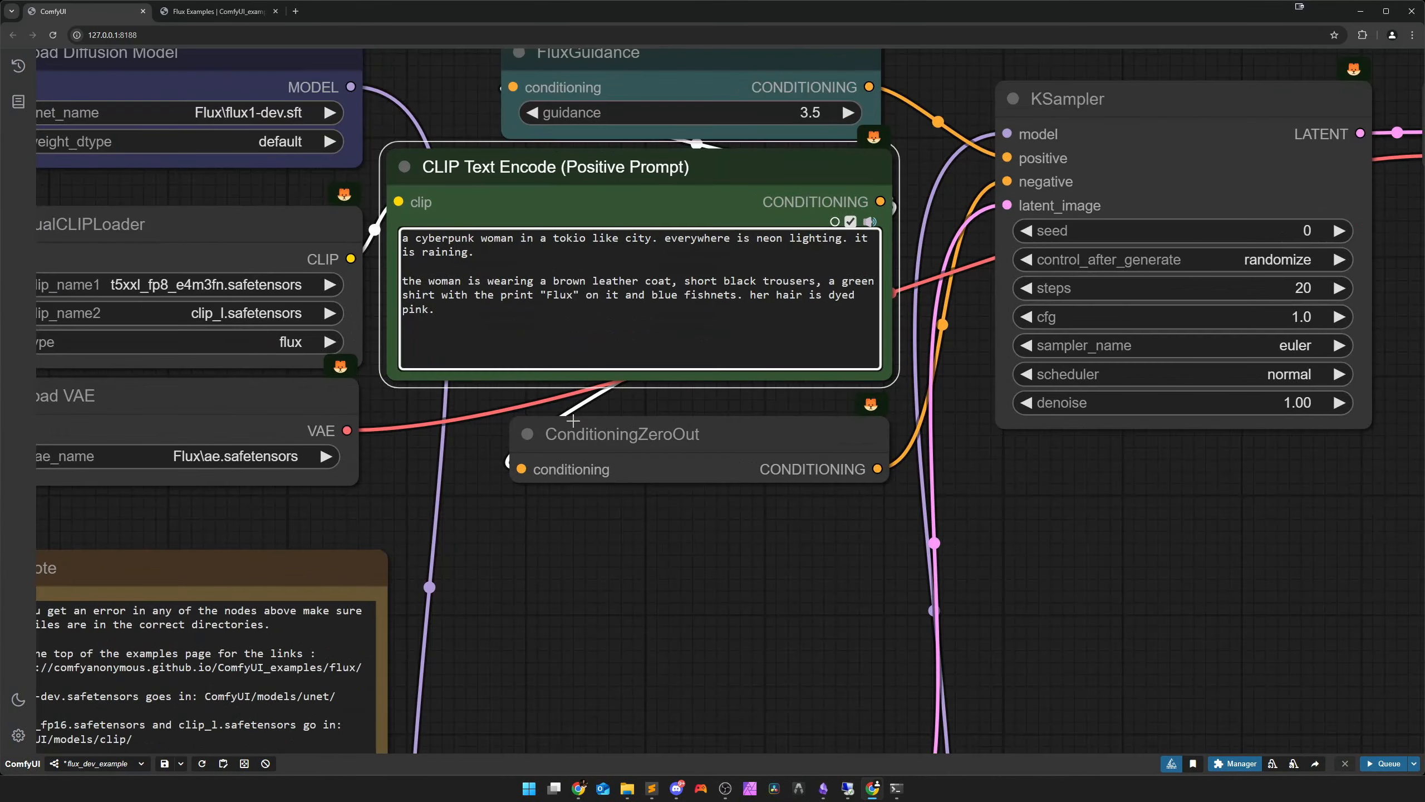
drag(641, 401, 680, 453)
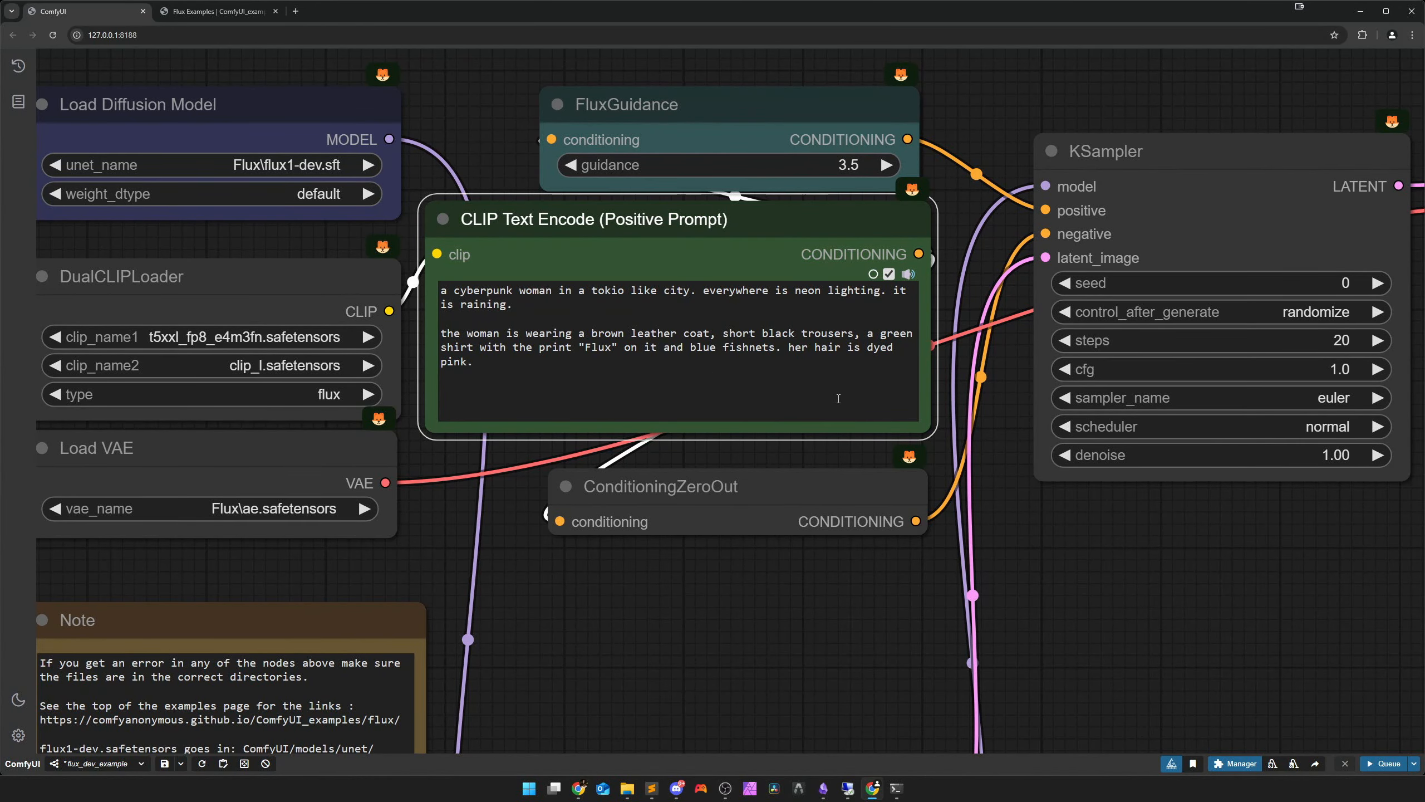
scroll(847, 606, down, 9)
drag(1054, 651, 838, 494)
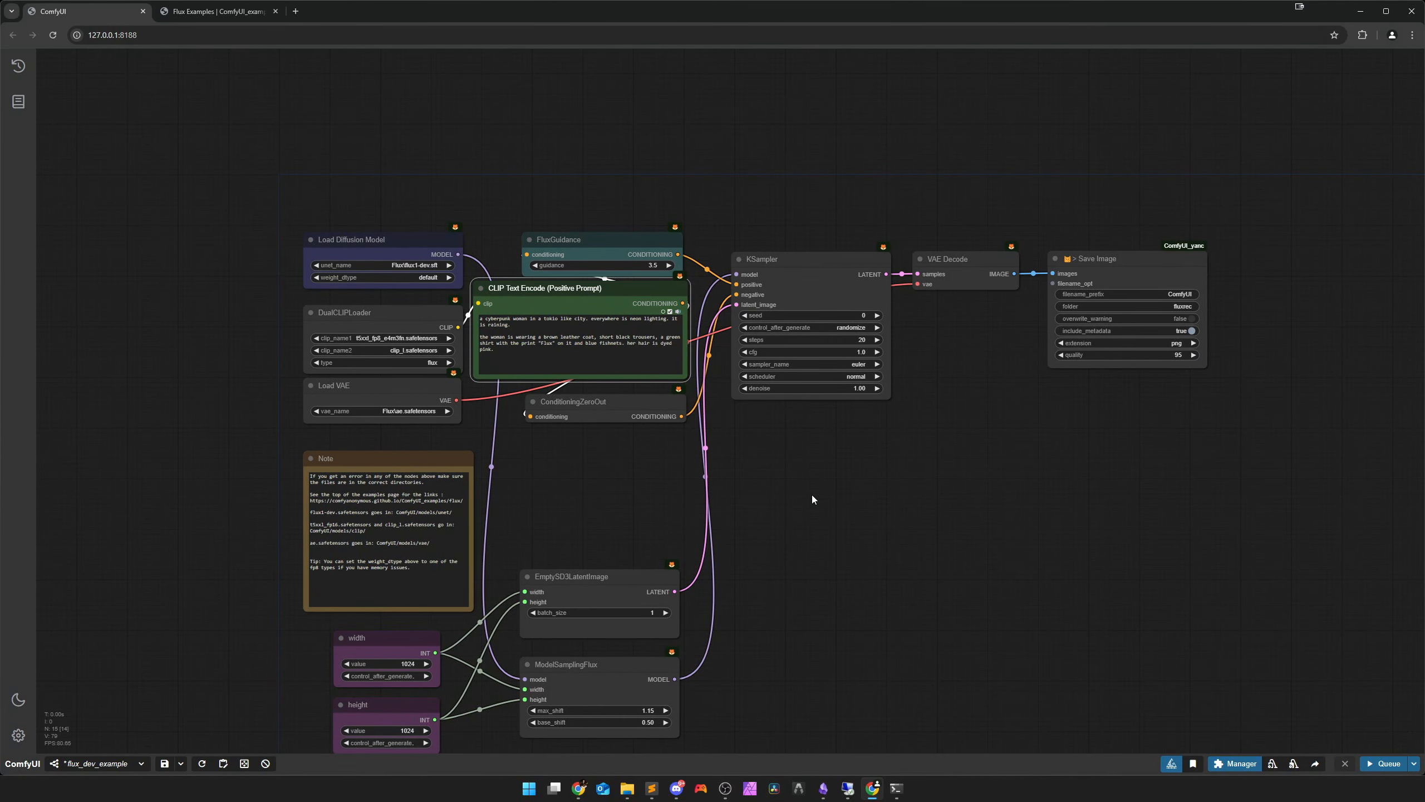
scroll(586, 478, up, 5)
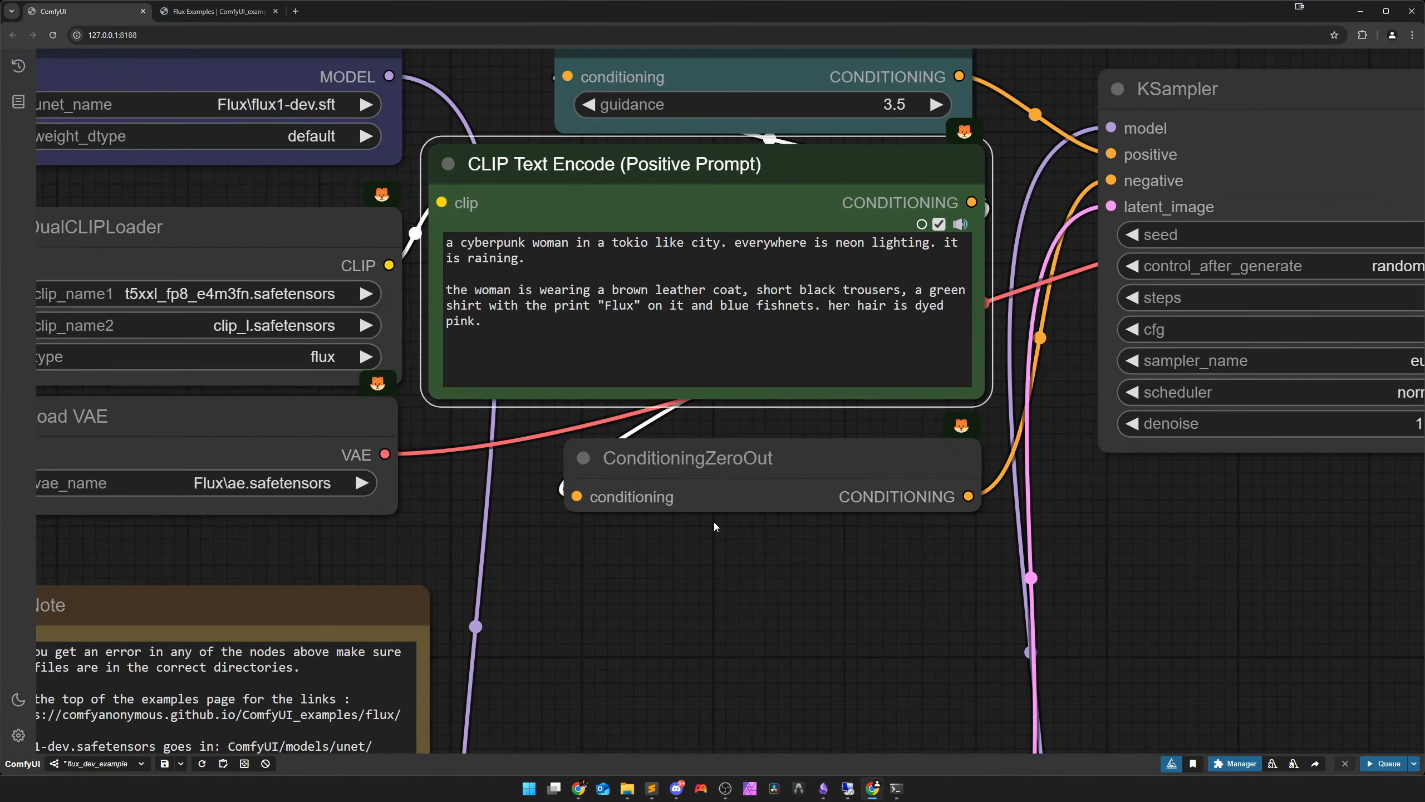
Review the green shirt and hair colour descriptions in the positive prompt
drag(614, 292, 491, 307)
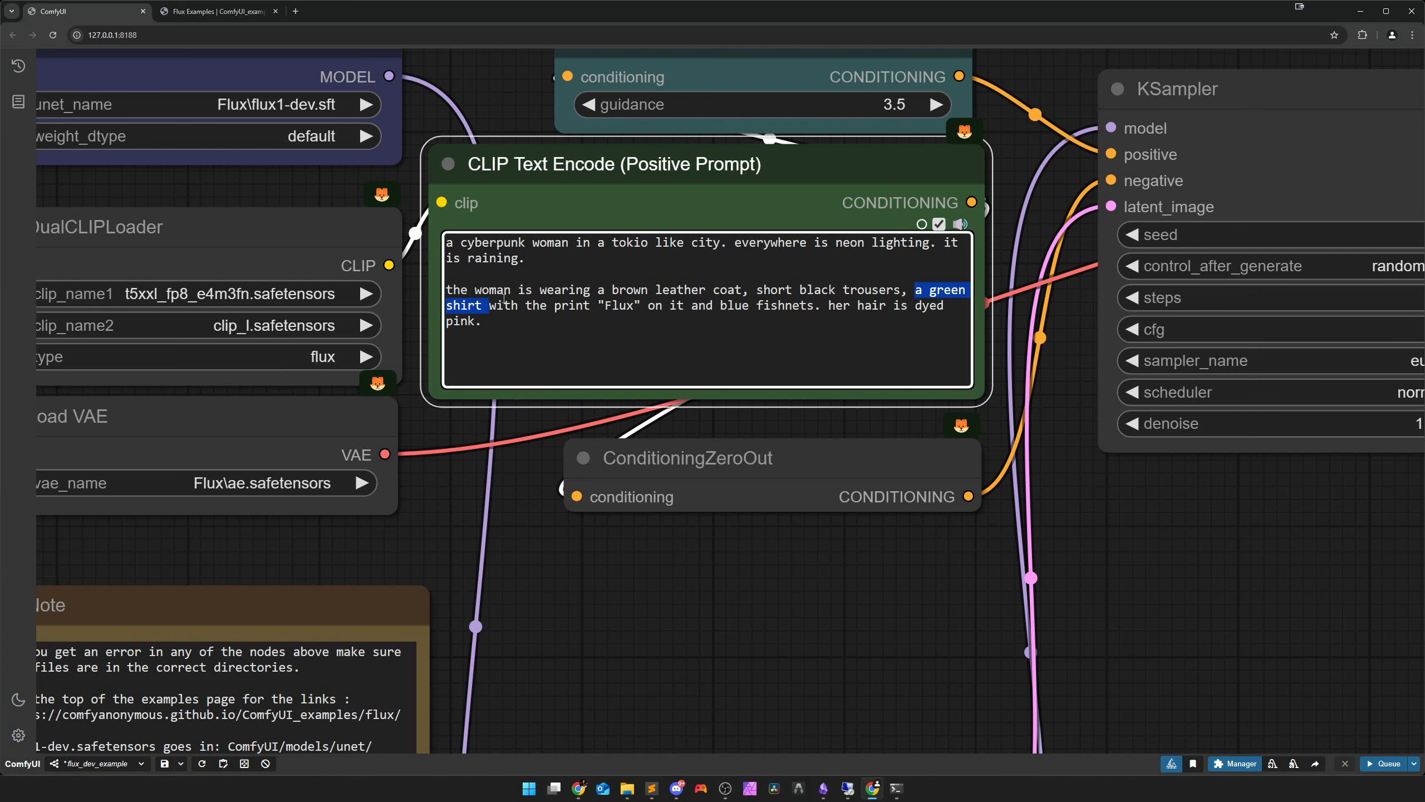
drag(830, 307, 692, 318)
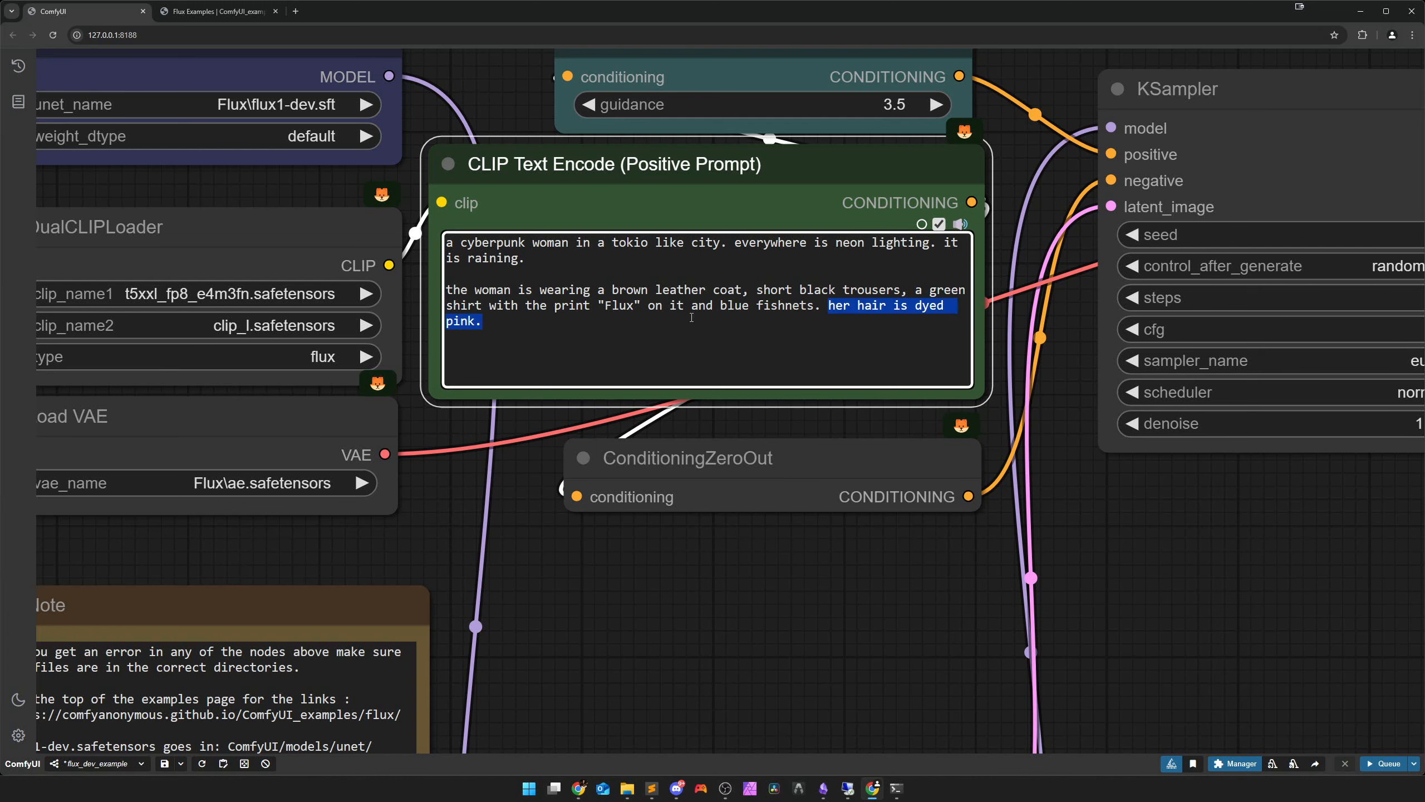
click(596, 319)
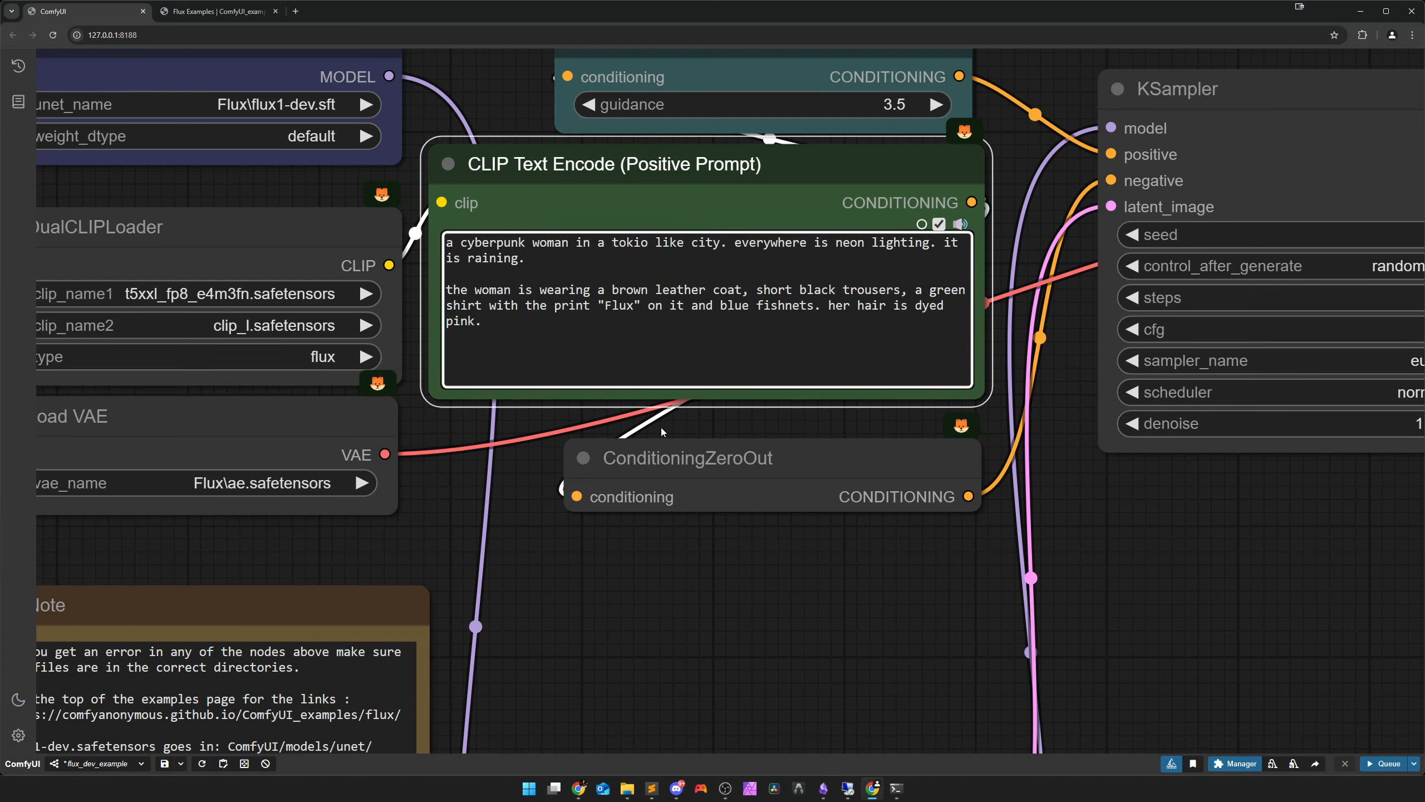
click(738, 551)
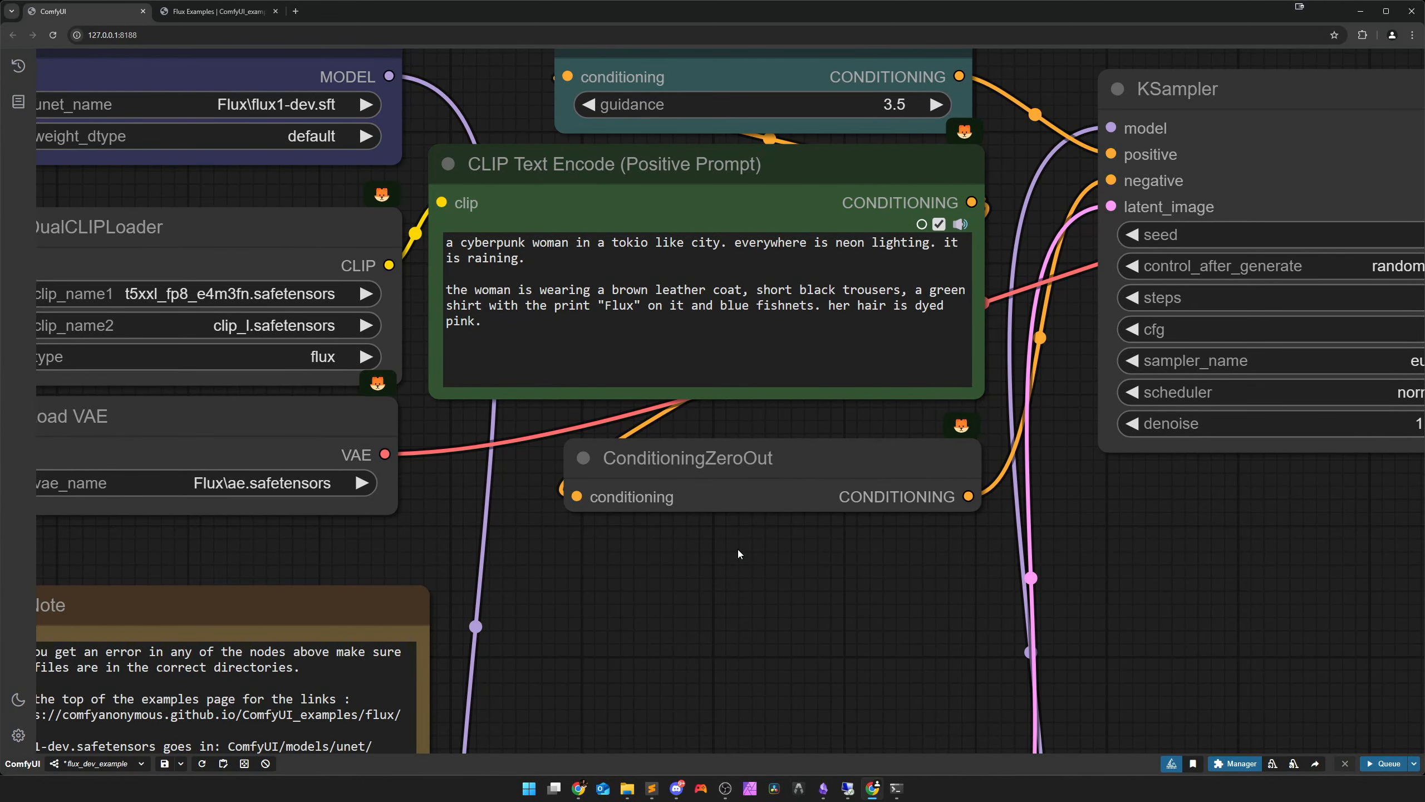
Stack EmptySD3LatentImage, ModelSamplingFlux and the ModelSamplingFlux note directly beneath ConditioningZeroOut to tidy the workflow
scroll(737, 549, down, 7)
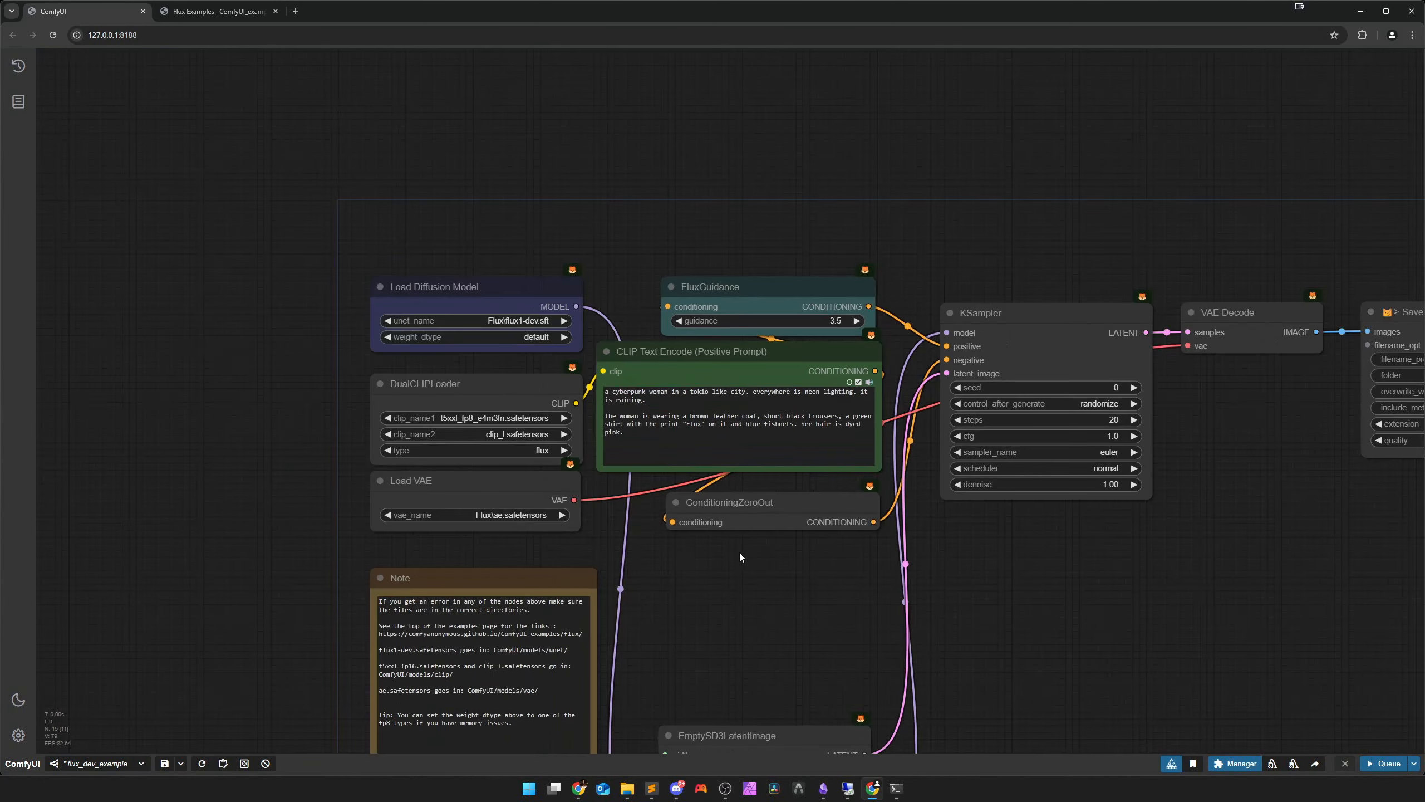
drag(749, 553, 664, 449)
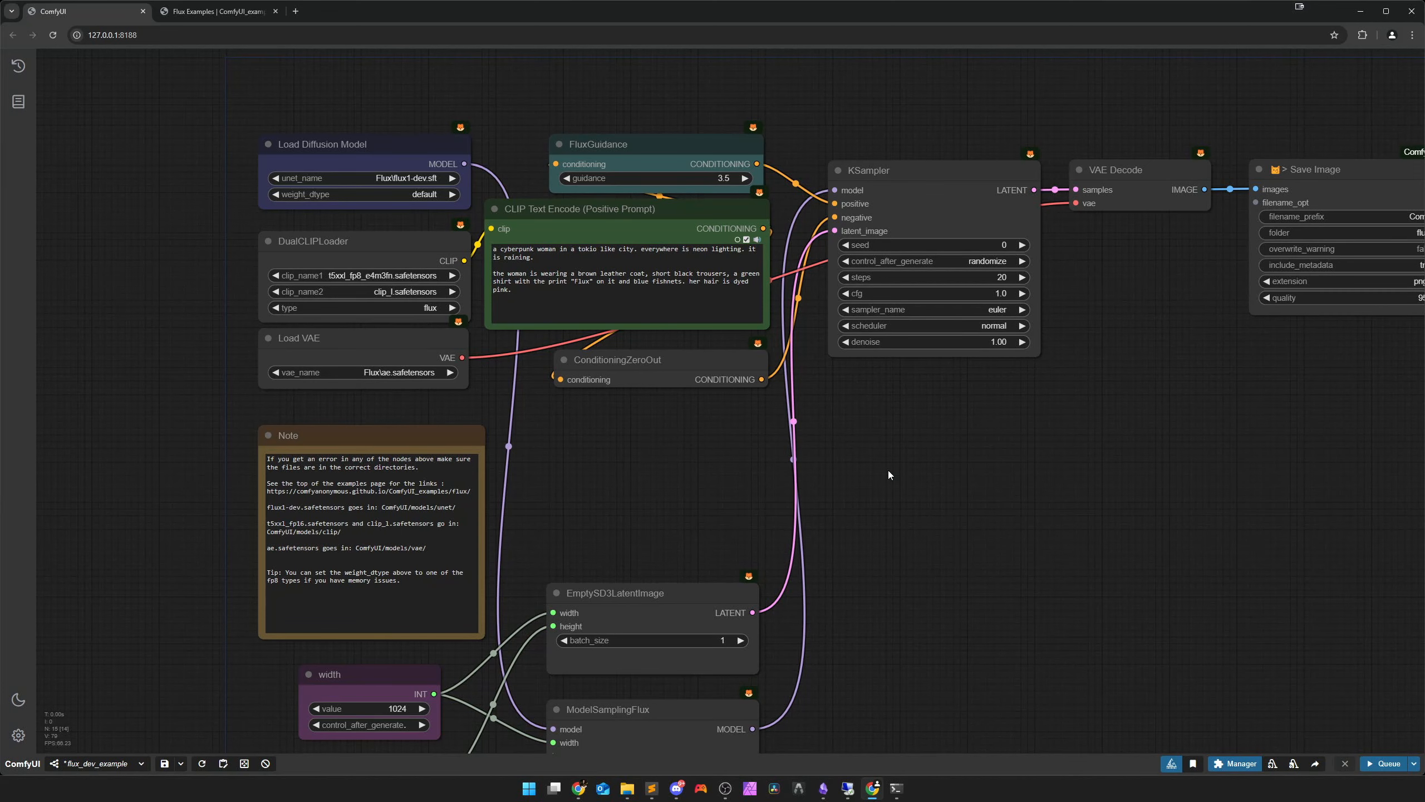
drag(904, 469, 811, 469)
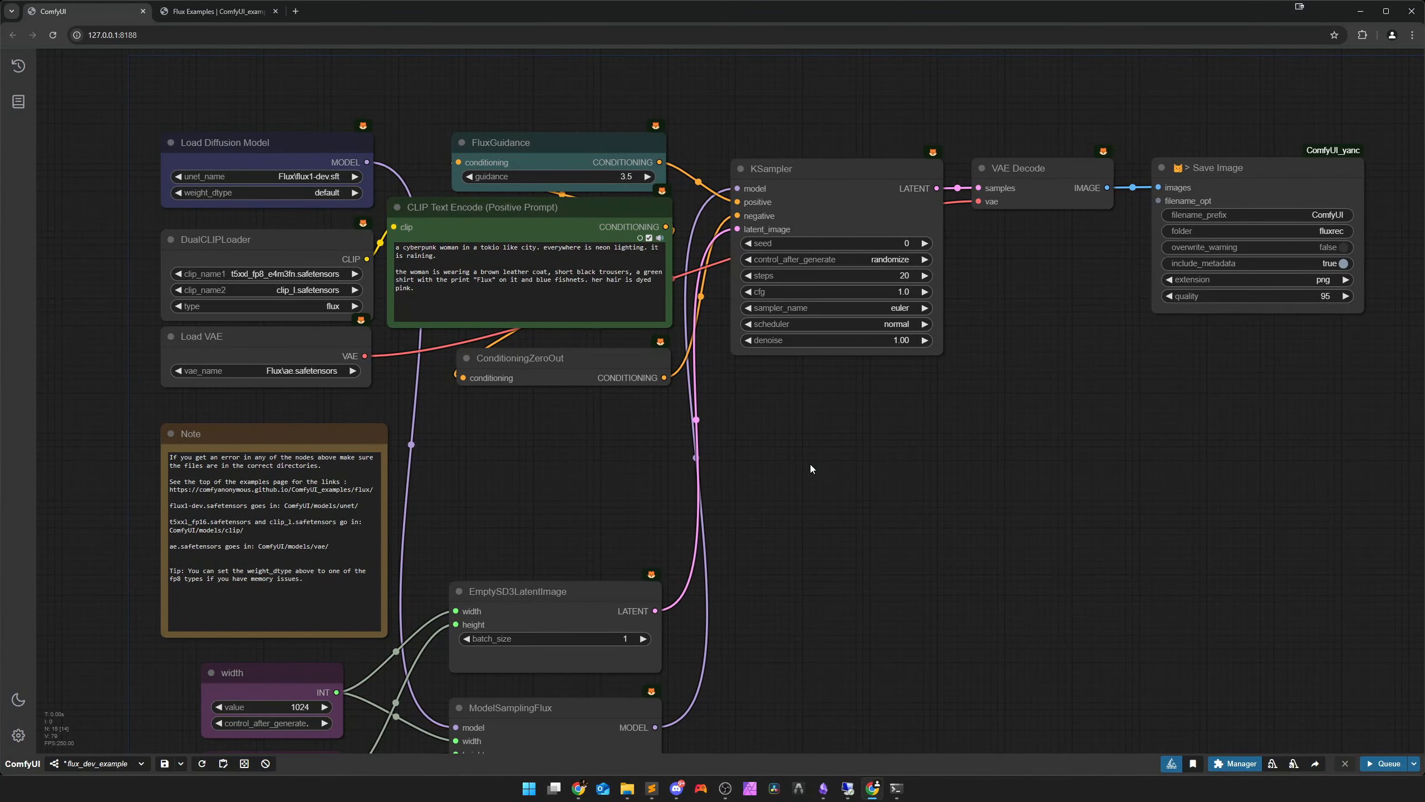
drag(552, 593, 565, 432)
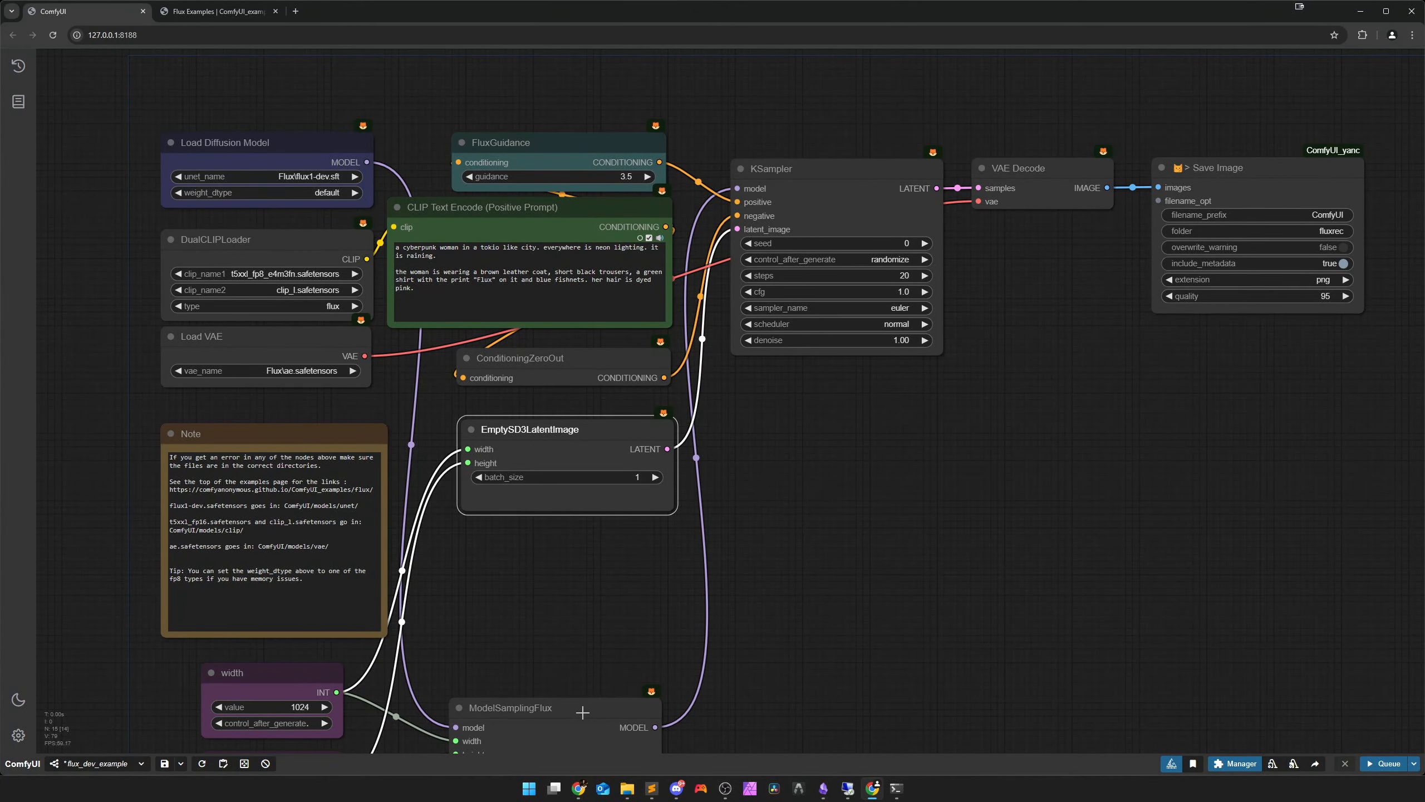
drag(578, 709, 578, 564)
scroll(786, 636, down, 3)
drag(793, 638, 723, 506)
drag(577, 729, 571, 517)
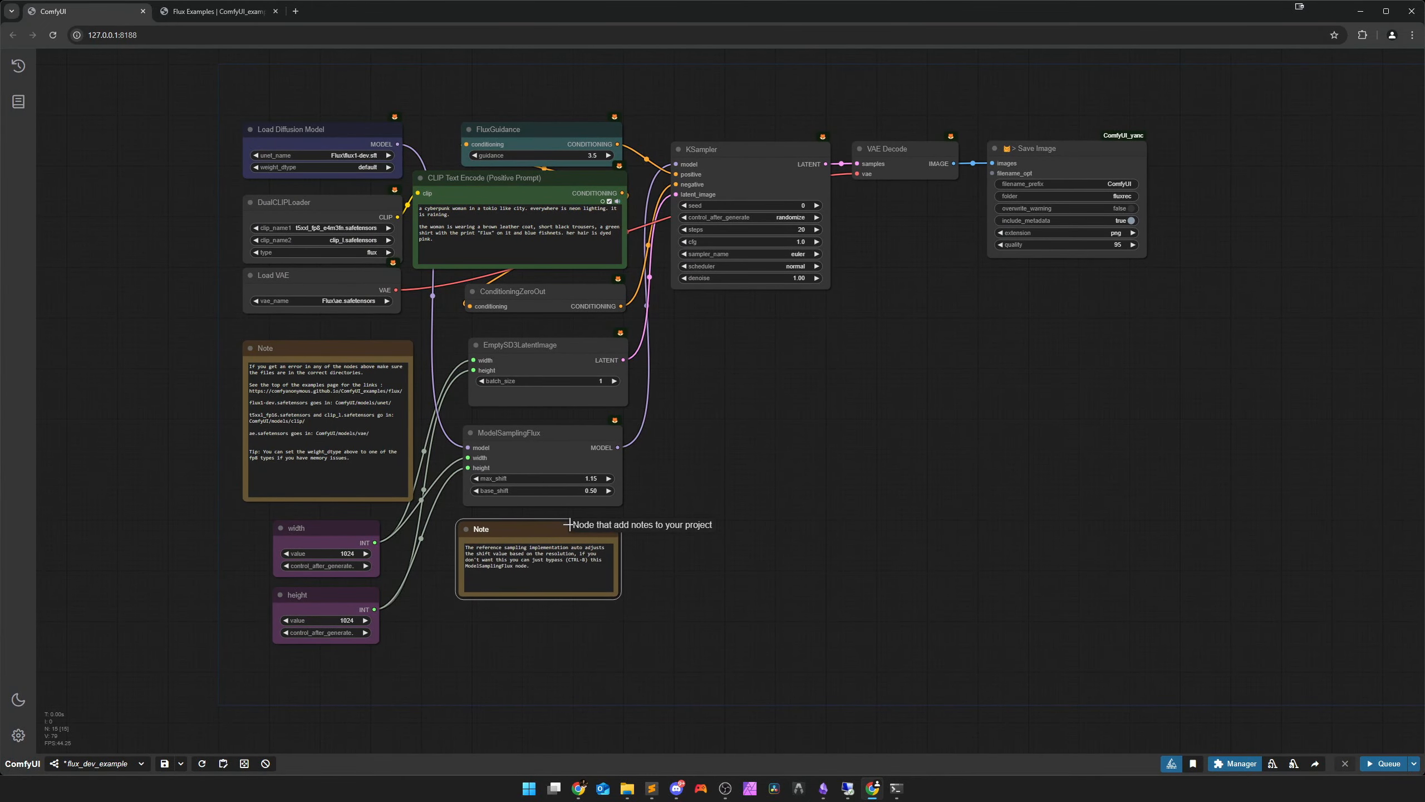
drag(793, 444, 788, 464)
Queue the workflow to generate the cyberpunk image and check the terminal window
scroll(871, 479, up, 3)
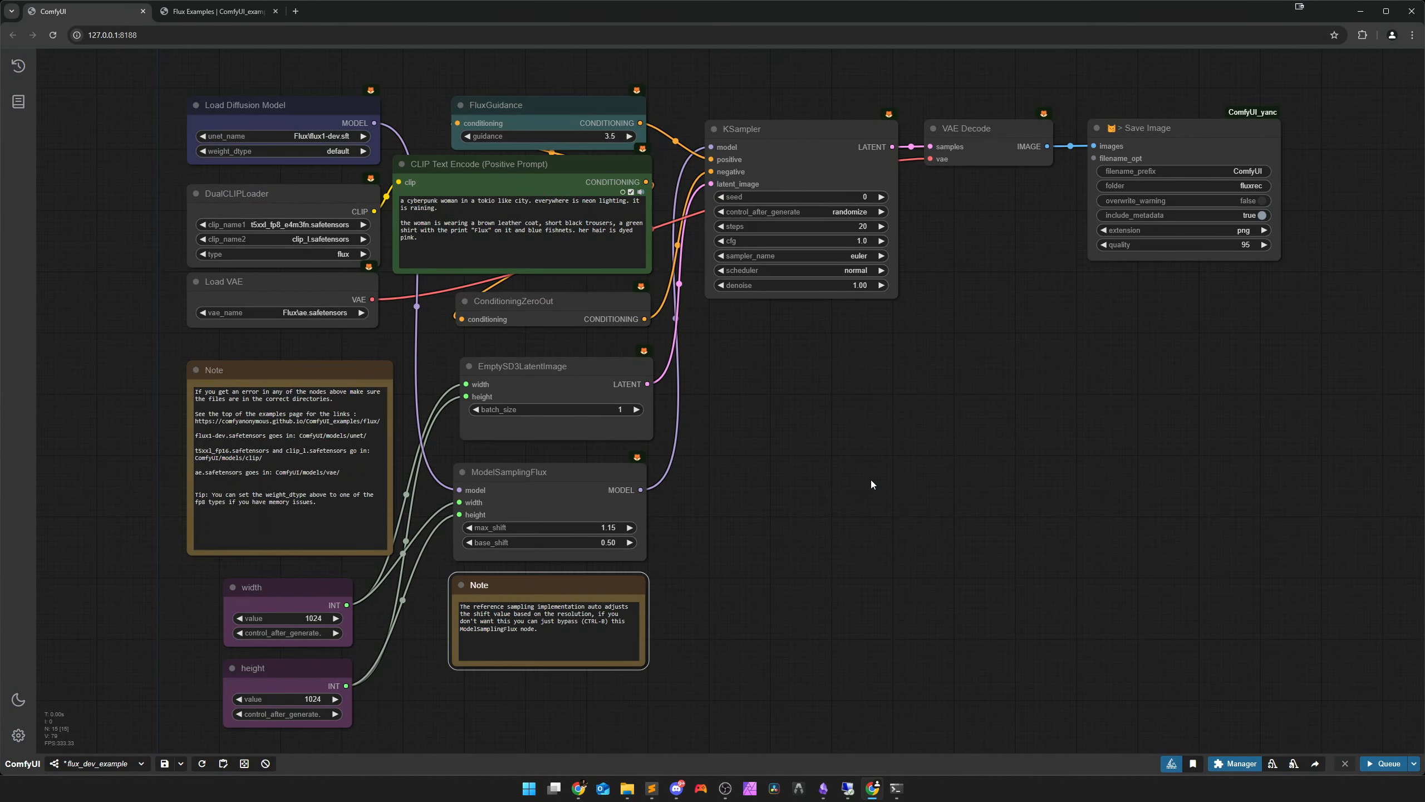
key(ctrl+Return)
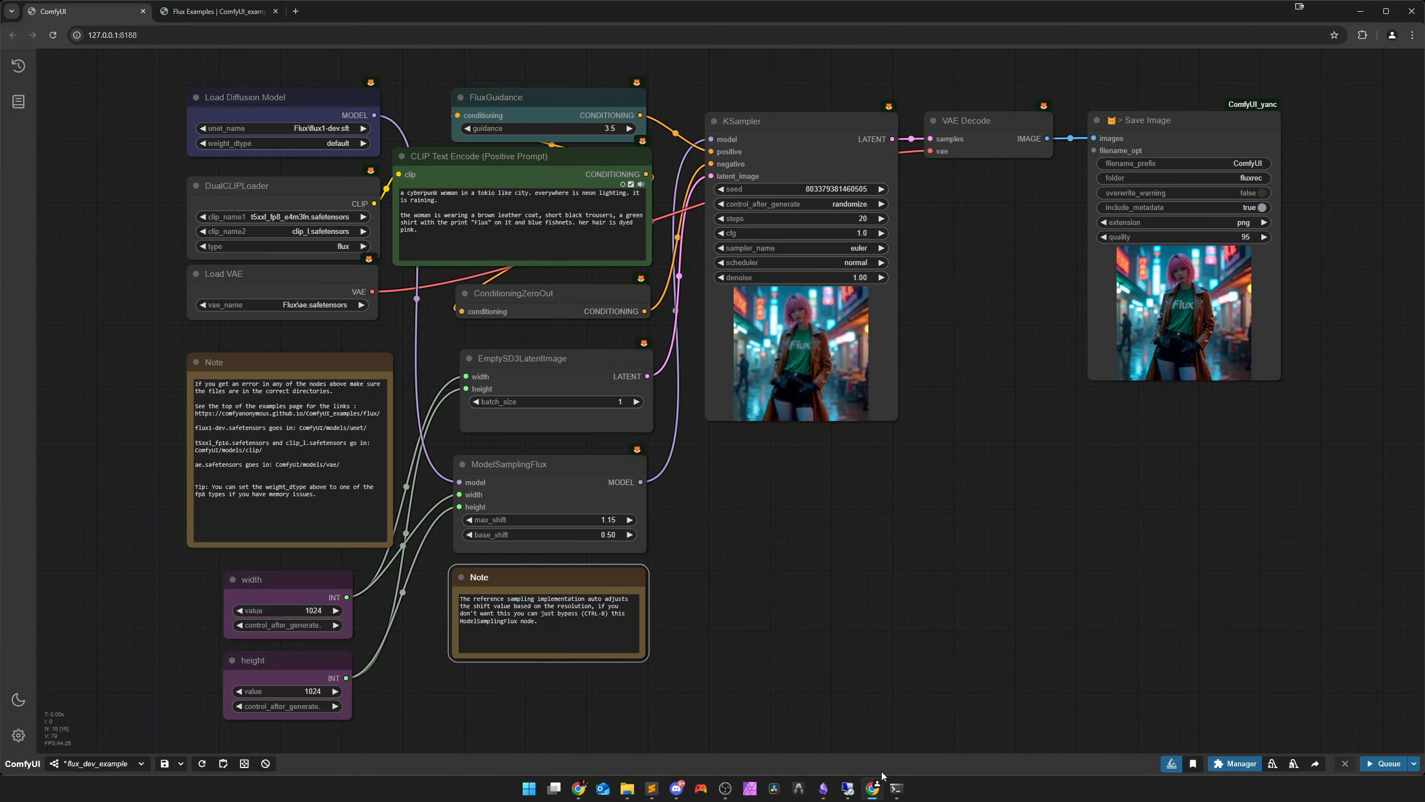
click(896, 789)
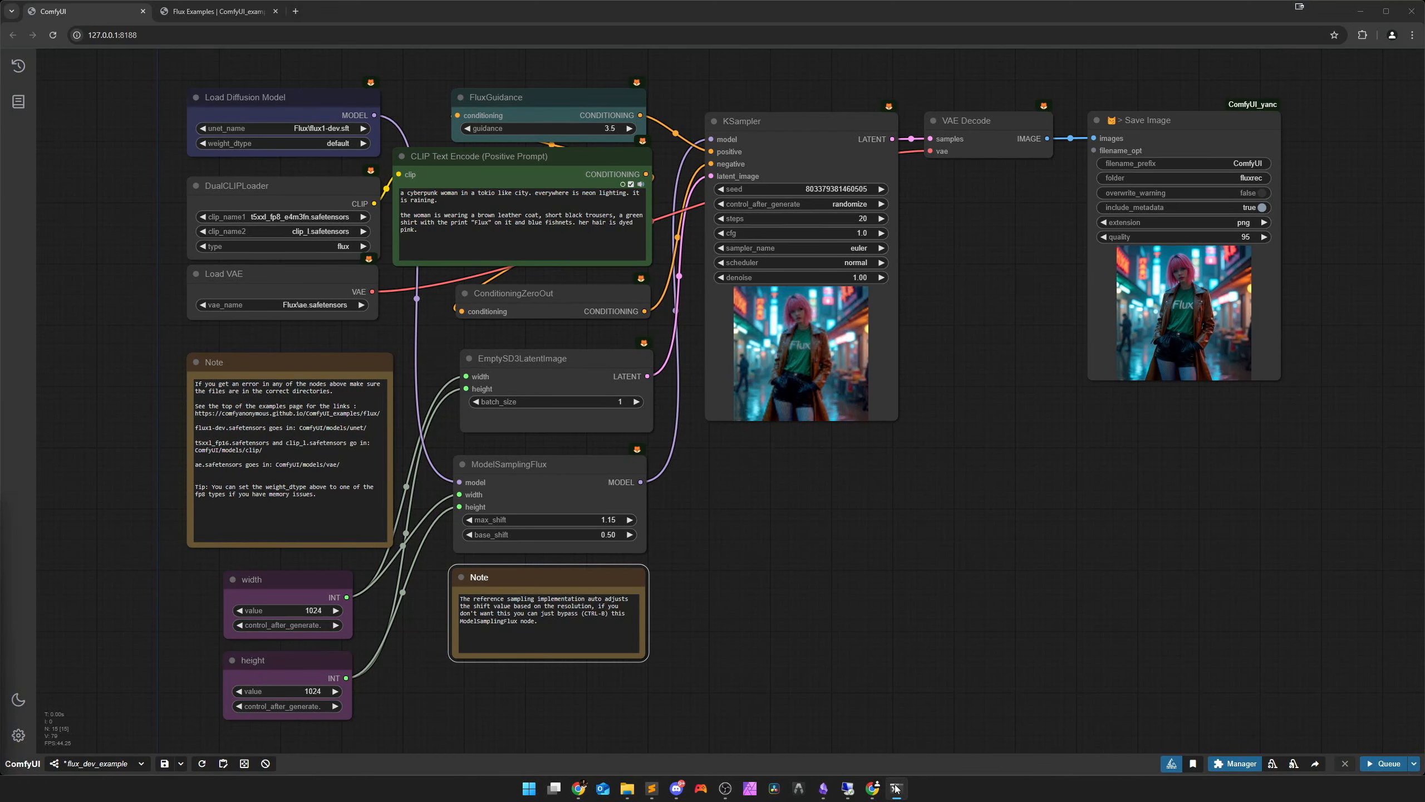
click(896, 789)
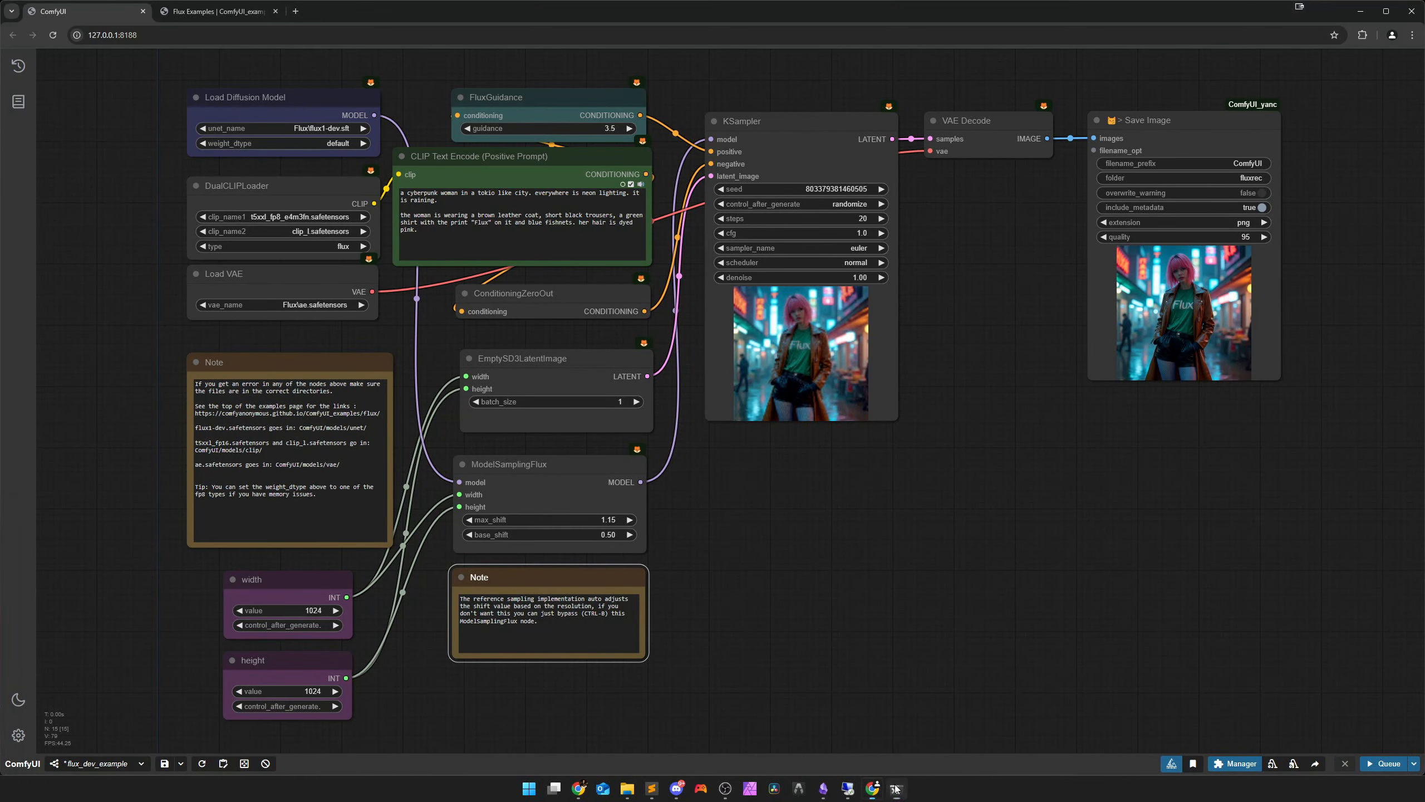
Enlarge the Save Image node so the generated image is shown at a larger size
click(919, 603)
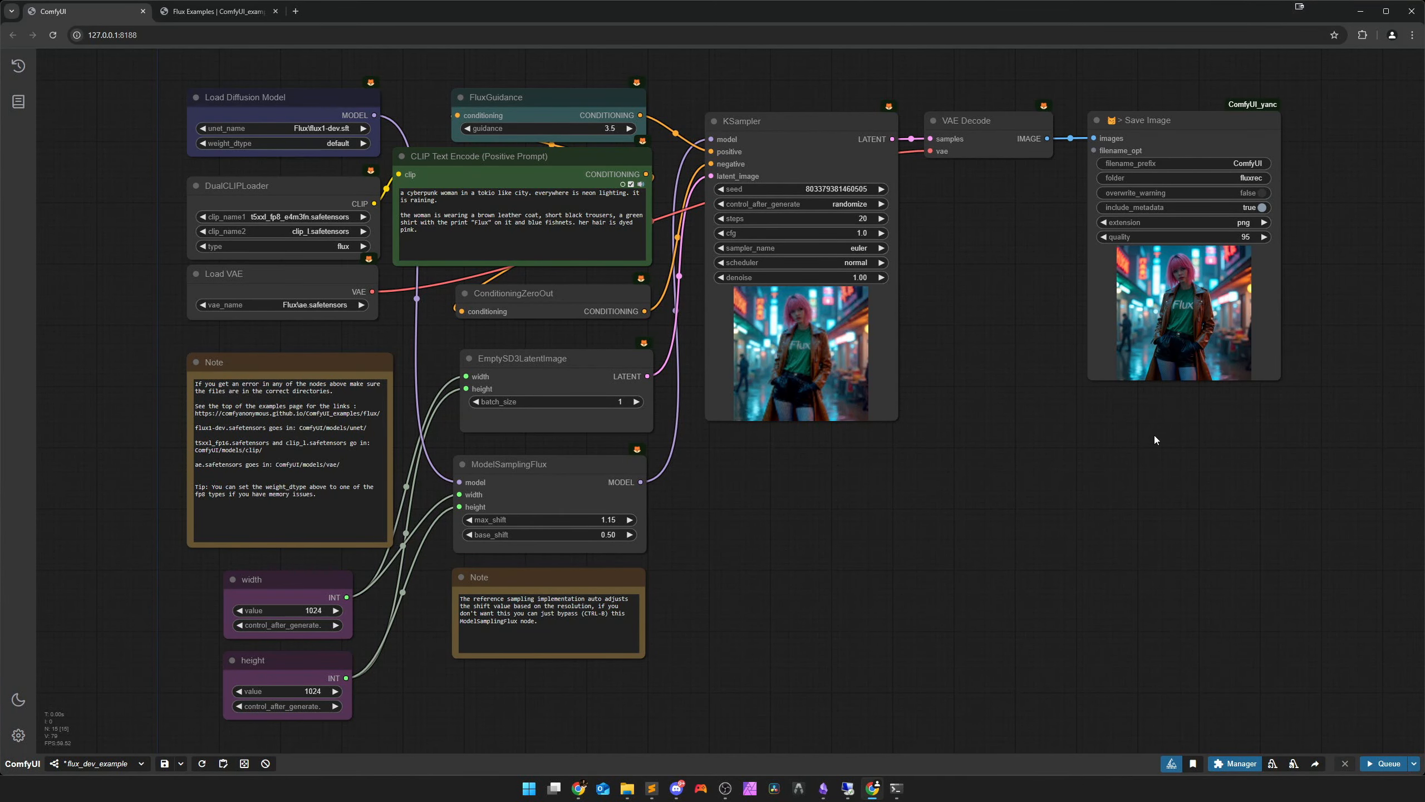
drag(1153, 435, 935, 452)
drag(1009, 405, 1261, 724)
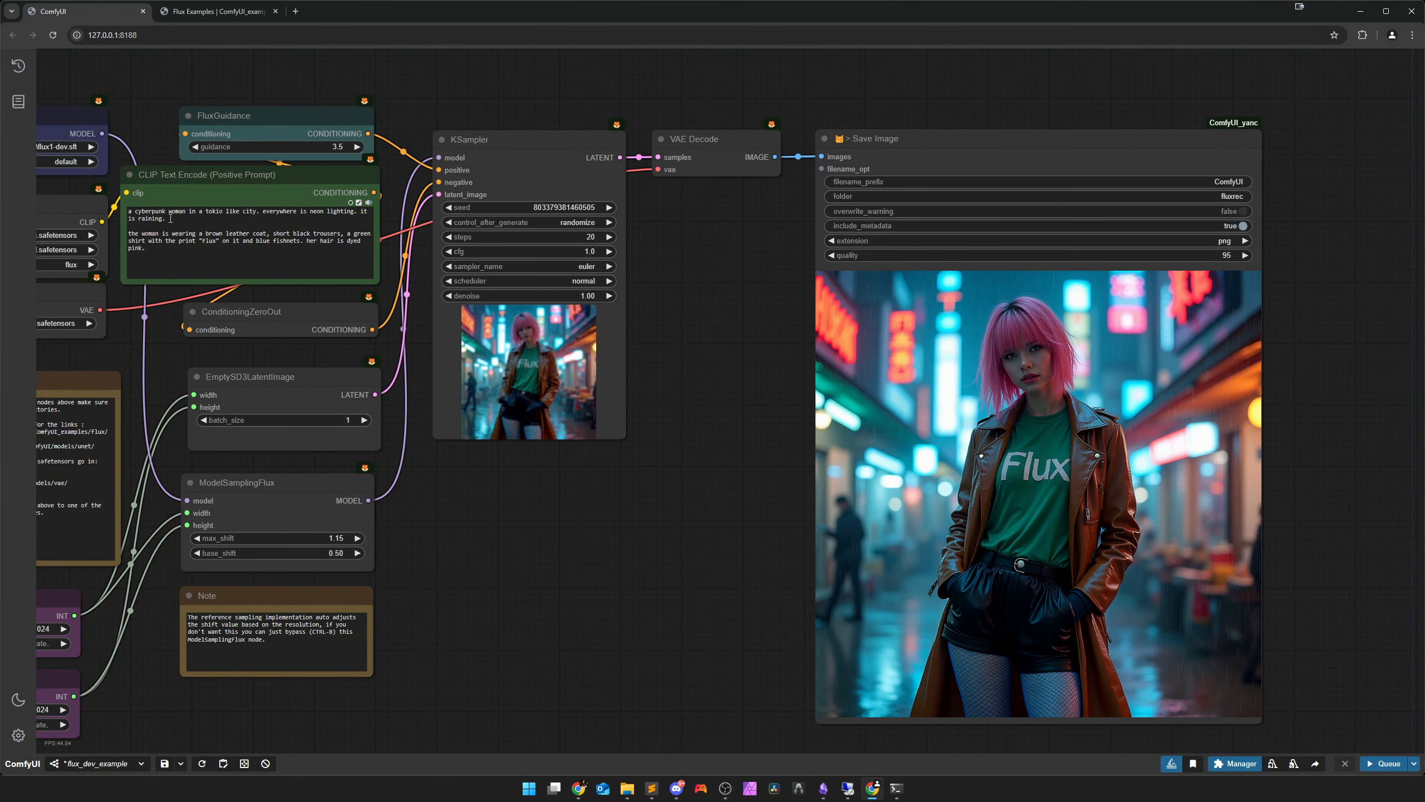
Examine the generated image closely, including the neon signs, face, hair, shirt print, coat, trousers and fishnets
scroll(907, 369, up, 10)
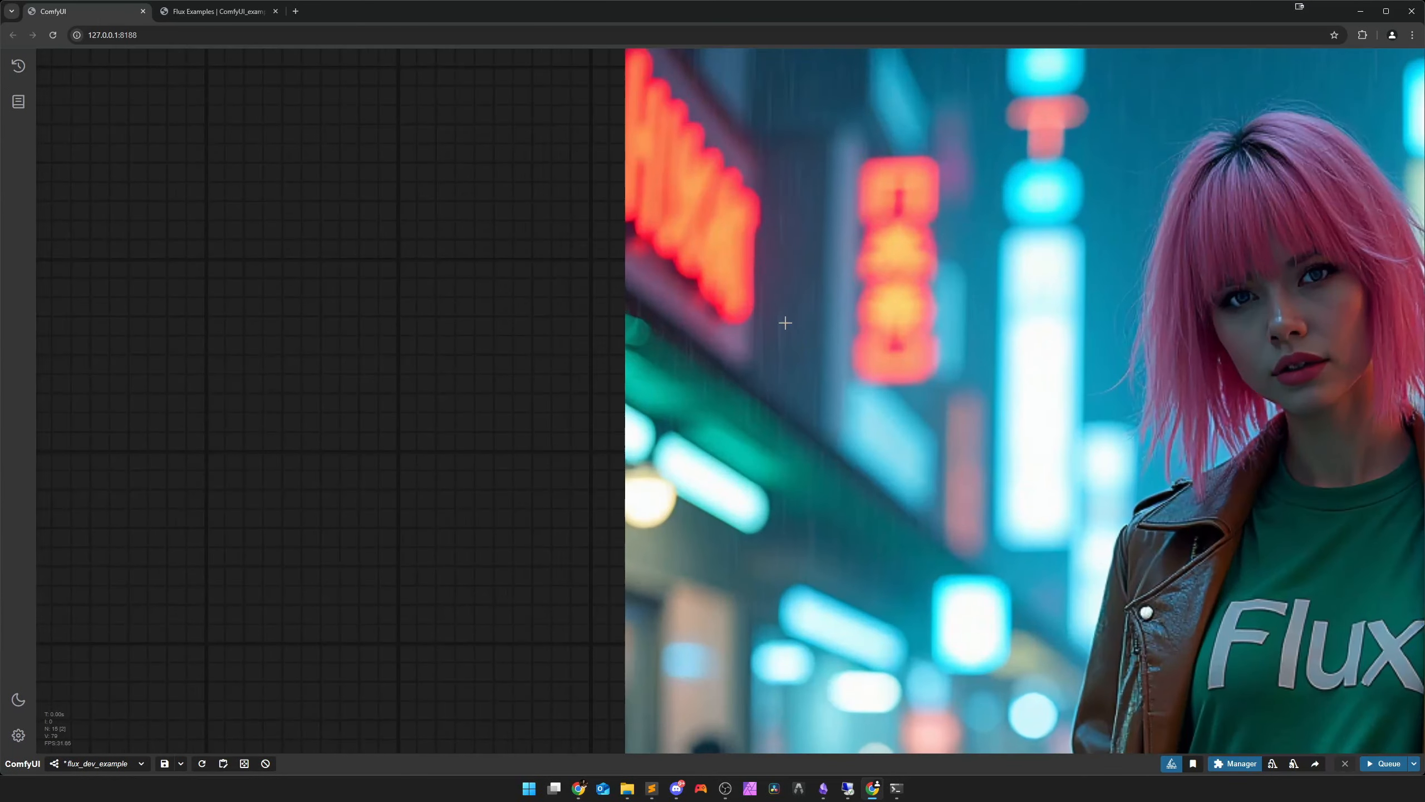
scroll(864, 519, down, 10)
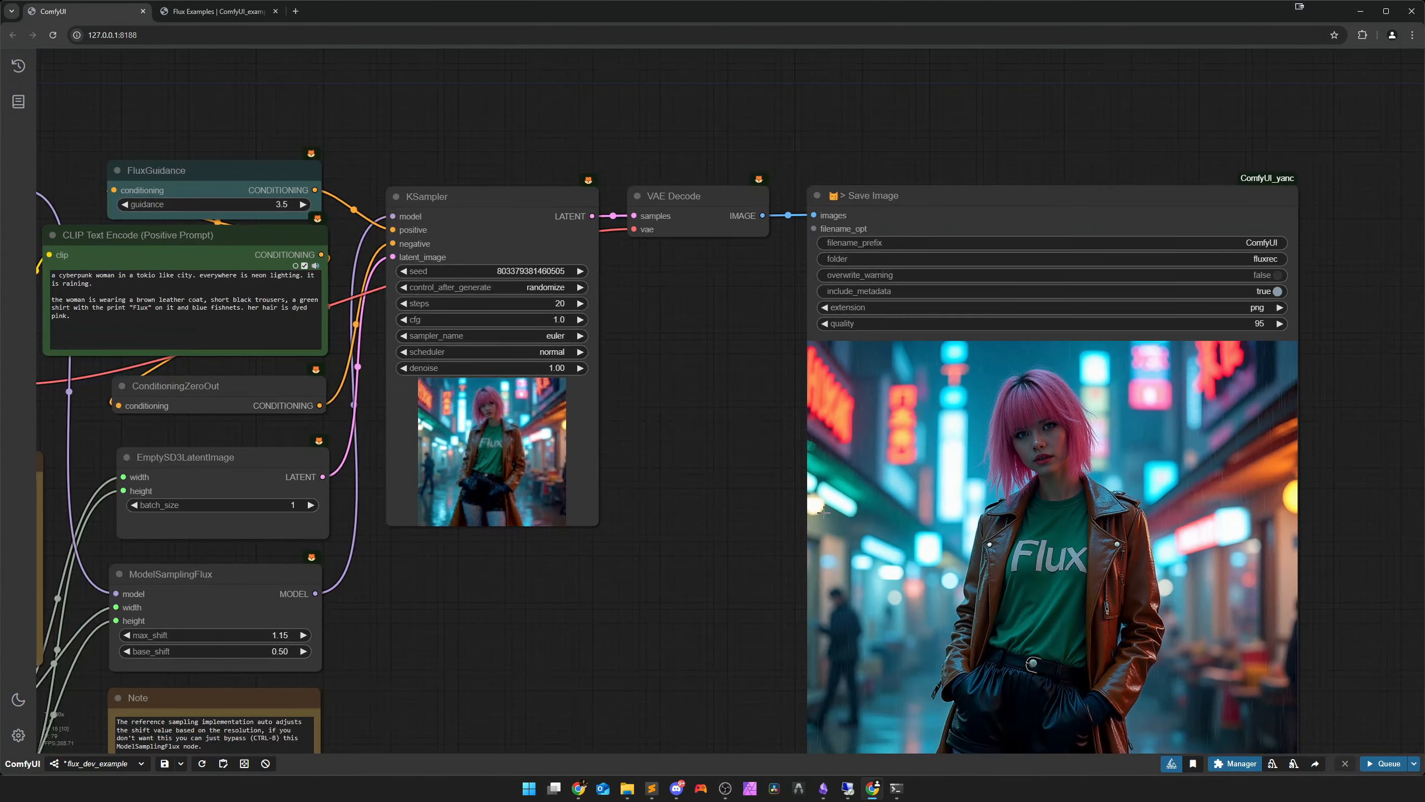
scroll(572, 592, left, 1)
scroll(624, 611, down, 3)
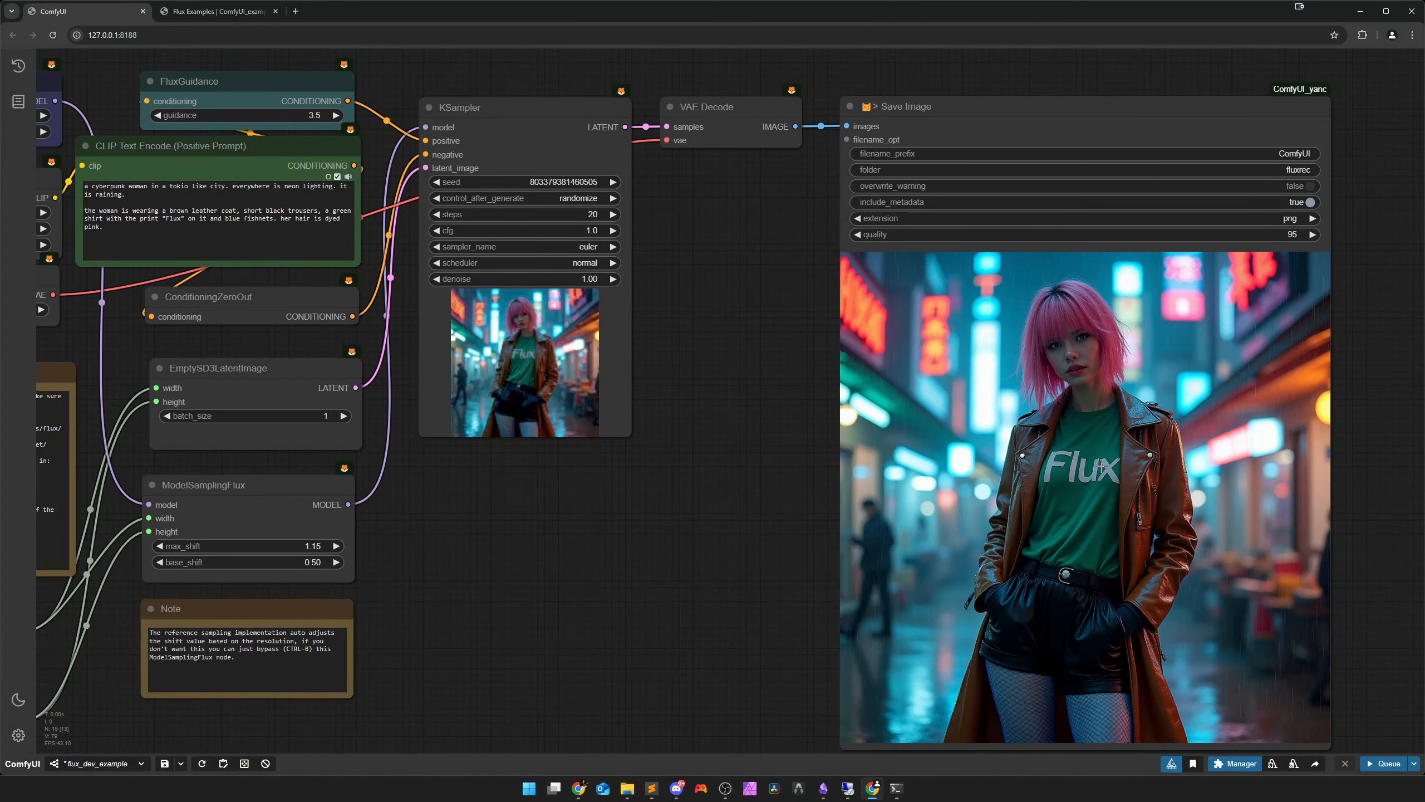
scroll(608, 486, down, 1)
scroll(821, 499, up, 5)
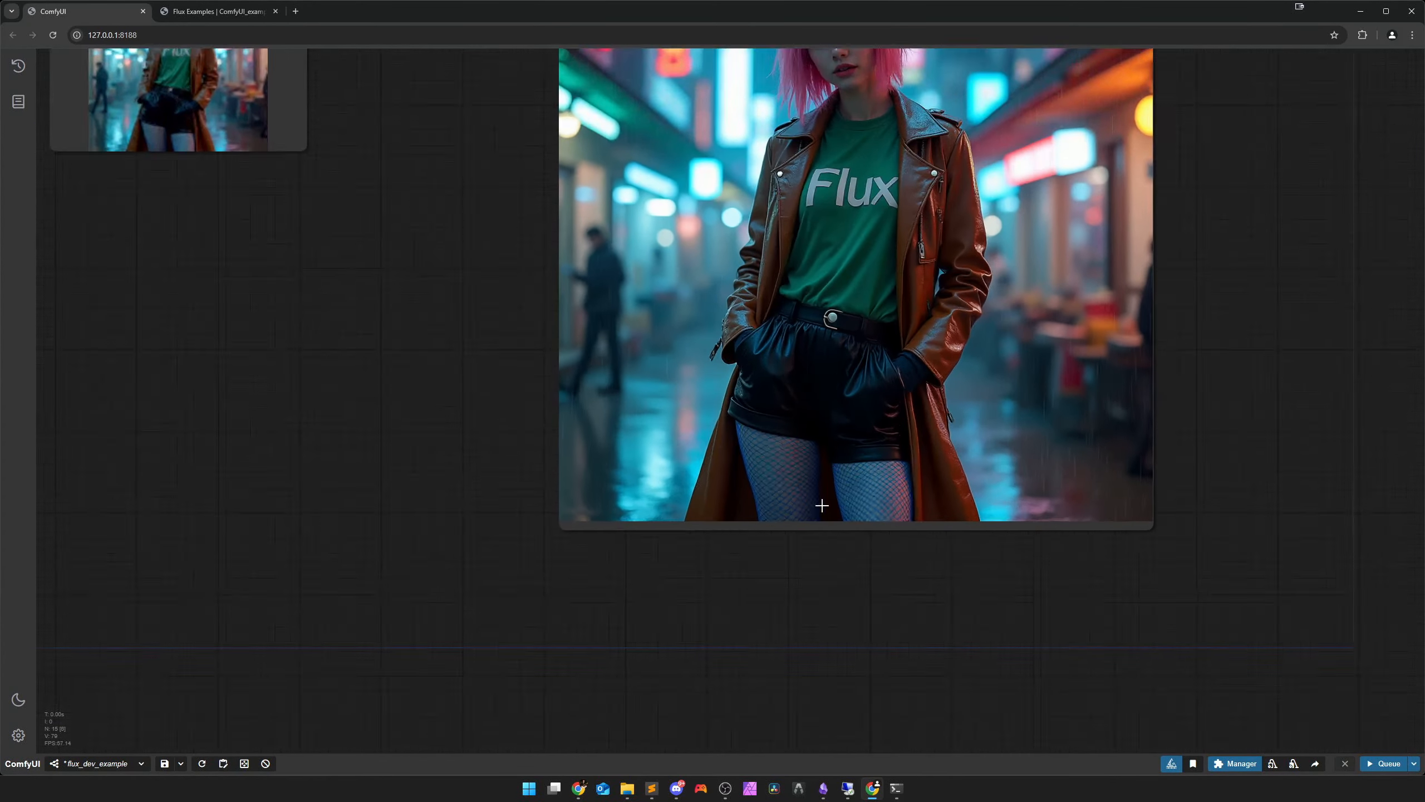
scroll(766, 499, down, 8)
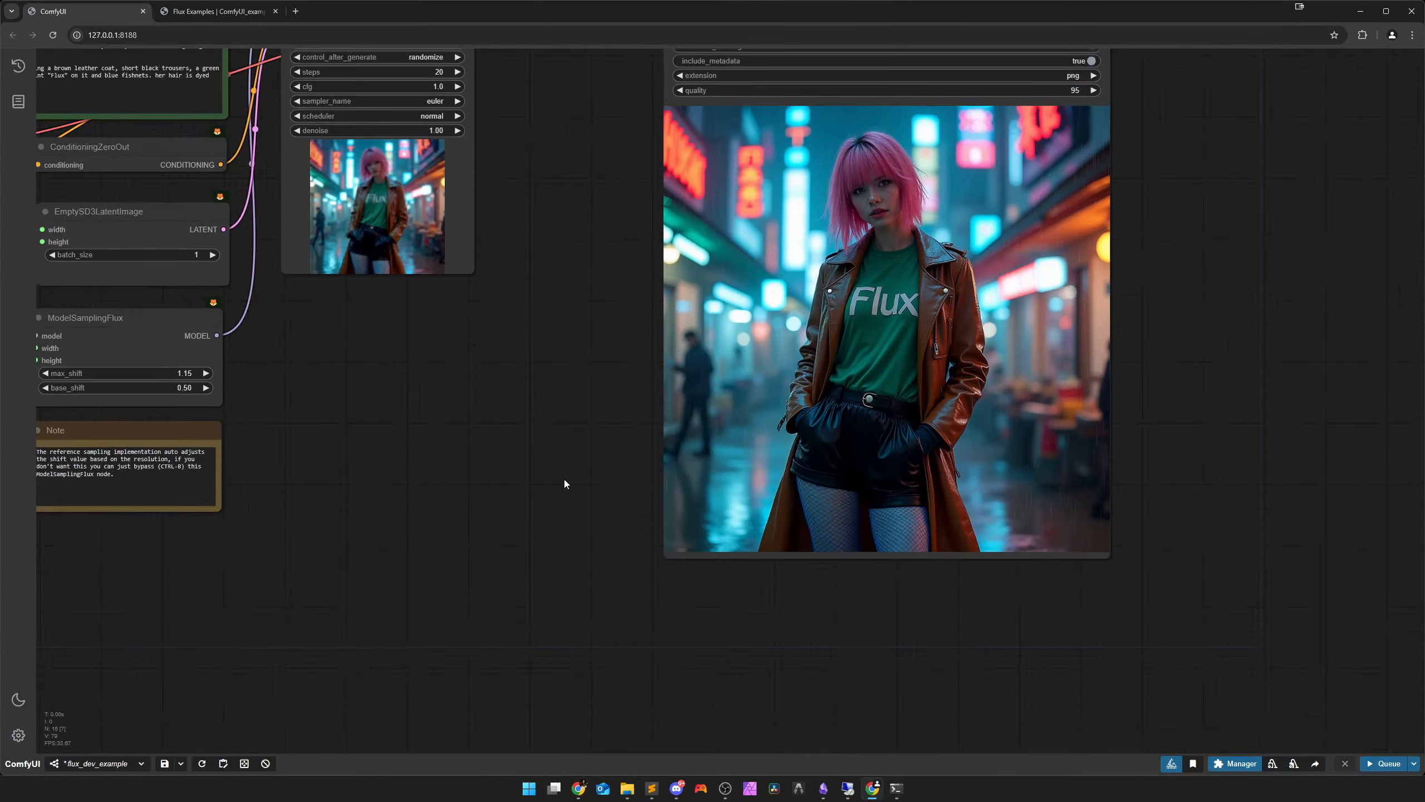
scroll(564, 483, down, 1)
drag(565, 483, 684, 598)
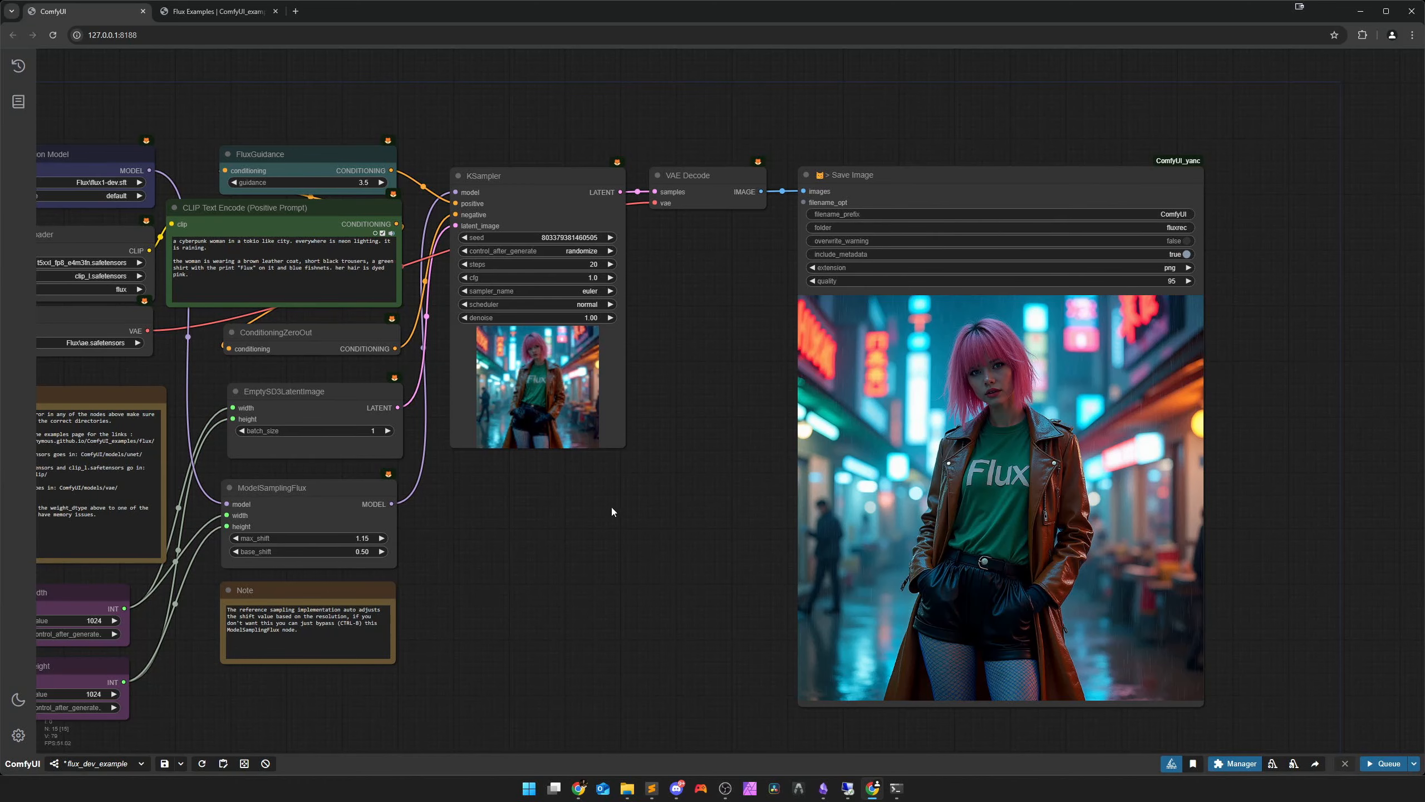
drag(692, 463, 609, 468)
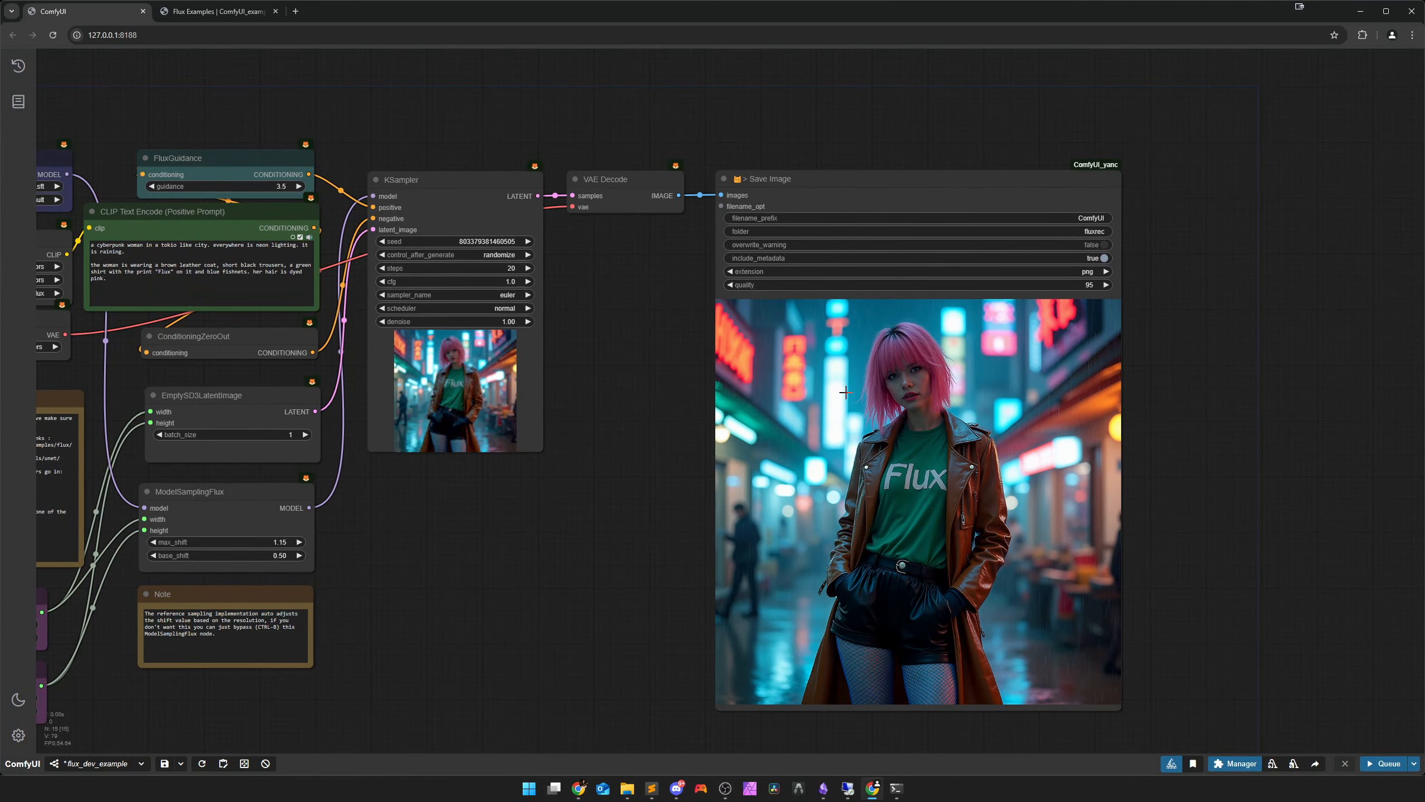
scroll(875, 393, up, 10)
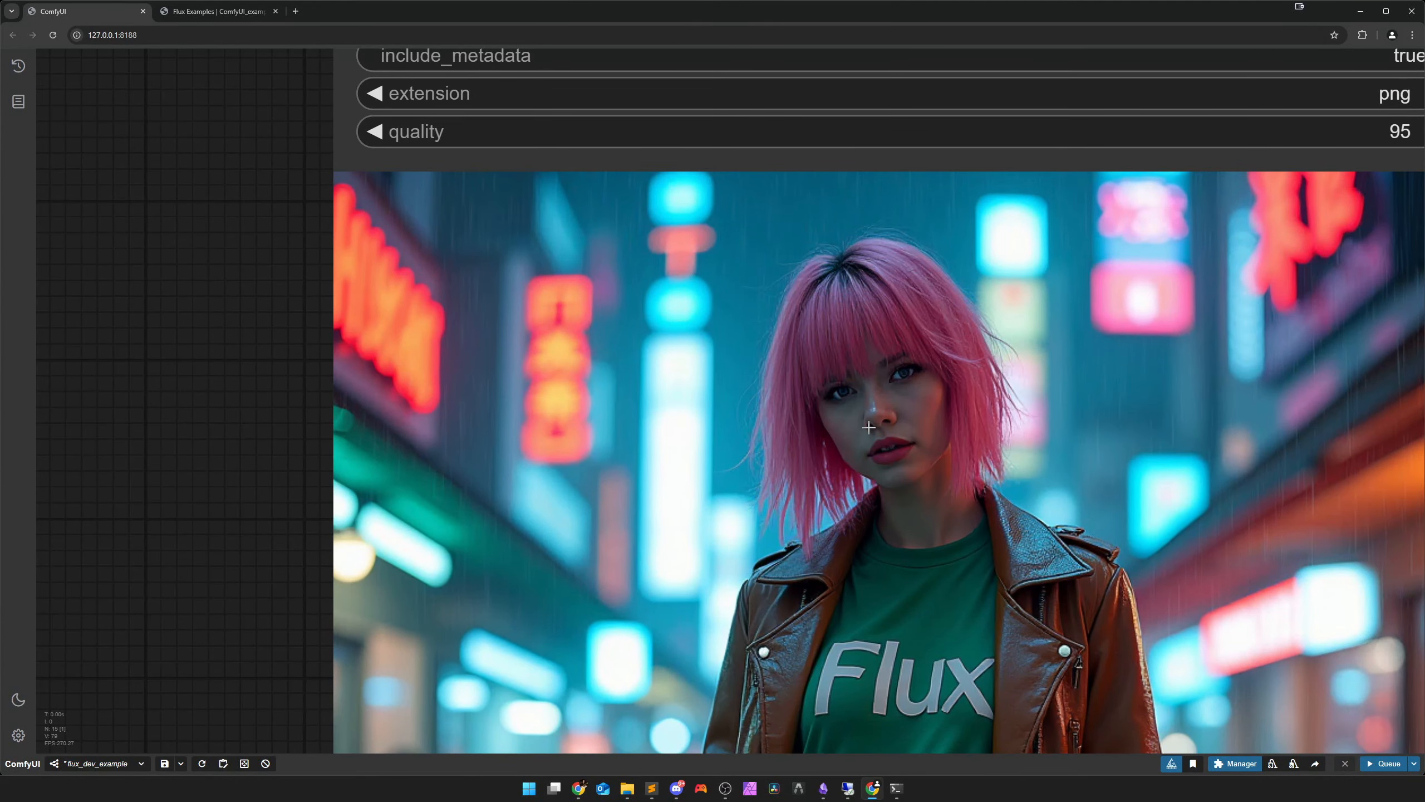
scroll(869, 427, down, 8)
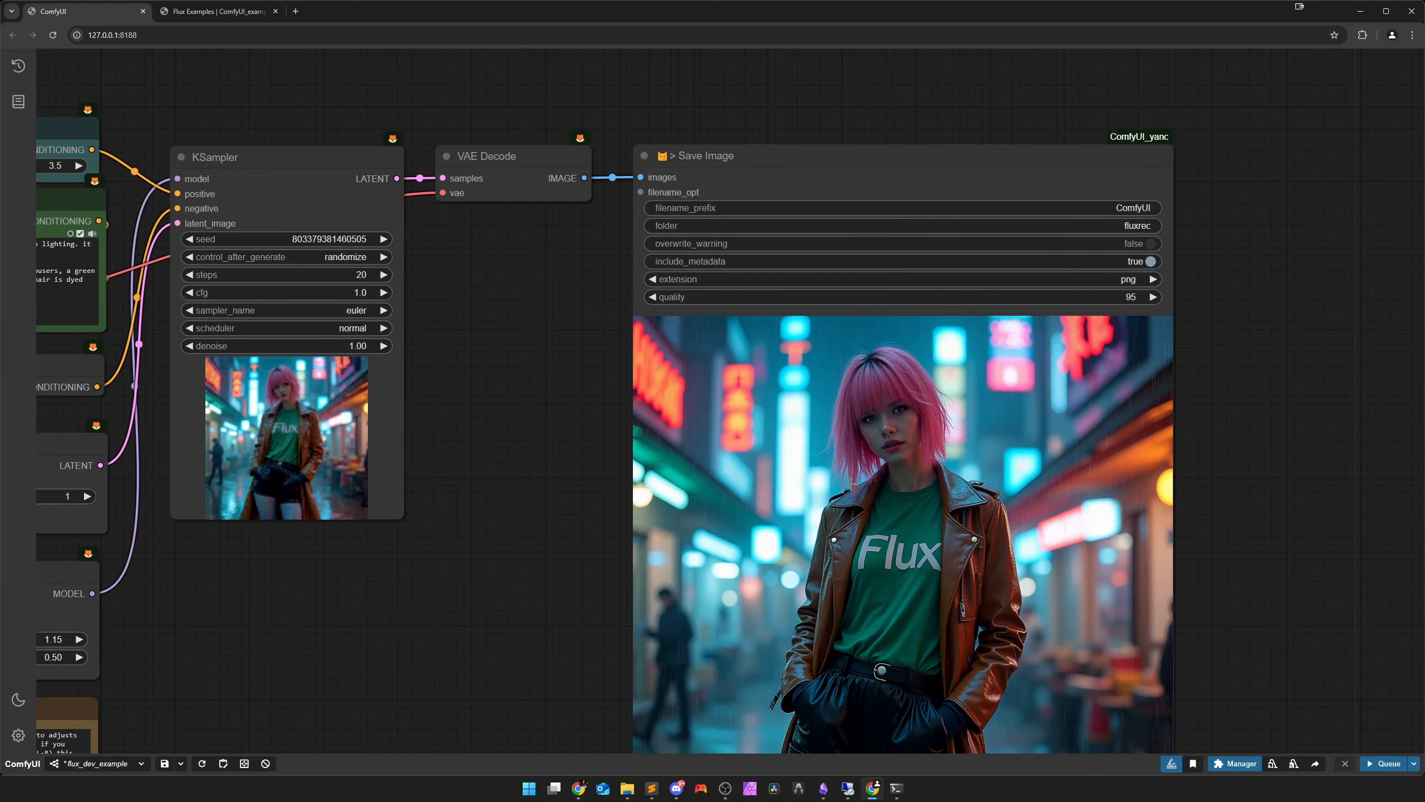
drag(566, 607, 533, 508)
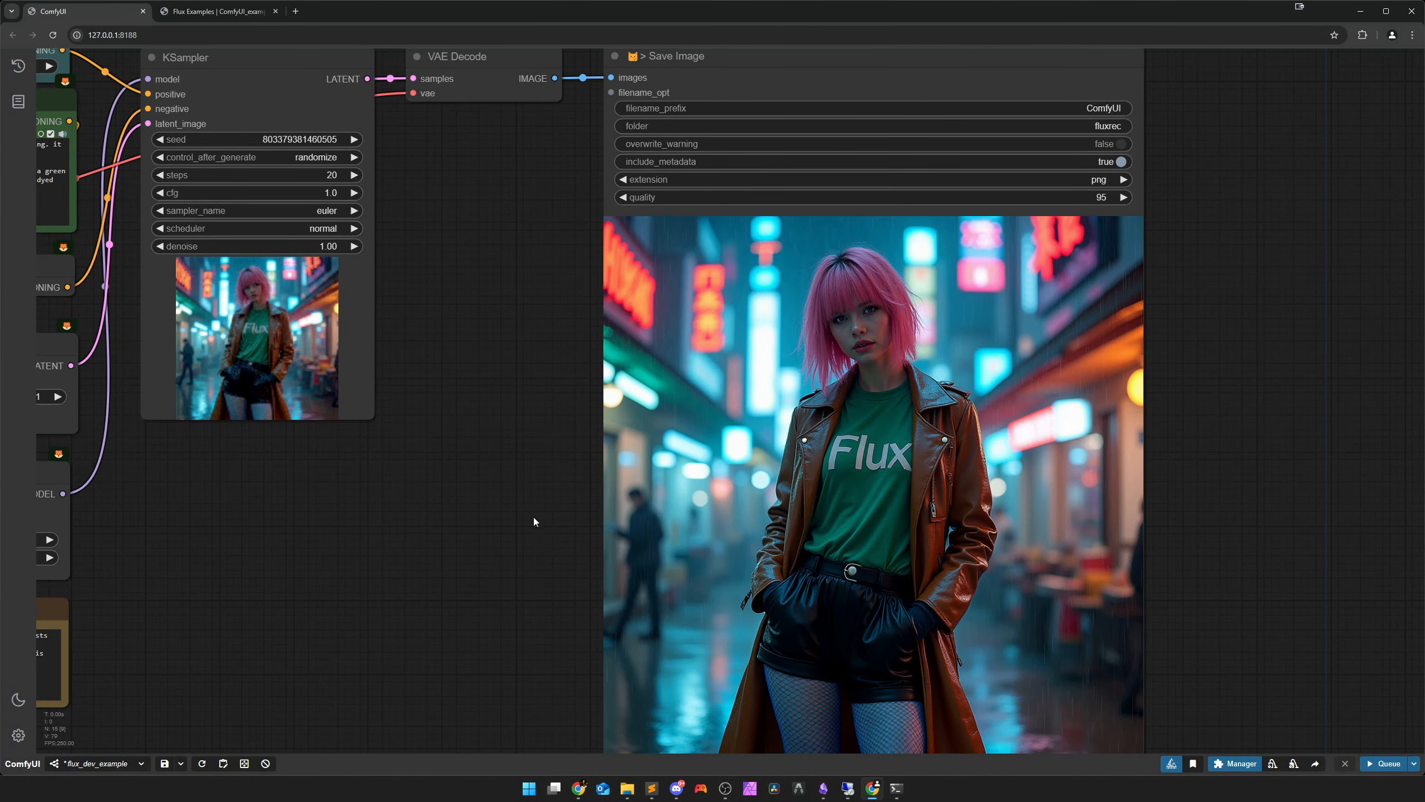
drag(544, 553, 491, 492)
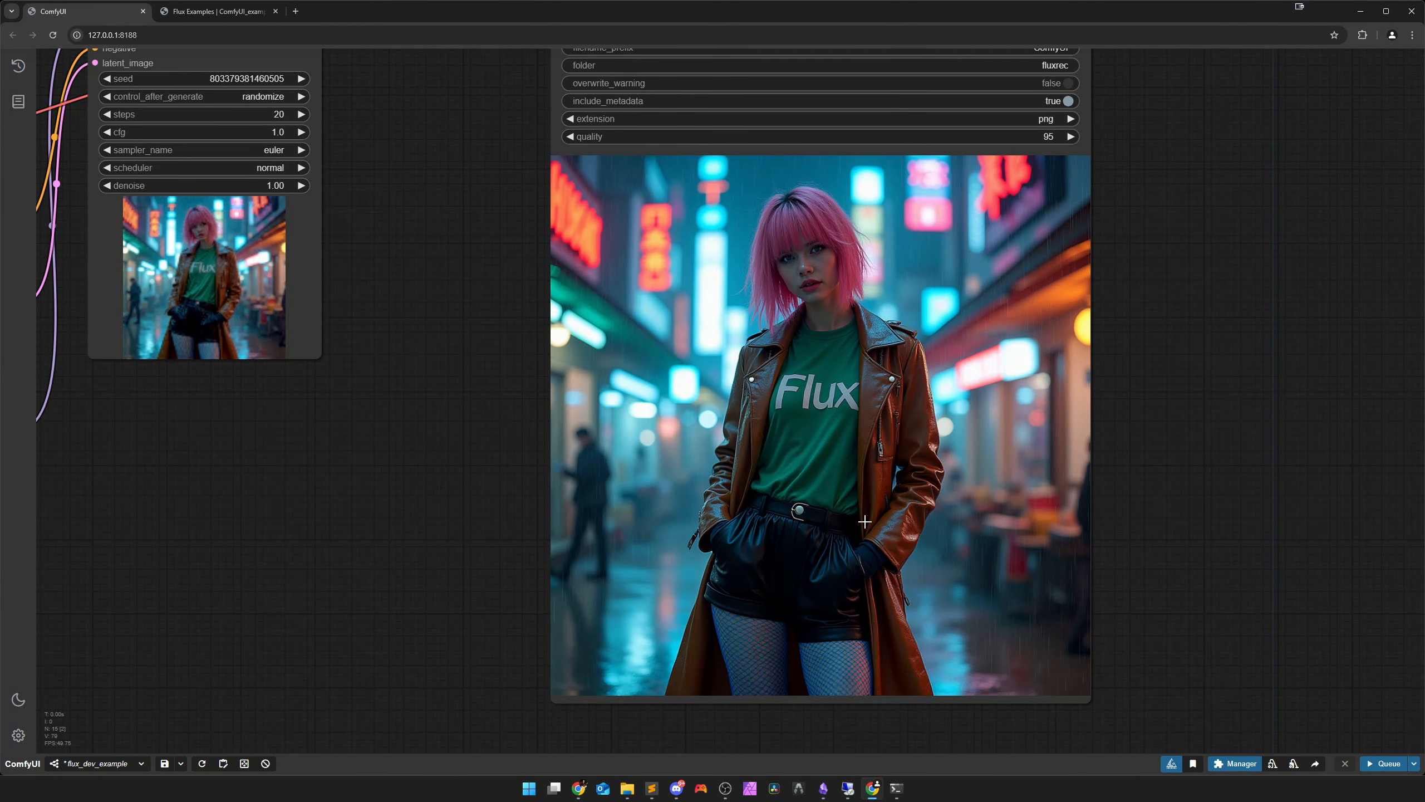
scroll(480, 493, down, 3)
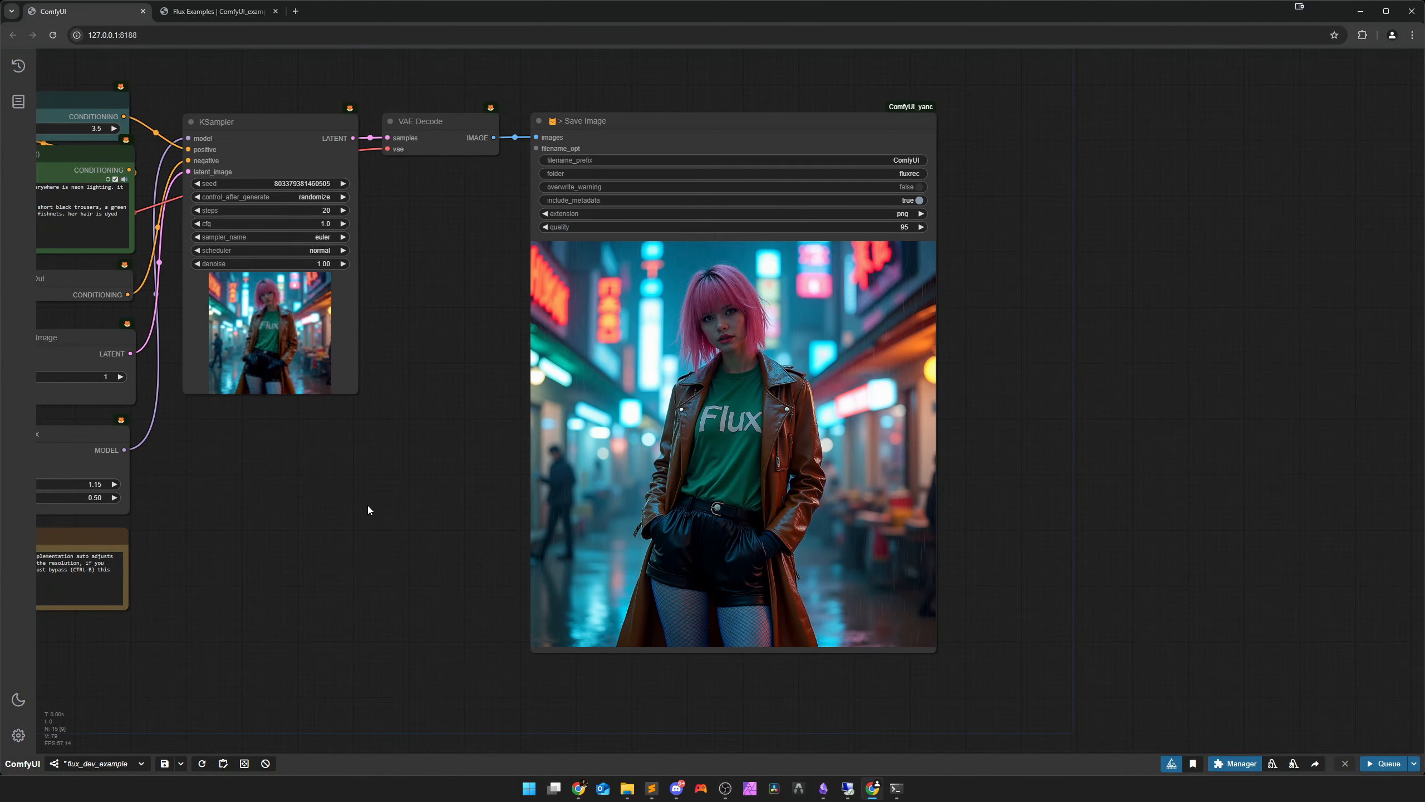
Review the positive prompt and the conditioning and sampler nodes alongside the generated image
drag(367, 506, 634, 546)
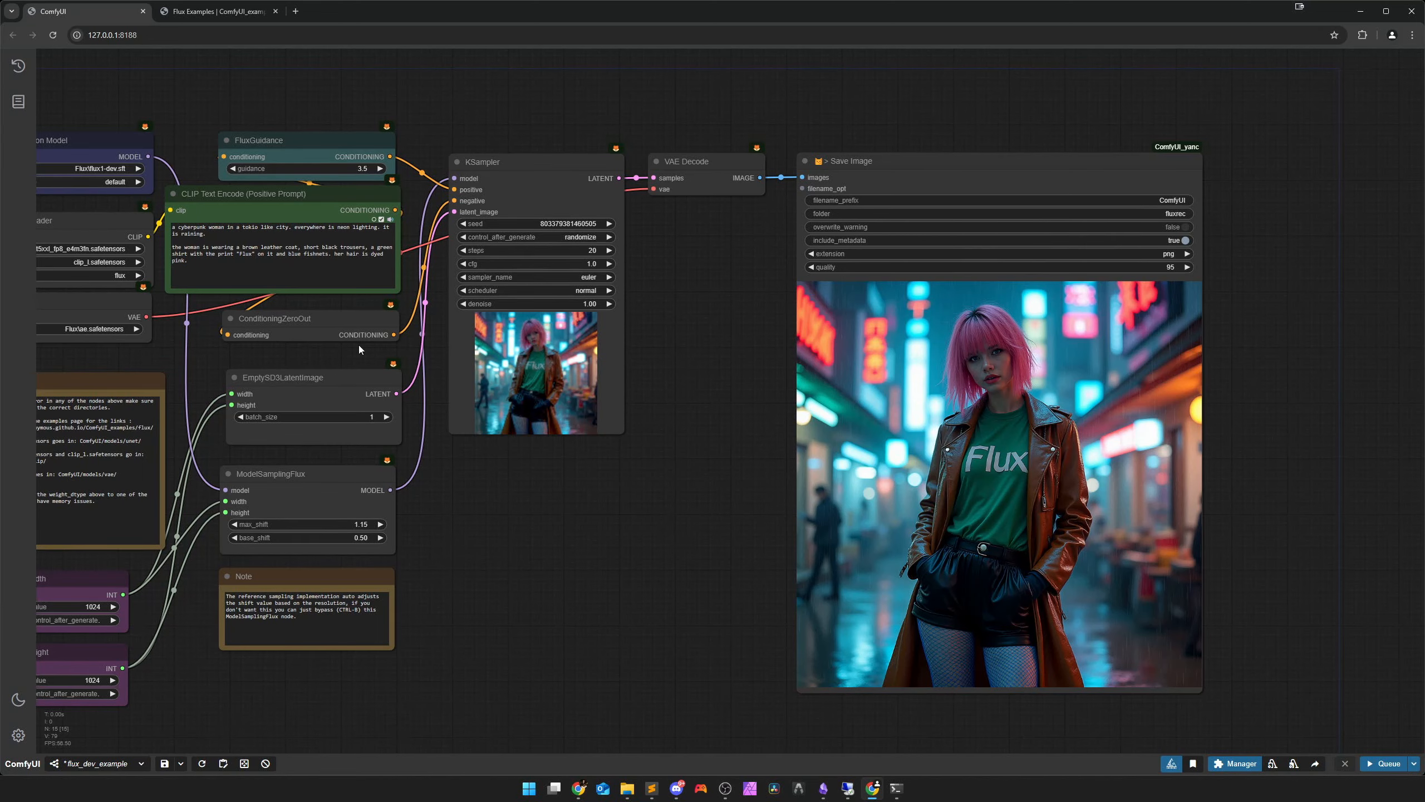
drag(338, 352, 534, 425)
scroll(534, 424, up, 2)
scroll(533, 427, up, 4)
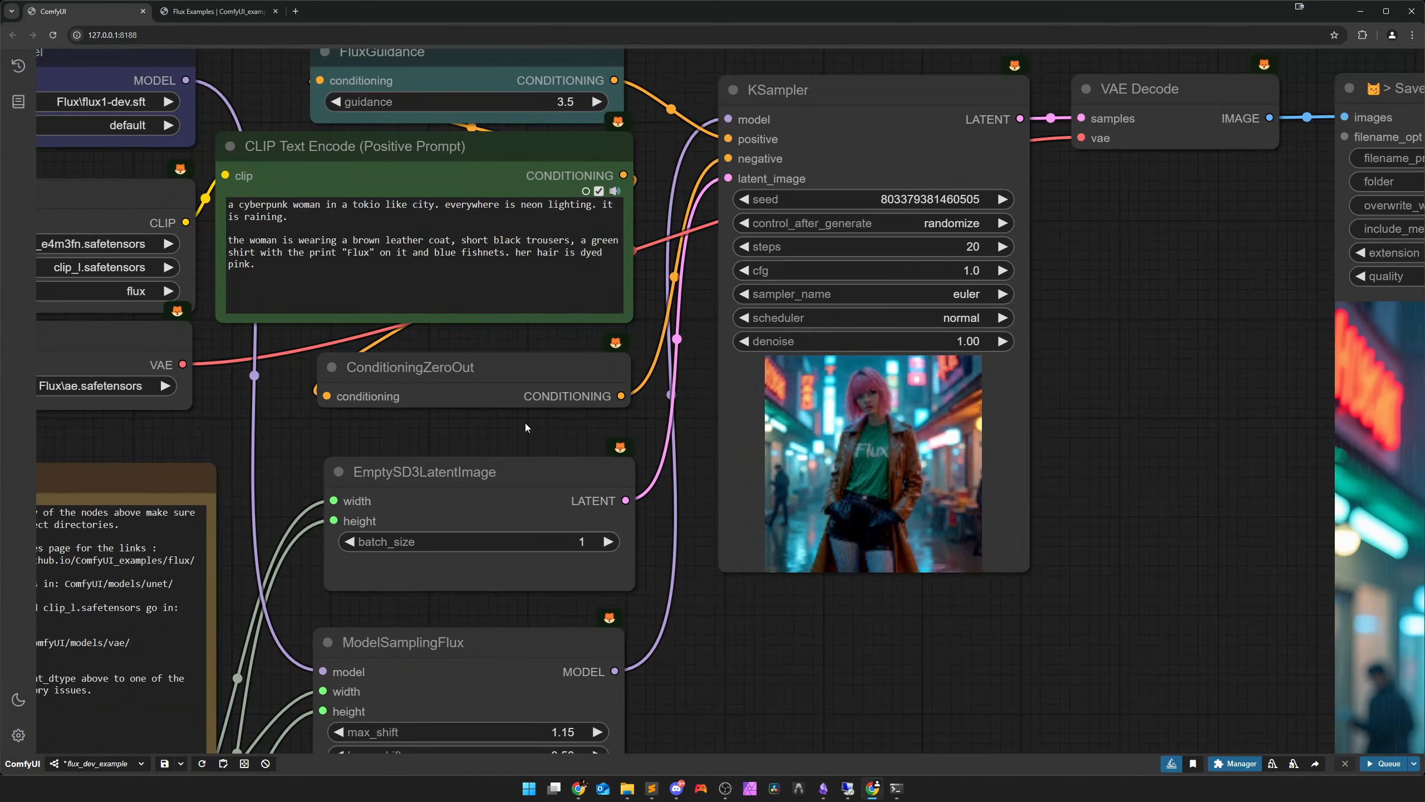
click(332, 263)
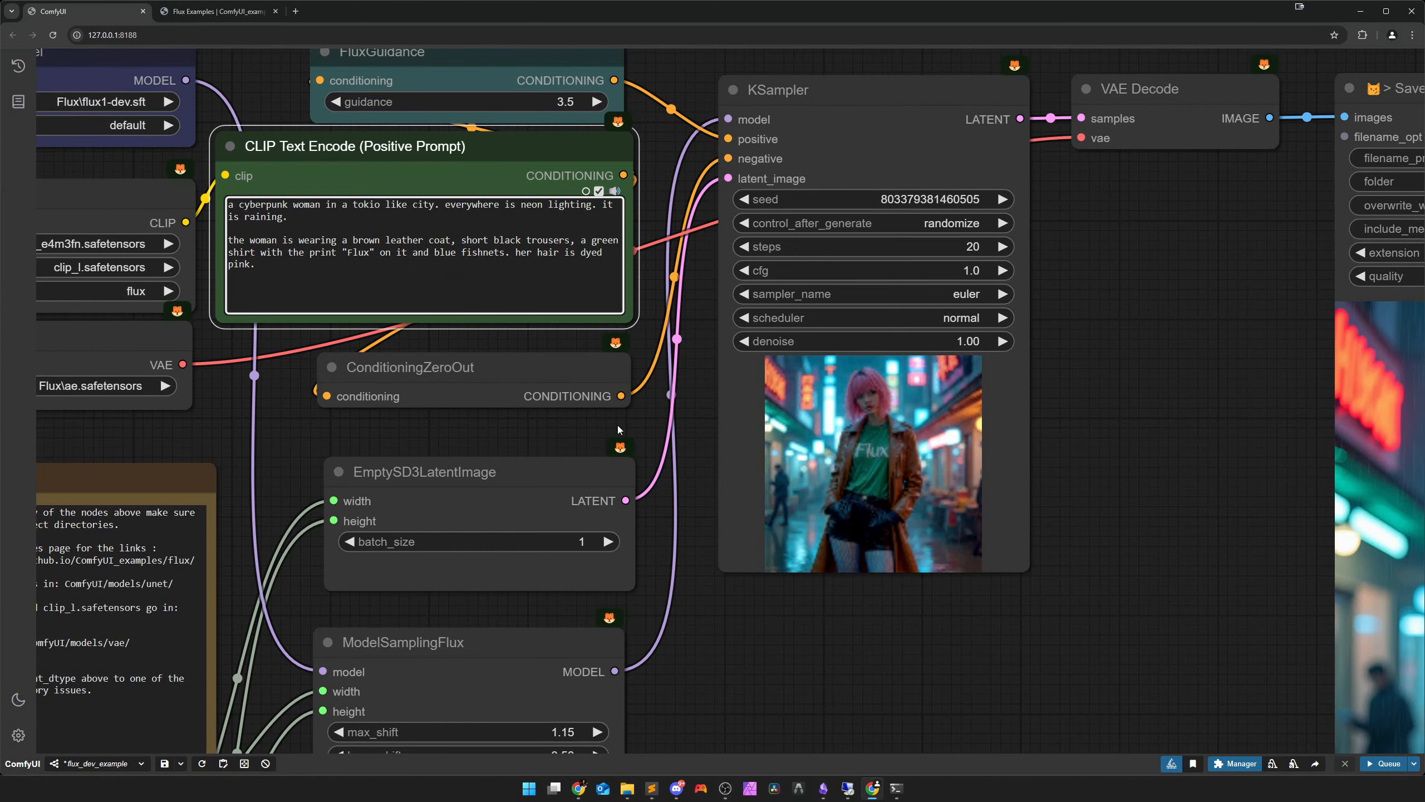
click(1077, 404)
scroll(1078, 406, down, 5)
drag(1091, 459, 882, 423)
drag(710, 545, 649, 492)
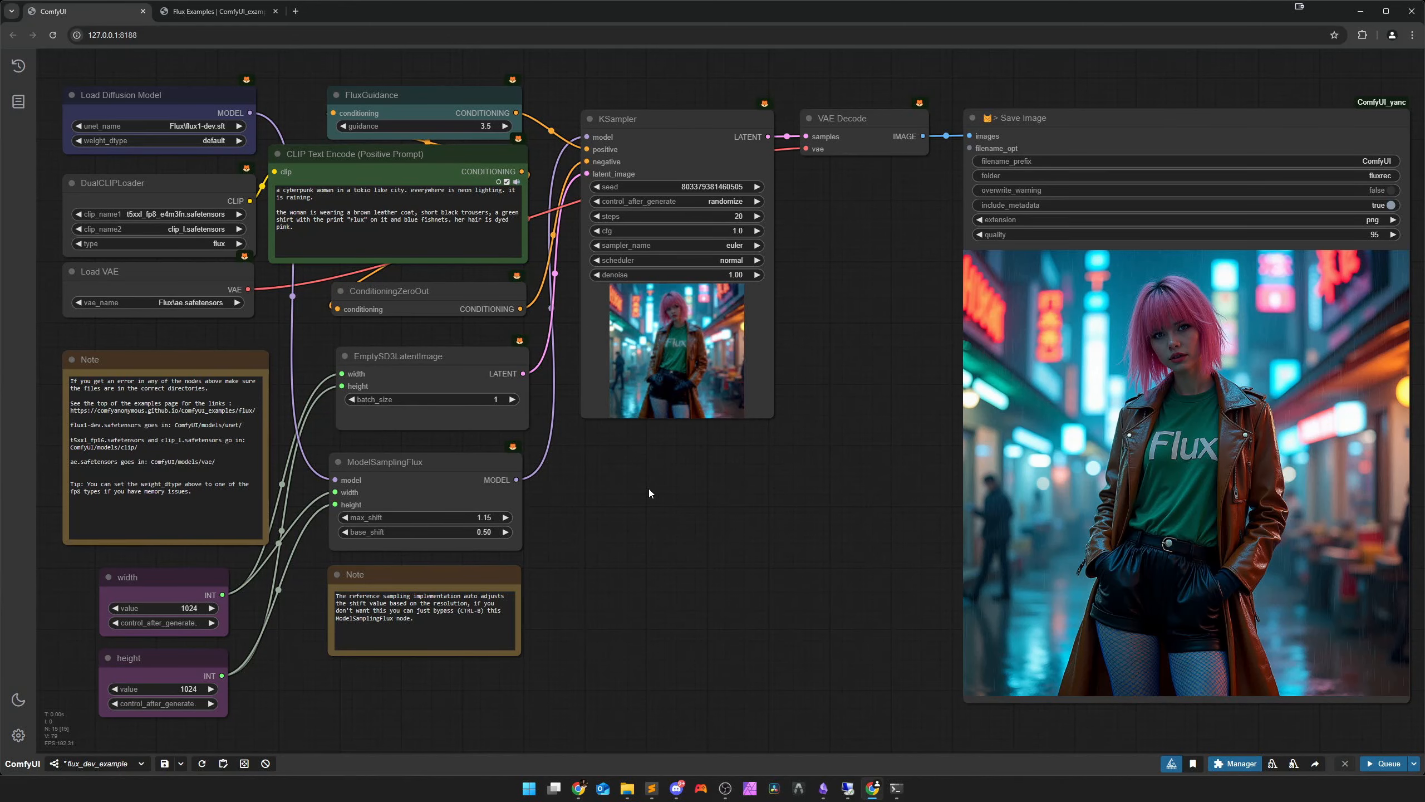
Add a YANC Load Image node in the empty area below the width and height nodes
scroll(665, 519, down, 3)
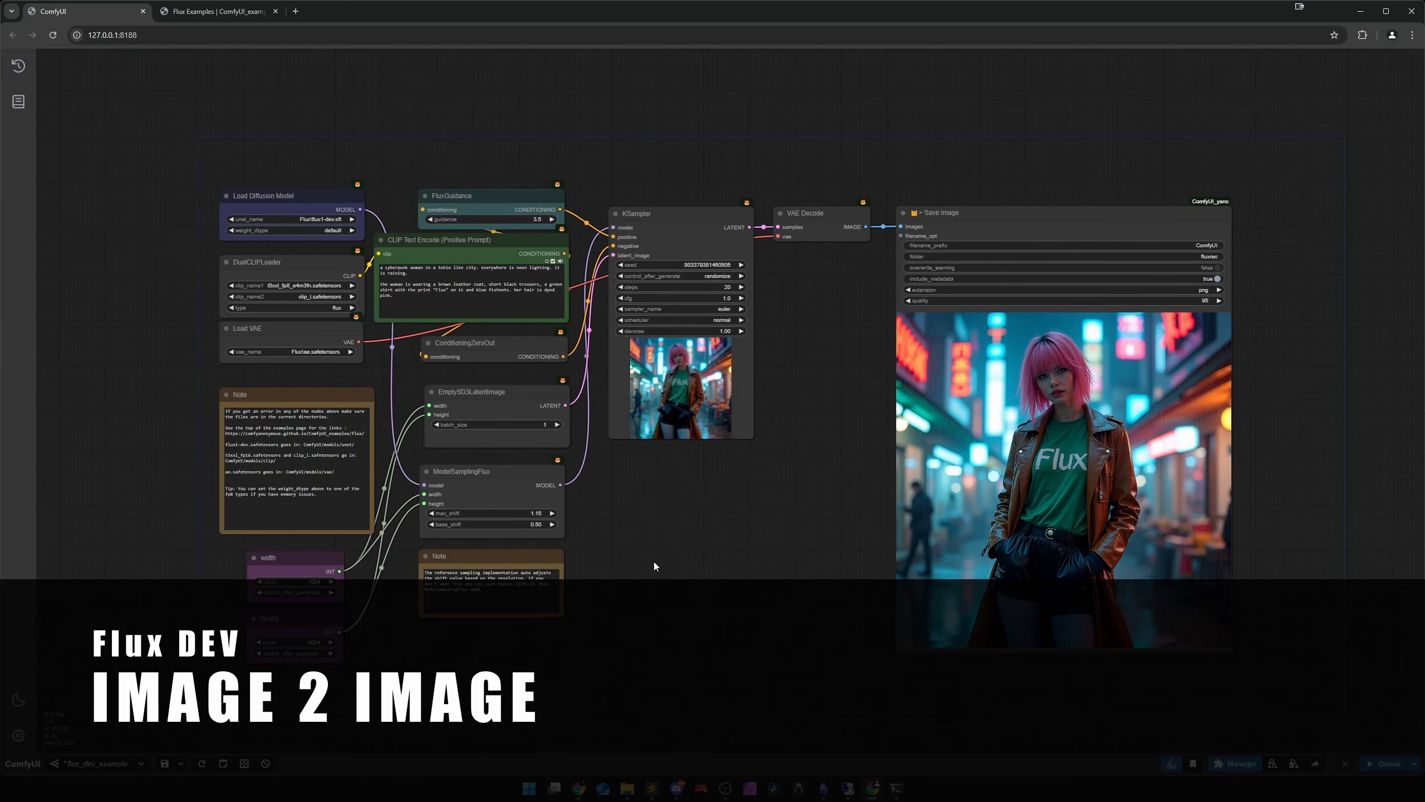
drag(654, 562, 794, 328)
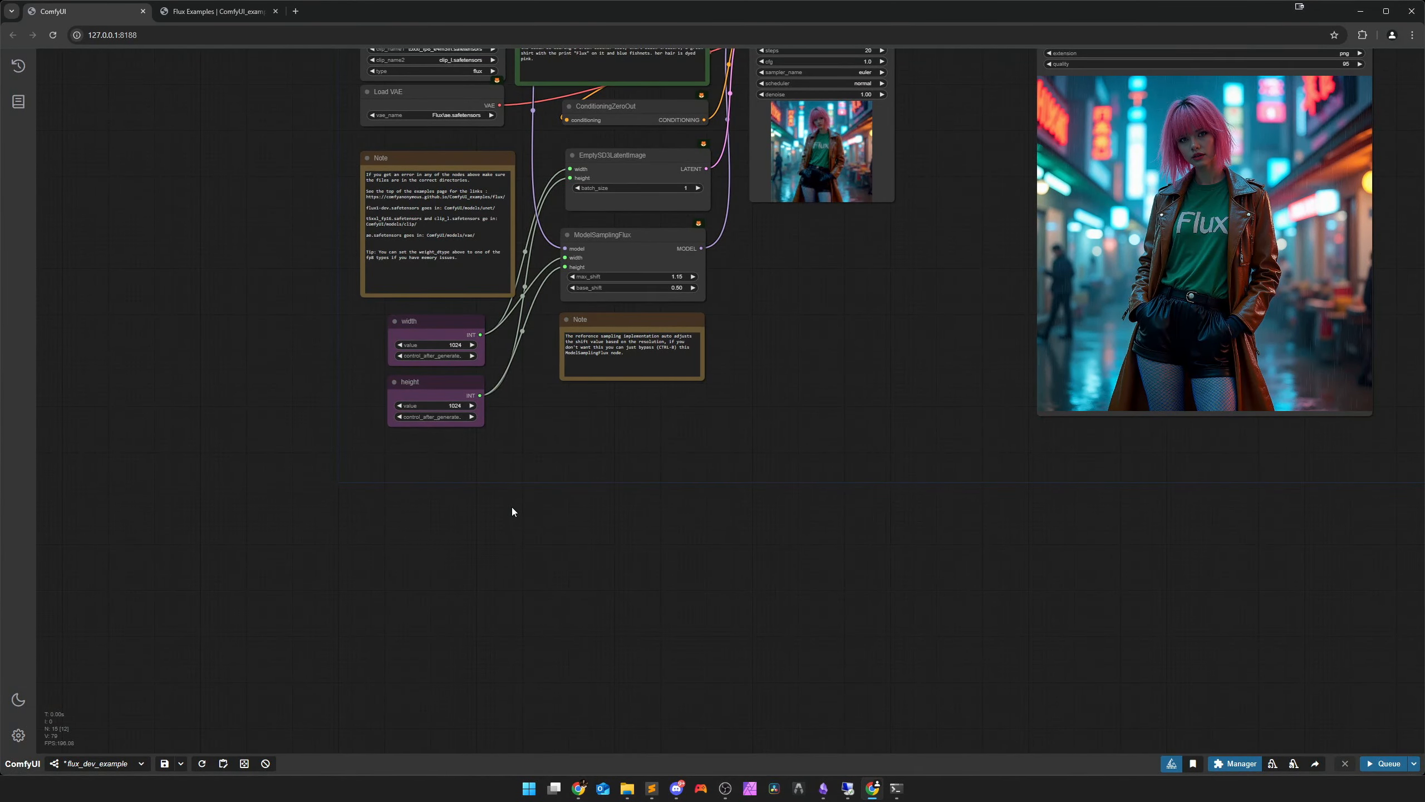
double_click(512, 508)
key(Return)
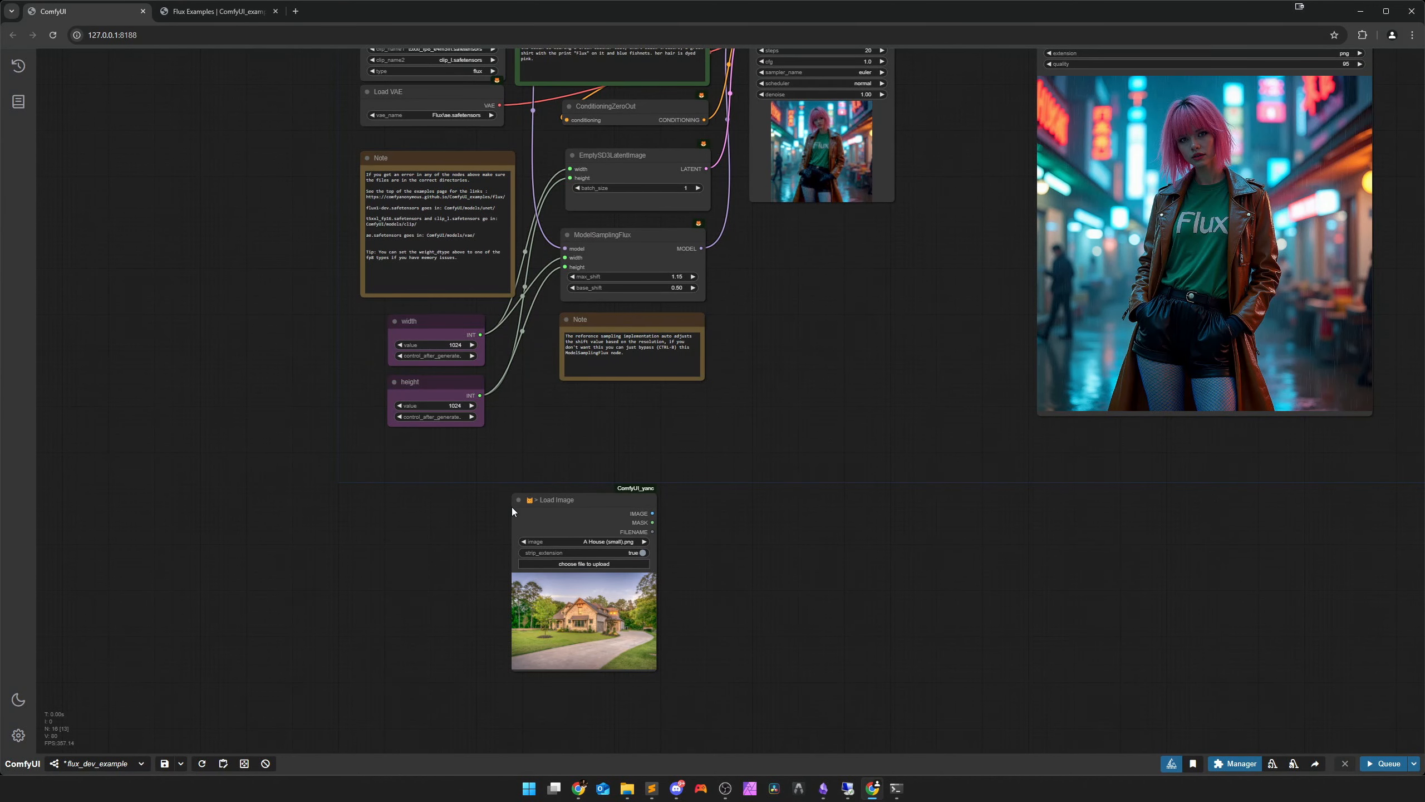
Load women/Woman with dirty face.jpg into the Load Image node and place the node below and left of the height node
scroll(650, 550, up, 7)
click(601, 534)
click(667, 537)
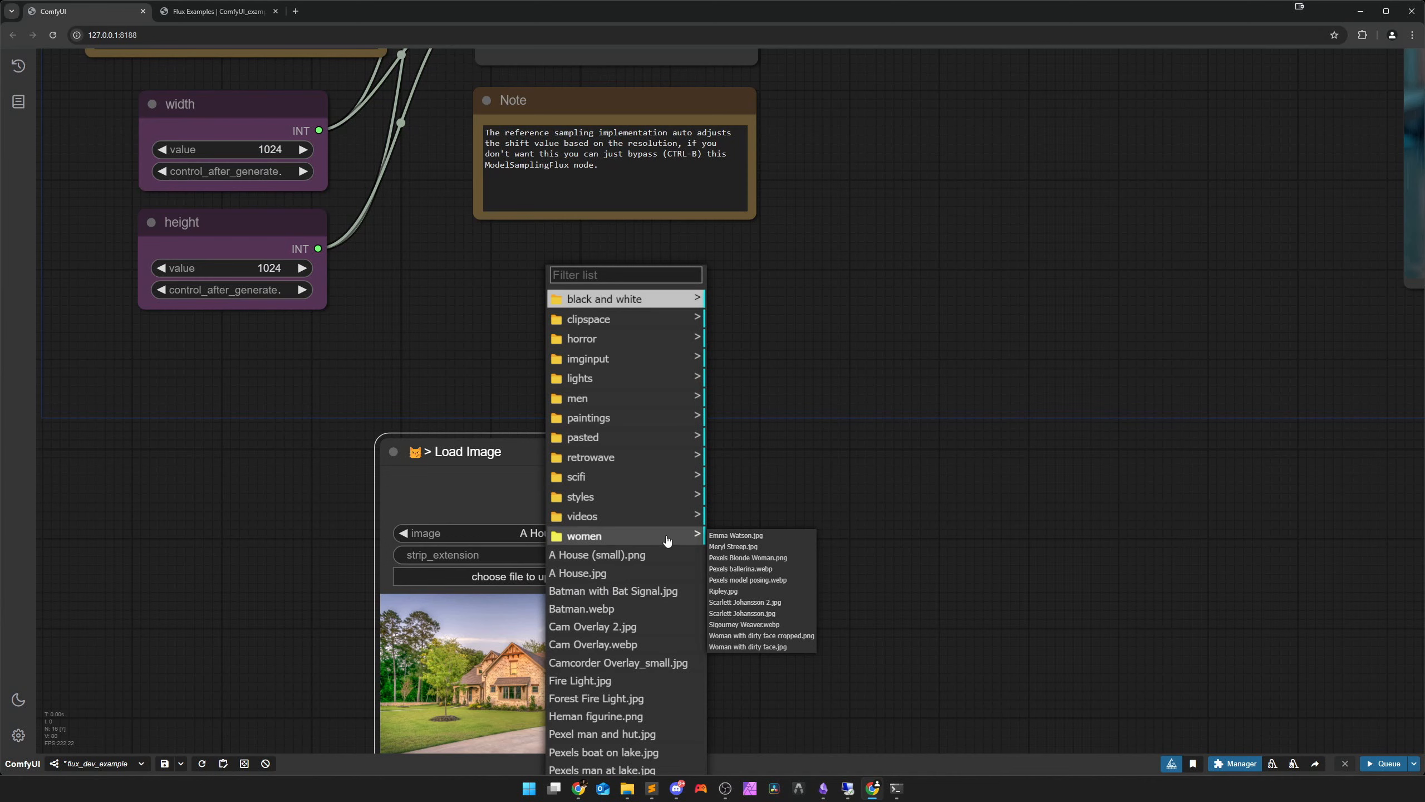
click(746, 647)
drag(497, 464, 257, 368)
scroll(436, 449, down, 5)
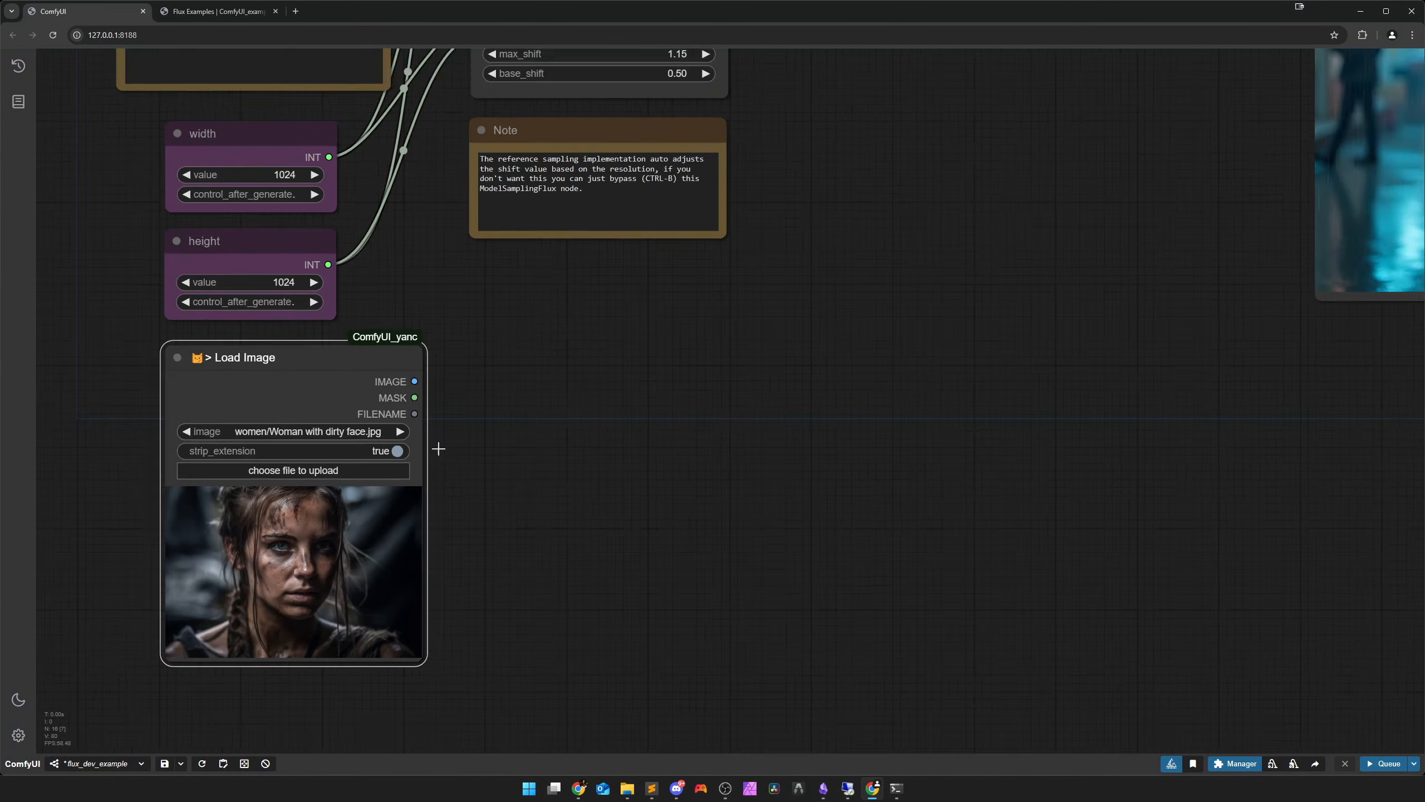
drag(646, 506, 458, 511)
scroll(819, 561, down, 2)
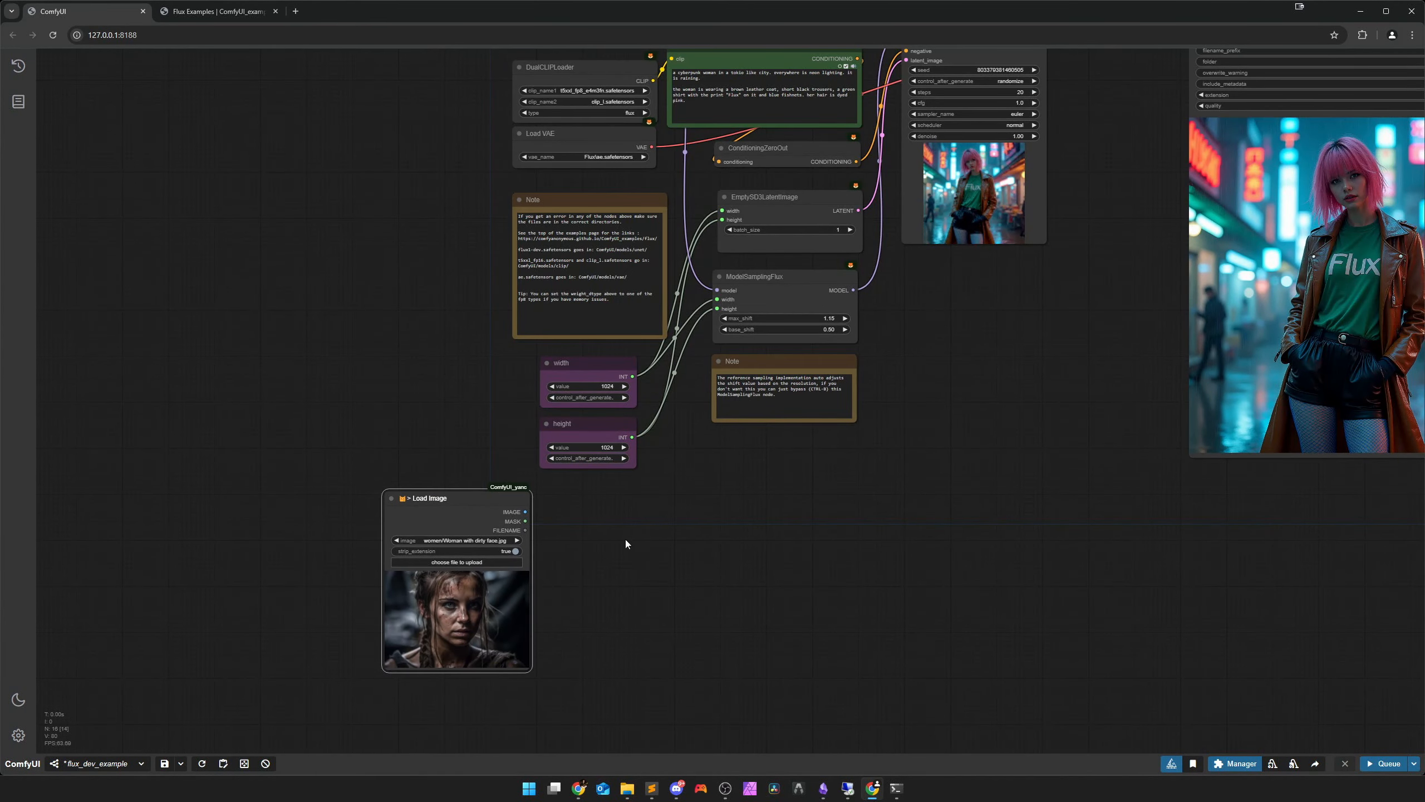
Add a YANC Resolution by Aspect Ratio node in the empty area beside the Load Image node
scroll(893, 511, down, 2)
drag(893, 512, 782, 429)
double_click(581, 490)
text(aspect)
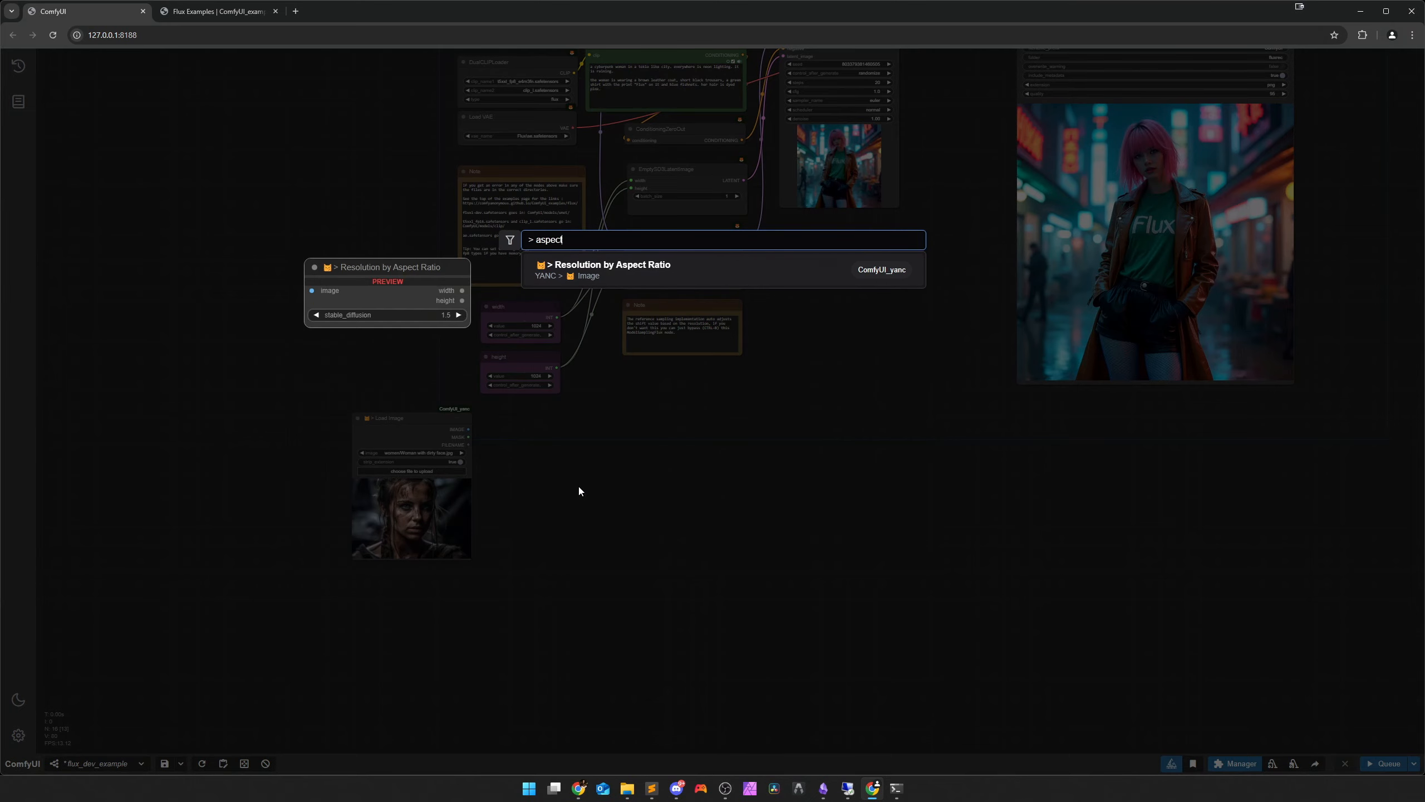
key(Return)
drag(667, 490, 618, 466)
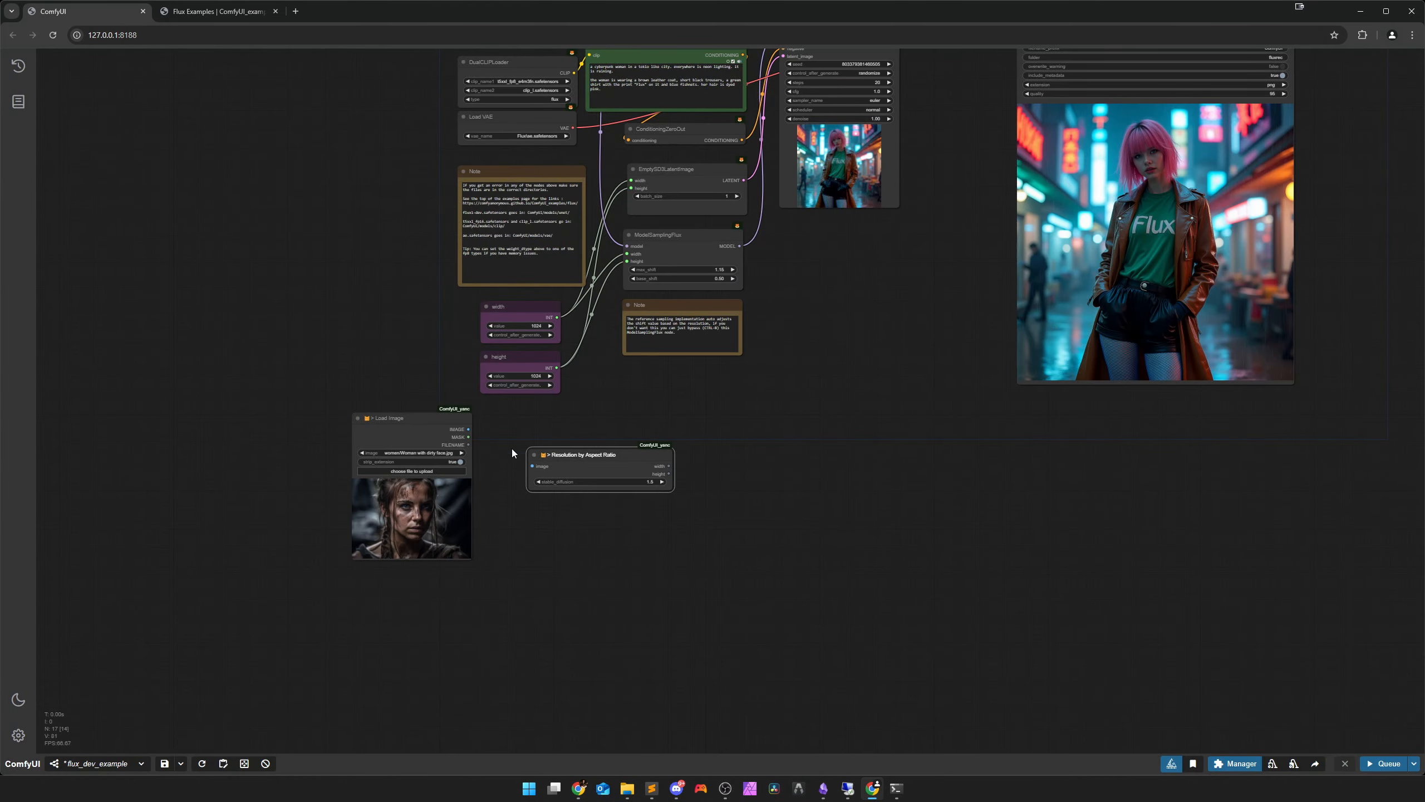
Feed the loaded image into the Resolution by Aspect Ratio node and set its stable_diffusion option to SDXL
drag(469, 429, 550, 469)
drag(581, 460, 549, 431)
scroll(633, 470, up, 5)
click(600, 443)
click(606, 456)
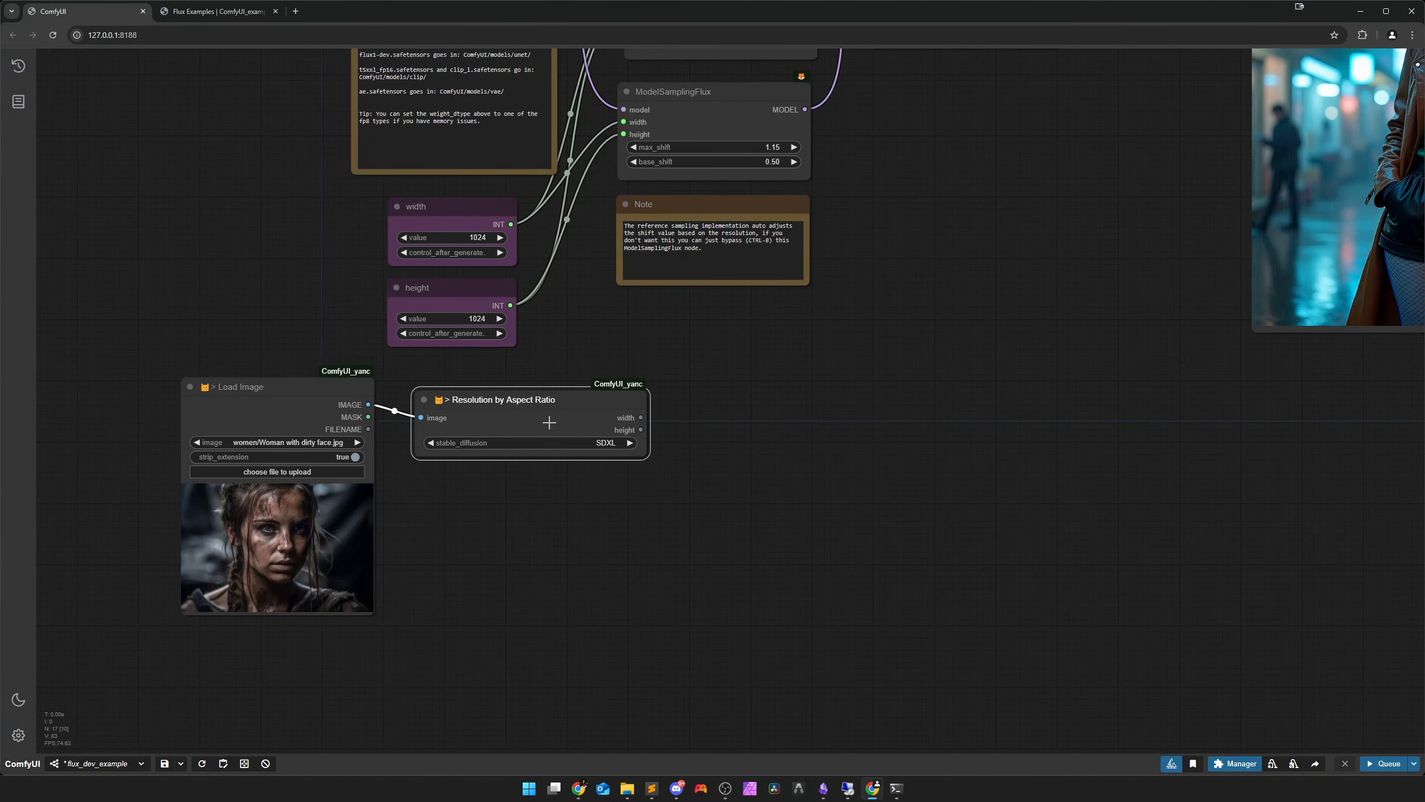
Connect the Resolution by Aspect Ratio node's width and height to the matching inputs of EmptySD3LatentImage and ModelSamplingFlux
drag(737, 398, 646, 545)
scroll(646, 546, down, 1)
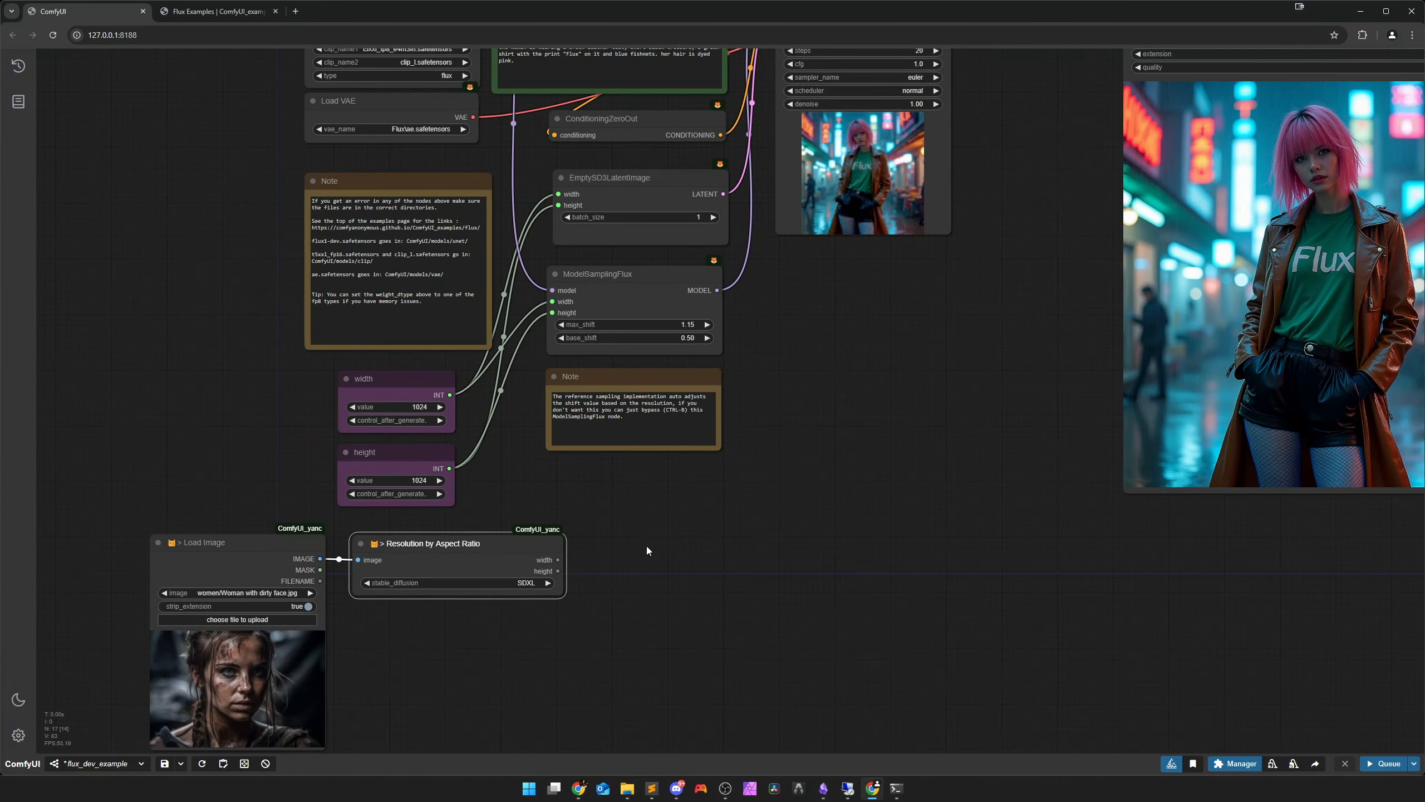
drag(558, 560, 559, 194)
drag(558, 559, 552, 313)
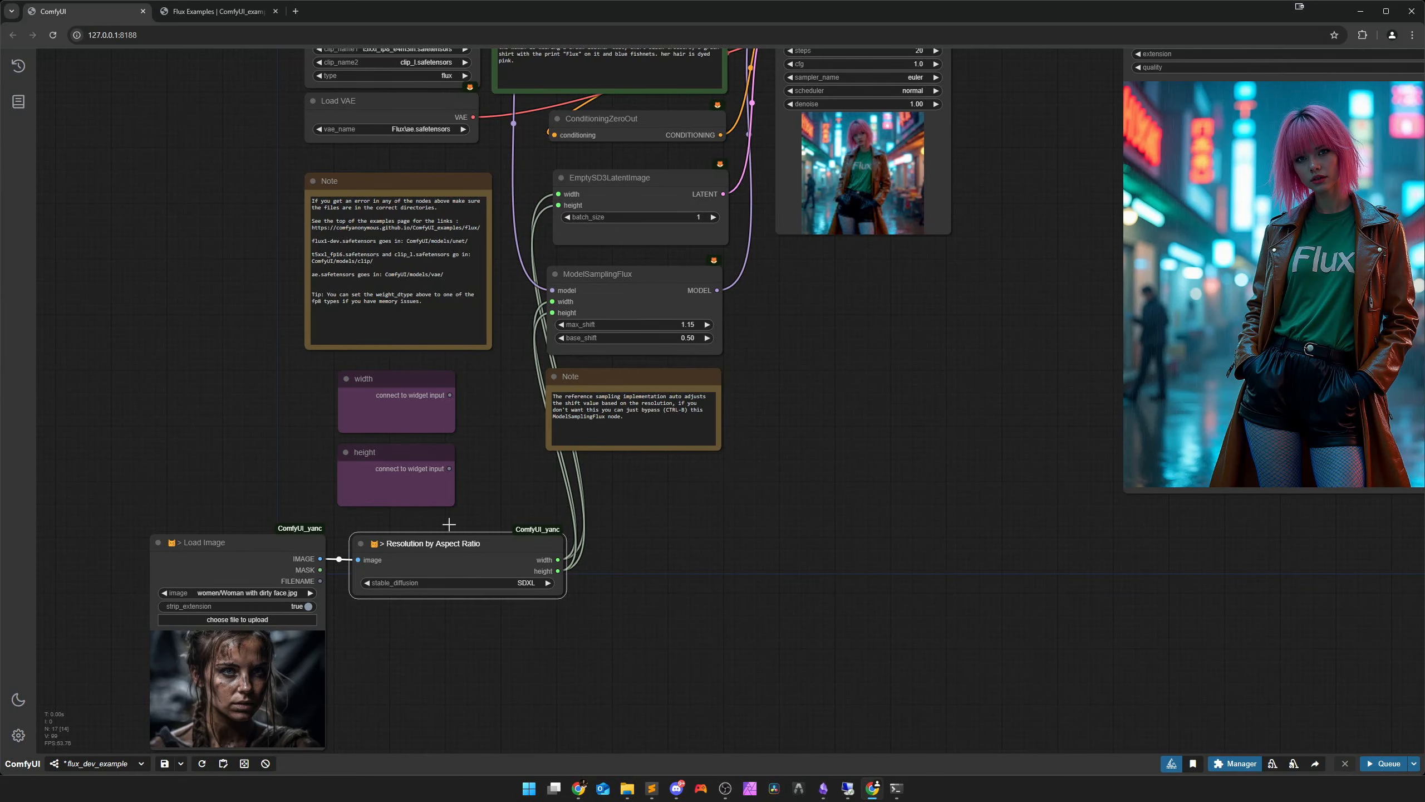
Delete the purple width and height nodes and move the Resolution by Aspect Ratio node into their place above the Load Image node
click(396, 452)
key(Delete)
click(406, 396)
key(Delete)
drag(473, 545, 423, 394)
drag(231, 566, 189, 511)
Add a VAE Encode node below the ModelSamplingFlux note and connect the loaded image to its pixels input
scroll(617, 521, down, 4)
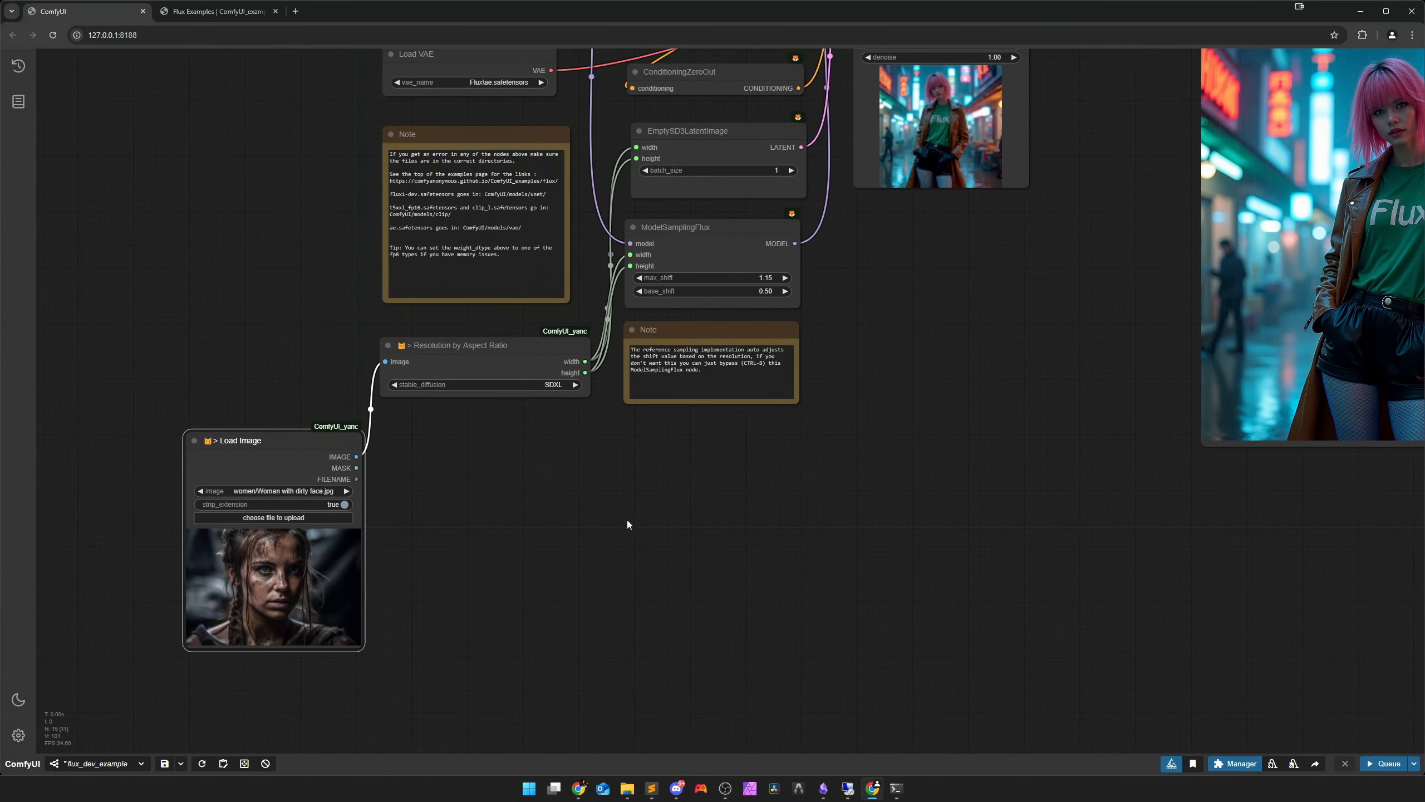
double_click(584, 524)
text(vaee)
click(629, 270)
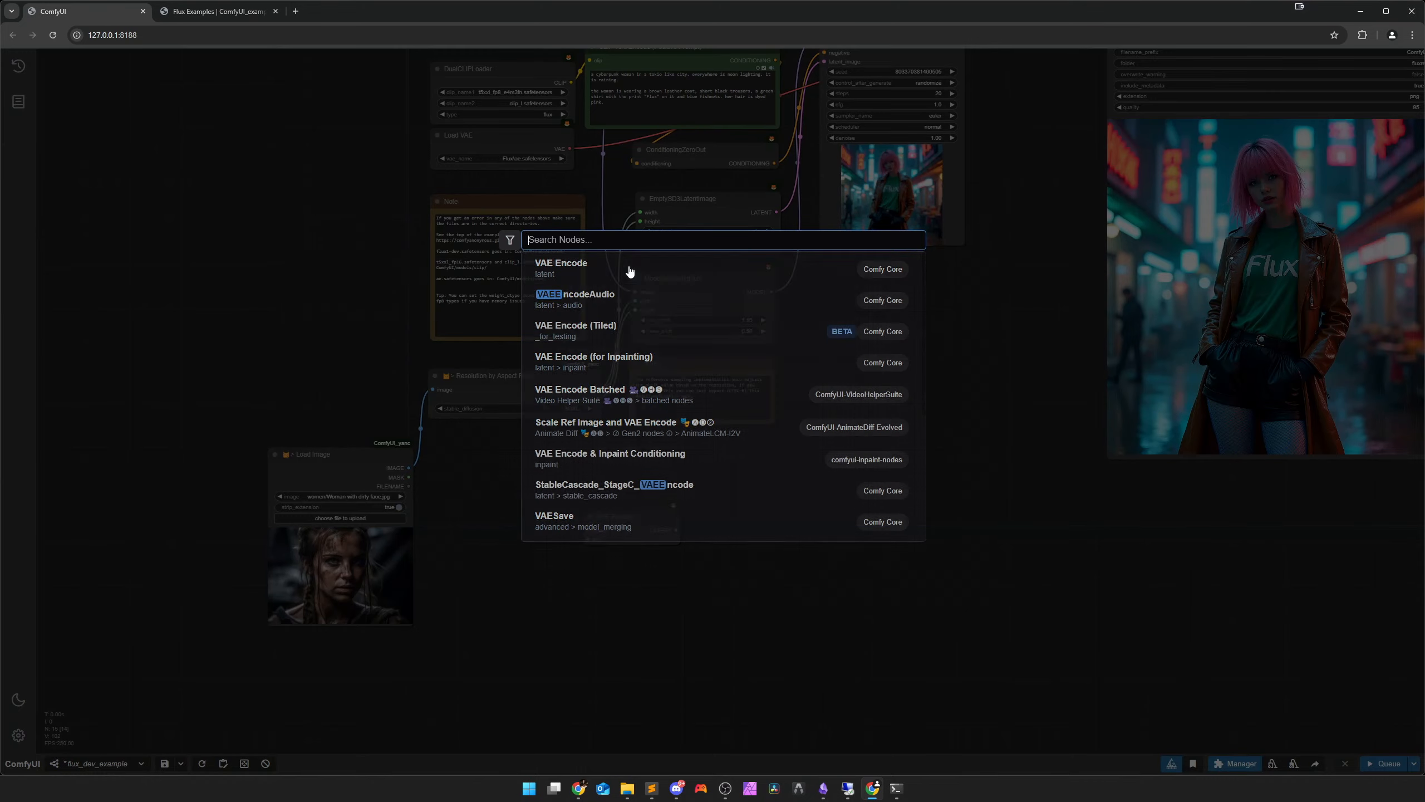
drag(410, 467, 613, 530)
drag(659, 526, 701, 510)
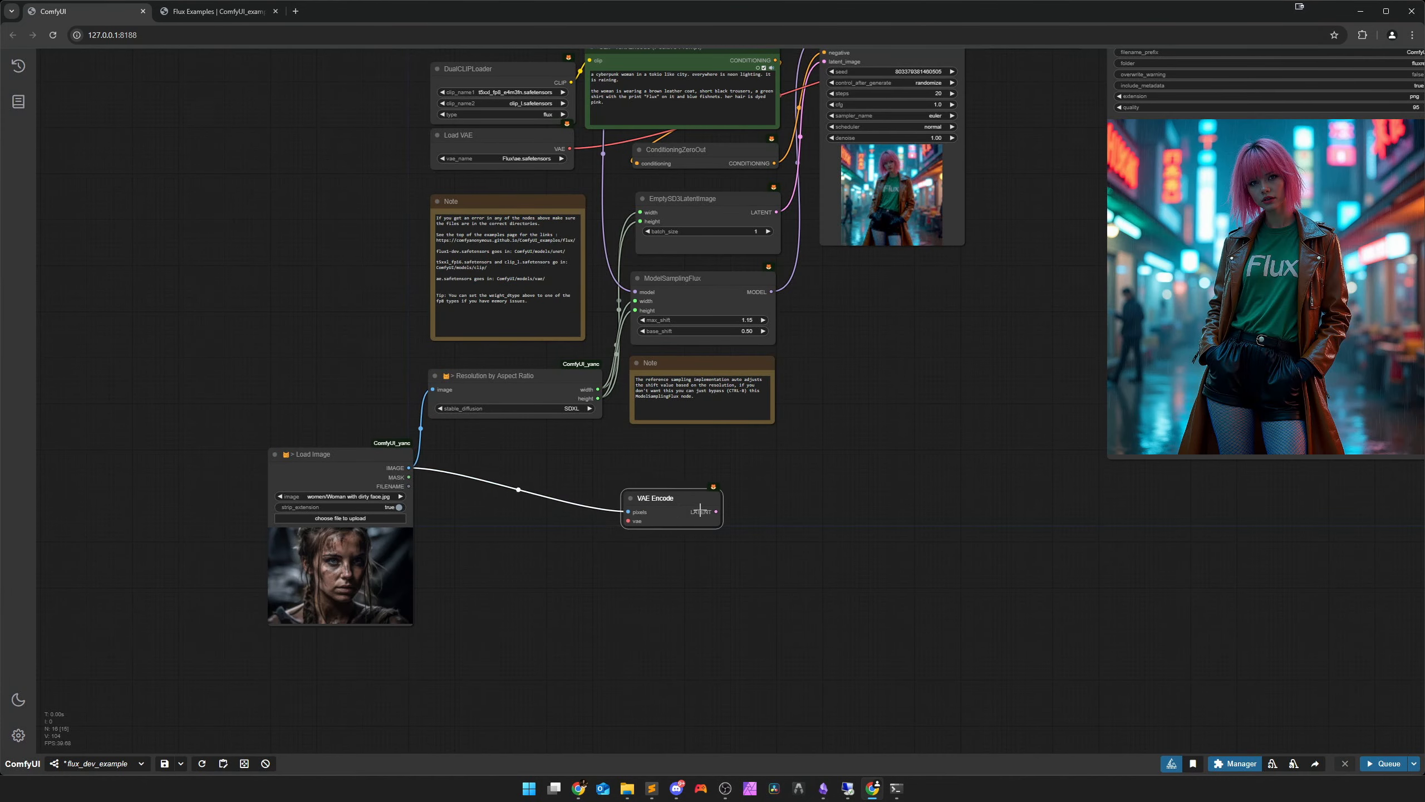
Add the ComfyUI Essentials Image Resize node between the Load Image and VAE Encode nodes
double_click(543, 546)
text(resize)
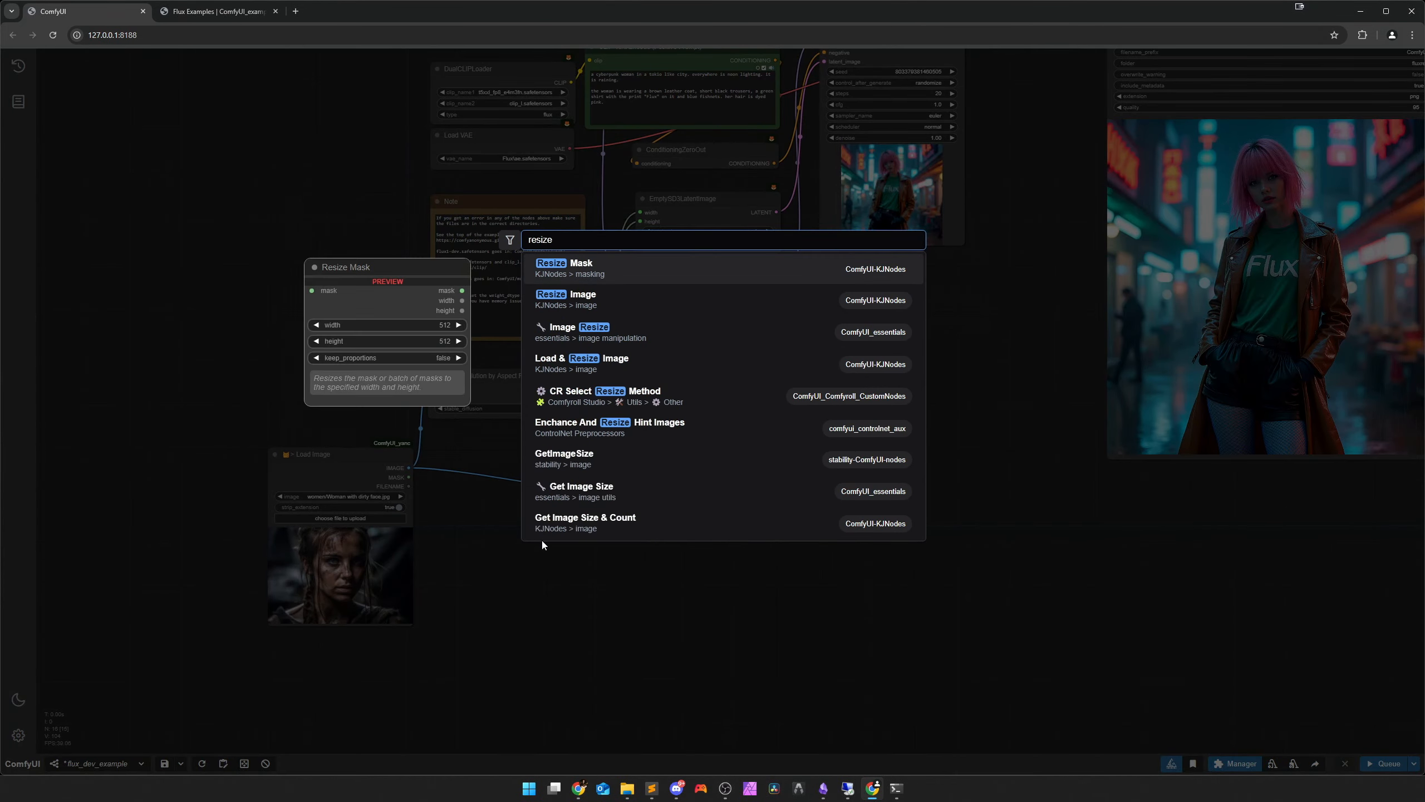
key(Down)
key(Down)
key(Return)
Convert the Image Resize node's width and height widgets to inputs
right_click(592, 555)
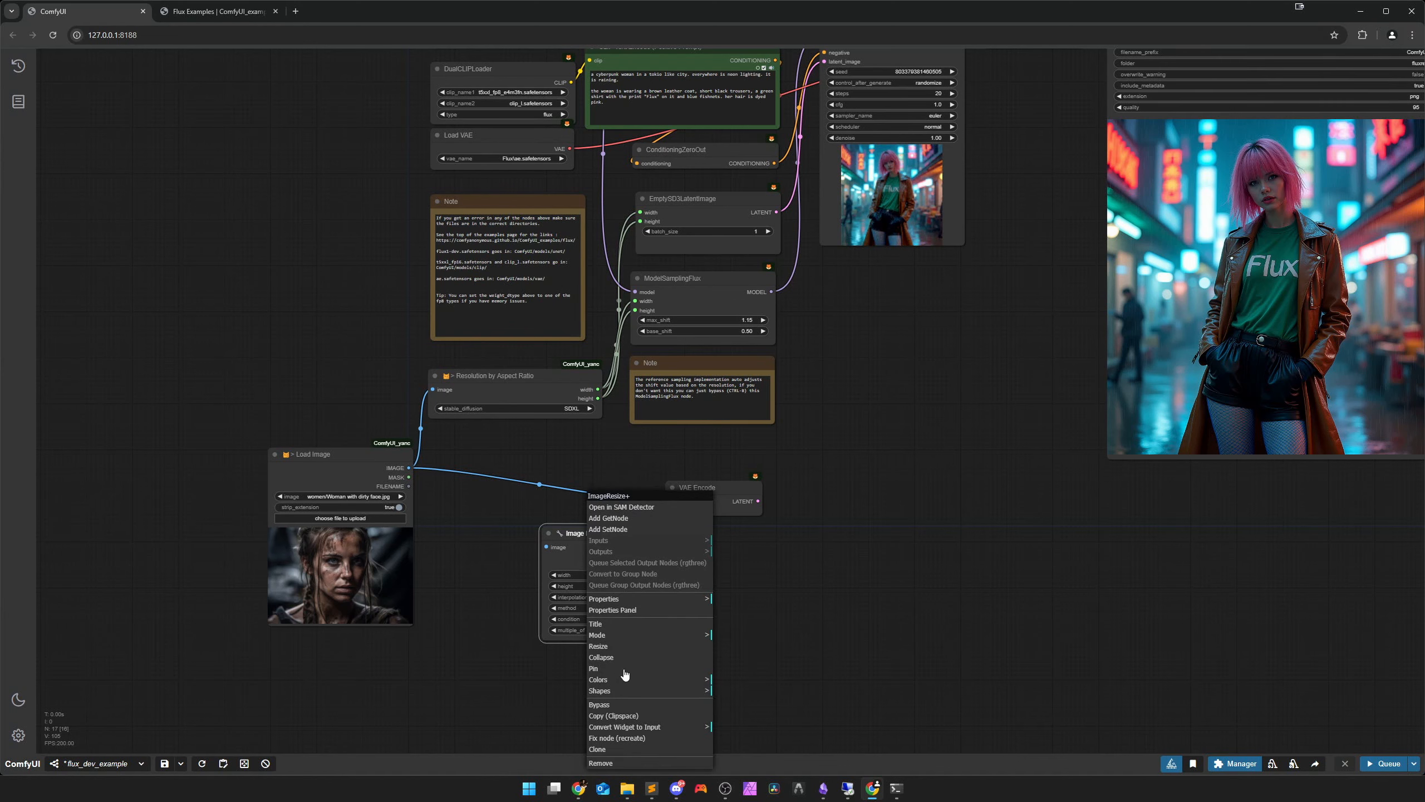
click(645, 727)
click(748, 707)
right_click(620, 602)
click(653, 716)
click(755, 717)
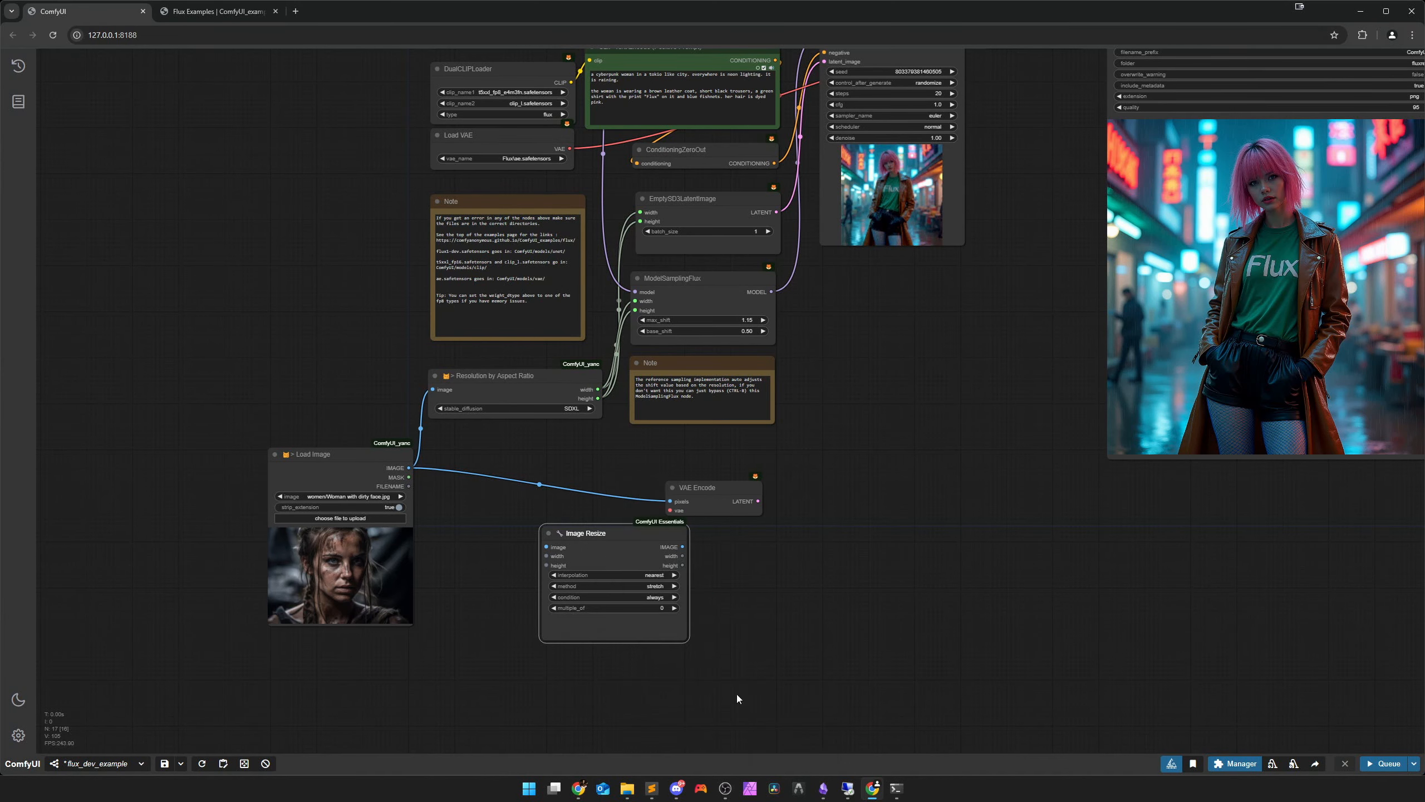
Connect the Resolution node's width and height to Image Resize, and route the resized image into VAE Encode's pixels input
drag(634, 531, 599, 509)
scroll(599, 509, up, 3)
drag(597, 350, 482, 554)
drag(561, 512, 511, 454)
drag(614, 472, 694, 498)
drag(737, 495, 730, 465)
Set the Image Resize node's interpolation to lanczos and its method to fill / crop
scroll(682, 559, up, 3)
click(520, 491)
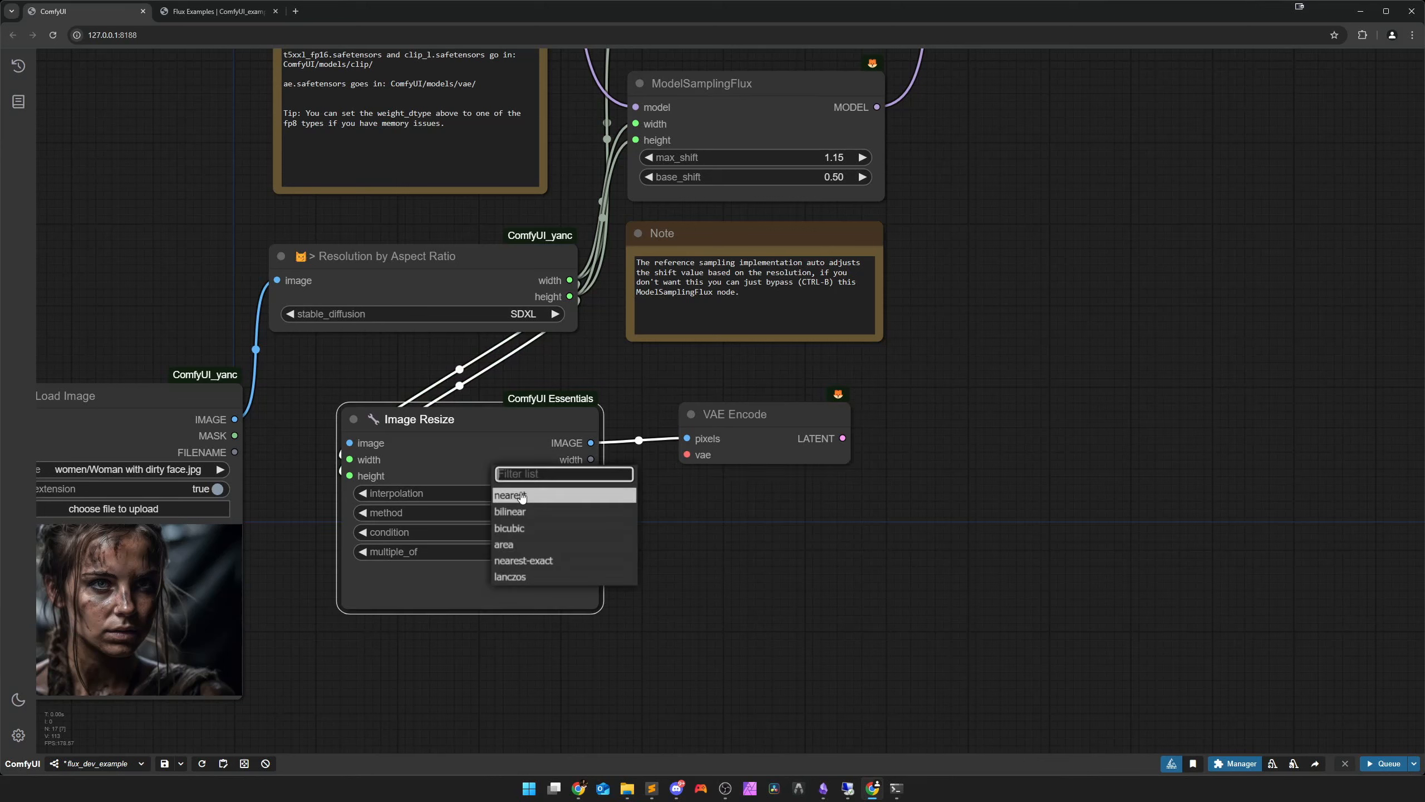
click(553, 564)
click(525, 513)
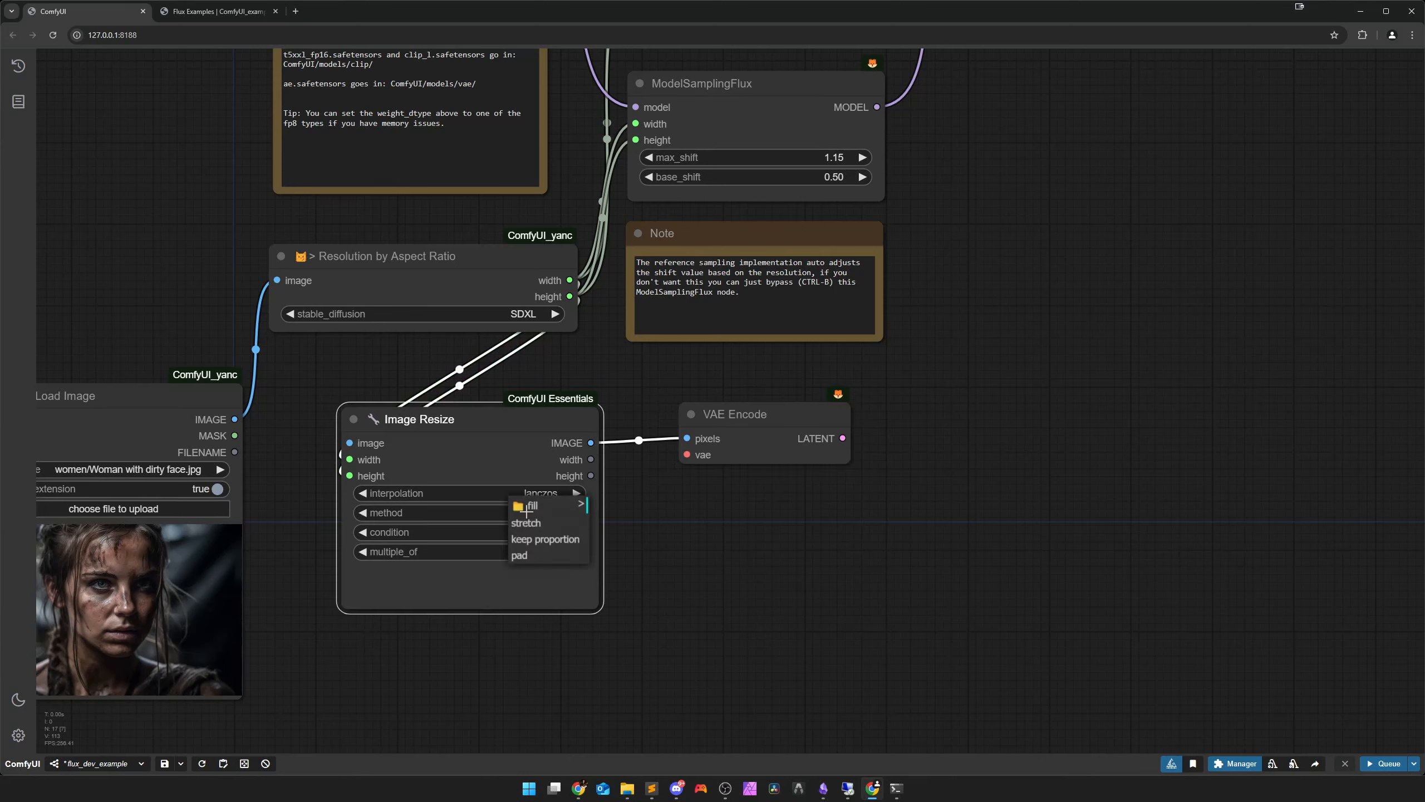
click(557, 504)
Connect the Load Image output to the Image Resize image input and tidy the spacing of the Image Resize and VAE Encode nodes
drag(427, 425, 462, 443)
drag(236, 420, 335, 438)
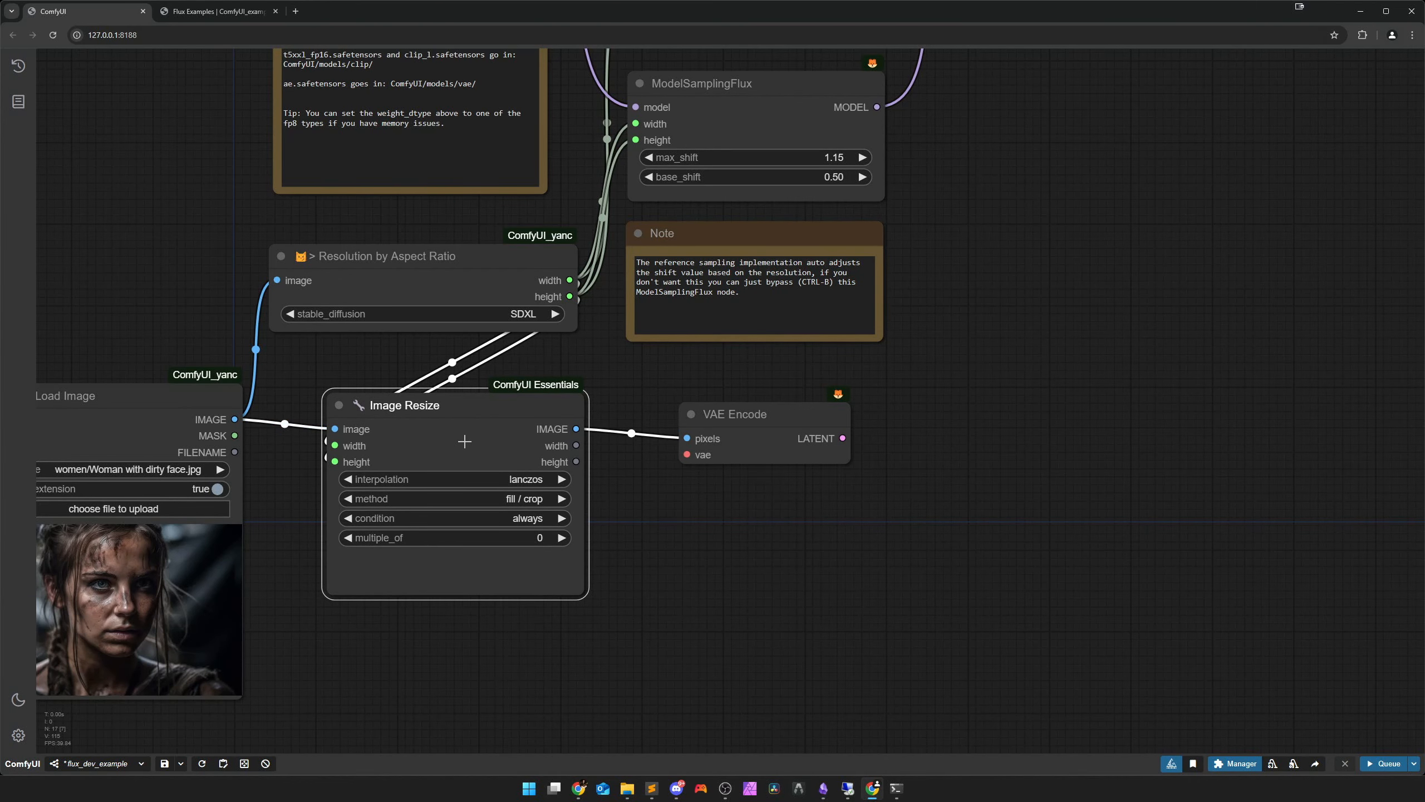
drag(467, 443, 446, 444)
drag(732, 443, 691, 443)
Connect Load VAE to the VAE Encode node and its LATENT output to the KSampler's latent_image input
scroll(873, 471, down, 4)
scroll(873, 467, down, 1)
drag(873, 467, 799, 560)
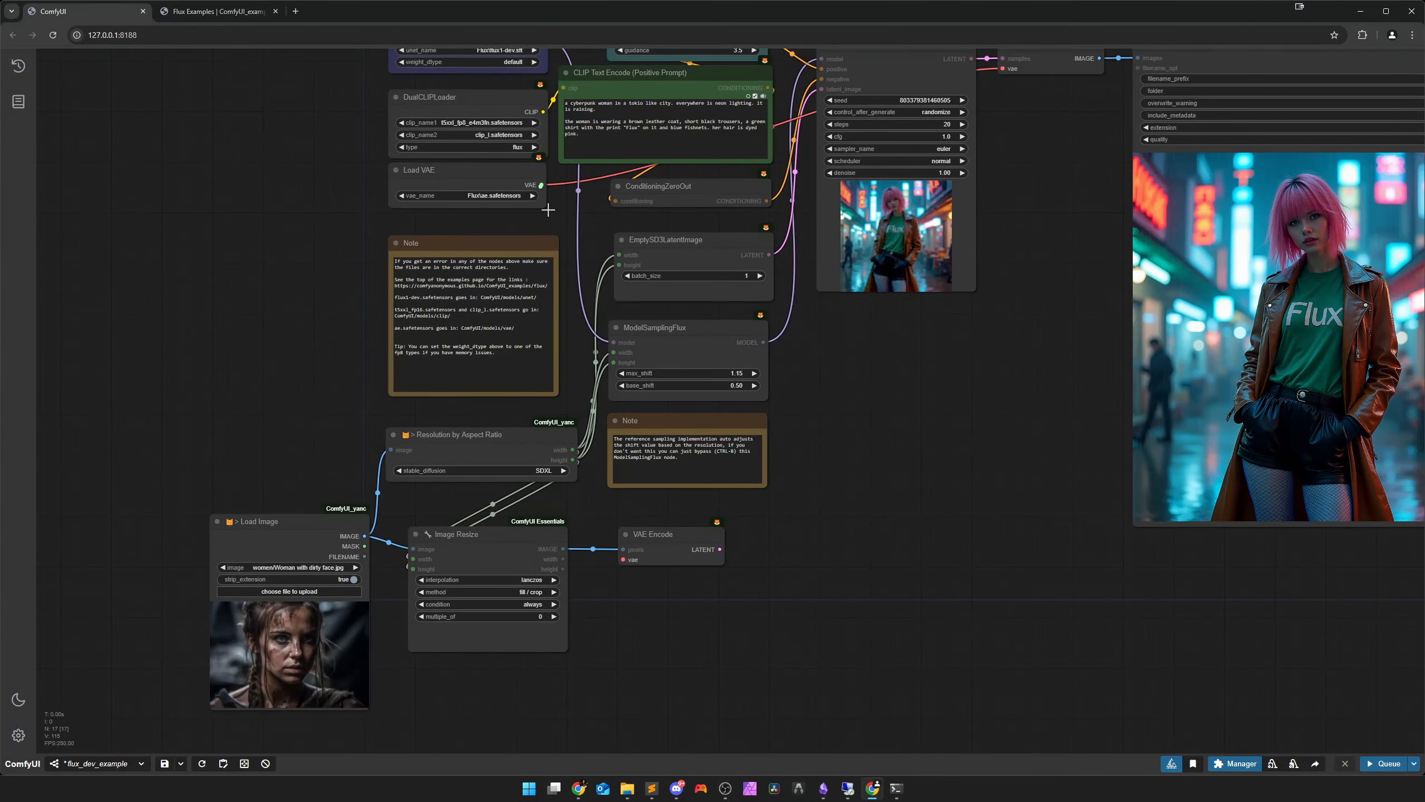
drag(541, 185, 624, 559)
drag(720, 549, 821, 89)
Set the KSampler's denoise to 0.50 and queue the image-to-image generation
scroll(984, 254, up, 4)
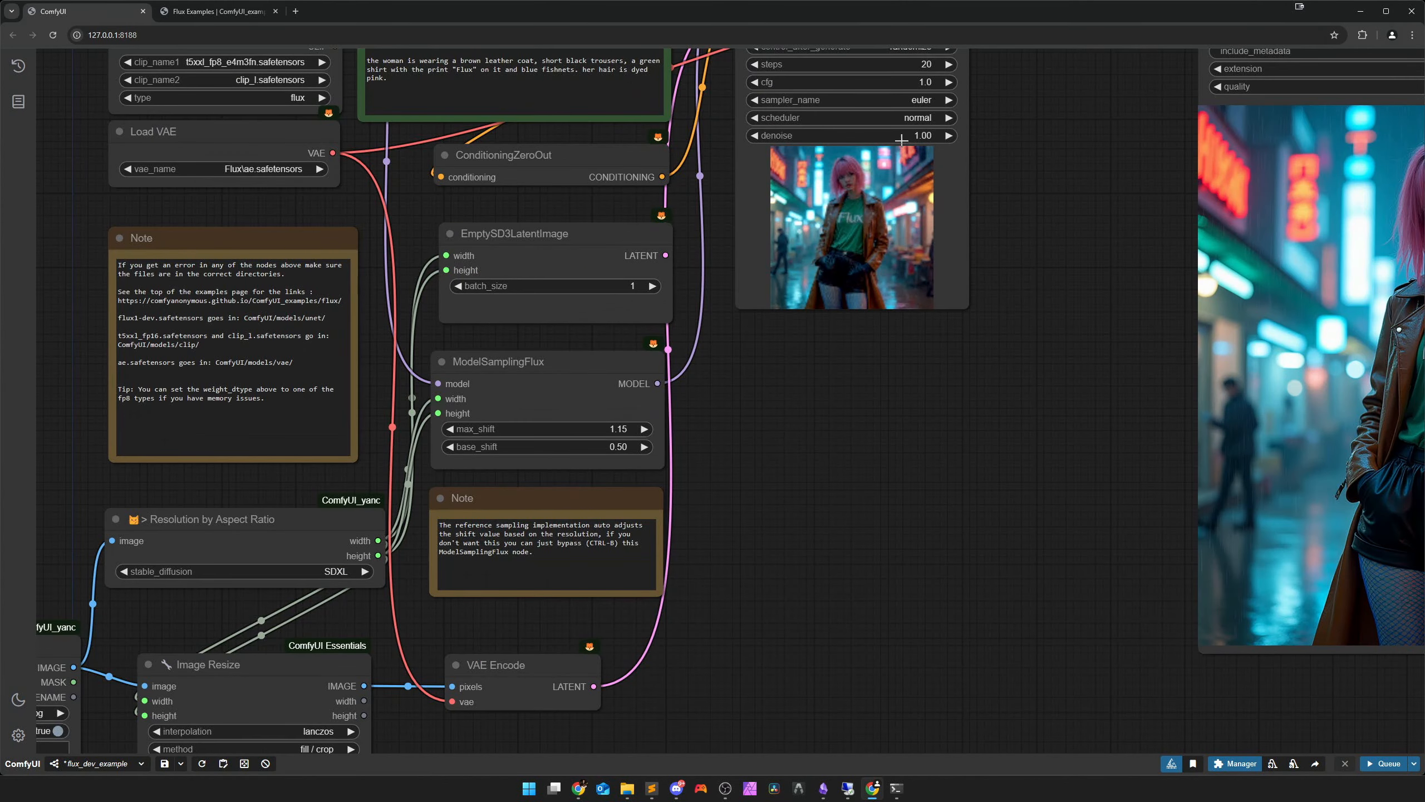
click(832, 136)
text(0.5)
key(Return)
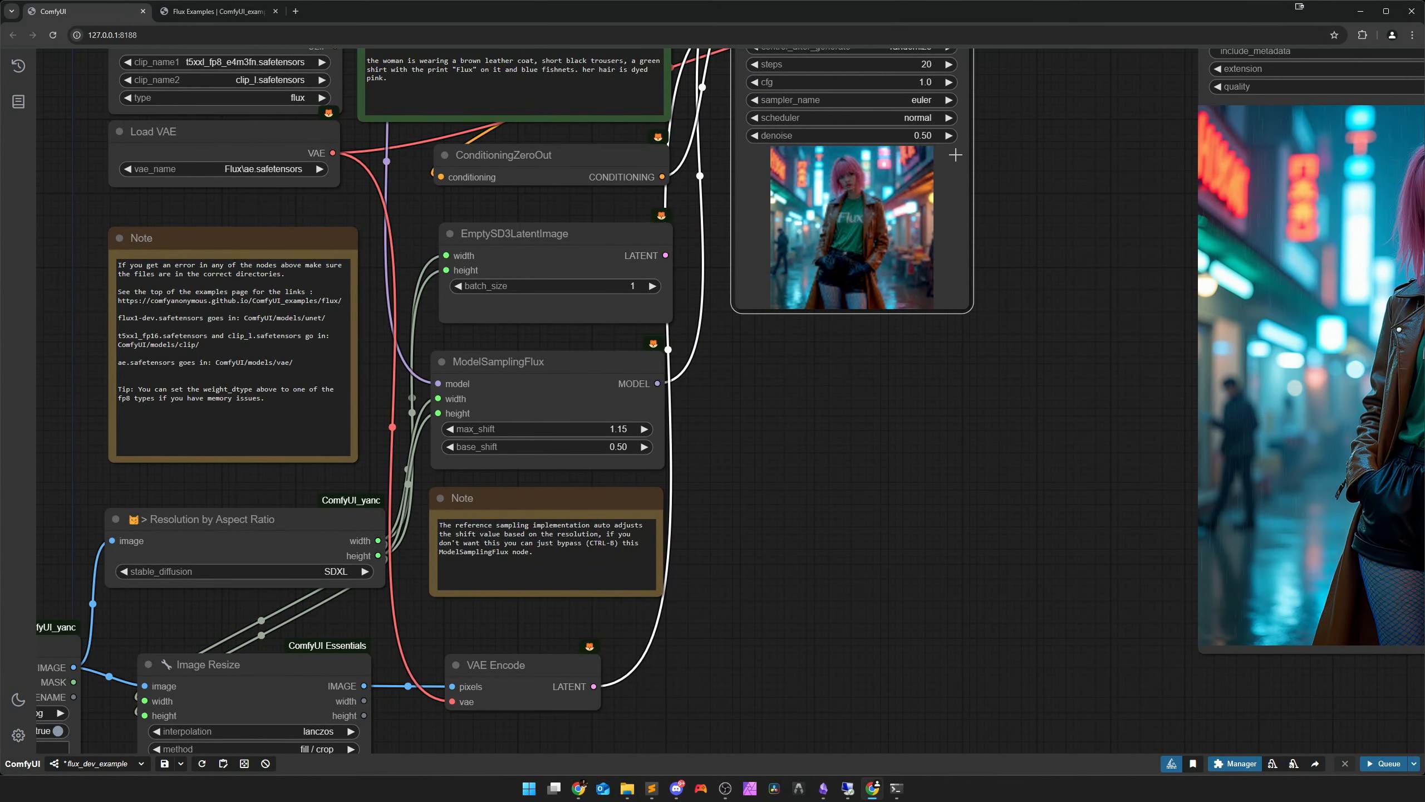
scroll(867, 467, down, 3)
drag(941, 482, 831, 472)
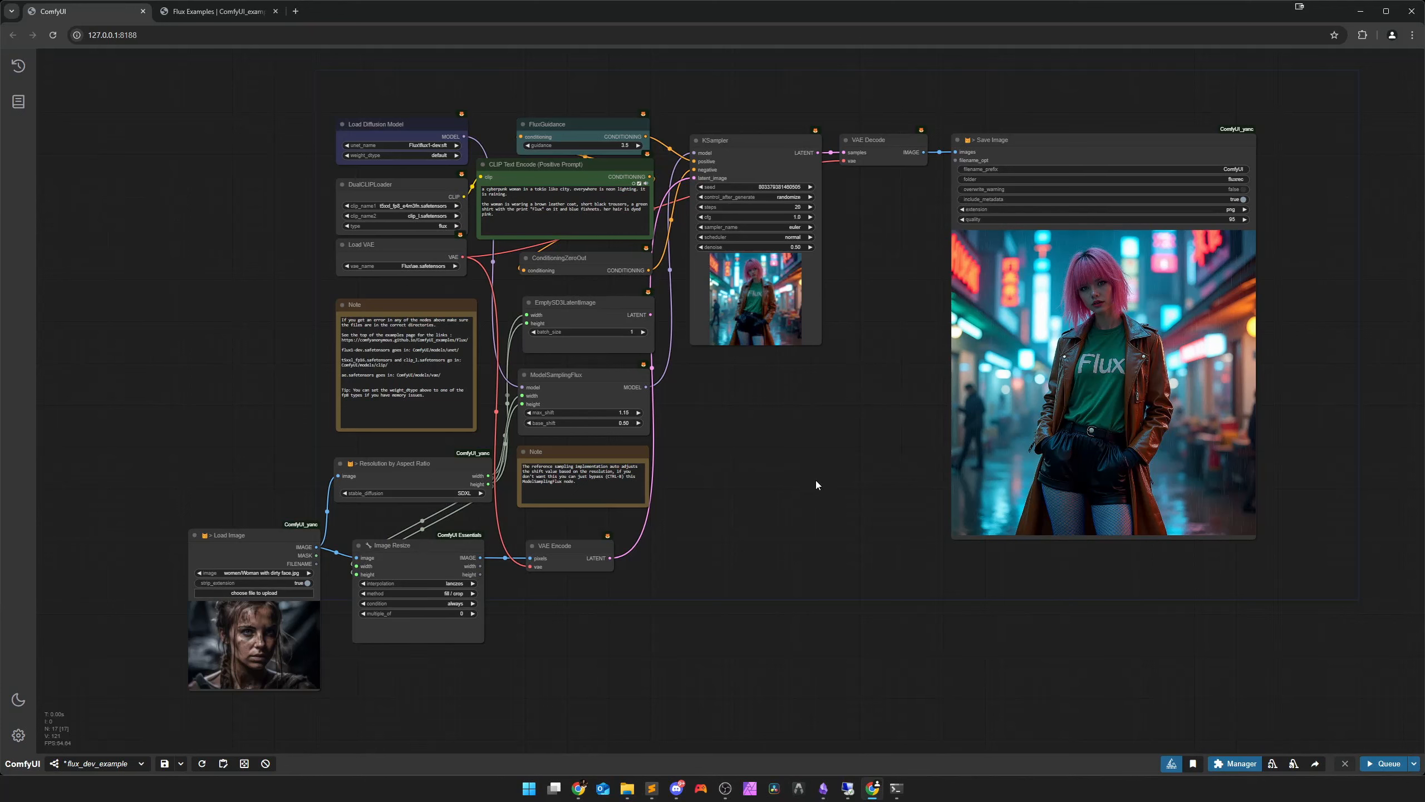
key(ctrl+Return)
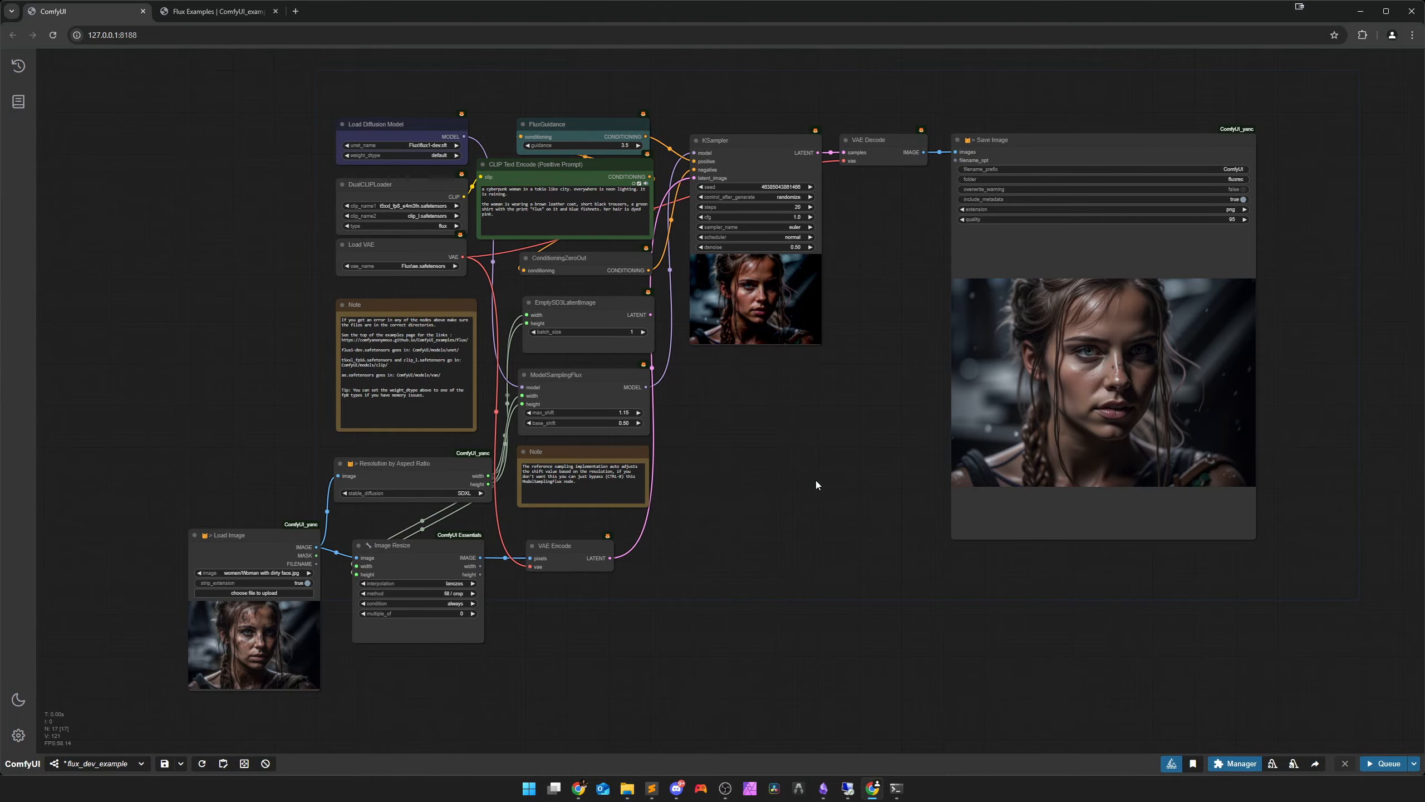
Check the generated portrait, raise the KSampler's denoise to 0.75 and queue another generation
scroll(1126, 393, up, 10)
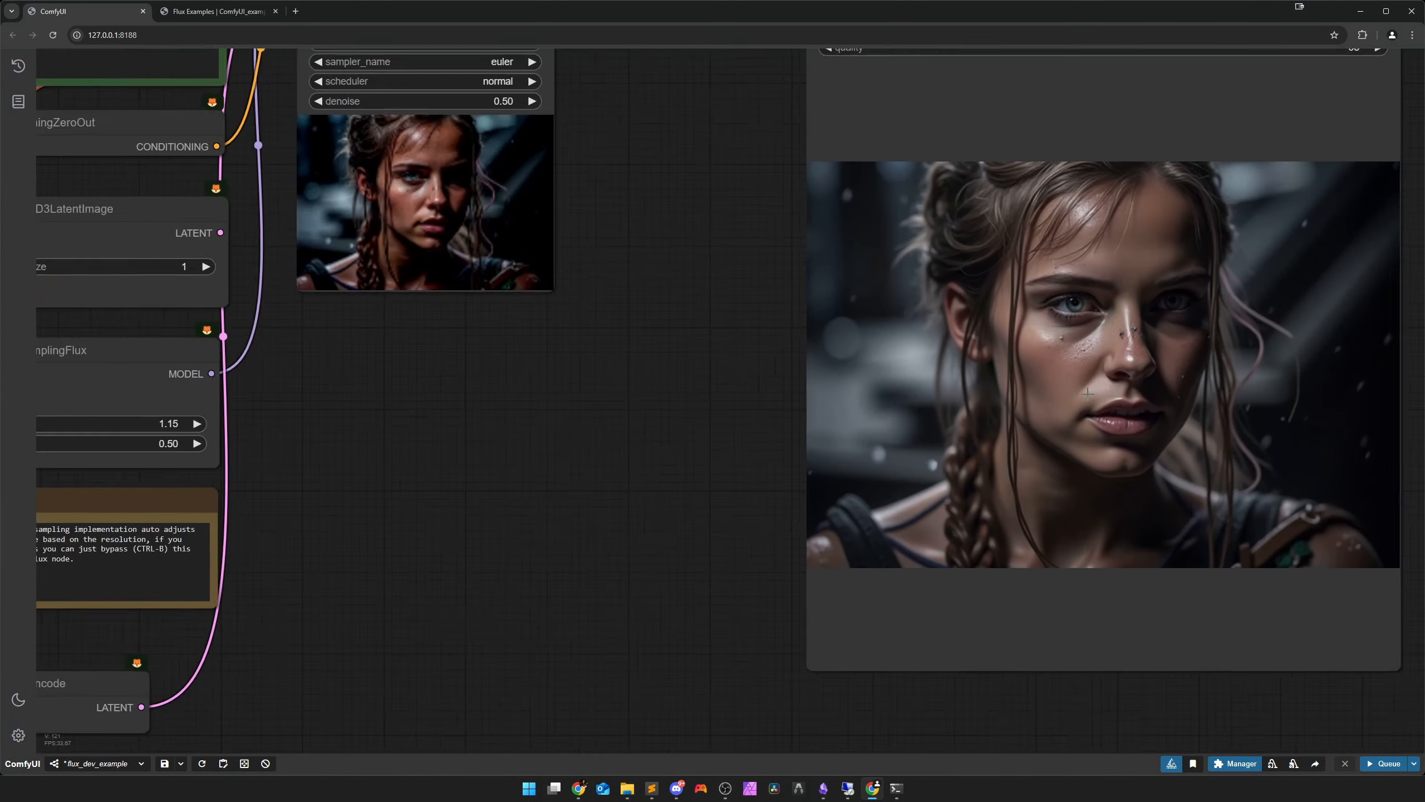
scroll(1125, 393, down, 7)
scroll(880, 446, down, 1)
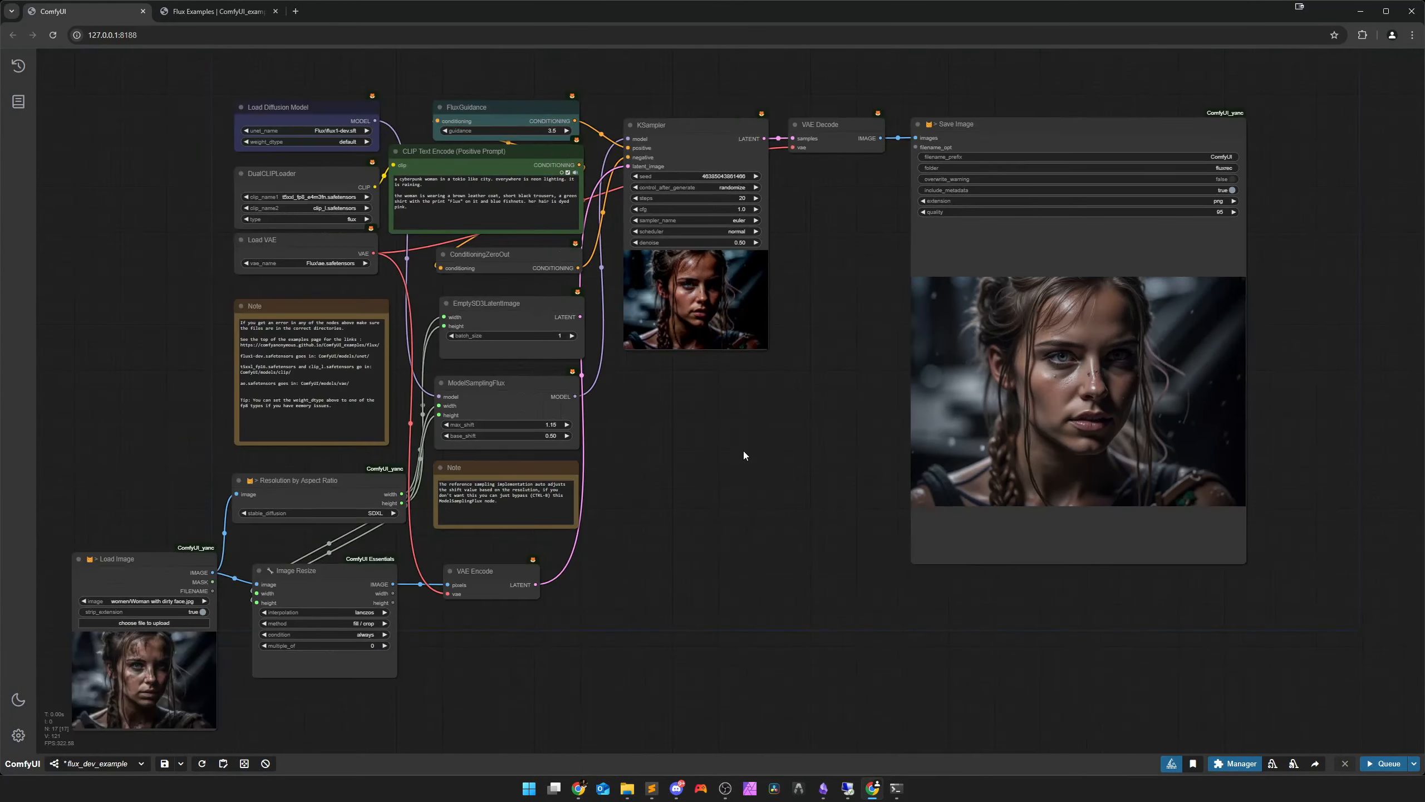
drag(744, 451, 805, 507)
scroll(814, 466, up, 6)
click(742, 206)
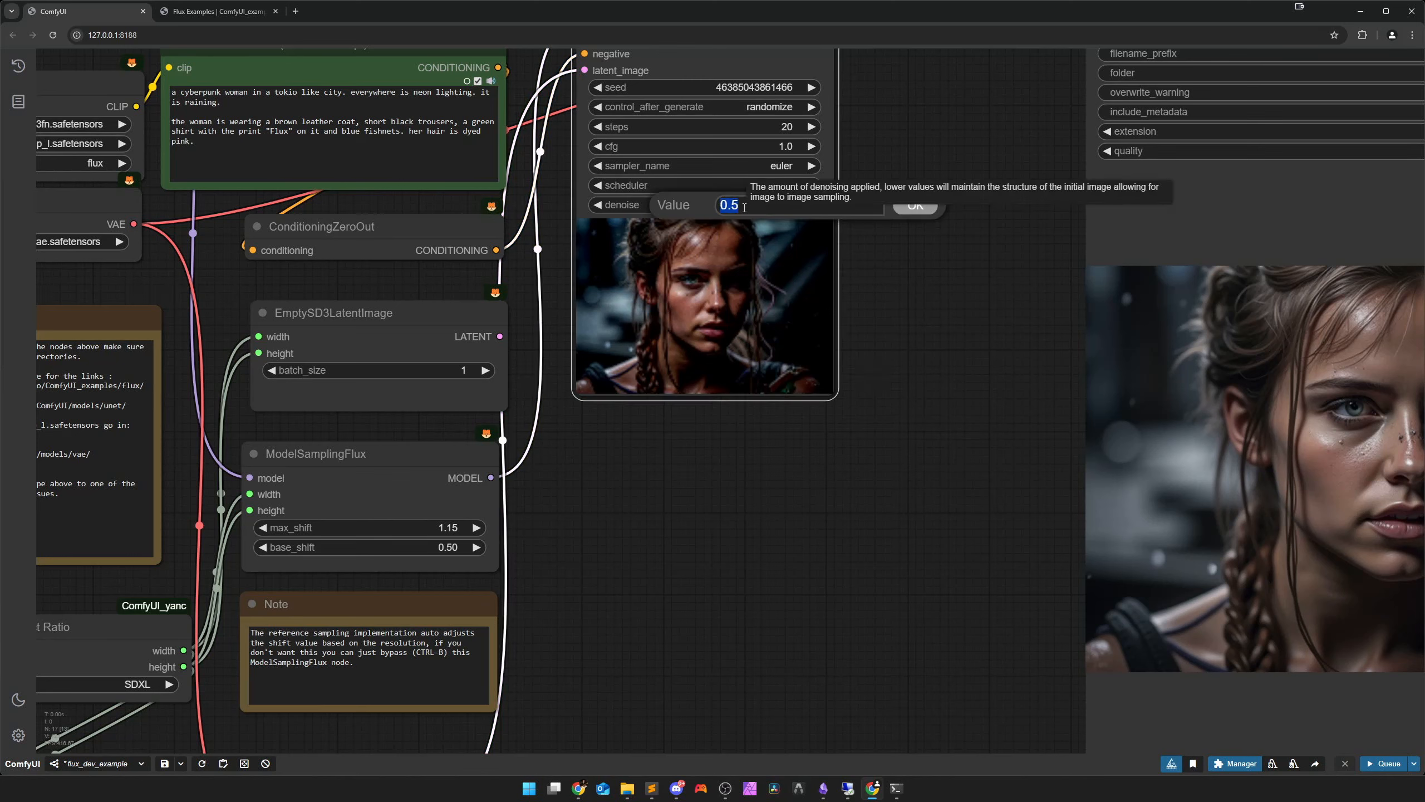
text(0.75)
key(Return)
key(ctrl+Return)
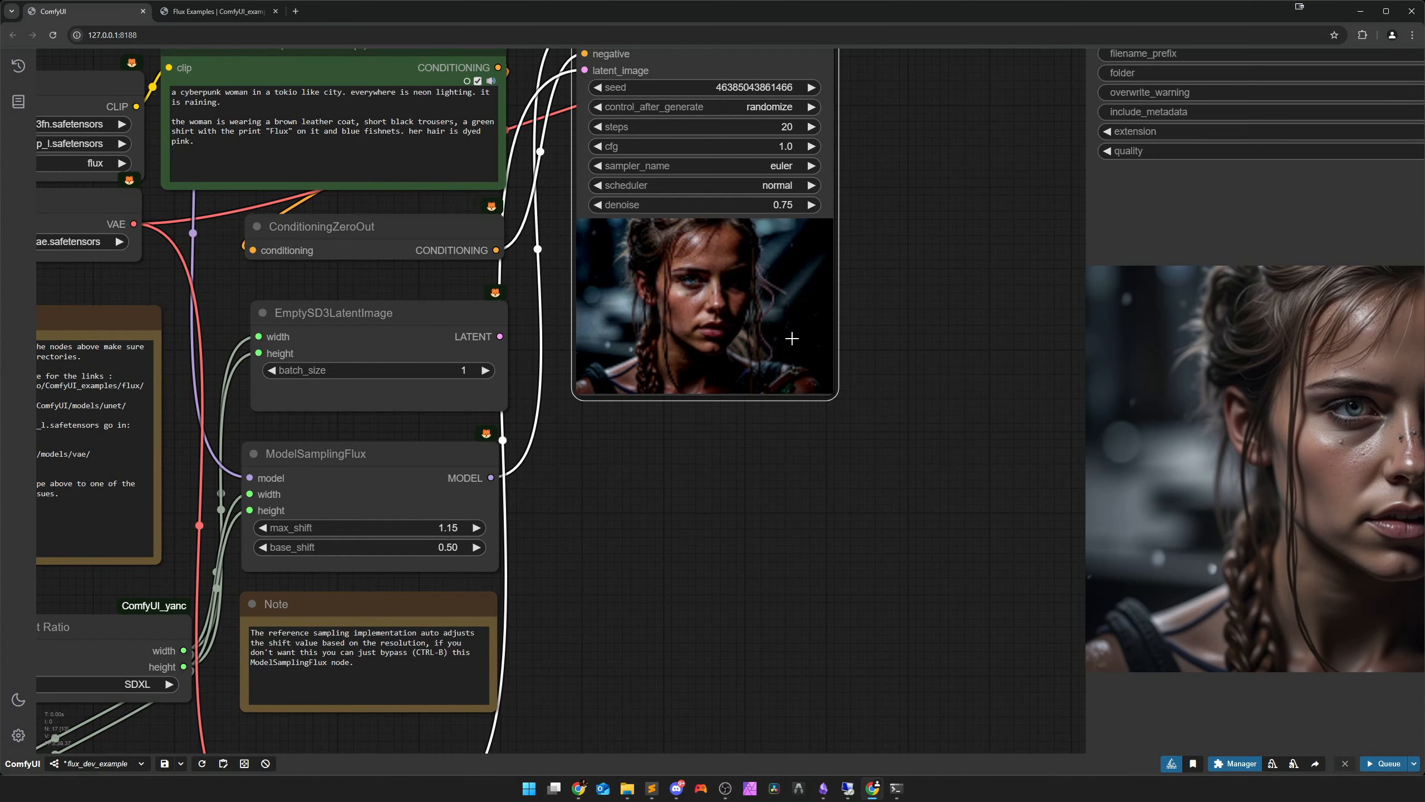
Examine the newly generated portrait and compare it with the clothing and hair described in the positive prompt
scroll(761, 508, down, 5)
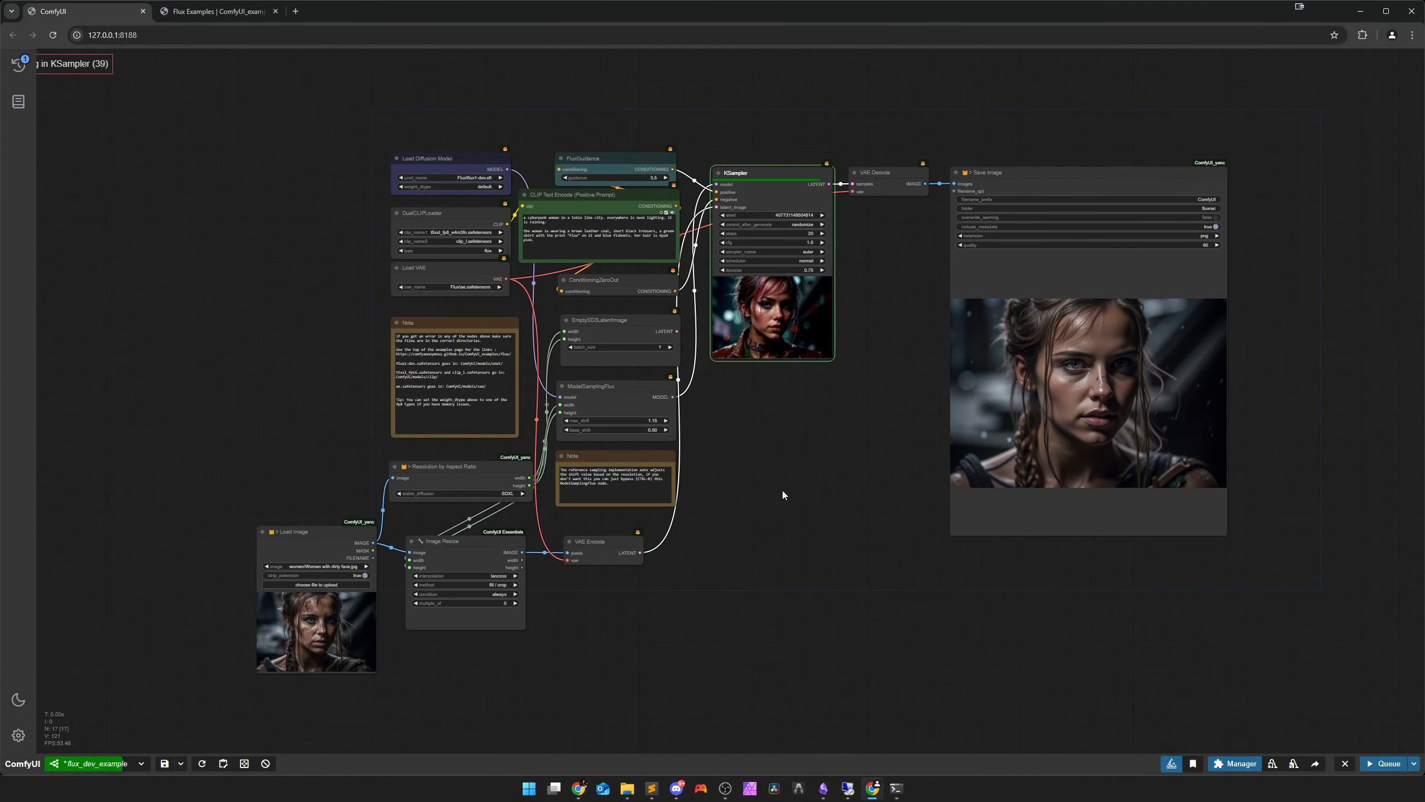
drag(848, 479, 774, 481)
scroll(1088, 412, up, 6)
scroll(979, 375, up, 2)
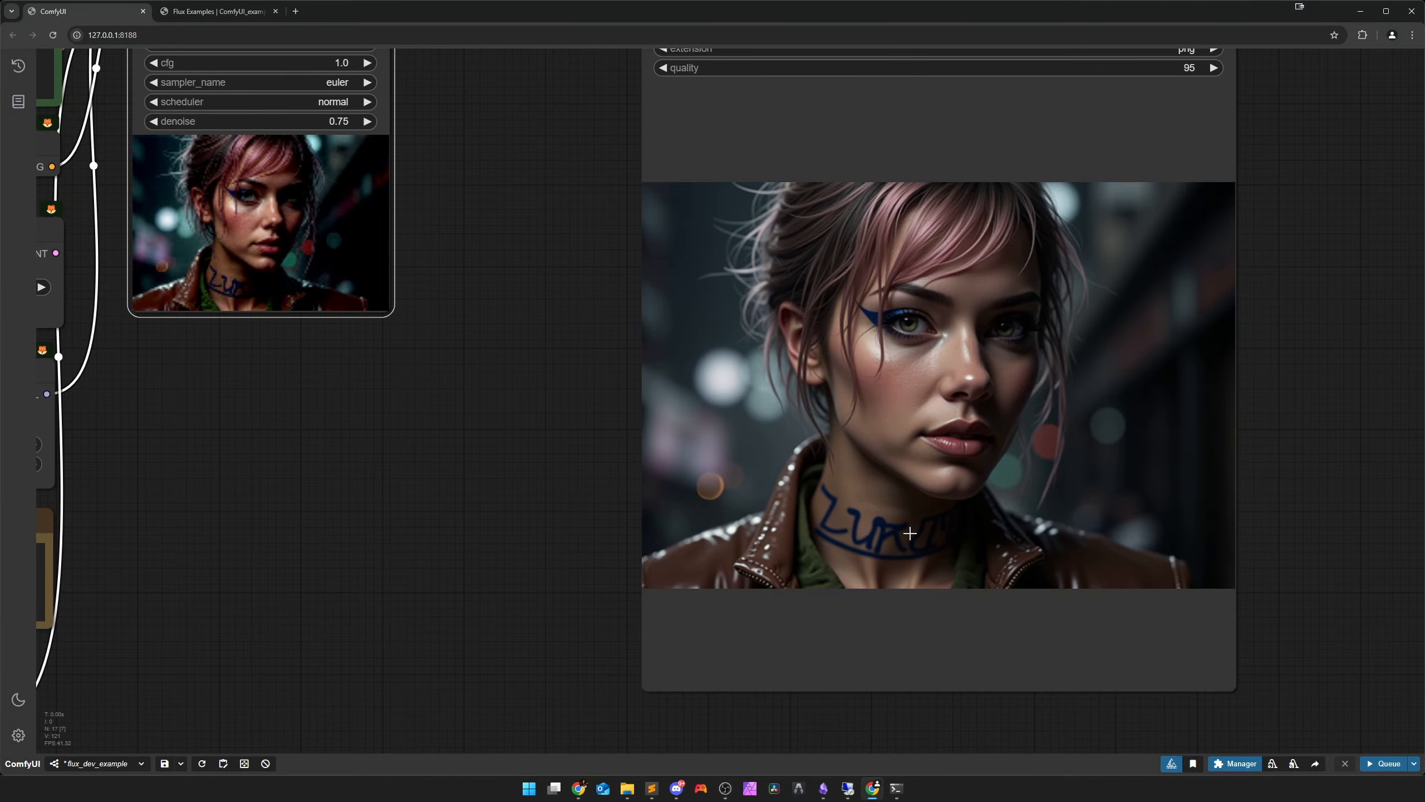
scroll(642, 543, down, 4)
drag(578, 525, 924, 534)
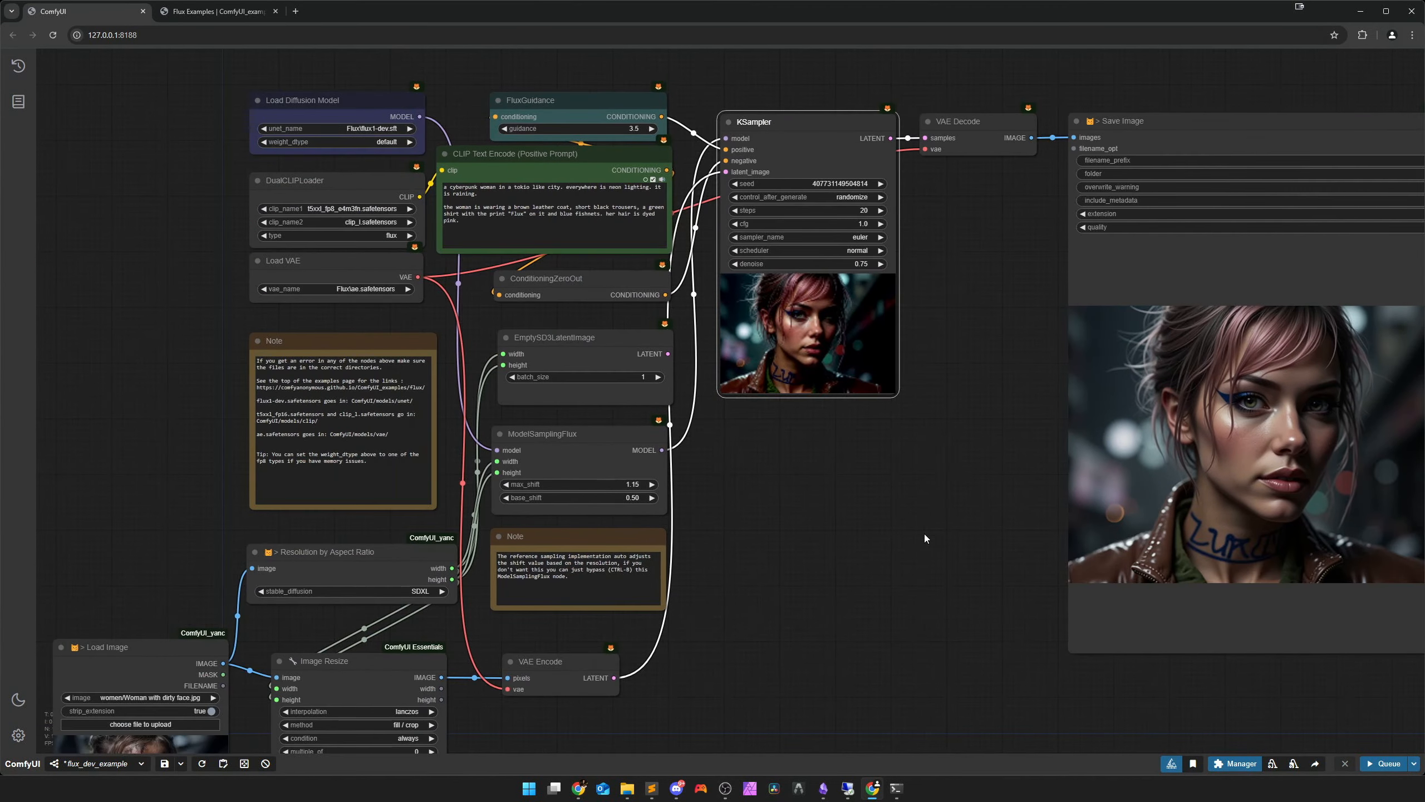
scroll(876, 515, up, 3)
drag(788, 477, 953, 590)
scroll(953, 586, up, 1)
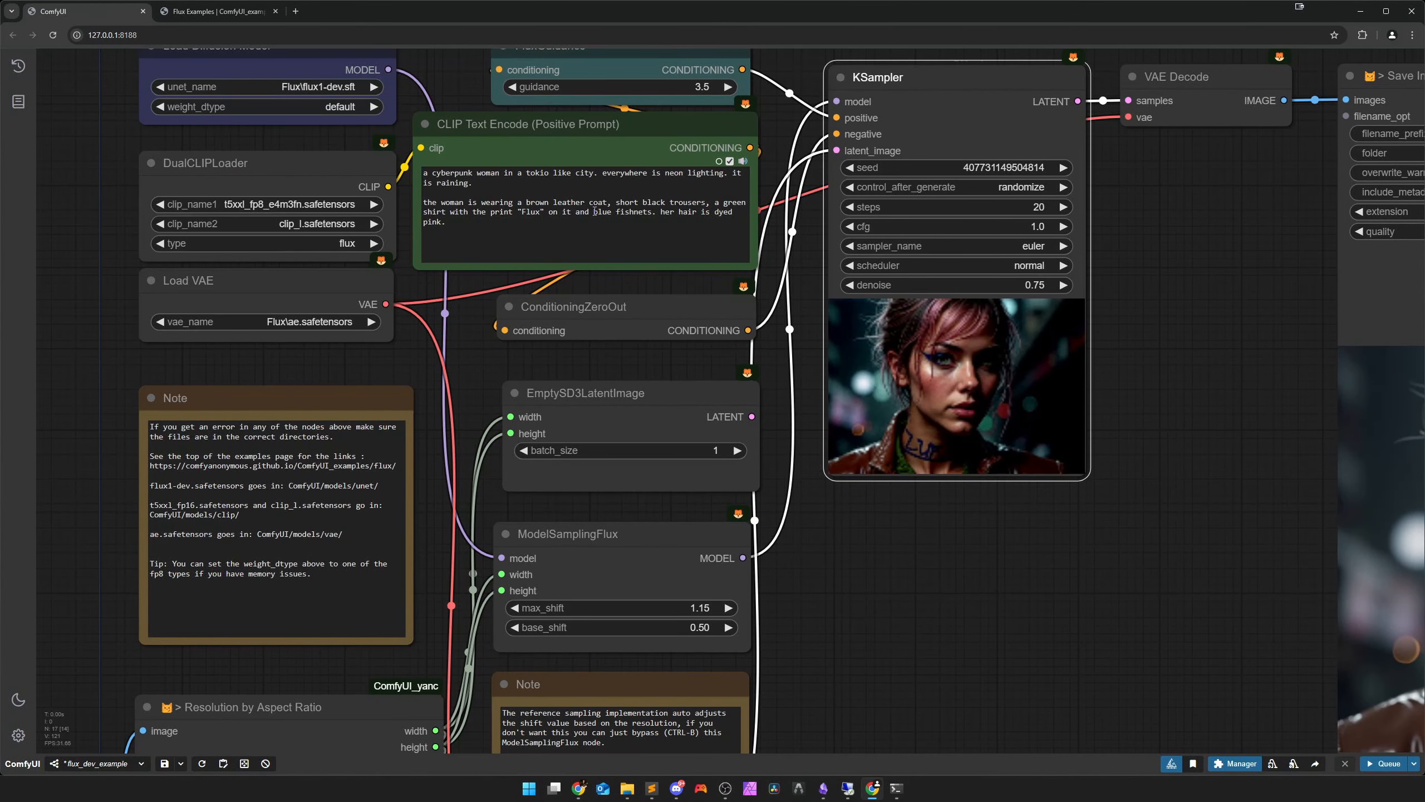
Inspect the portrait's neck lettering, jacket and face closely, and review the source image in the Load Image node
scroll(1036, 602, down, 2)
drag(1038, 603, 463, 377)
scroll(852, 486, up, 6)
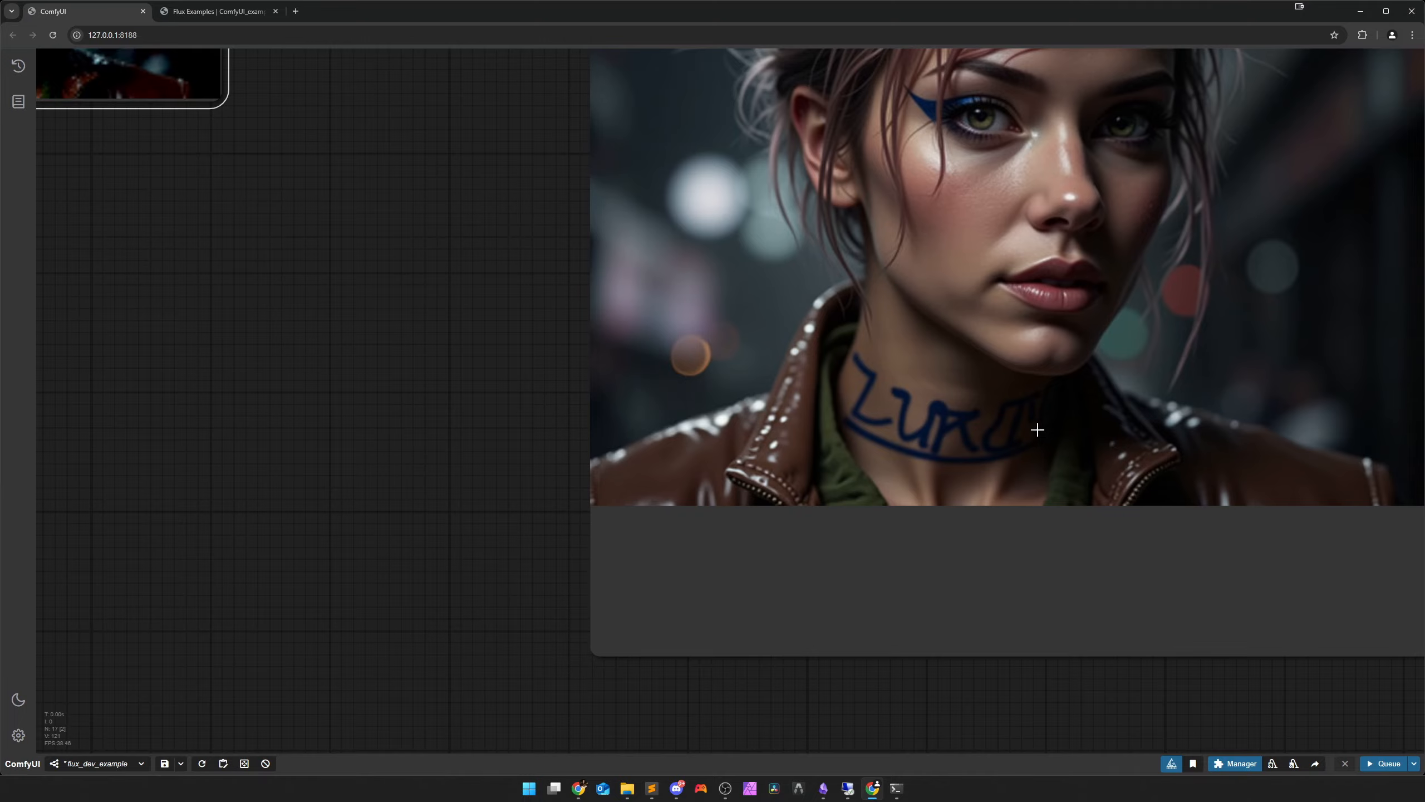
scroll(1002, 353, down, 3)
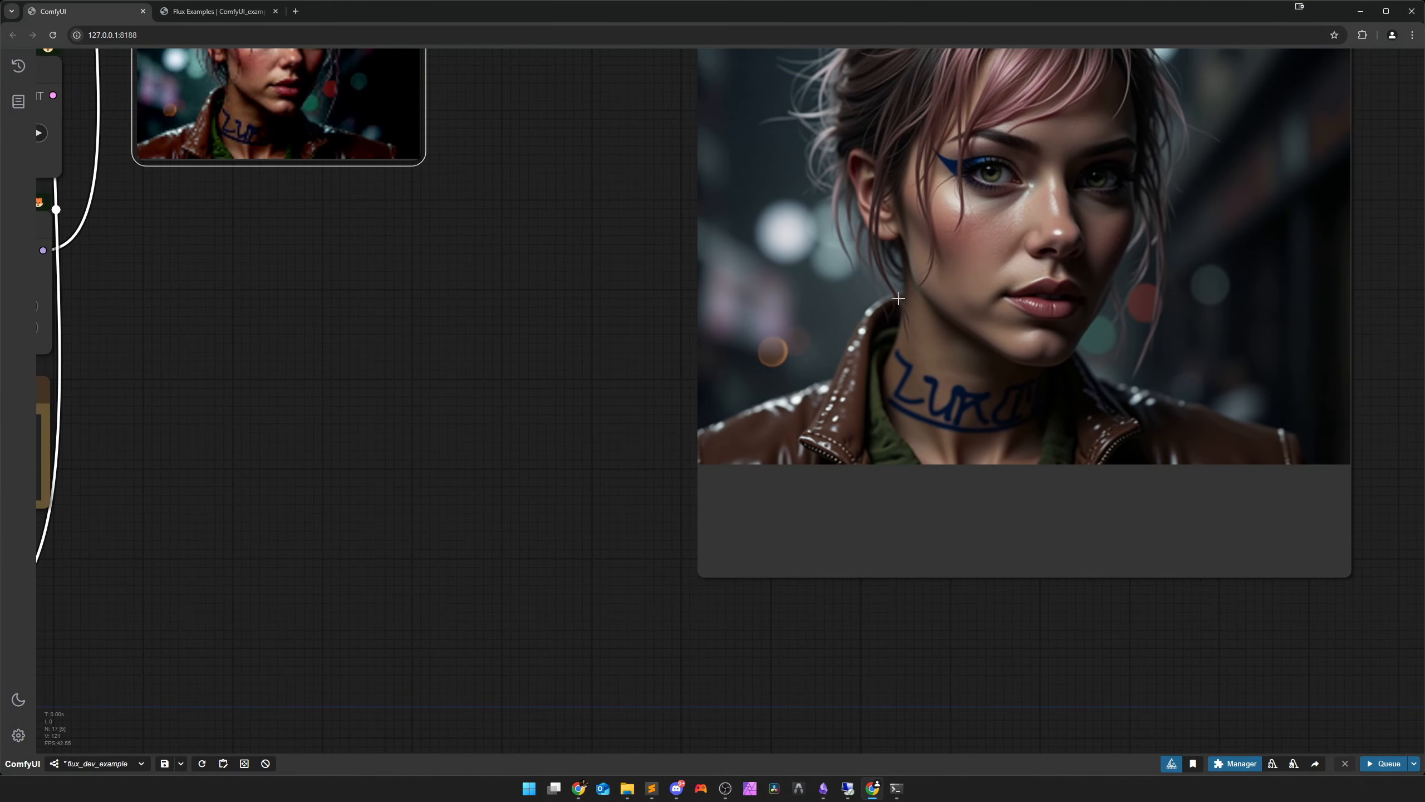
scroll(944, 360, down, 5)
drag(633, 417, 763, 506)
scroll(763, 507, down, 1)
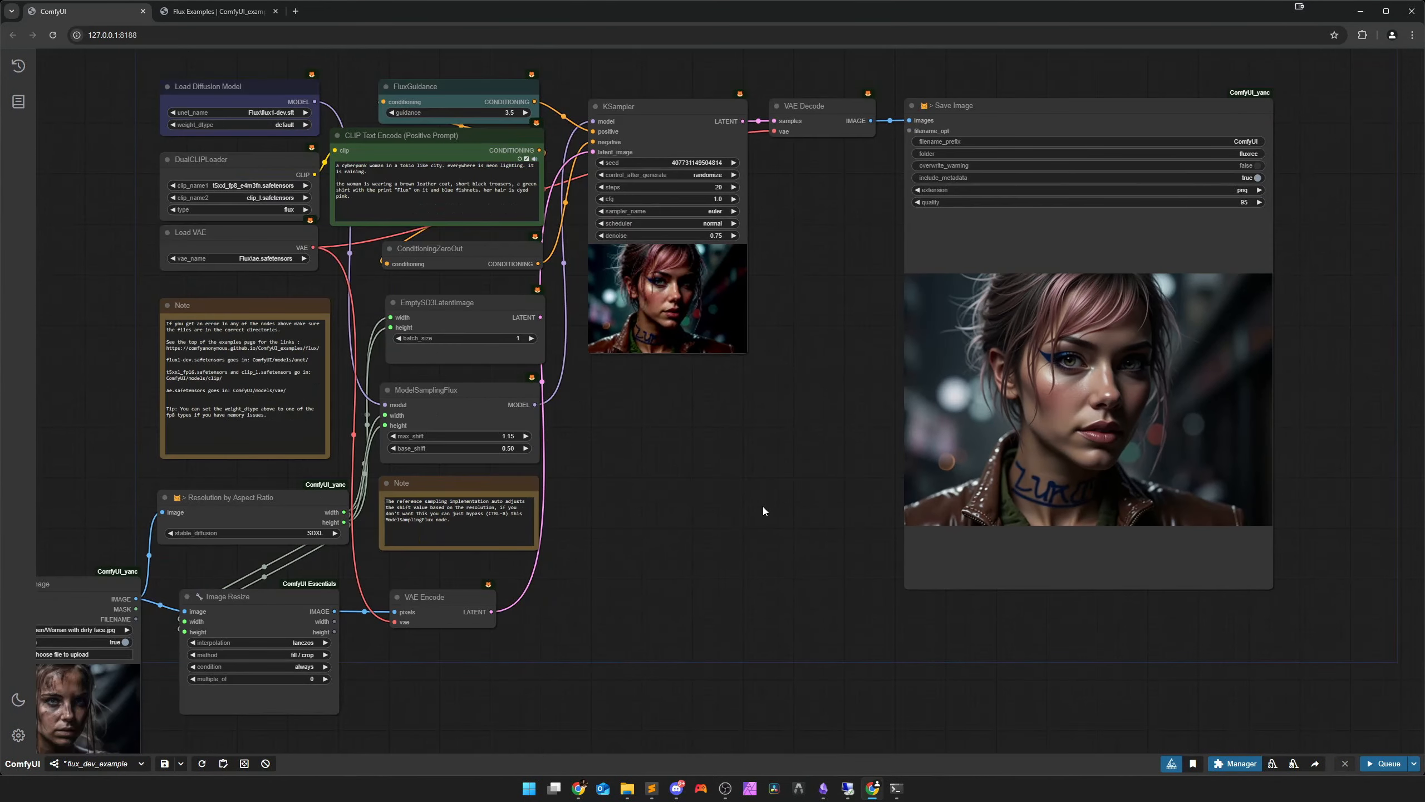
scroll(1140, 428, up, 8)
scroll(1133, 428, down, 11)
drag(863, 482, 825, 456)
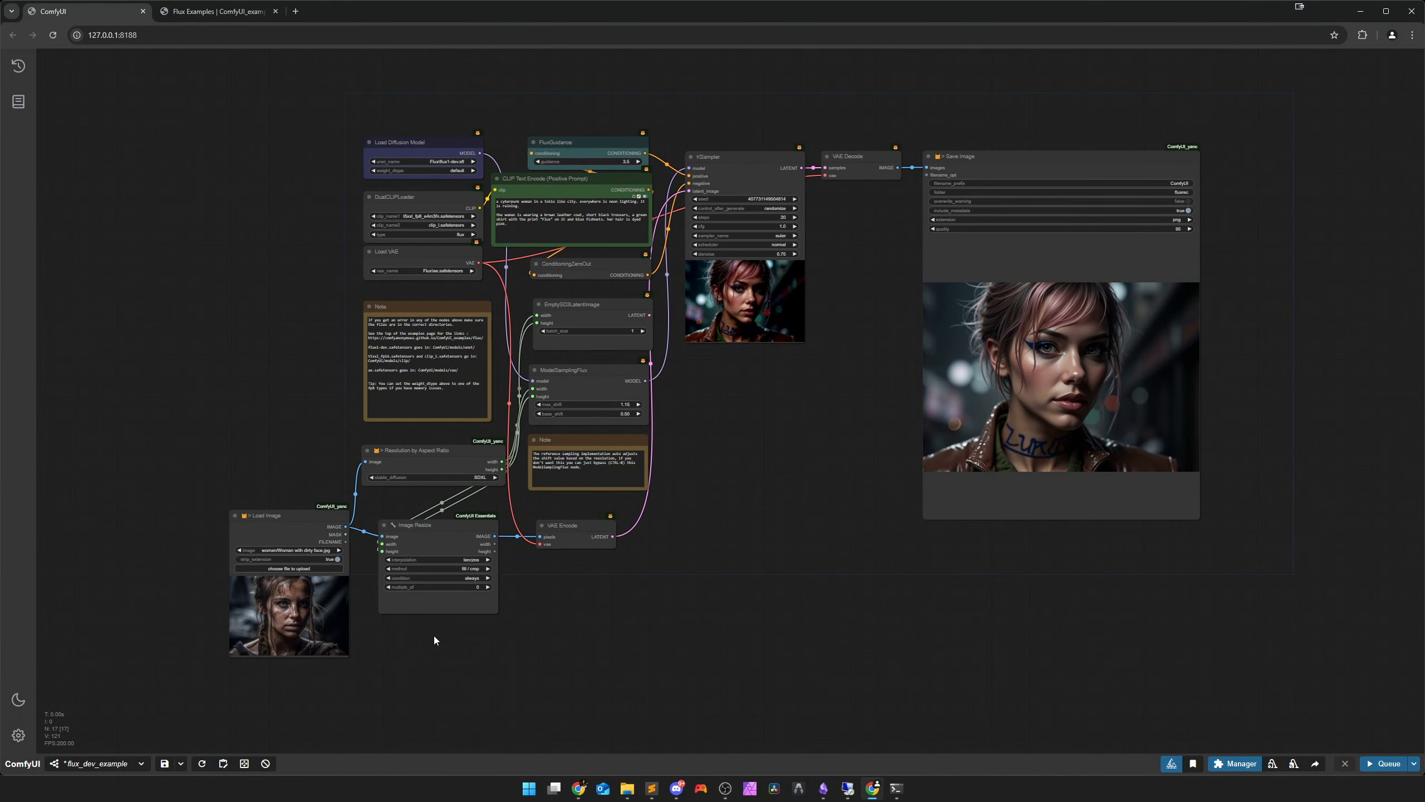
drag(434, 636, 561, 568)
scroll(537, 569, up, 6)
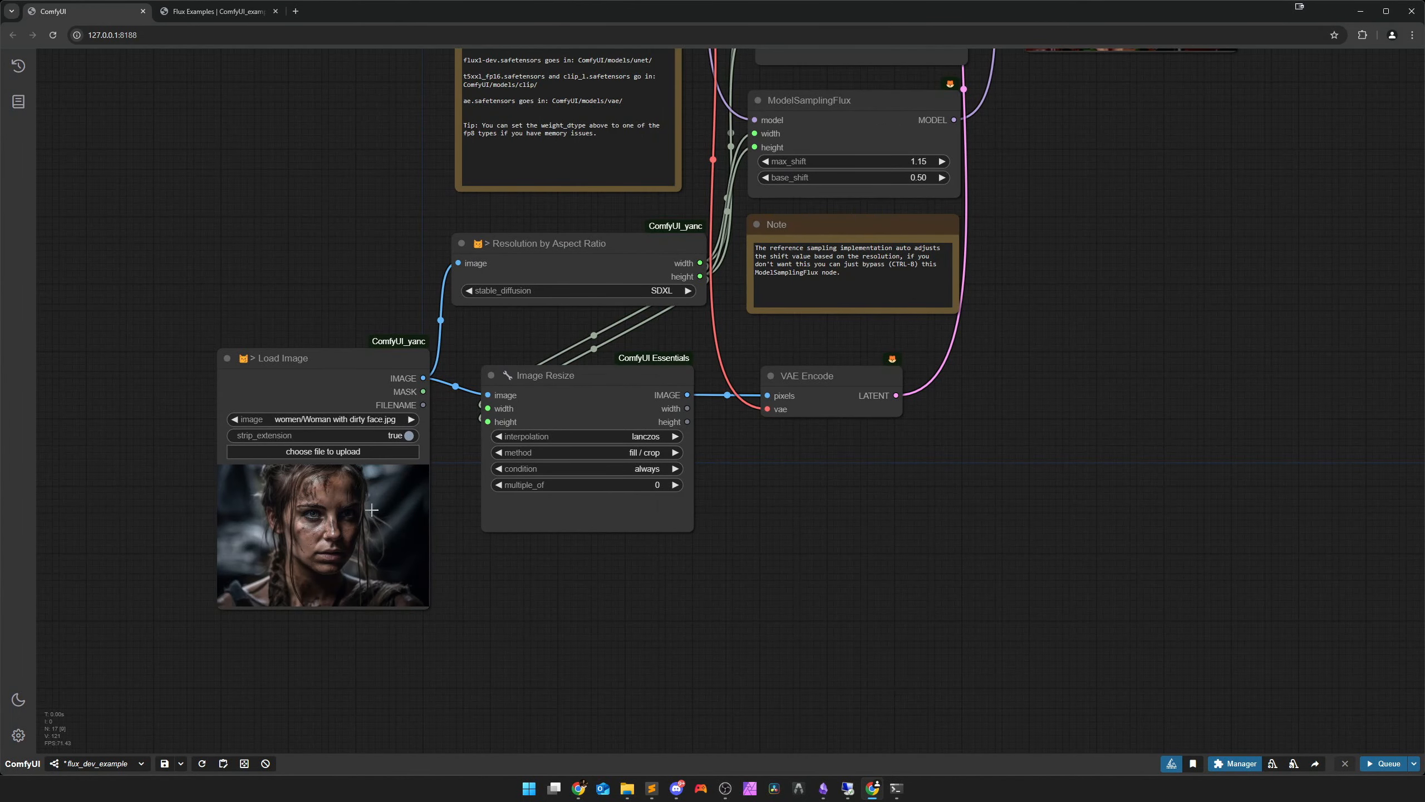
Examine the generated portrait in the Save Image node up close, and view it beside the whole workflow
scroll(893, 494, down, 5)
scroll(541, 500, up, 5)
drag(1116, 389, 363, 565)
scroll(454, 499, up, 2)
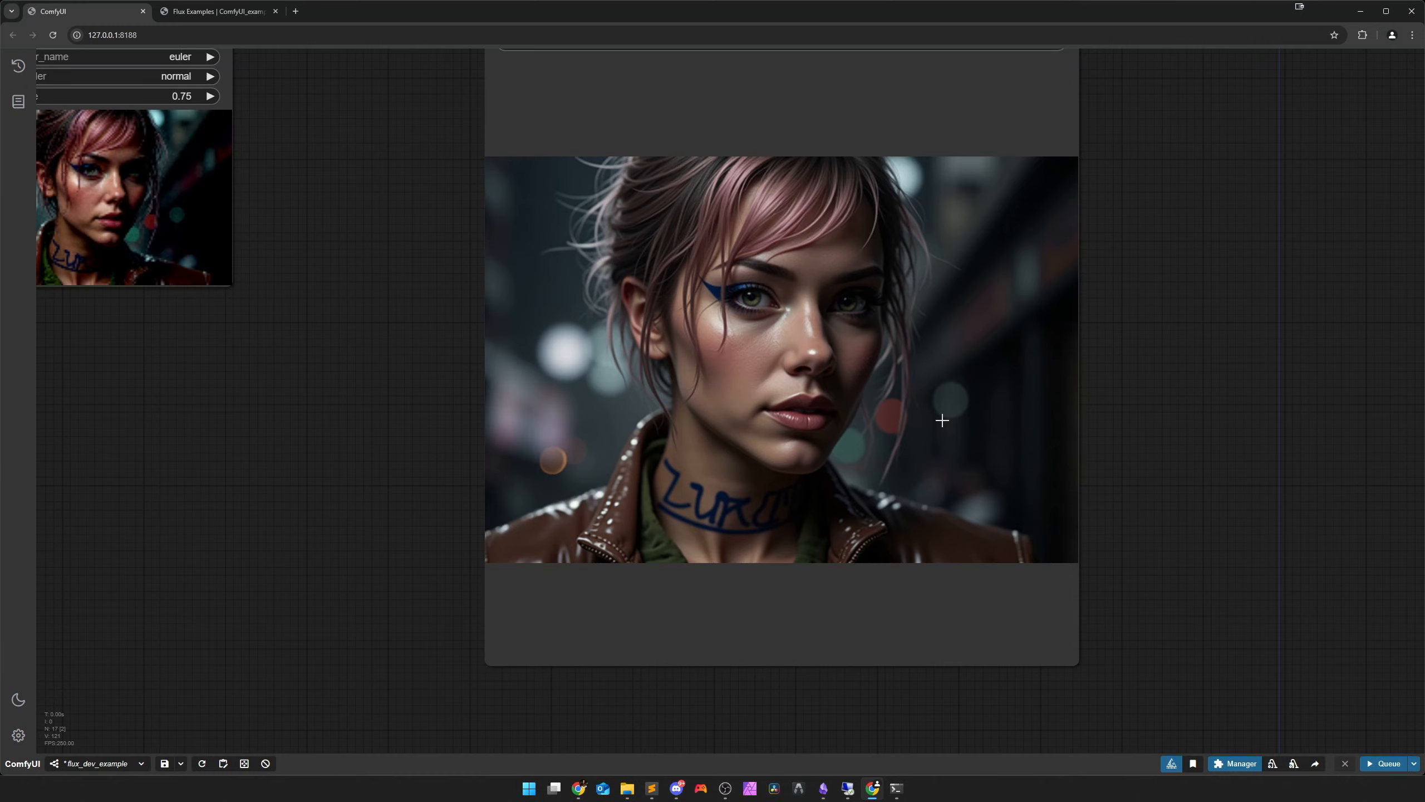
scroll(942, 420, down, 10)
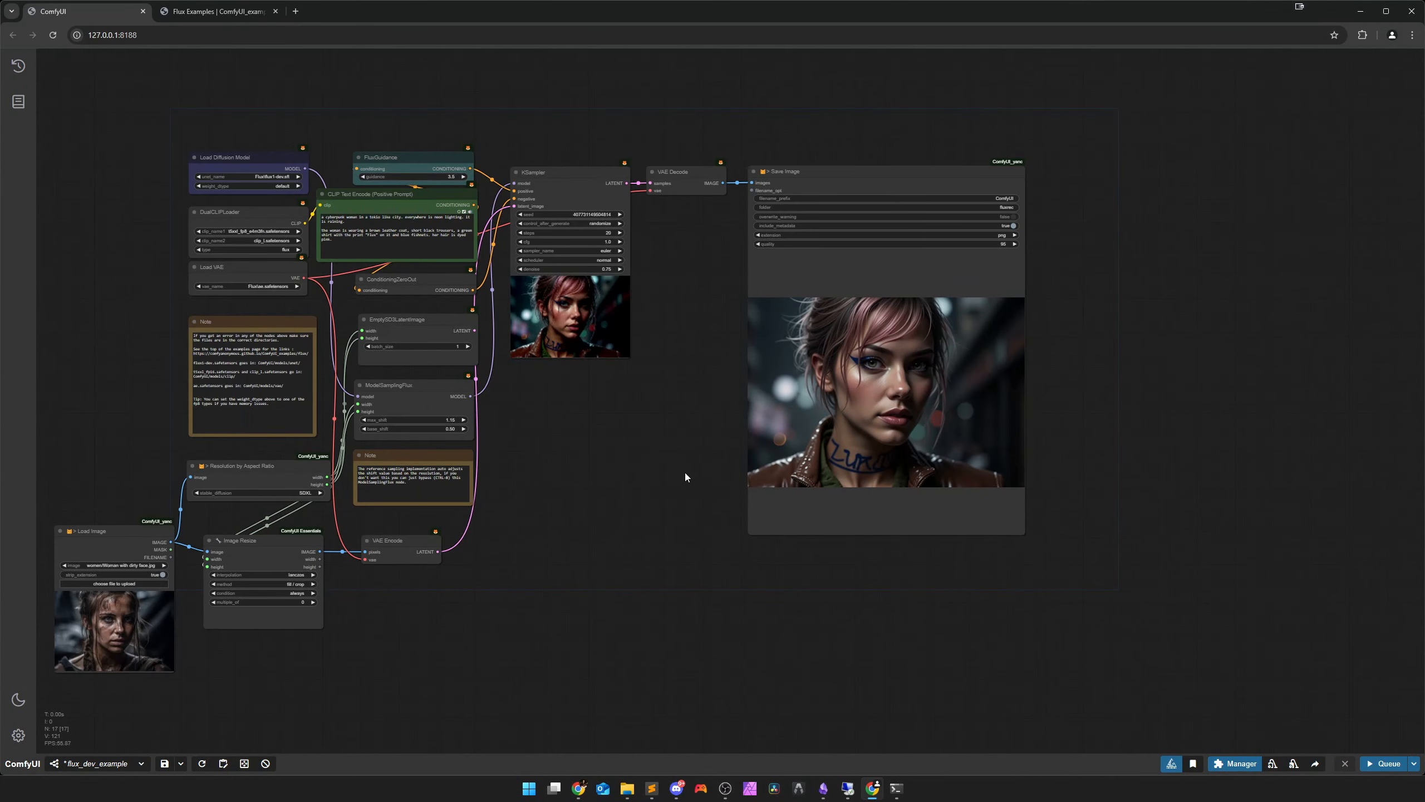
drag(685, 472, 803, 478)
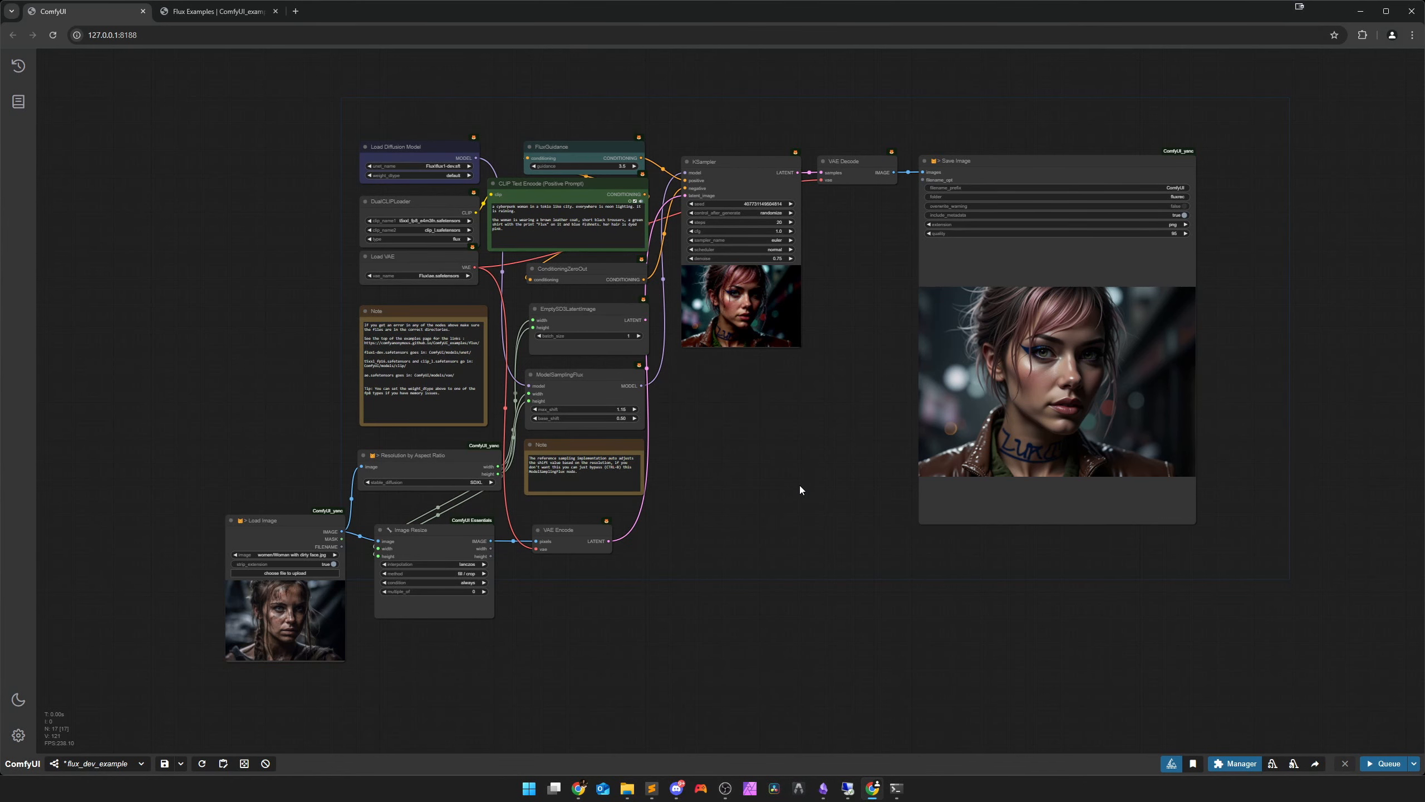
Review the positive prompt, the KSampler settings and the FluxGuidance node's guidance value
scroll(800, 485, up, 2)
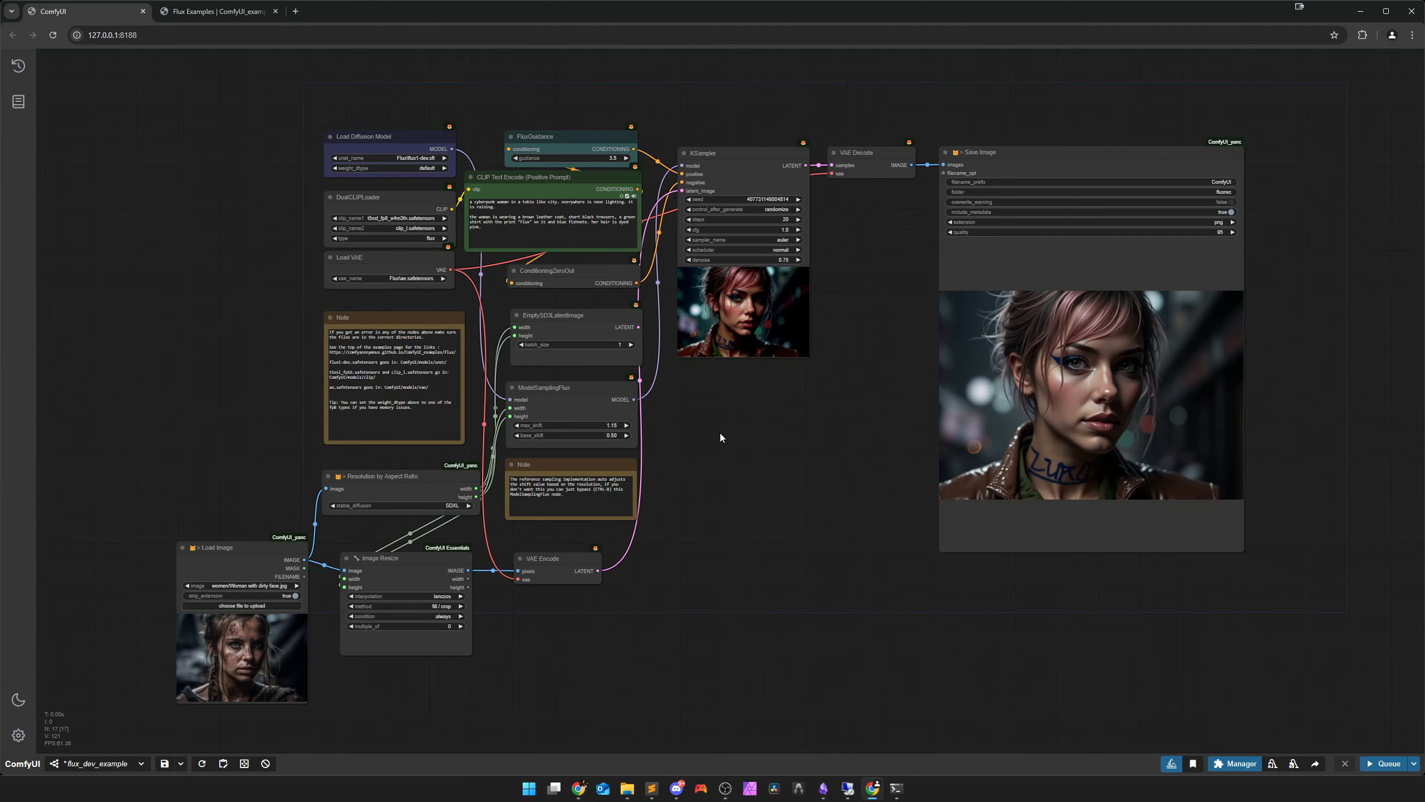
drag(720, 432, 898, 575)
scroll(897, 575, up, 4)
scroll(821, 372, up, 4)
drag(820, 372, 844, 496)
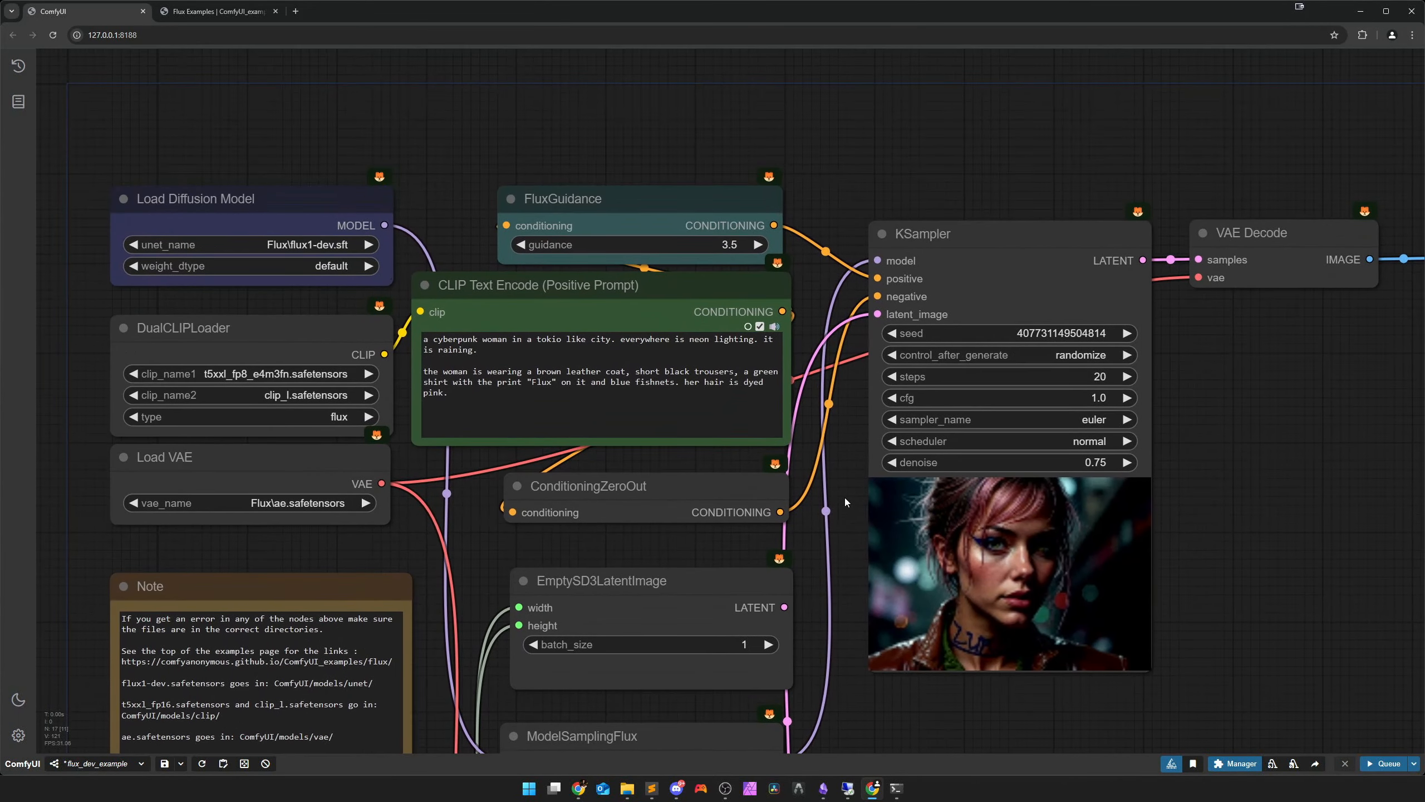
scroll(841, 489, up, 1)
click(599, 169)
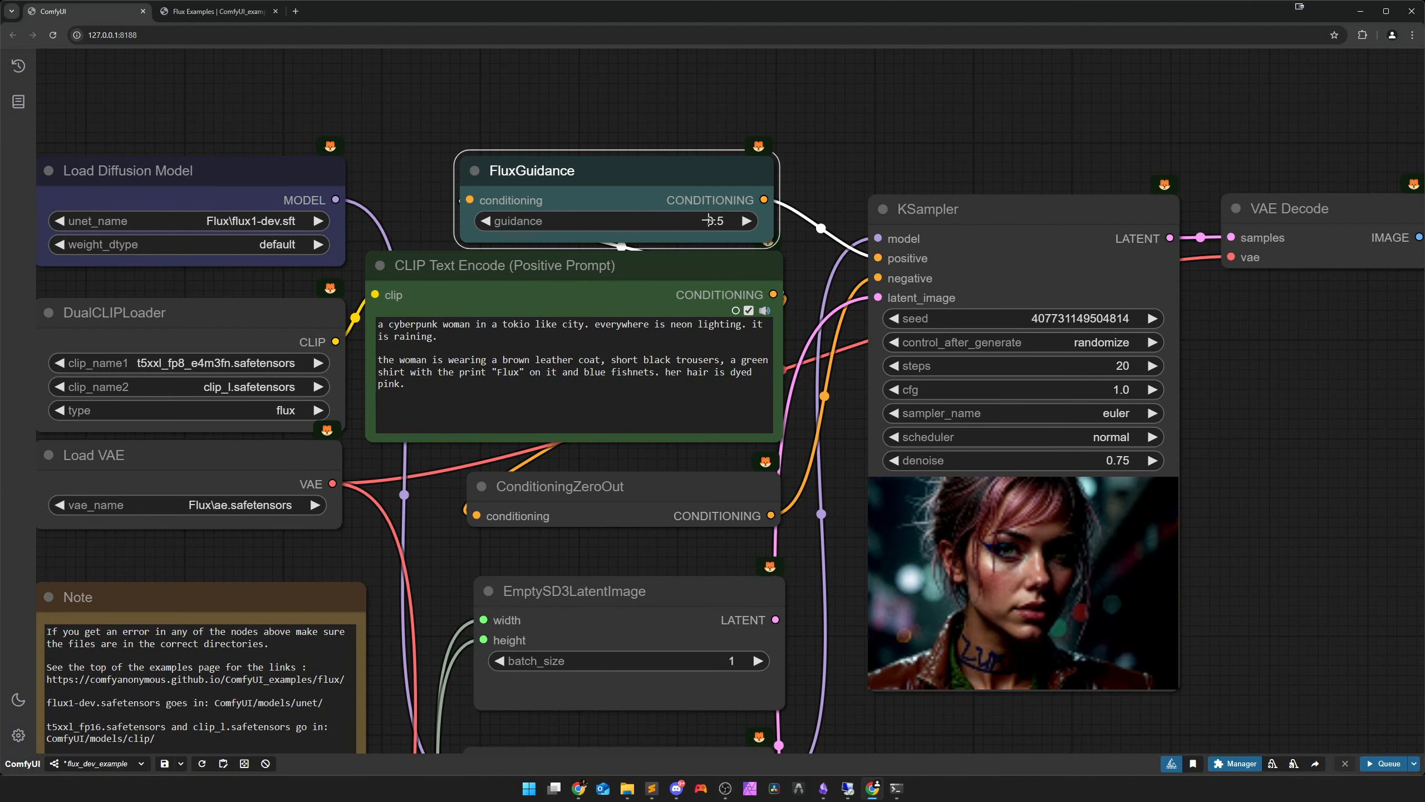
scroll(797, 394, down, 9)
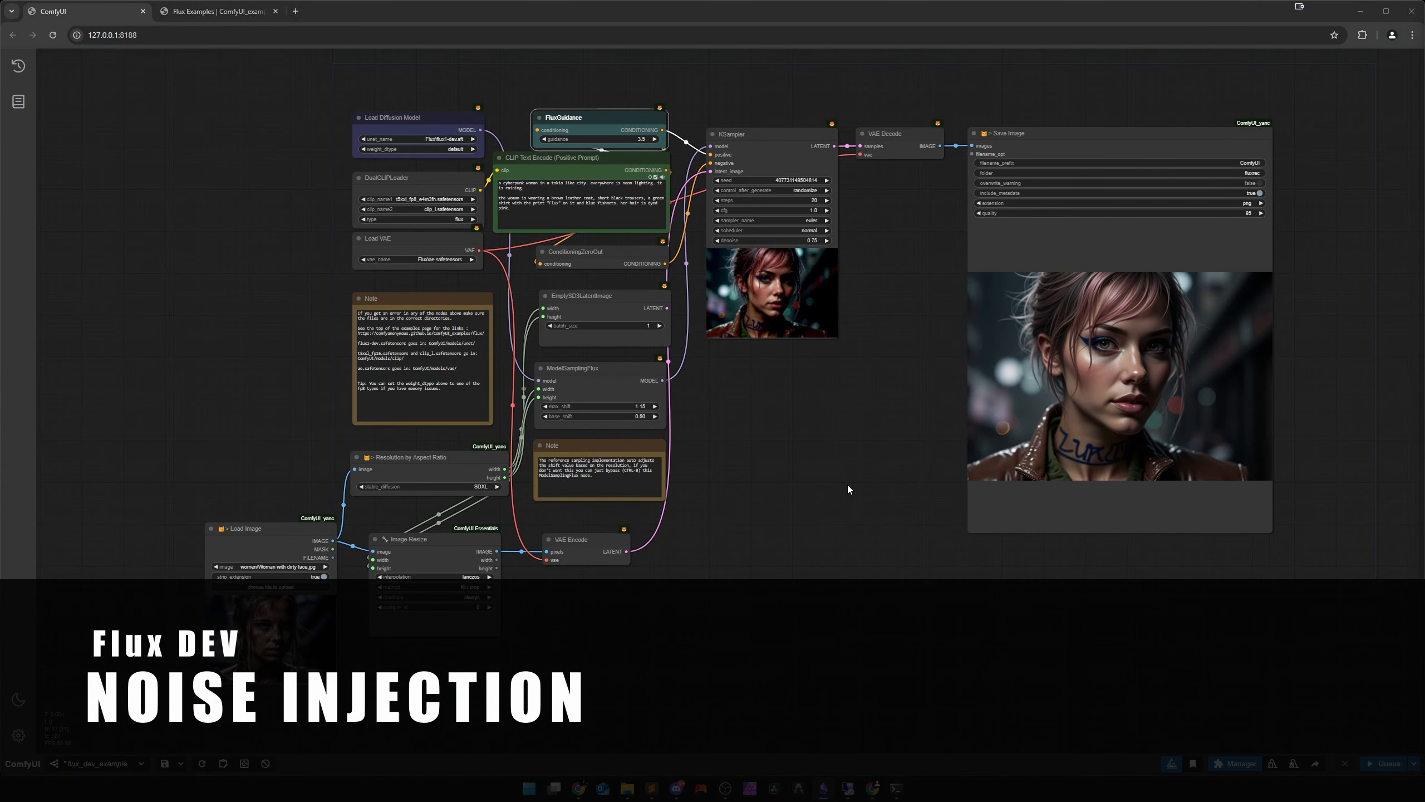
Move the Save Image and VAE Decode nodes away from the KSampler to make room for a second sampler
drag(831, 459, 711, 528)
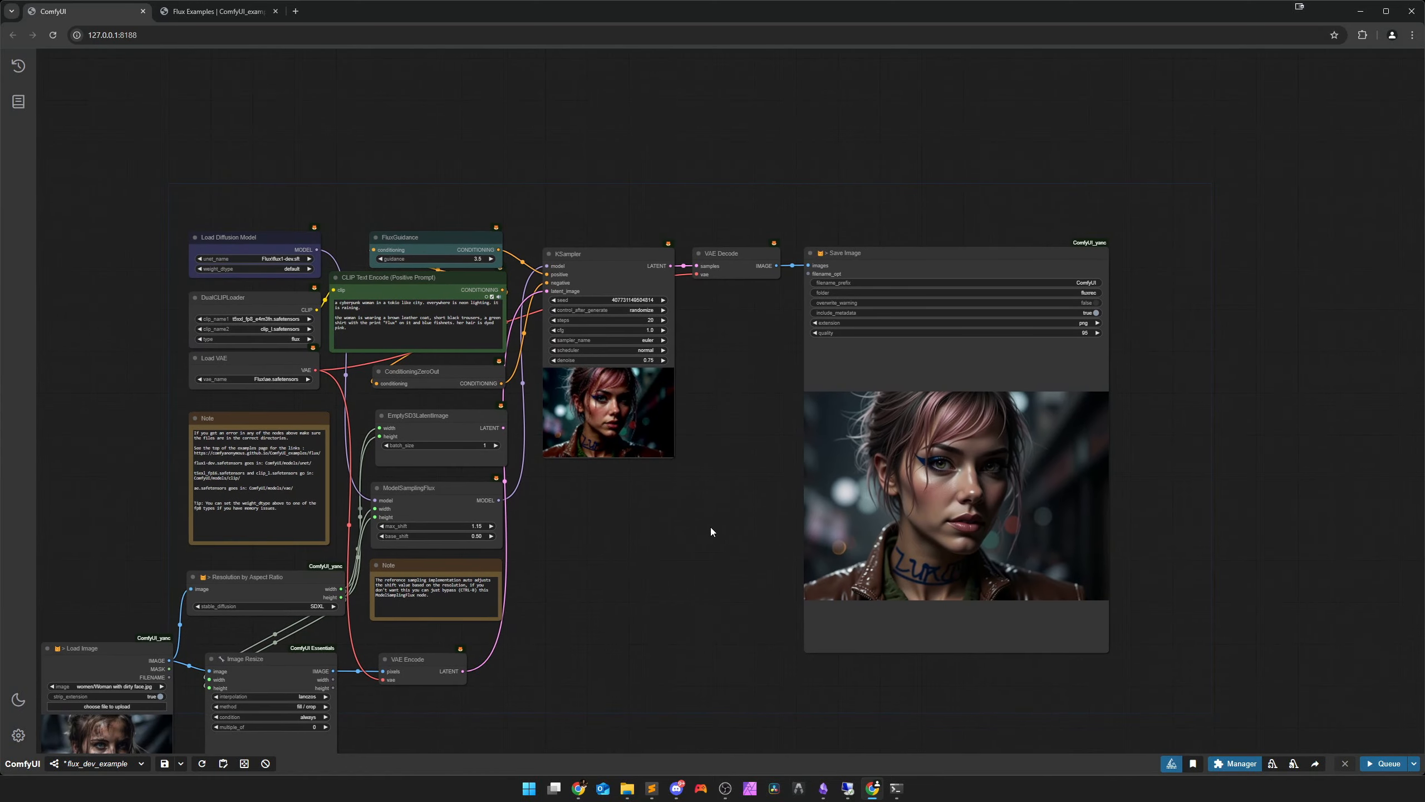
drag(867, 372, 1120, 379)
drag(738, 313, 1108, 289)
scroll(838, 357, up, 2)
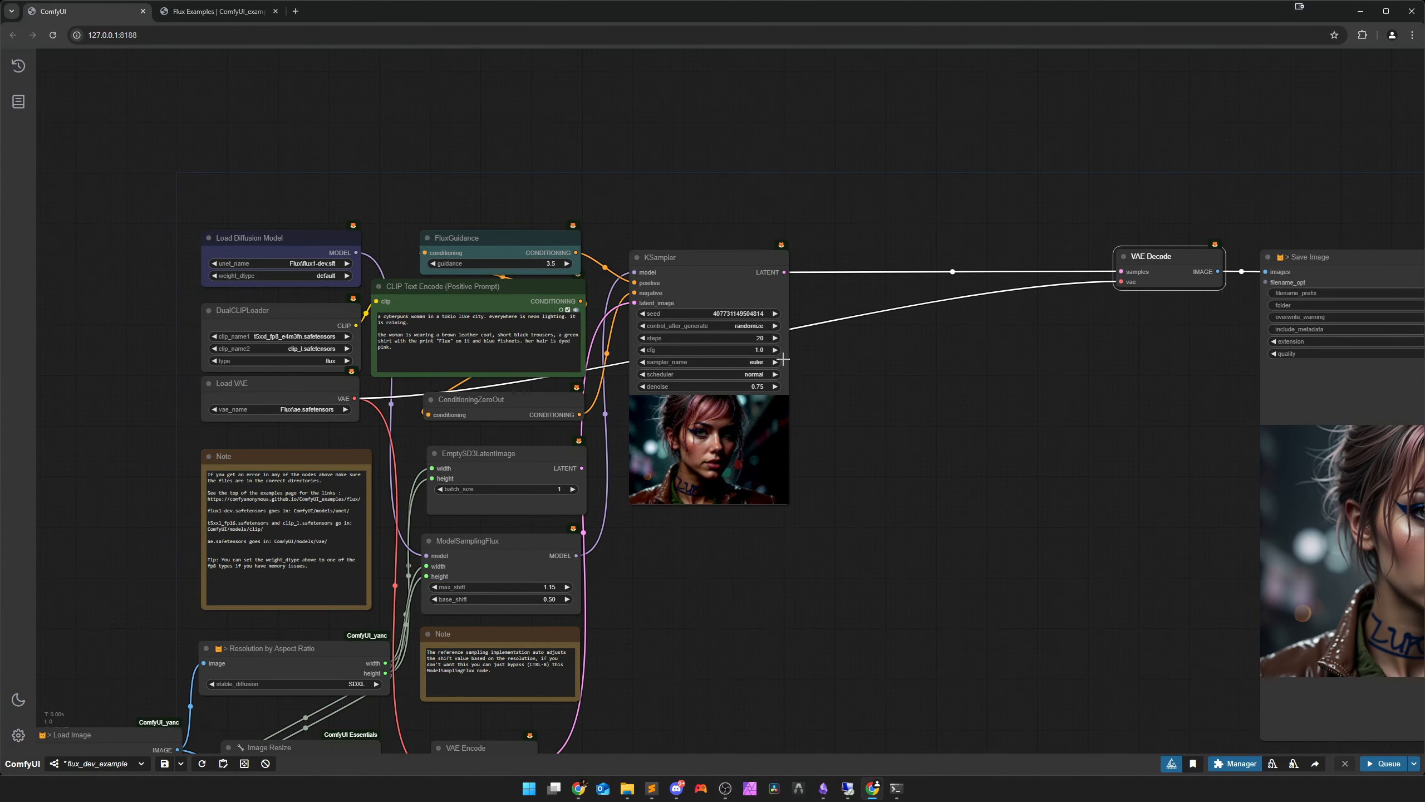
Delete the KSampler node and add a KSampler (Advanced) node in its place
click(716, 293)
key(Delete)
double_click(740, 391)
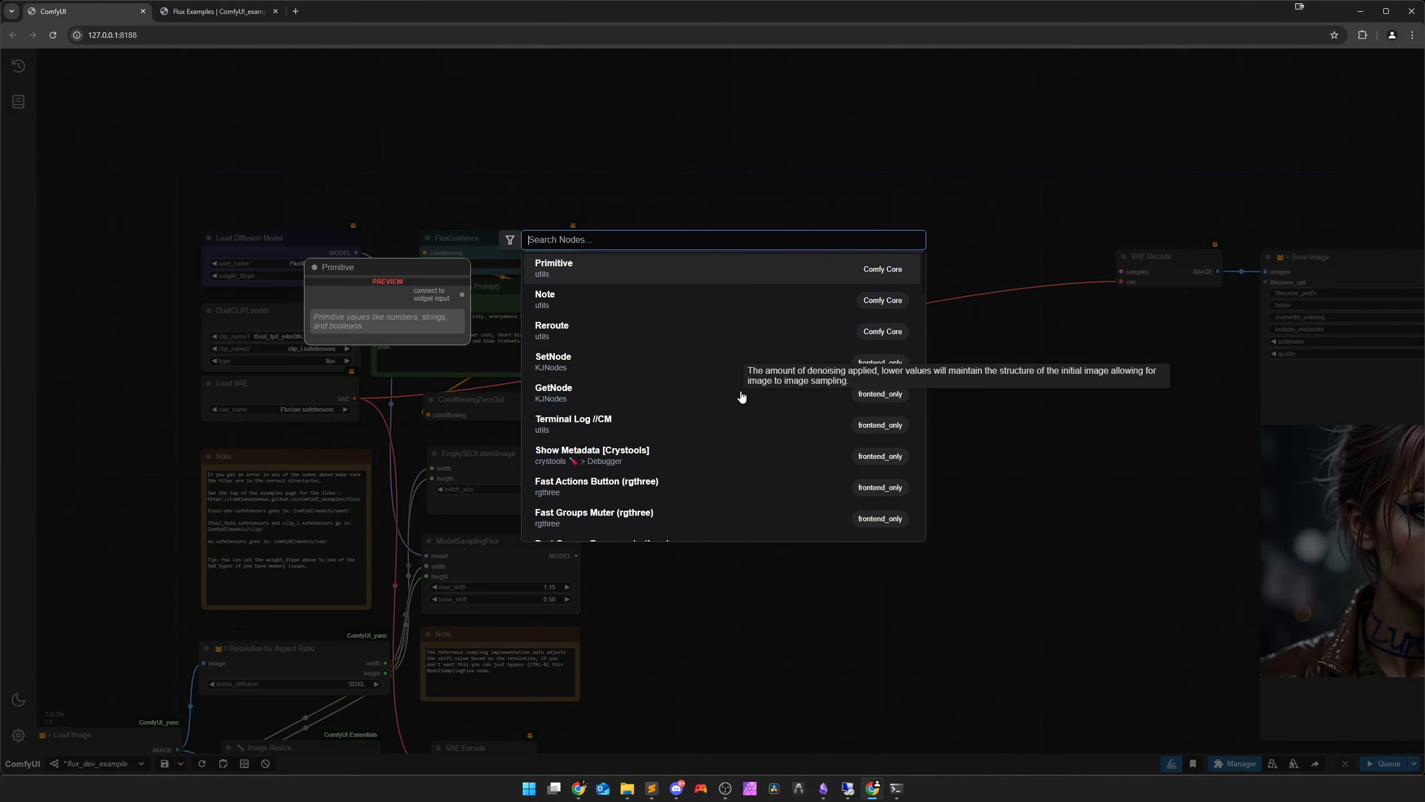
text(ksampler)
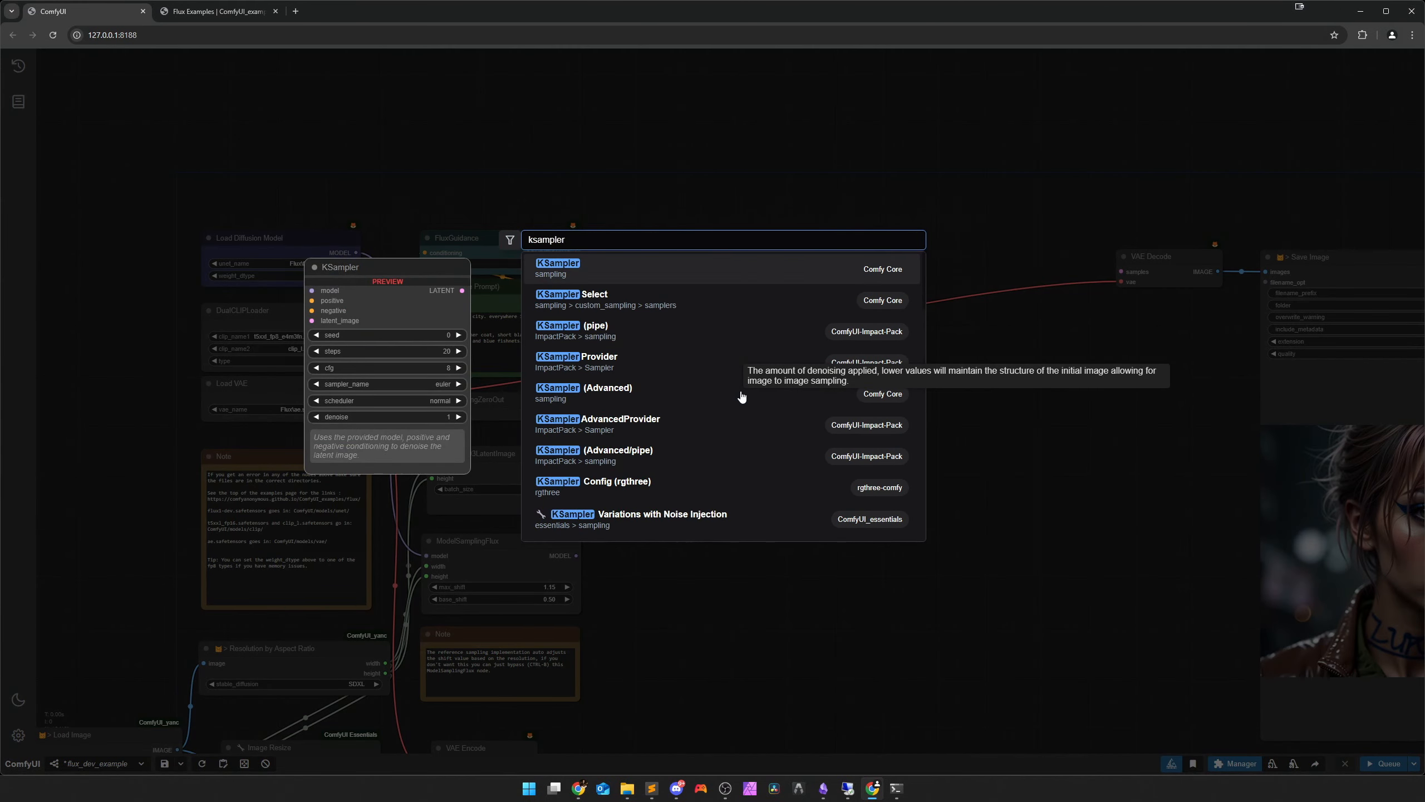
click(643, 388)
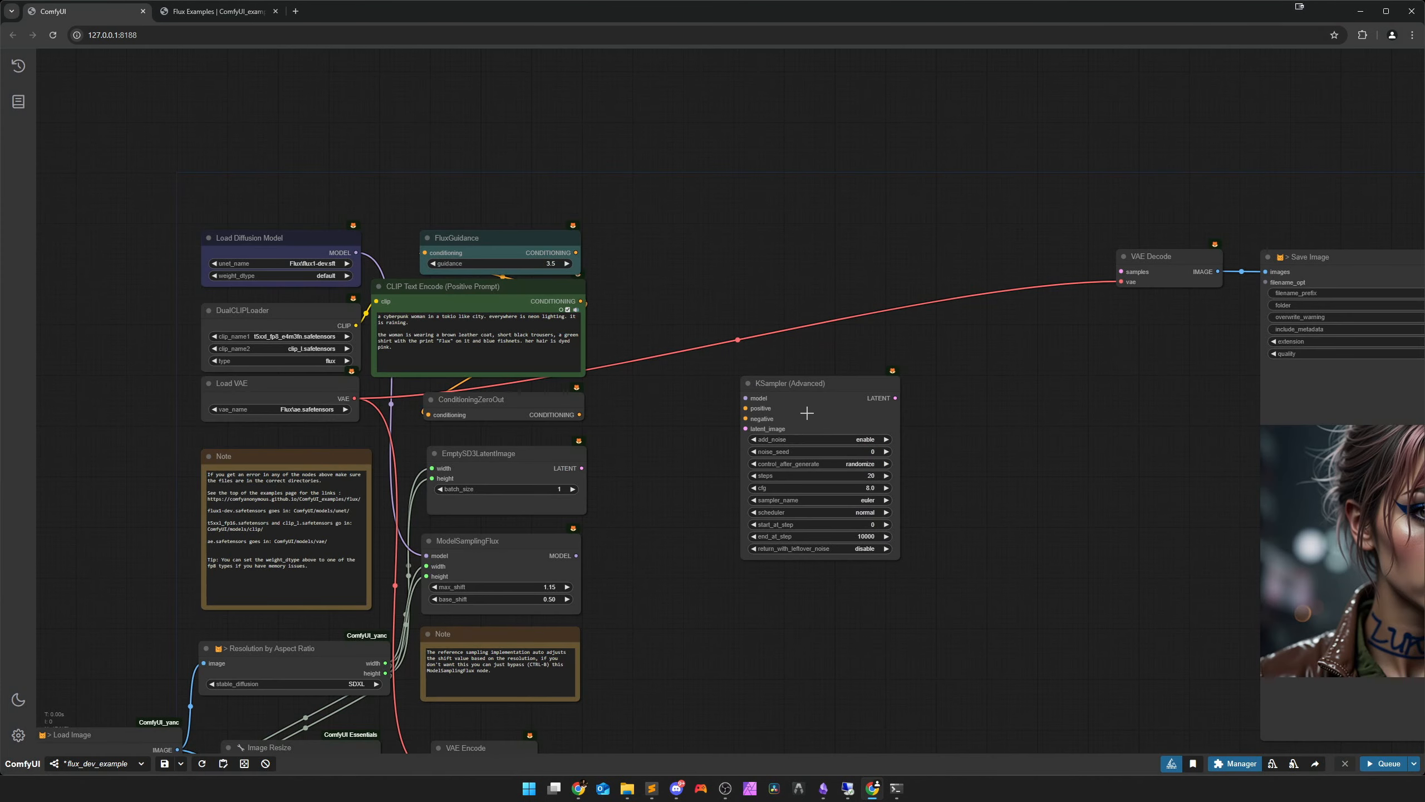
Connect the ModelSamplingFlux, FluxGuidance, ConditioningZeroOut and EmptySD3LatentImage outputs to the KSampler (Advanced), set its cfg to 1.0 and place it beside FluxGuidance
drag(577, 555, 745, 398)
drag(576, 253, 745, 408)
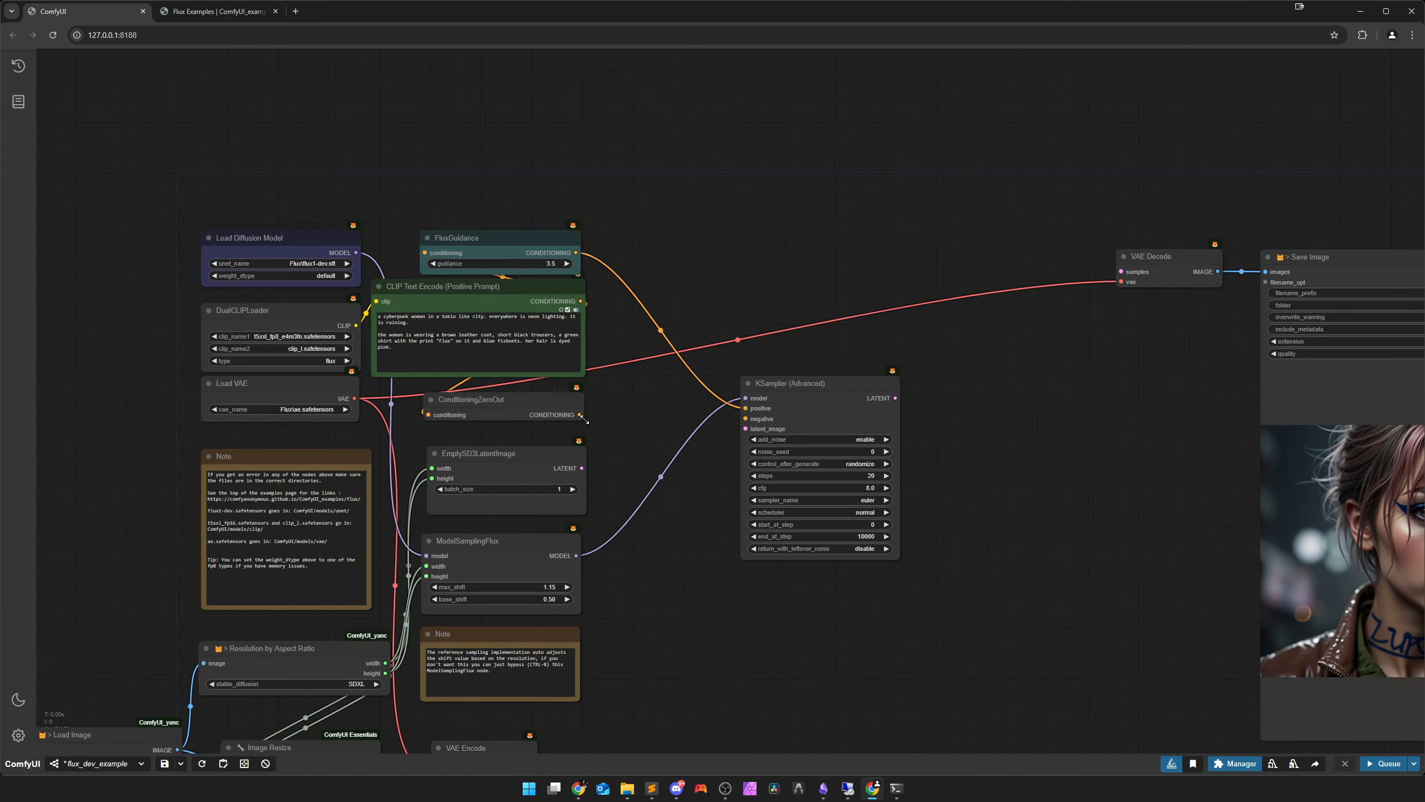
drag(579, 414, 799, 403)
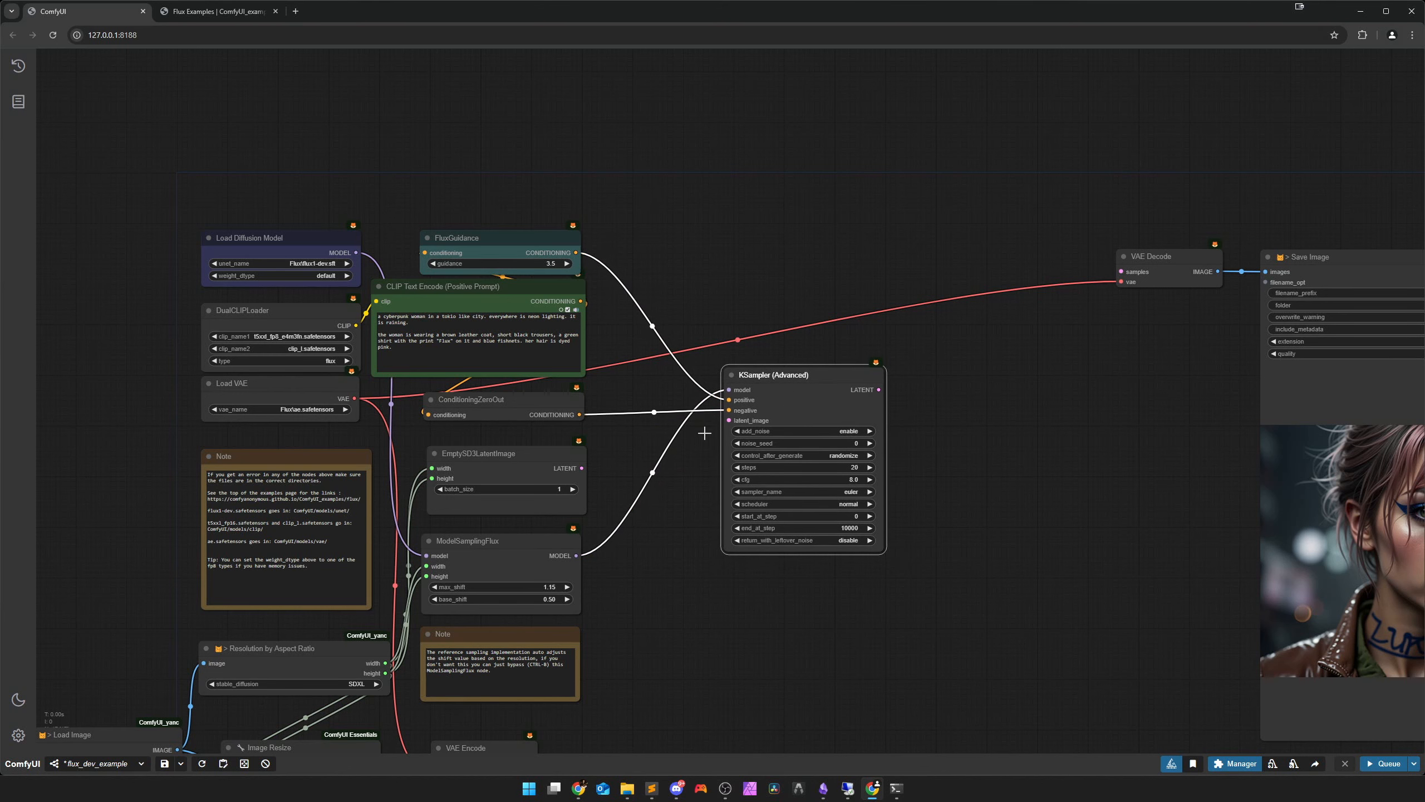
drag(584, 466, 729, 420)
drag(810, 403, 714, 255)
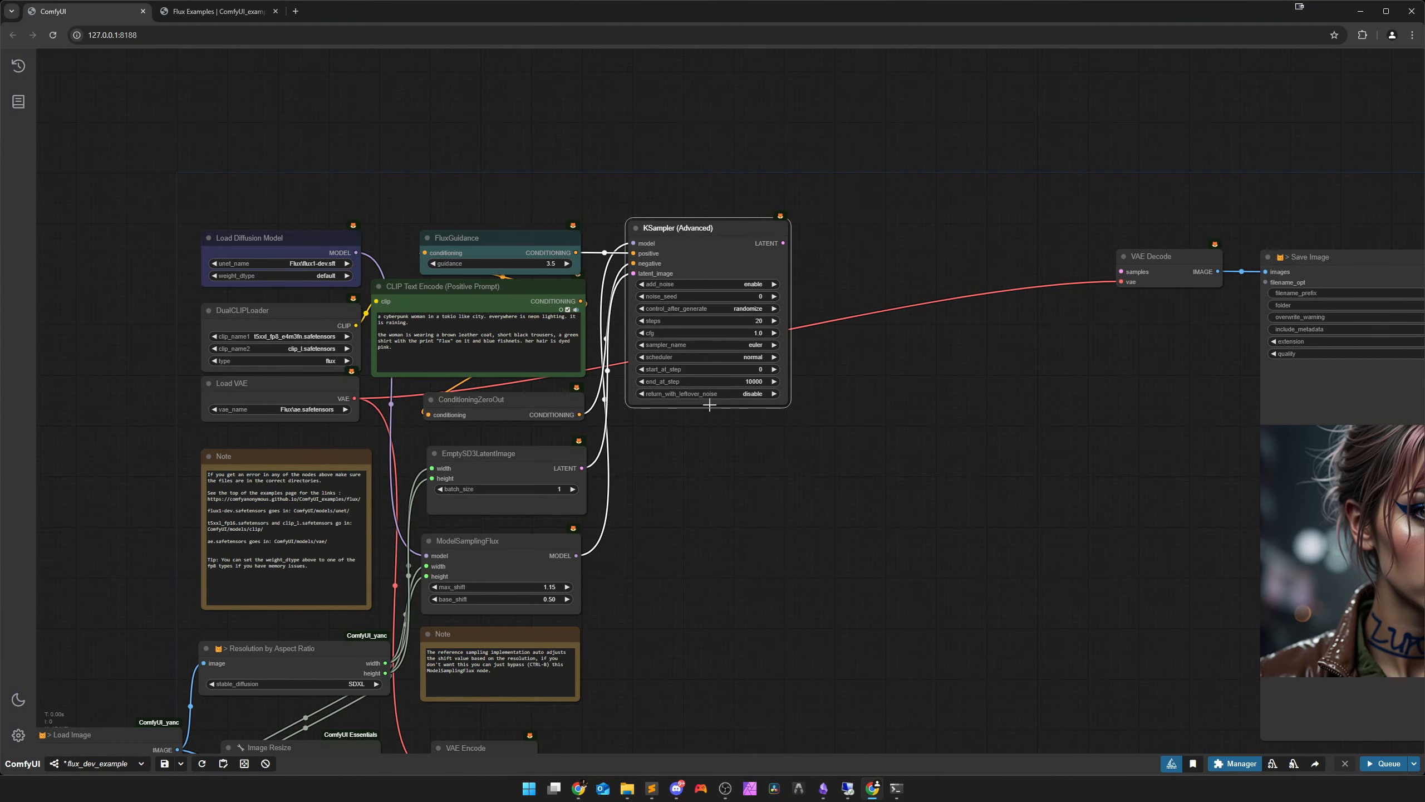
Set return_with_leftover_noise to enable on the KSampler (Advanced)
scroll(725, 414, up, 5)
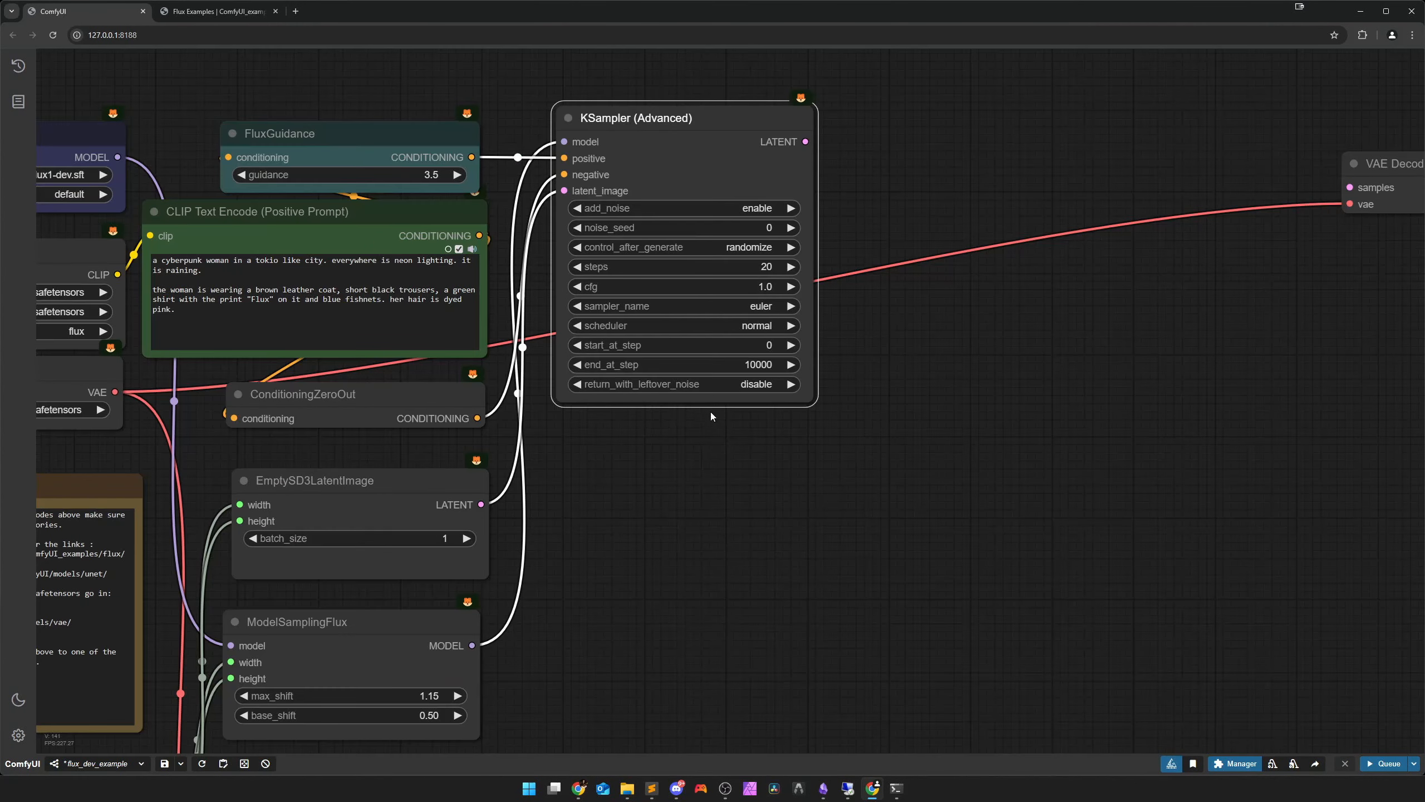
click(687, 384)
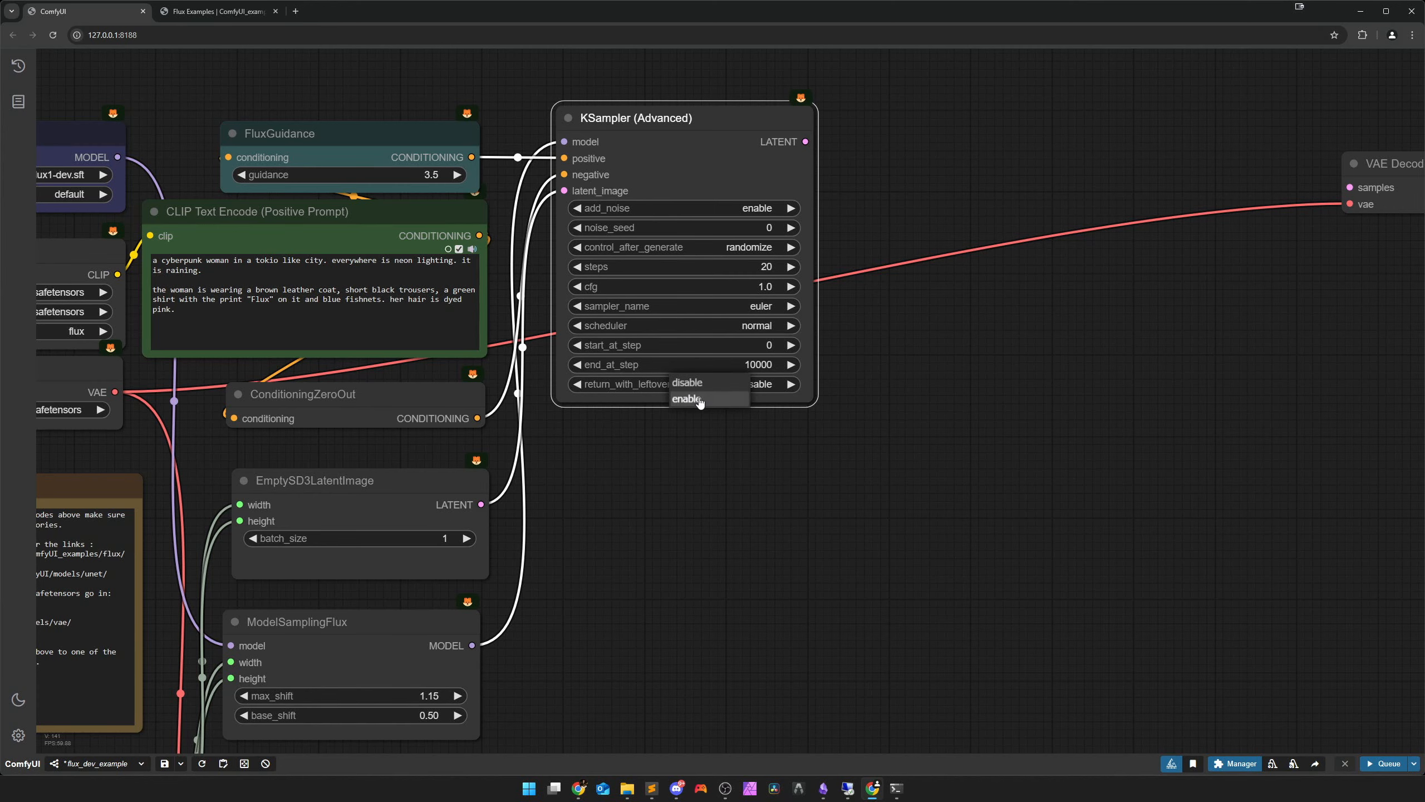
click(688, 398)
Duplicate the KSampler (Advanced) with its connections and link the first sampler's LATENT output to the copy's latent_image input
scroll(770, 425, down, 3)
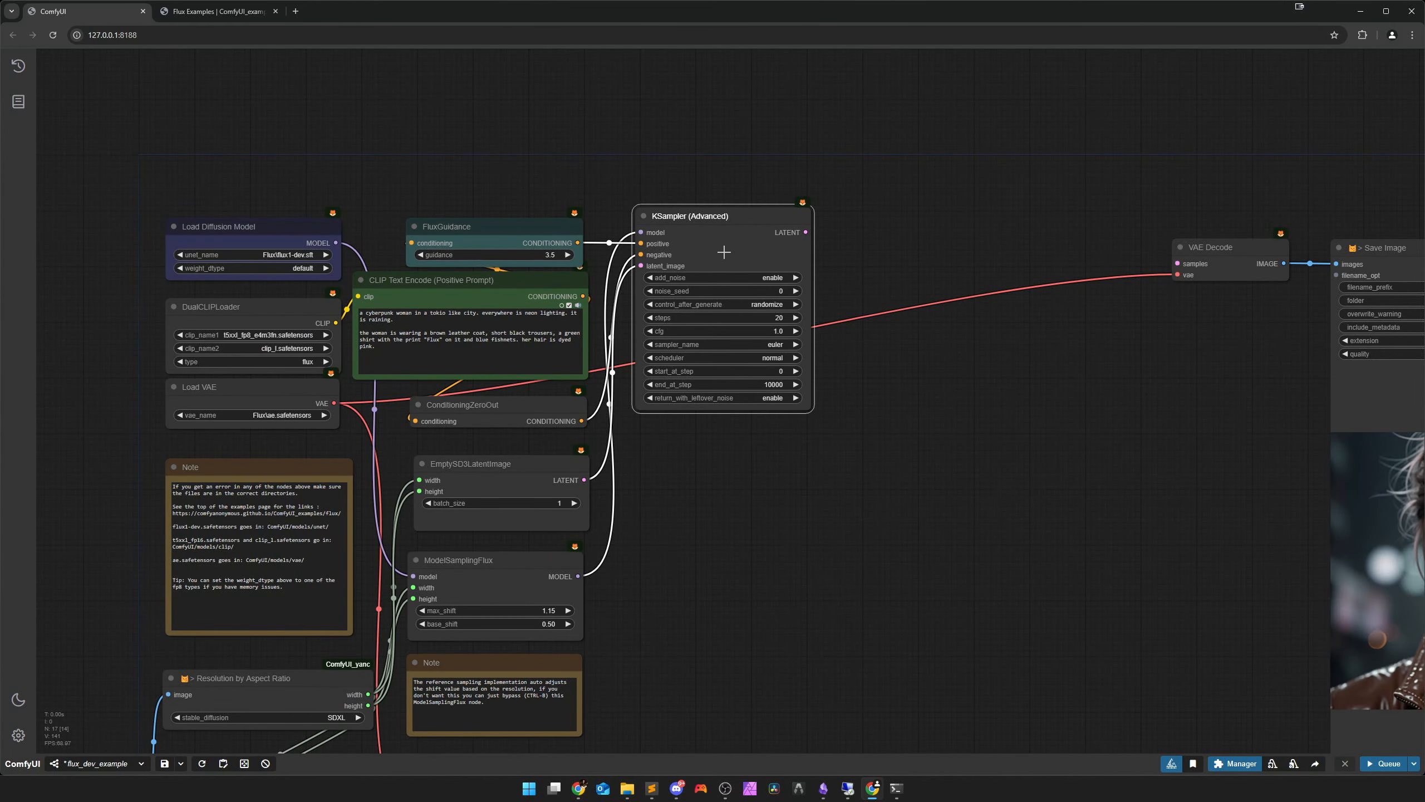
key(ctrl+shift+v)
drag(798, 271, 927, 242)
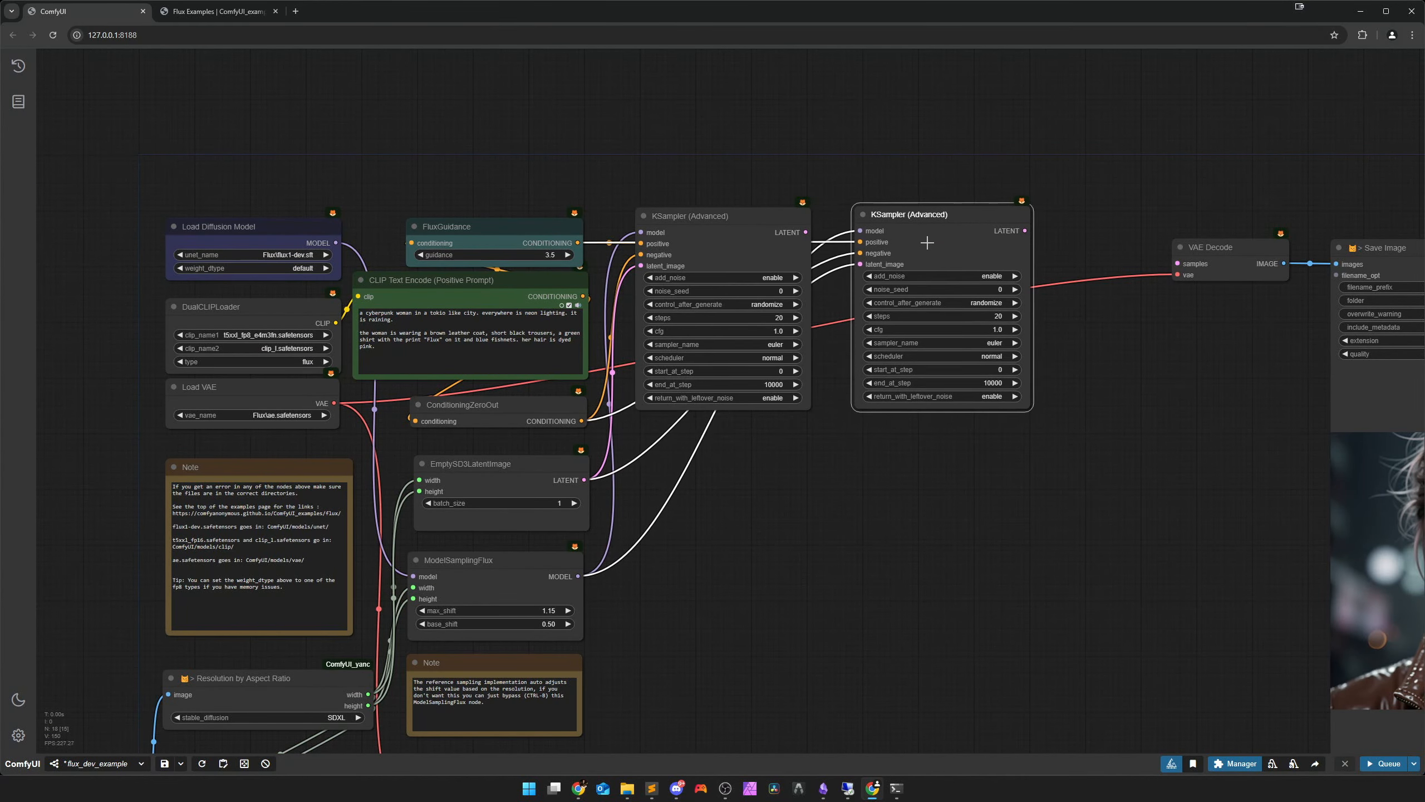
scroll(872, 289, up, 3)
drag(783, 213, 857, 256)
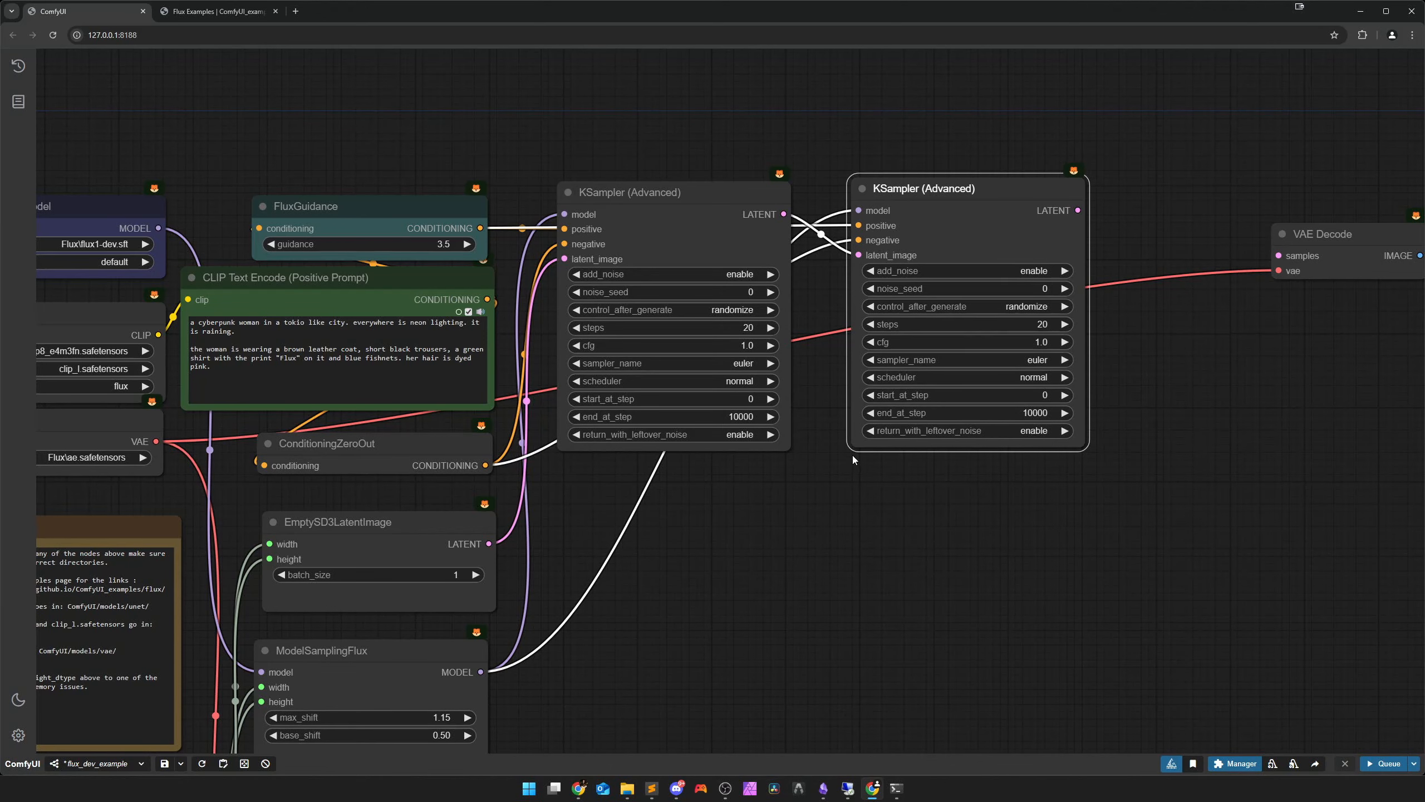
Set both add_noise and return_with_leftover_noise to disable on the second KSampler (Advanced)
click(1022, 270)
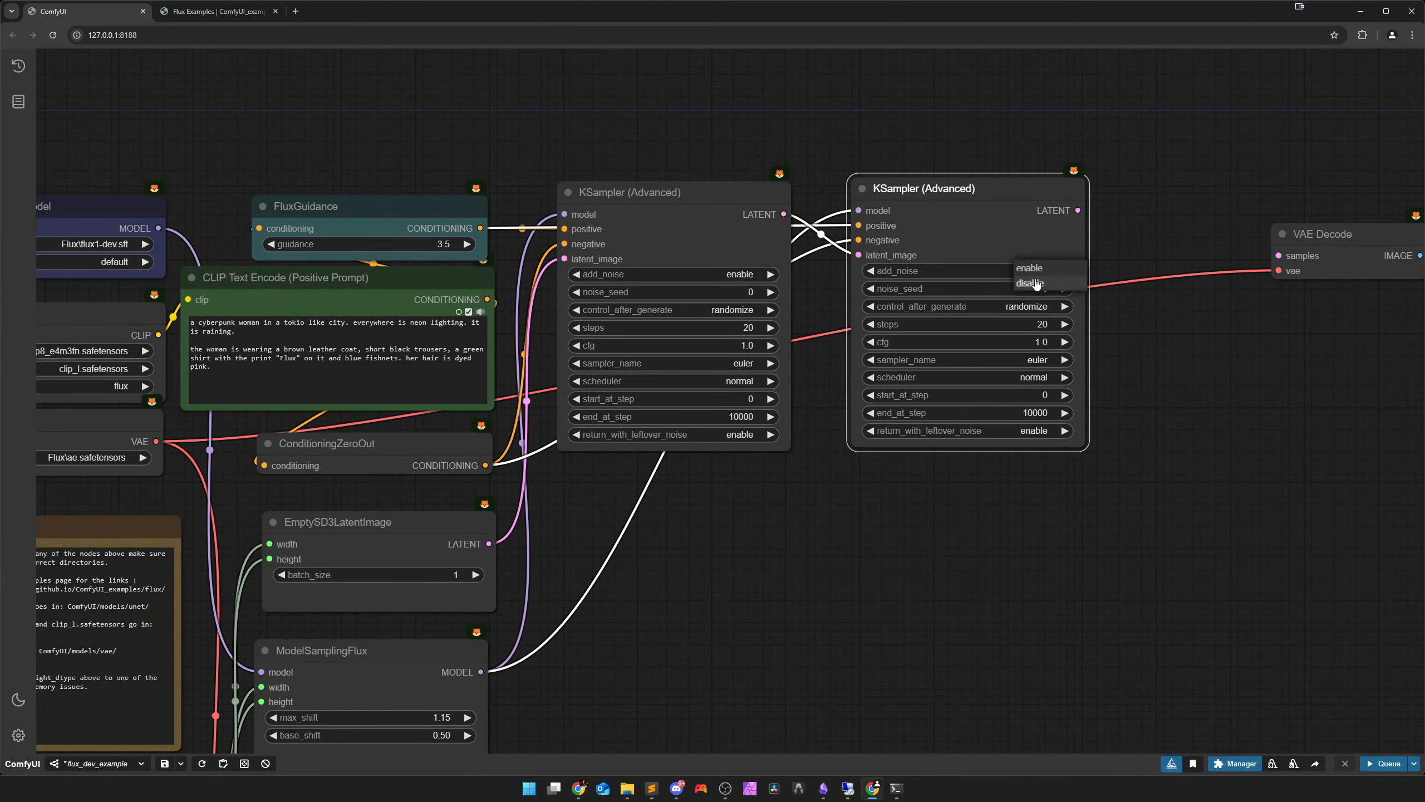
click(1036, 283)
click(1017, 432)
click(1026, 453)
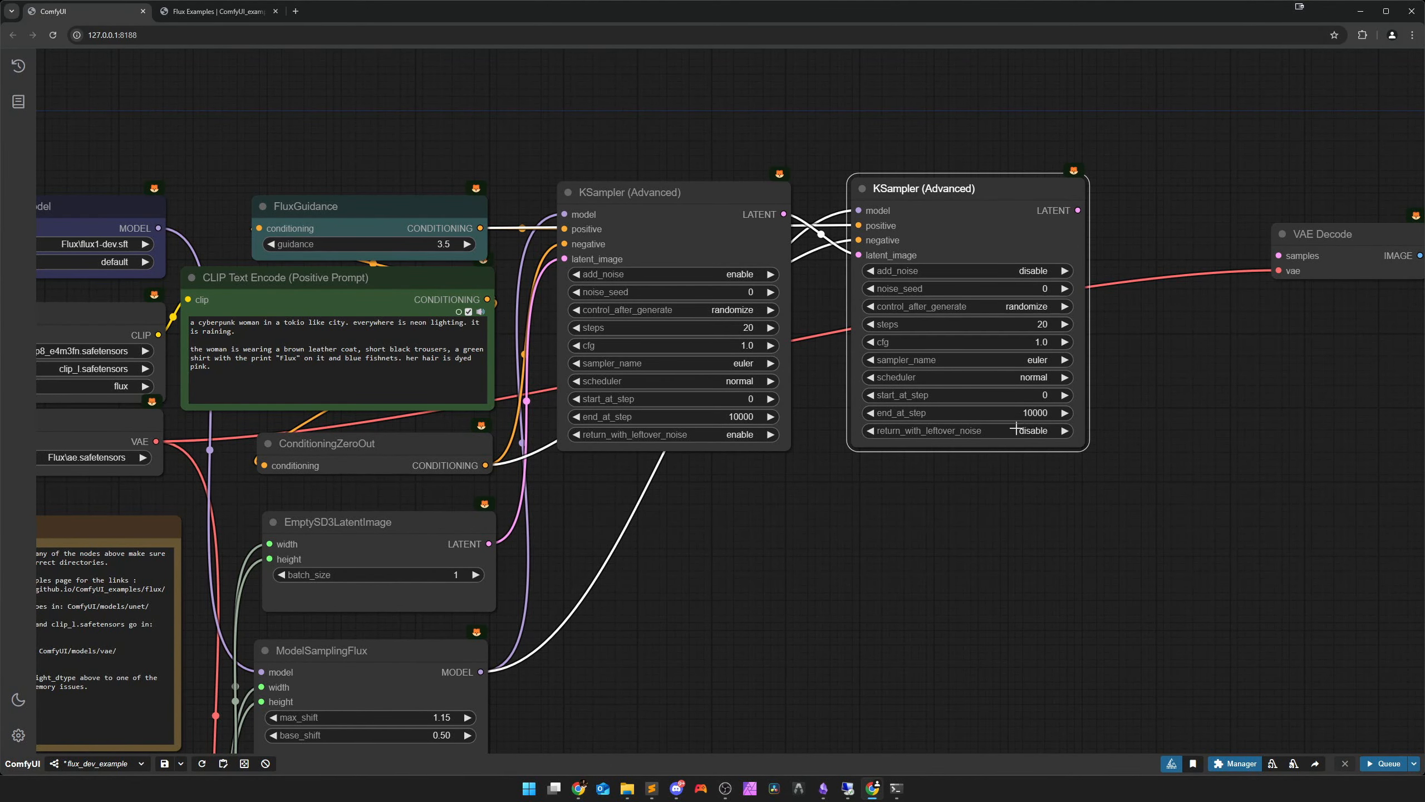
Connect the second sampler's LATENT output to the VAE Decode samples input and move that sampler closer to VAE Decode
drag(1203, 402, 934, 448)
drag(808, 257, 1022, 303)
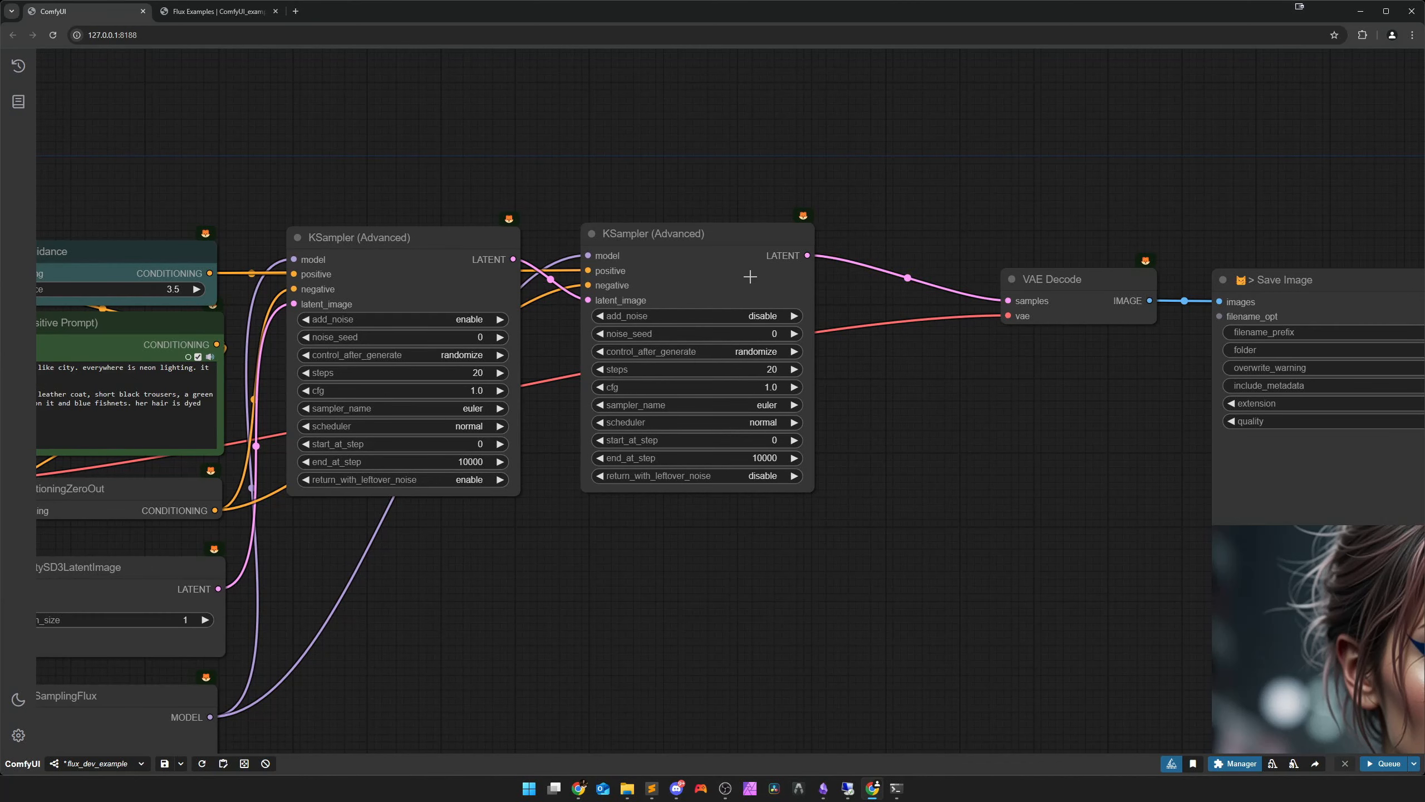
drag(750, 277, 873, 317)
drag(589, 493, 874, 441)
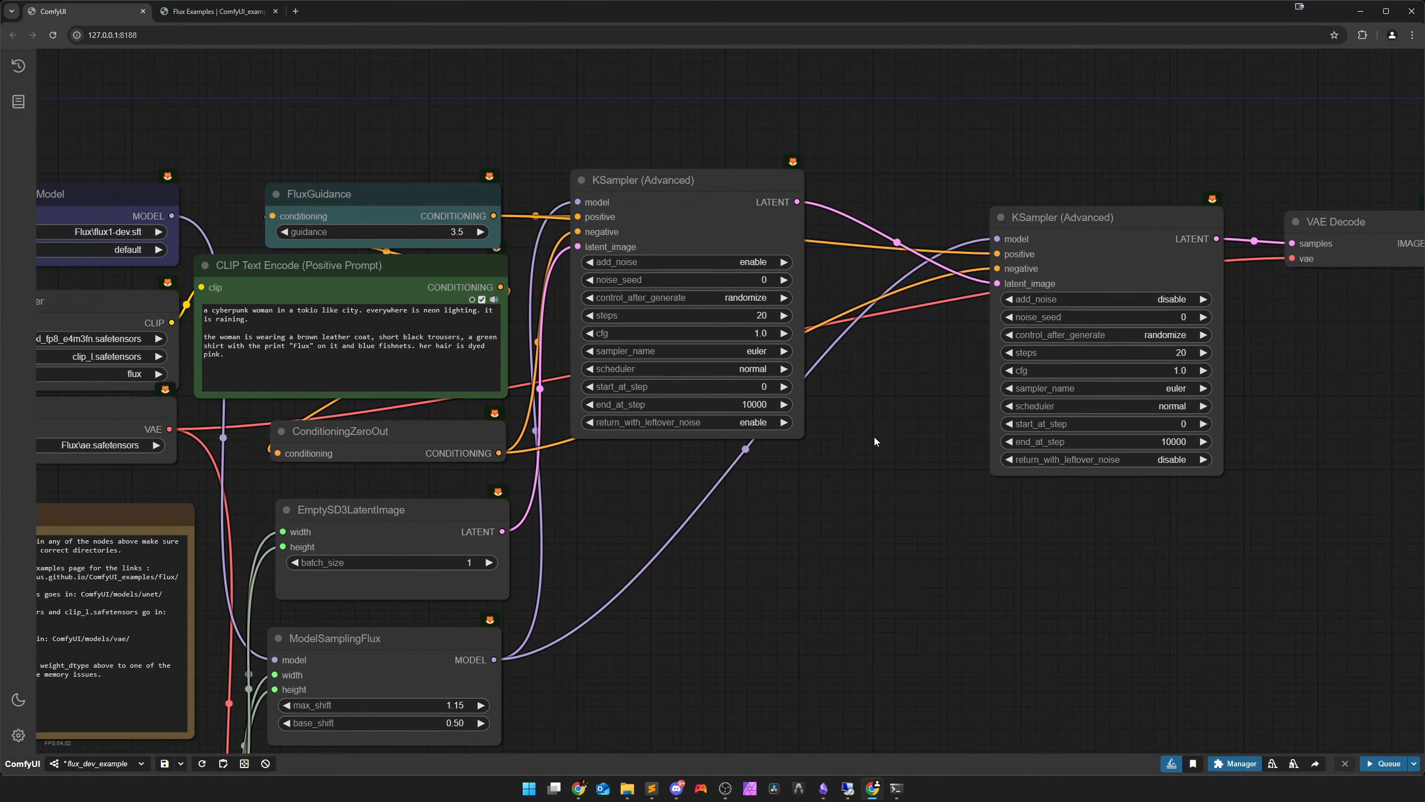
Set the first sampler's end_at_step to 10 and the second sampler's start_at_step to 10
scroll(874, 440, up, 4)
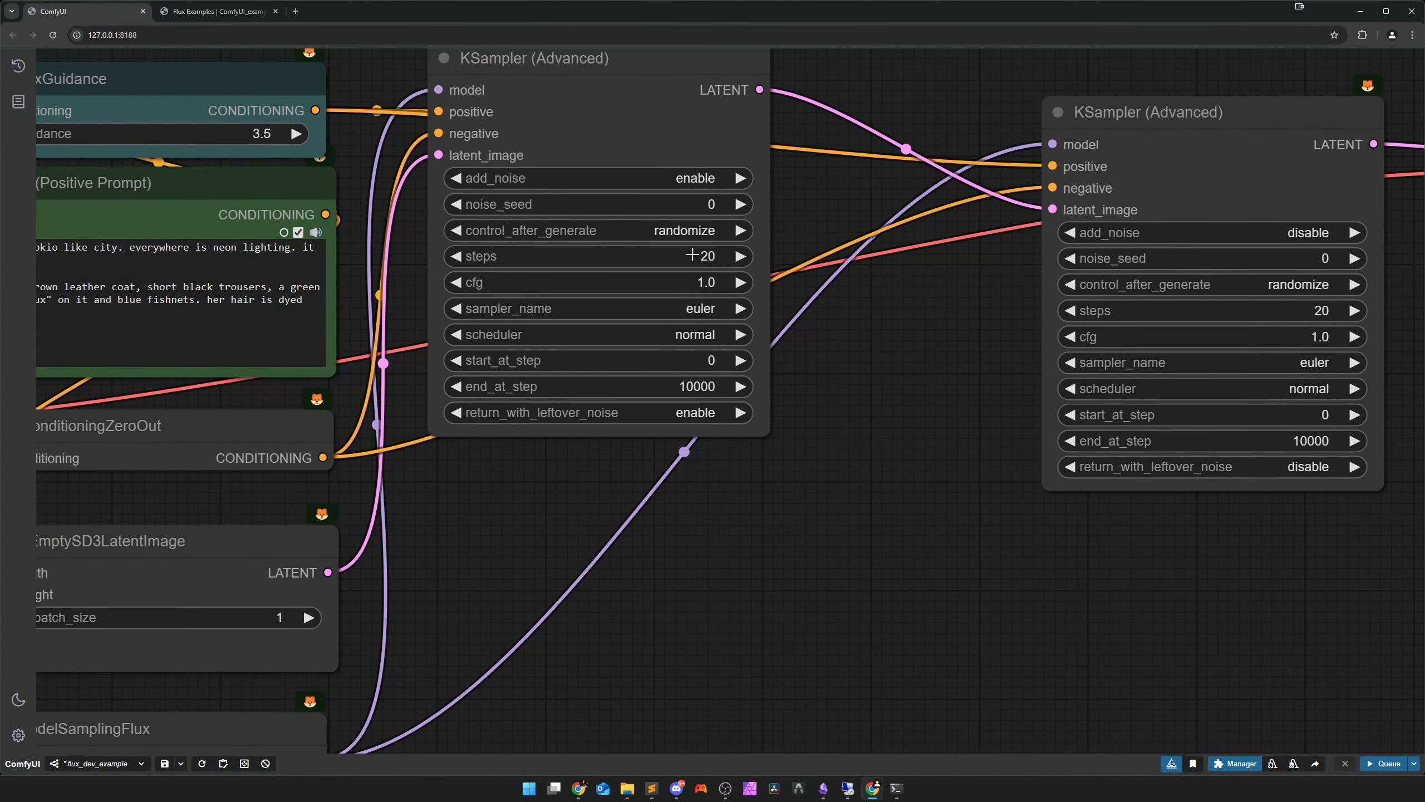
click(681, 387)
text(10)
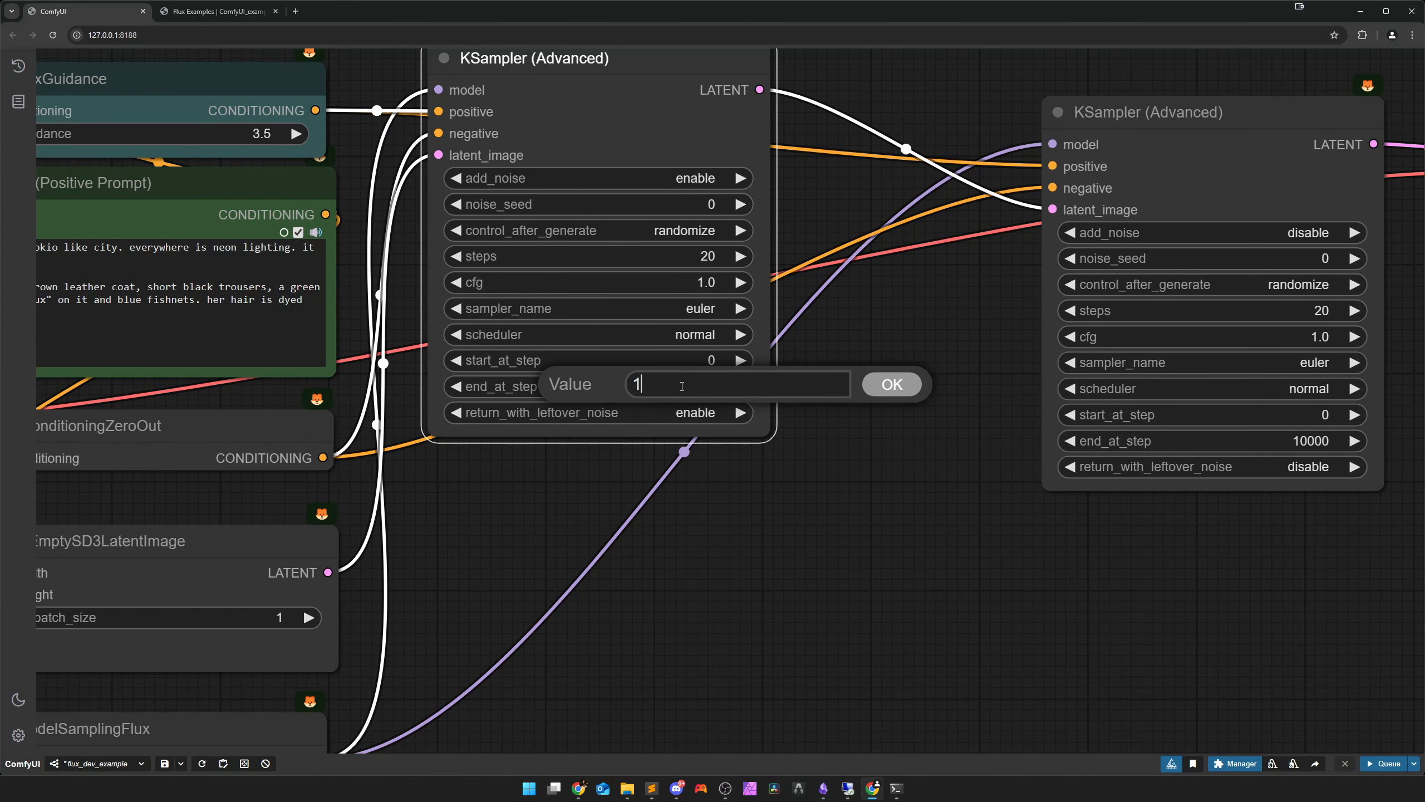
key(Return)
drag(899, 455, 560, 461)
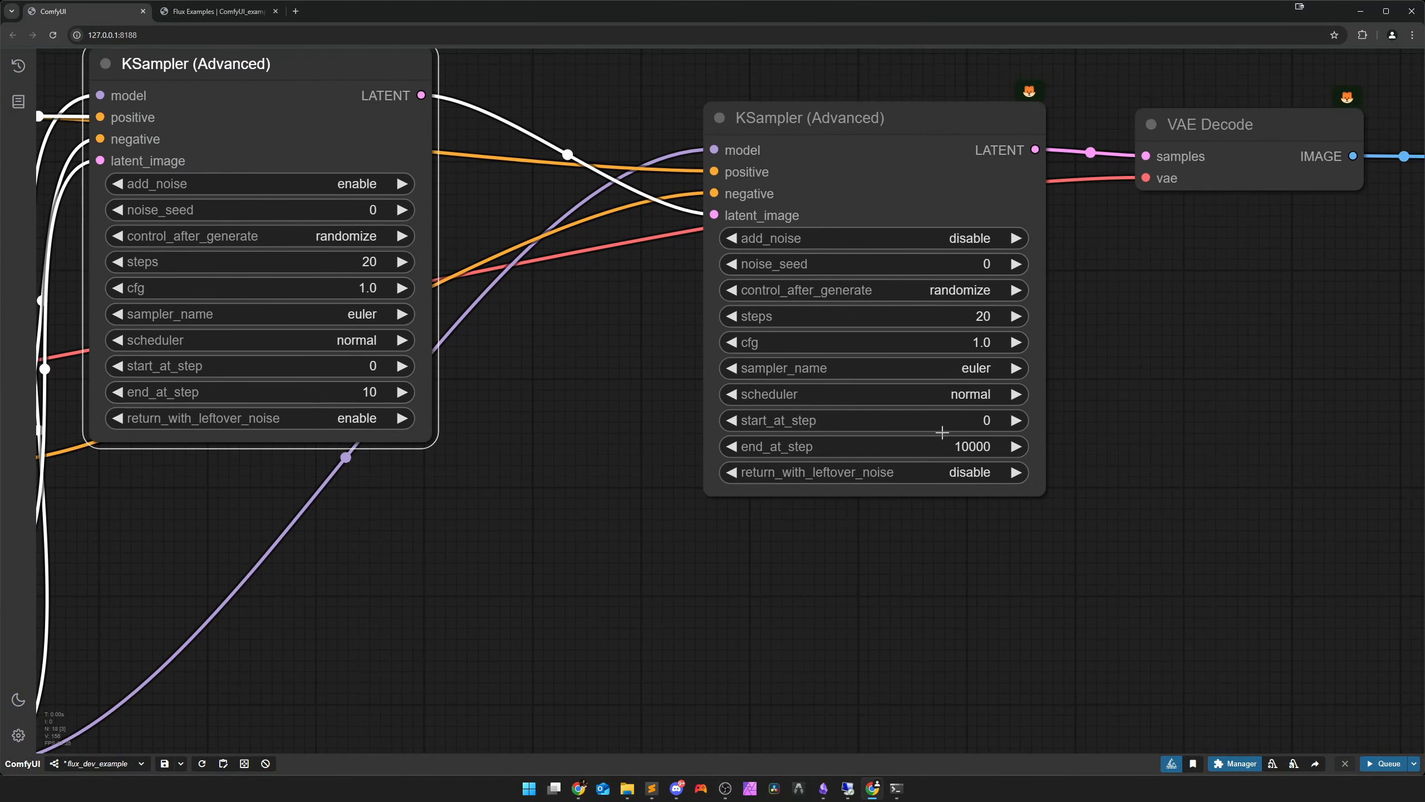
click(945, 420)
text(10)
key(Return)
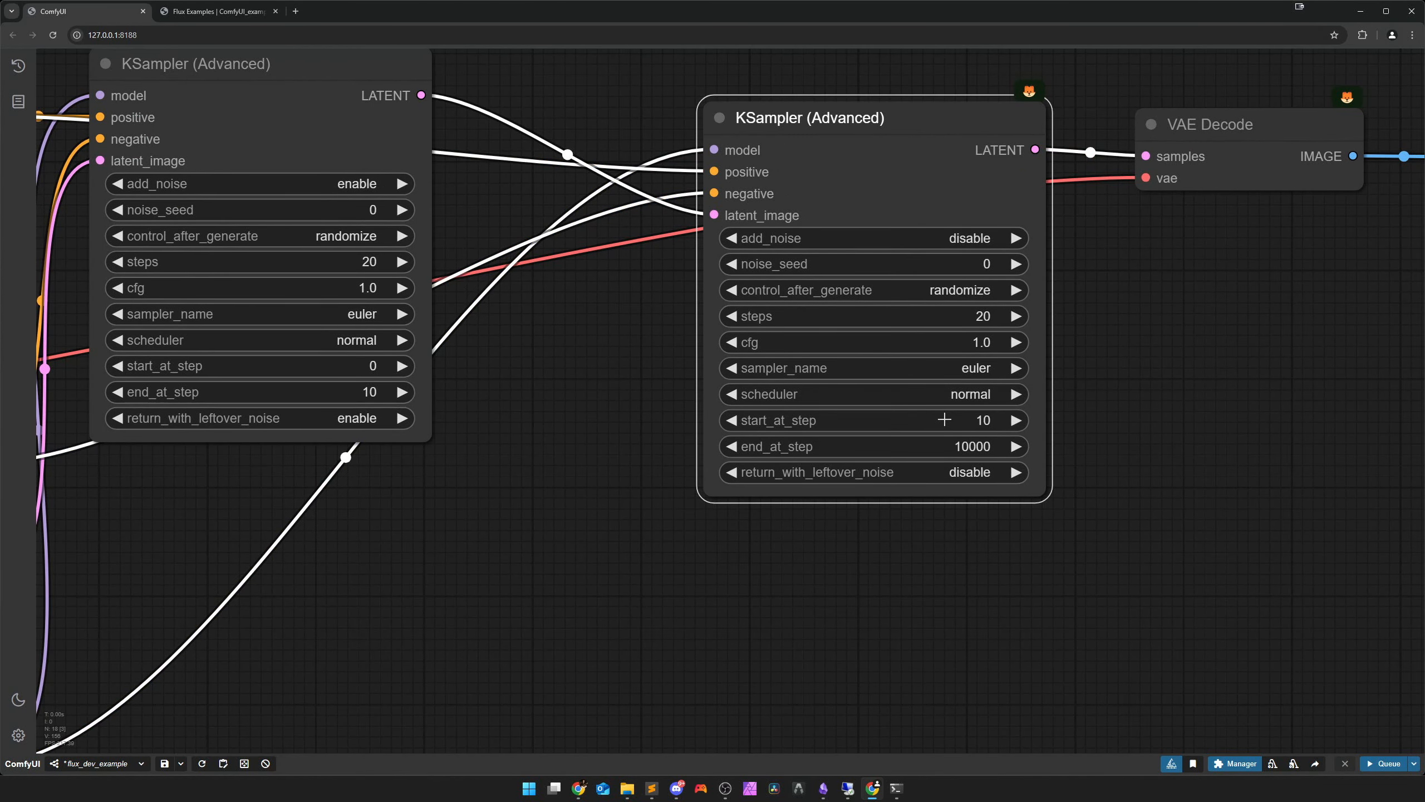
Add an Inject Latent Noise node from ComfyUI Essentials below the two samplers
scroll(594, 599, down, 3)
drag(595, 599, 647, 379)
double_click(647, 379)
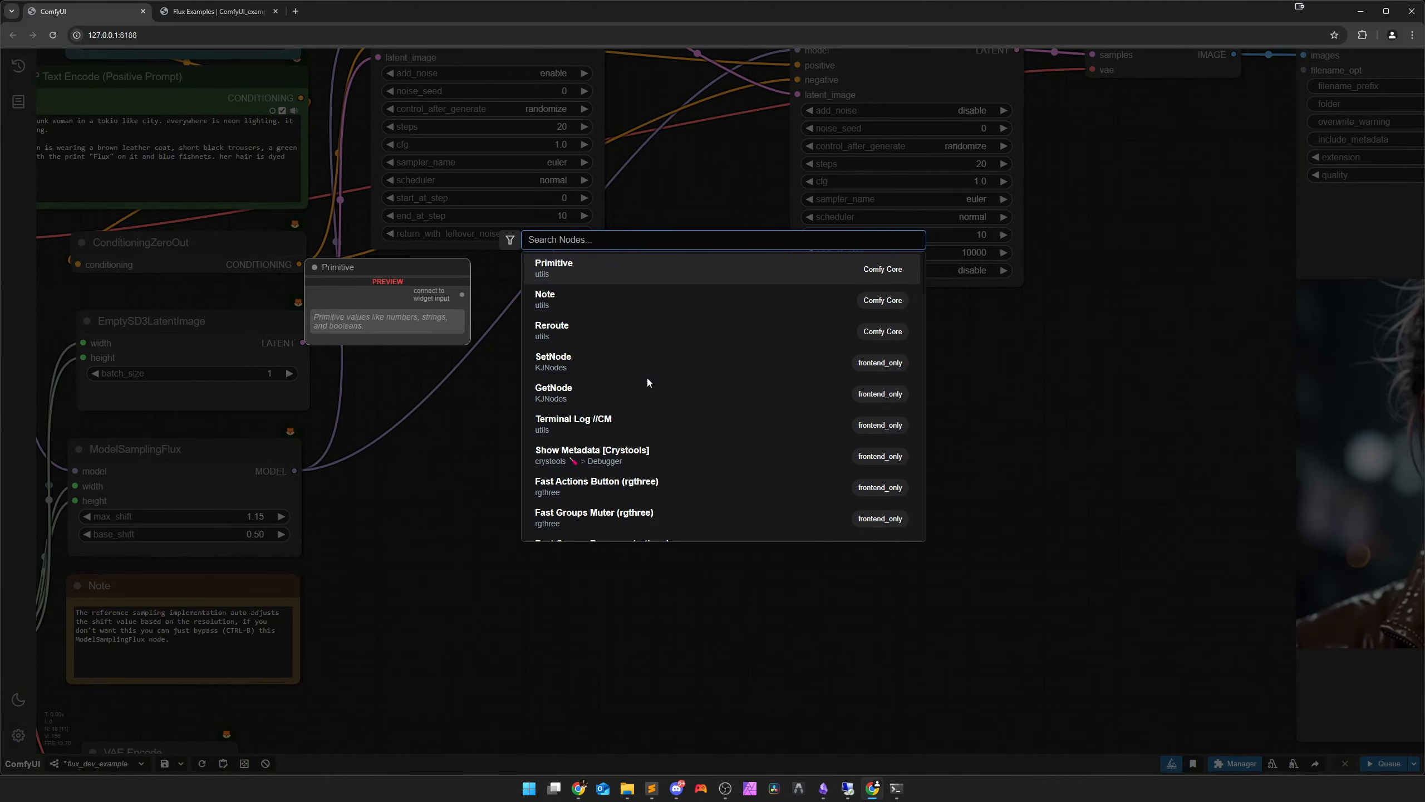
text(inject late)
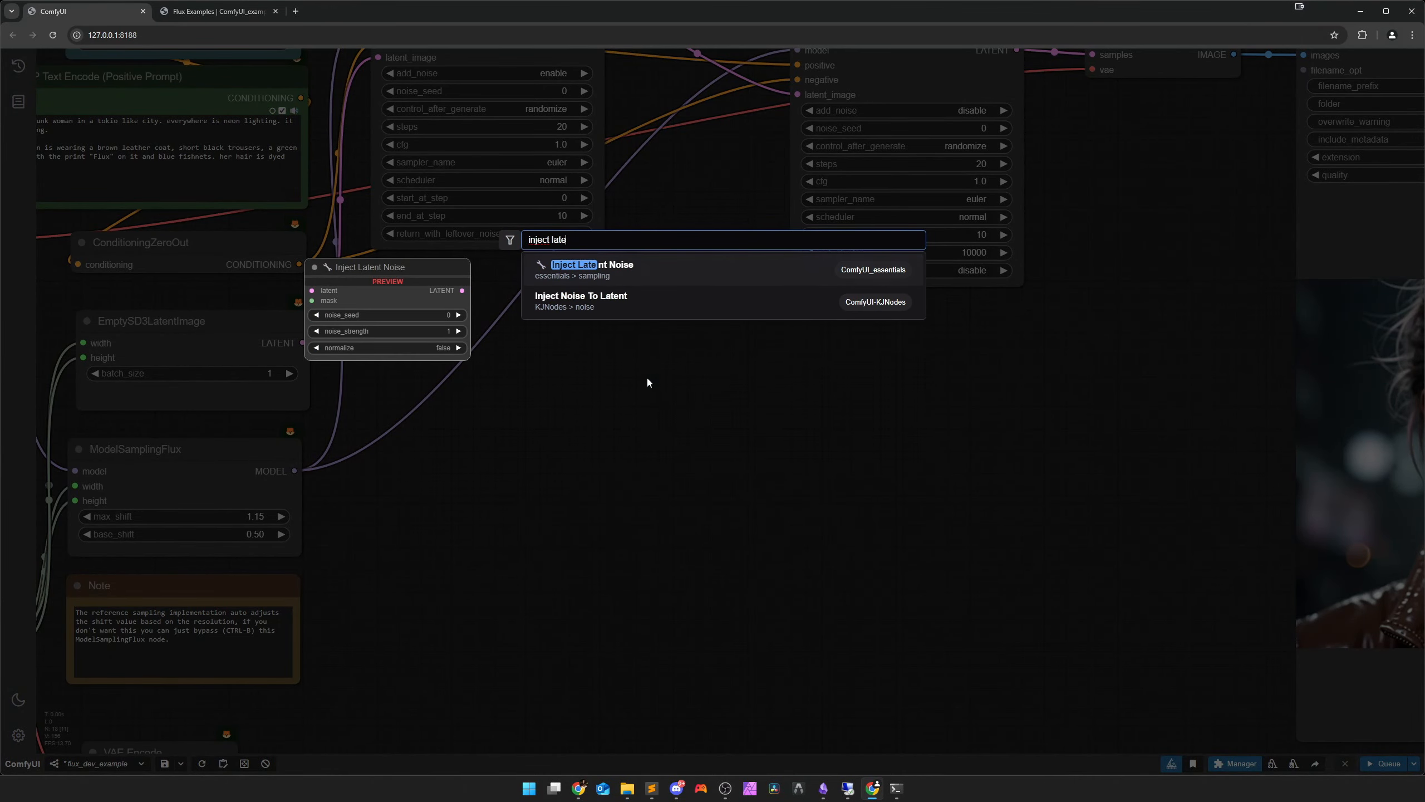
key(Return)
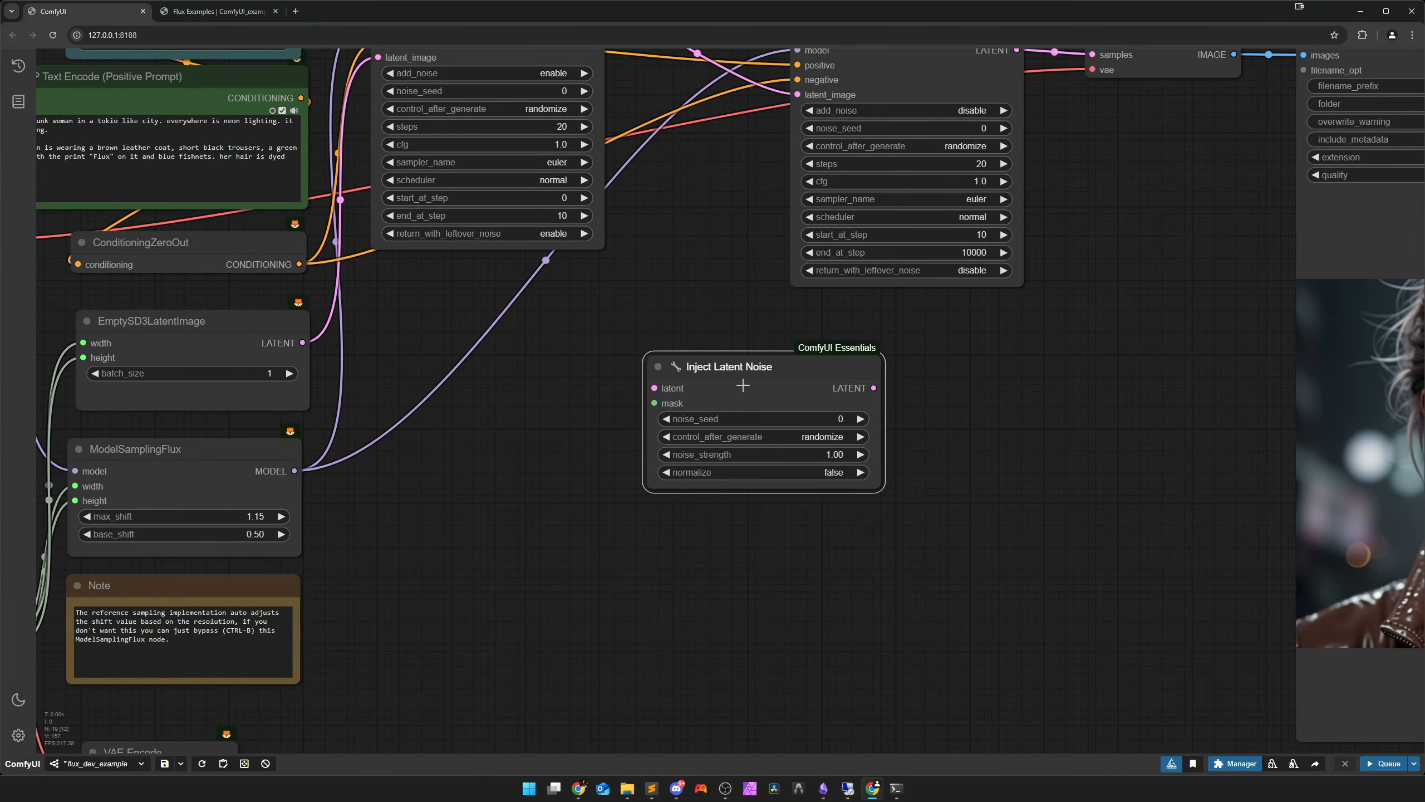
Place Inject Latent Noise above the samplers, route the first sampler's latent through it into the second, and tidy the downstream nodes
scroll(700, 244, down, 2)
drag(592, 166, 590, 480)
drag(772, 479, 758, 233)
drag(691, 481, 702, 192)
drag(813, 386, 771, 355)
drag(1046, 344, 1003, 322)
drag(1251, 343, 1224, 318)
Set the Inject Latent Noise node's noise_strength to 4.50
scroll(708, 473, up, 4)
drag(619, 450, 643, 625)
click(631, 290)
text(4.5)
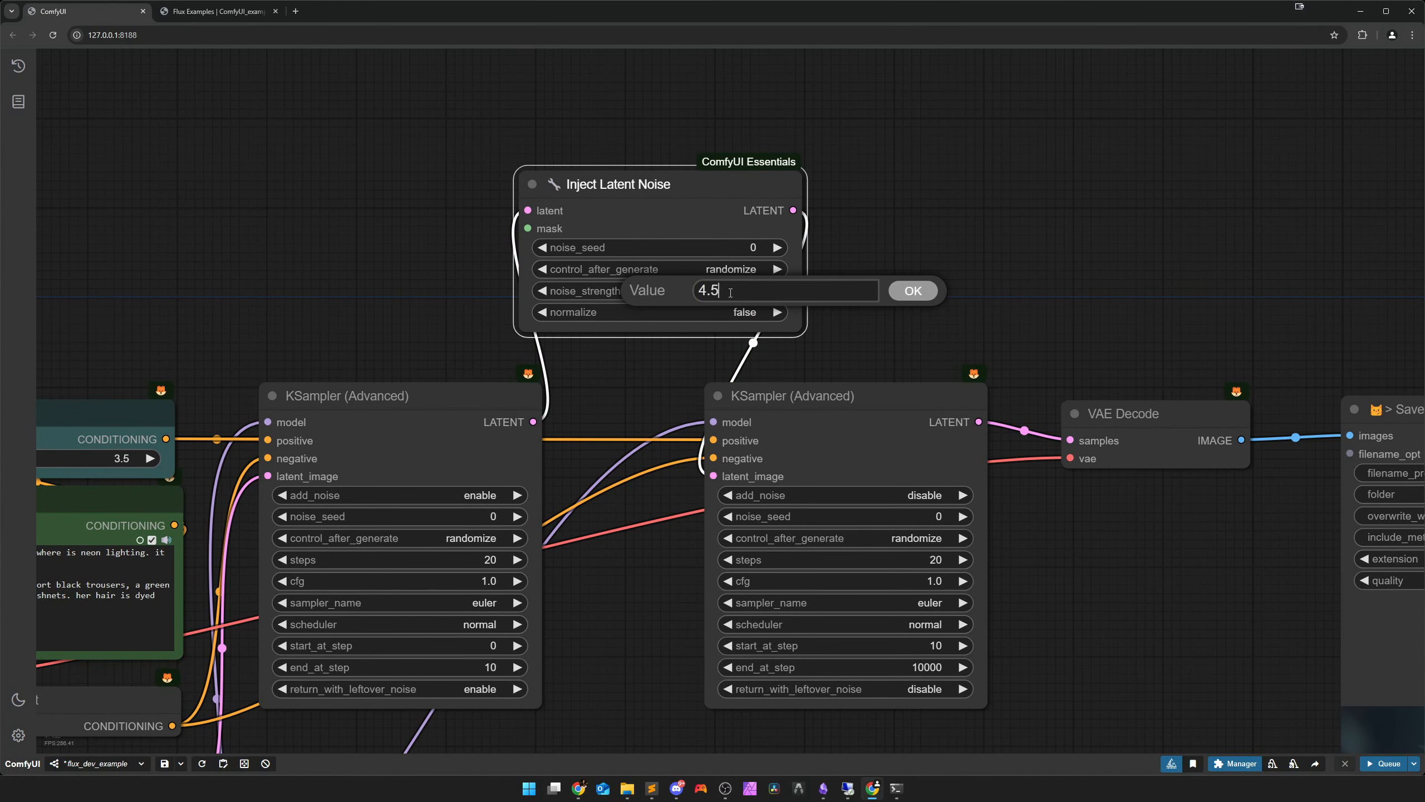
key(Return)
scroll(659, 602, down, 3)
drag(660, 602, 661, 486)
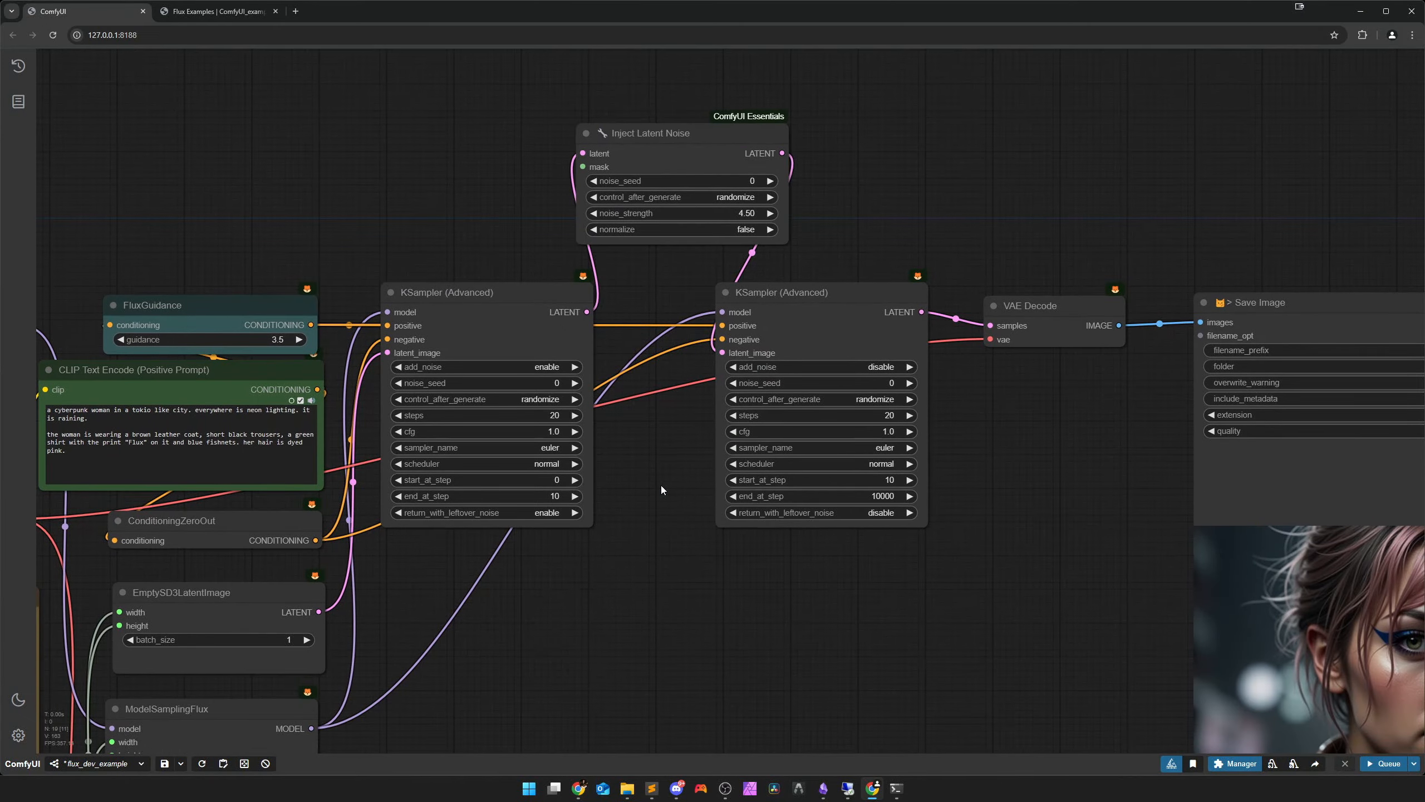
scroll(670, 555, down, 5)
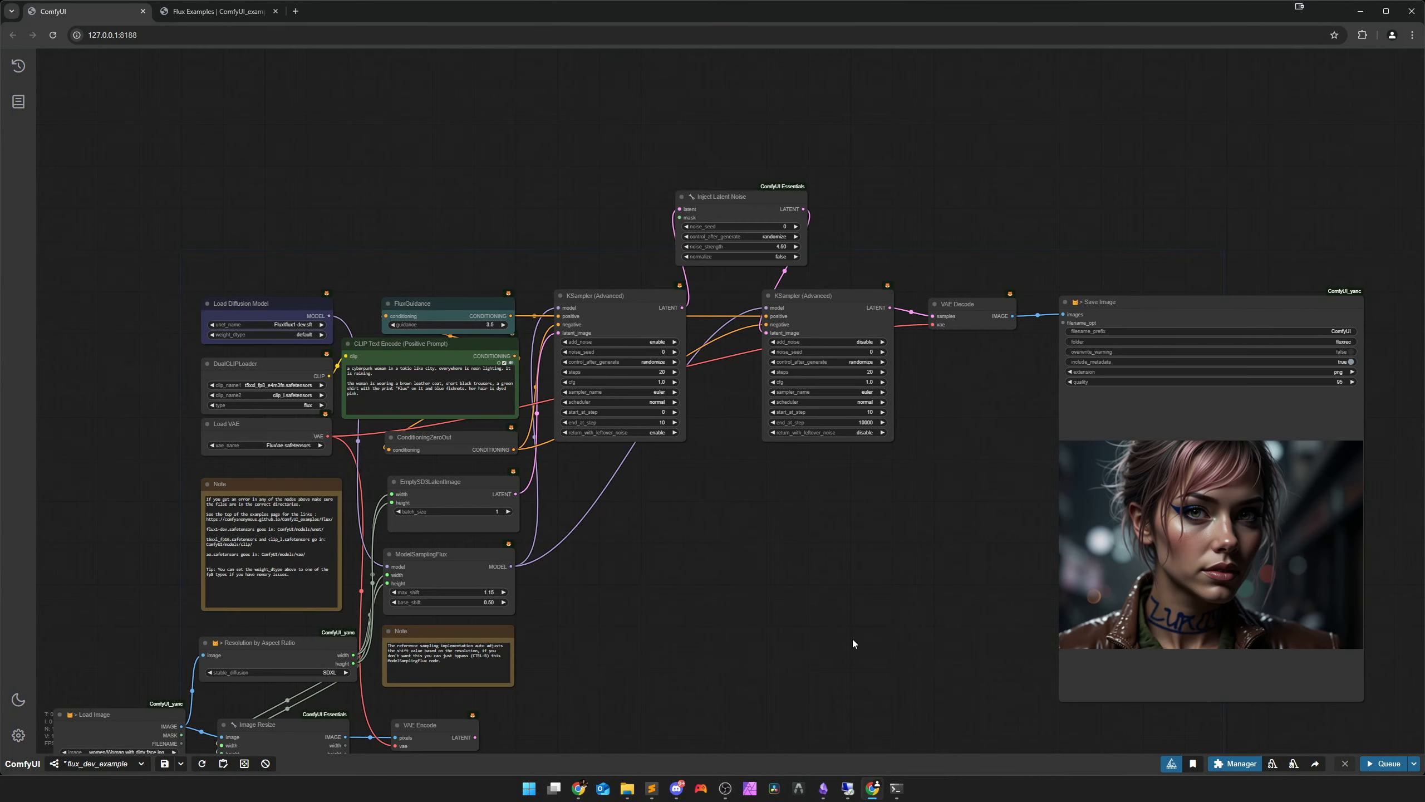
drag(853, 640, 873, 469)
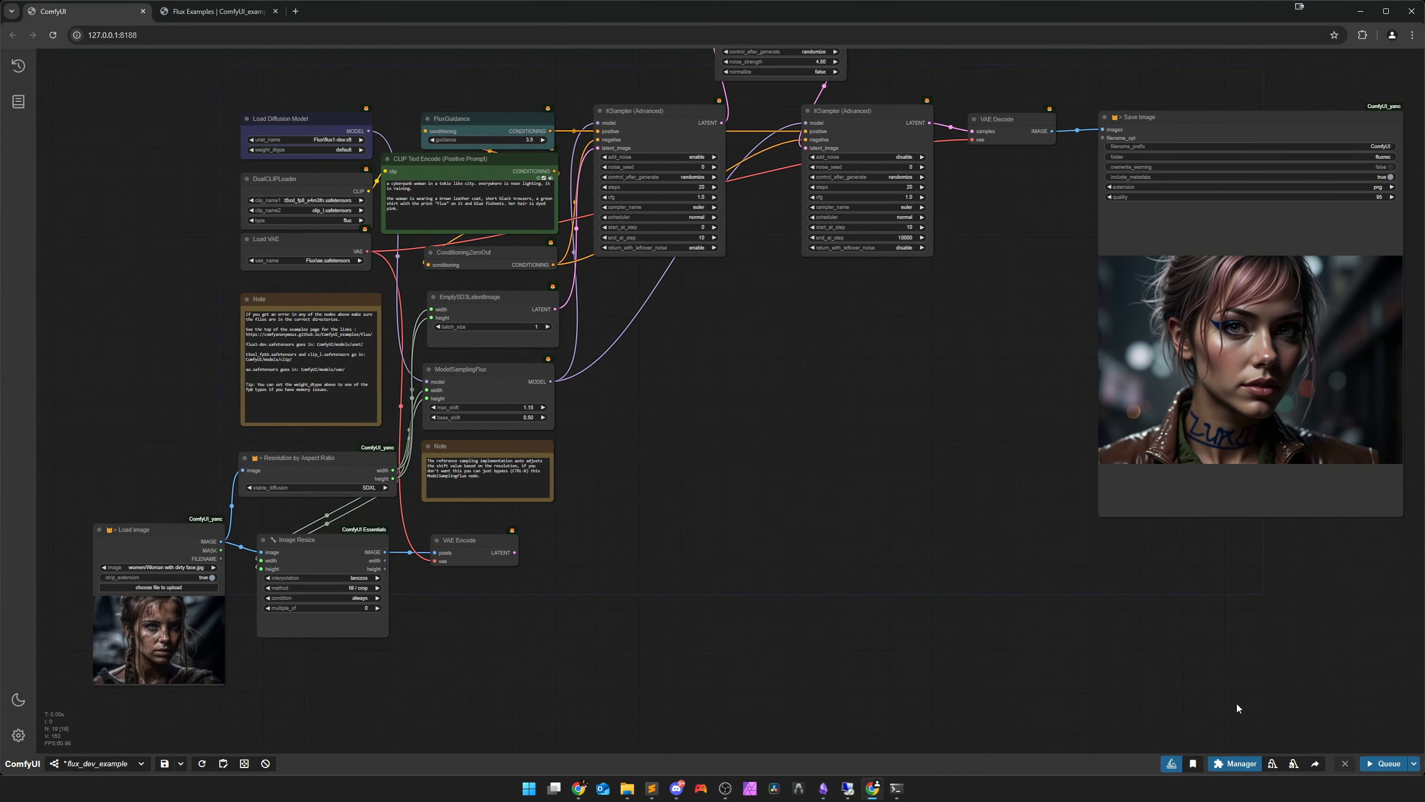
Move the Load Image, Resolution by Aspect Ratio, Image Resize and VAE Encode nodes lower, keeping the Note directly under ModelSamplingFlux
click(479, 552)
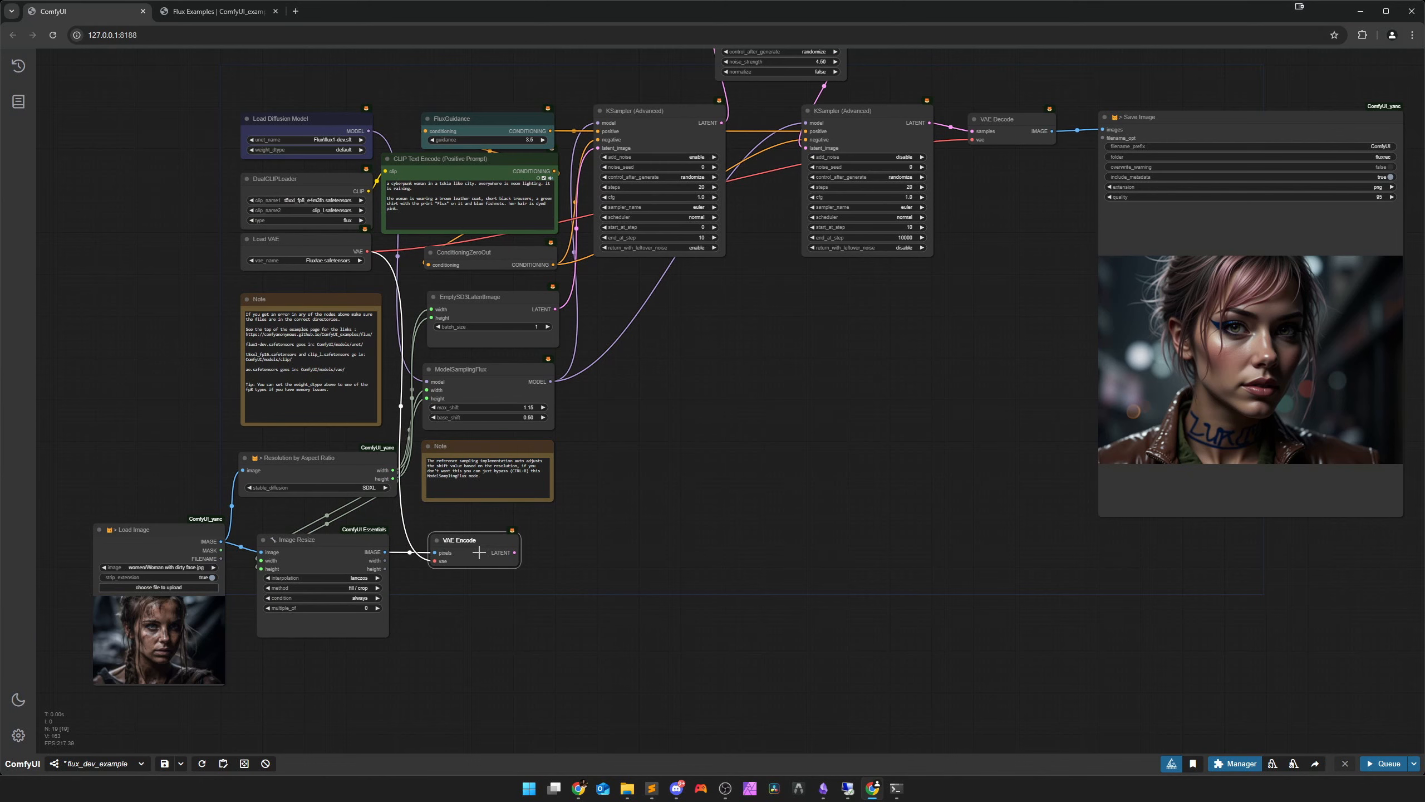
drag(506, 579, 574, 467)
drag(204, 373, 521, 587)
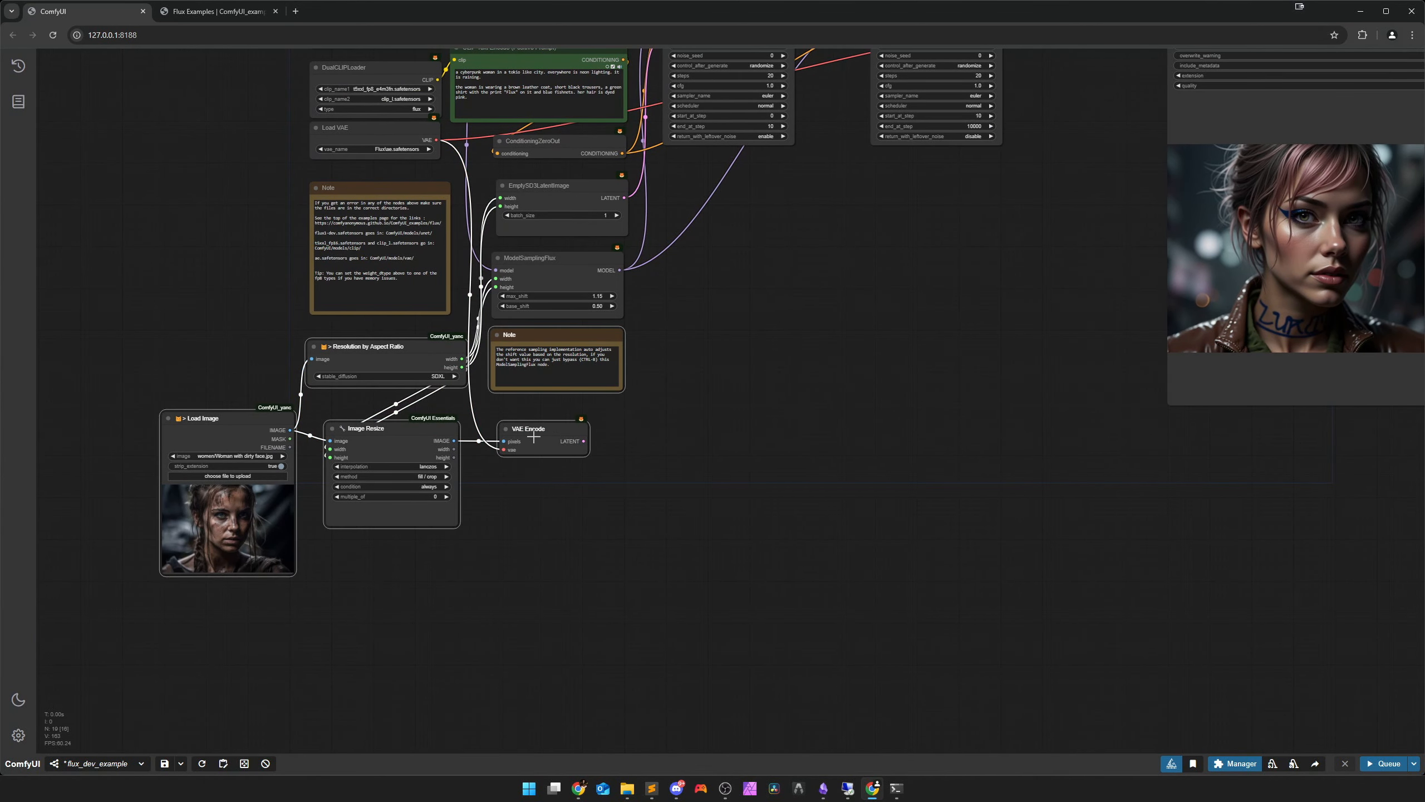
drag(533, 437, 500, 549)
click(537, 400)
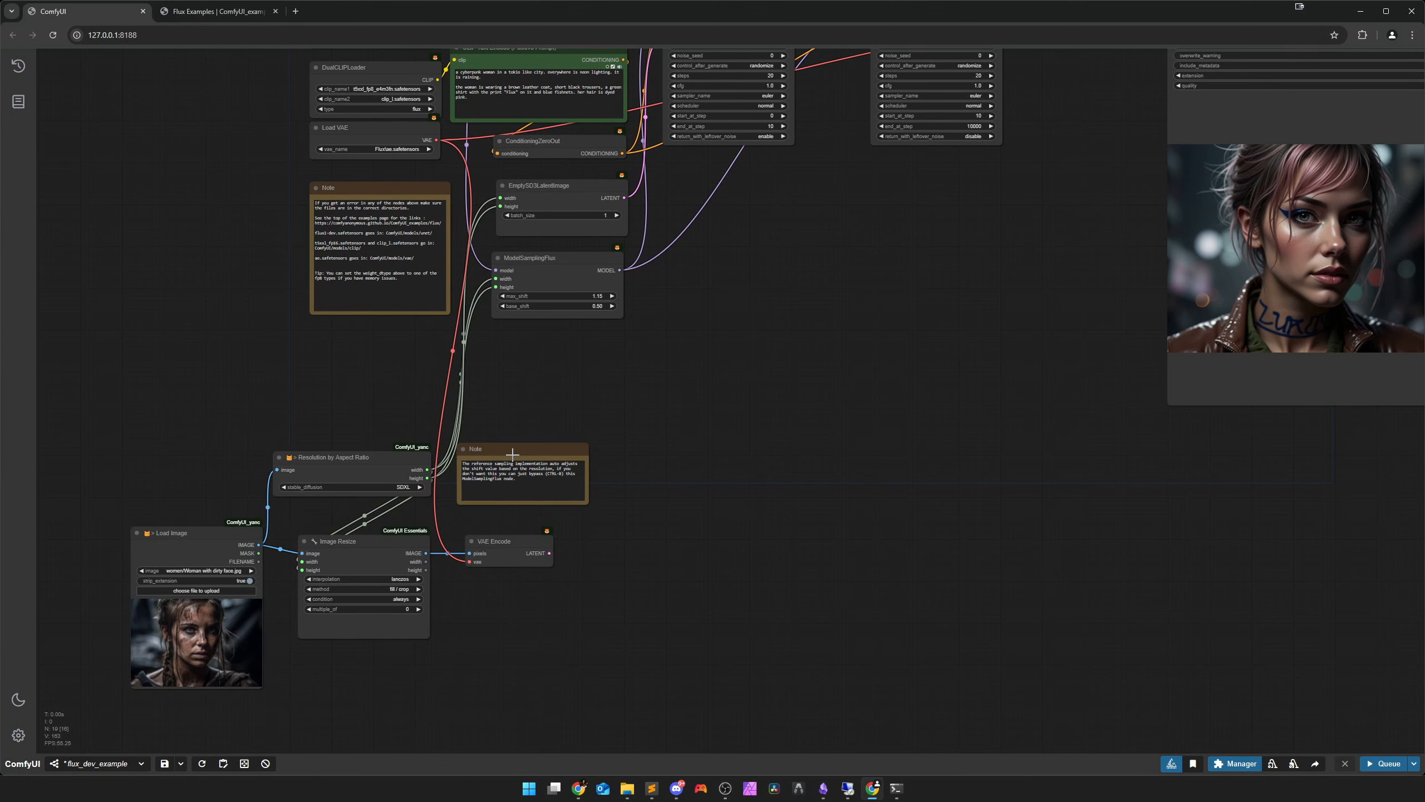
drag(512, 454, 549, 343)
drag(543, 466, 588, 383)
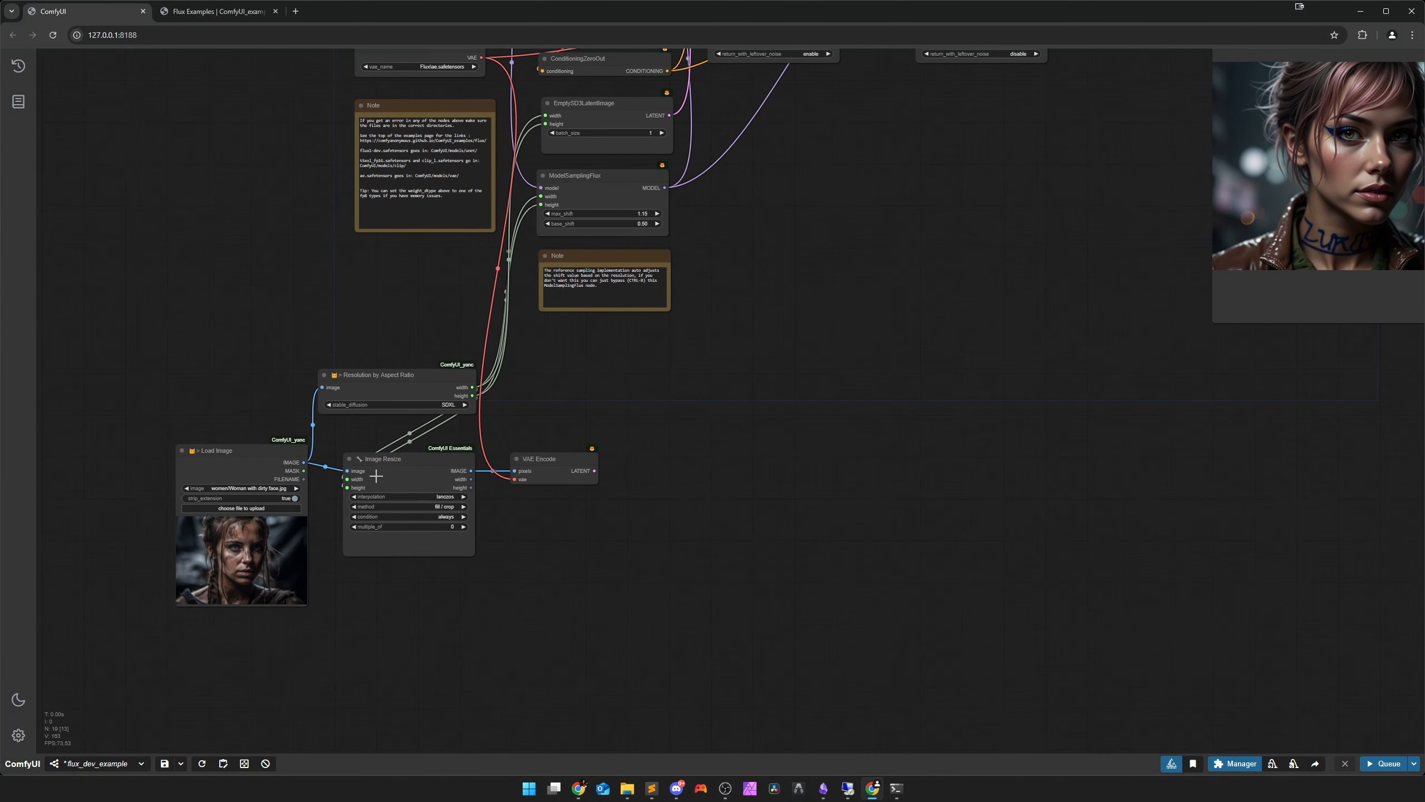
Group the Load Image, Resolution by Aspect Ratio, Image Resize and VAE Encode nodes, and queue a generation
drag(137, 365, 686, 666)
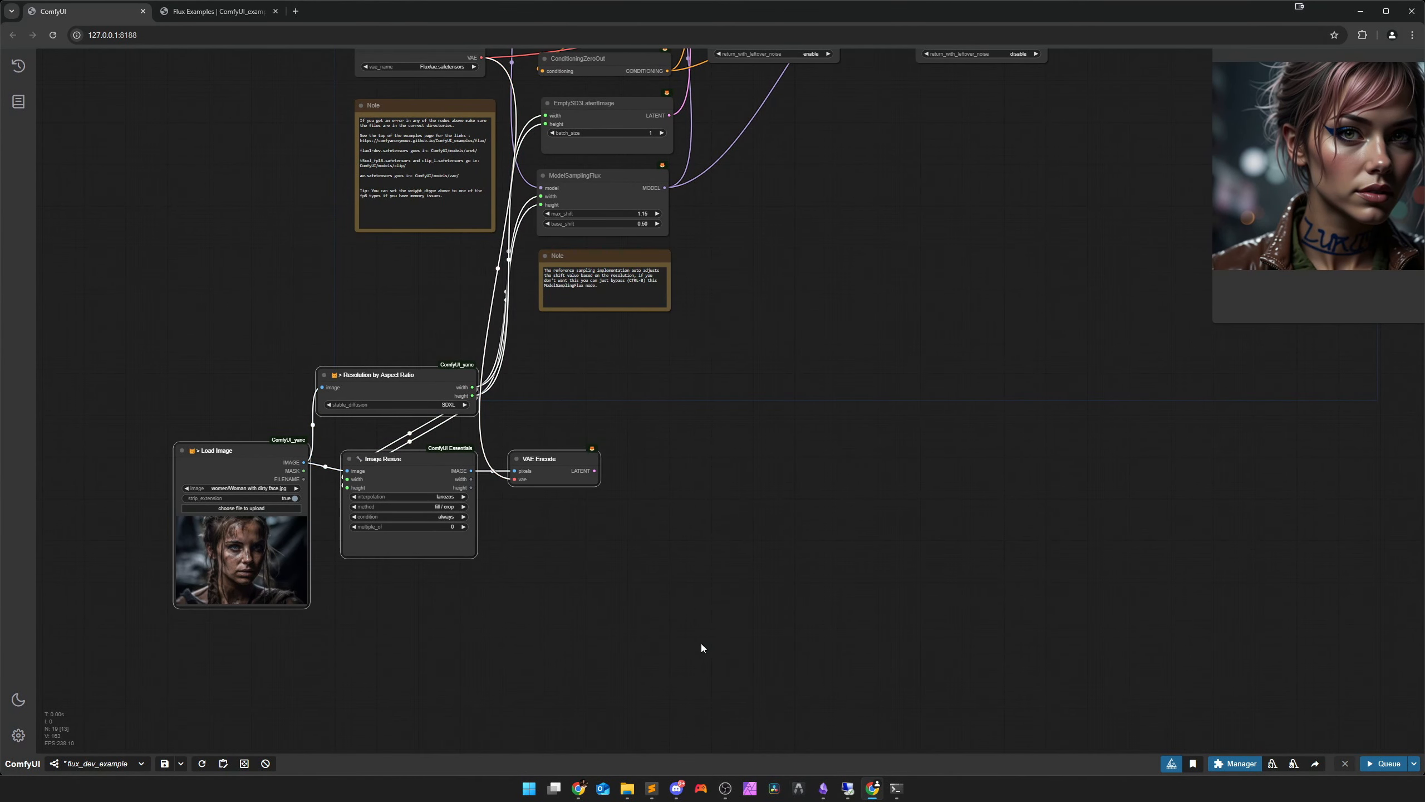
key(ctrl+g)
drag(1010, 393, 833, 576)
scroll(693, 603, down, 2)
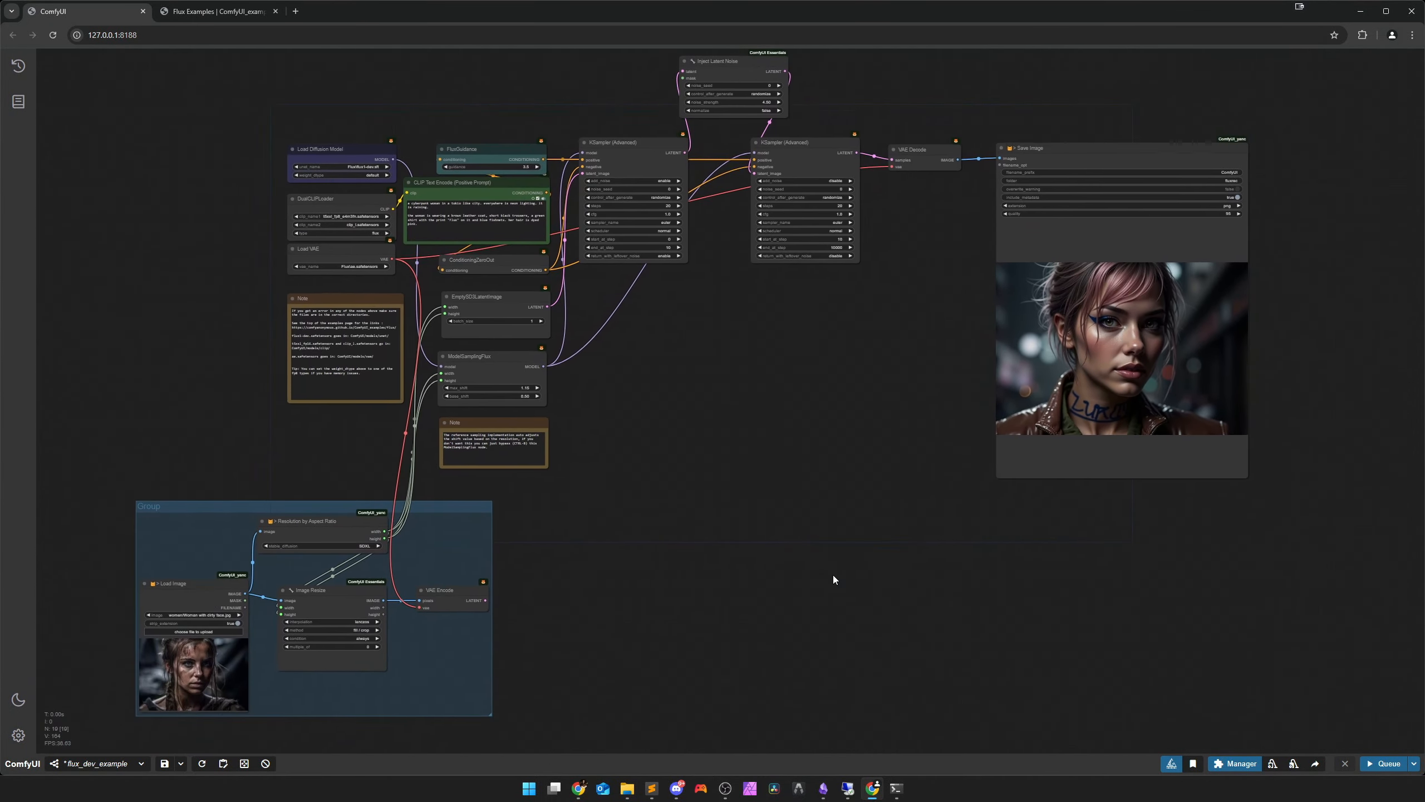
click(1383, 763)
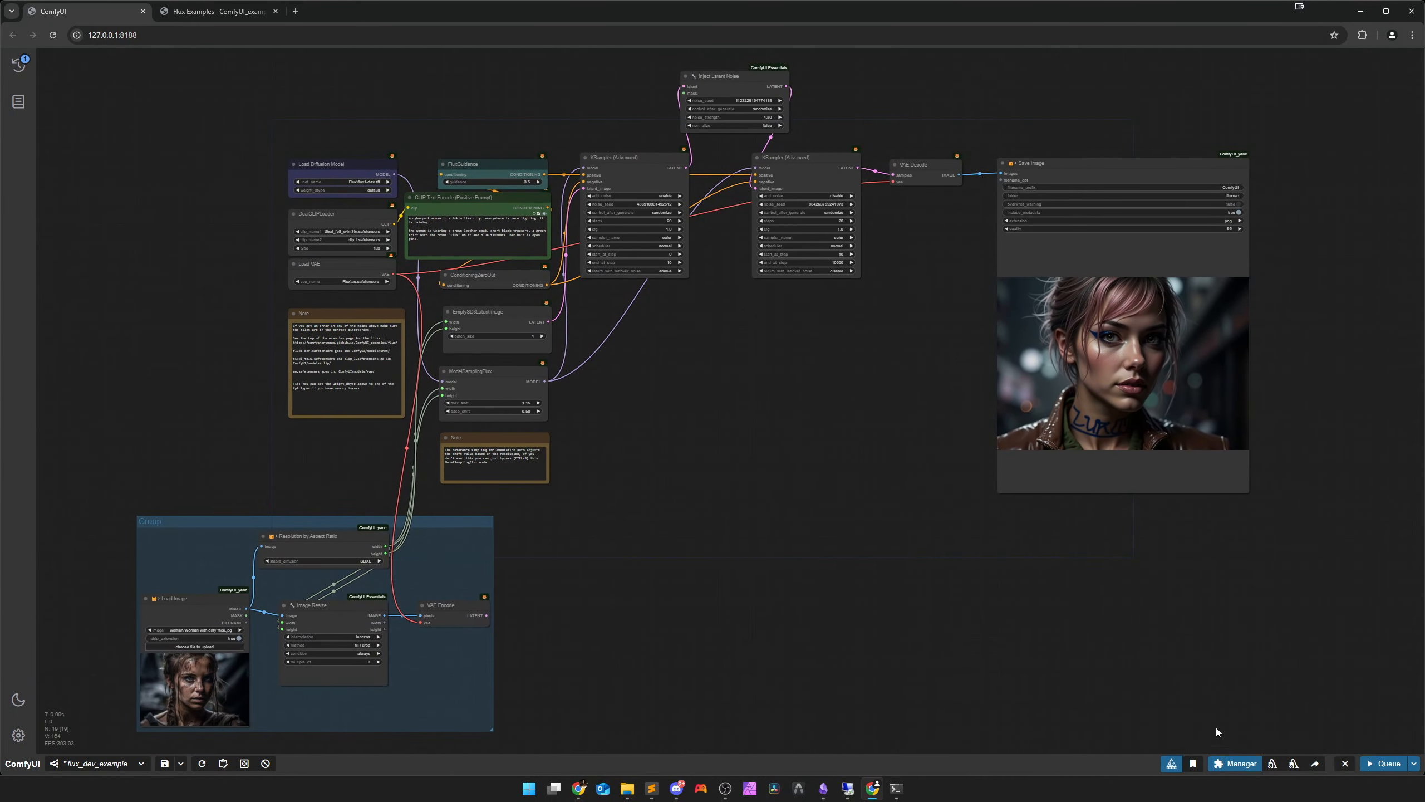
Convert the noise_seed widget to an input on both KSampler (Advanced) nodes
scroll(774, 386, up, 5)
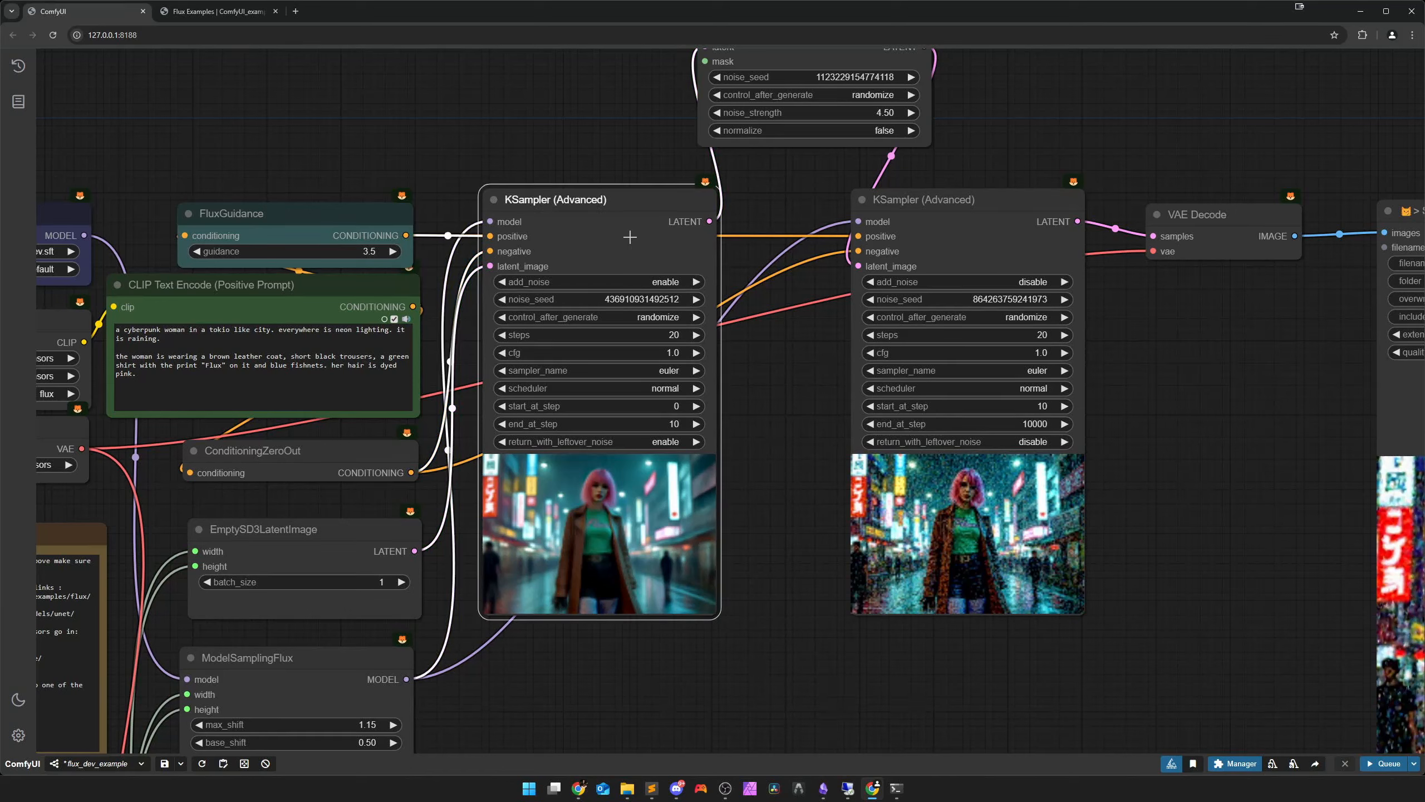
right_click(626, 231)
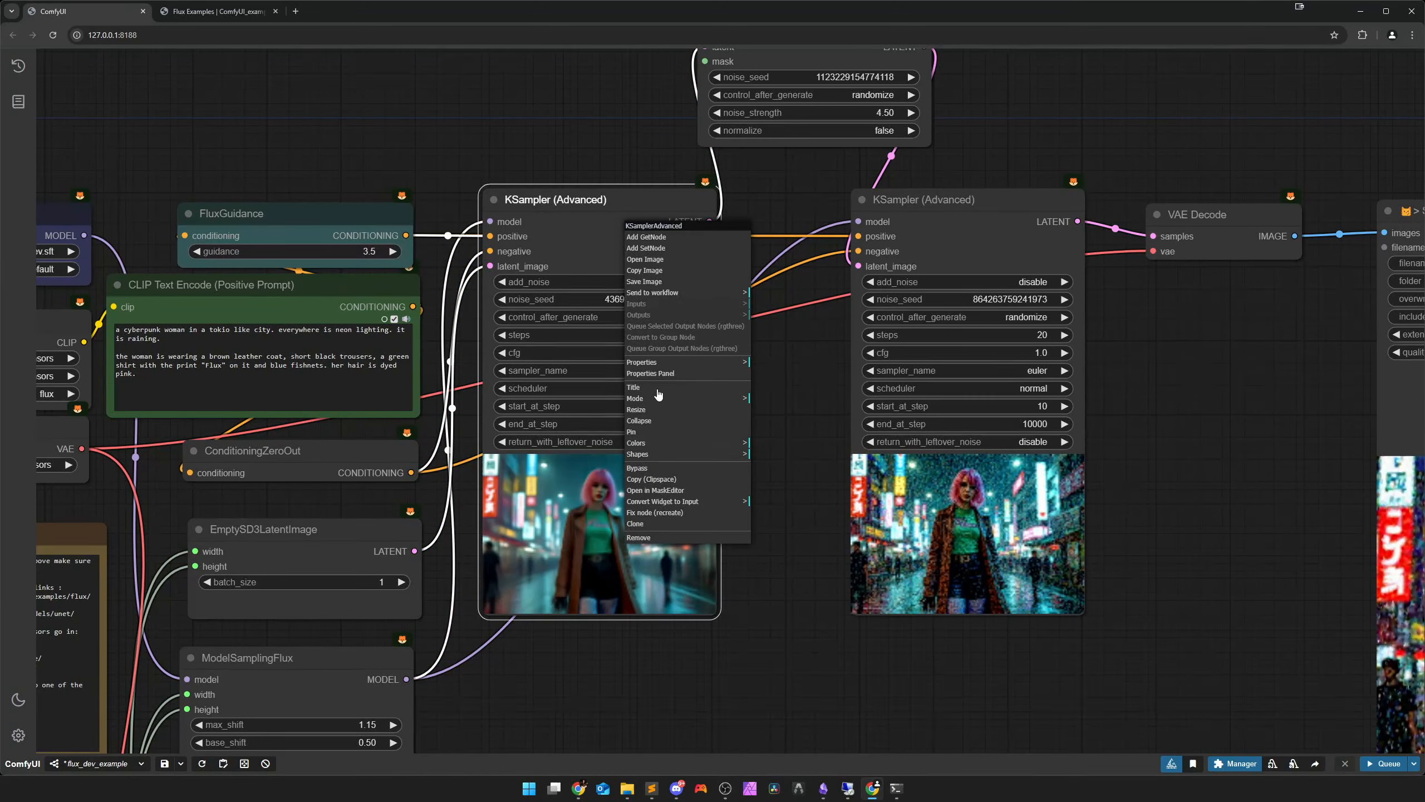
click(662, 501)
click(797, 511)
click(942, 239)
right_click(942, 239)
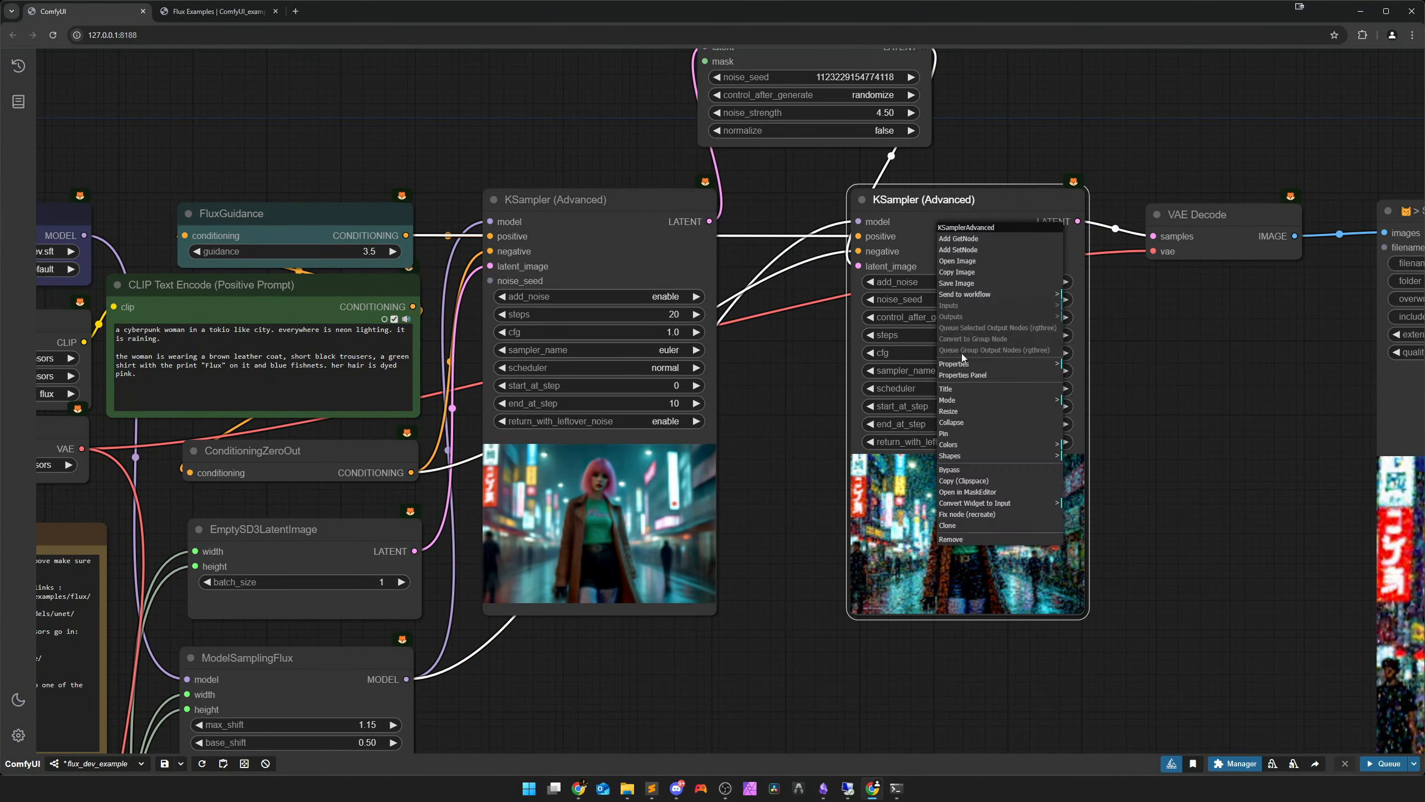
click(975, 503)
click(1103, 513)
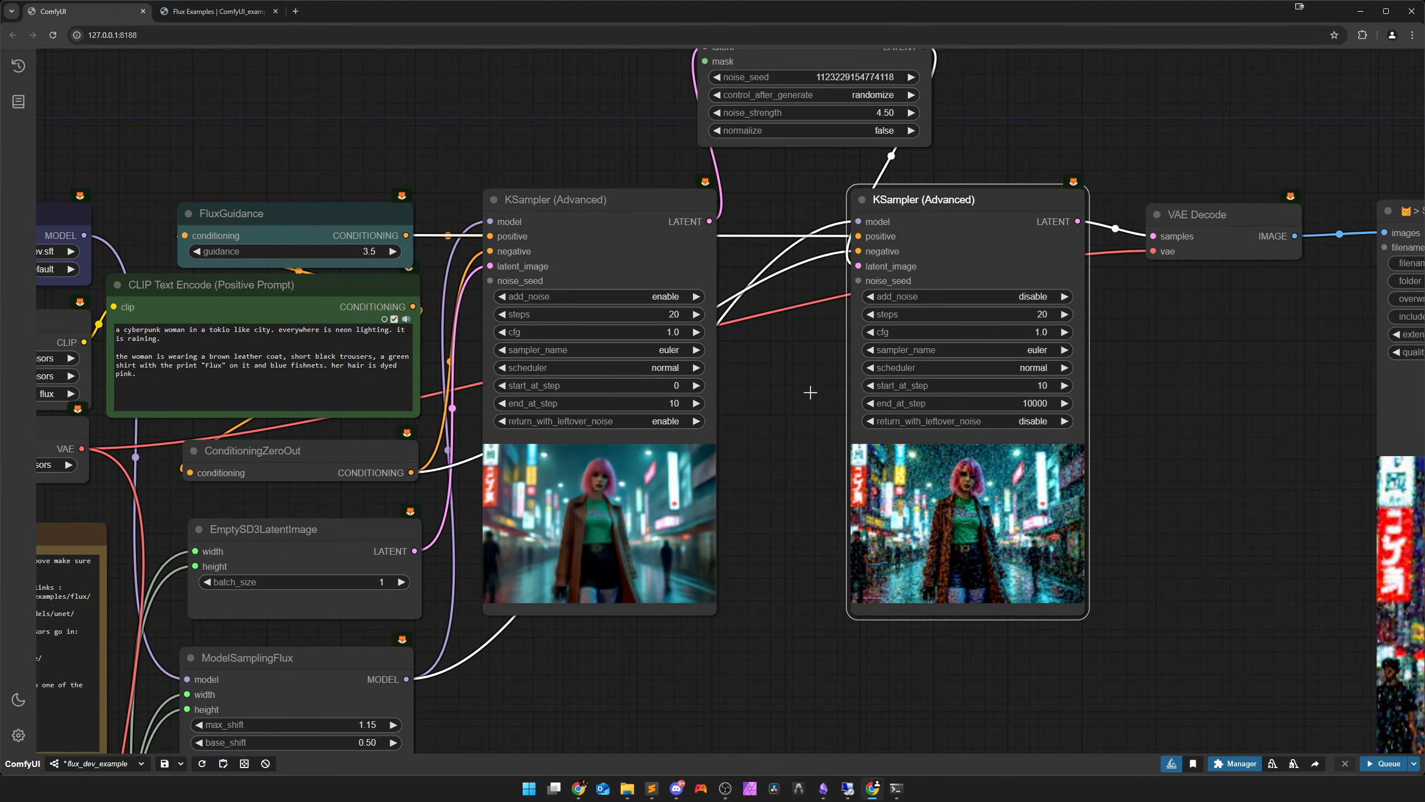
Create a shared noise_seed node feeding both KSampler (Advanced) nodes and set its control_after_generate option
double_click(490, 281)
drag(387, 203, 858, 280)
click(350, 146)
click(368, 189)
Compare the previews of the two samplers with the saved image to examine the effect of the injected noise
scroll(826, 398, down, 3)
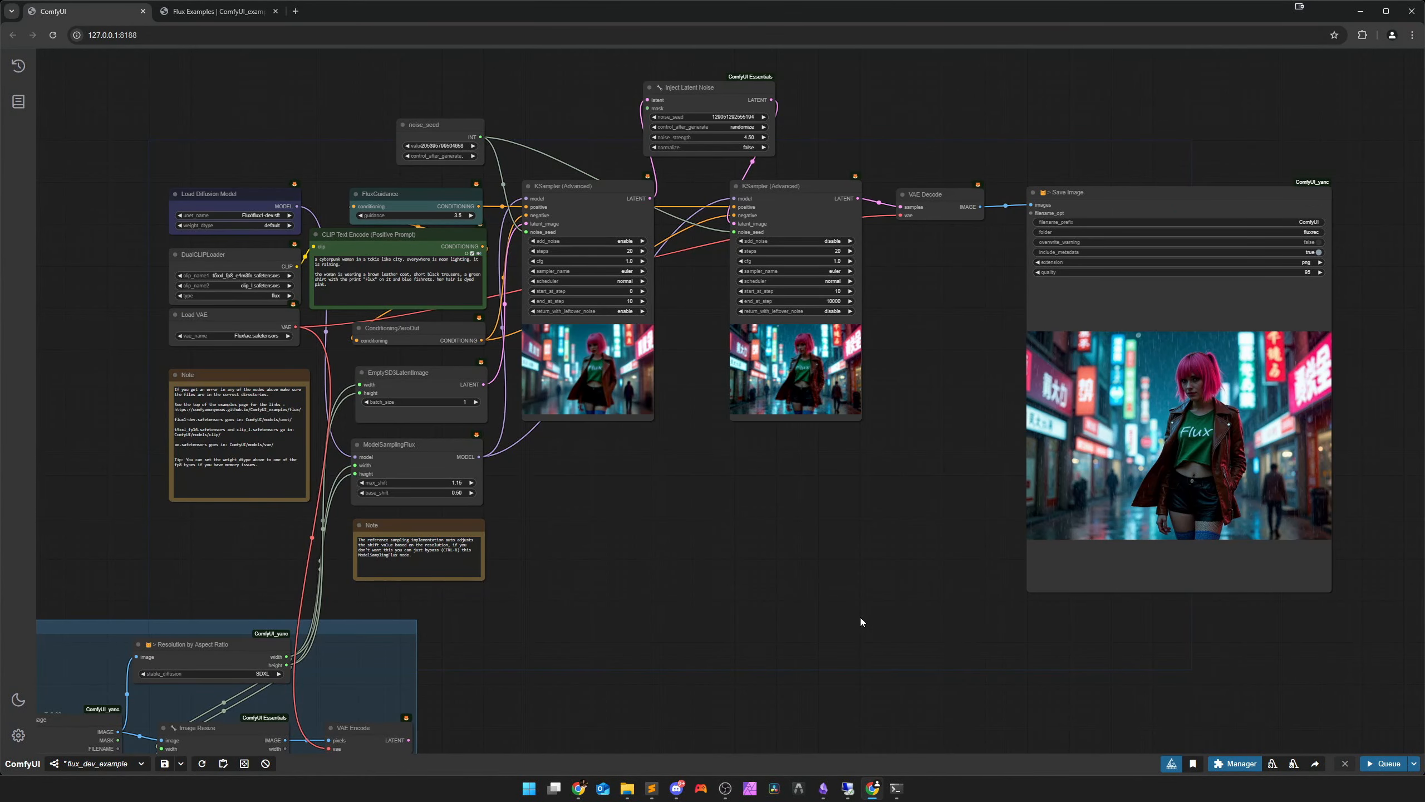
drag(978, 547, 682, 496)
scroll(936, 430, up, 7)
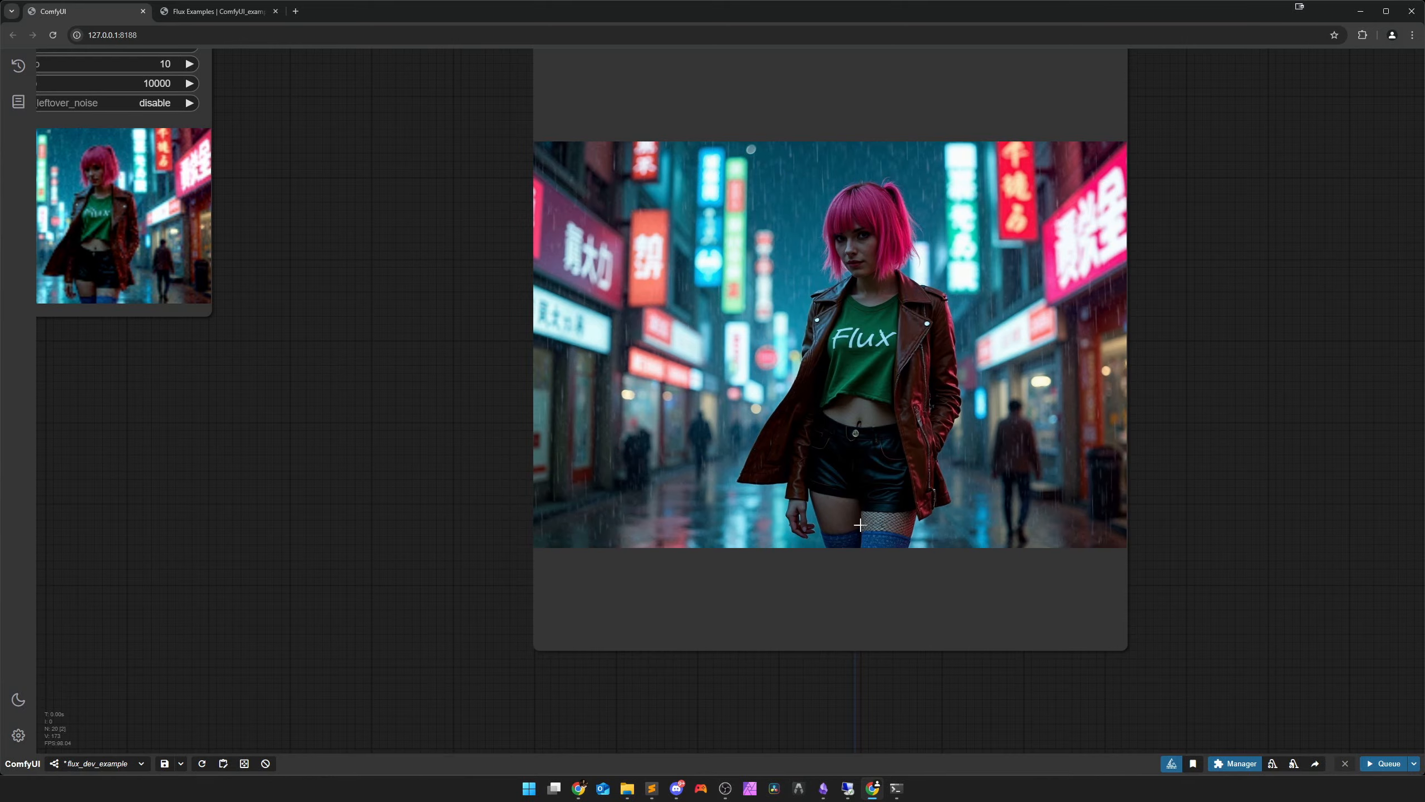
scroll(729, 528, down, 3)
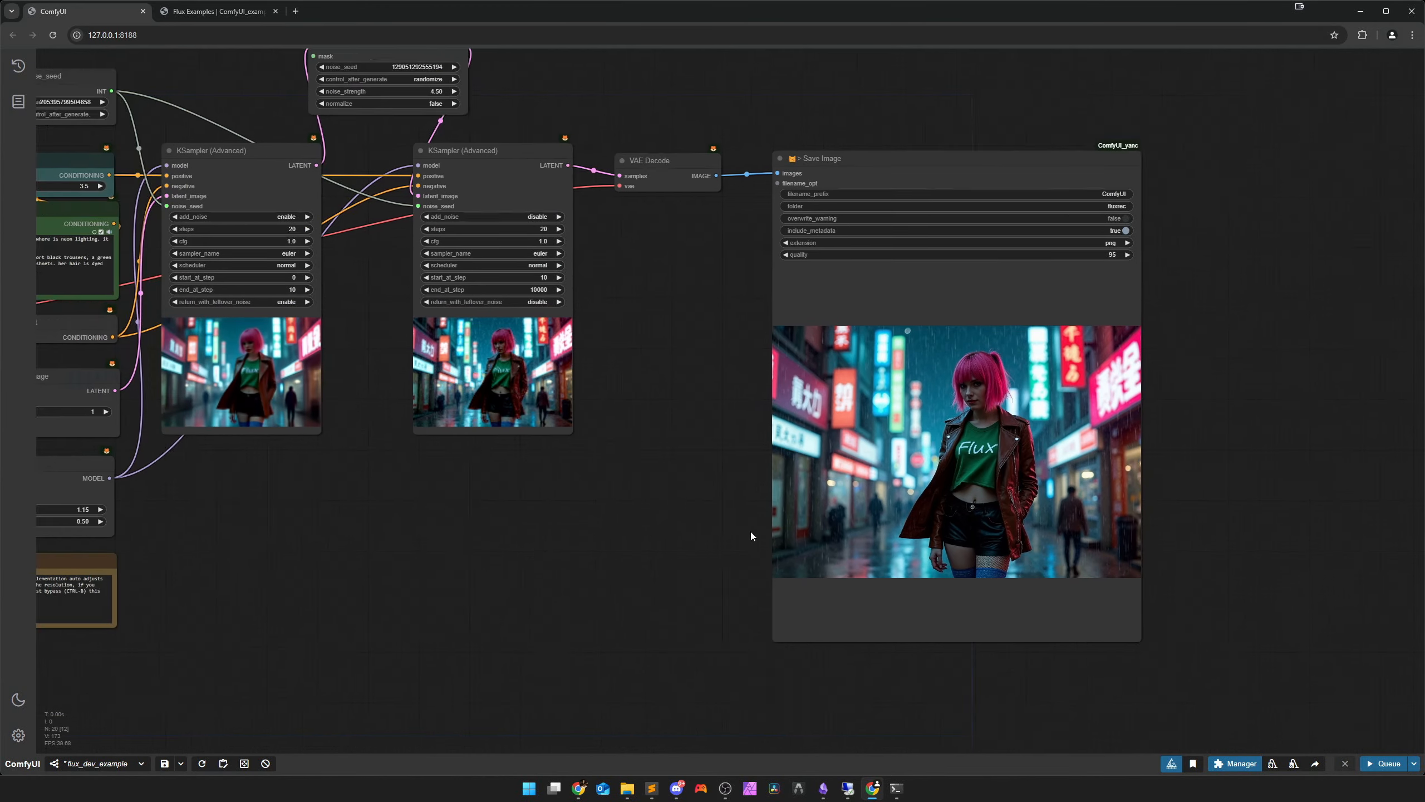
scroll(750, 531, up, 10)
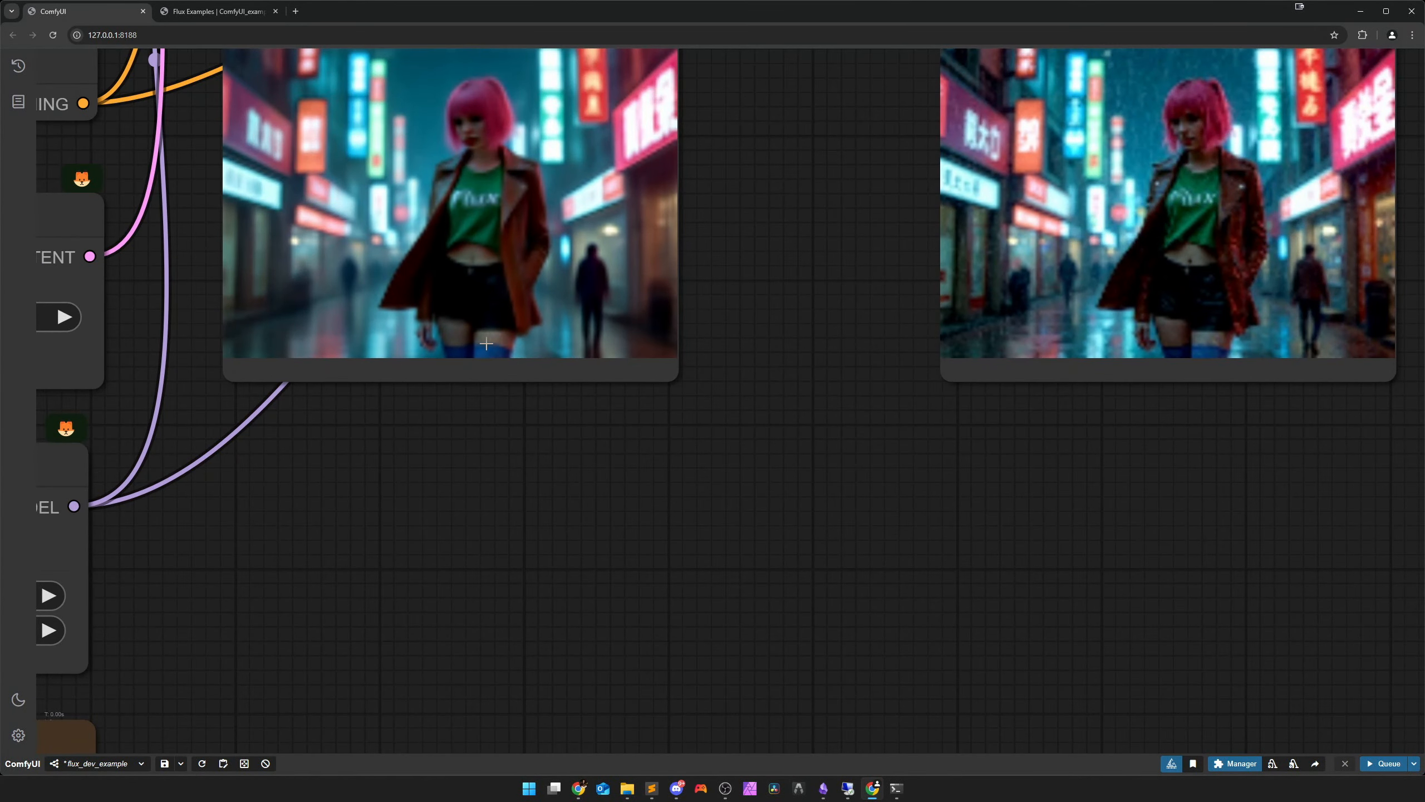
scroll(482, 340, up, 3)
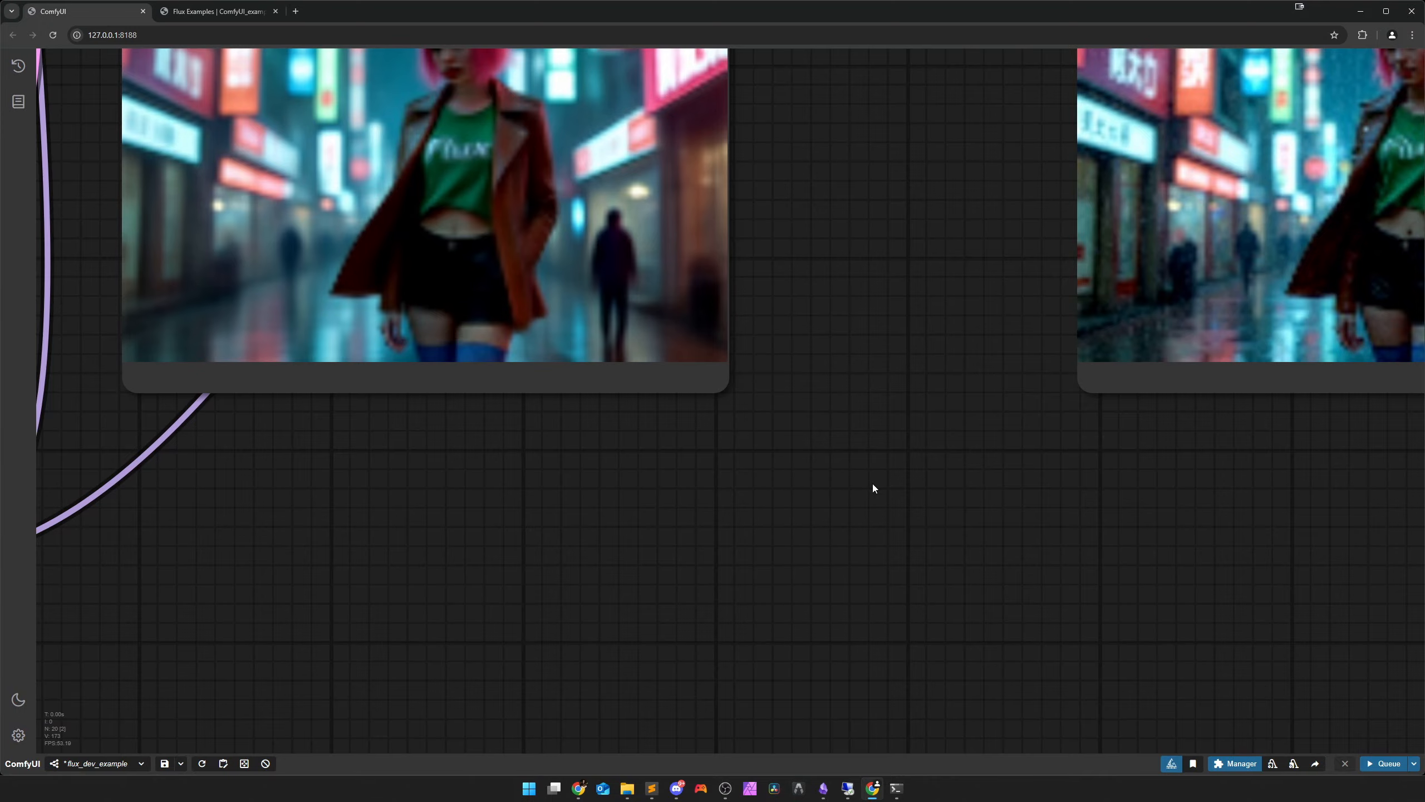
drag(873, 485, 399, 508)
scroll(824, 451, down, 5)
drag(611, 434, 708, 553)
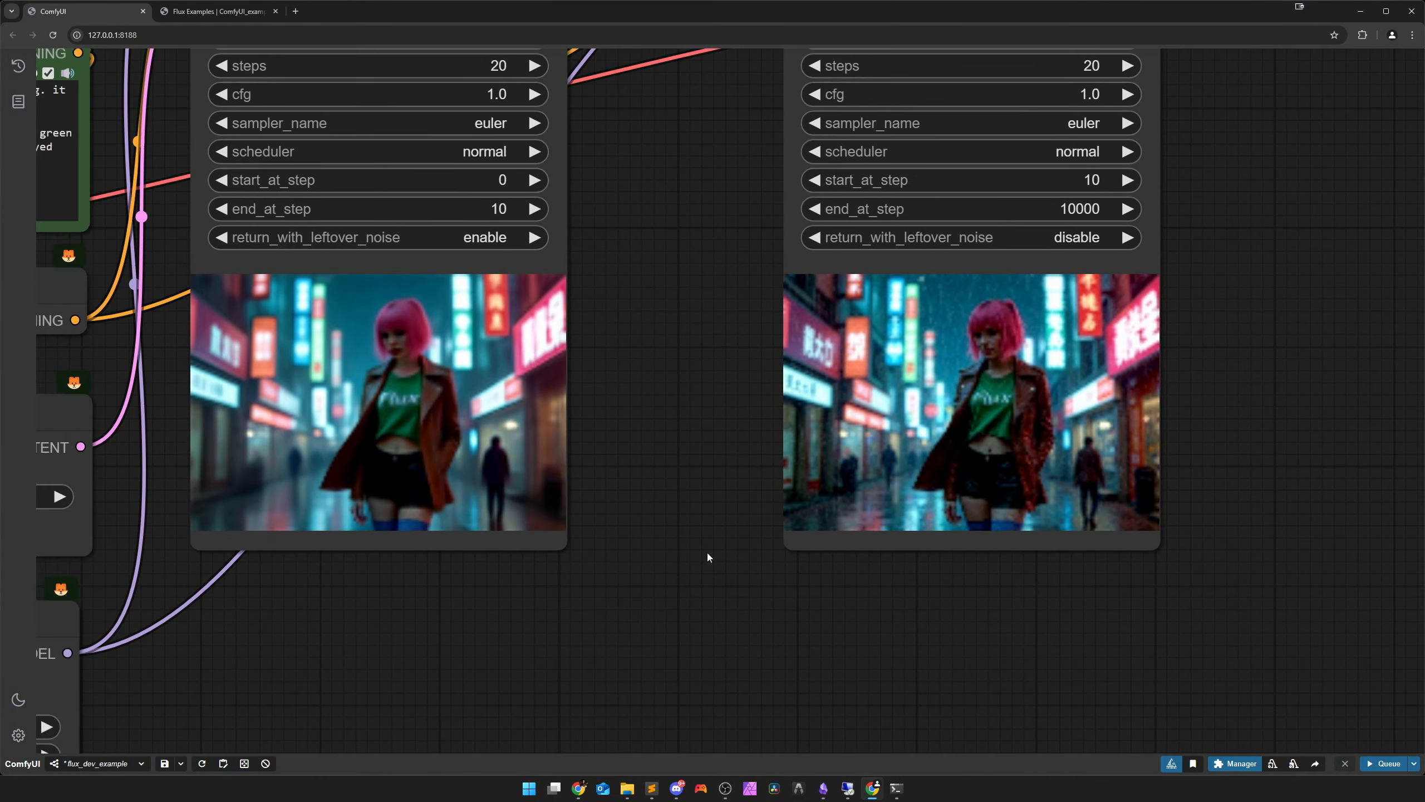
scroll(689, 469, up, 2)
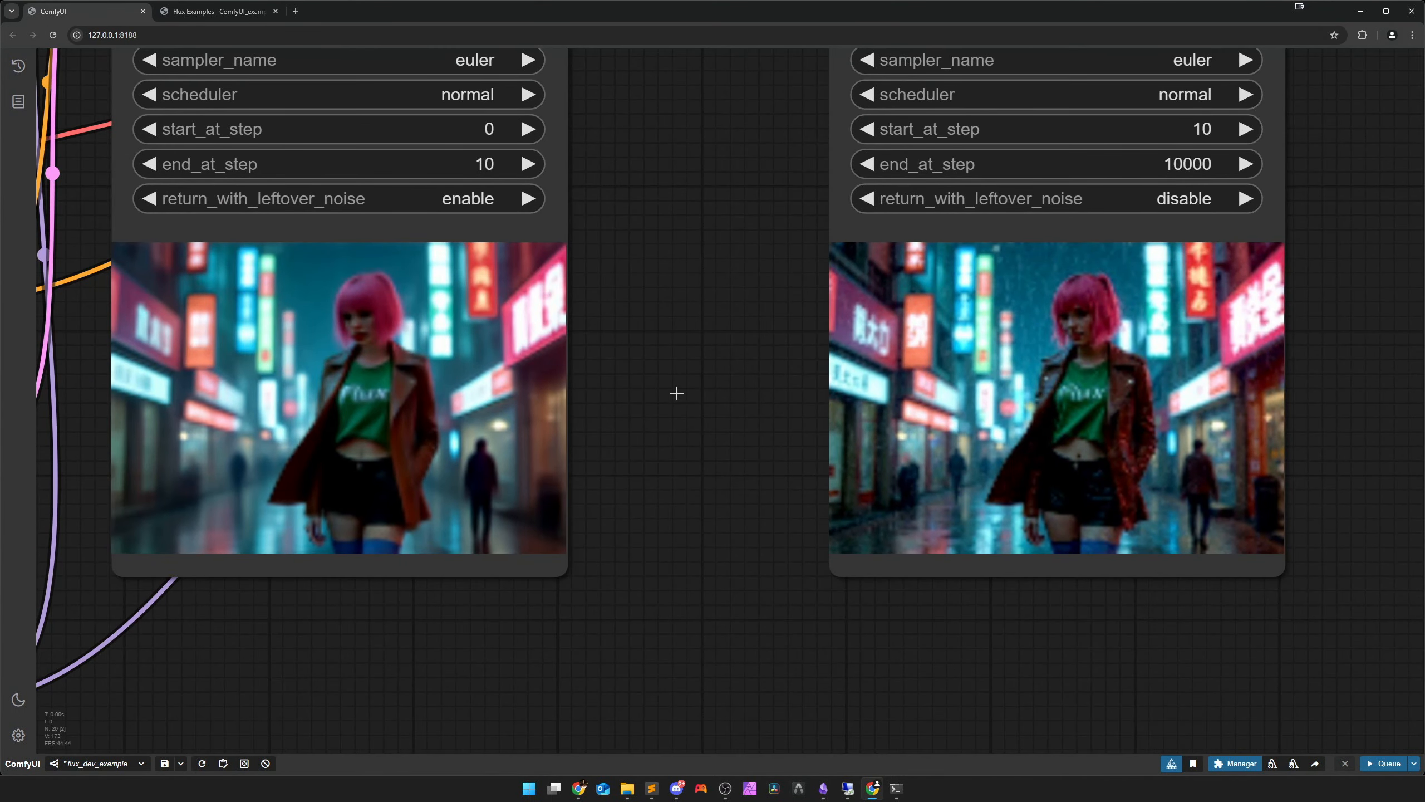
scroll(771, 544, down, 8)
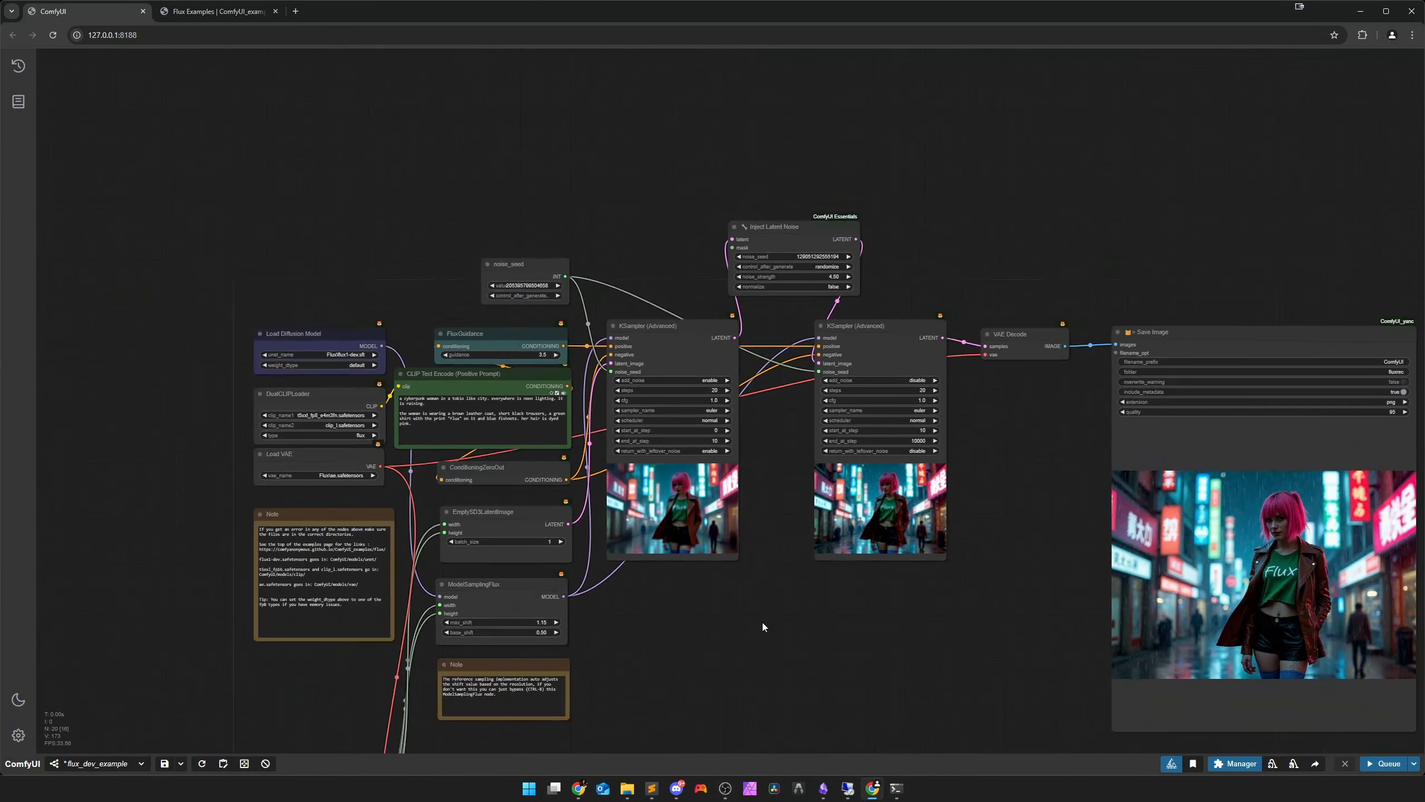
scroll(762, 621, up, 2)
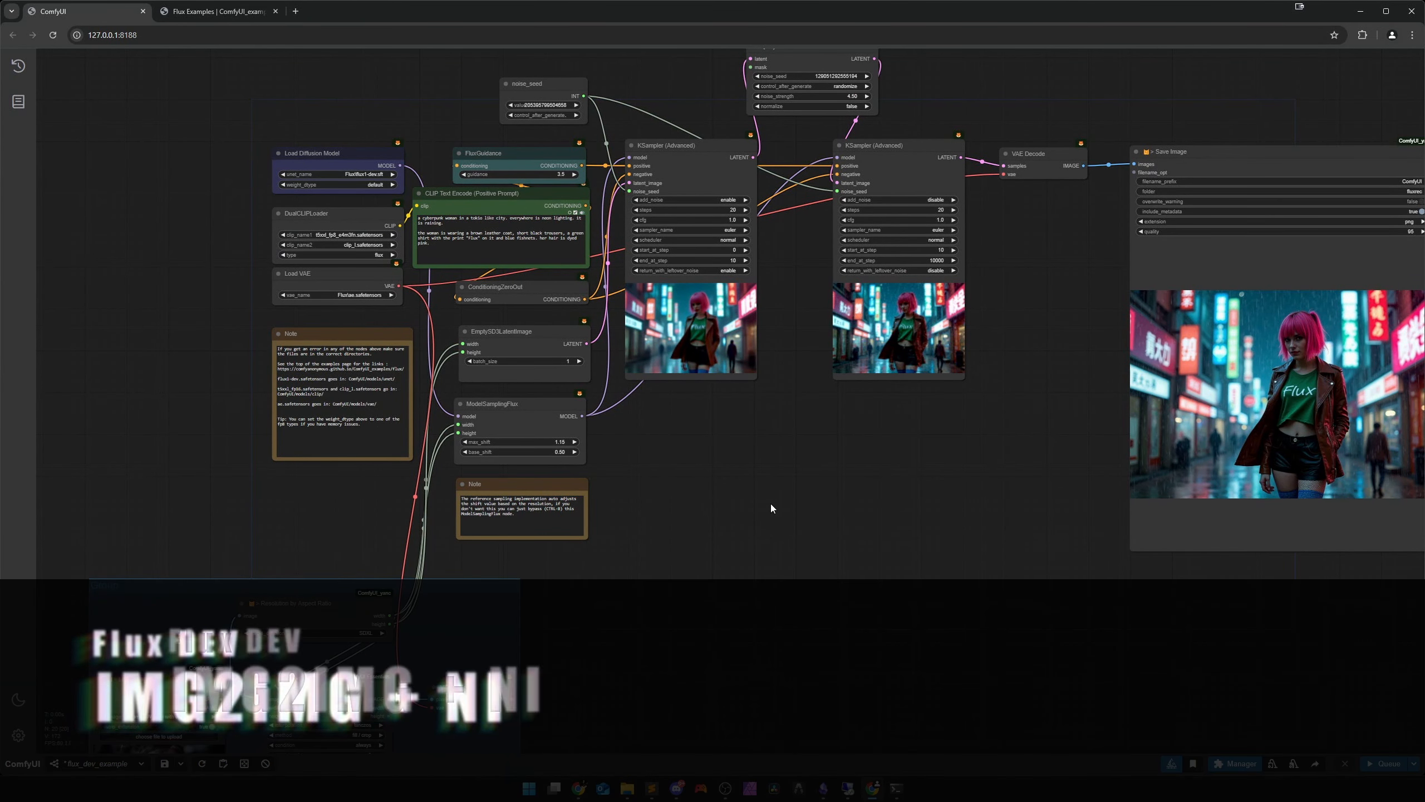
Connect the VAE Encode latent output to the first KSampler (Advanced) node's latent_image input, replacing the empty latent
drag(764, 517, 780, 524)
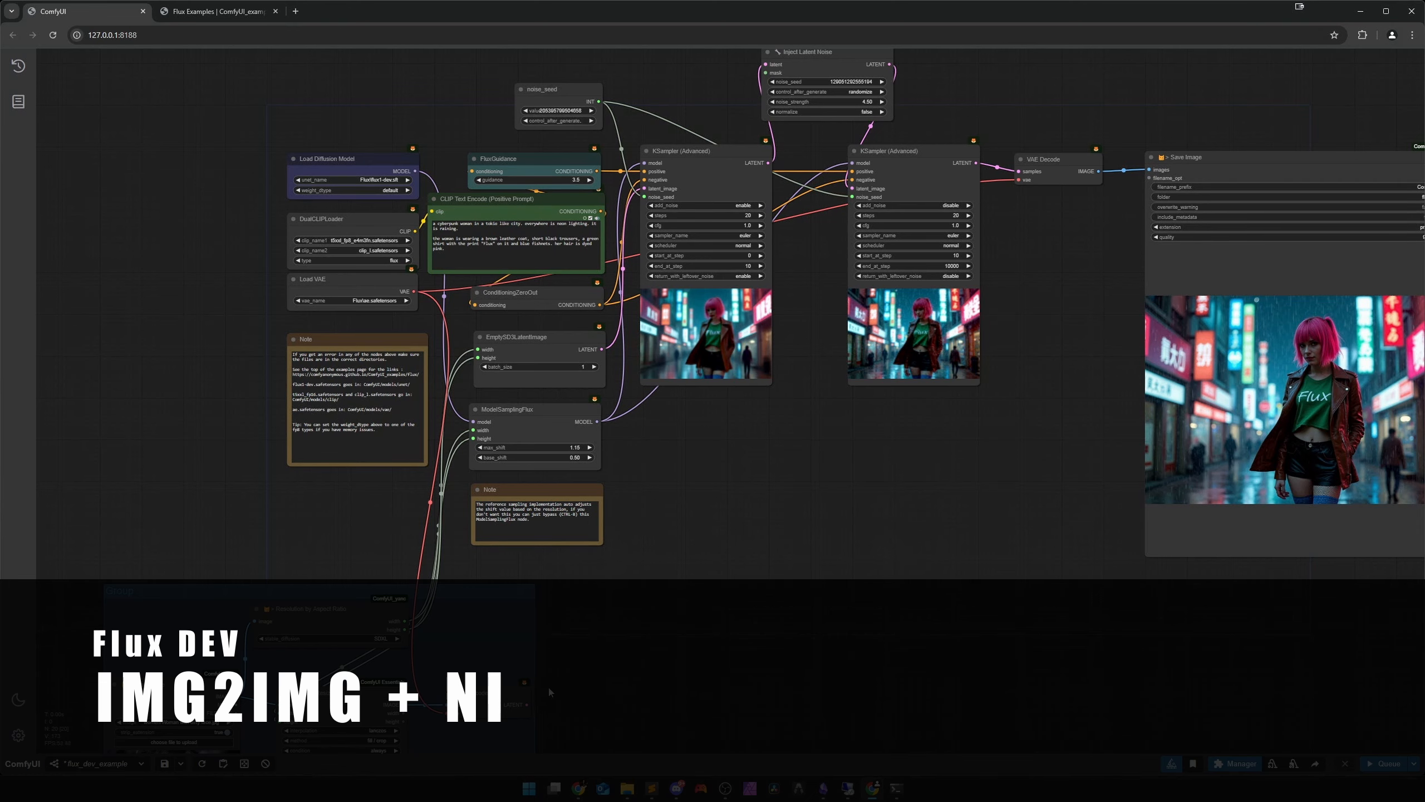
drag(422, 736, 558, 527)
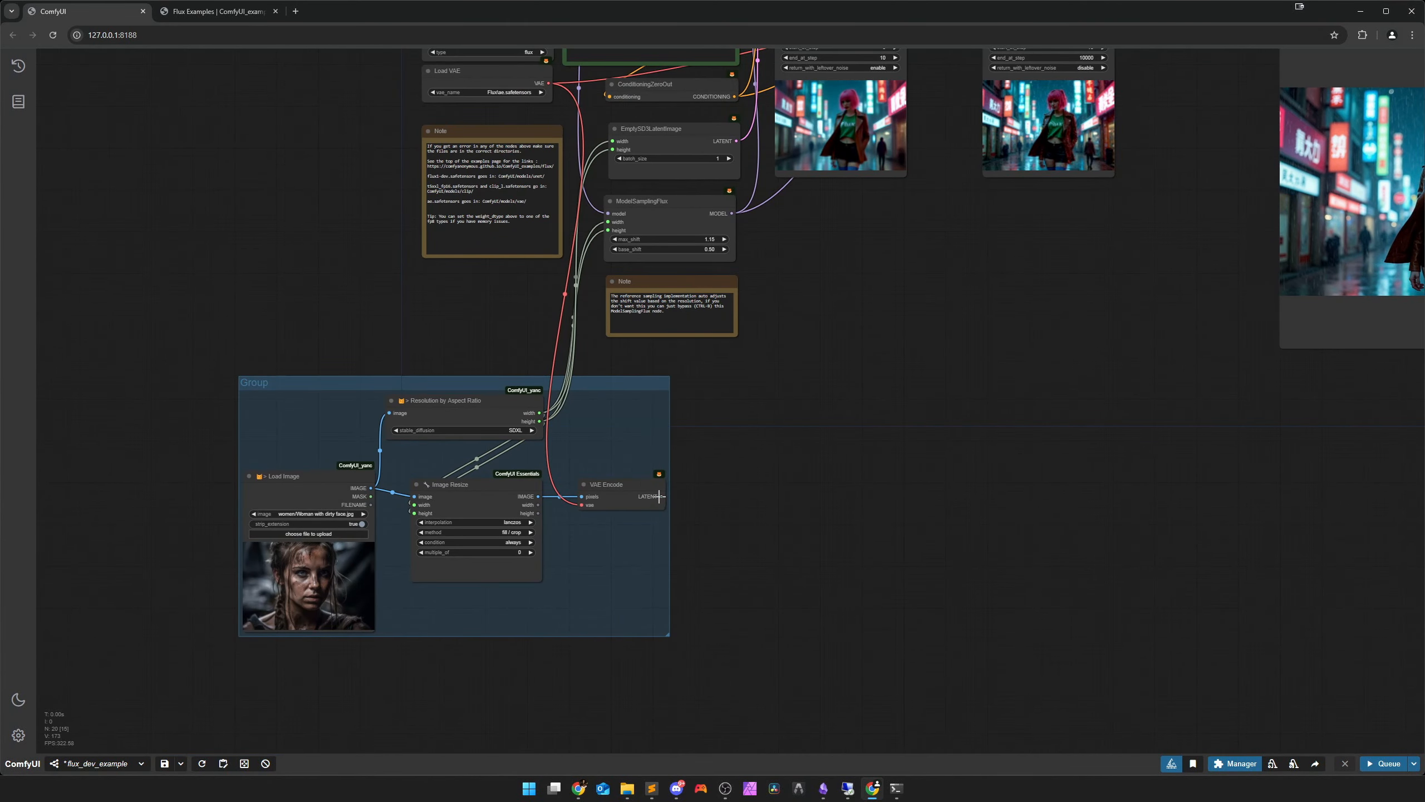
drag(659, 496, 642, 104)
scroll(784, 255, up, 3)
scroll(786, 242, up, 2)
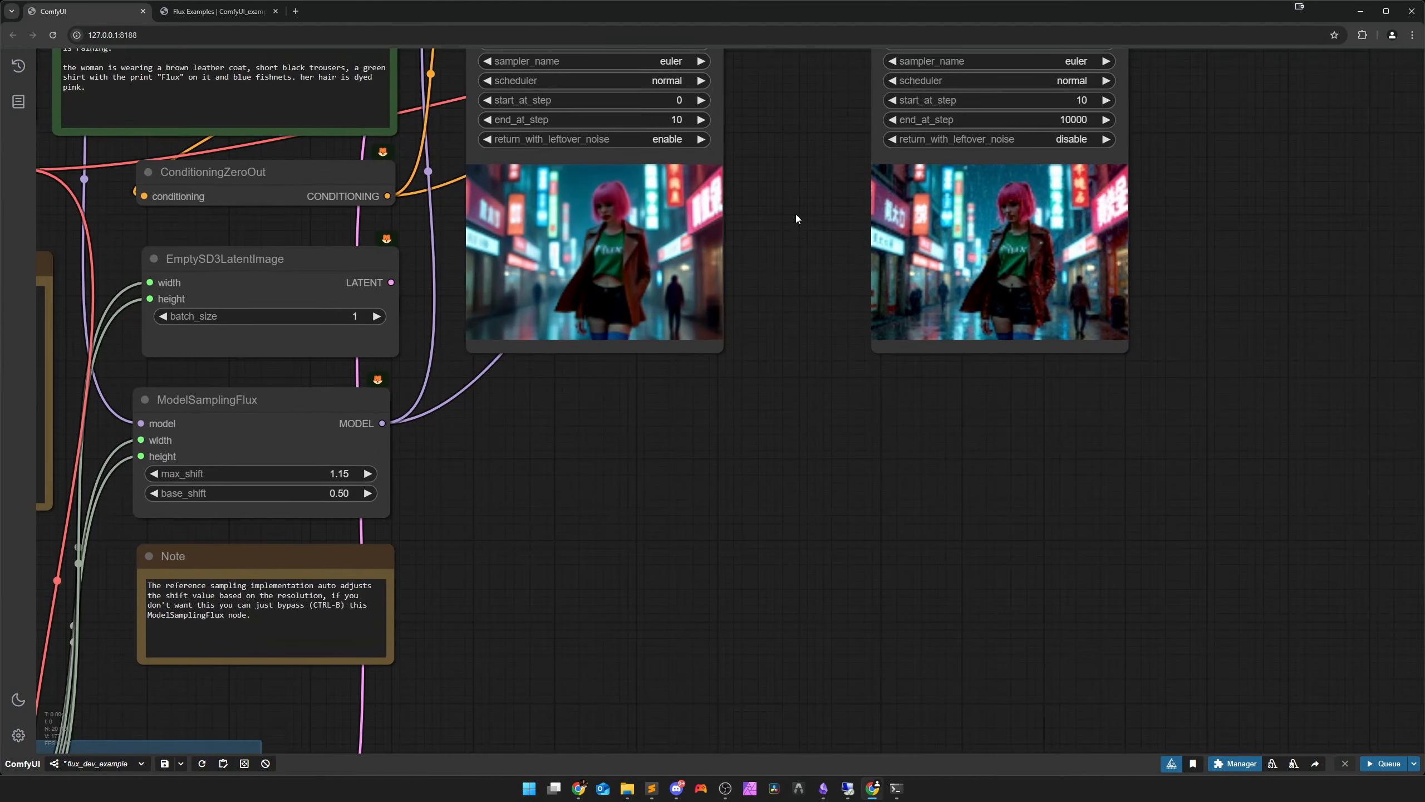
Set the first sampler's start_at_step to 3, queue a test run and interrupt it
drag(795, 214, 810, 410)
scroll(712, 314, up, 3)
click(685, 266)
click(684, 265)
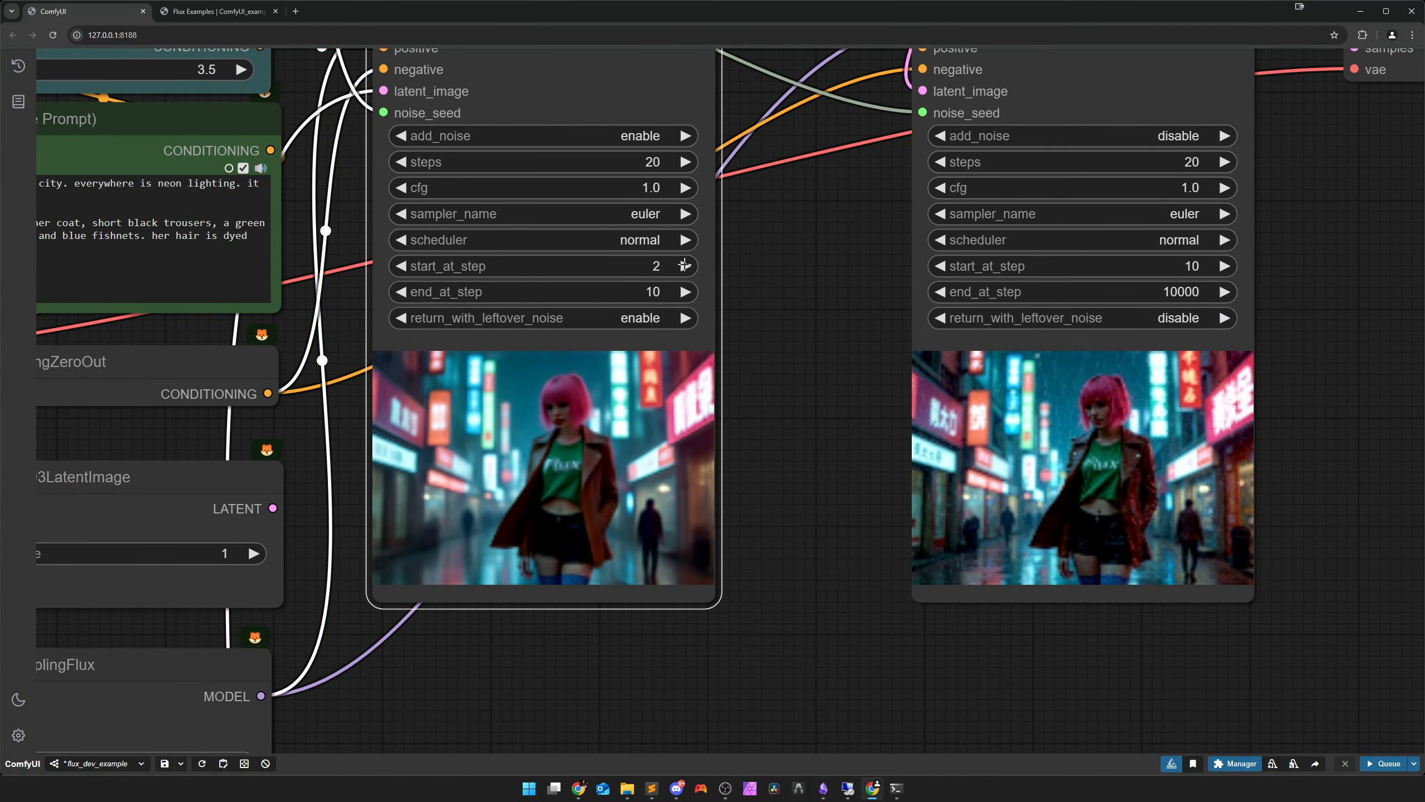
scroll(846, 616, down, 6)
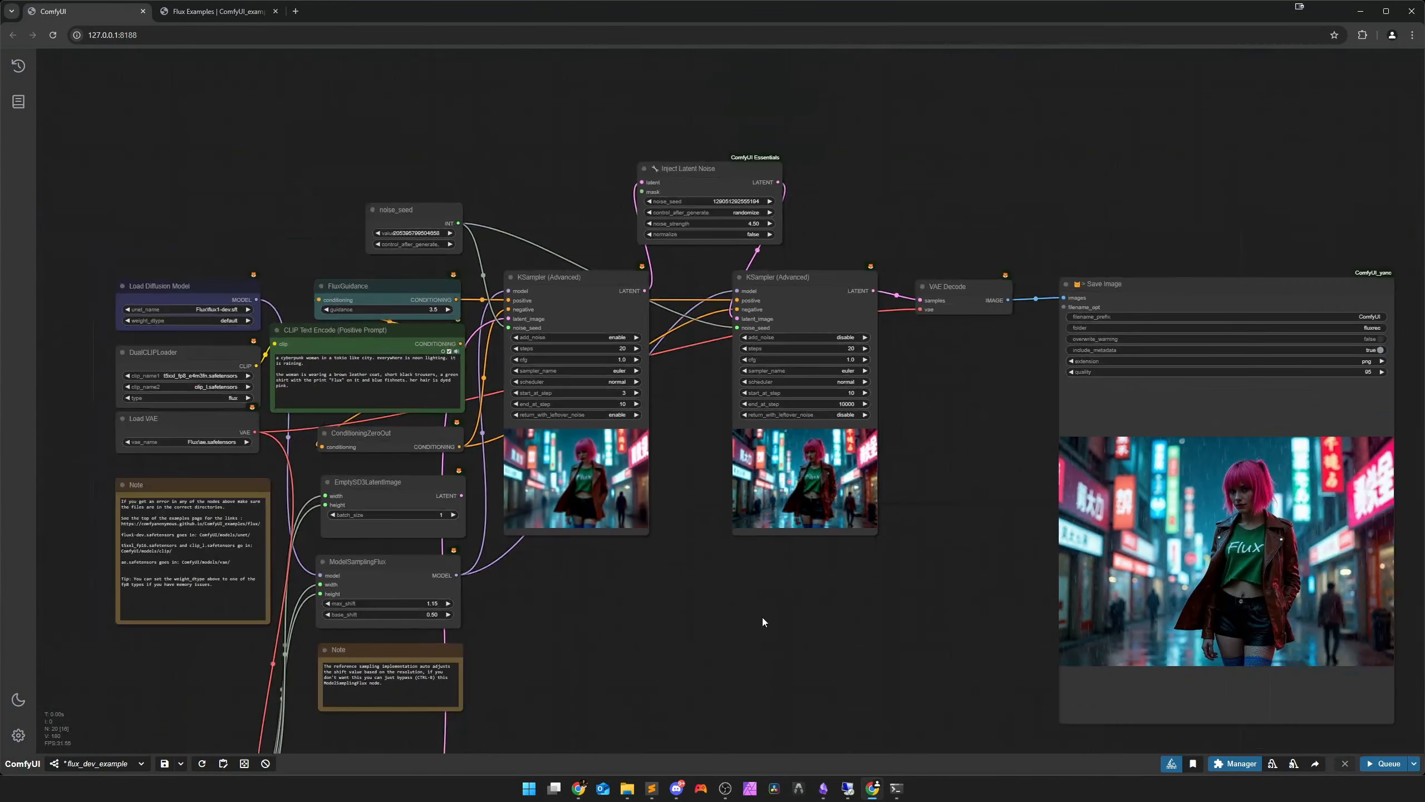
key(ctrl+Return)
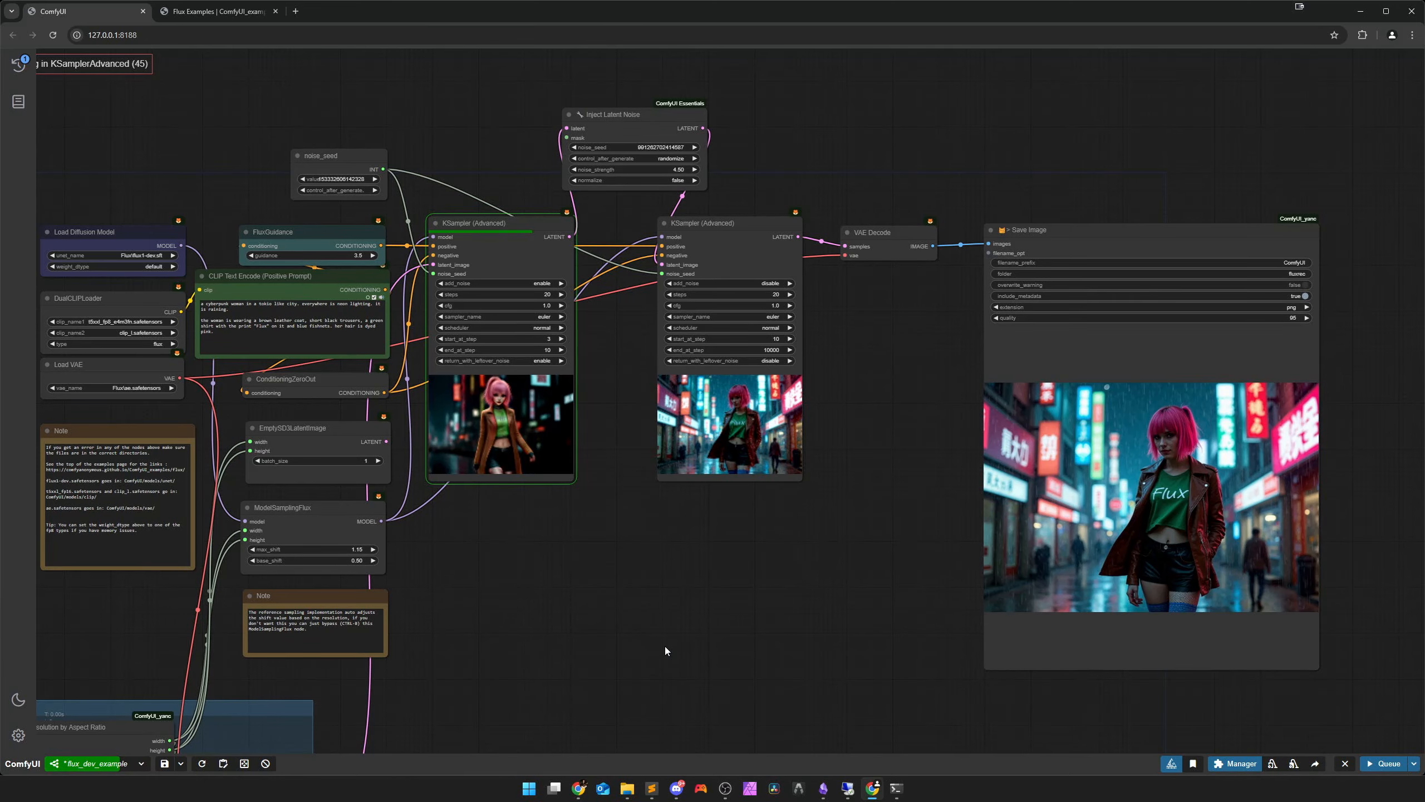
drag(665, 646, 765, 572)
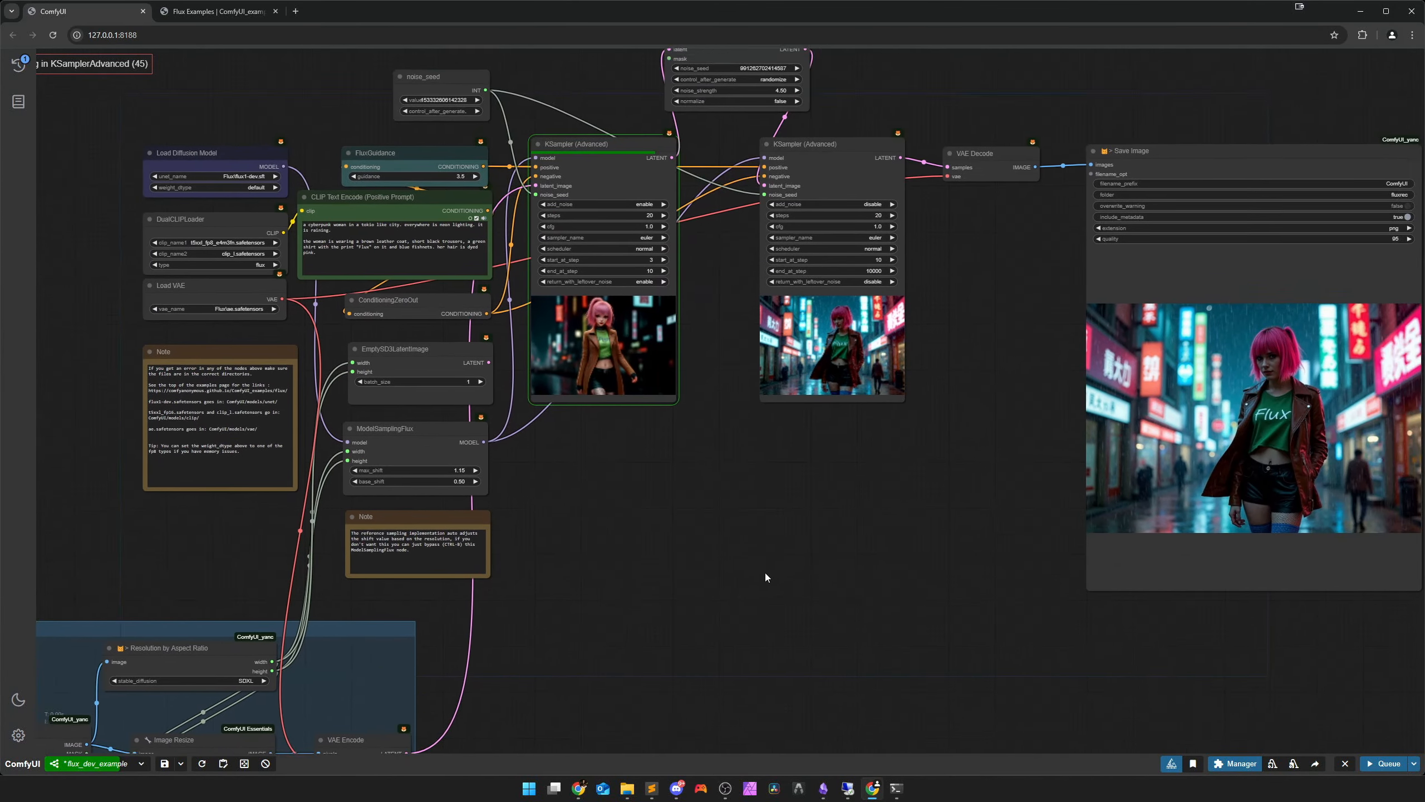
click(1345, 764)
Set the first sampler's start_at_step to 5 and queue a generation
scroll(715, 323, up, 3)
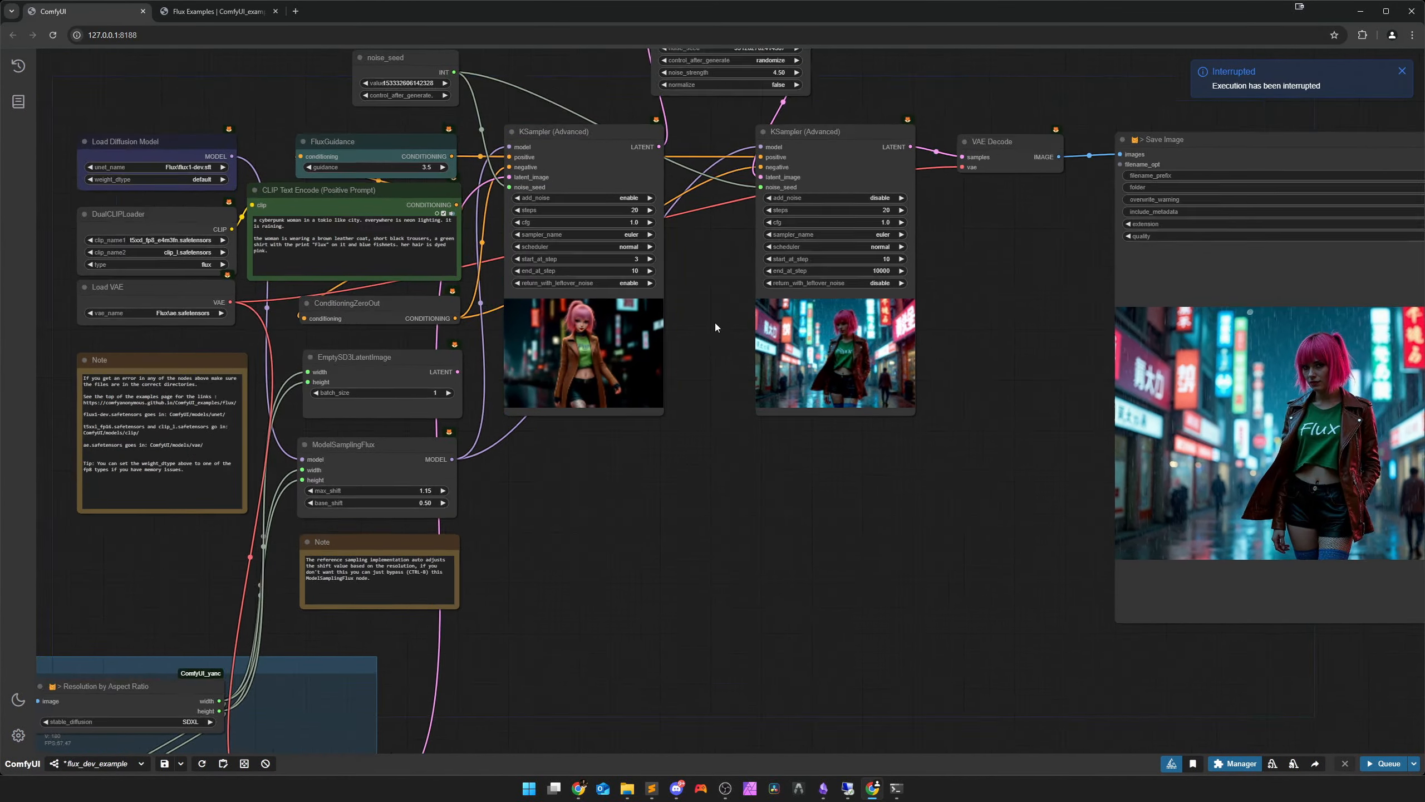
click(661, 267)
click(660, 267)
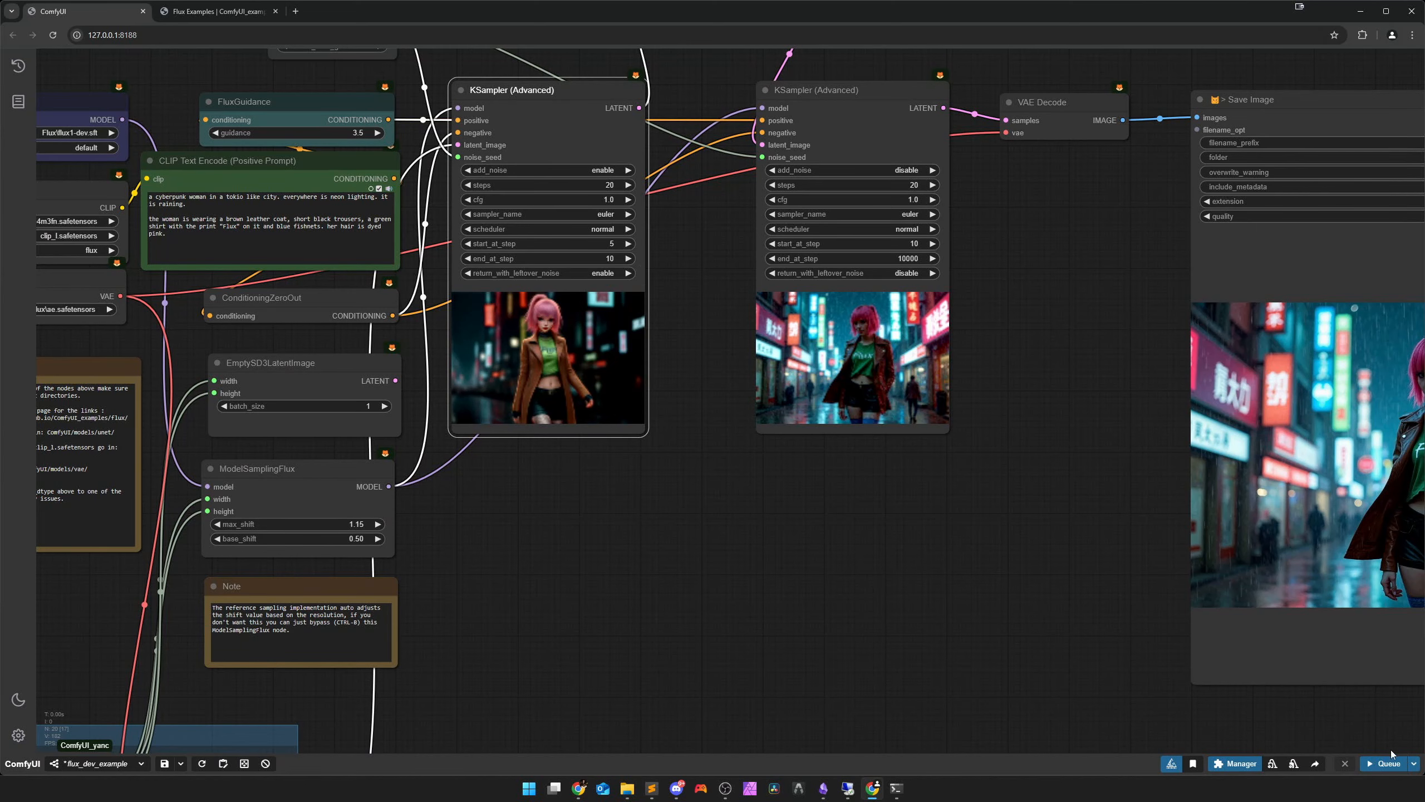
click(1389, 761)
Compare the source photo and both sampler previews with the final saved image of the image-to-image run
scroll(869, 526, down, 3)
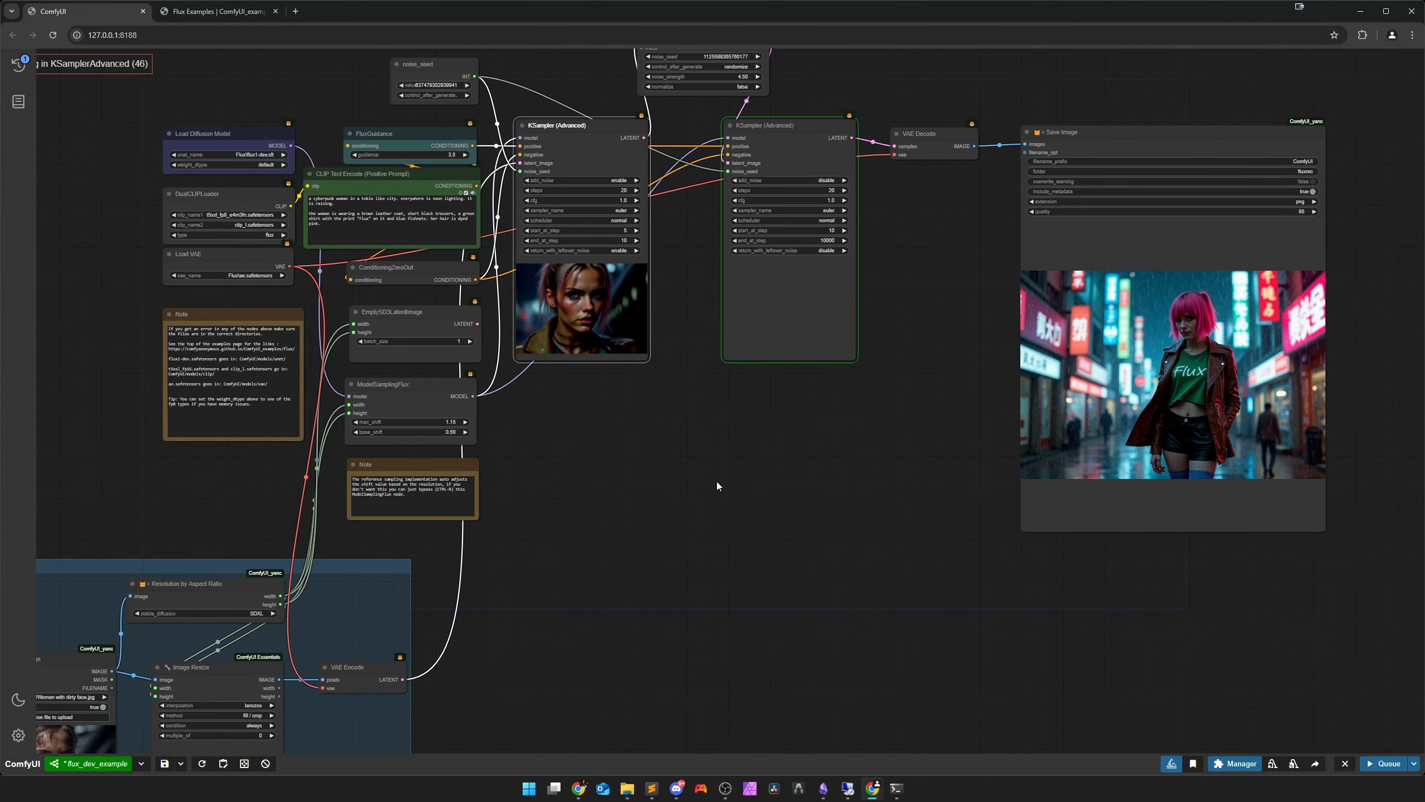
drag(616, 511, 727, 423)
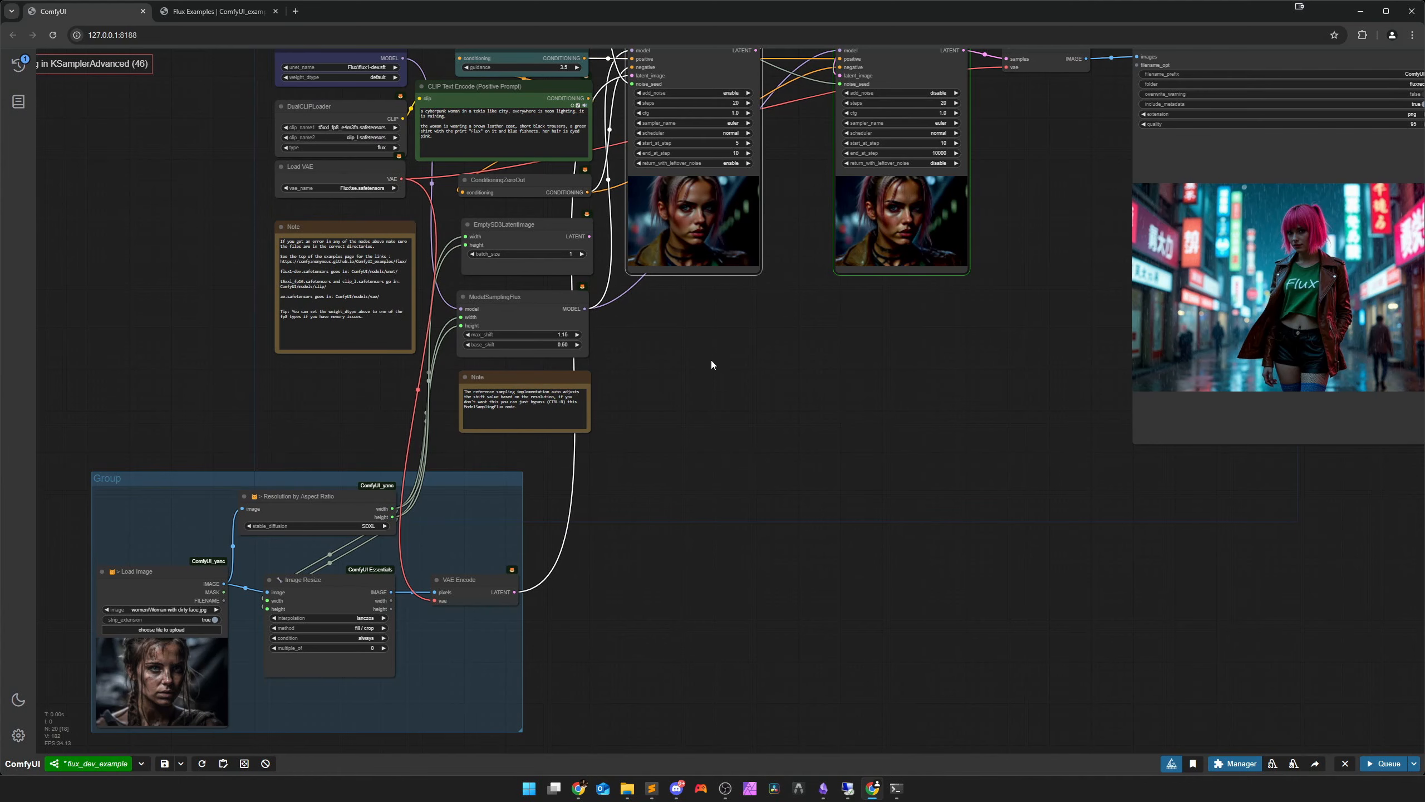
drag(710, 359, 692, 612)
scroll(703, 558, up, 4)
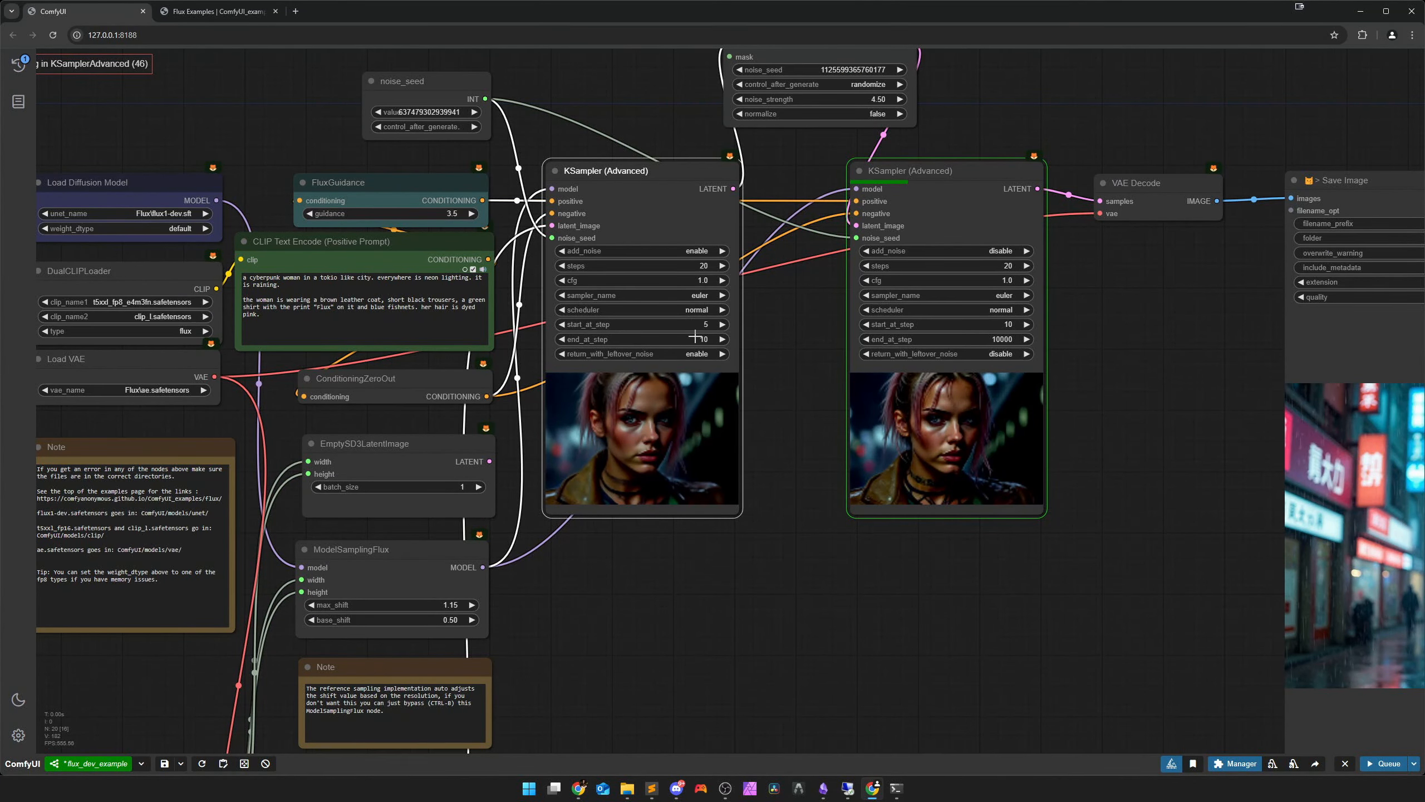
drag(789, 356, 688, 455)
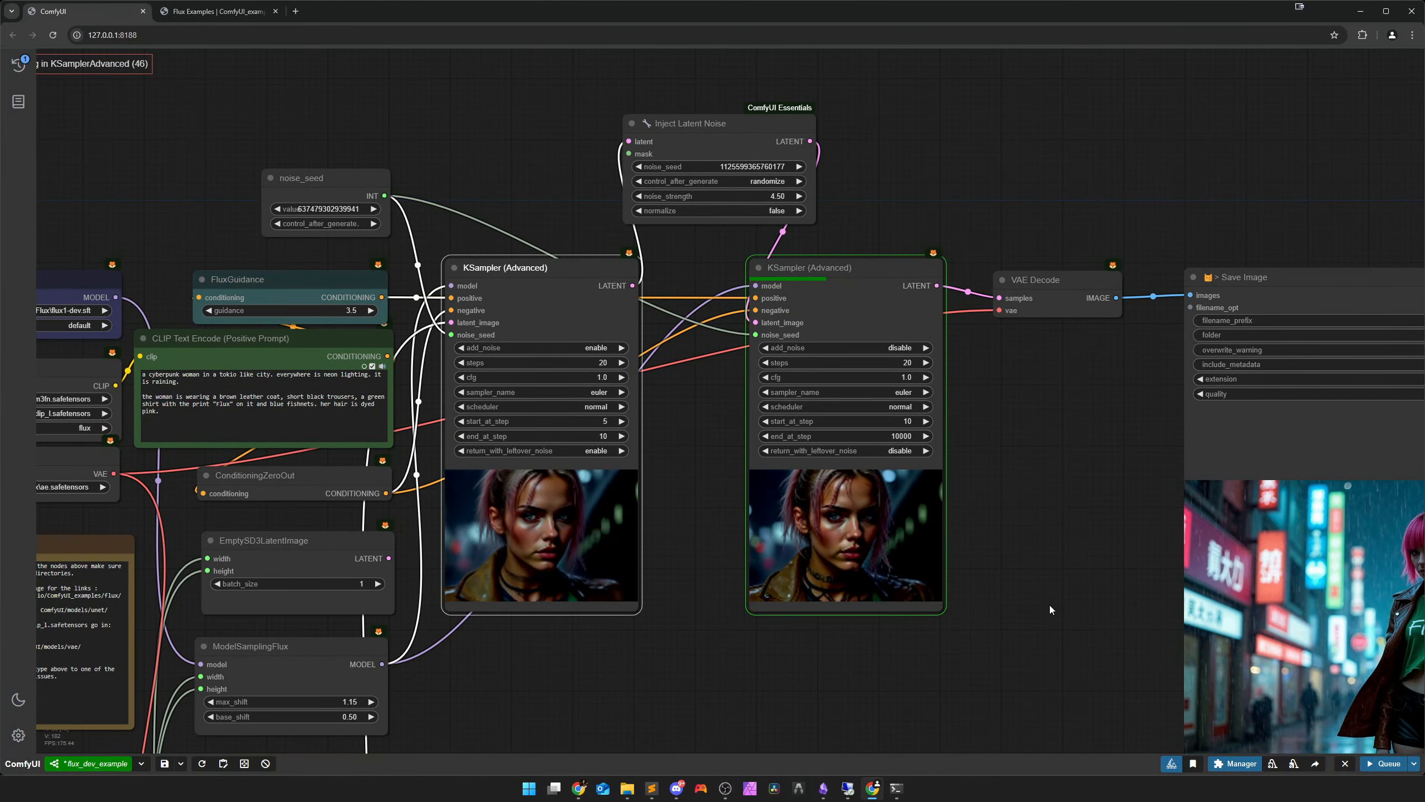
drag(1049, 605, 786, 474)
scroll(755, 531, down, 2)
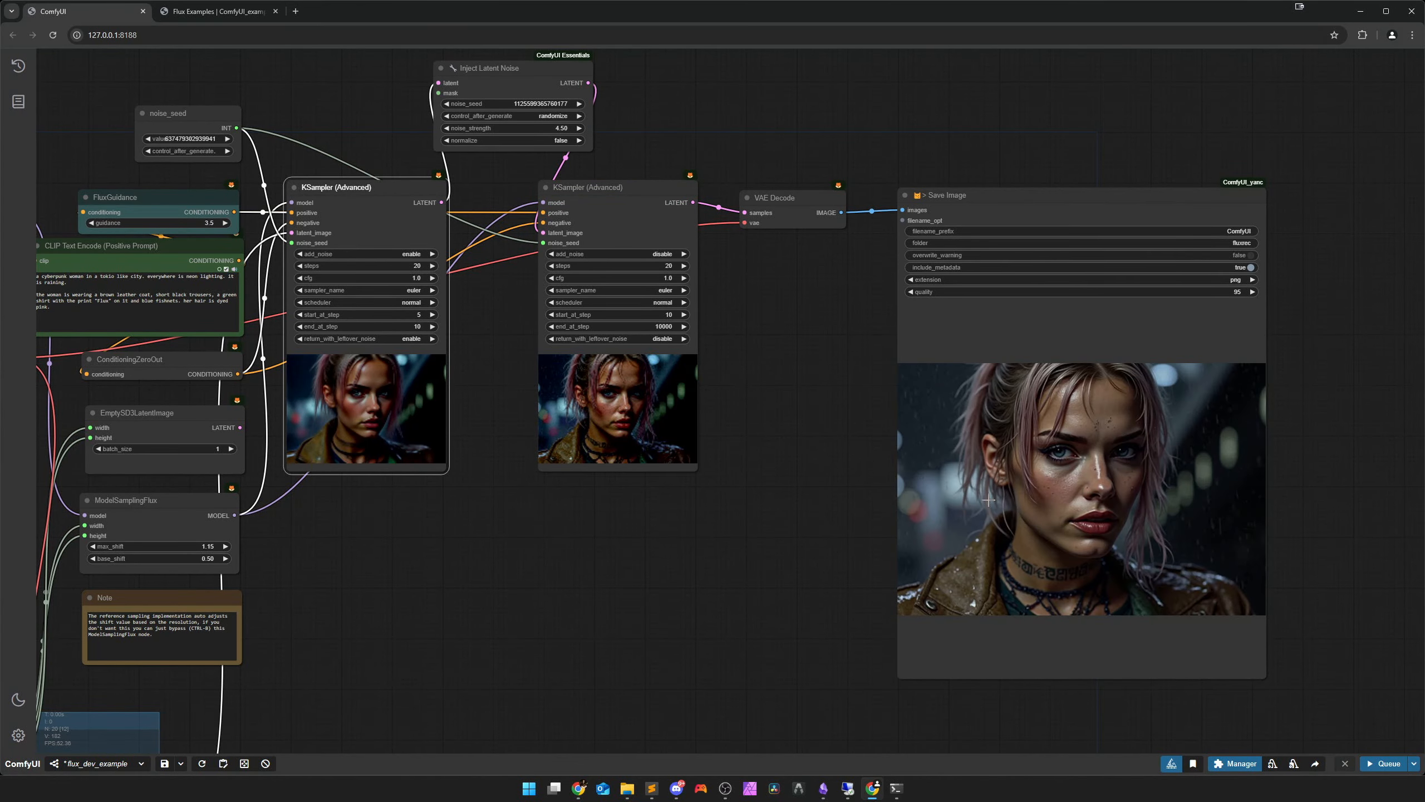
scroll(719, 609, down, 3)
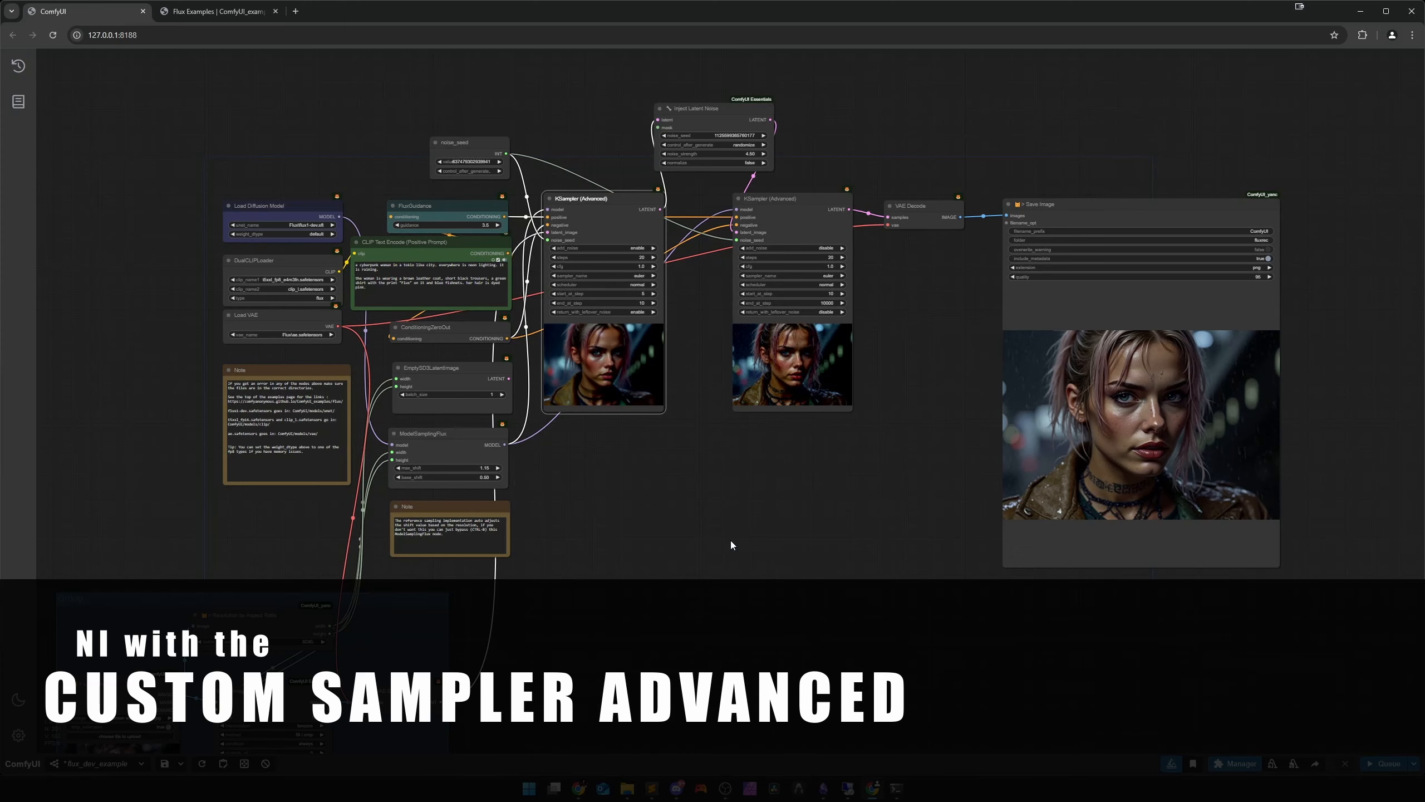
Load the Flux Dev example workflow from the Flux Examples page's image into ComfyUI
drag(723, 537, 764, 544)
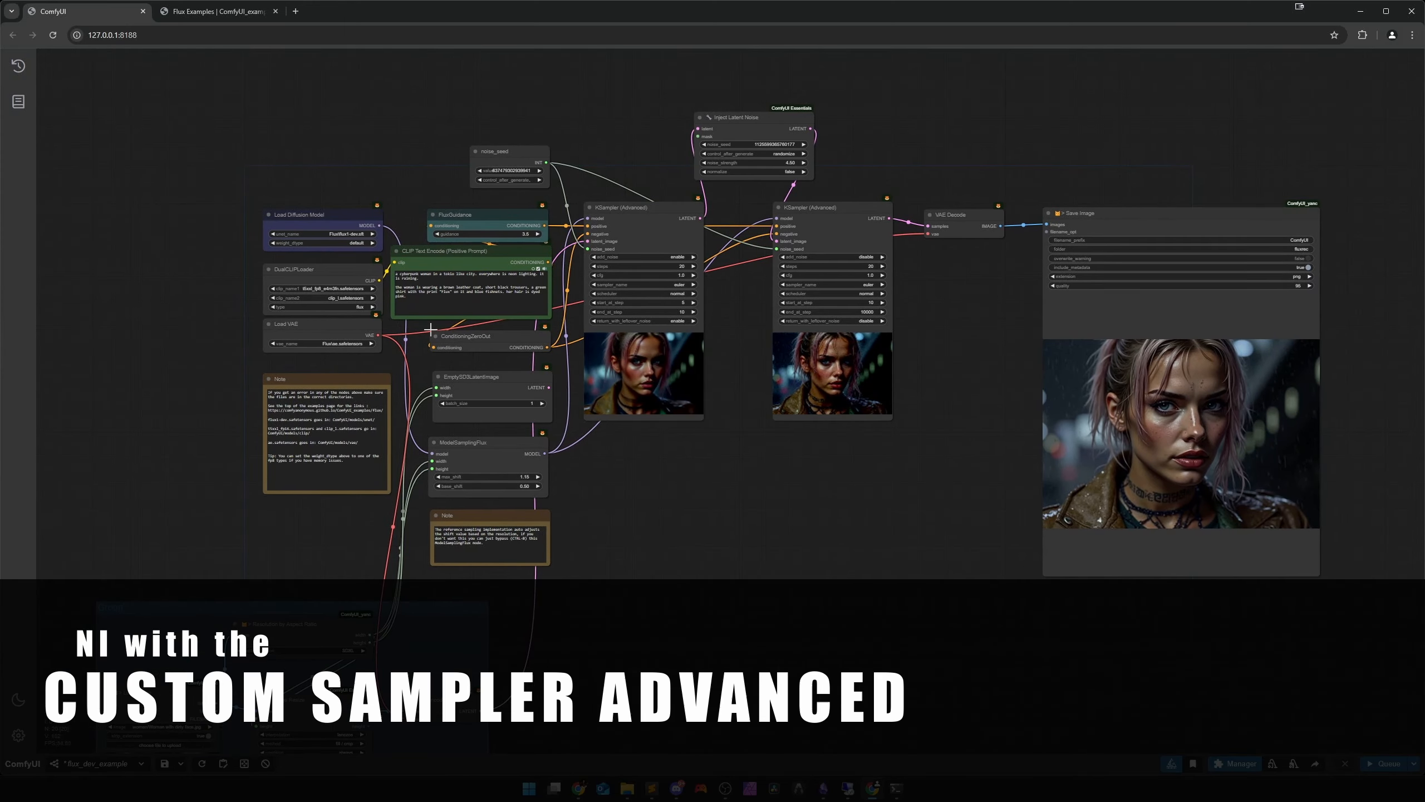
click(242, 27)
drag(505, 337, 692, 580)
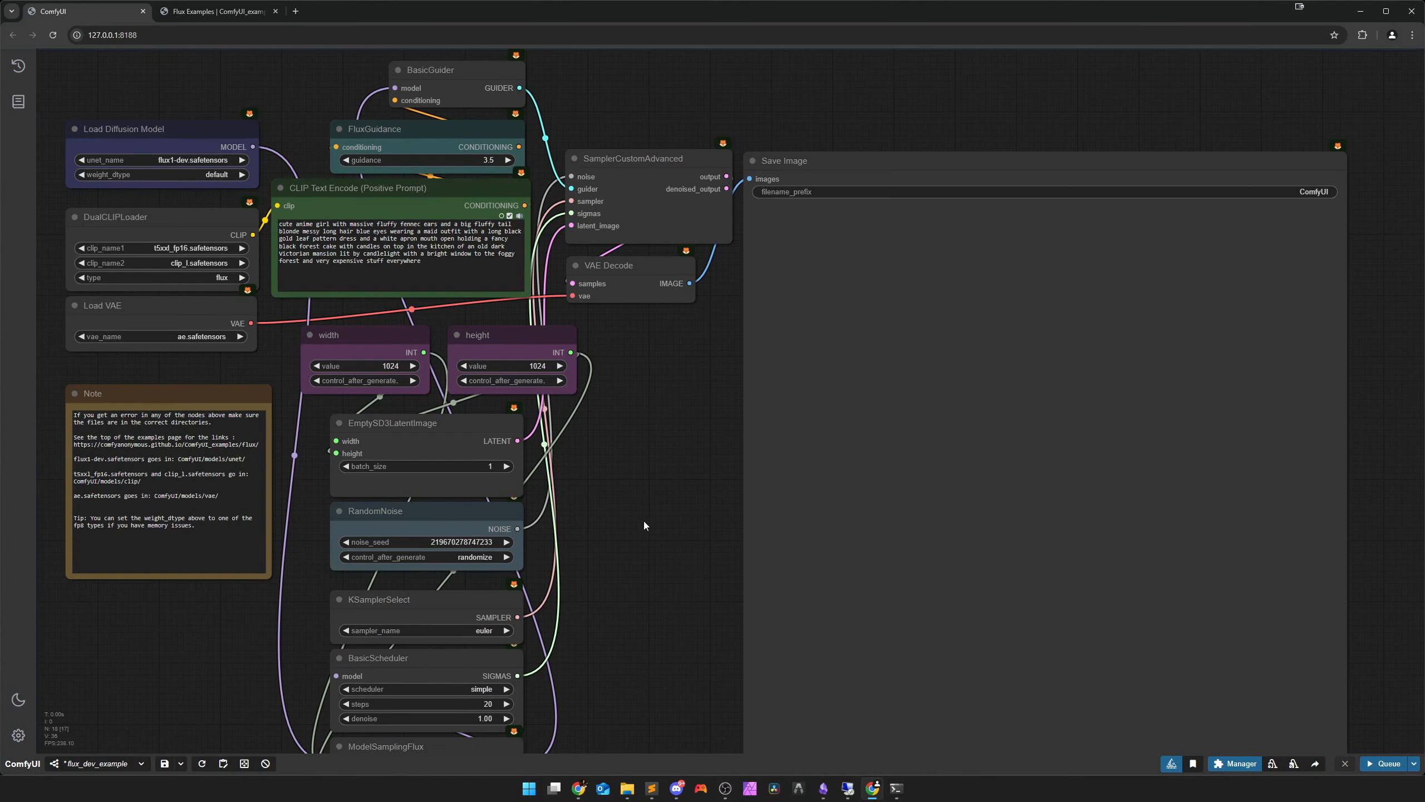
Replace the default Save Image node with the ComfyUI_yanc > Save Image node, and set its folder to fluxrec
drag(643, 522, 676, 470)
scroll(696, 562, down, 3)
click(835, 468)
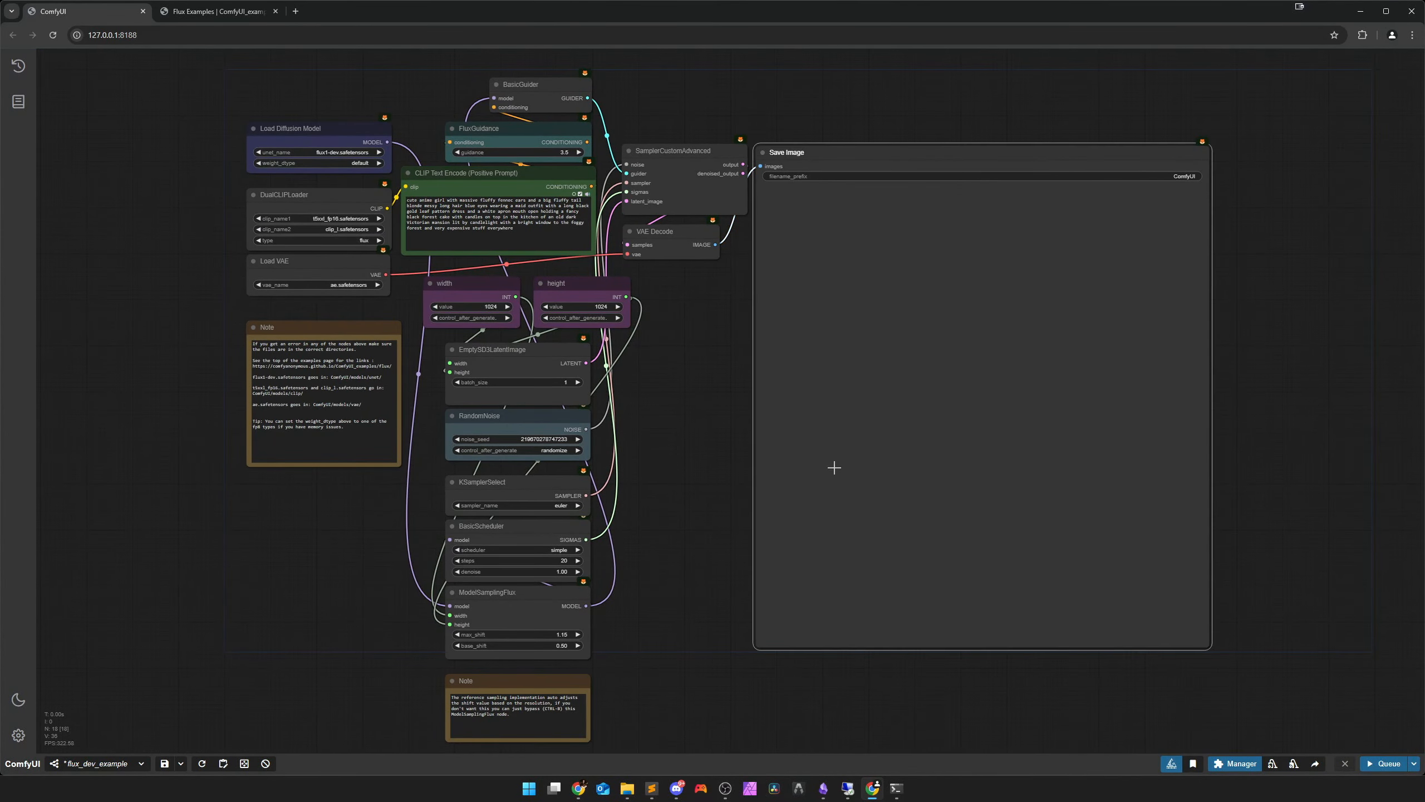
key(Delete)
double_click(795, 372)
text(> save)
key(Return)
scroll(1042, 434, up, 3)
click(845, 400)
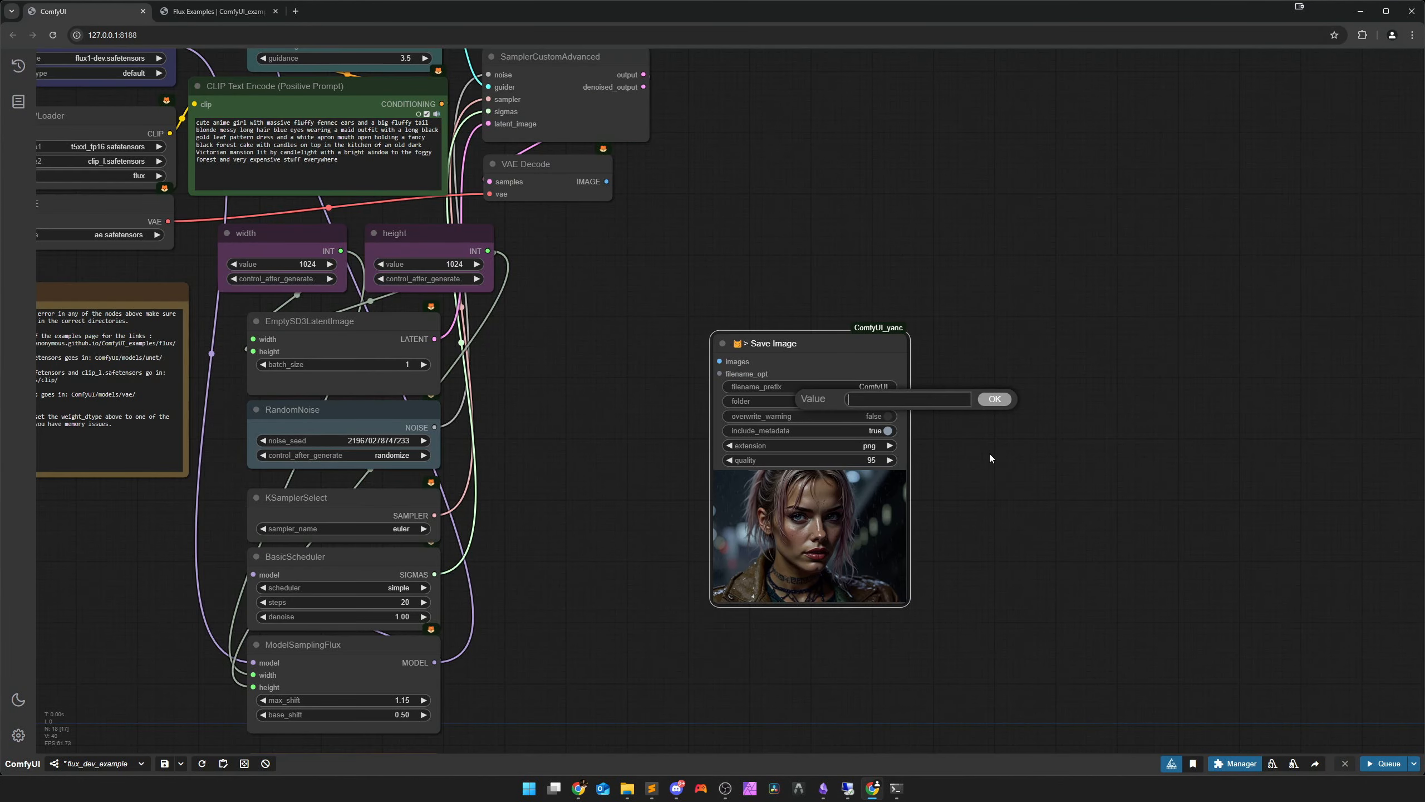
text(fluxrec)
key(Return)
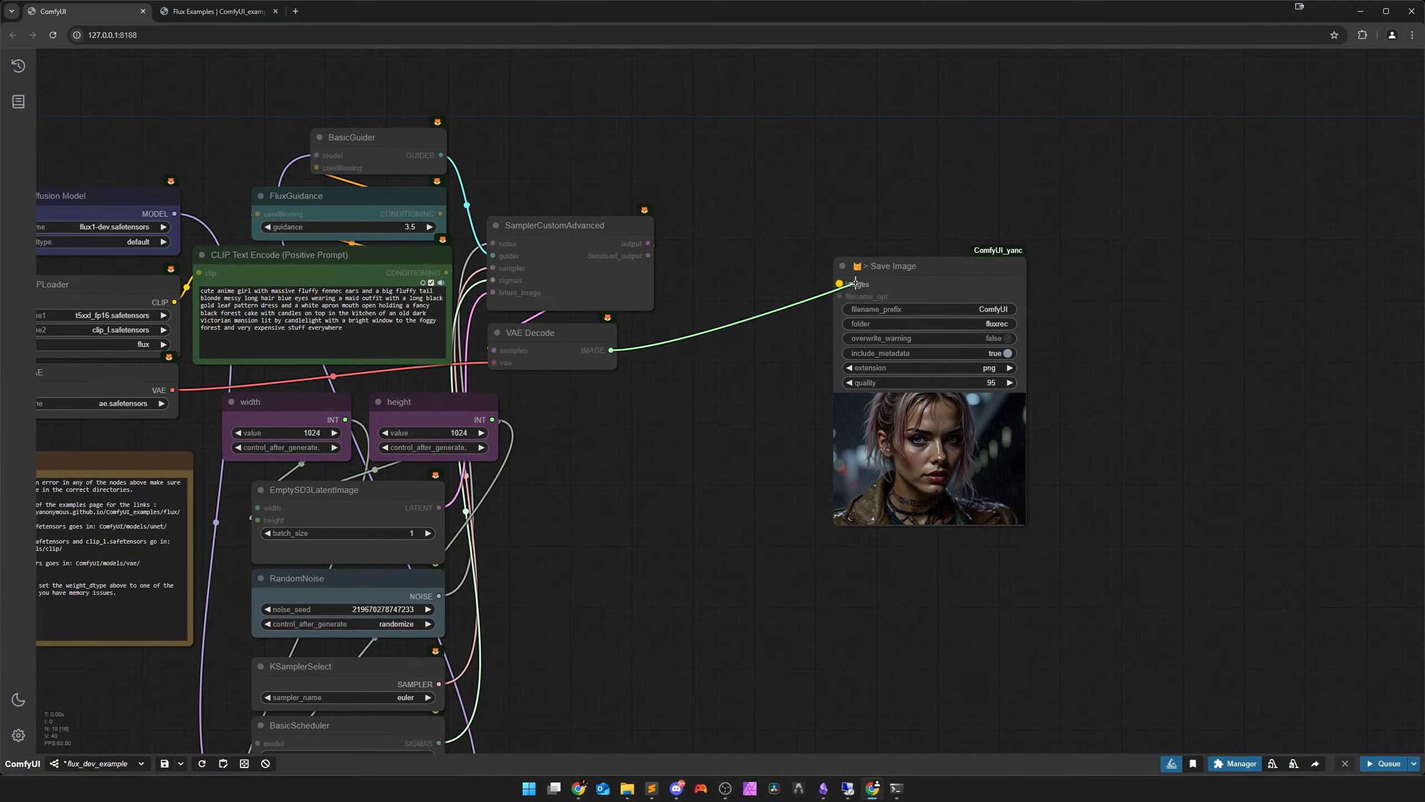
Connect VAE Decode's IMAGE output to the > Save Image node's images input and move both nodes away from the sampler
drag(855, 284, 854, 284)
drag(886, 266, 1090, 260)
drag(554, 361, 944, 290)
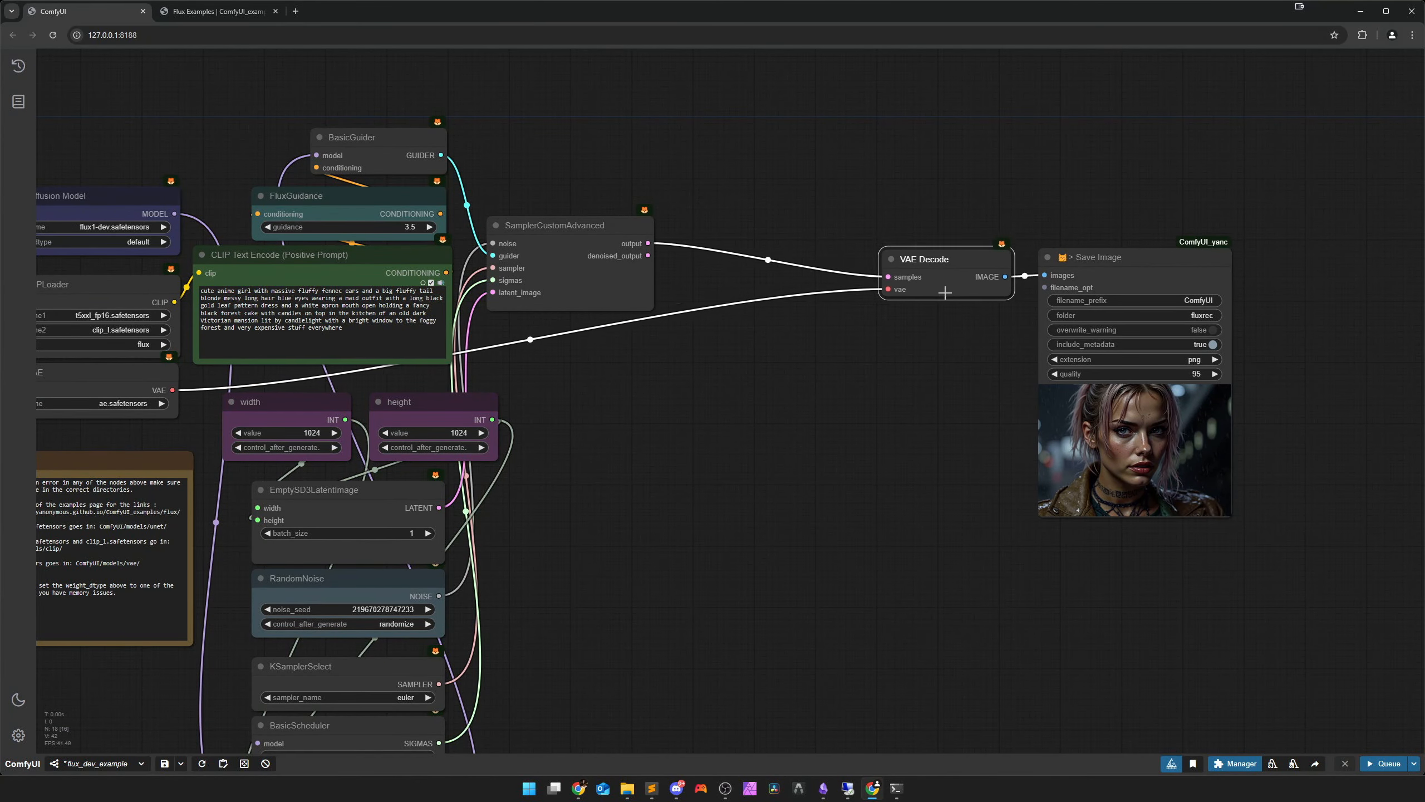
Set the Load Diffusion Model node's unet_name to Flux\flux1-dev.sft
drag(608, 417, 1171, 408)
scroll(642, 325, up, 4)
click(662, 169)
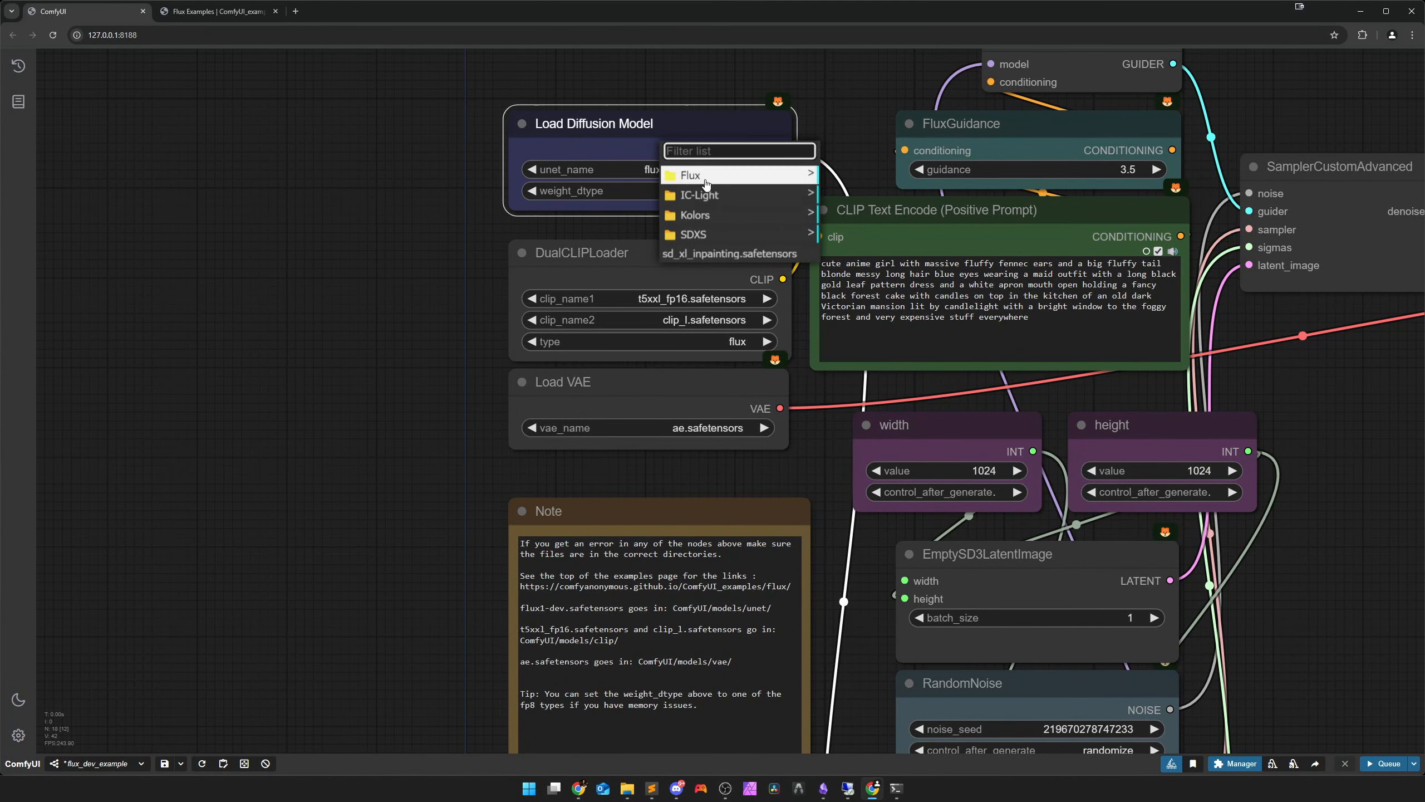
click(832, 181)
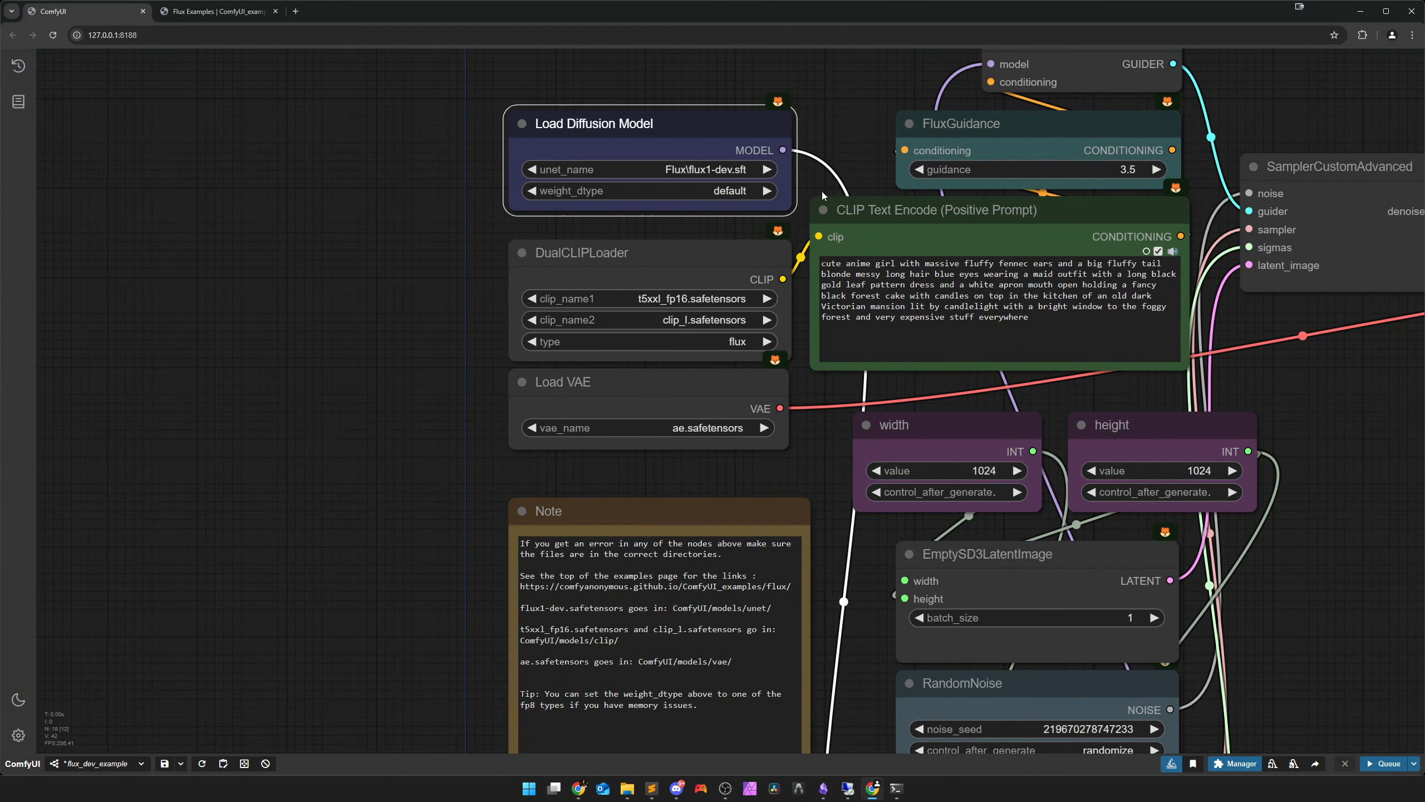
Set the DualCLIPLoader's clip_name1 to t5xxl_fp8_e4m3fn.safetensors and the Load VAE node's vae_name to Flux\ae.safetensors
click(706, 293)
click(707, 403)
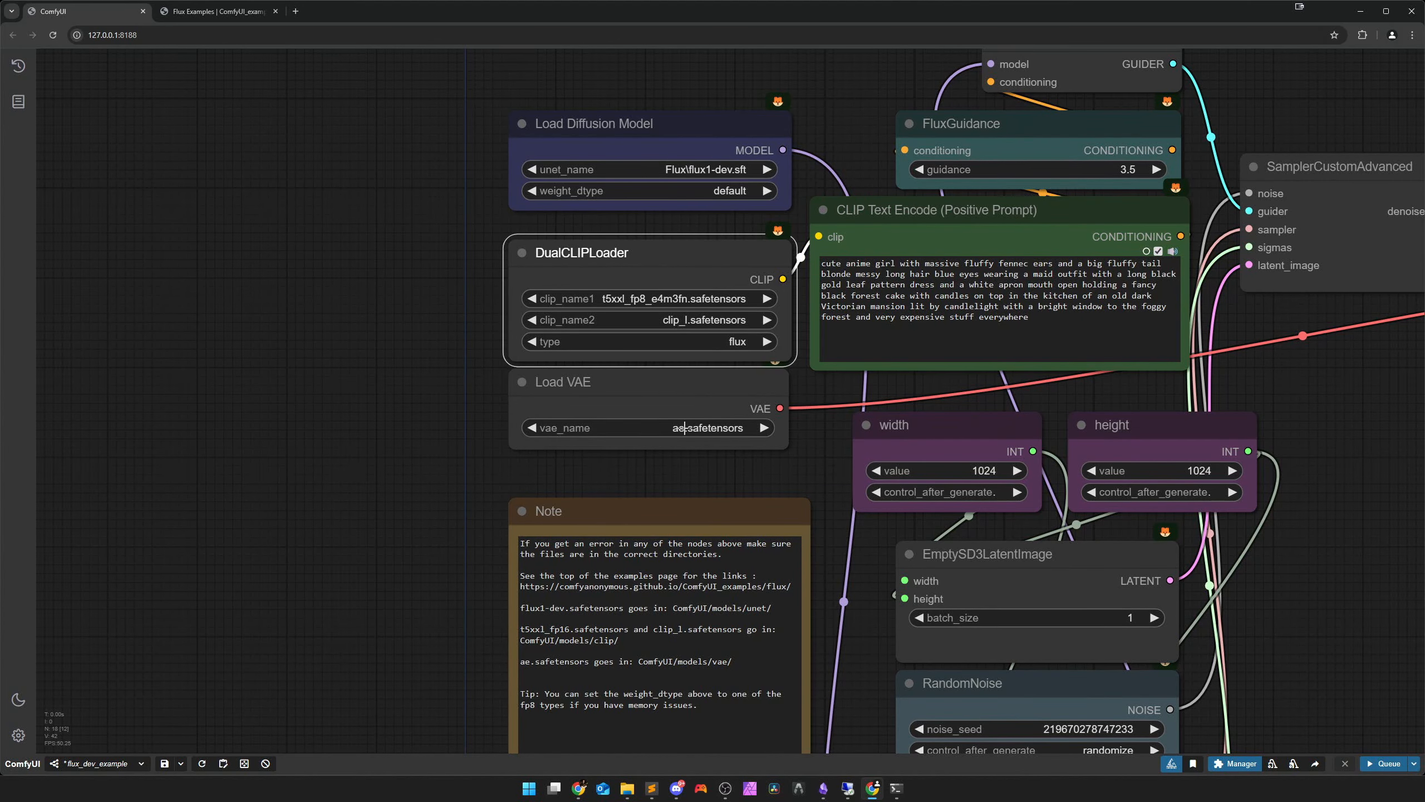
click(684, 428)
mouse_move(730, 442)
click(839, 441)
Move the > Save Image and VAE Decode nodes farther from SamplerCustomAdvanced to make room for a second sampler
scroll(947, 547, down, 3)
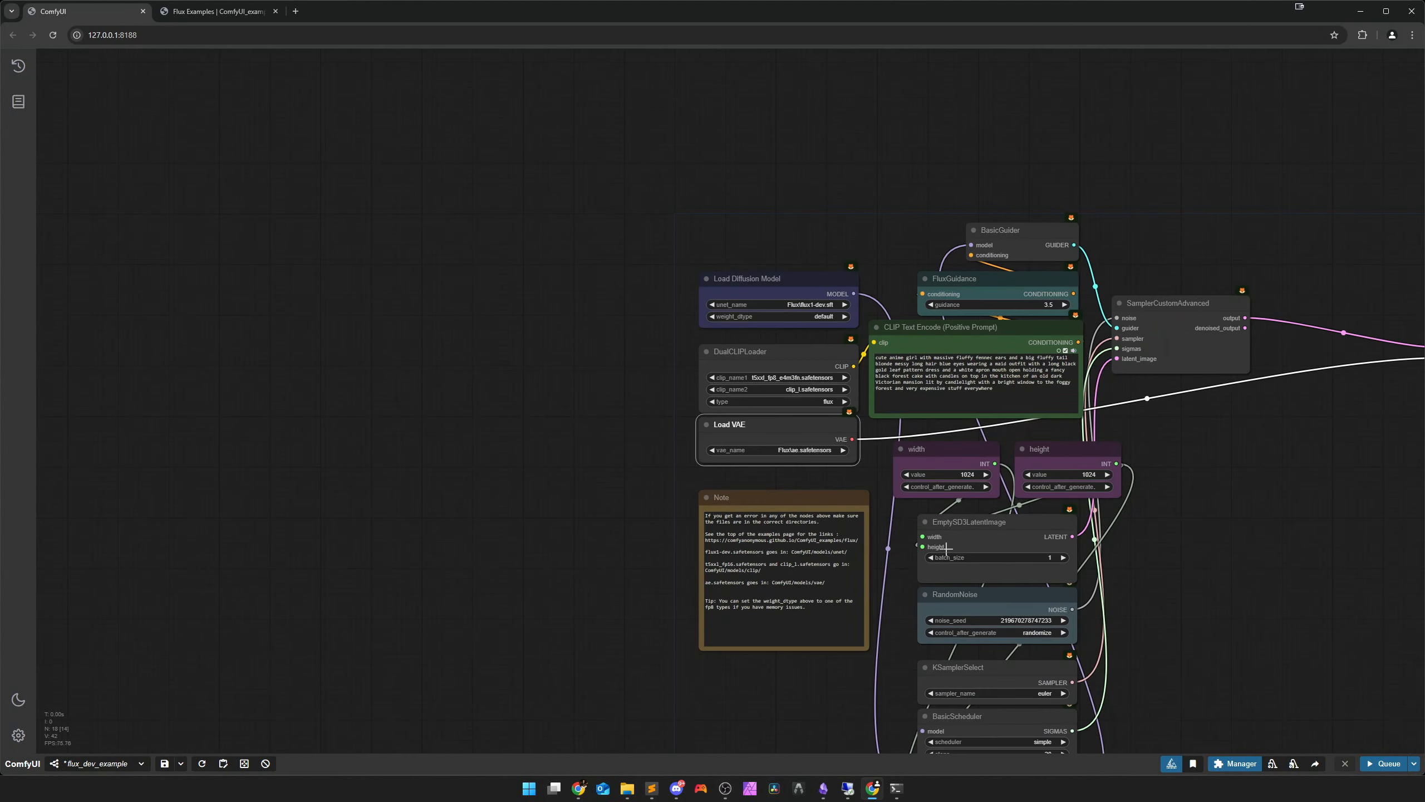
drag(1234, 551, 641, 494)
drag(1002, 316, 1109, 304)
drag(884, 309, 1036, 289)
click(937, 306)
scroll(713, 396, up, 3)
drag(728, 447, 762, 520)
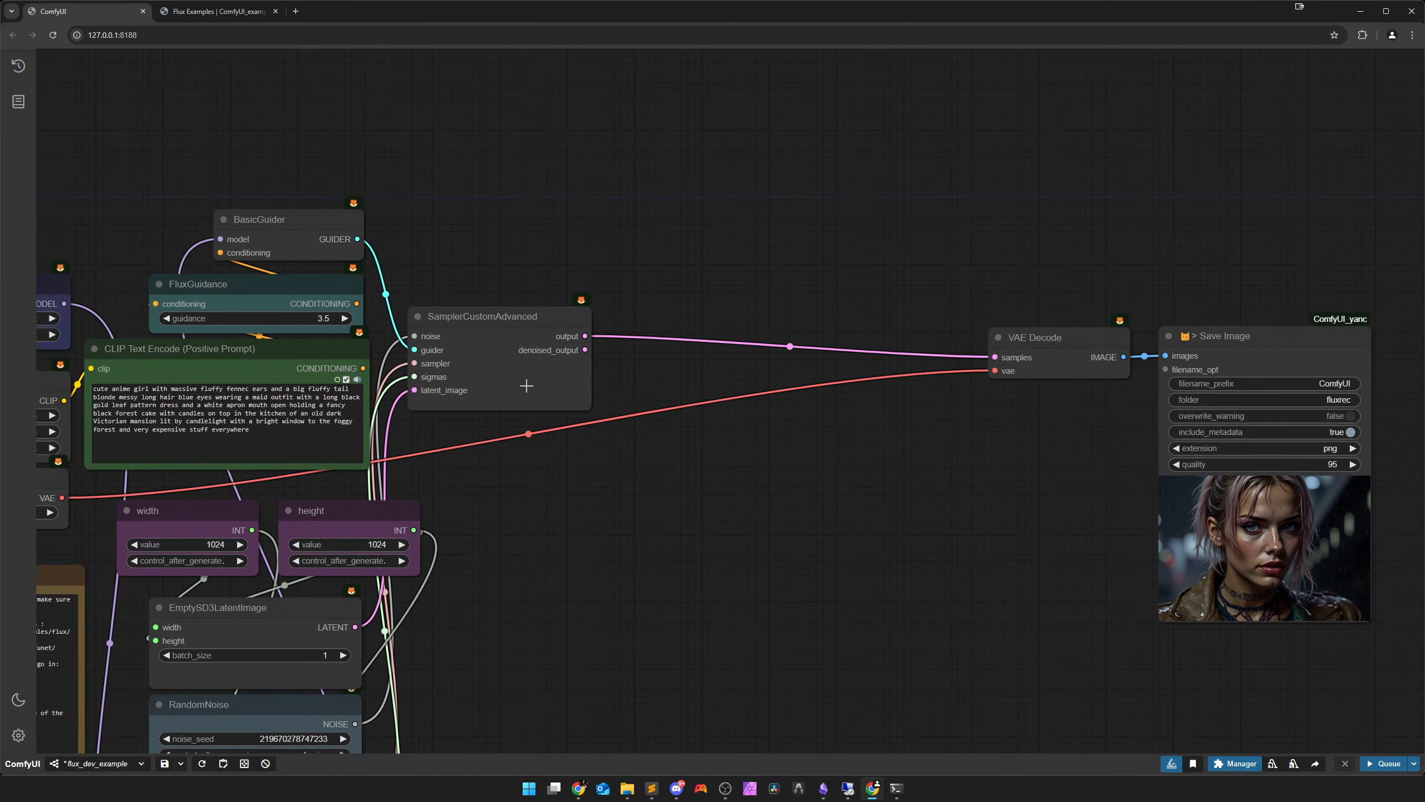
Duplicate SamplerCustomAdvanced with its input connections, place the copy beside VAE Decode, and reload the page
click(525, 385)
key(ctrl+c)
key(ctrl+shift+v)
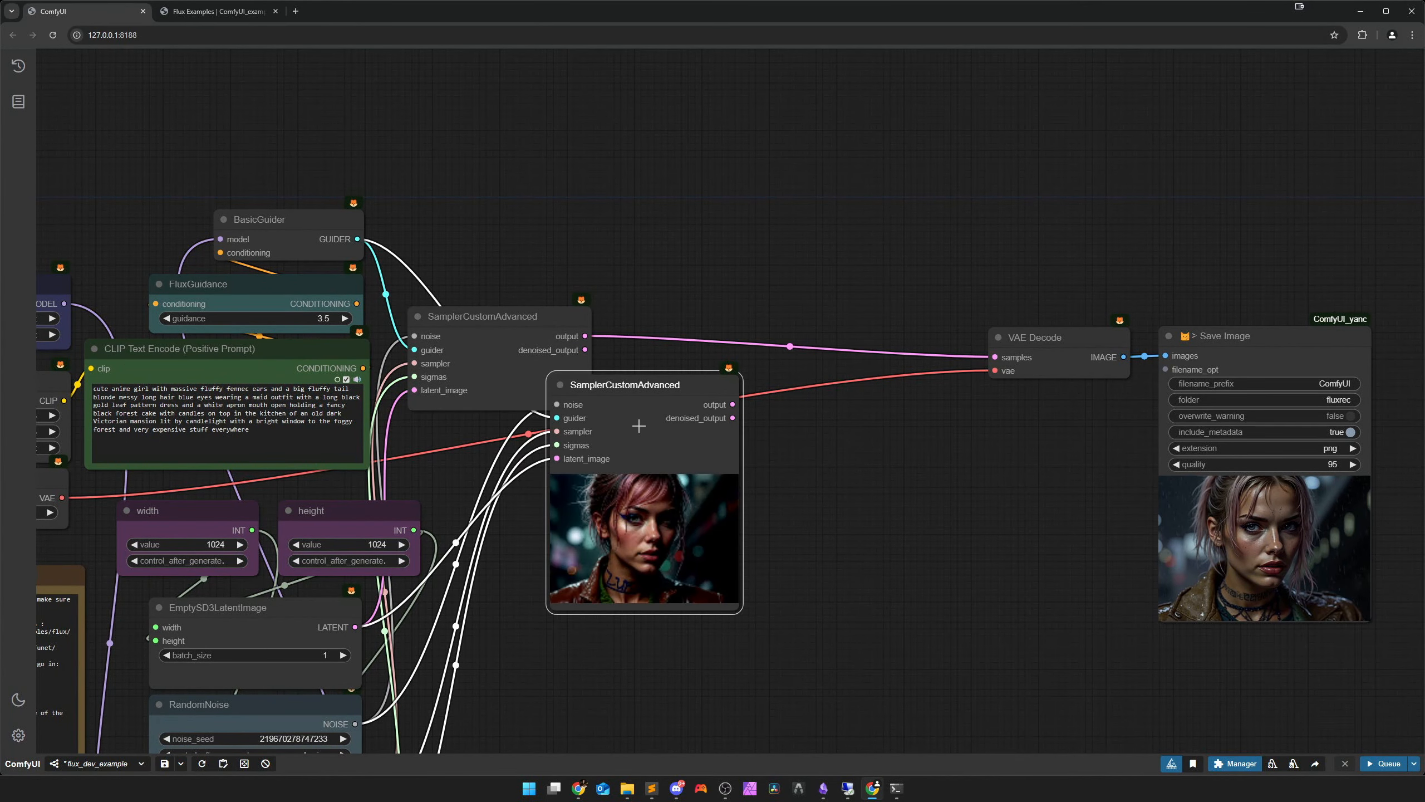
drag(643, 426, 813, 385)
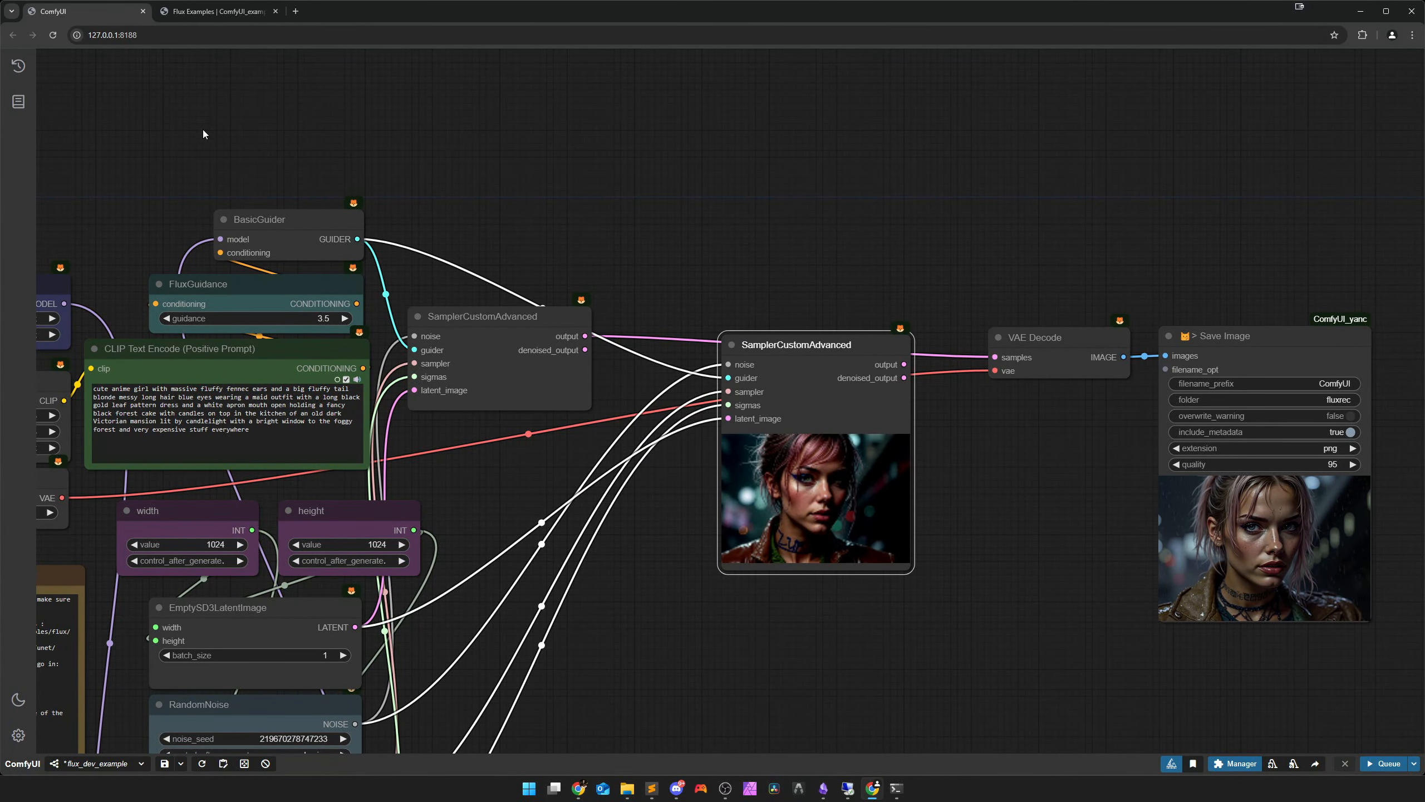
key(F5)
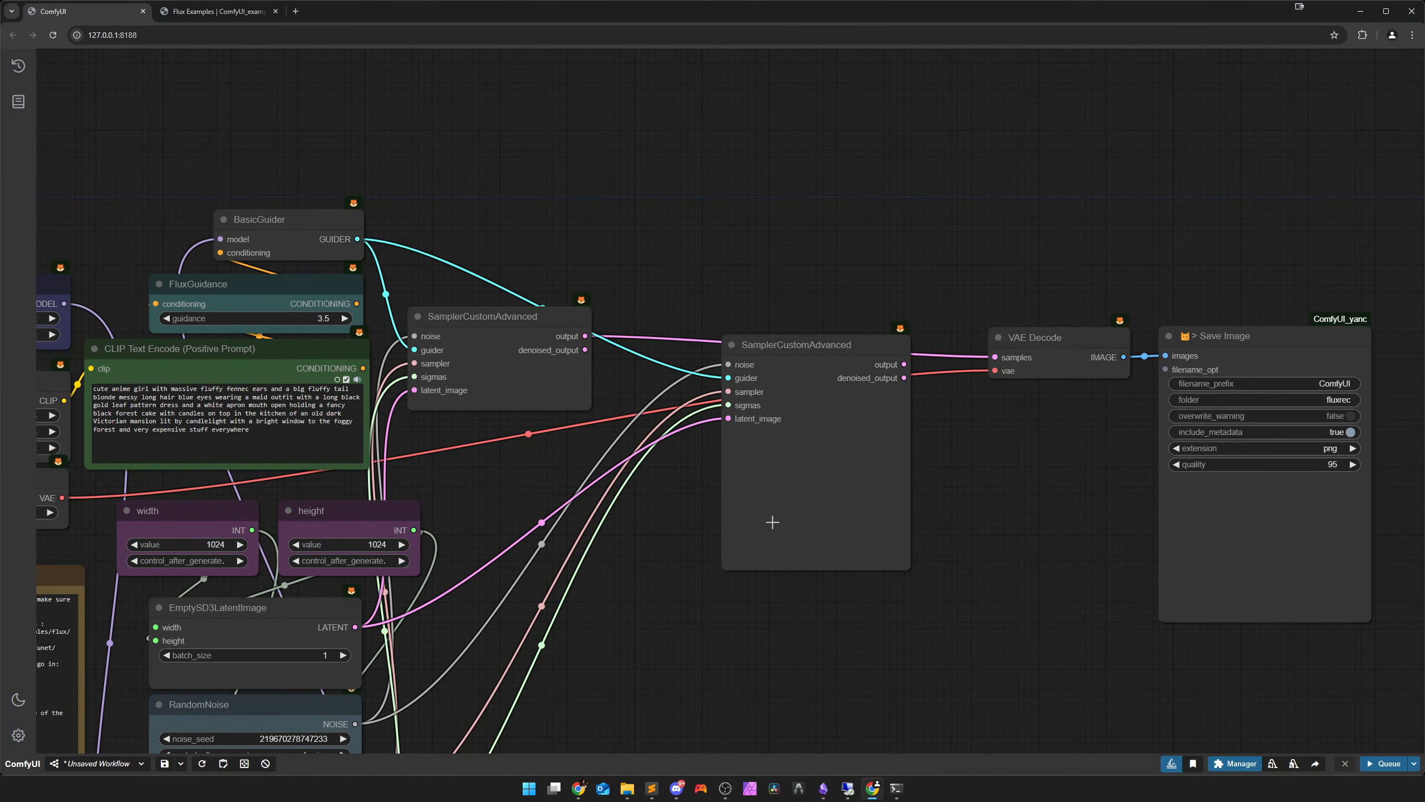
drag(822, 348, 883, 335)
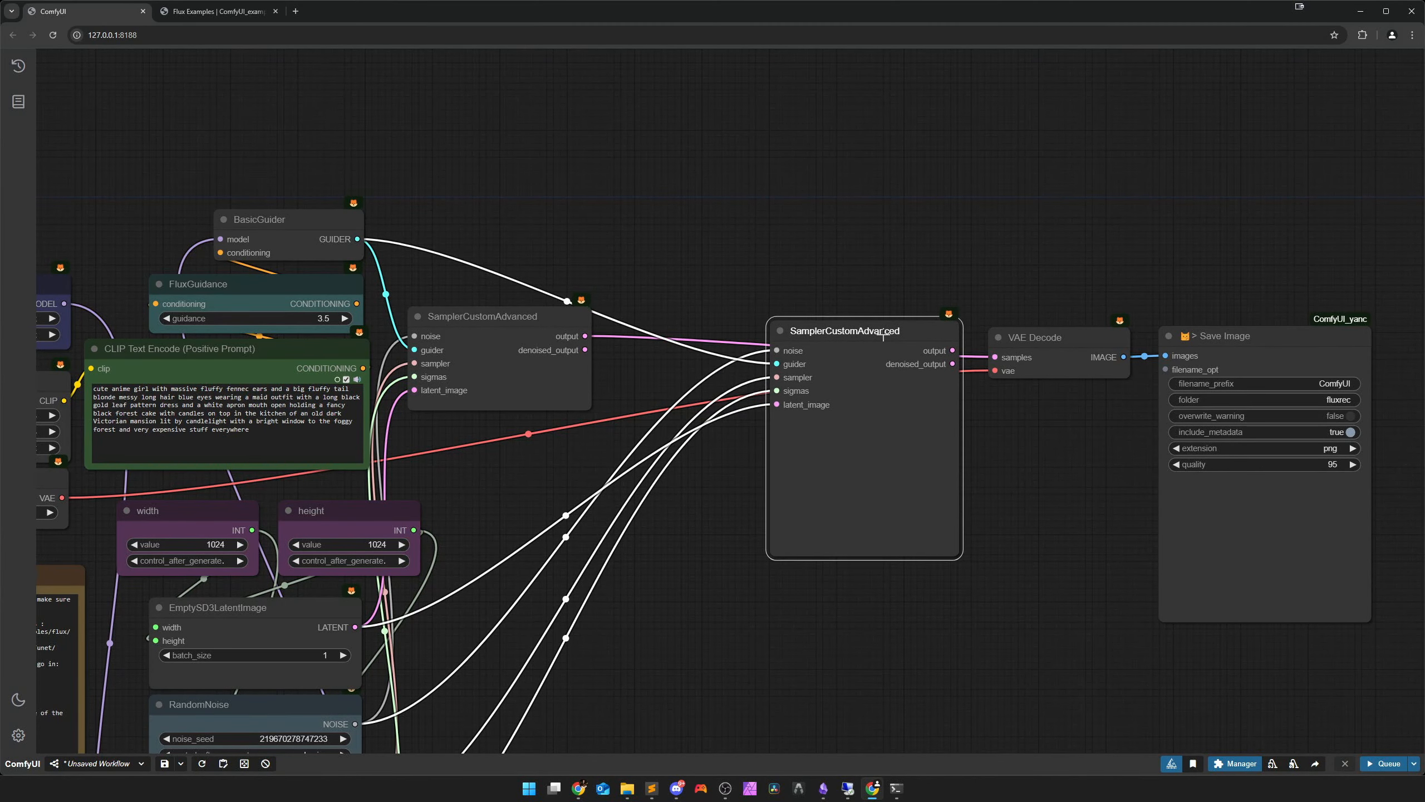
Connect the second sampler's denoised_output to VAE Decode's samples input and adjust both samplers' positions
scroll(973, 410, up, 4)
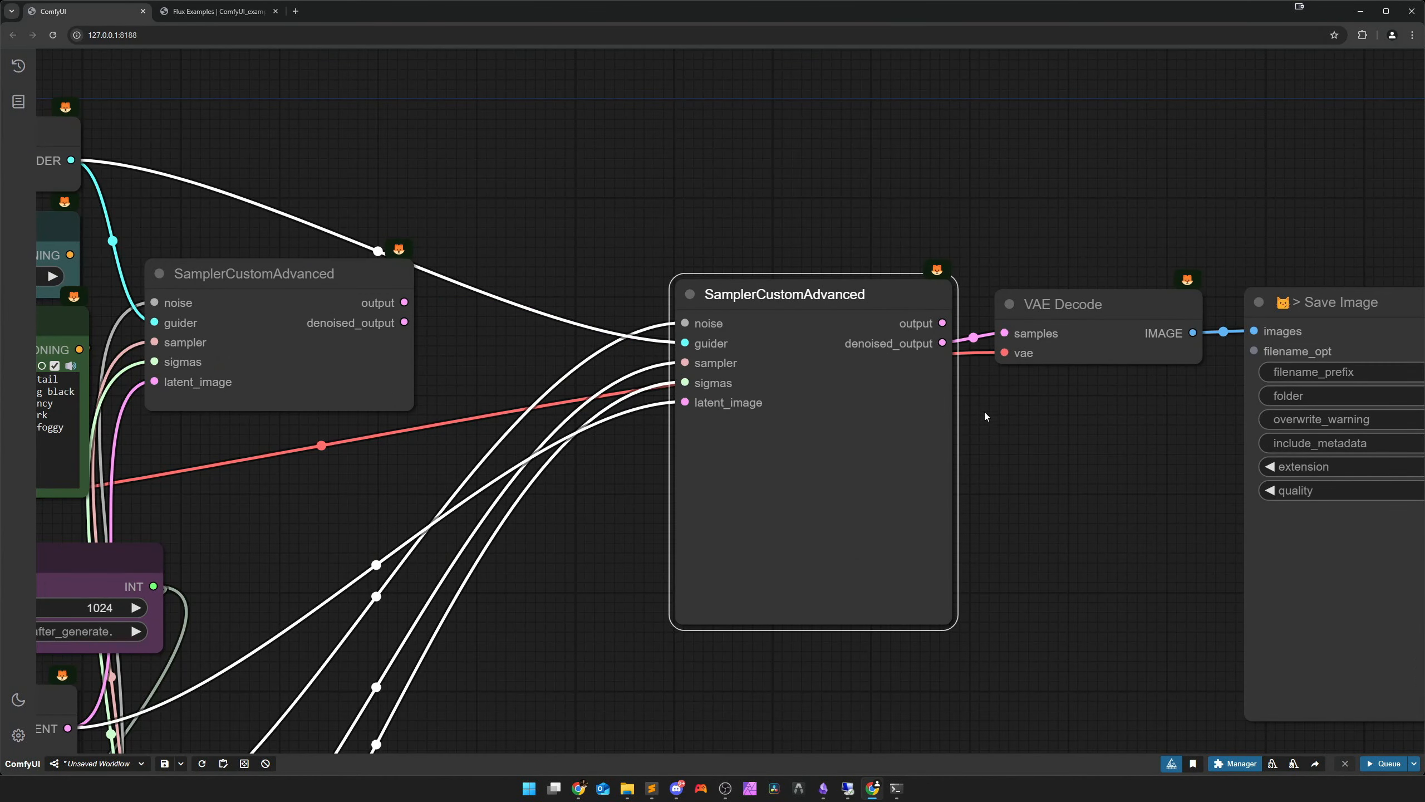
mouse_move(943, 324)
mouse_down()
mouse_move(964, 313)
mouse_move(938, 324)
mouse_up()
drag(838, 431, 872, 415)
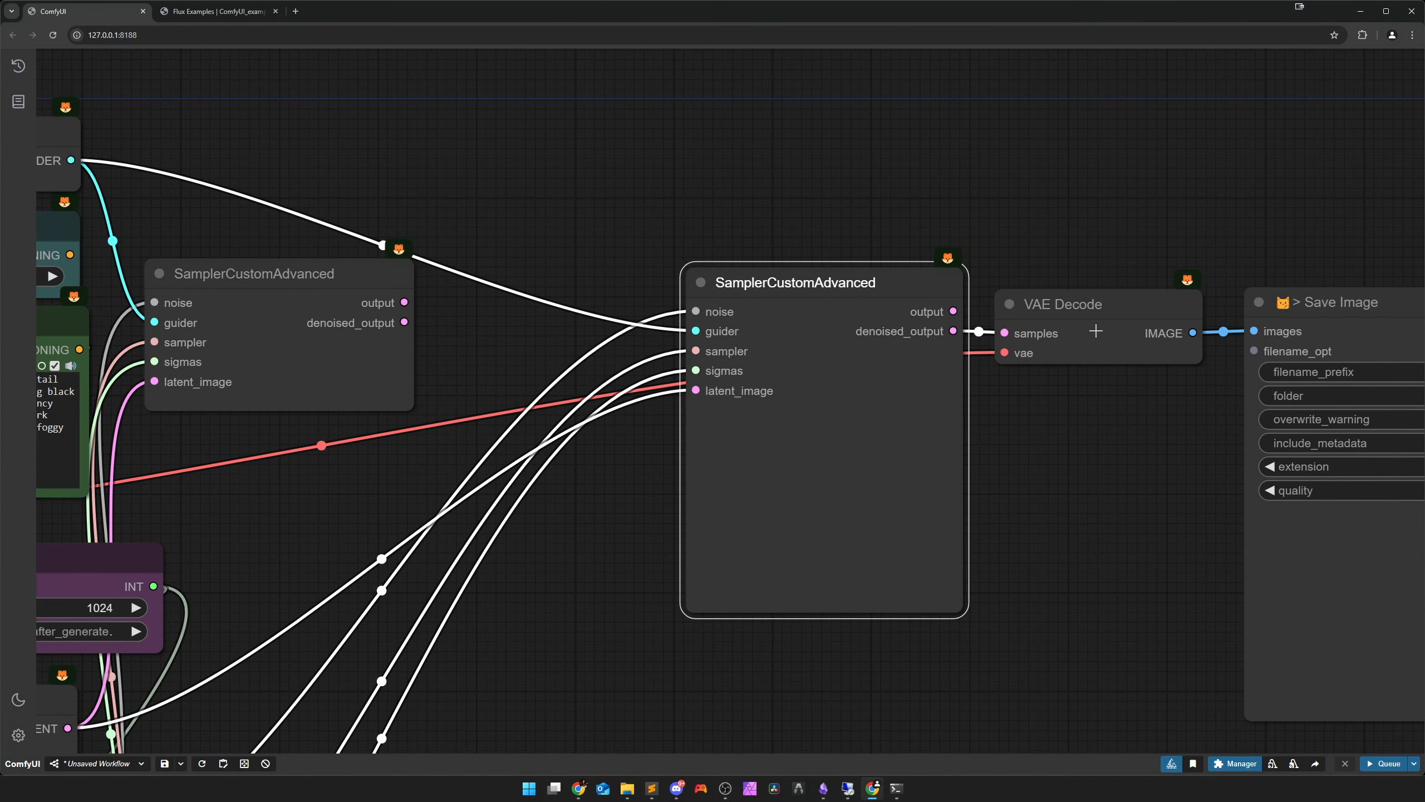
click(1095, 331)
scroll(606, 525, down, 2)
drag(587, 534, 788, 514)
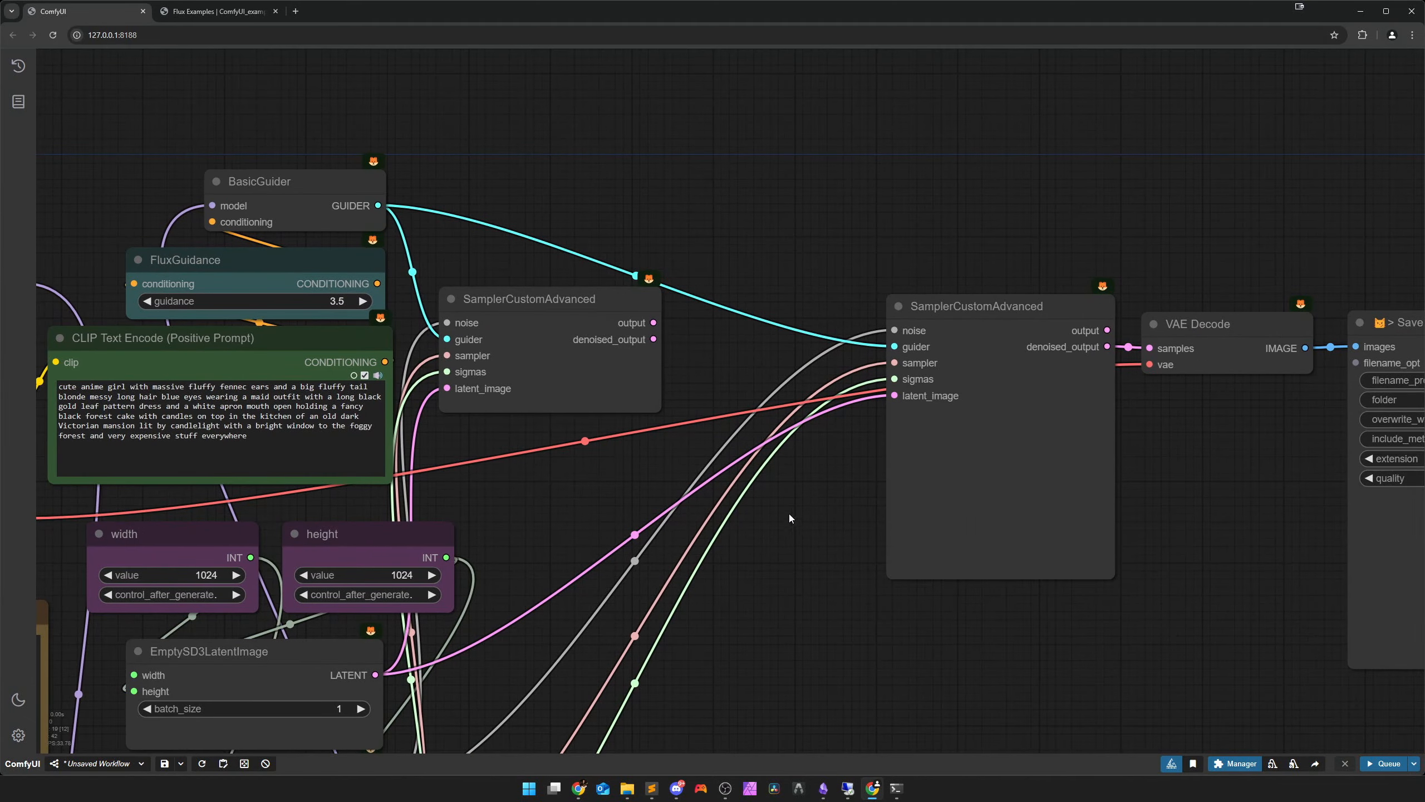
drag(569, 379, 565, 393)
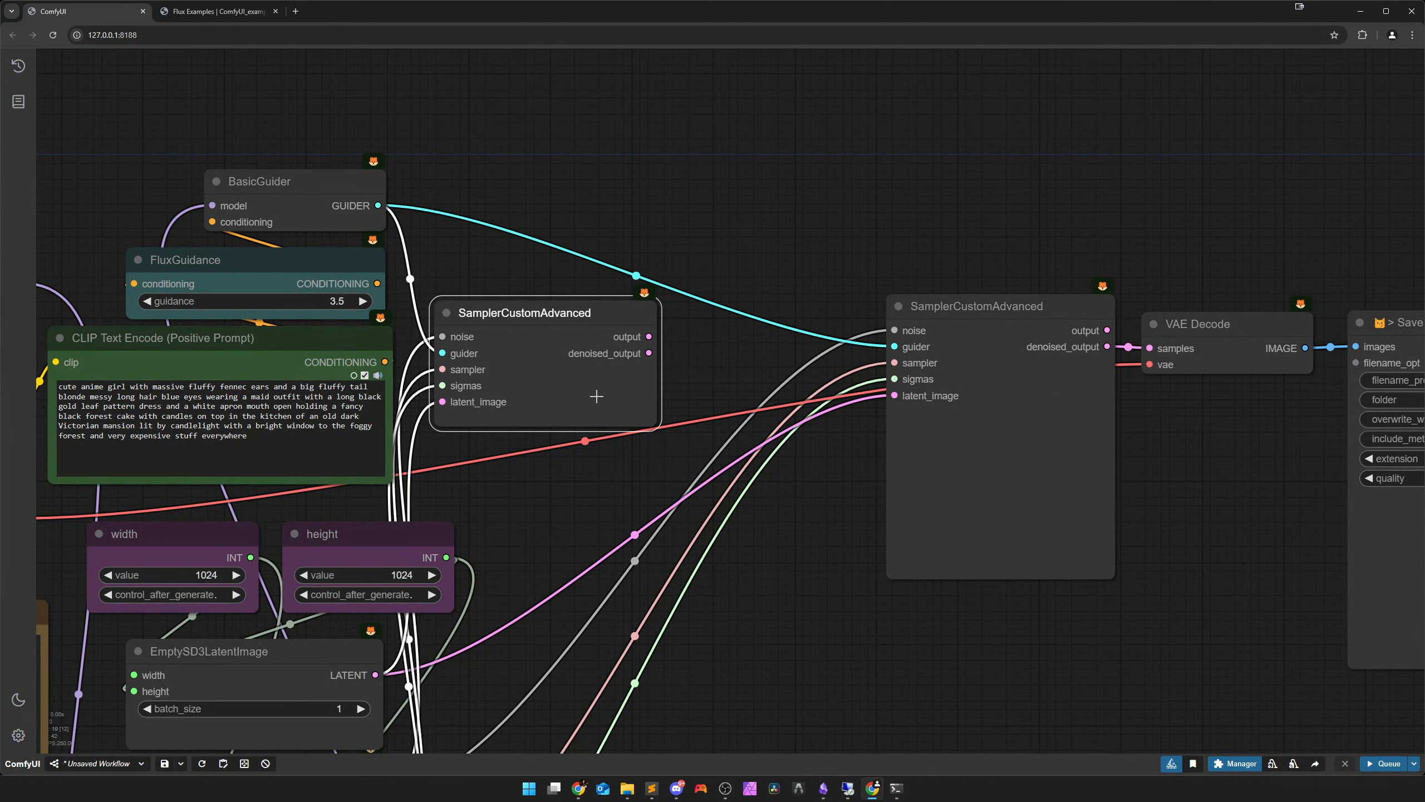
Add an Inject Latent Noise node and set its noise_strength to 4.5
double_click(779, 517)
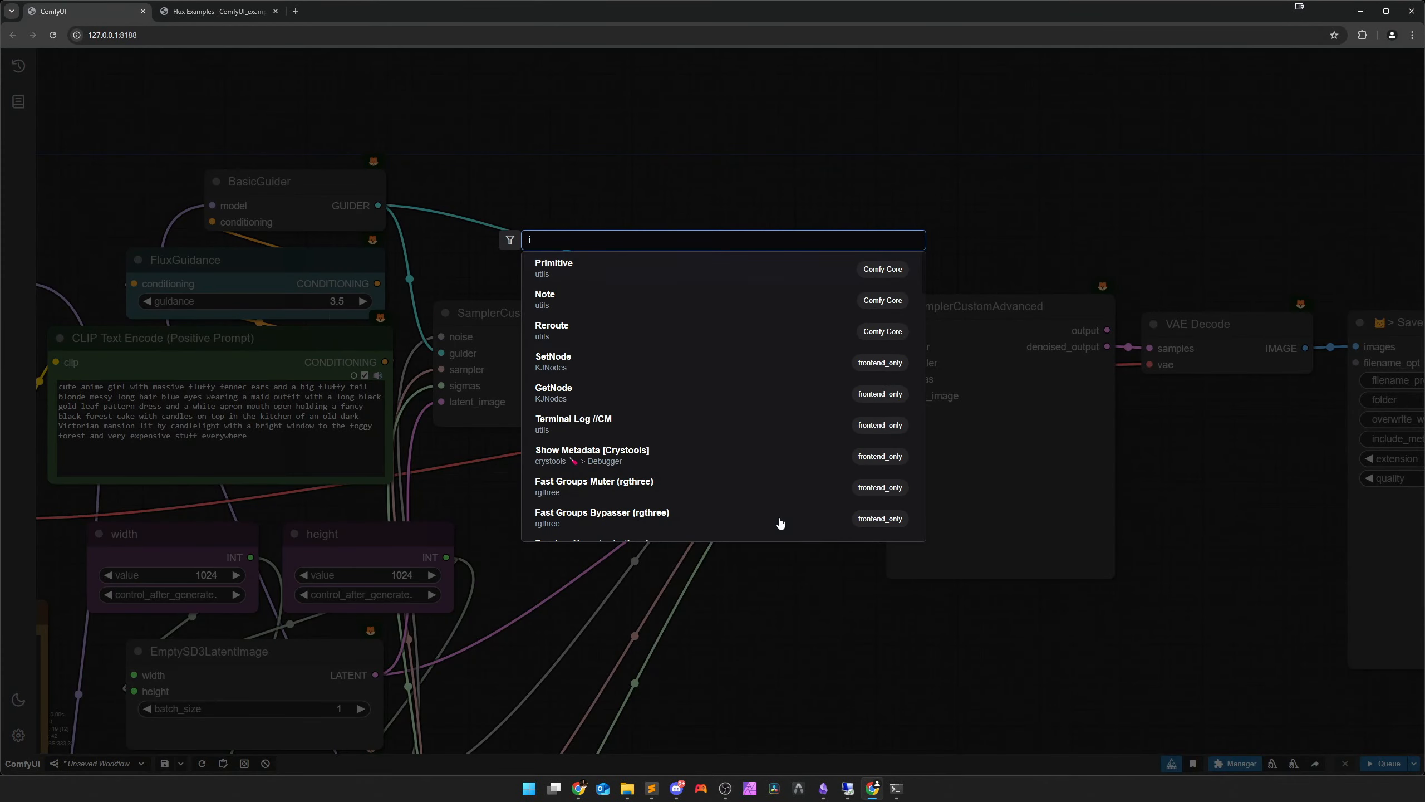
text(injectlaten)
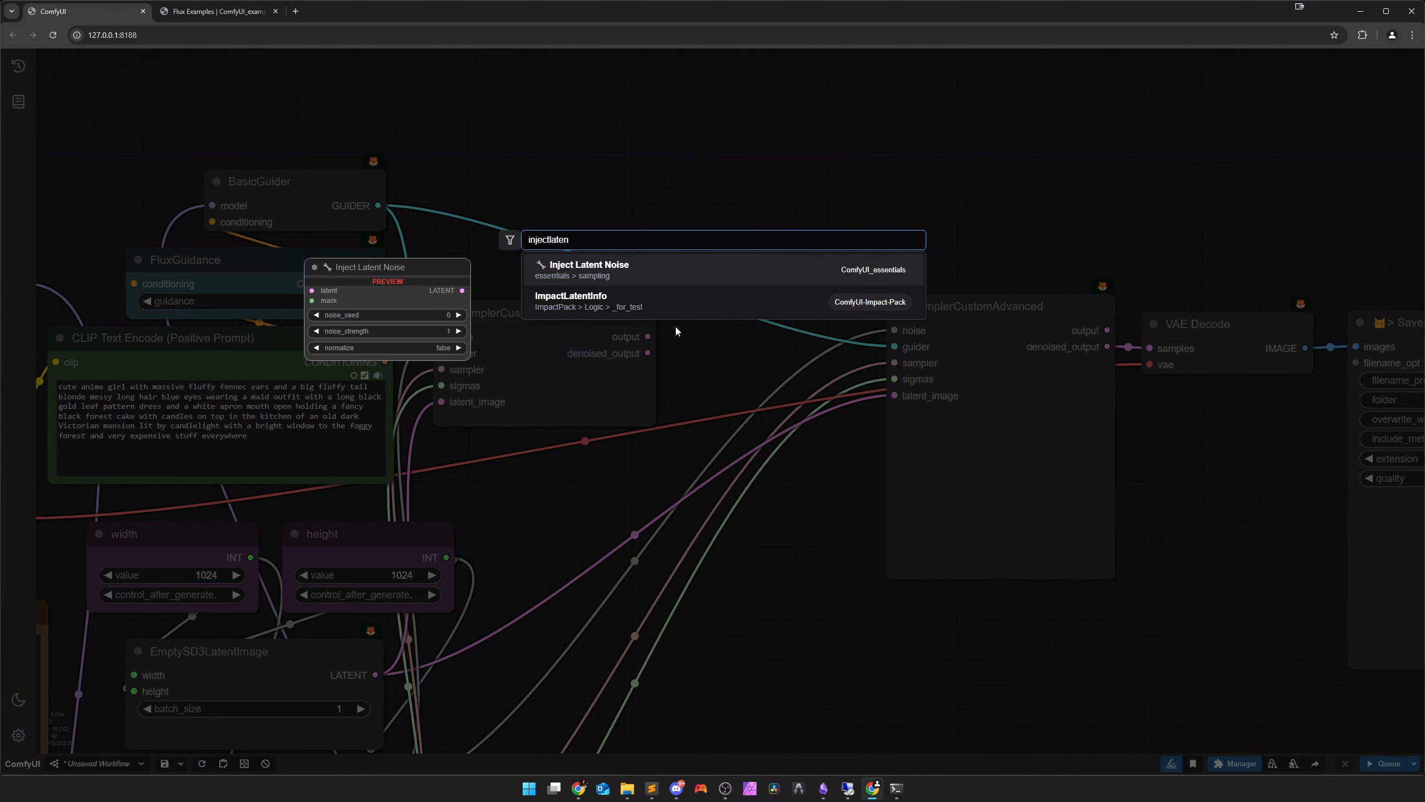
key(Return)
click(934, 601)
text(4)
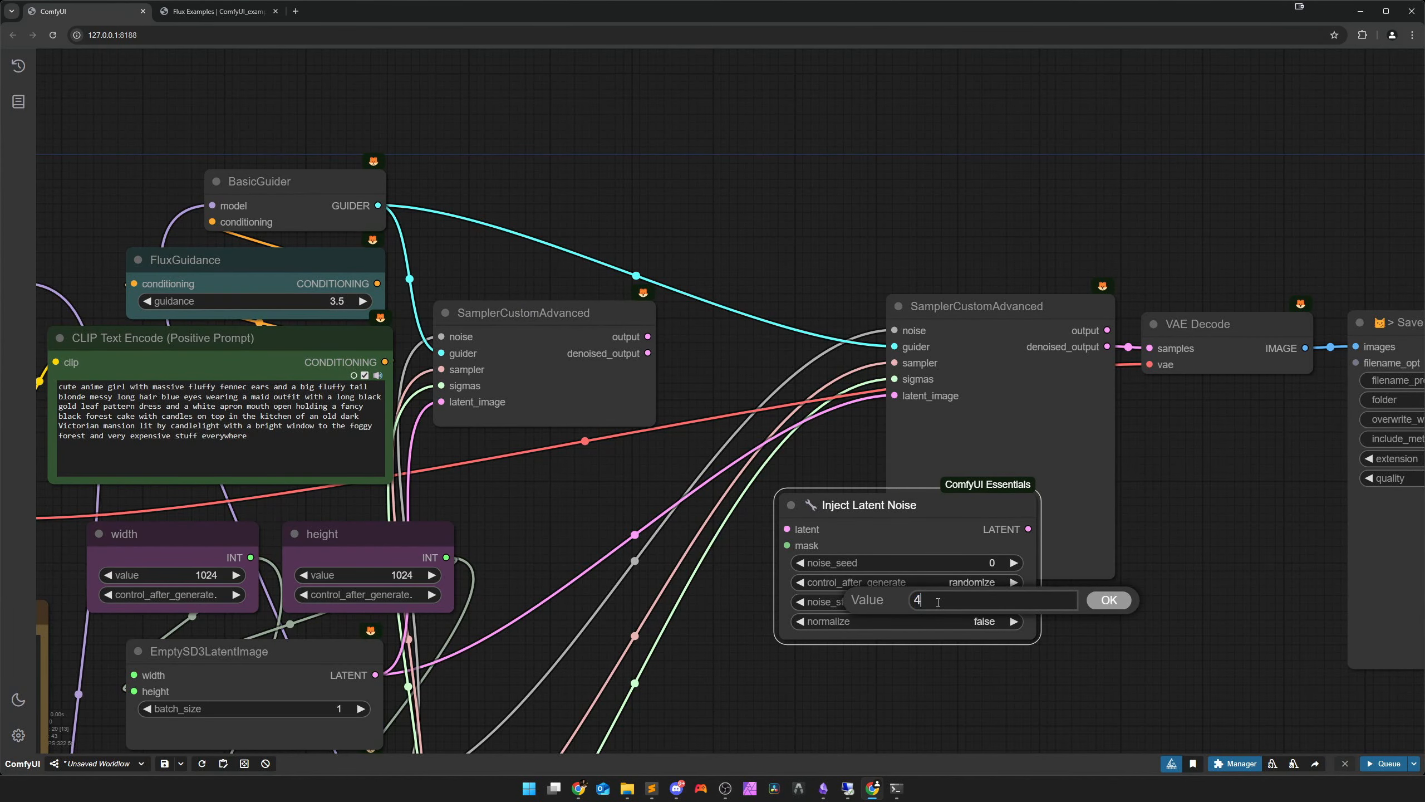
key(Escape)
Place Inject Latent Noise above the samplers and wire it from the first sampler's output to the second sampler's latent_image
drag(898, 525, 773, 149)
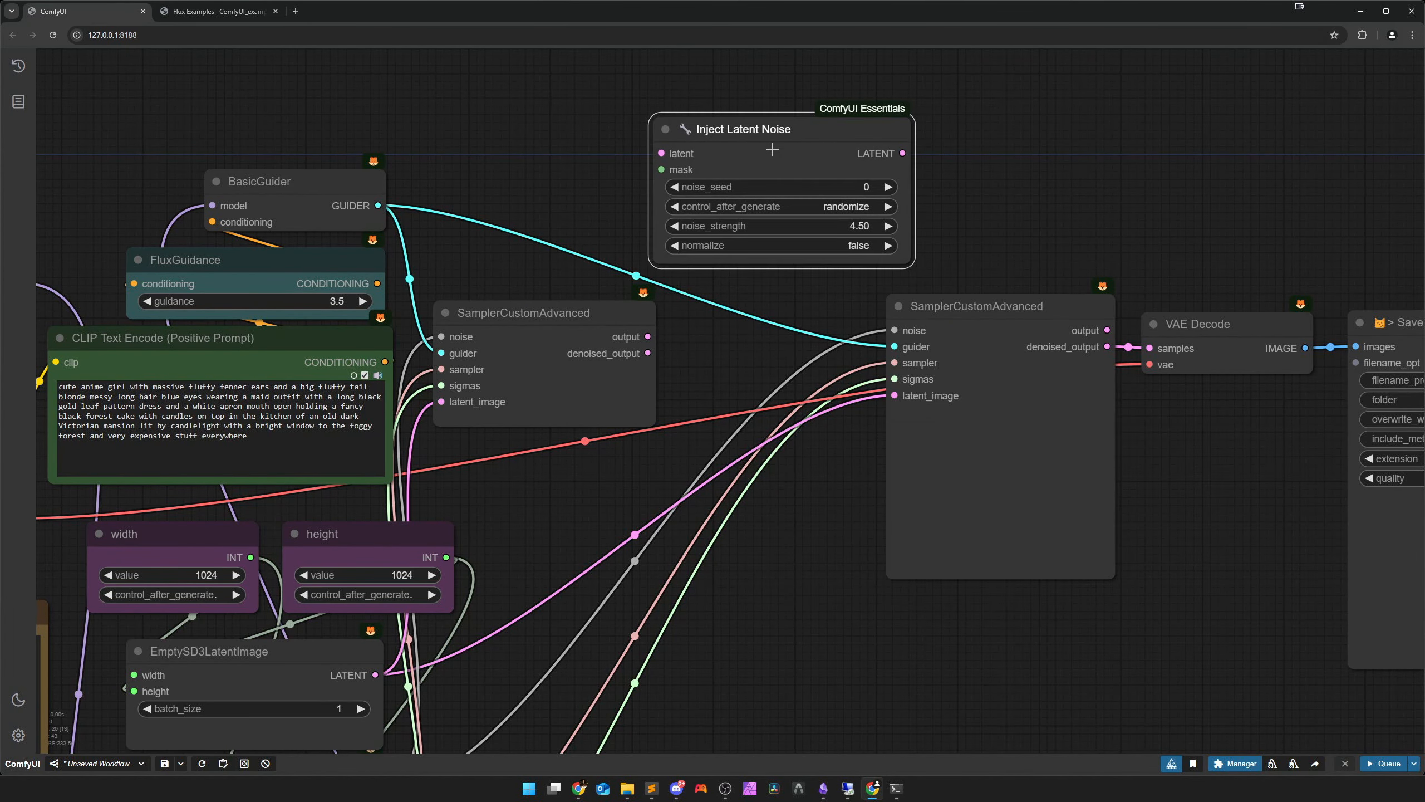
drag(649, 335, 661, 153)
drag(903, 153, 889, 384)
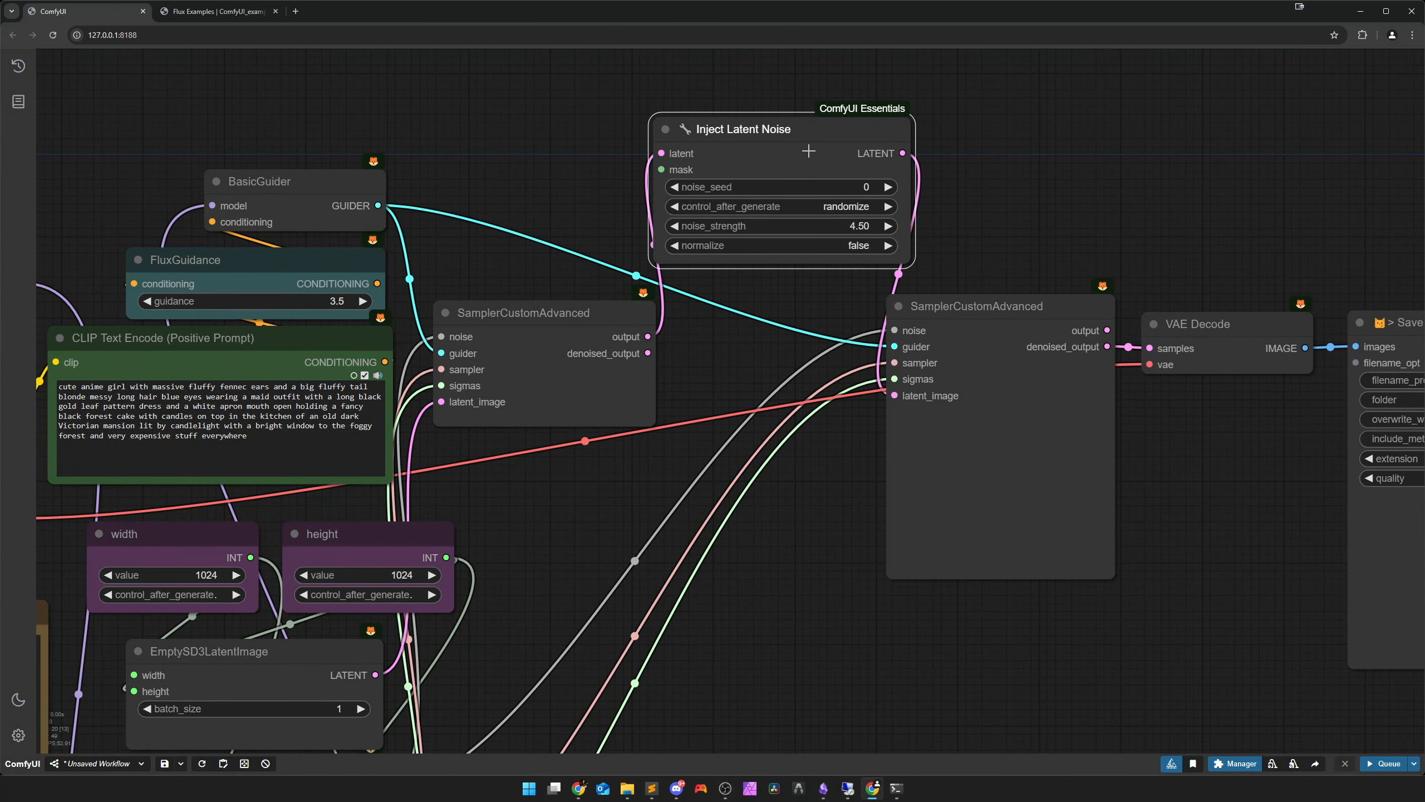
drag(808, 151, 800, 143)
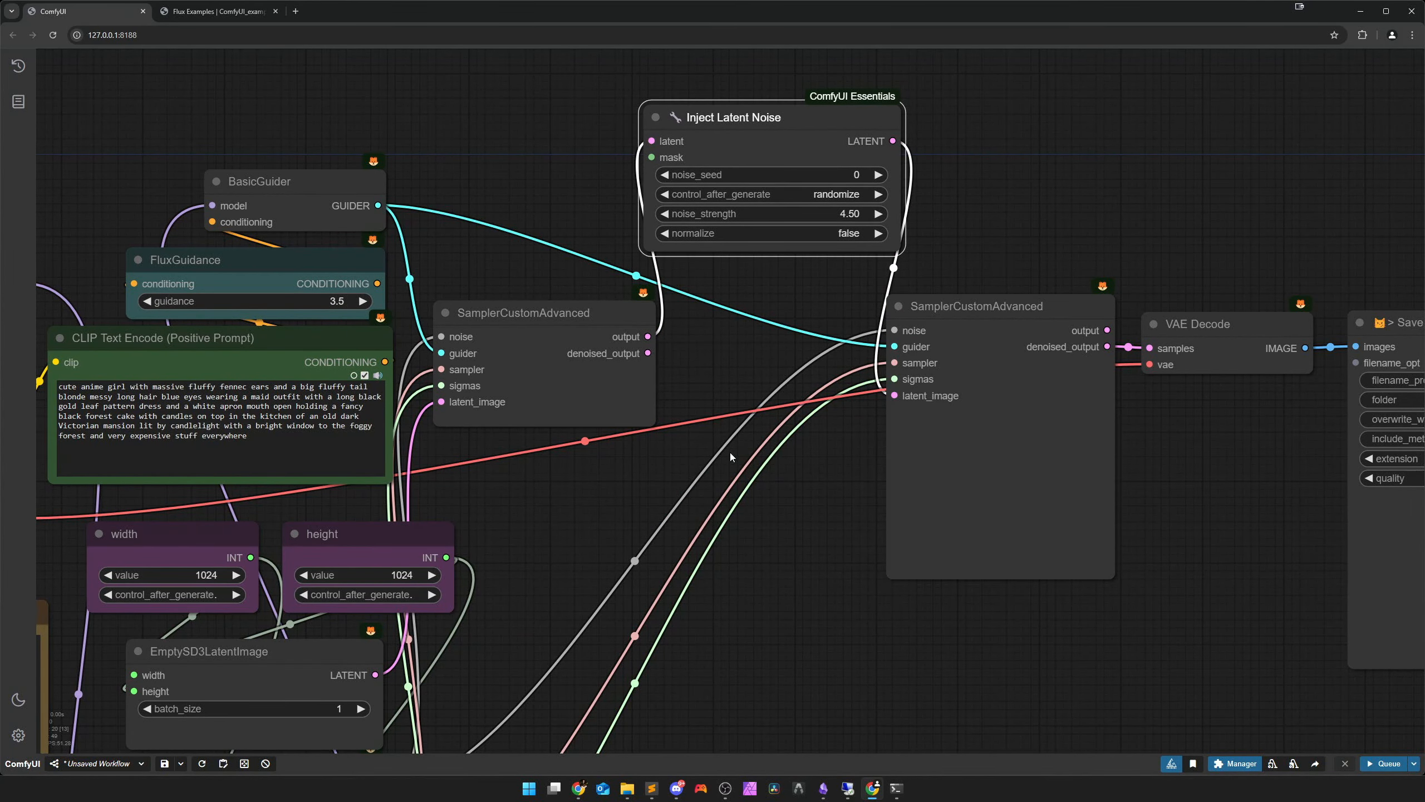
Add a SplitSigmasDenoise node in the free space between the two SamplerCustomAdvanced nodes
drag(786, 573, 801, 428)
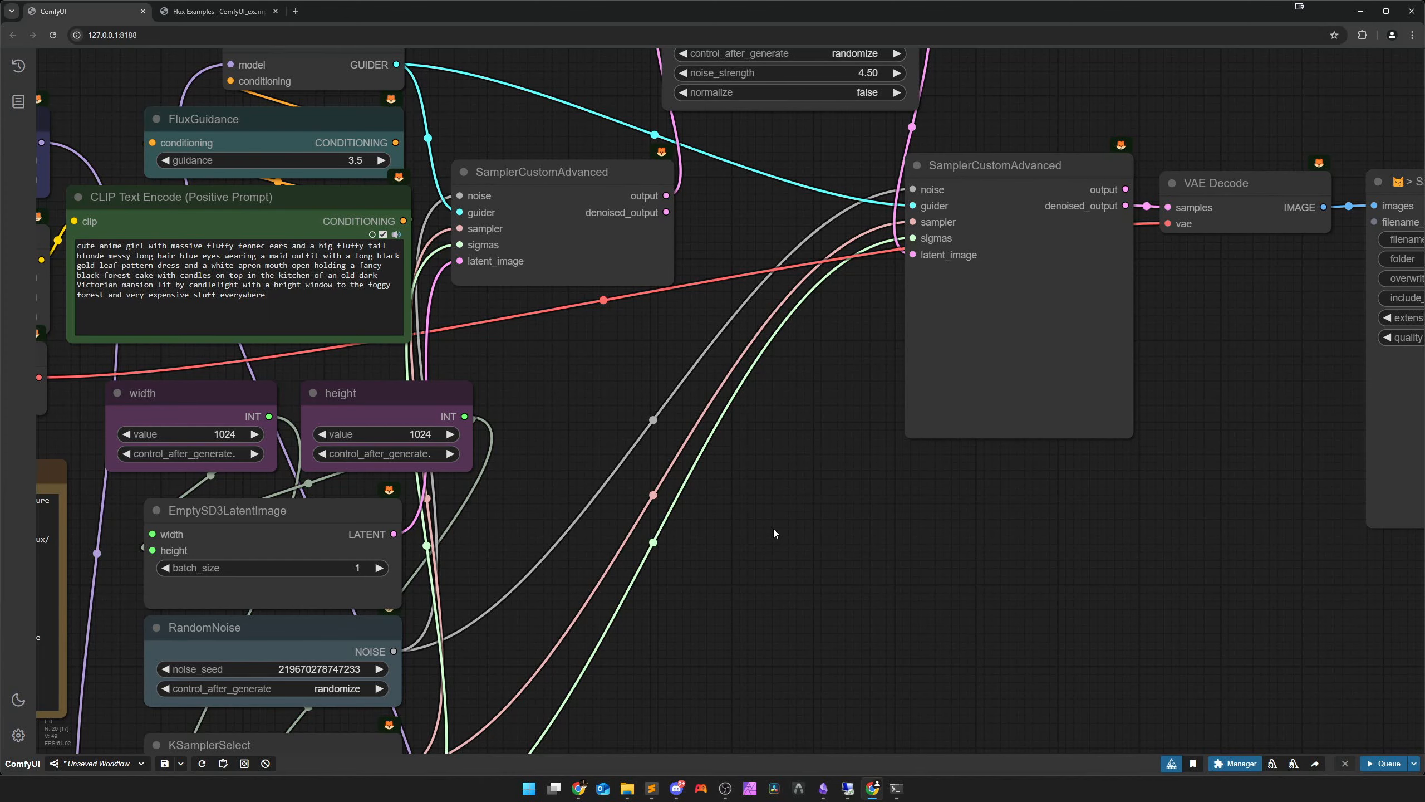
double_click(756, 515)
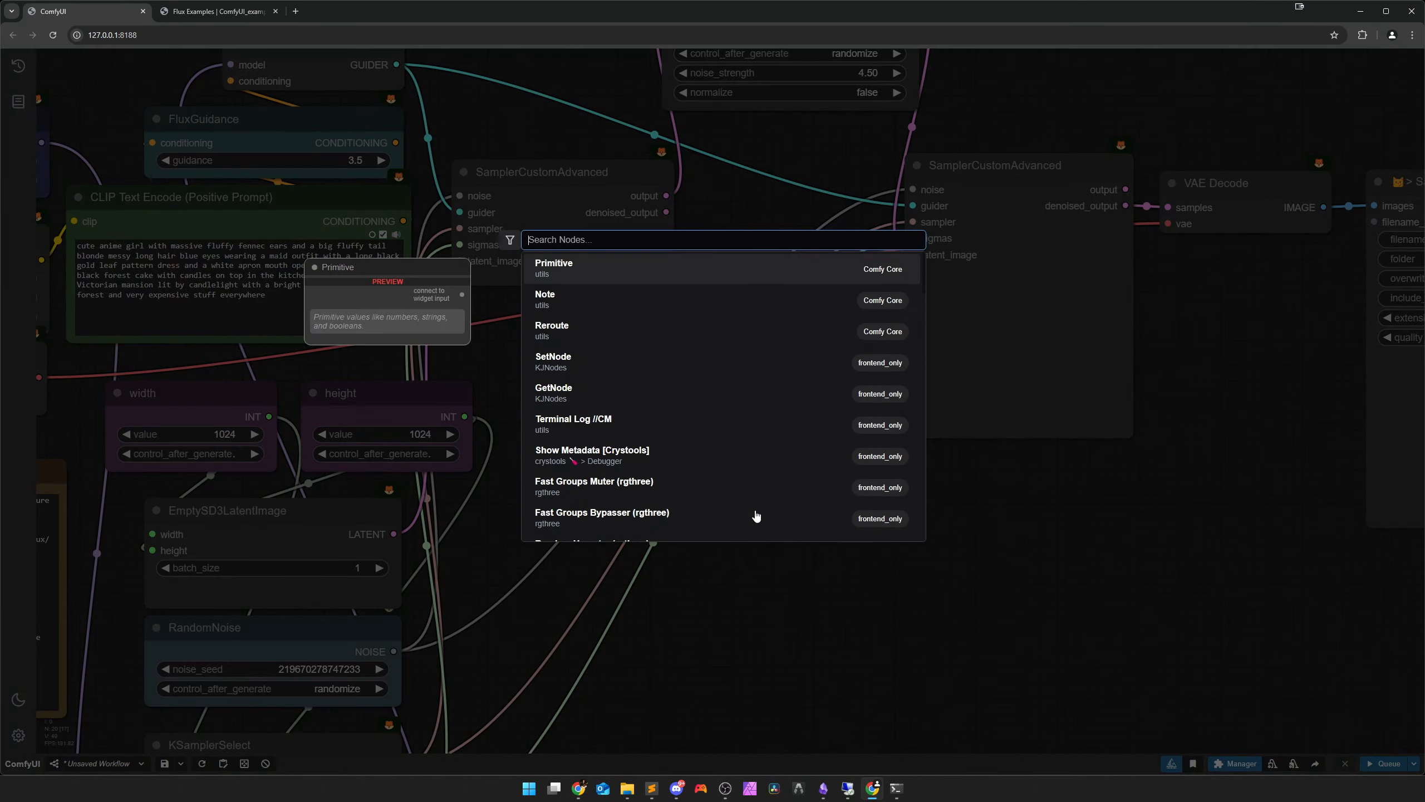
text(splitsigm)
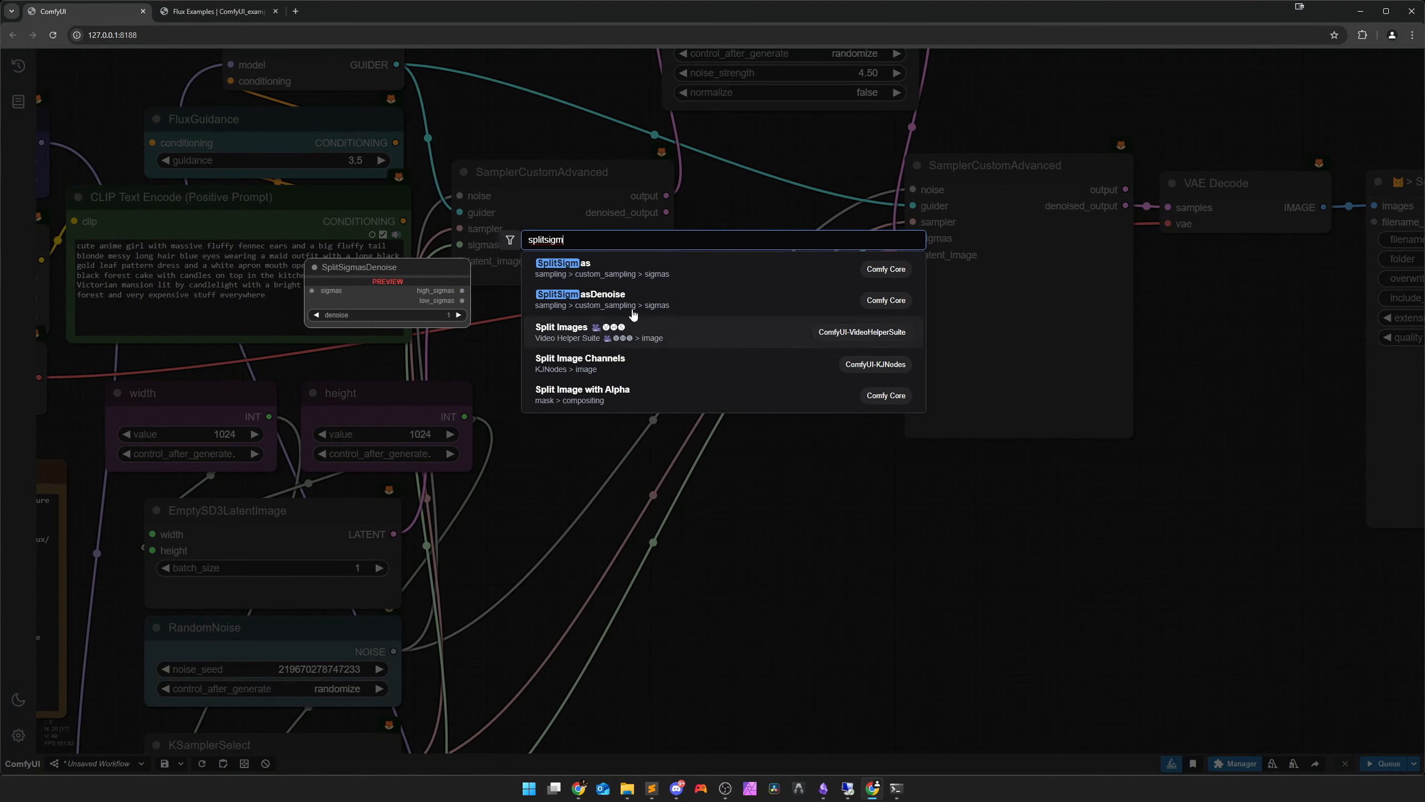
click(633, 310)
click(890, 529)
scroll(890, 529, up, 3)
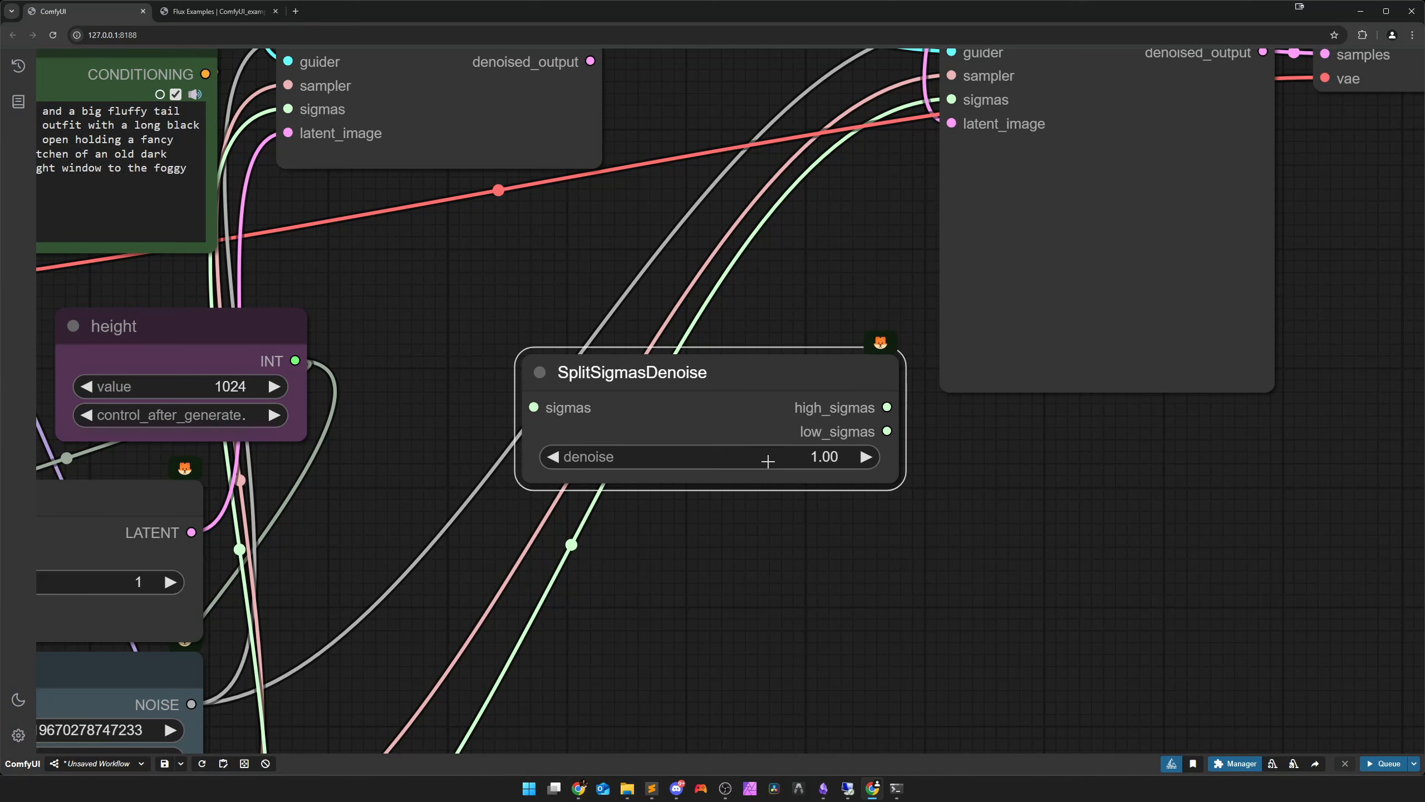
Enter 0.6 as the SplitSigmasDenoise node's denoise, and replace it with 0.5
click(768, 462)
text(0.)
key(Return)
drag(747, 401, 756, 382)
click(775, 435)
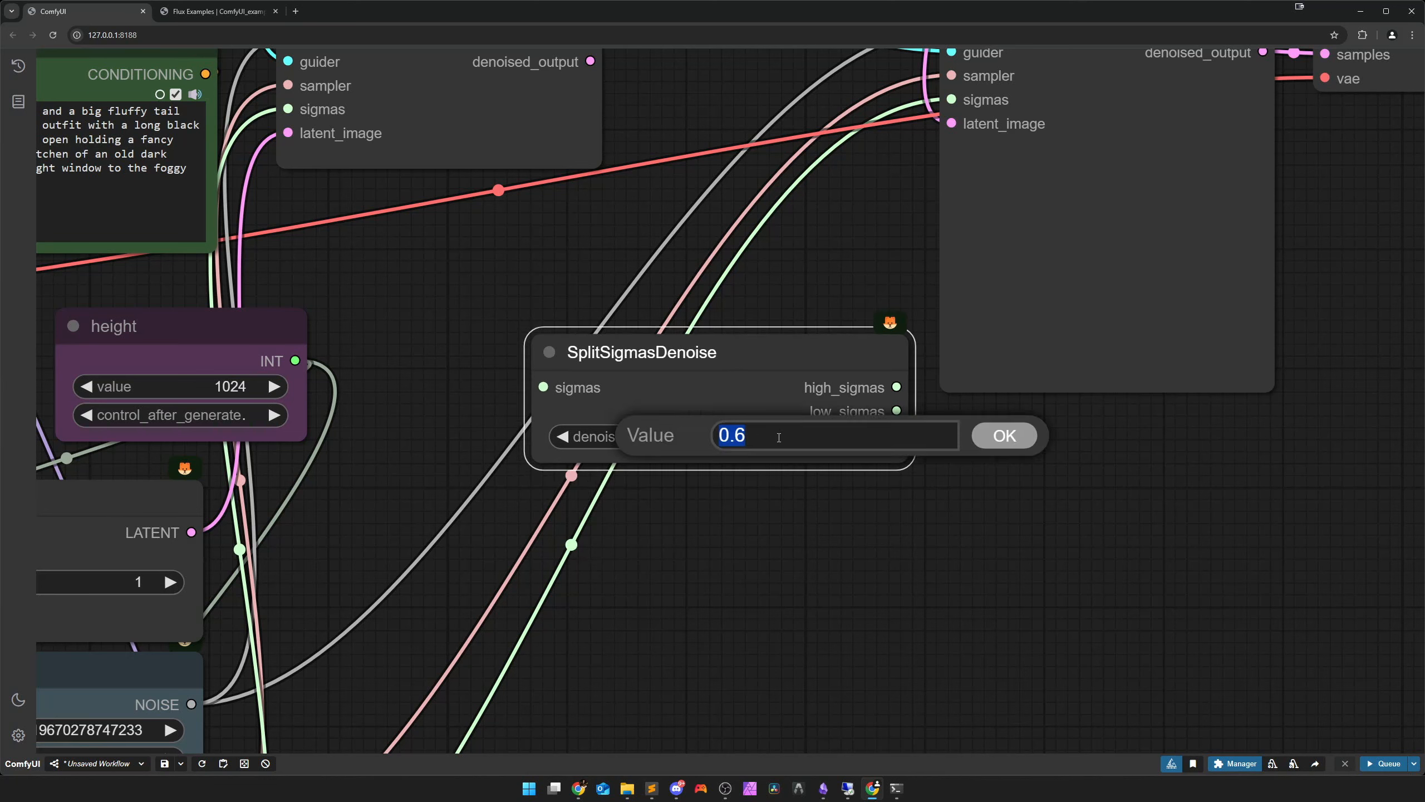
text(0.5)
key(Return)
scroll(777, 437, down, 2)
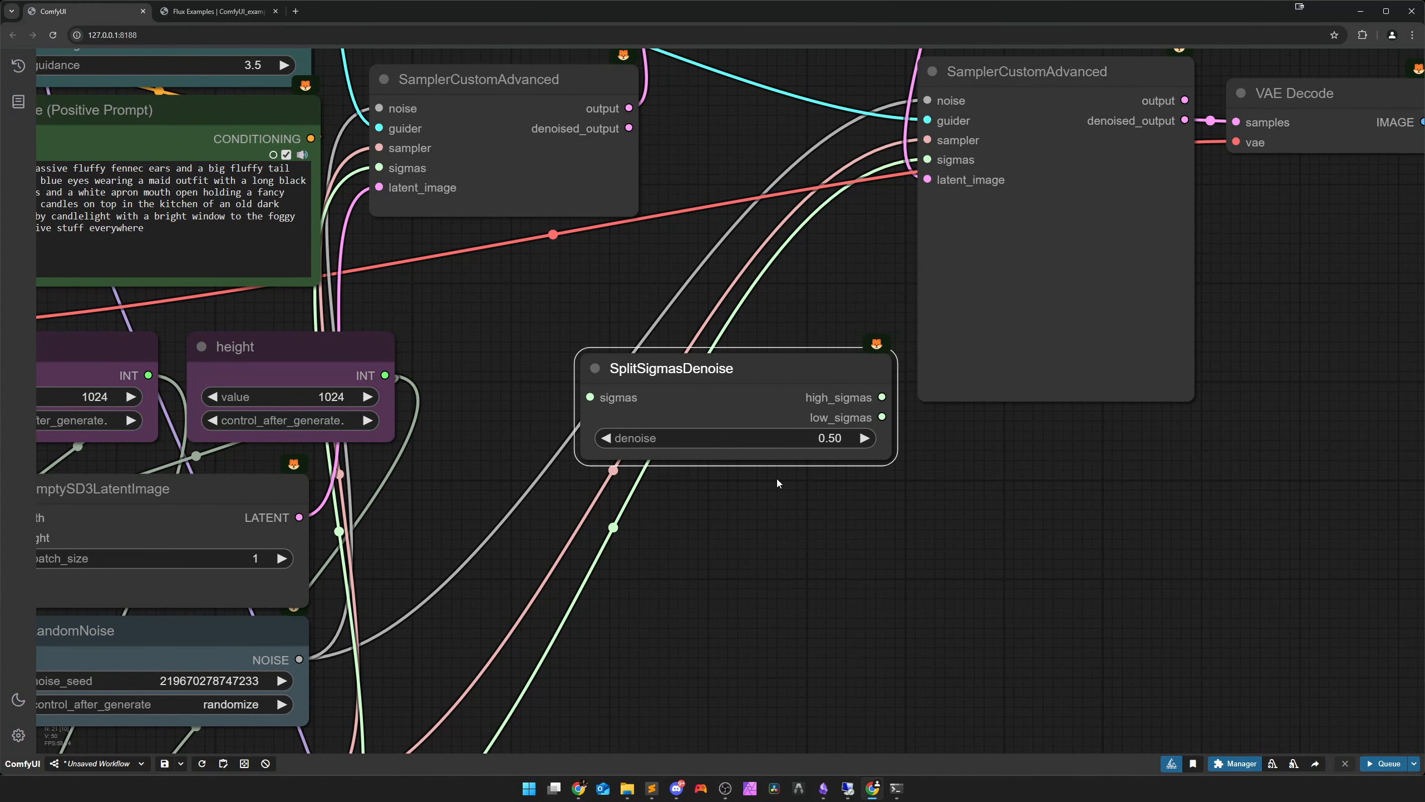
Route the scheduler's sigmas through SplitSigmasDenoise, feeding high_sigmas to the first sampler and low_sigmas to the second
drag(746, 407, 692, 348)
scroll(696, 362, down, 1)
drag(729, 480, 930, 578)
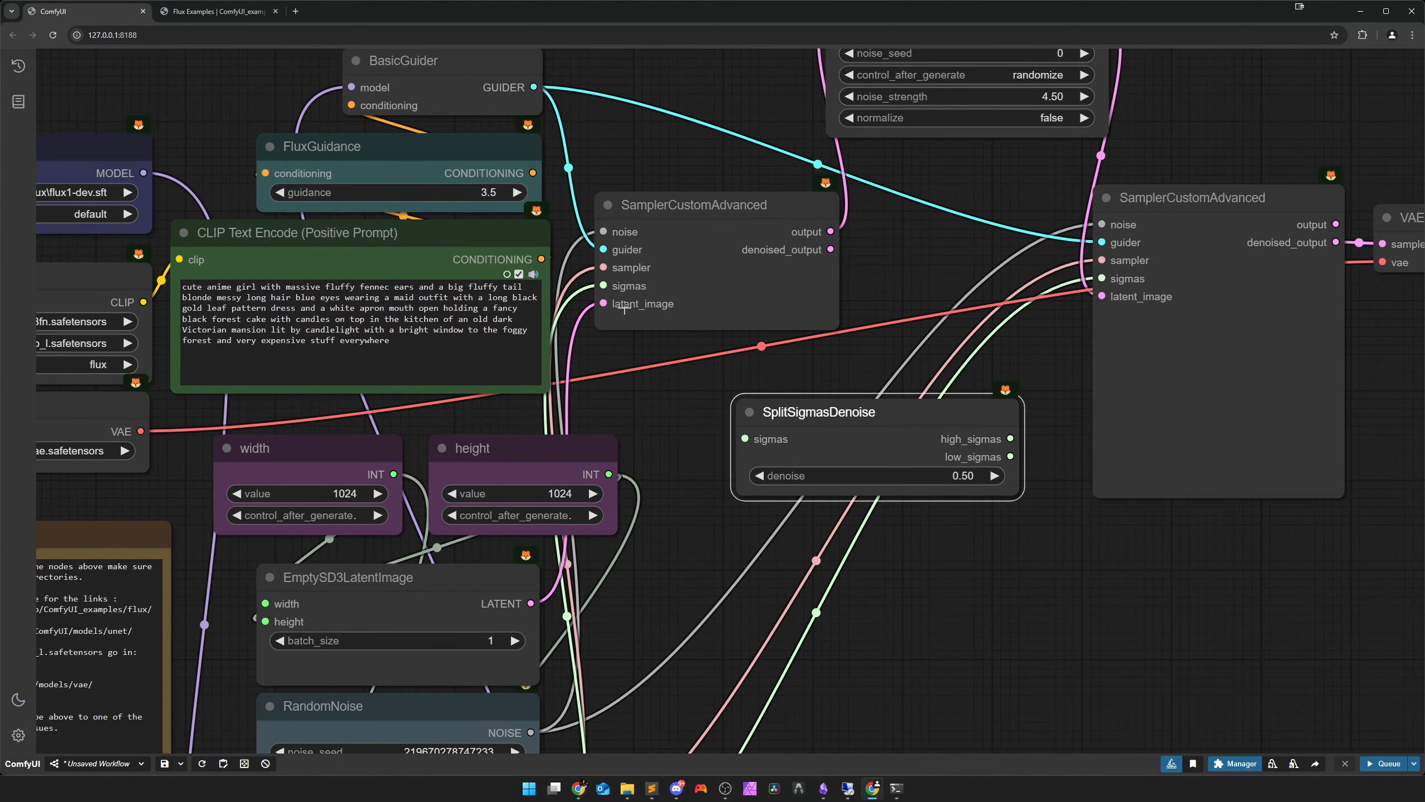
drag(604, 286, 744, 439)
drag(1011, 438, 604, 286)
drag(1010, 457, 1101, 279)
Move SplitSigmasDenoise farther below the samplers and shift the first SamplerCustomAdvanced slightly toward the second
scroll(1063, 490, down, 2)
drag(948, 604, 911, 501)
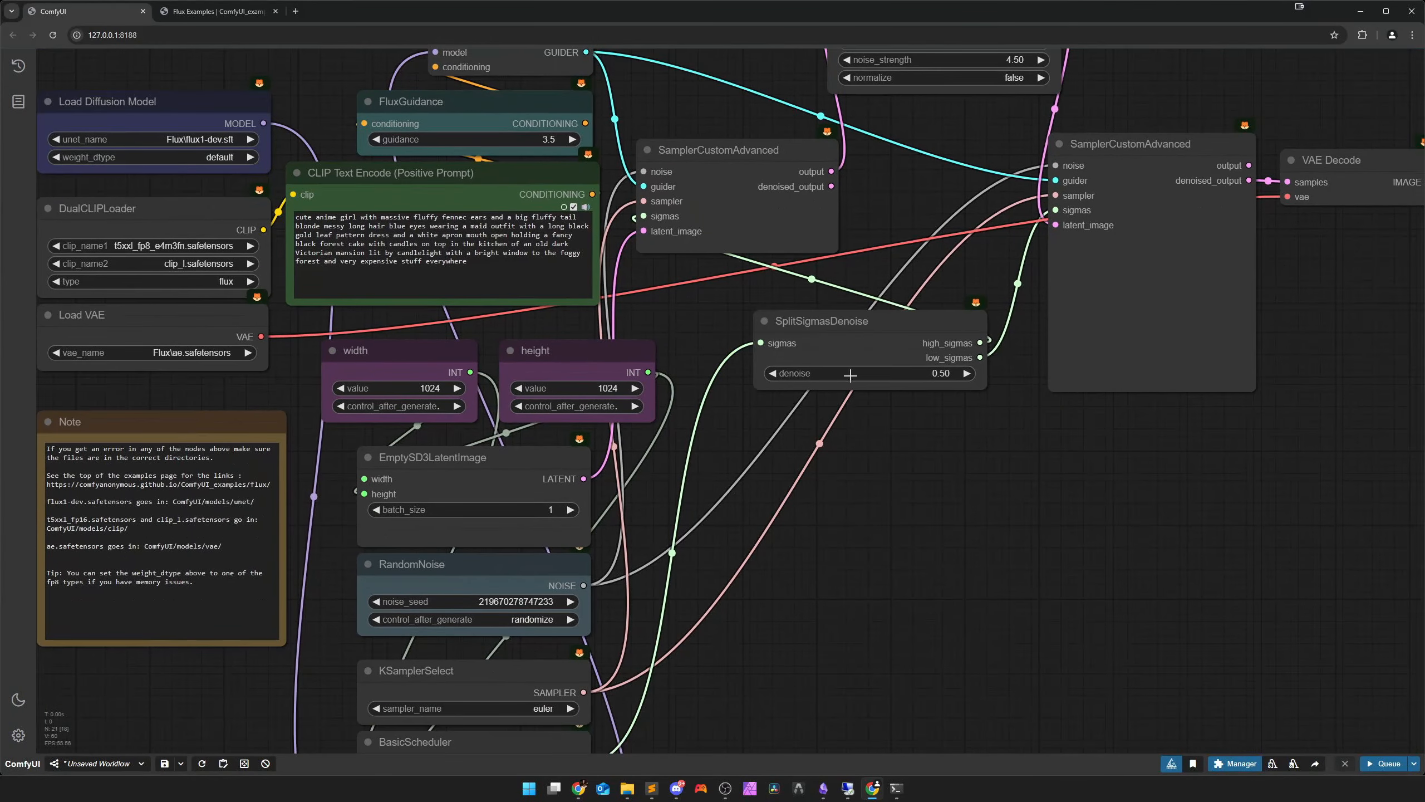
drag(842, 350, 824, 584)
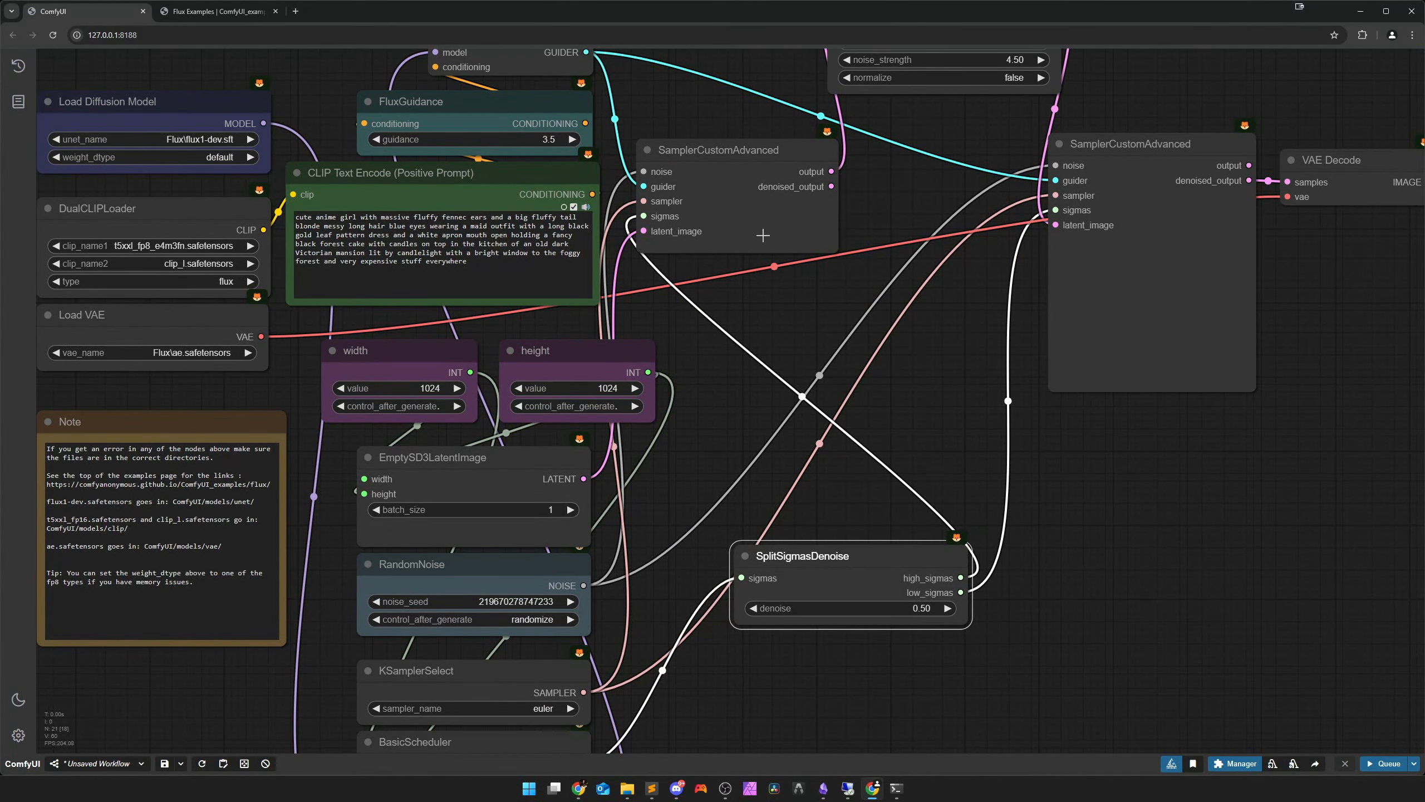
drag(762, 235, 812, 233)
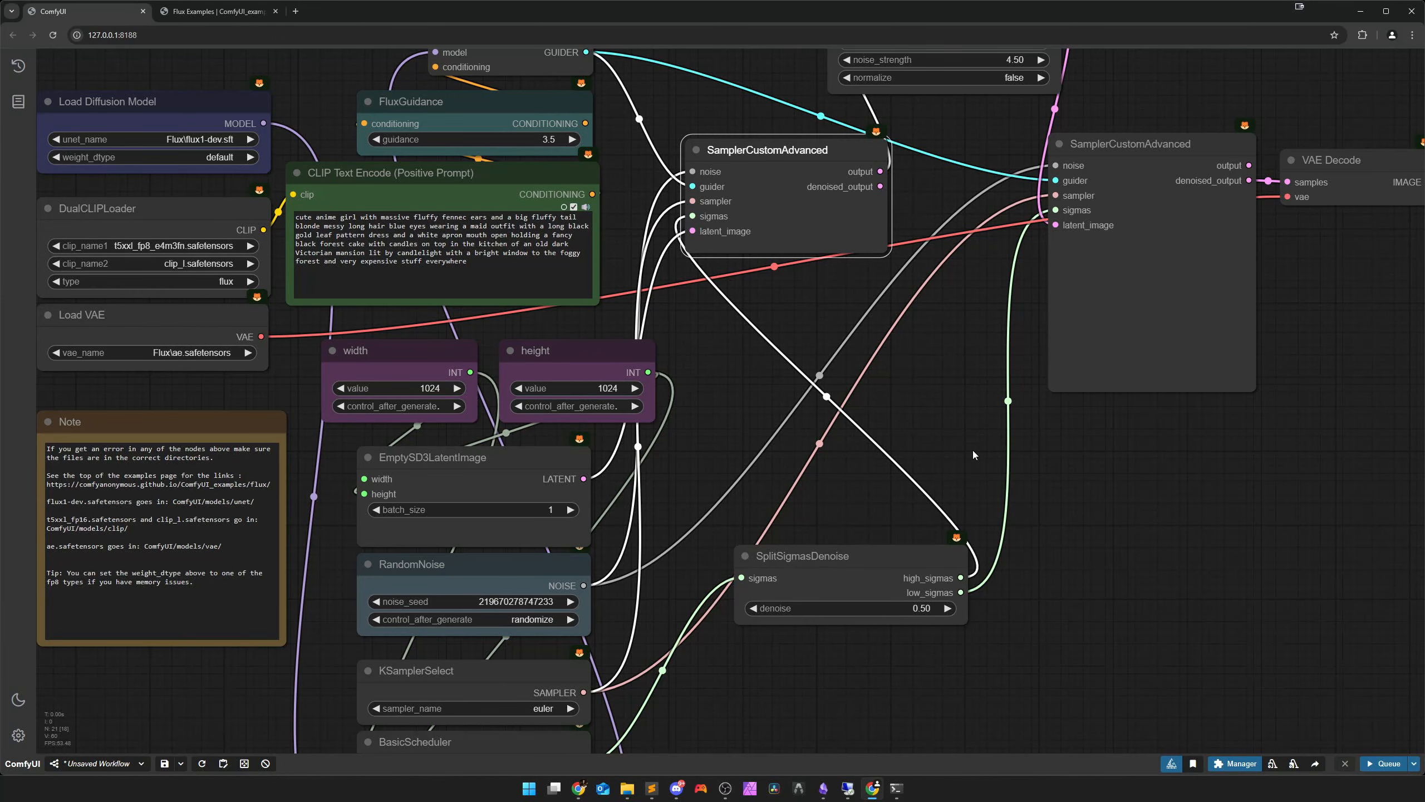
Disconnect the RandomNoise link from the noise input of the second SamplerCustomAdvanced
click(849, 563)
drag(1101, 519, 908, 601)
drag(904, 490, 897, 671)
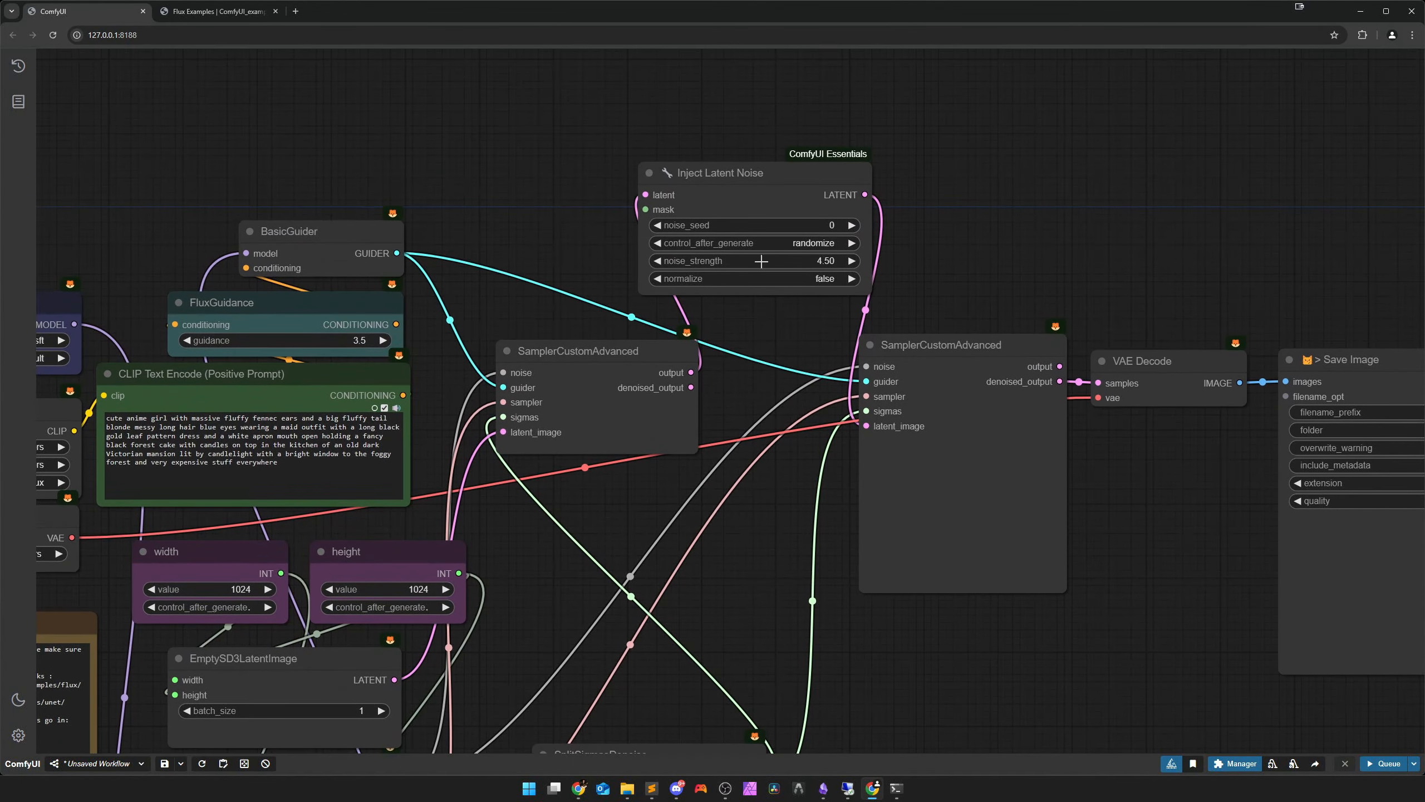
drag(865, 366, 753, 559)
click(754, 580)
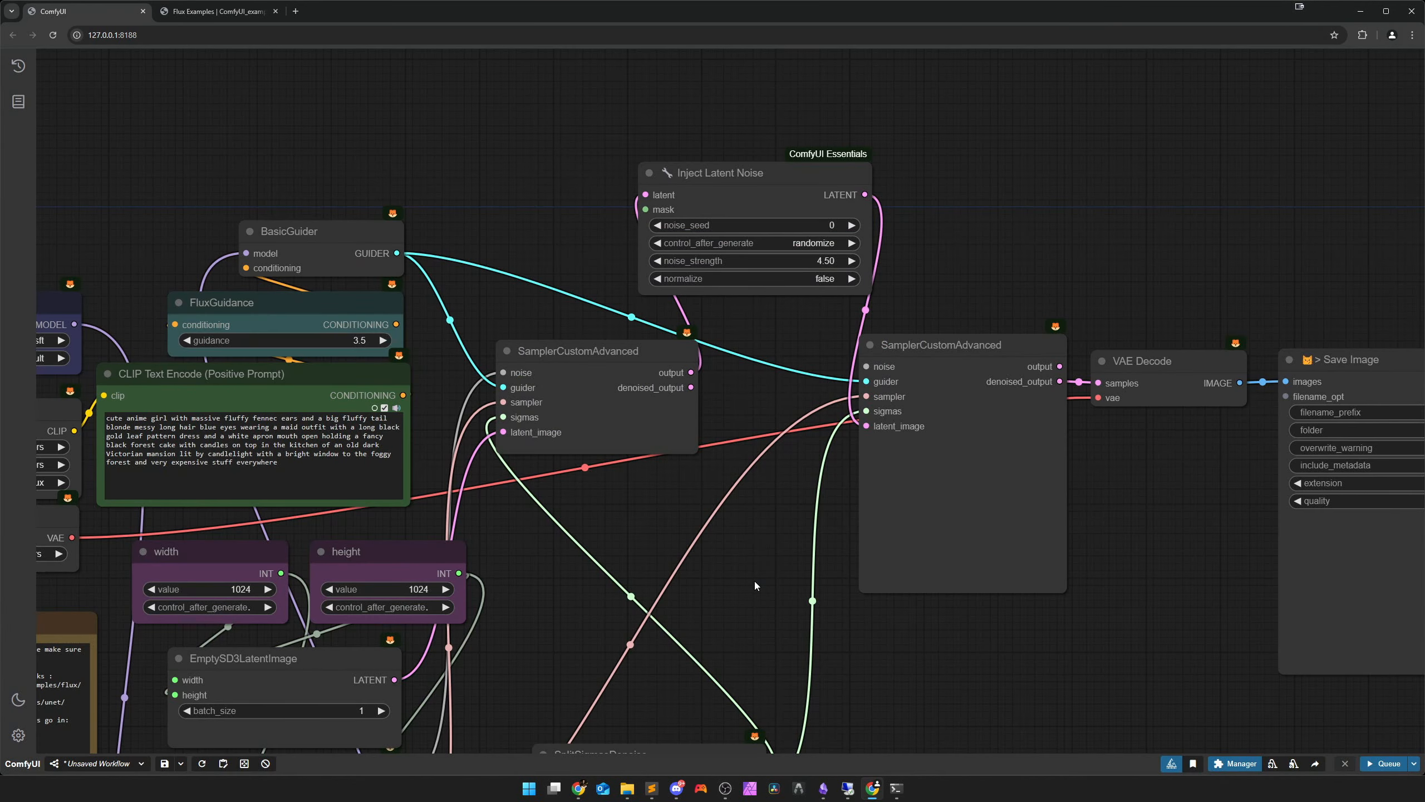
Add a DisableNoise node, feed its noise to the second SamplerCustomAdvanced, and place it above Inject Latent Noise
double_click(754, 579)
text(disable)
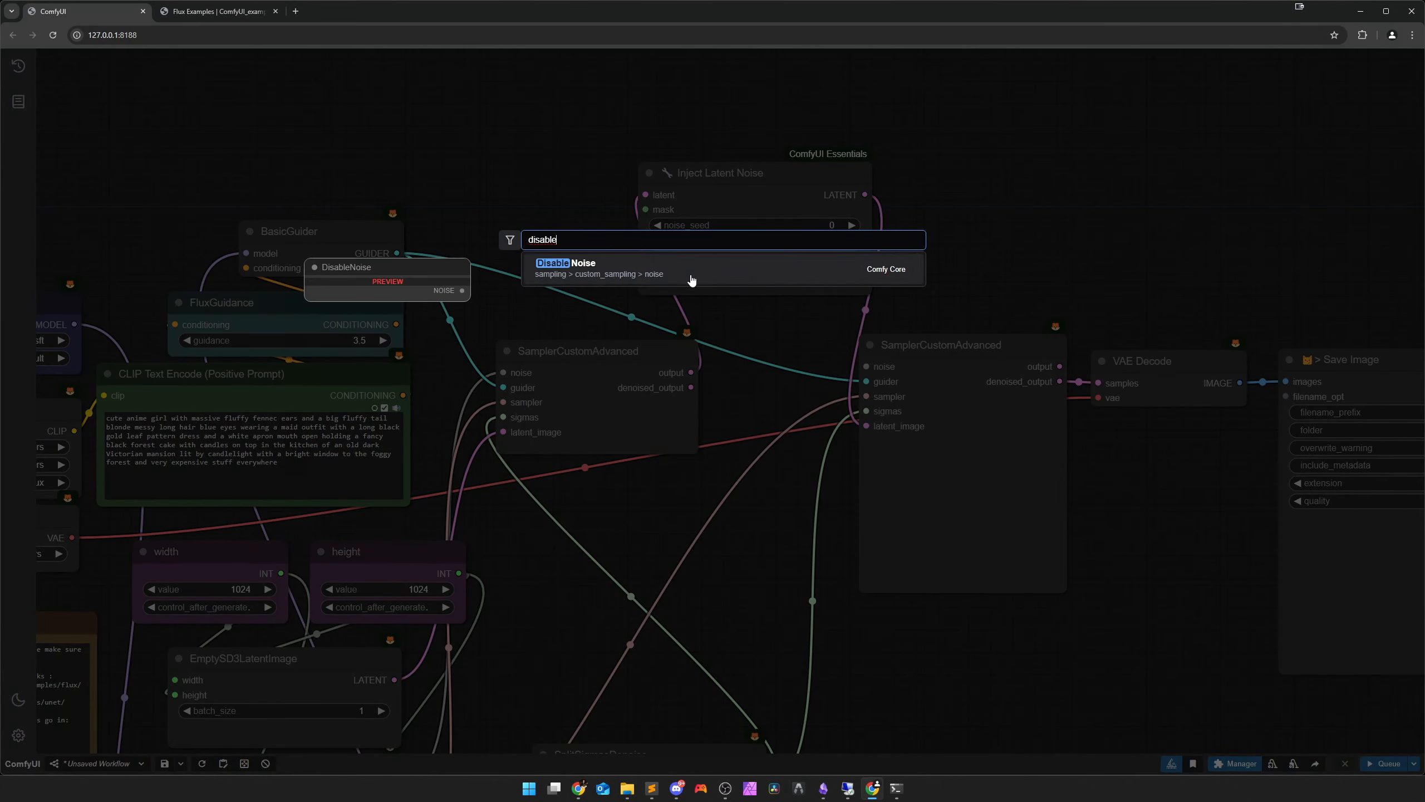
click(694, 280)
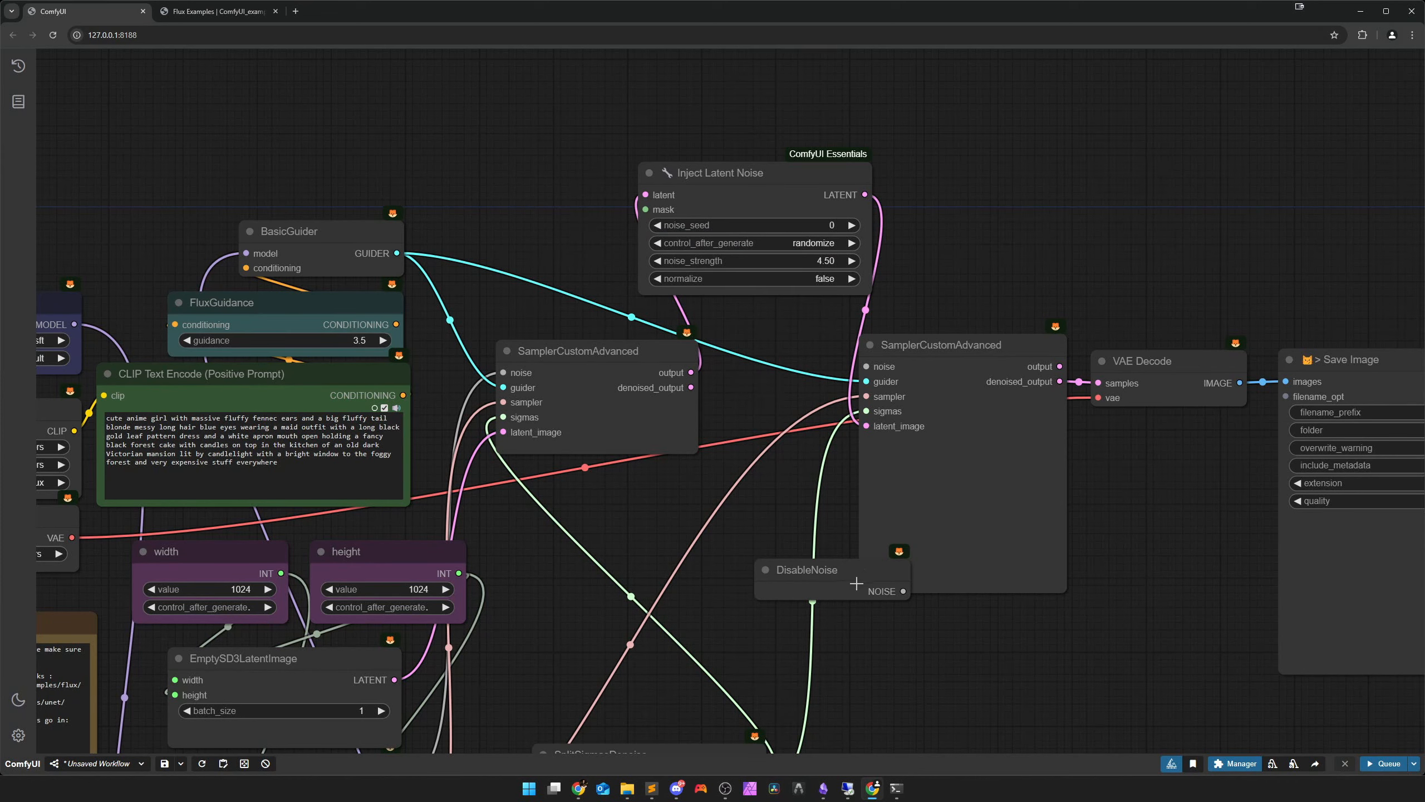
drag(851, 579, 864, 368)
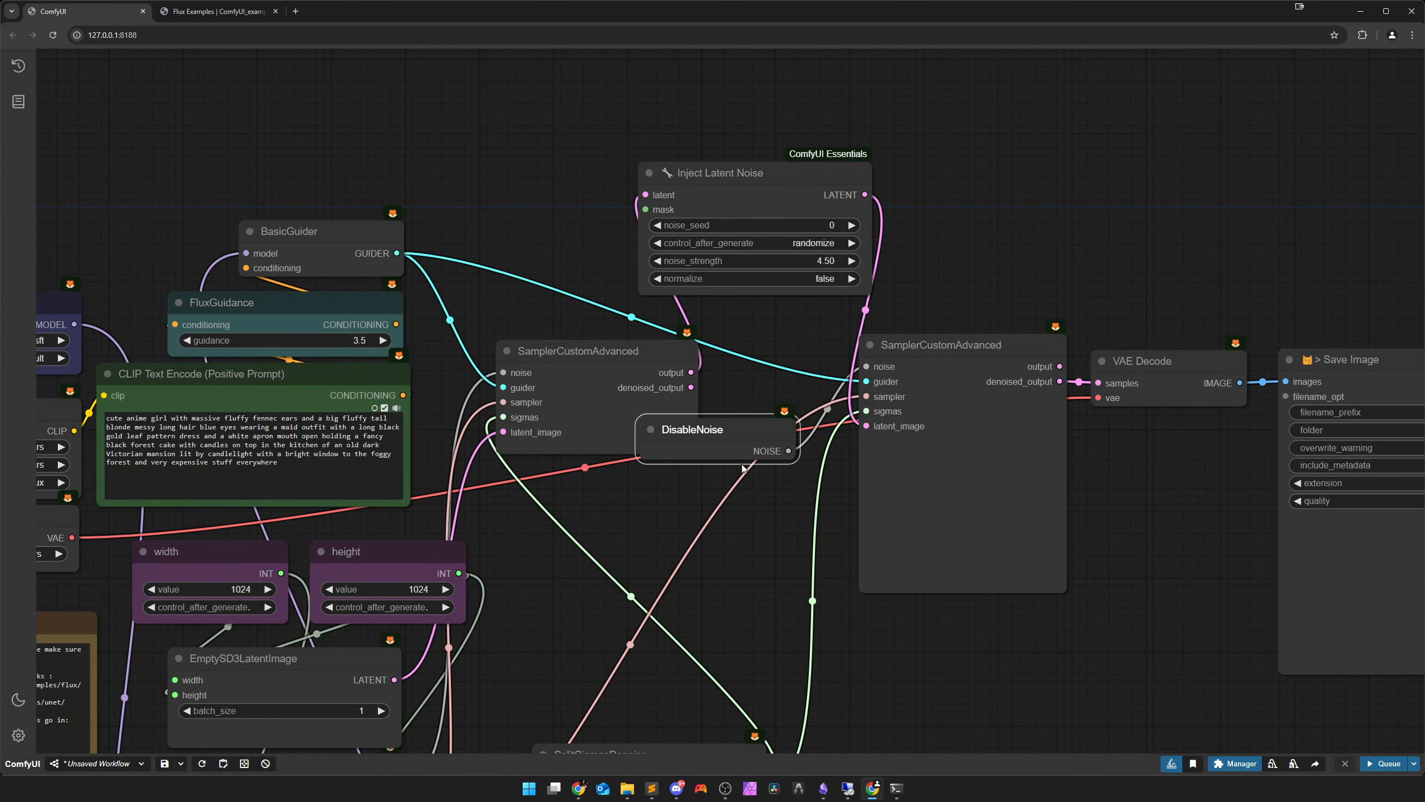
drag(735, 458, 806, 130)
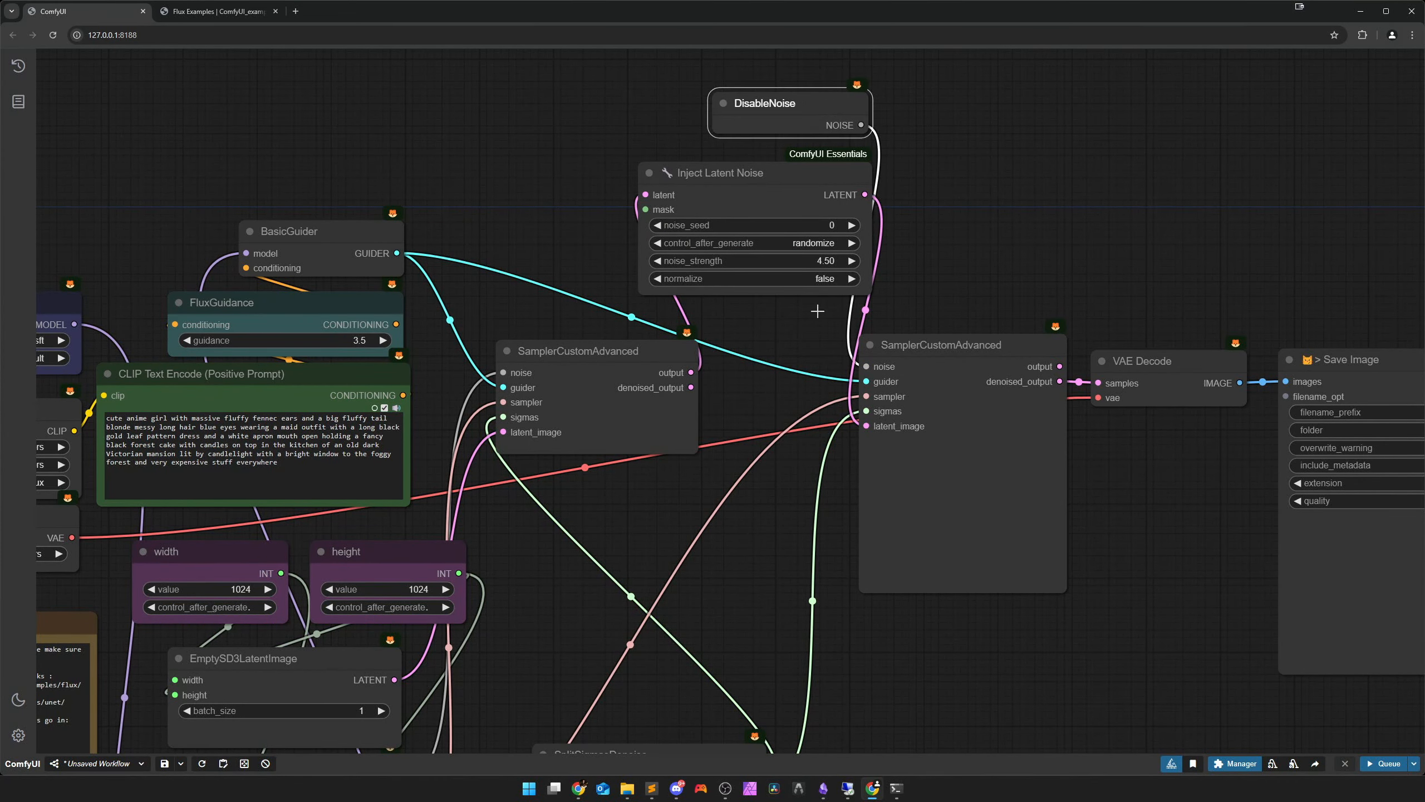
Generate an image with the split-sigmas workflow and compare the saved image with the previews on both samplers
scroll(926, 672, down, 2)
drag(957, 693, 919, 474)
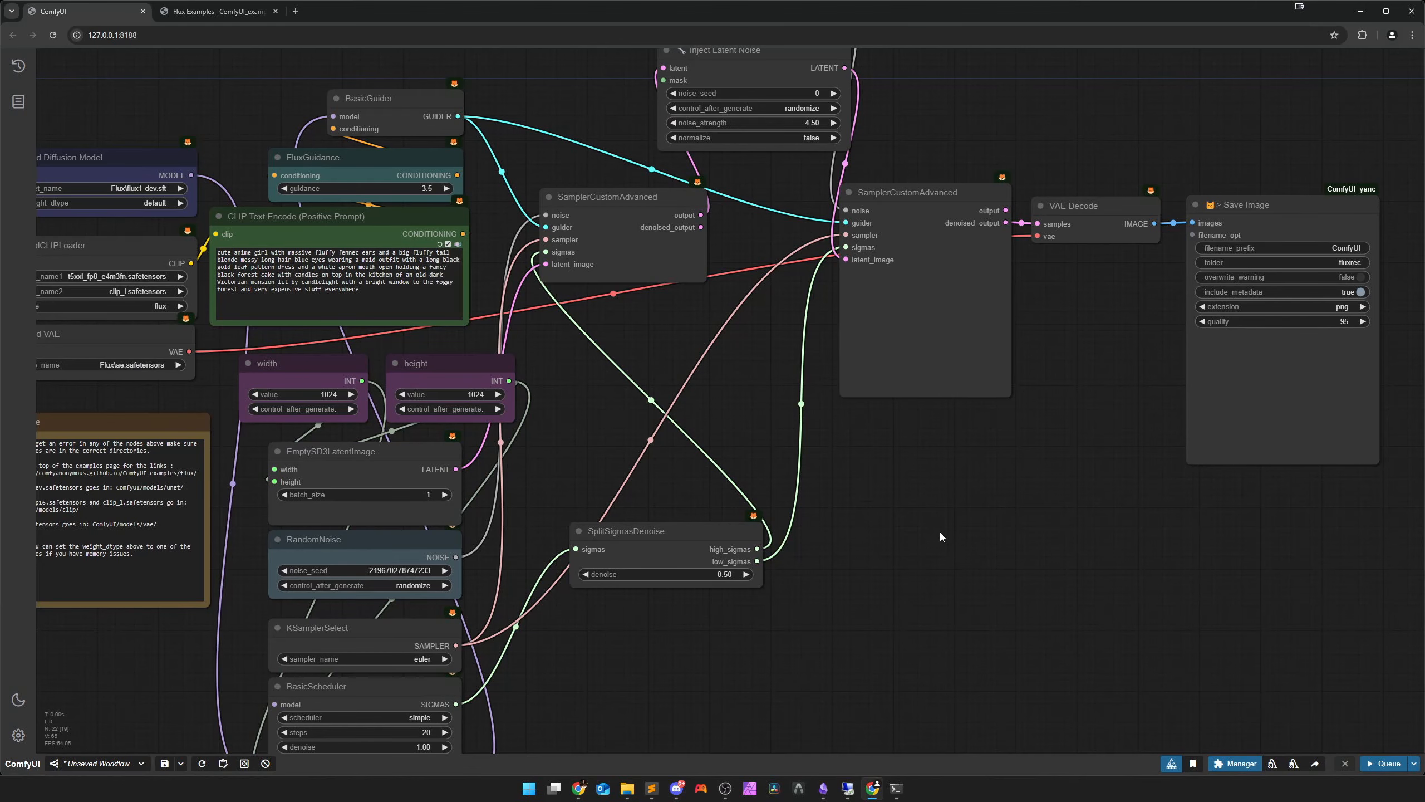
scroll(918, 567, down, 5)
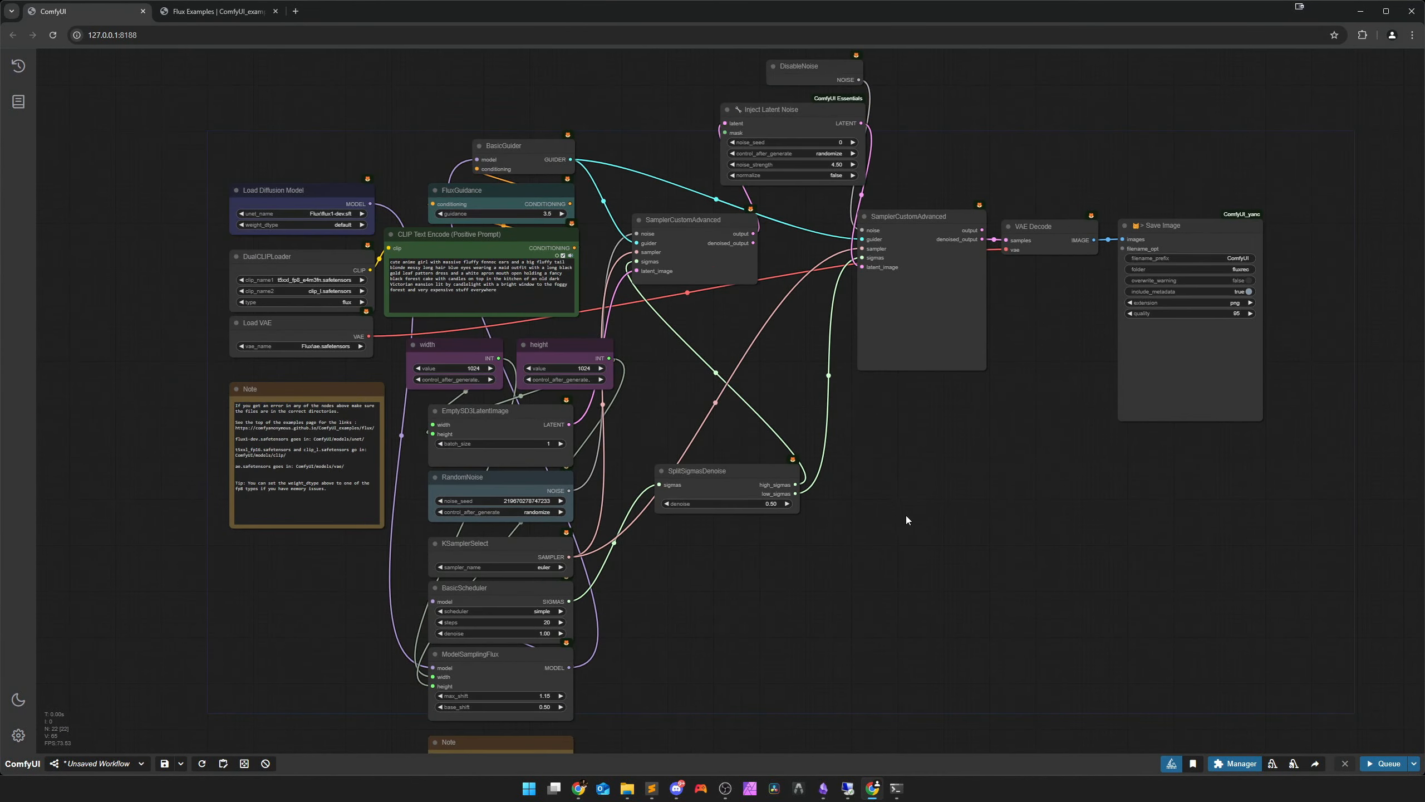
drag(957, 532, 870, 543)
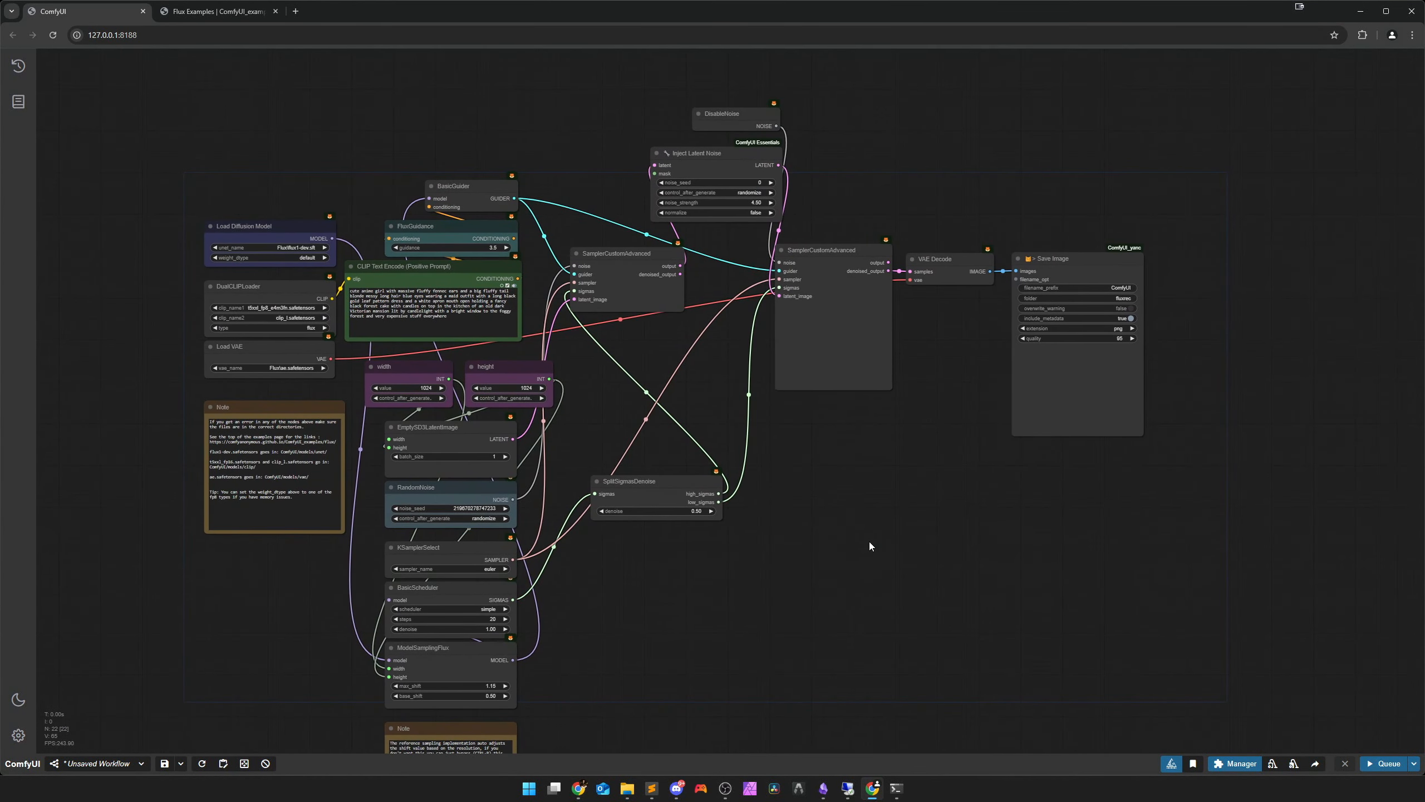
key(ctrl+Return)
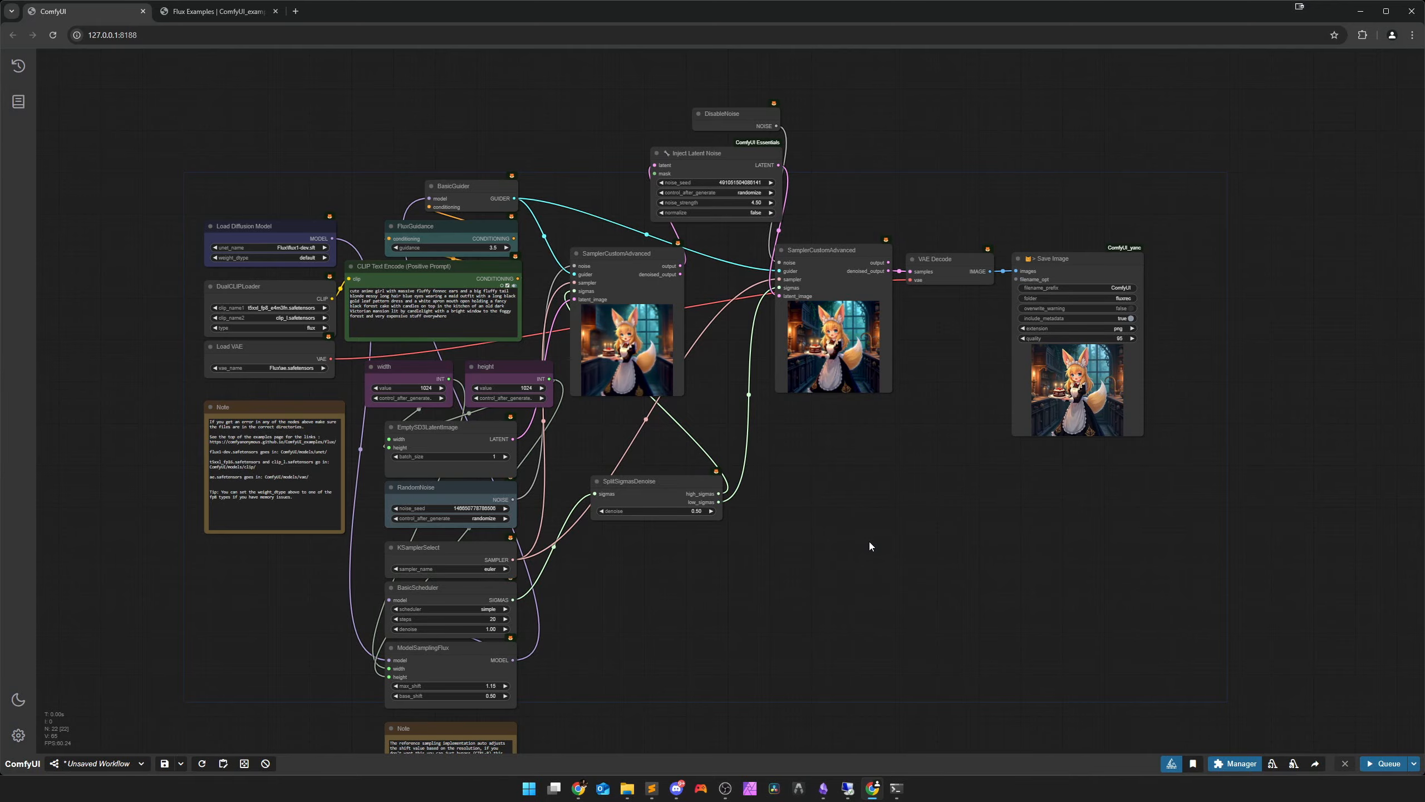
scroll(1024, 455, up, 15)
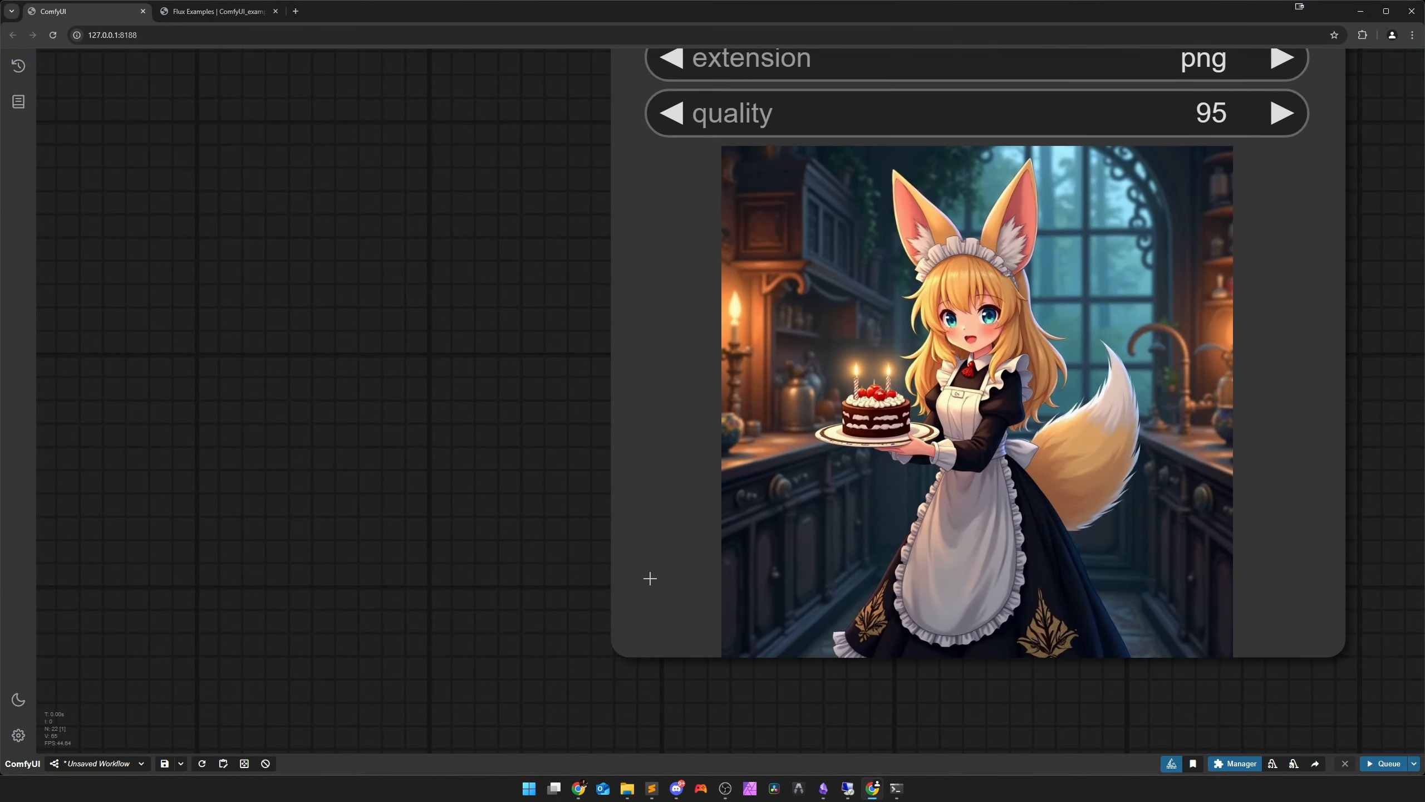
scroll(649, 582, down, 6)
scroll(508, 601, down, 10)
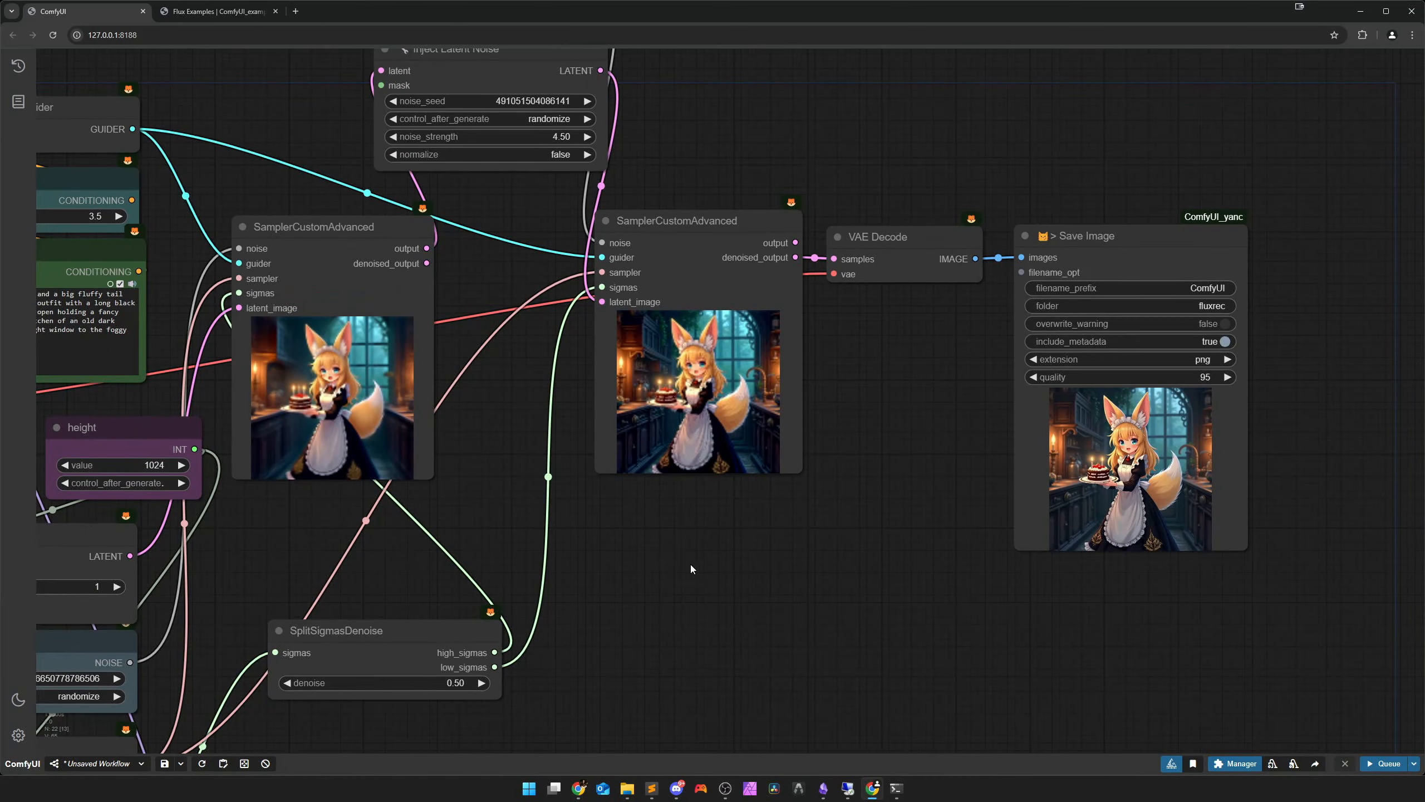
scroll(891, 503, up, 5)
scroll(827, 522, up, 6)
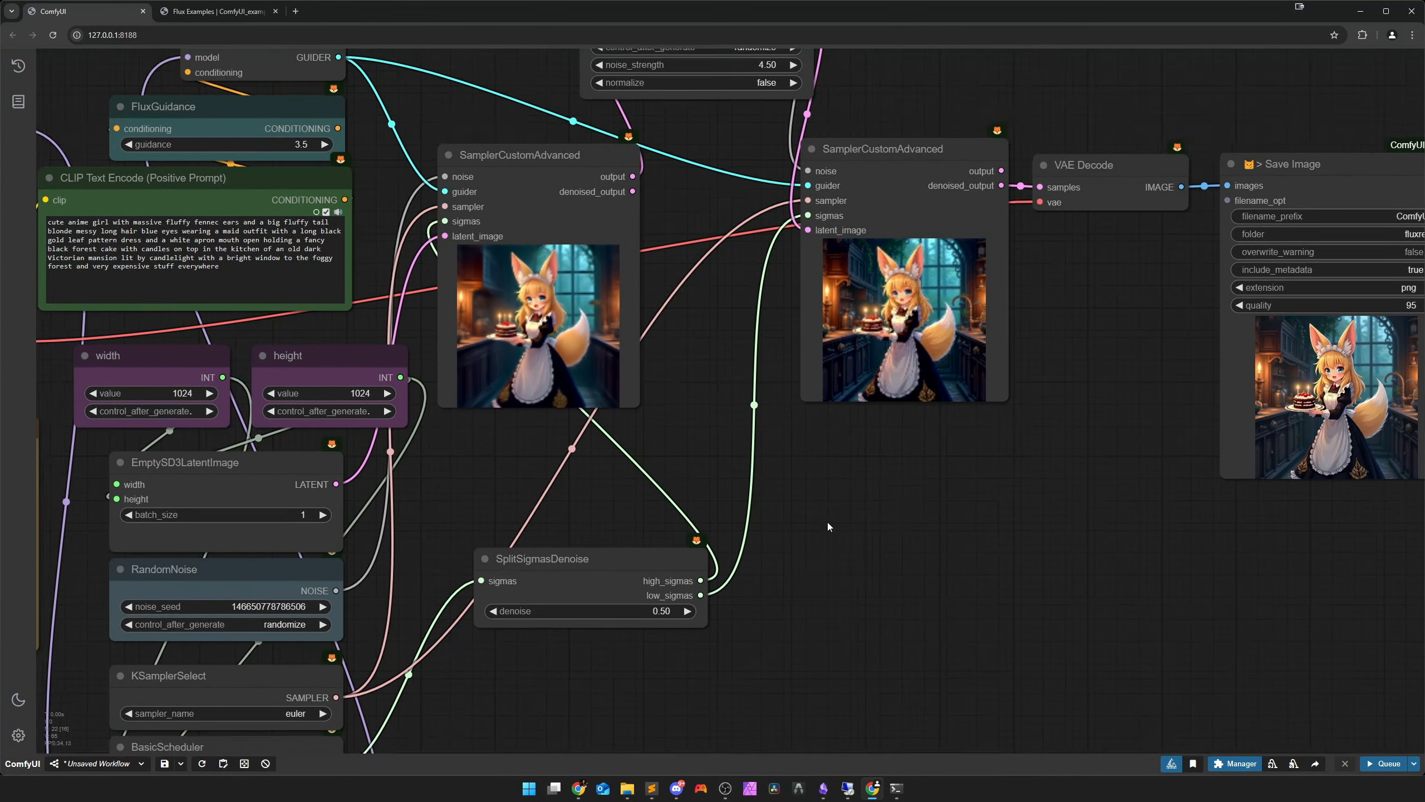
Try 1.00 as the SplitSigmasDenoise node's denoise, and return it to 0.50
click(613, 340)
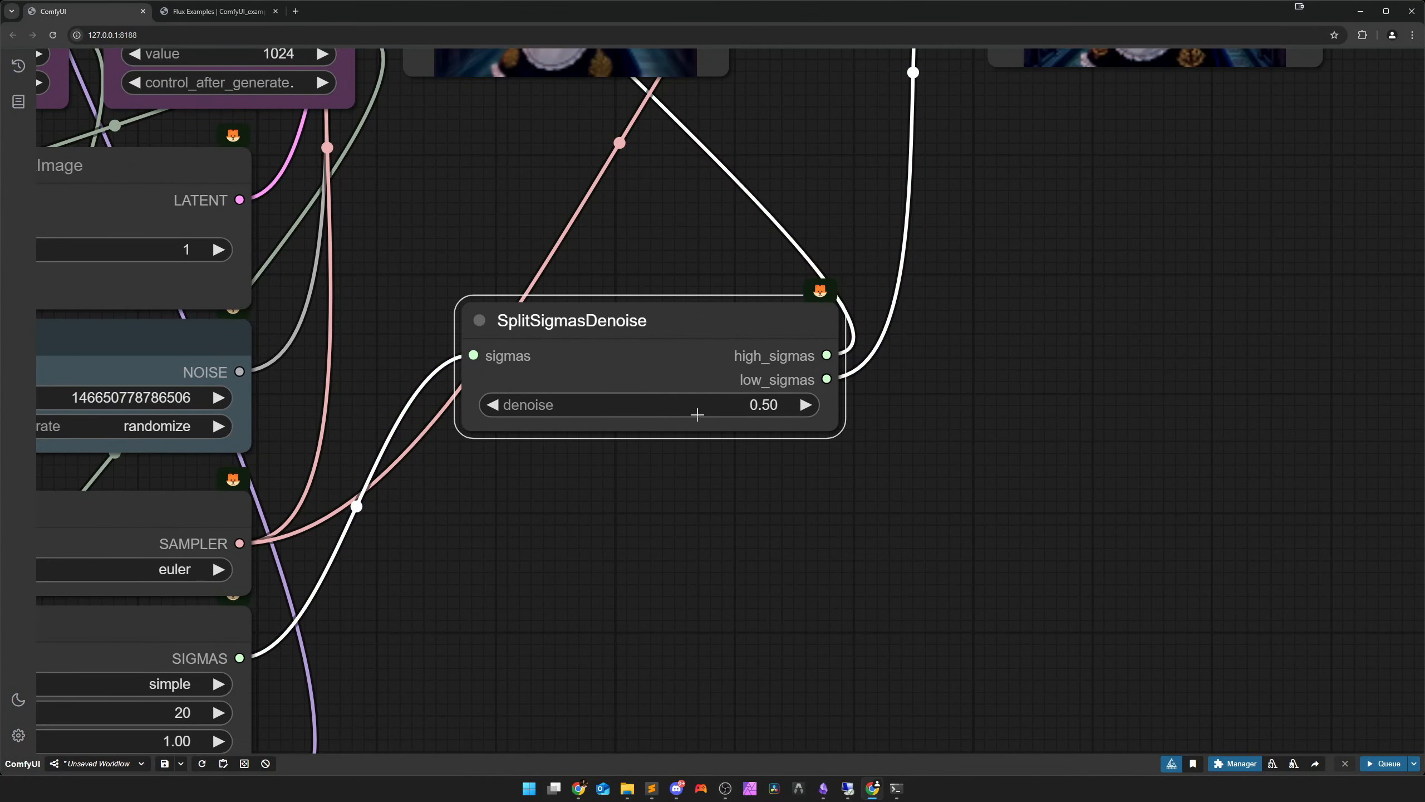
drag(698, 410, 669, 408)
drag(682, 404, 696, 406)
drag(674, 410, 692, 471)
scroll(690, 466, down, 5)
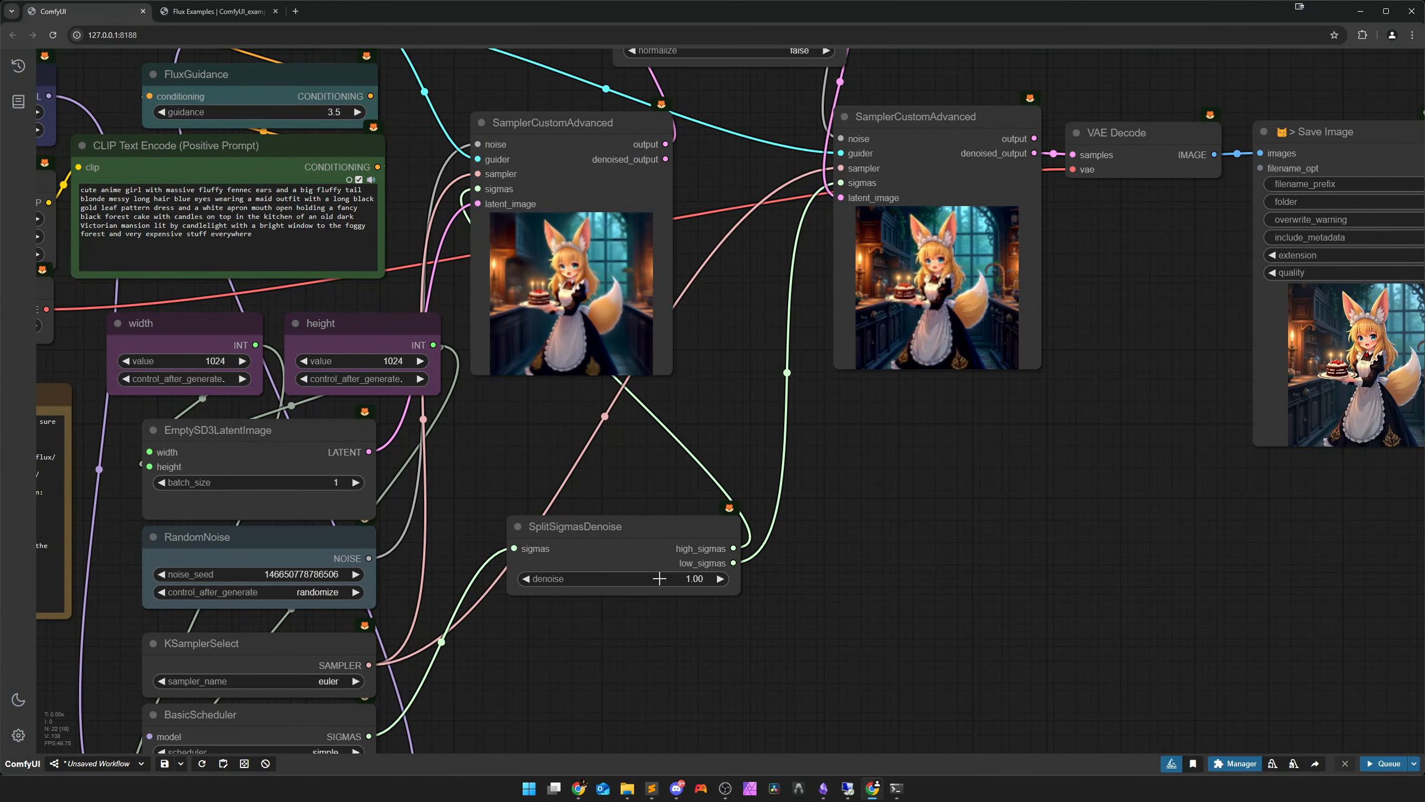
drag(647, 581, 633, 581)
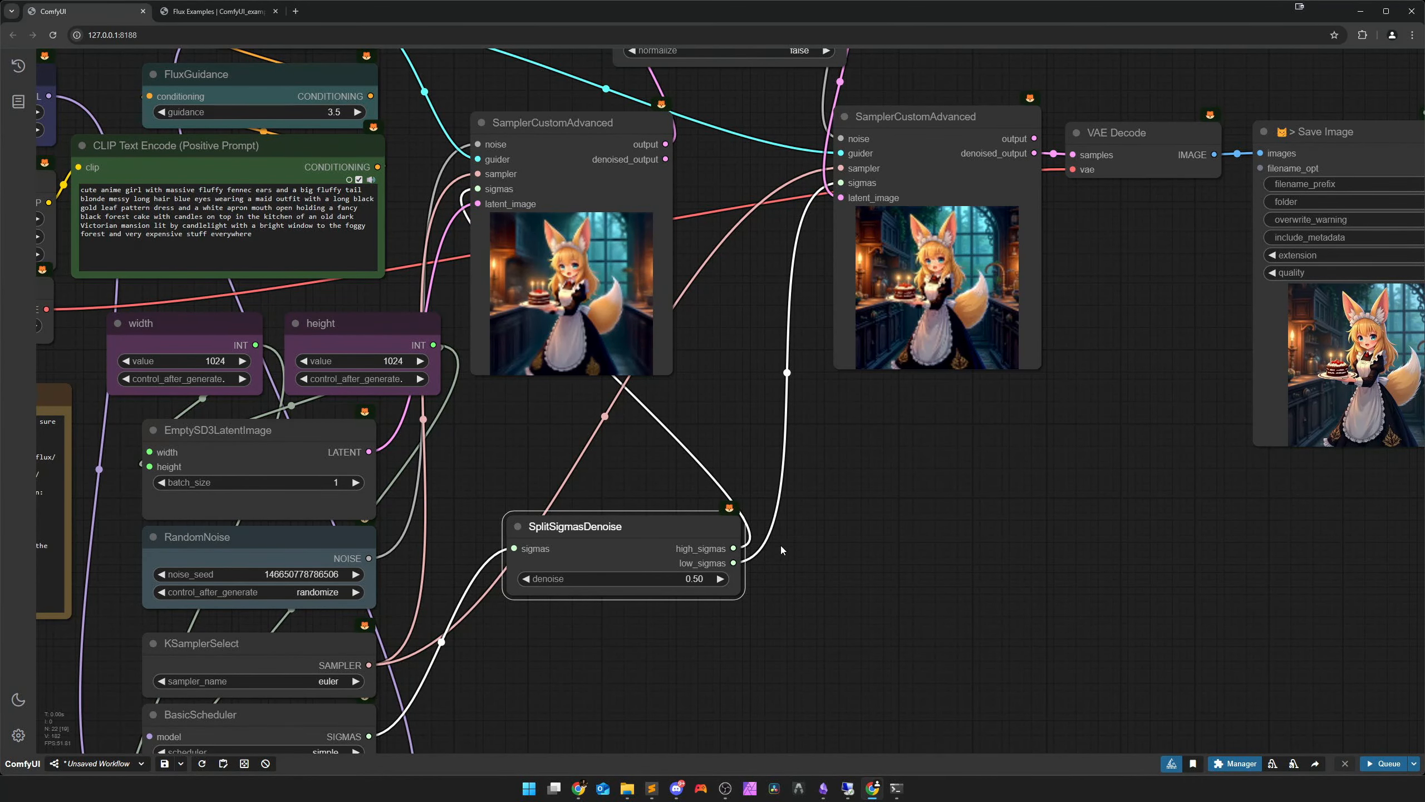
scroll(781, 545, down, 6)
drag(847, 565, 858, 502)
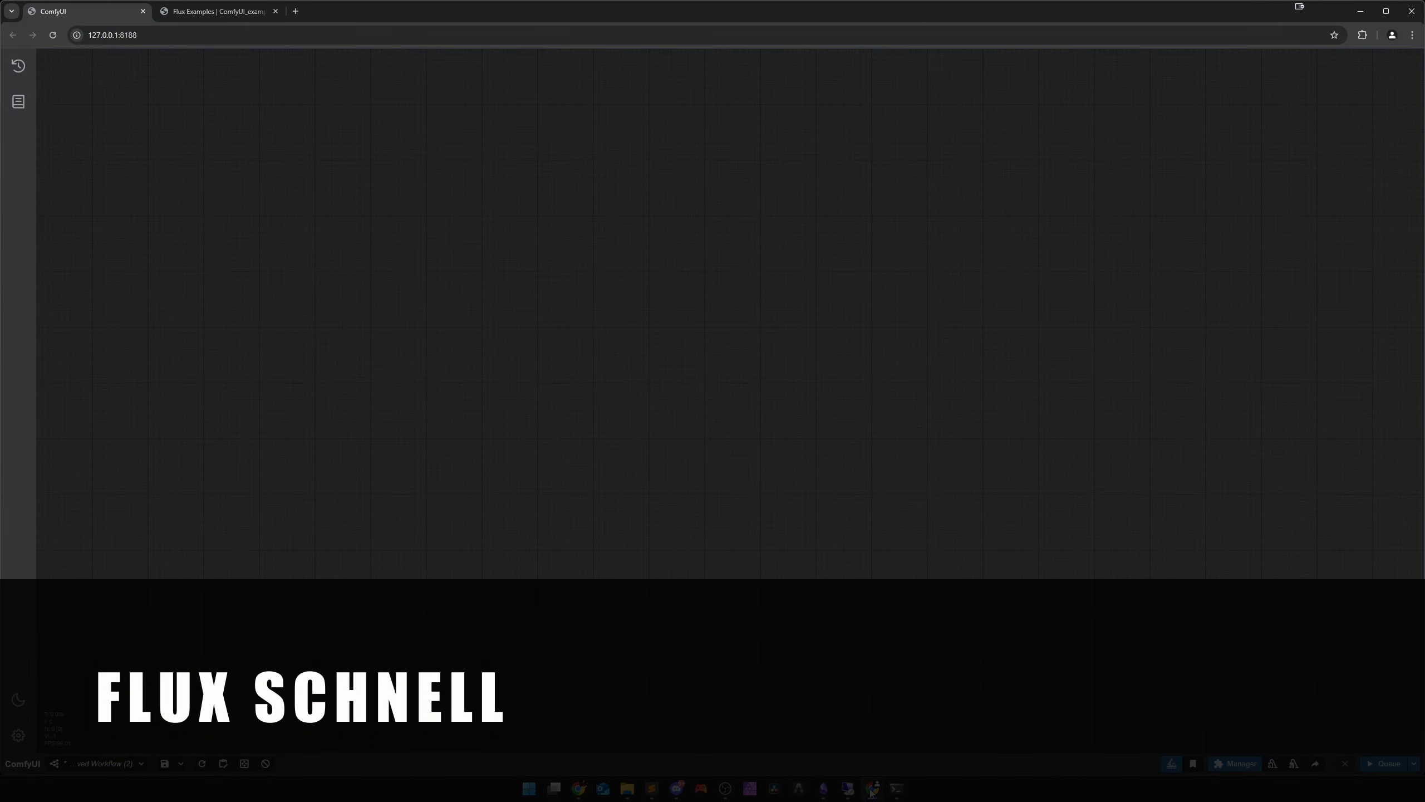
Open the Flux Schnell weights page on Hugging Face from the Flux Examples page and check the size of the remote file
click(213, 11)
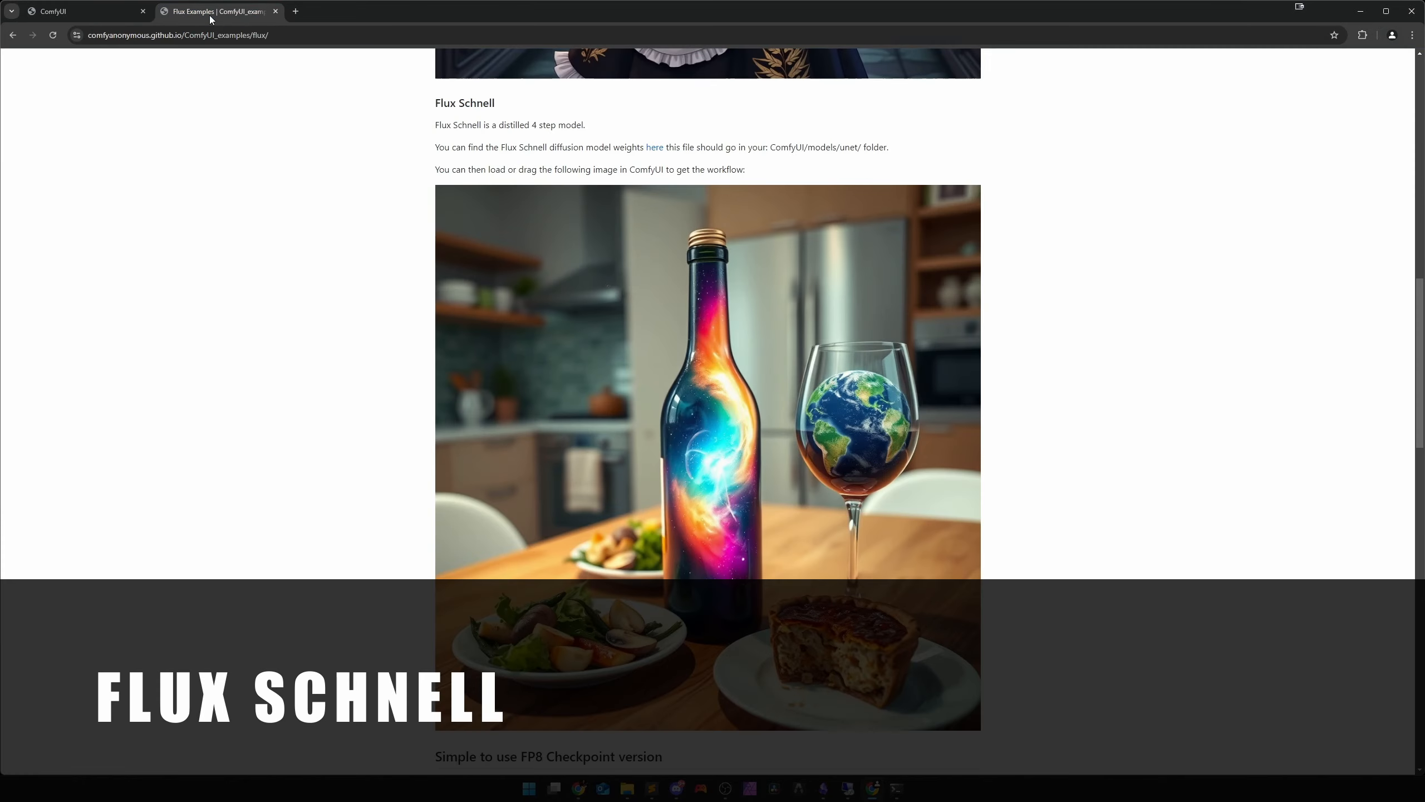
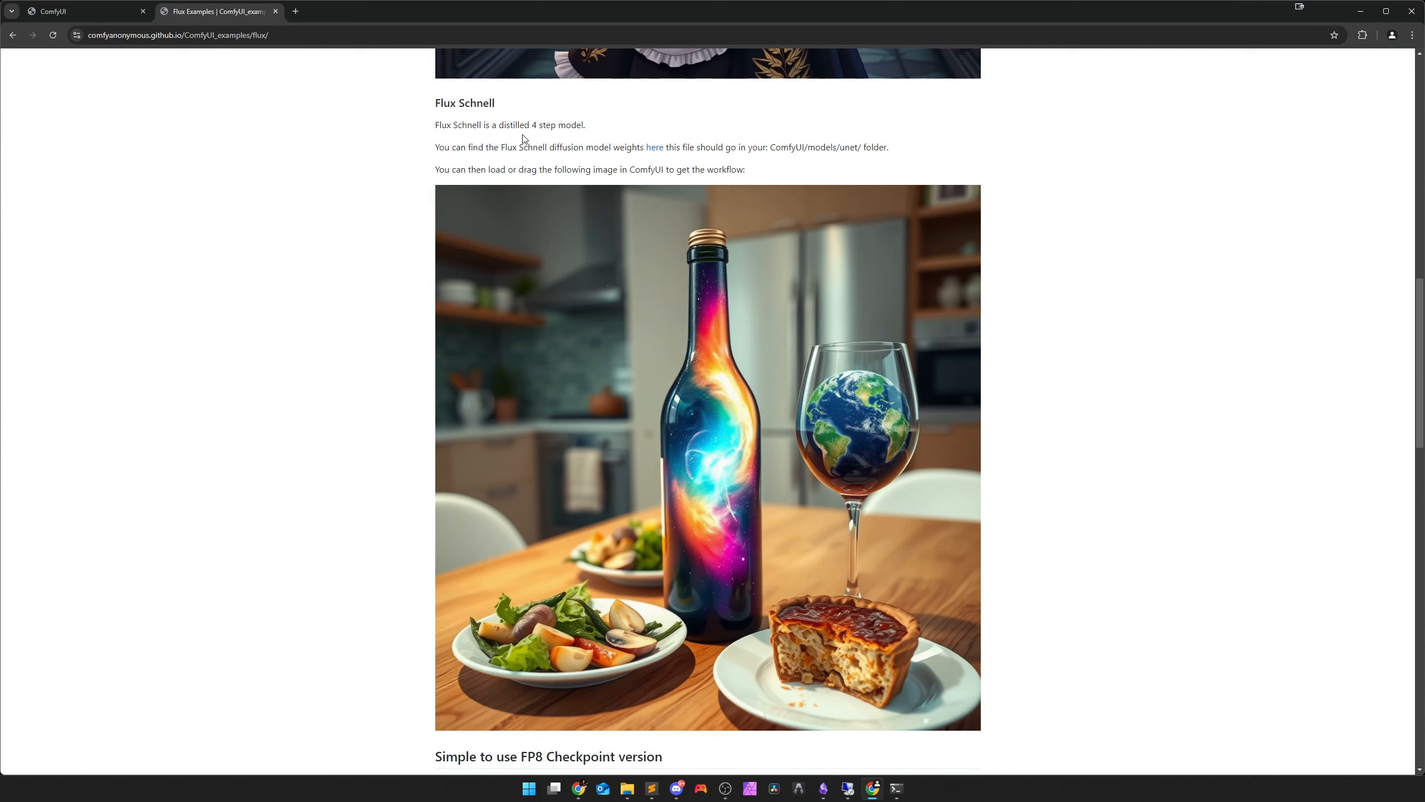
middle_click(652, 150)
click(343, 20)
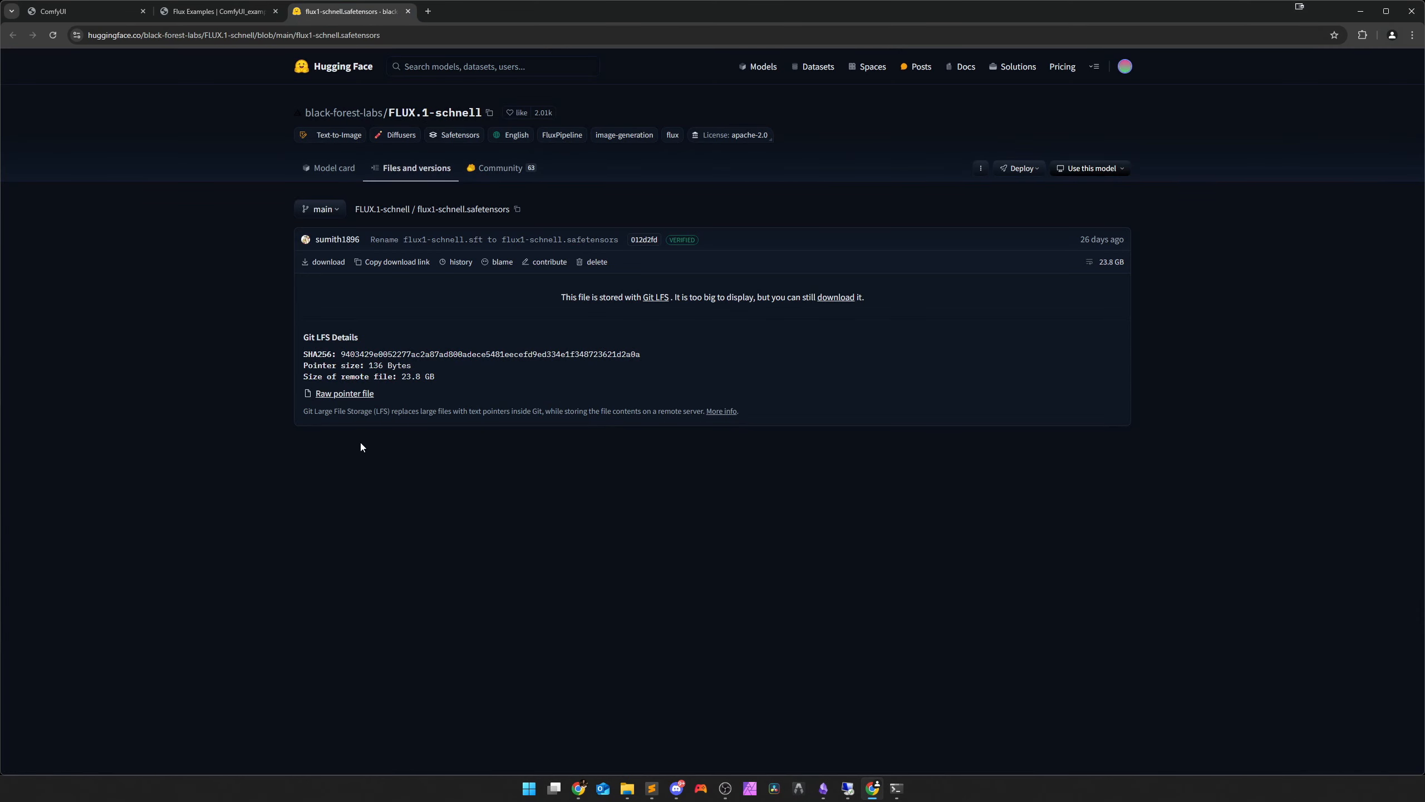
drag(401, 377, 435, 378)
click(431, 437)
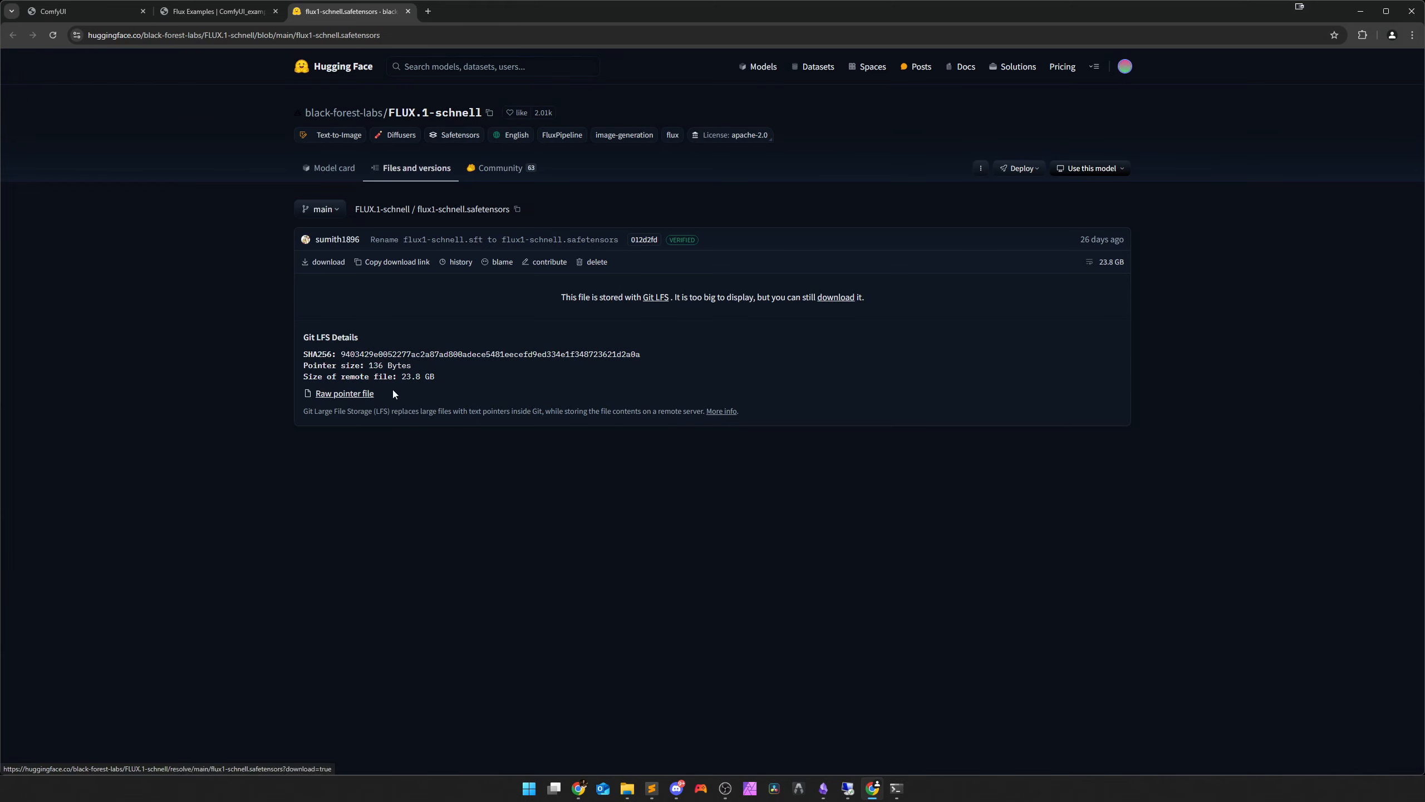
Switch to File Explorer, locate flux1-schnell.sft in the unet/Flux folder of ComfyUI Models, and return to the browser
click(628, 789)
click(185, 66)
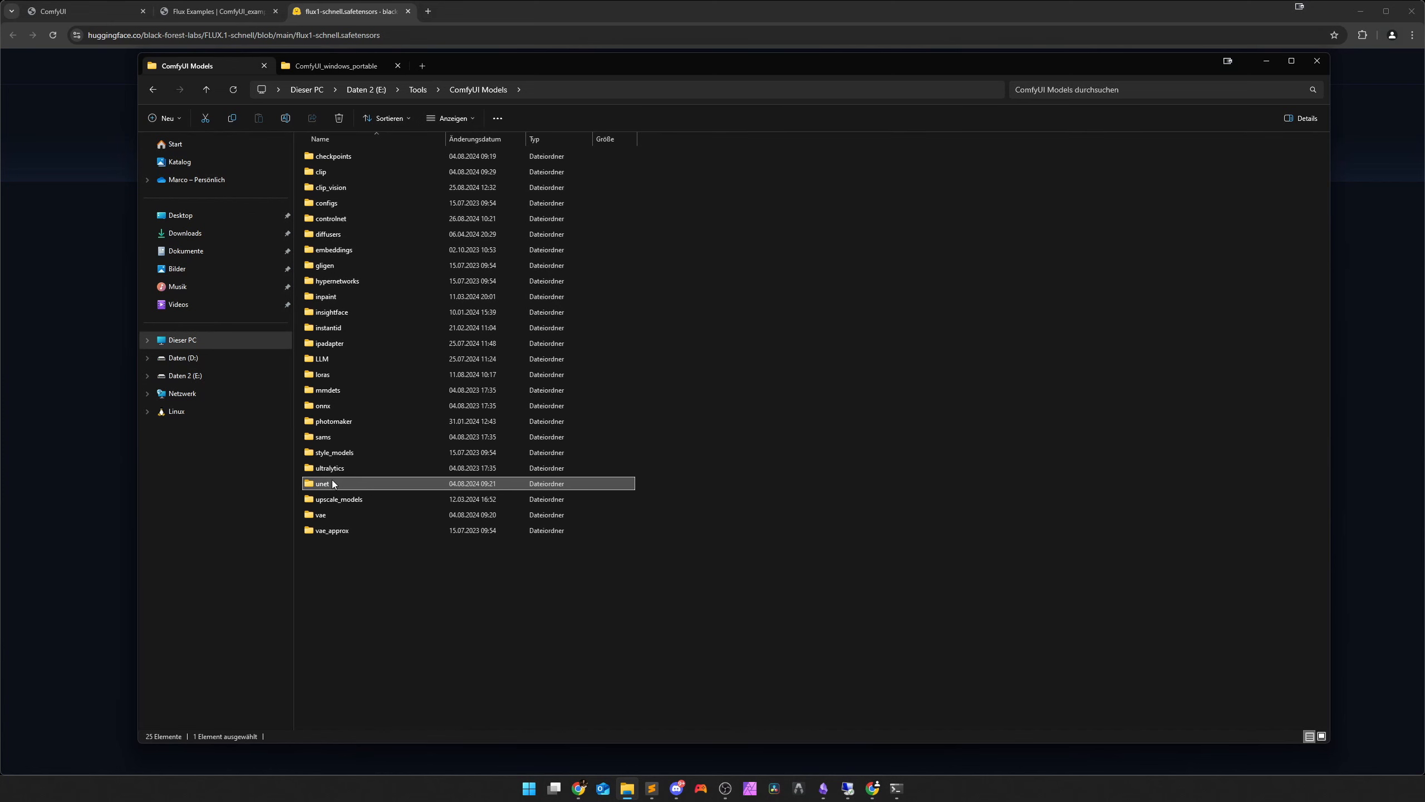
double_click(331, 481)
double_click(325, 156)
click(370, 328)
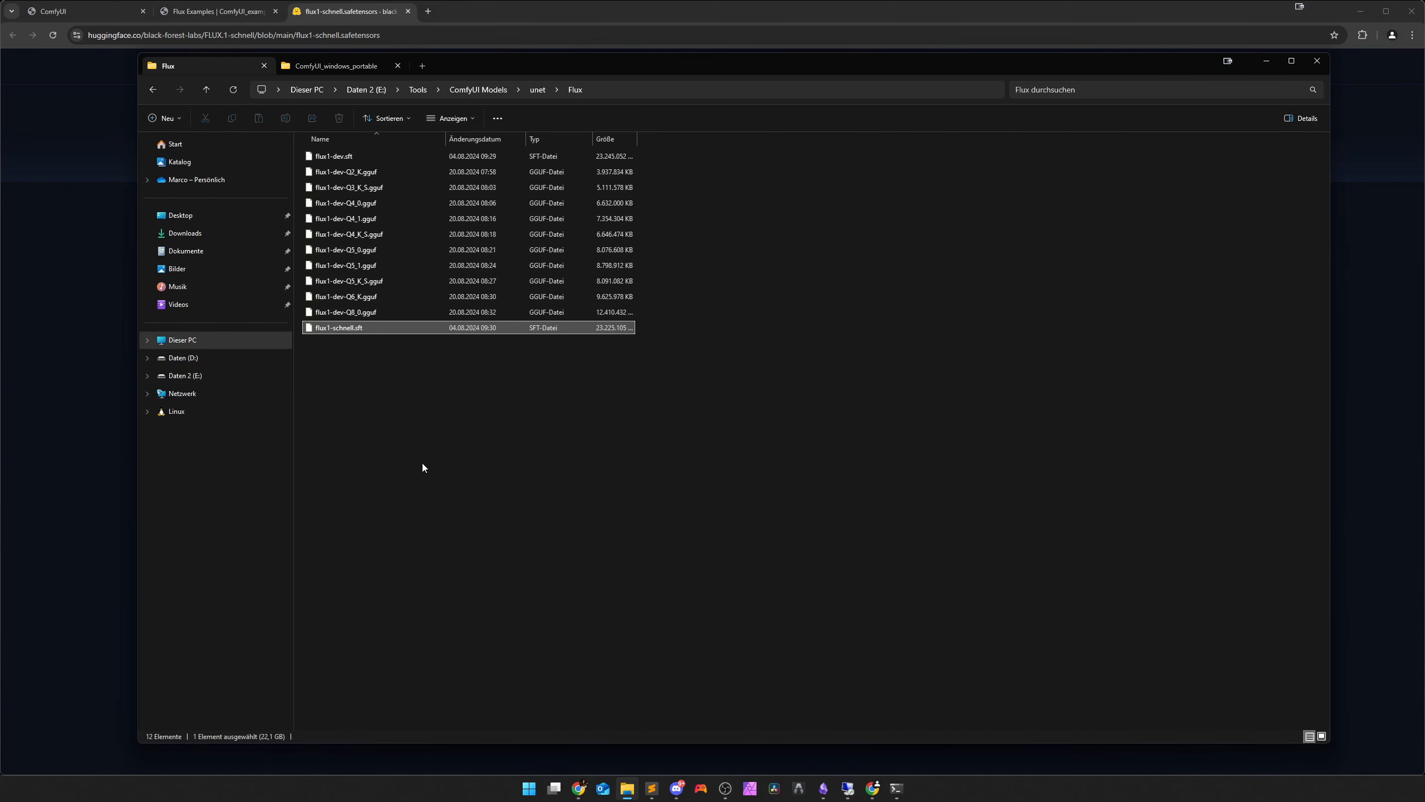
click(412, 471)
click(80, 463)
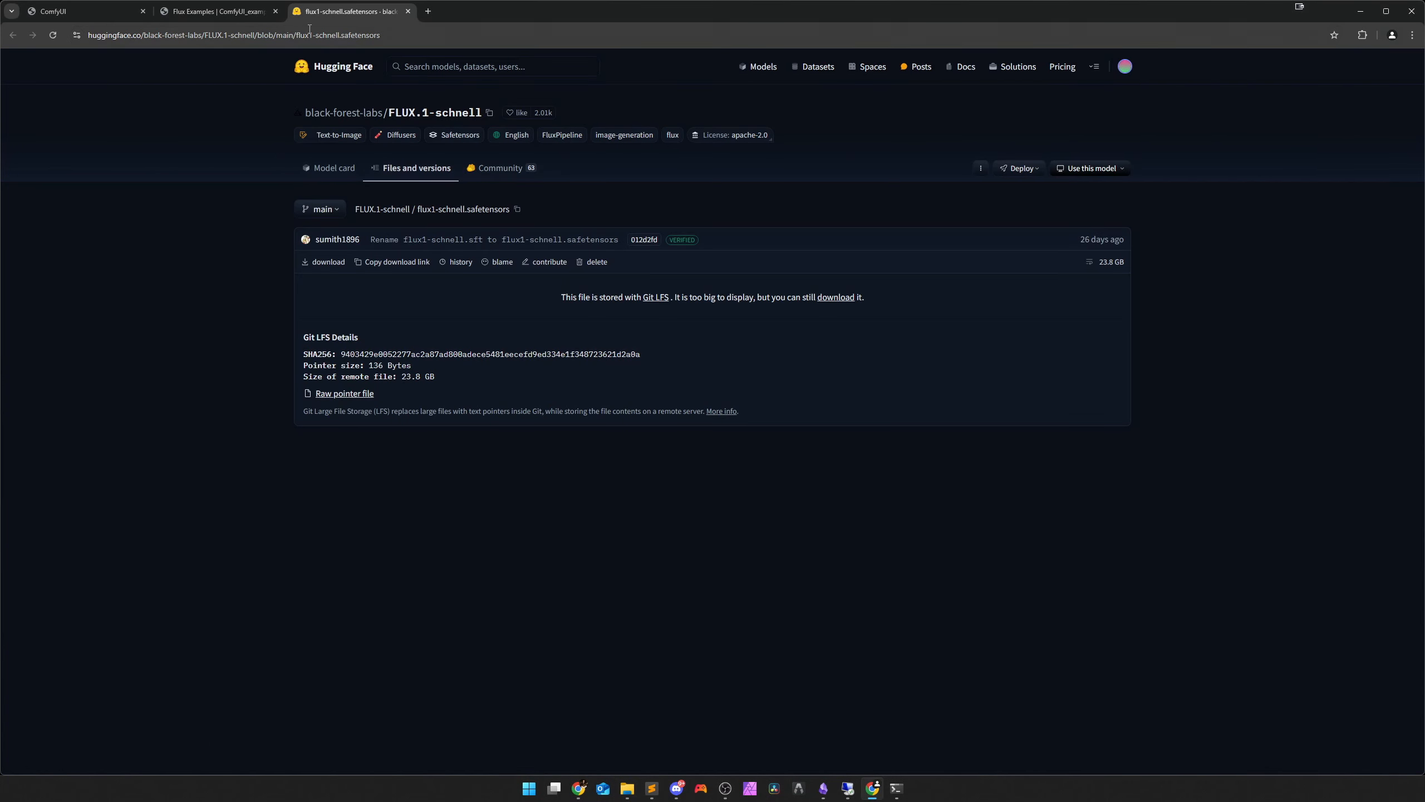
Close the Hugging Face page and load the Flux Schnell example image from the Flux Examples page into ComfyUI as a workflow
click(408, 12)
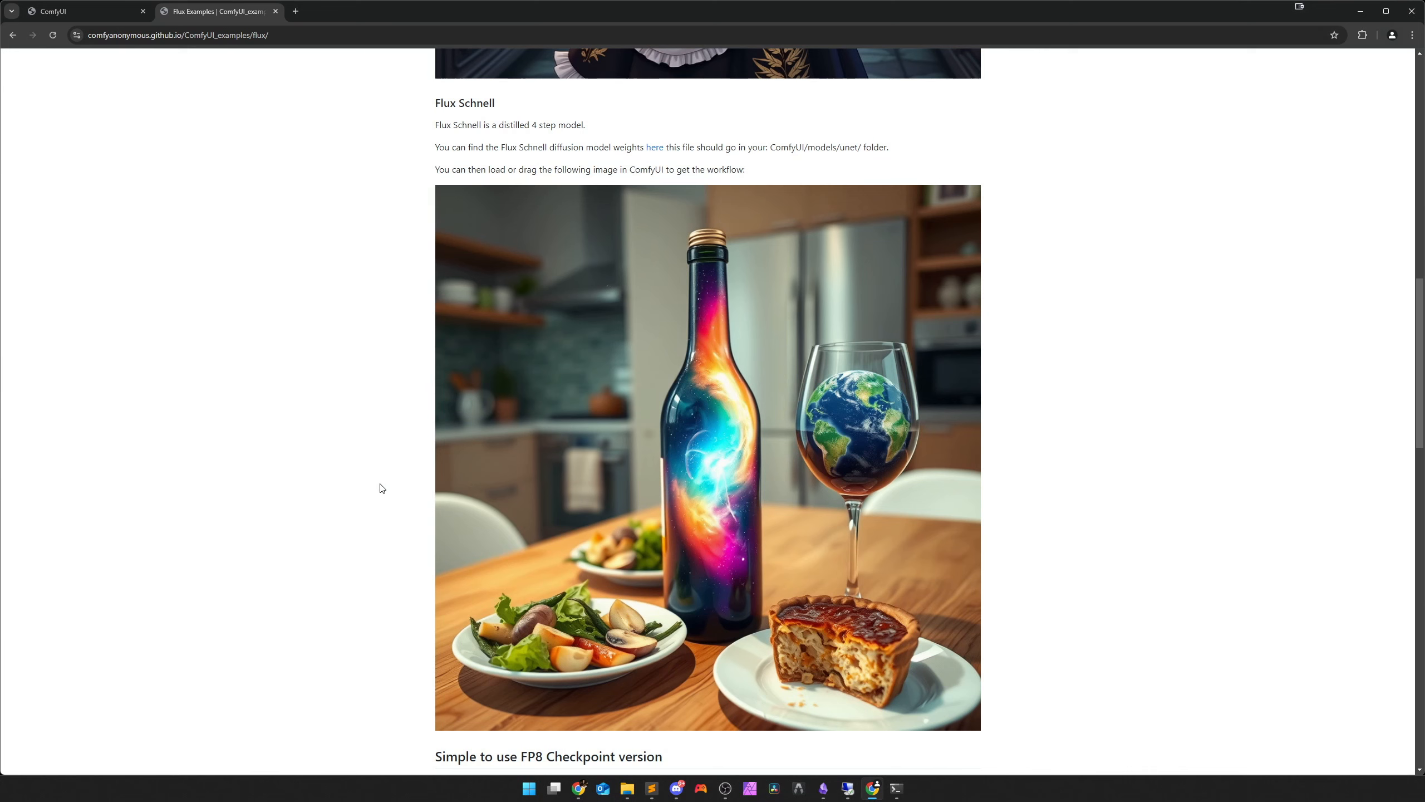
drag(711, 470, 262, 196)
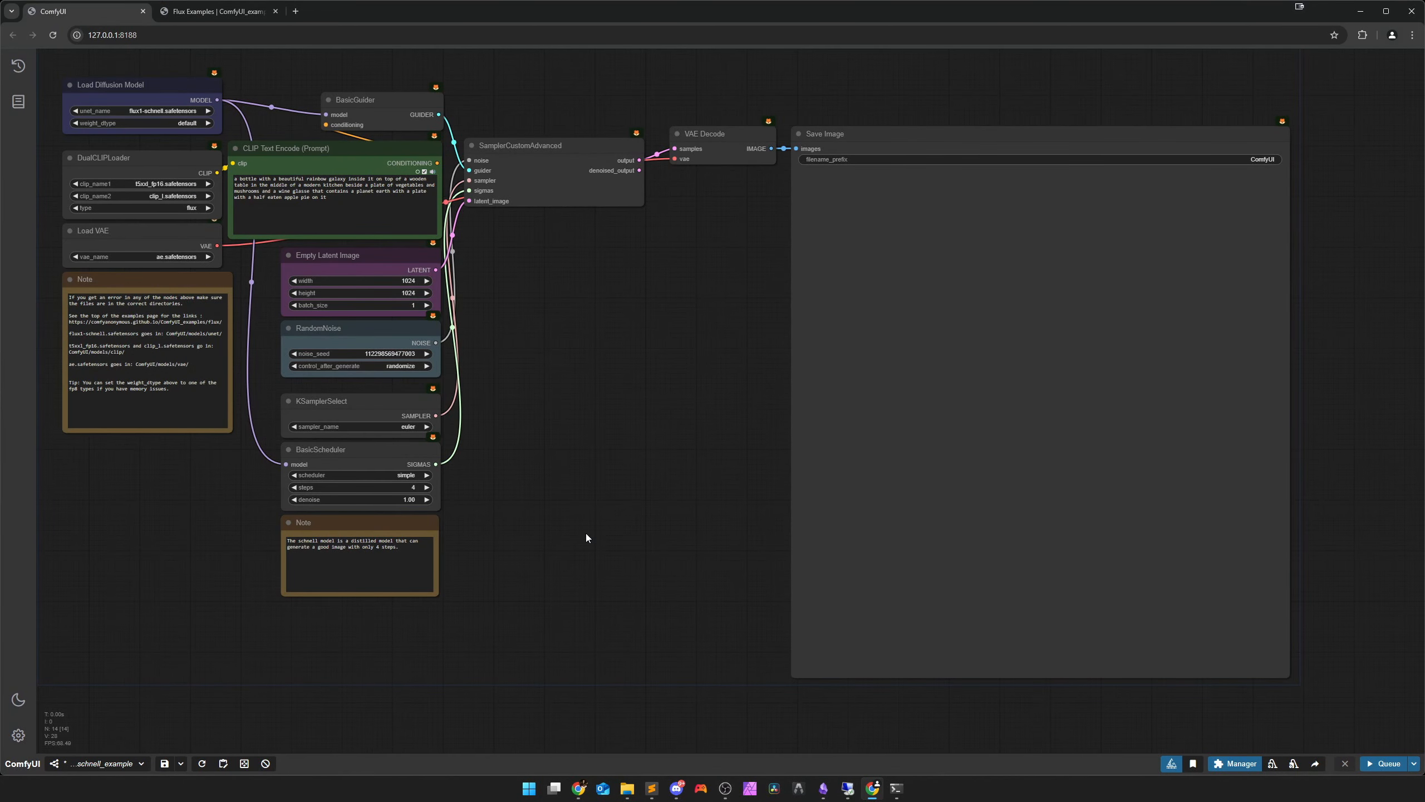
drag(585, 532, 752, 596)
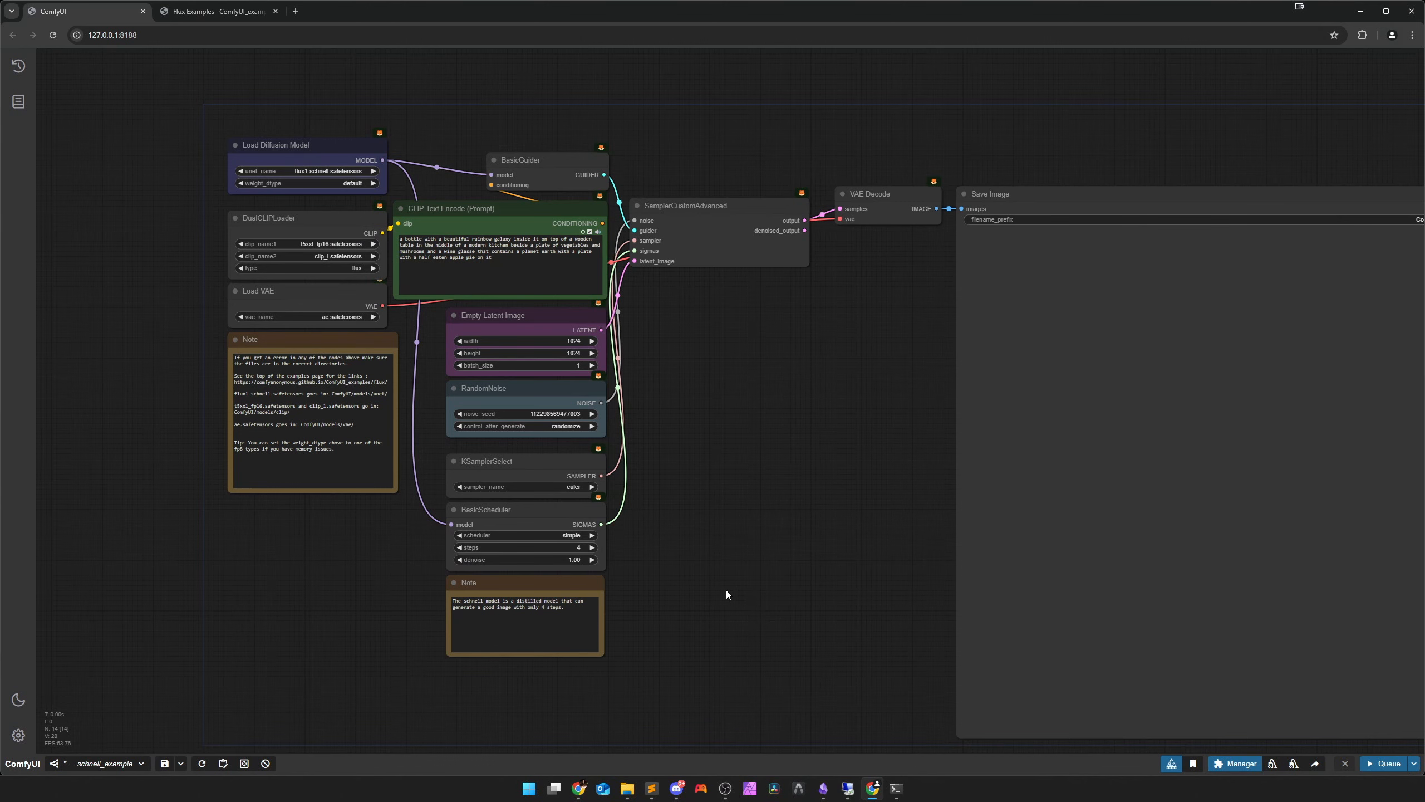
Delete the KSamplerSelect, BasicScheduler and SamplerCustomAdvanced nodes from the Schnell workflow
click(526, 460)
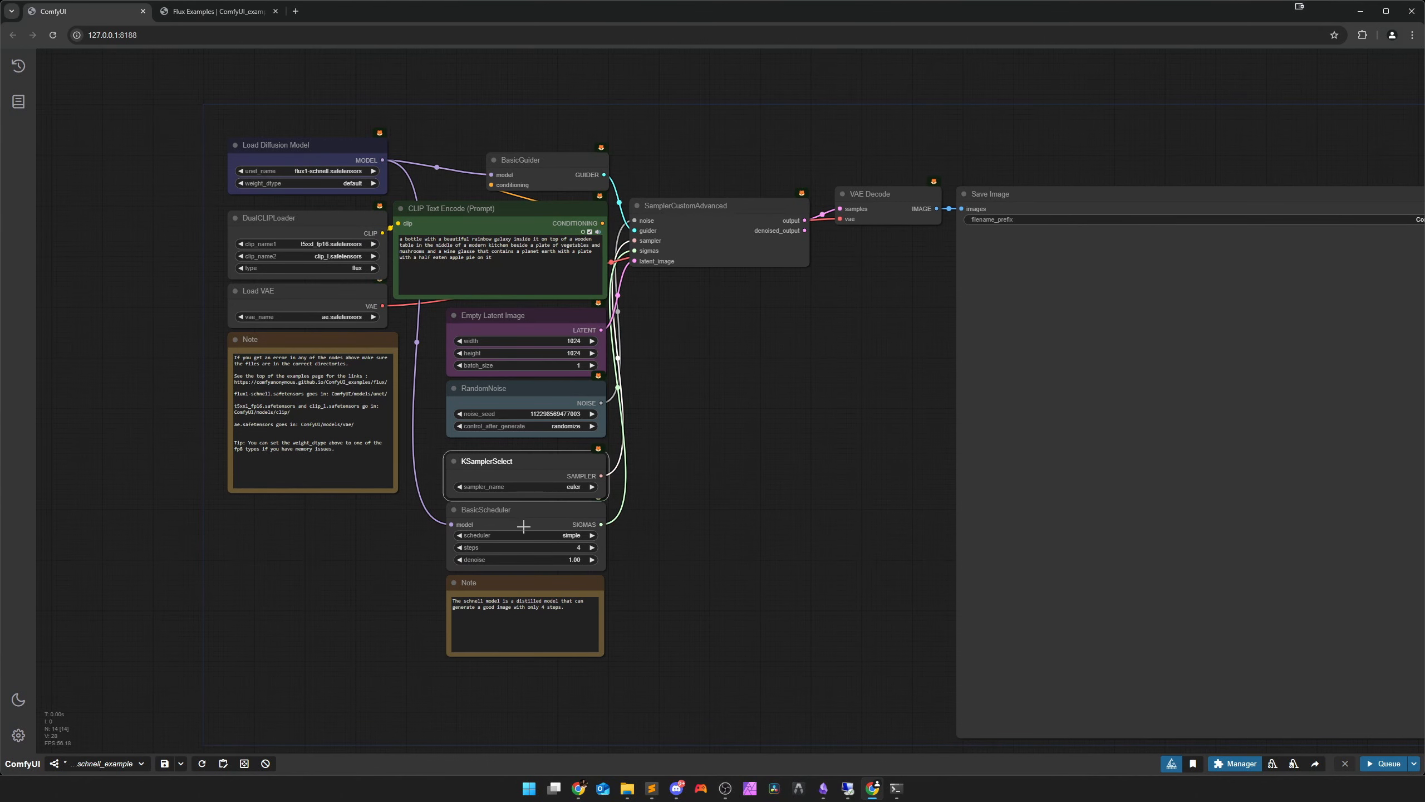
key(Delete)
click(526, 511)
key(Delete)
click(697, 247)
key(Delete)
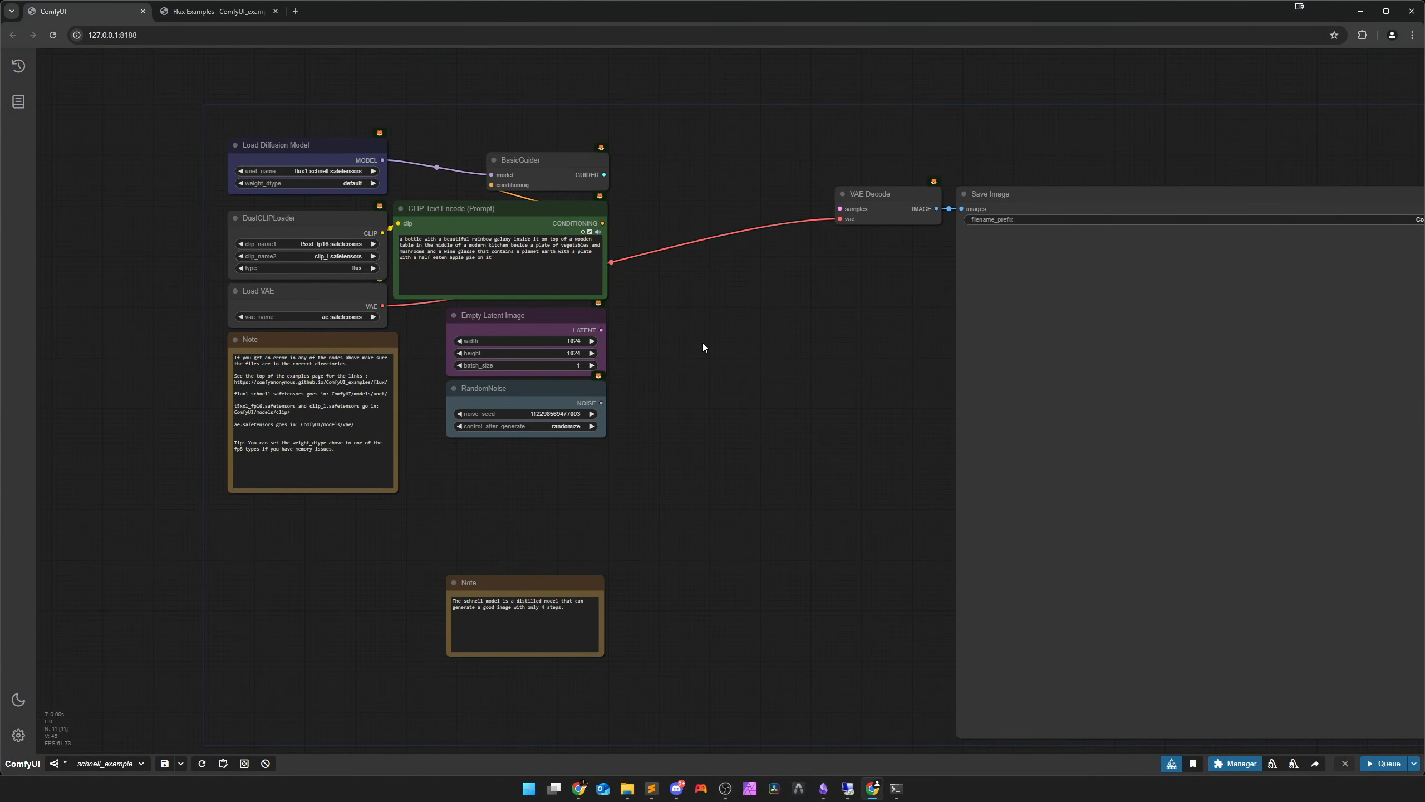
Add a KSampler node between the prompt and VAE Decode, and connect Empty Latent Image to its latent_image input
double_click(703, 343)
text(ksampler)
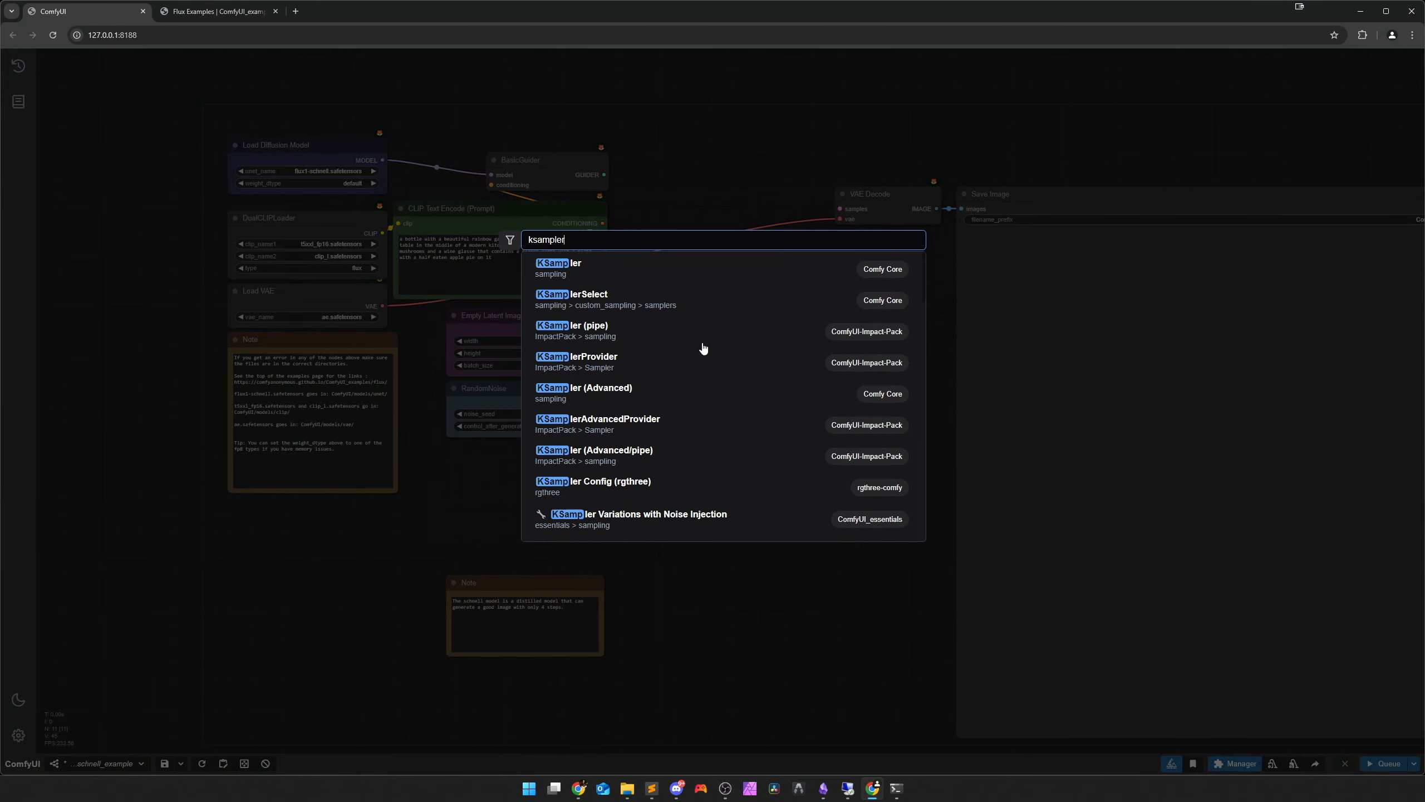
key(Return)
drag(764, 362, 726, 267)
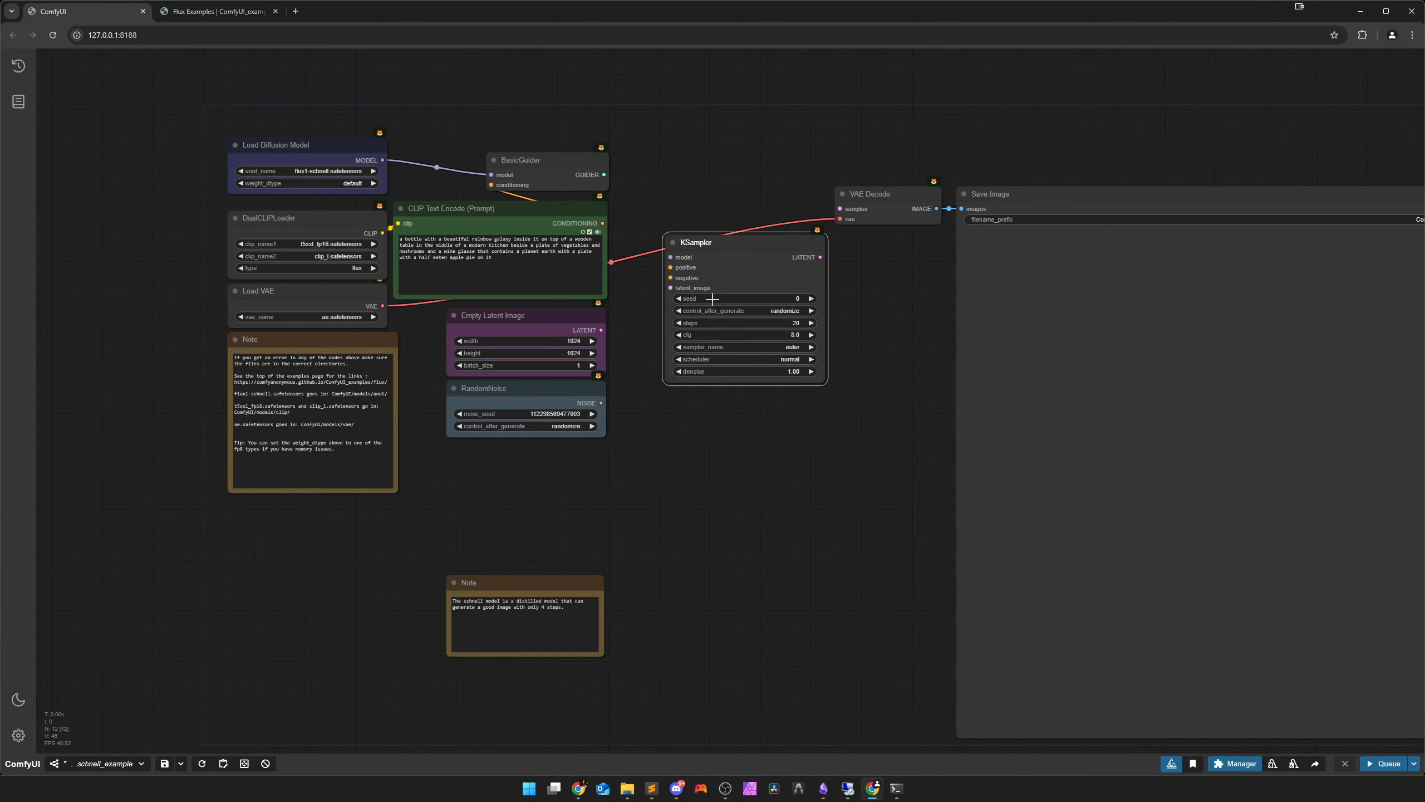
scroll(629, 418, up, 2)
drag(587, 312, 669, 262)
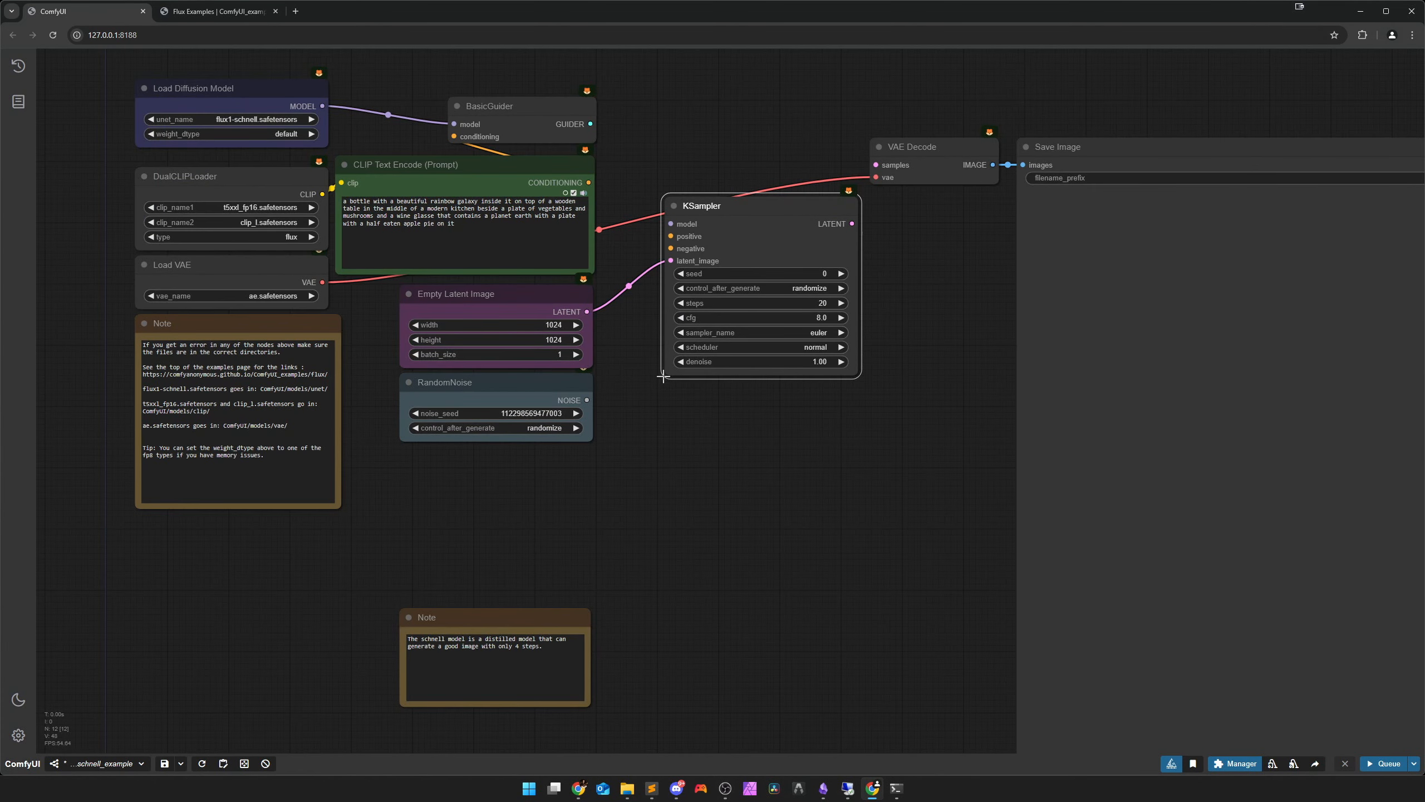
Delete the RandomNoise and BasicGuider nodes from the Schnell workflow
click(531, 387)
key(Delete)
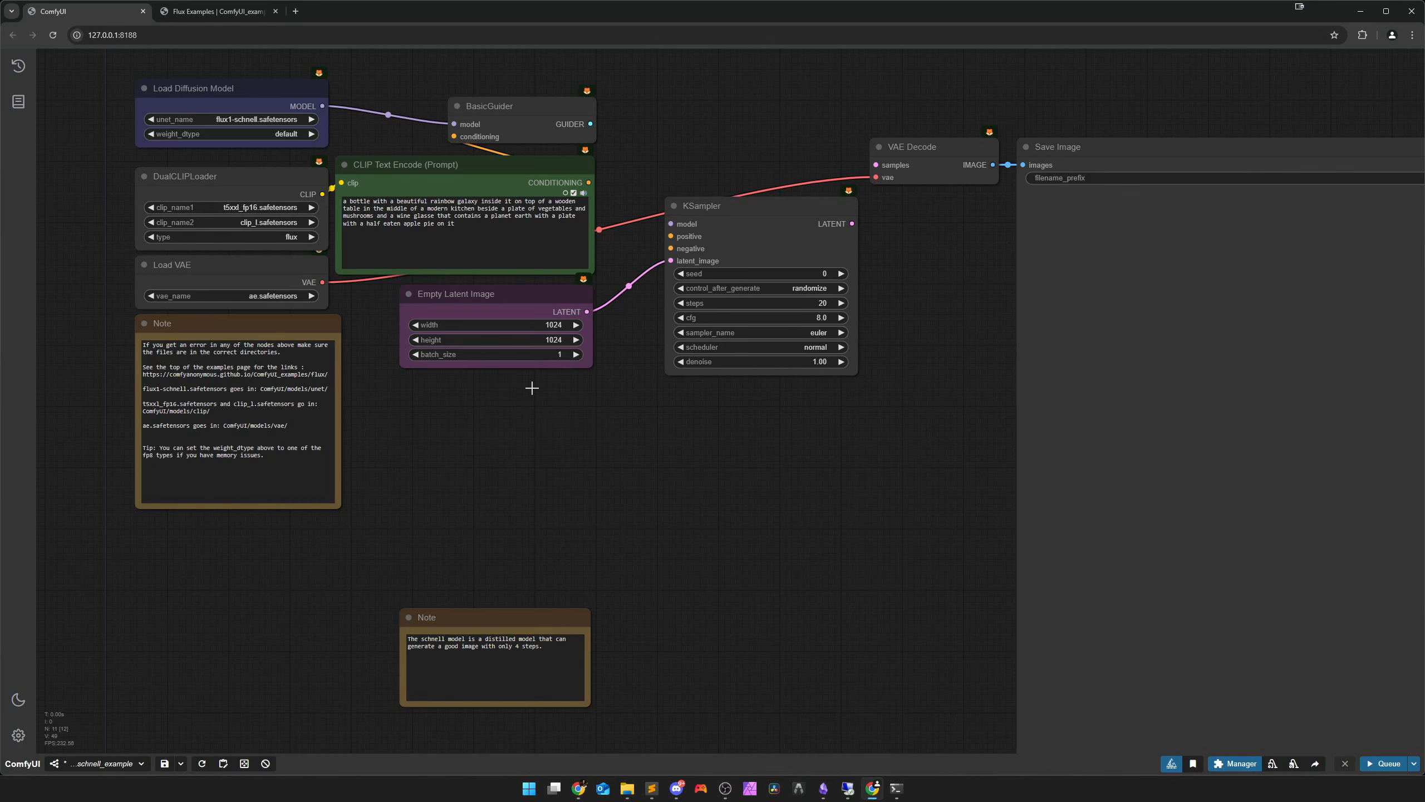
scroll(606, 423, up, 2)
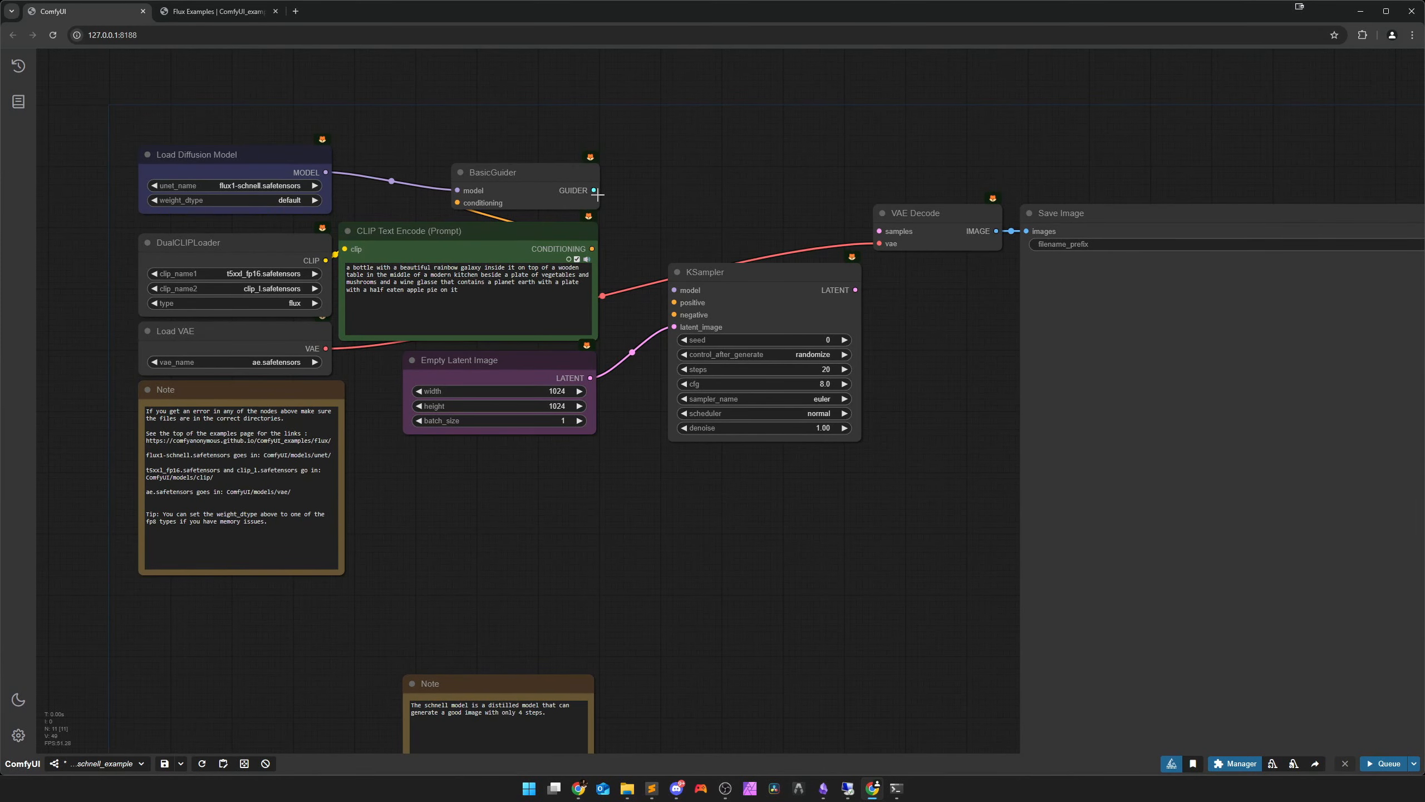
click(556, 191)
key(Delete)
Connect the prompt's conditioning to the KSampler's positive input, move KSampler level with VAE Decode, and shift Empty Latent Image farther down
drag(592, 249, 674, 302)
drag(758, 272, 751, 201)
drag(522, 376, 532, 492)
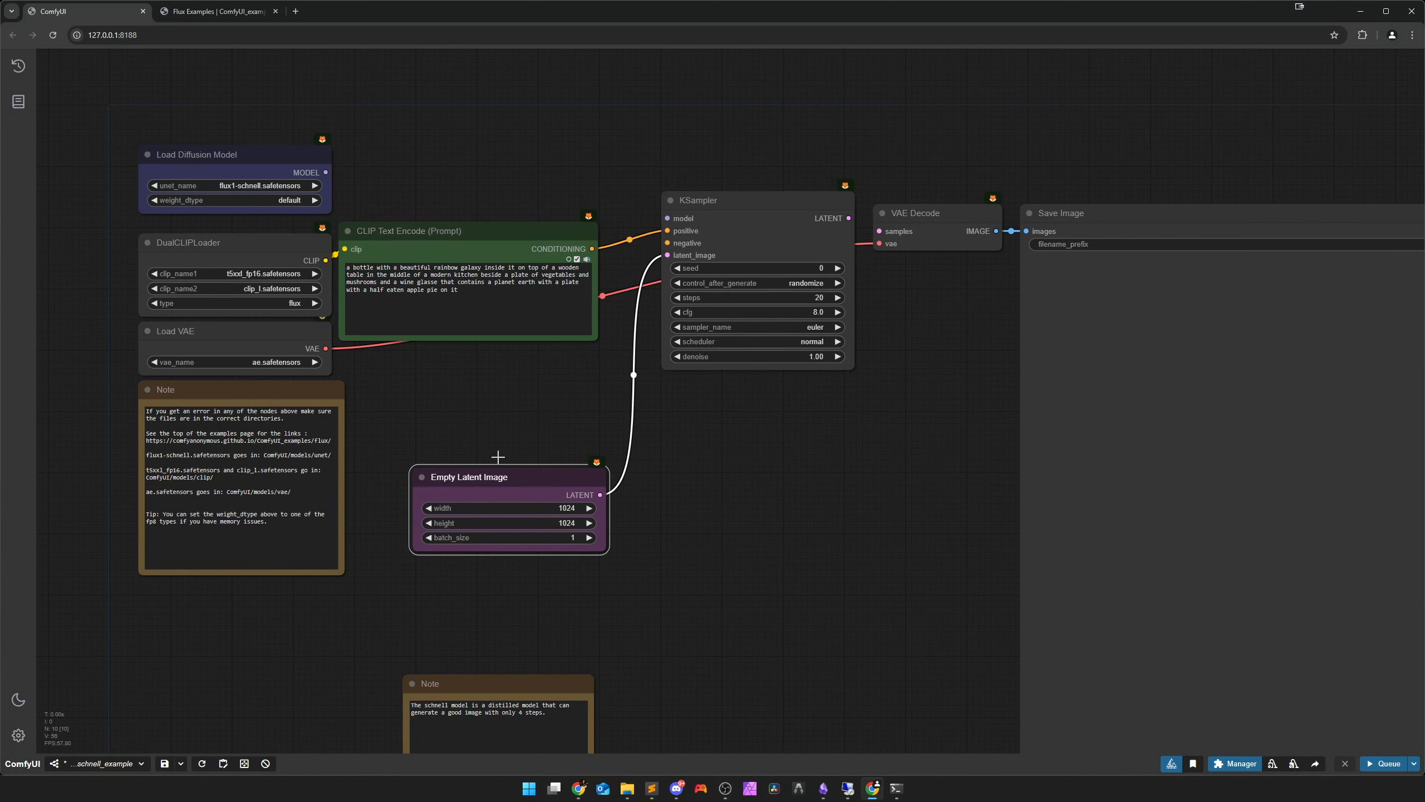
Add a ConditioningZeroOut node below the prompt and route the prompt's conditioning through it to the KSampler's negative input
double_click(485, 418)
text(zero)
key(Return)
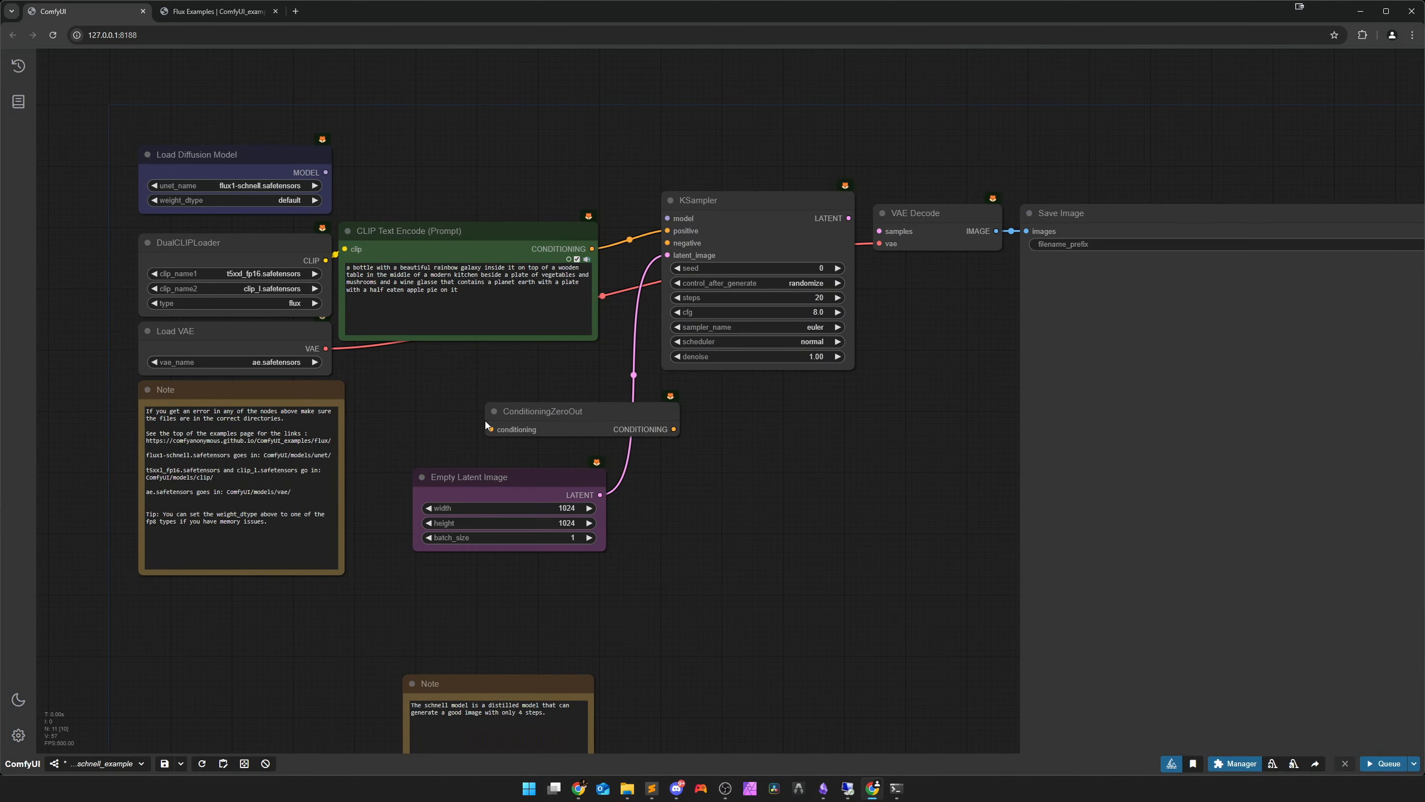
drag(577, 422, 493, 381)
drag(593, 248, 667, 243)
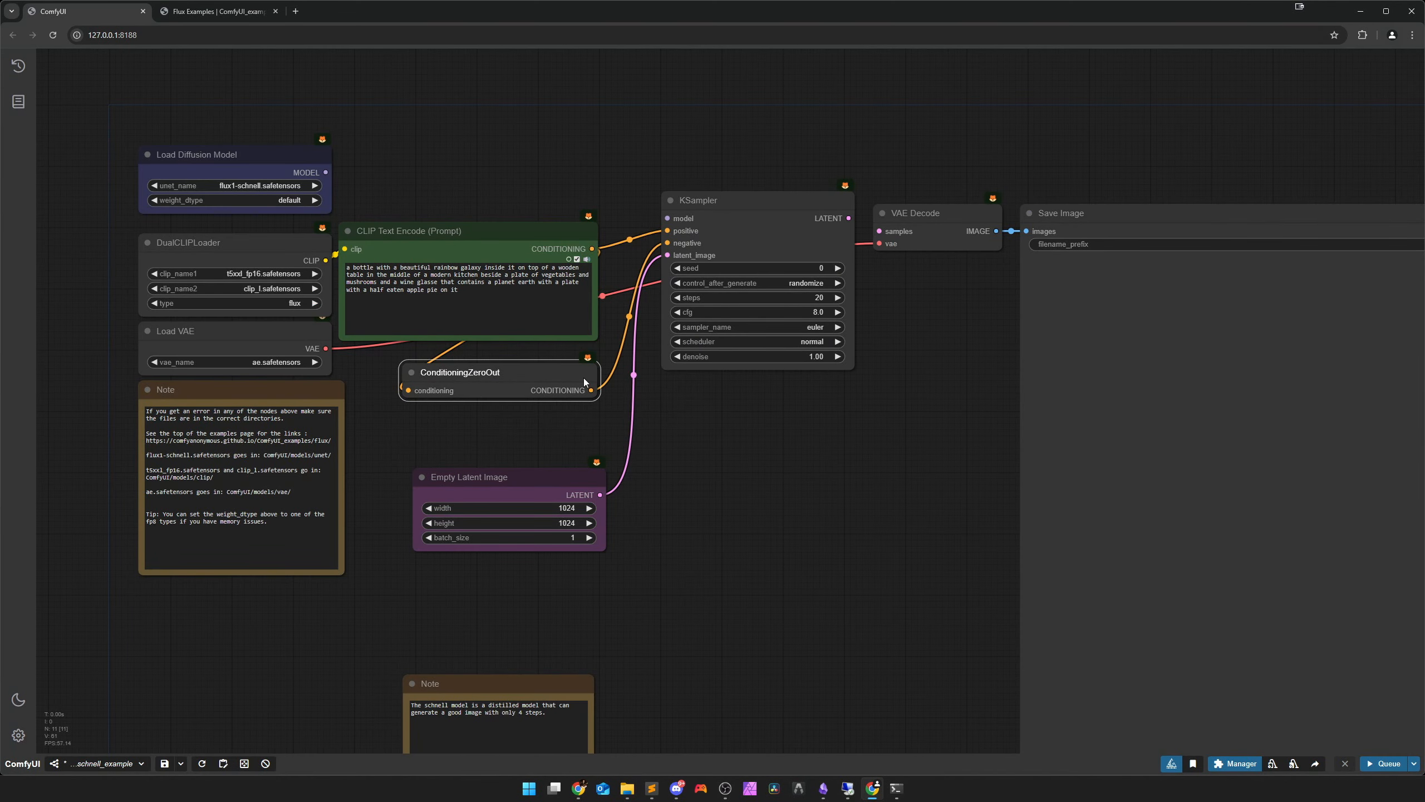
Connect the diffusion model to the KSampler, set cfg to 1.0 and steps to 4, and link its latent output to VAE Decode
drag(326, 173, 667, 219)
click(802, 313)
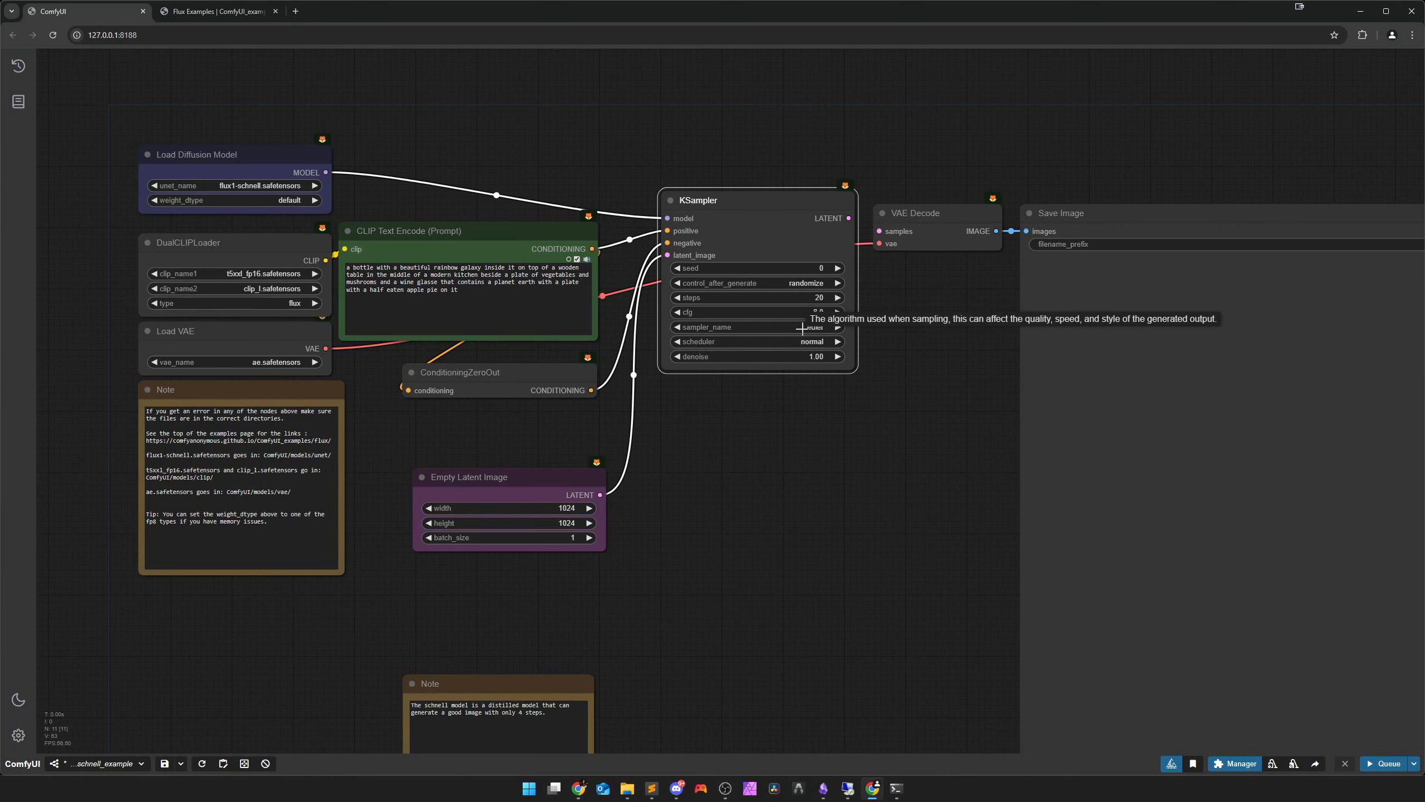
click(803, 297)
text(4)
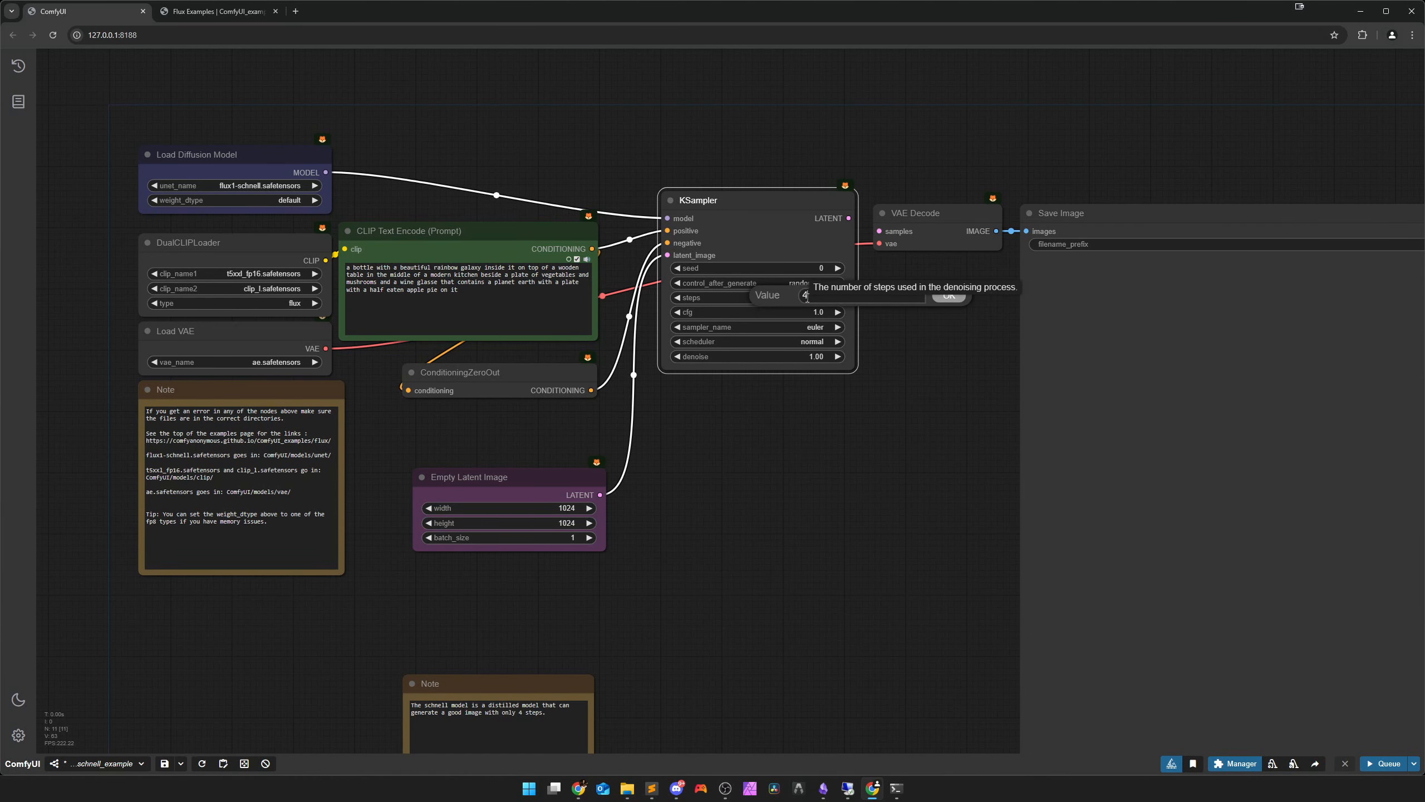
key(Return)
drag(849, 218, 879, 230)
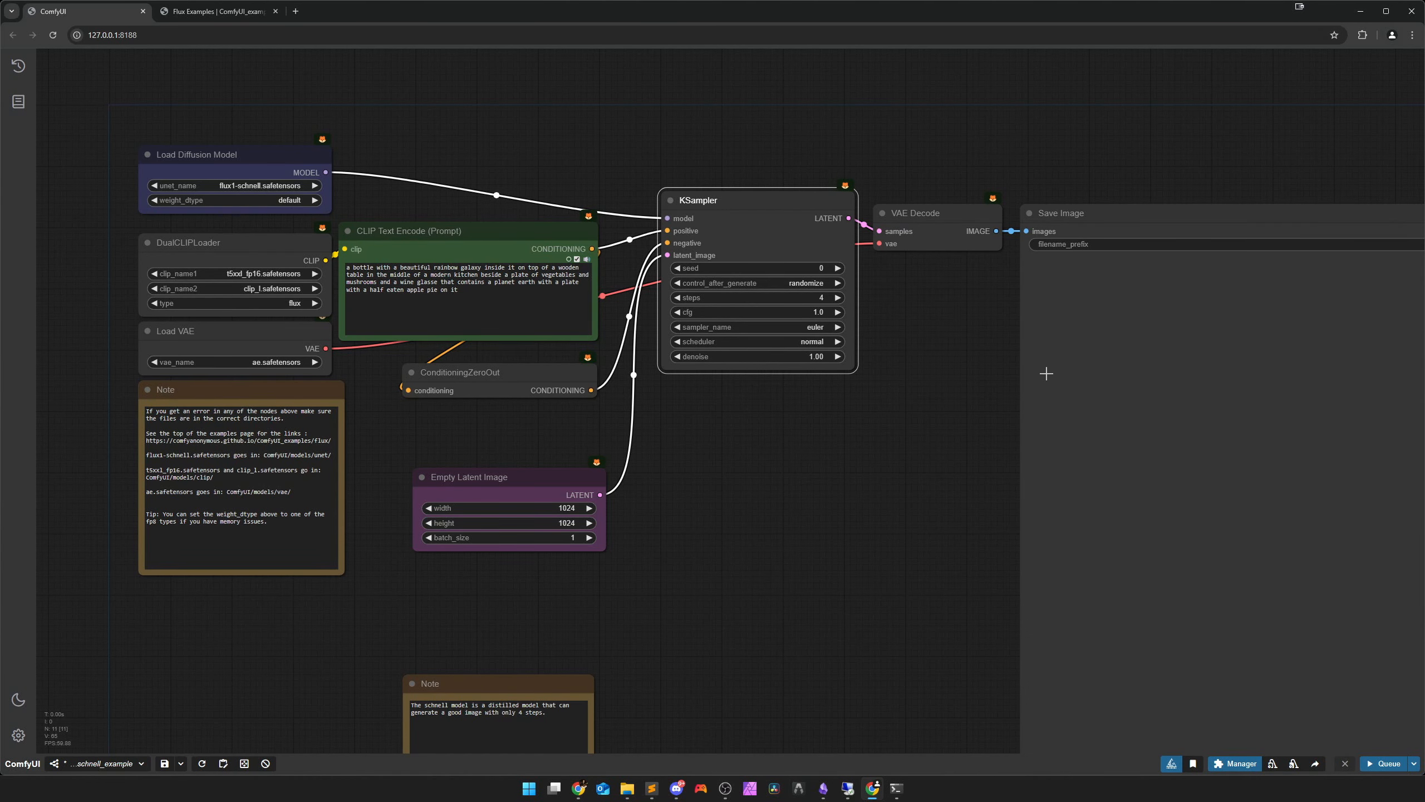
Replace the Save Image node with the ComfyUI_yanc "> Save Image" node and set its folder to fluxrec
click(1049, 372)
key(Delete)
double_click(1048, 372)
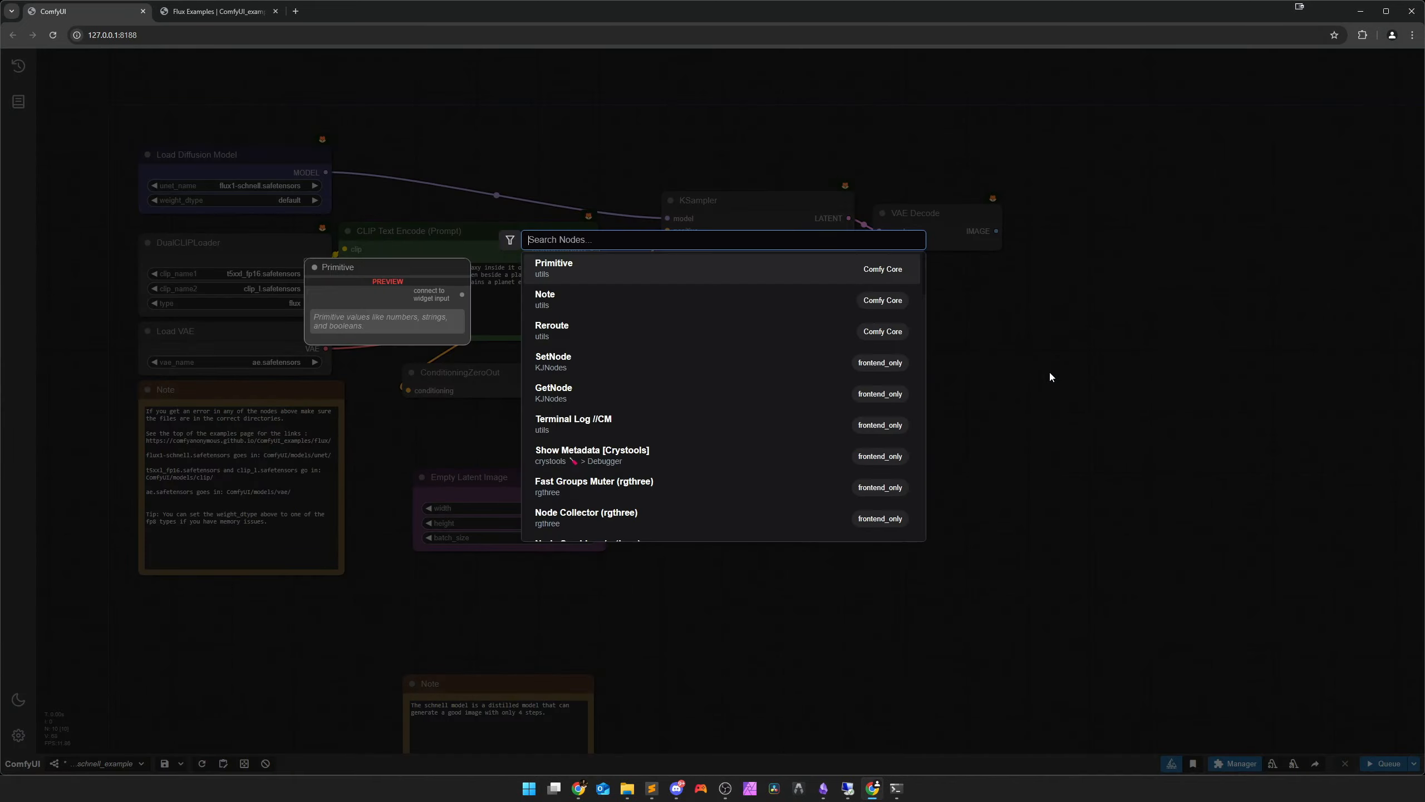
text(>save)
key(Return)
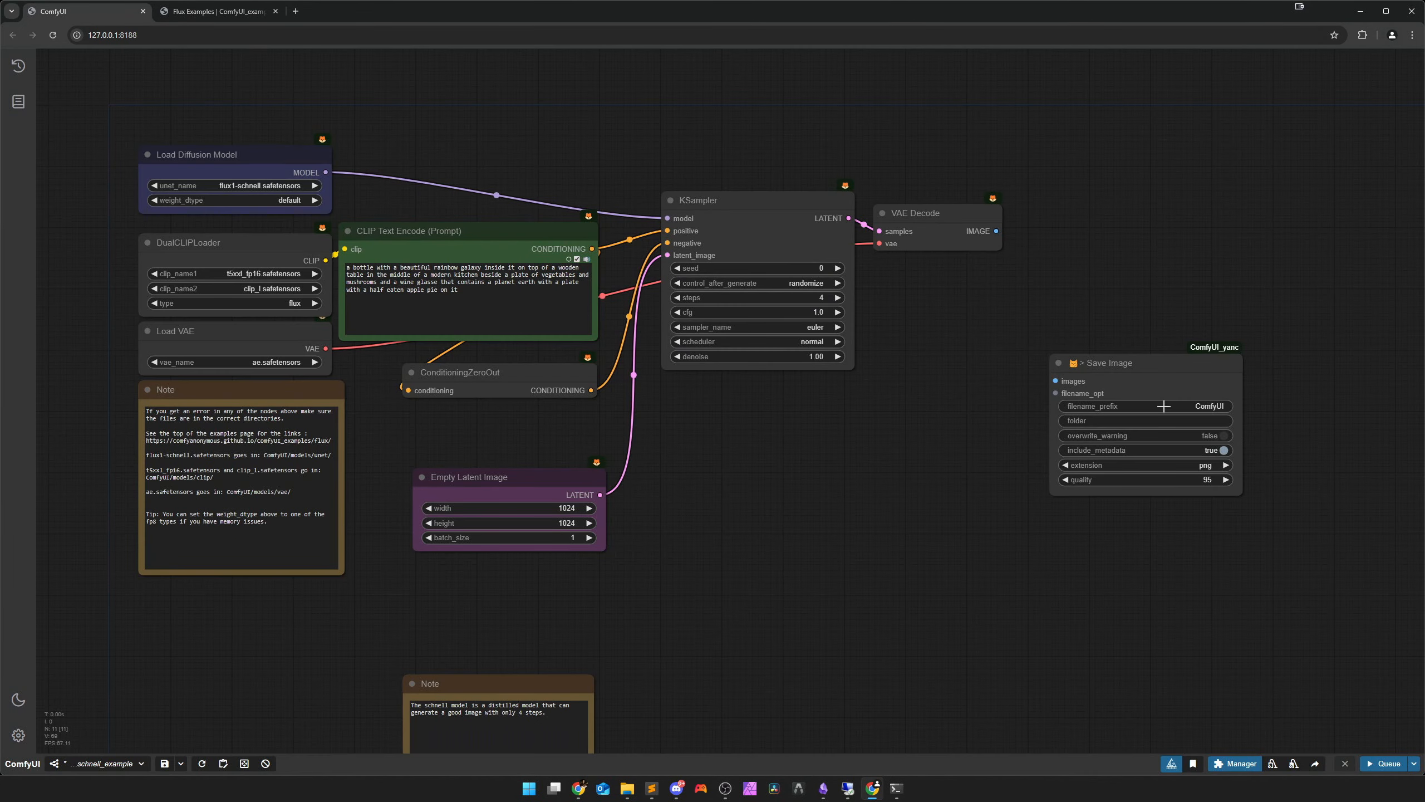
click(1168, 422)
text(fluxrec)
key(Return)
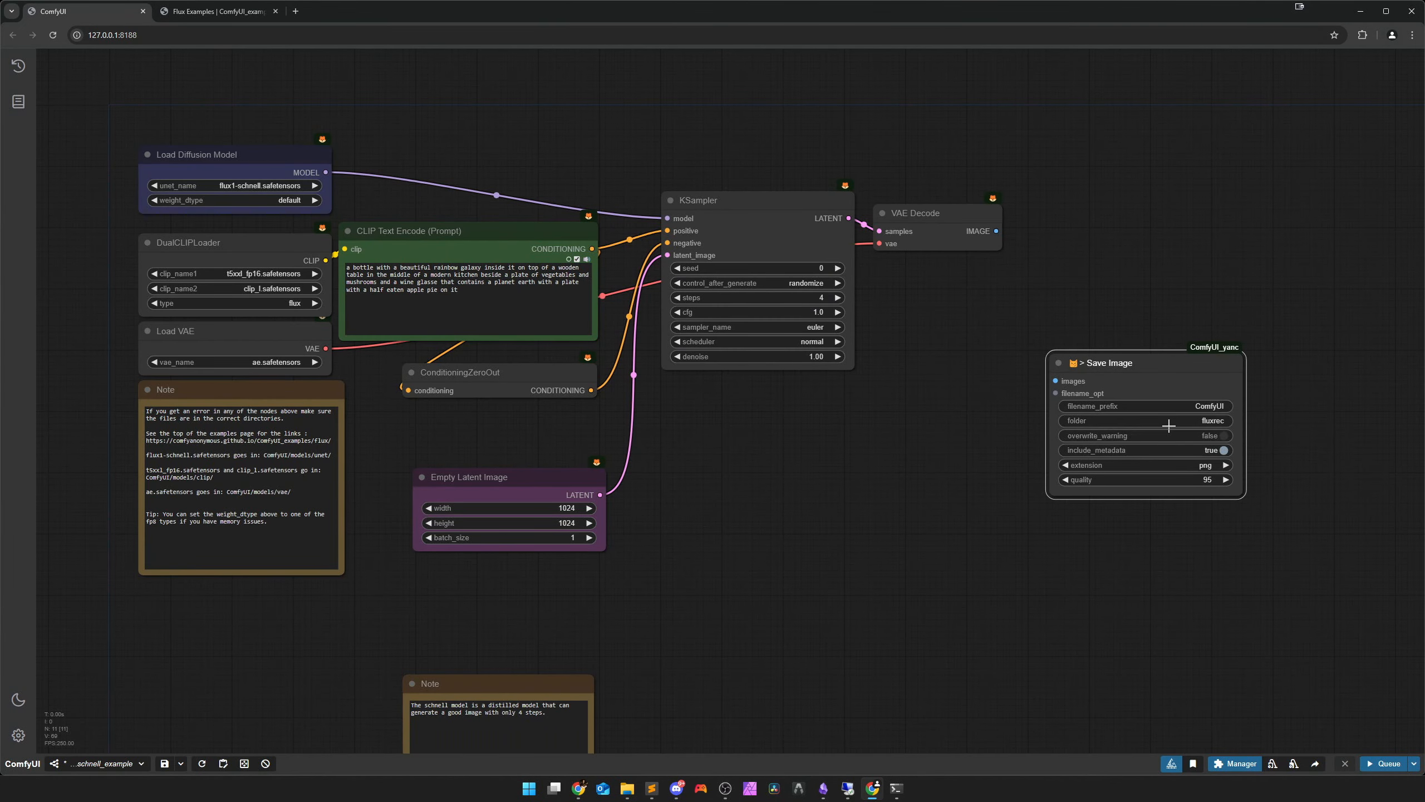
Place Save Image beside VAE Decode and connect the decoded image to it, and move the Schnell note up beneath Empty Latent Image
drag(1146, 371, 1139, 218)
drag(996, 230, 1099, 229)
drag(1105, 229, 1099, 232)
drag(520, 681, 540, 562)
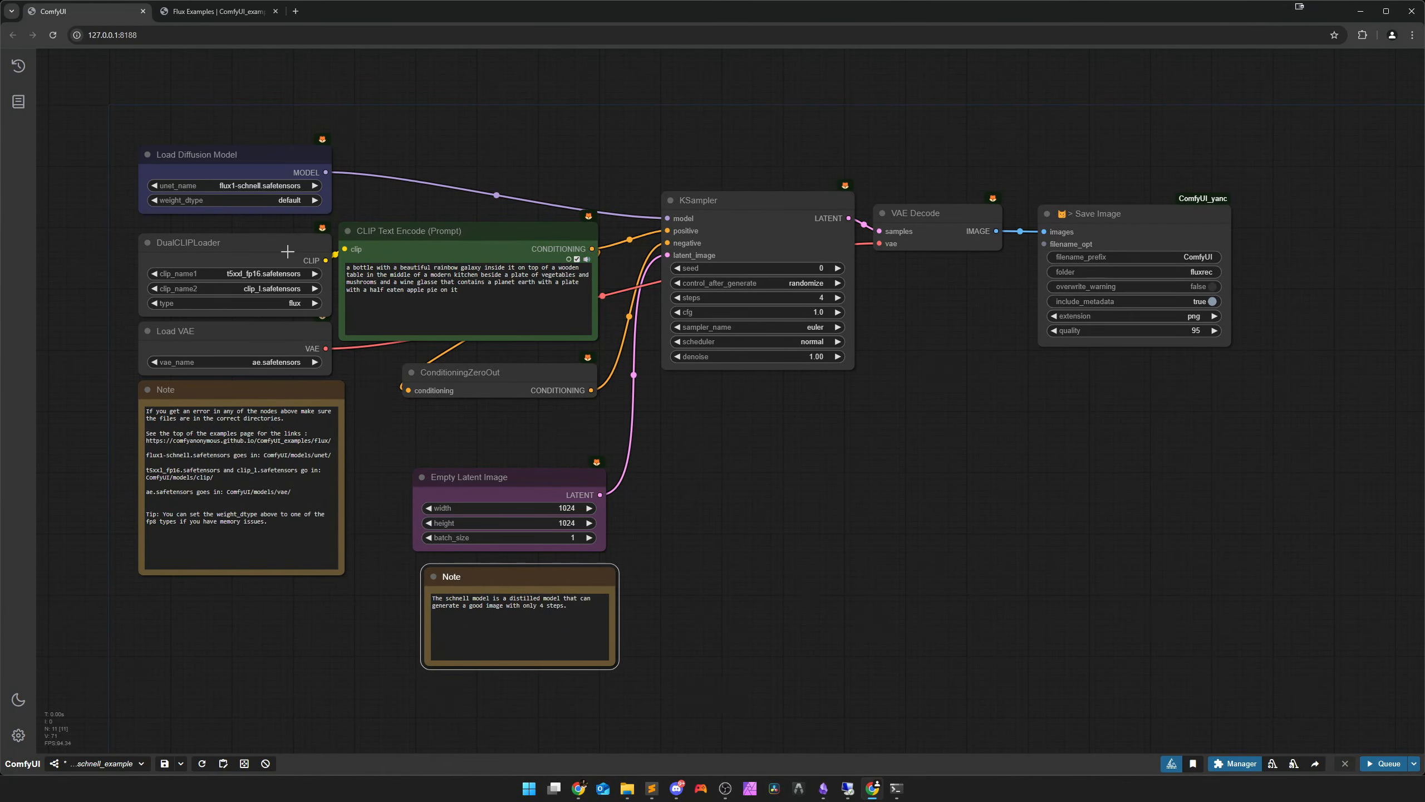
Select Flux\flux1-schnell.sft as the diffusion model, t5xxl_fp8_e4m3fn.safetensors as clip_name1 and Flux\ae.safetensors as the VAE
drag(401, 175, 561, 179)
scroll(562, 179, up, 3)
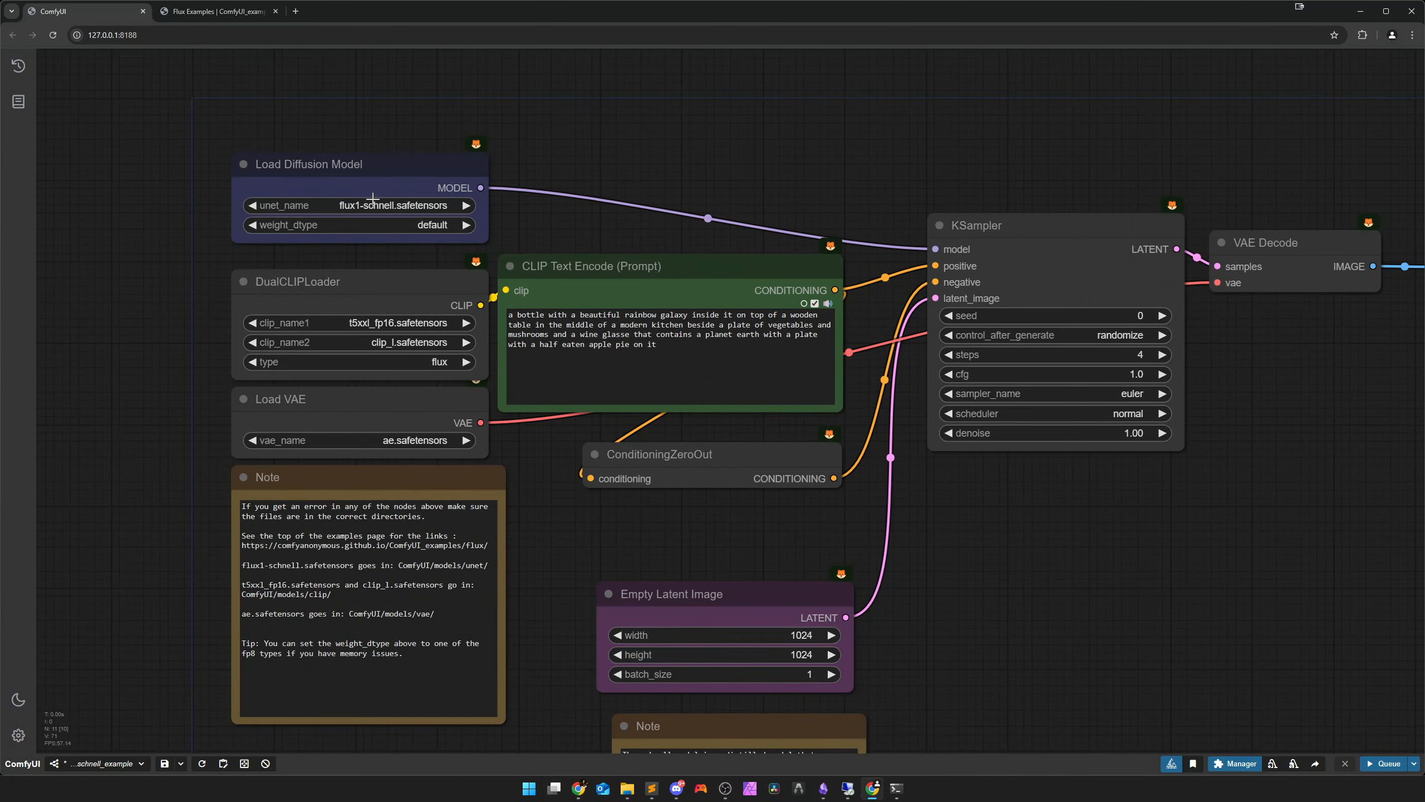
click(348, 206)
mouse_move(398, 218)
click(512, 225)
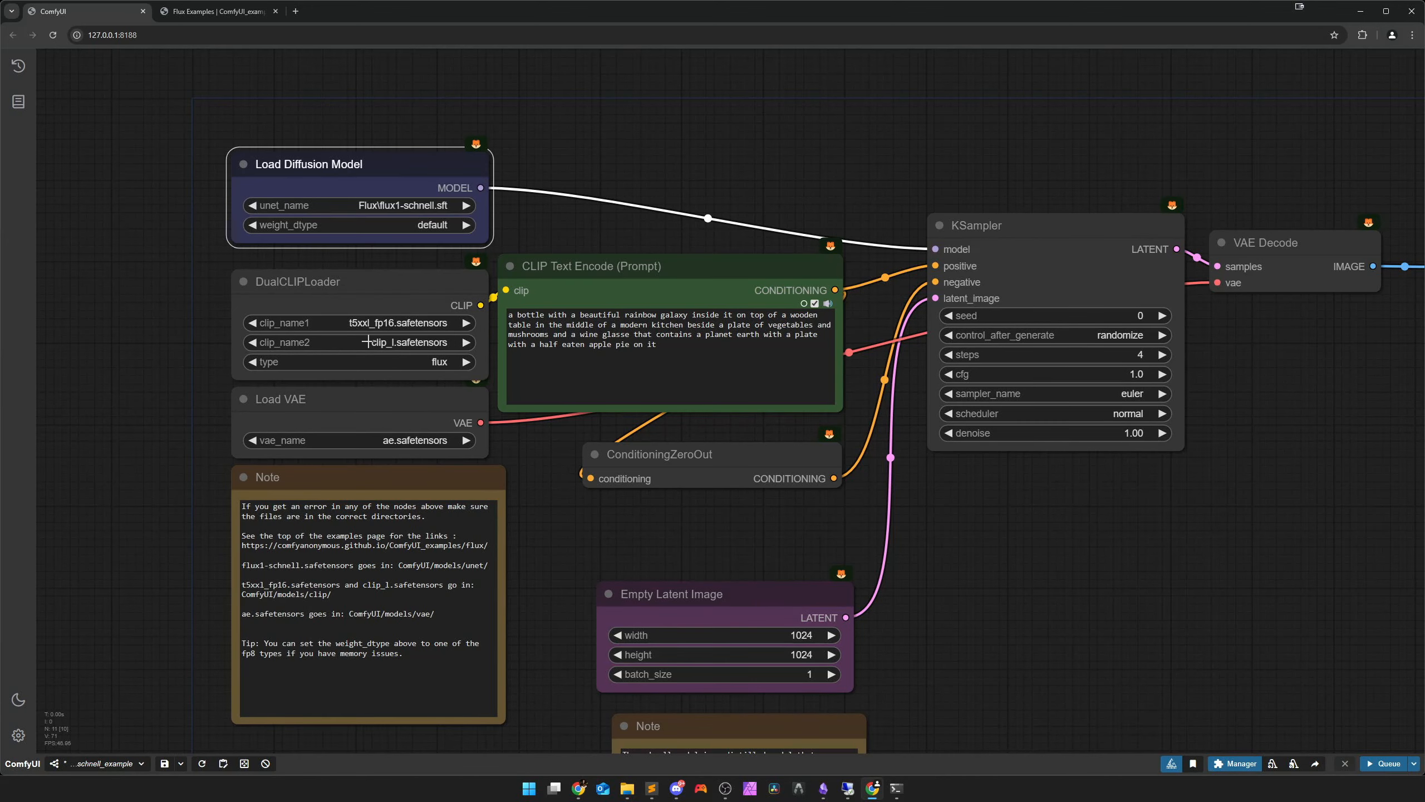
click(367, 323)
click(424, 424)
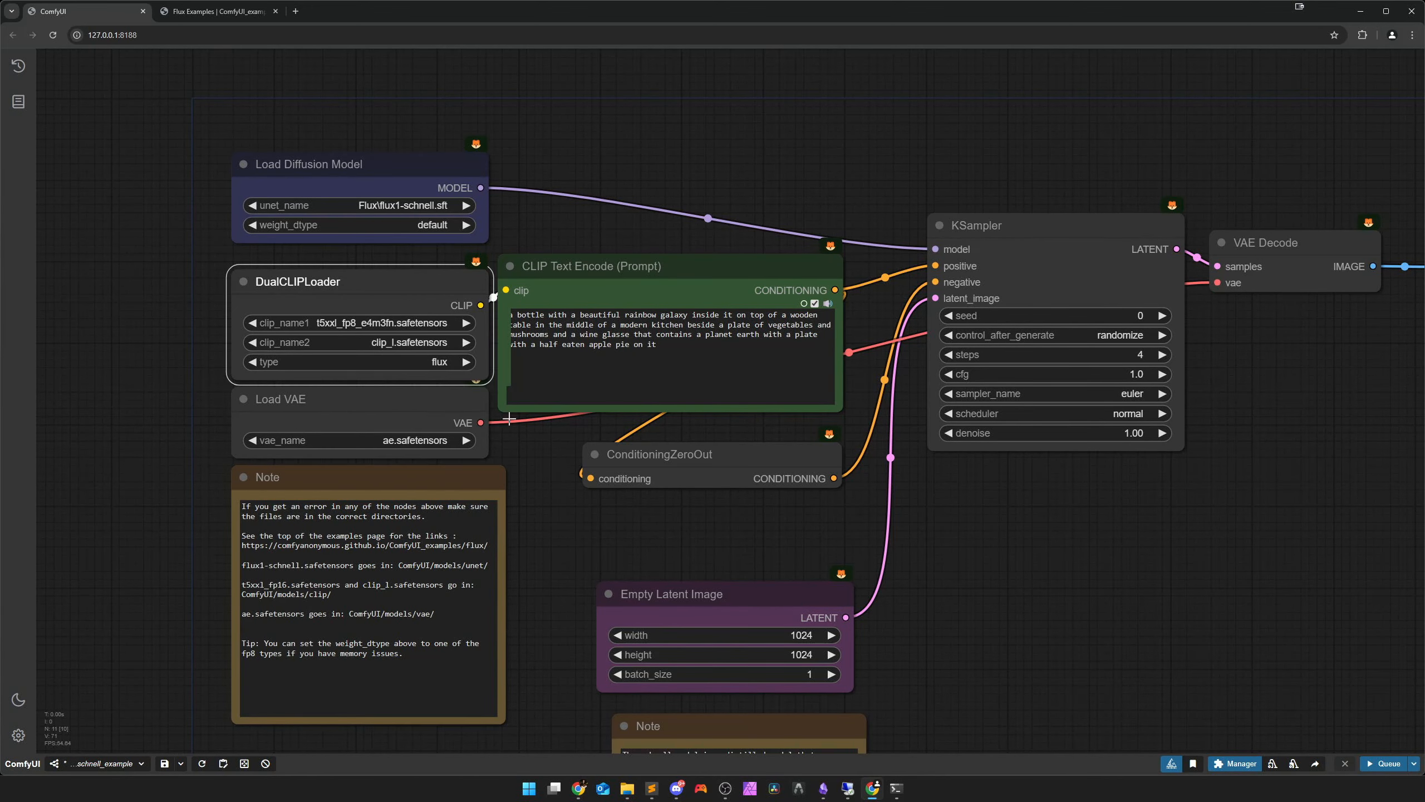
click(421, 441)
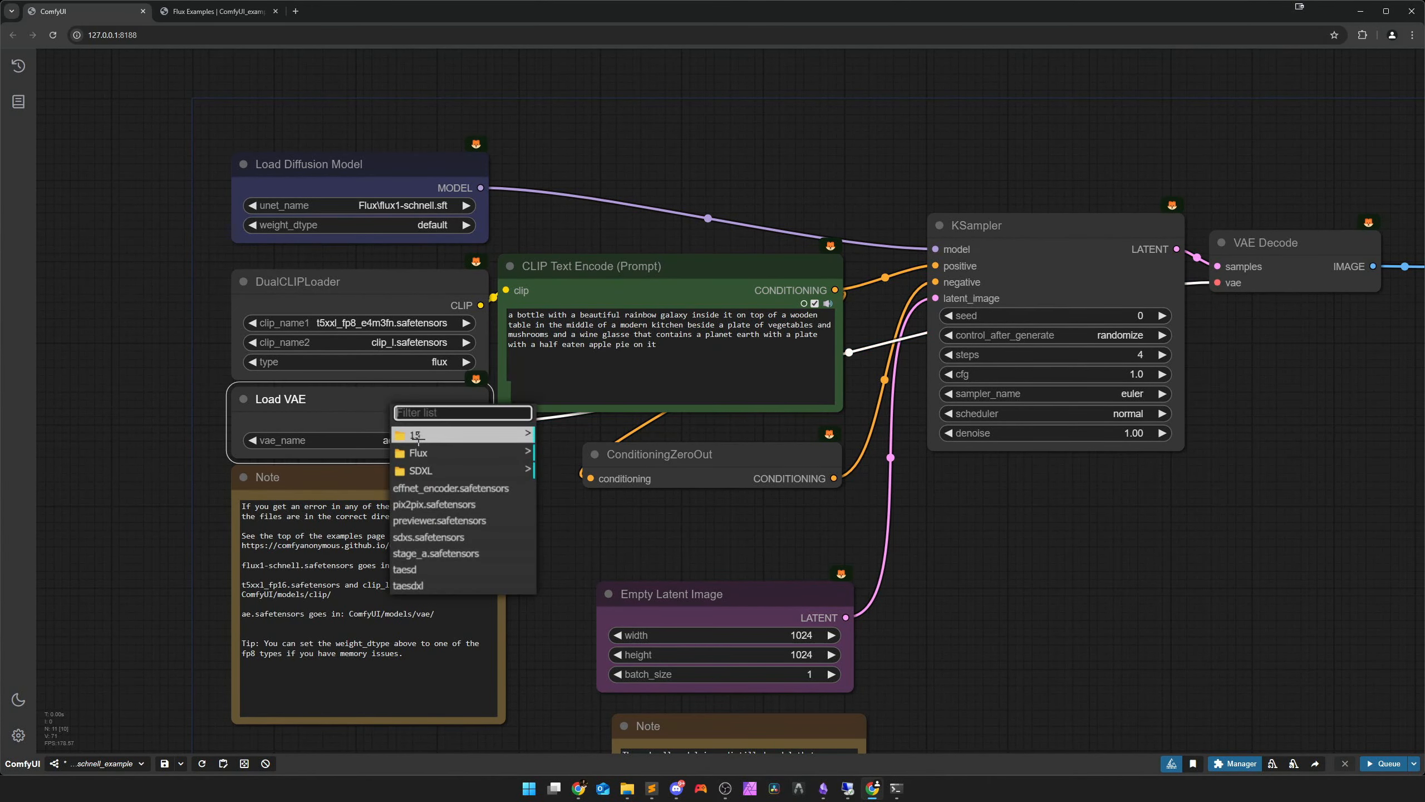
click(561, 459)
Replace the prompt with a pink-haired cyberpunk woman in a rainy, neon-lit tokio like city, wearing brown leather coat, short black trousers, green "flux" shirt and blue fishnets
scroll(891, 522, down, 3)
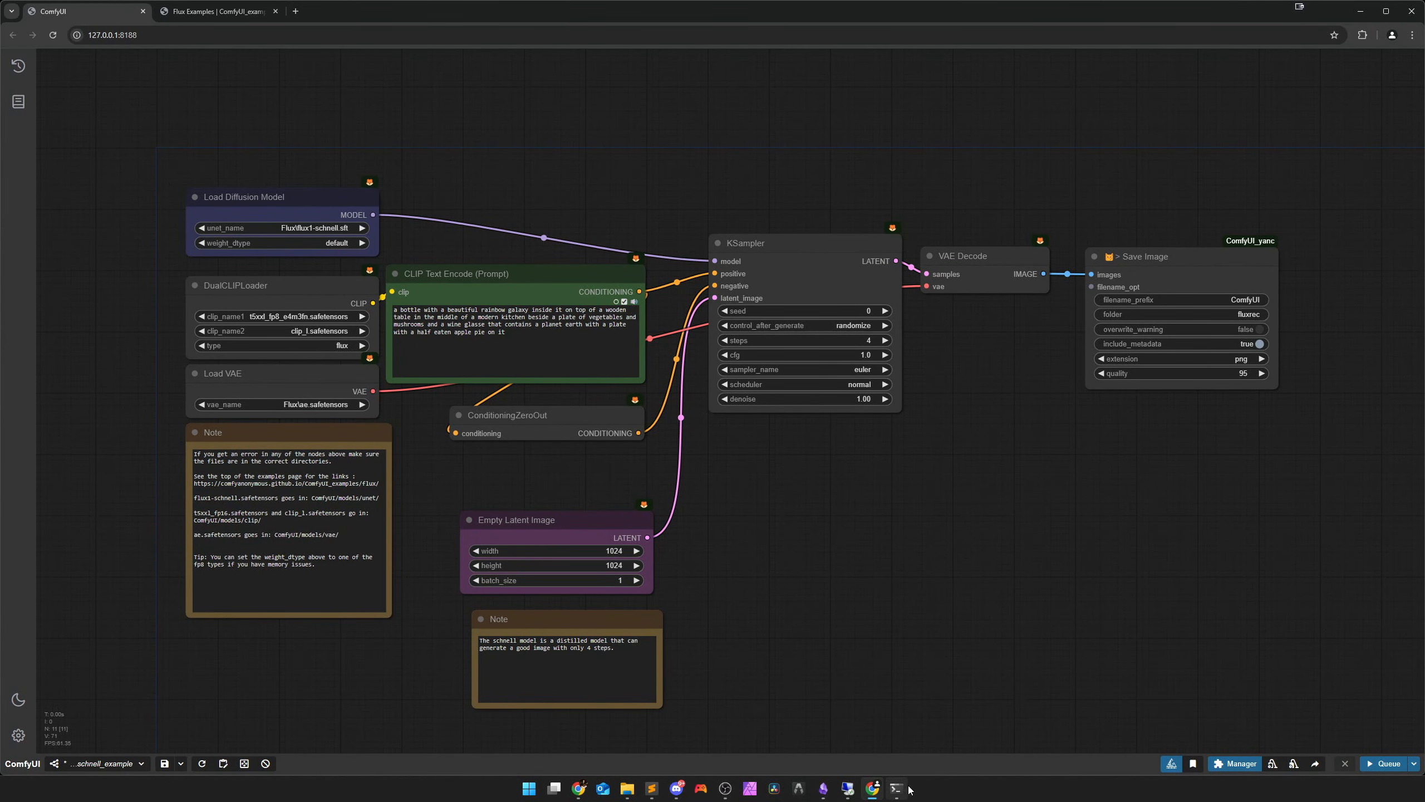
click(656, 789)
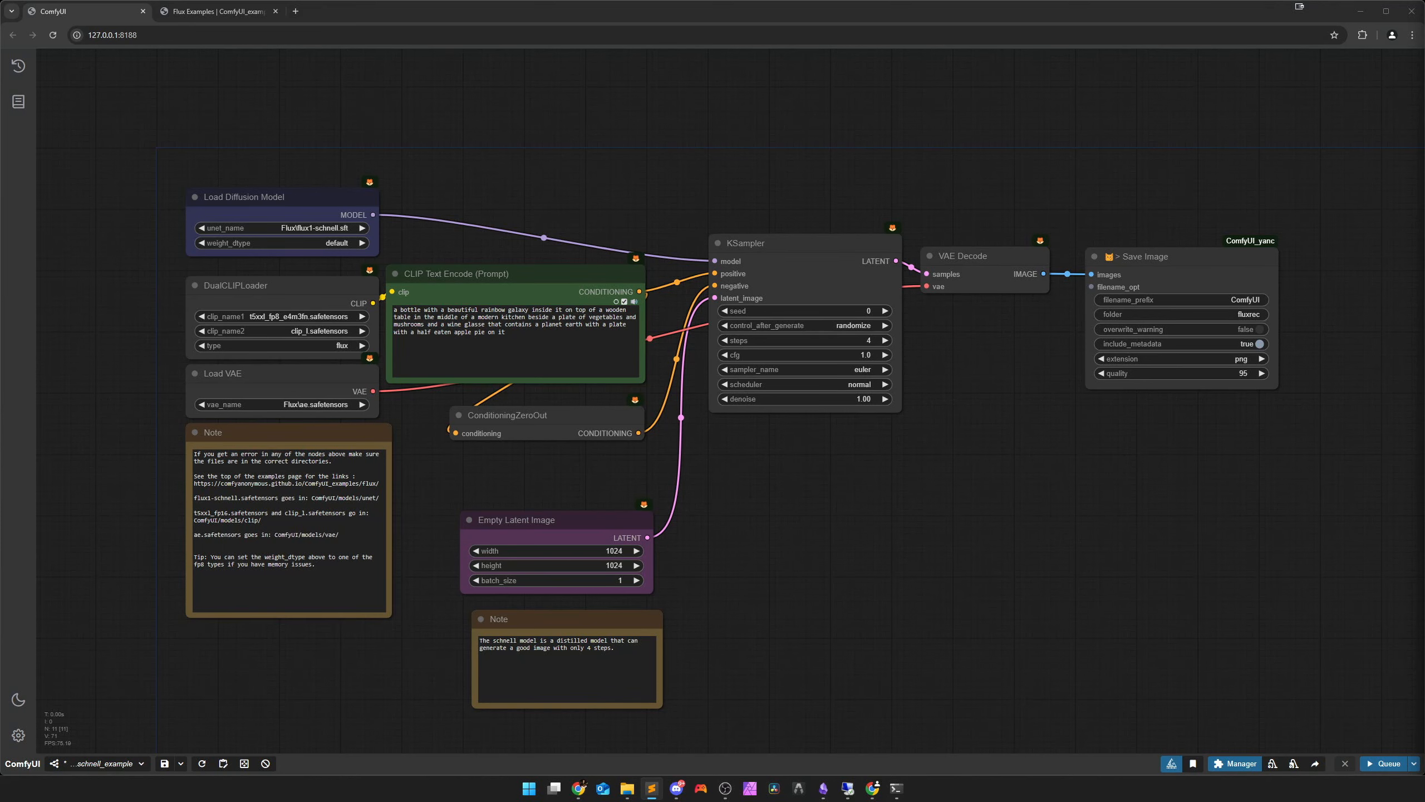
click(517, 334)
key(ctrl+a)
text(a cyberpunk woman in a tokio like city. everywhere is neon lighting. it is raining.  the woman is wearing a brown leather coat, short black trousers, a green shirt with the print "flux" on it and blue fishnets. her hair is dyed pink.)
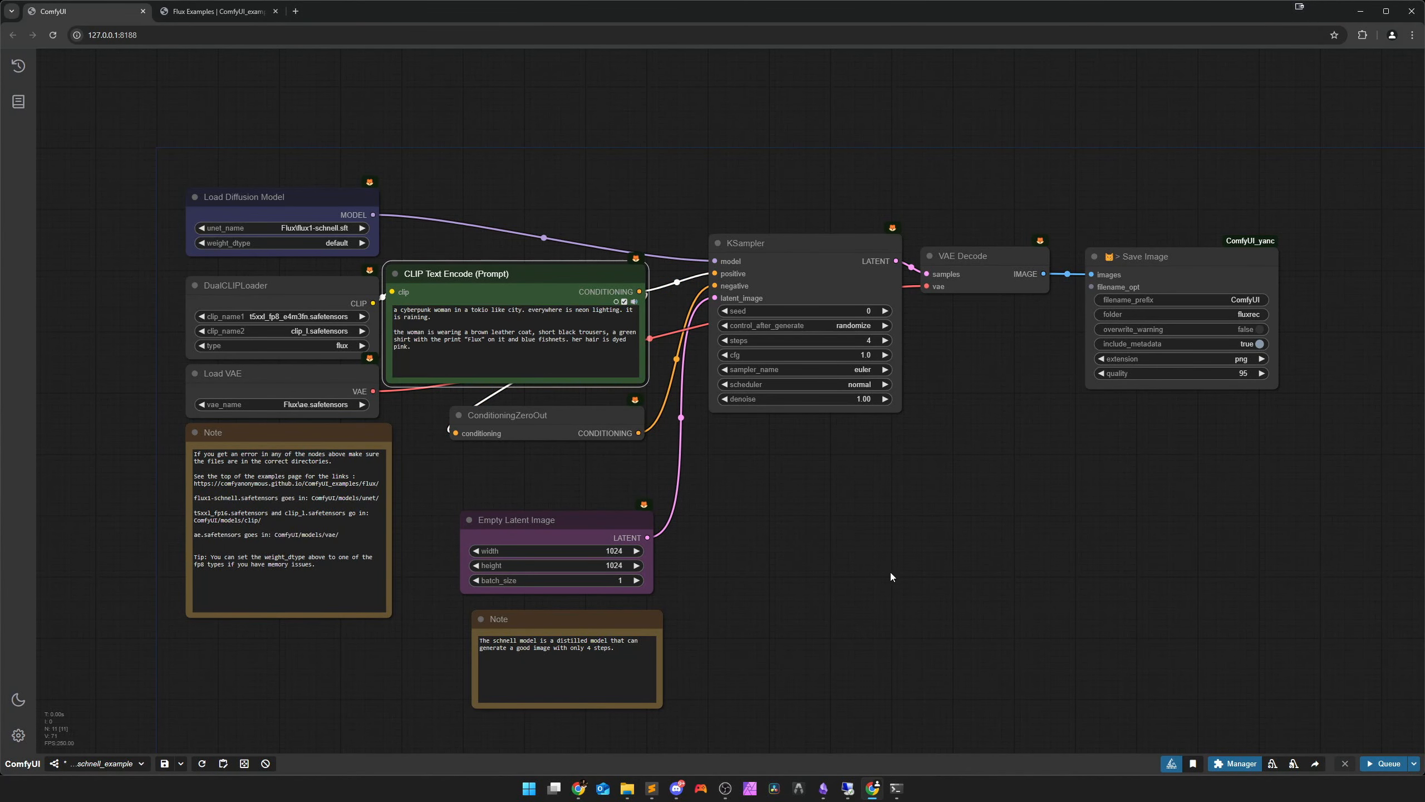
Move Empty Latent Image and the Schnell note up beneath ConditioningZeroOut, and queue the image generation
drag(569, 526, 553, 471)
drag(539, 618, 502, 558)
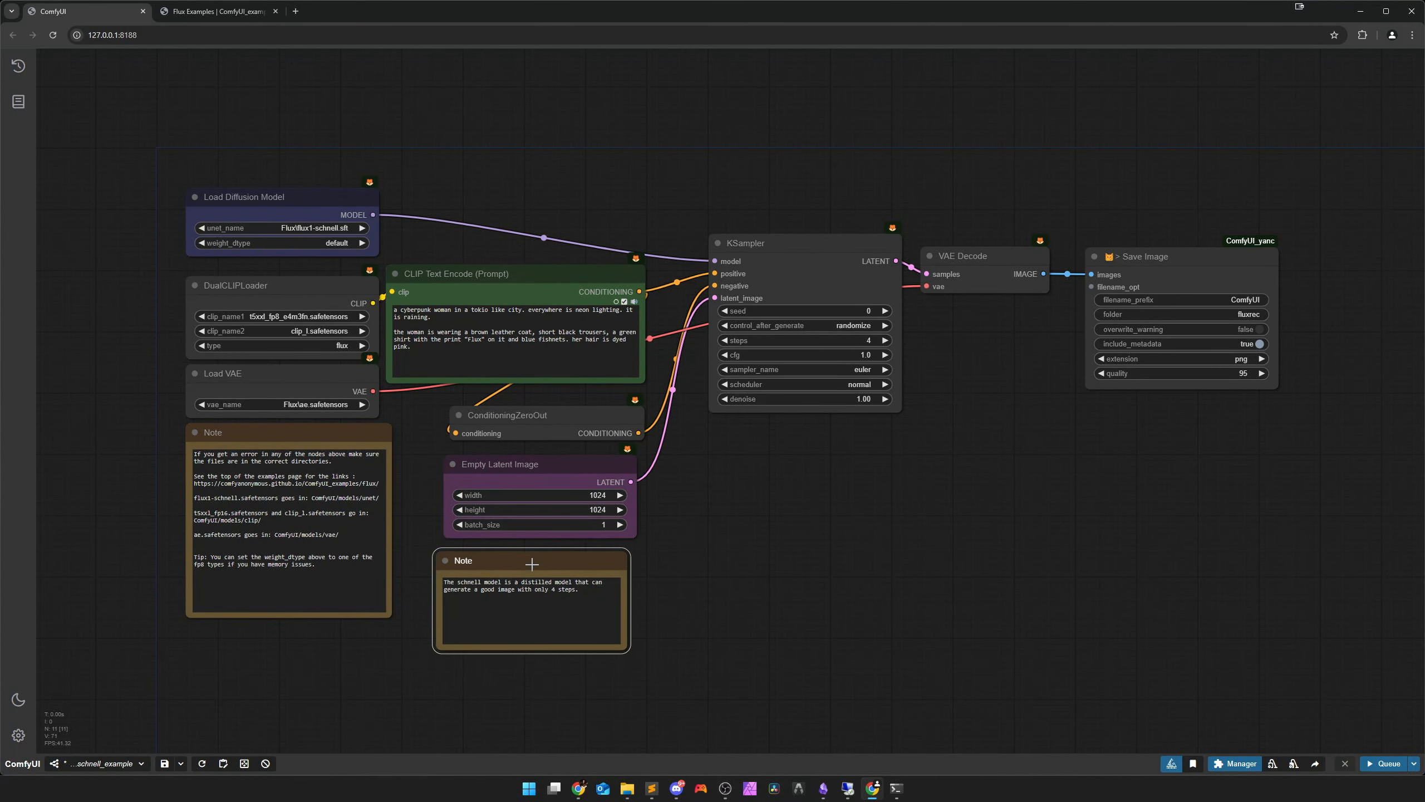
click(802, 573)
key(ctrl+Return)
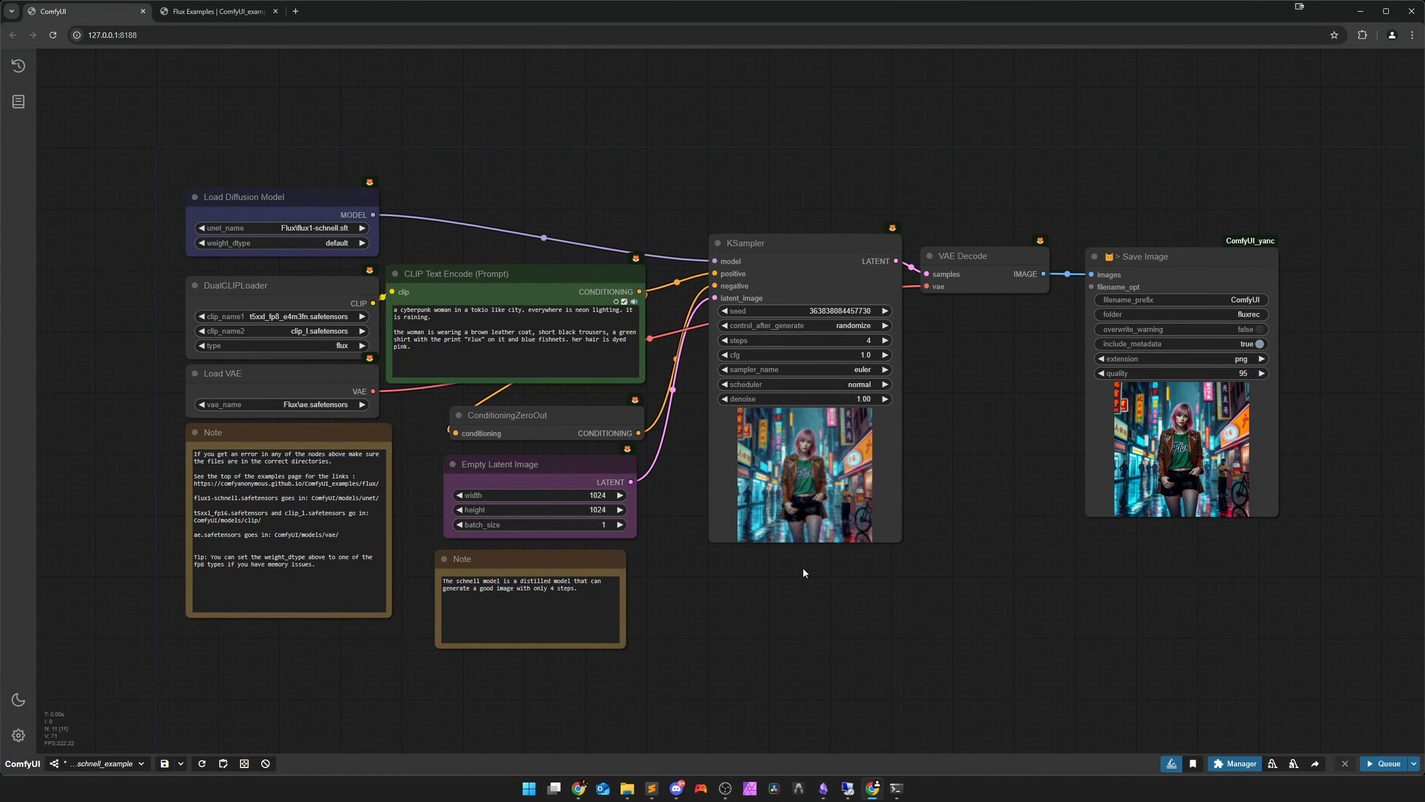
Examine the generated cyberpunk woman image in the Save Image node up close for how well it matches the prompt
drag(1100, 579, 774, 569)
scroll(869, 471, up, 15)
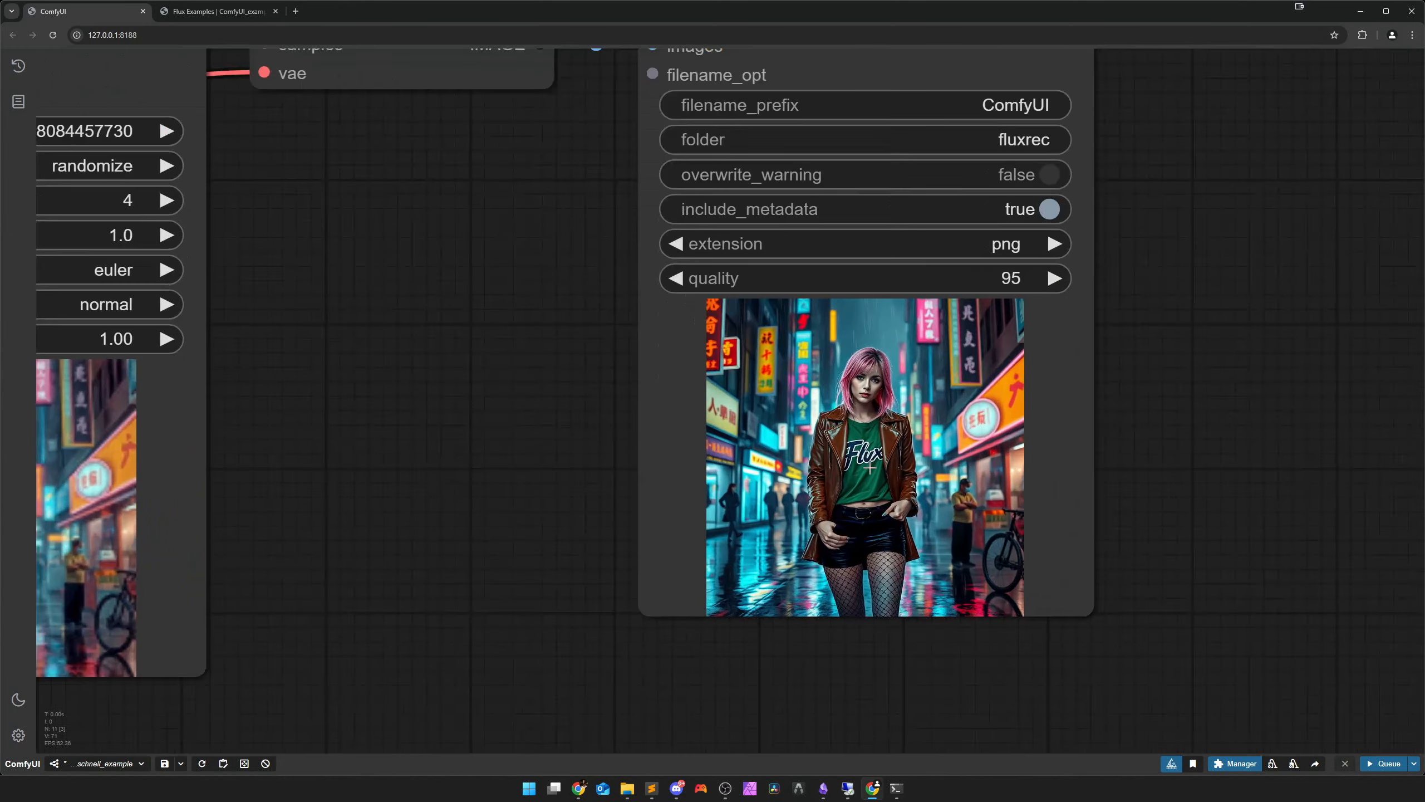
scroll(870, 473, up, 2)
drag(866, 510, 859, 467)
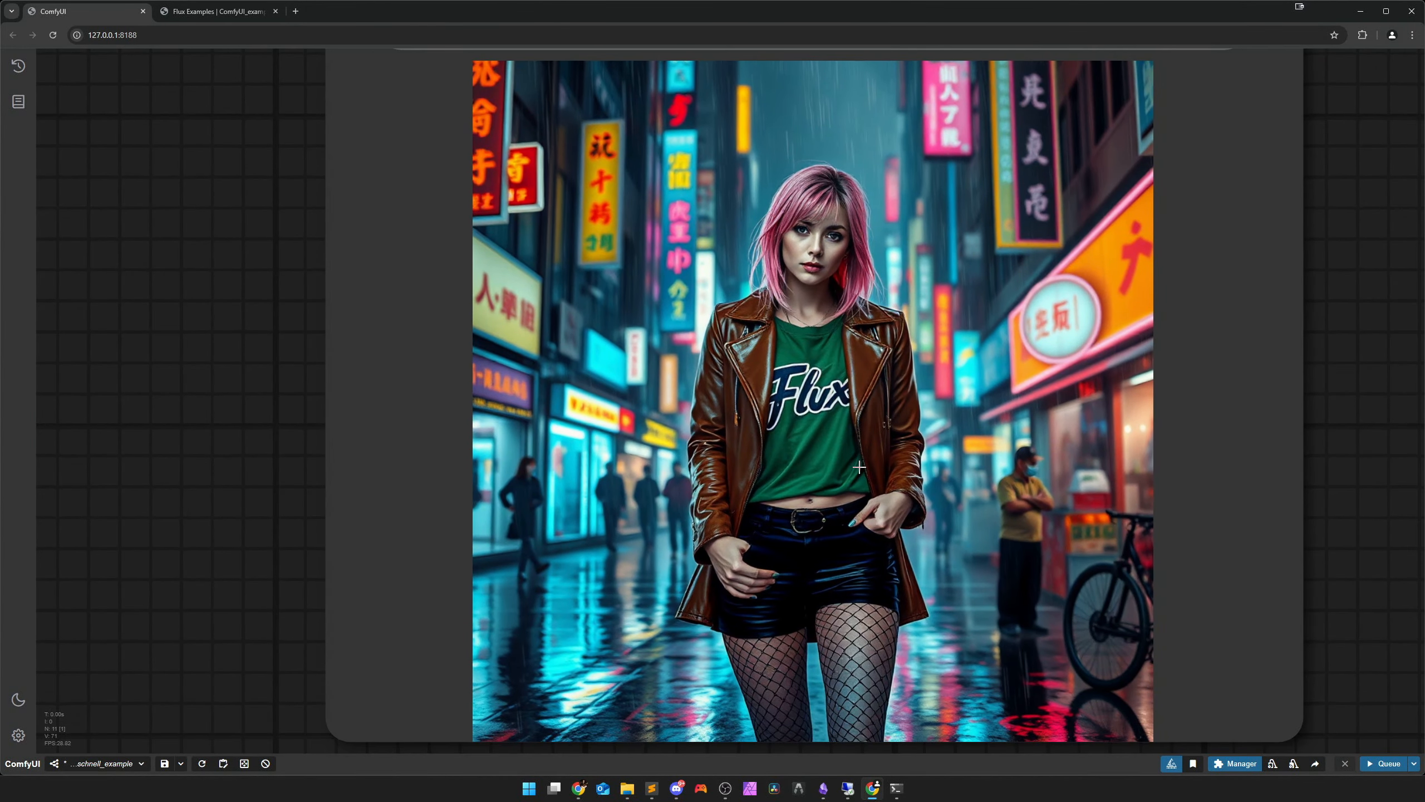
scroll(833, 492, down, 1)
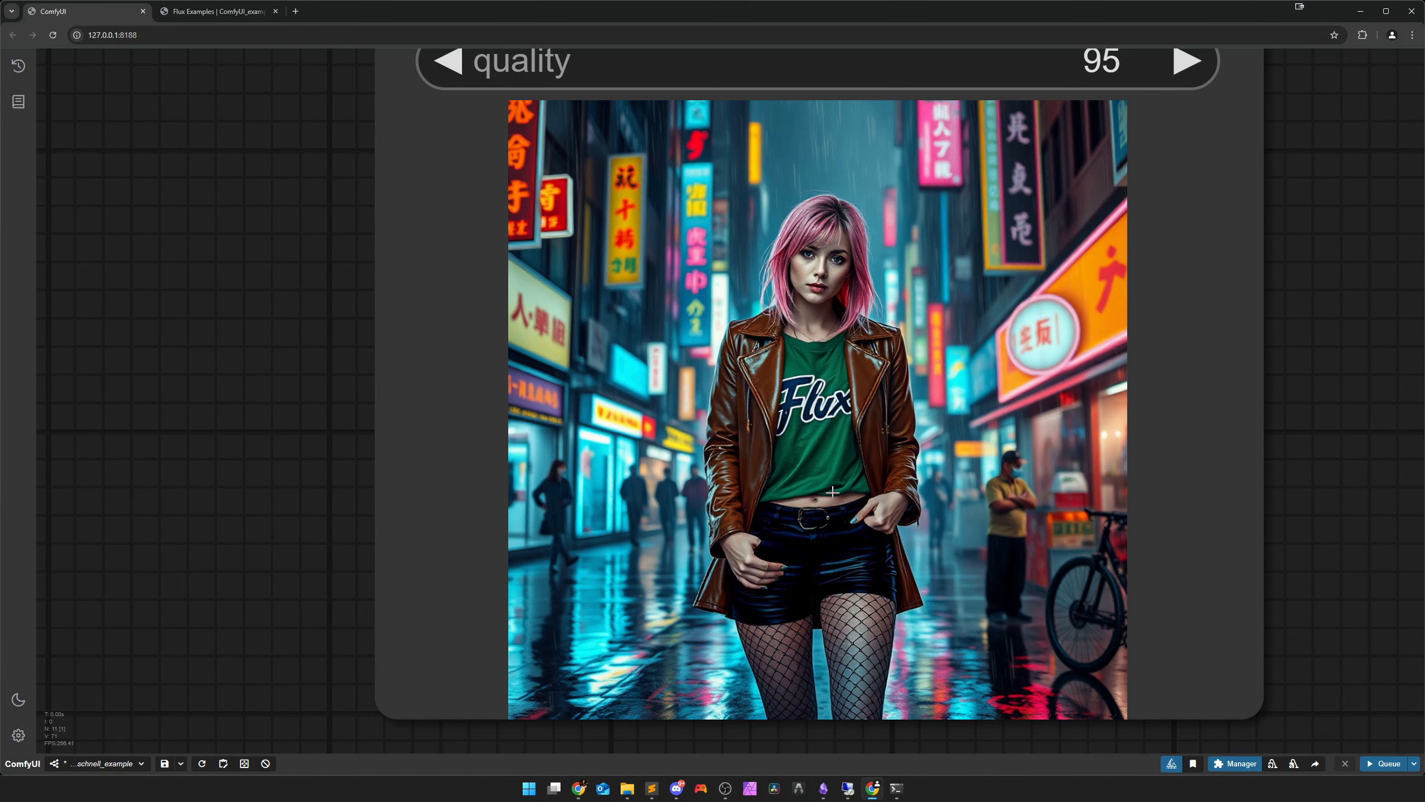
drag(832, 492, 769, 497)
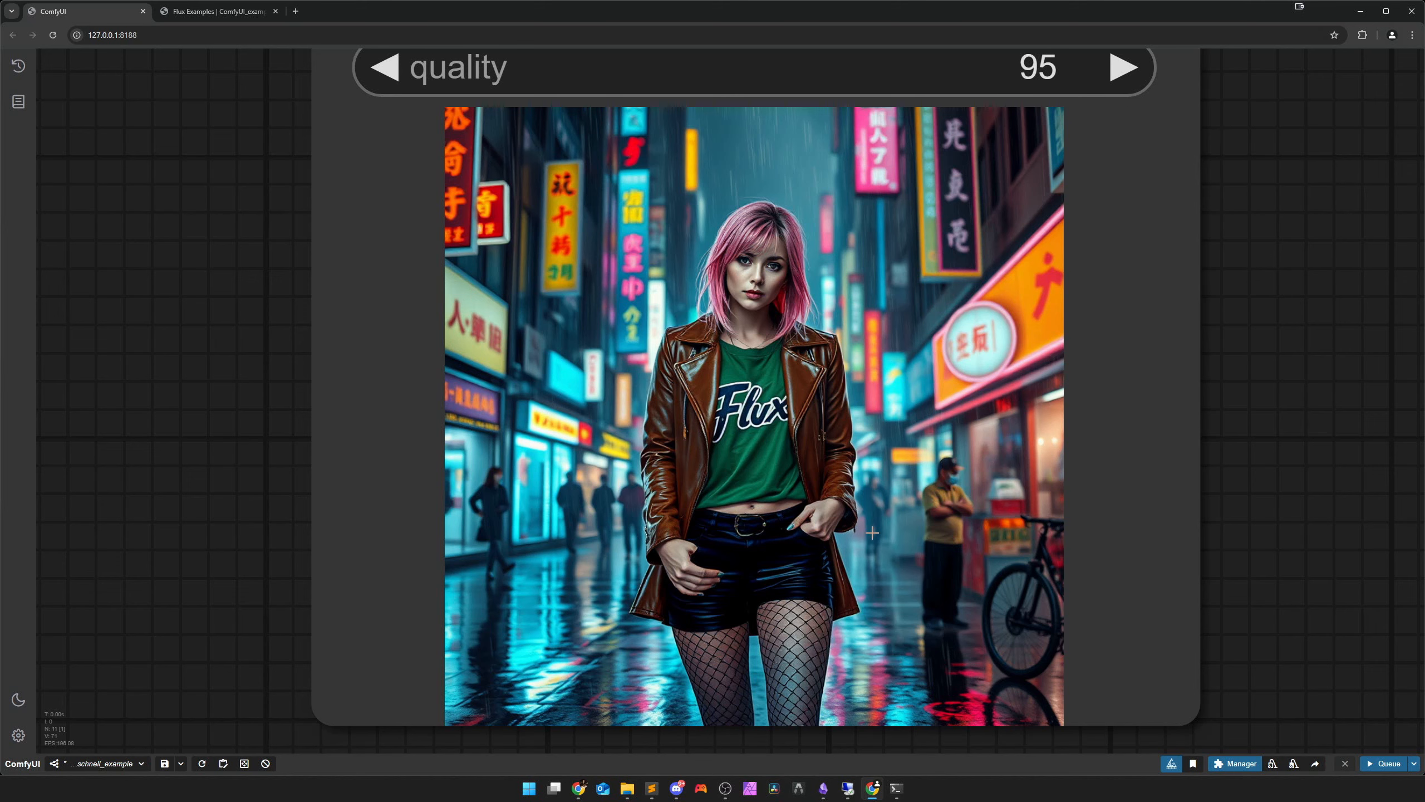
scroll(872, 532, down, 6)
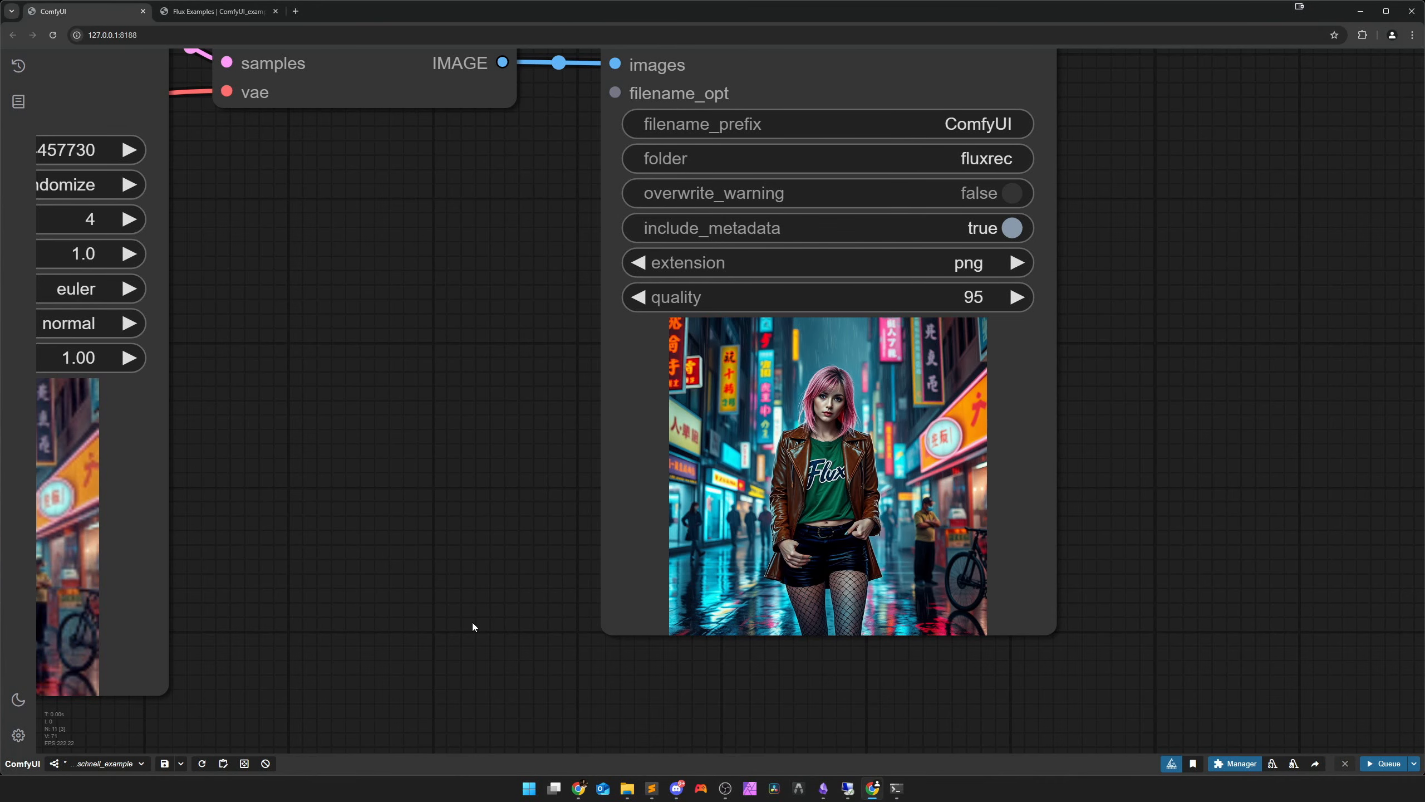
scroll(472, 622, down, 4)
drag(404, 628, 972, 547)
scroll(855, 604, down, 2)
scroll(971, 556, down, 2)
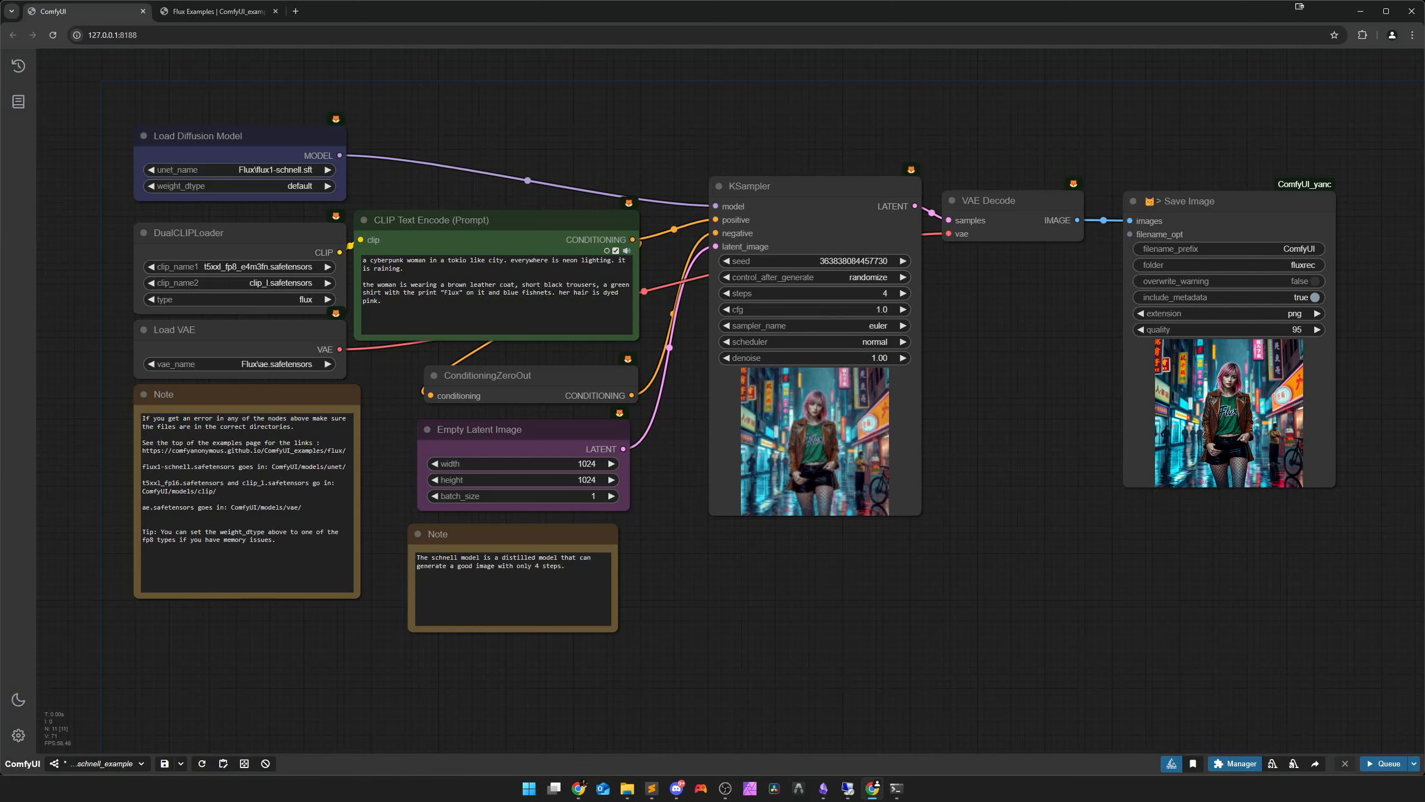
Replace the prompt with a Disney or Pixar style sci-fi scene of a cute sign-holding cat in a futuristic space suit outside a store signed "A LATENT PLACE"
key(alt+Tab)
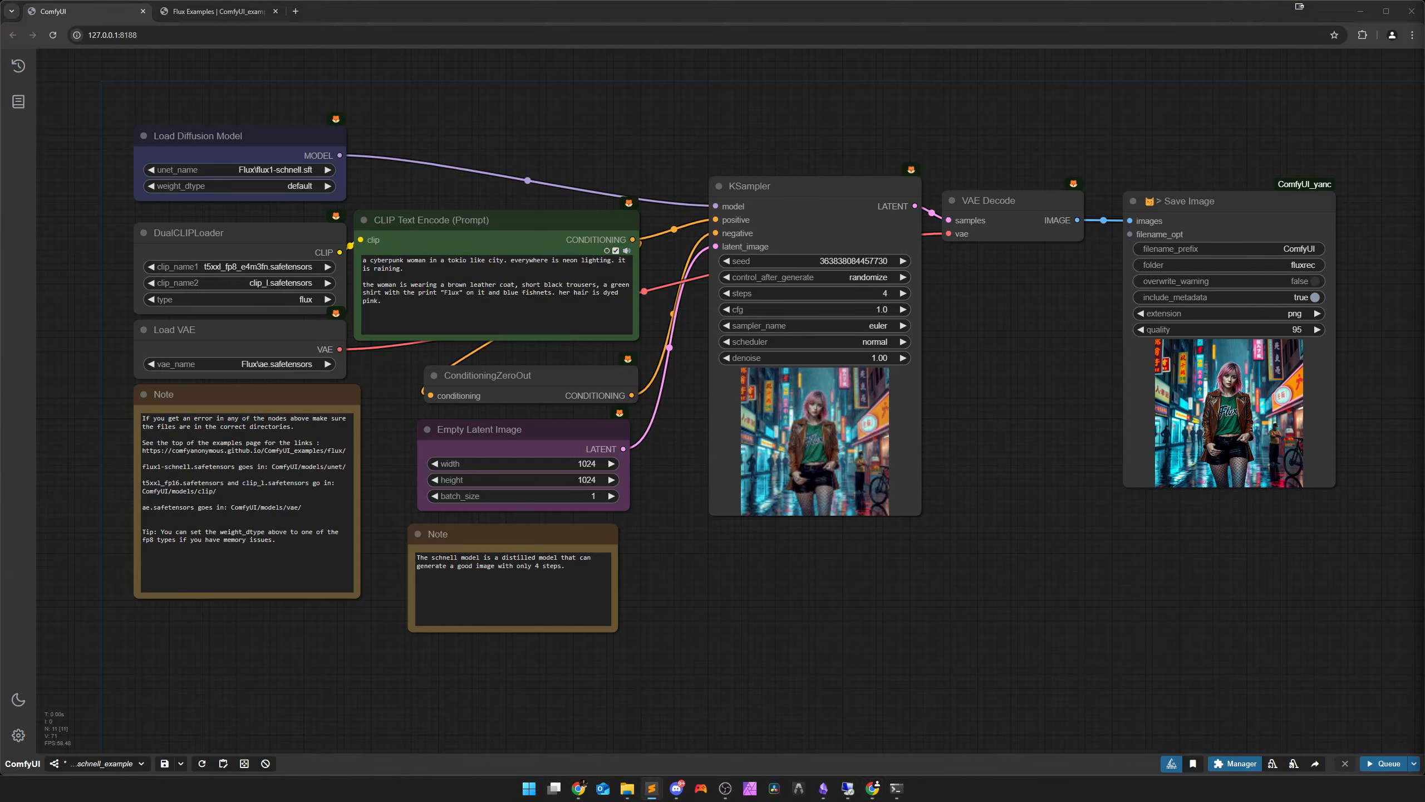
click(497, 305)
key(ctrl+a)
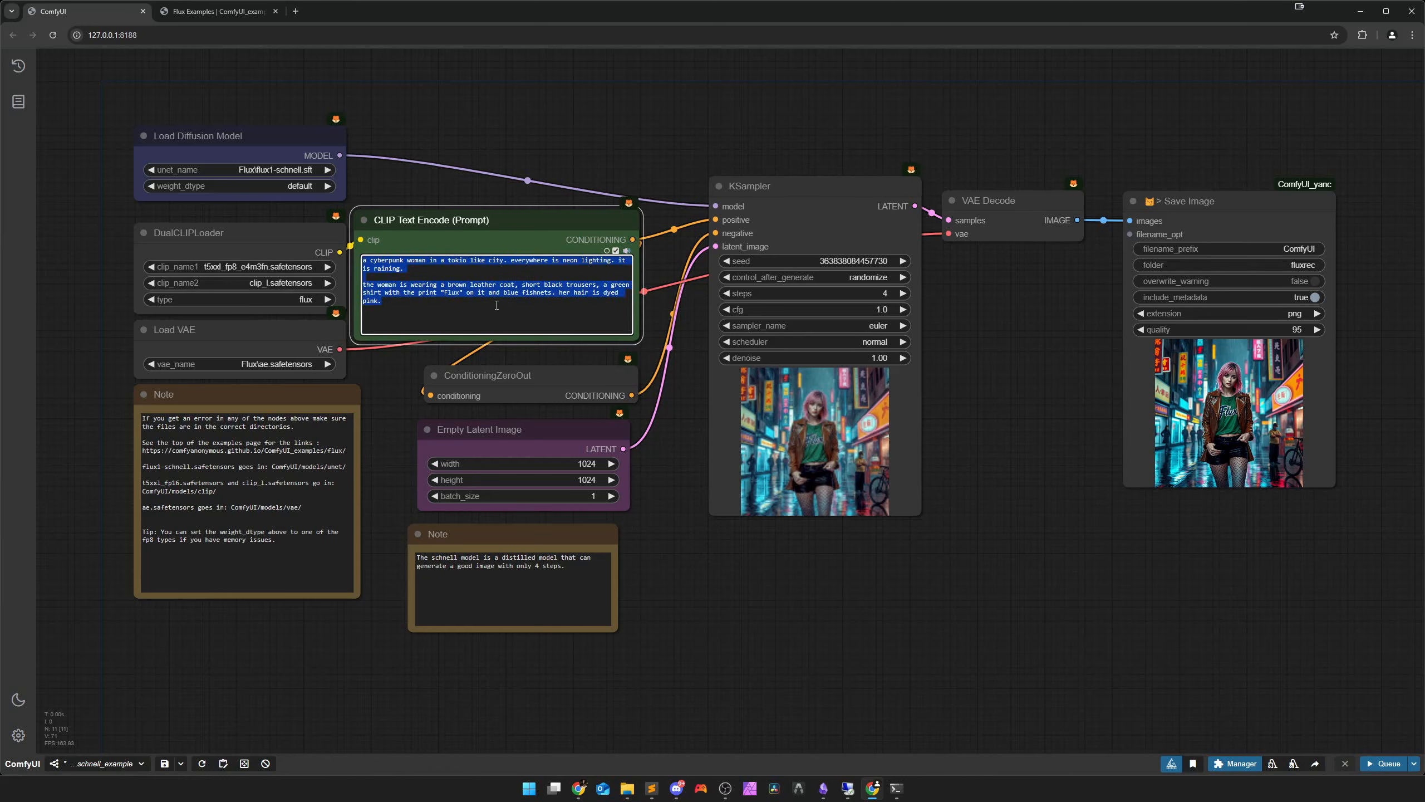
key(BackSpace)
text(a cute cat in front of a store in a city. the store sign is saying "A LATENT PLACE". the cat itself is holding a sign saying "Q5". the cat is wearing a futuristic space suit, all is set in a scifi environment.  the picture is made in a disney or pixar style.)
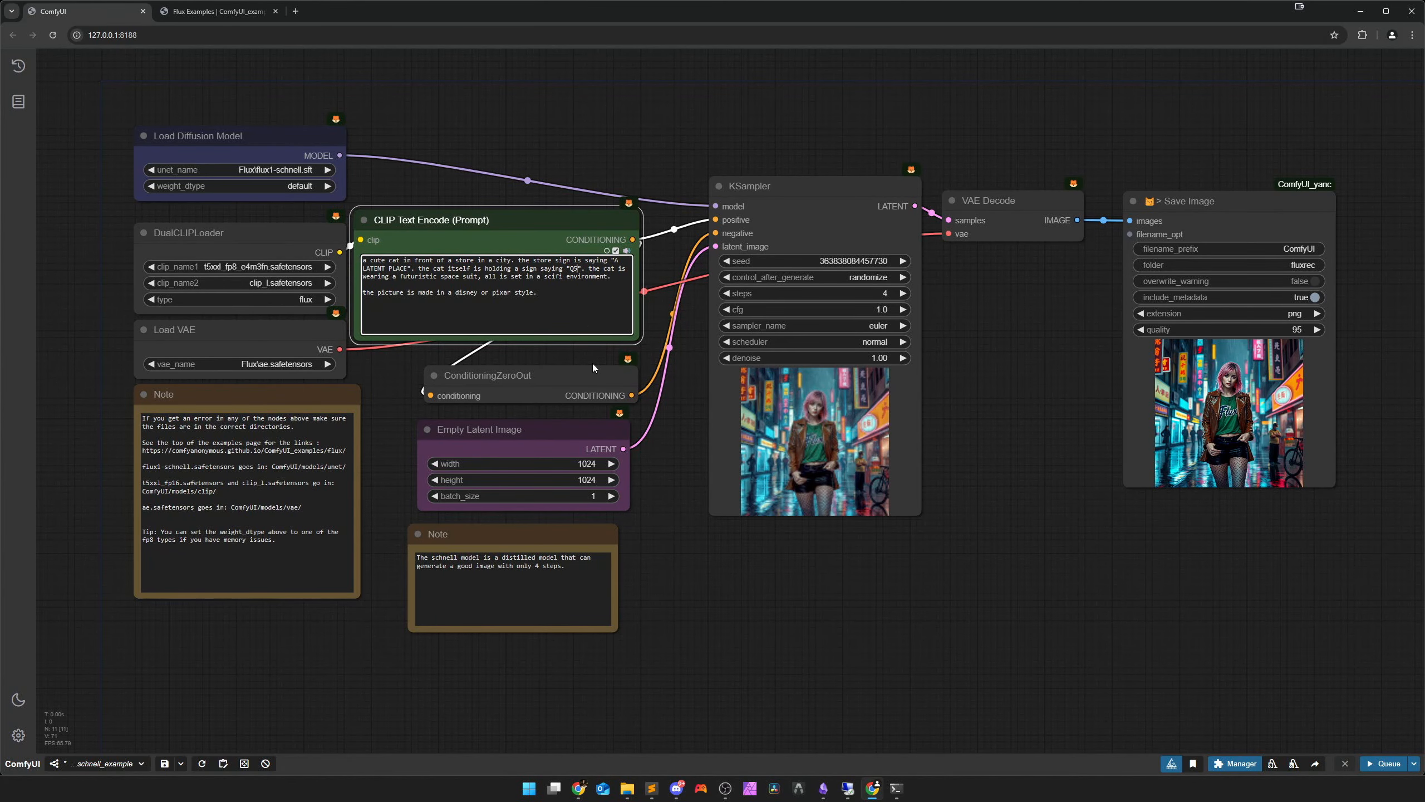
Change the text of the cat's own sign in the prompt to "FLUX" and generate the image
key(BackSpace)
key(BackSpace)
text(FLUX)
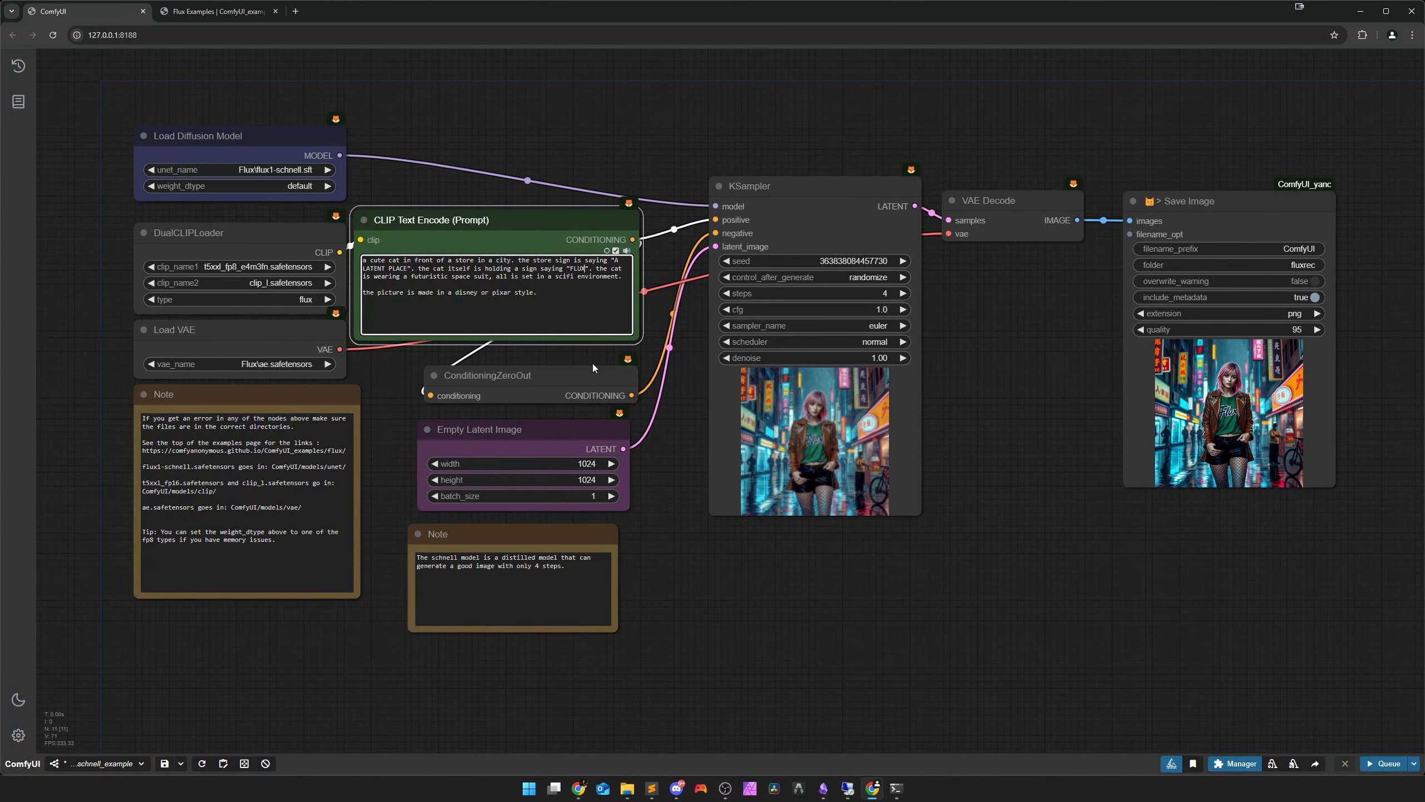
scroll(593, 363, up, 5)
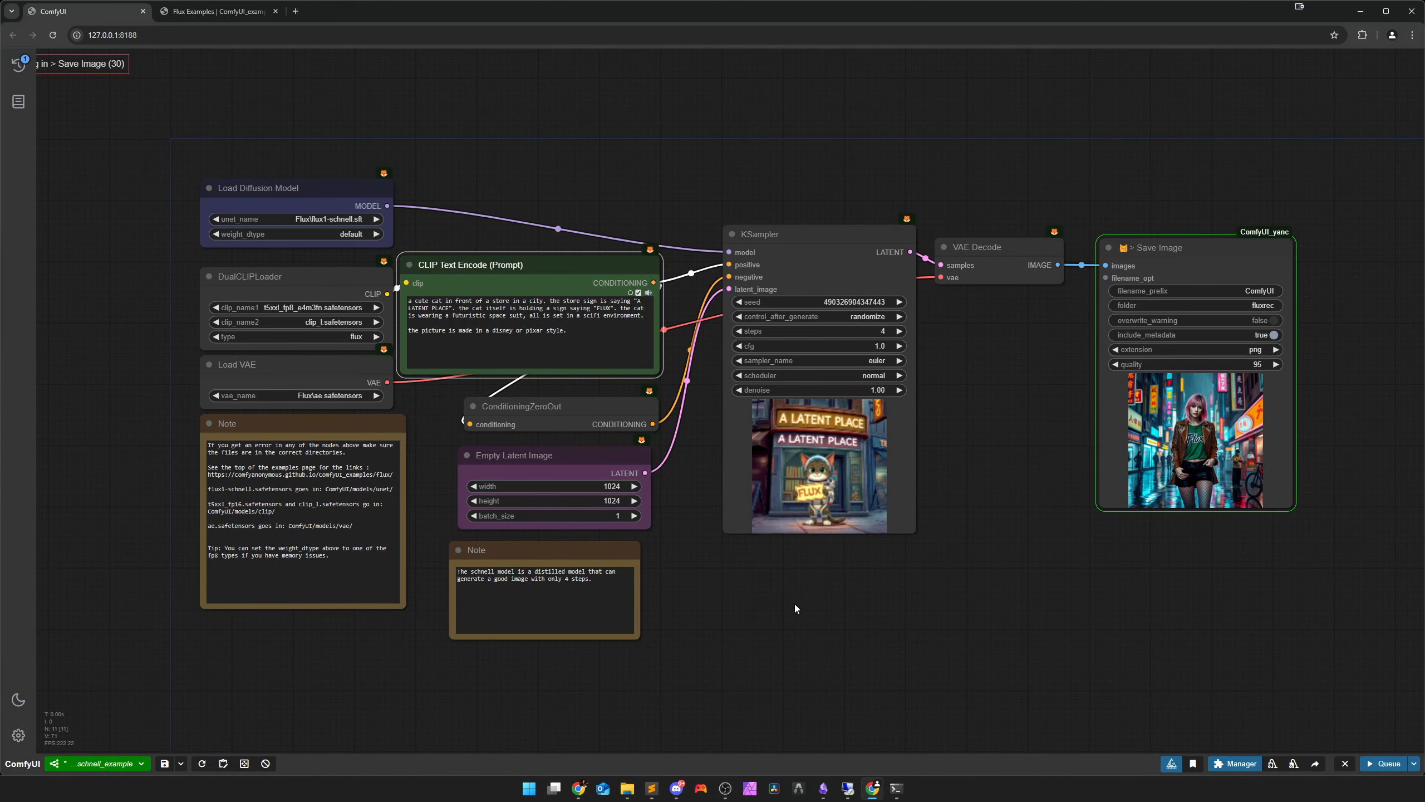
Examine the generated cat image in the Save Image node up close, checking the lettering on the store and cat signs
drag(1082, 558, 746, 541)
scroll(867, 456, up, 5)
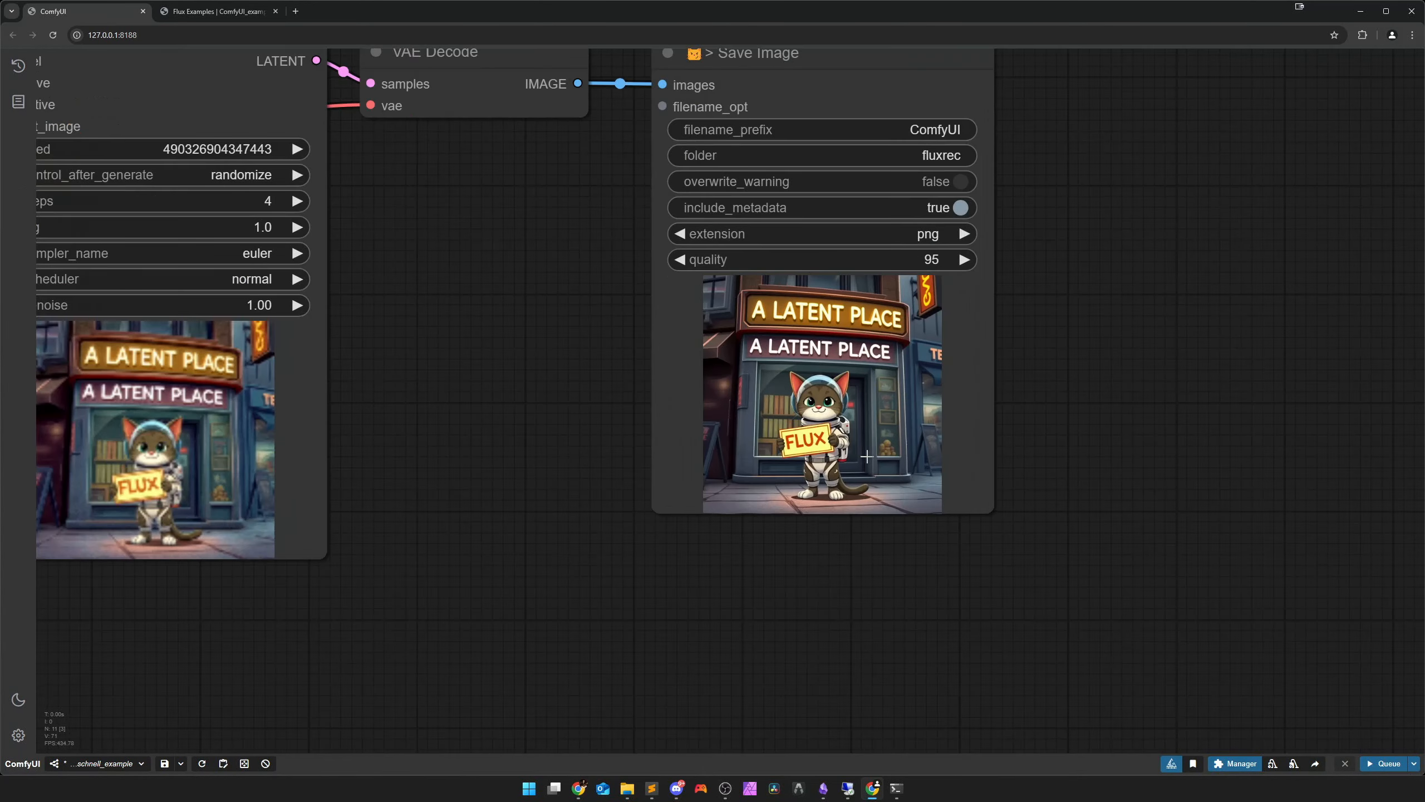
scroll(866, 456, up, 7)
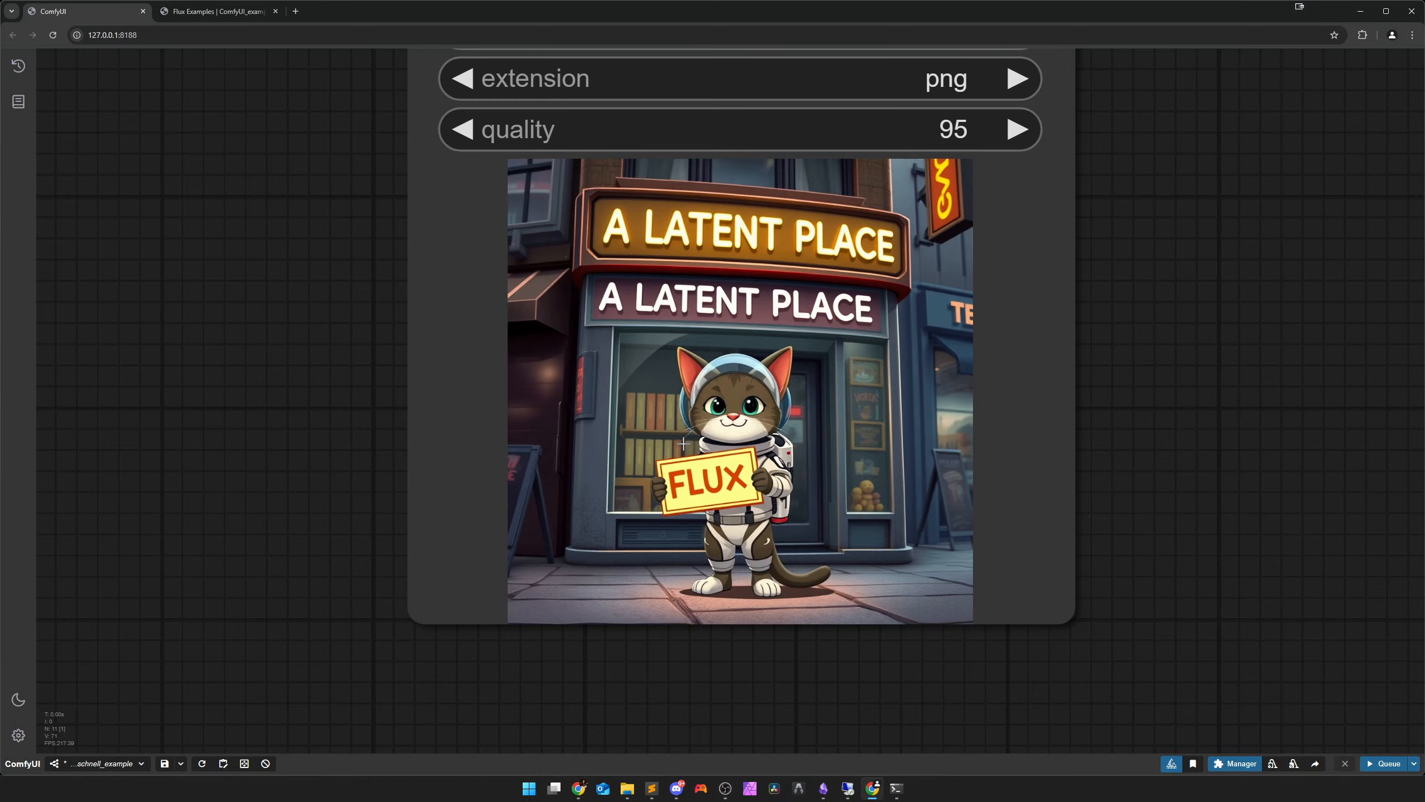
scroll(684, 444, down, 12)
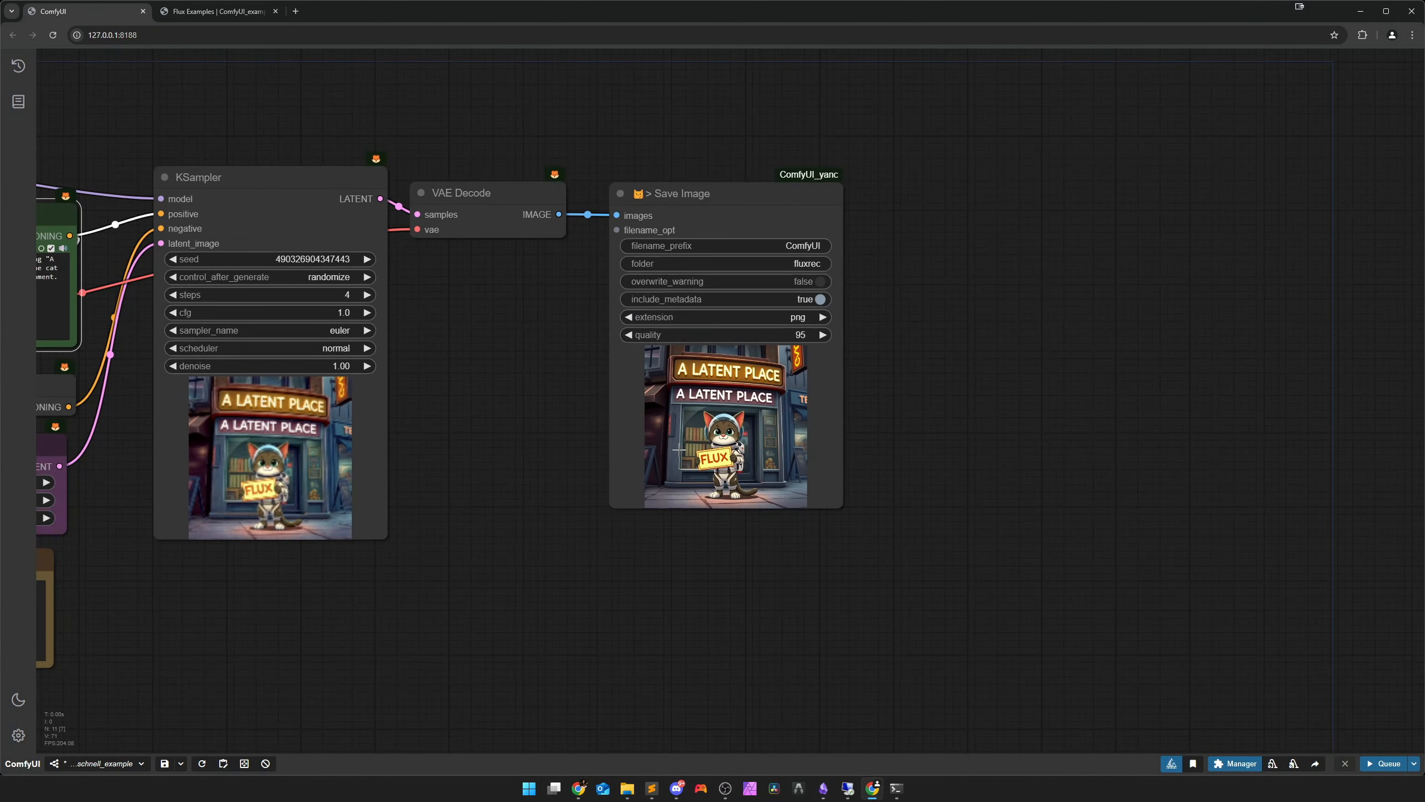
scroll(532, 485, down, 1)
drag(532, 486, 736, 465)
scroll(736, 465, down, 1)
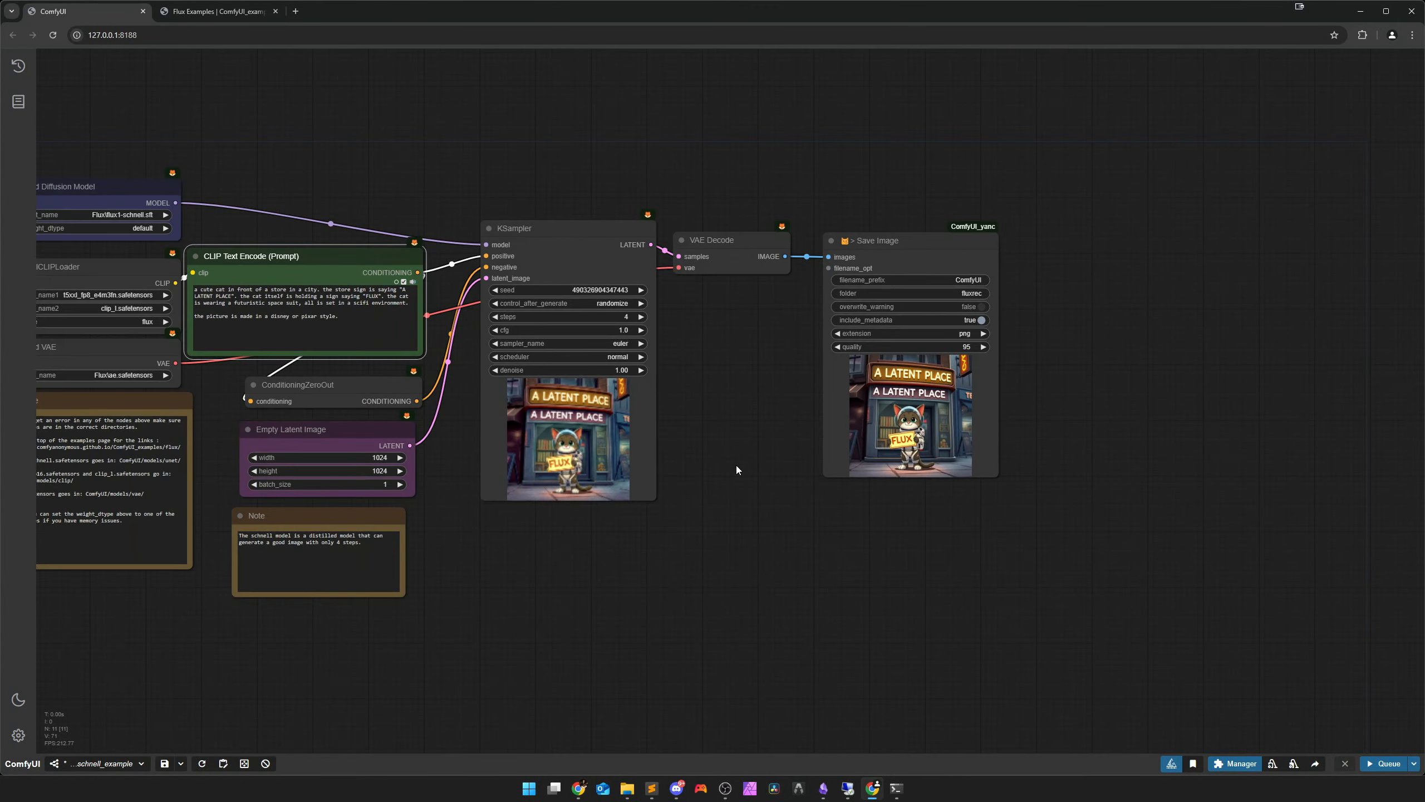
scroll(736, 465, up, 12)
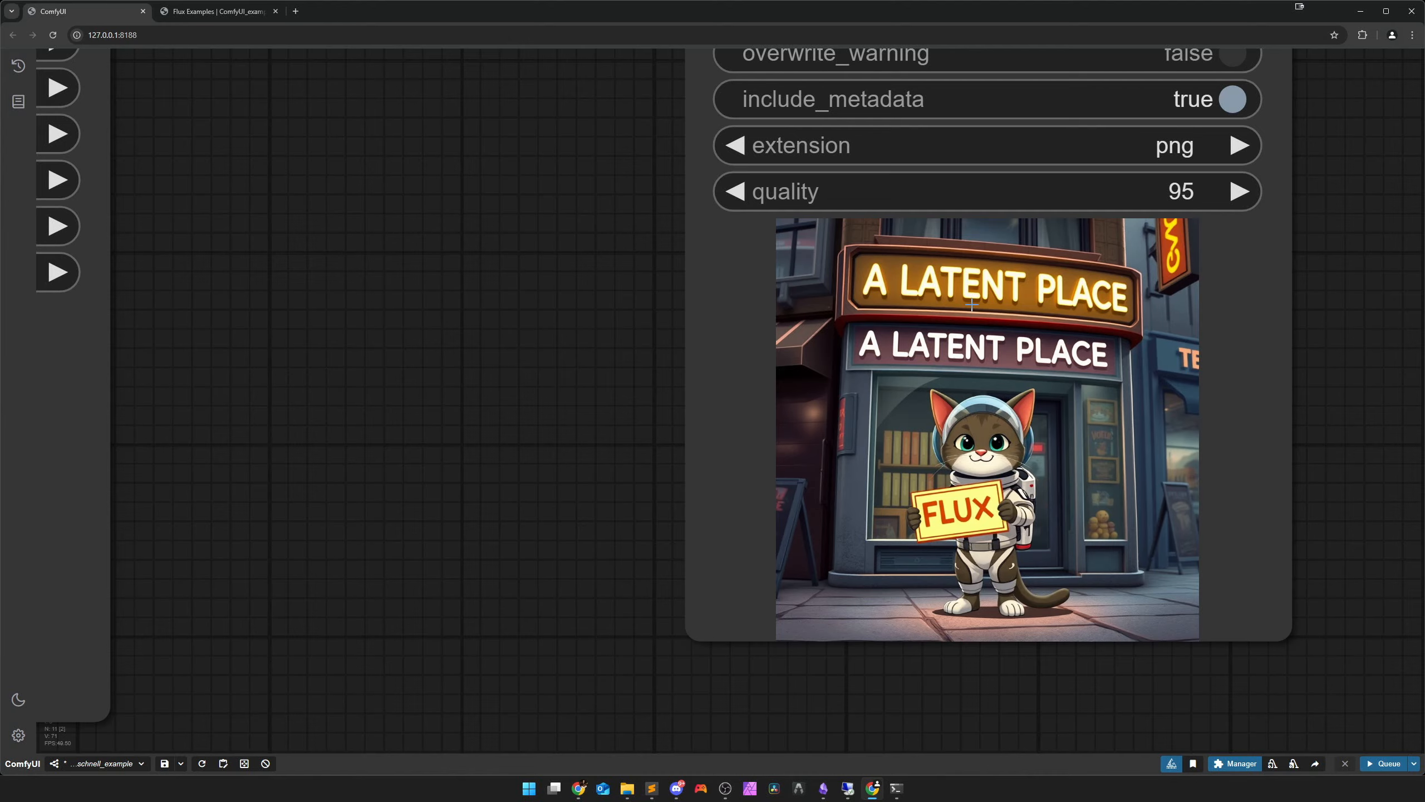
scroll(952, 343, down, 8)
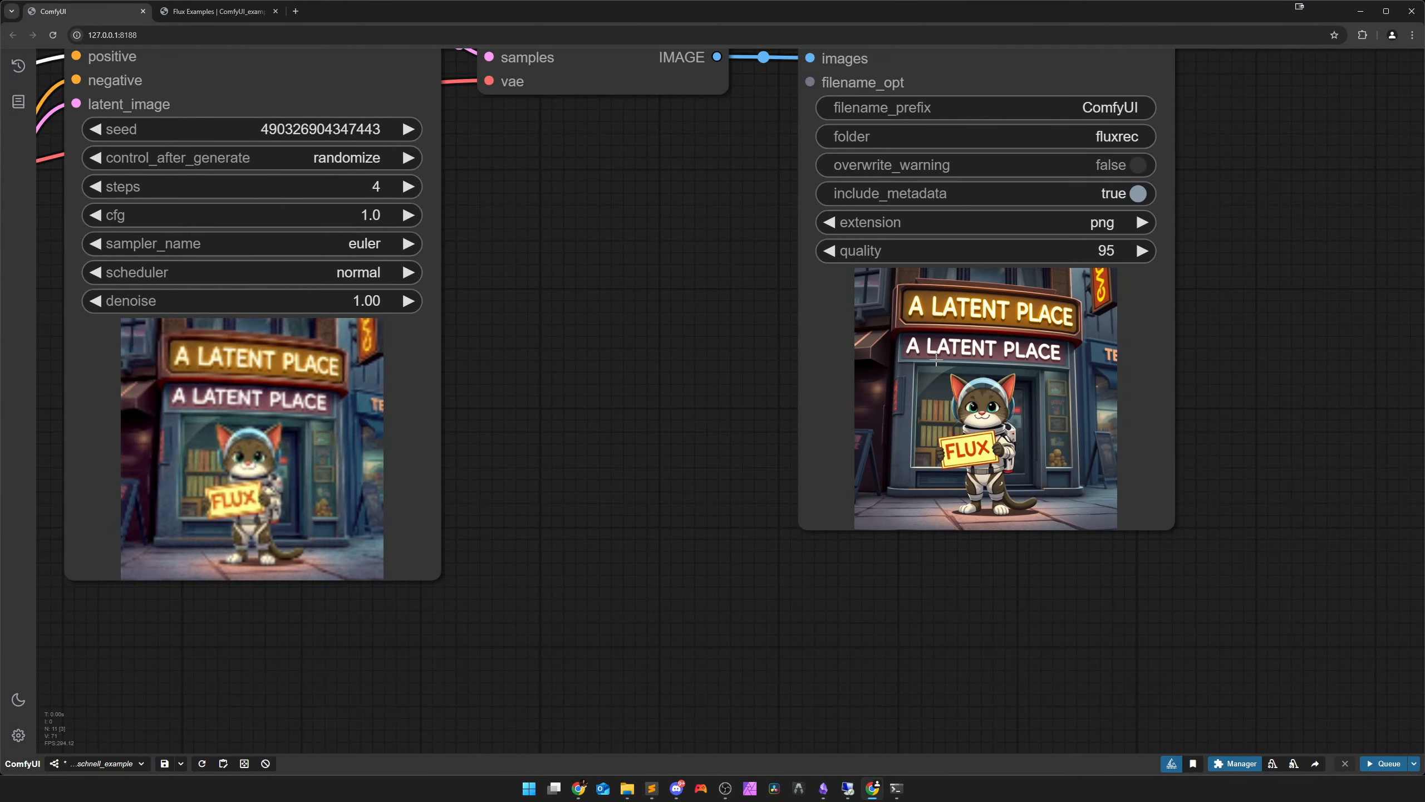
Look over the whole Flux Schnell workflow and bring up the console window to check the generation run
drag(691, 426, 1006, 451)
scroll(857, 427, down, 2)
scroll(959, 428, down, 1)
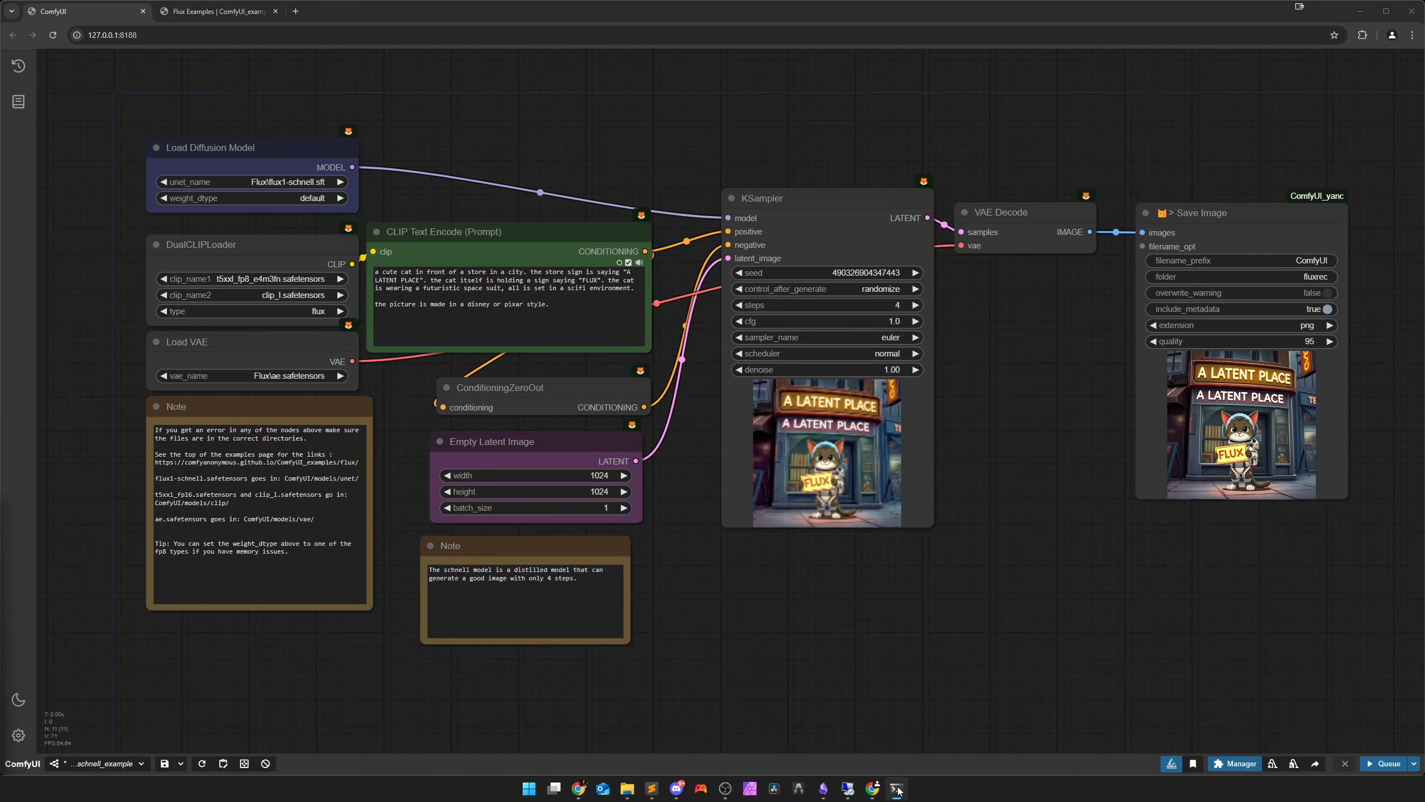
click(898, 788)
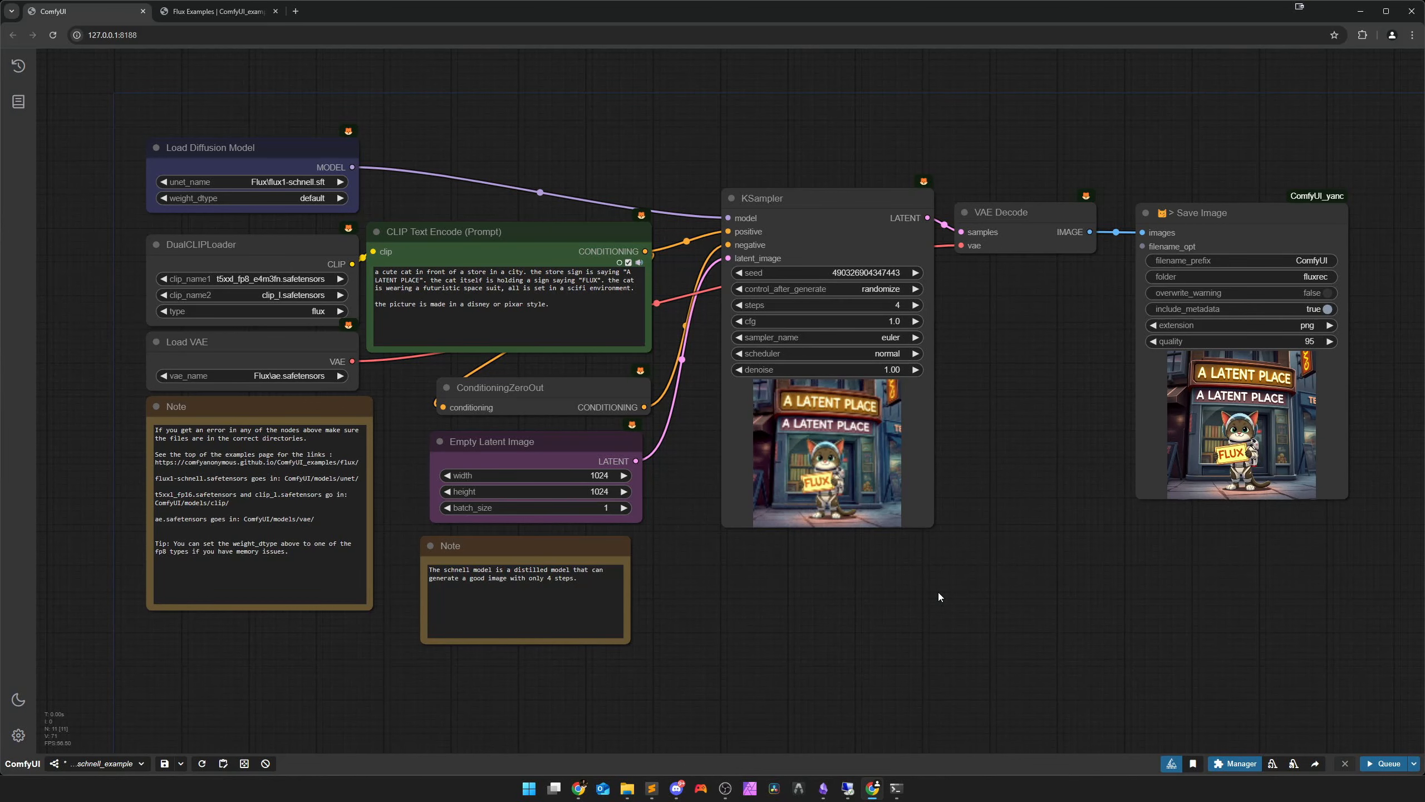
click(822, 796)
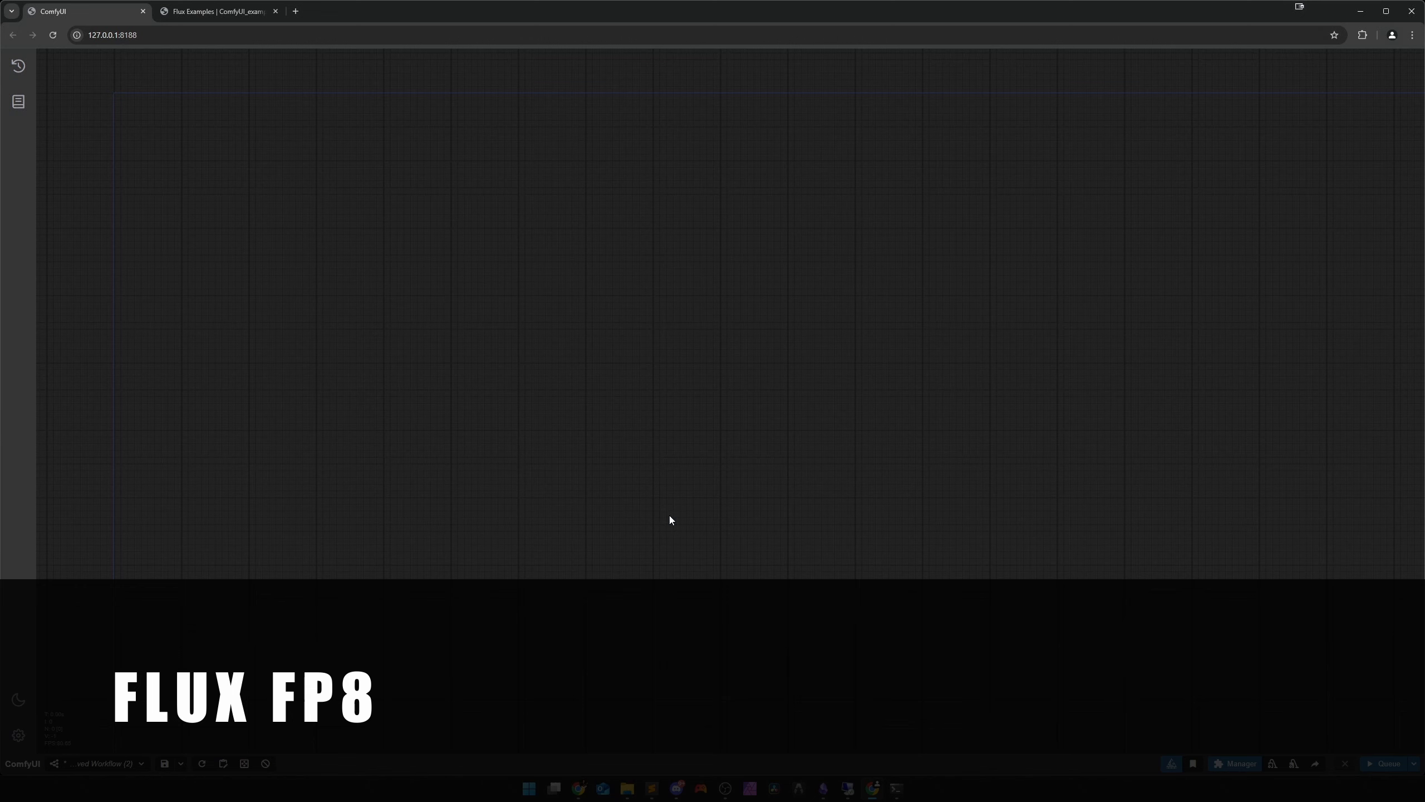
On the Flux Examples page, open the Flux Dev checkpoint link from the "Simple to use FP8 Checkpoint version" section in a new browser tab
click(229, 12)
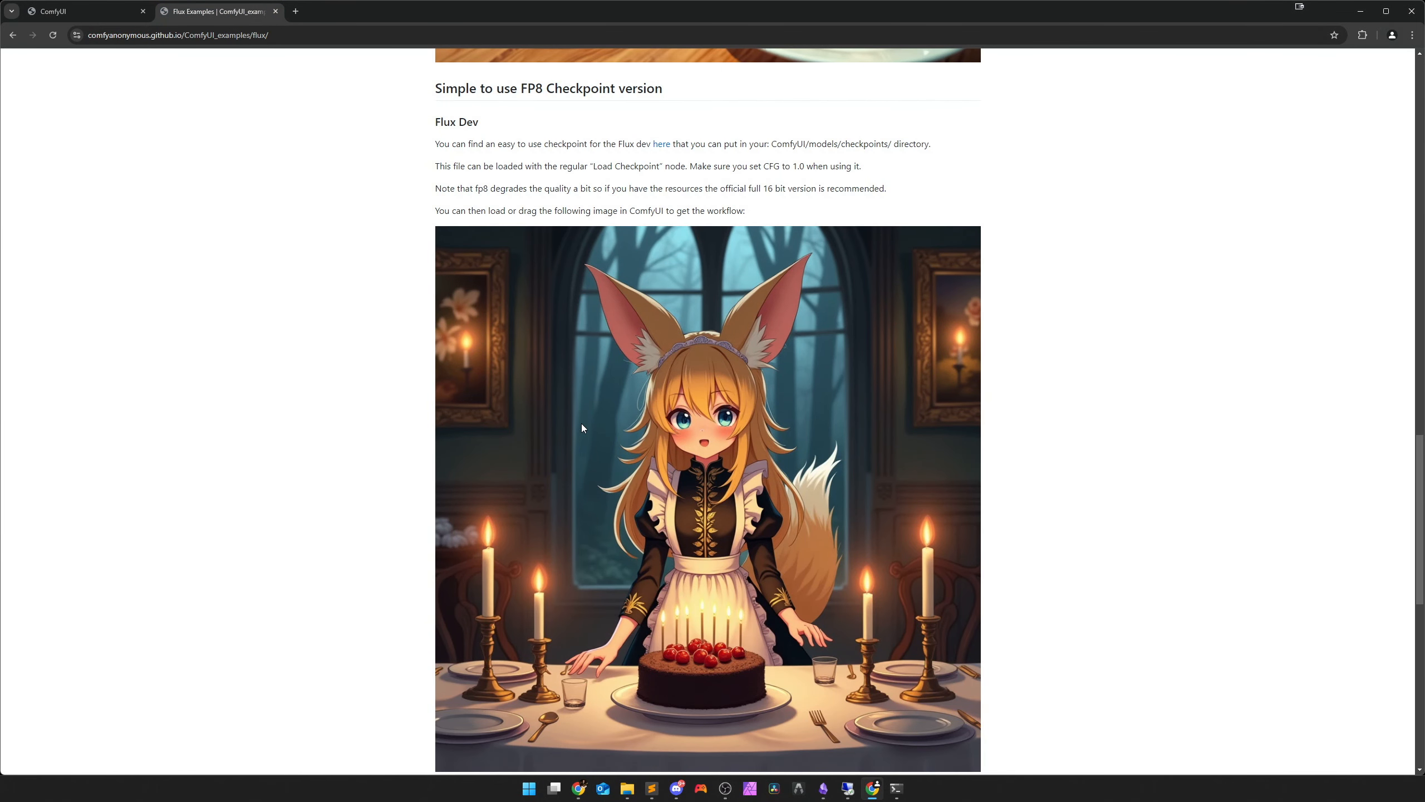
drag(436, 88, 663, 88)
click(609, 212)
middle_click(661, 143)
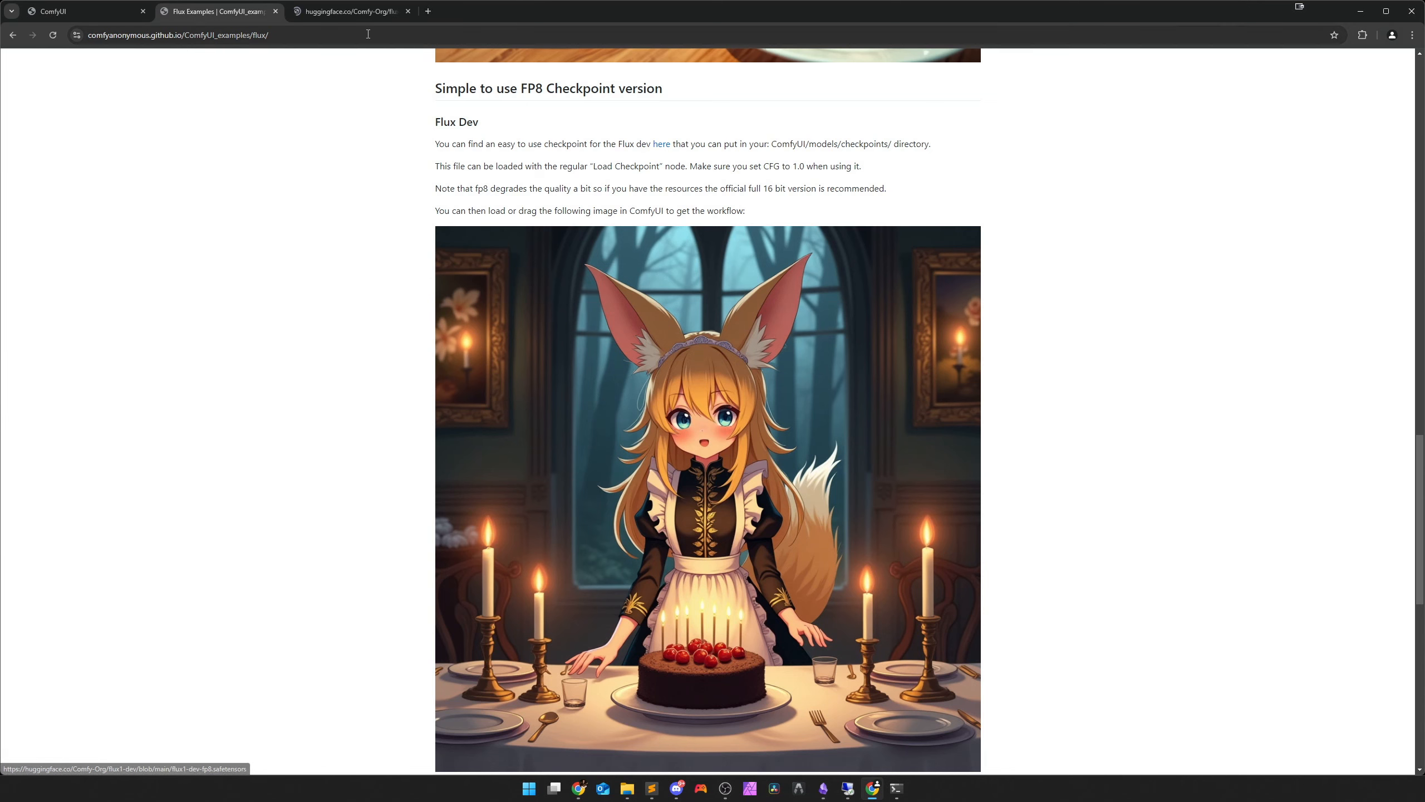
Check the remote file size of flux1-dev-fp8.safetensors on its Hugging Face page
click(354, 12)
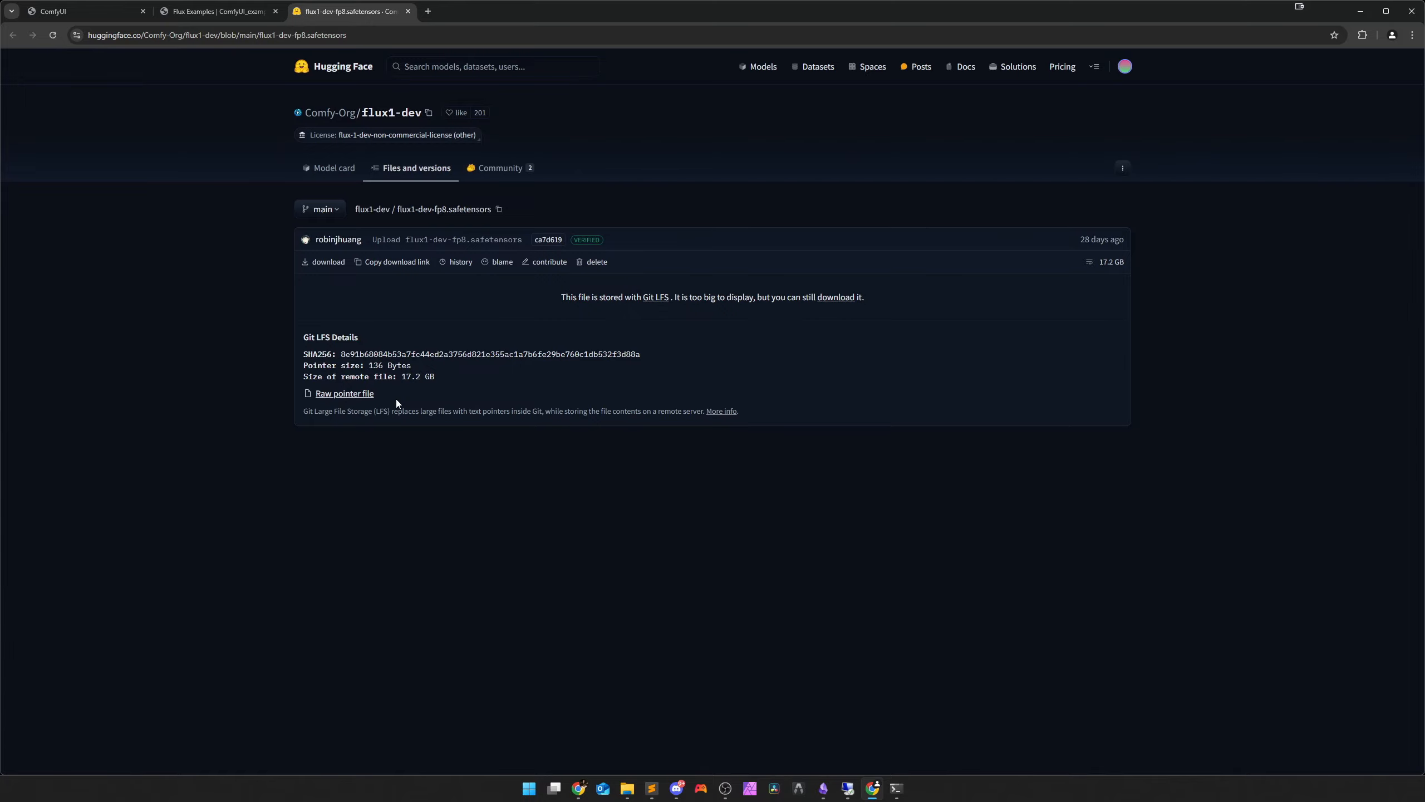
drag(402, 376, 416, 377)
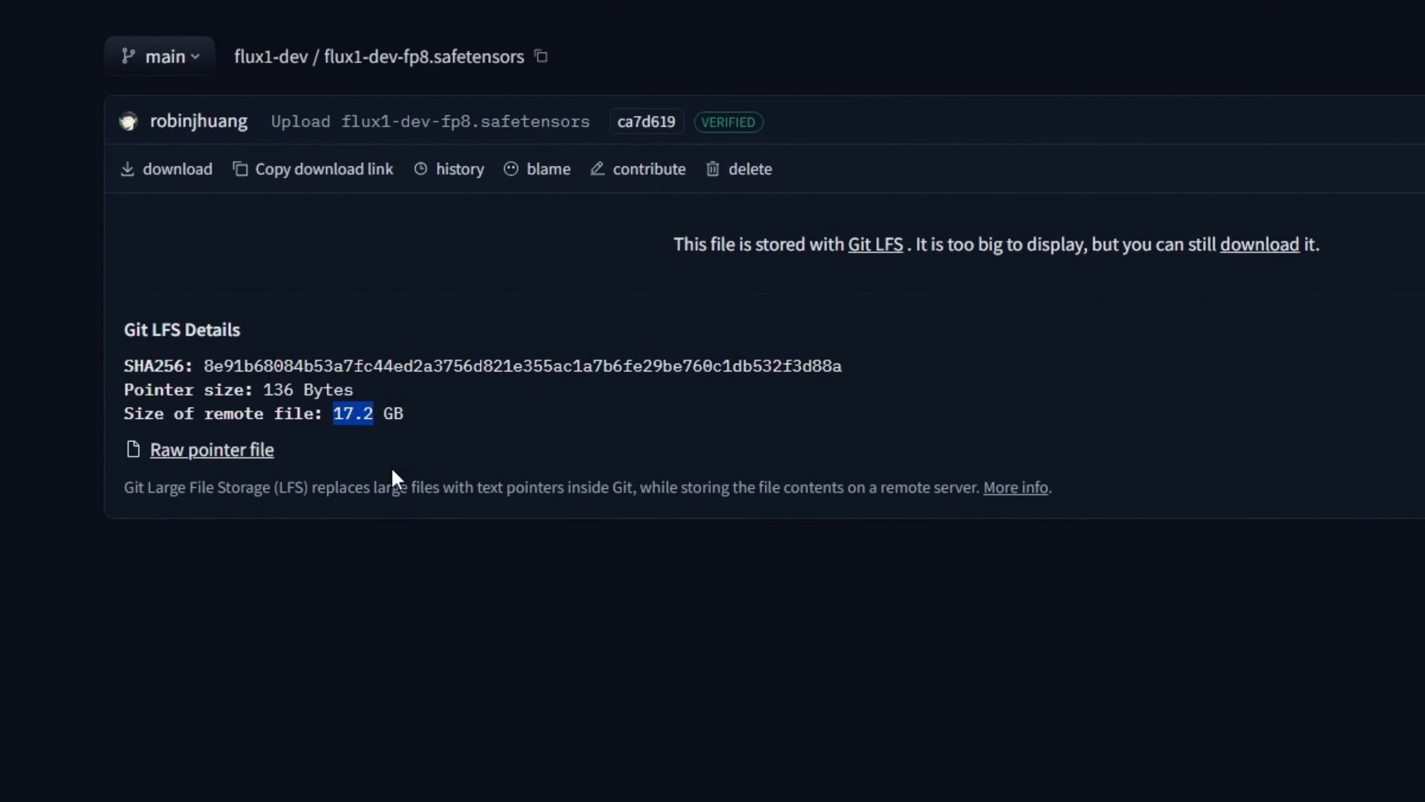
click(365, 418)
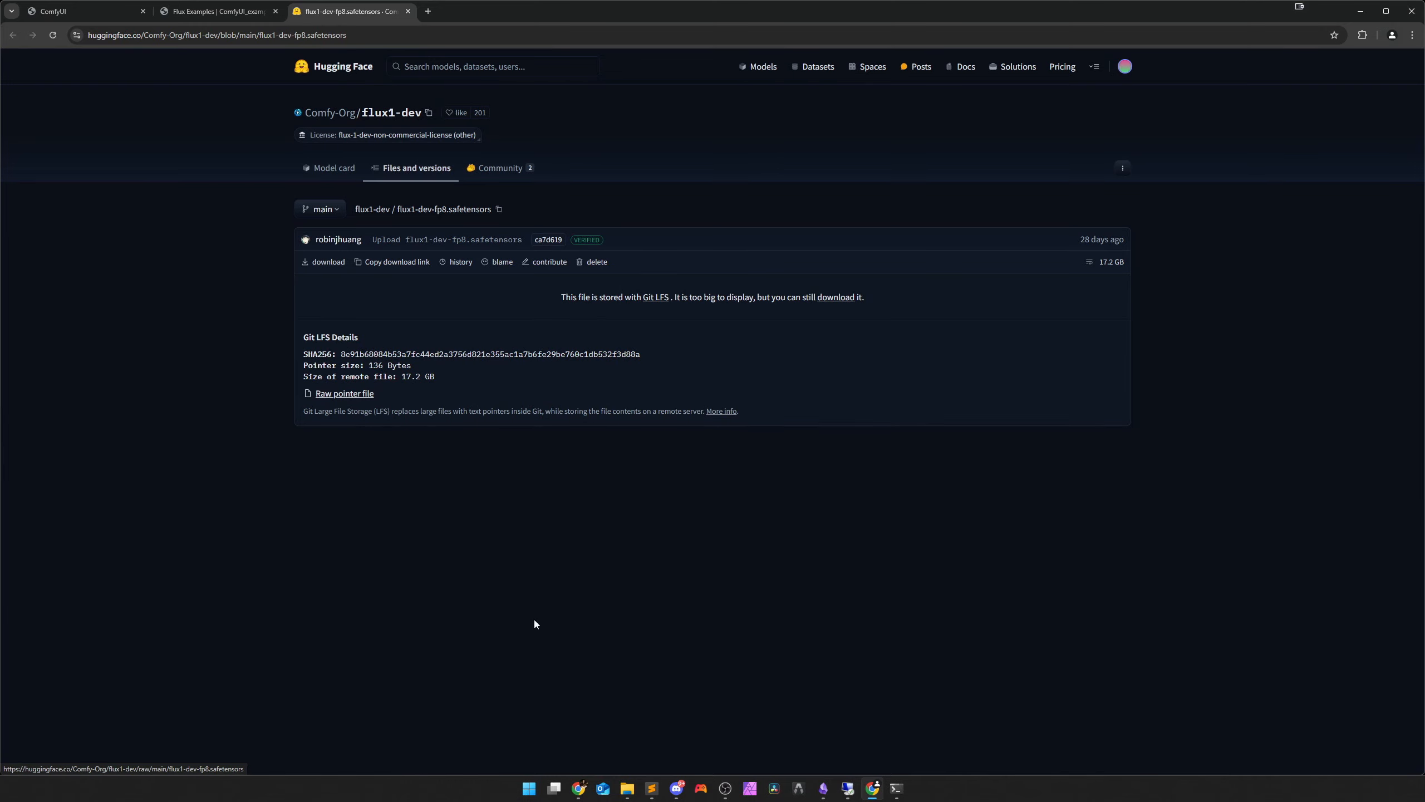
Switch to File Explorer and locate flux1-dev-fp8.safetensors in the Flux subfolder of the ComfyUI Models checkpoints directory
click(626, 788)
click(220, 67)
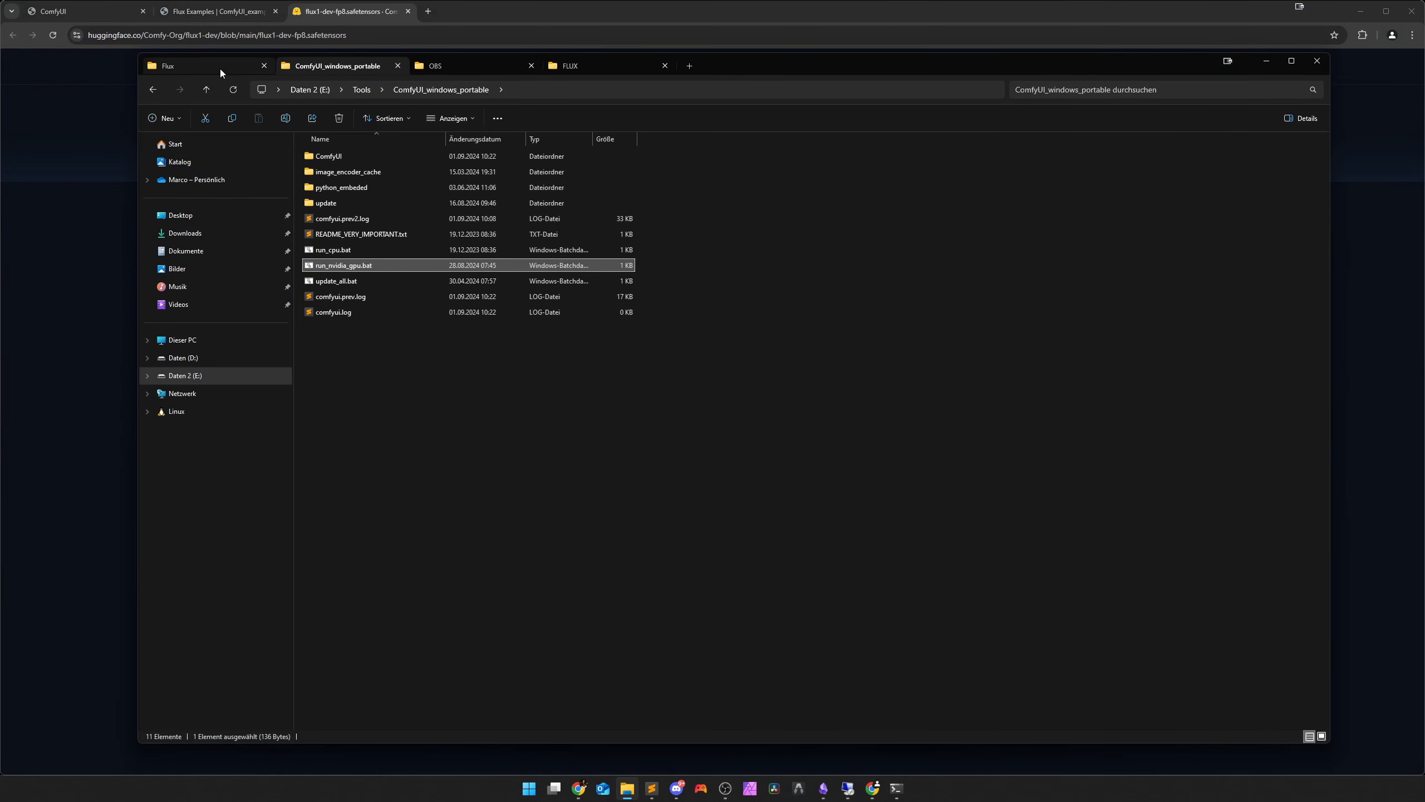
click(496, 89)
double_click(363, 157)
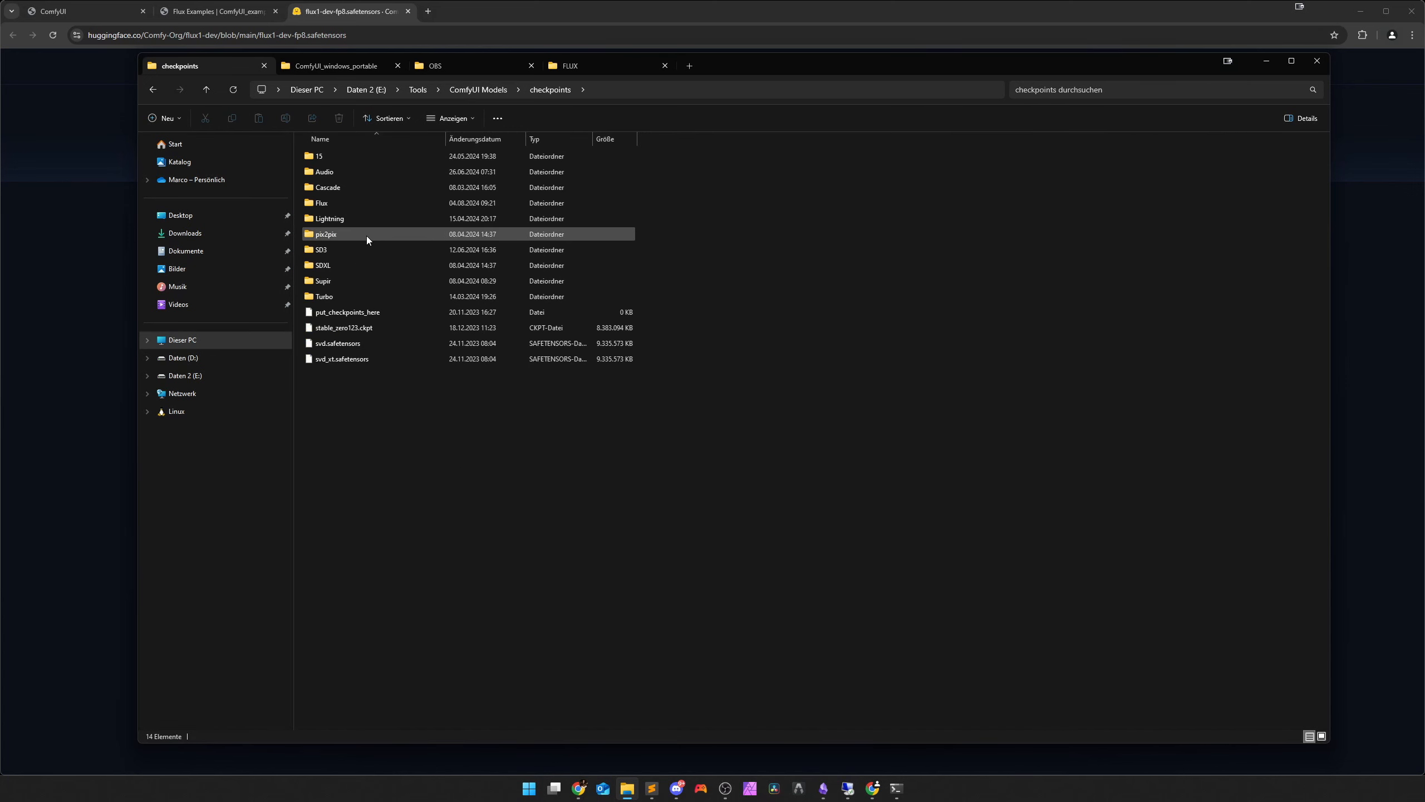
double_click(367, 233)
click(373, 158)
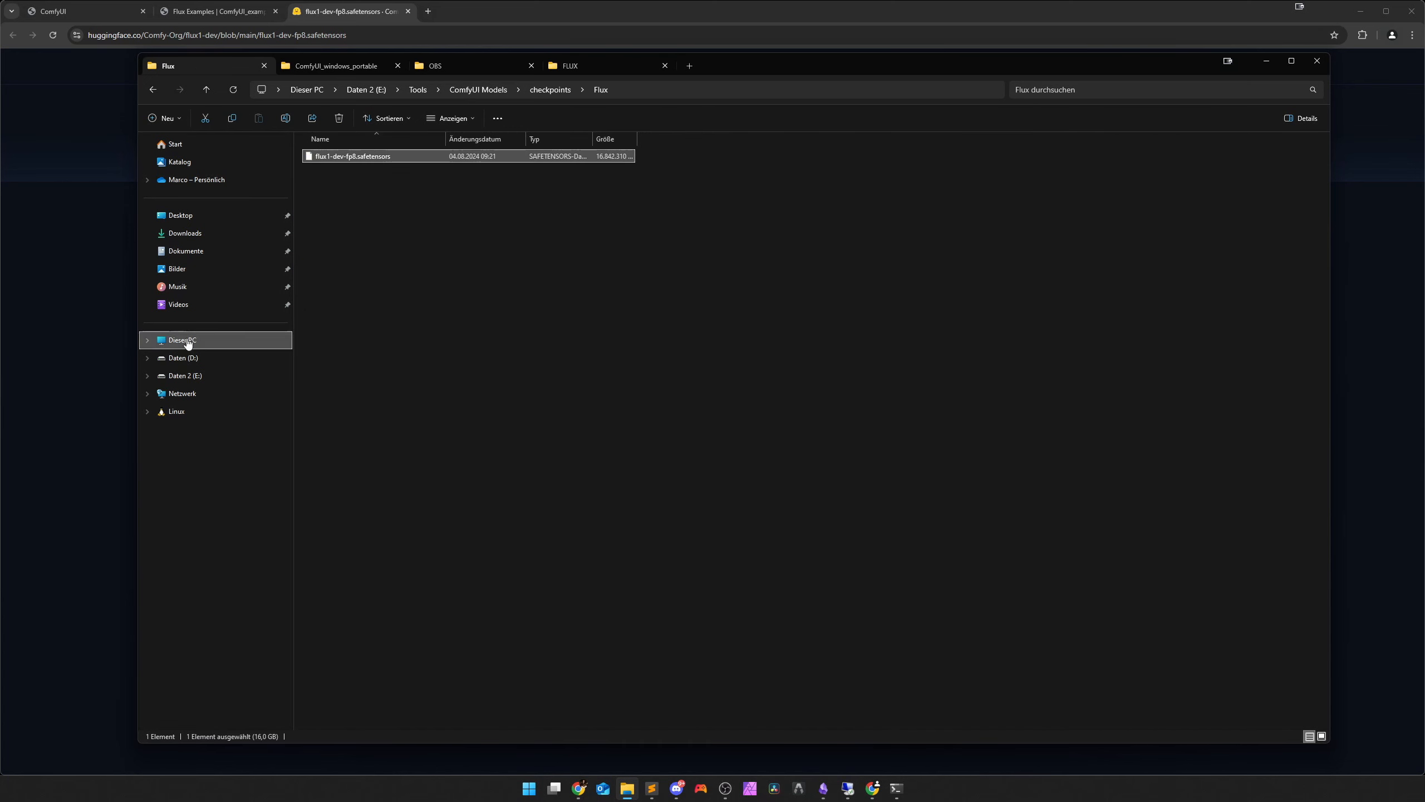
Close the Hugging Face page and load the Flux Dev FP8 workflow into ComfyUI from the example image of the fennec-eared girl
click(88, 342)
middle_click(325, 17)
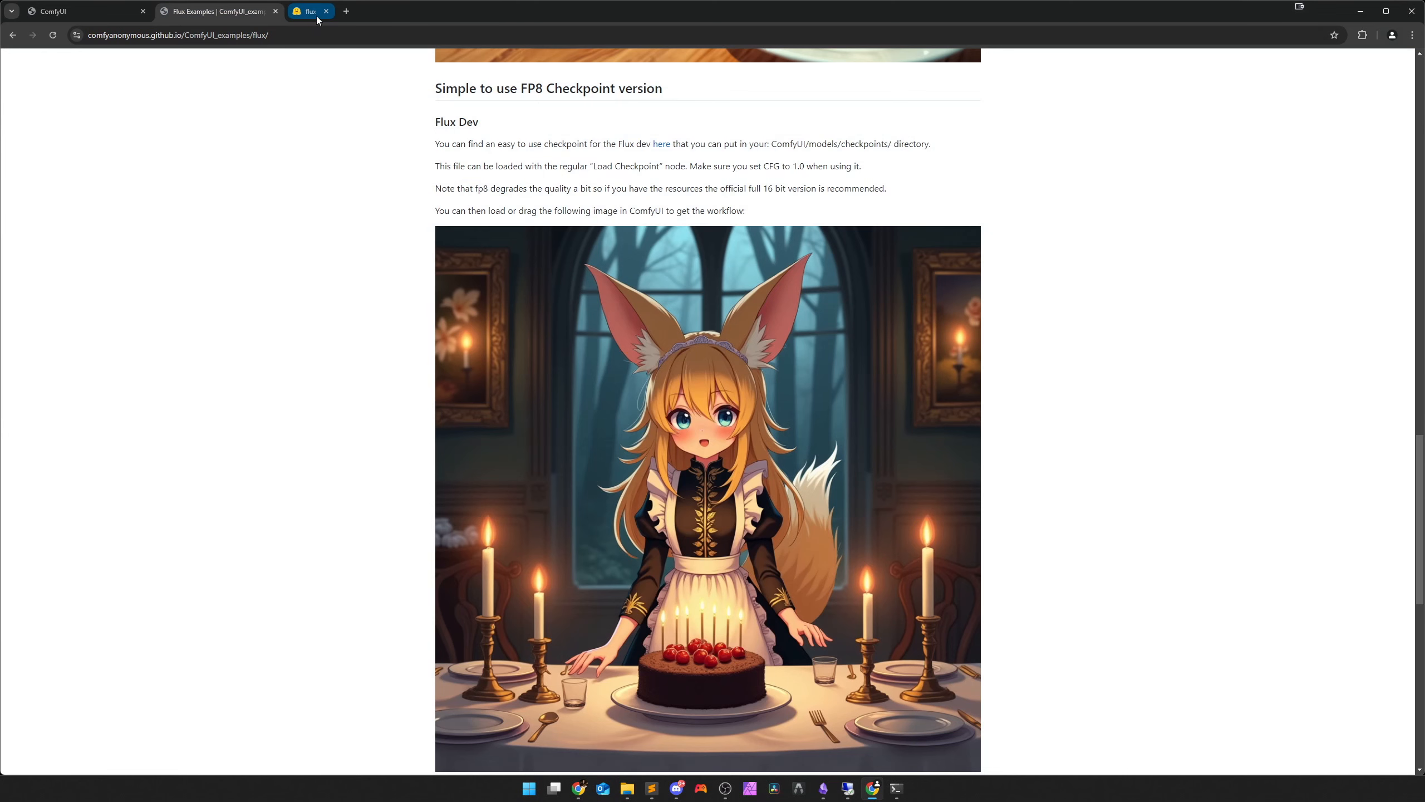
drag(840, 144, 902, 144)
drag(808, 146, 902, 146)
click(900, 146)
drag(533, 399, 355, 275)
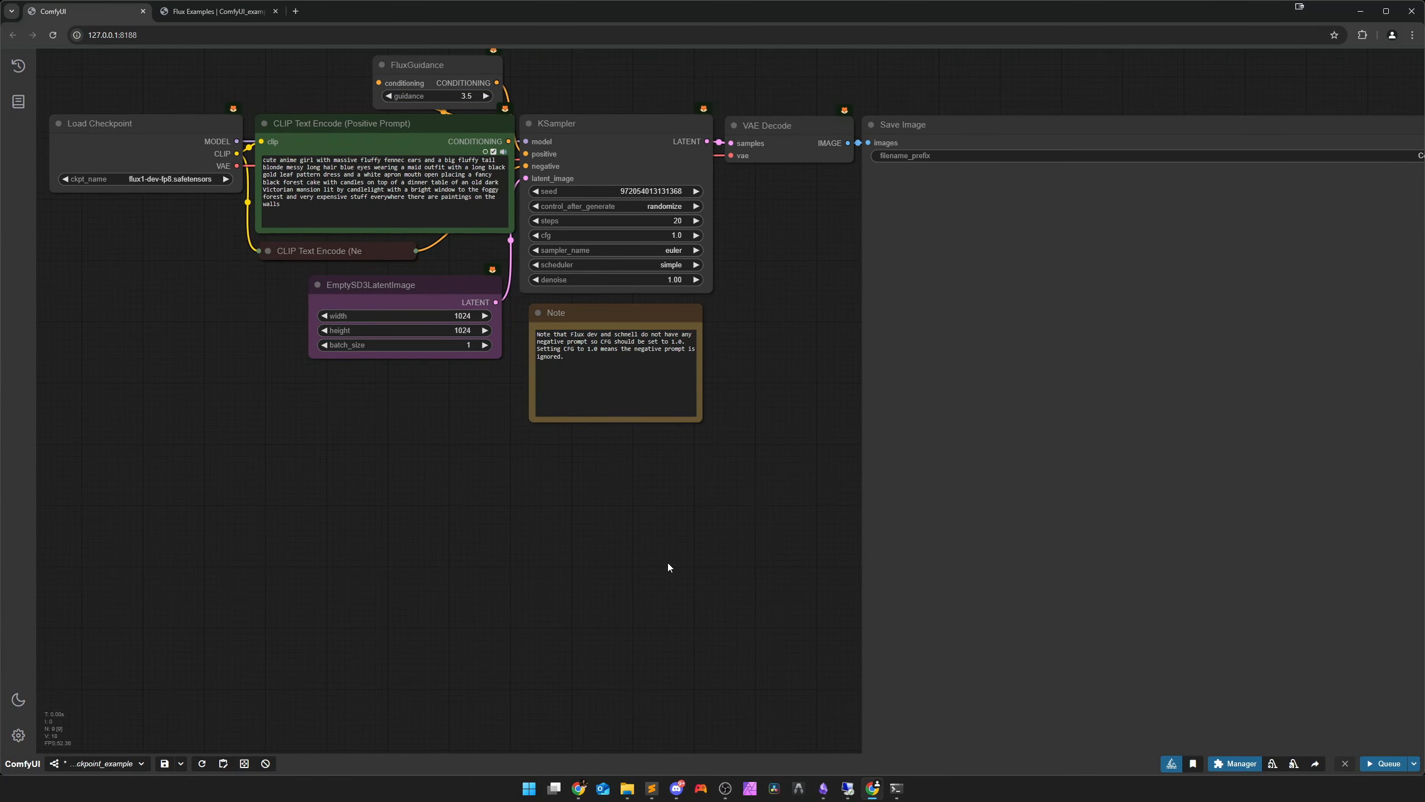
Replace the workflow's large default Save Image node with the ComfyUI_yanc "> Save Image" node
scroll(668, 564, down, 3)
drag(621, 588, 670, 555)
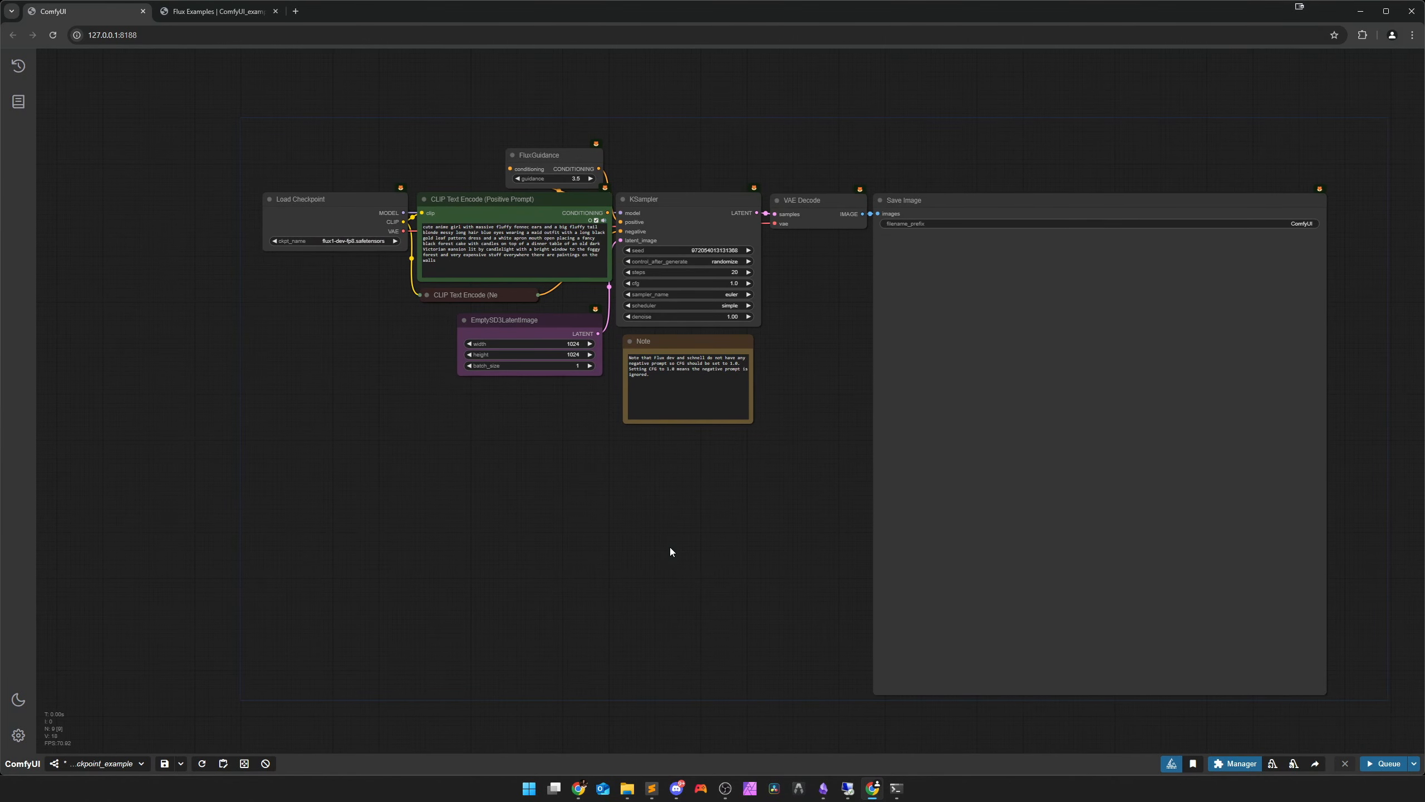
click(980, 514)
key(Delete)
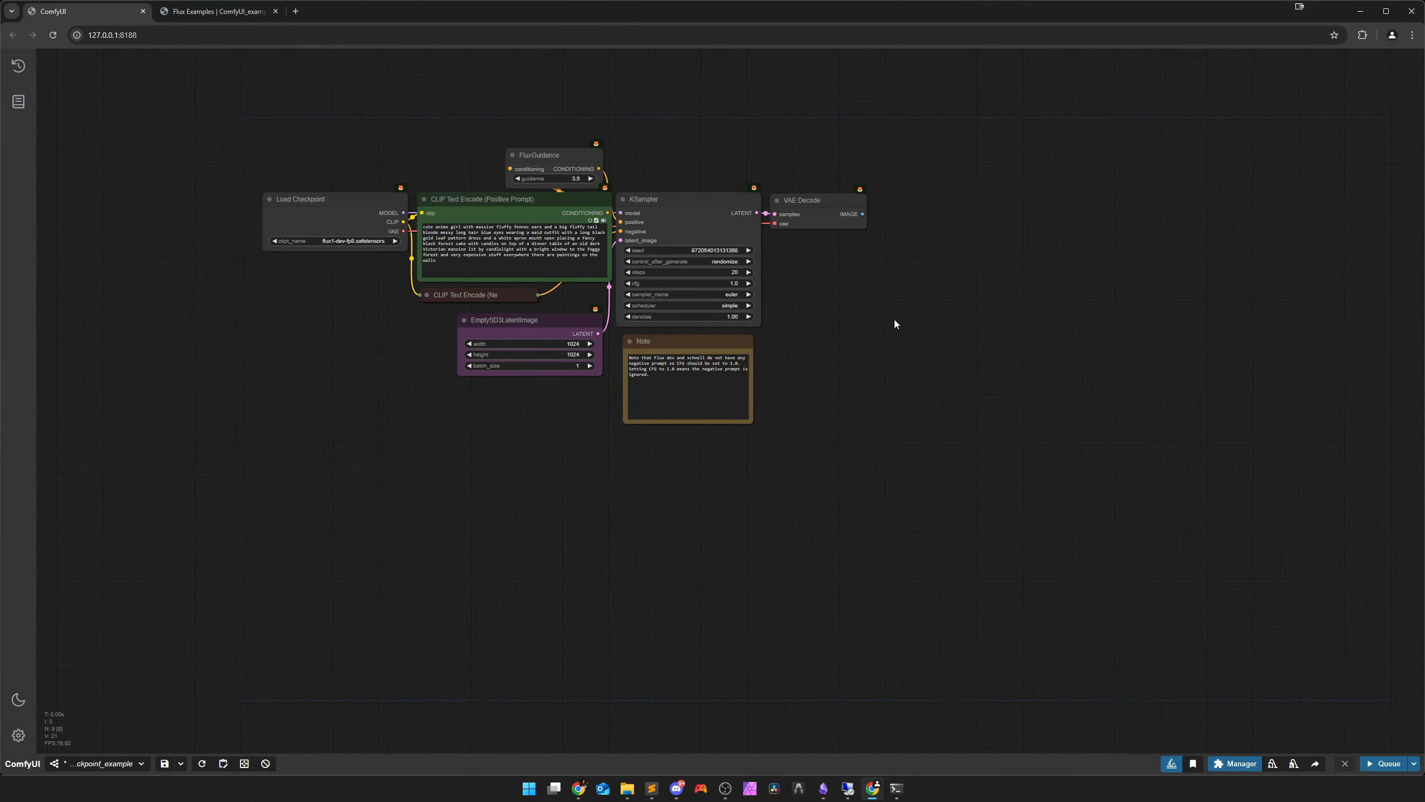
double_click(966, 238)
text(>)
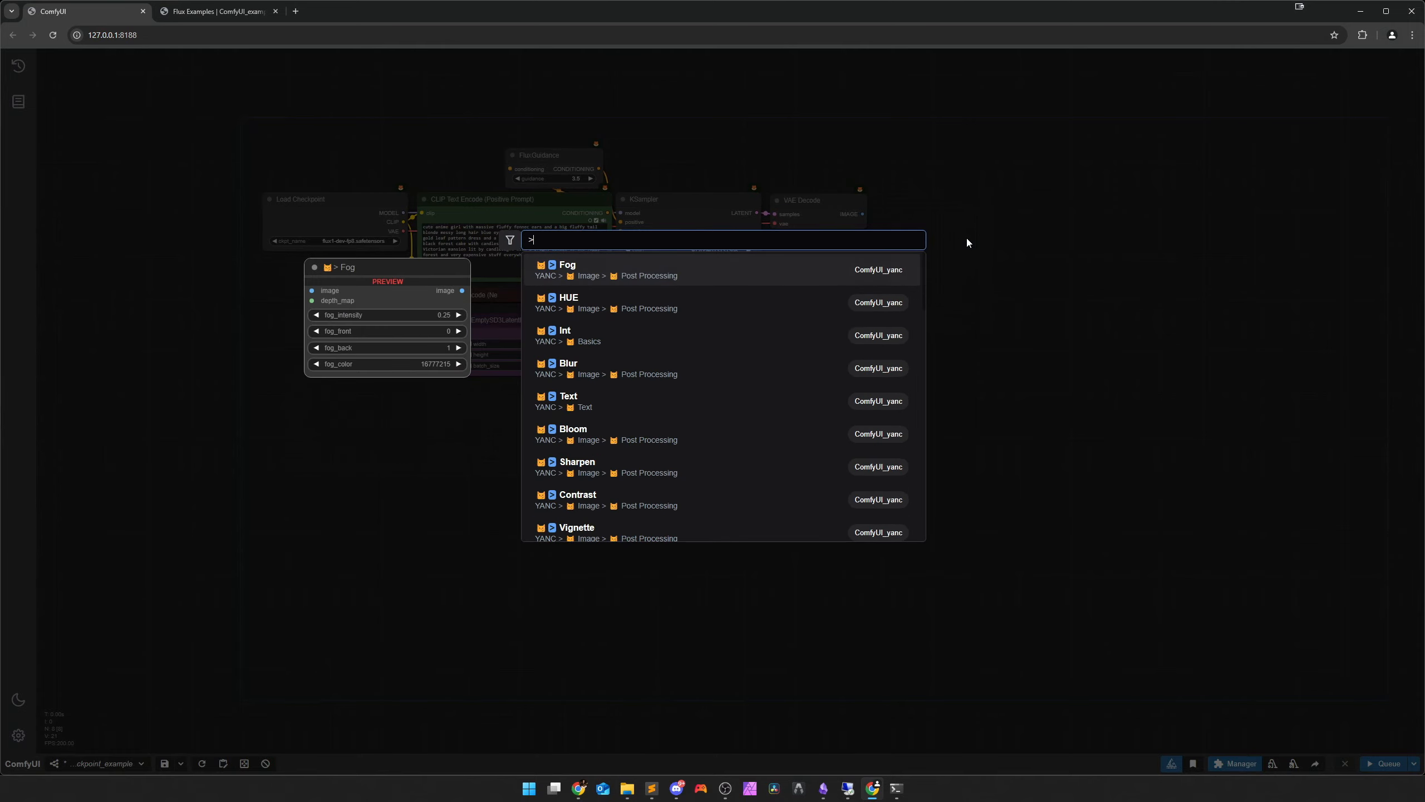
text( save)
click(853, 268)
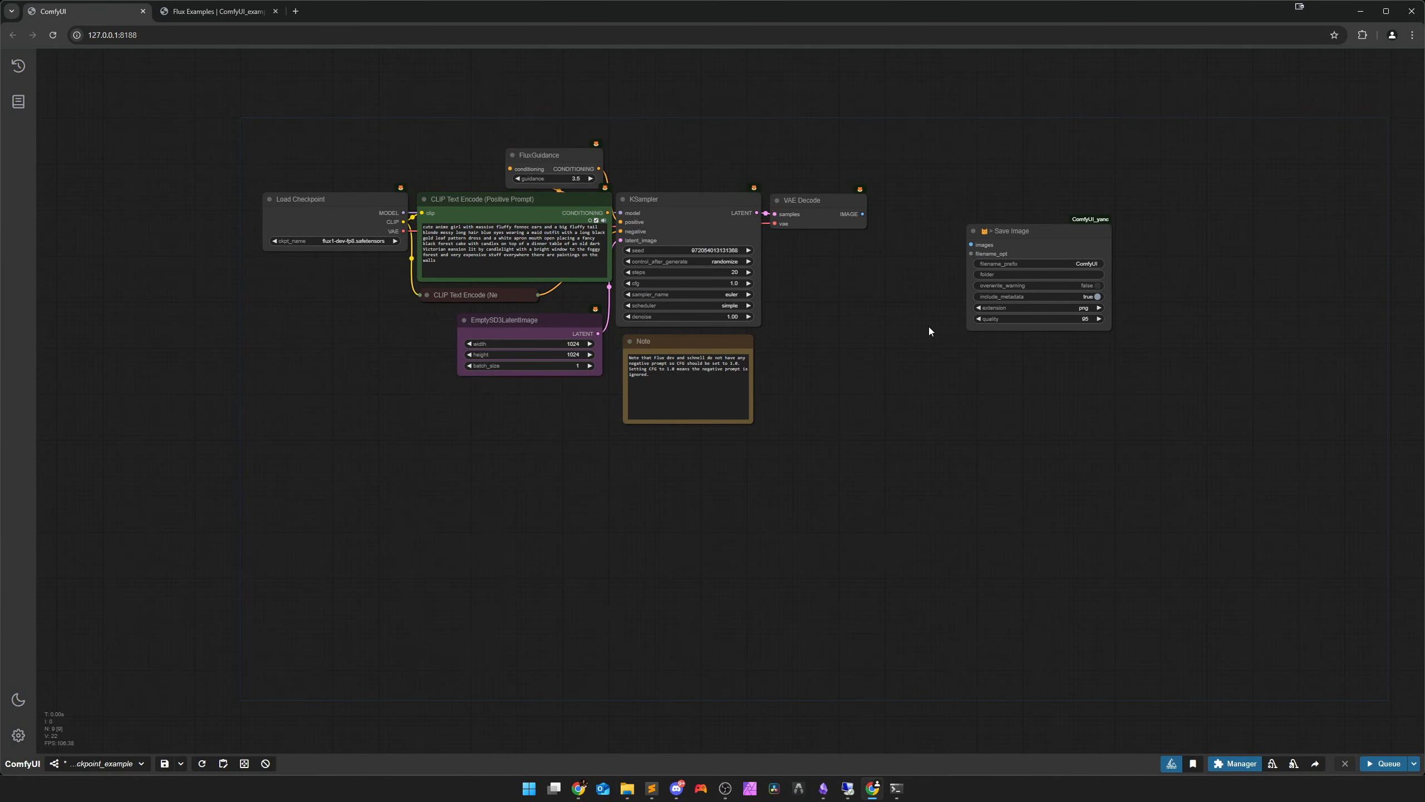
Set the new Save Image node's folder to "fluxrec" and move the node closer to VAE Decode
click(1049, 274)
text(fluc)
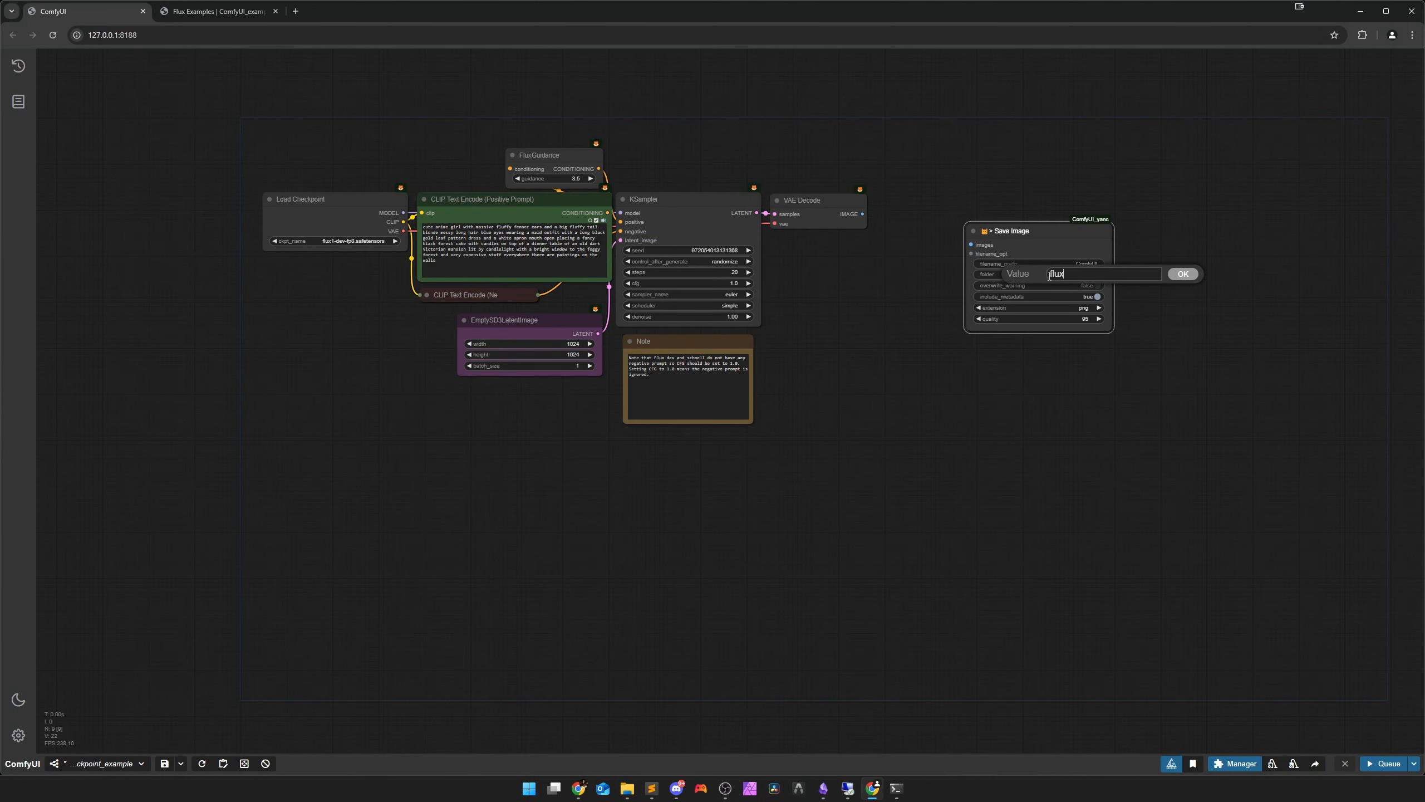
text(rec)
key(Return)
drag(1026, 231, 1003, 210)
scroll(918, 228, up, 4)
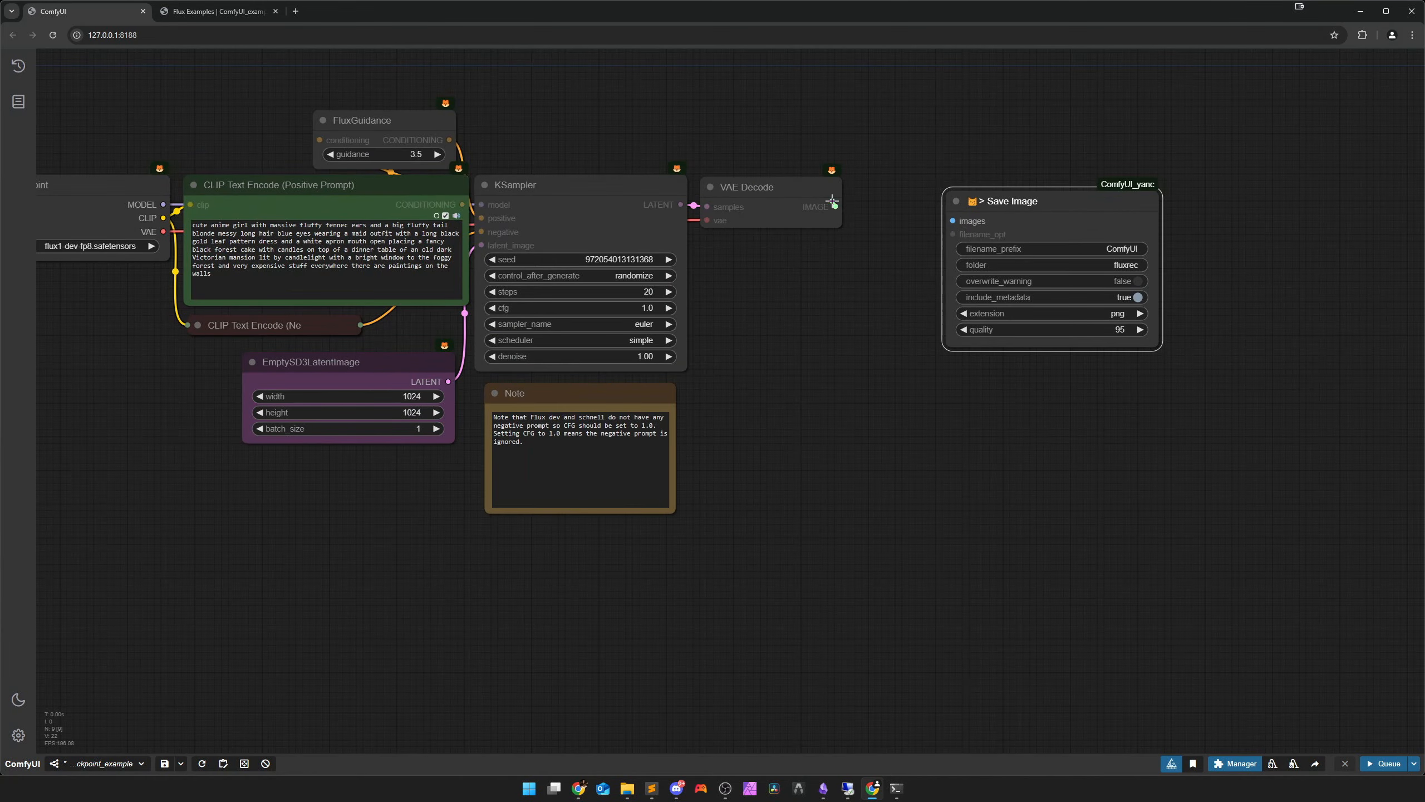
Connect the VAE Decode IMAGE output to the Save Image images input and move the Note below the EmptySD3LatentImage node
drag(835, 206, 1000, 206)
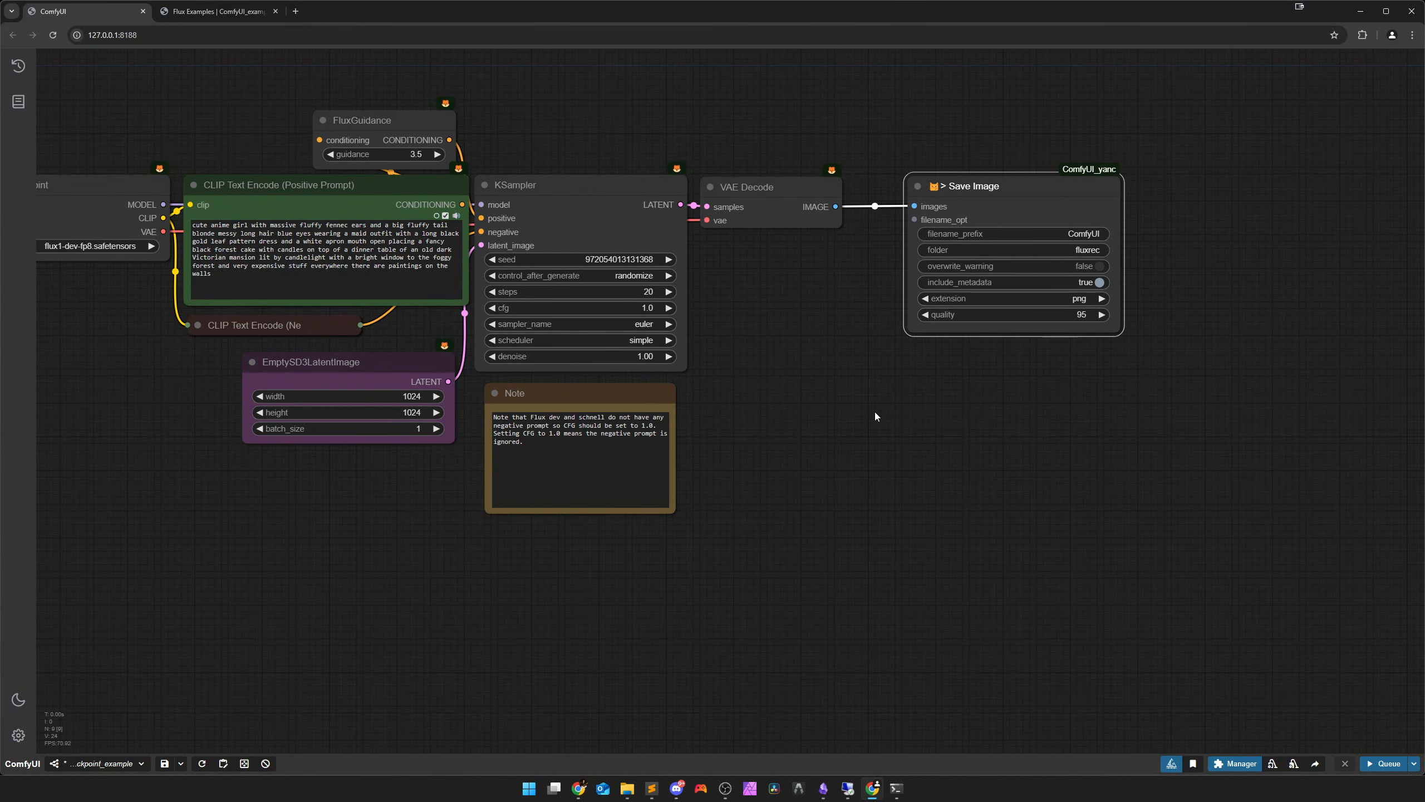
drag(847, 429, 985, 486)
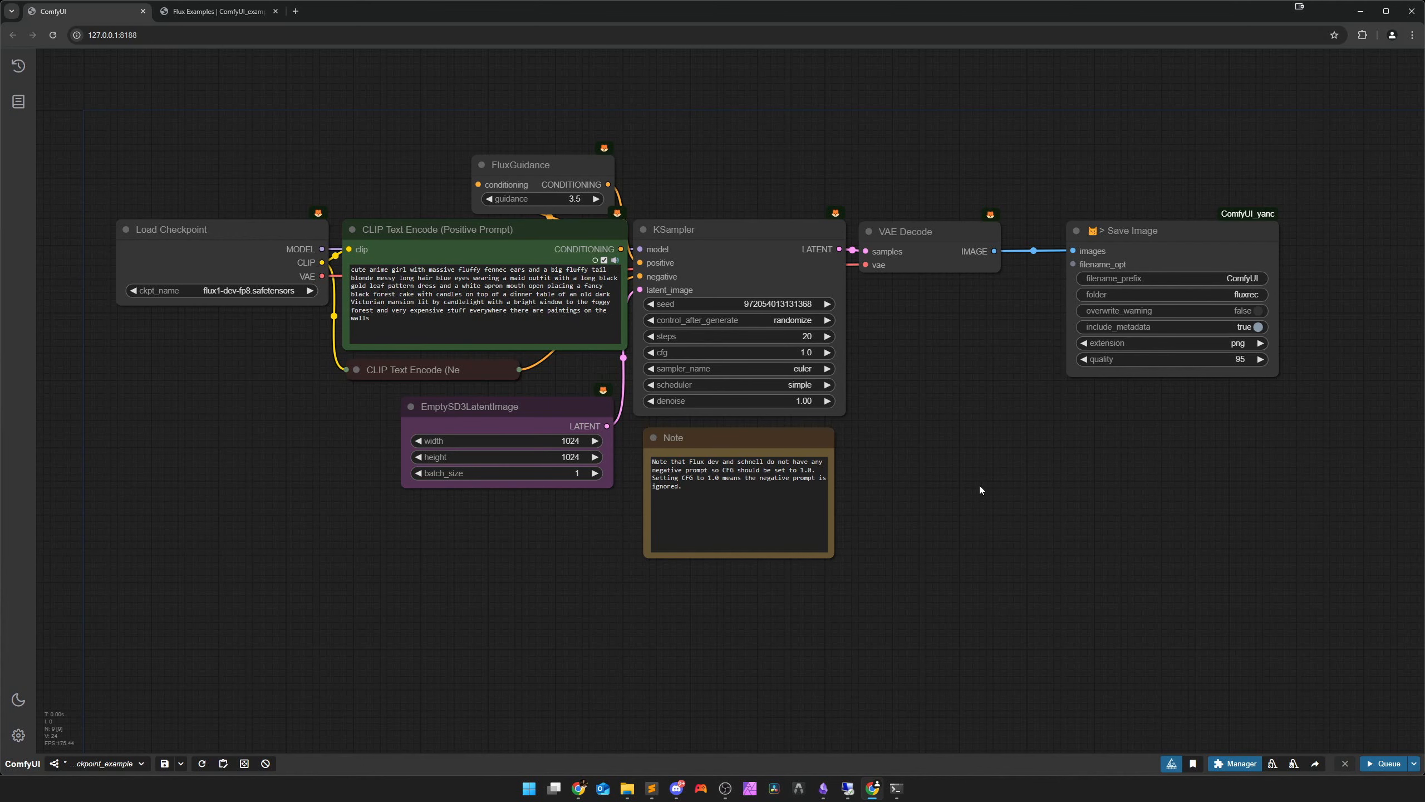
scroll(922, 492, up, 2)
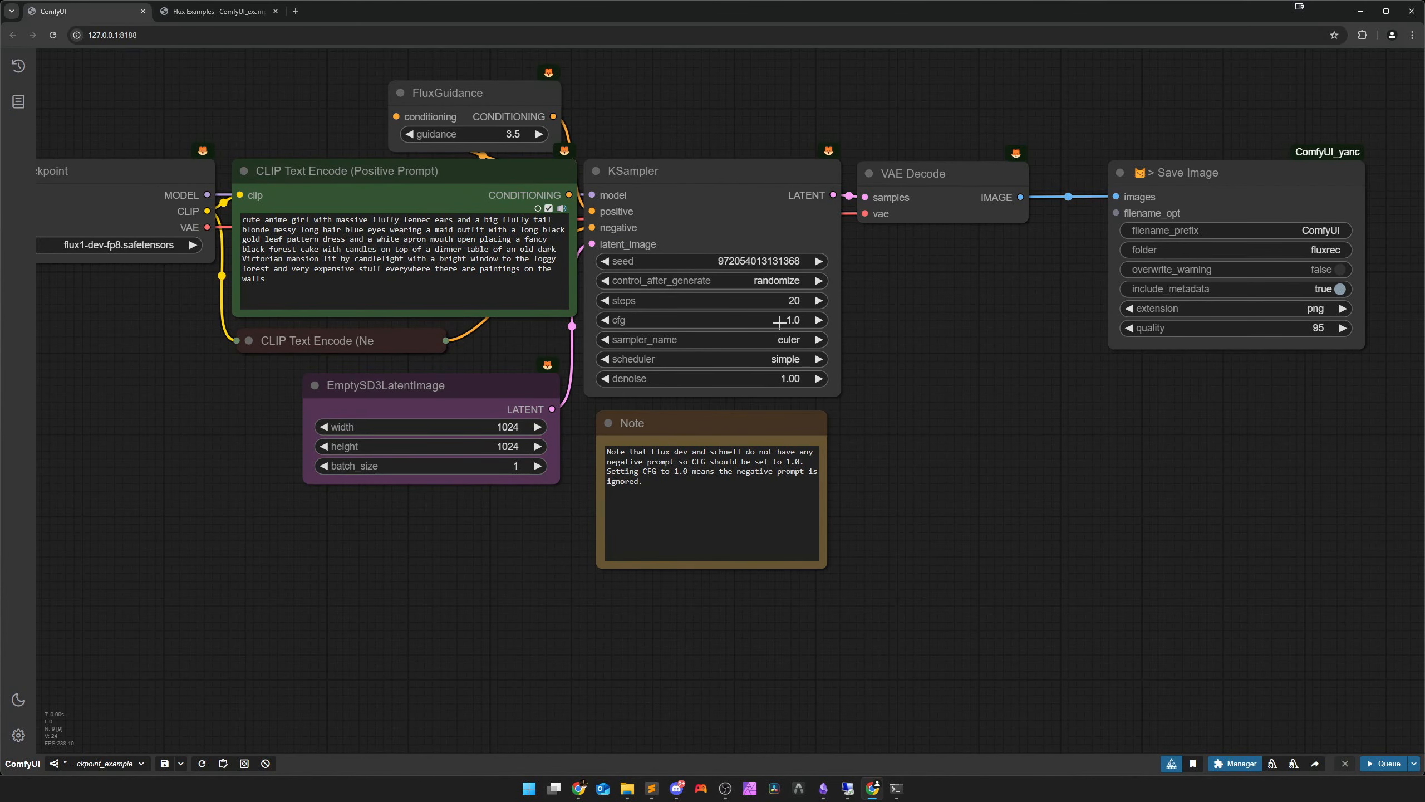
drag(761, 424, 384, 553)
drag(768, 504, 877, 567)
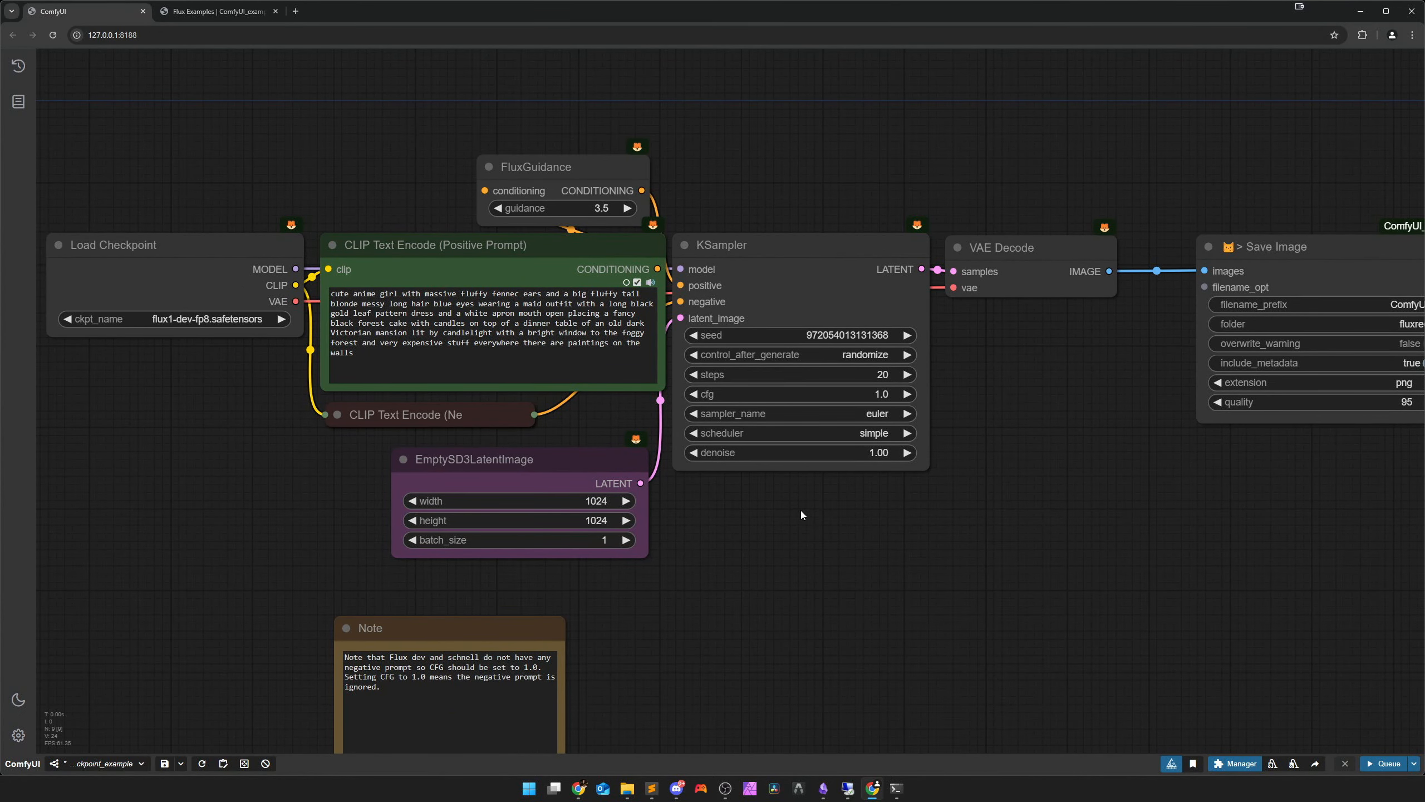
Set the Load Checkpoint node's model to flux1-dev-fp8.safetensors from the Flux folder
scroll(800, 511, down, 2)
scroll(700, 457, up, 5)
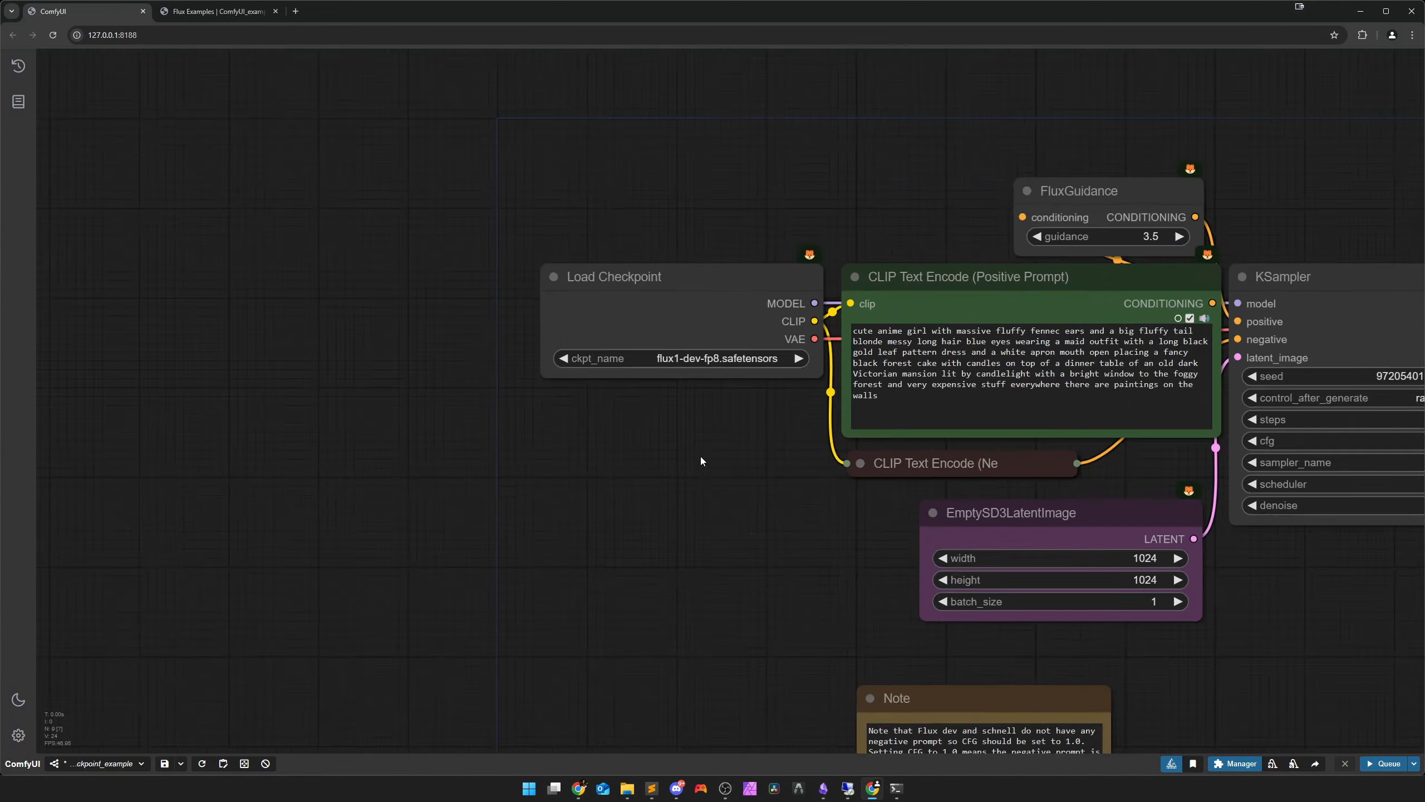
click(677, 330)
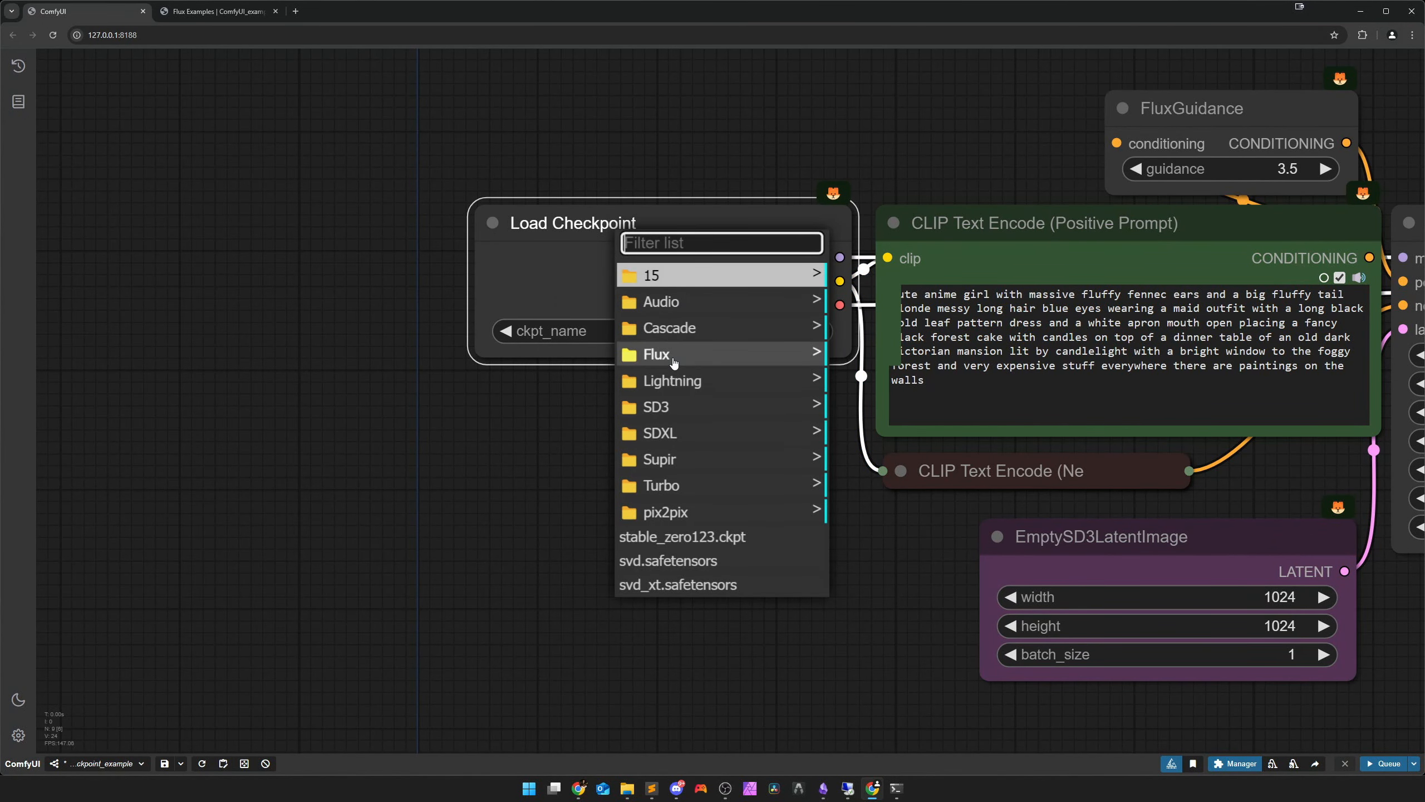
mouse_move(657, 354)
click(870, 359)
scroll(690, 403, up, 1)
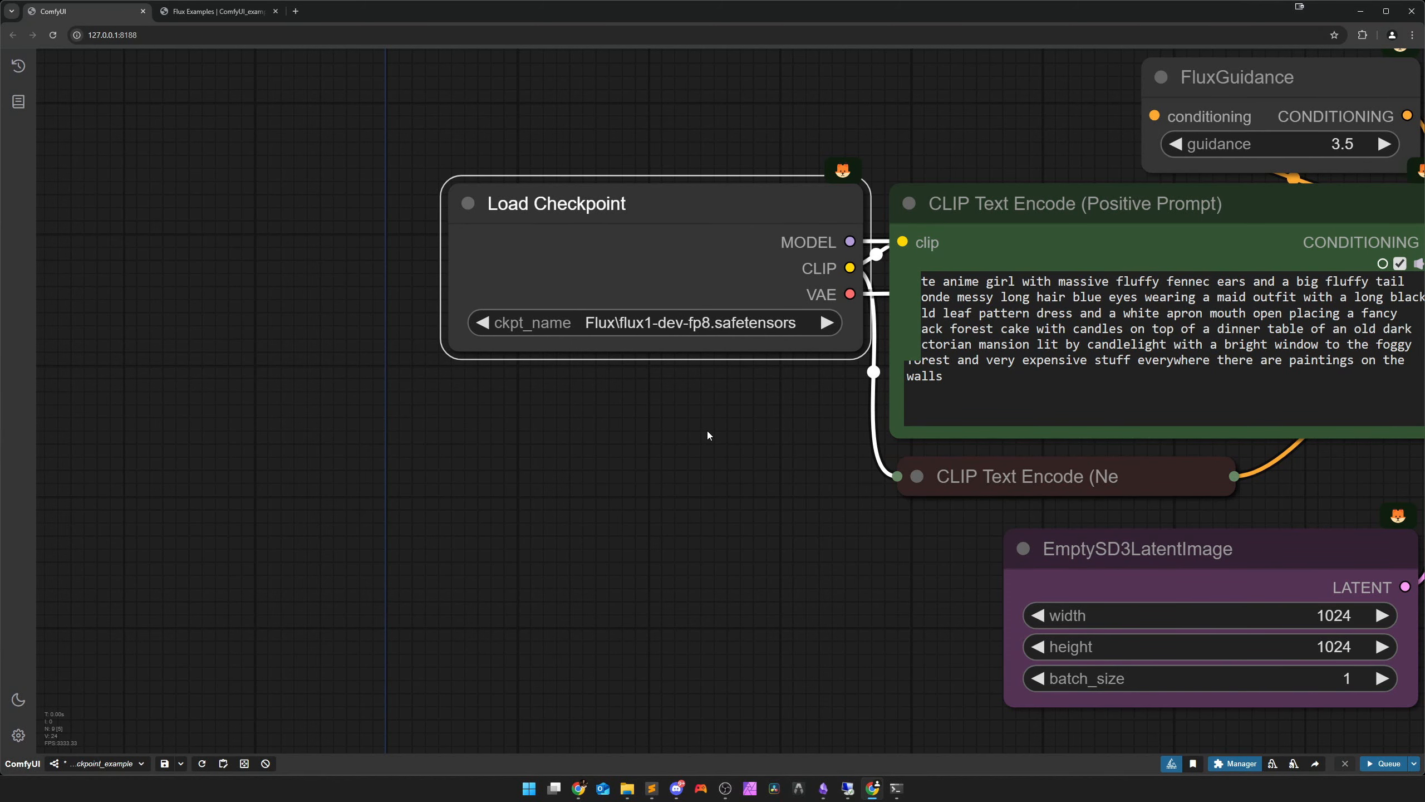
scroll(732, 451, down, 1)
drag(718, 451, 553, 478)
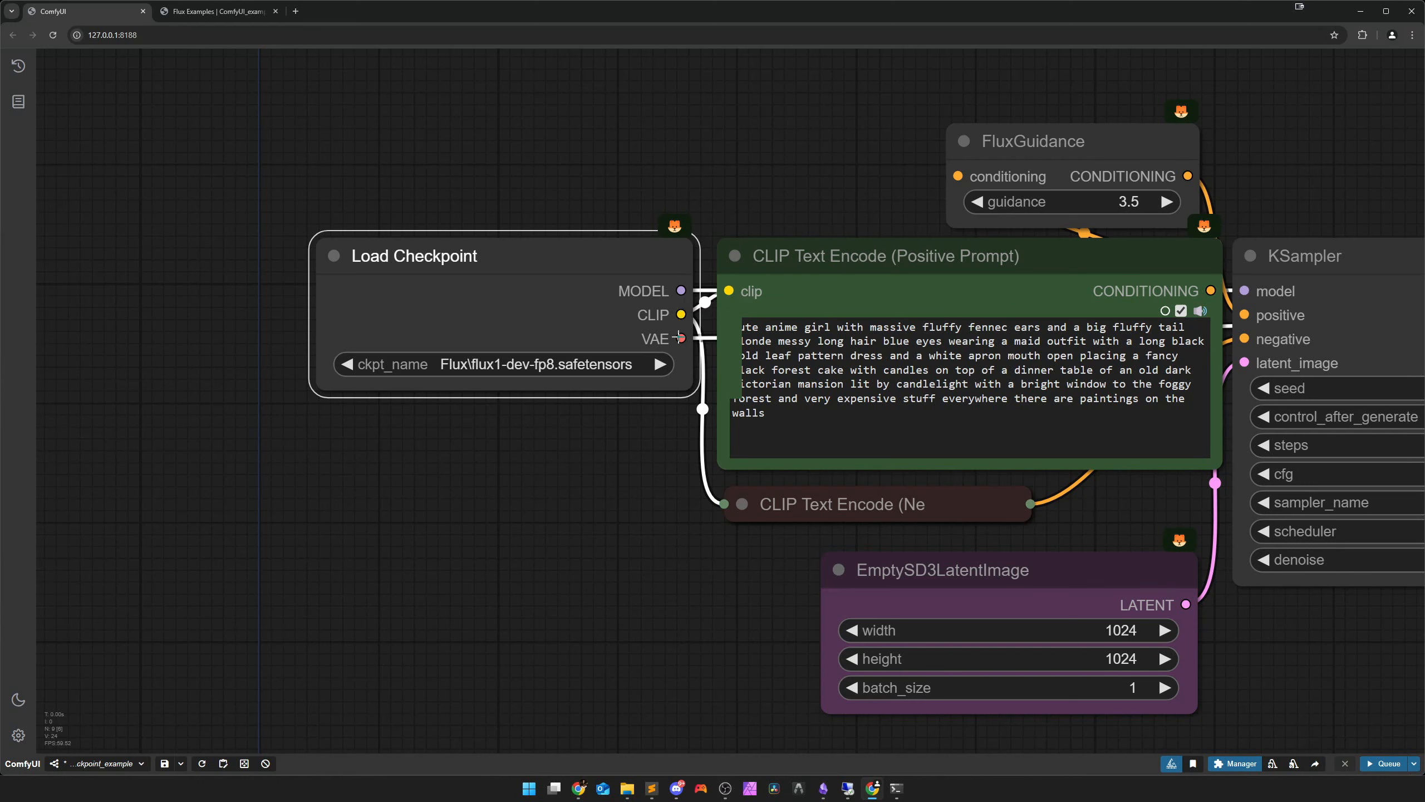
click(669, 503)
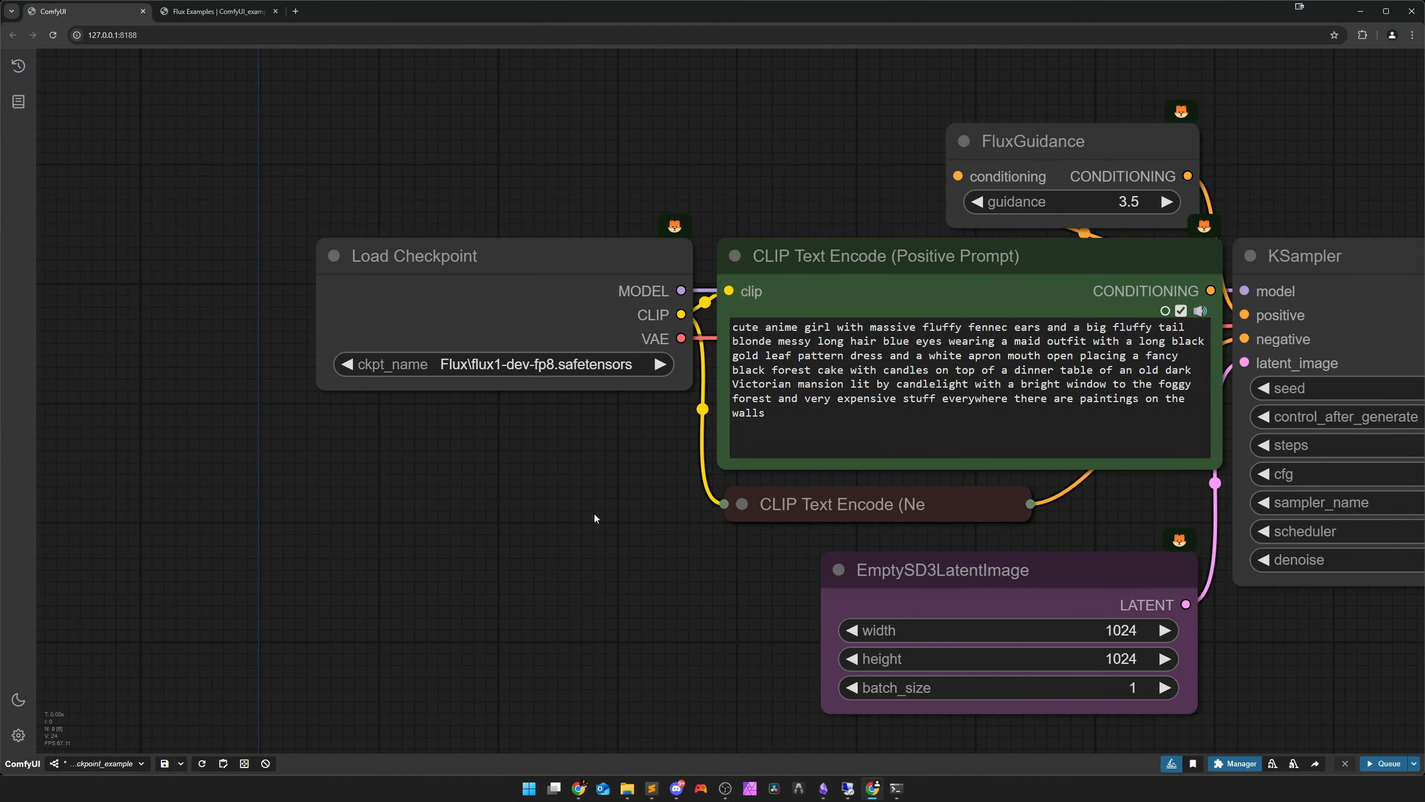
Replace the positive prompt with one for a cyberpunk woman in a rainy neon city: brown leather coat, black trousers, green "Flux" shirt, blue fishnets, pink hair
scroll(670, 556, down, 7)
scroll(1171, 633, up, 3)
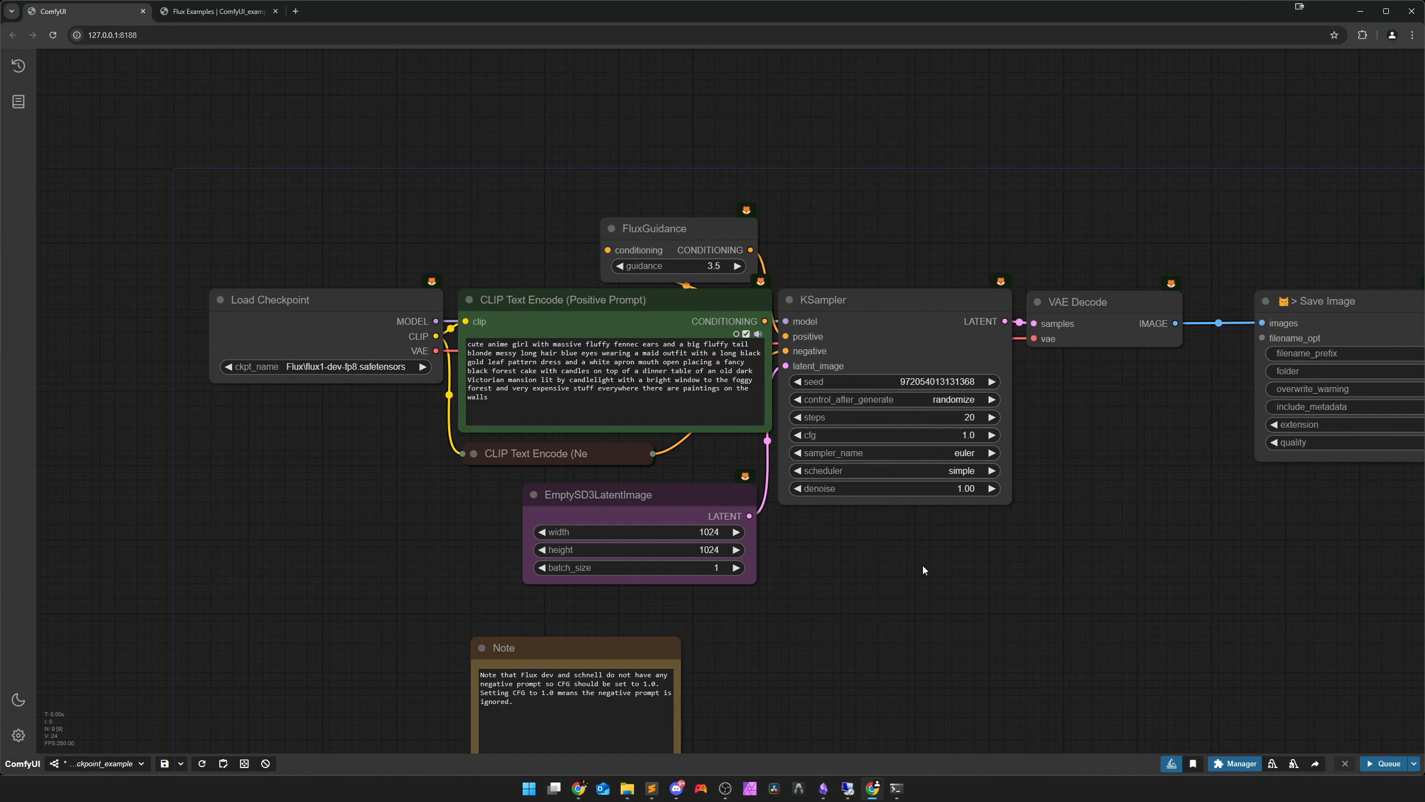
click(651, 788)
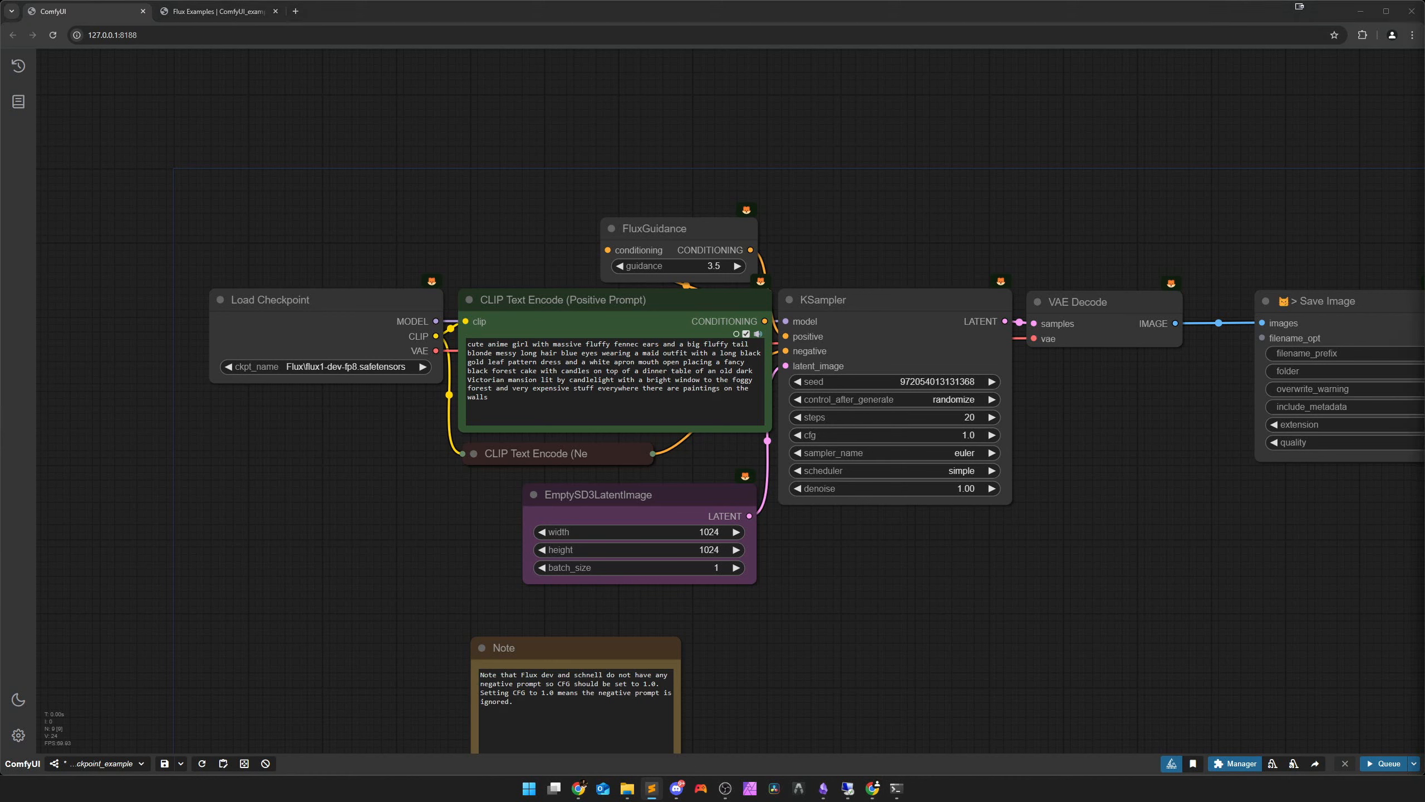
click(662, 348)
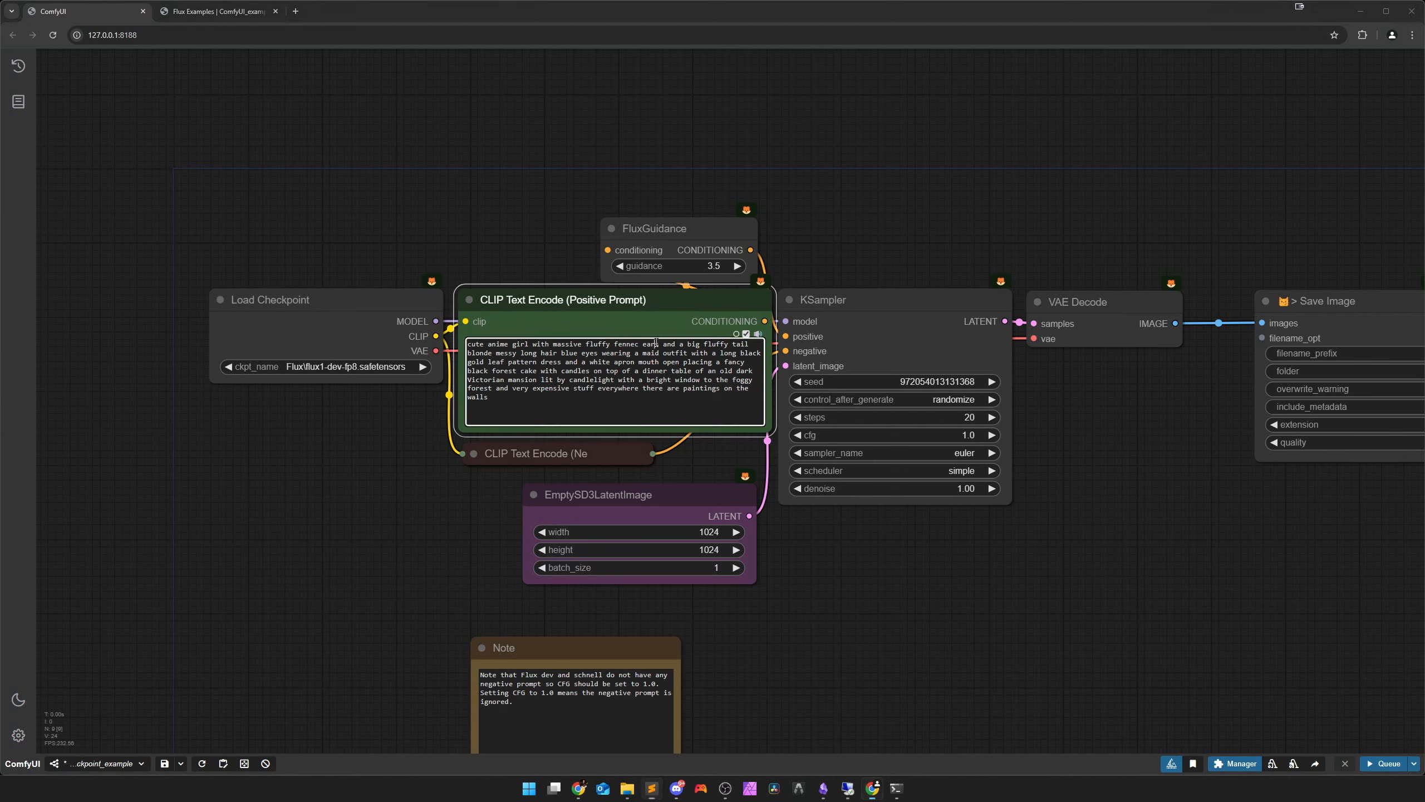
key(ctrl+a)
text(a cyberpunk woman in a tokio like city. everywhere is neon lighting. it is raining.  the woman is wearing a brown leather coat, short black trousers, a green shirt with the print "Flux" on it and blue fishnets. her hair is dyed pink.)
Tidy the layout by moving the Note closer beneath the EmptySD3LatentImage node and Save Image nearer to VAE Decode
drag(948, 602, 862, 515)
drag(571, 563, 620, 537)
click(851, 533)
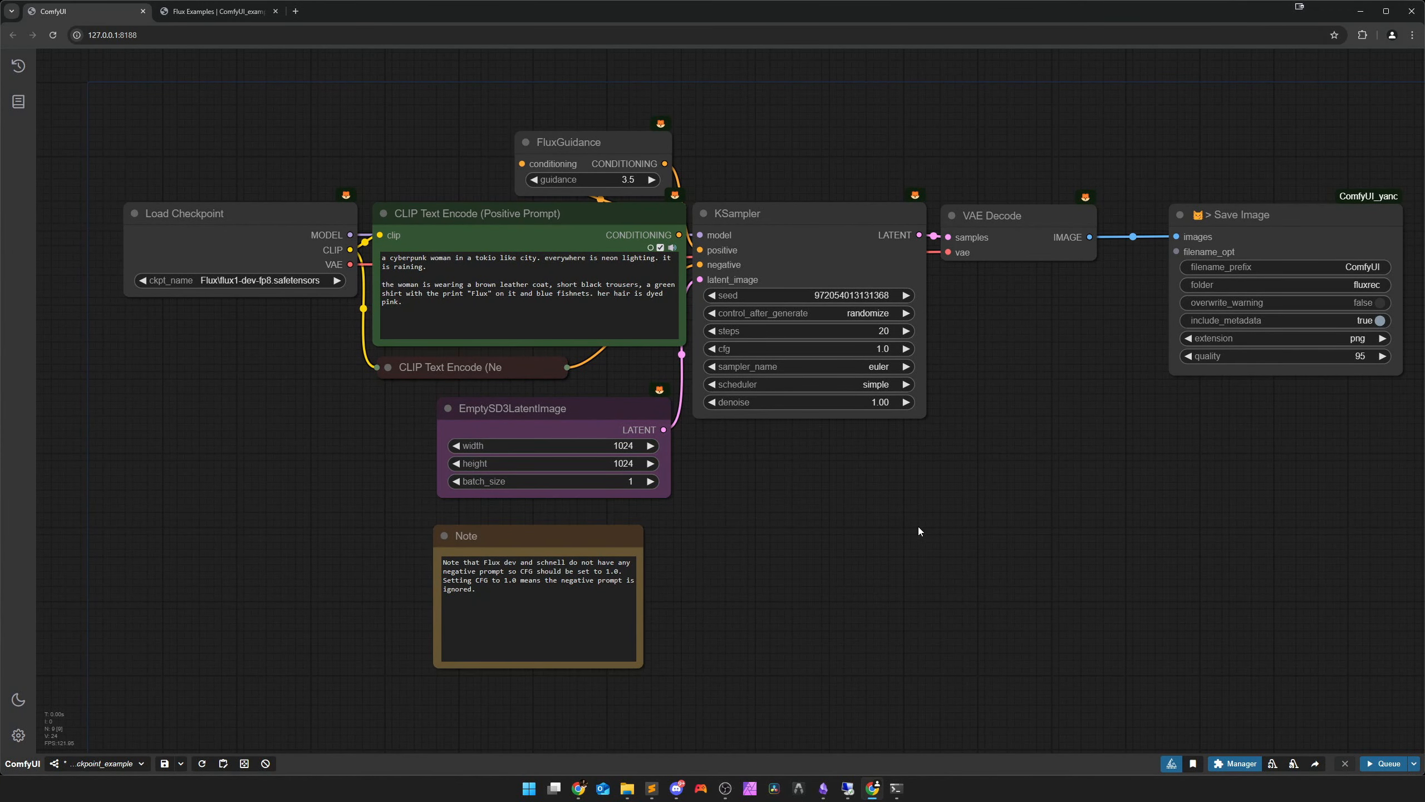
drag(1300, 221, 1268, 222)
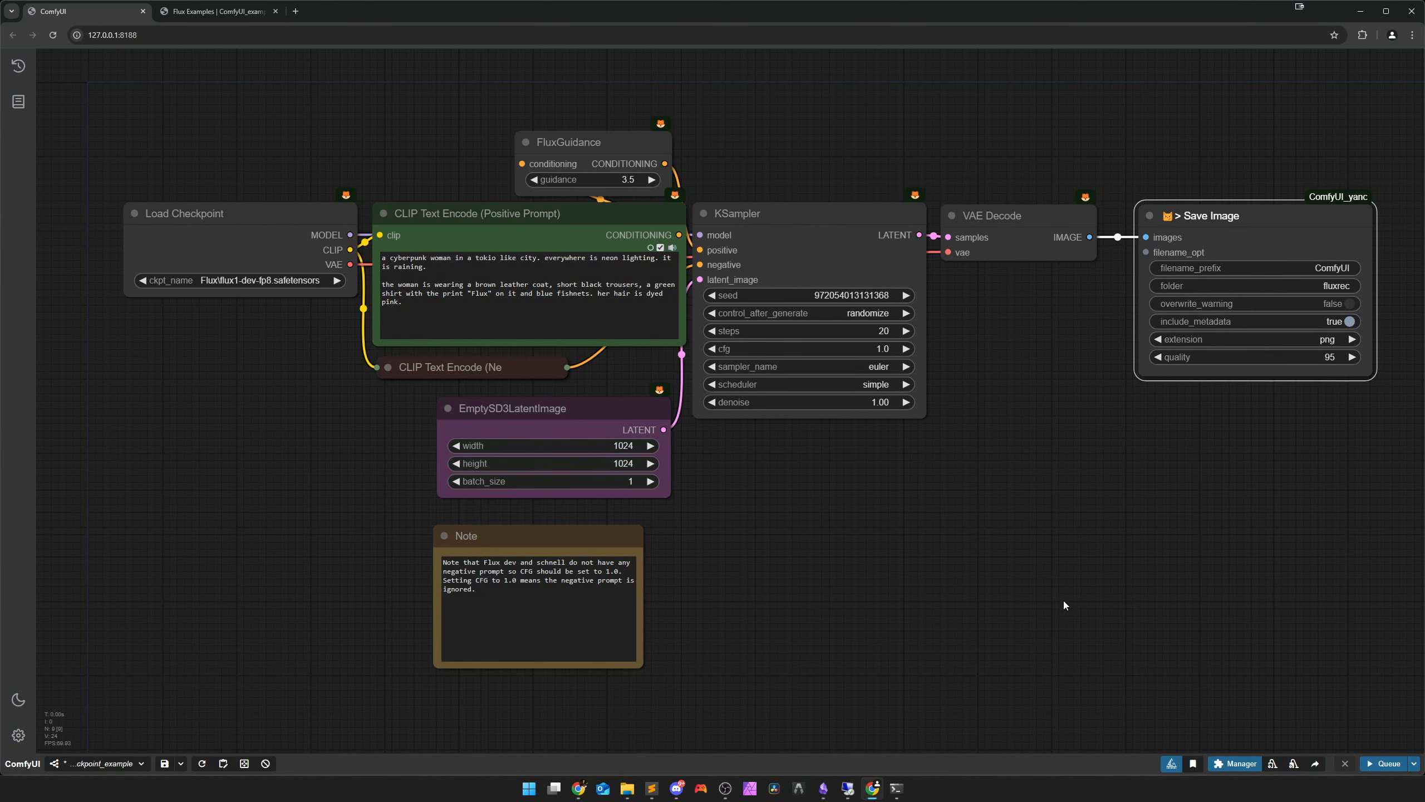
drag(1065, 602, 1067, 609)
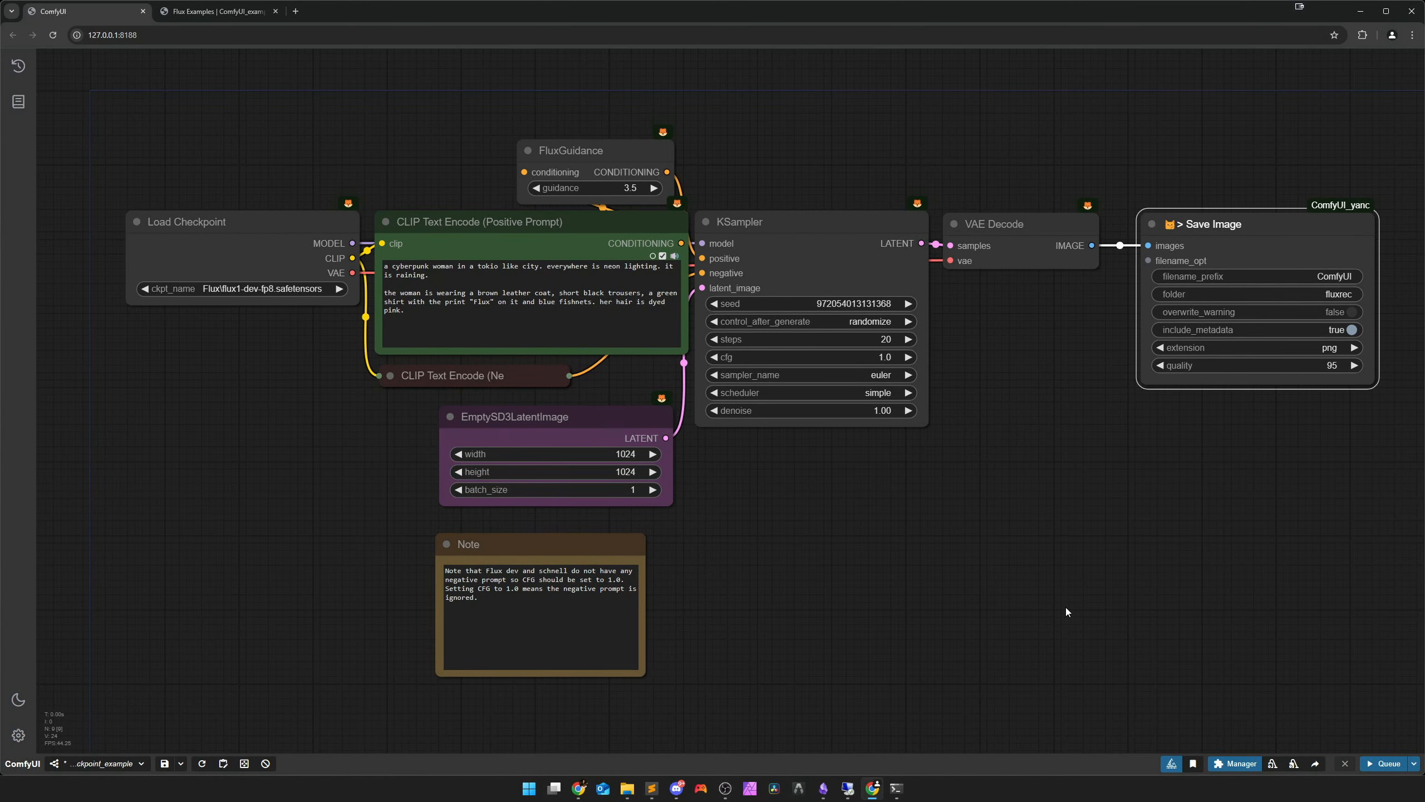
Queue the workflow to generate the cyberpunk image and enlarge the result in the Save Image node
click(1374, 767)
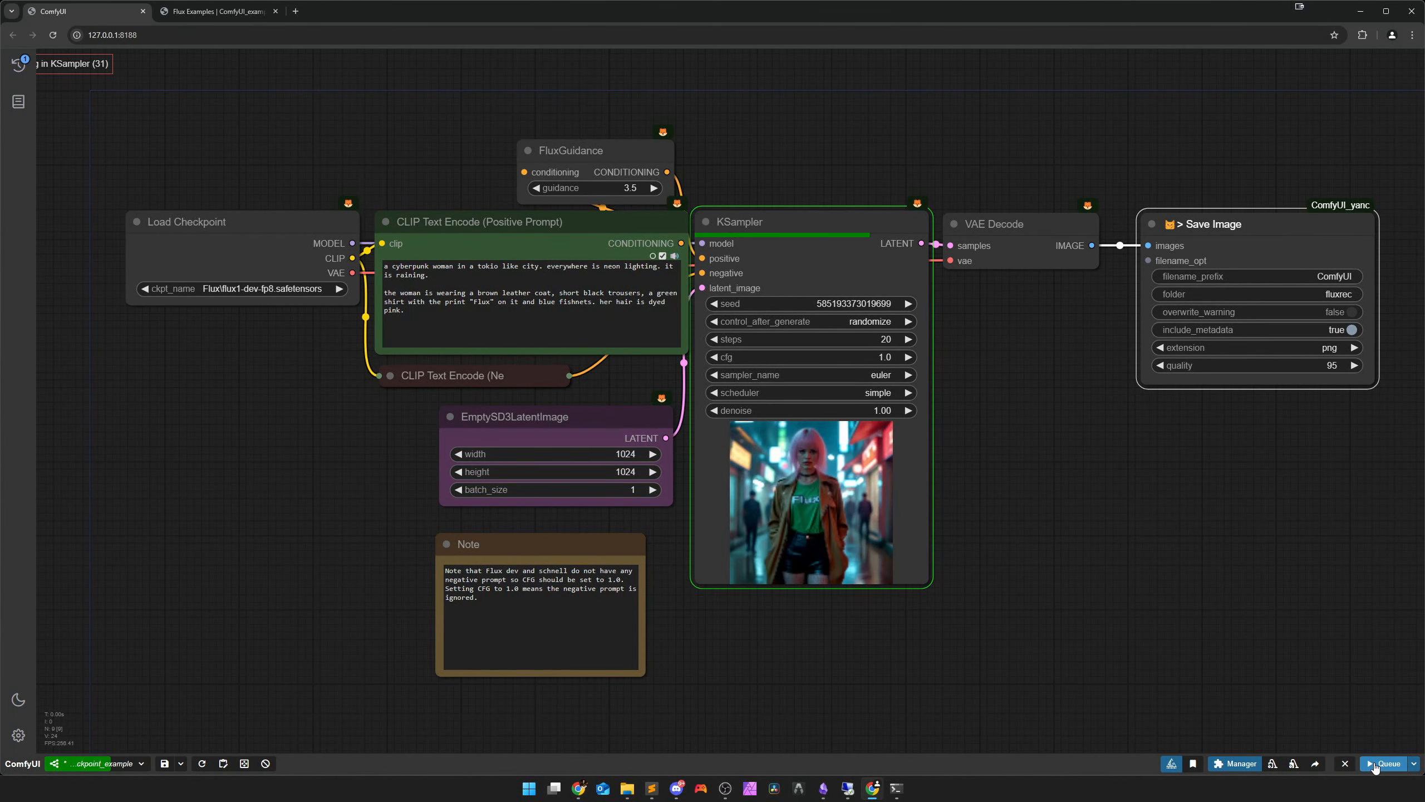
drag(1241, 600, 908, 579)
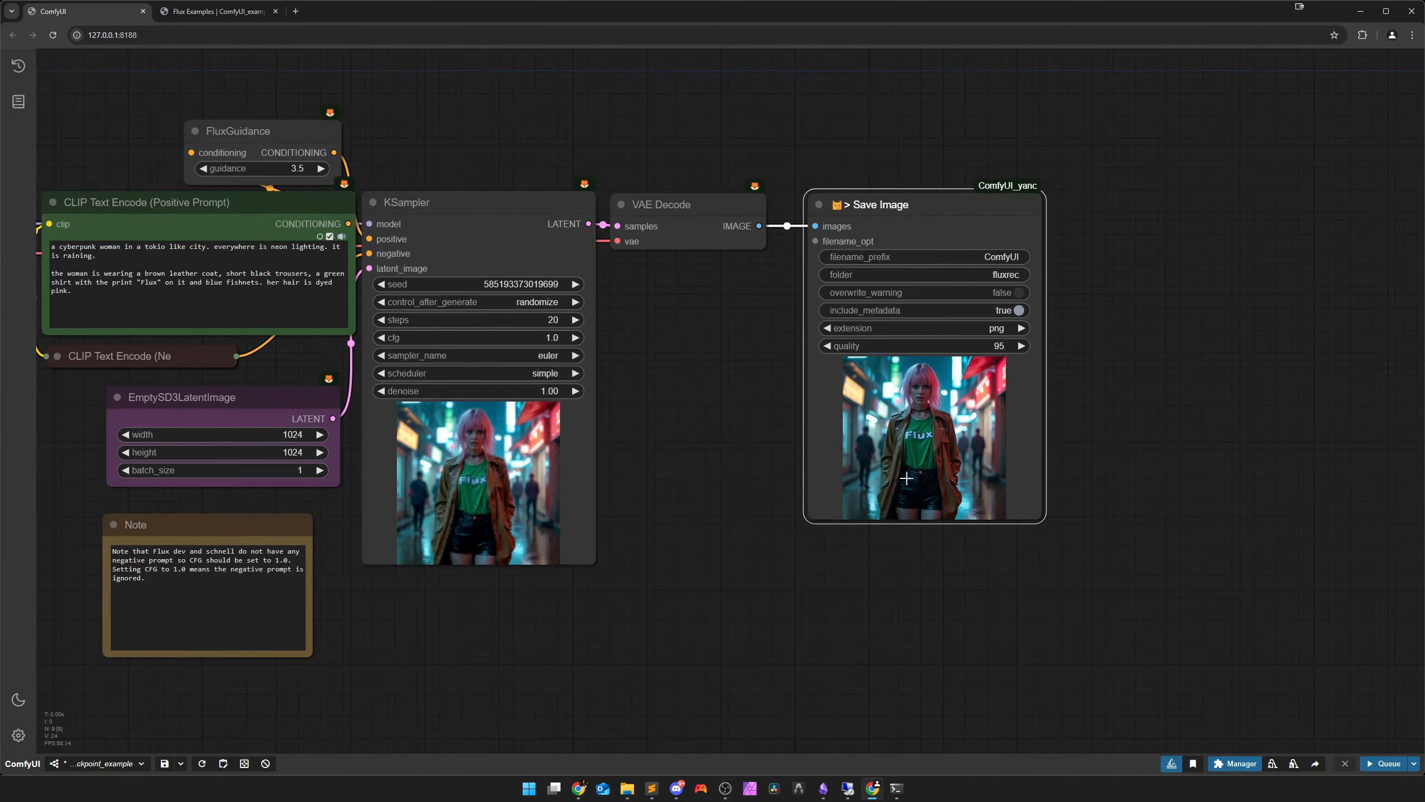
scroll(971, 444, up, 15)
scroll(869, 494, down, 3)
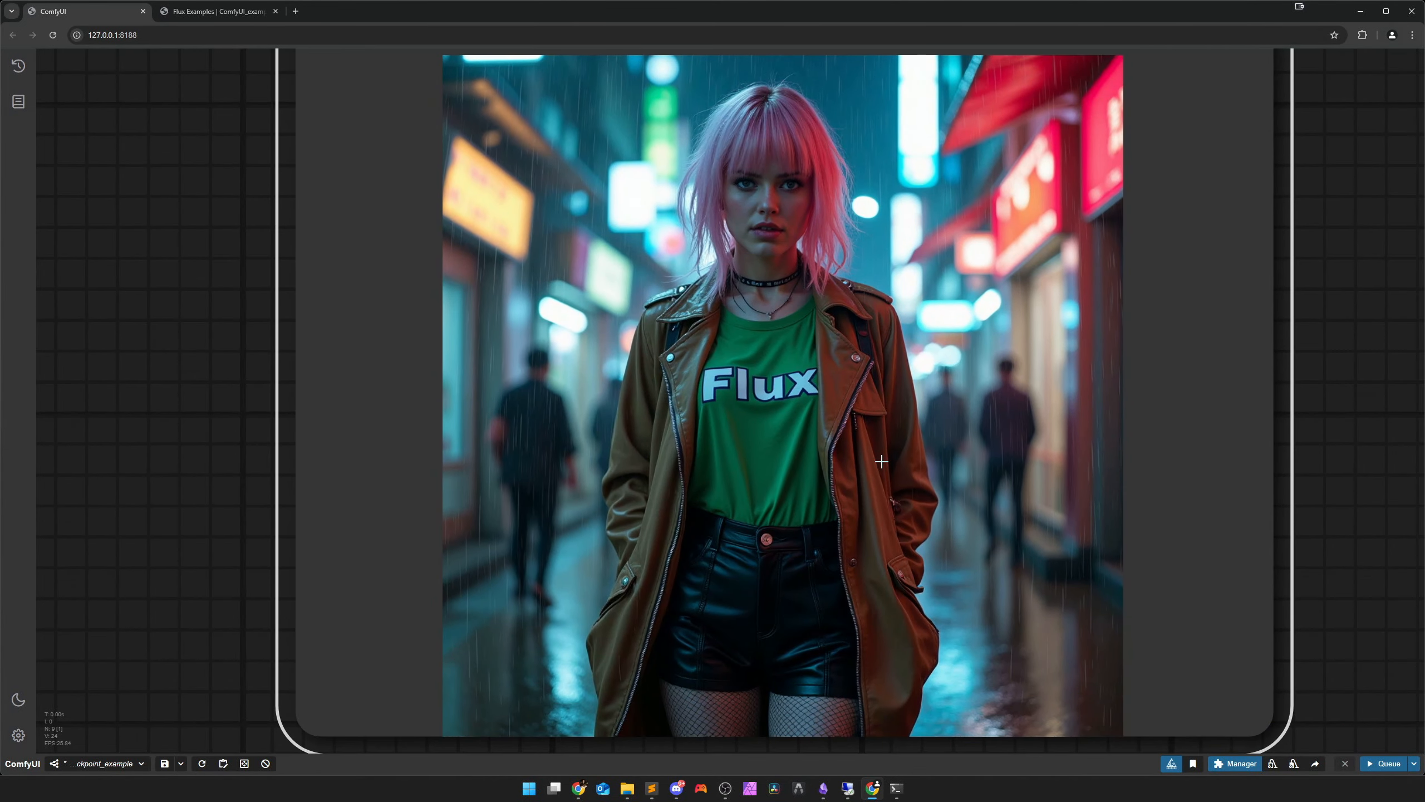
Examine the generated cyberpunk image closely, checking the coat, trousers, shirt print and fishnets against the prompt
scroll(864, 478, up, 2)
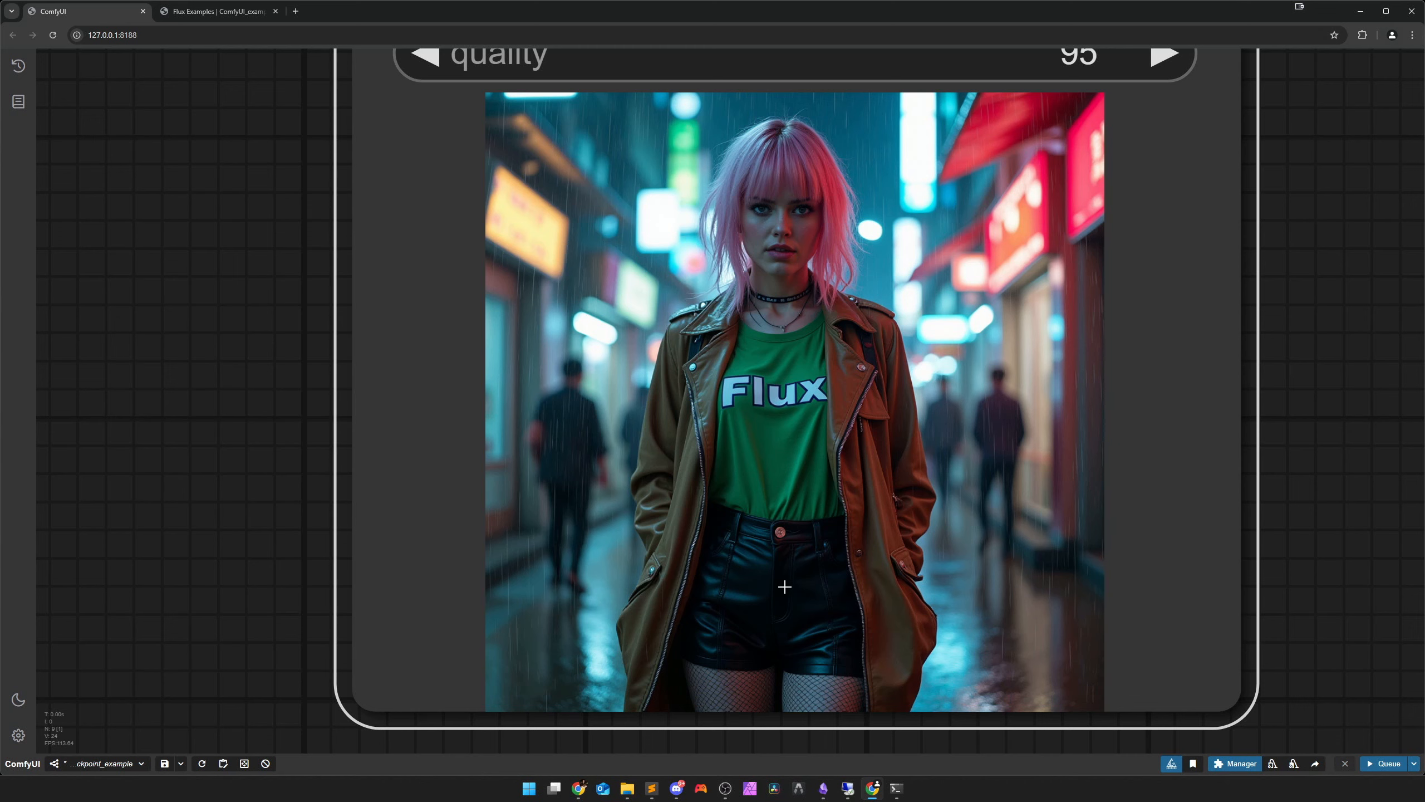
scroll(807, 641, up, 5)
scroll(807, 641, up, 3)
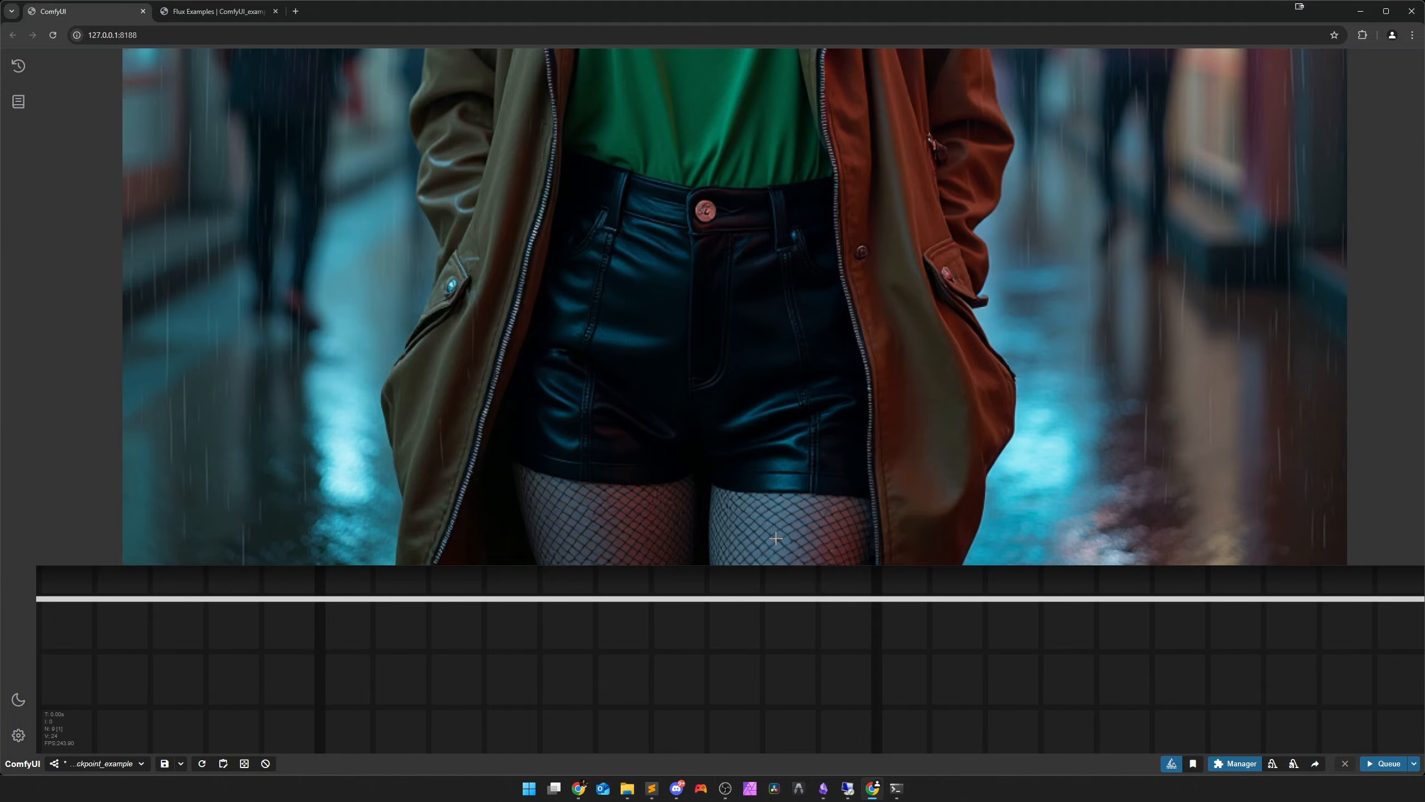
scroll(776, 538, down, 12)
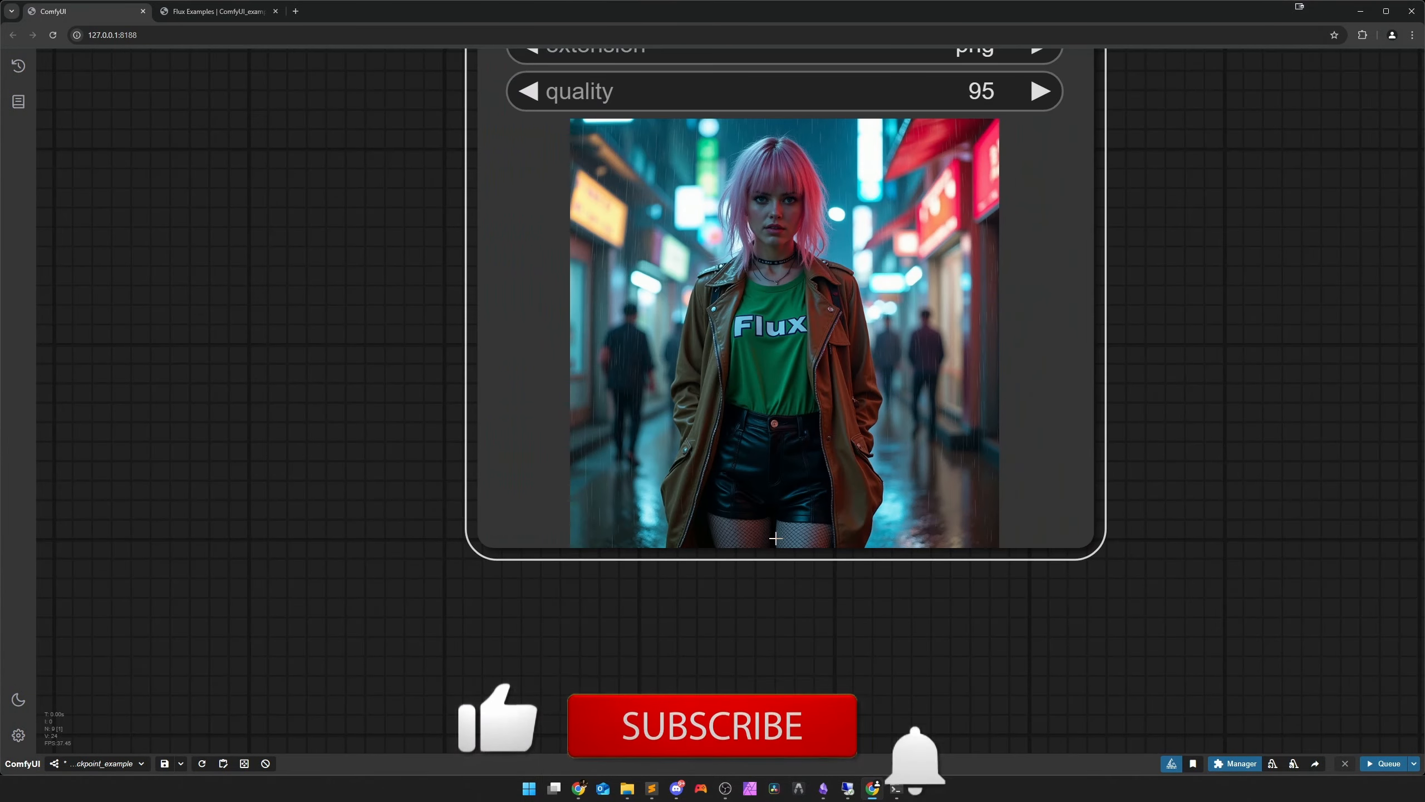
scroll(775, 538, up, 10)
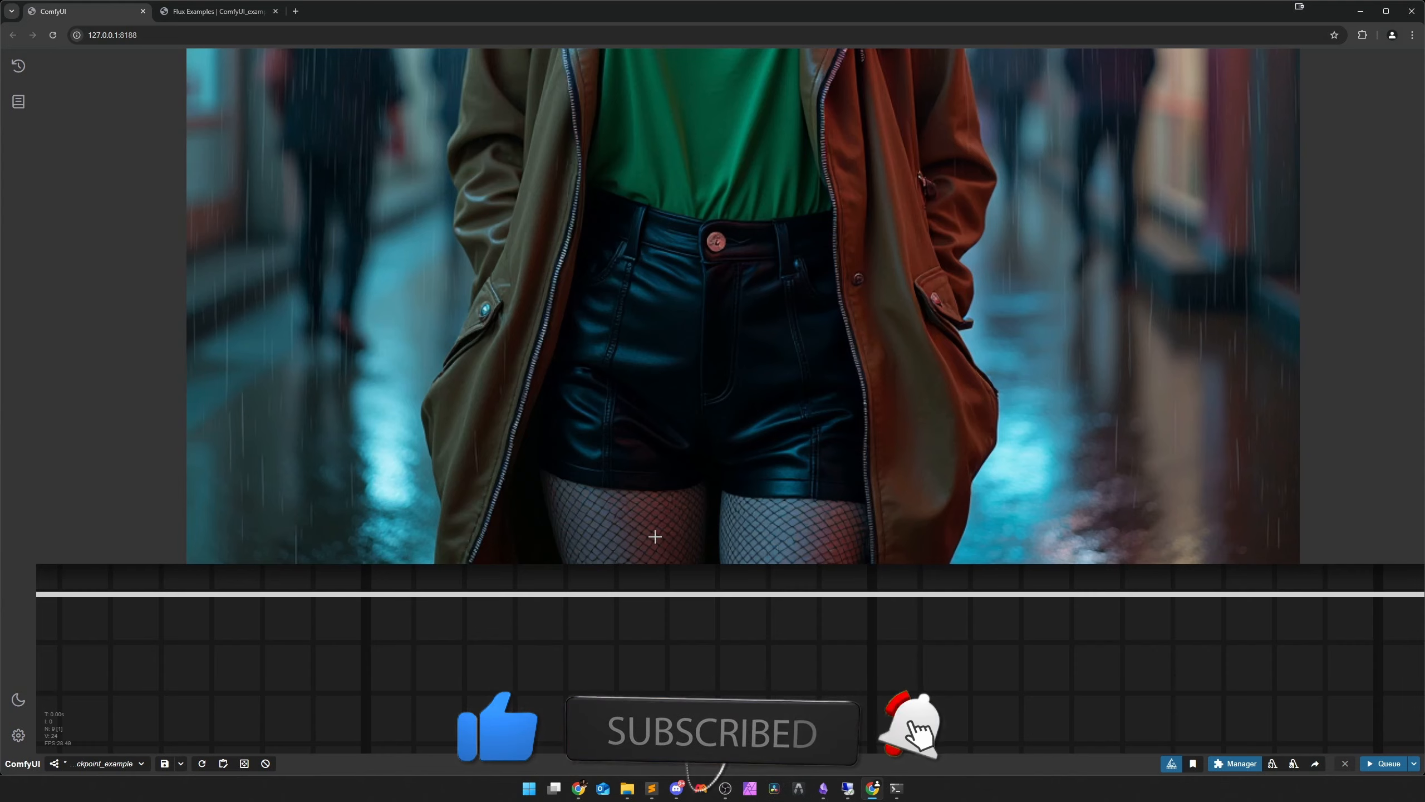
scroll(746, 526, down, 5)
scroll(741, 365, down, 2)
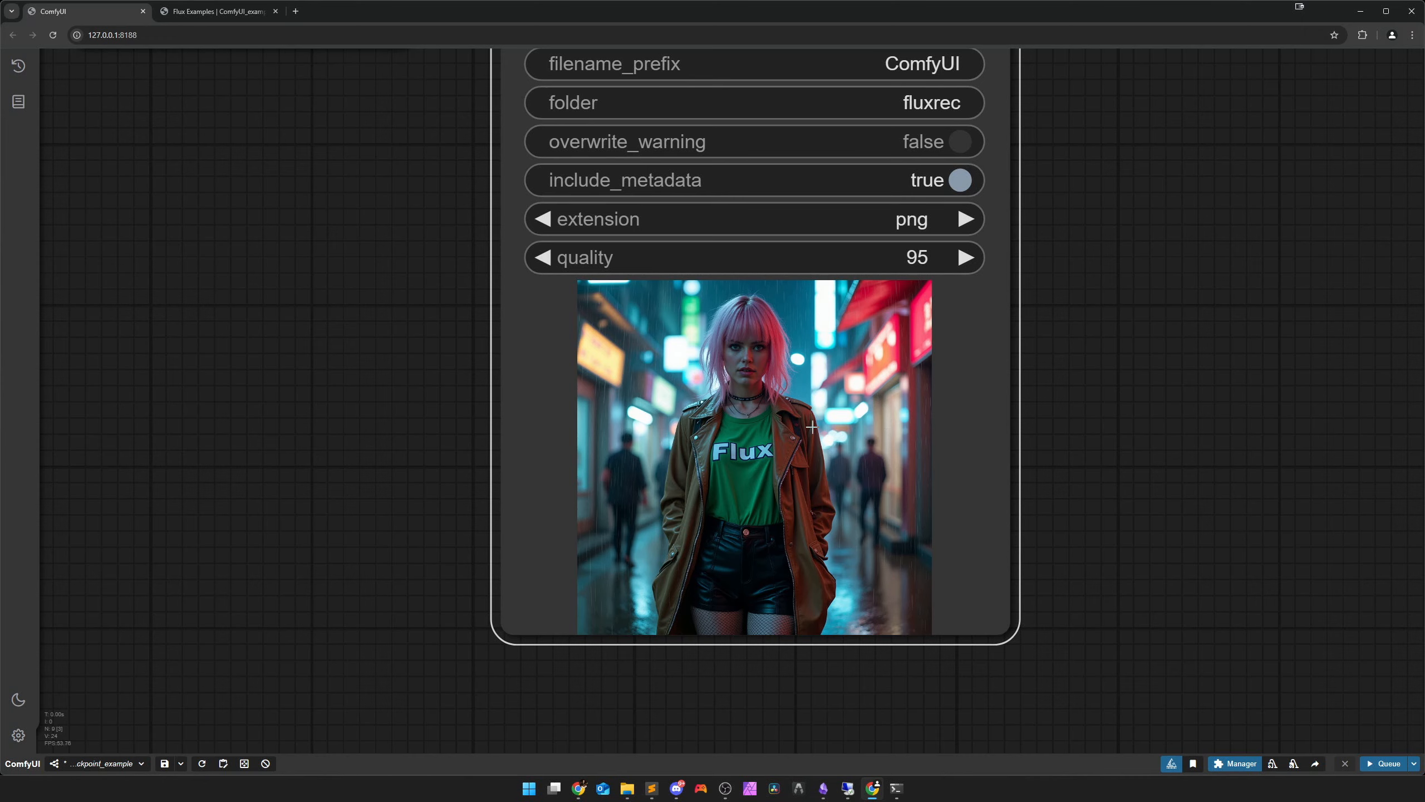
scroll(636, 483, down, 6)
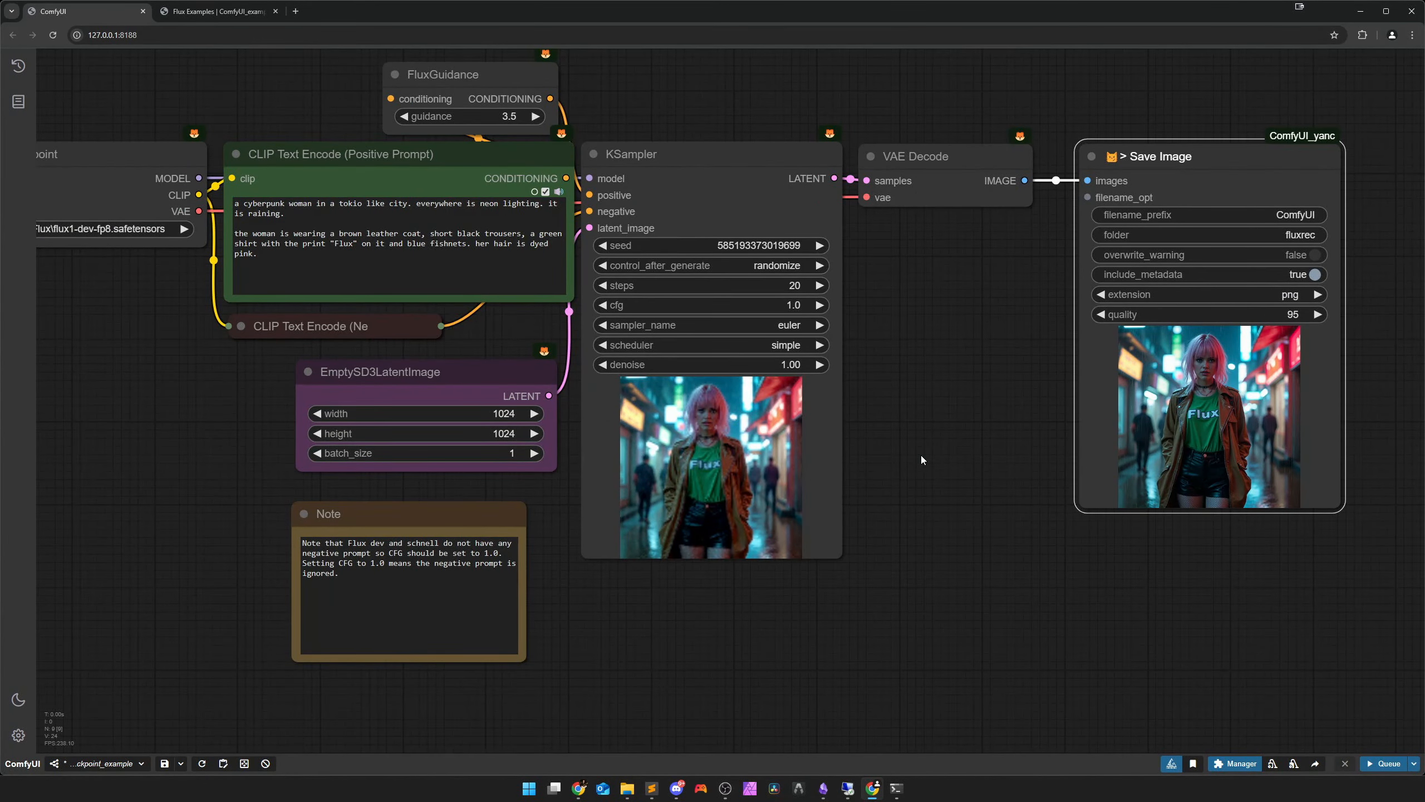
scroll(921, 455, down, 1)
drag(921, 455, 995, 466)
Replace the positive prompt with a Disney or Pixar style space-suit cat holding an "FP8" sign before the store "A LATENT PLACE", and queue the generation
click(895, 787)
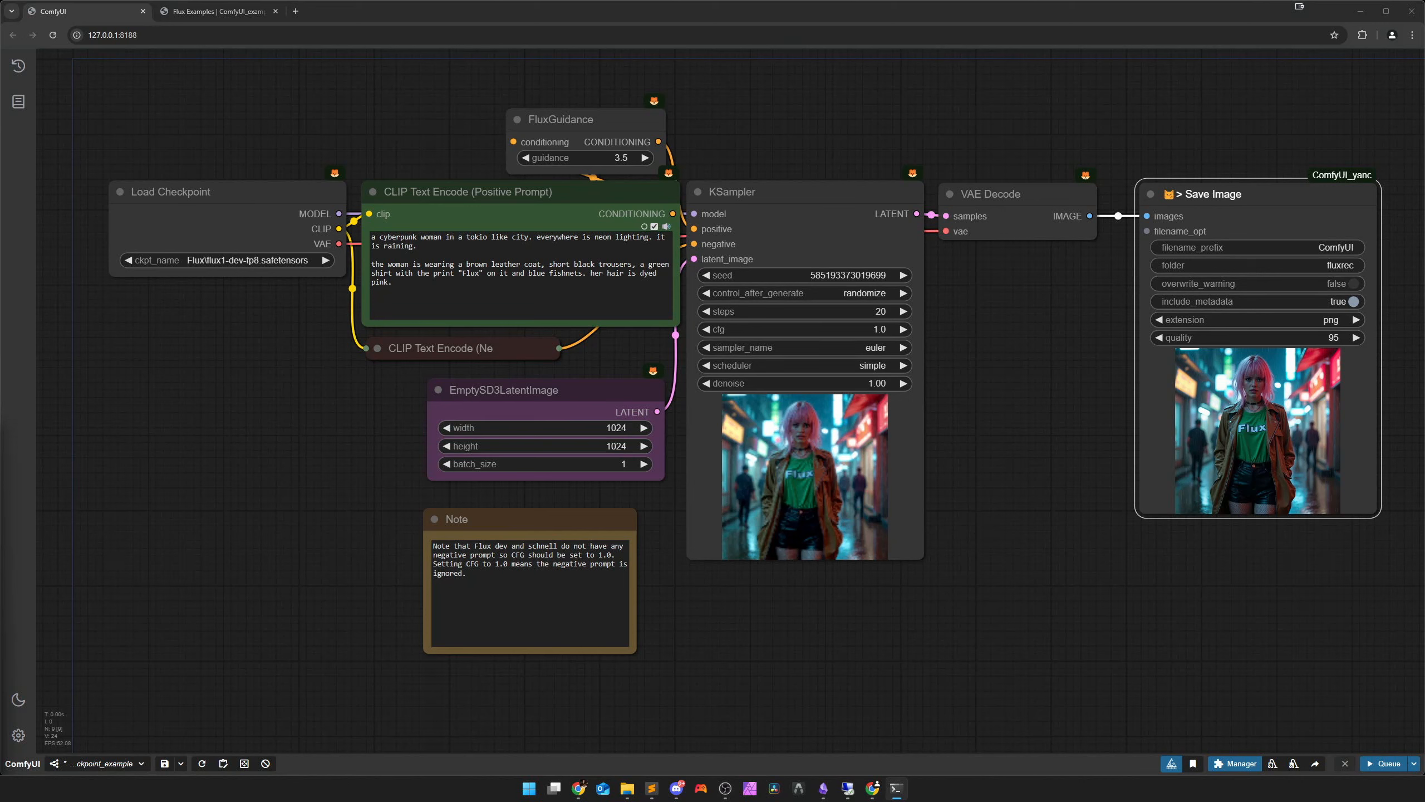
key(alt+Tab)
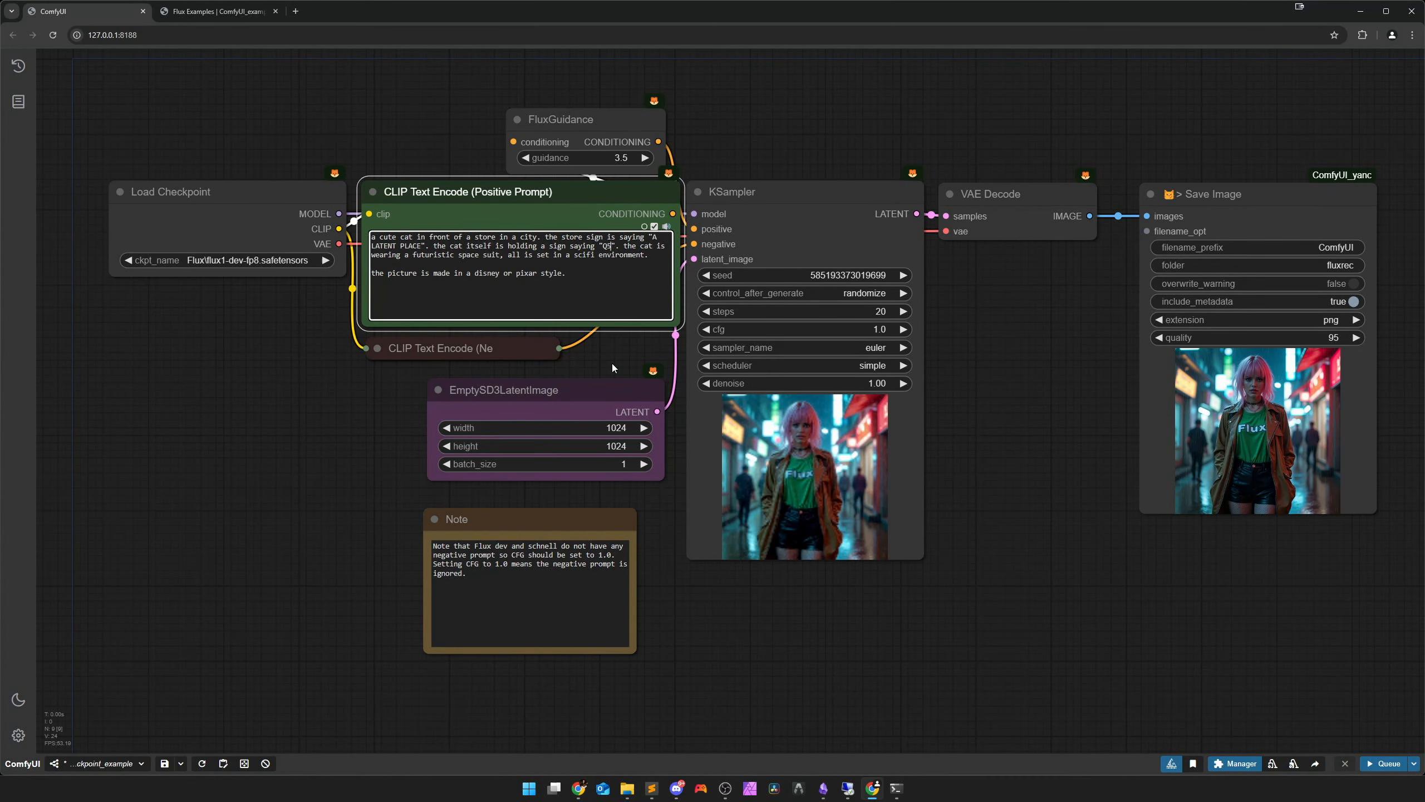
text(FP8". the ca)
click(973, 428)
drag(1067, 419, 1037, 417)
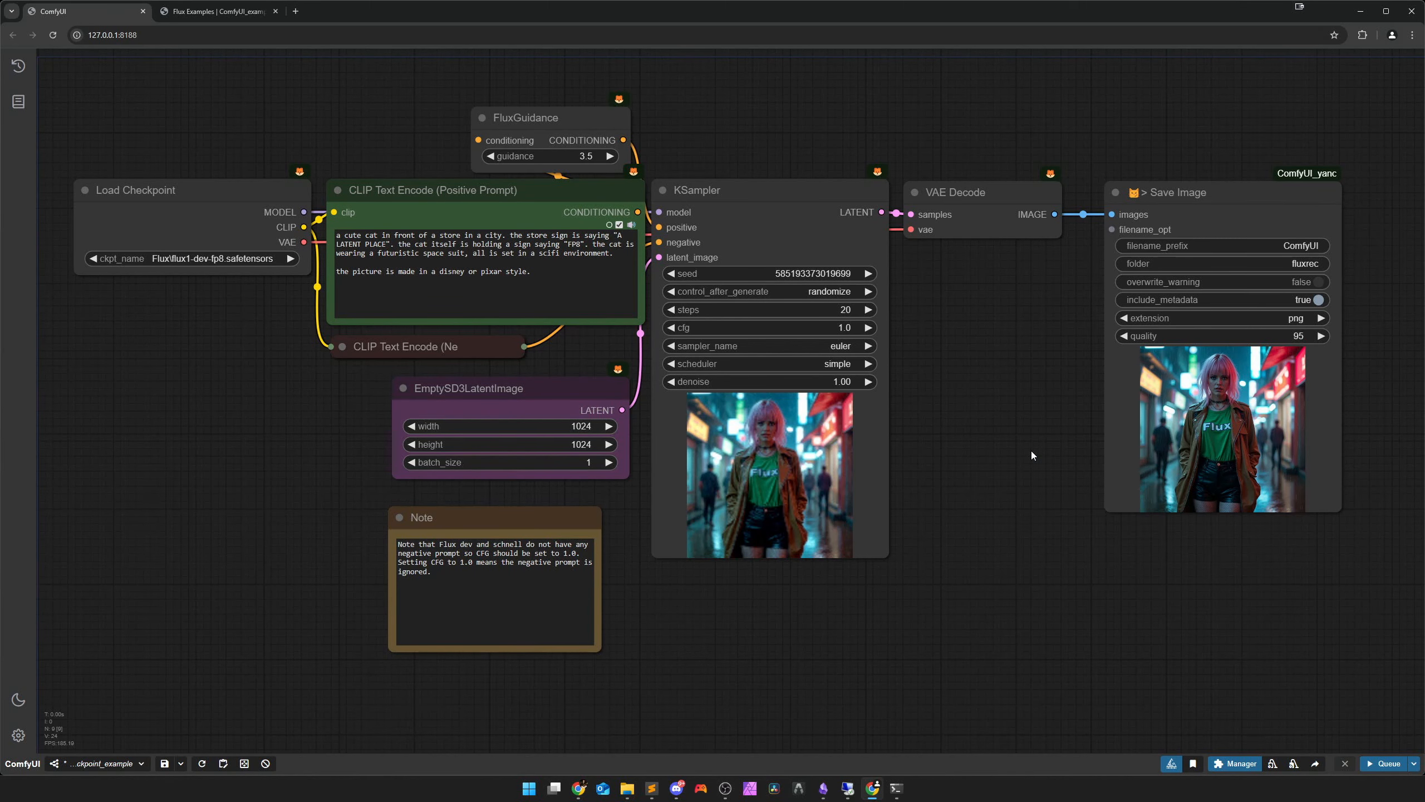
key(ctrl+Return)
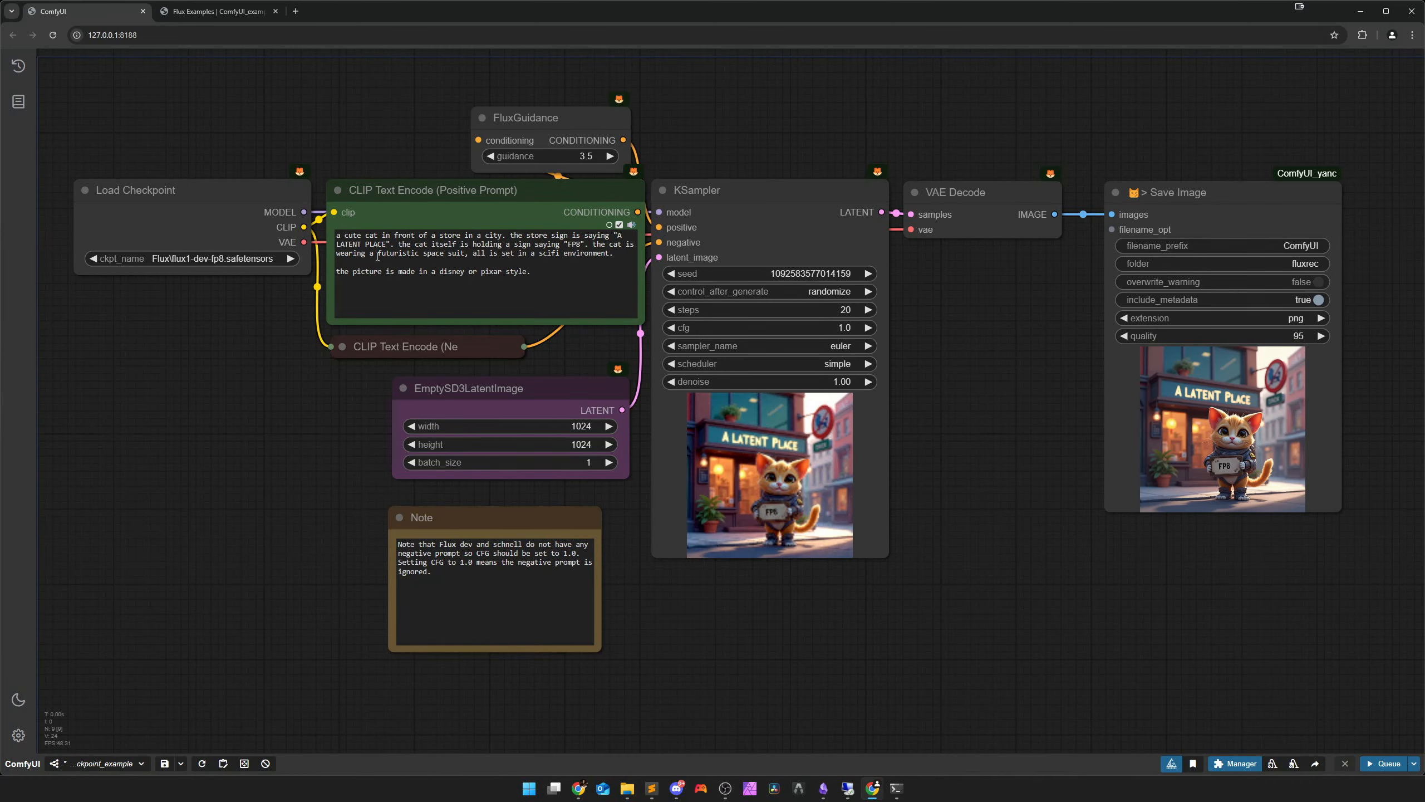
Examine the generated cat image, checking the store sign, the handheld sign's lettering and the space suit against the prompt
key(alt+Tab)
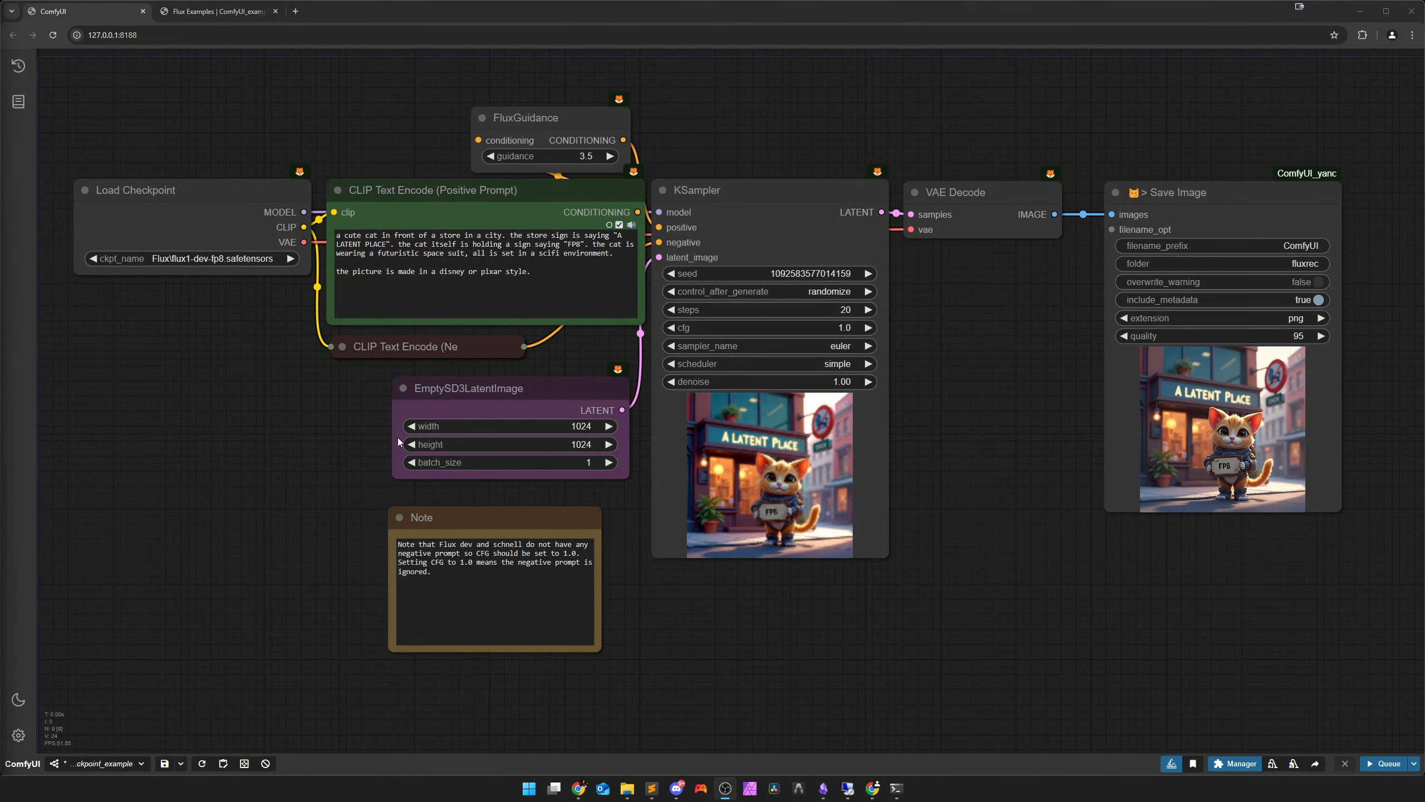
drag(1058, 530, 793, 555)
scroll(932, 523, up, 10)
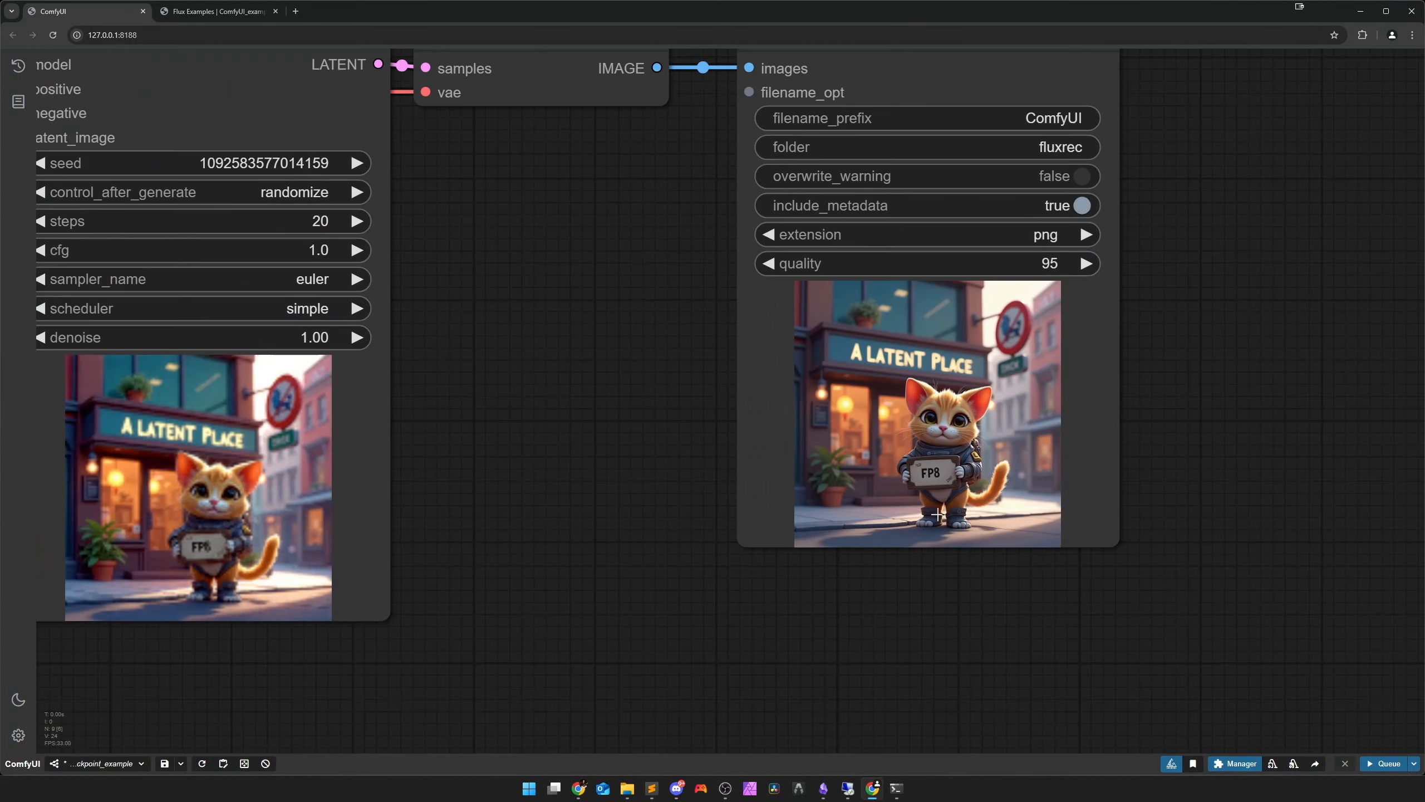
scroll(930, 523, up, 1)
scroll(913, 510, up, 3)
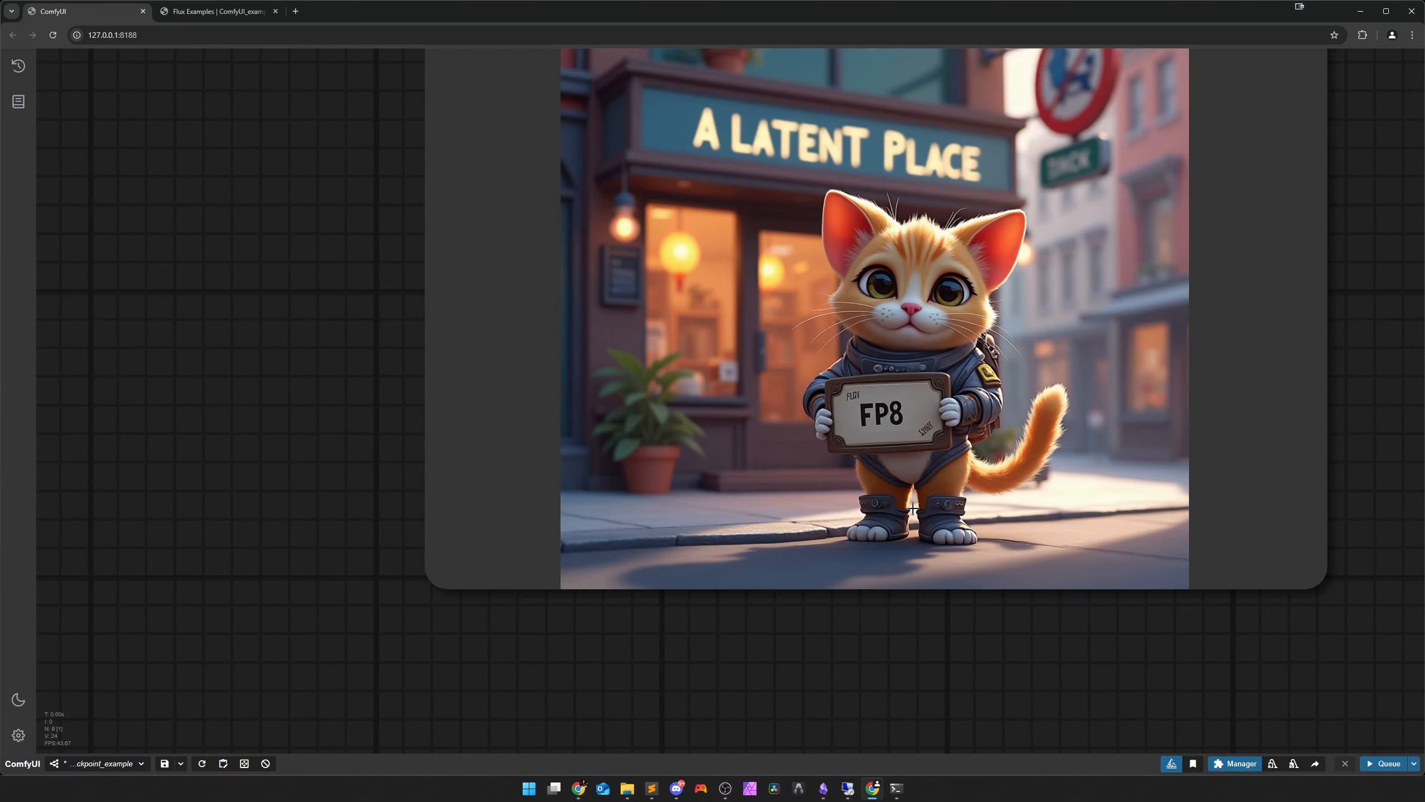
drag(913, 510, 871, 623)
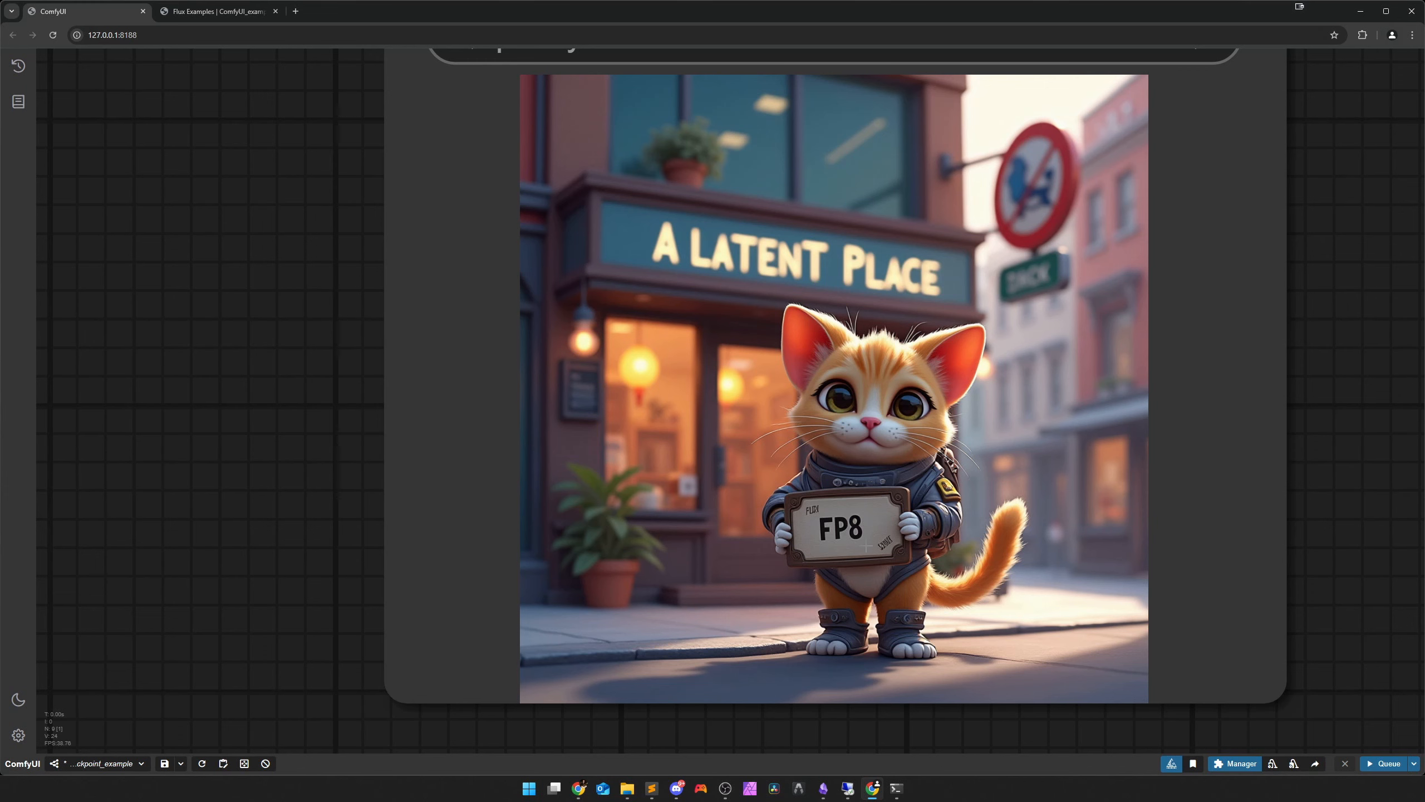
scroll(866, 544, up, 5)
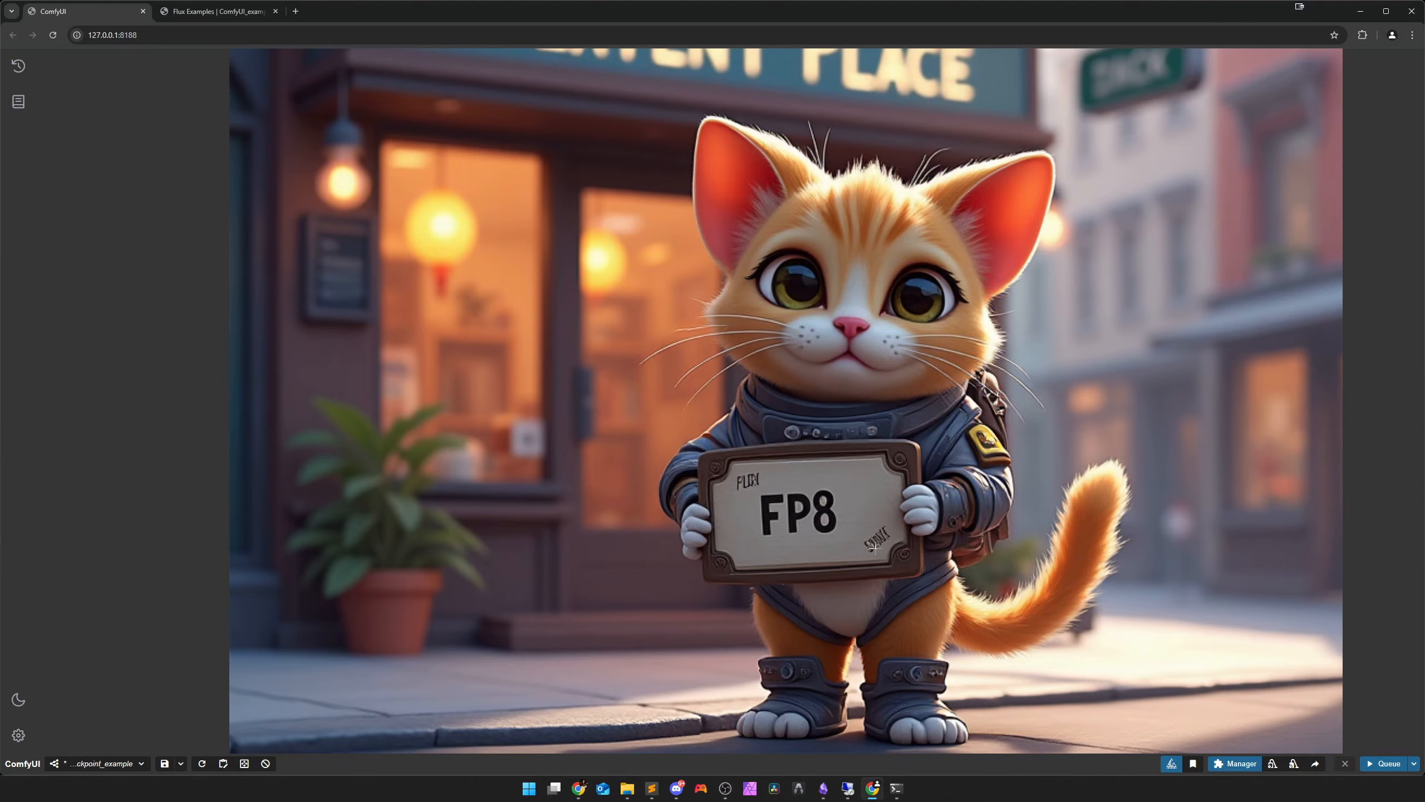
scroll(871, 549, down, 6)
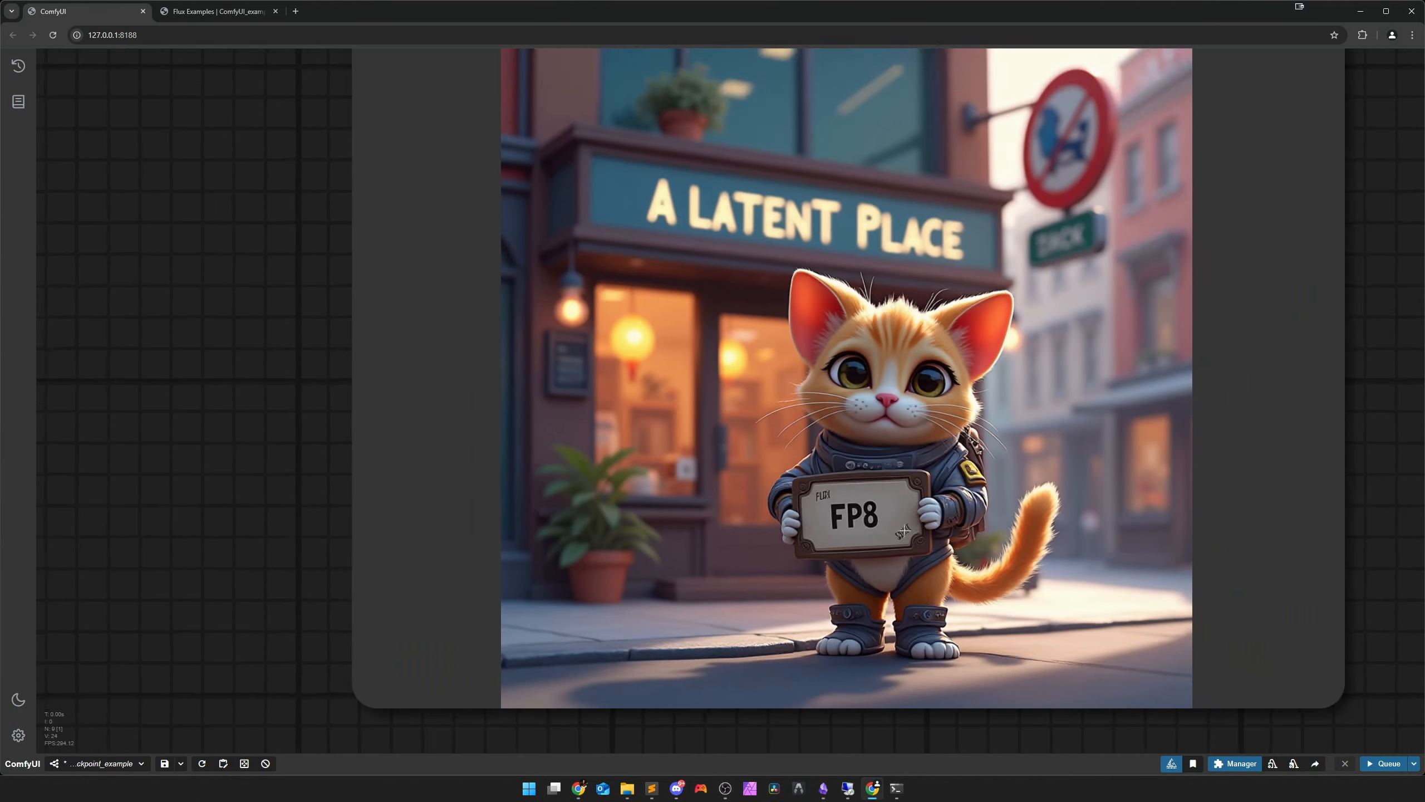
scroll(902, 529, down, 10)
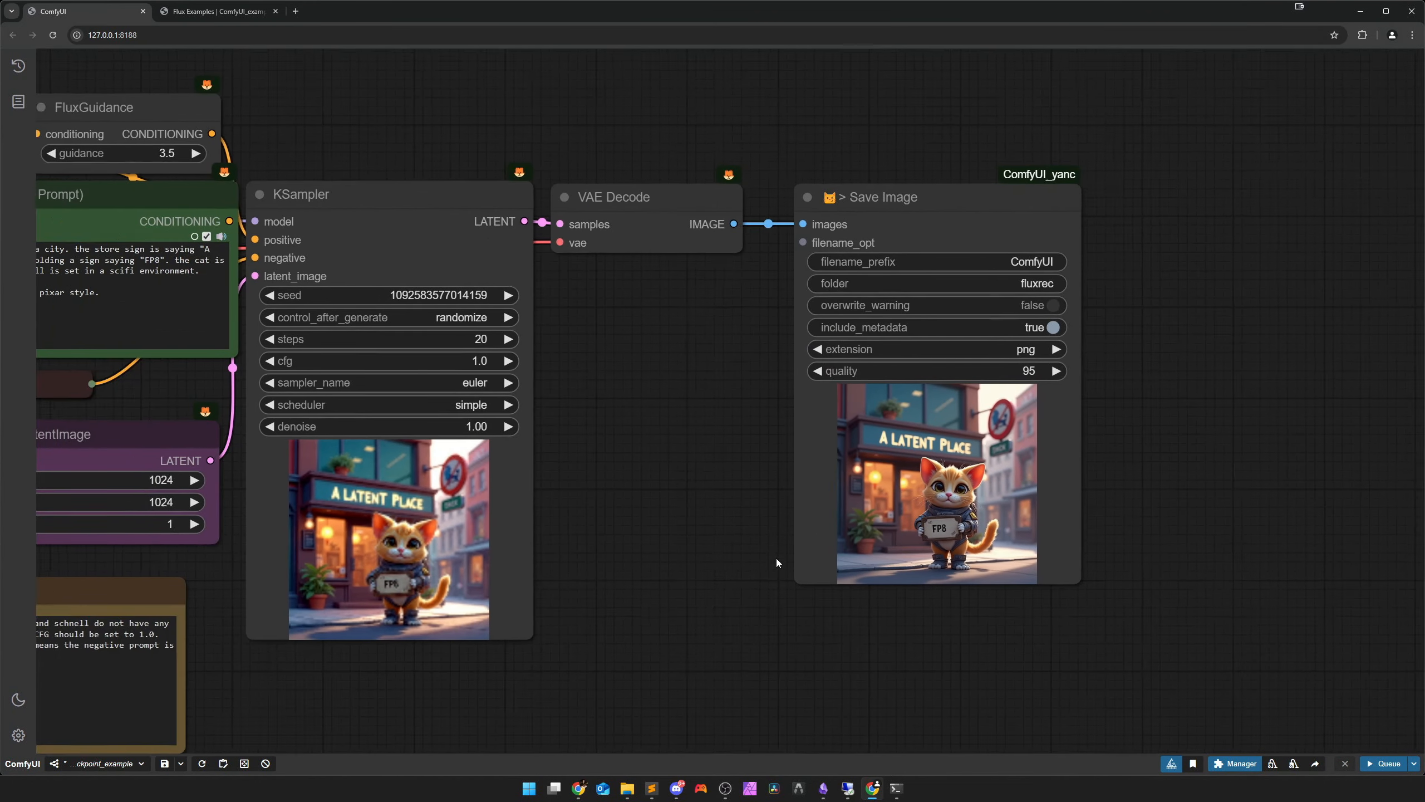
Switch to the ComfyUI console window and check the seconds per iteration of the first generation
drag(777, 558, 984, 521)
scroll(876, 547, down, 1)
scroll(923, 521, up, 1)
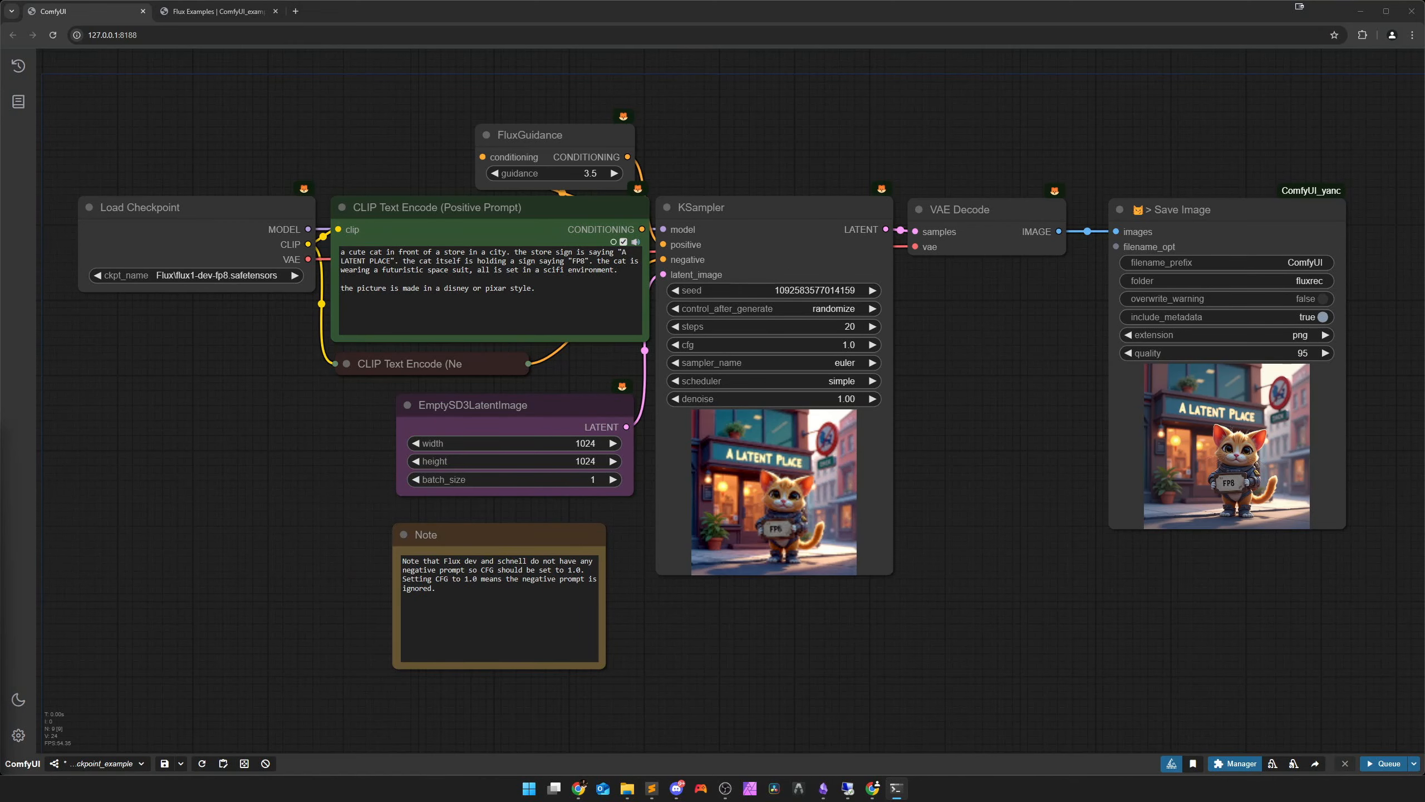
drag(0, 432, 832, 302)
drag(736, 739, 741, 156)
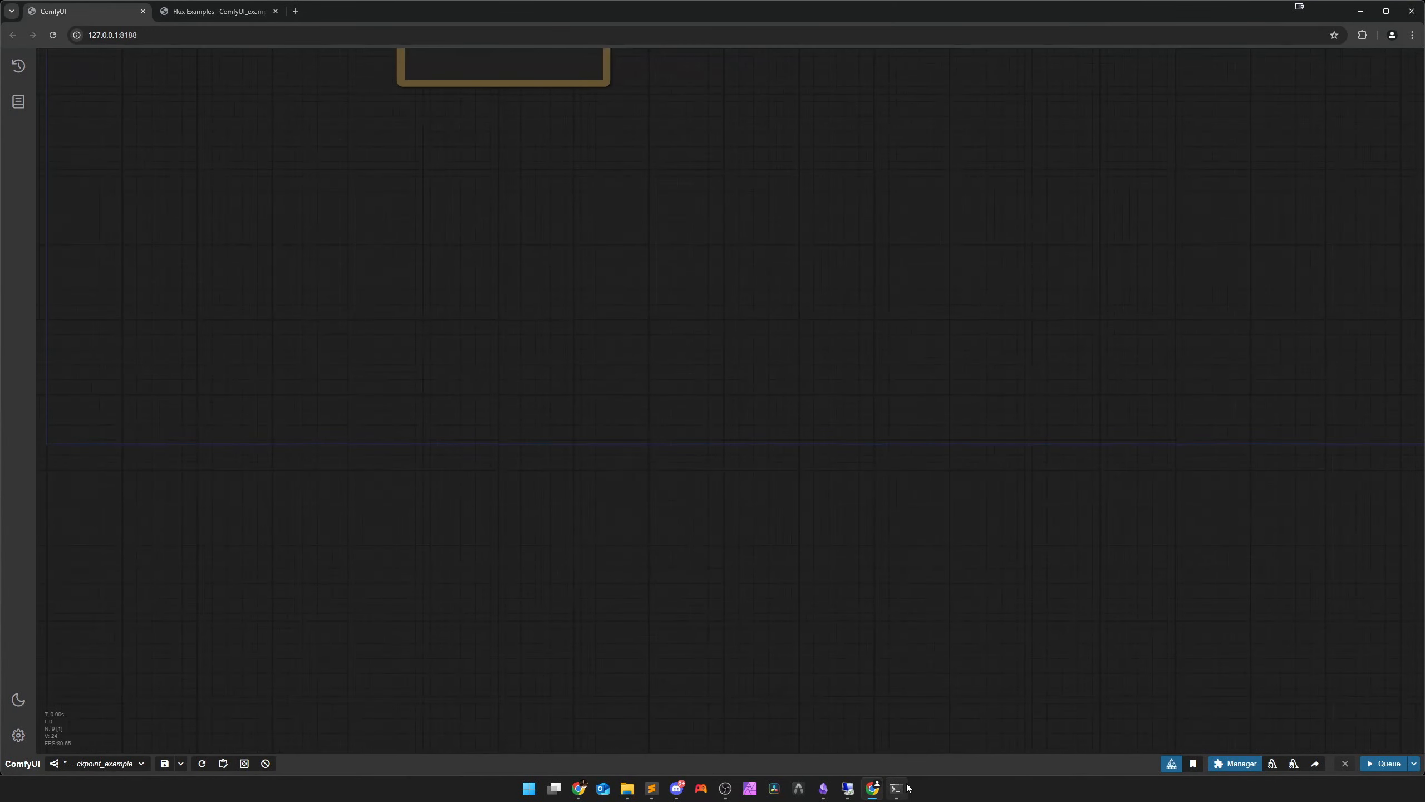
click(902, 789)
drag(785, 307, 760, 110)
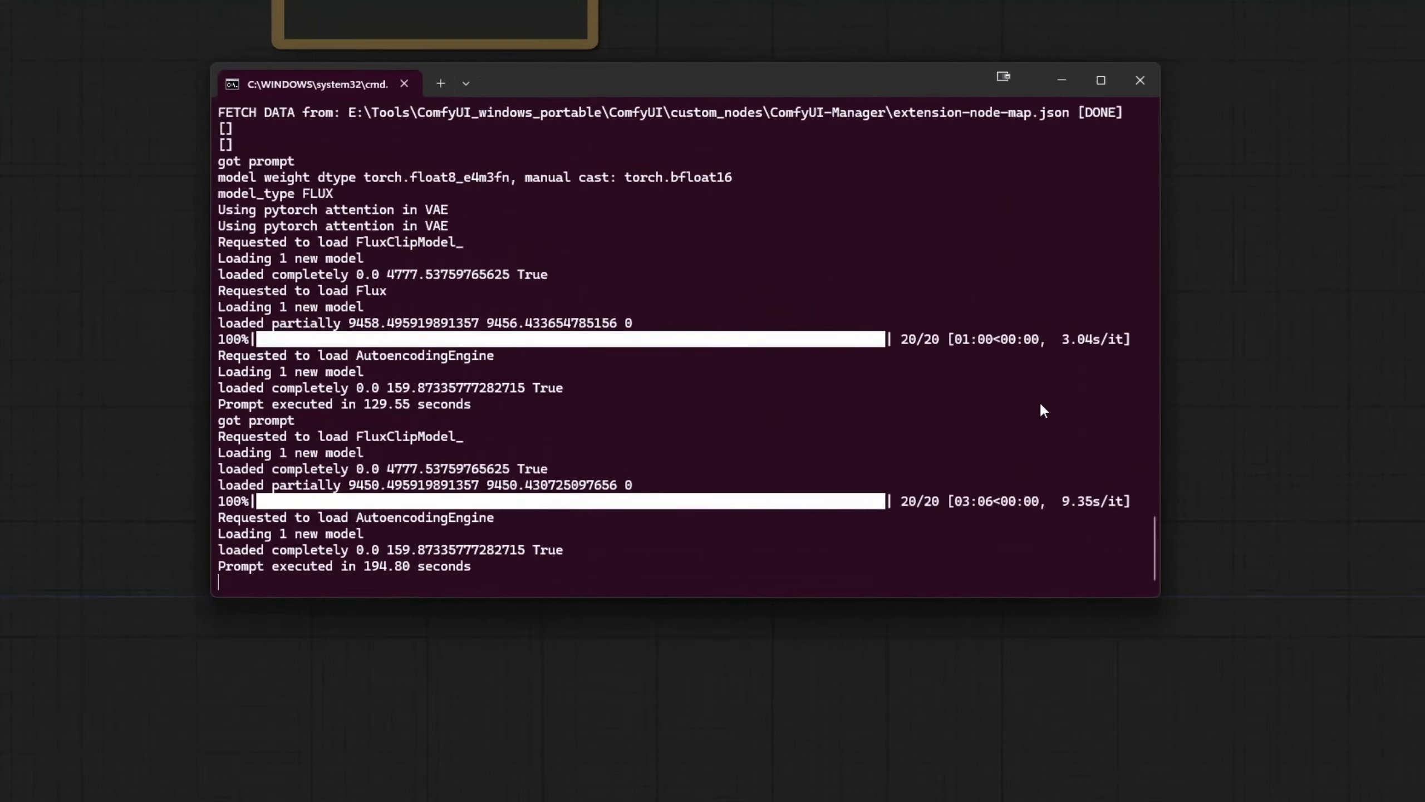
drag(957, 278, 949, 279)
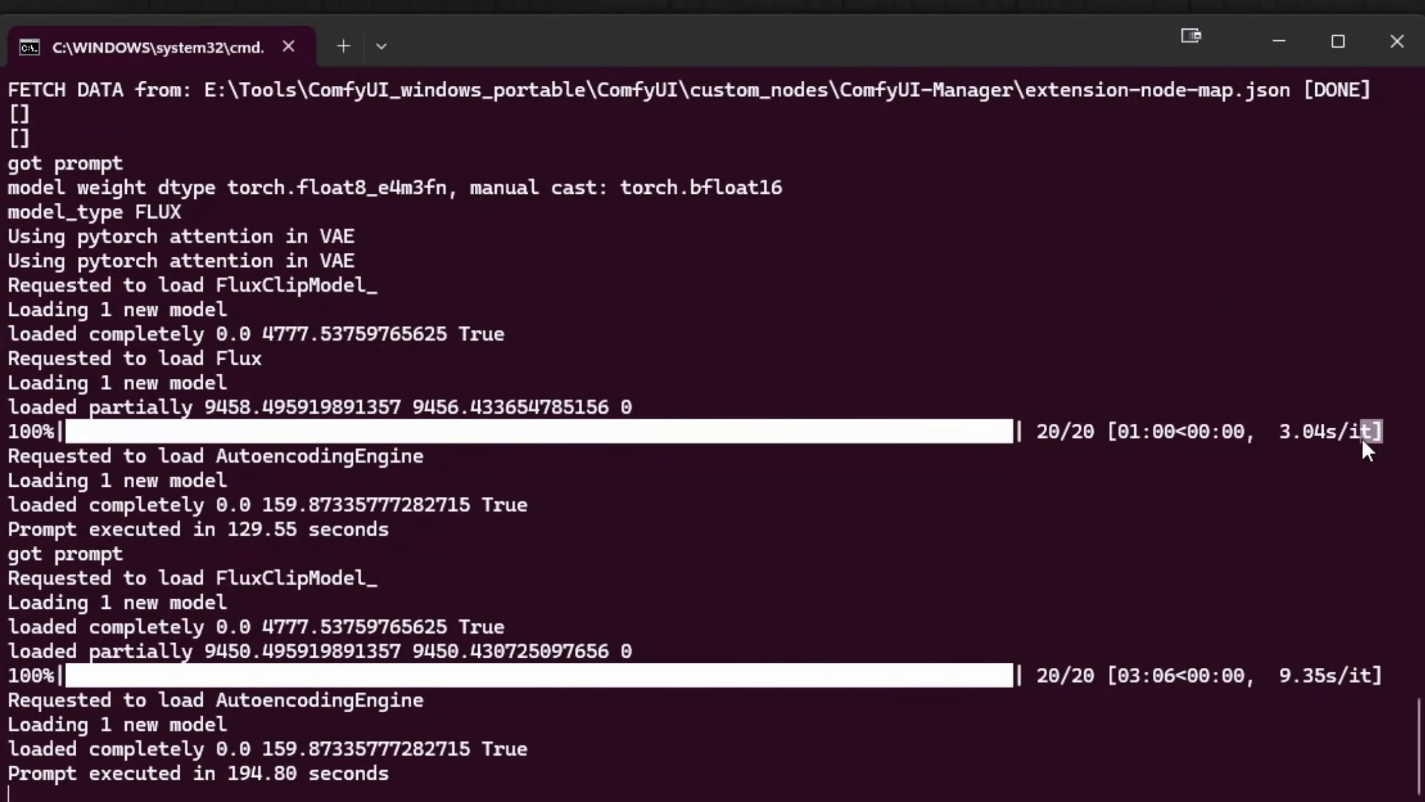
drag(1362, 438, 1281, 432)
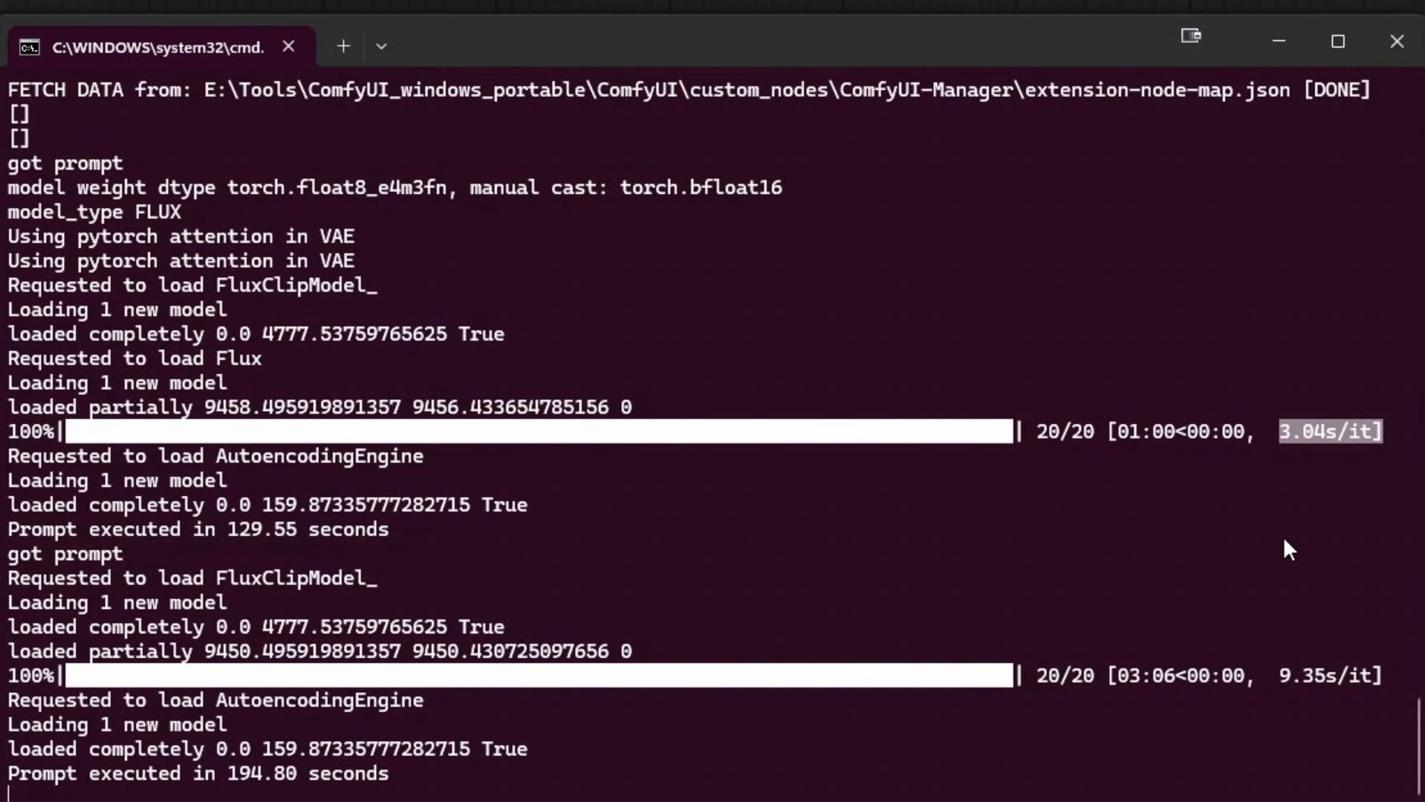
click(1285, 433)
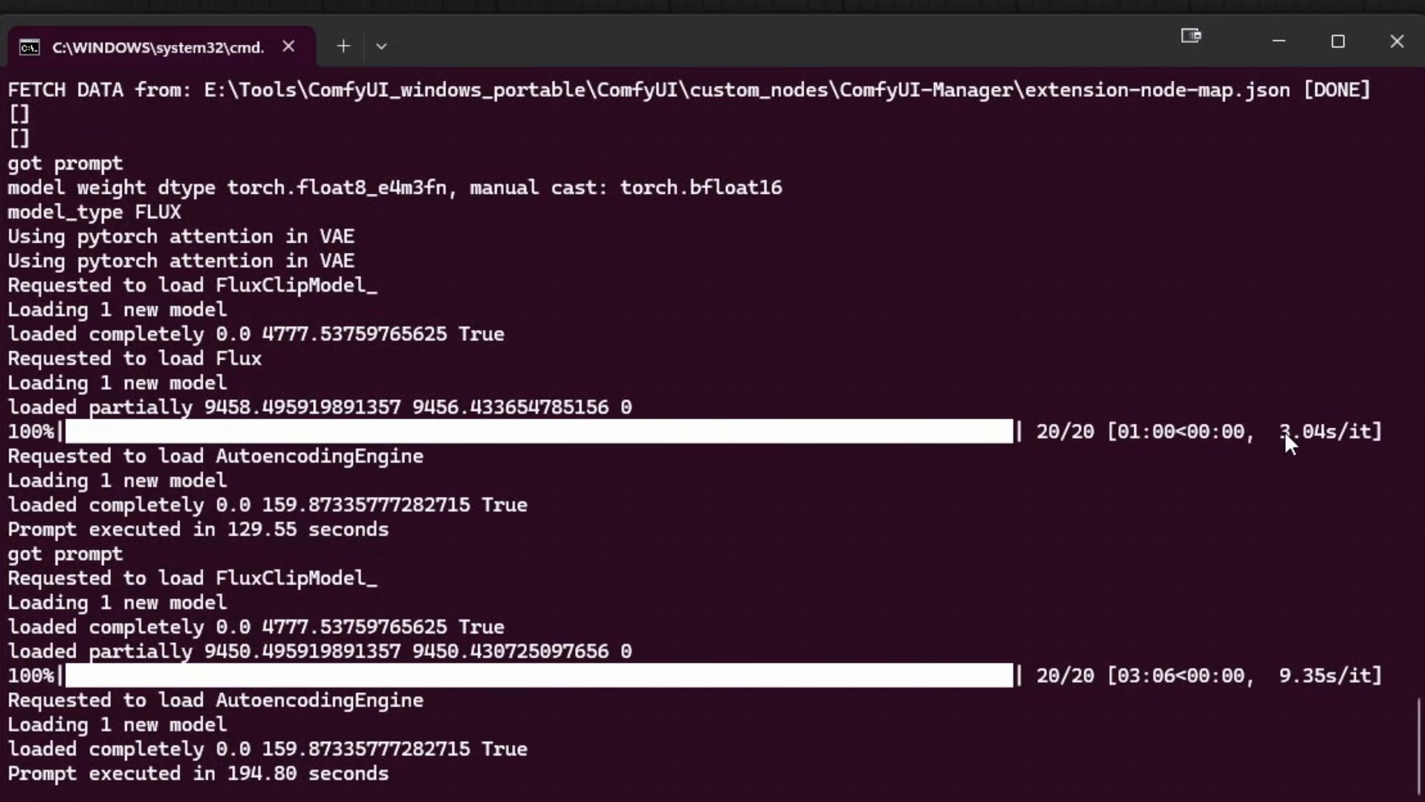
Compare the execution times of both prompts in the console, and check the second generation's seconds per iteration
drag(230, 530, 296, 530)
click(290, 529)
drag(228, 774, 293, 773)
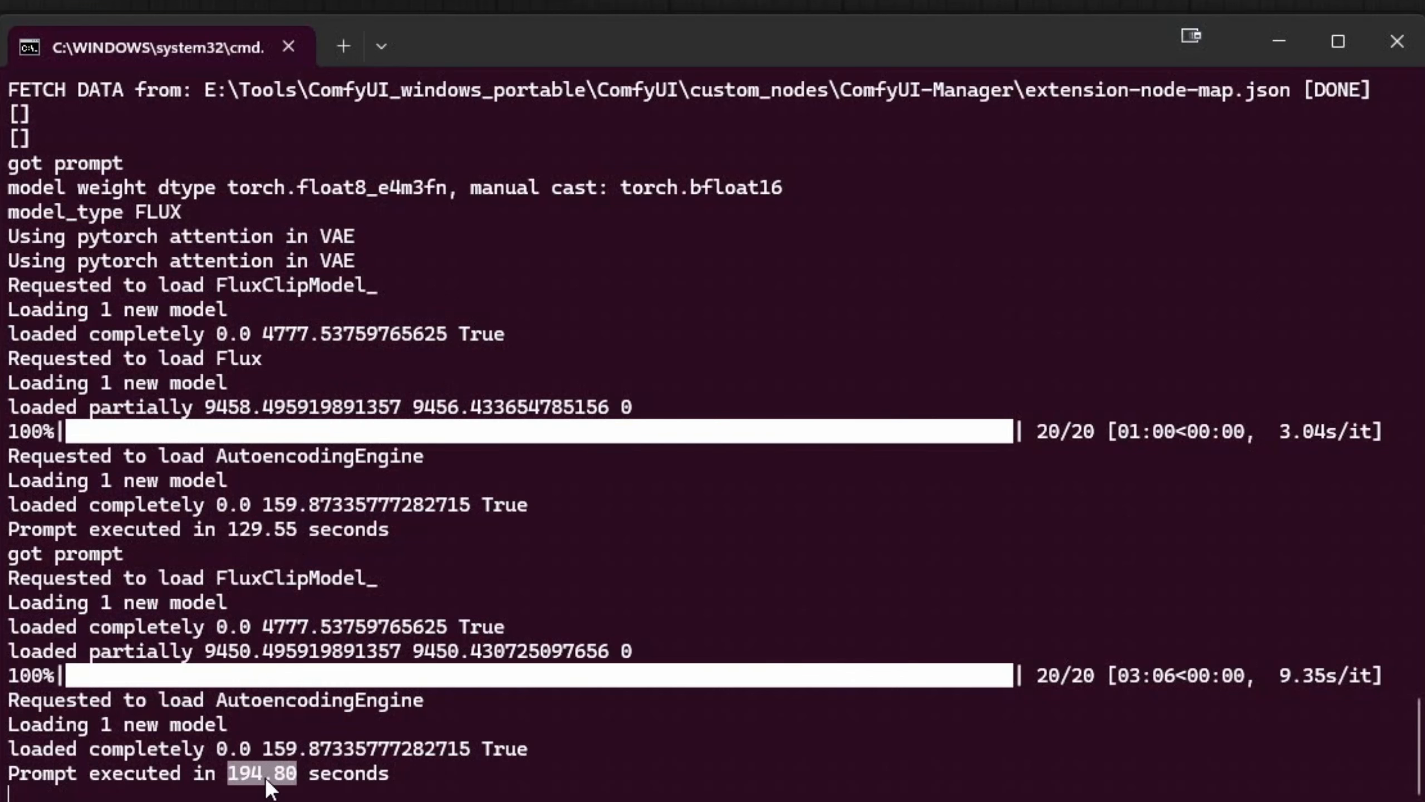
click(279, 788)
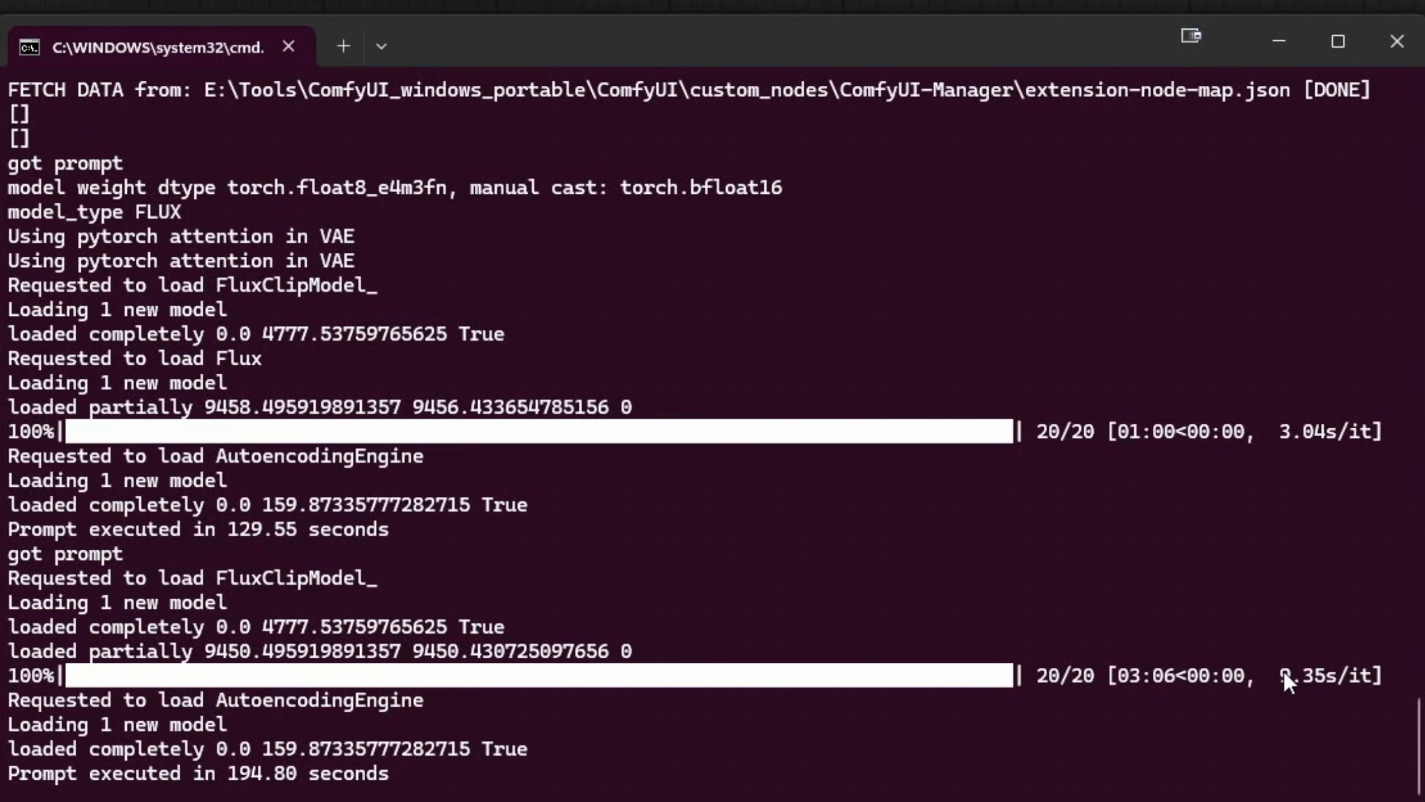
drag(1282, 675, 1328, 677)
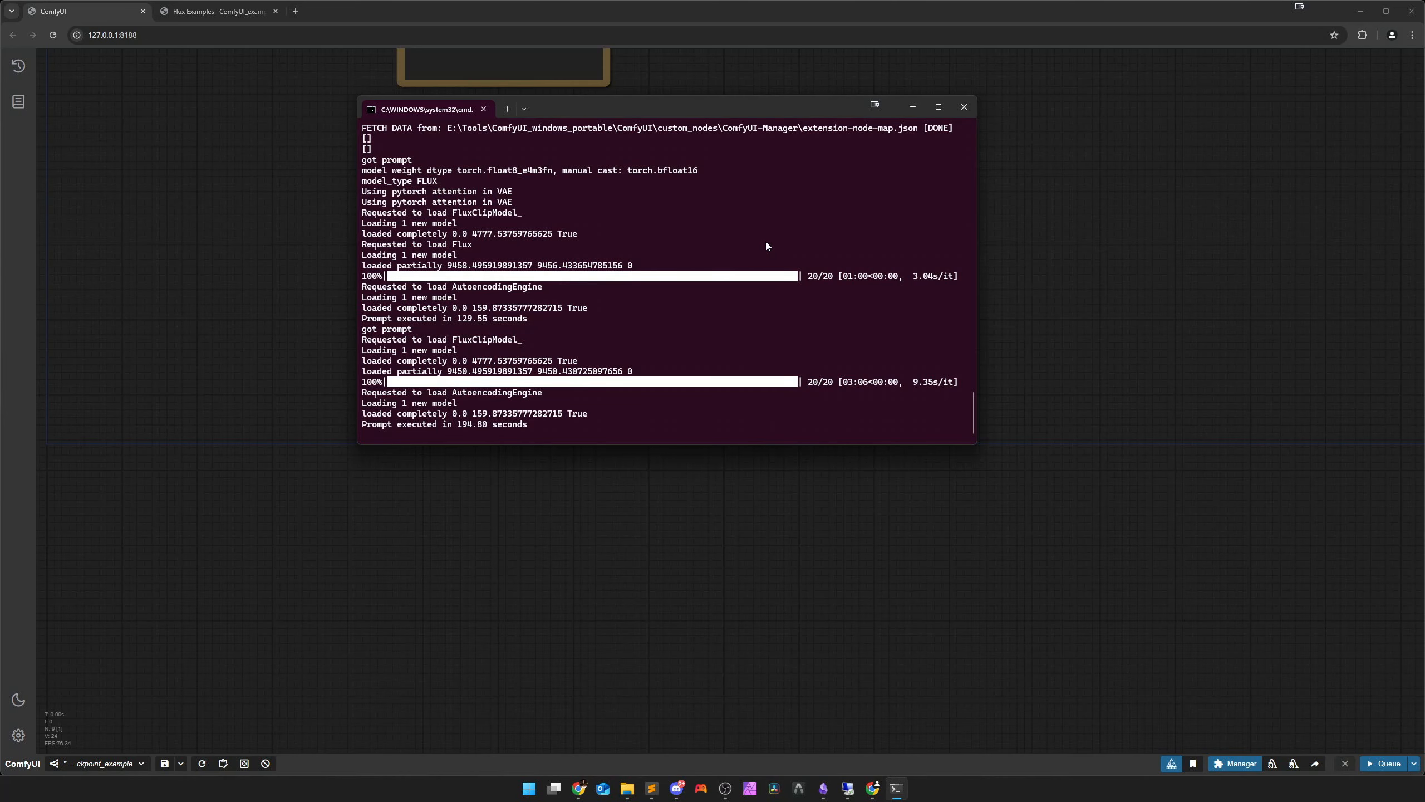
drag(777, 109, 0, 371)
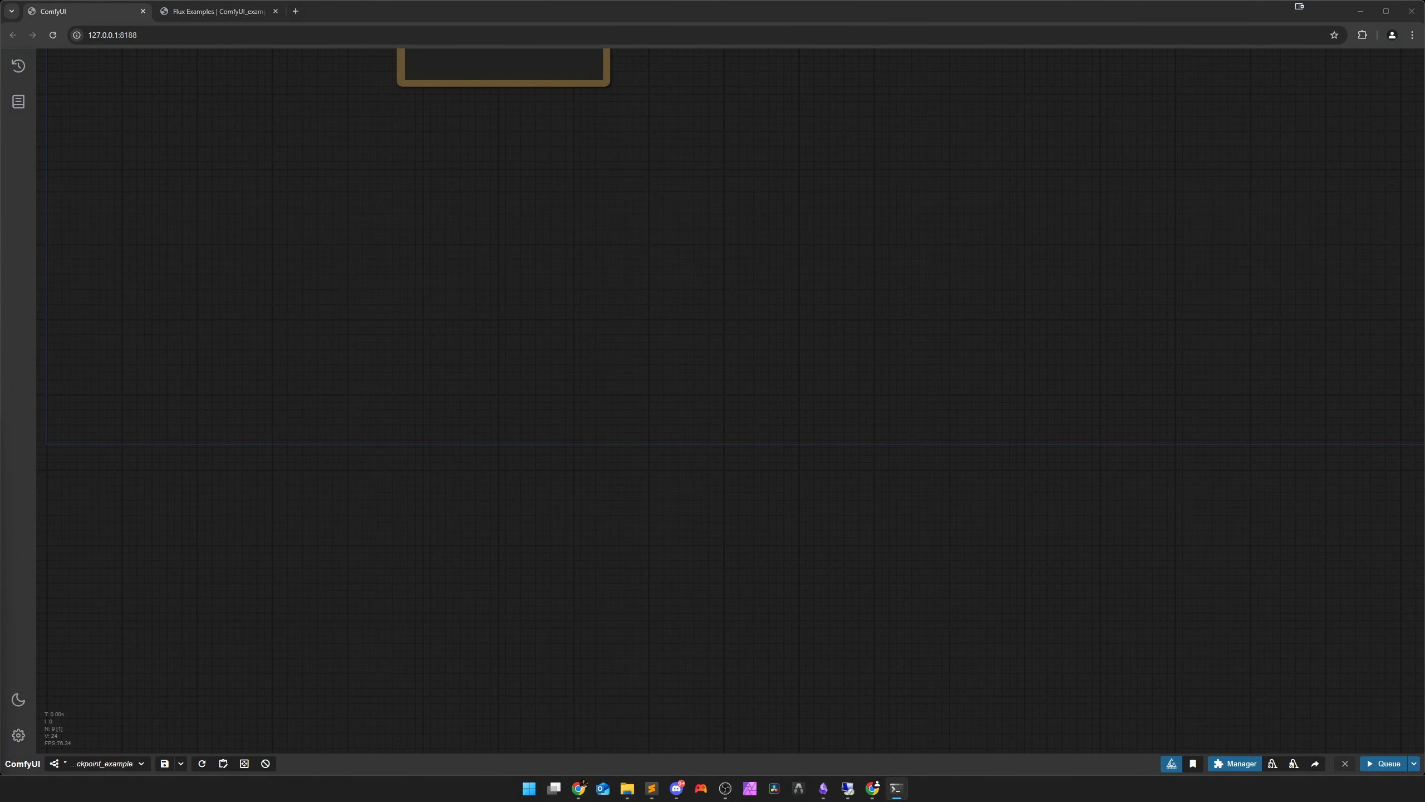
drag(435, 289, 550, 612)
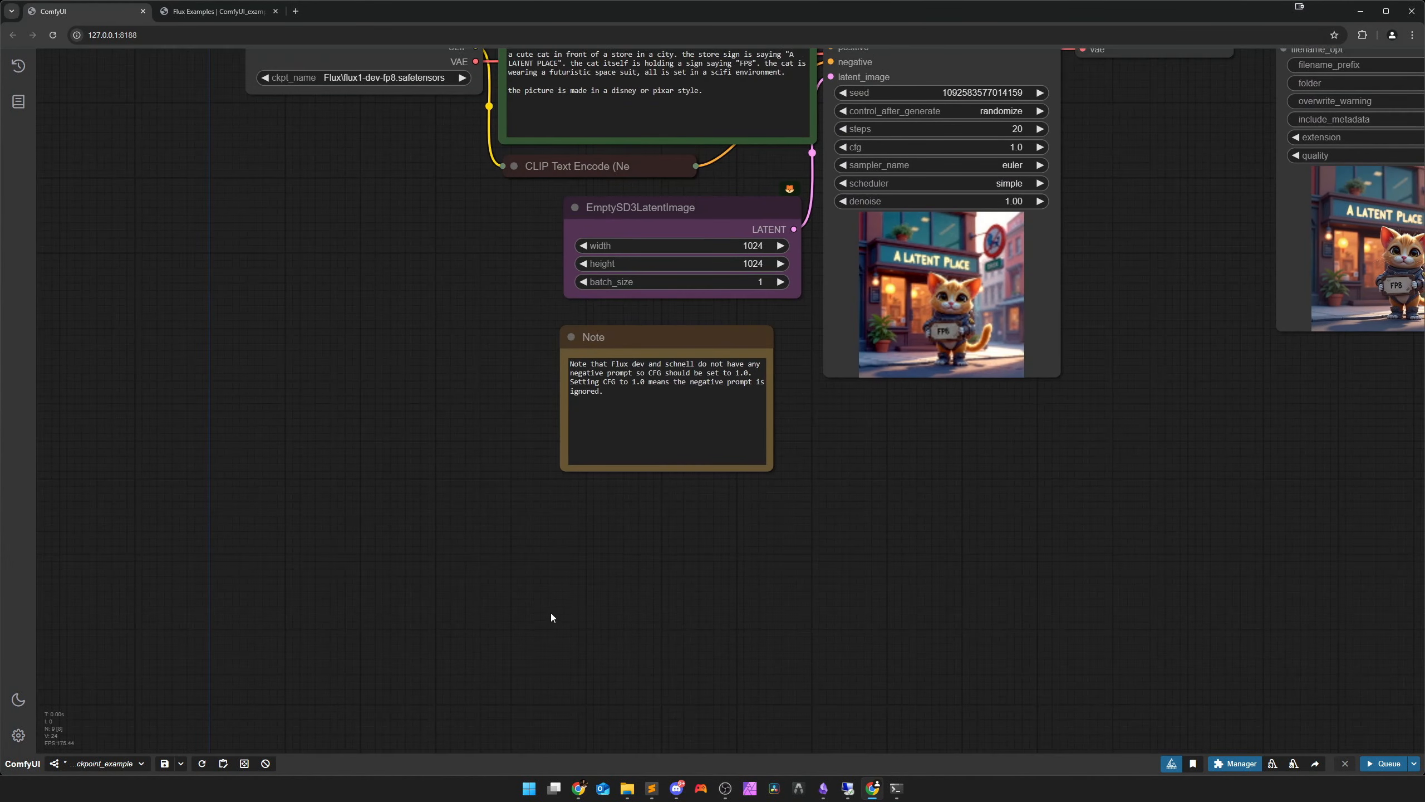
scroll(879, 597, up, 5)
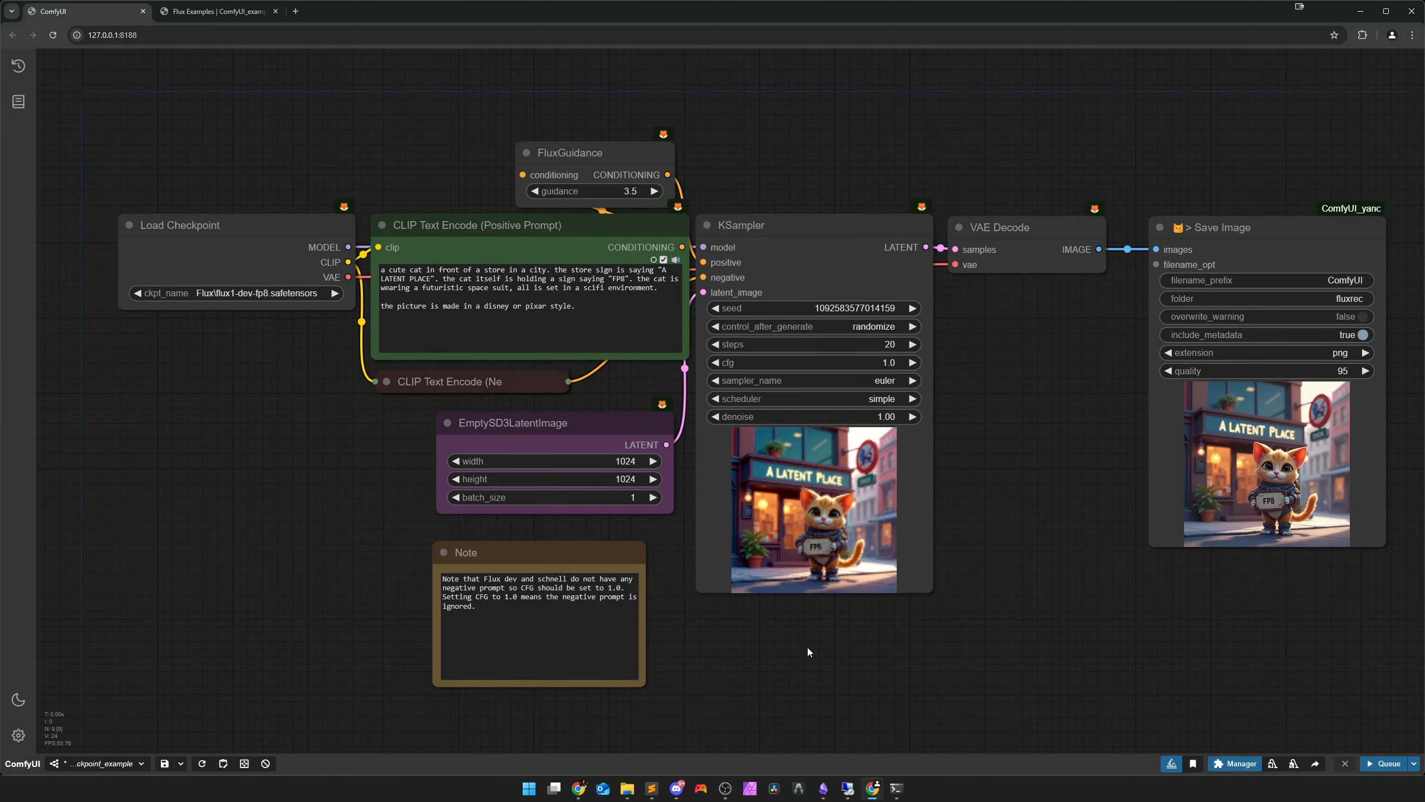
drag(807, 648, 781, 648)
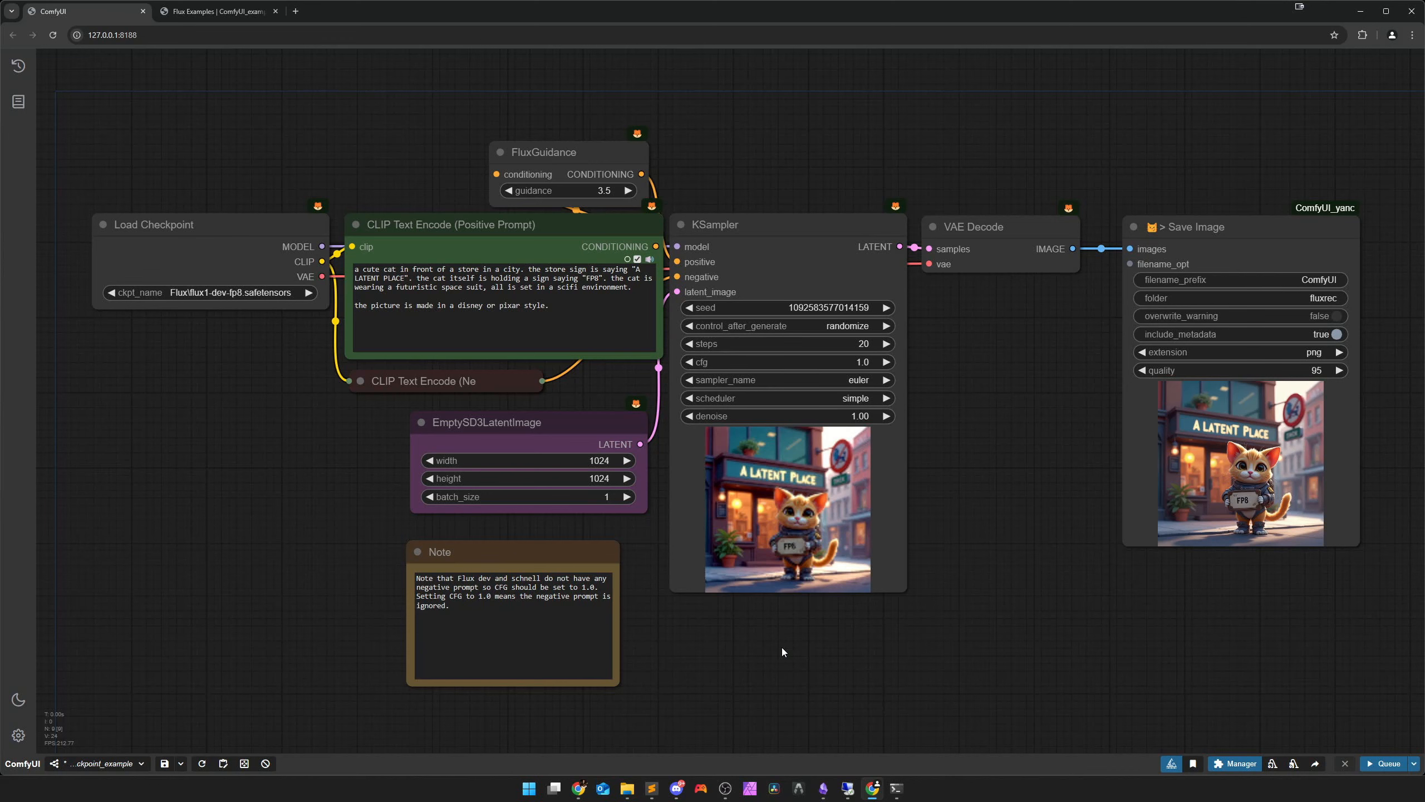
click(555, 312)
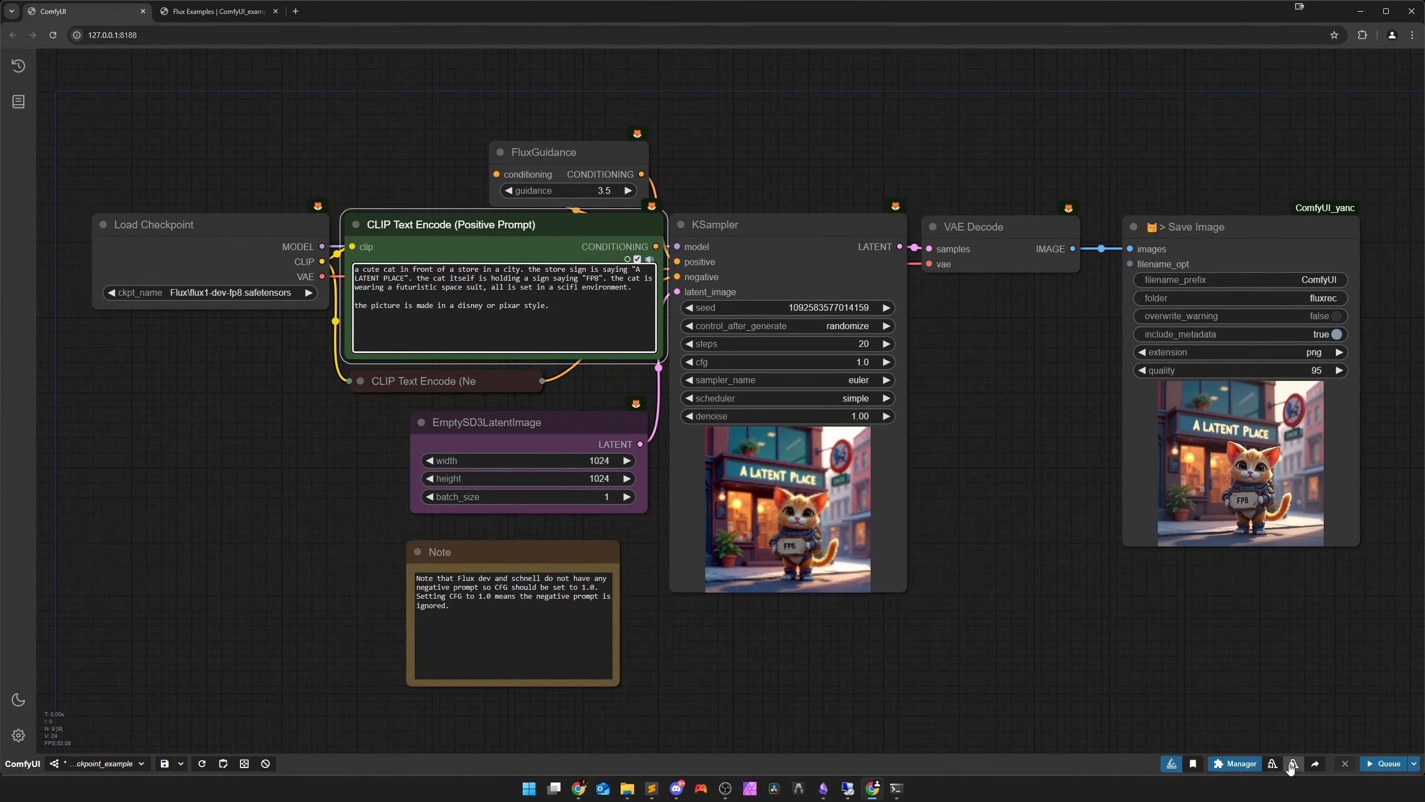
click(806, 652)
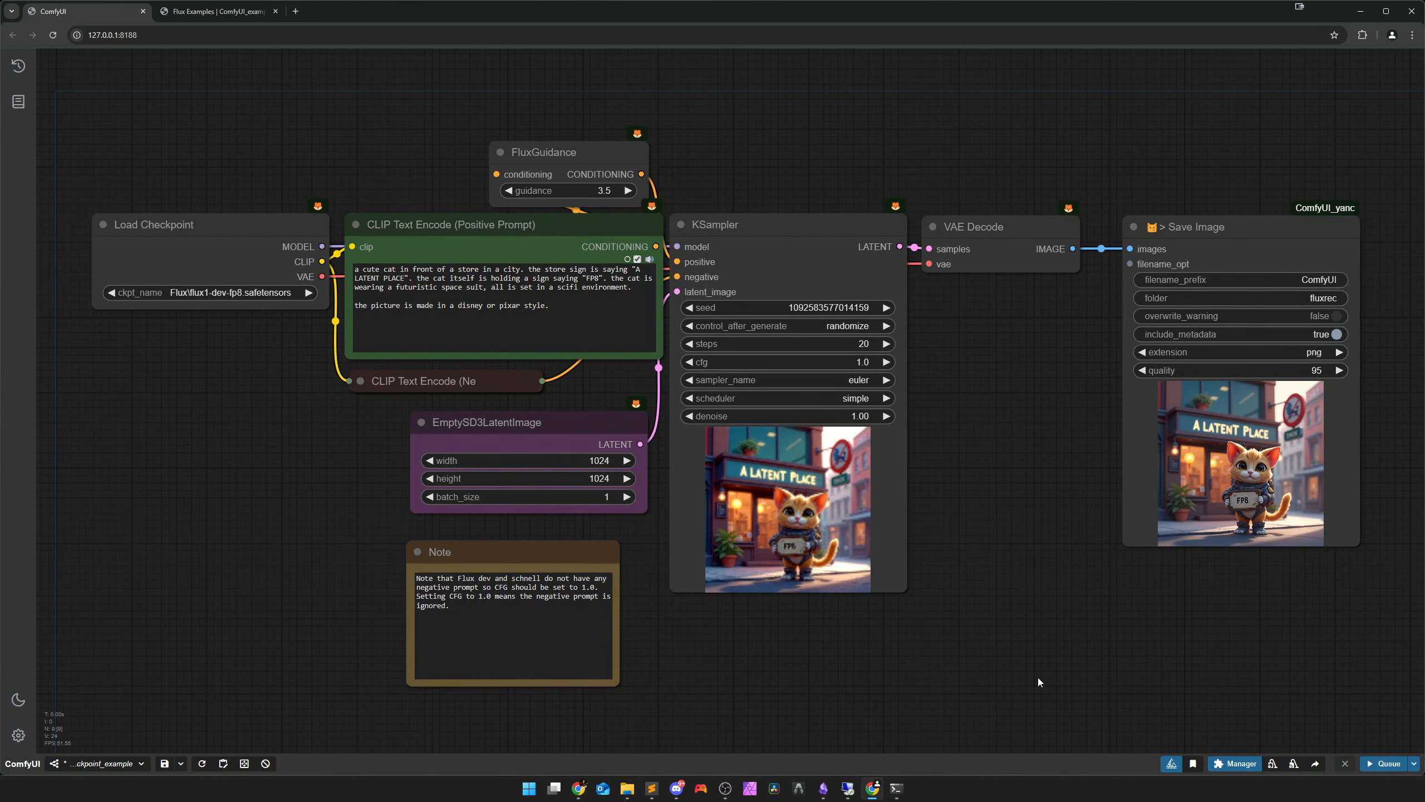
drag(1038, 677, 1040, 673)
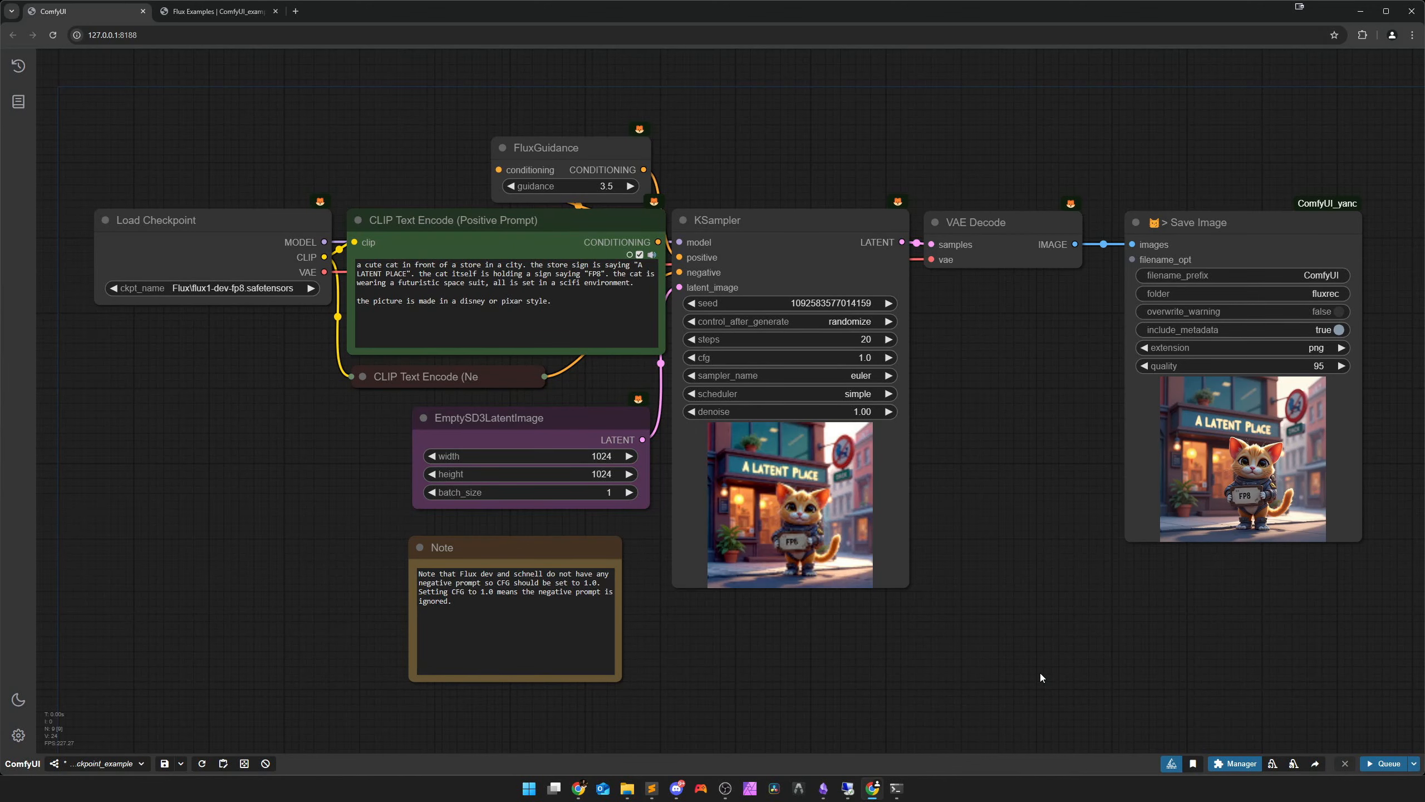
drag(981, 636, 970, 621)
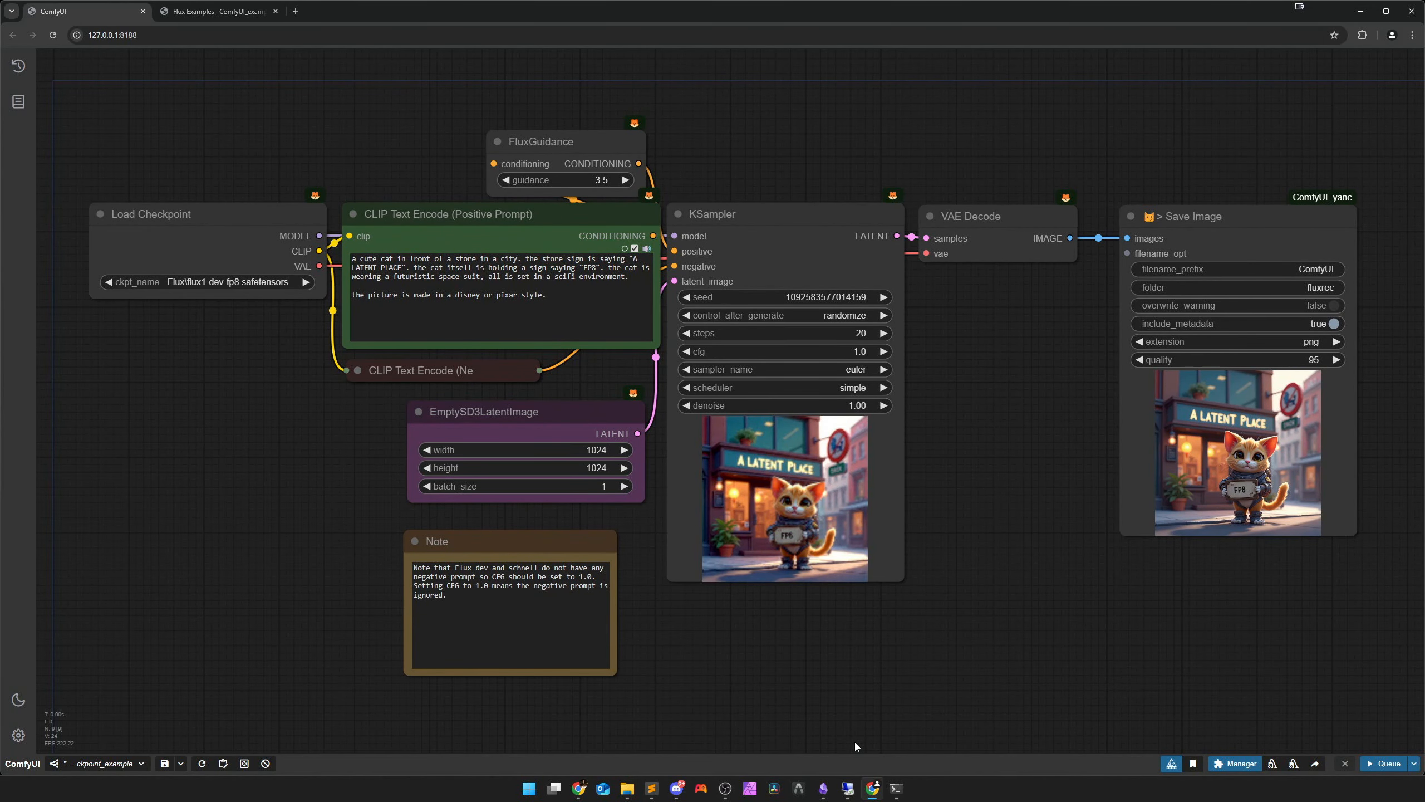
mouse_move(845, 786)
click(825, 788)
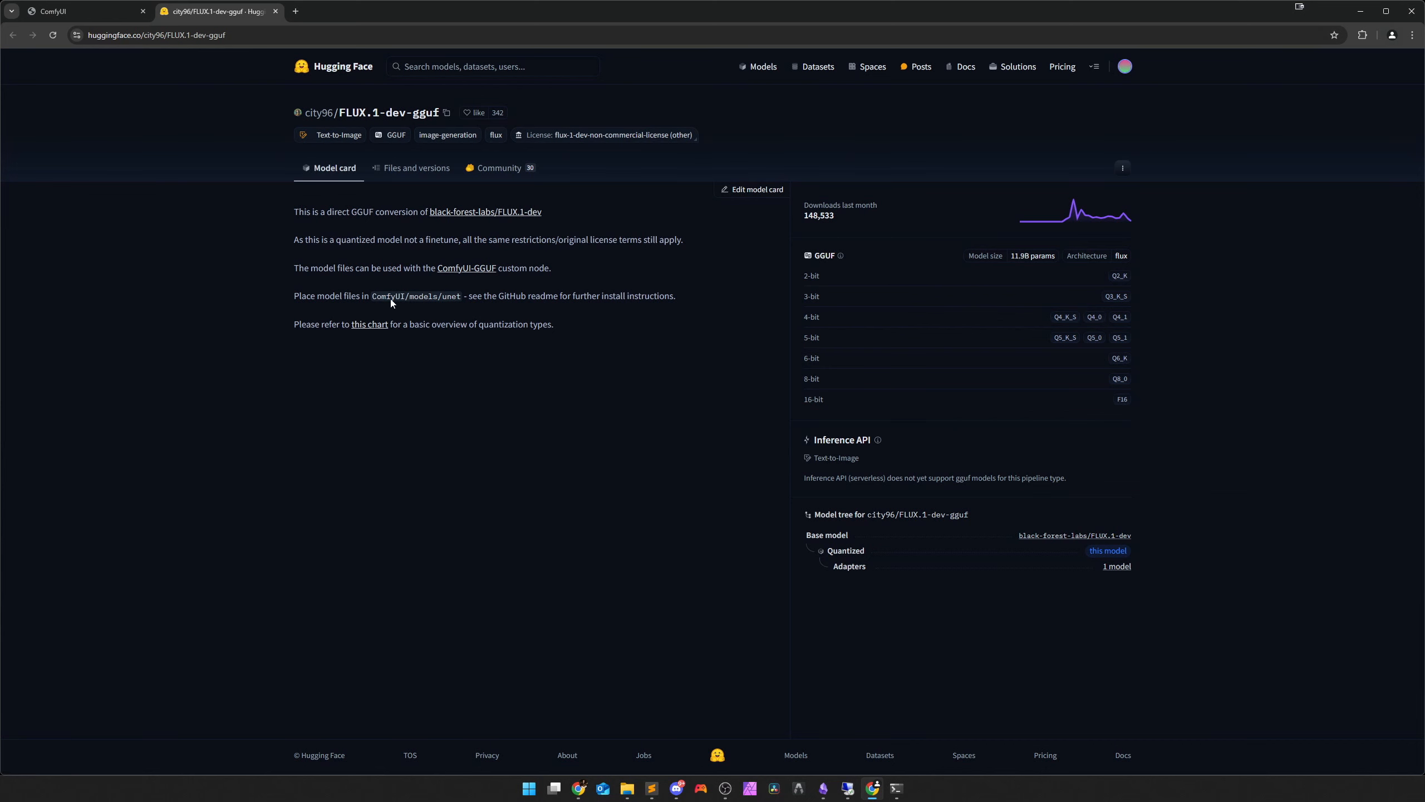
Compare the files of city96/FLUX.1-dev-gguf with the Comfy-Org/flux1-dev files, and check the model card for the folder the GGUF files belong in
click(415, 168)
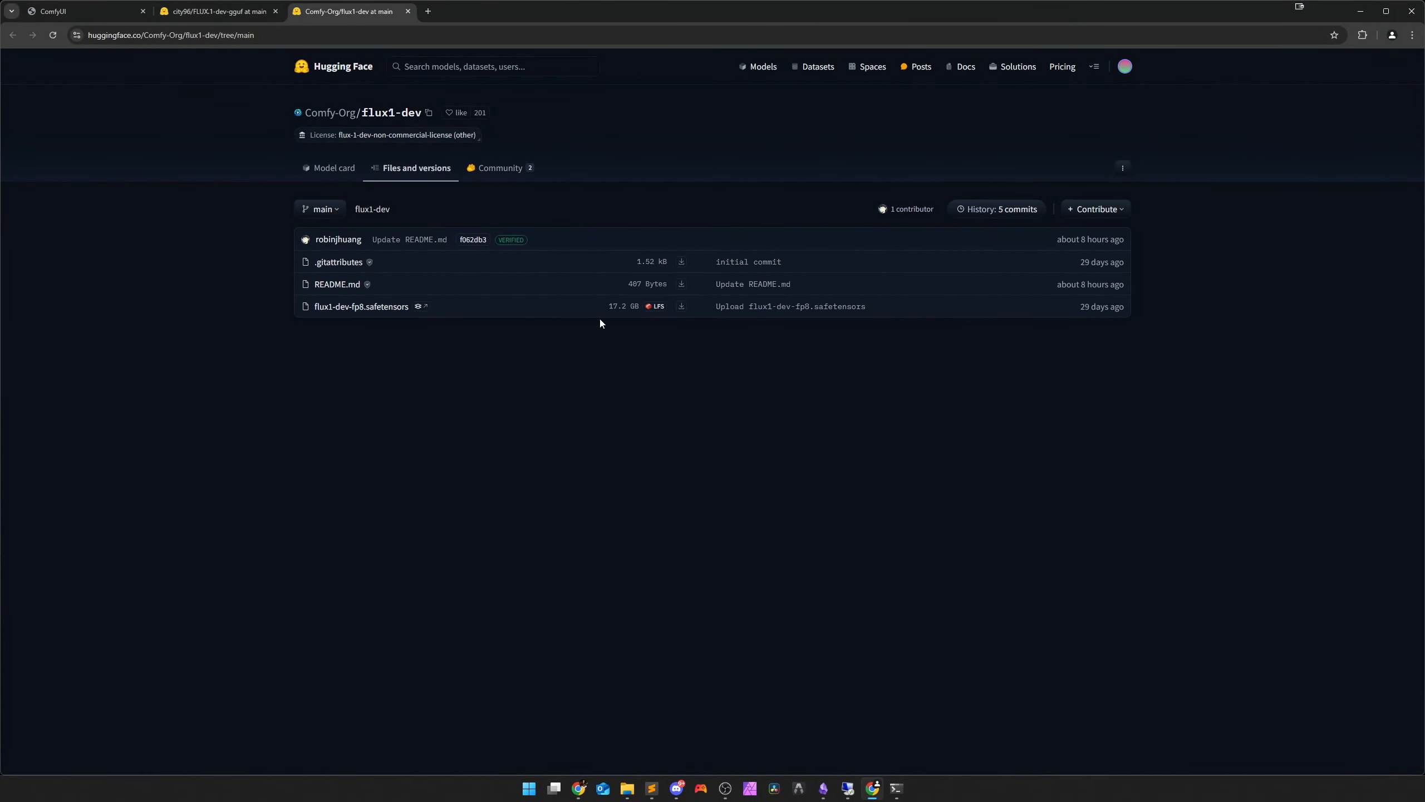
click(408, 10)
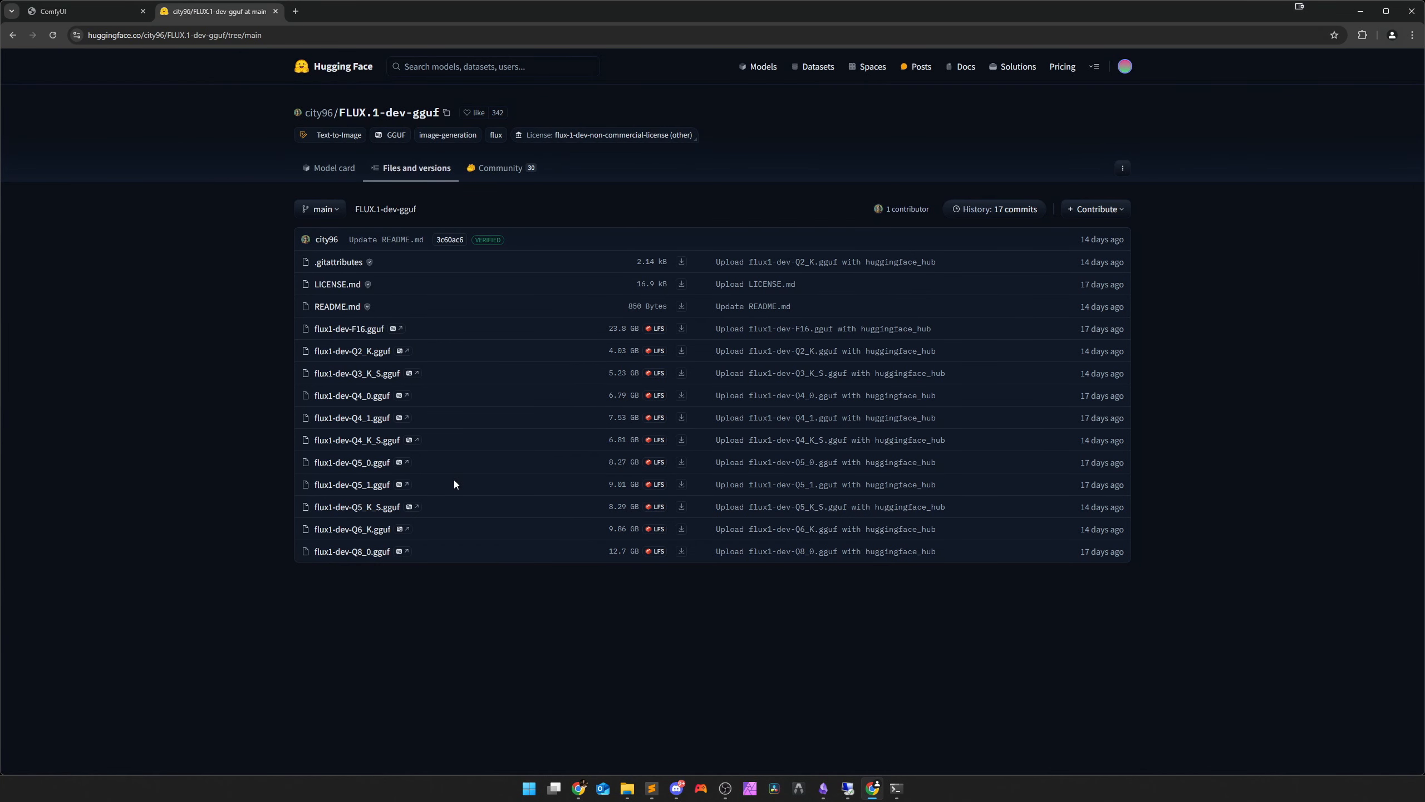
click(332, 169)
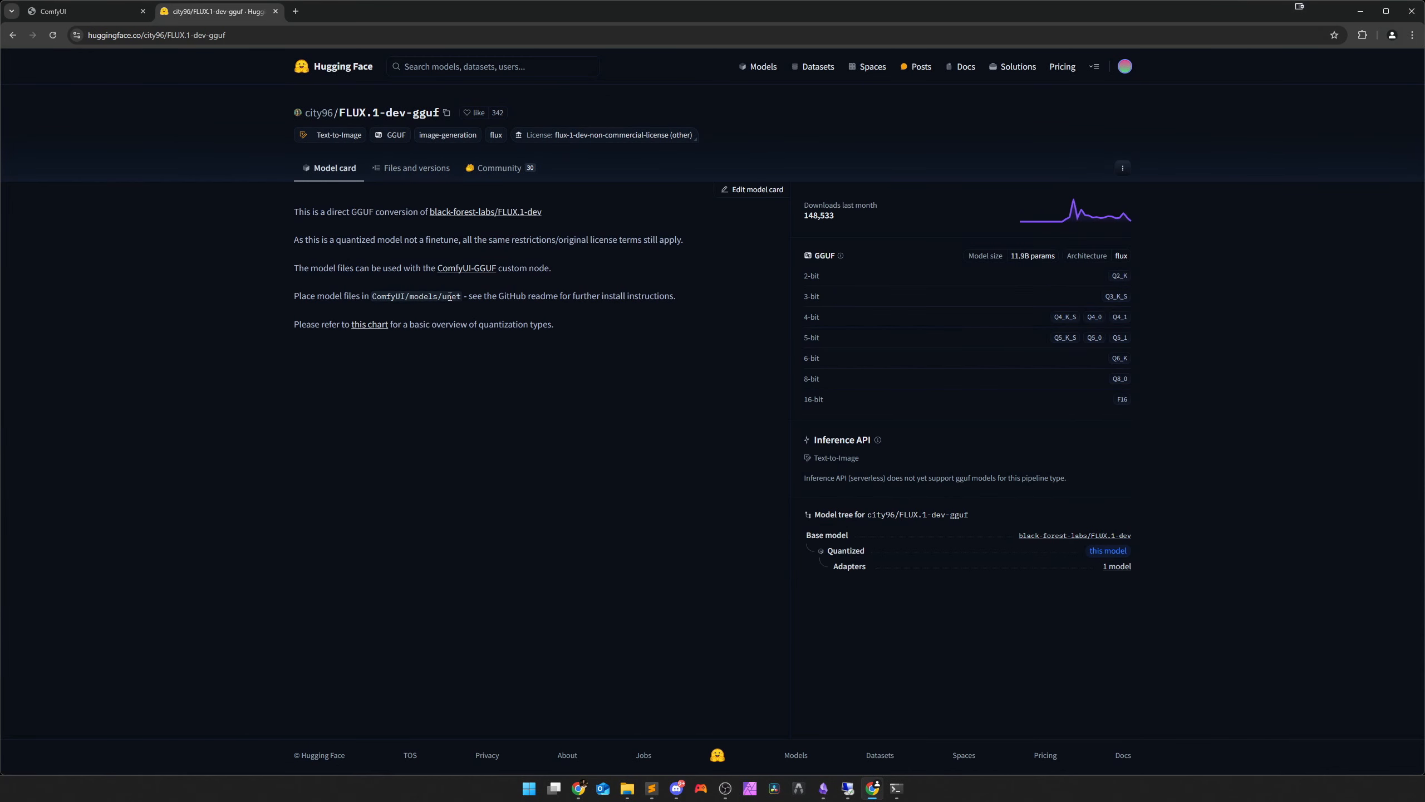
drag(458, 294, 372, 296)
click(391, 322)
Switch to File Explorer and check the Flux dev GGUF files in the unet/Flux folder of ComfyUI Models
click(628, 789)
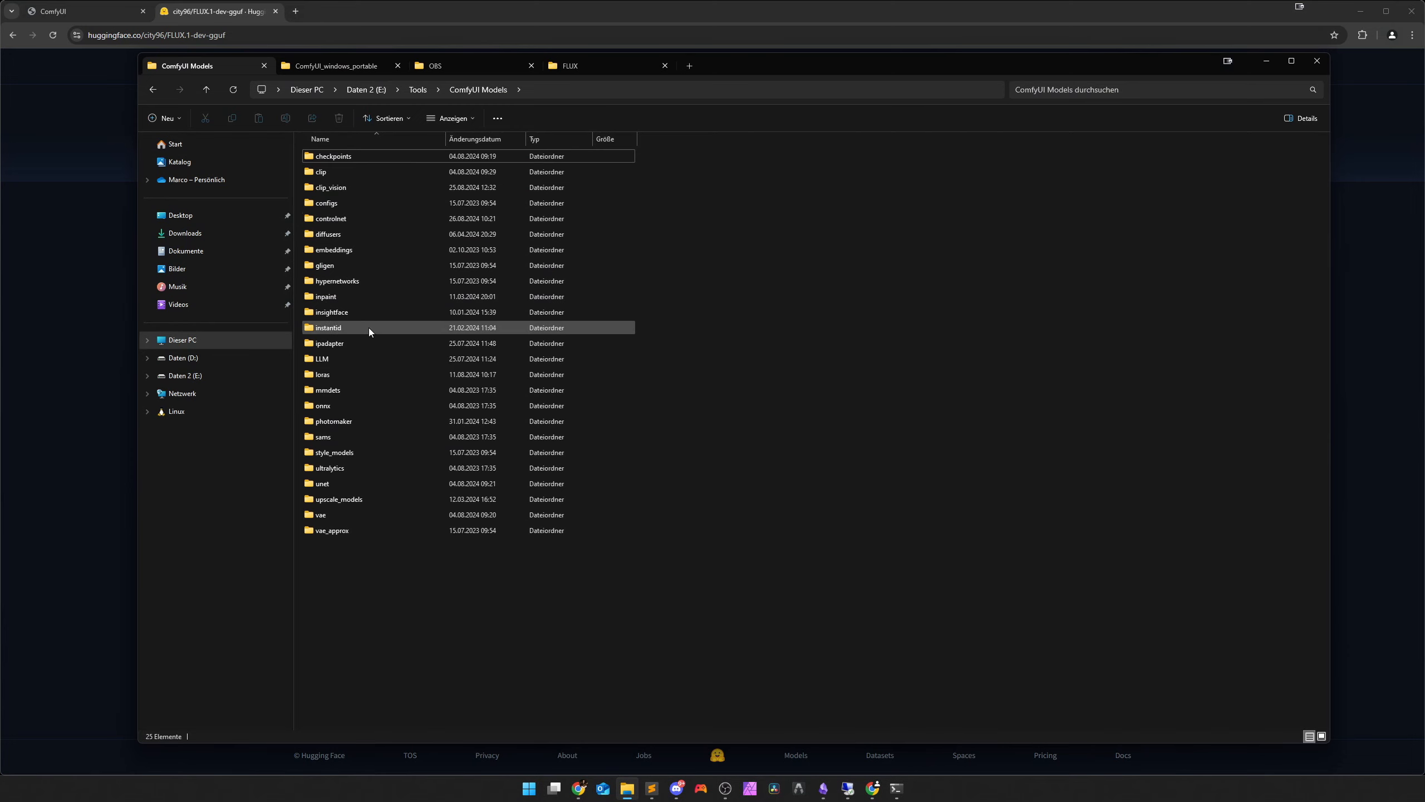
double_click(354, 481)
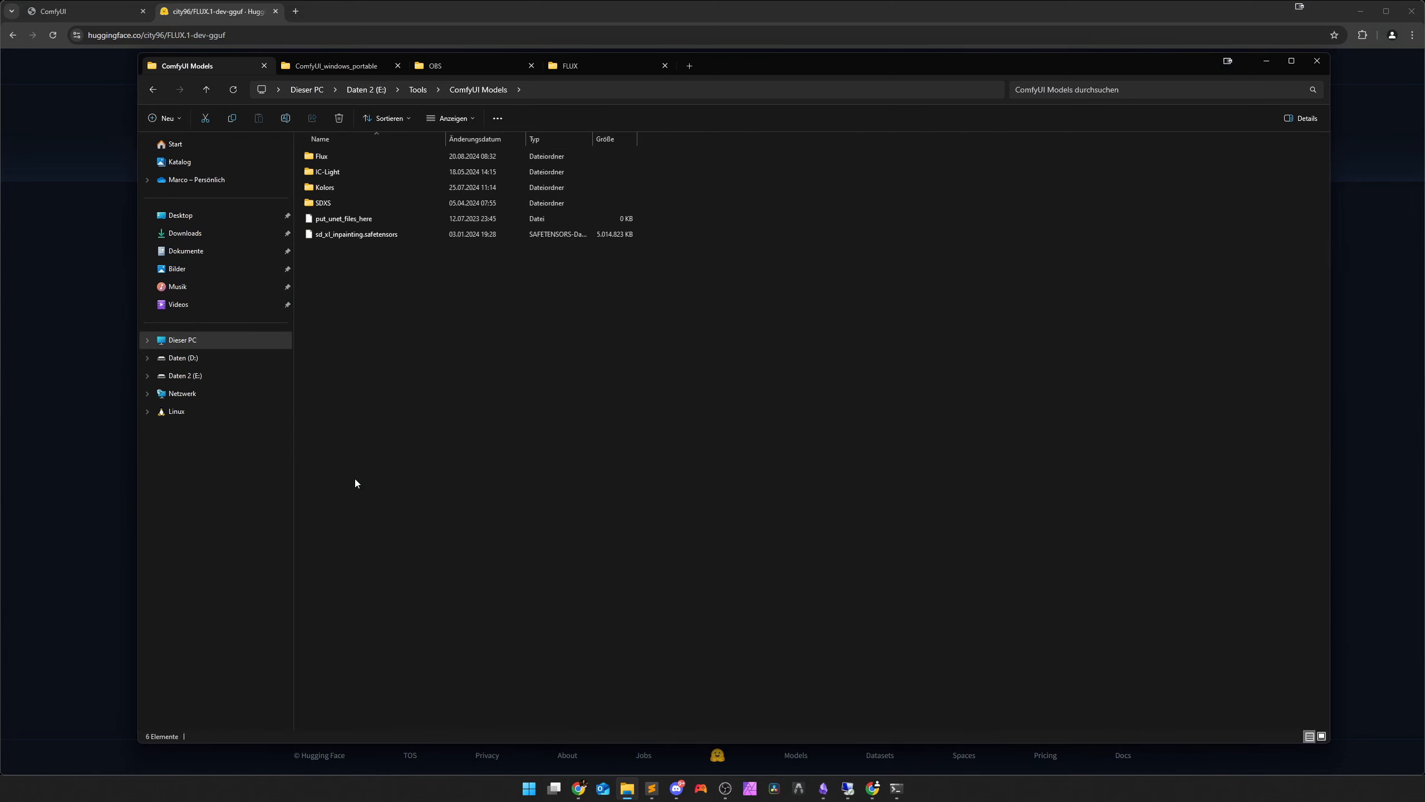
double_click(361, 157)
click(376, 160)
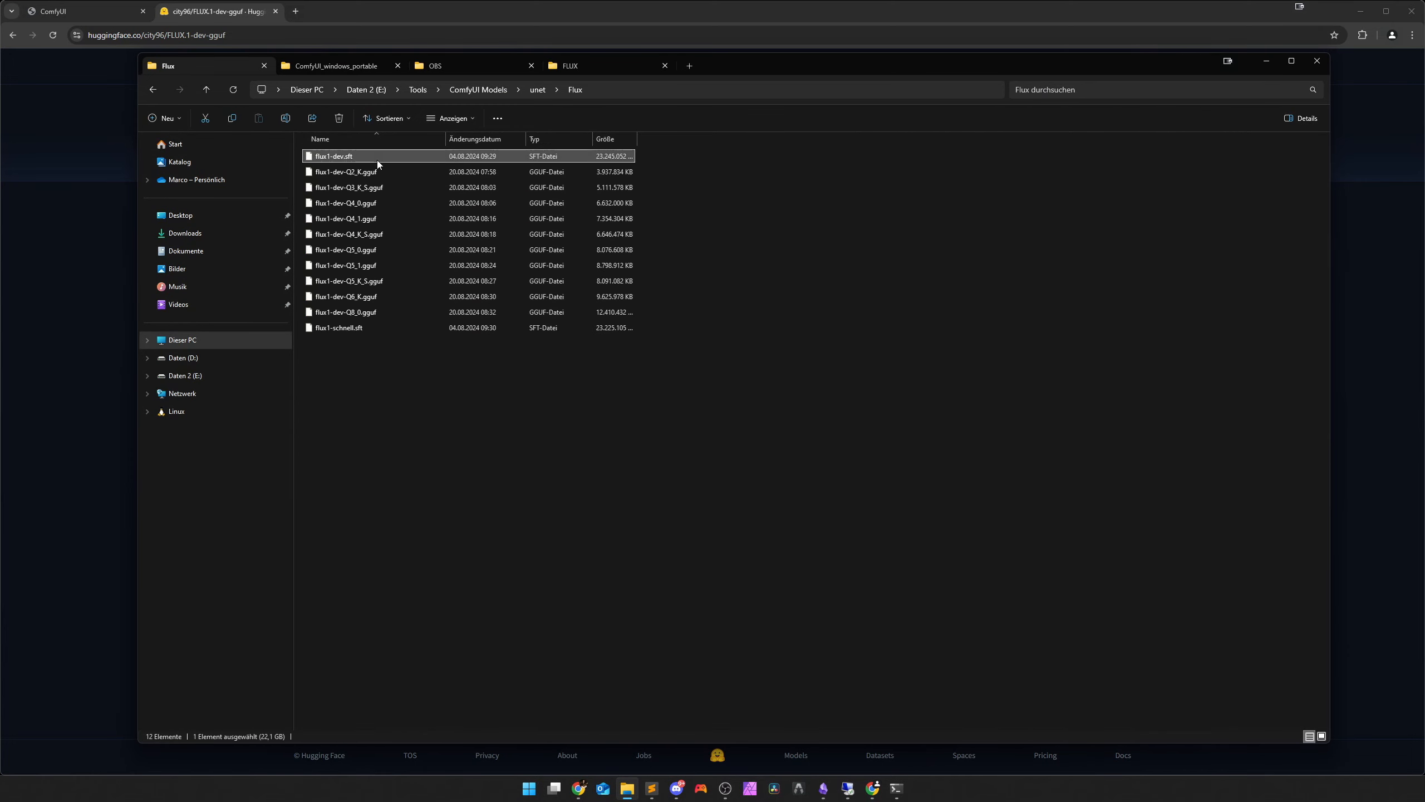
click(383, 330)
click(386, 313)
key(alt+Tab)
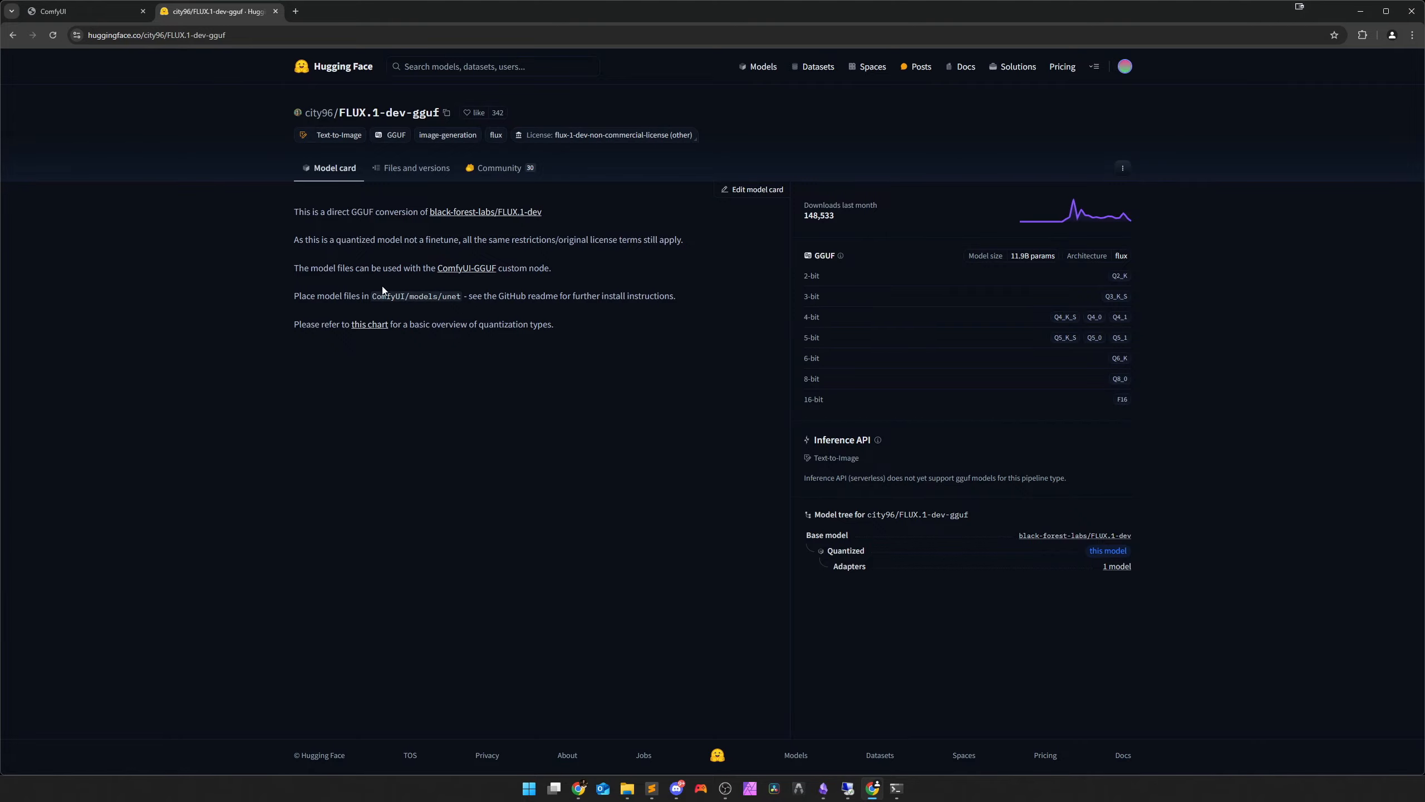
Open the ComfyUI-GGUF repository from the model card, skim its README's installation notes, and close the page
click(457, 269)
scroll(305, 469, down, 5)
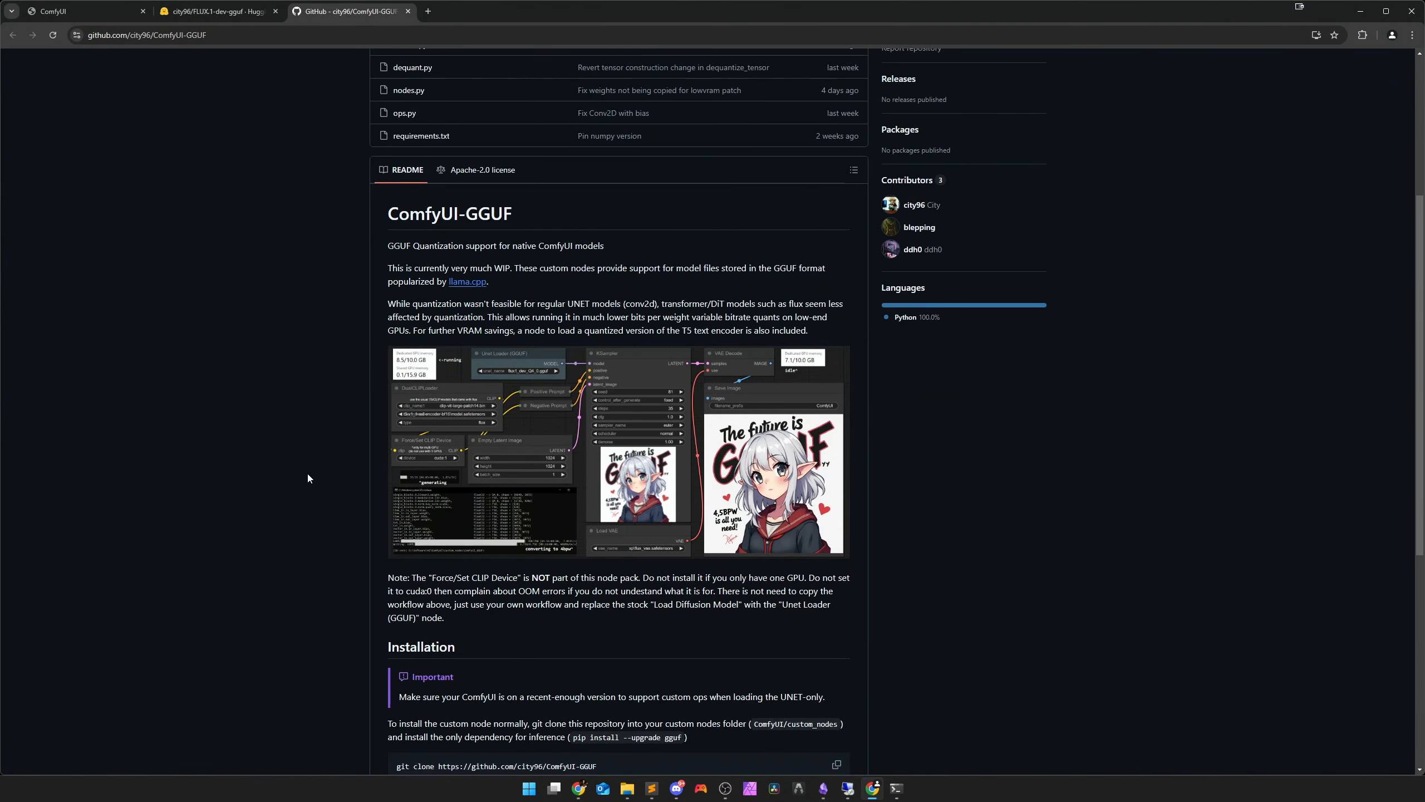
scroll(307, 480, down, 2)
scroll(325, 336, up, 10)
click(408, 11)
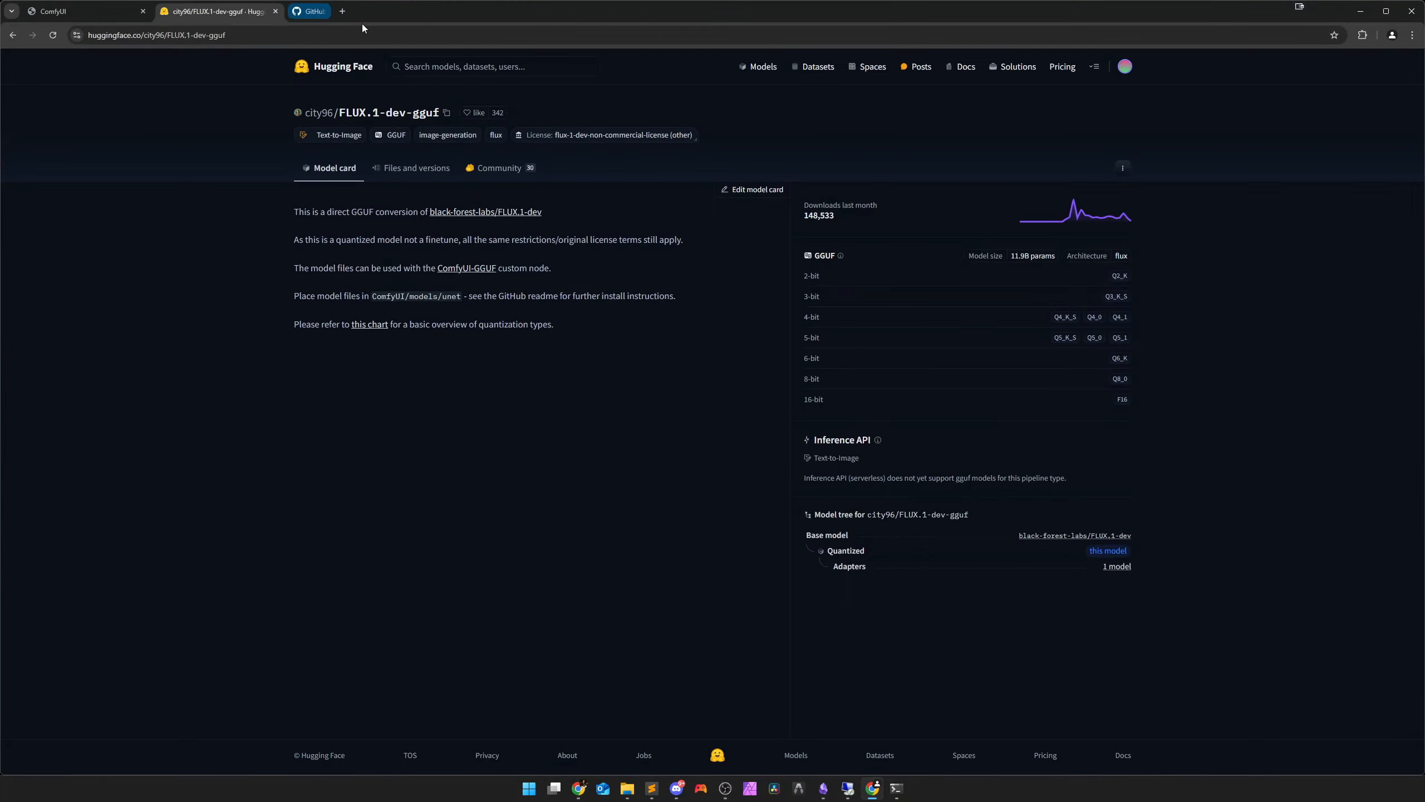
Switch to ComfyUI and search the Custom Nodes Manager for "gguf" to check the ComfyUI-GGUF installation, closing the manager when done
click(84, 15)
click(1236, 763)
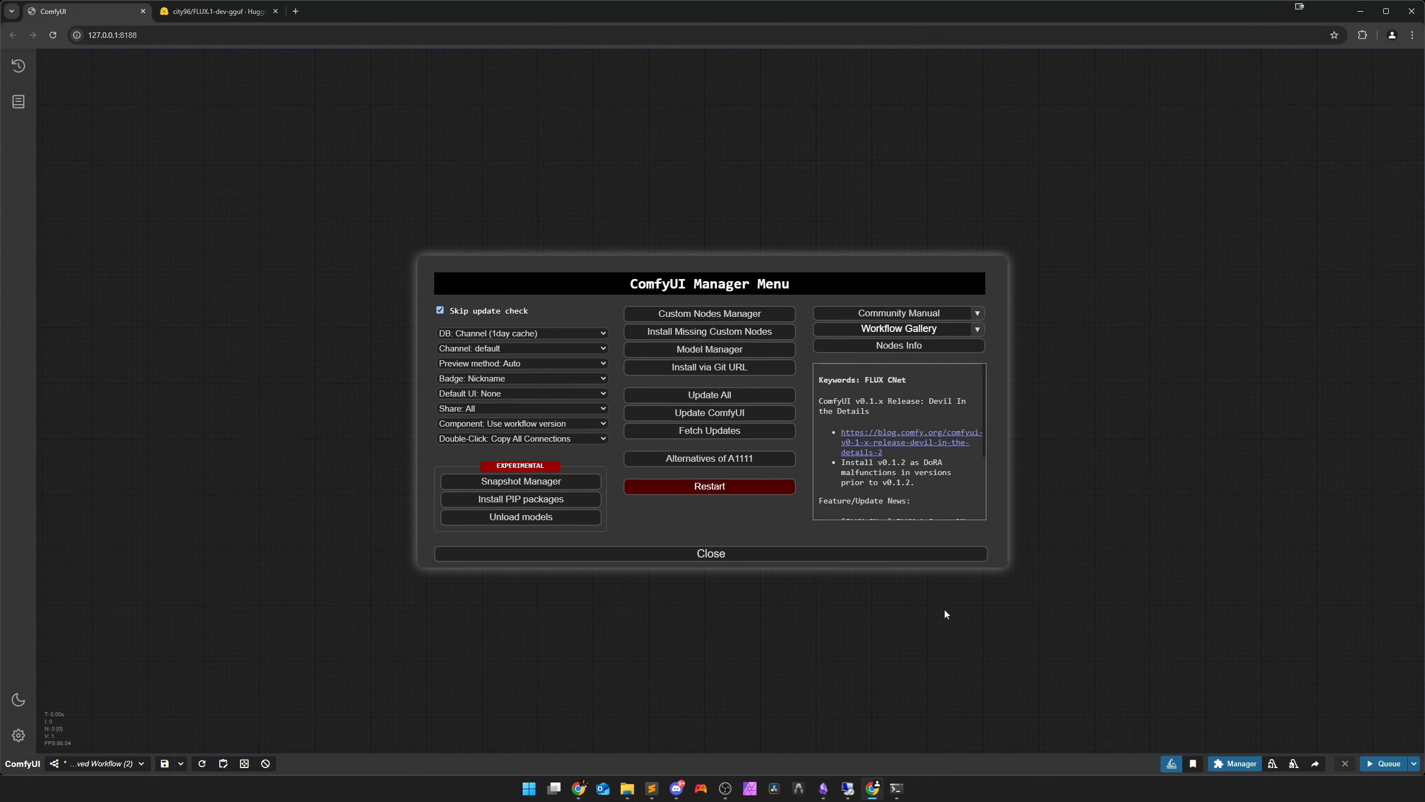
click(697, 315)
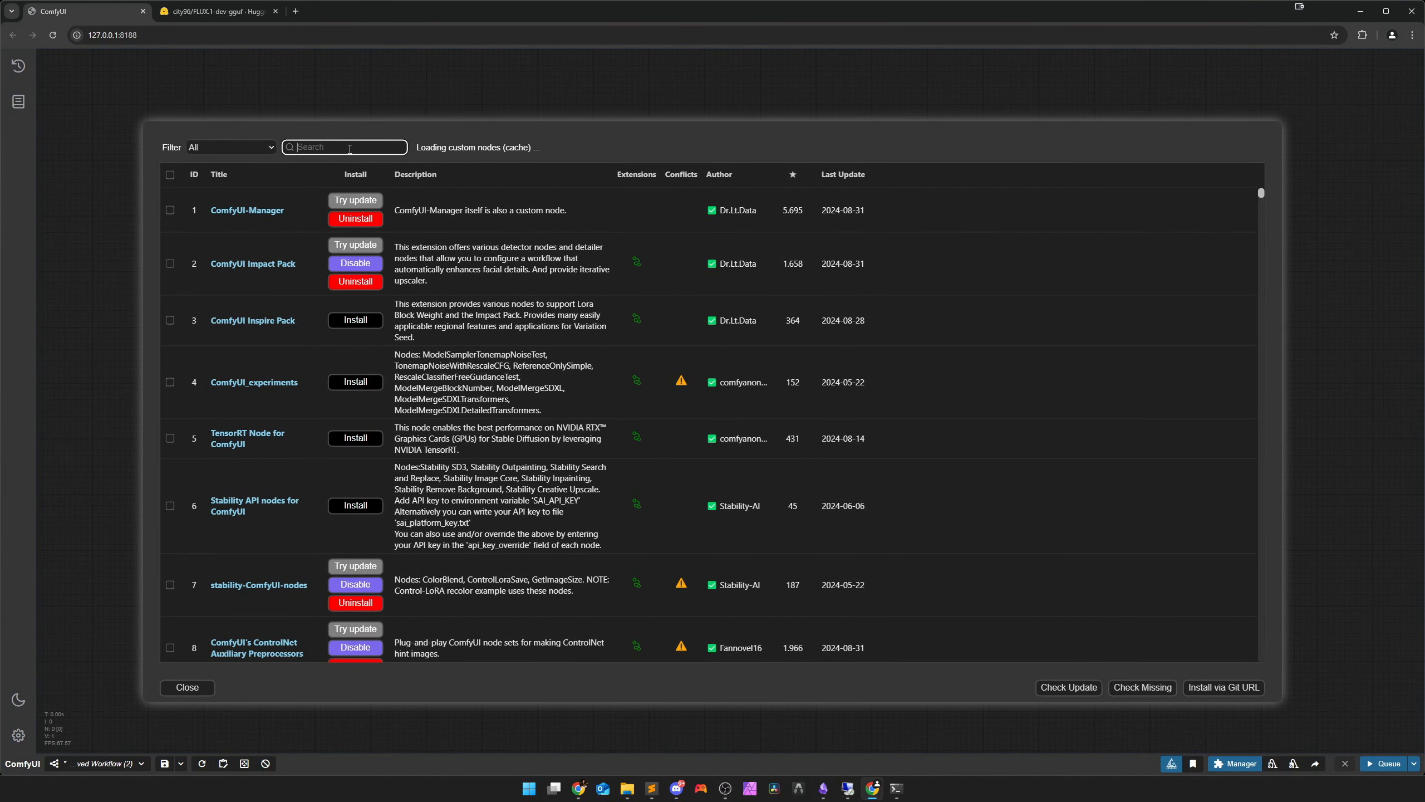
click(349, 147)
text(gguf)
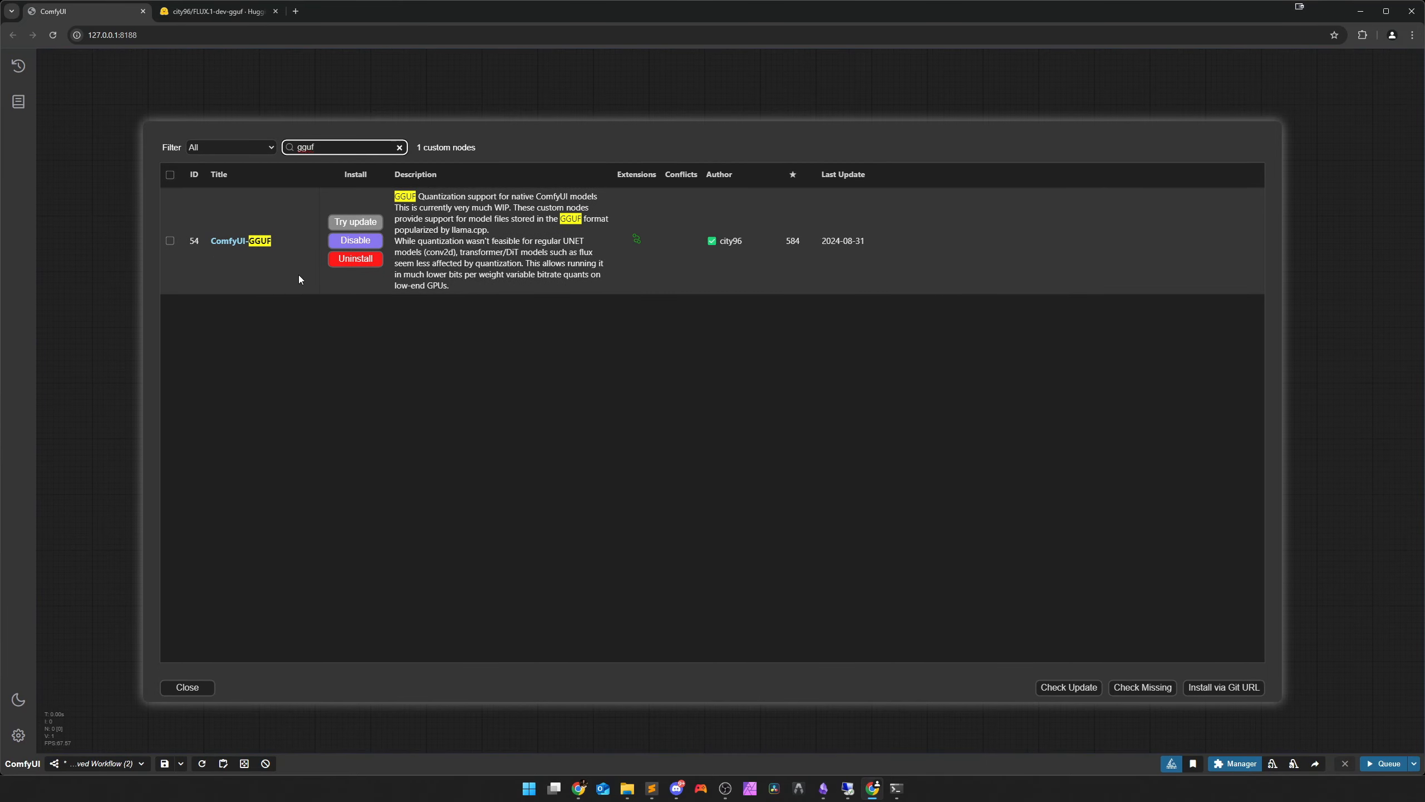
click(399, 149)
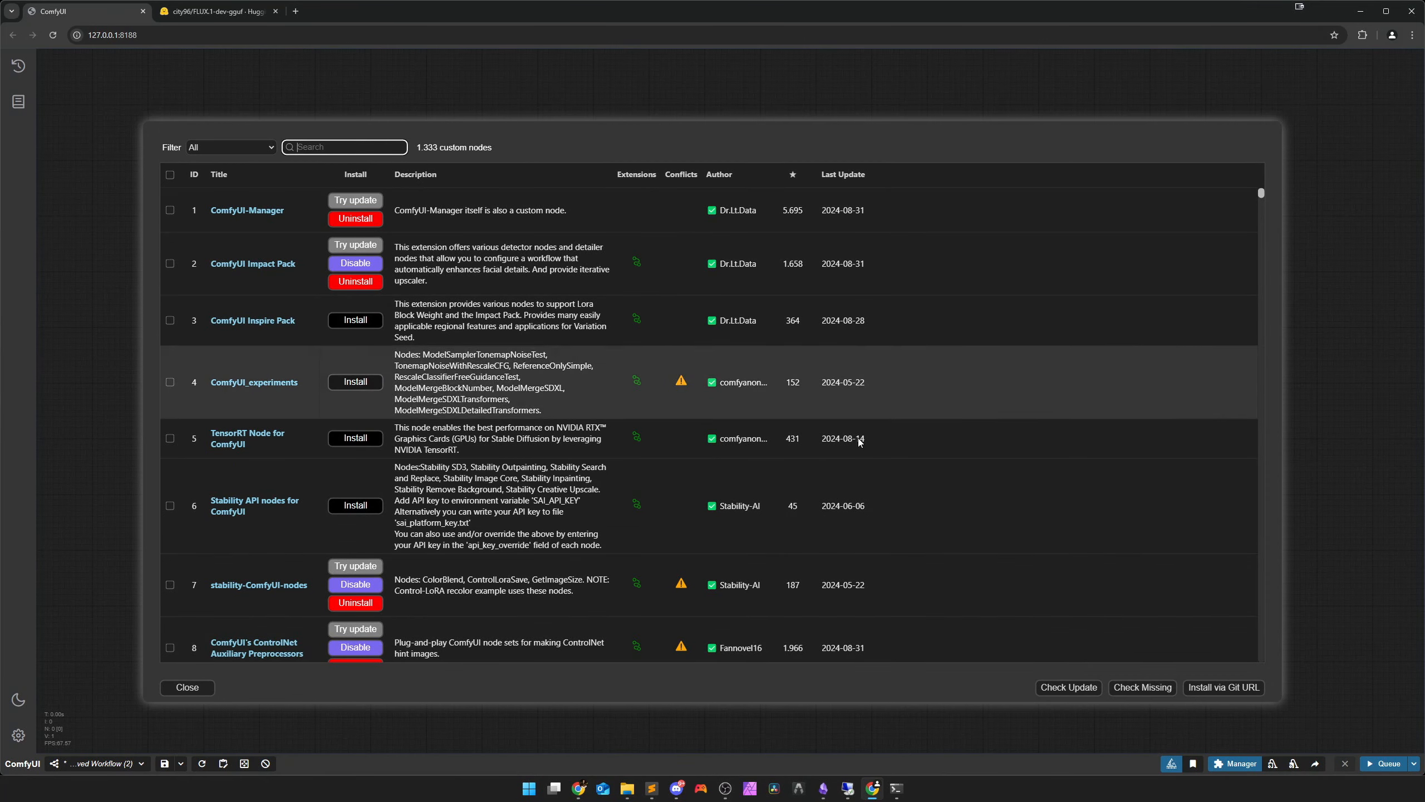
click(187, 686)
click(707, 553)
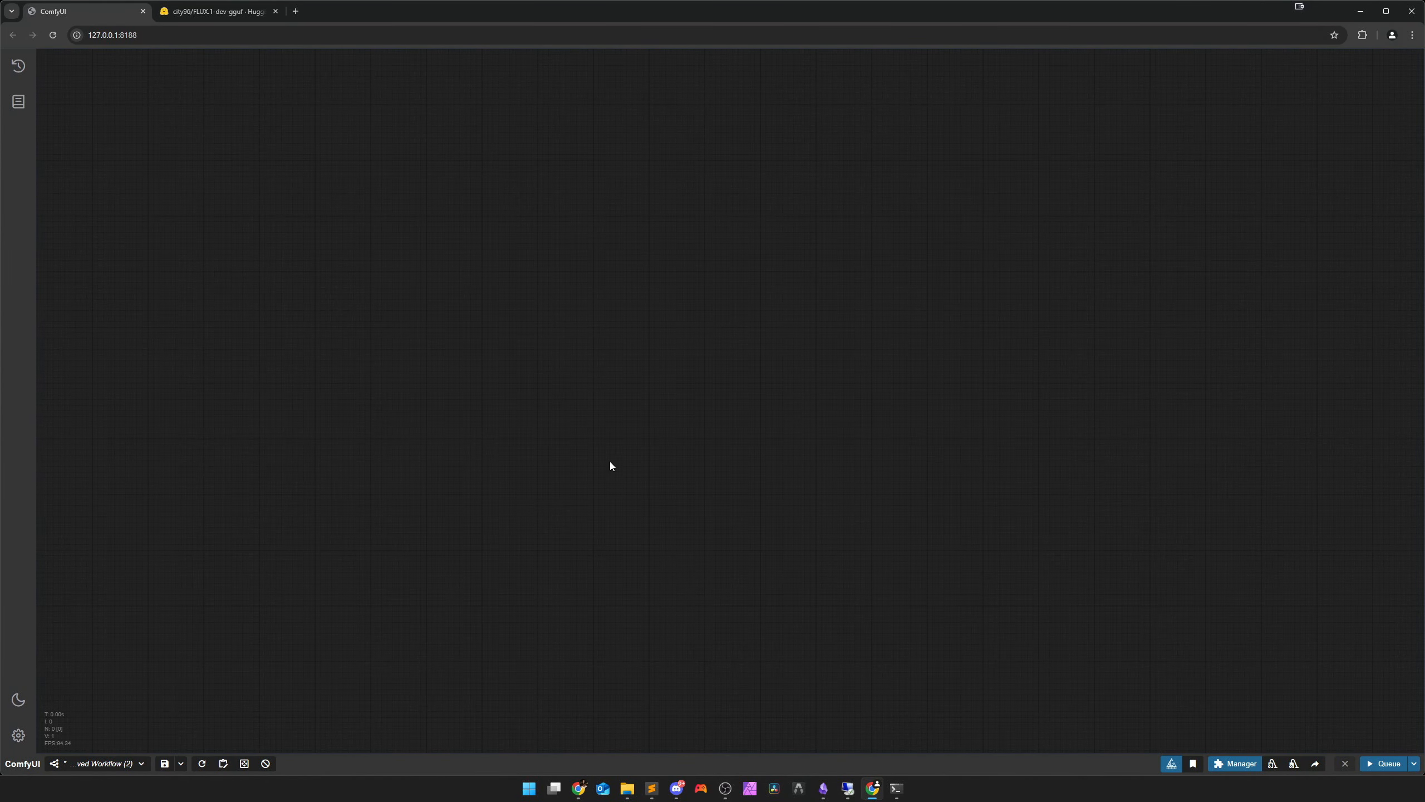
Add a Unet Loader (GGUF) node to the empty workflow canvas
double_click(359, 318)
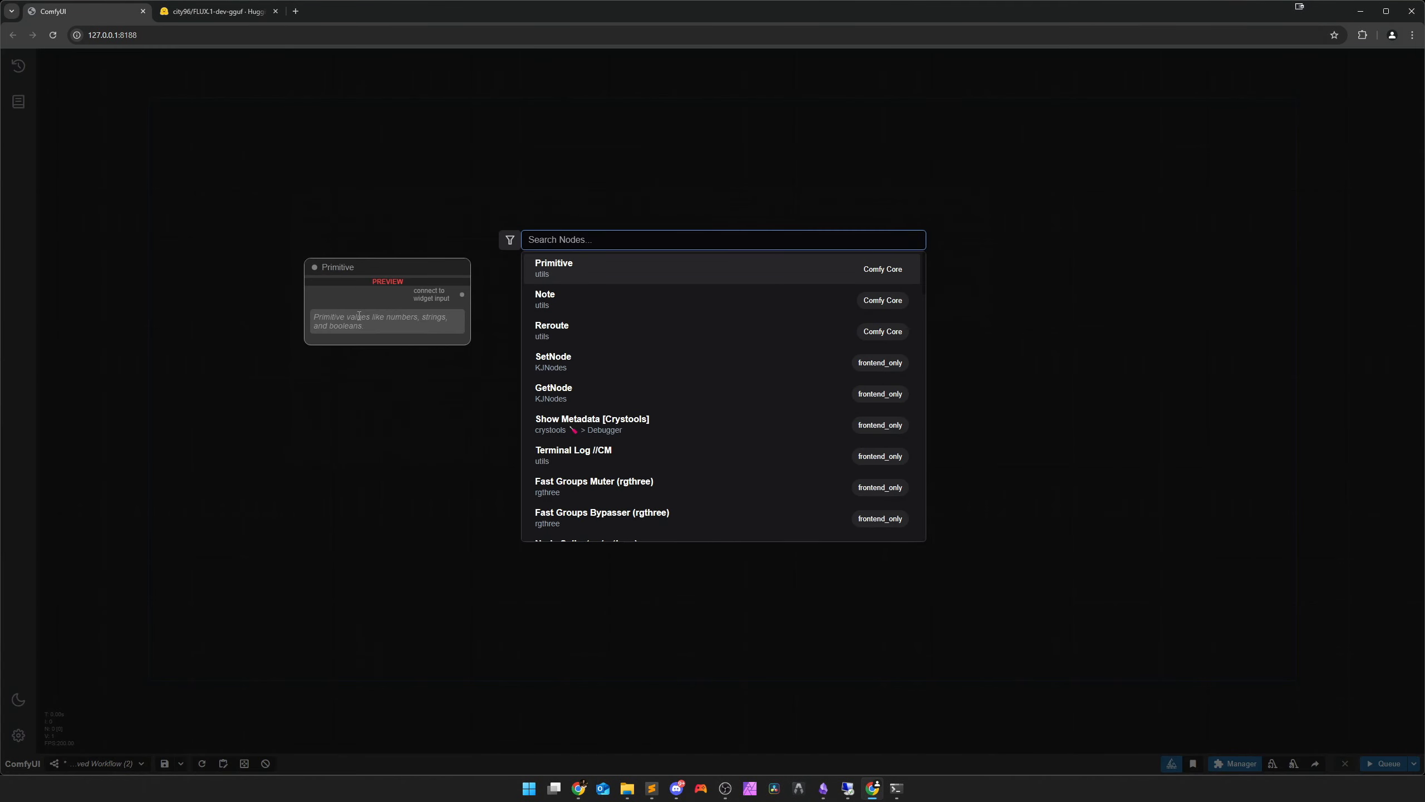
text(gguf)
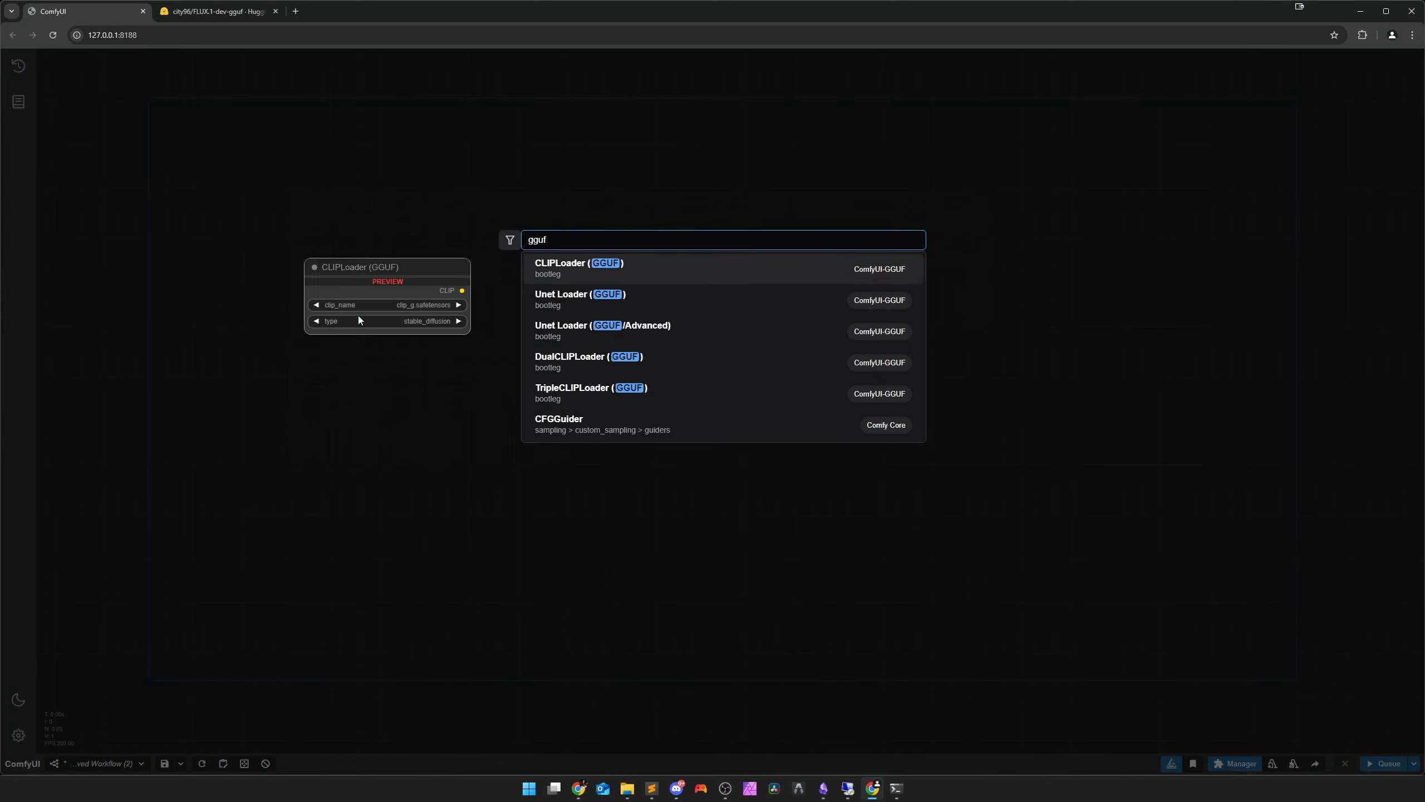
key(Down)
key(Return)
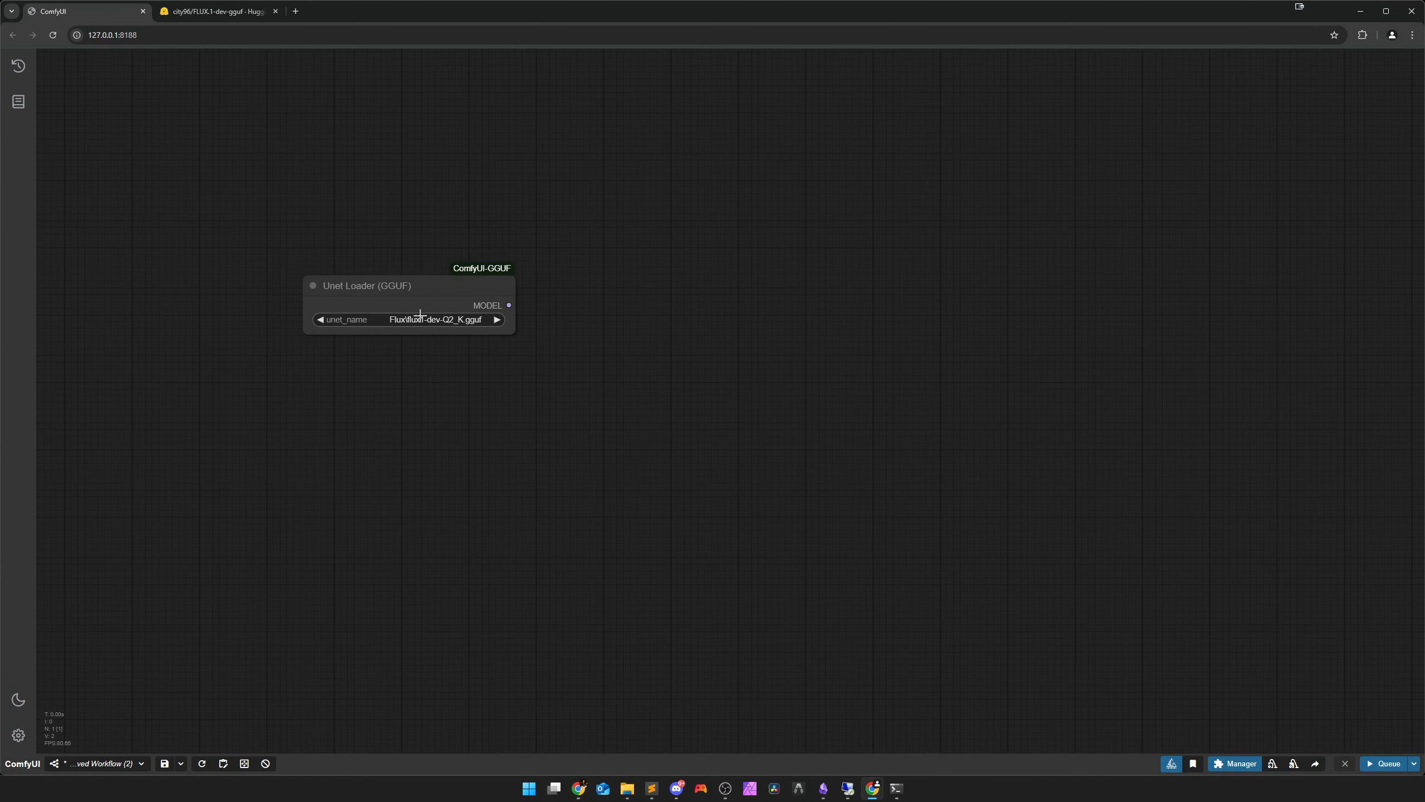
Set the Unet Loader (GGUF) model to Flux\flux1-dev-Q4_0.gguf and reposition the node to leave room beside it
drag(417, 293, 353, 294)
click(375, 319)
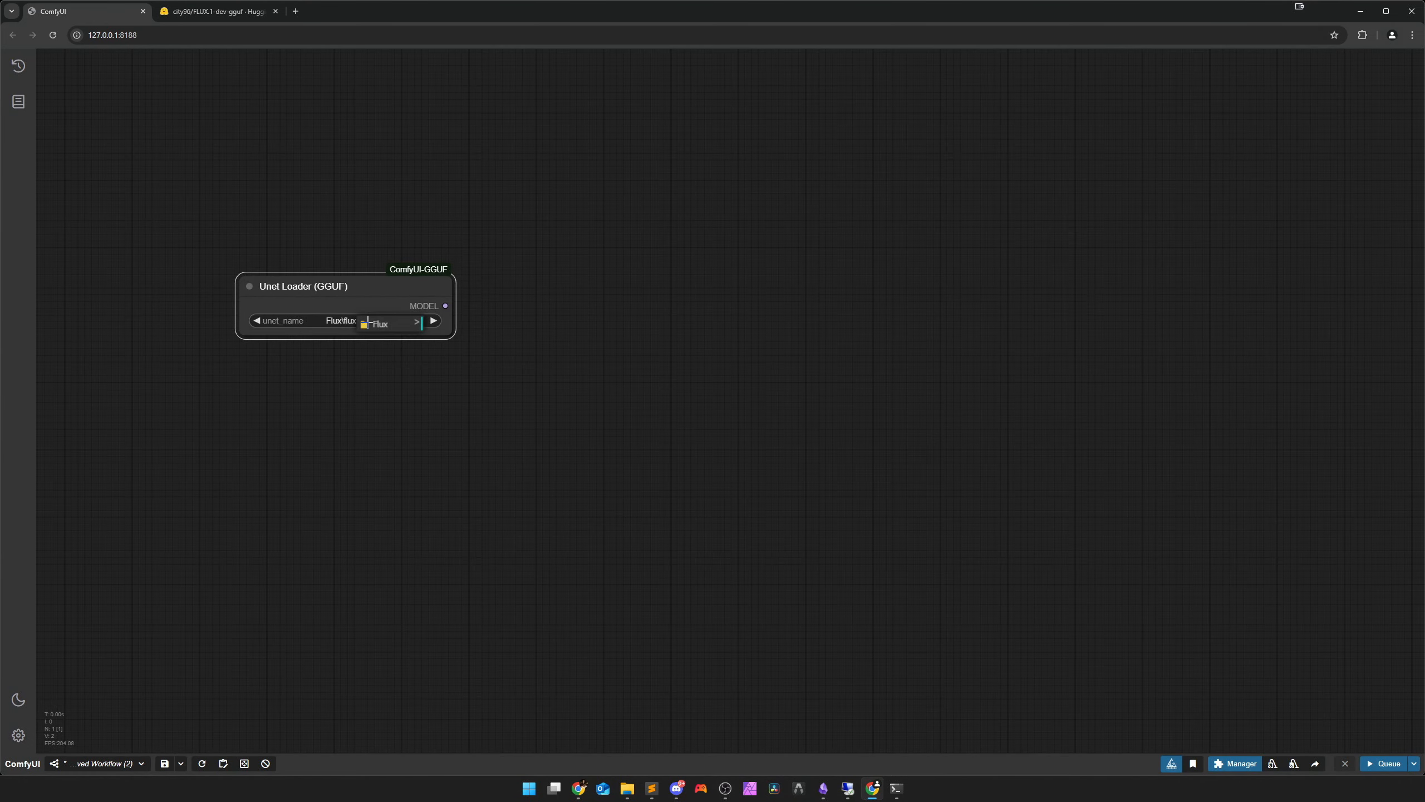
click(418, 323)
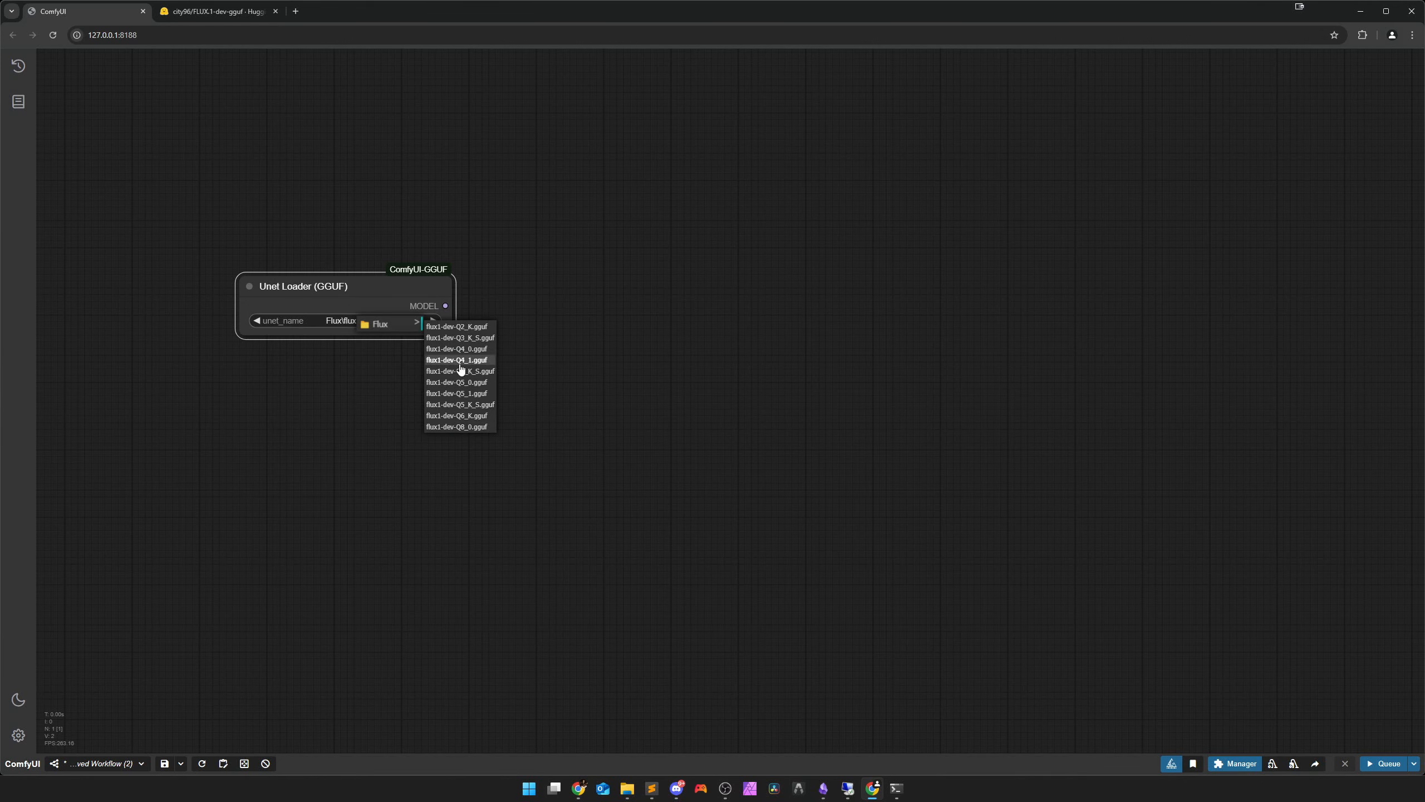
click(452, 348)
drag(376, 309, 318, 315)
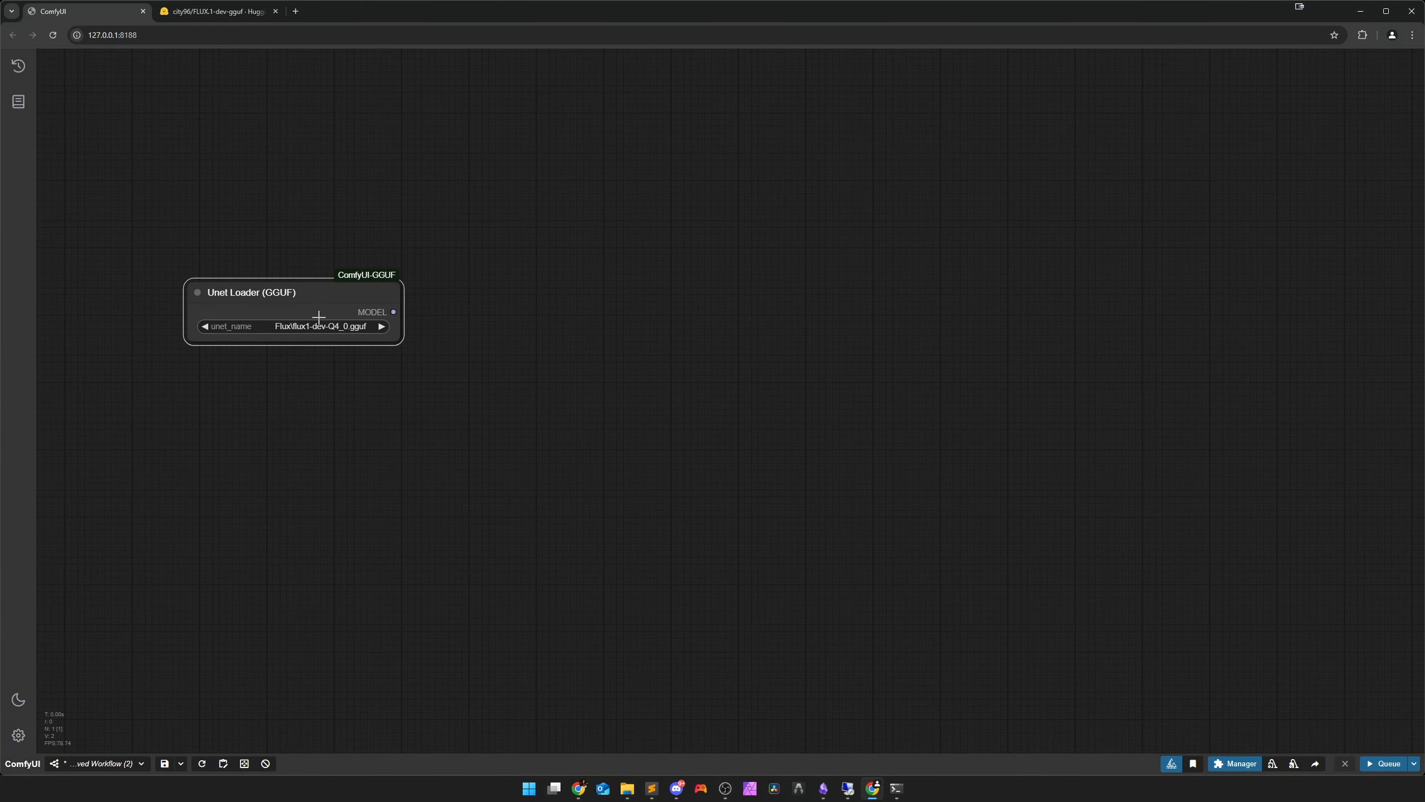
scroll(365, 412, down, 2)
drag(366, 413, 375, 382)
drag(320, 280, 302, 242)
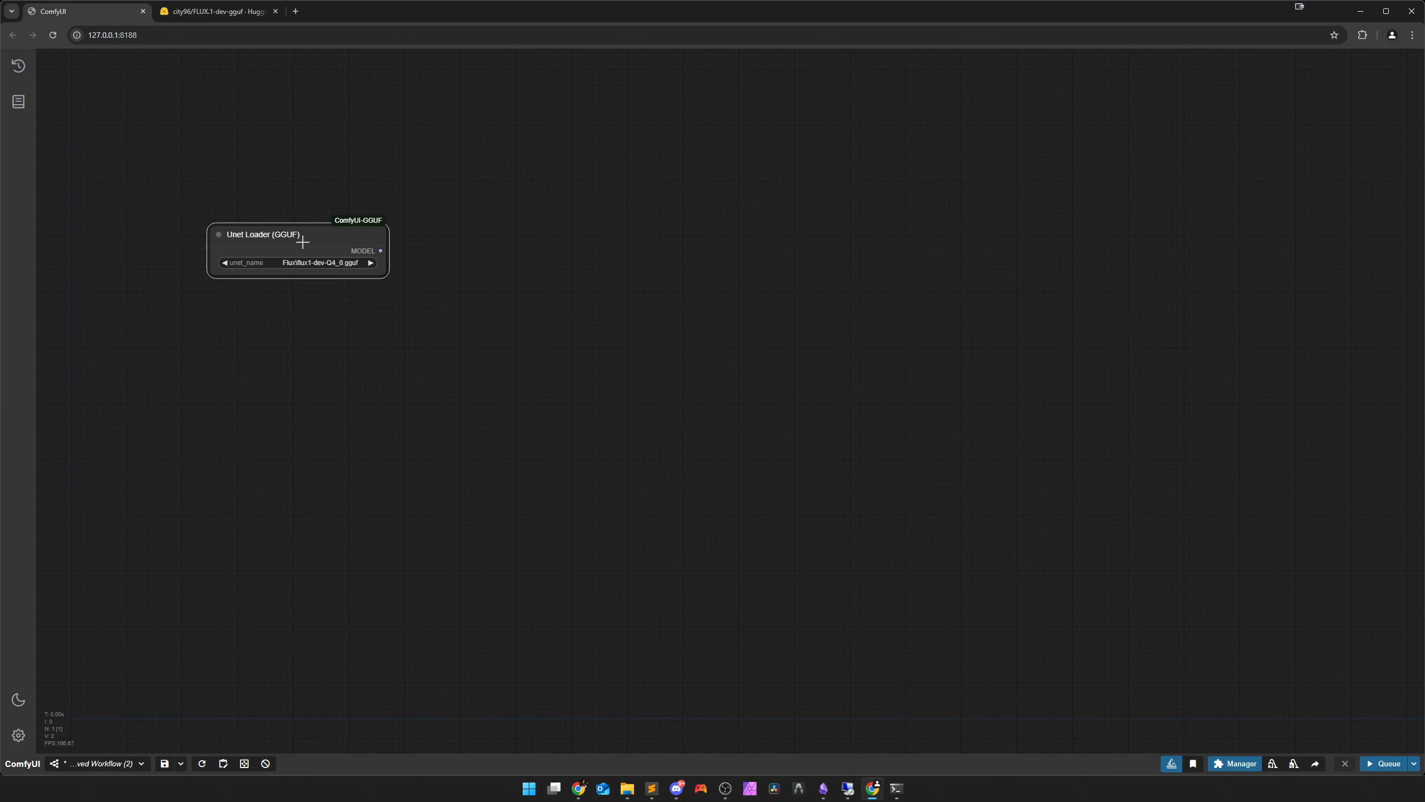
Add a DualCLIPLoader node from Comfy Core below the Unet Loader (GGUF) node
double_click(289, 349)
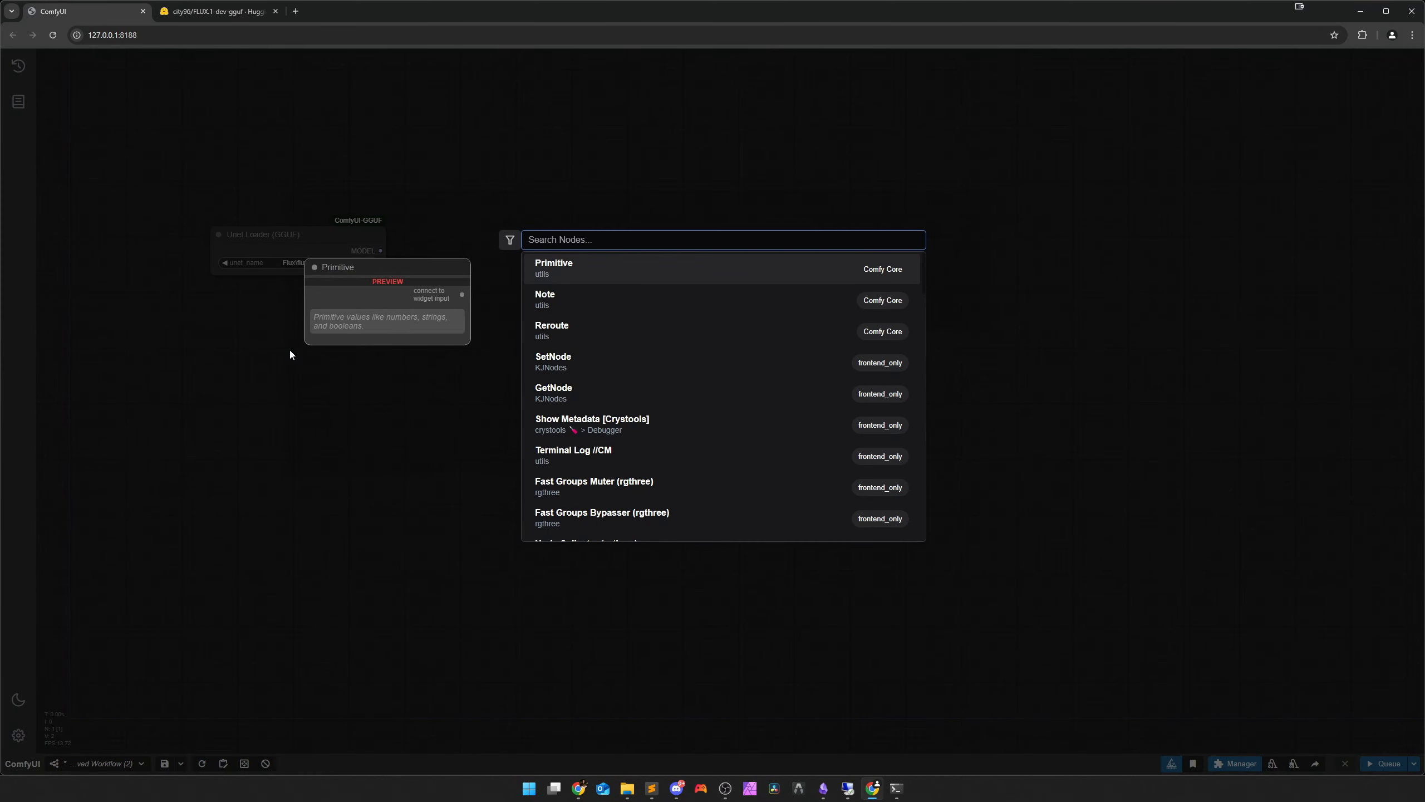
text(dualcl)
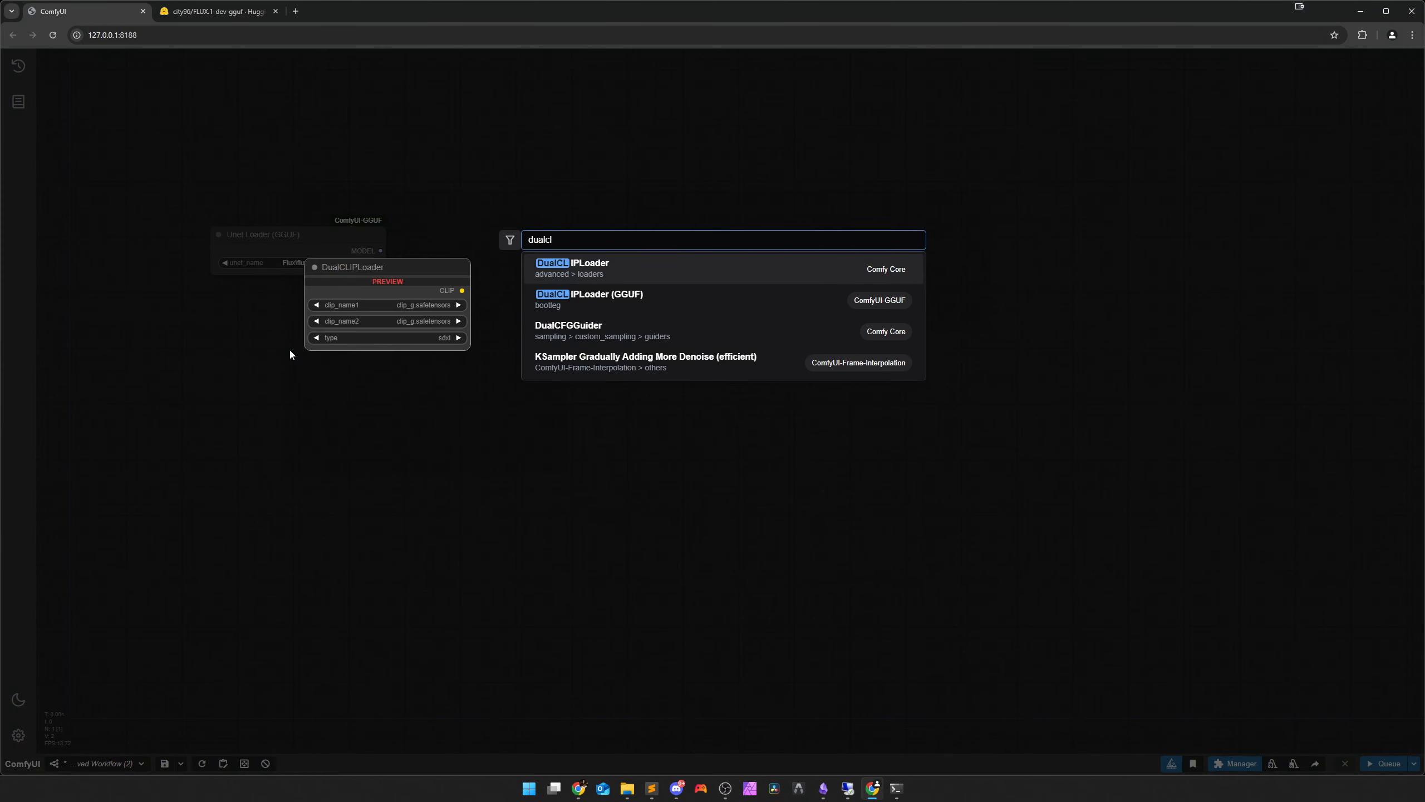
text(i)
key(Return)
Set DualCLIPLoader's clip_name1 to t5xxl_fp8_e4m3fn.safetensors and clip_name2 to clip_l.safetensors, and align it directly beneath the Unet Loader
click(372, 369)
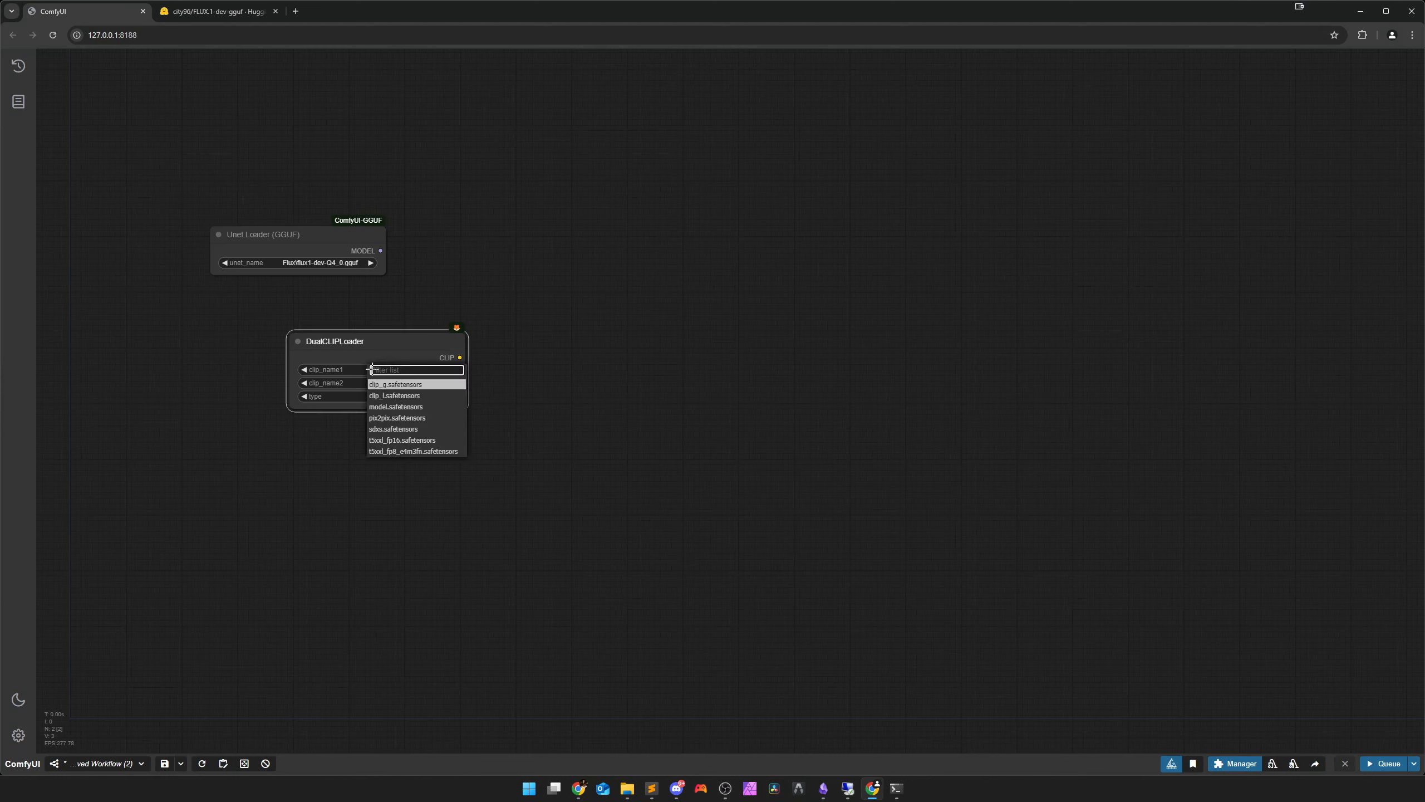
click(395, 452)
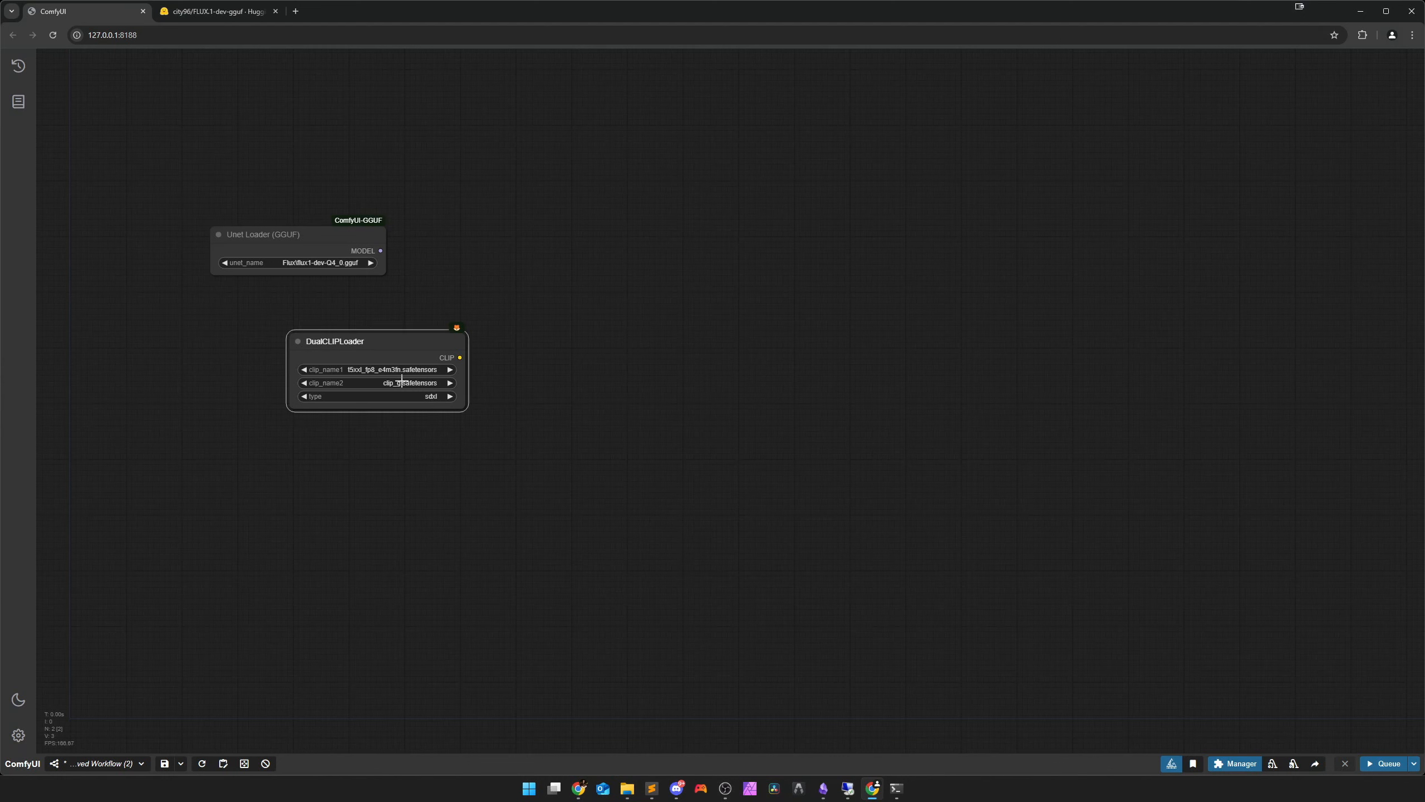
click(402, 382)
click(423, 401)
drag(387, 352, 307, 311)
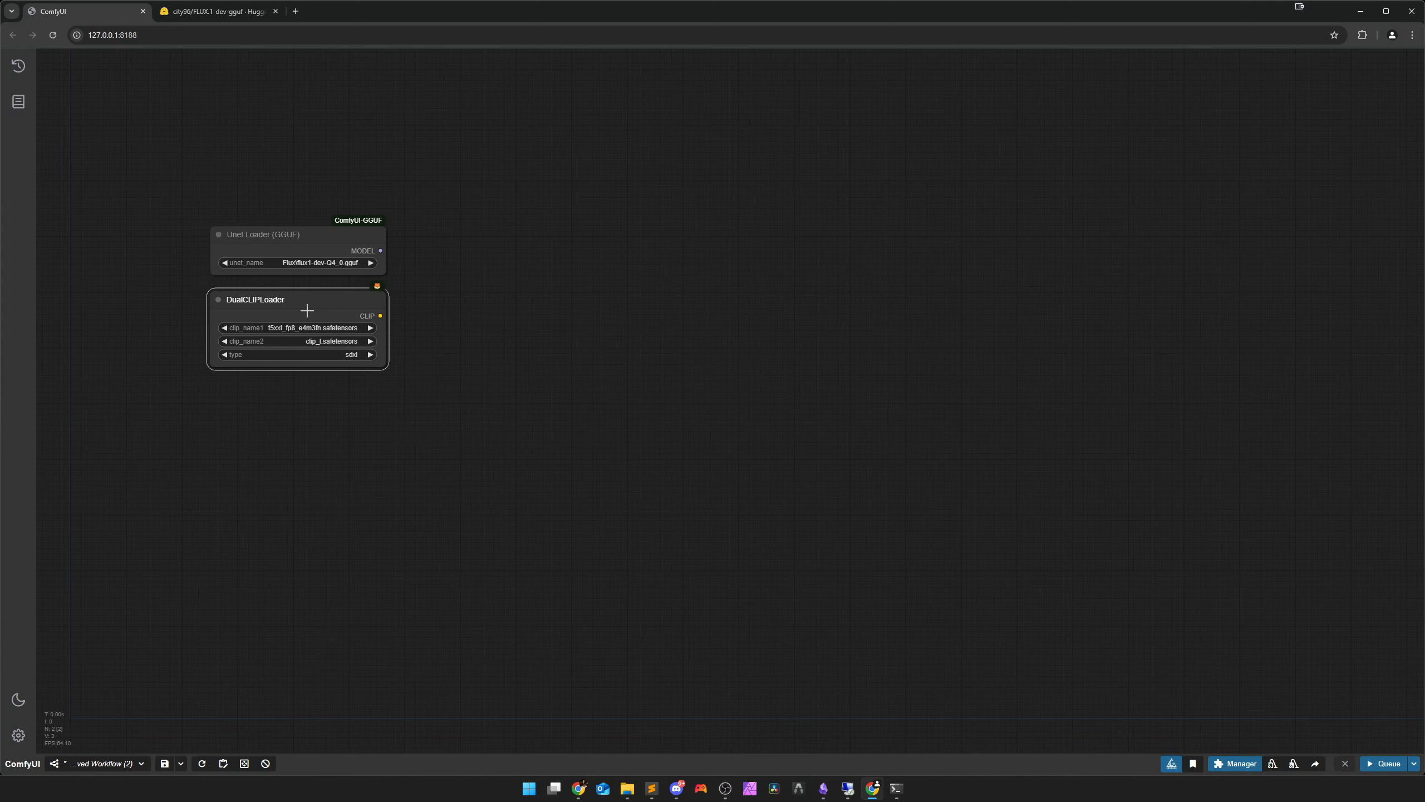
Add a Load VAE node in the empty area below the DualCLIPLoader
double_click(321, 430)
text(loadvae)
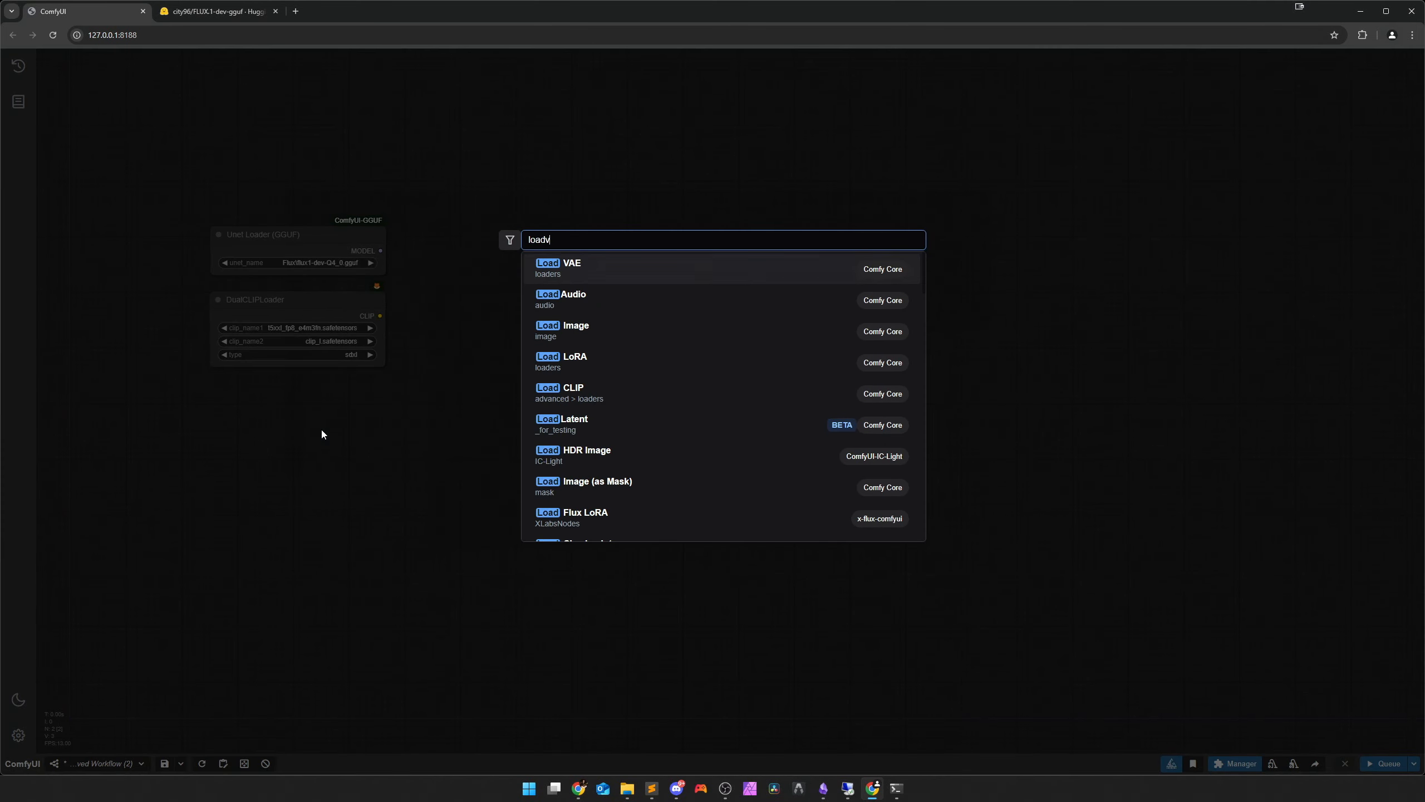
key(BackSpace)
key(BackSpace)
key(BackSpace)
key(BackSpace)
key(BackSpace)
key(BackSpace)
key(BackSpace)
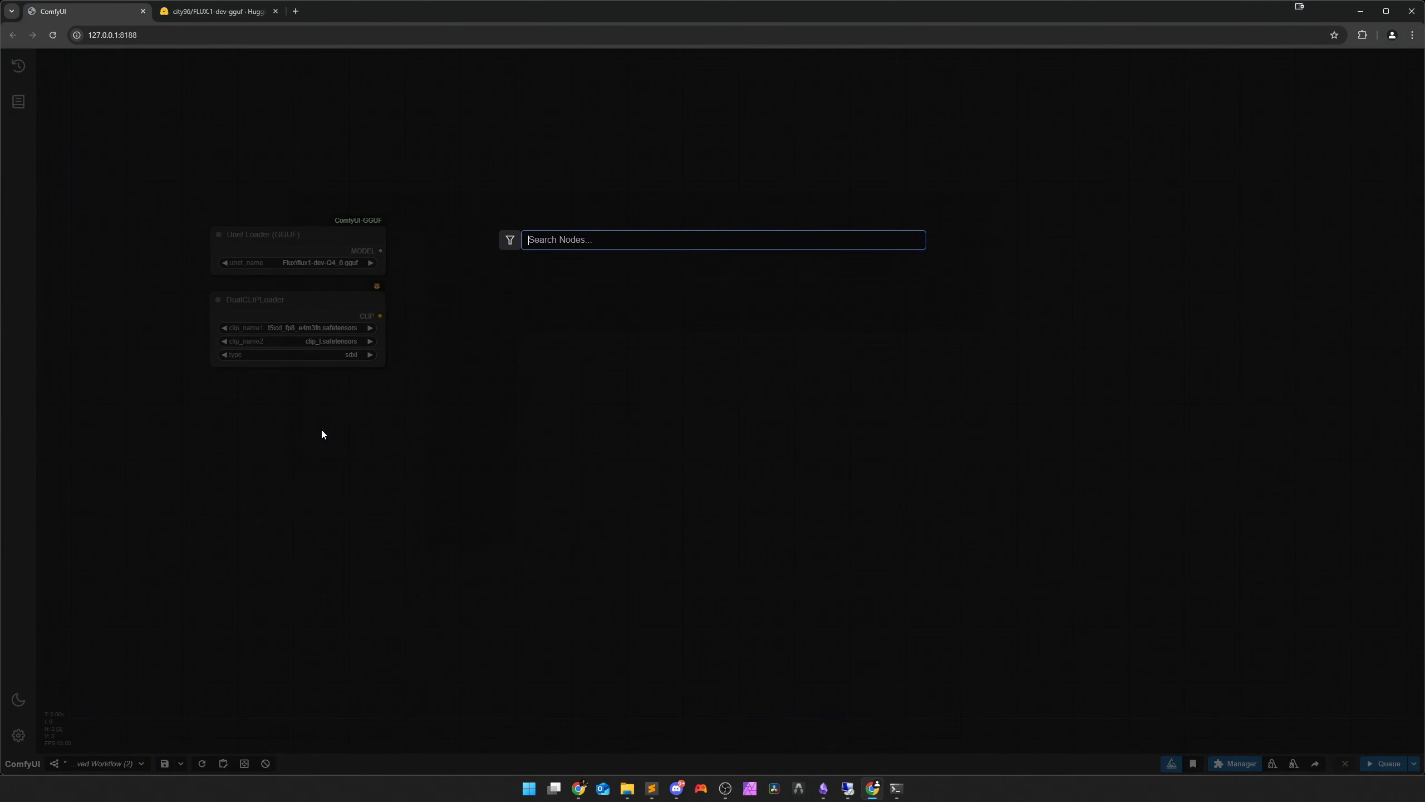
text(flux)
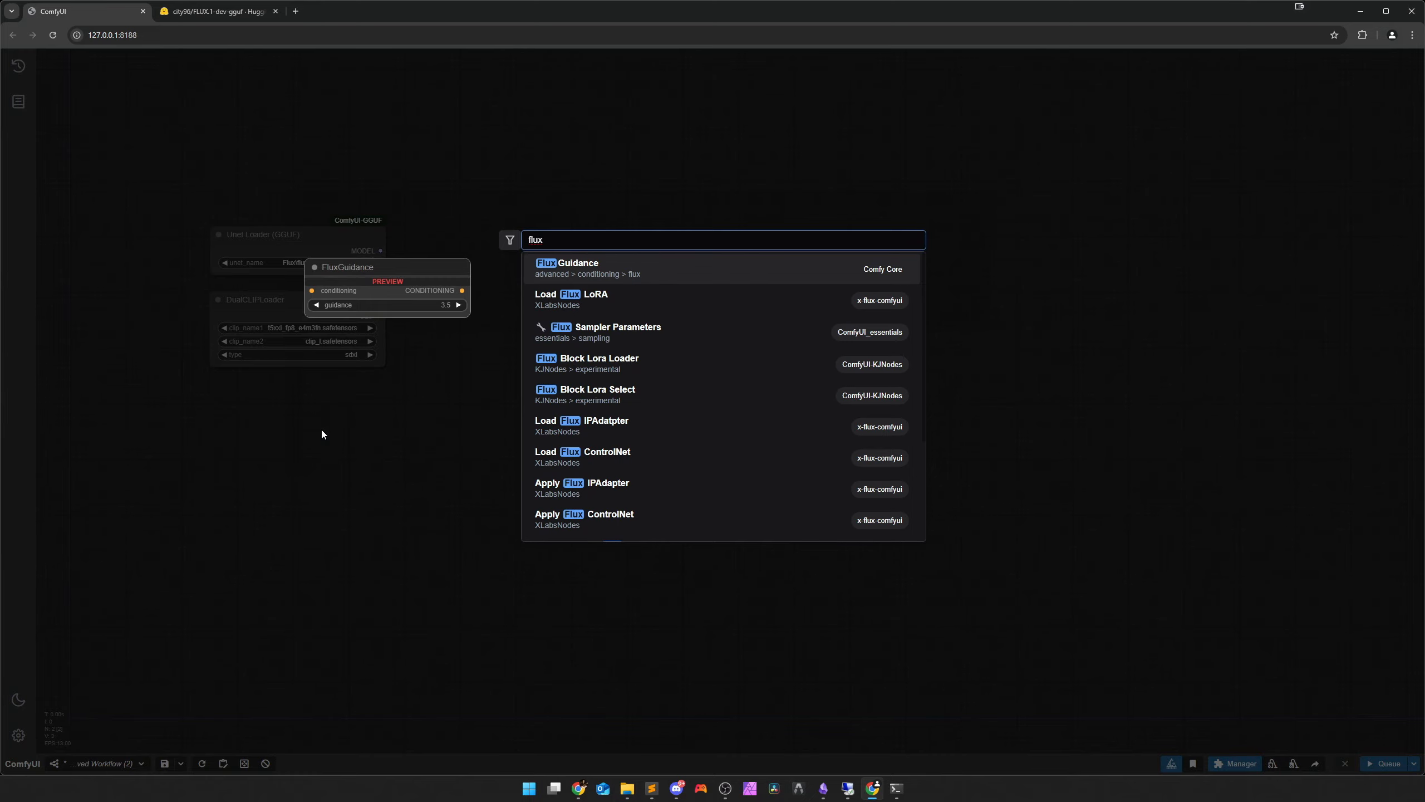
key(BackSpace)
key(BackSpace)
key(BackSpace)
key(BackSpace)
text(loadvae)
click(617, 393)
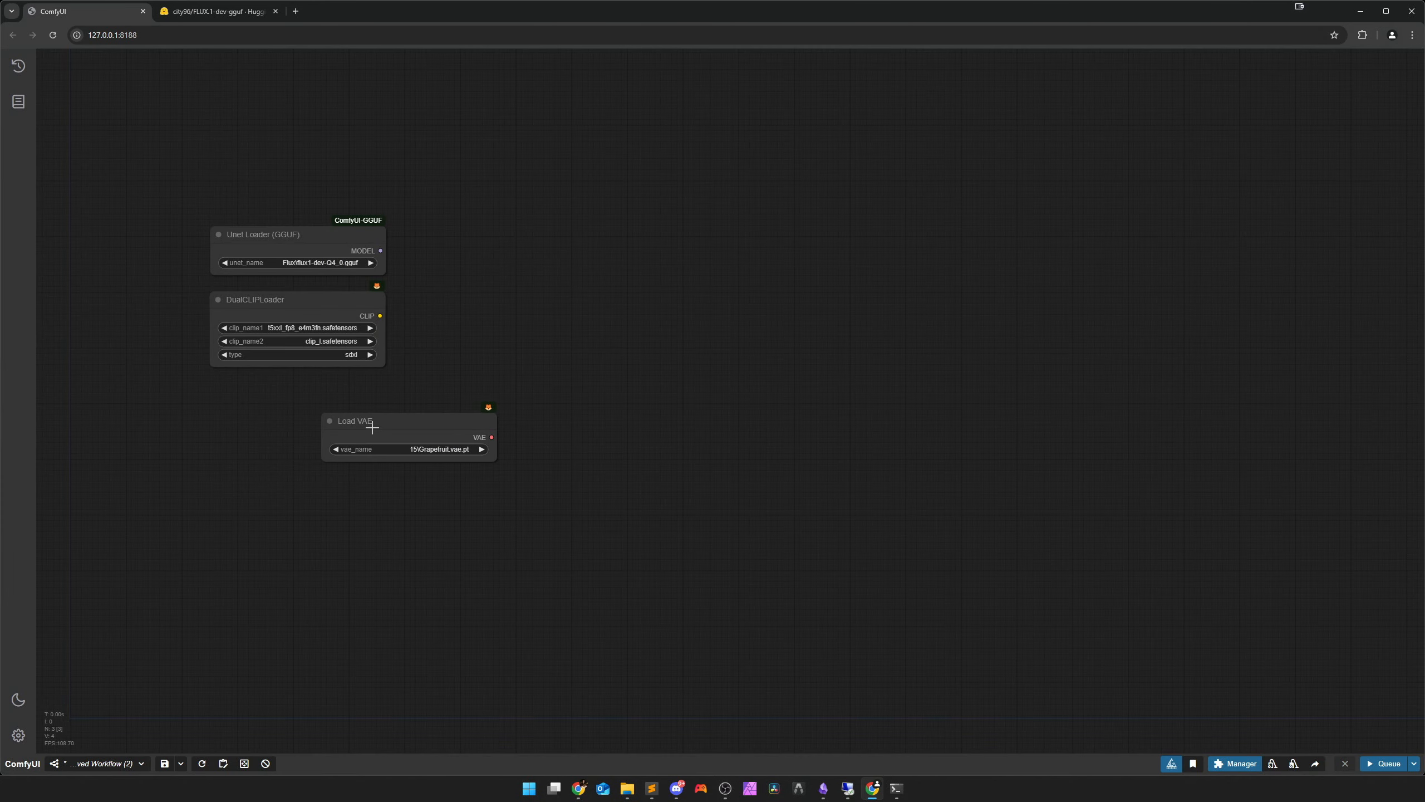
Align the Load VAE node directly beneath the DualCLIPLoader and set its vae_name to Flux\ae.safetensors
drag(396, 435, 317, 398)
click(321, 427)
click(393, 453)
click(452, 450)
click(534, 330)
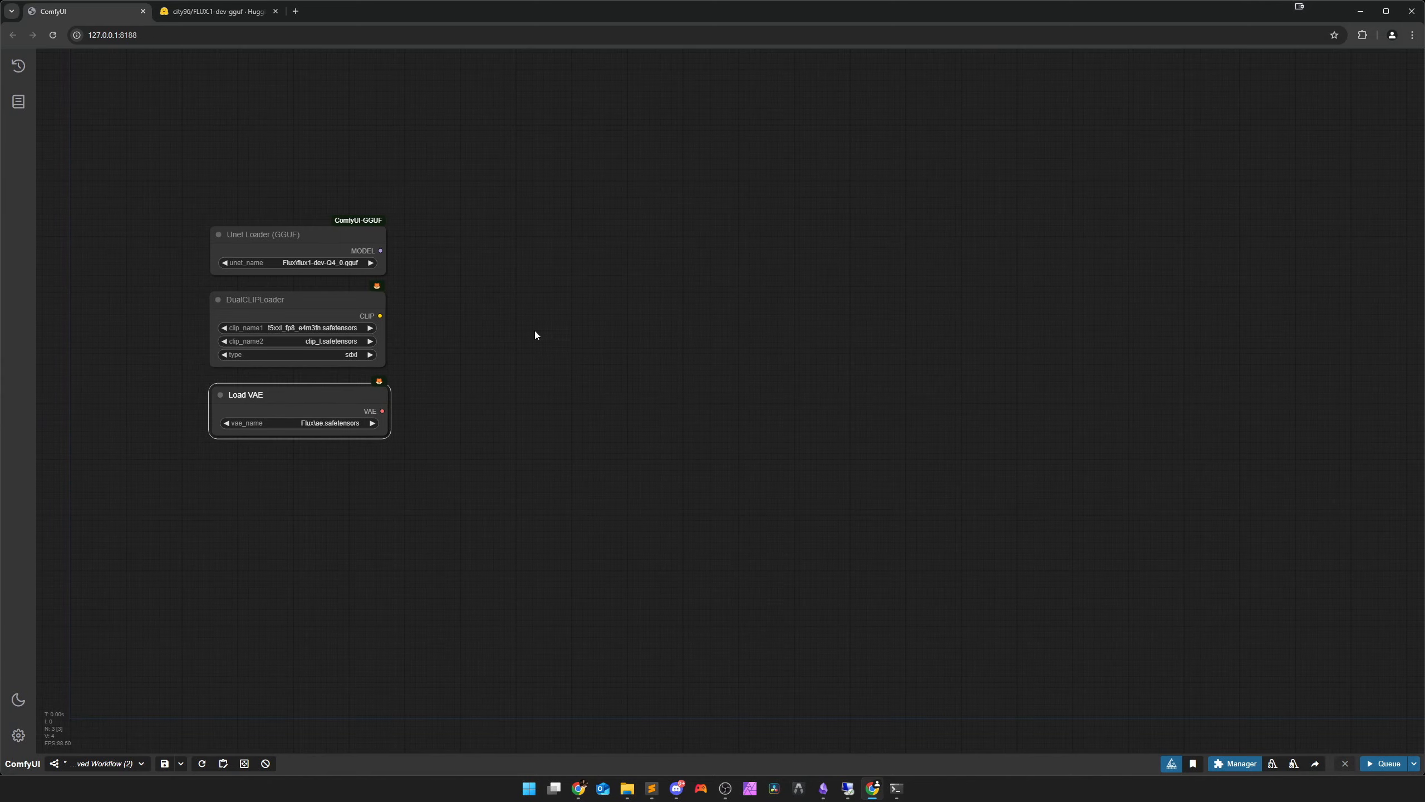
Add a CLIP Text Encode (Prompt) node and place it beside the loader nodes
double_click(588, 298)
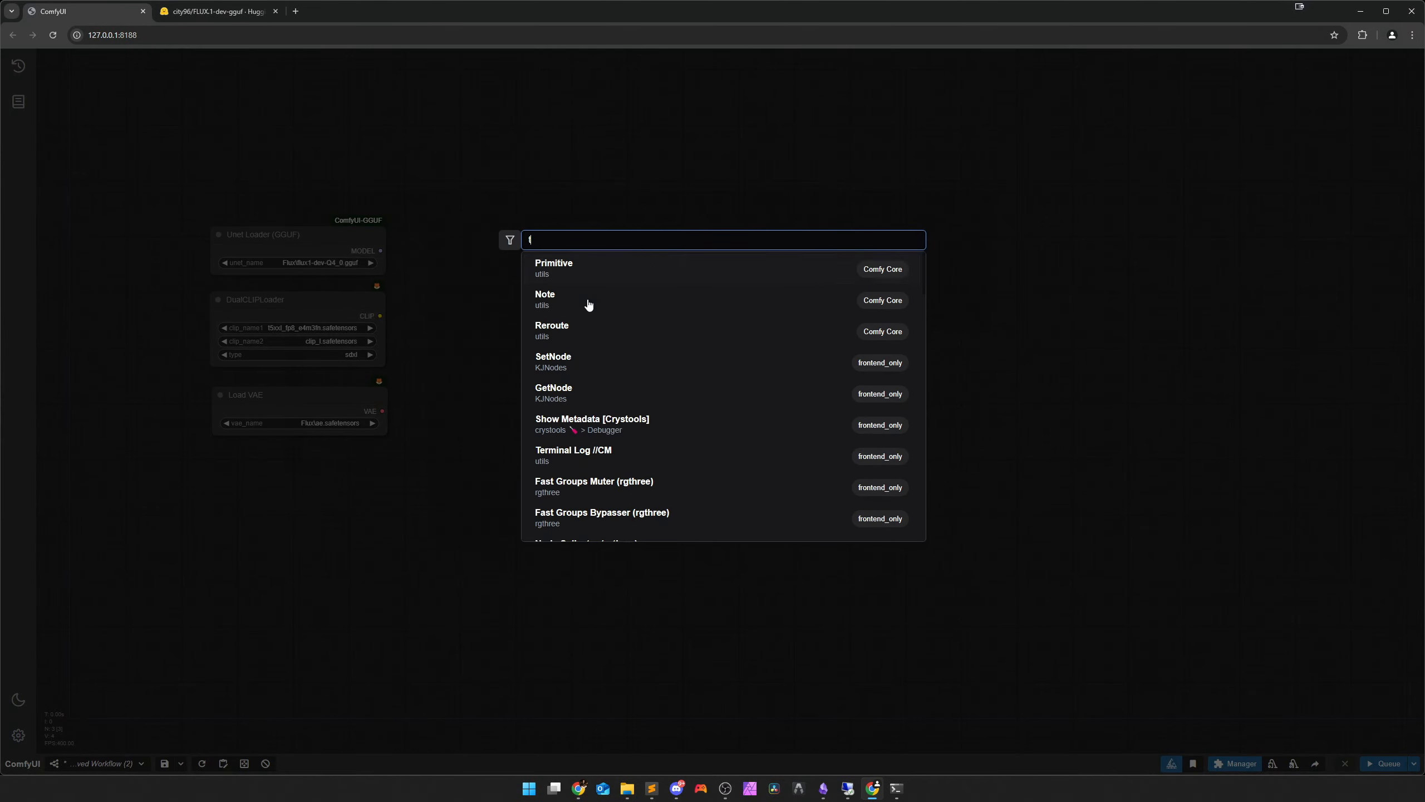
text(clip text encode)
key(Return)
drag(675, 299, 592, 235)
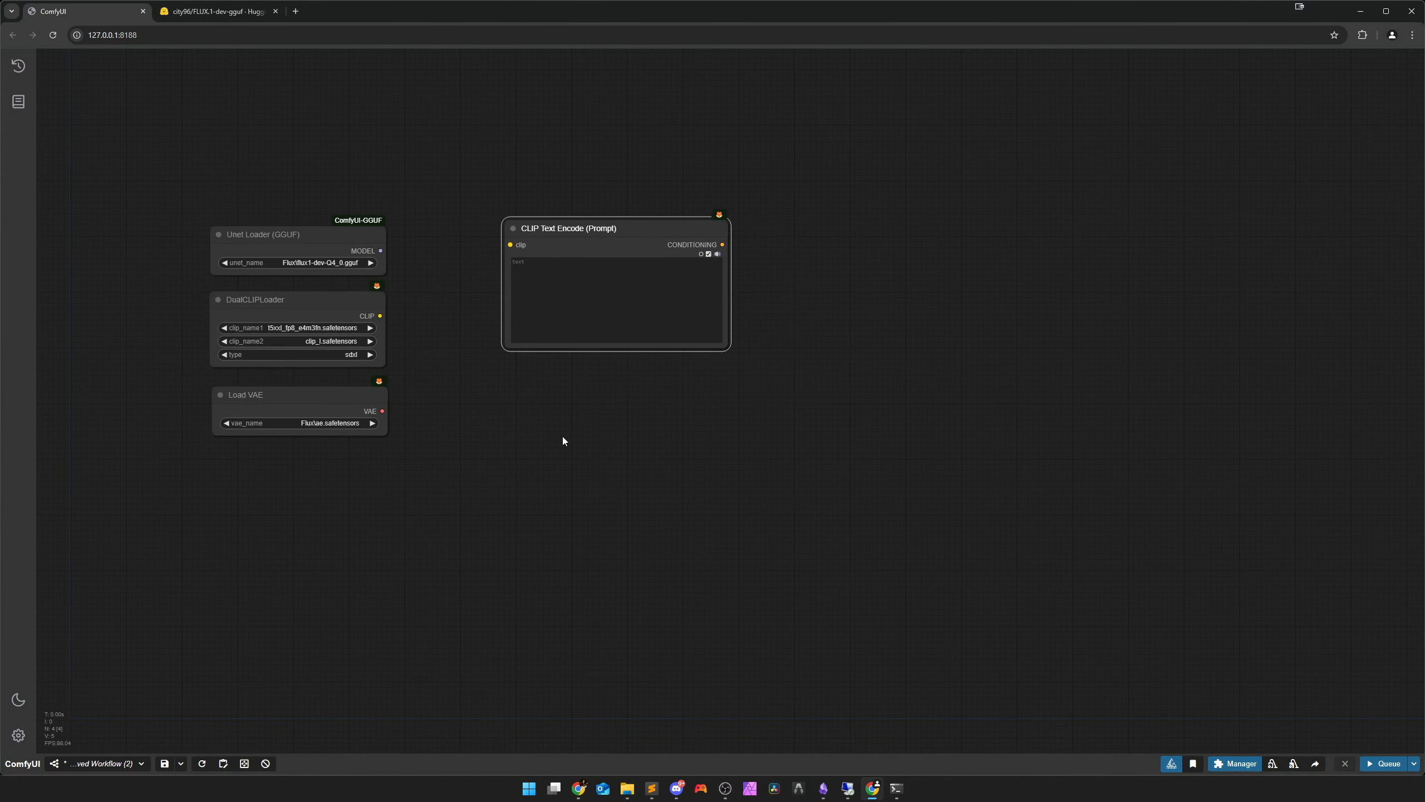
scroll(562, 421, up, 2)
drag(598, 178, 527, 159)
Add a CLIPTextEncodeFlux node and align it beneath the CLIP Text Encode (Prompt) node
double_click(547, 316)
text(flux)
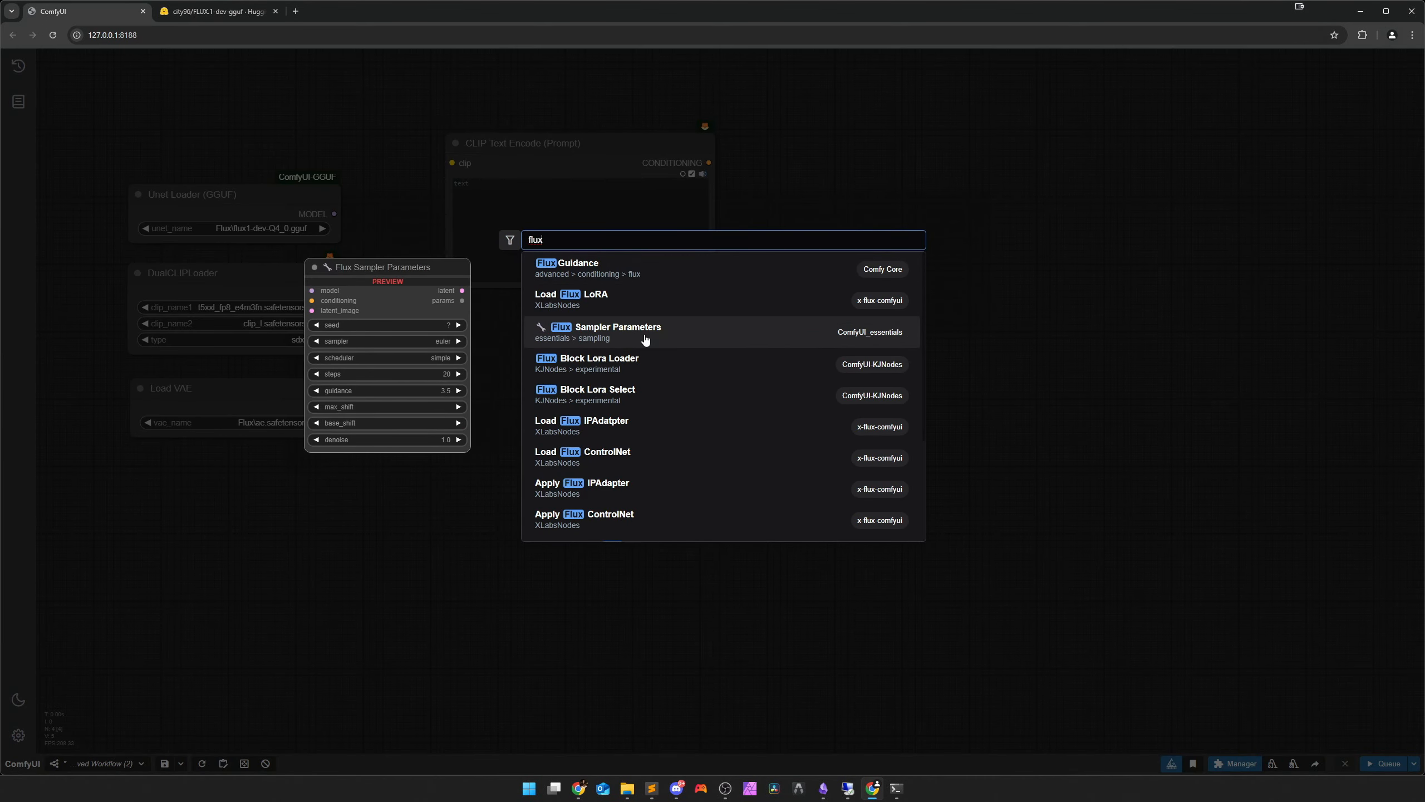
scroll(658, 483, down, 1)
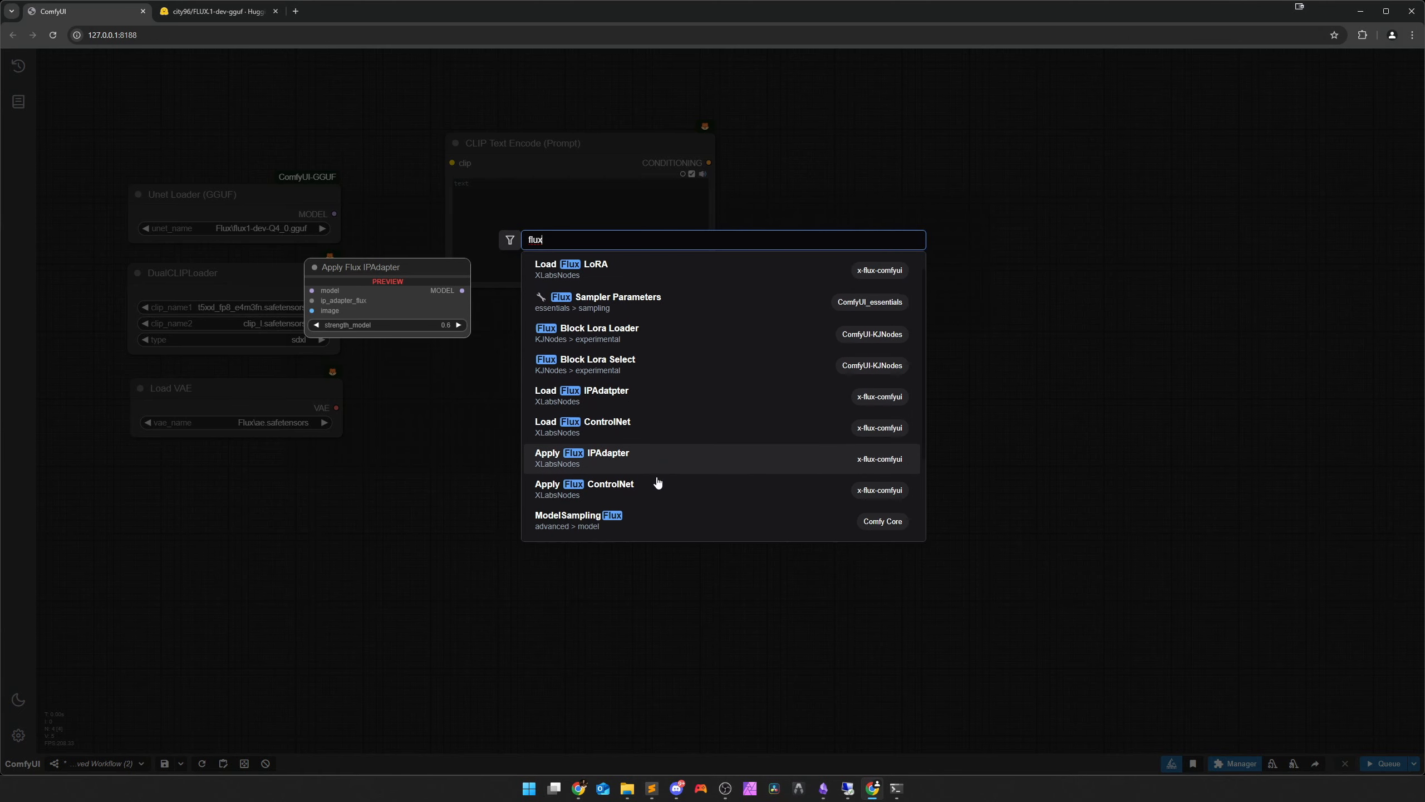
scroll(658, 483, down, 2)
click(657, 474)
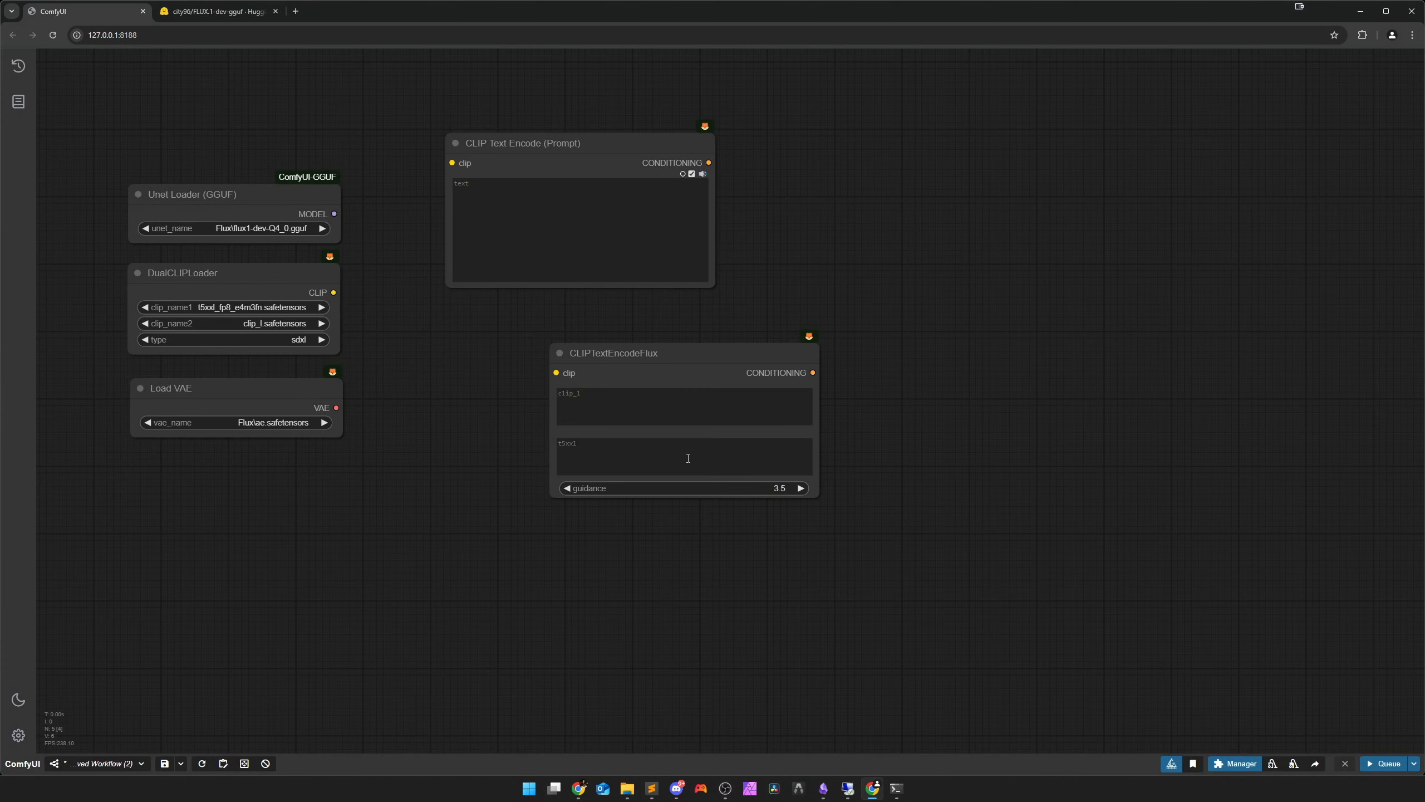
drag(729, 379, 603, 346)
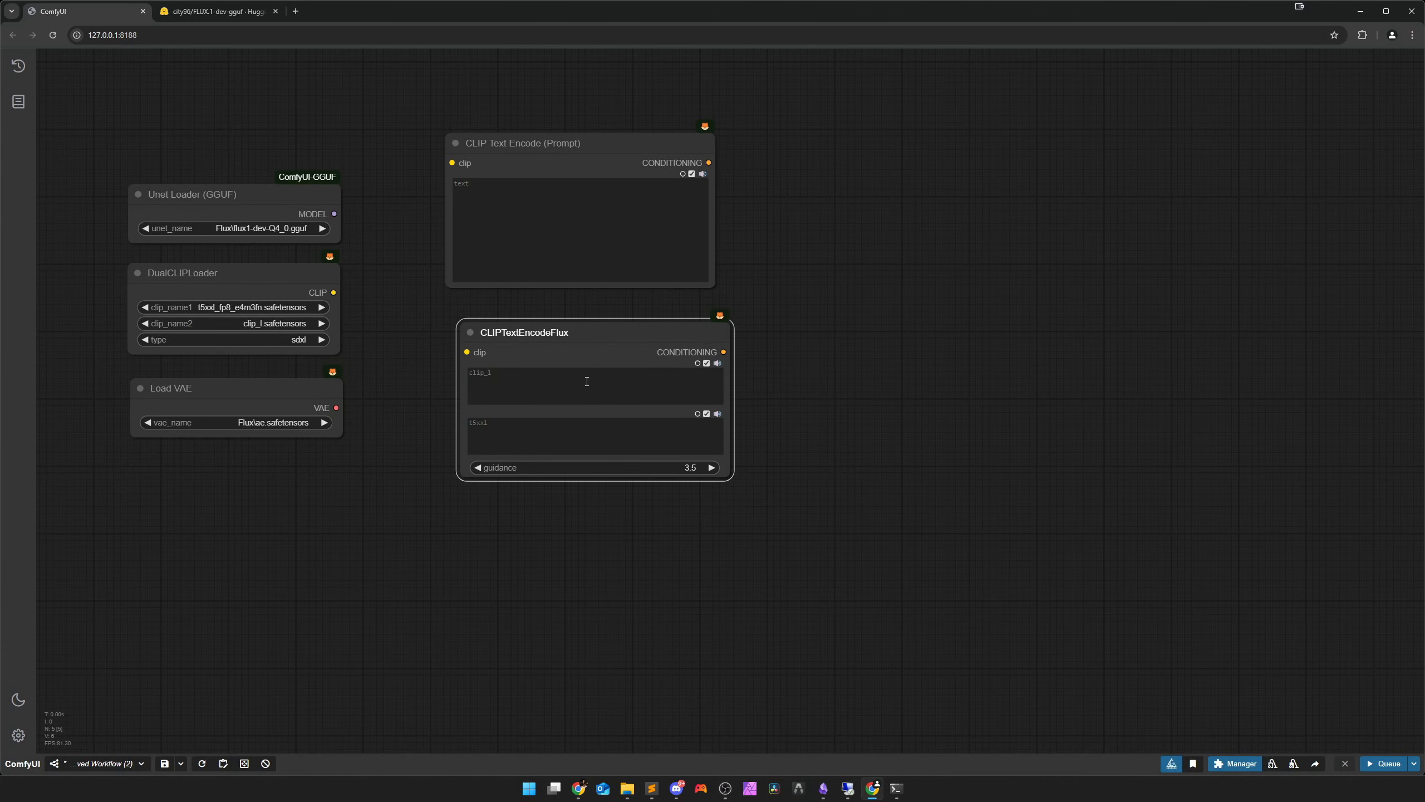
scroll(564, 460, up, 2)
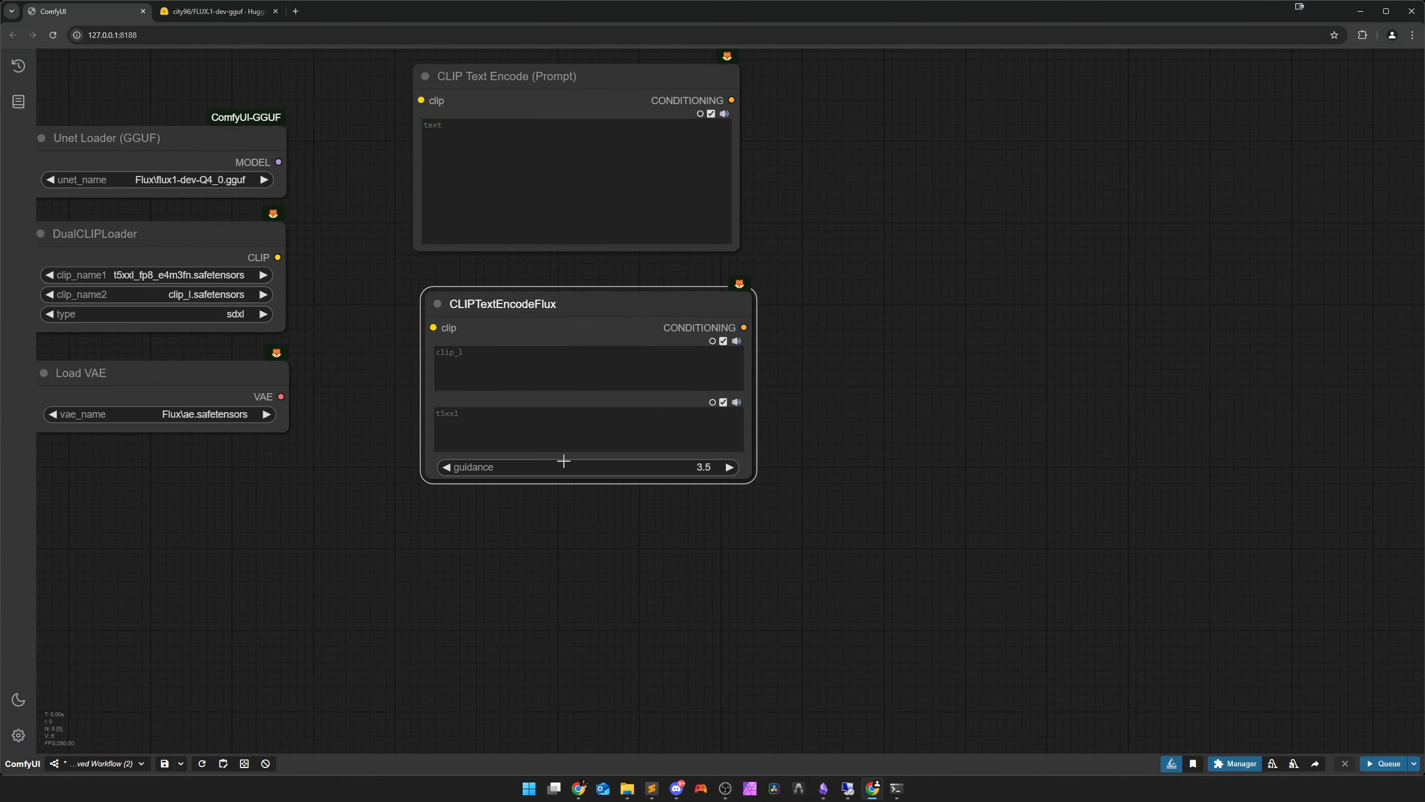
drag(354, 479, 510, 492)
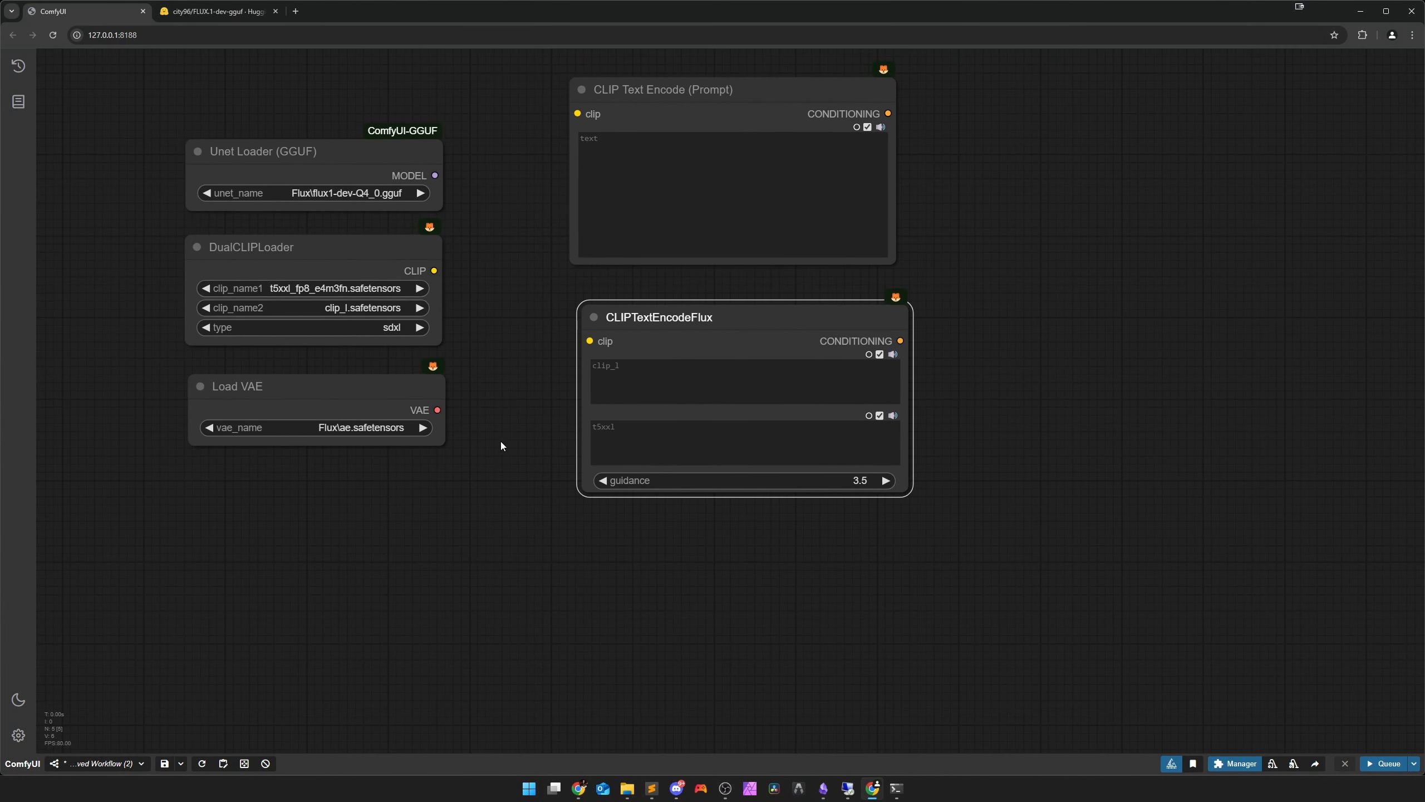
click(326, 275)
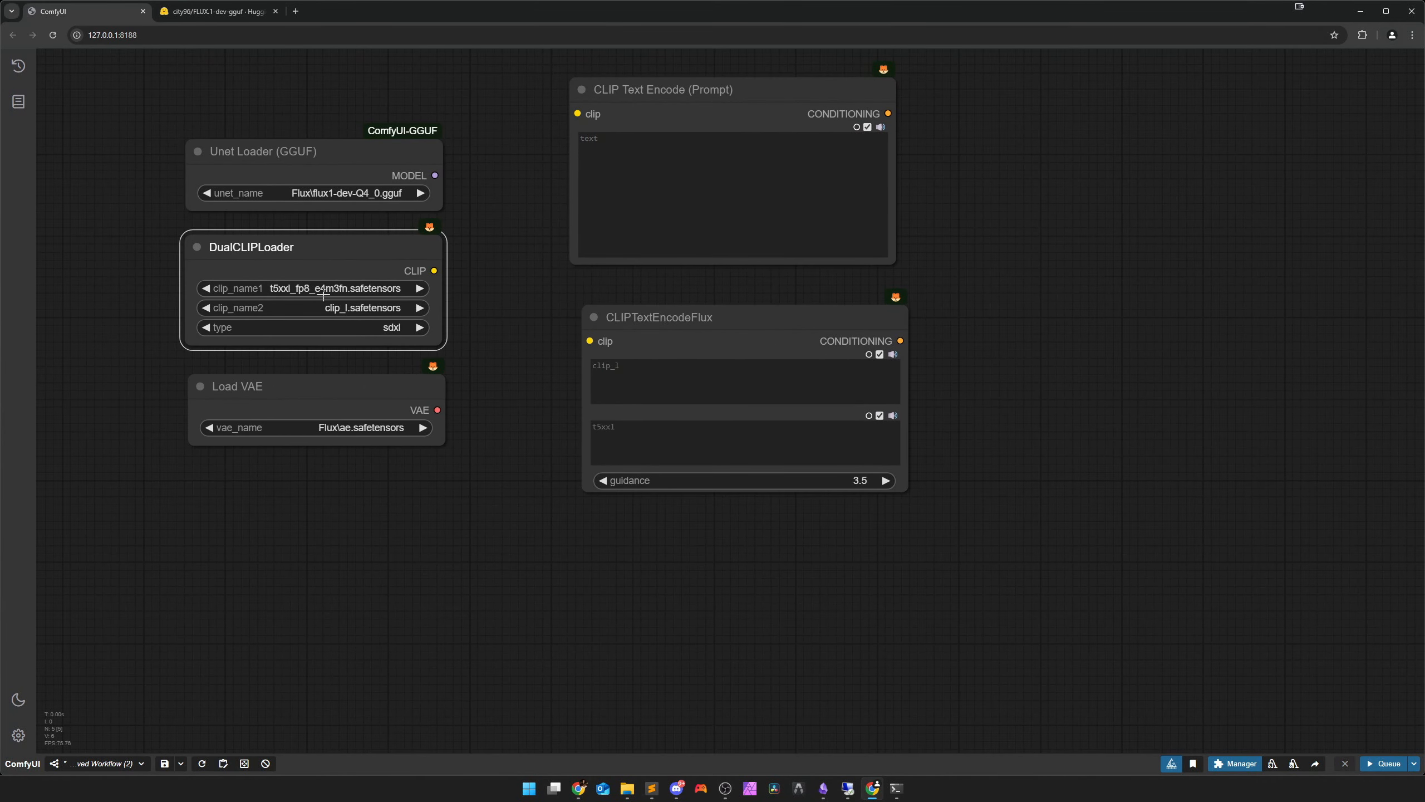
click(597, 370)
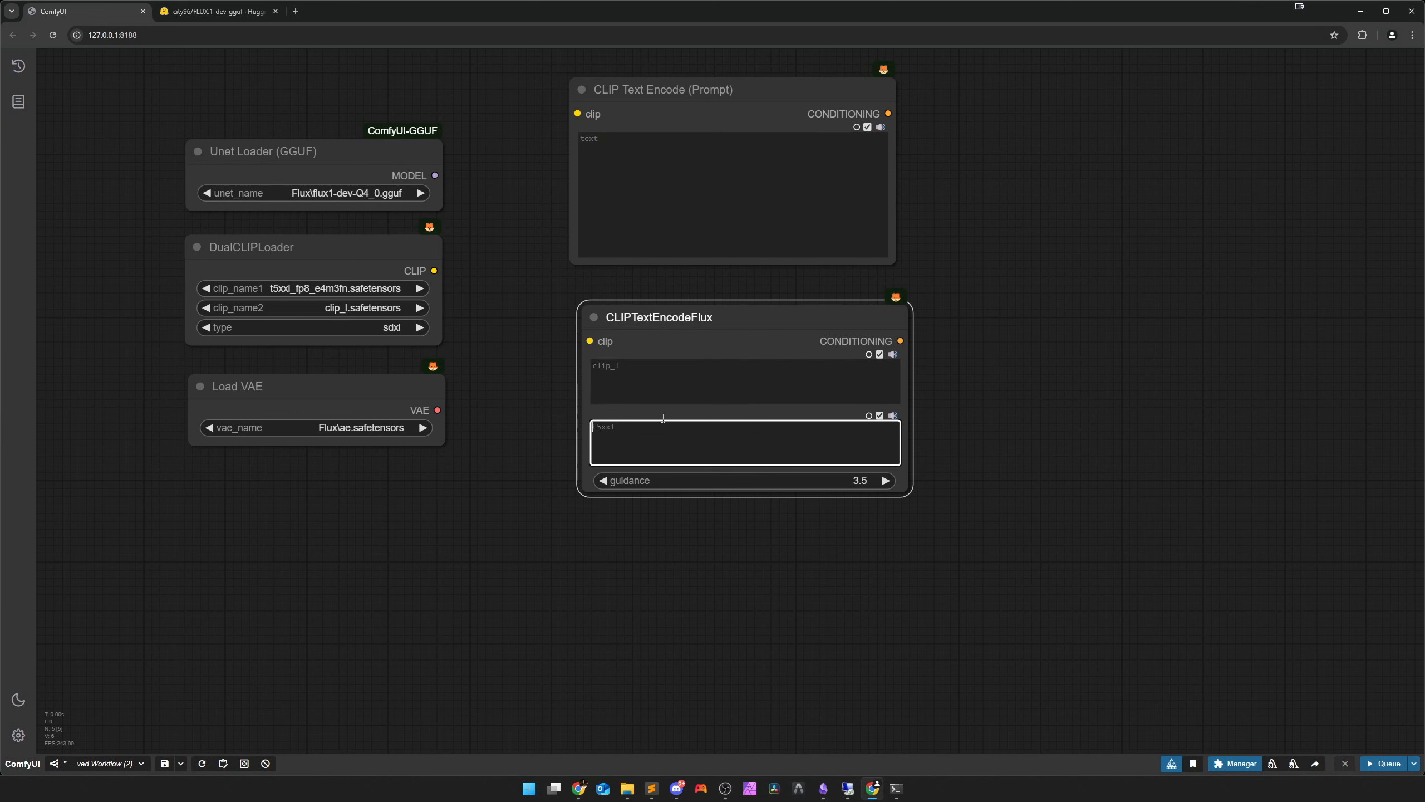
drag(692, 340, 683, 338)
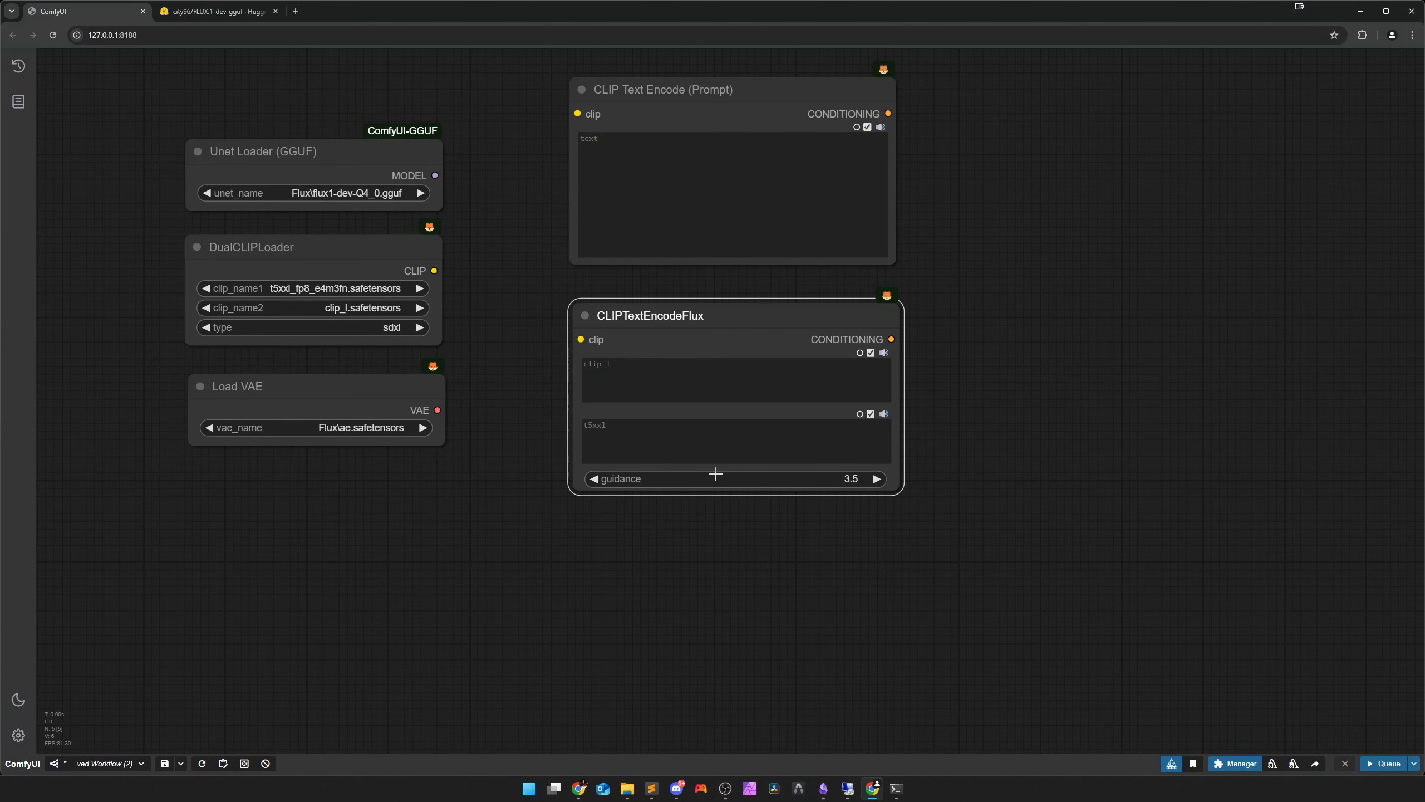
Delete the CLIP Text Encode (Prompt) node and move the CLIPTextEncodeFlux node into its place
scroll(734, 472, up, 2)
click(723, 212)
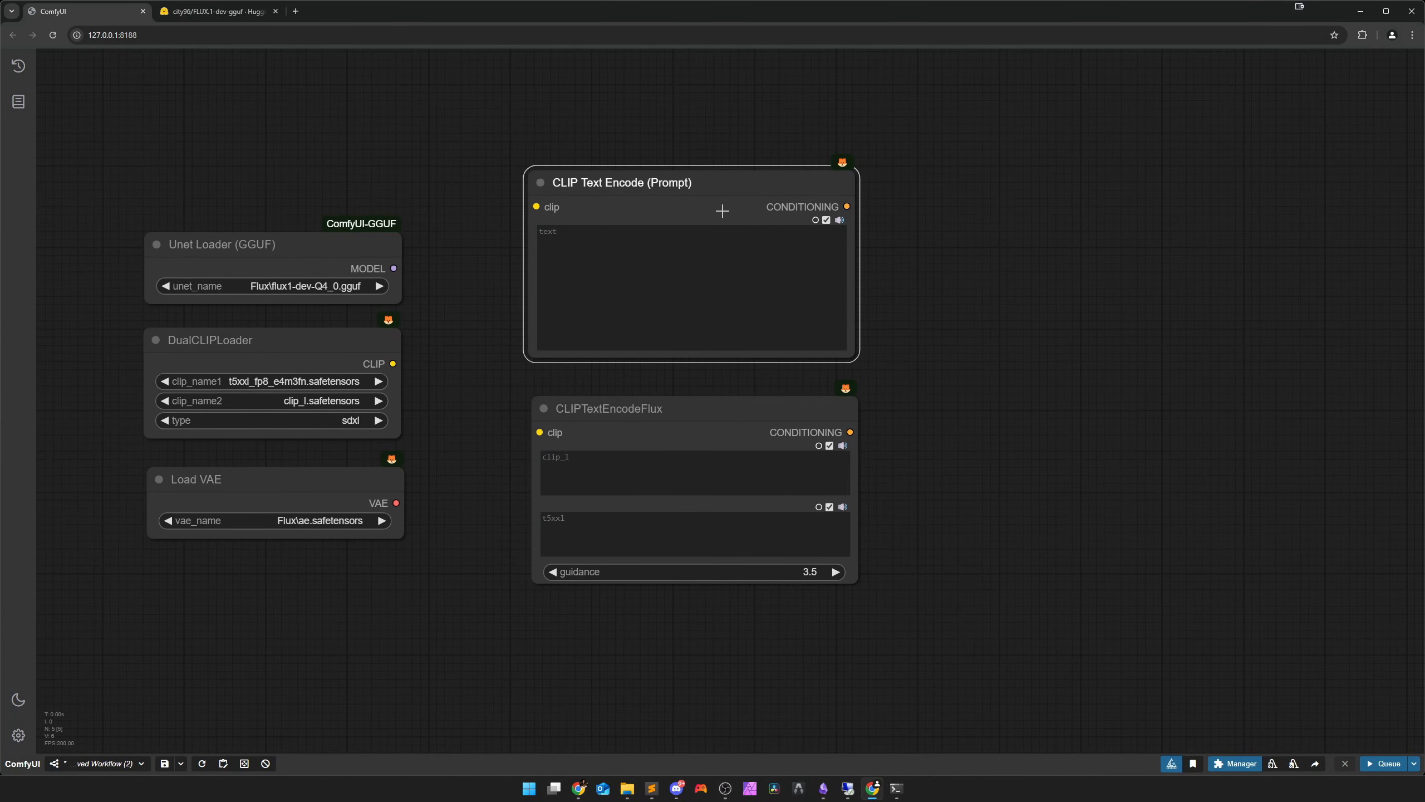
key(Delete)
drag(660, 420, 634, 242)
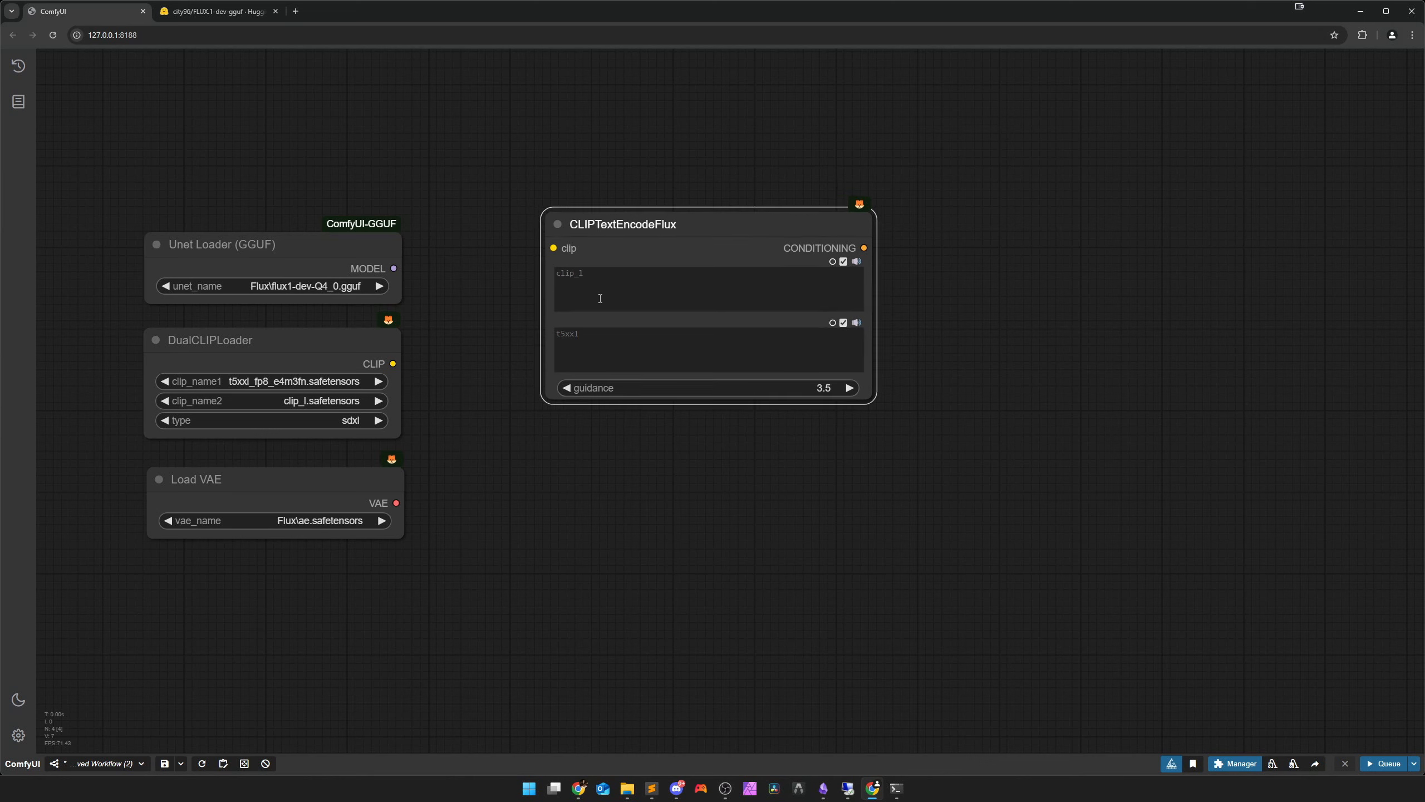
Convert the clip_l and t5xxl text widgets of the CLIPTextEncodeFlux node to inputs
right_click(670, 219)
click(704, 435)
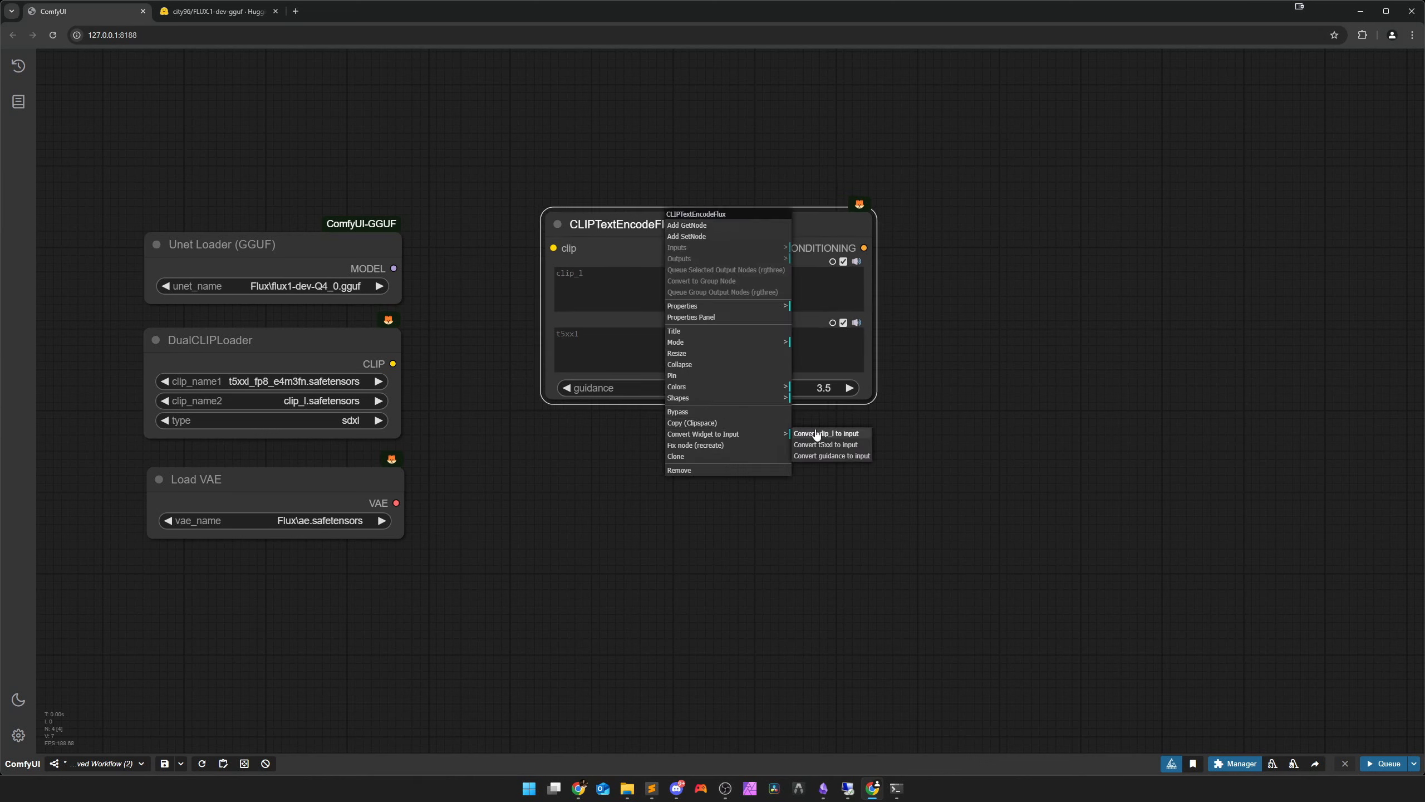
click(814, 436)
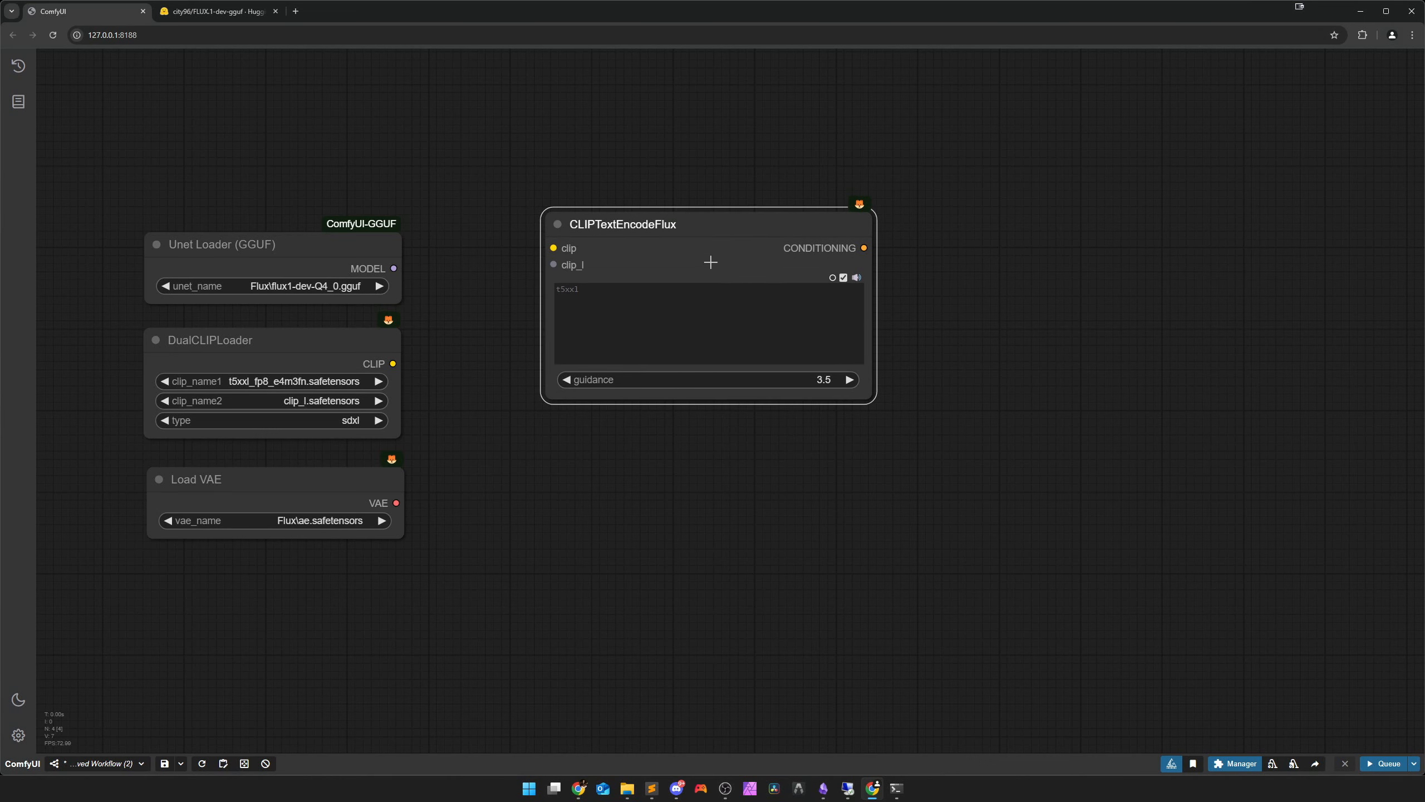
right_click(709, 253)
click(741, 471)
click(855, 473)
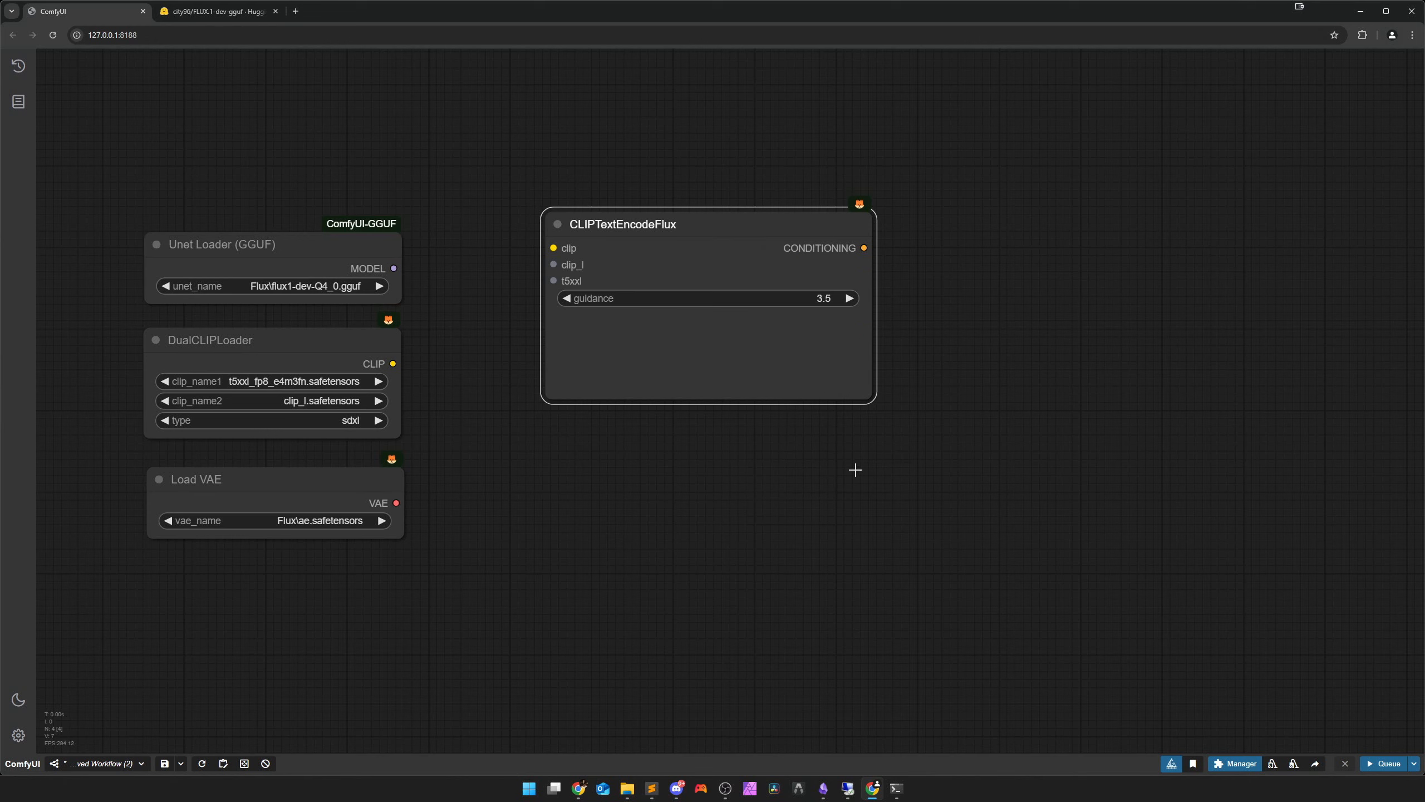
Add a ComfyUI_yanc > Text node and place it above the Unet Loader (GGUF) node
double_click(684, 484)
text(>text)
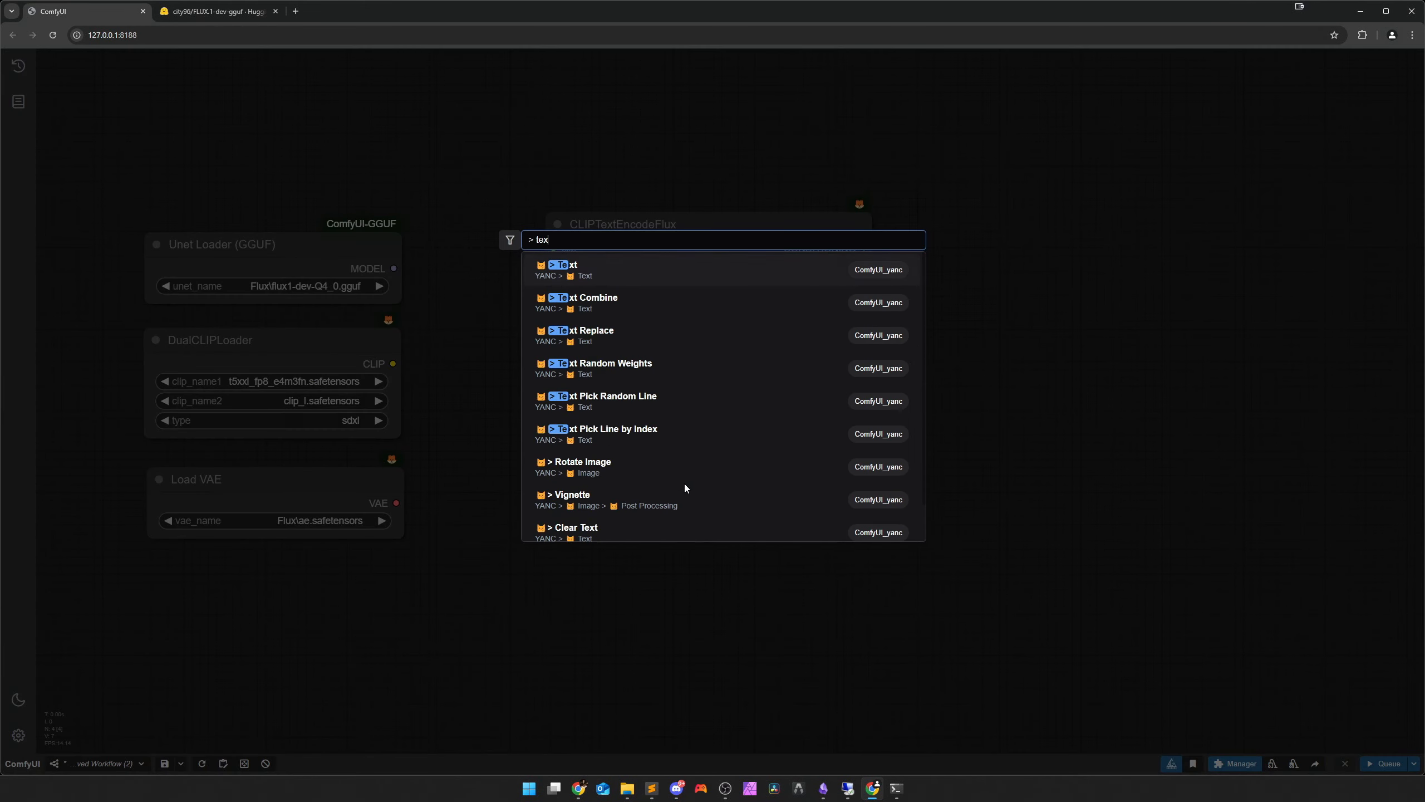
click(624, 271)
drag(808, 480, 218, 28)
Connect the Text node's output to the clip_l and t5xxl inputs of CLIPTextEncodeFlux, and move that node closer to the loaders
drag(452, 194, 612, 445)
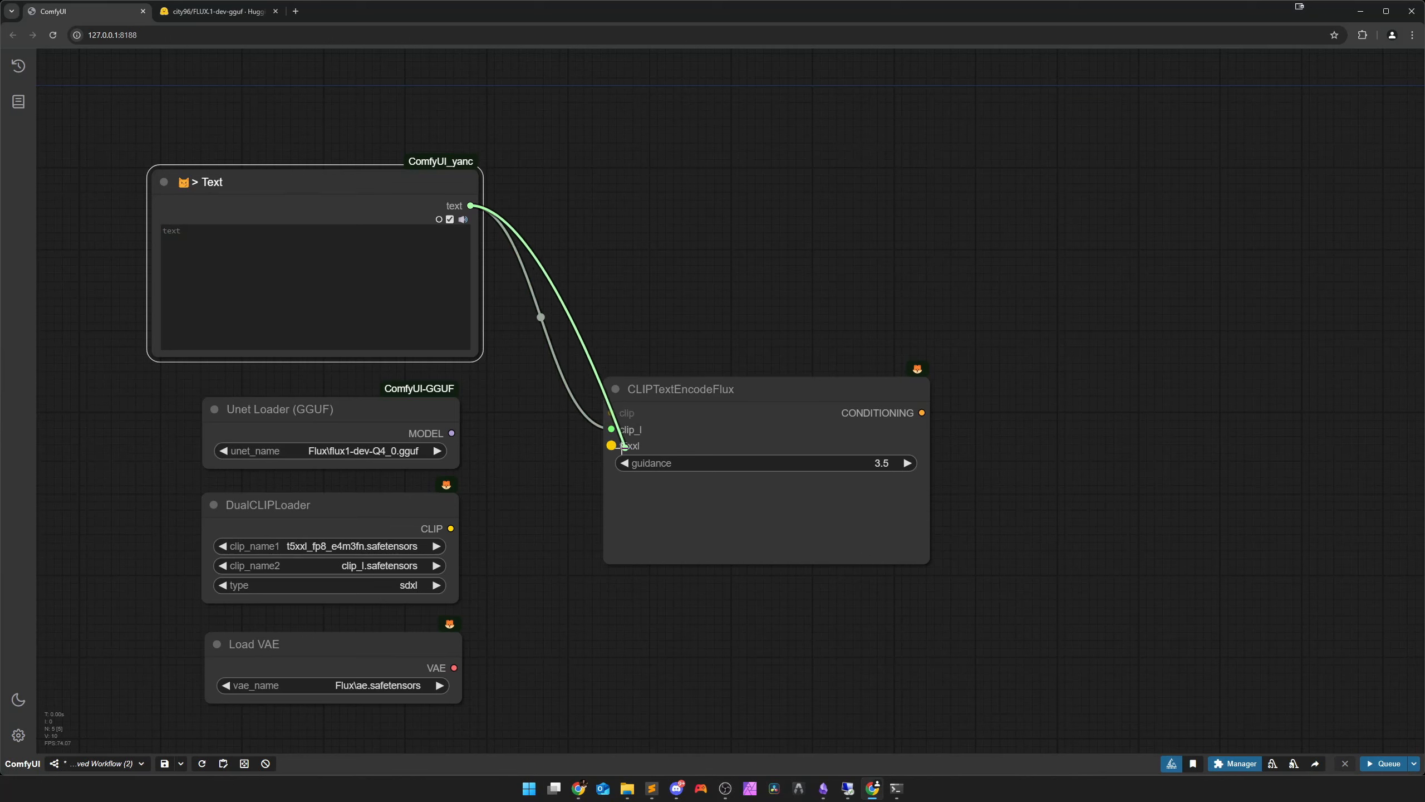
drag(726, 431, 737, 382)
click(750, 620)
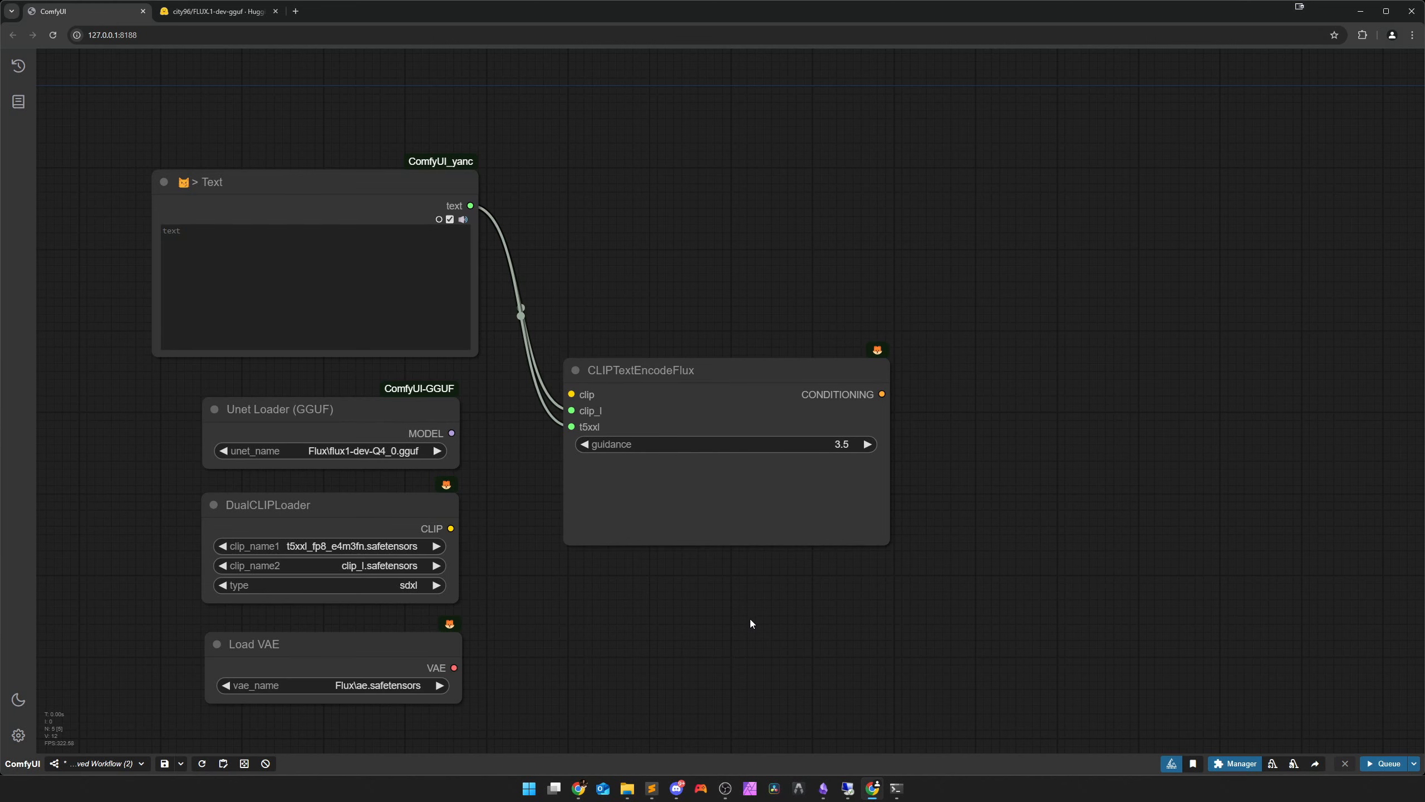
Shrink the CLIPTextEncodeFlux node to a compact size that just fits its inputs and guidance value
drag(823, 591, 812, 504)
drag(875, 453, 700, 334)
scroll(641, 411, up, 2)
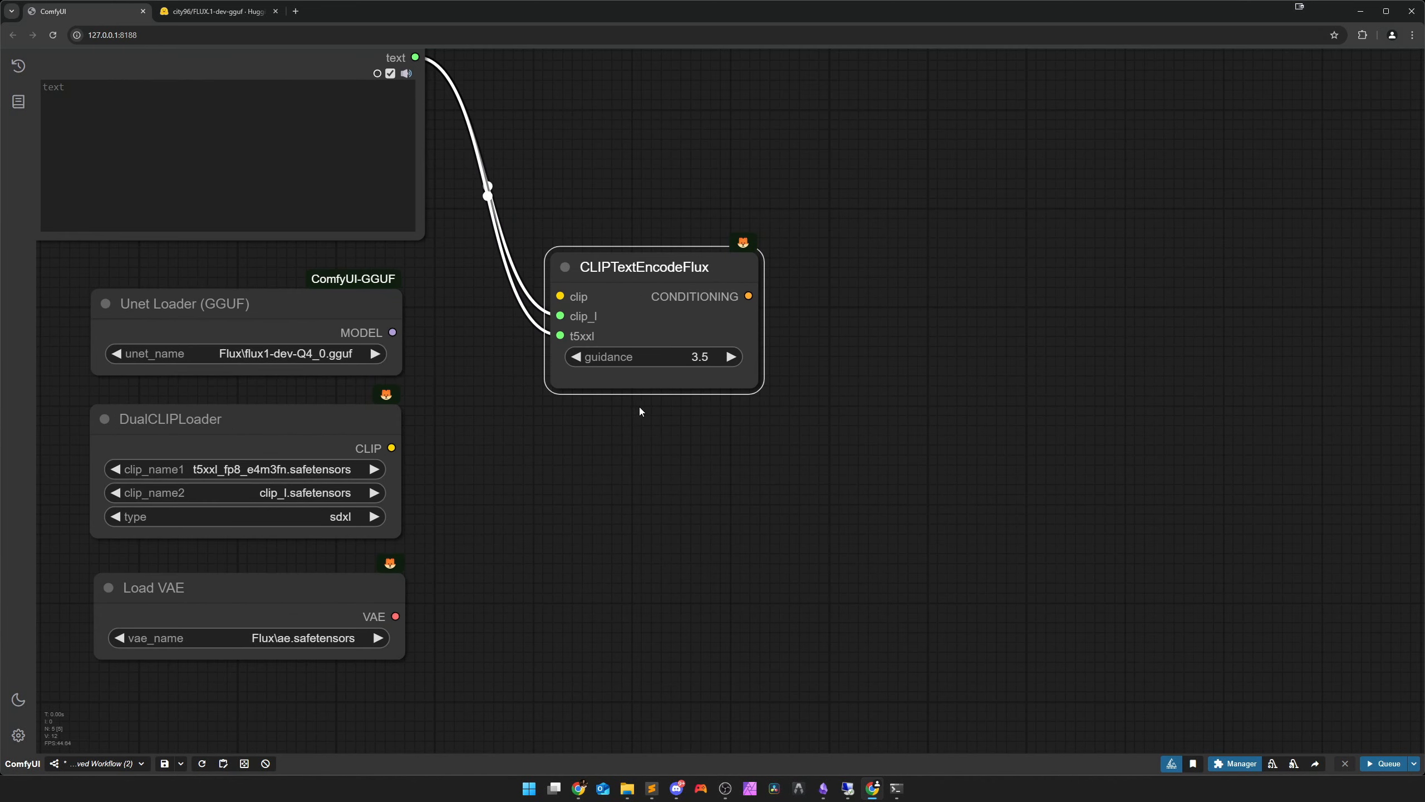
drag(615, 445, 677, 480)
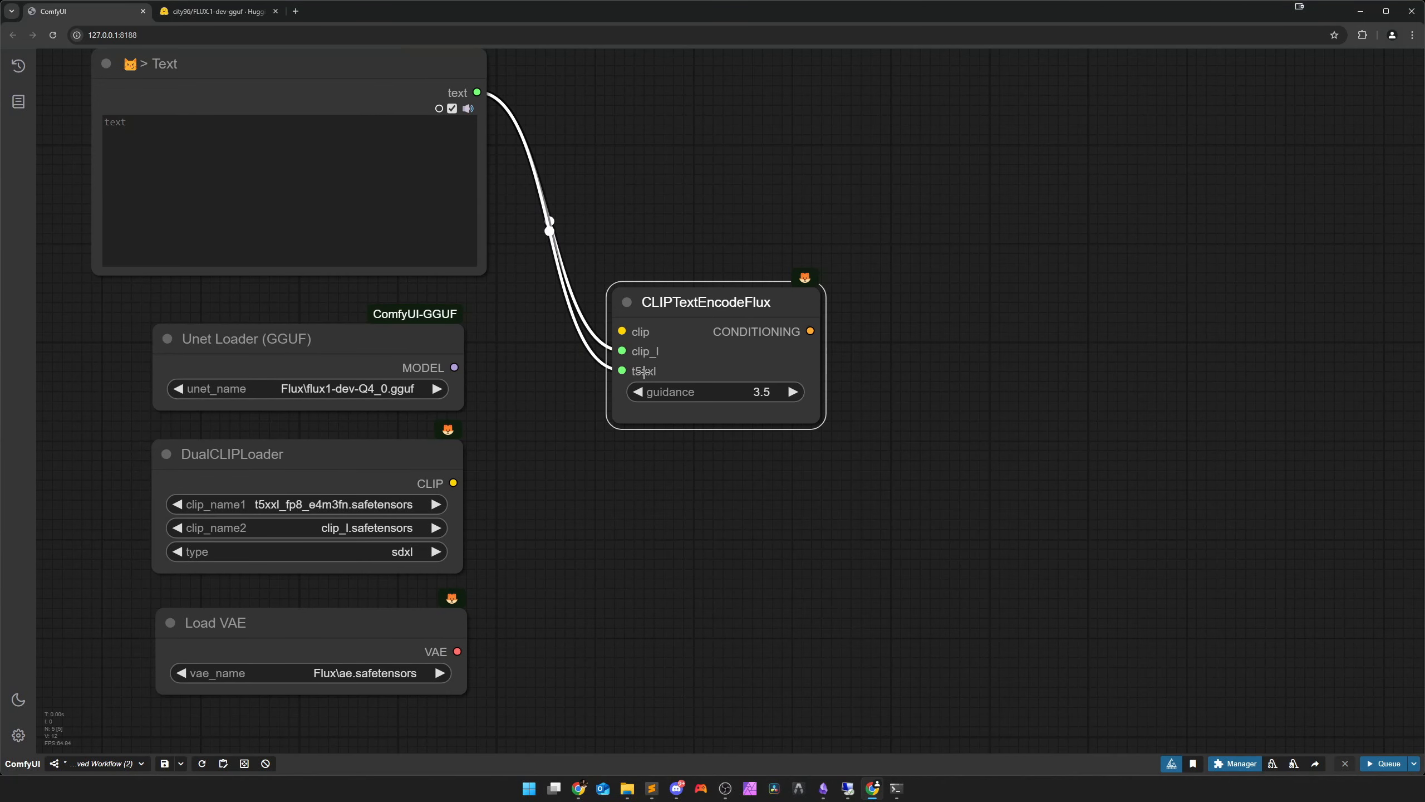
Fine-tune the CLIPTextEncodeFlux node's position and add a KSampler node in the empty space beyond it
drag(669, 380, 689, 387)
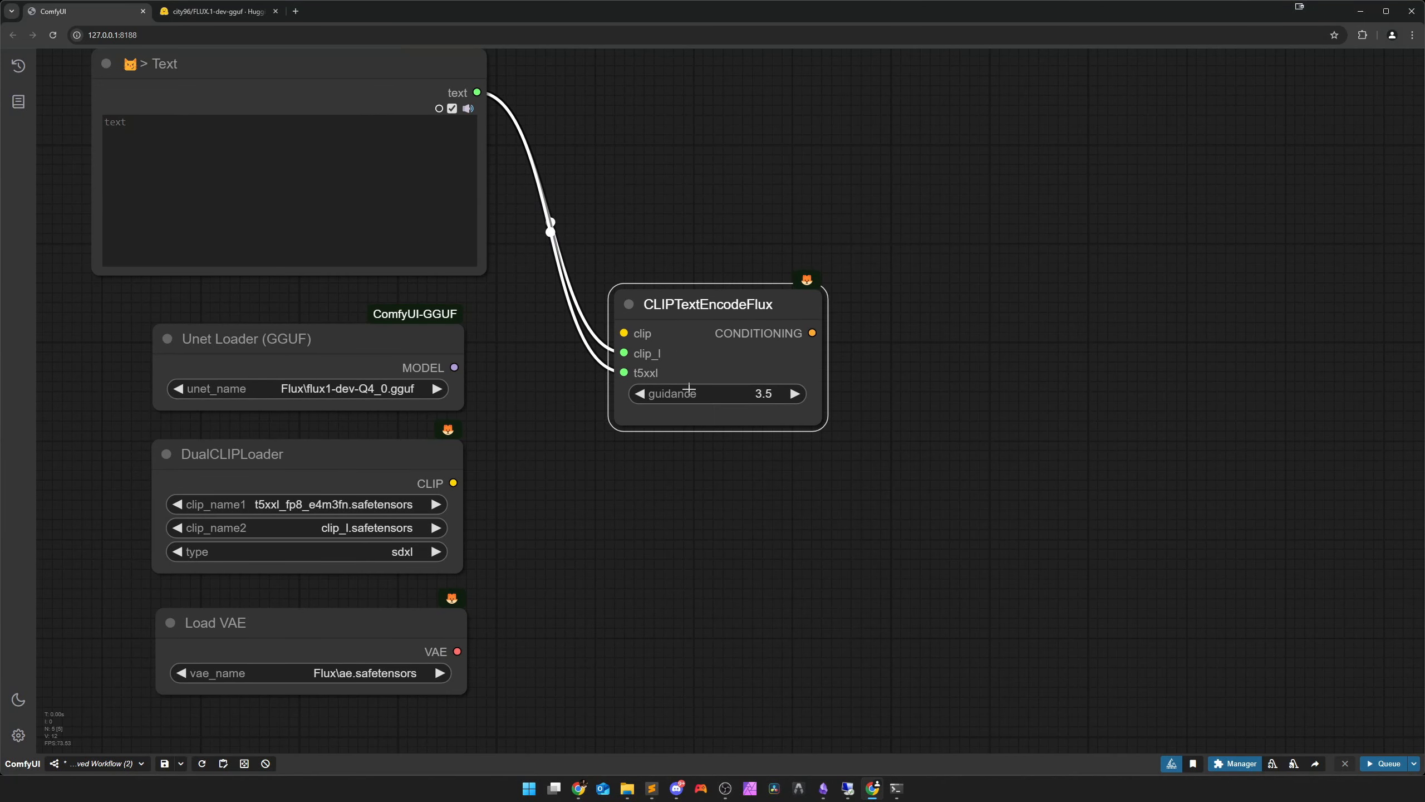
scroll(720, 477, down, 1)
drag(719, 501, 678, 463)
drag(685, 328, 669, 303)
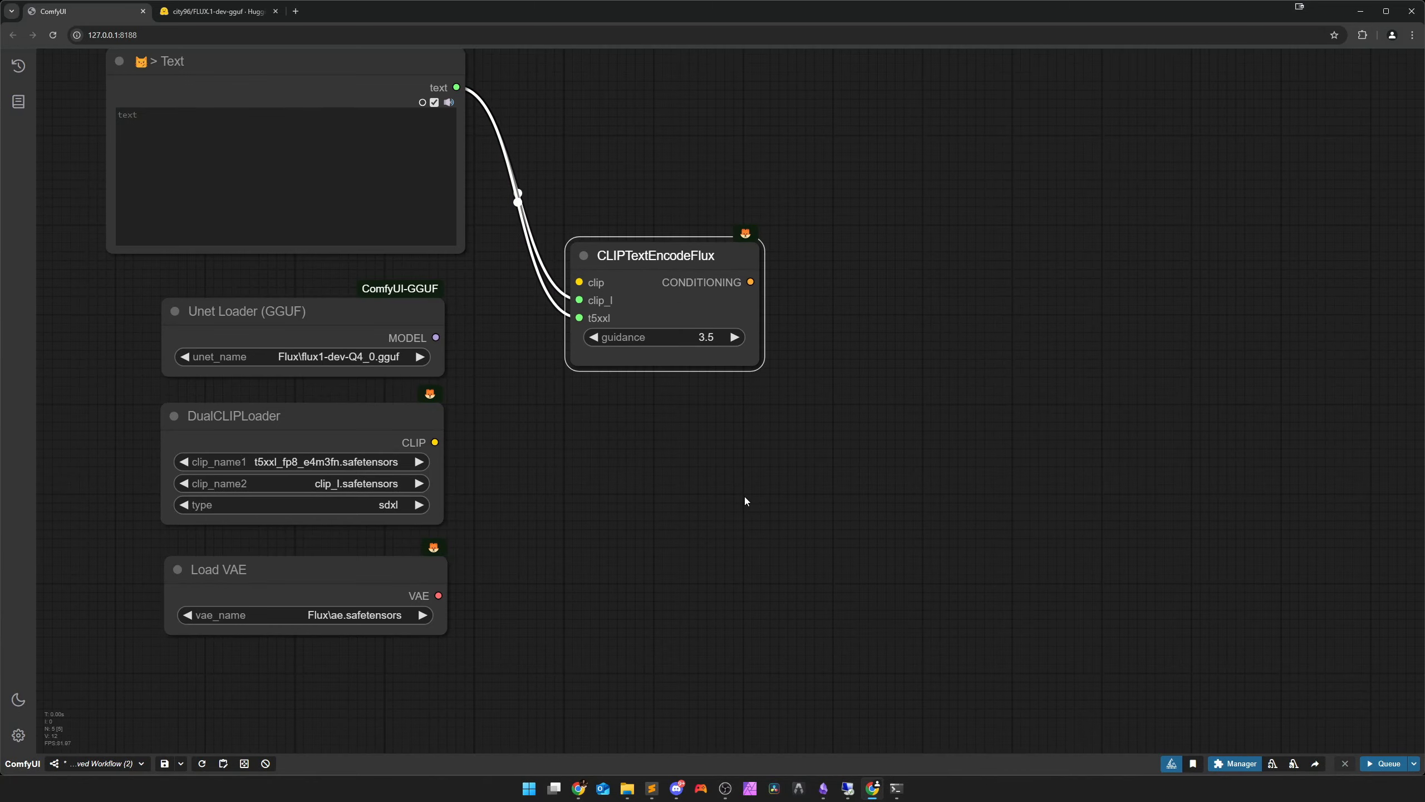
drag(868, 465, 686, 440)
double_click(686, 440)
text(ksampler)
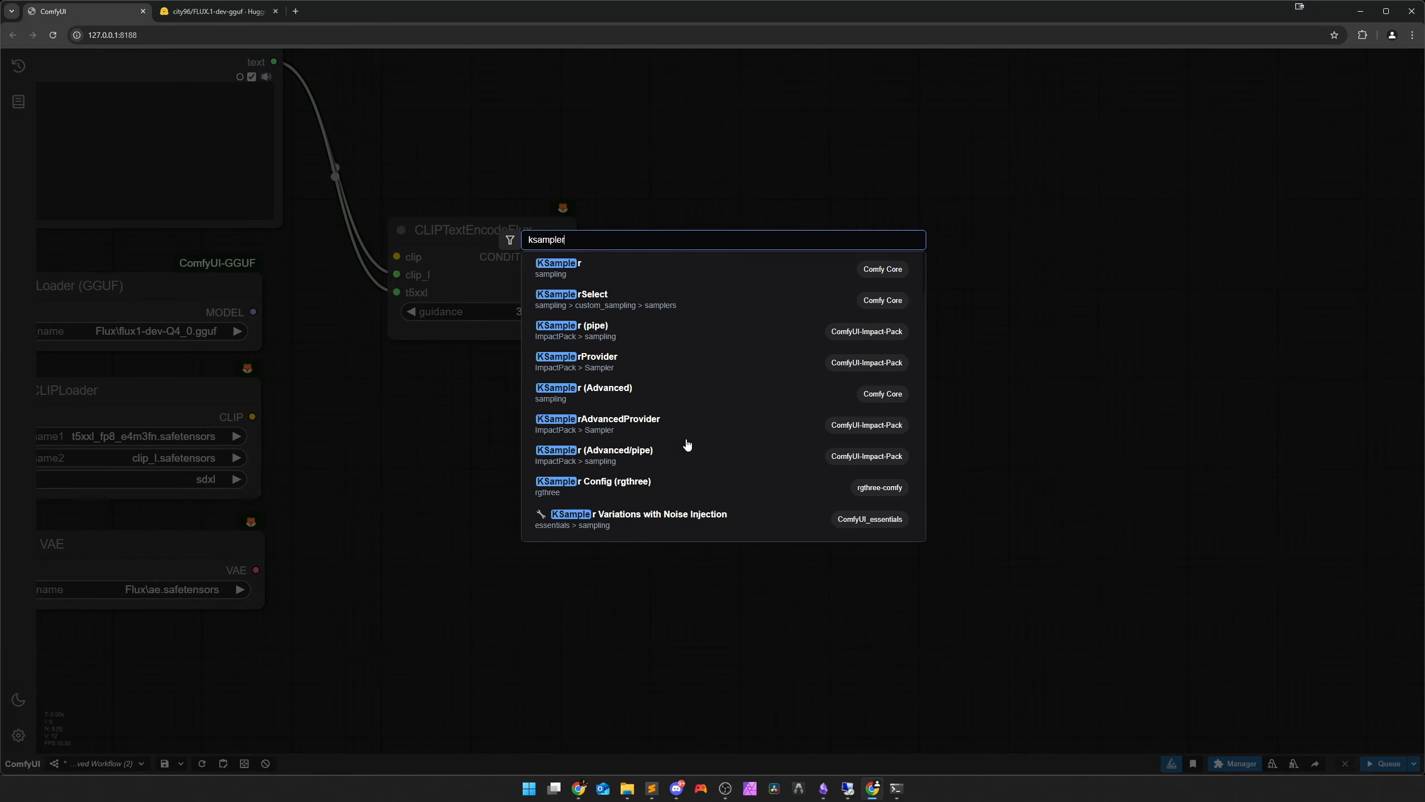
key(Return)
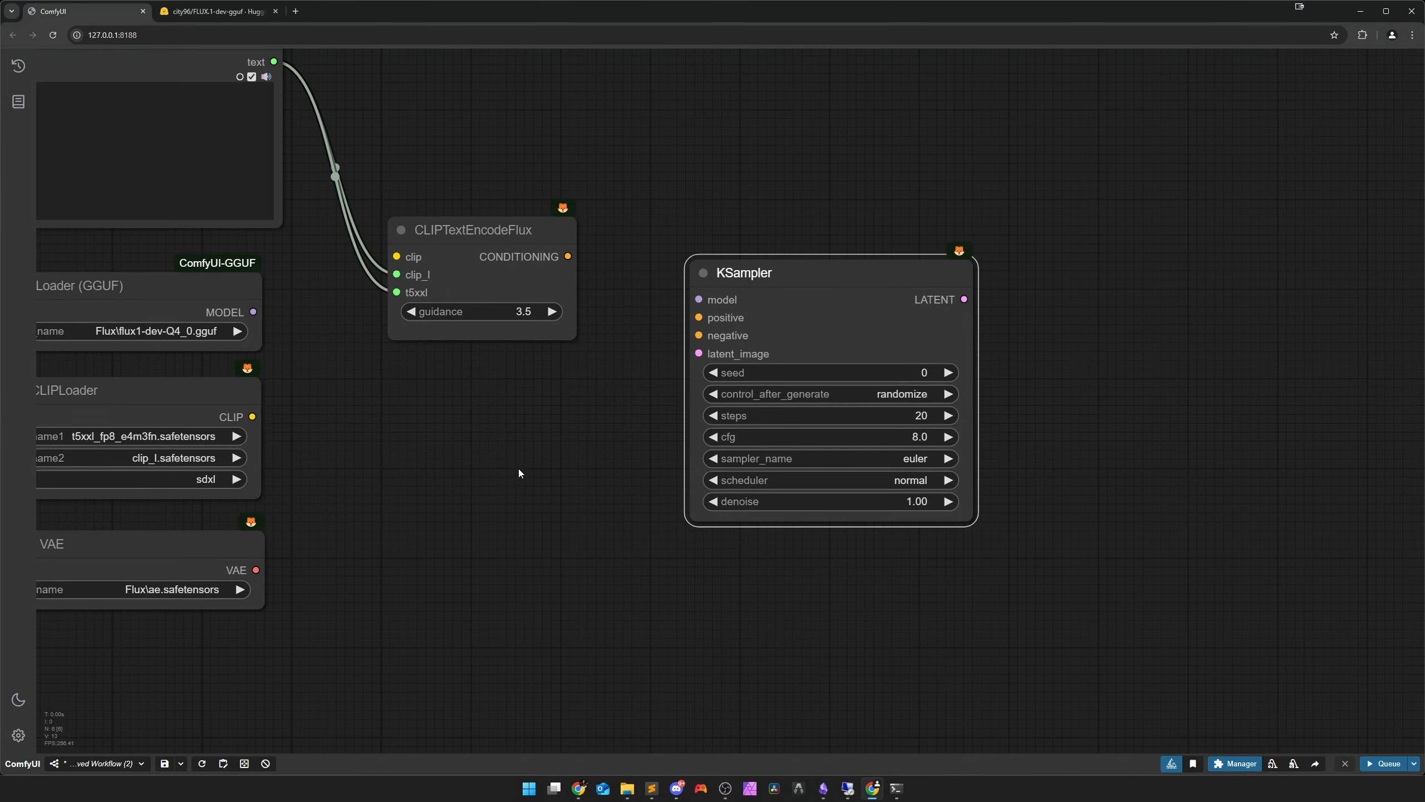
Add an EmptySD3LatentImage node feeding the KSampler's latent_image, and connect the CLIPTextEncodeFlux conditioning to the KSampler's positive input
double_click(519, 473)
text(sd3)
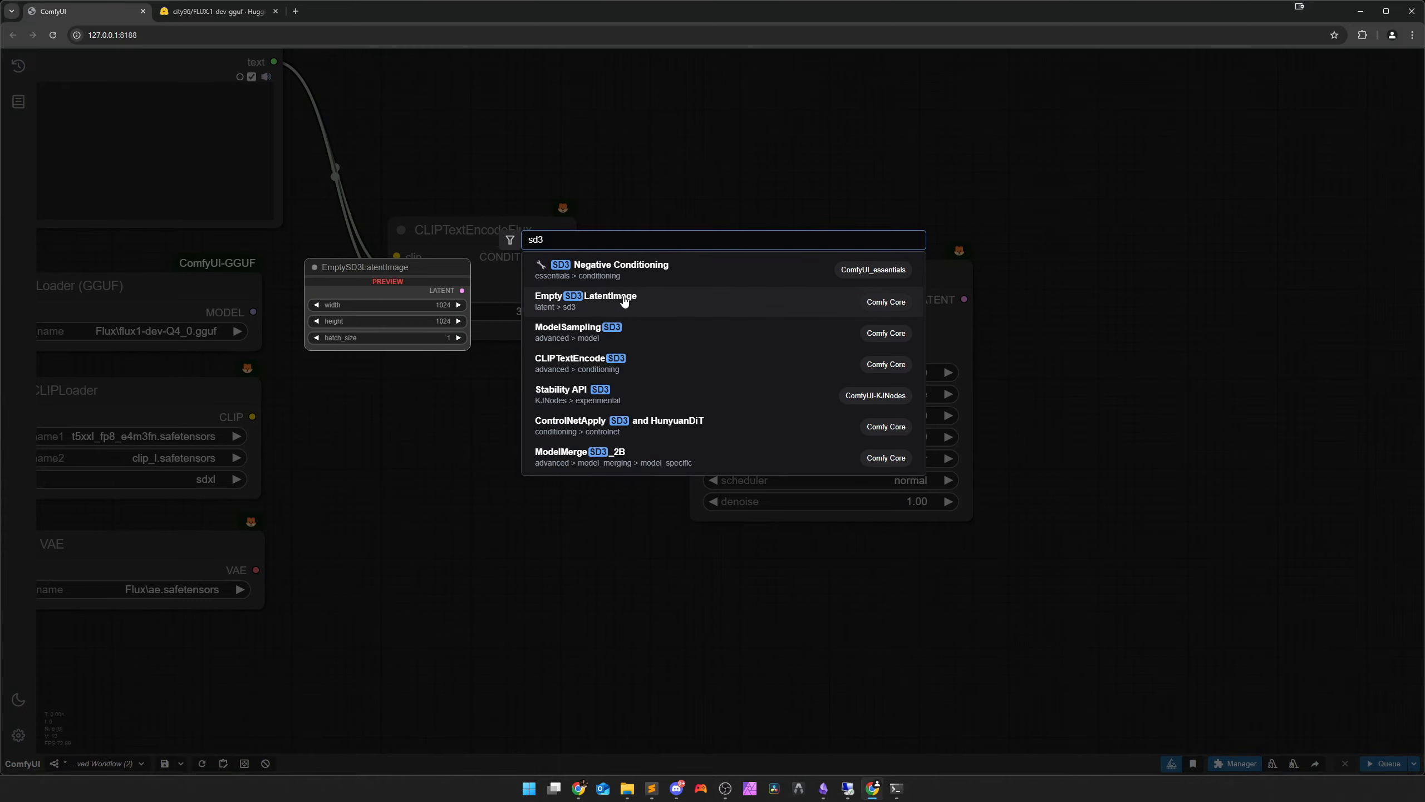
click(620, 300)
drag(589, 480, 699, 353)
drag(568, 256, 699, 317)
drag(825, 320, 913, 337)
Add a ConditioningZeroOut node below CLIPTextEncodeFlux and route that node's conditioning through it into the KSampler's negative input
double_click(529, 373)
text(zero)
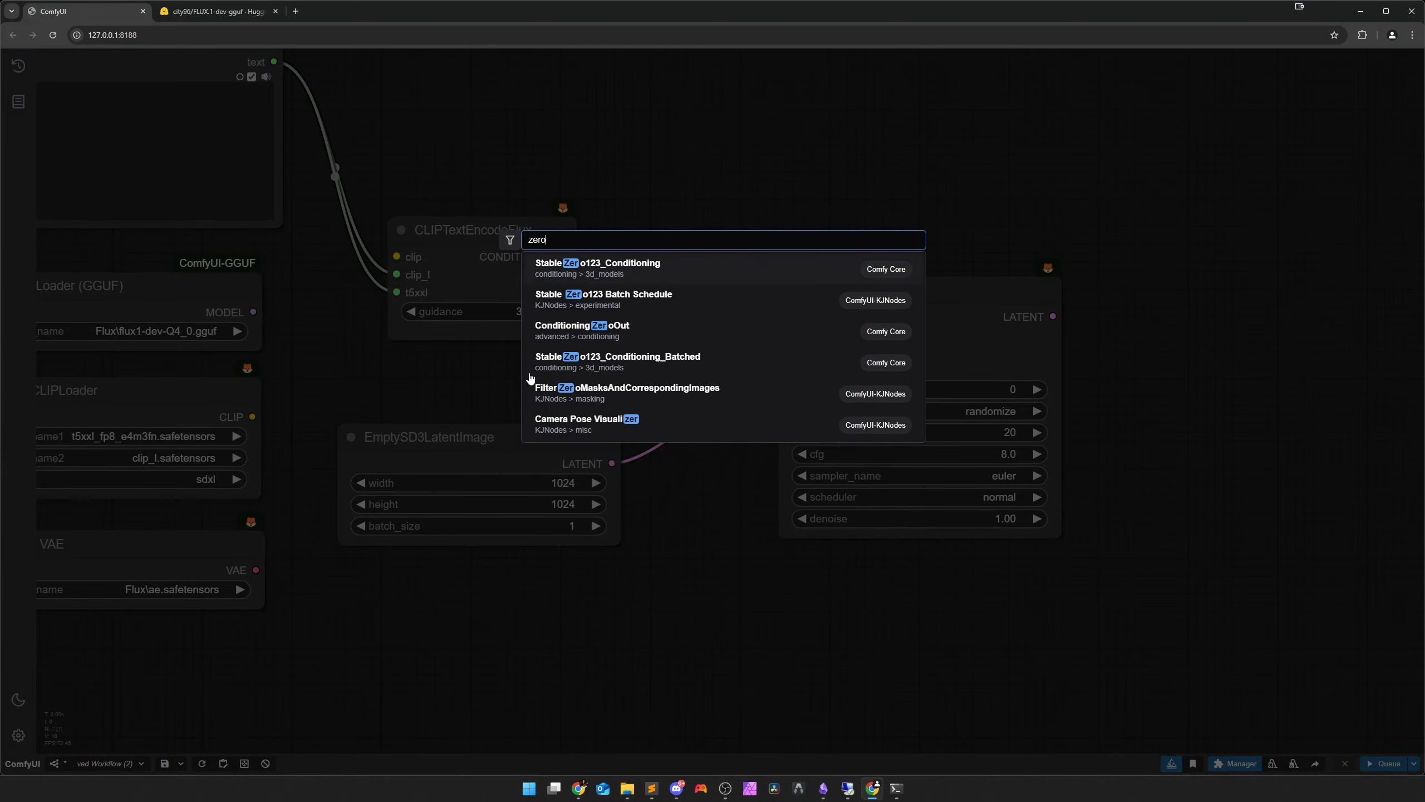
key(Return)
drag(626, 374, 469, 379)
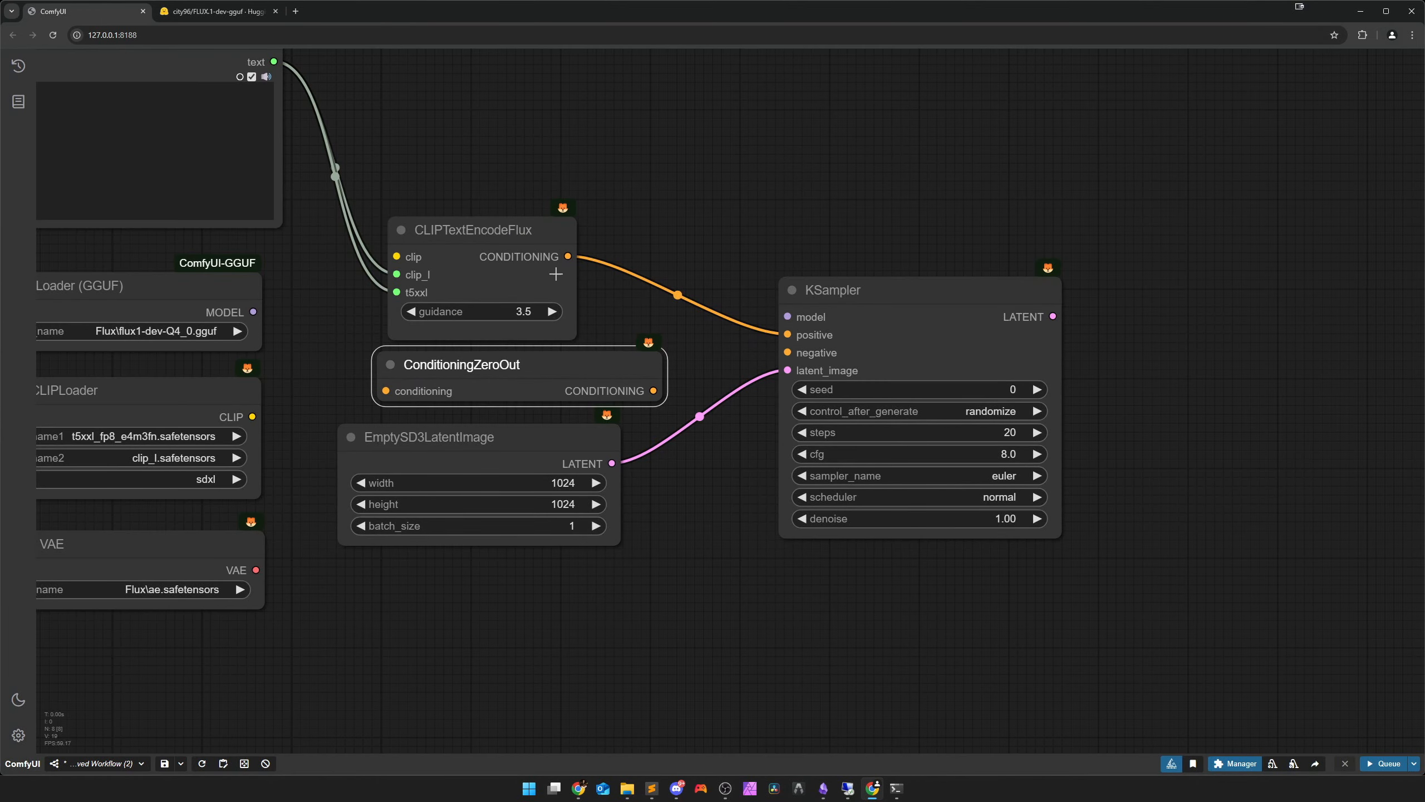
drag(568, 256, 385, 390)
drag(653, 391, 788, 352)
Connect the Unet Loader (GGUF) model output directly to the KSampler's model input
drag(253, 312, 788, 317)
drag(705, 515, 784, 546)
scroll(783, 545, down, 2)
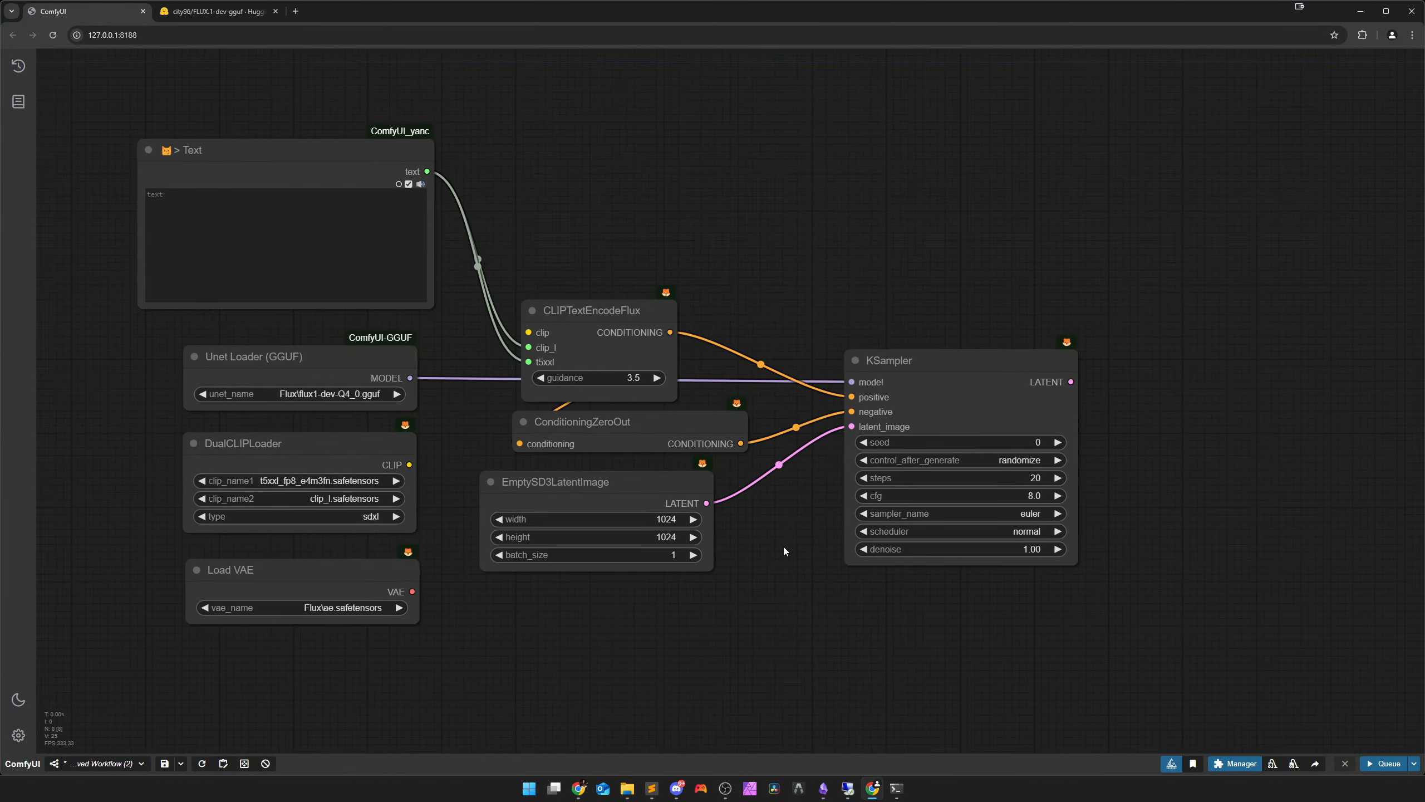
double_click(784, 546)
text(gud)
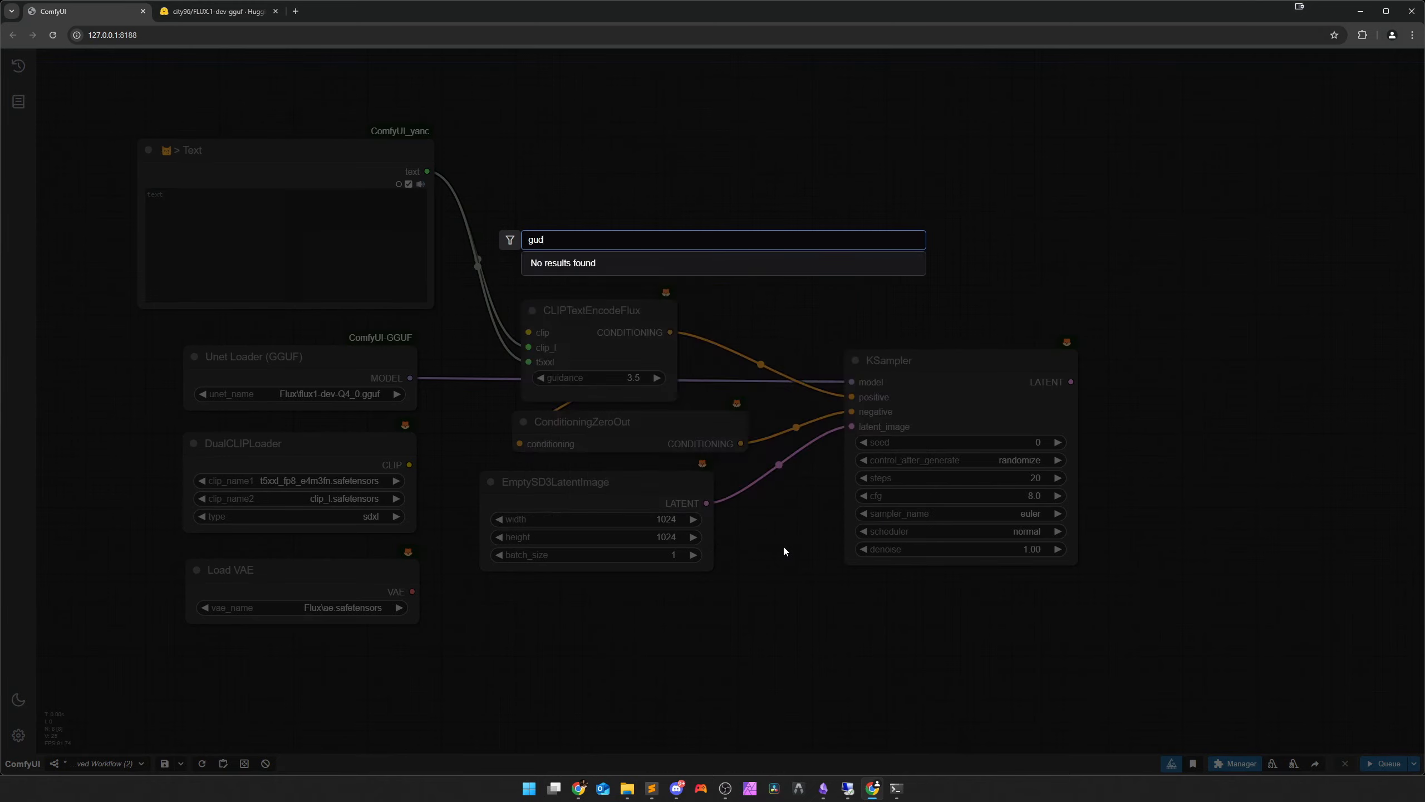
text(ia)
key(BackSpace)
key(BackSpace)
key(BackSpace)
key(BackSpace)
key(BackSpace)
text(flux)
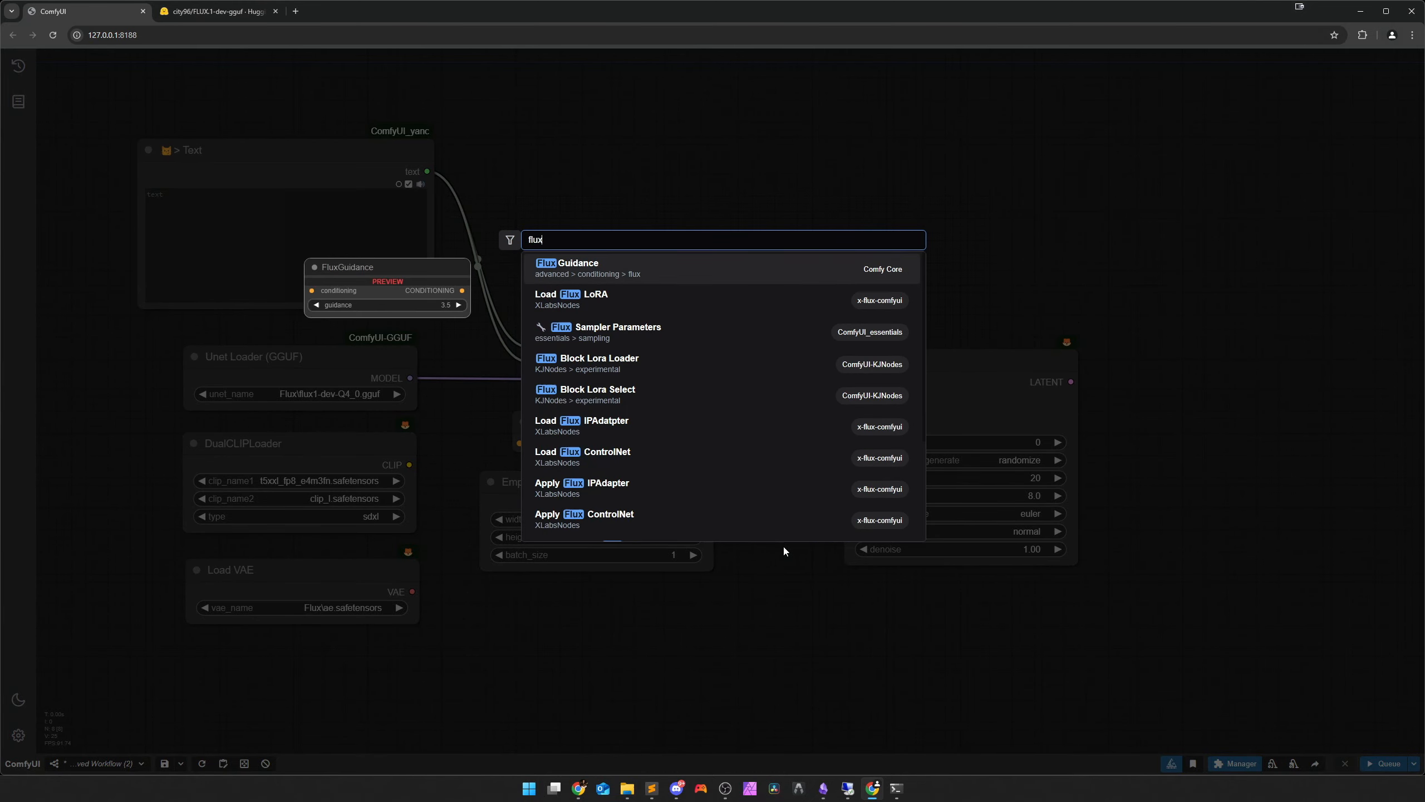
scroll(754, 468, down, 1)
scroll(674, 440, down, 3)
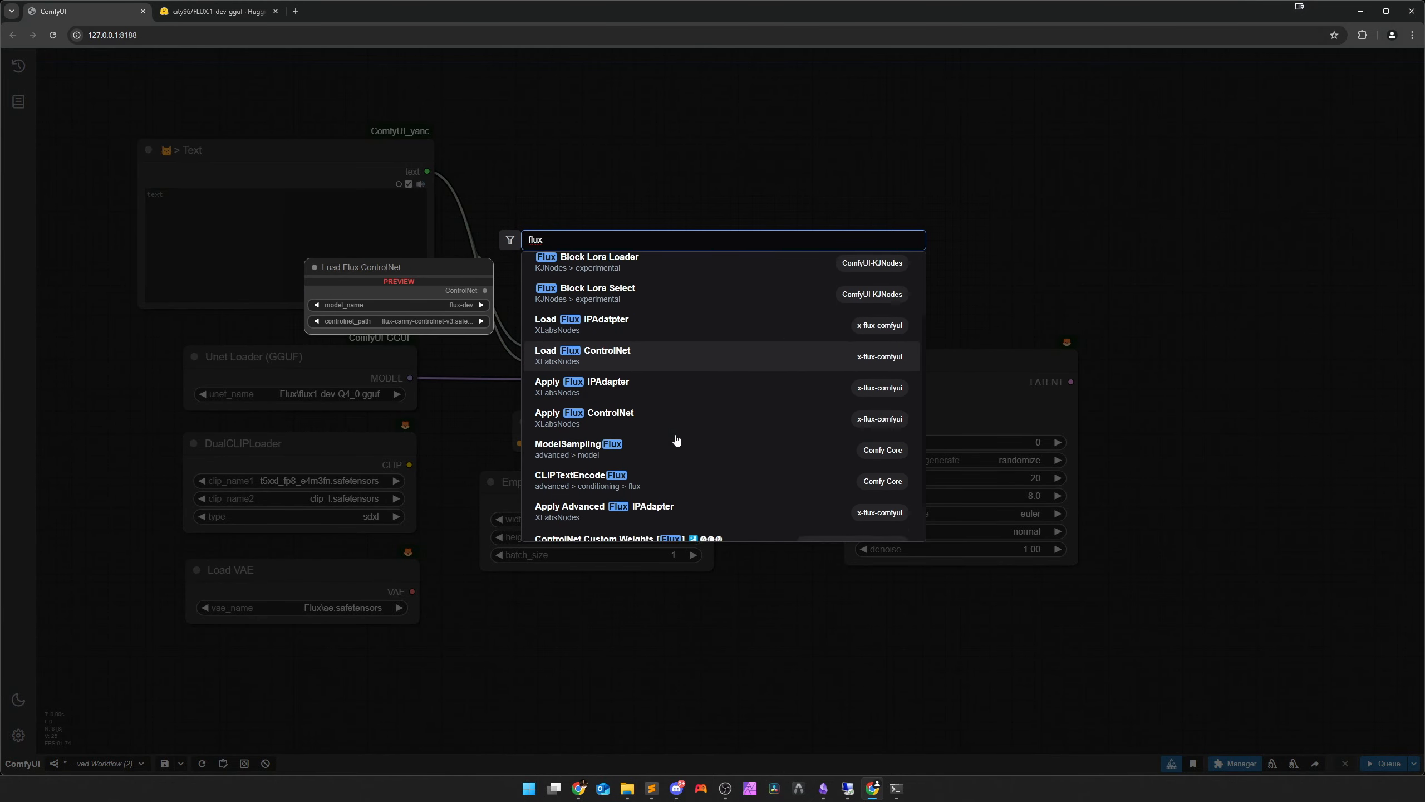
scroll(673, 460, up, 4)
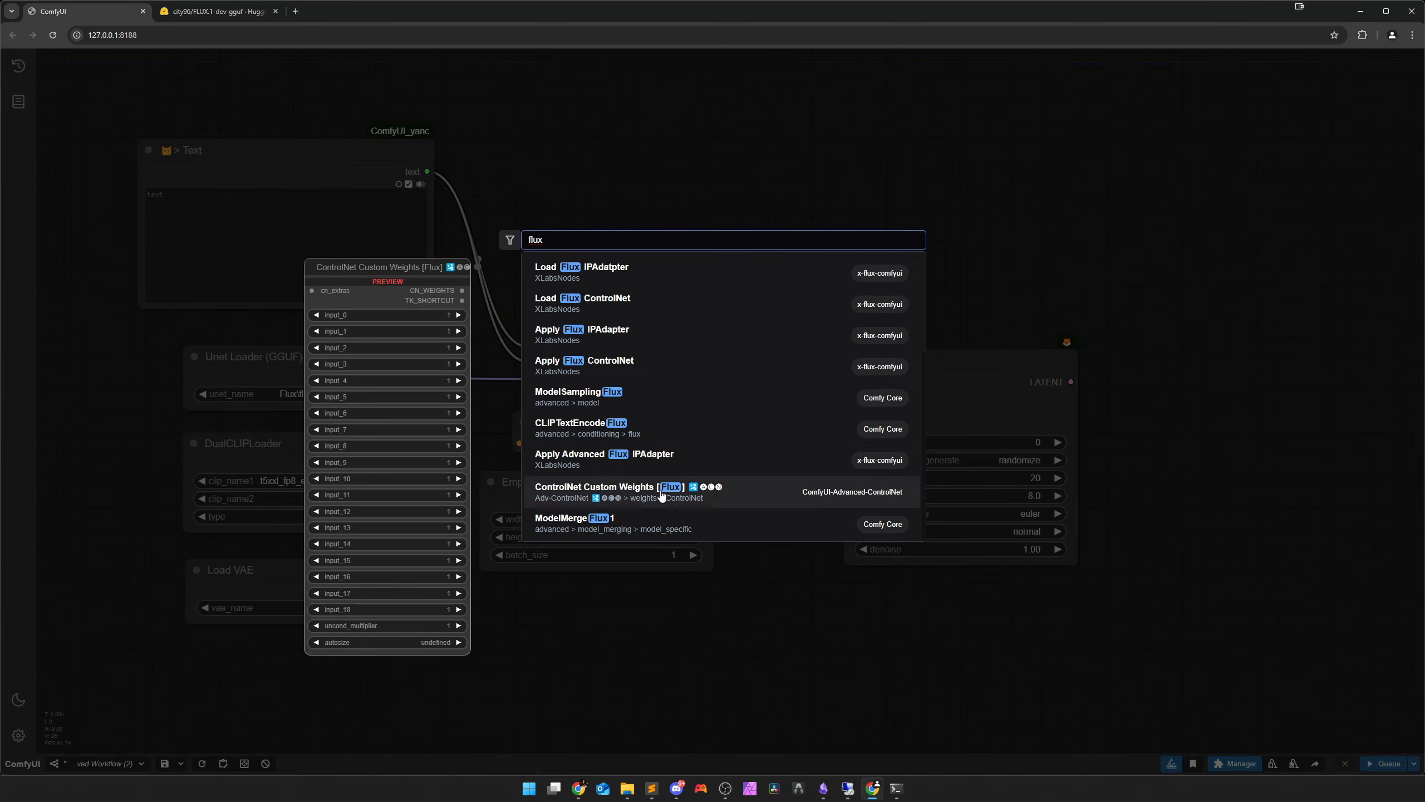
key(BackSpace)
key(BackSpace)
key(BackSpace)
key(BackSpace)
text(guidance)
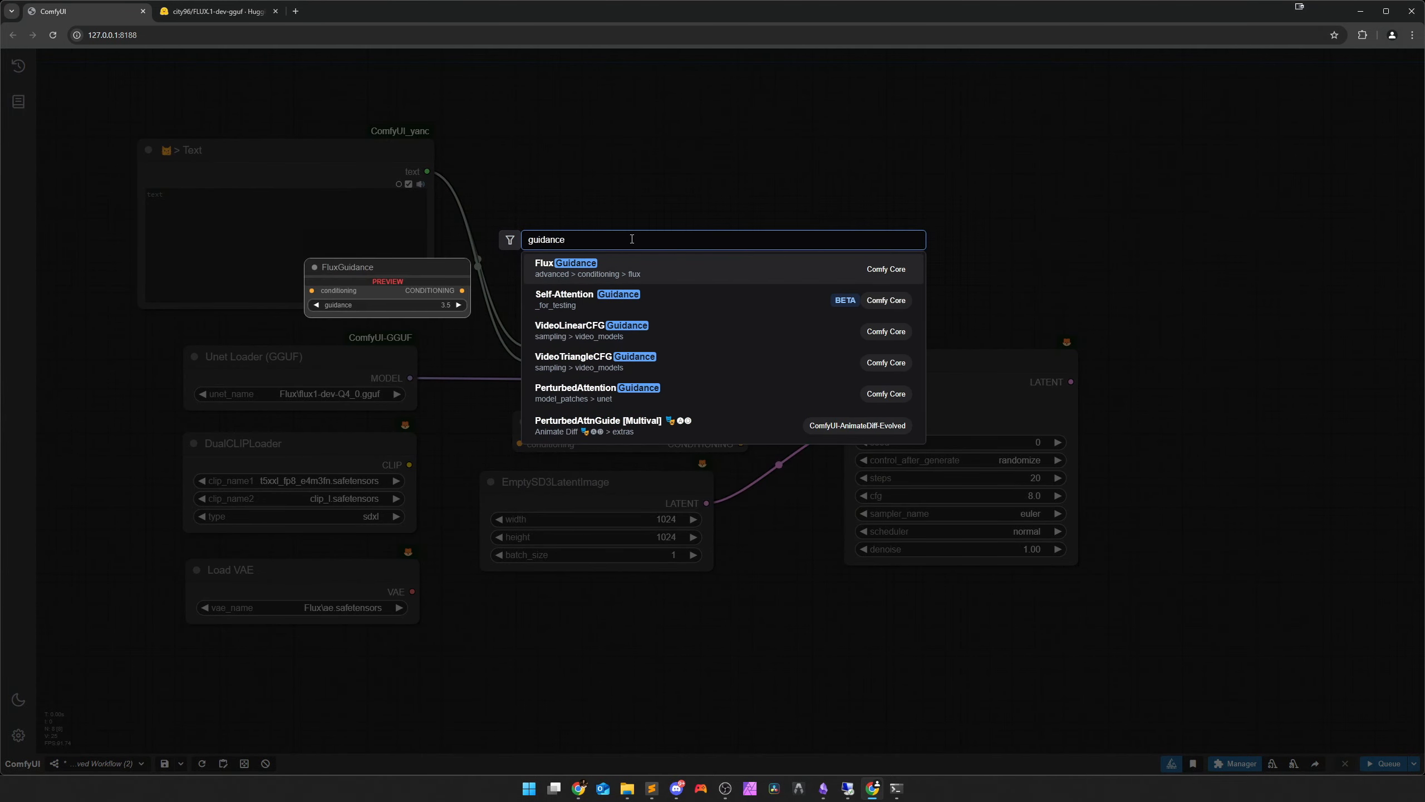
click(637, 266)
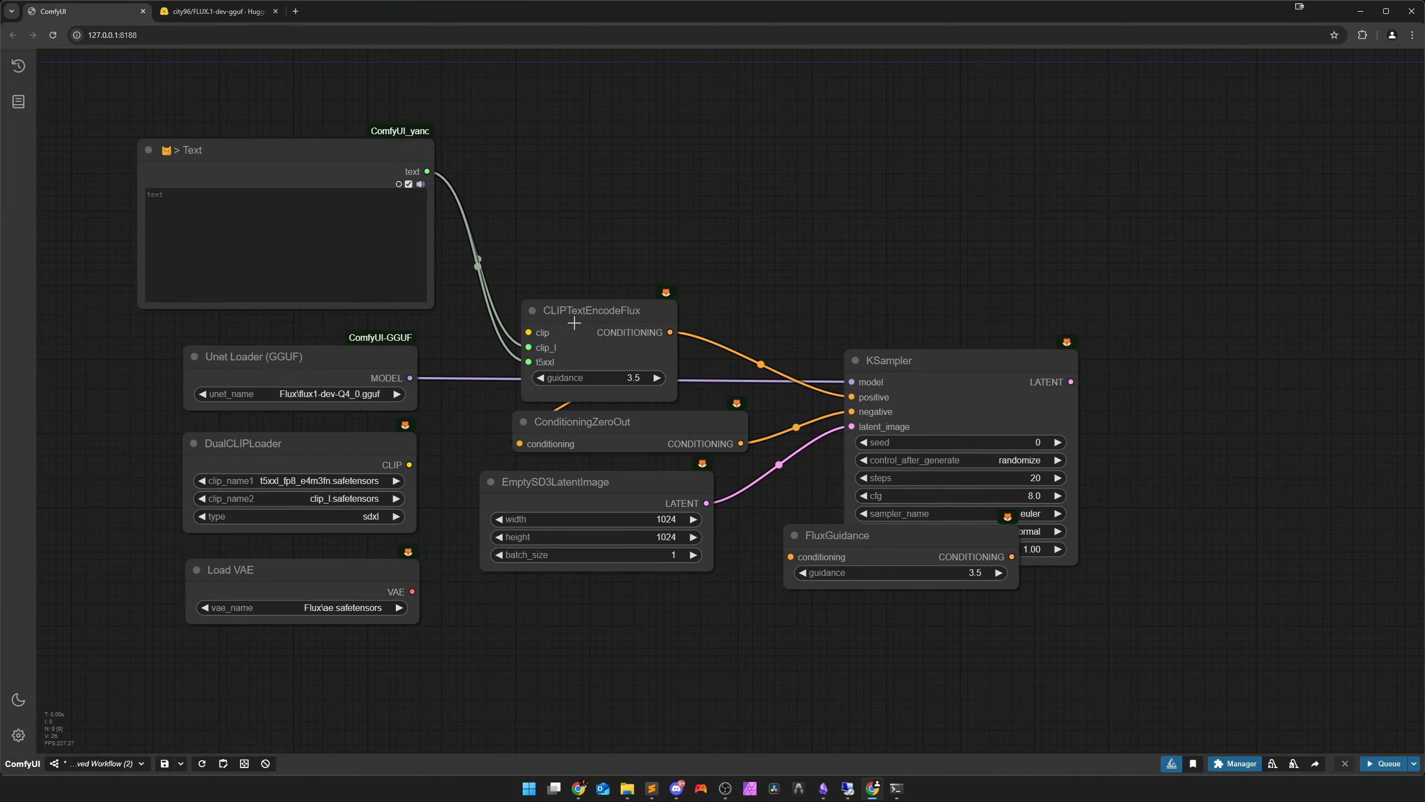
drag(574, 323, 589, 244)
drag(867, 544, 620, 162)
key(Delete)
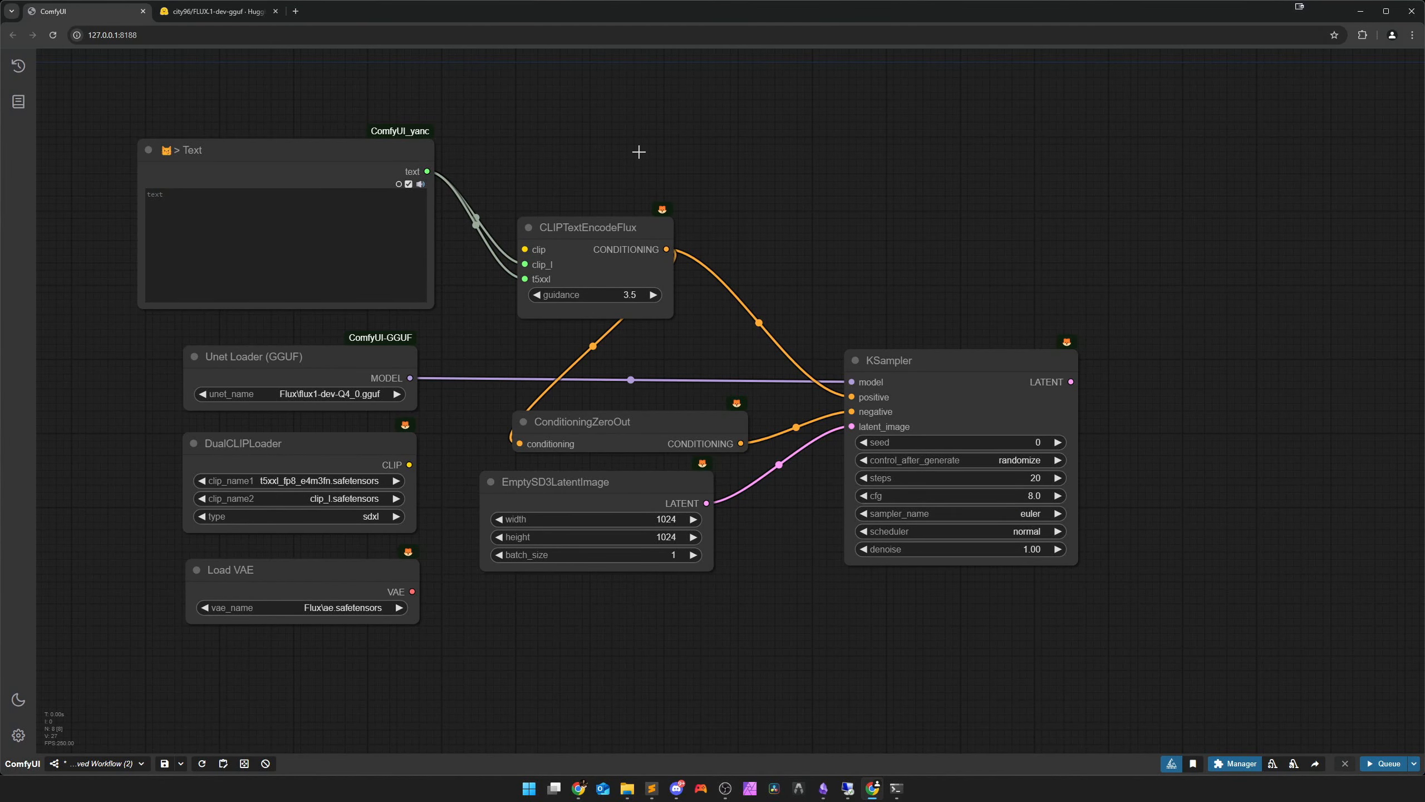
Add a ModelSamplingFlux node above CLIPTextEncodeFlux and route the Unet Loader's model through it into the KSampler's model input
double_click(639, 149)
text(modelsampl)
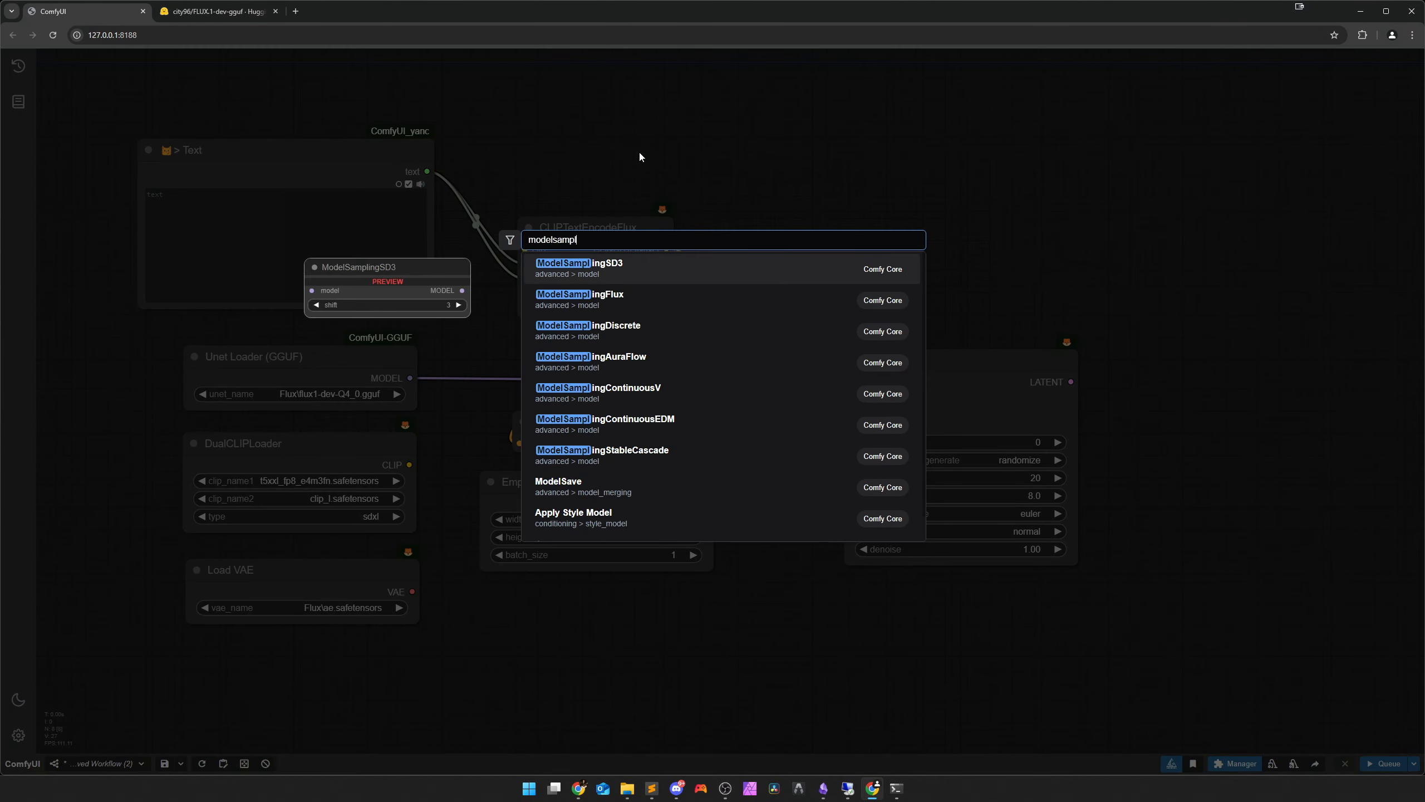
click(603, 297)
drag(584, 266, 586, 324)
drag(707, 141, 604, 135)
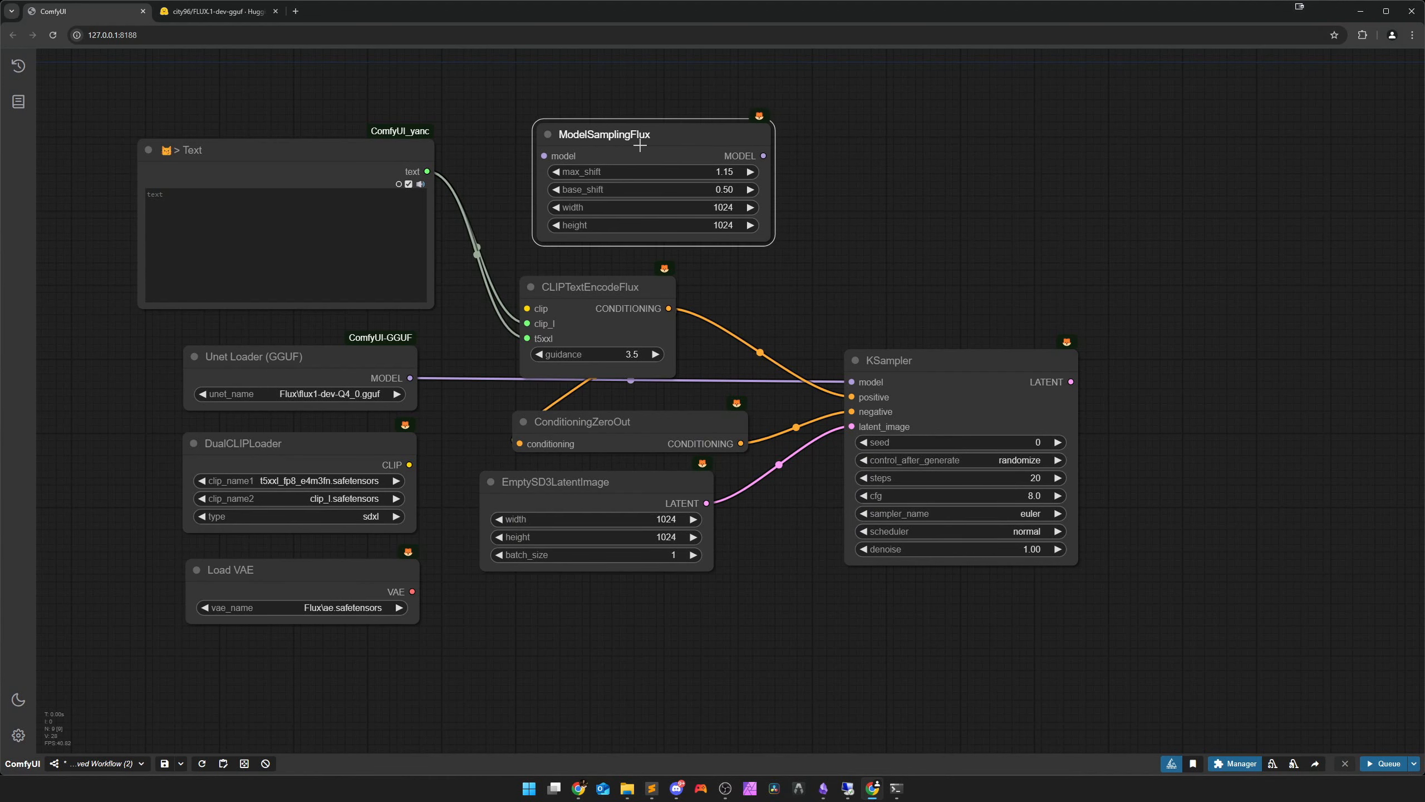
drag(410, 378, 628, 142)
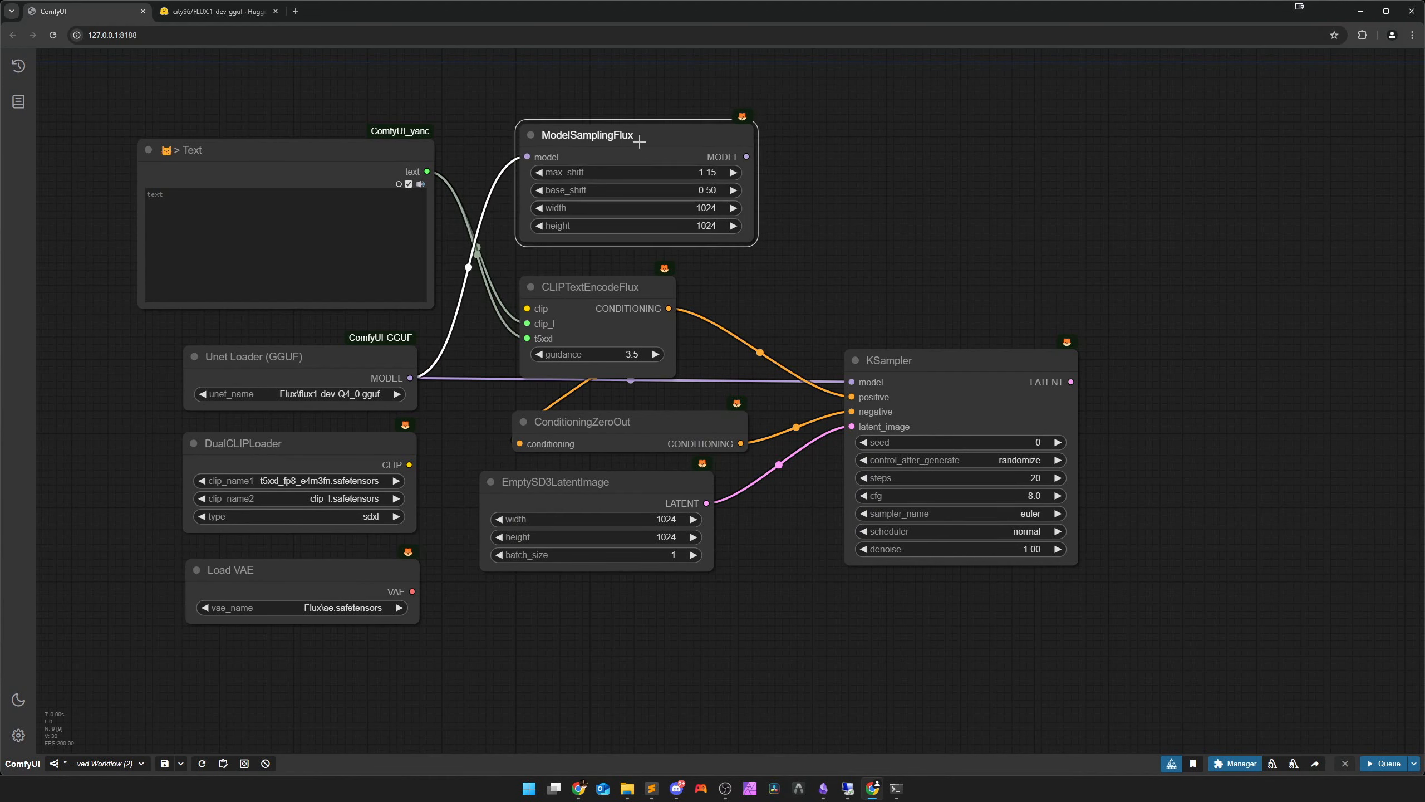
drag(746, 157, 852, 382)
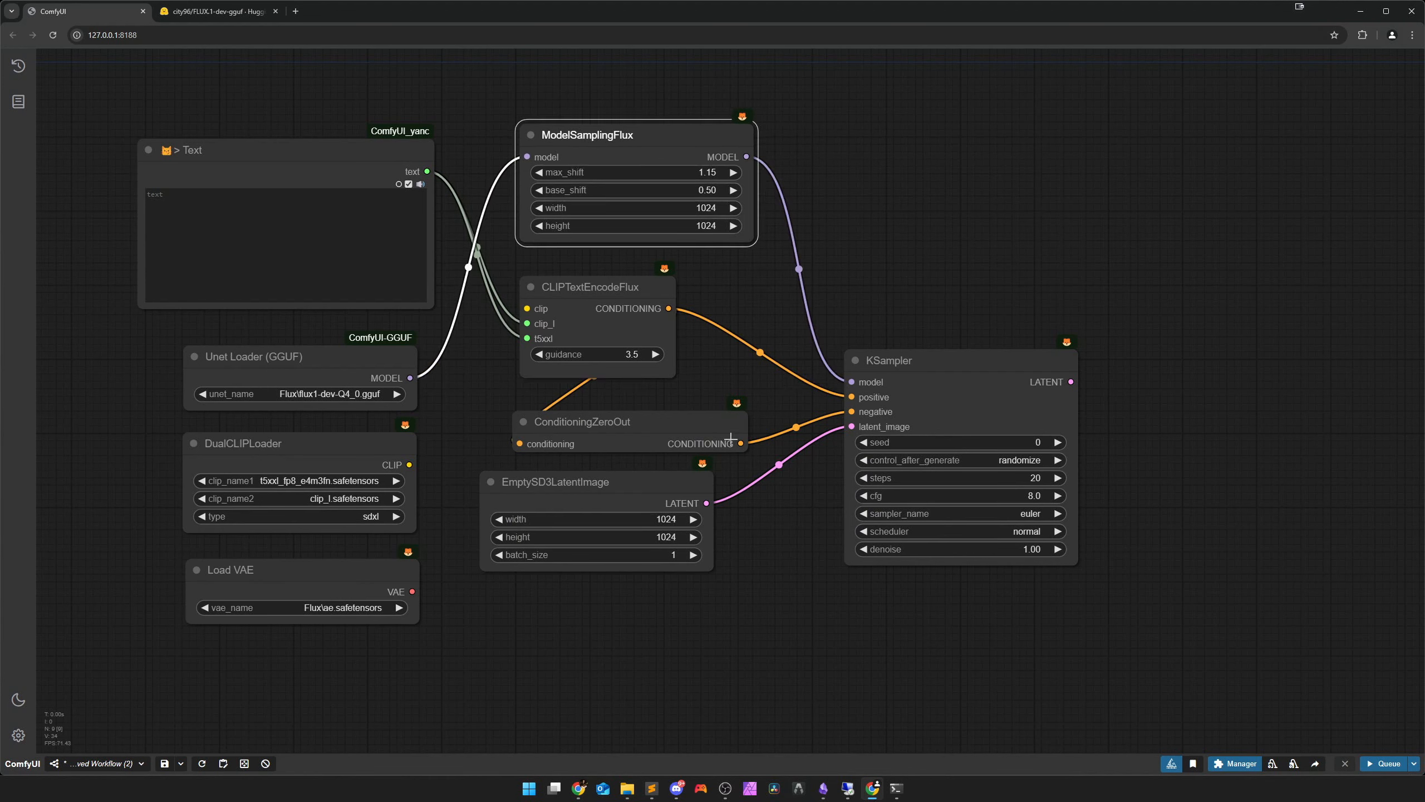
Align the EmptySD3LatentImage and KSampler nodes with the others, and connect the DualCLIPLoader's CLIP output to CLIPTextEncodeFlux's clip input
drag(629, 489, 659, 498)
drag(948, 360, 916, 291)
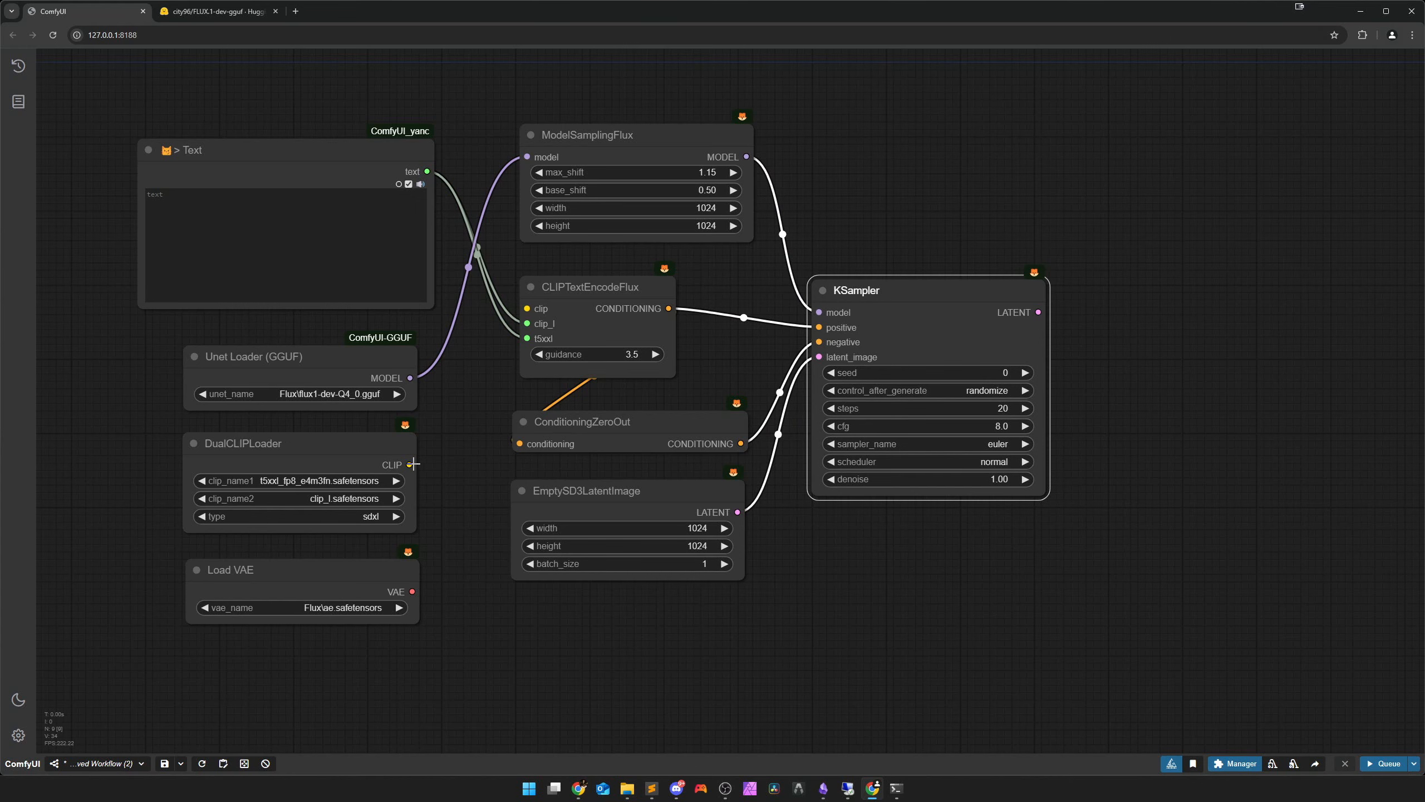
drag(414, 464, 528, 308)
Add a VAE Decode node in the empty area beside the KSampler
drag(658, 617, 442, 595)
double_click(690, 552)
text(ve)
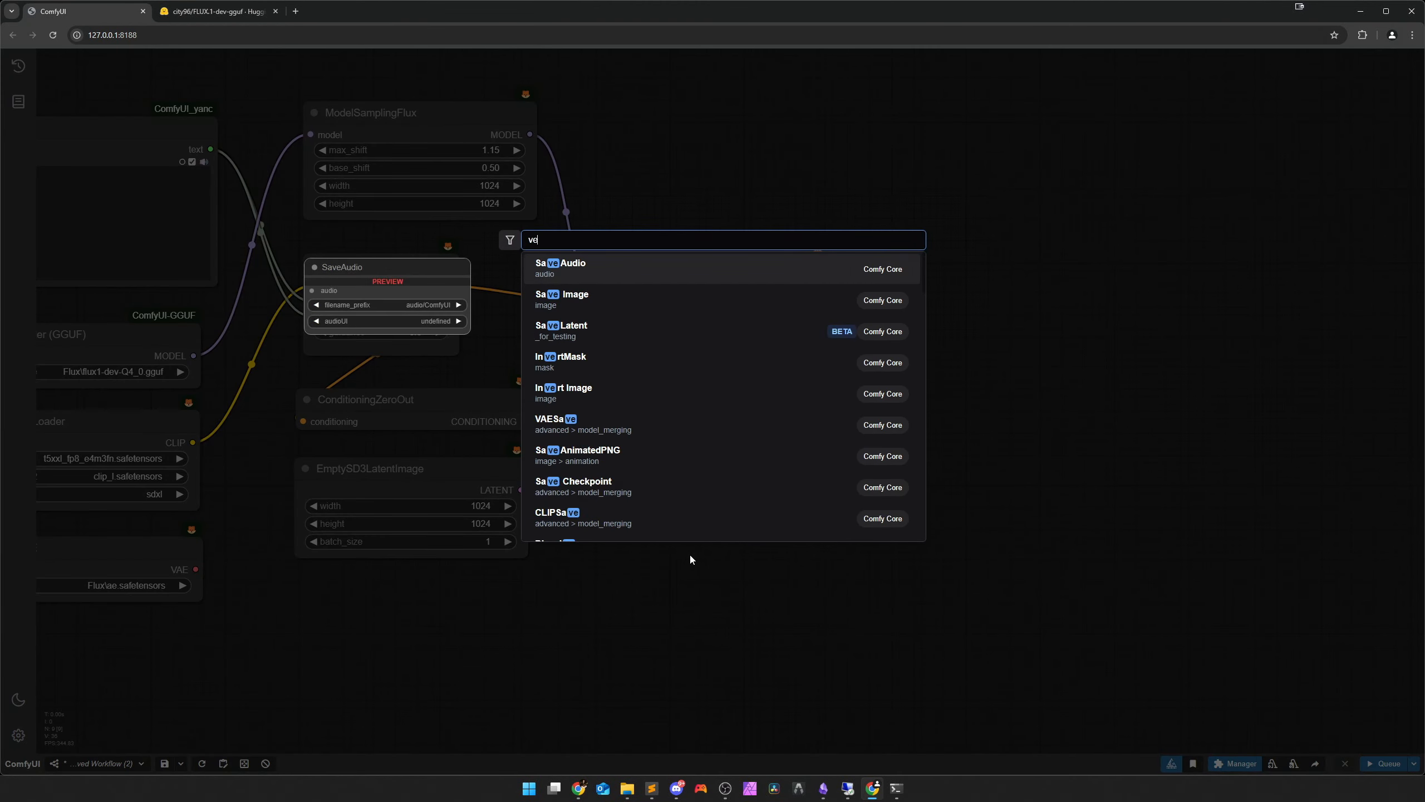
key(BackSpace)
text(aedec)
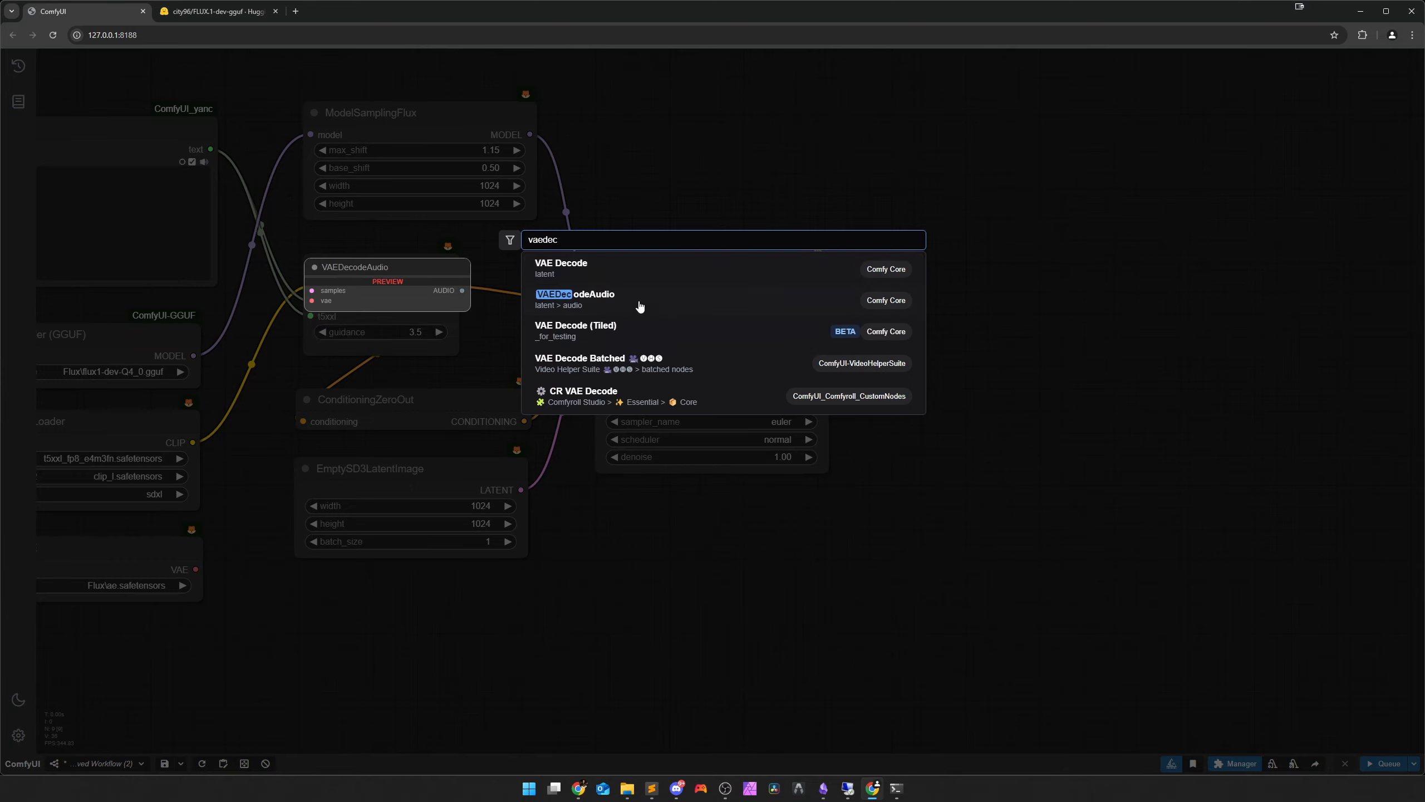
click(636, 268)
Connect Load VAE and the KSampler's latent output to VAE Decode, and arrange Load VAE above the KSampler
drag(200, 571, 718, 563)
drag(201, 569, 986, 251)
drag(126, 557, 772, 152)
drag(968, 388, 737, 417)
drag(591, 320, 701, 302)
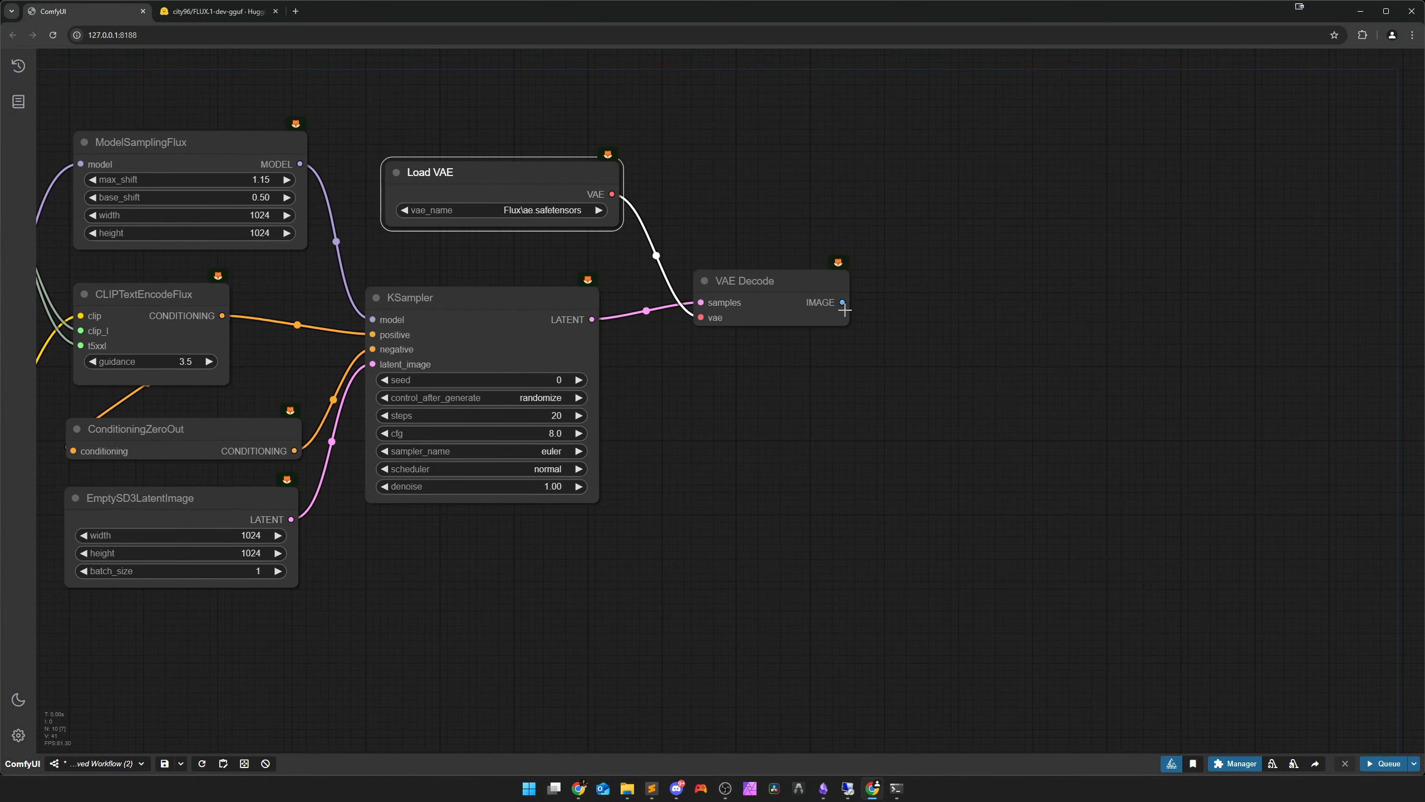
Add a ComfyUI_yanc > Save Image node connected to the VAE Decode image output
drag(843, 302, 1002, 303)
text(> sav)
click(675, 287)
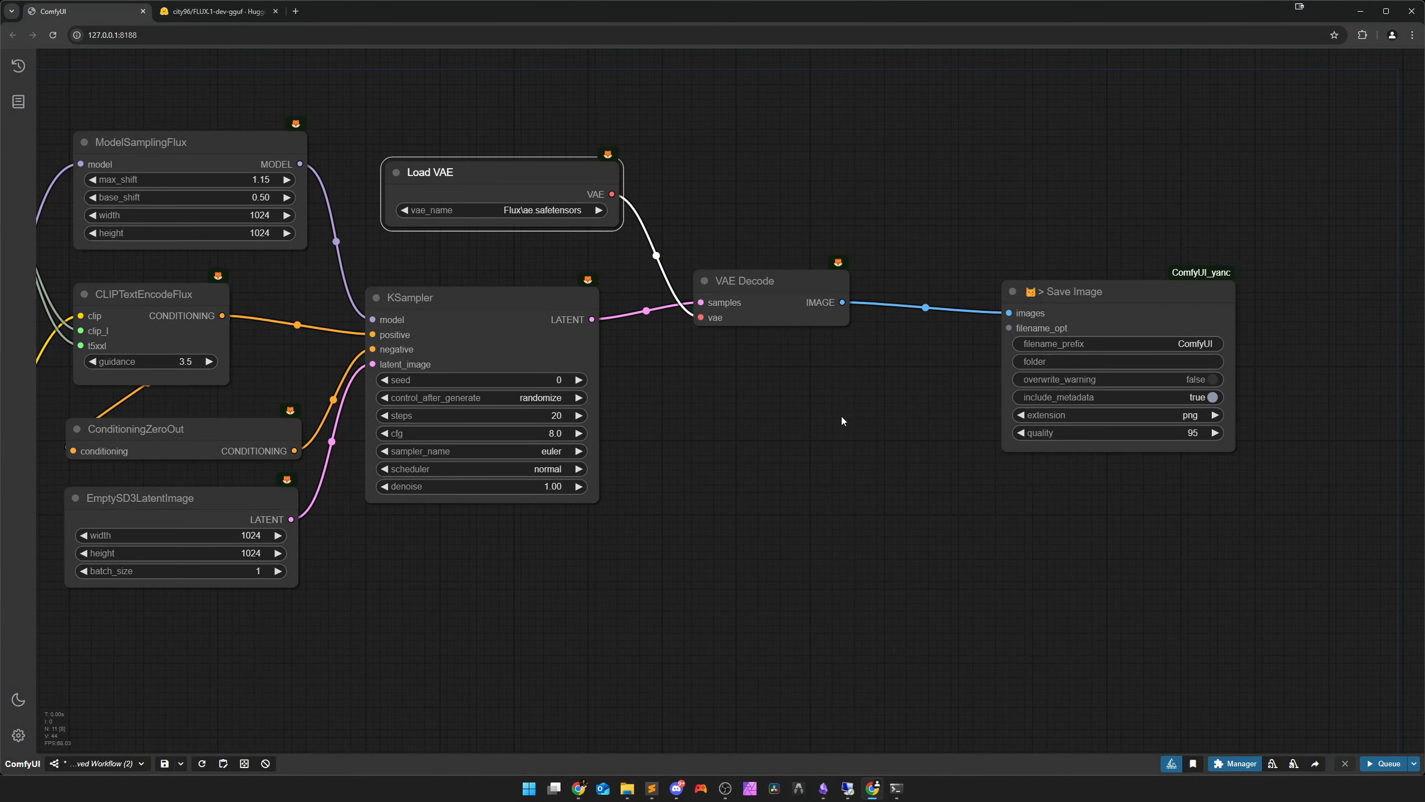
Set the Save Image node's folder to fluxrec and move the node closer to VAE Decode
click(1068, 362)
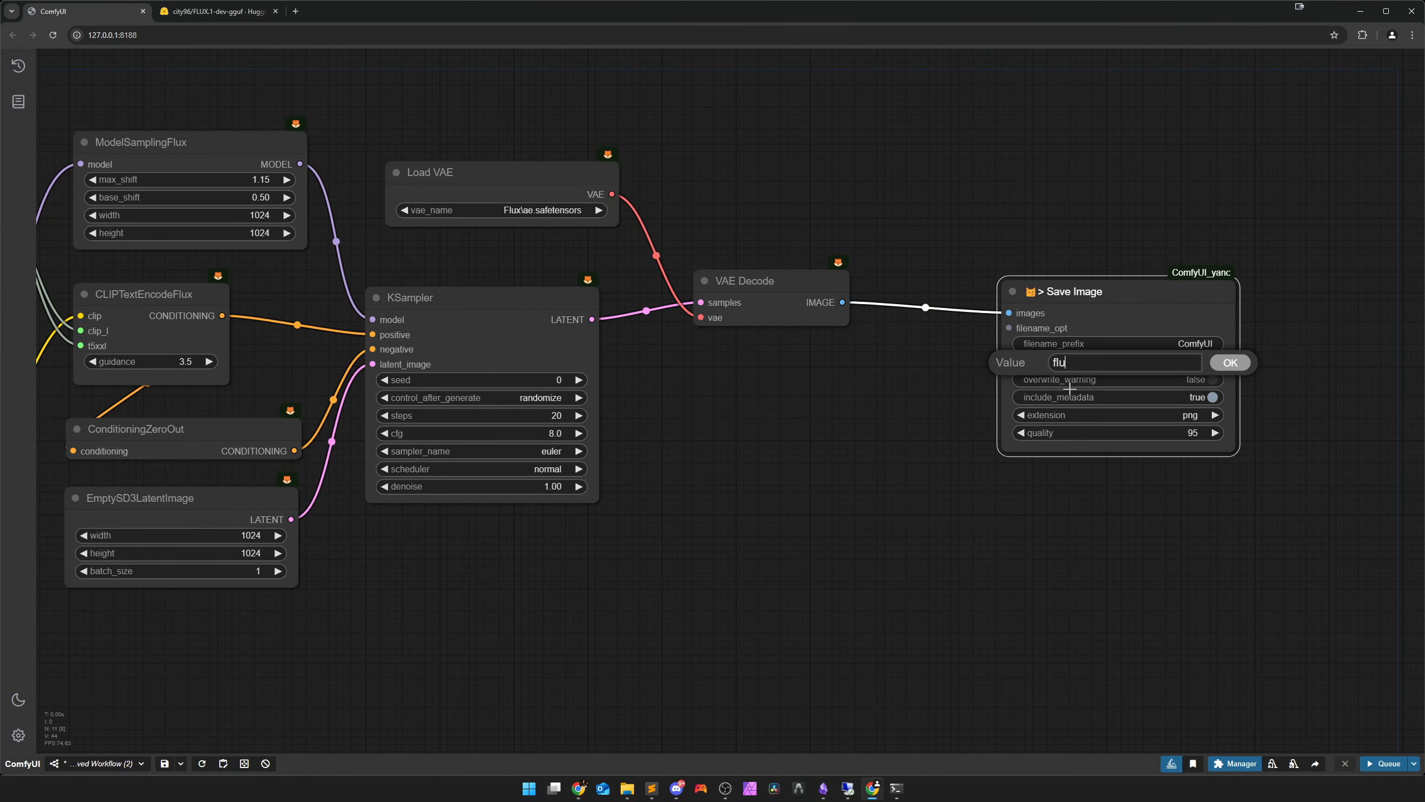
text(fluxrec)
key(Return)
drag(1130, 311, 1037, 299)
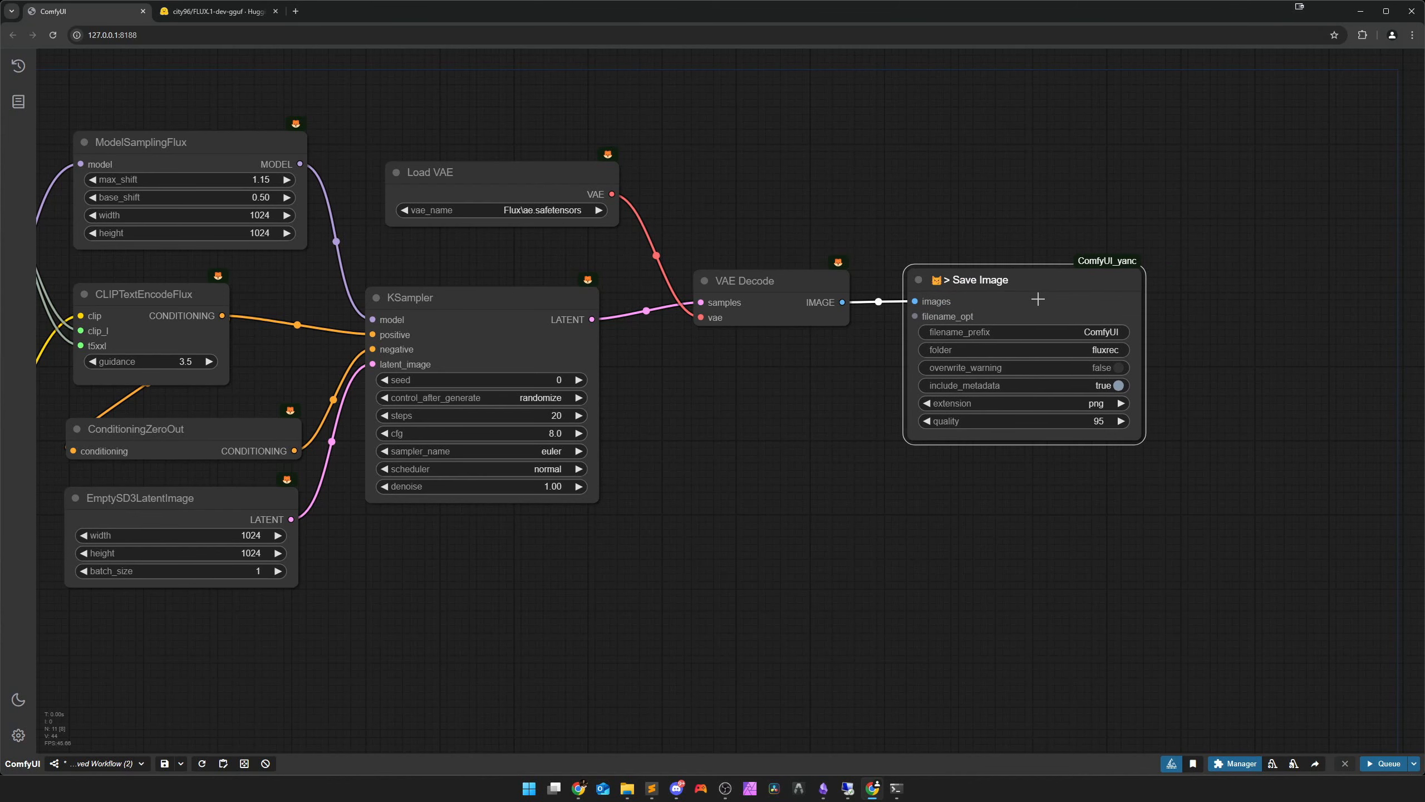
click(864, 529)
Fill the Text node with a prompt: cyberpunk woman, rainy neon tokio like city, brown leather coat, short black trousers, green "Flux" shirt, blue fishnets, pink hair
scroll(729, 551, down, 1)
drag(623, 573, 945, 544)
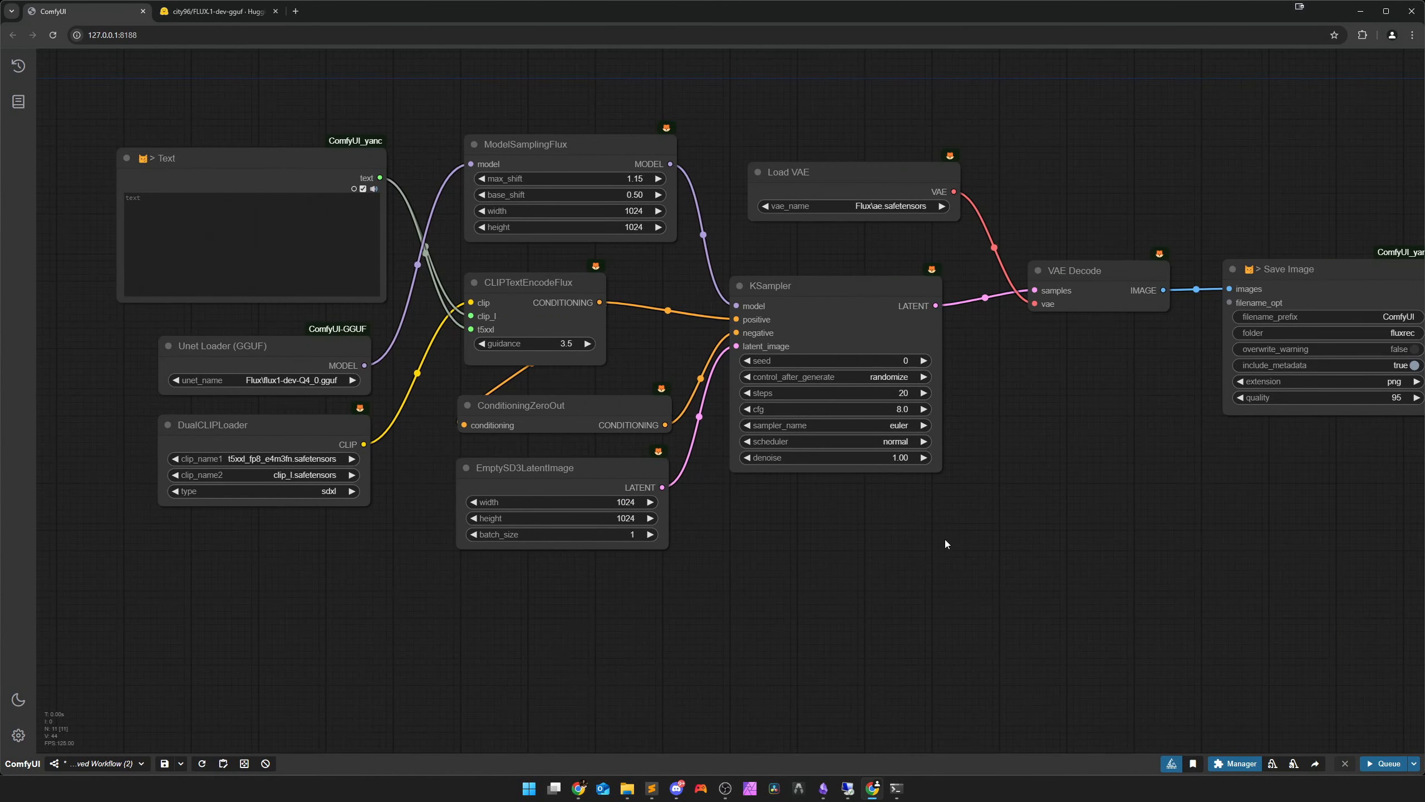
click(650, 788)
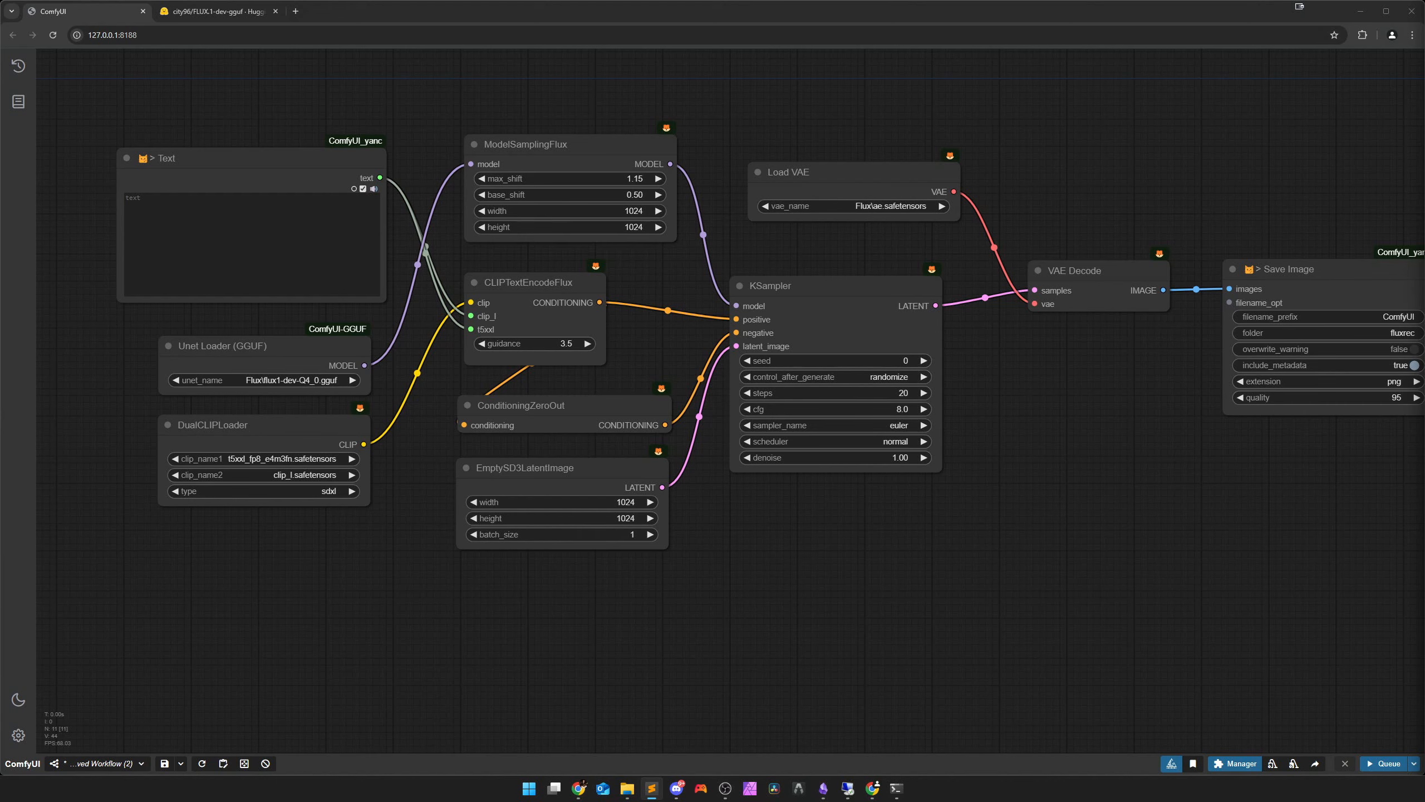
text(a cyberpunk woman in a tokio like city. everywhere is neon lighting. it is raining.  the woman is wearing a brown leather coat, short black trousers, a green shirt with the print "Flux" on it and blue fishnets. her hair is dyed pink.)
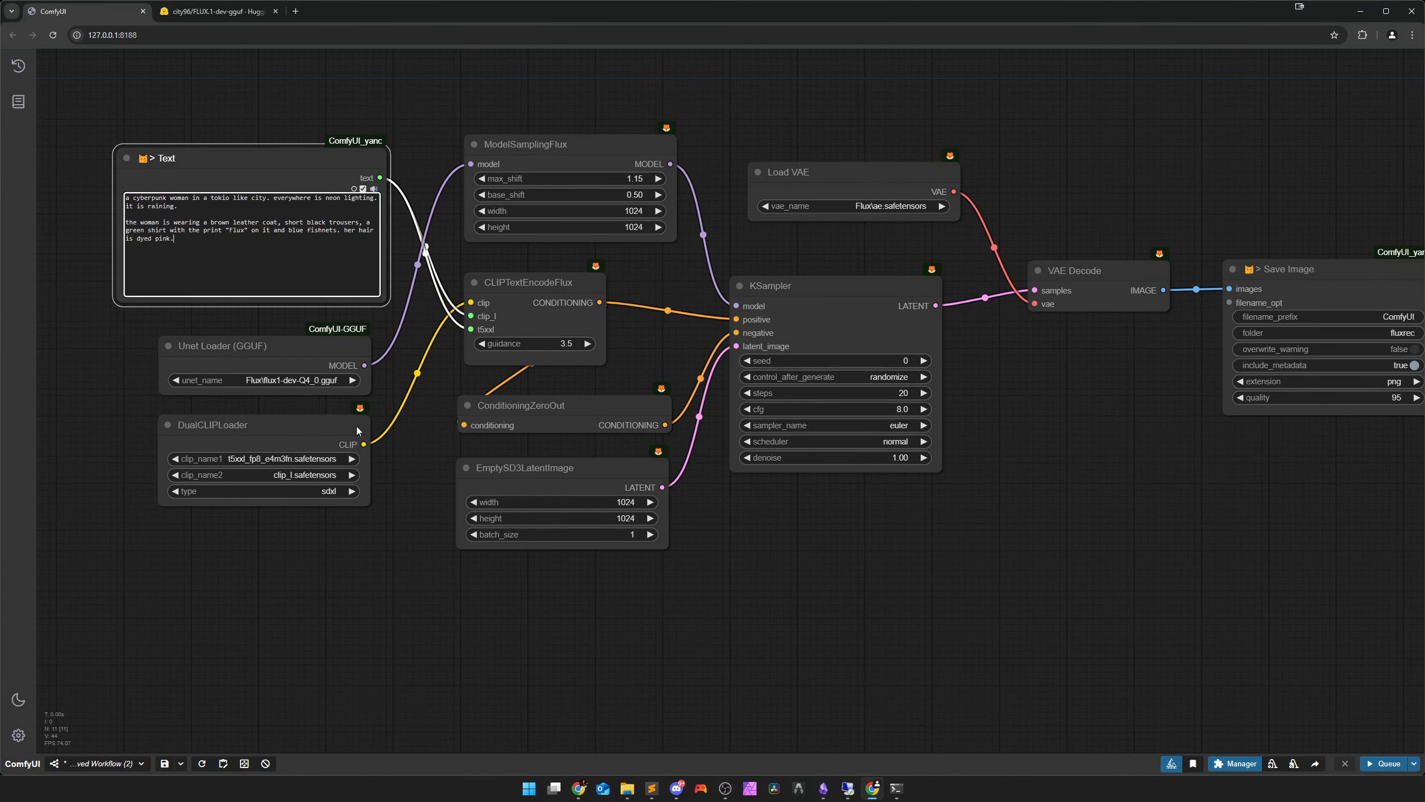
click(394, 594)
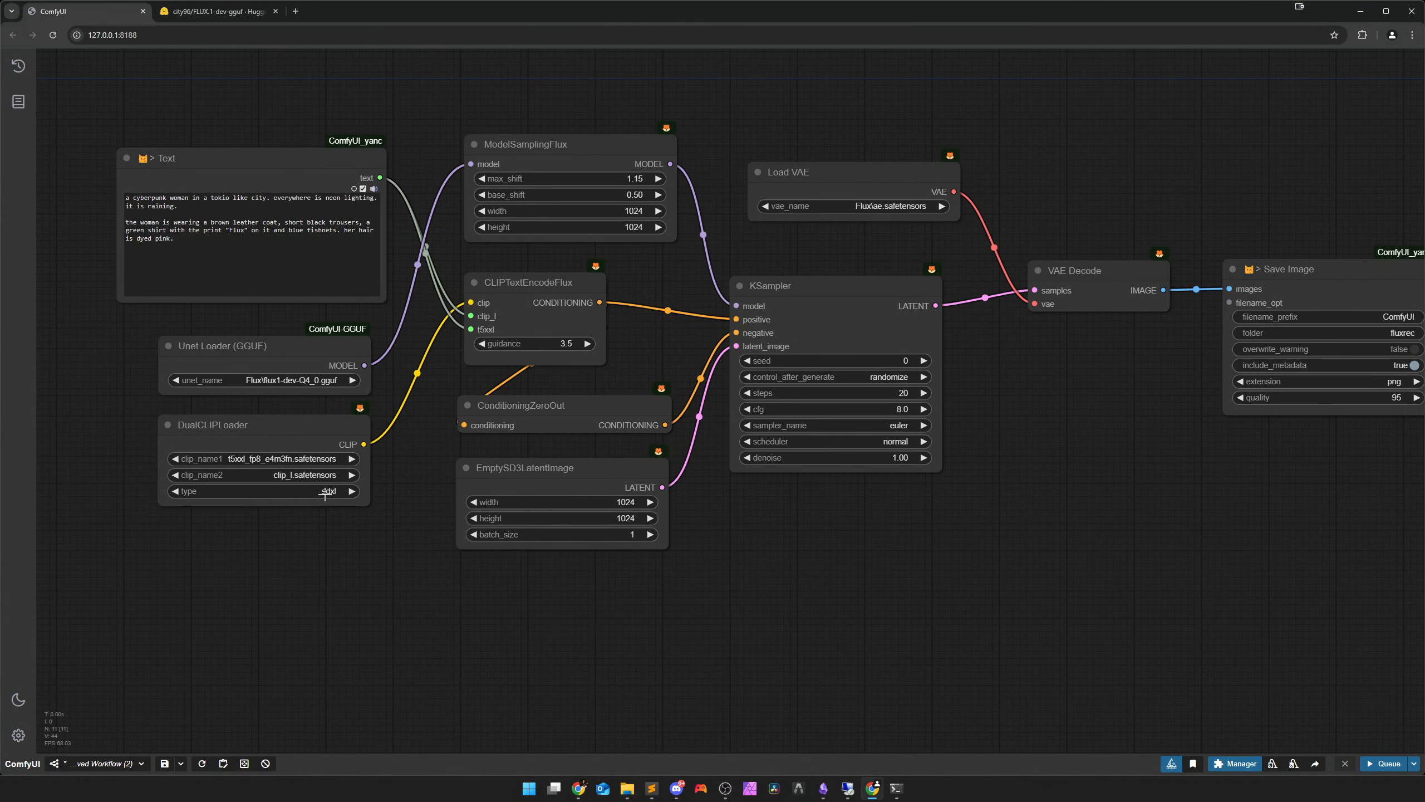
Set the DualCLIPLoader's type to flux
scroll(349, 542, up, 5)
click(289, 466)
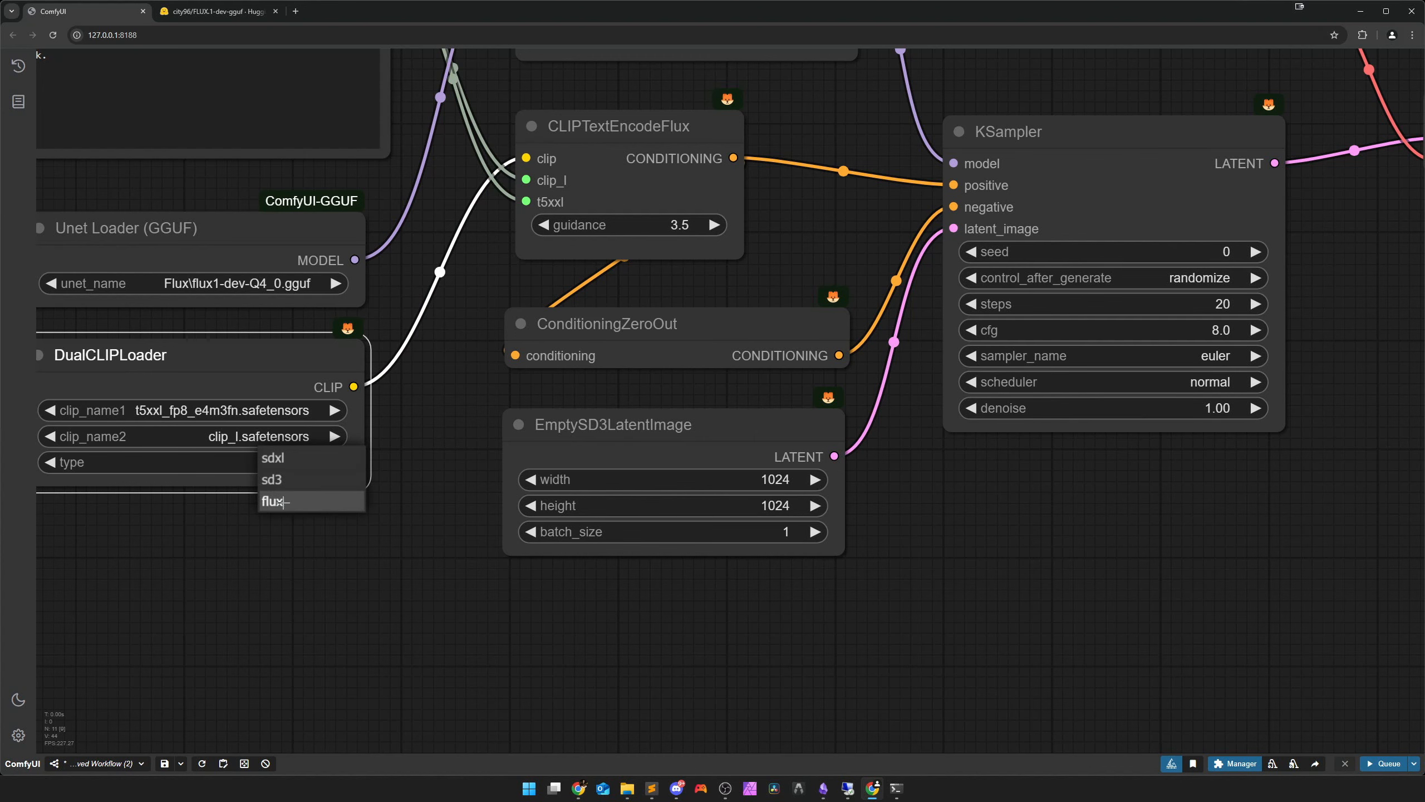
click(273, 499)
drag(102, 371, 347, 376)
scroll(568, 547, down, 5)
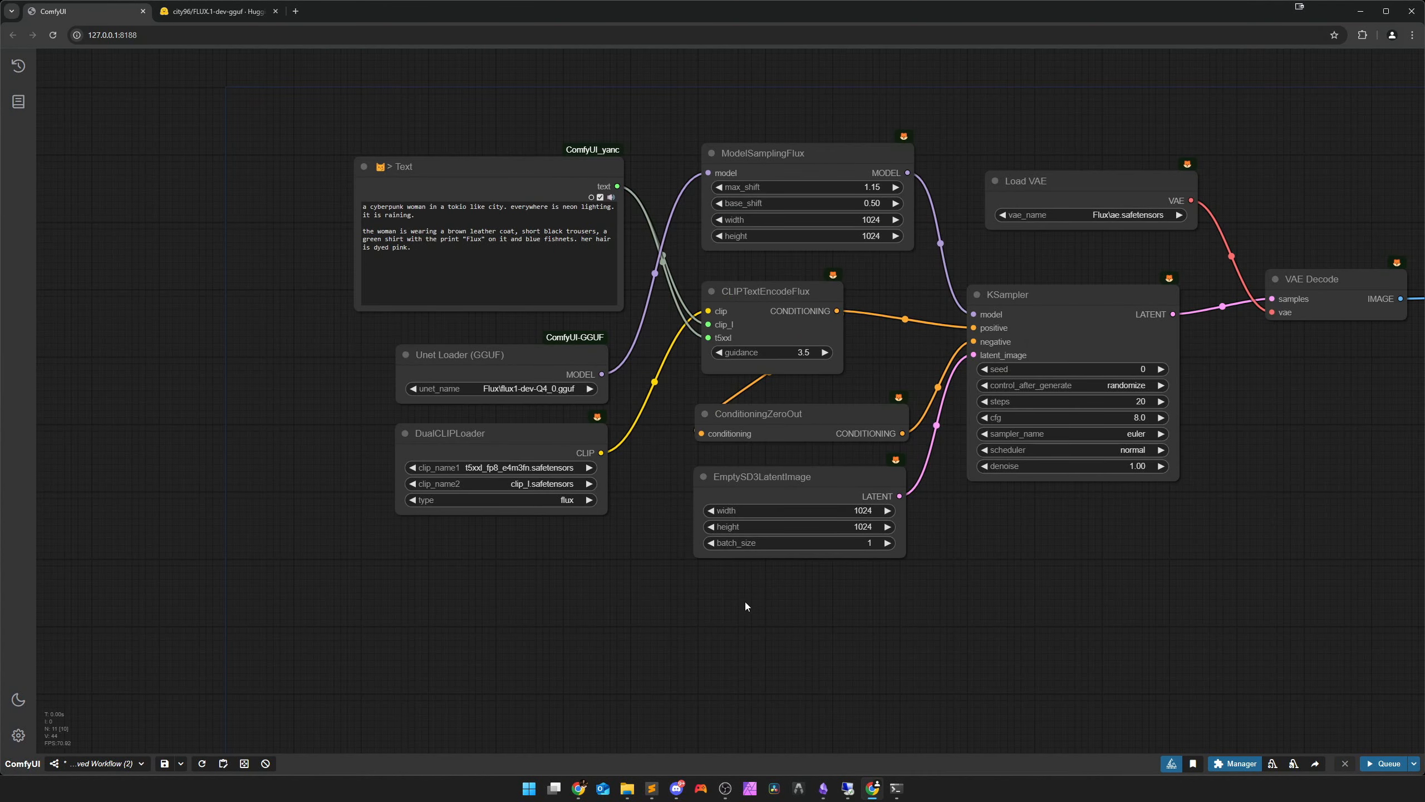
Queue the completed workflow for generation and set the KSampler's cfg to 1
scroll(811, 565, down, 2)
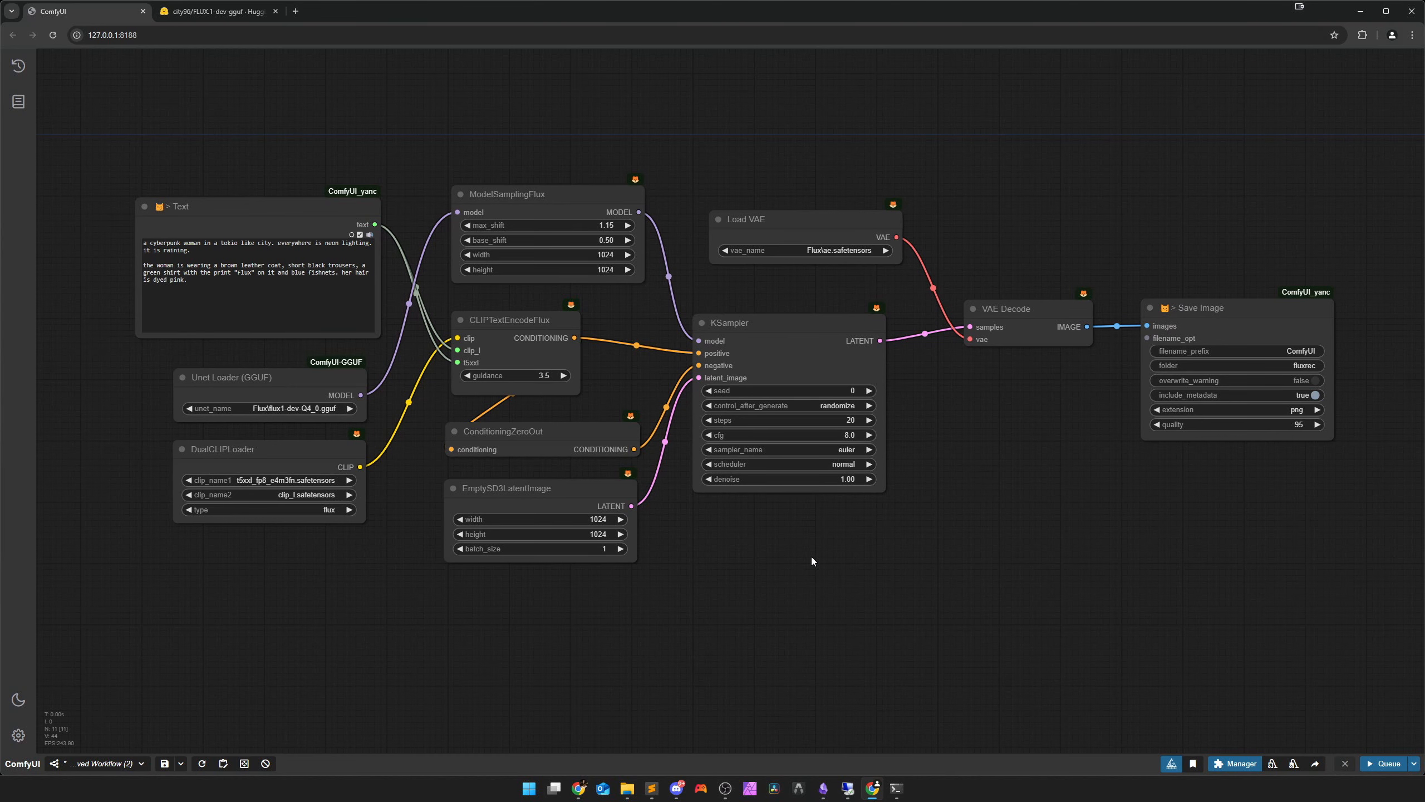
key(ctrl+Return)
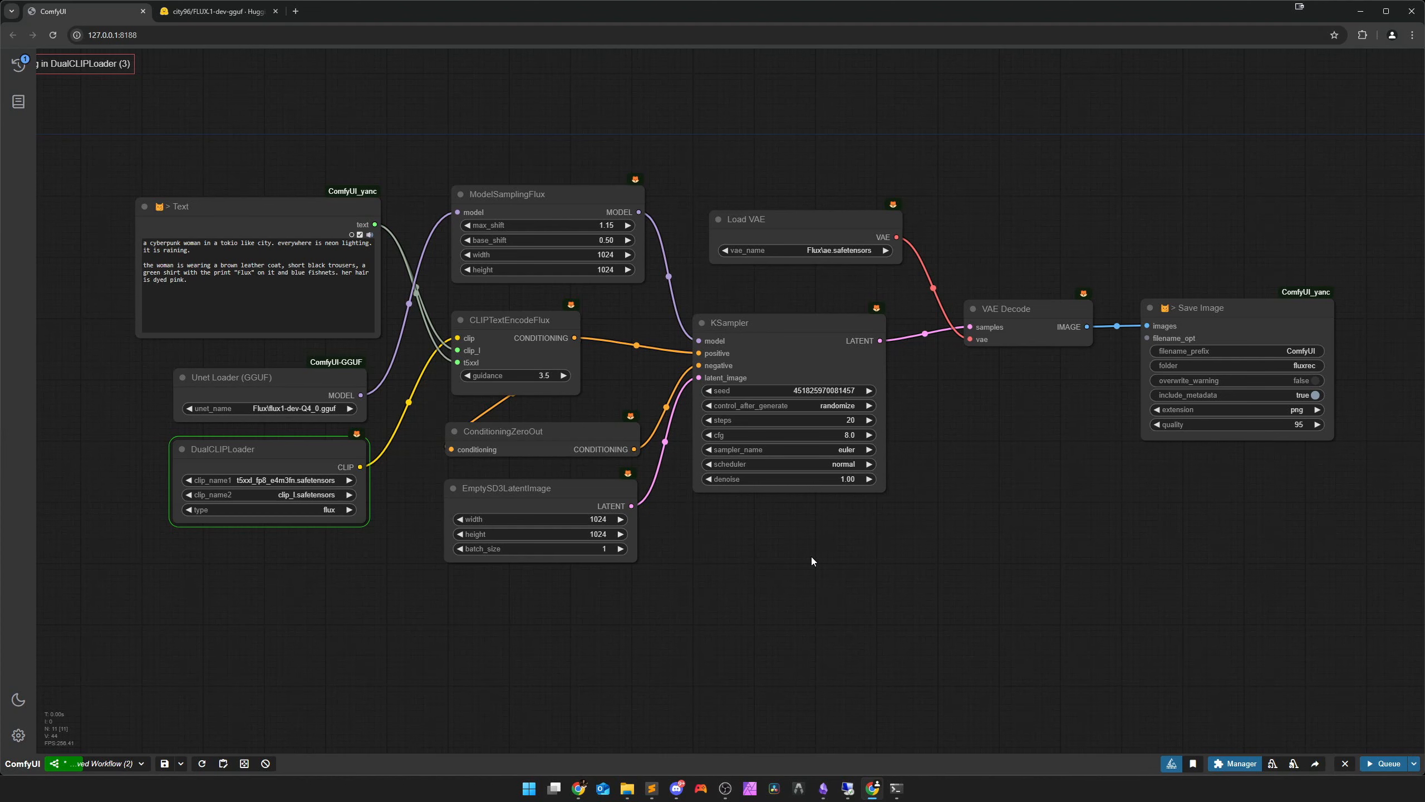
click(842, 434)
text(1)
key(Return)
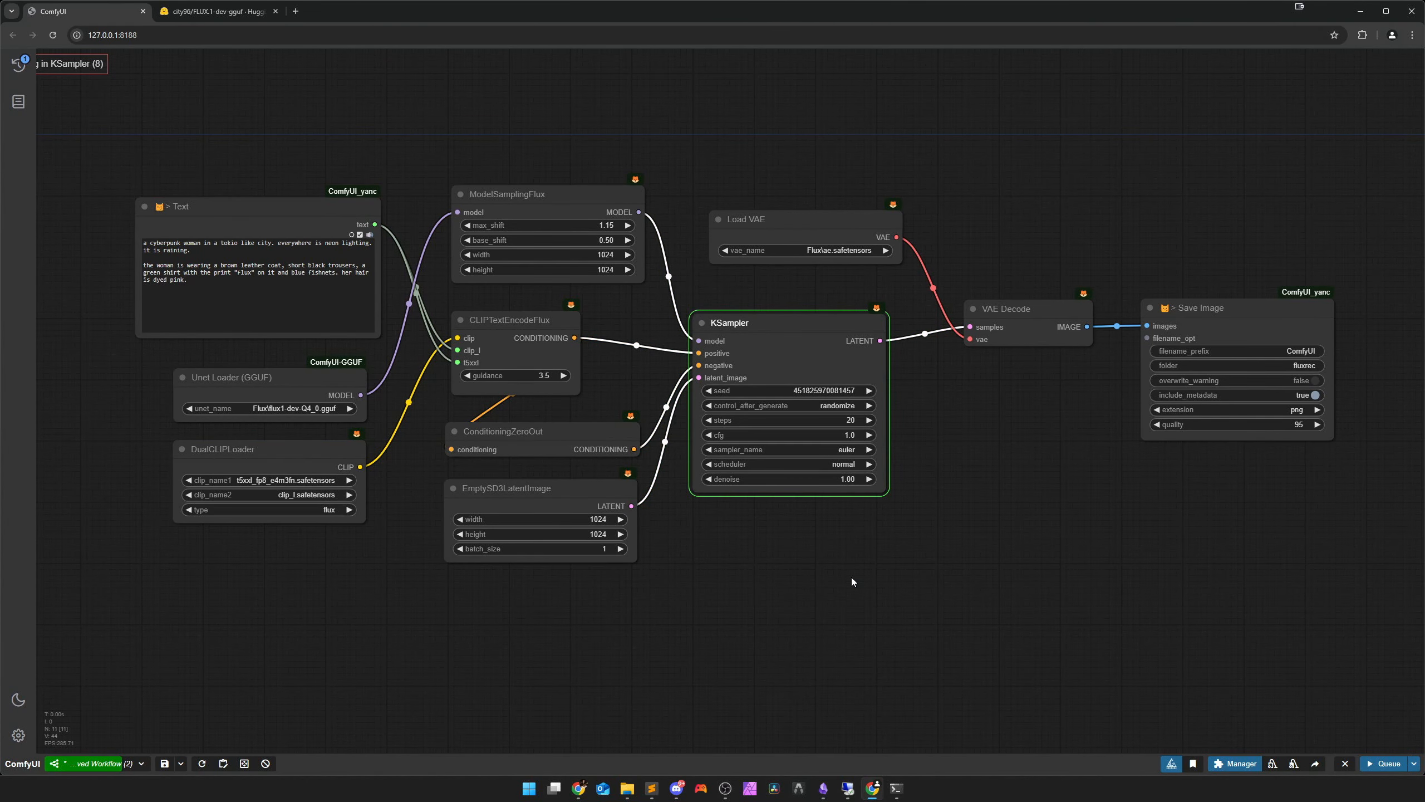
Queue the workflow to generate the cyberpunk woman image
click(853, 579)
click(1383, 763)
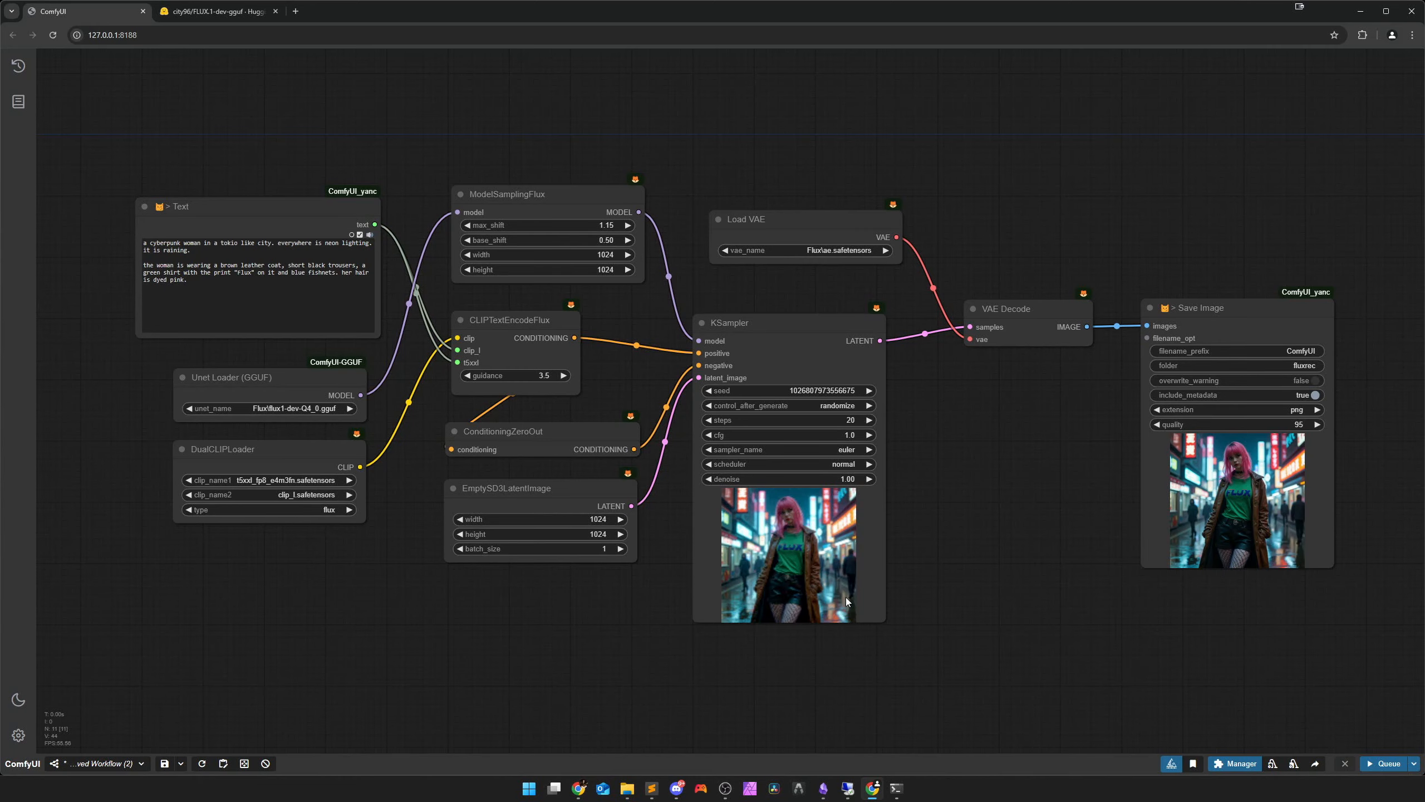
Examine the saved cyberpunk woman image up close, including the shirt print, coat, shorts and fishnets
drag(1058, 573, 644, 562)
scroll(799, 479, up, 8)
scroll(799, 478, up, 8)
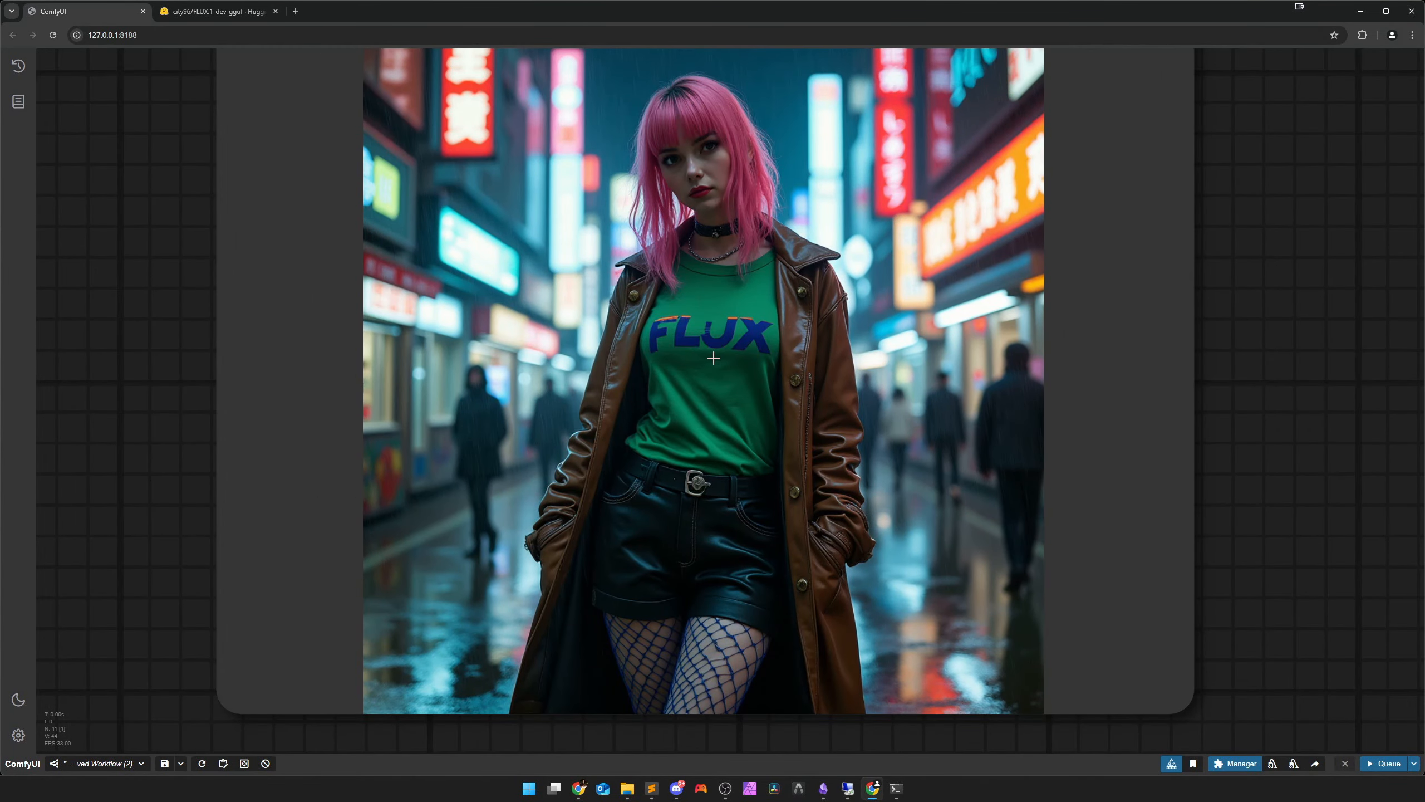
scroll(715, 343, up, 5)
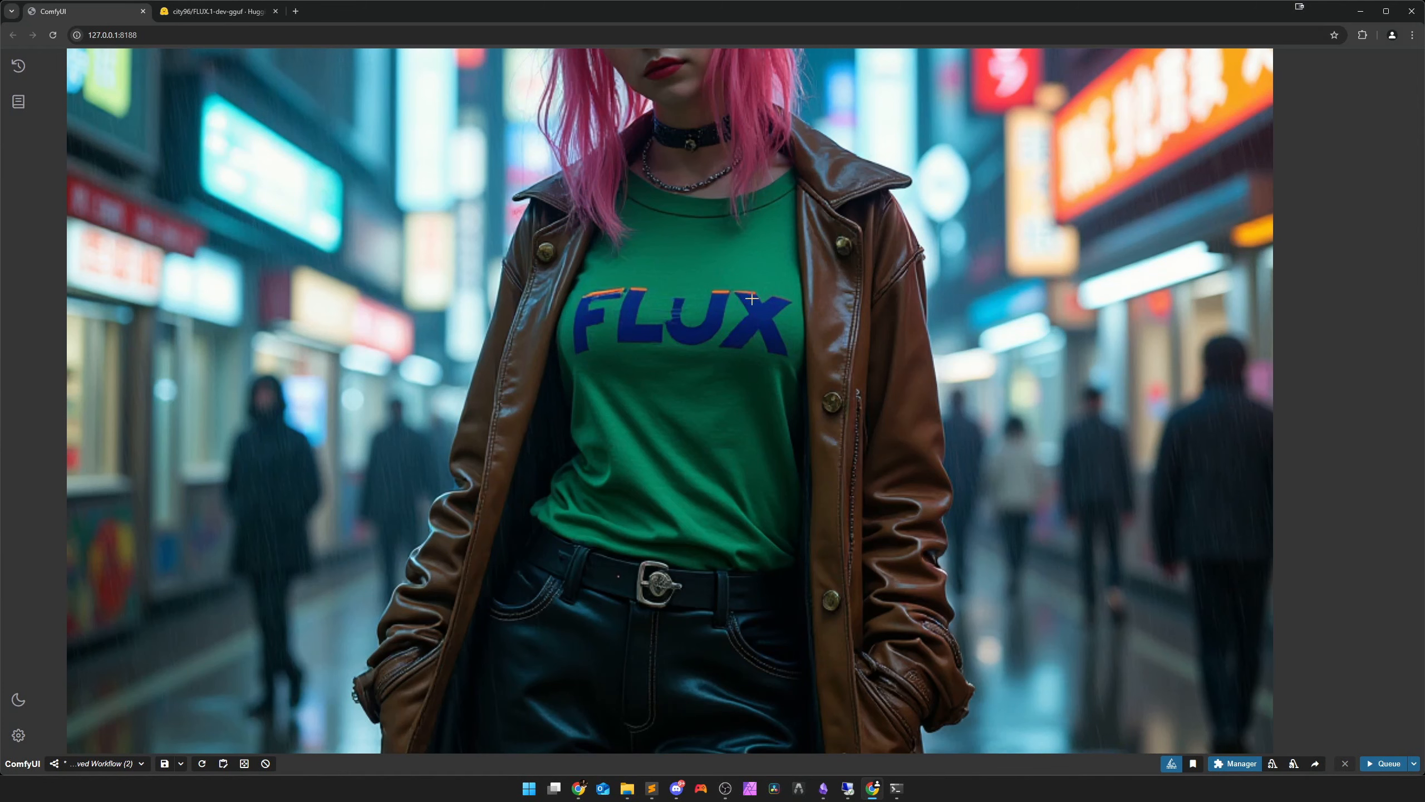
scroll(719, 388, down, 3)
scroll(717, 406, down, 2)
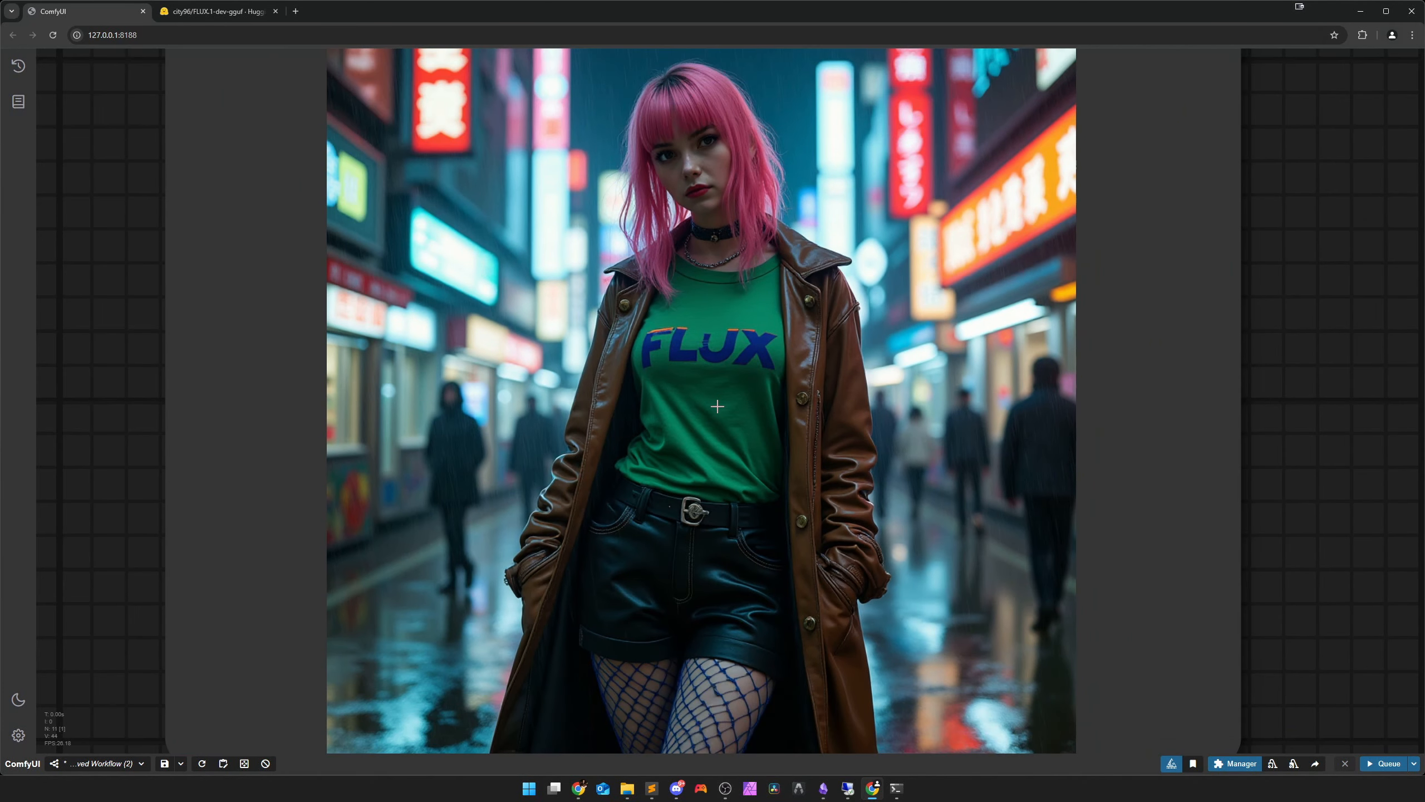
scroll(710, 440, up, 1)
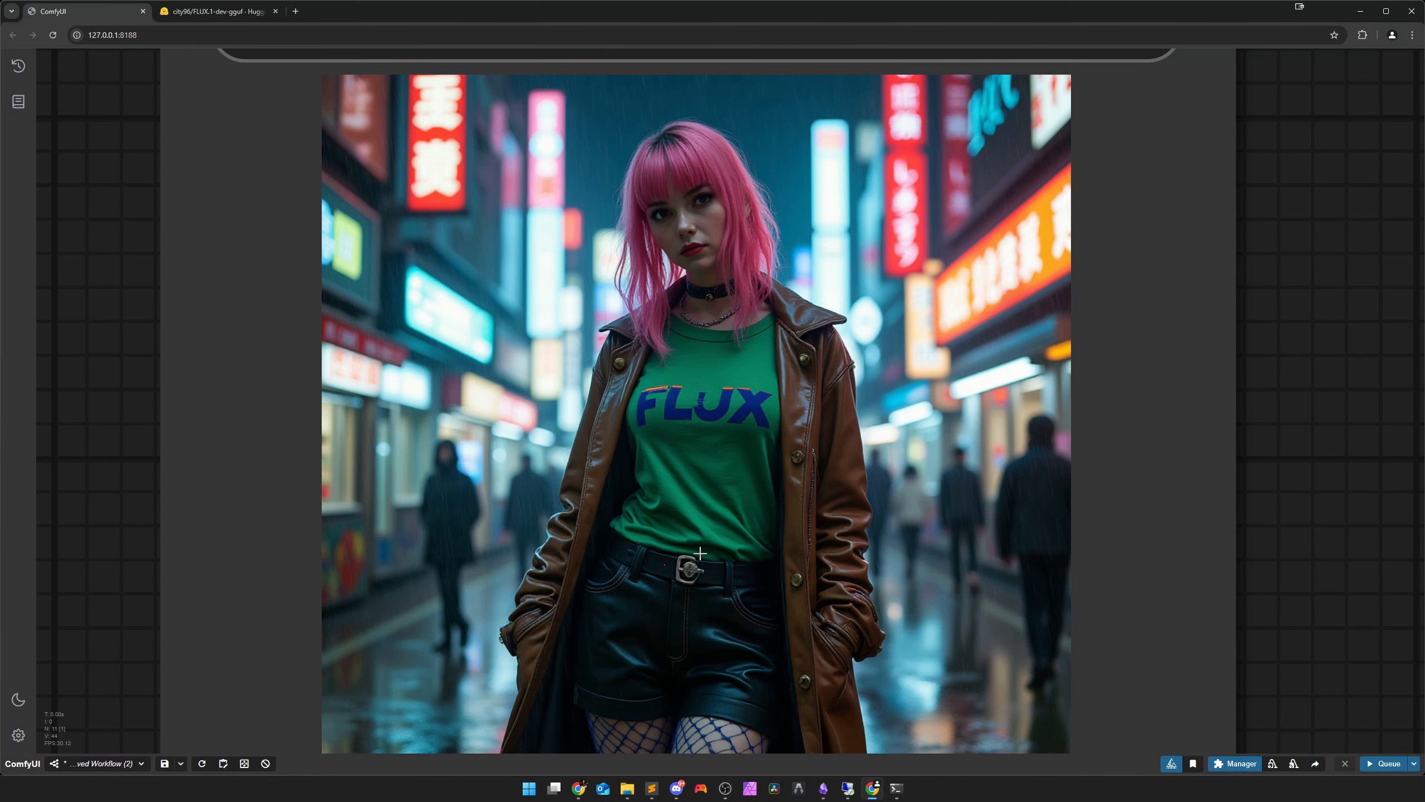
drag(700, 554, 708, 379)
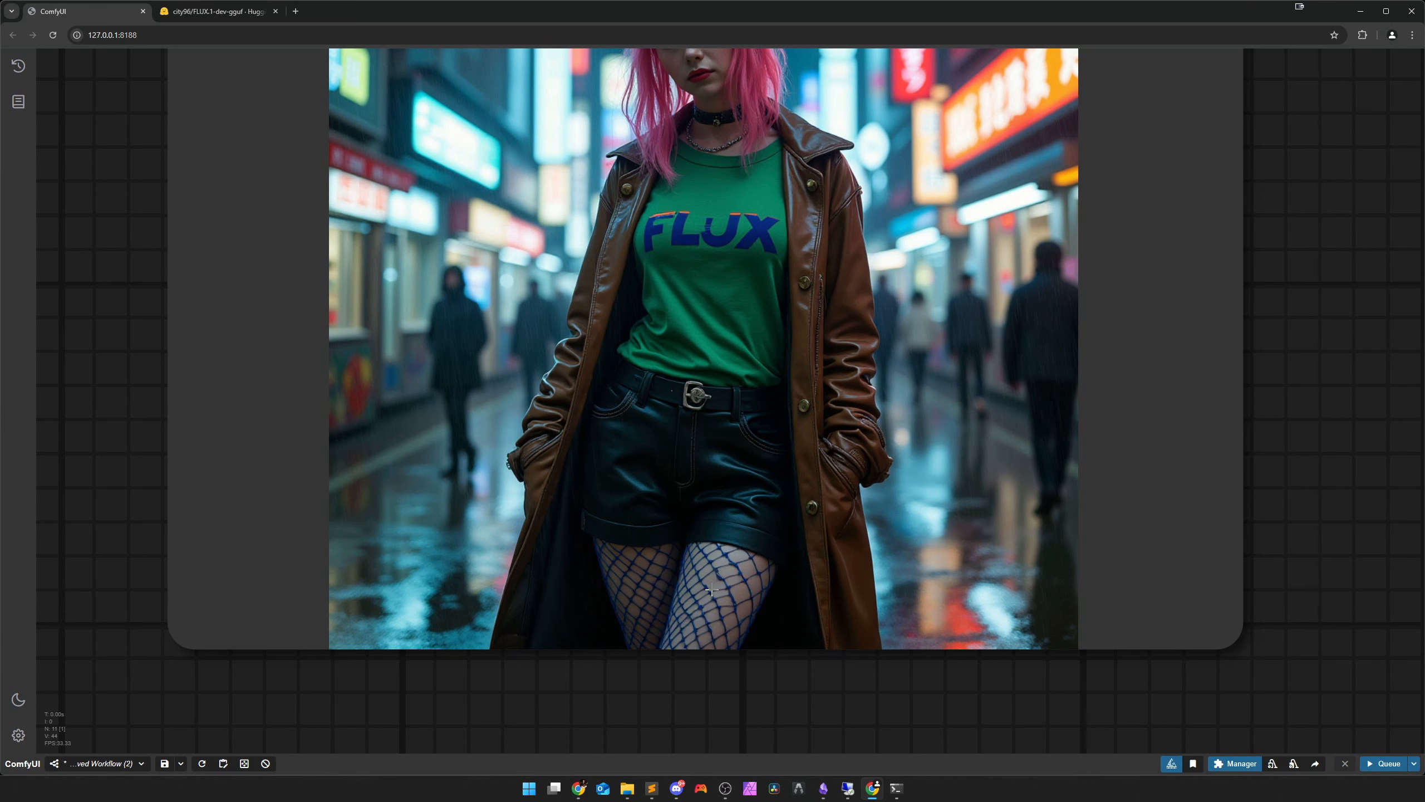
scroll(729, 567, down, 2)
drag(715, 475, 707, 584)
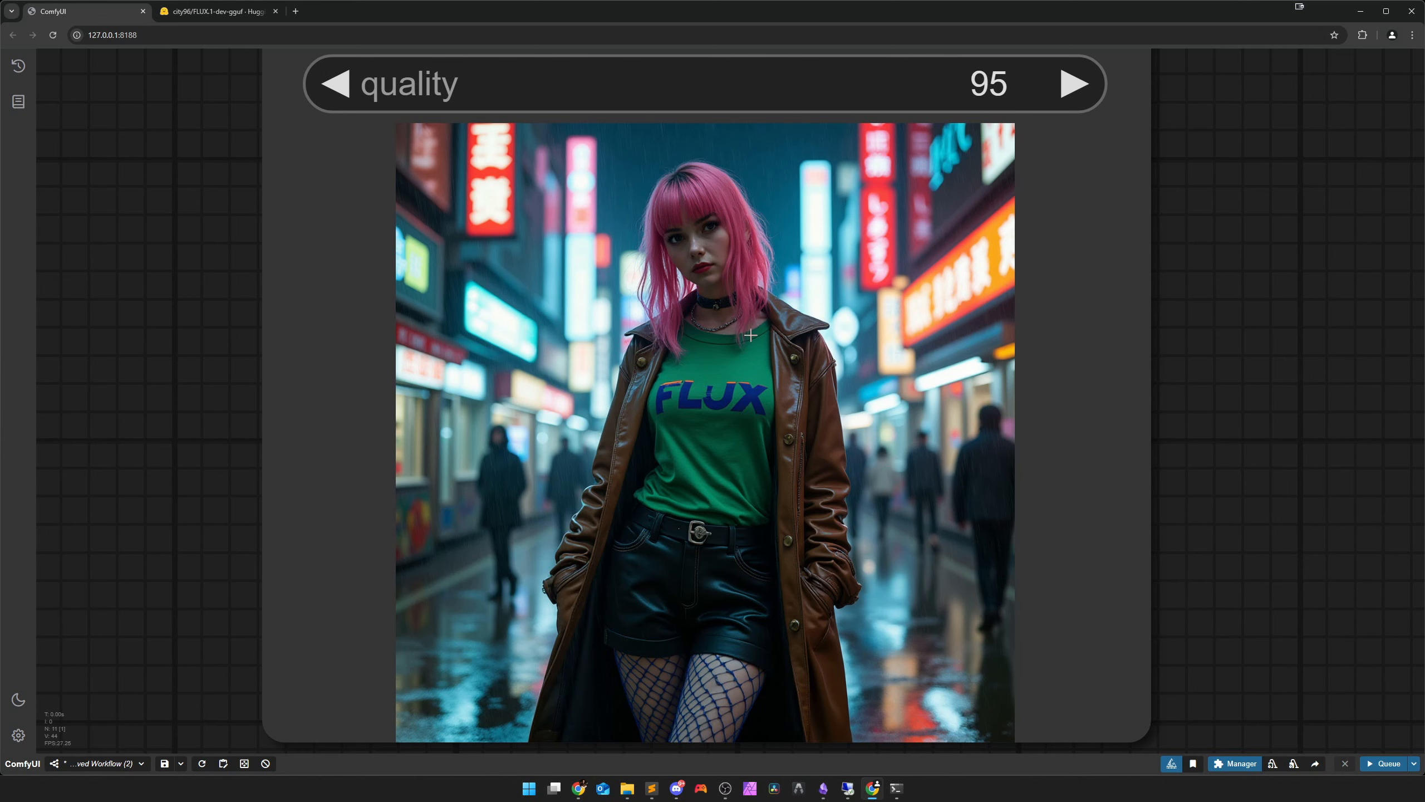
Review the whole node layout from the Text node to Save Image and check the console
scroll(724, 533, down, 5)
scroll(724, 532, down, 3)
drag(776, 528, 959, 492)
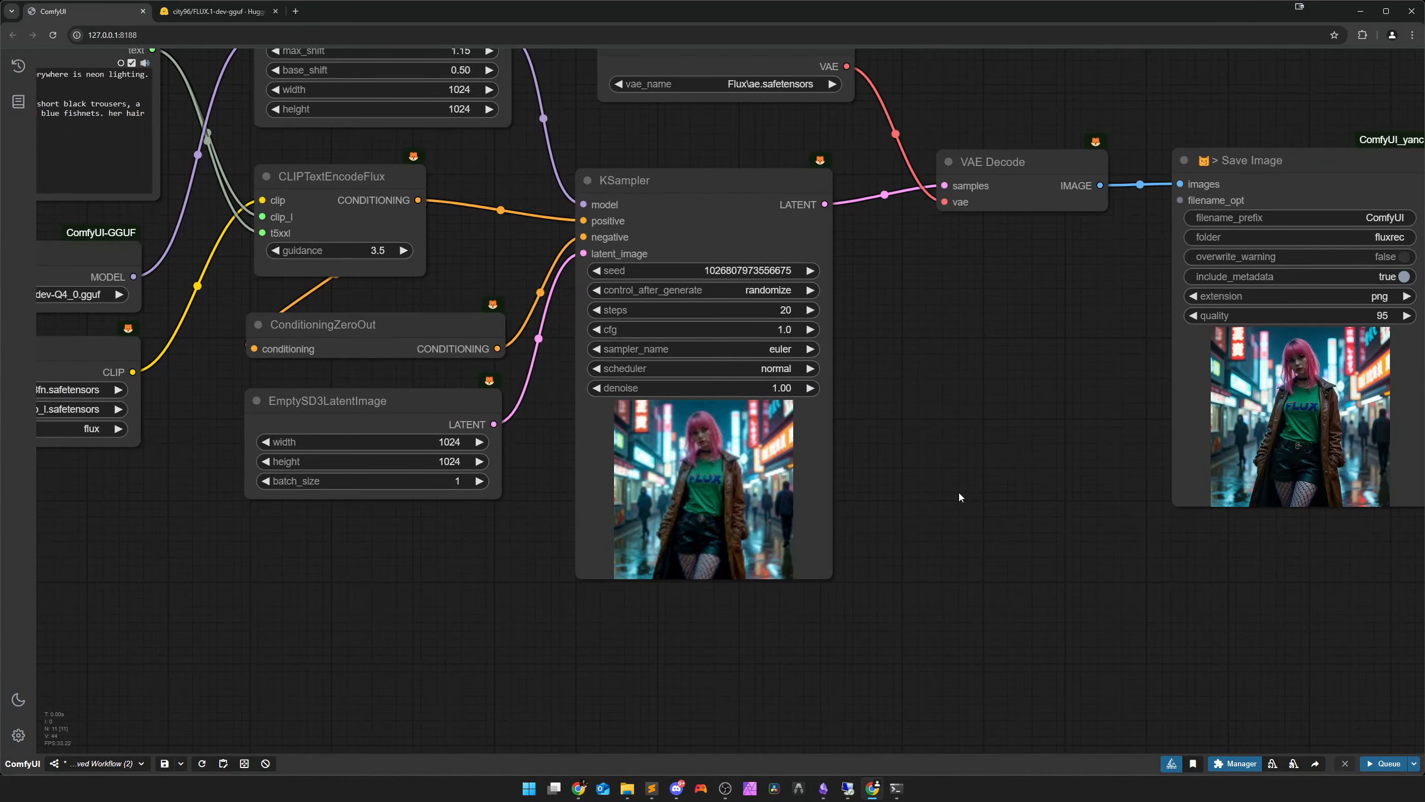
drag(369, 580, 650, 619)
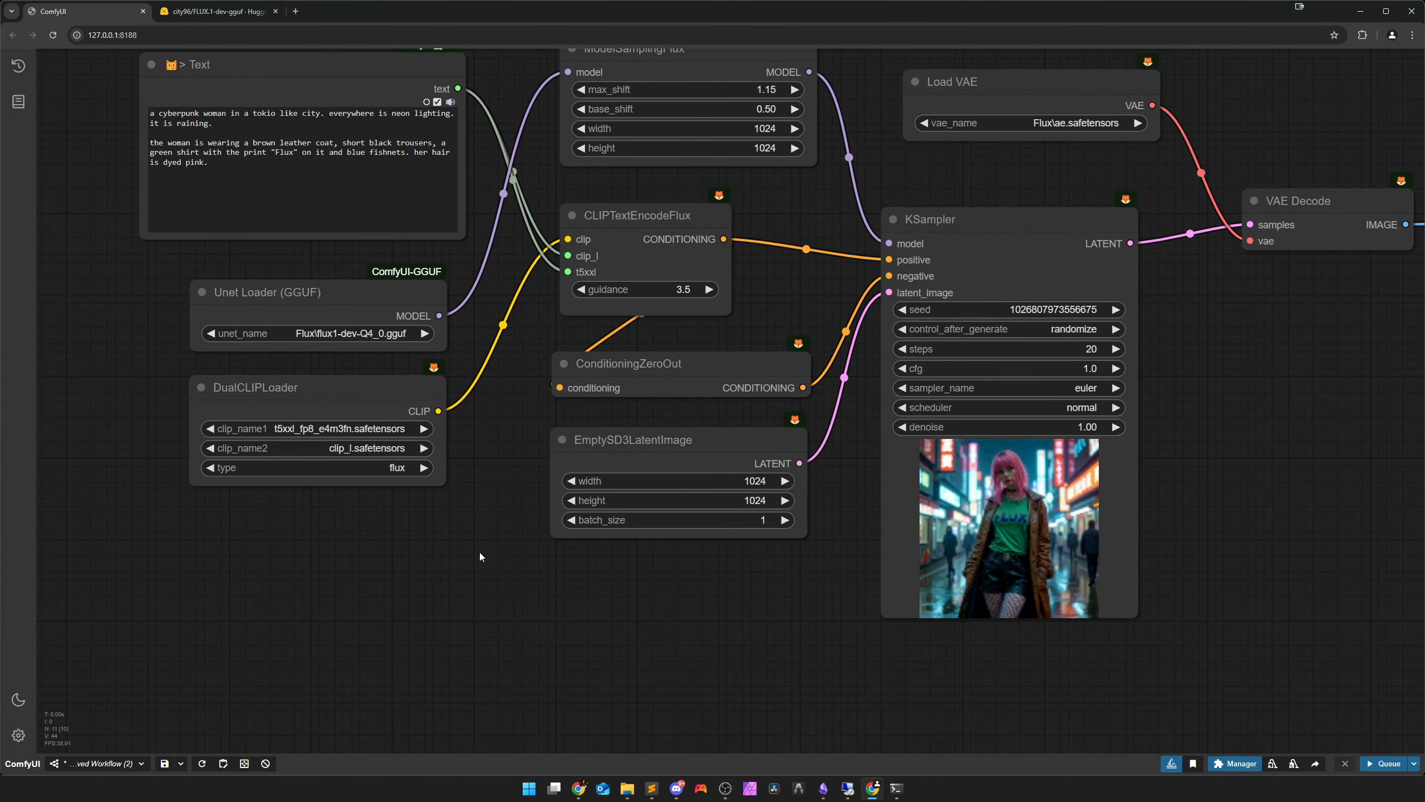
click(894, 789)
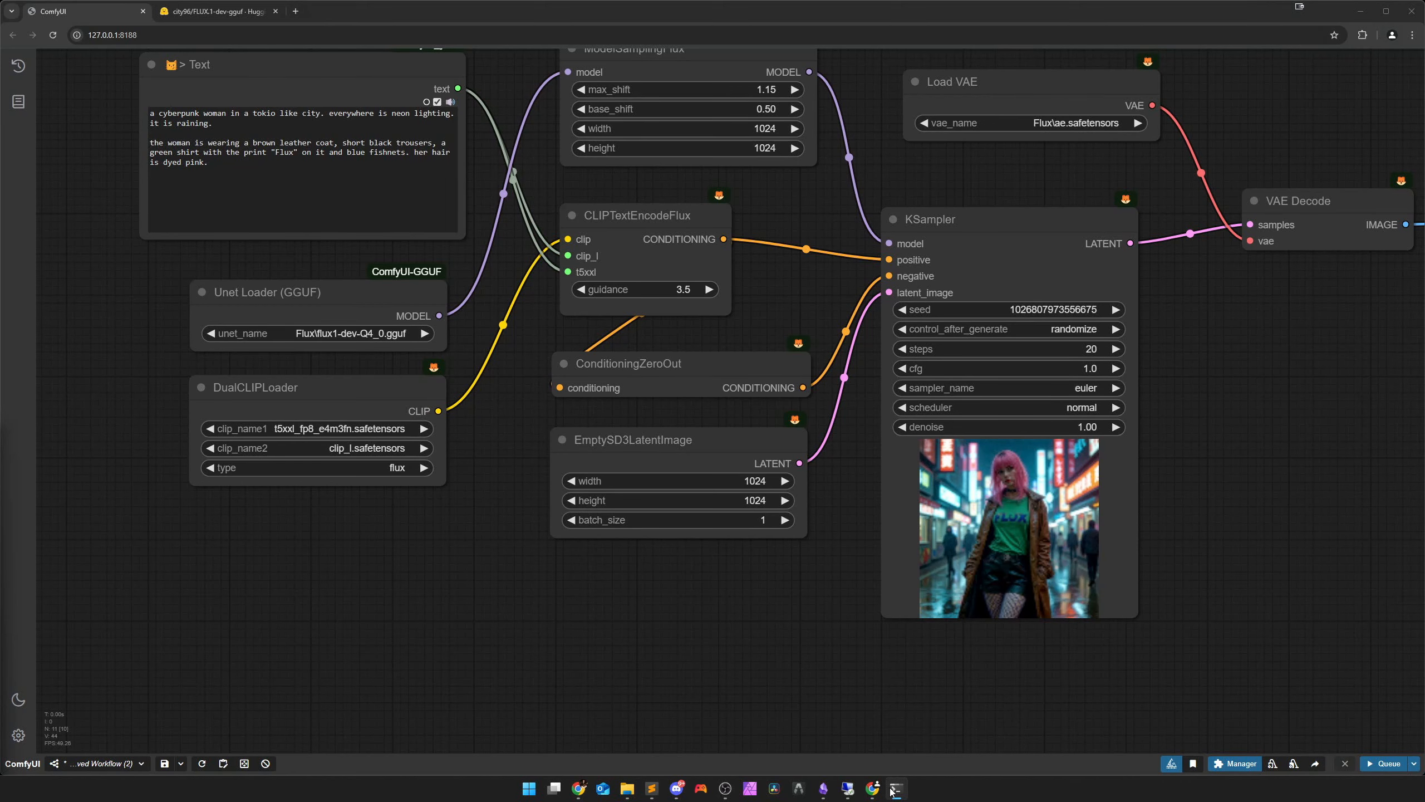
scroll(616, 620, down, 5)
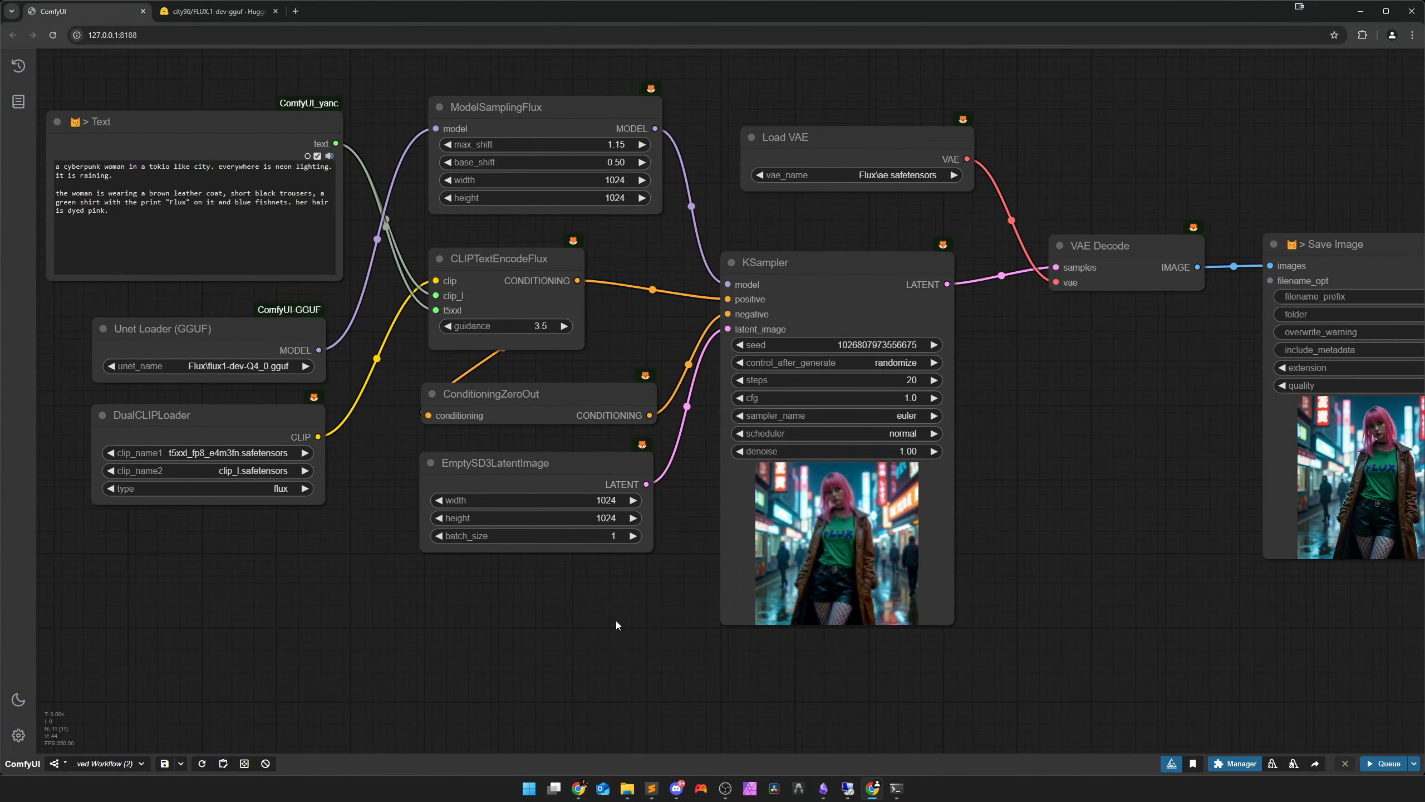
drag(581, 621, 578, 622)
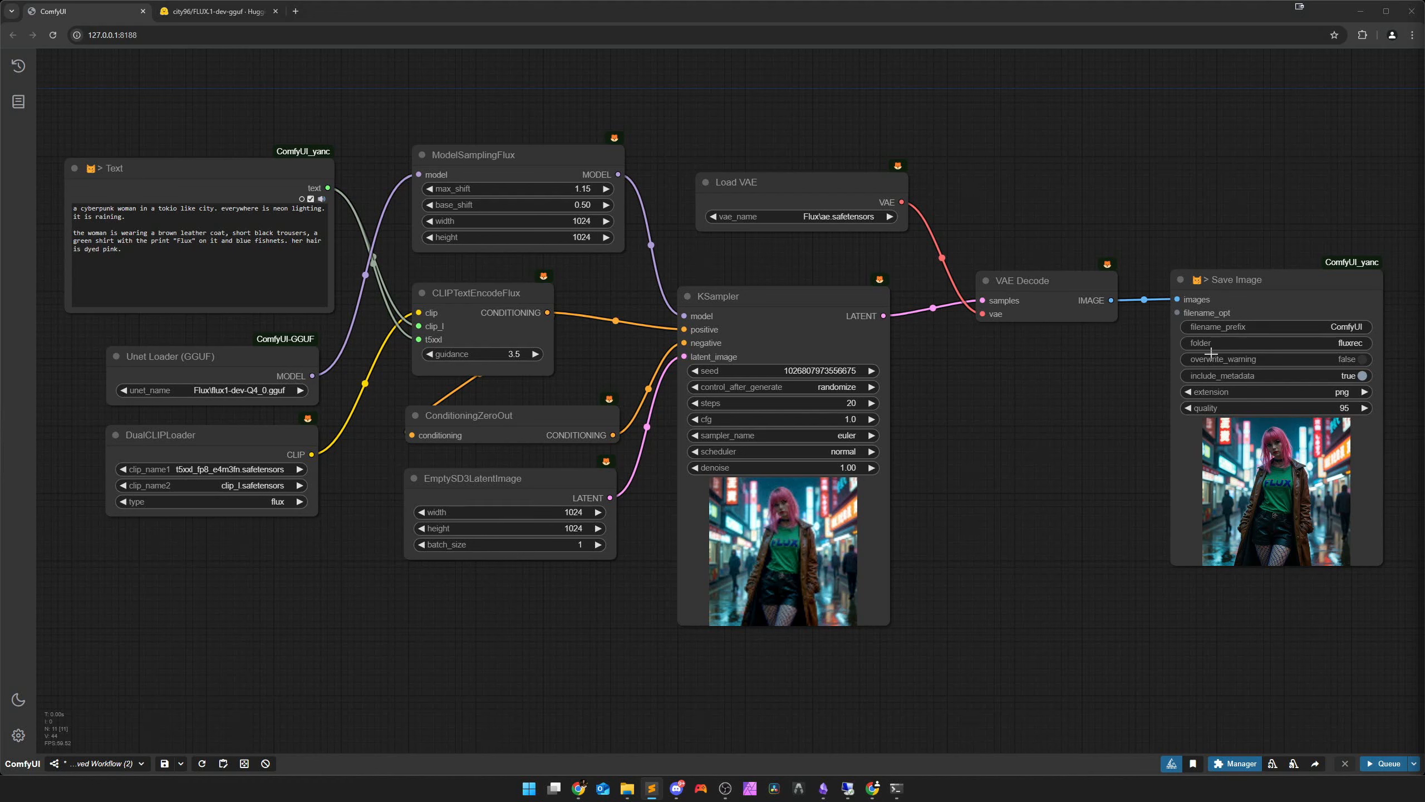
Replace the prompt with a Disney or Pixar style cat in a futuristic space suit, store sign "A LATENT PLACE" and held sign "Q4", and queue it
click(219, 270)
key(ctrl+a)
text(a cute cat in front of a store in a city. the store sign is saying "A LATENT PLACE". the cat itself is holding a sign saying "Q5". the cat is wearing a futuristic space suit, all is set in a scifi environment.  the picture is made in a disney or pixar style.)
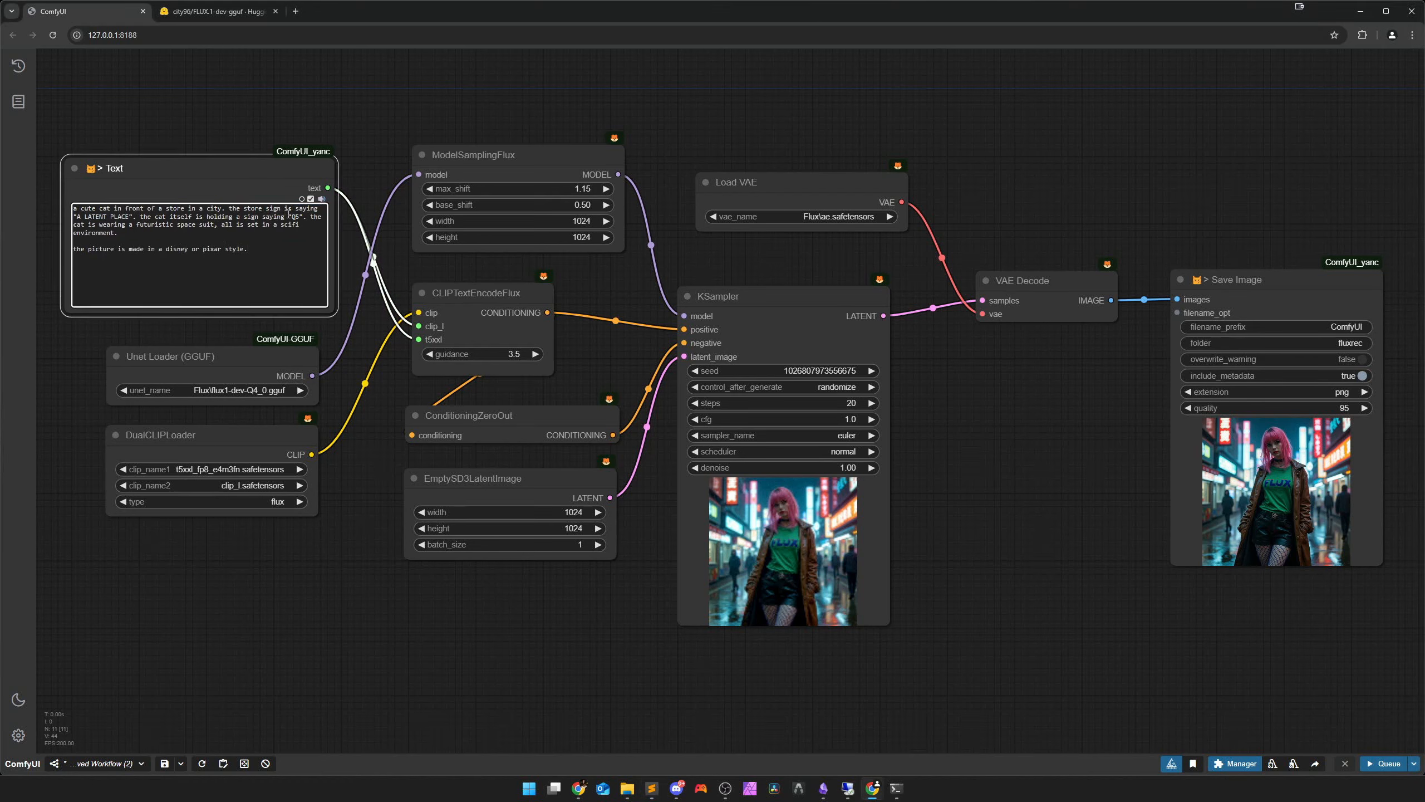
key(BackSpace)
text(4)
click(353, 462)
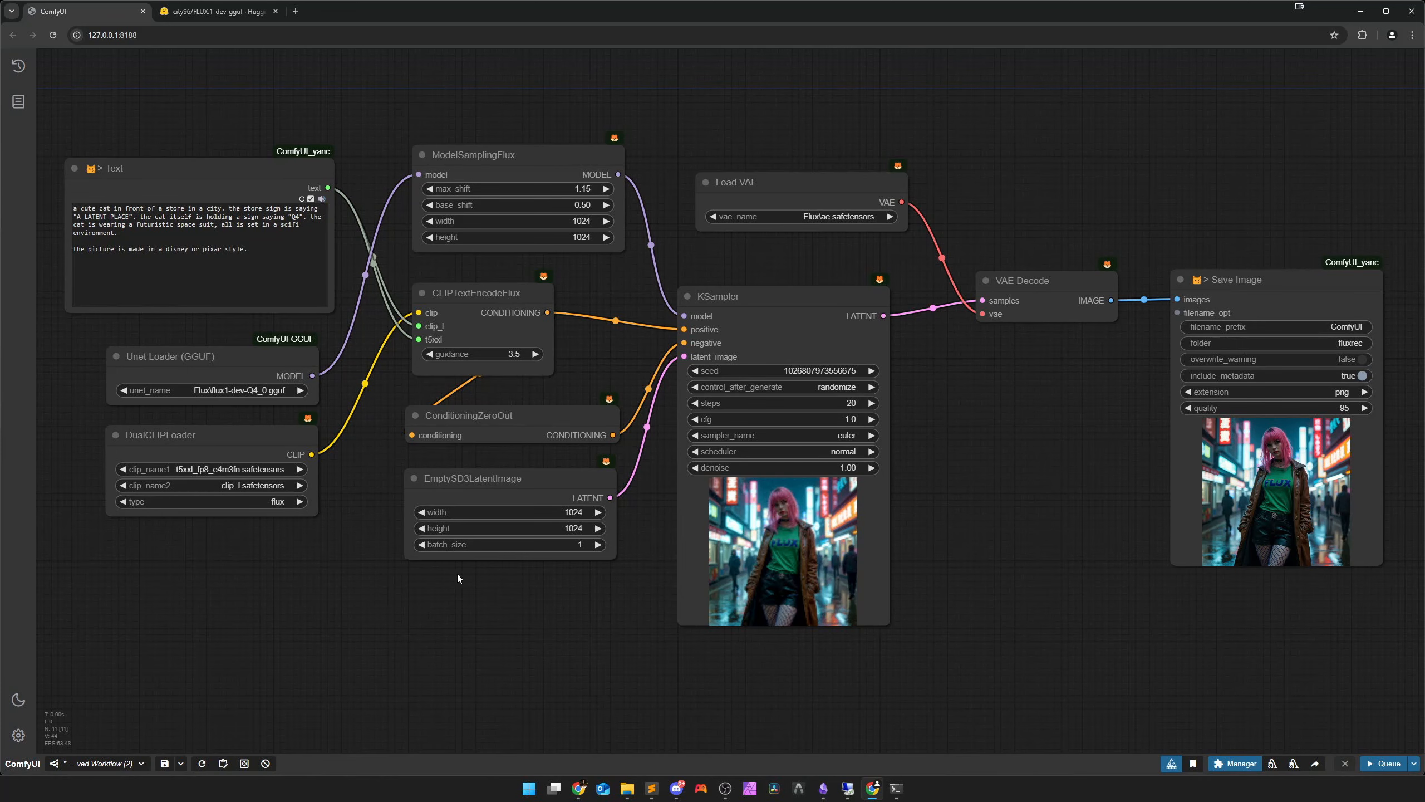
drag(1022, 536, 1023, 538)
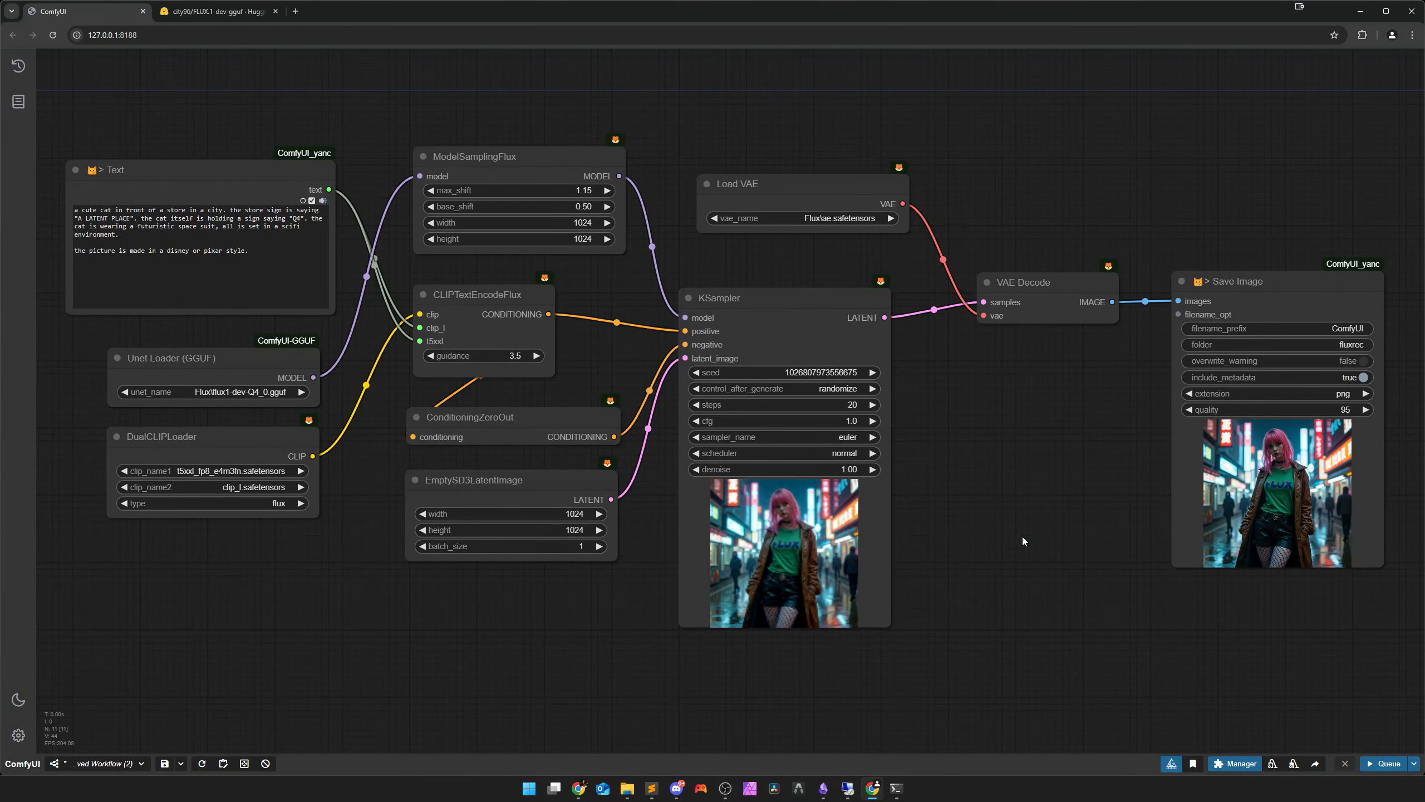
key(ctrl+Return)
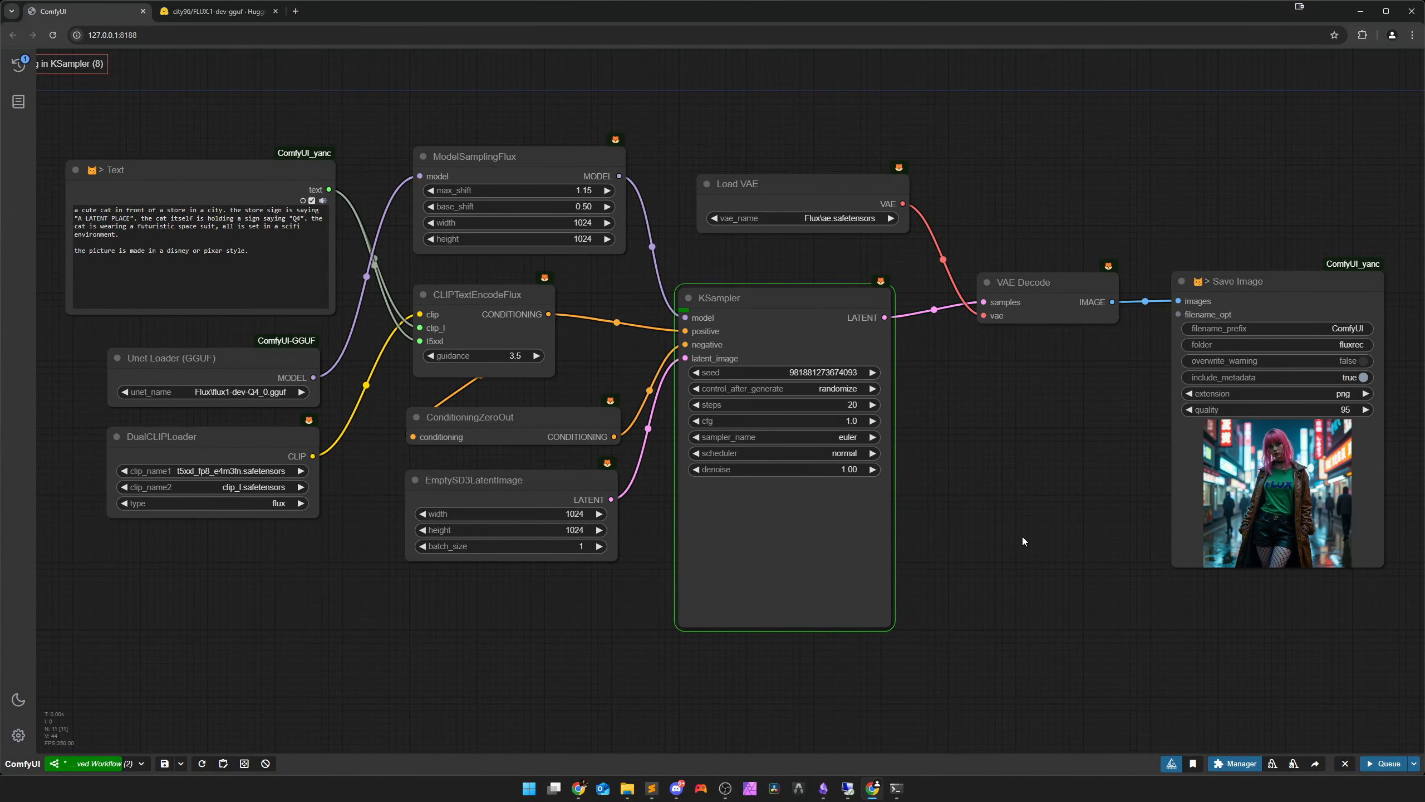
Check the sizes of the quantized model files in the FLUX.1-dev-gguf repository on Hugging Face and return to ComfyUI
click(235, 11)
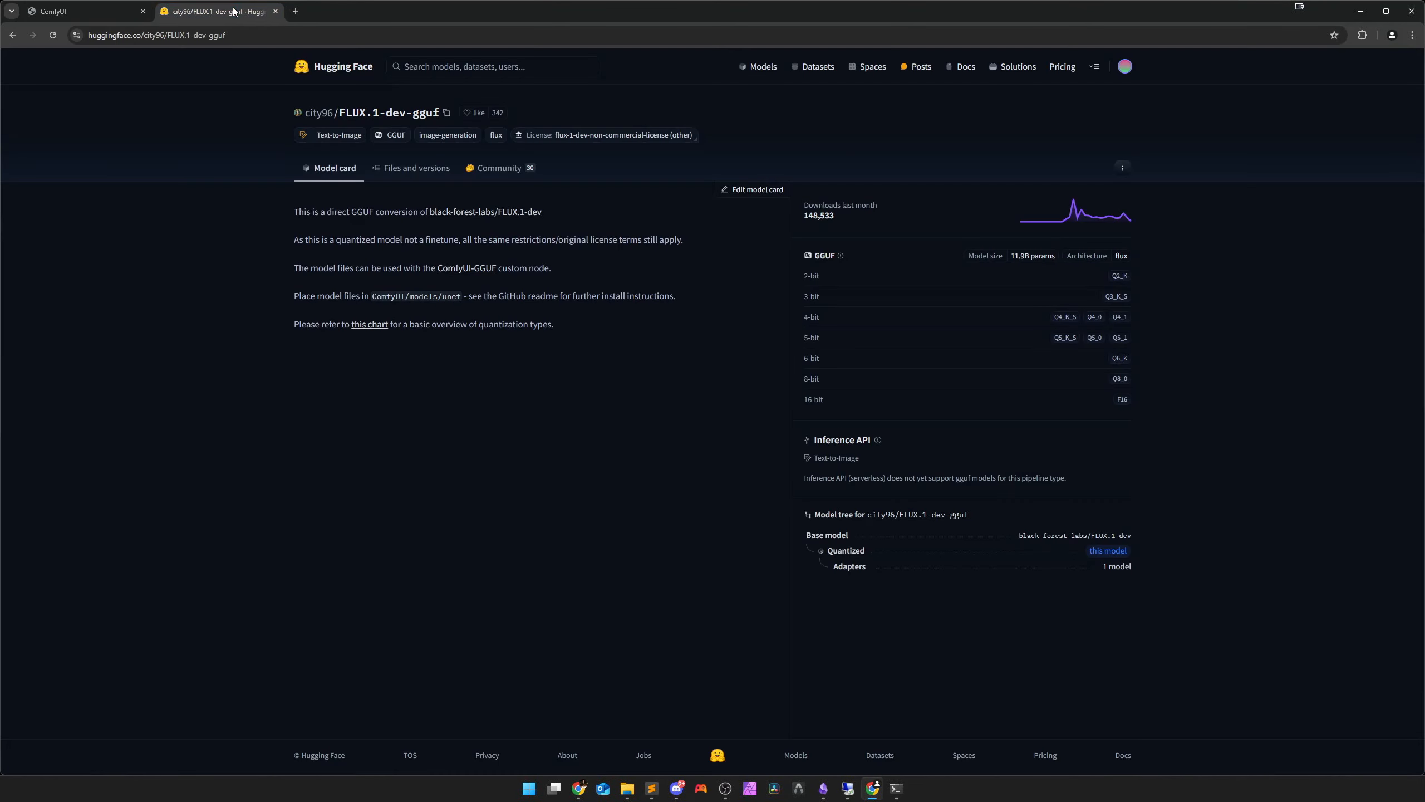
click(411, 175)
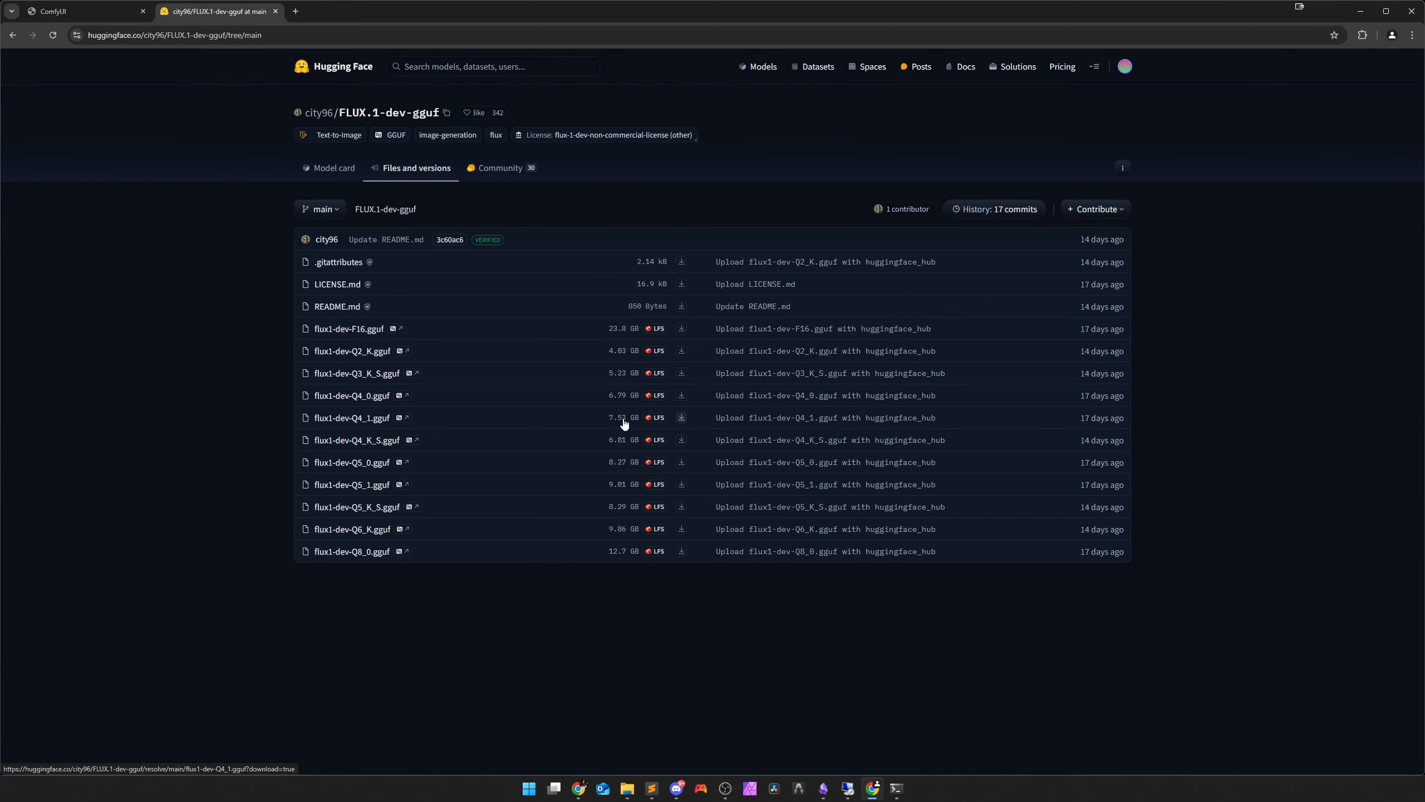
click(89, 11)
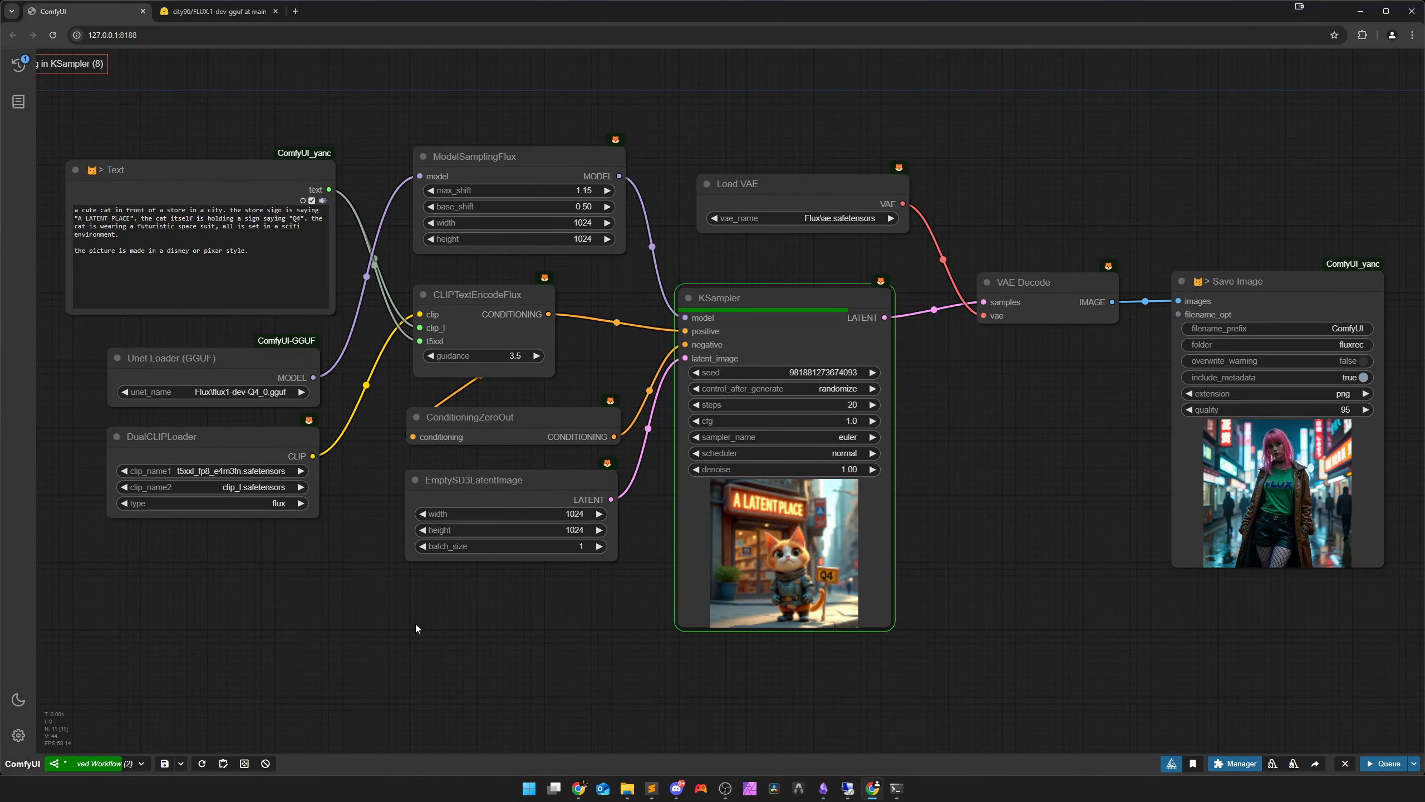
Try adding a DualCLIPLoader (GGUF) node below the existing DualCLIPLoader, and remove it again
scroll(522, 565, up, 3)
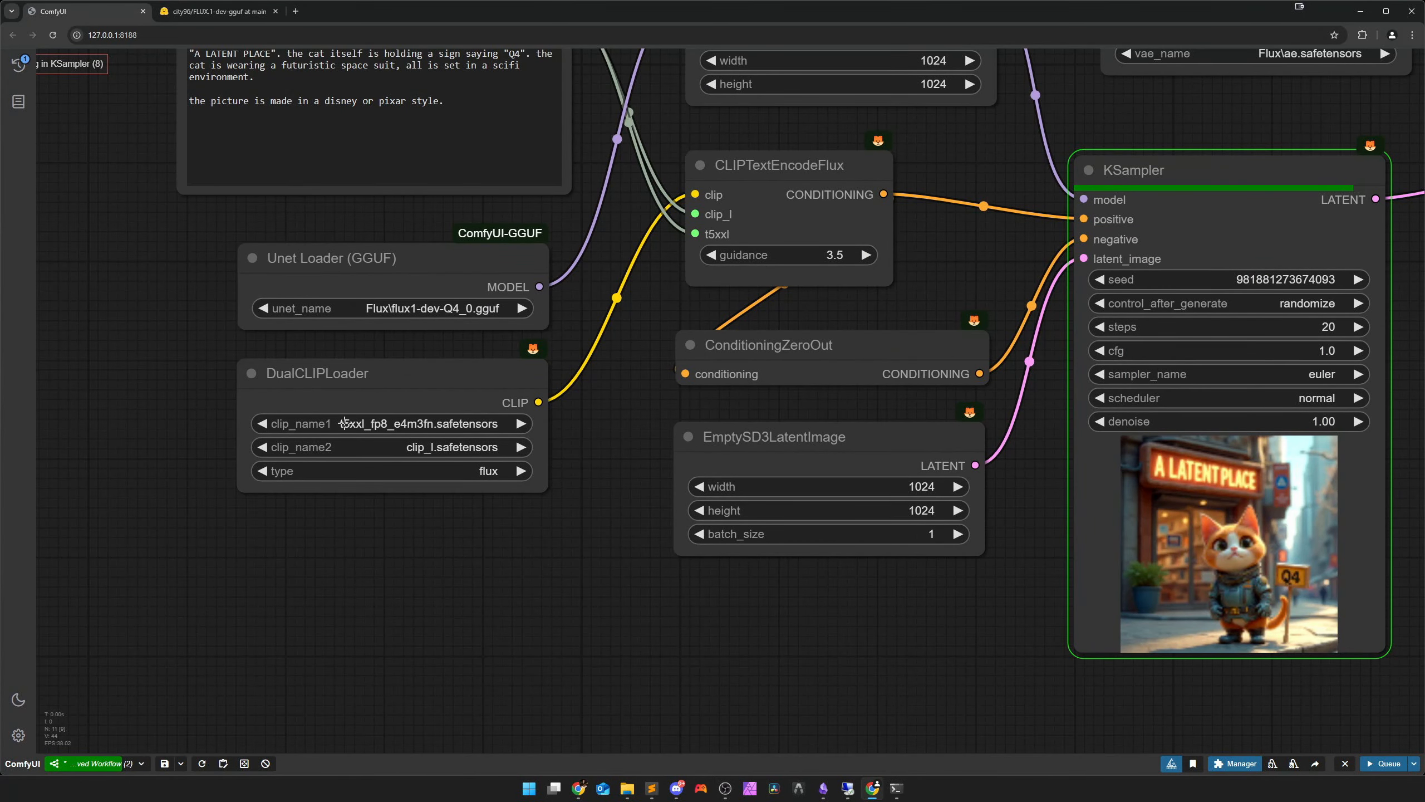
scroll(578, 575, down, 4)
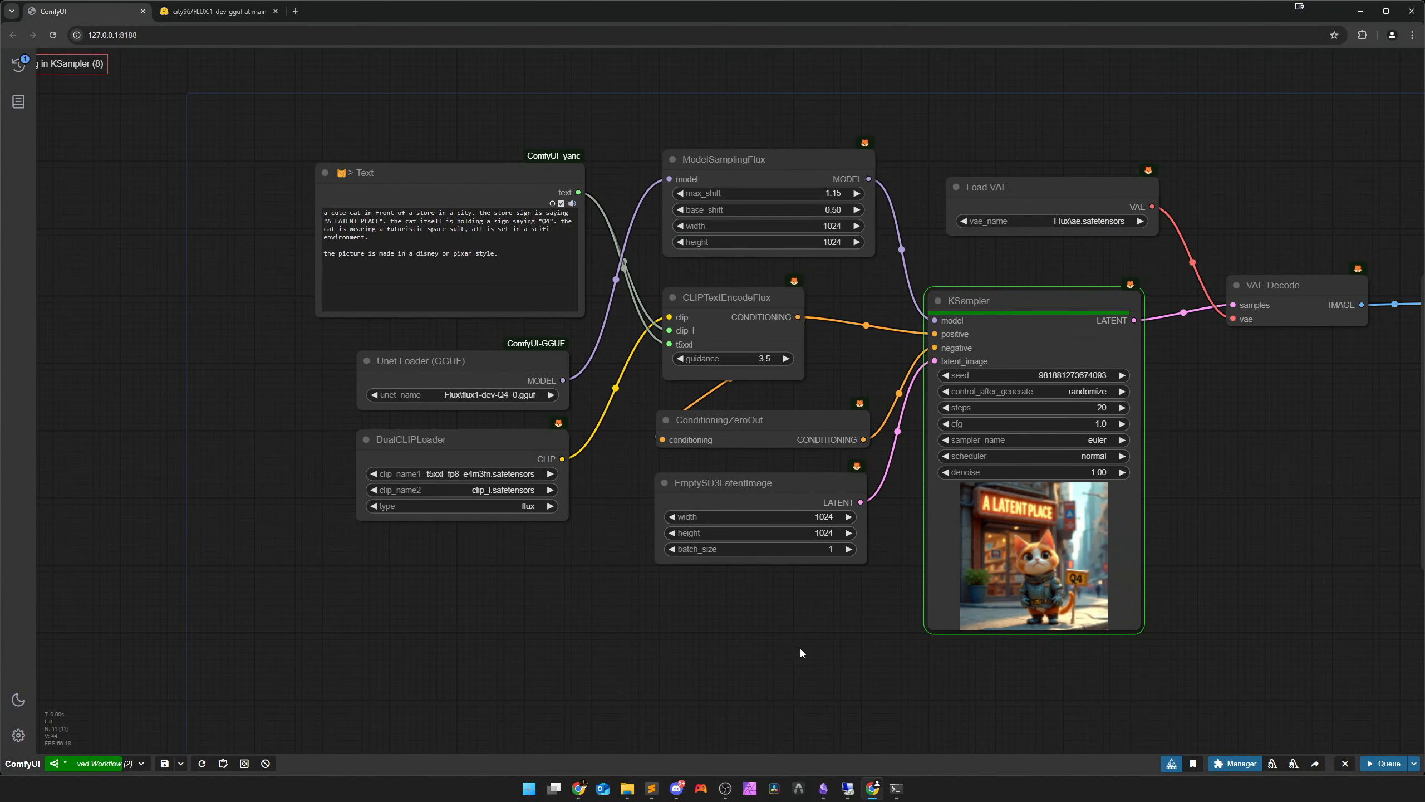
drag(808, 651, 589, 645)
scroll(545, 644, down, 1)
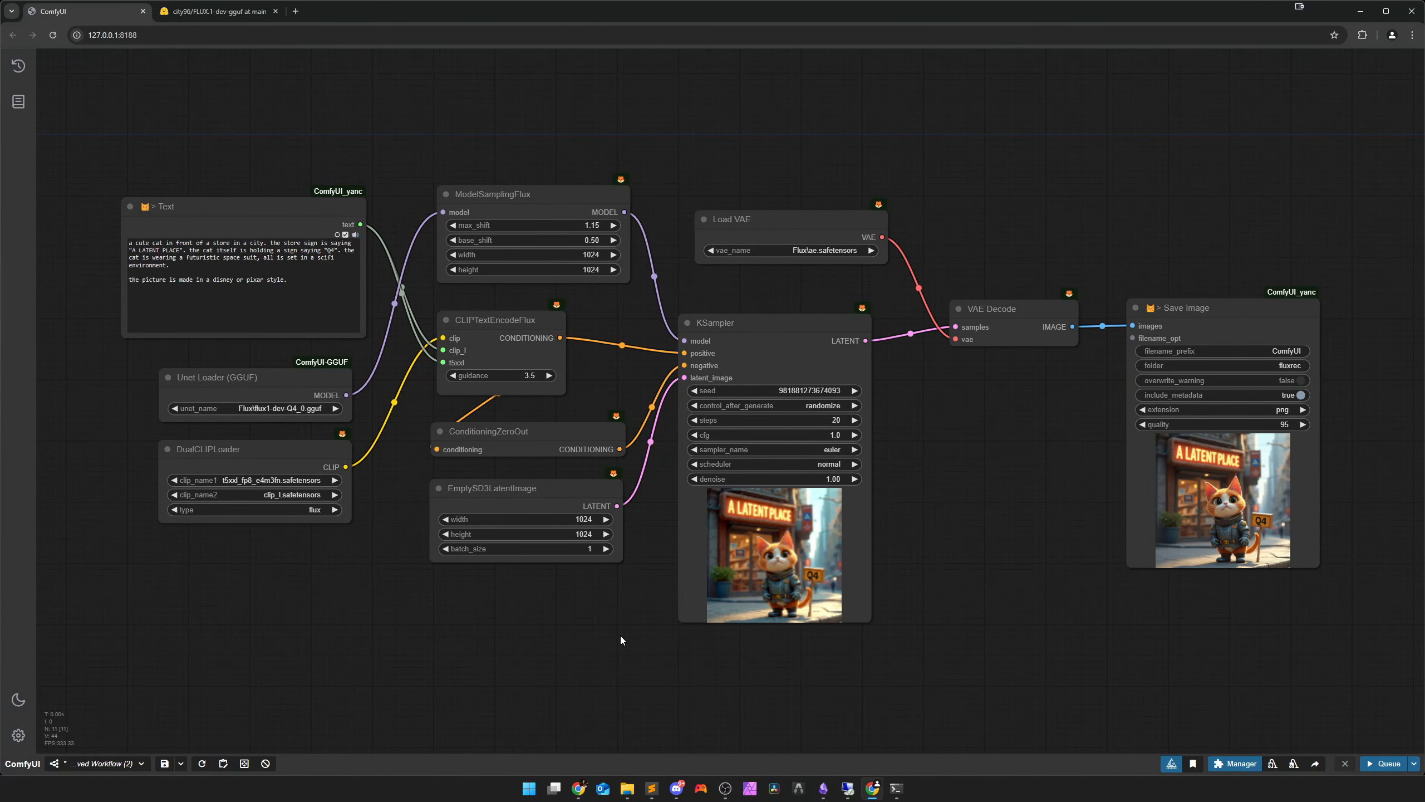
drag(467, 621, 595, 592)
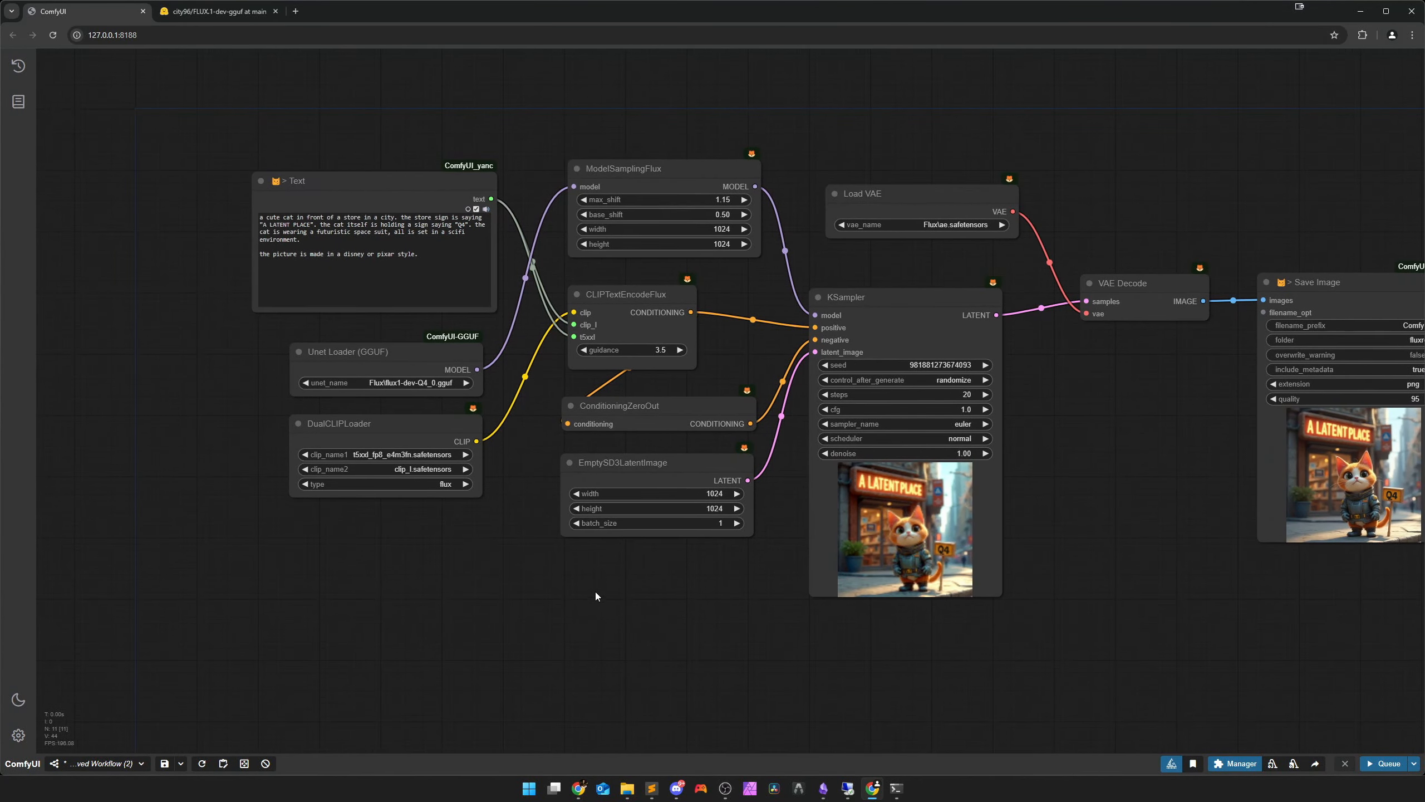
double_click(469, 554)
text(gguf)
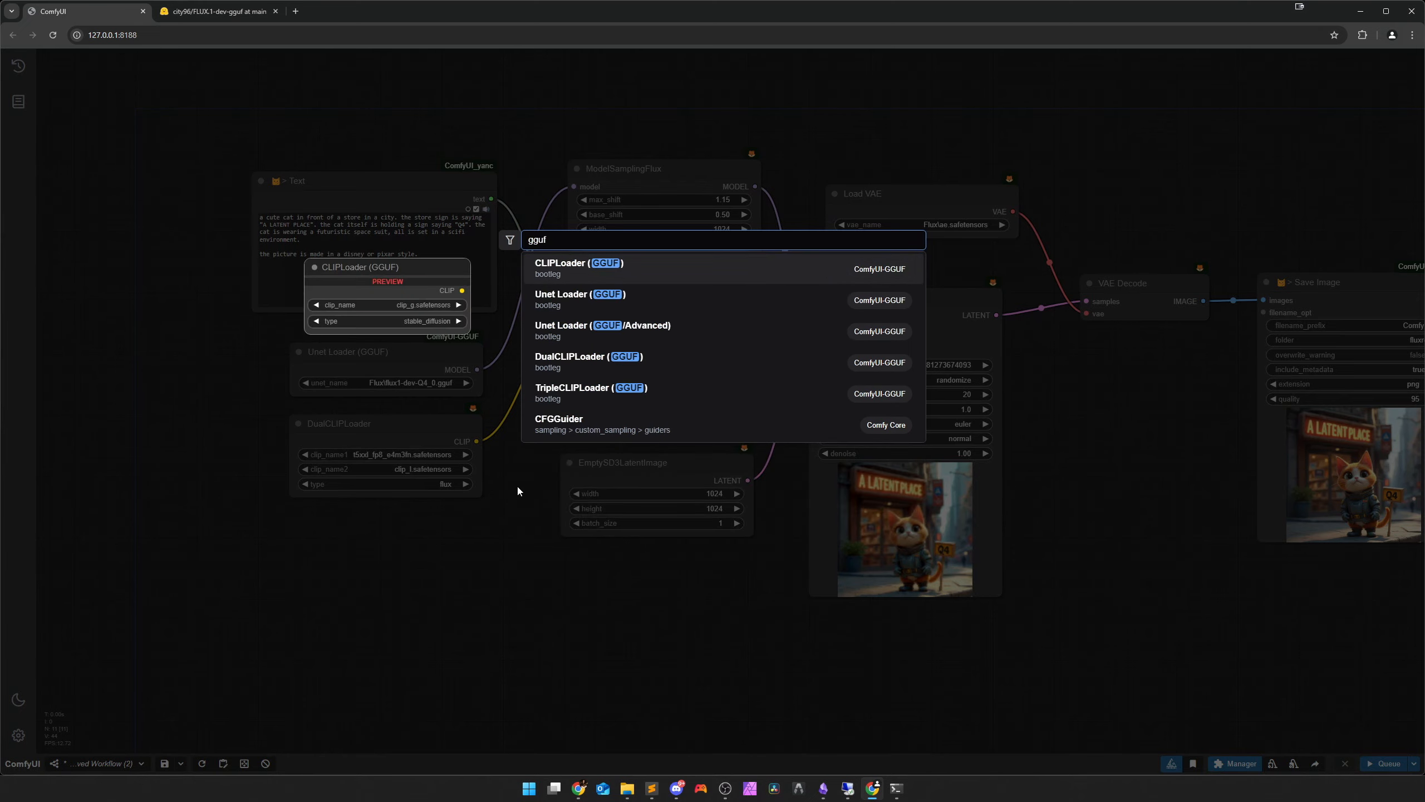
click(592, 362)
scroll(429, 628, up, 3)
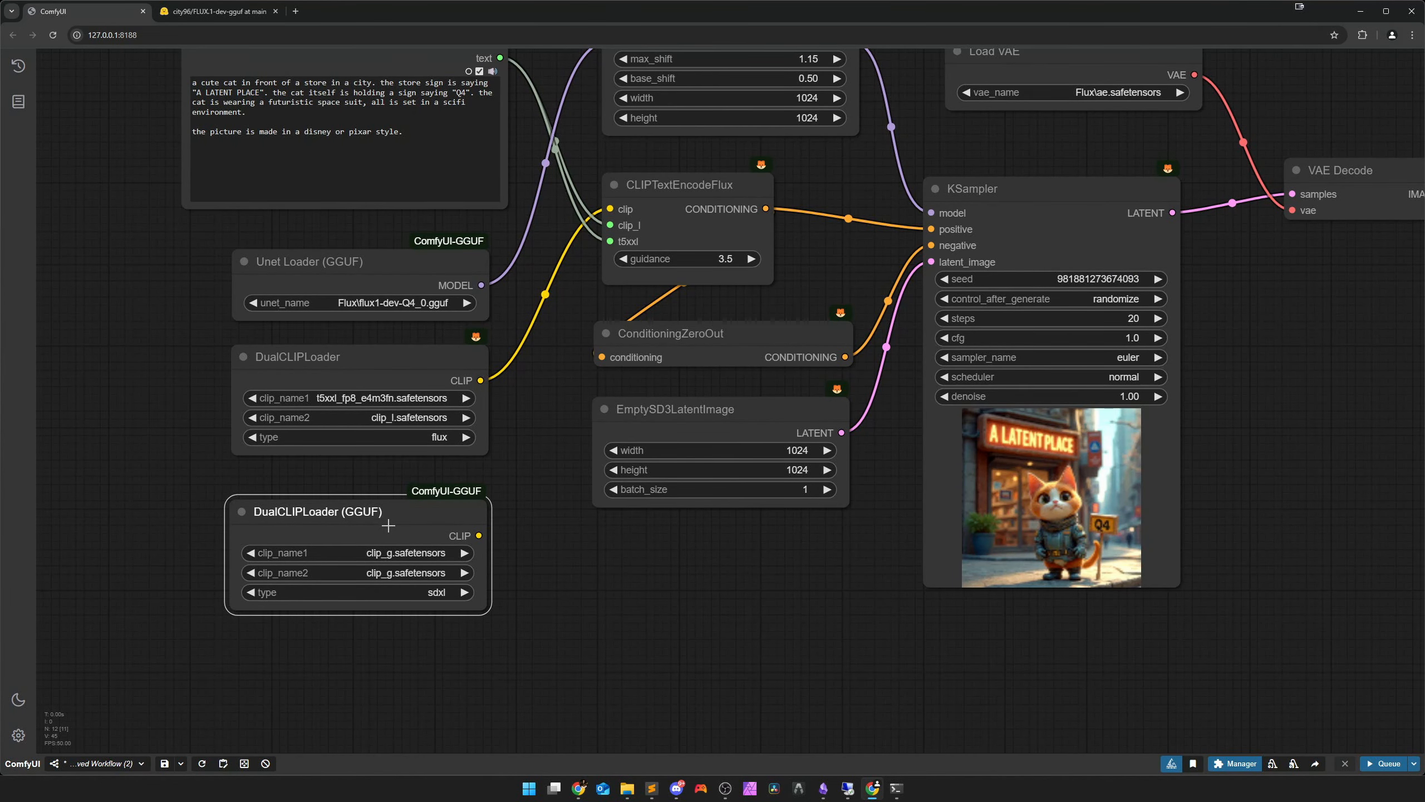
key(Delete)
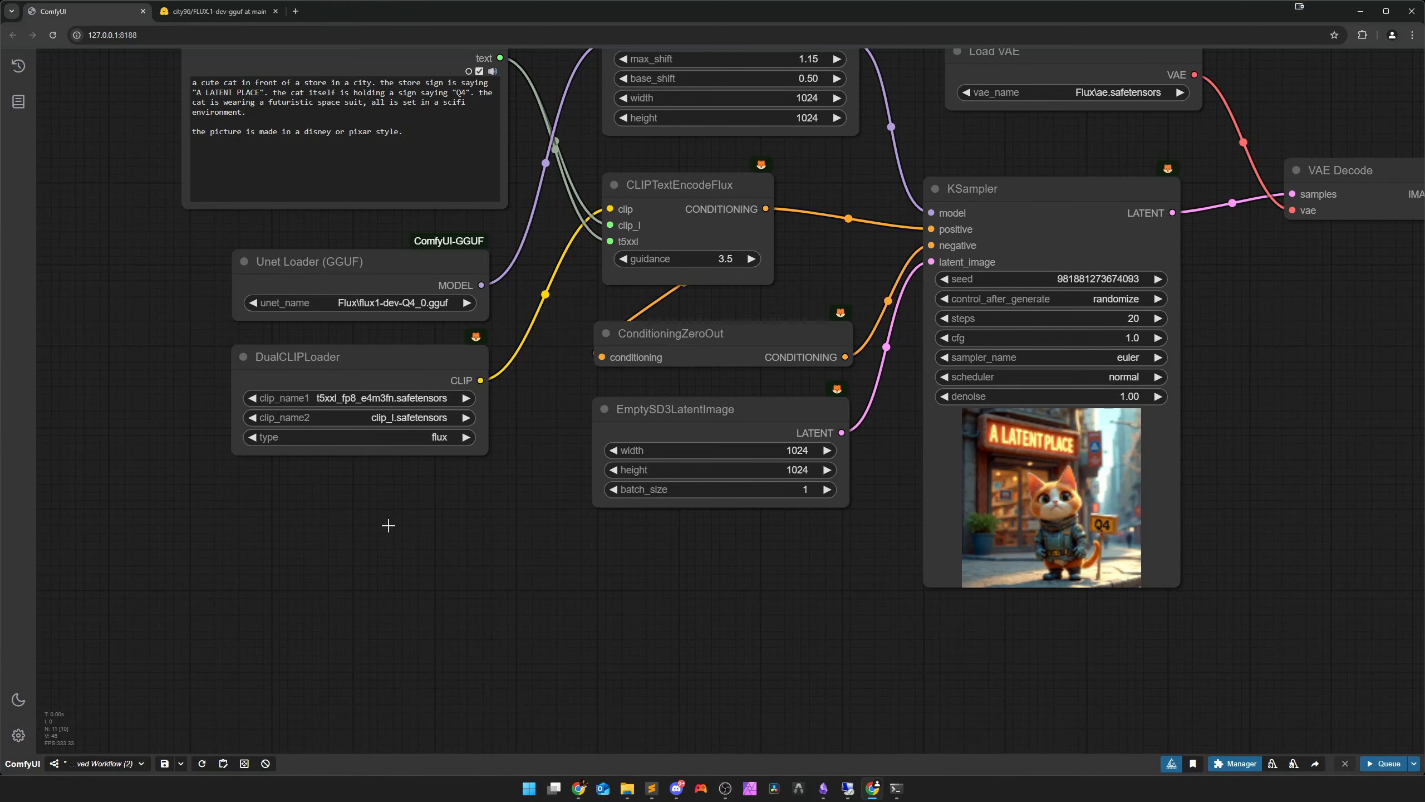
Examine the generated cat image in Save Image up close, including the store sign and the Q4 sign
scroll(550, 533, down, 4)
drag(1008, 542, 628, 533)
scroll(940, 466, up, 3)
scroll(941, 465, up, 5)
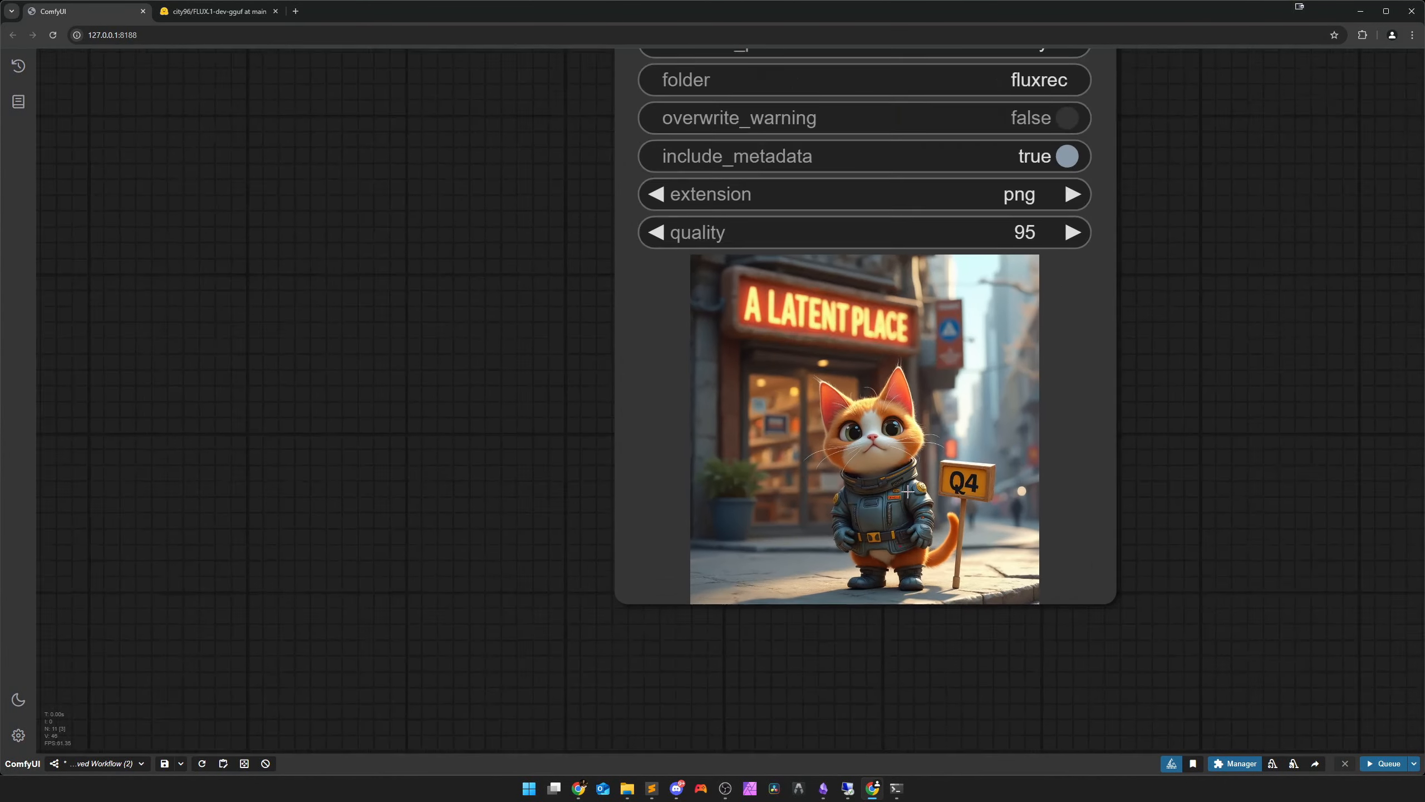
drag(903, 488, 855, 539)
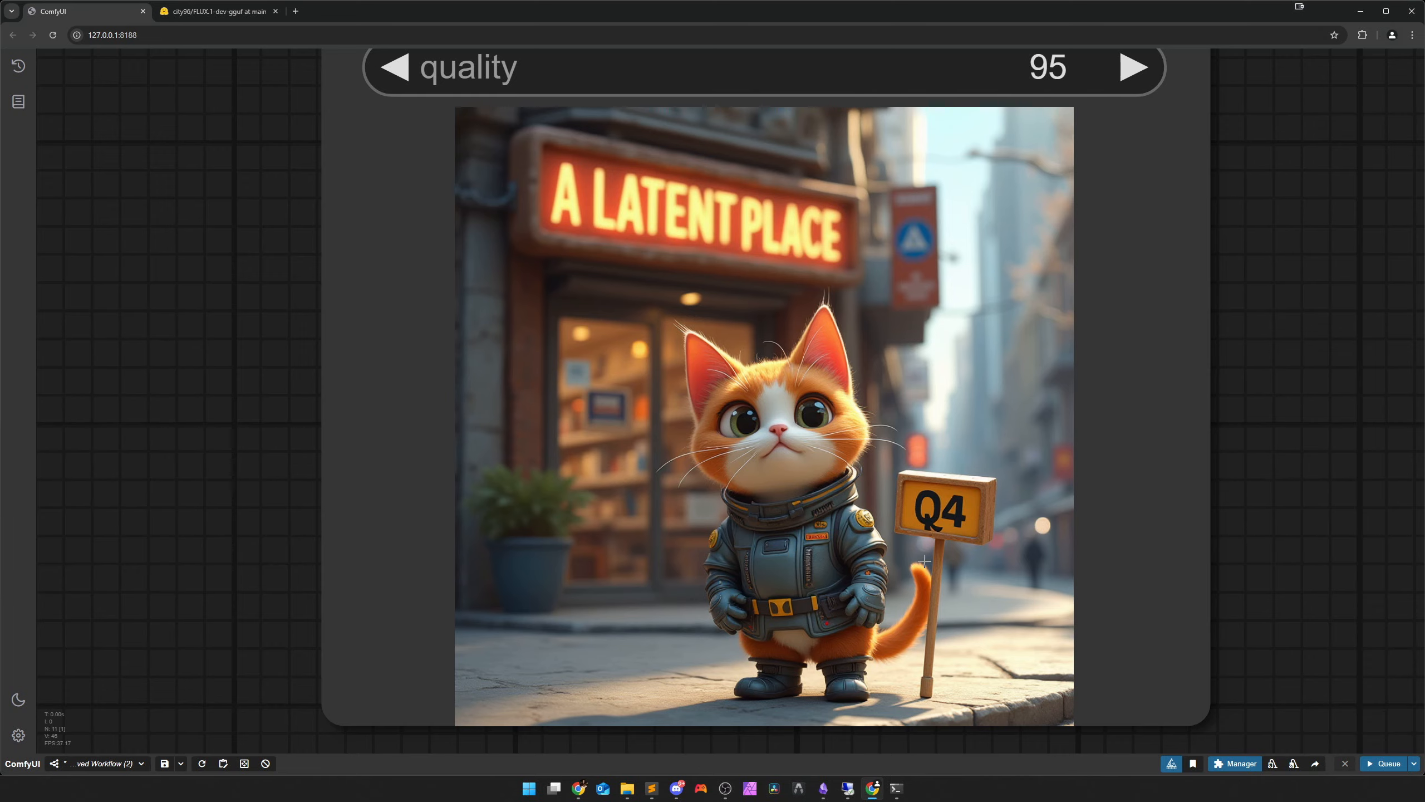
scroll(977, 567, down, 5)
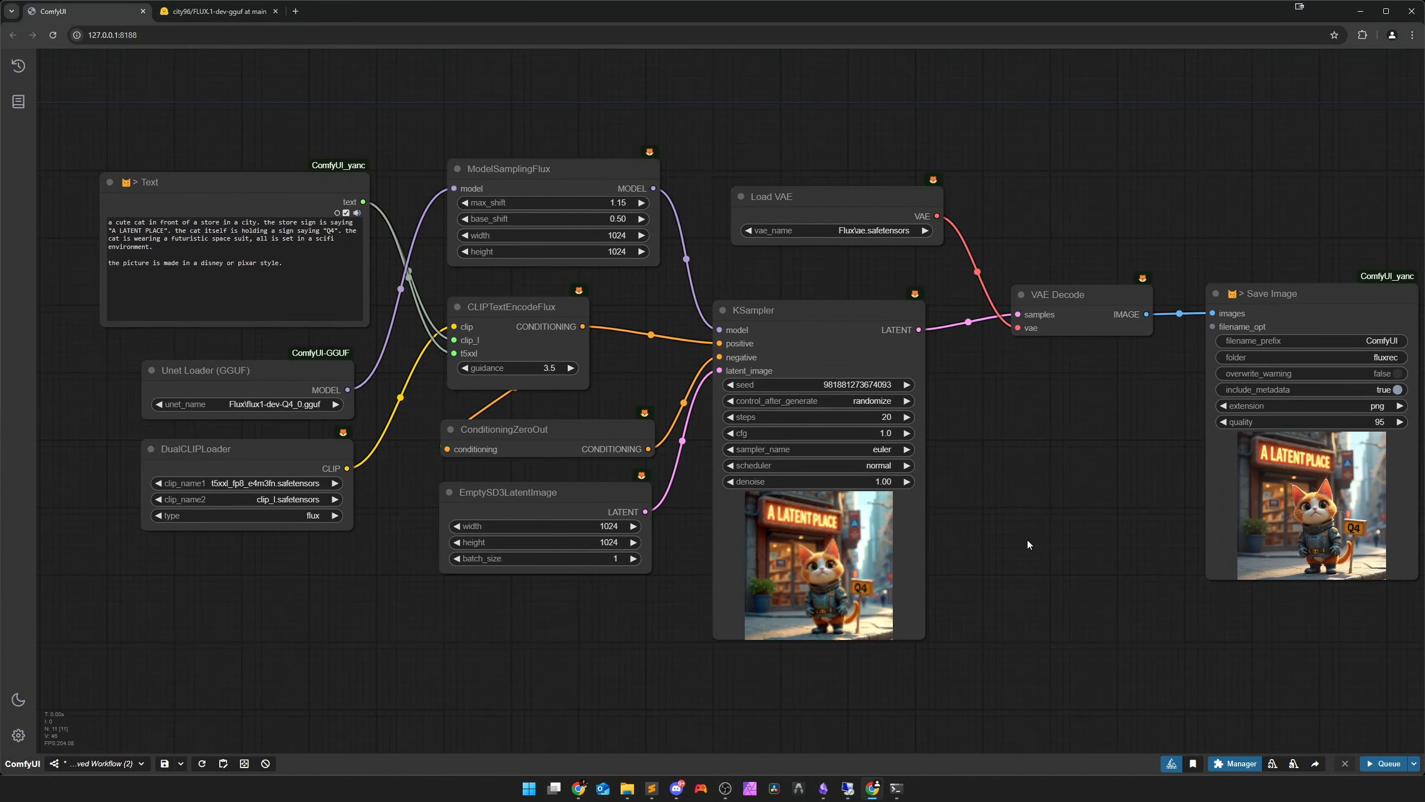
Browse the Flux GGUF models available to the Unet Loader and review the FLUX.1-dev-gguf file list on Hugging Face
click(280, 402)
mouse_move(287, 402)
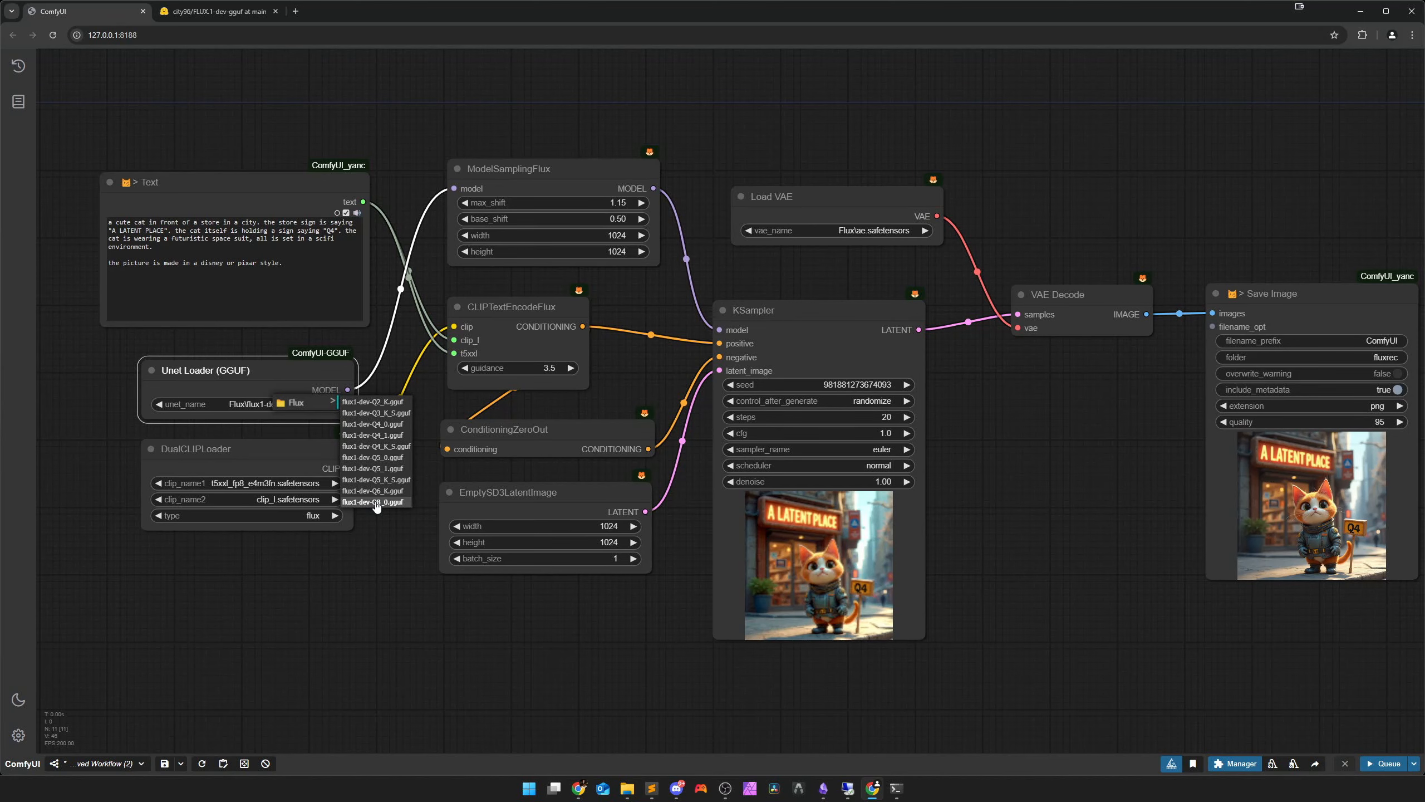
click(391, 548)
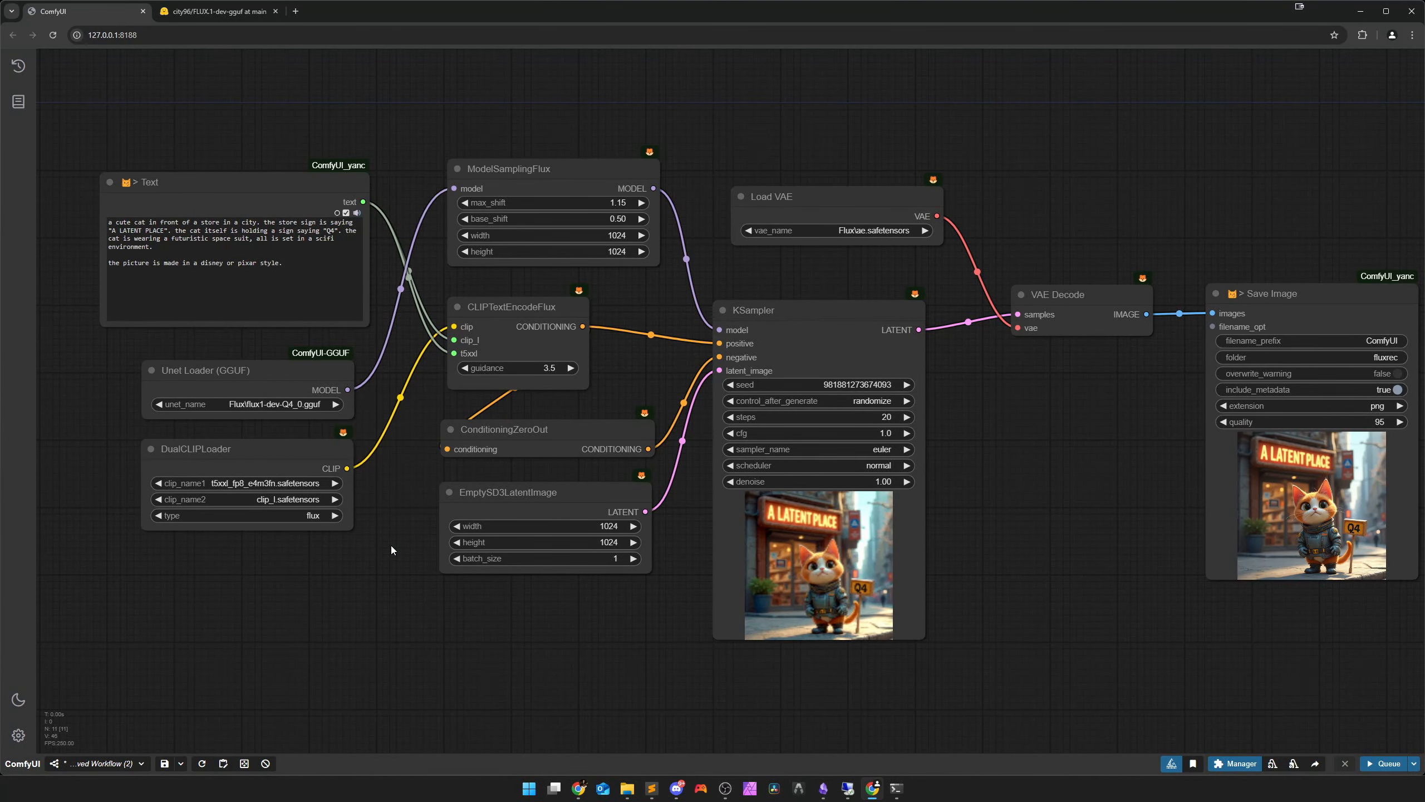
scroll(1064, 508, up, 1)
scroll(1062, 510, down, 2)
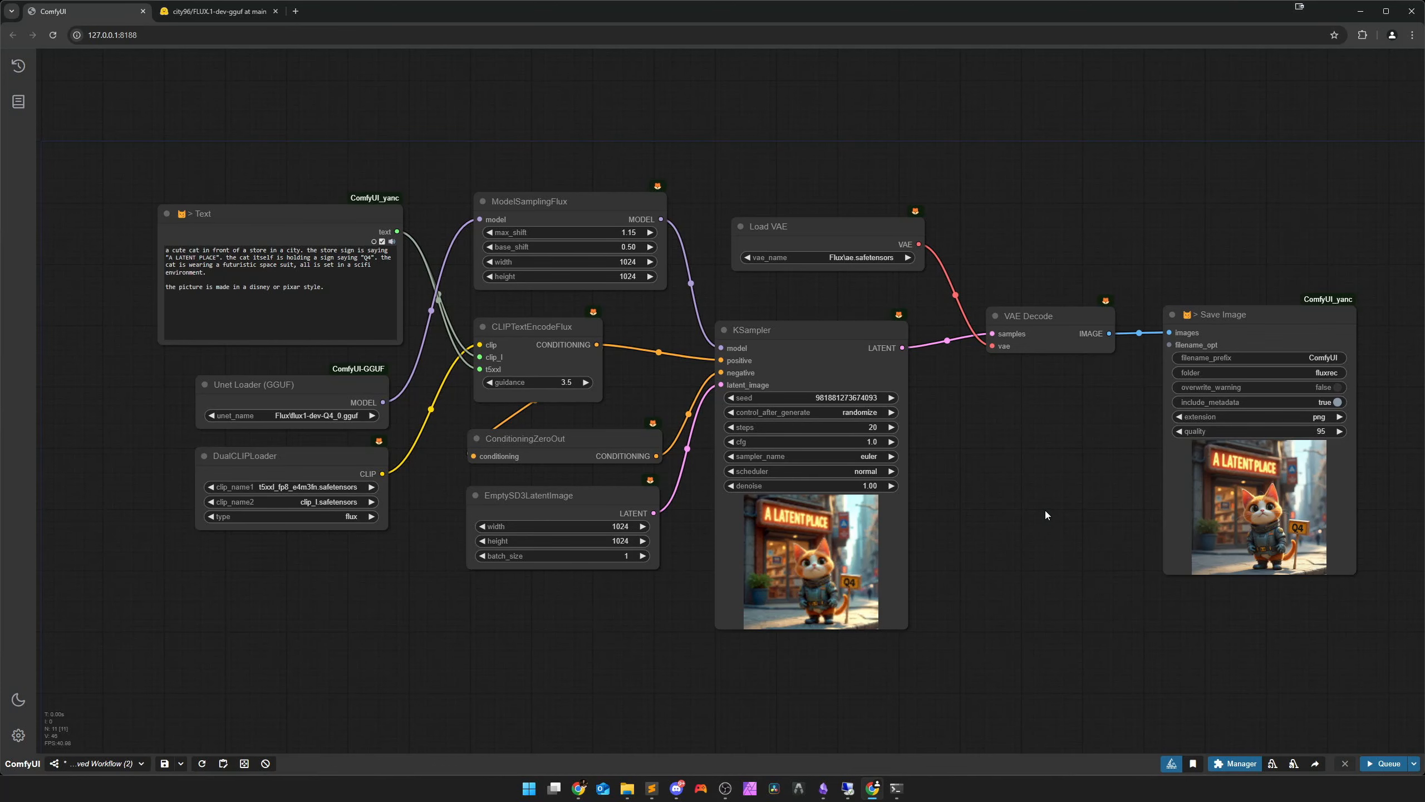
click(225, 12)
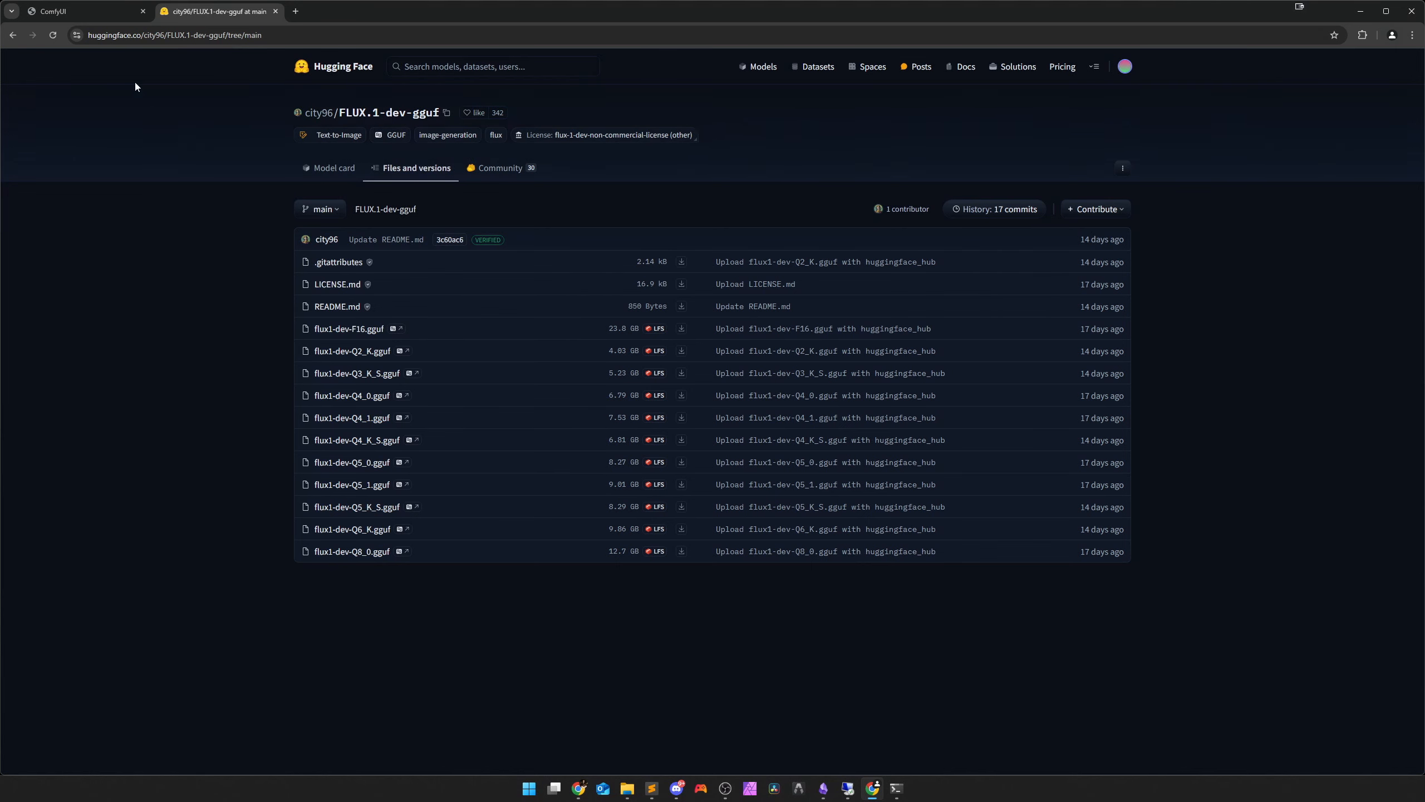
click(102, 8)
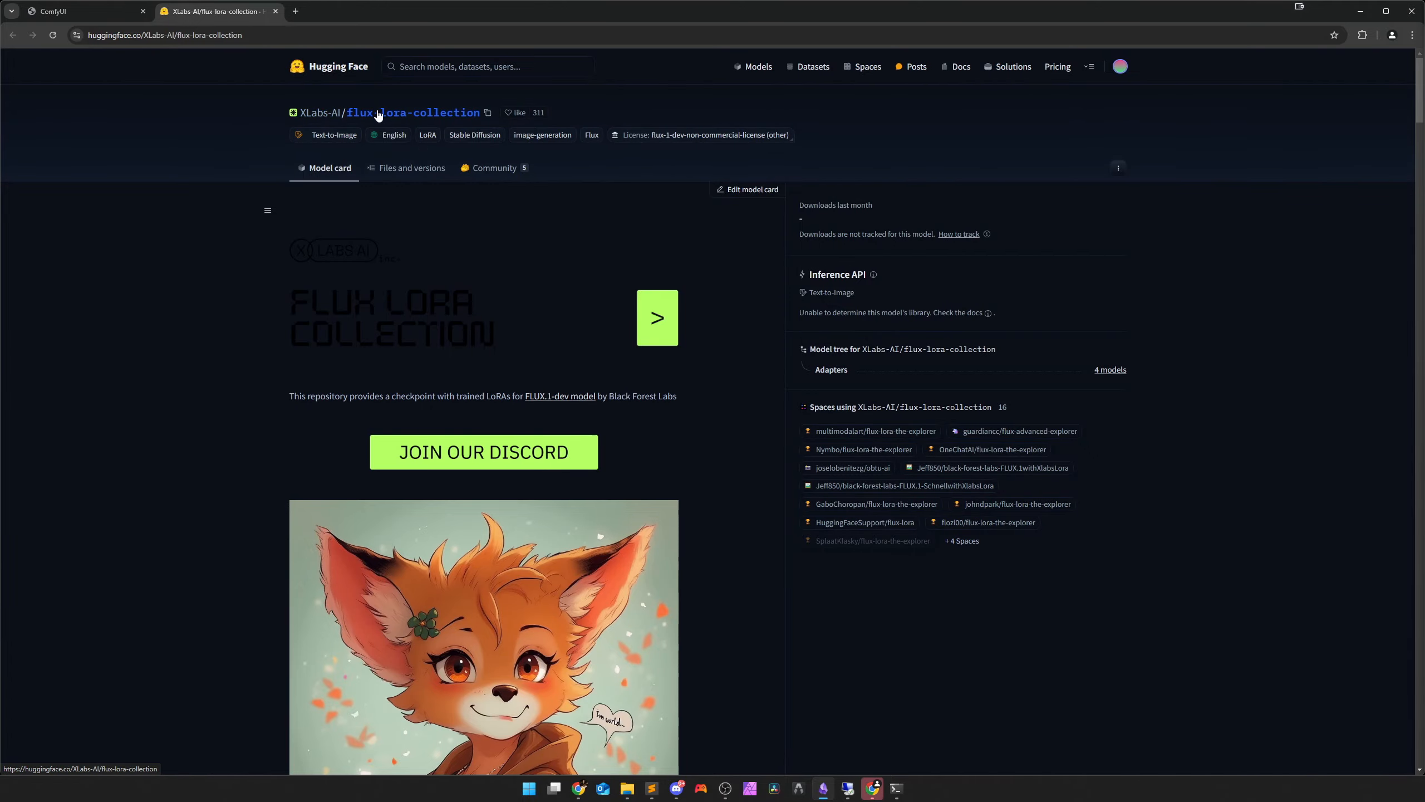
Open the file list of the XLabs-AI flux-lora-collection repository on Hugging Face
click(409, 168)
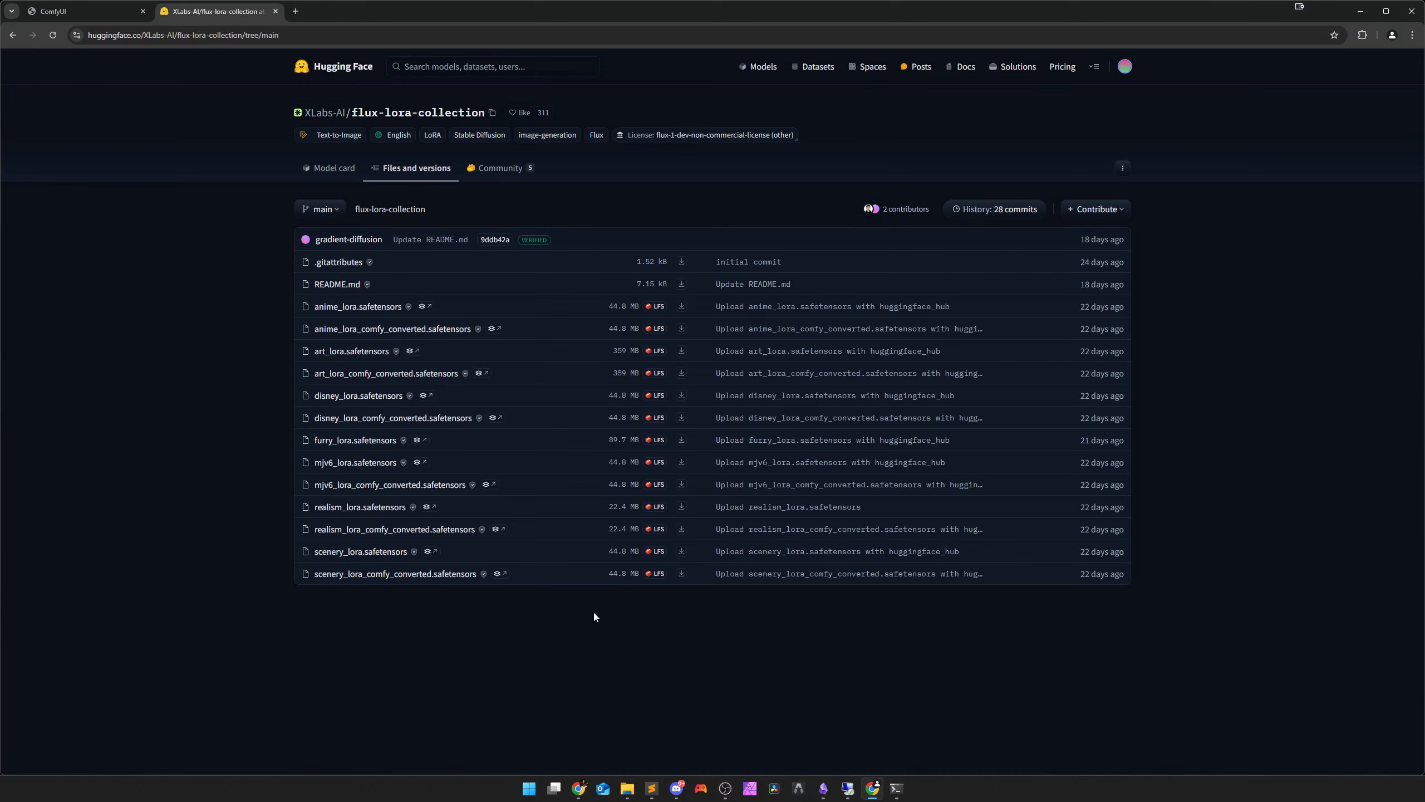
Switch to ComfyUI and examine the Unet Loader (GGUF), DualCLIPLoader and Load LoRA nodes and their connections
click(79, 11)
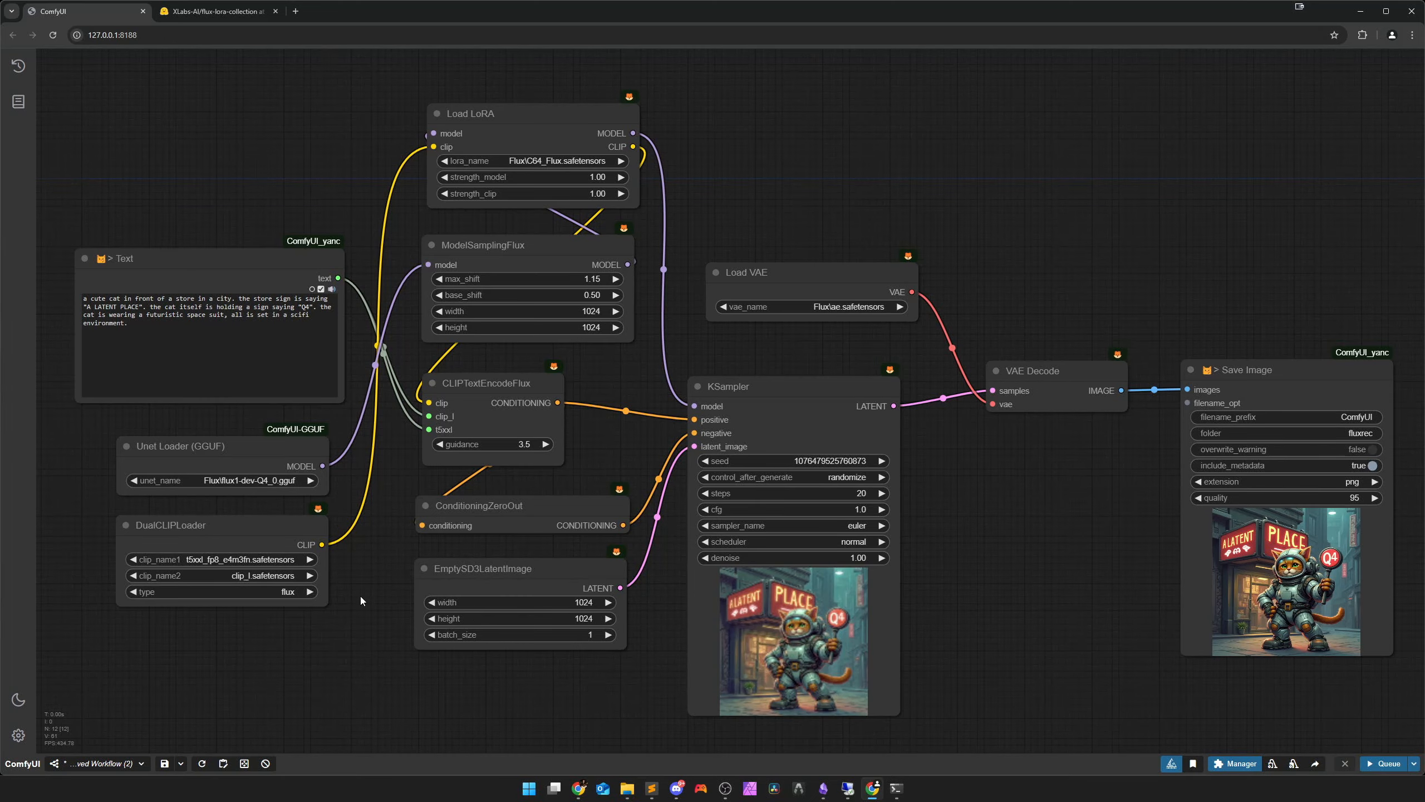
scroll(339, 563, up, 8)
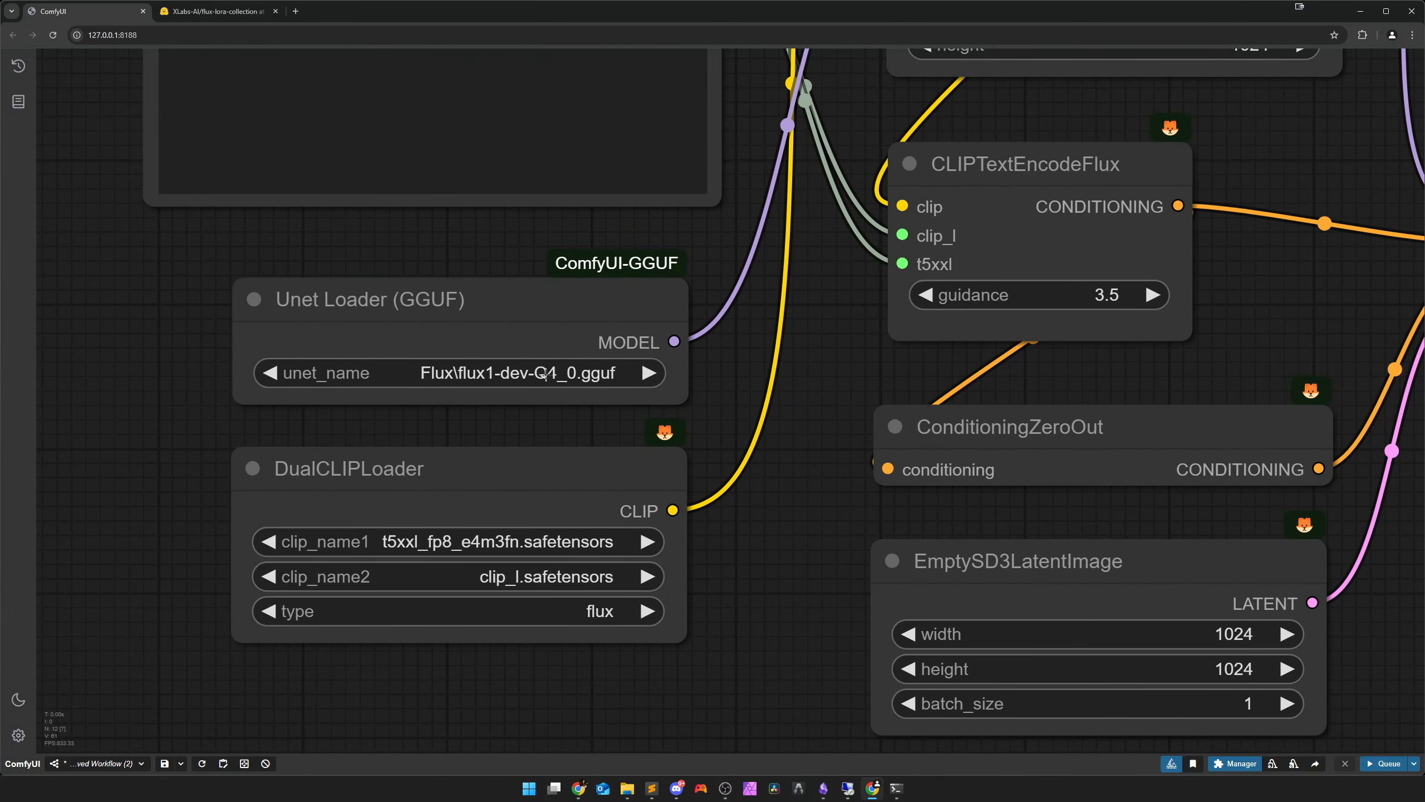
scroll(765, 545, down, 2)
scroll(606, 606, down, 3)
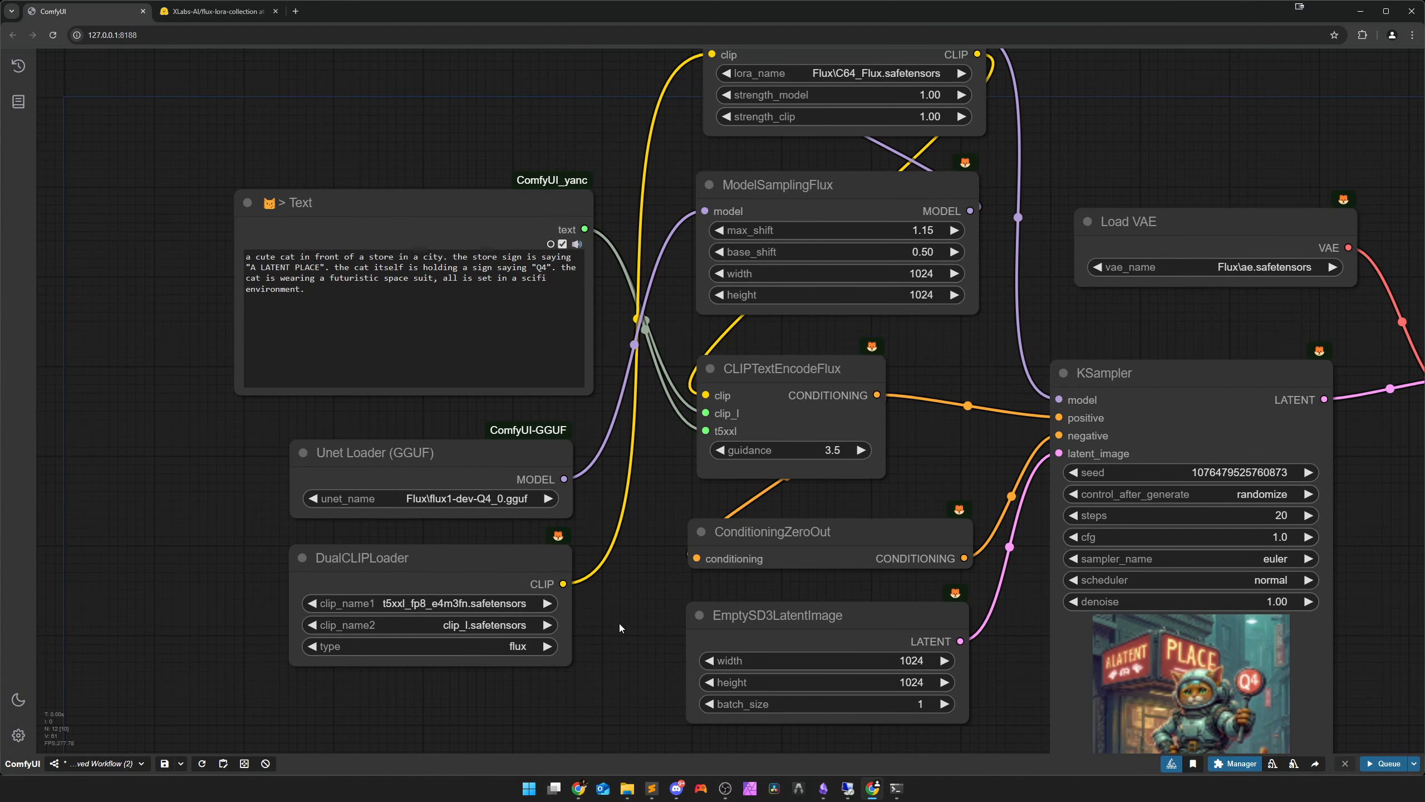
drag(621, 629, 442, 744)
scroll(638, 292, up, 3)
drag(638, 263, 584, 327)
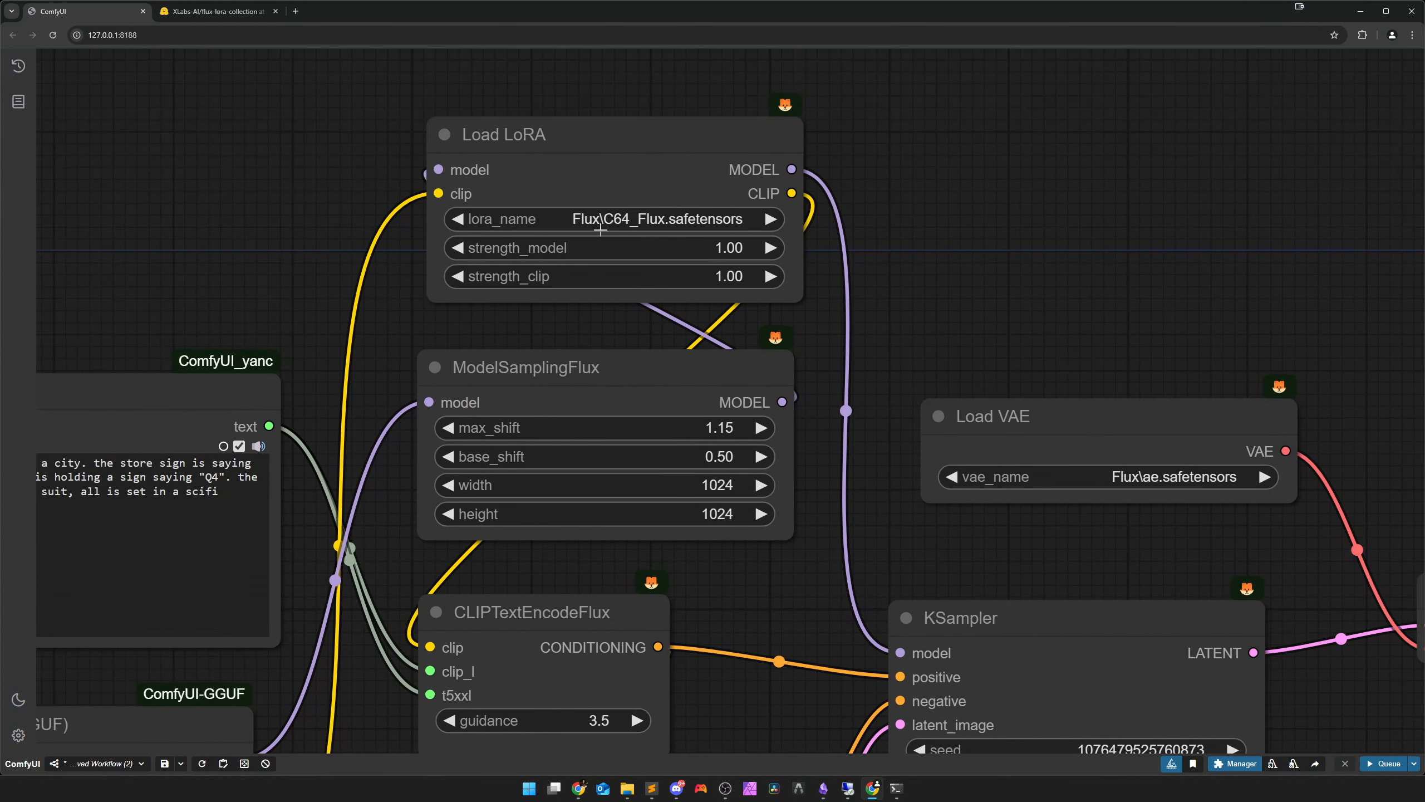
drag(609, 177, 596, 181)
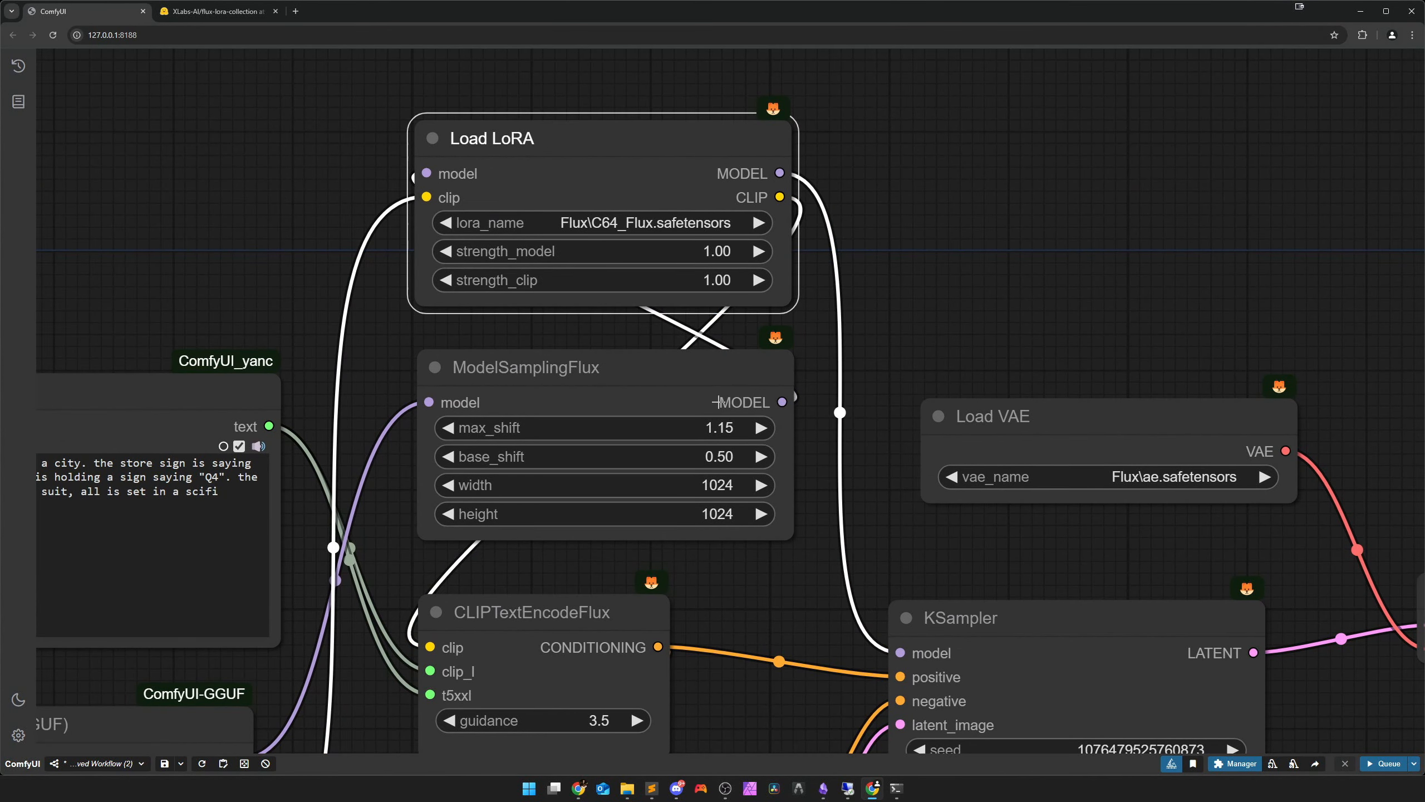
scroll(504, 469, down, 5)
drag(294, 414, 515, 284)
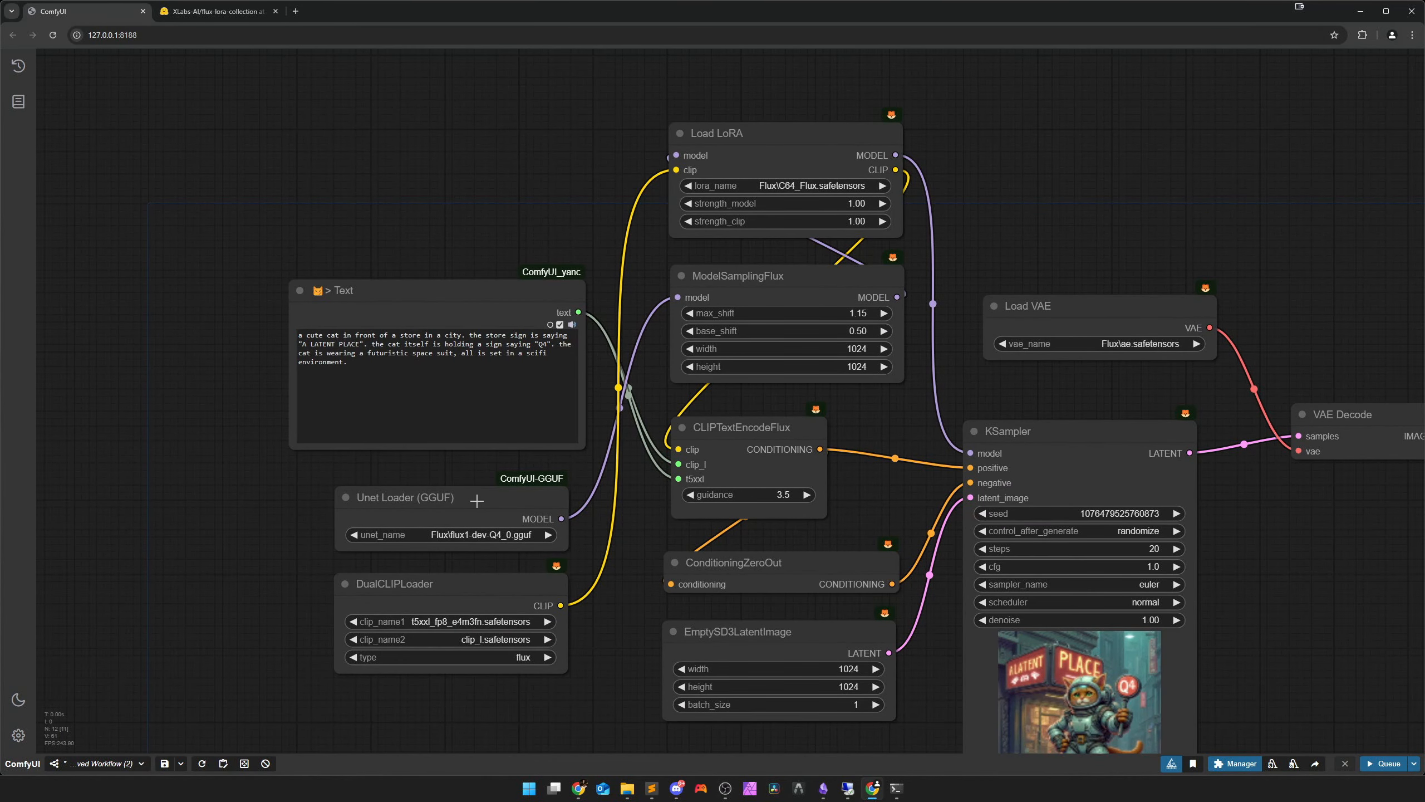
Move the Unet Loader (GGUF) node away from the Text node and place Load LoRA above Load VAE
drag(493, 493, 354, 492)
drag(766, 156, 1065, 138)
drag(975, 268, 945, 284)
drag(859, 316, 677, 383)
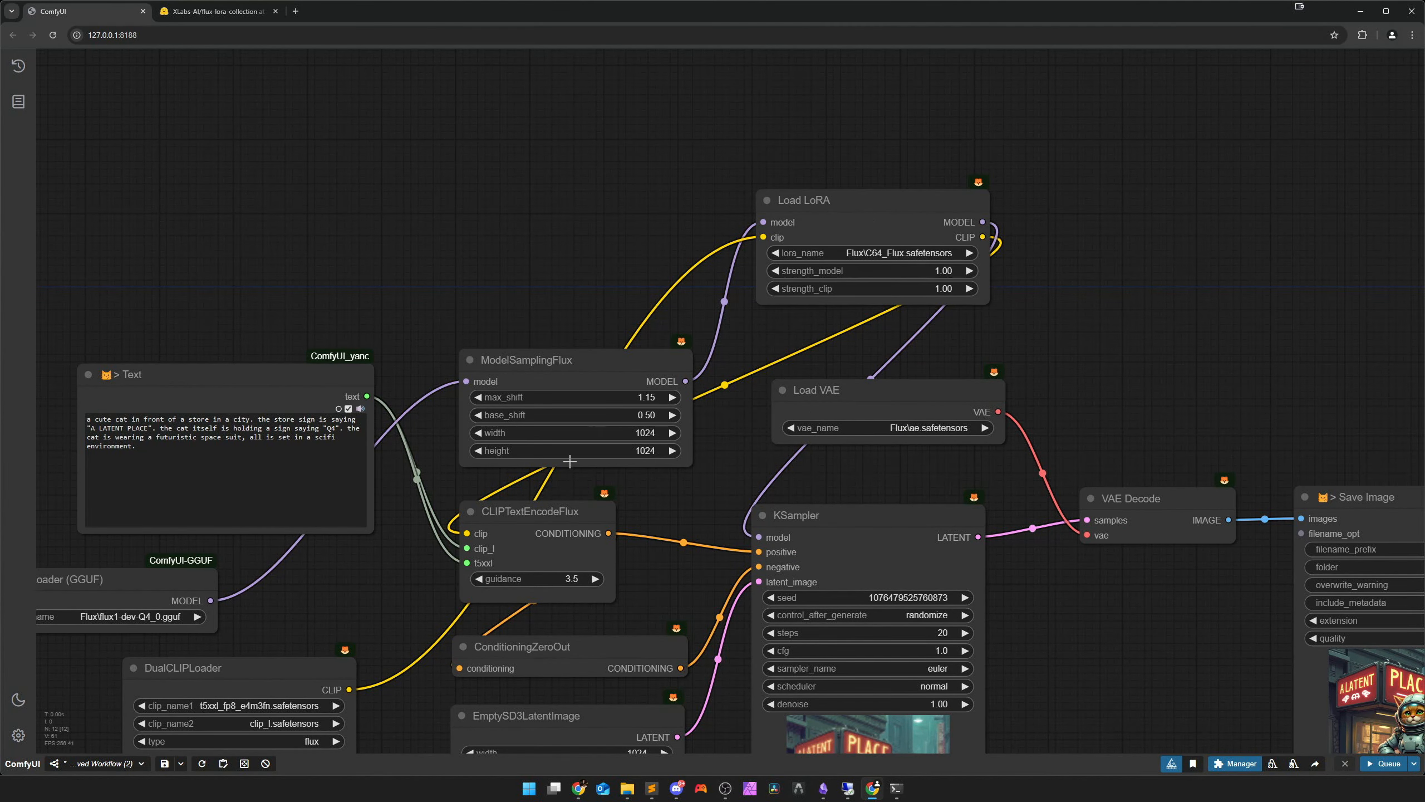
Move Unet Loader (GGUF) back above DualCLIPLoader and Load LoRA back above ModelSamplingFlux
drag(336, 600, 403, 419)
drag(201, 404, 351, 405)
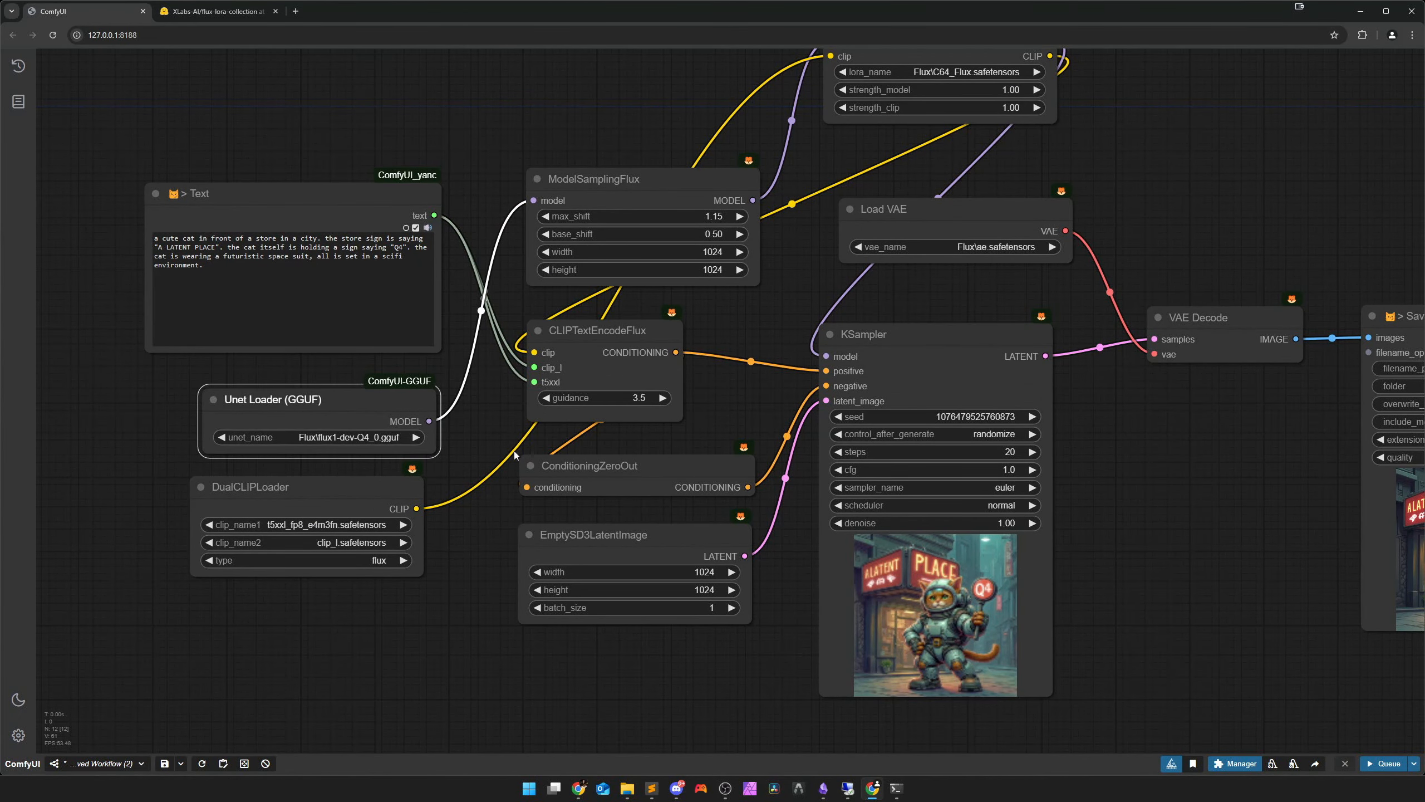
drag(768, 136, 603, 362)
drag(773, 269, 472, 273)
drag(690, 372, 903, 256)
click(674, 443)
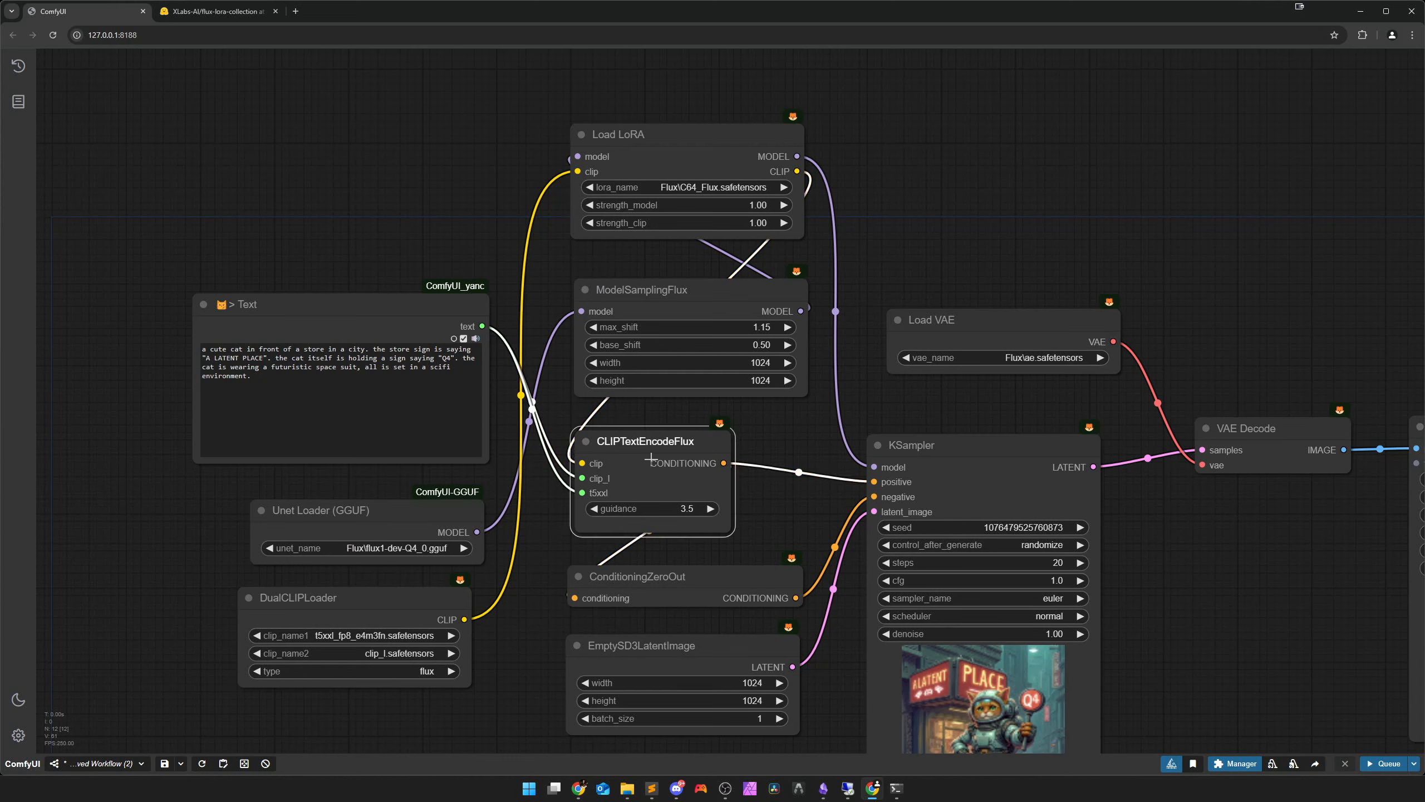
click(798, 517)
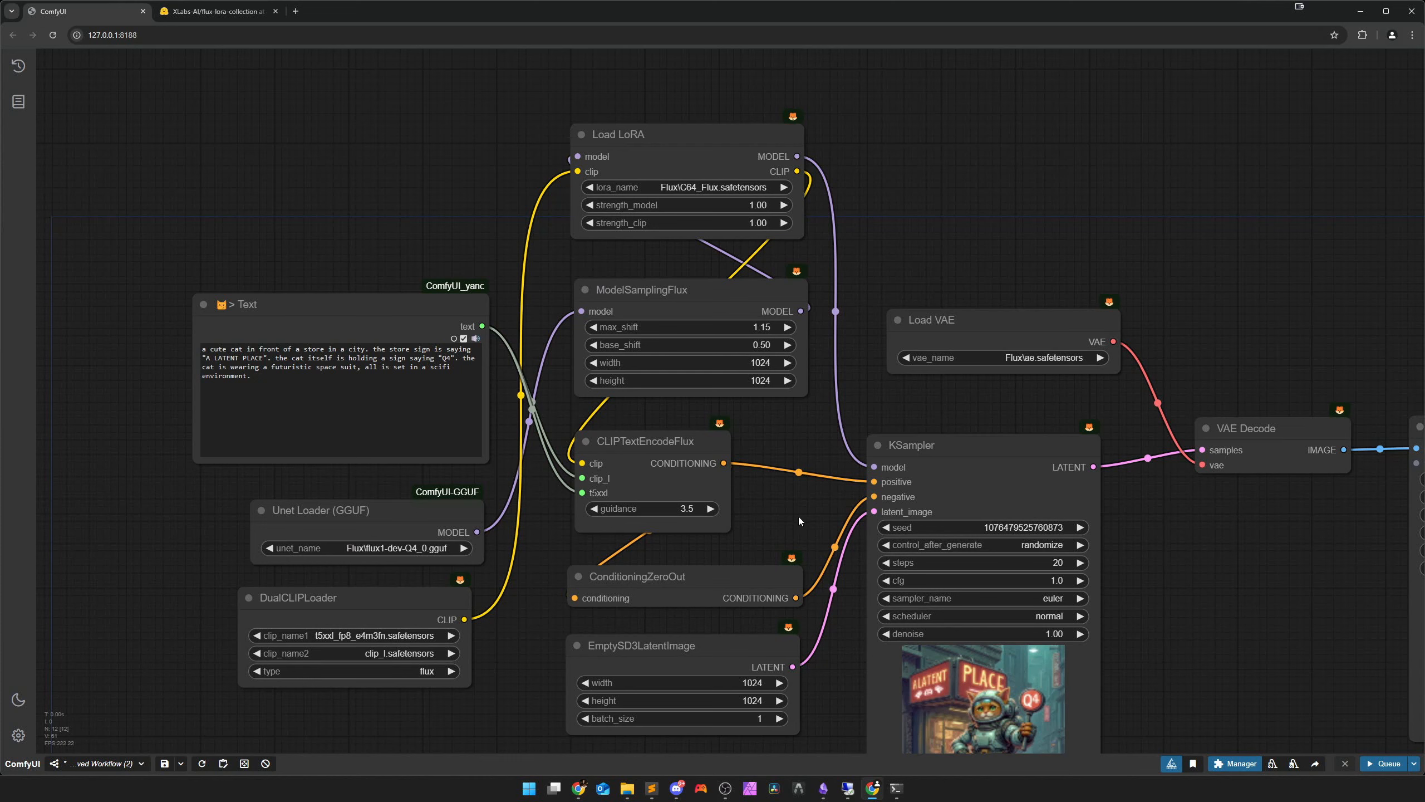
Browse the Flux LoRA files available in the Load LoRA node without changing the selection
click(714, 188)
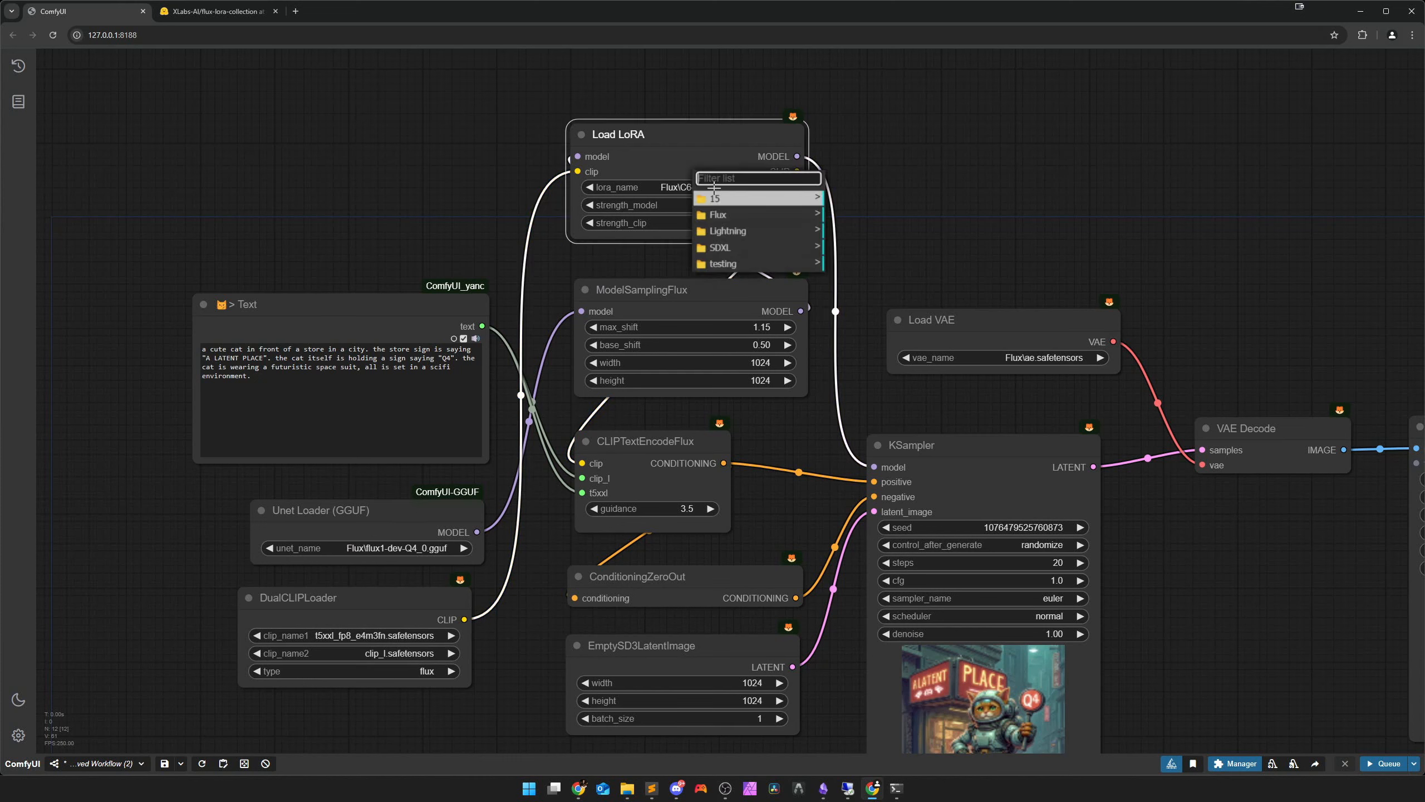
mouse_move(786, 198)
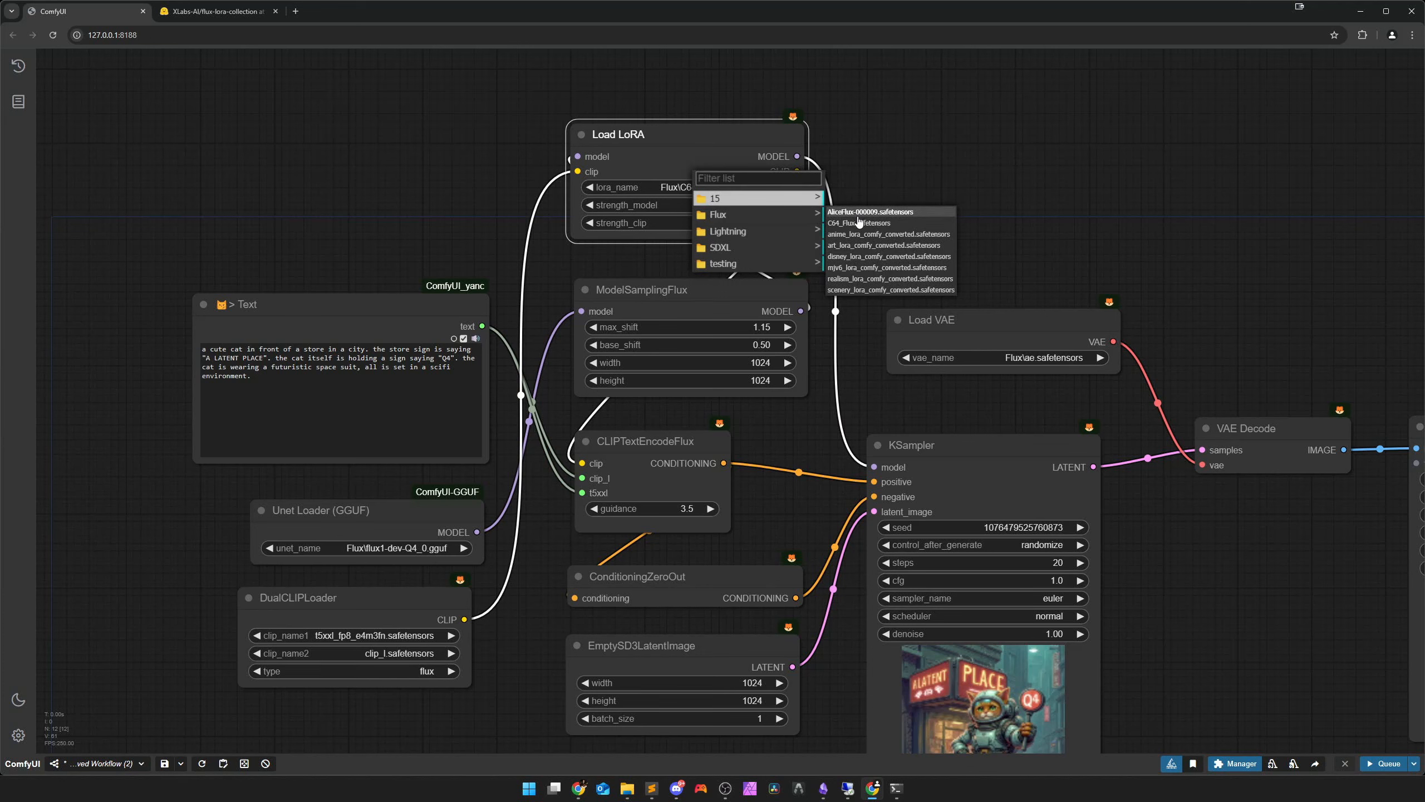
click(1022, 211)
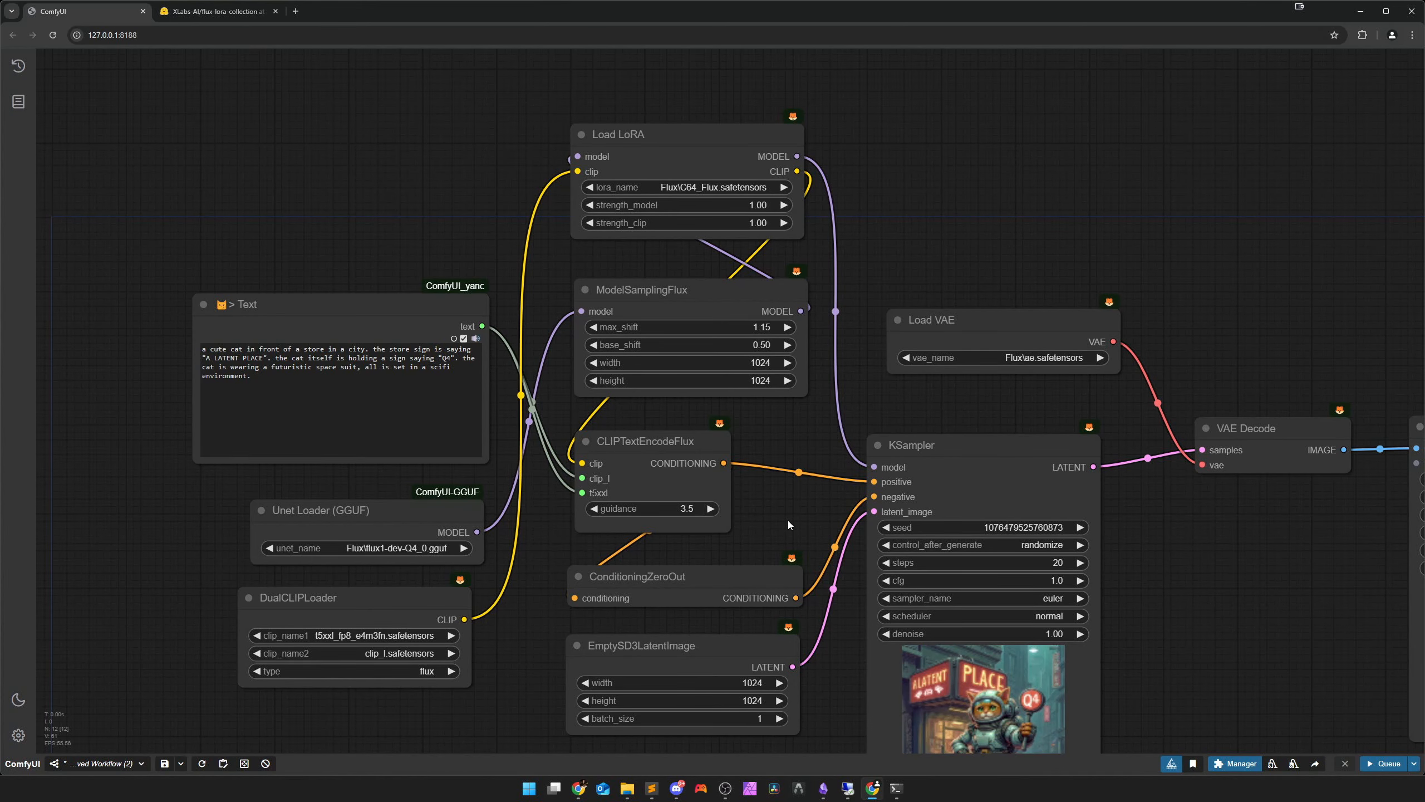
Review the prompt in the Text node and examine the generated cat image in Save Image up close
drag(788, 521, 1004, 507)
scroll(776, 499, up, 2)
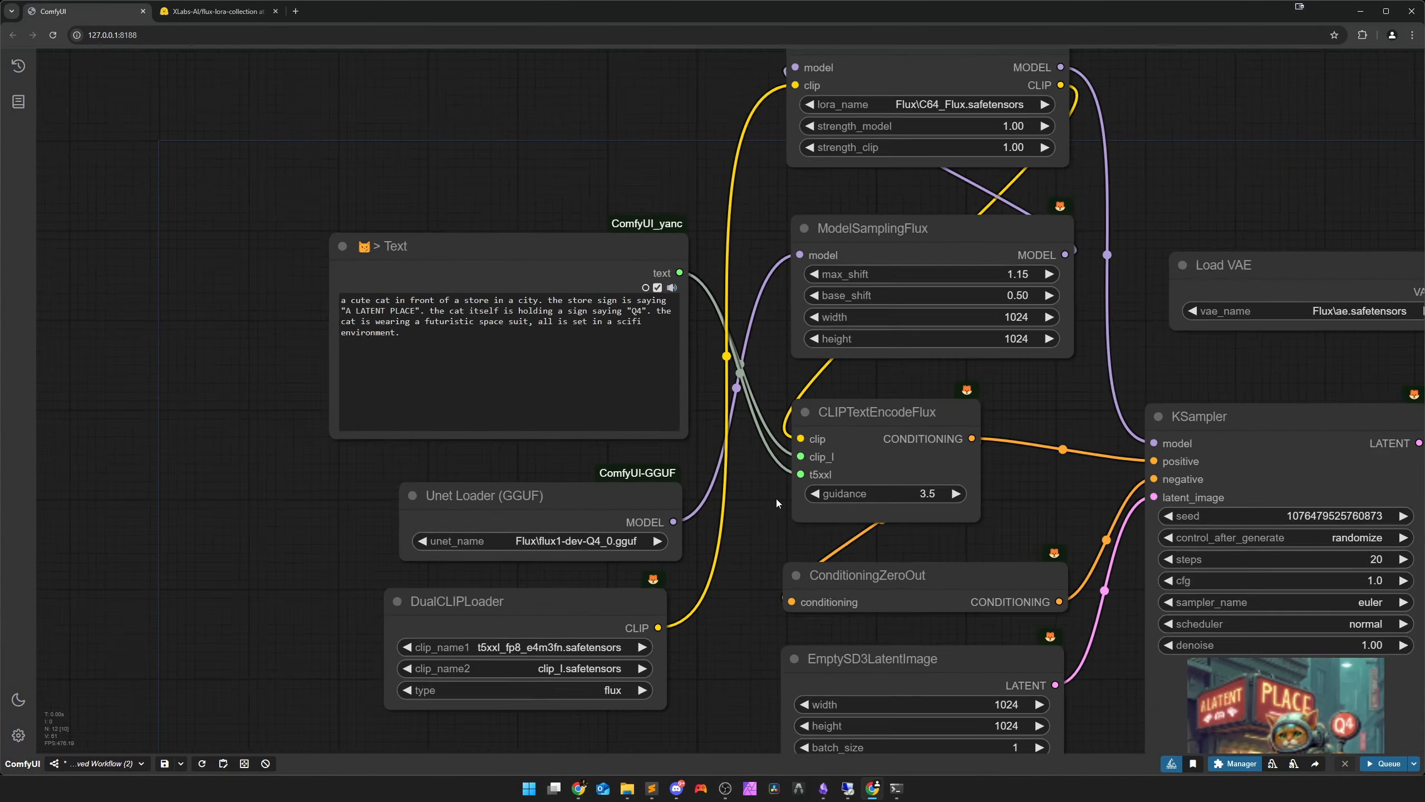
scroll(776, 502, up, 2)
click(328, 304)
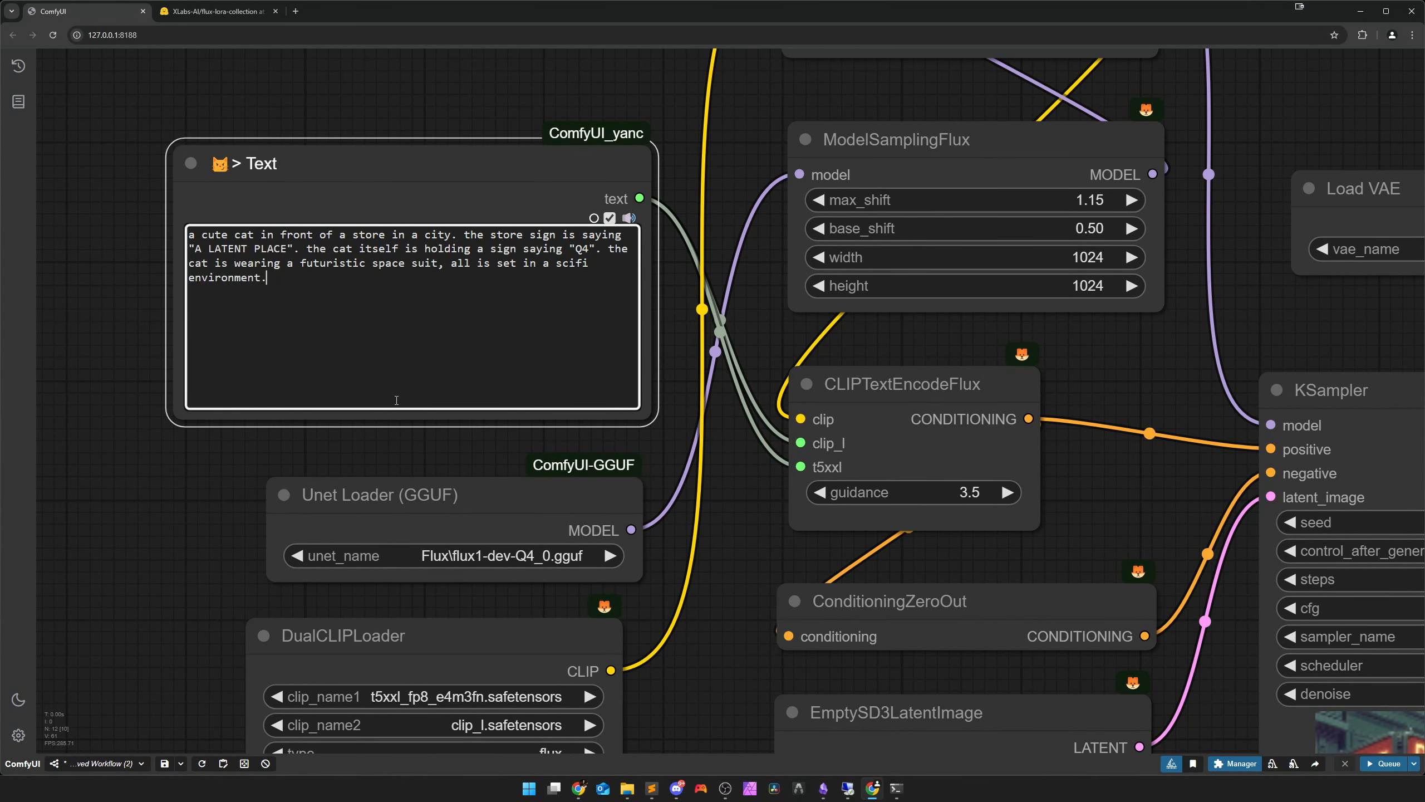
scroll(710, 446, down, 5)
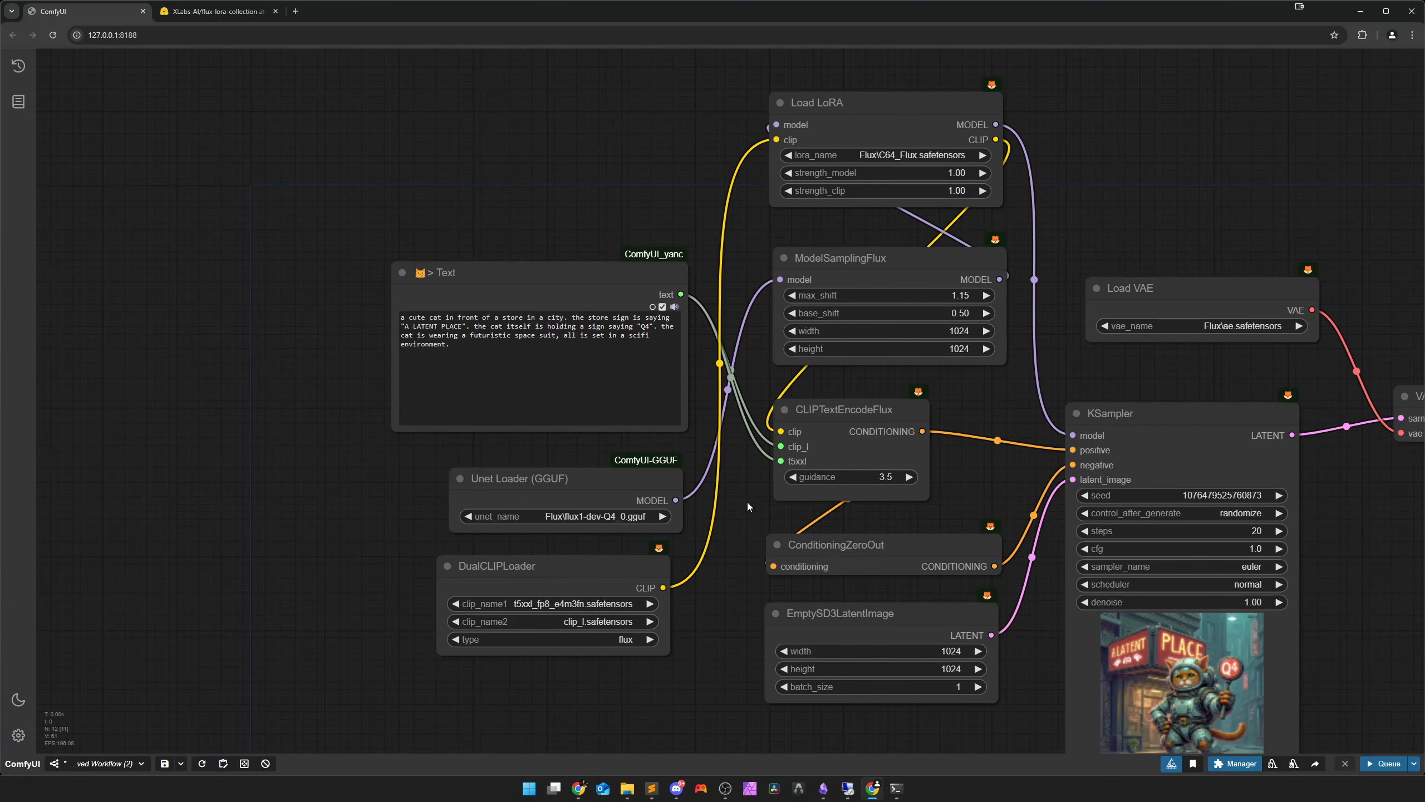
drag(747, 502, 599, 505)
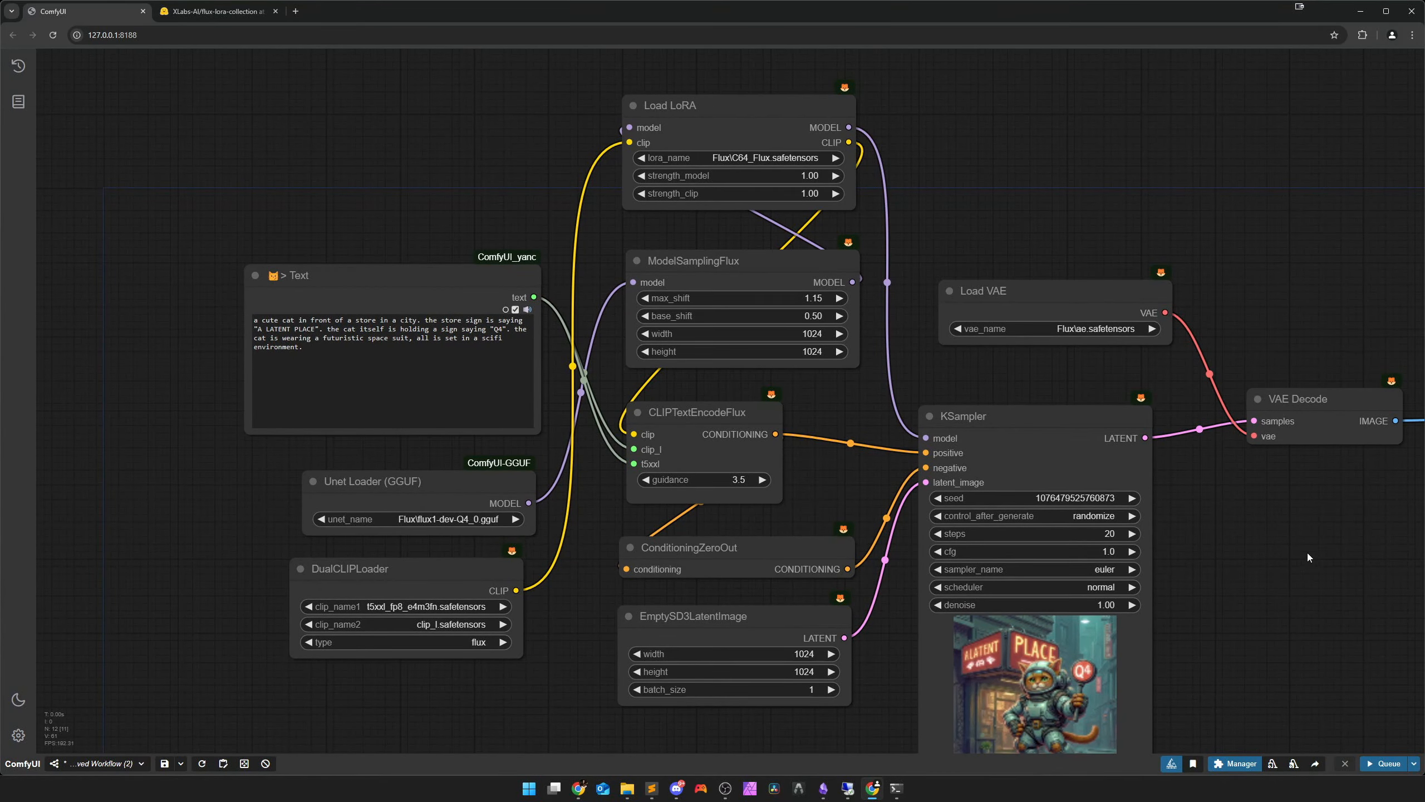
drag(1307, 552, 469, 425)
scroll(1005, 533, up, 5)
scroll(753, 509, up, 9)
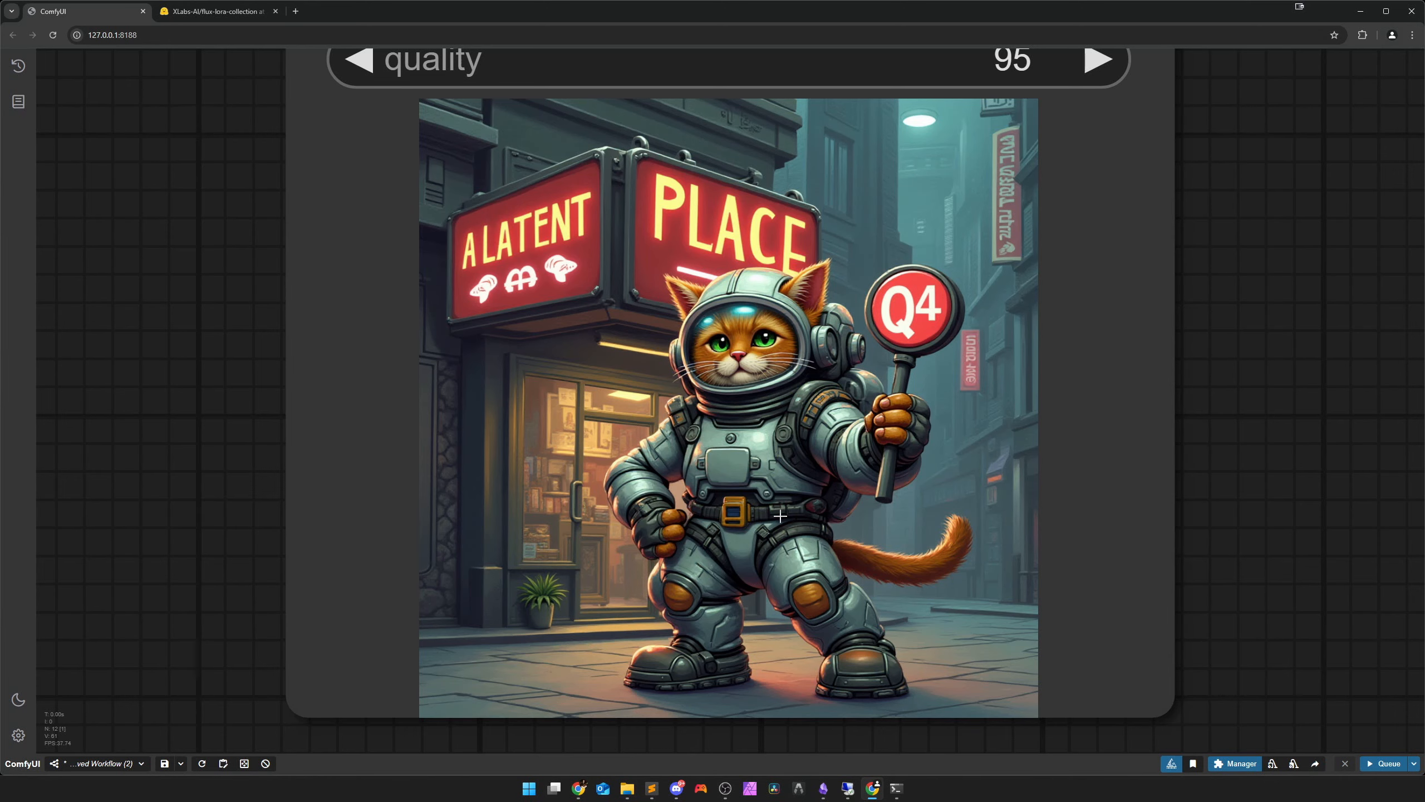
scroll(780, 515, down, 15)
scroll(920, 536, up, 3)
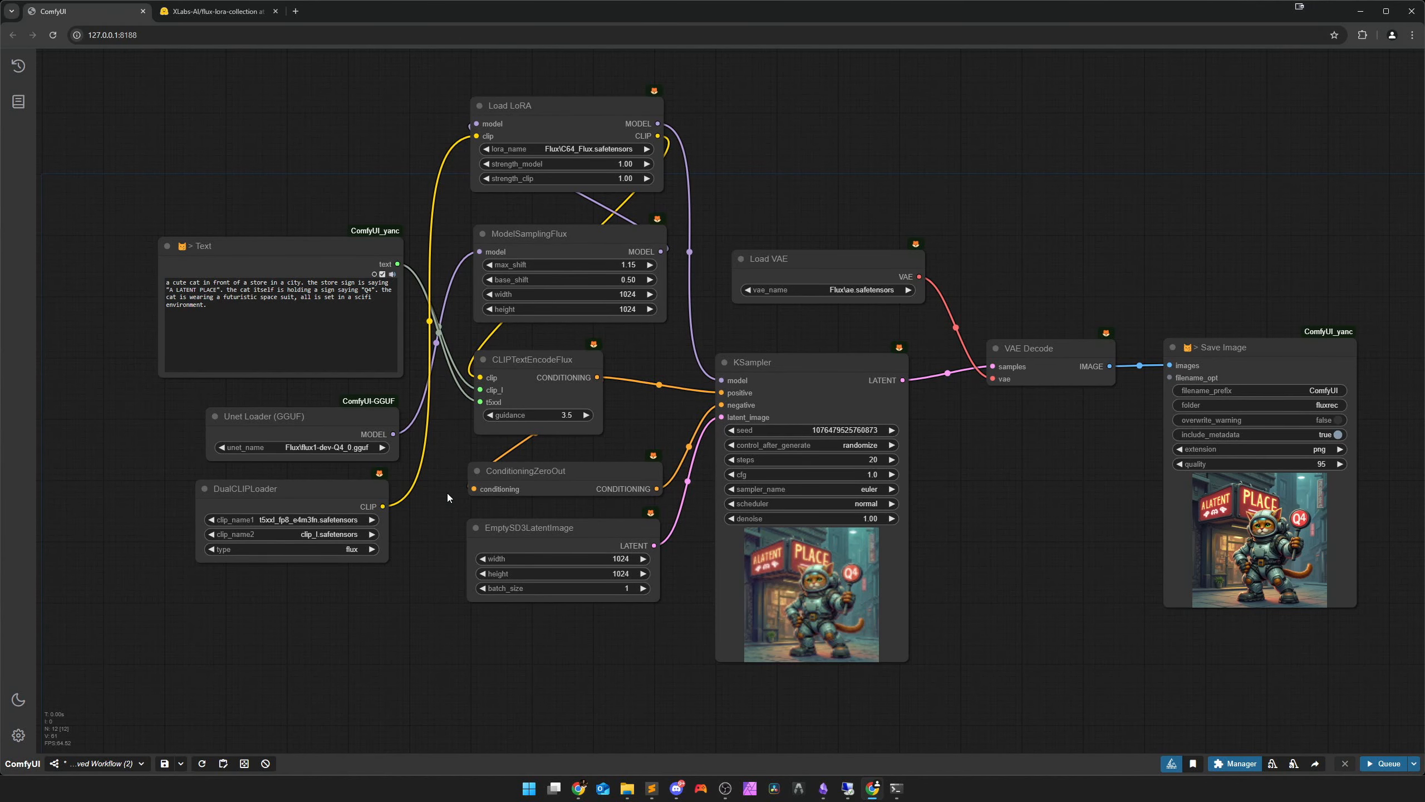
drag(448, 492, 432, 520)
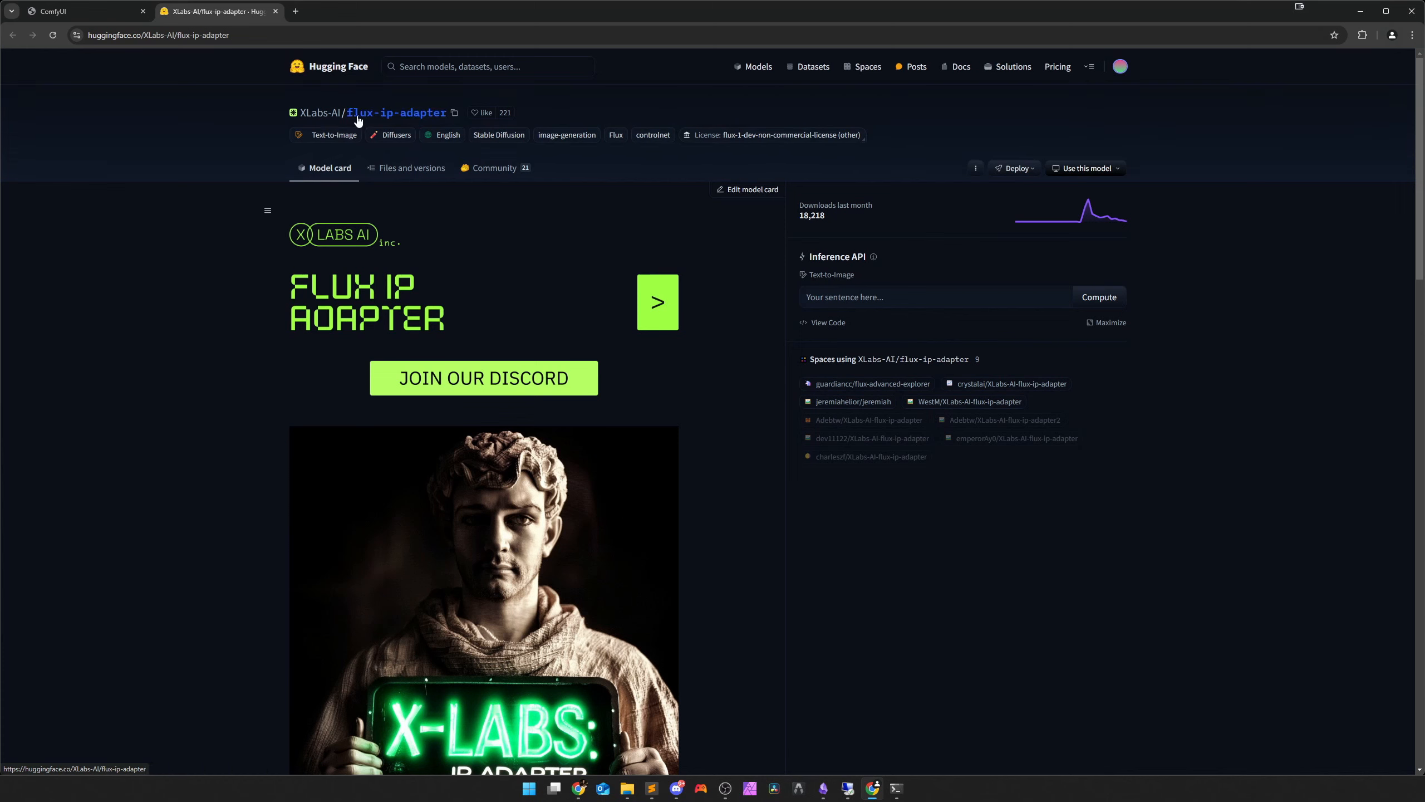
Read the XLabs-AI flux-ip-adapter model card on Hugging Face, including the v1 version note, and open its file list
scroll(480, 458, down, 6)
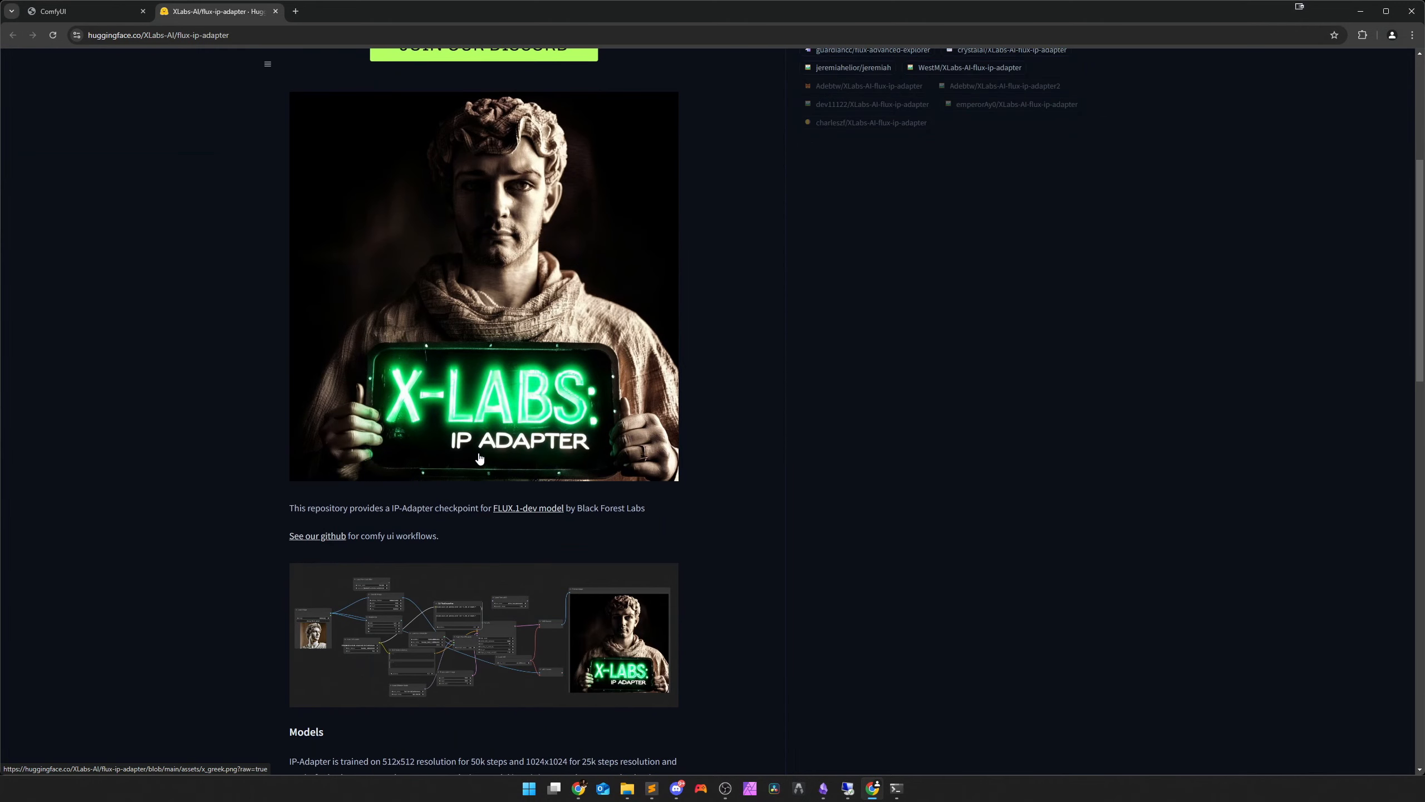
scroll(445, 446, up, 4)
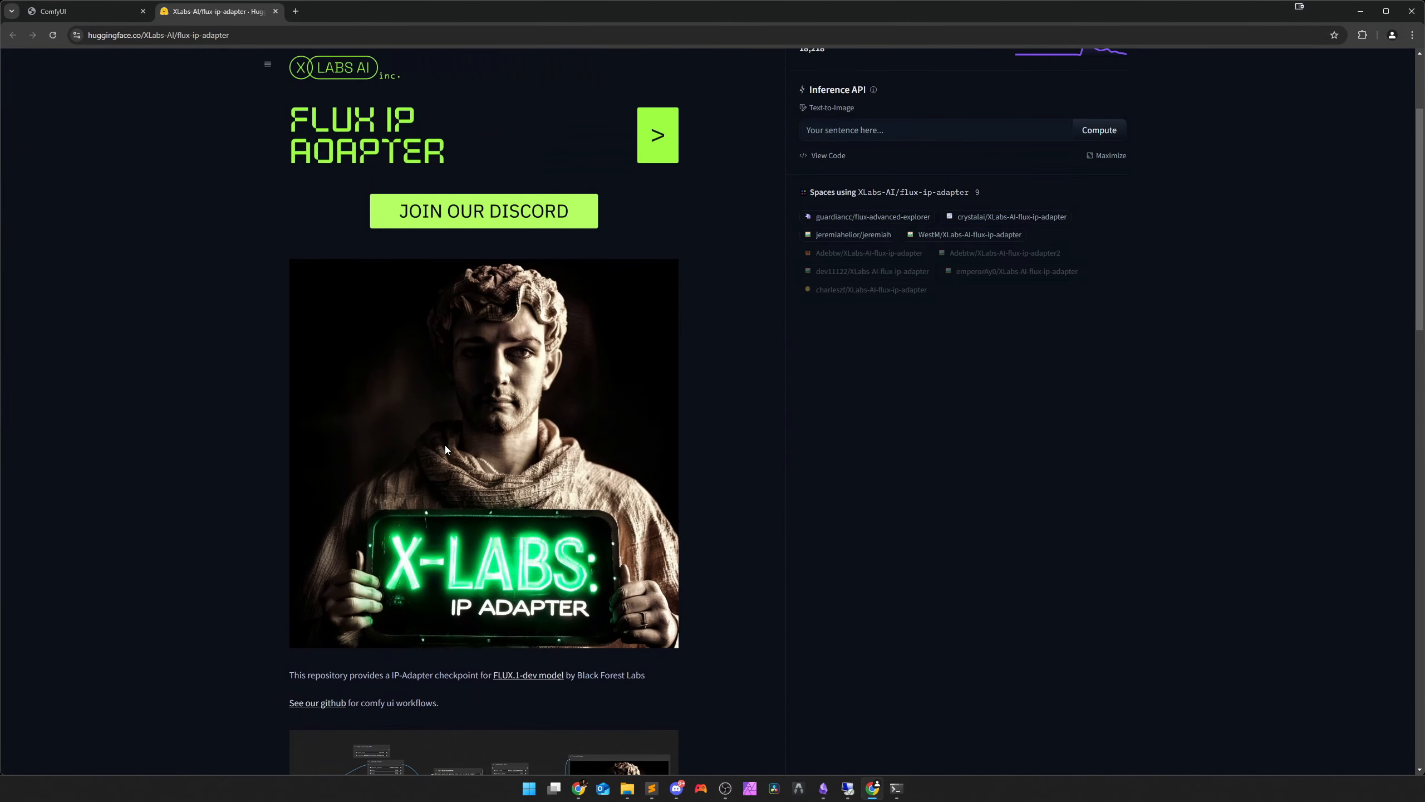
scroll(447, 457, down, 6)
scroll(460, 471, down, 1)
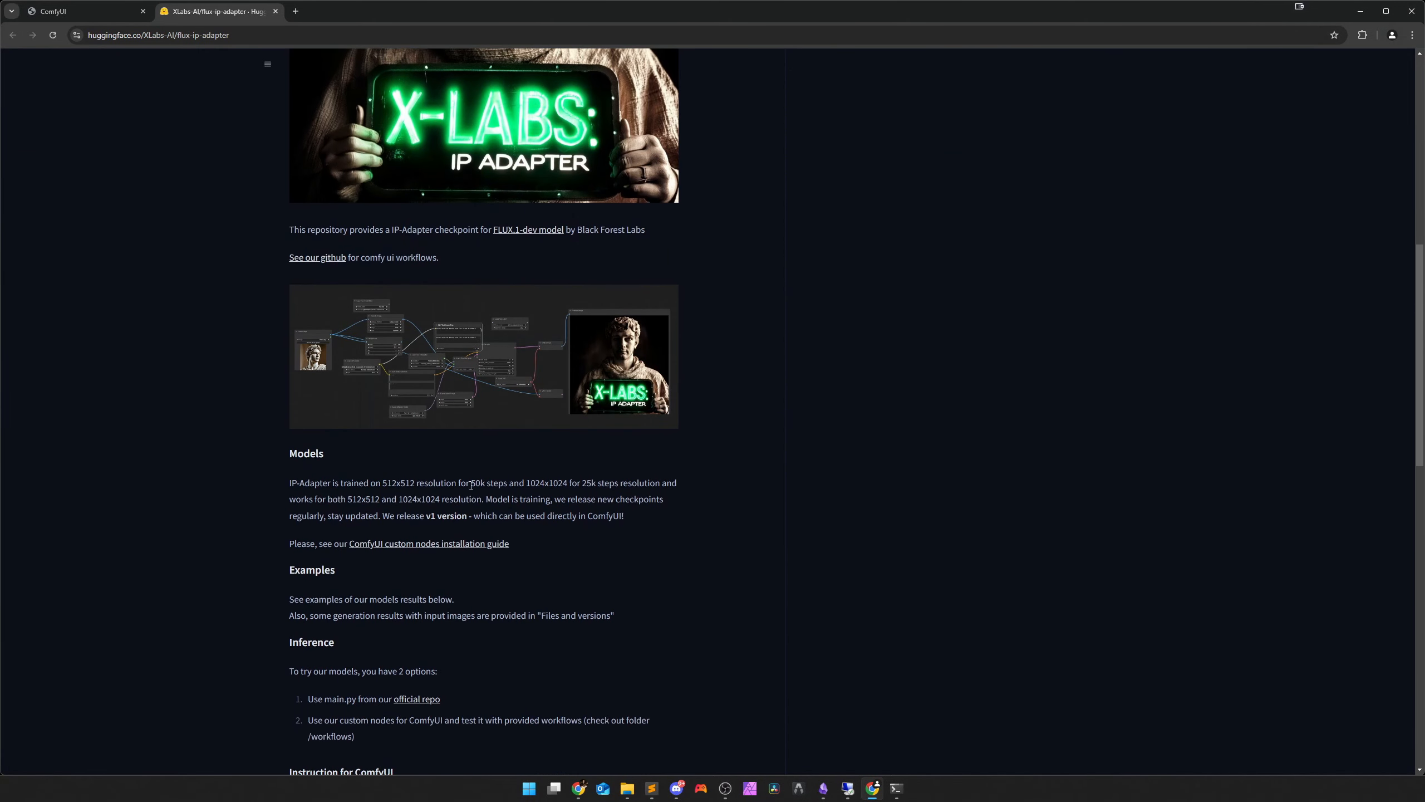
drag(470, 515, 390, 516)
click(472, 525)
scroll(581, 543, up, 10)
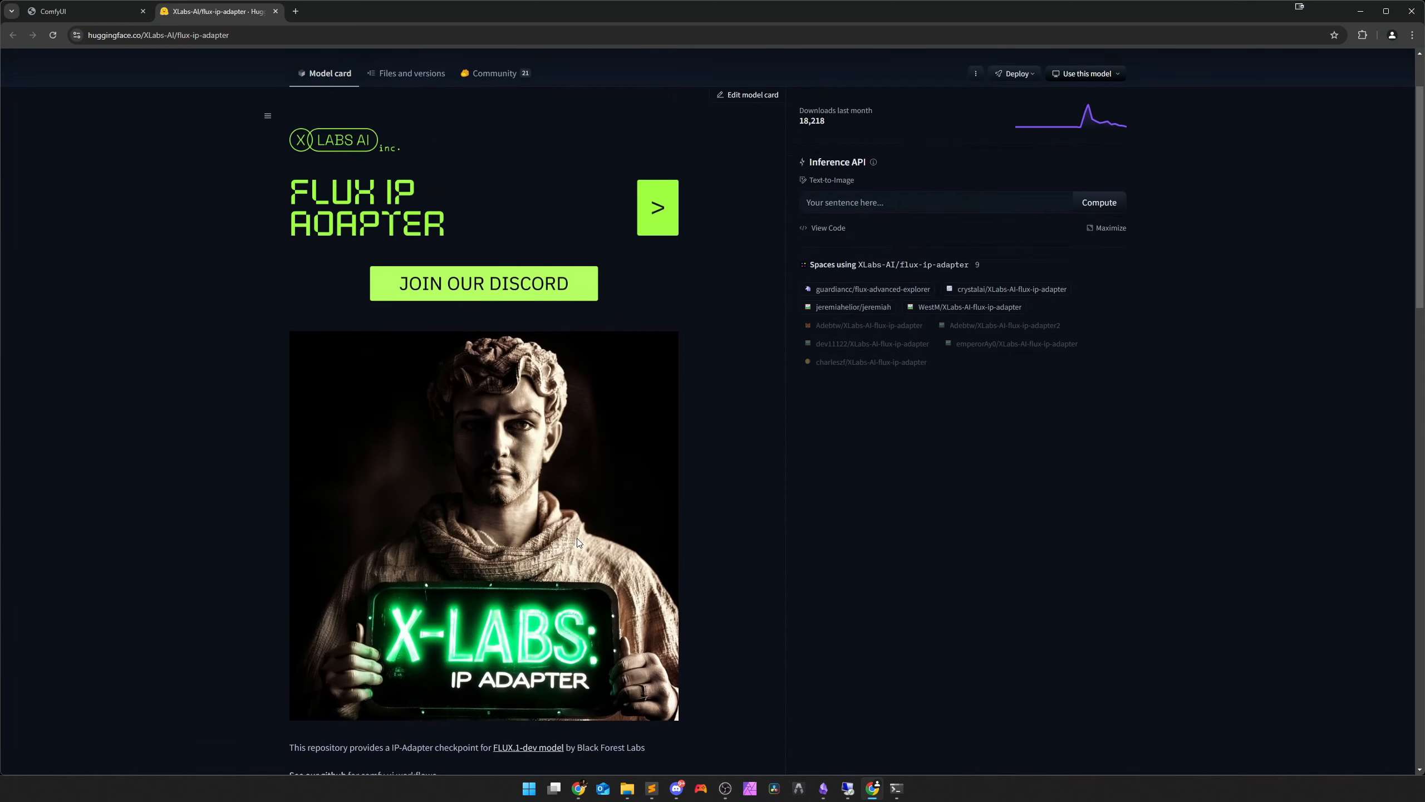
click(420, 170)
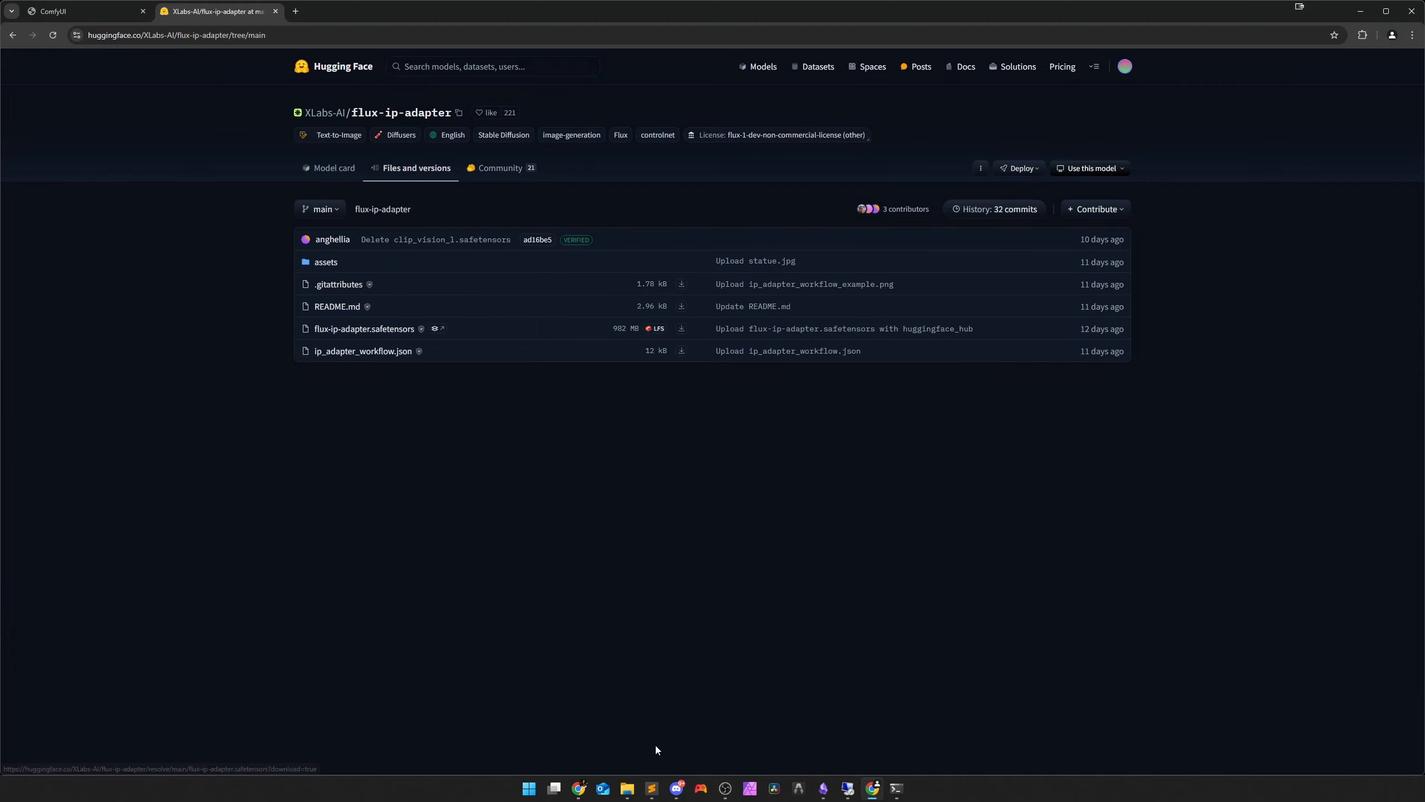
Check the ComfyUI models/xlabs/ipadapters folder in File Explorer, then return to the ComfyUI_windows_portable folder and the browser
click(627, 788)
click(503, 528)
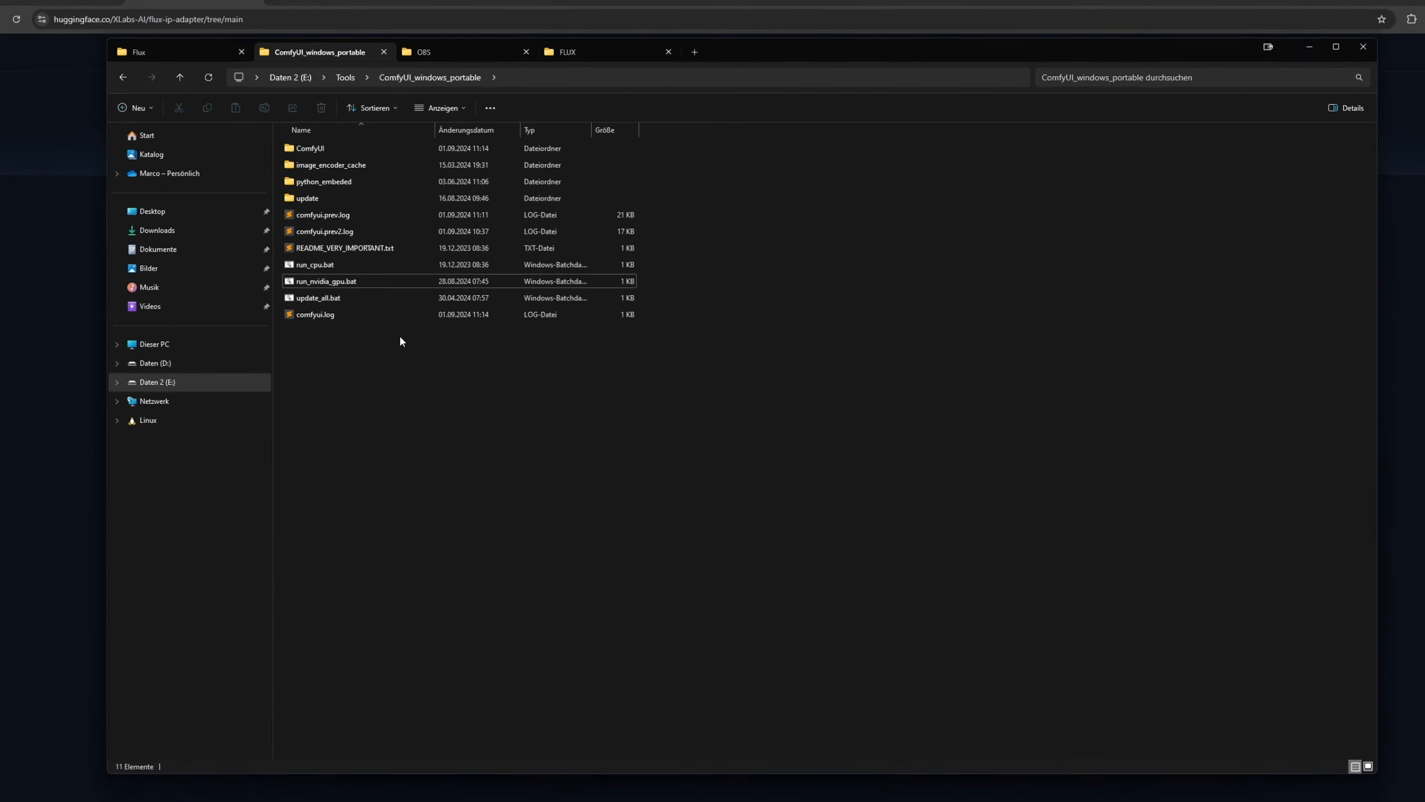
double_click(216, 86)
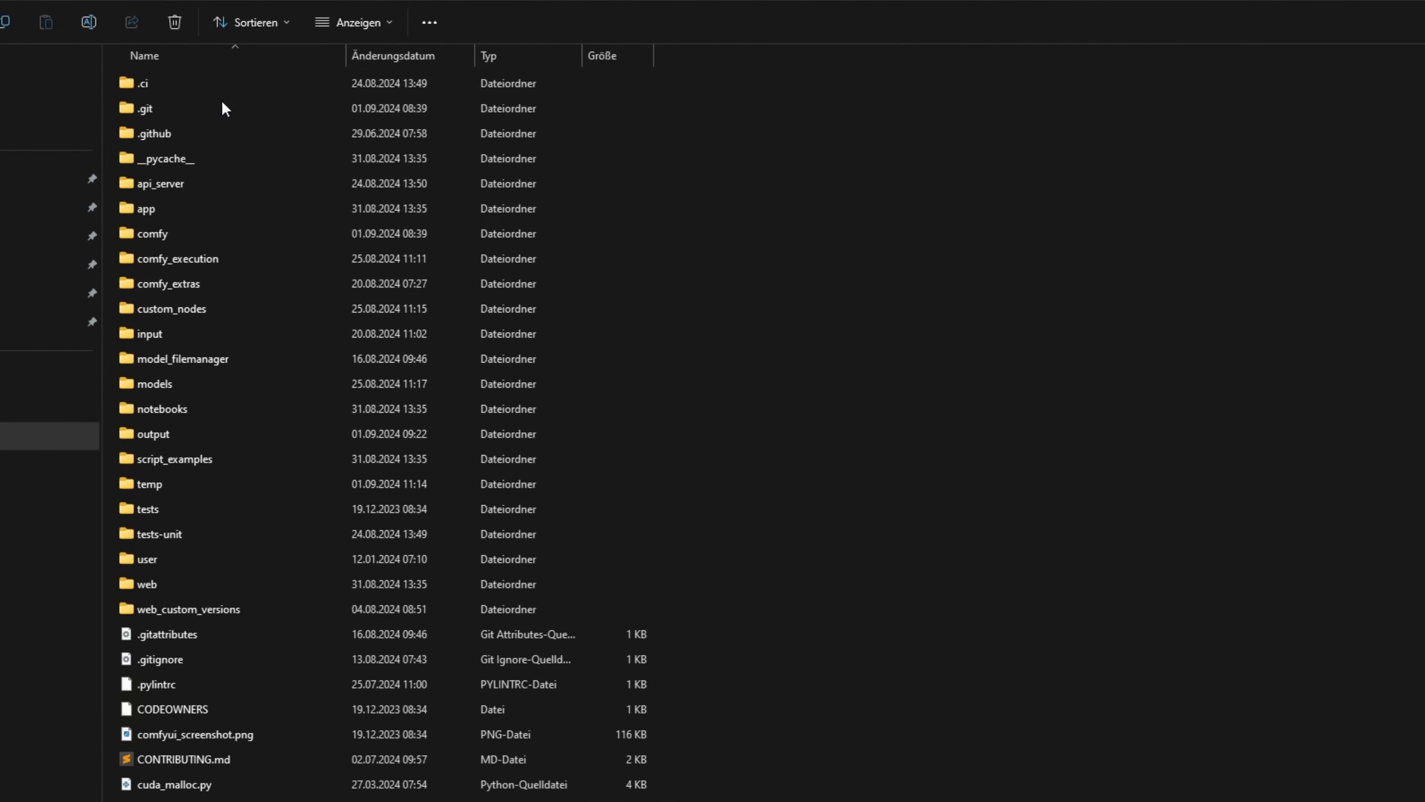
double_click(213, 384)
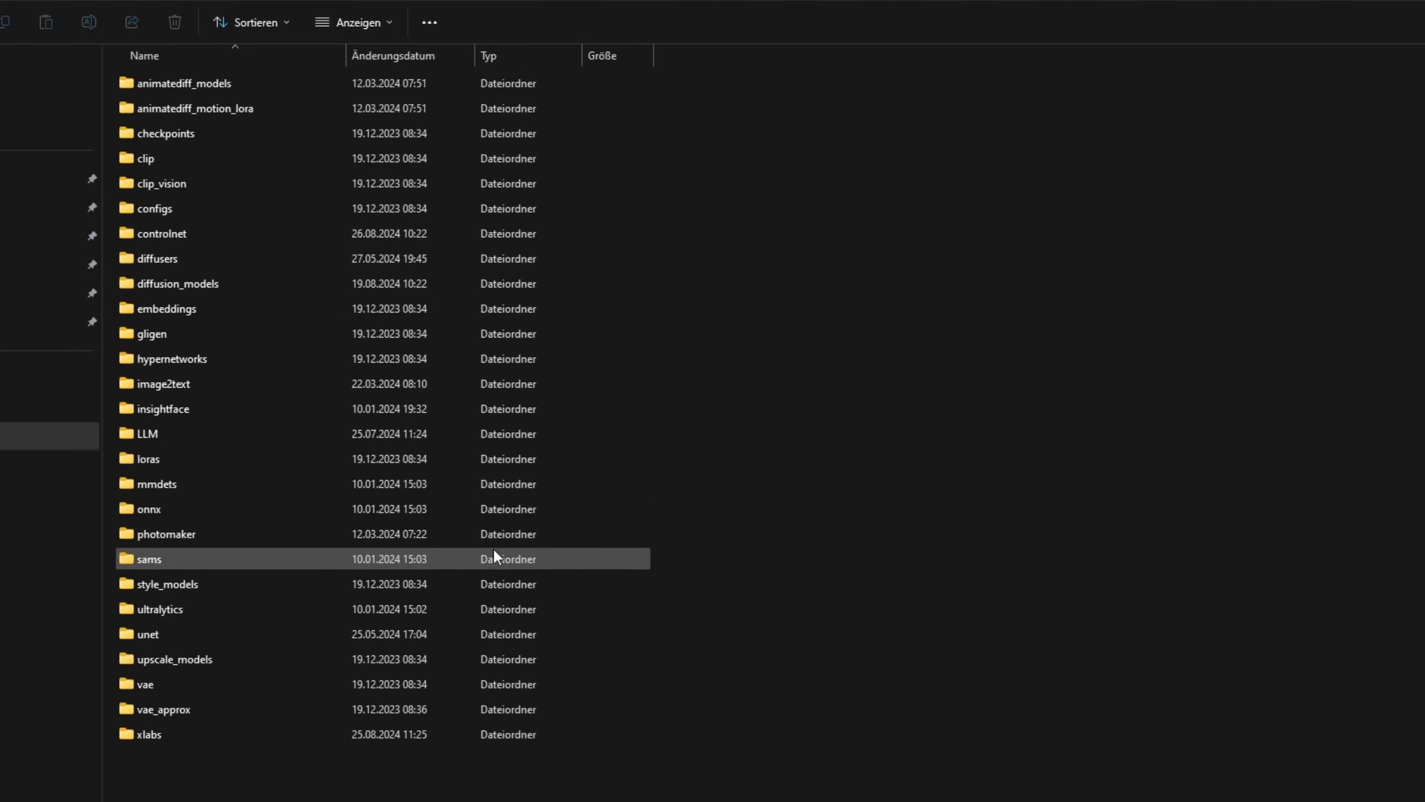
double_click(243, 736)
double_click(219, 134)
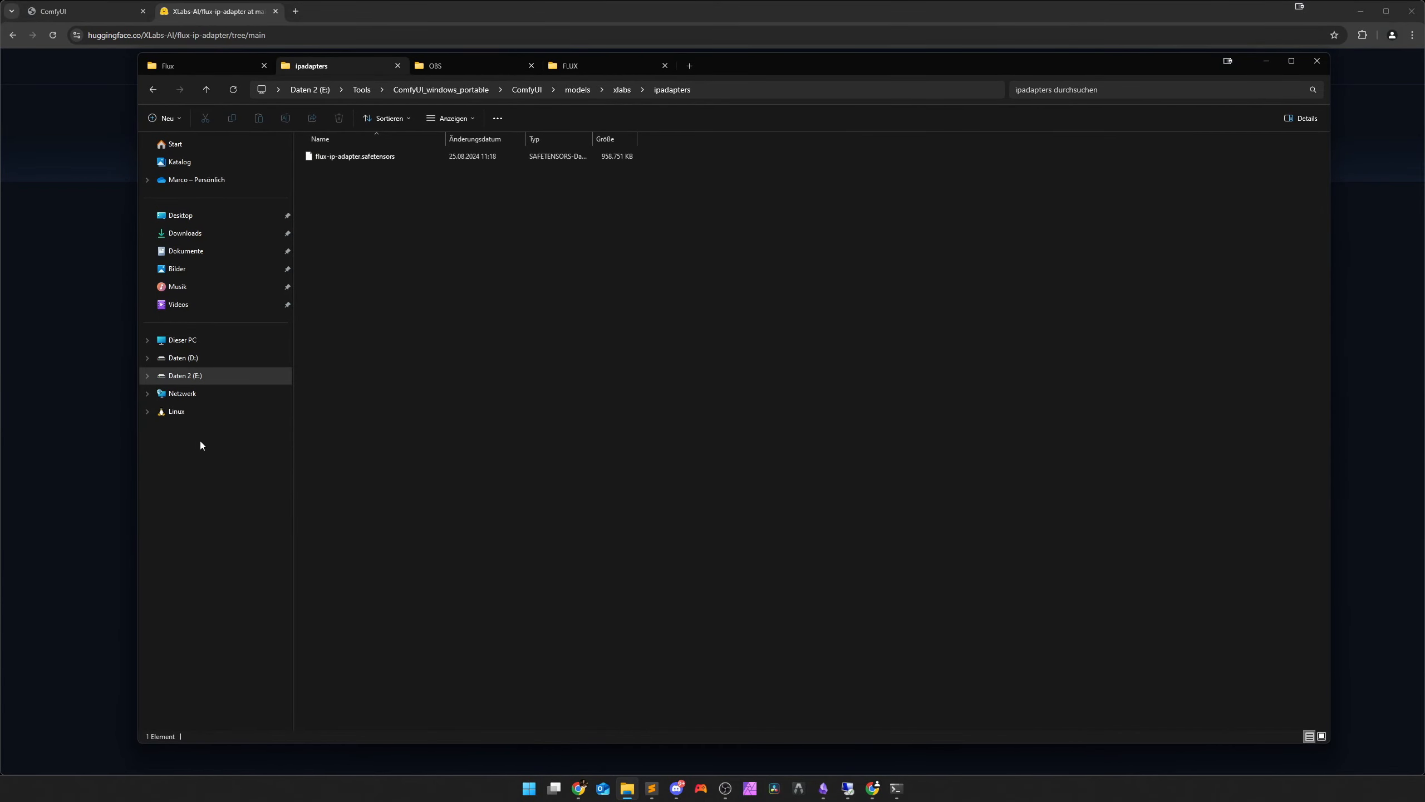
click(439, 89)
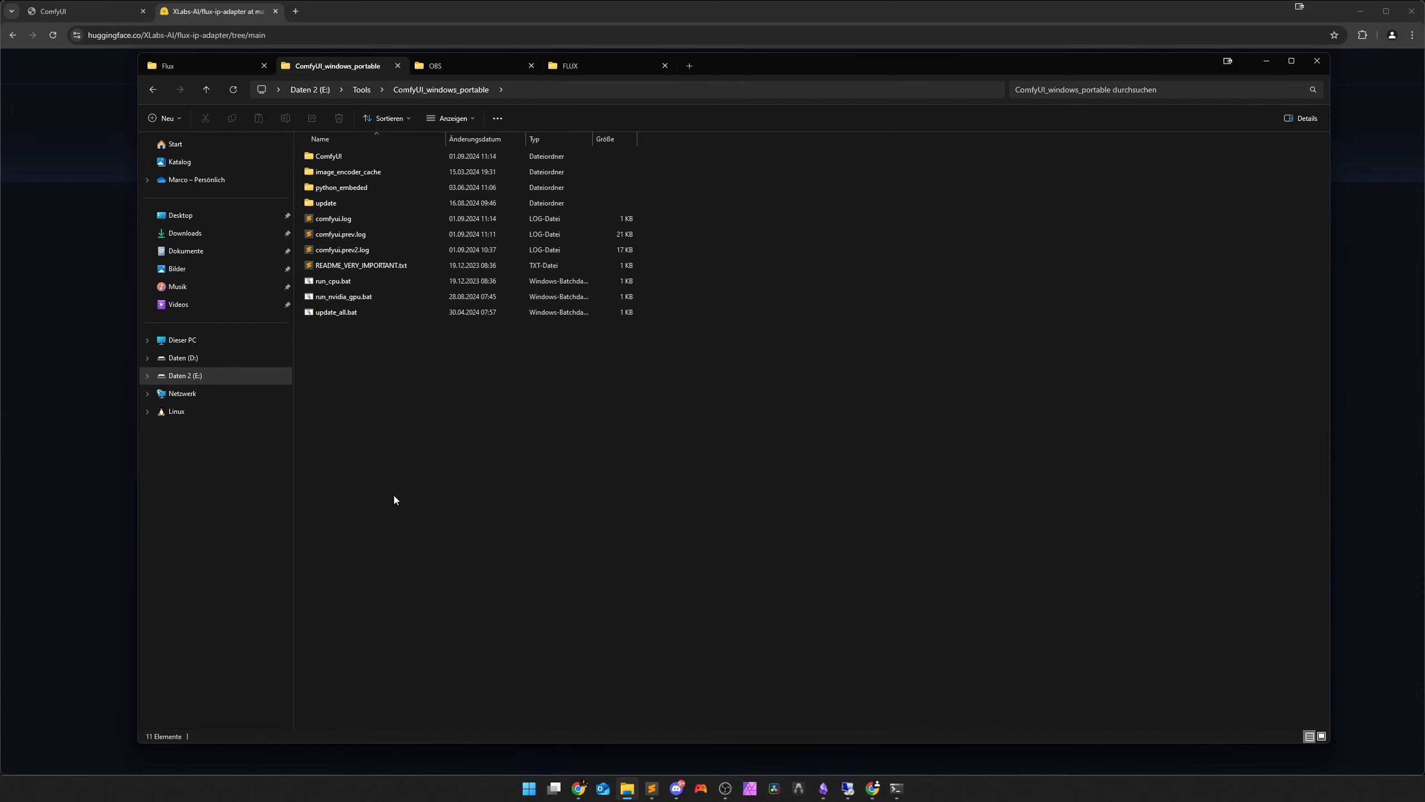
click(68, 494)
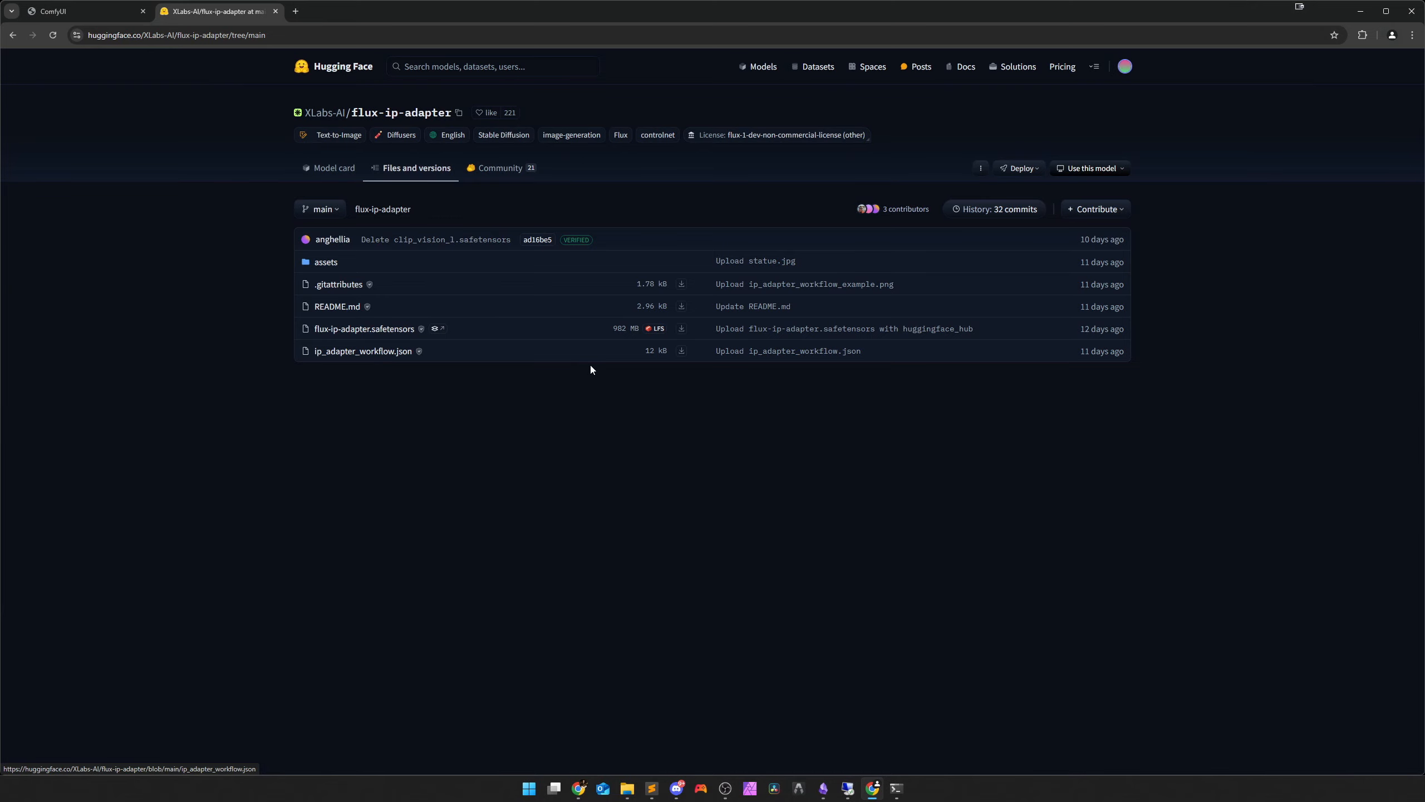
Read the ComfyUI instructions on the flux-ip-adapter model card and switch back to ComfyUI
key(alt+Left)
scroll(580, 493, down, 10)
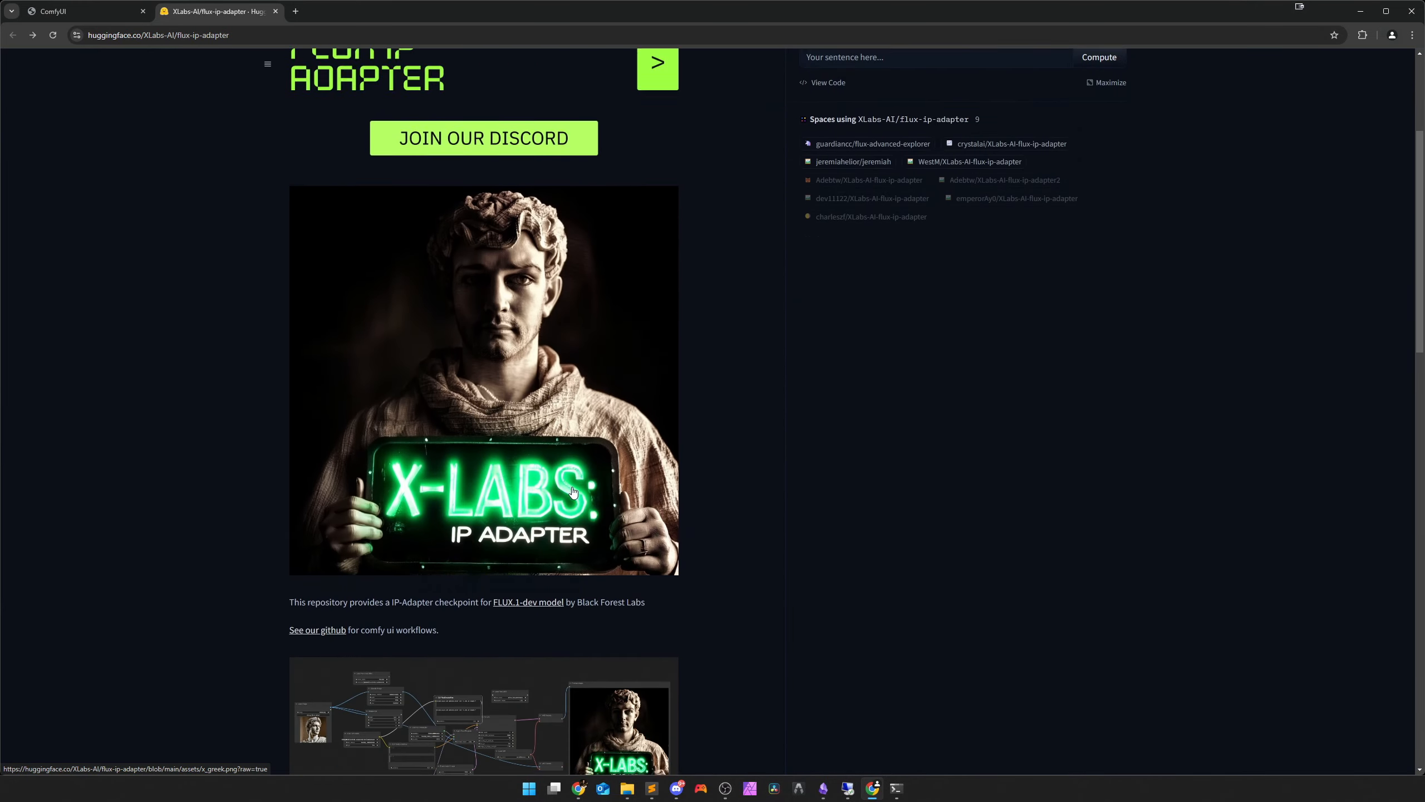
scroll(571, 511, down, 2)
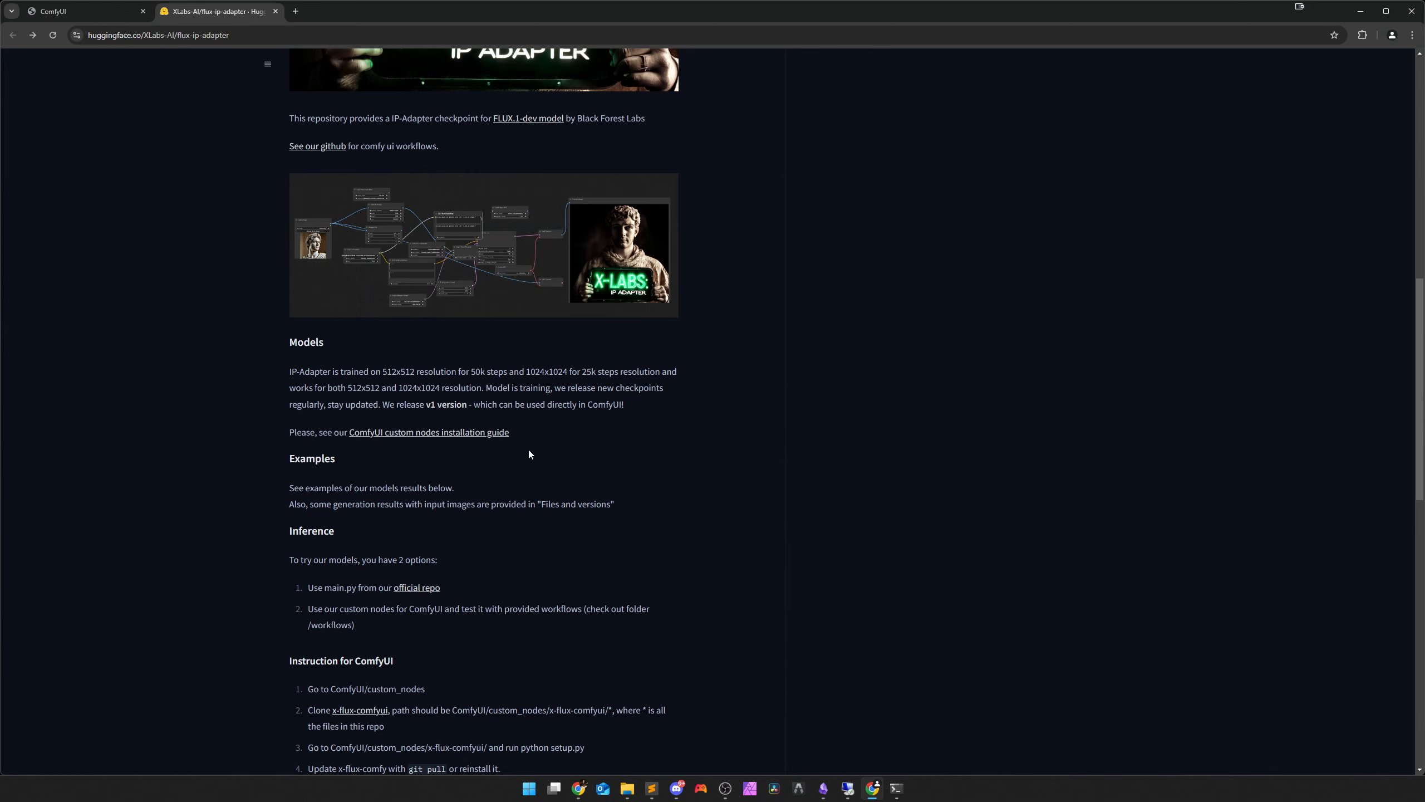
scroll(528, 455, down, 4)
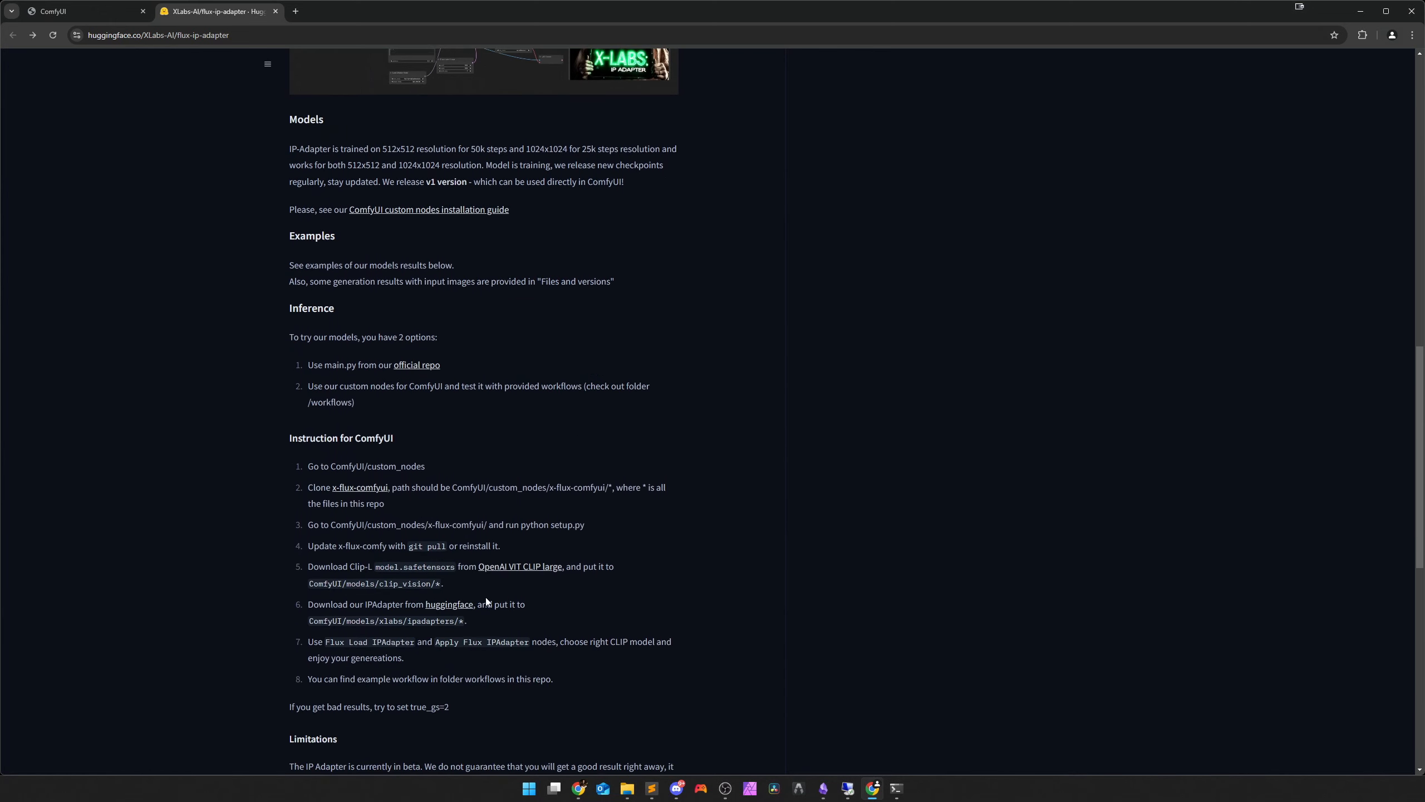
click(84, 11)
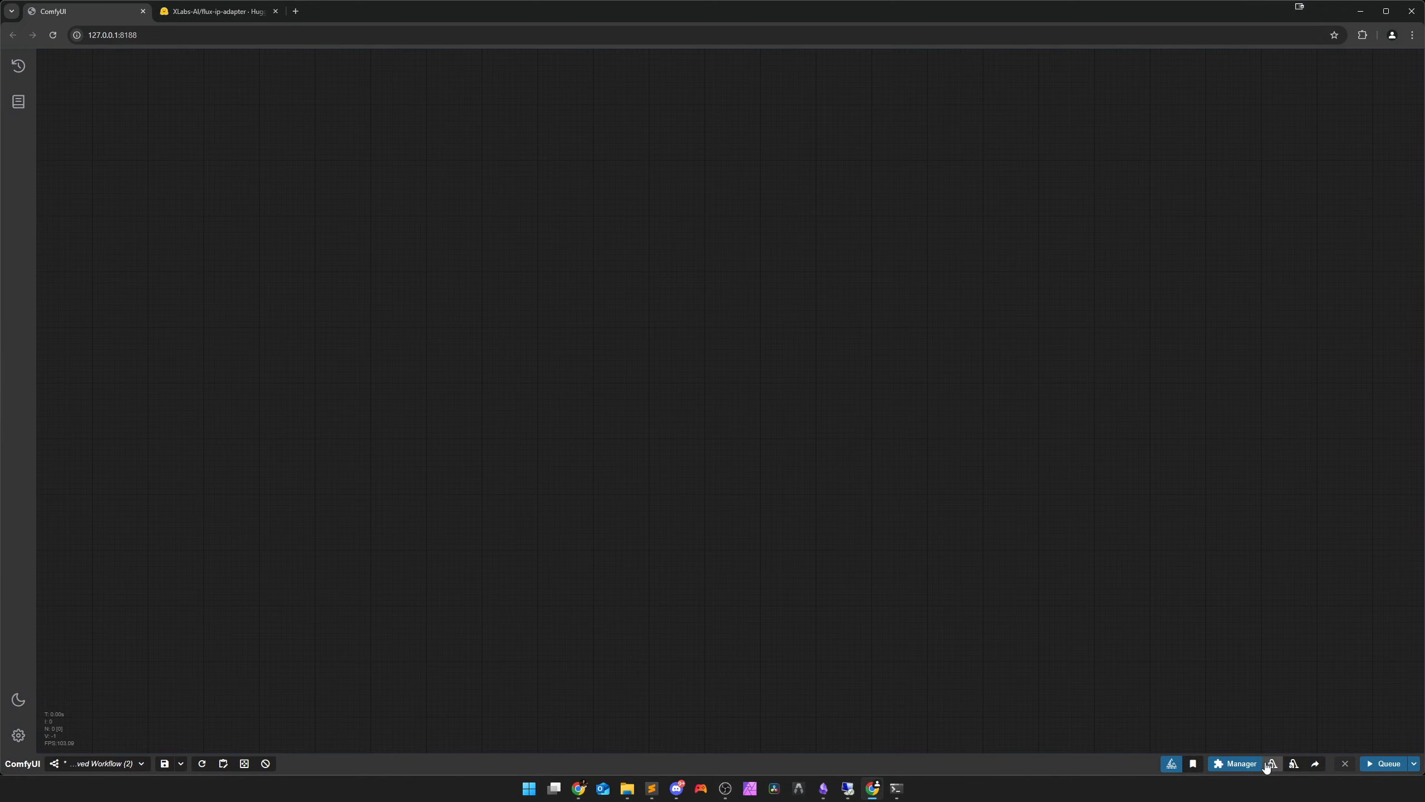
Search the custom nodes manager for "xlabs" to check the x-flux-comfyui entry, and return to the canvas
click(1234, 763)
click(671, 314)
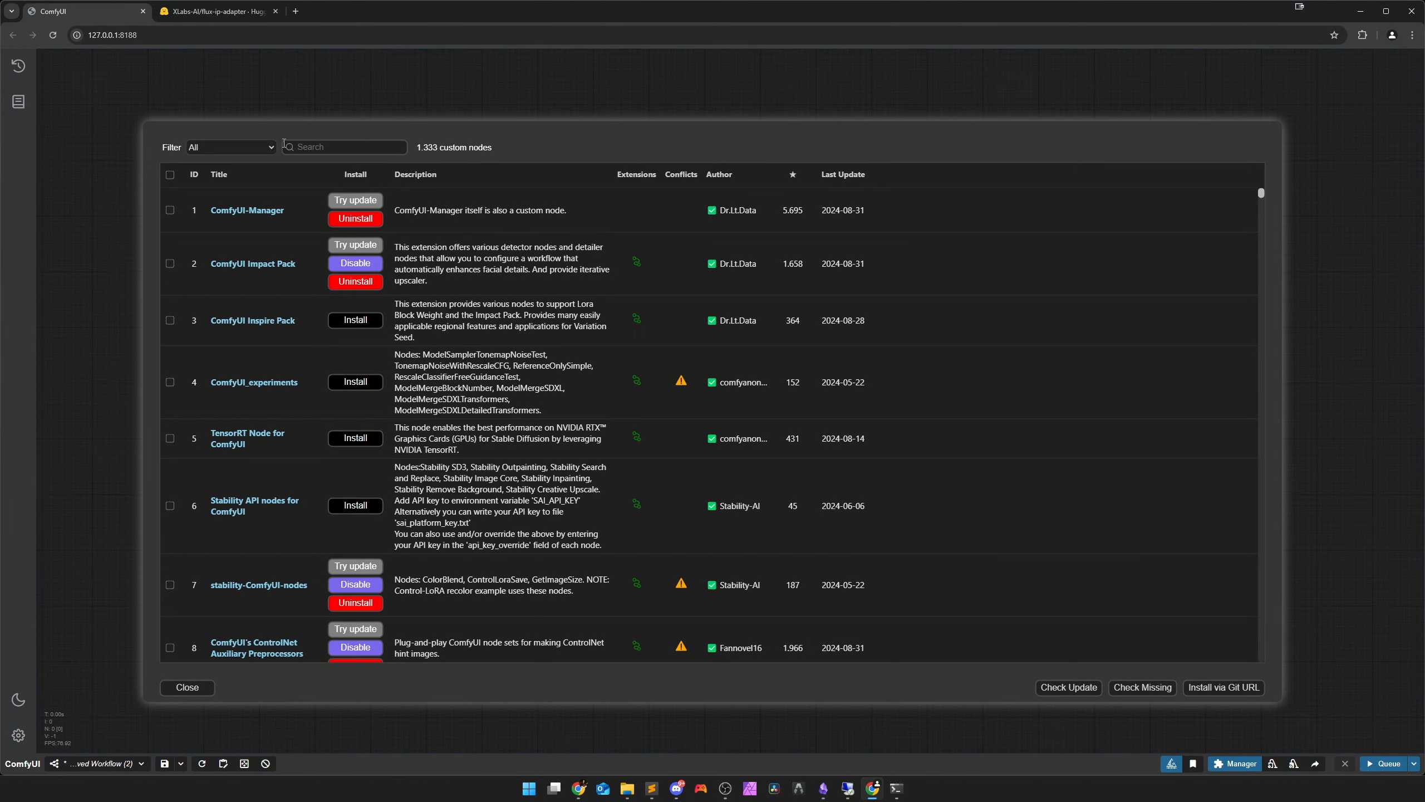
text(xlabs)
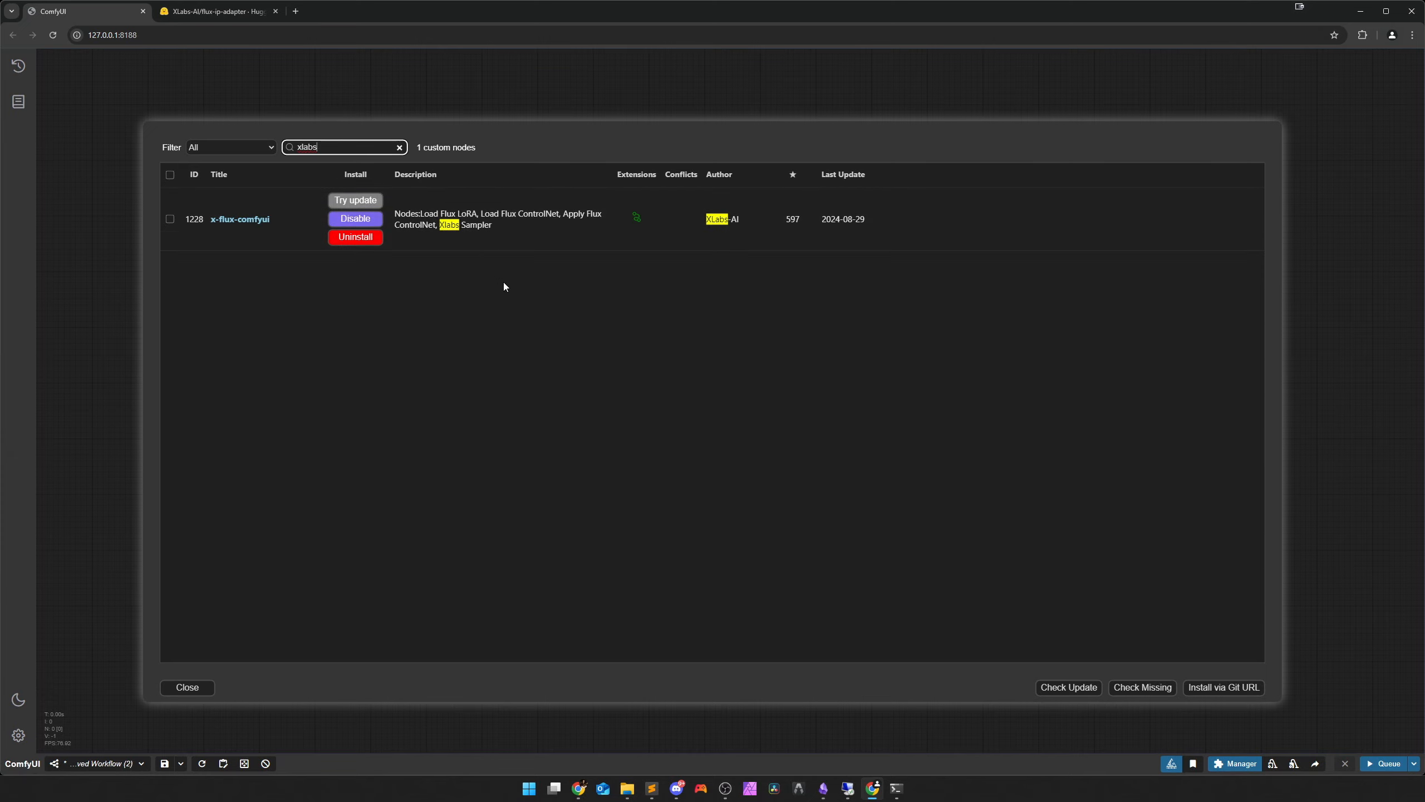
click(399, 147)
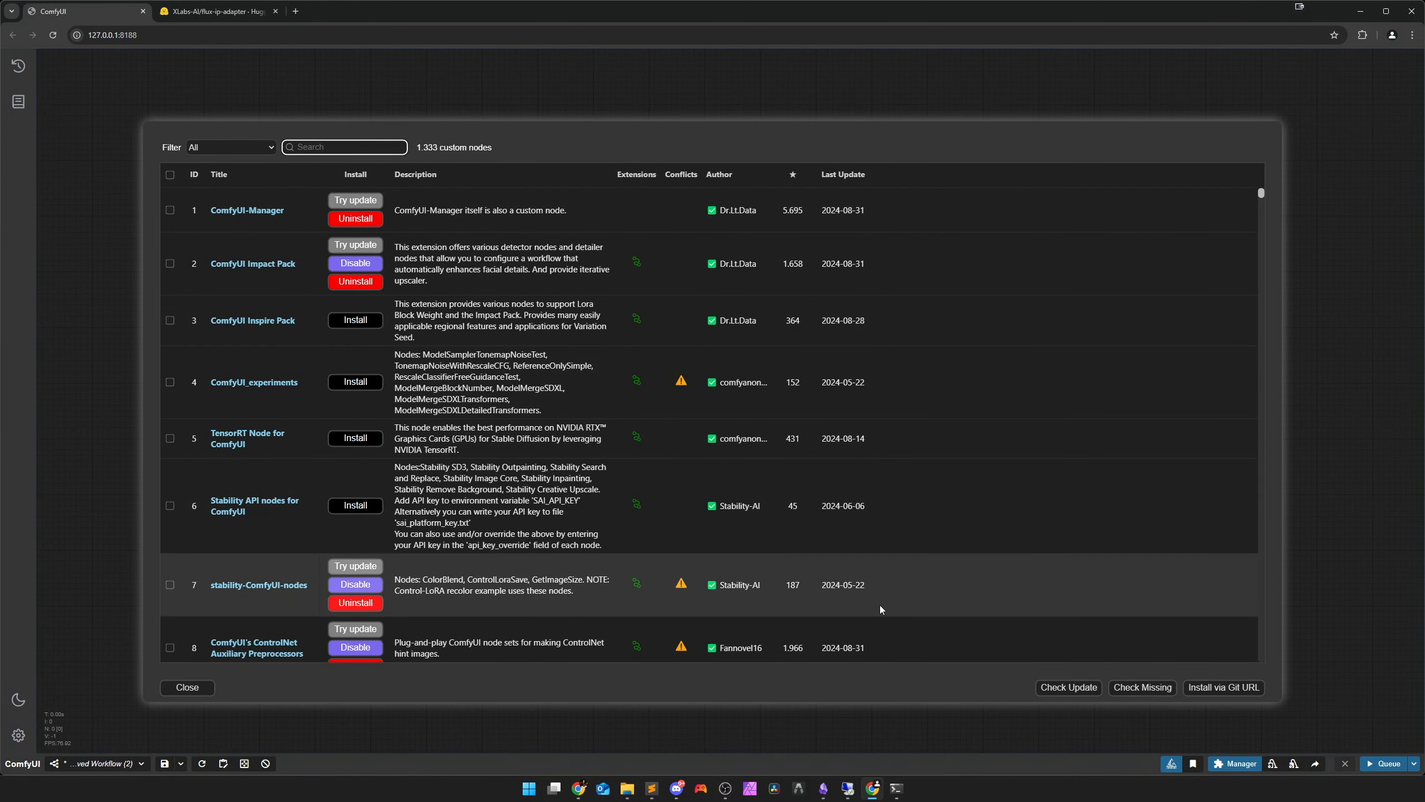
click(189, 687)
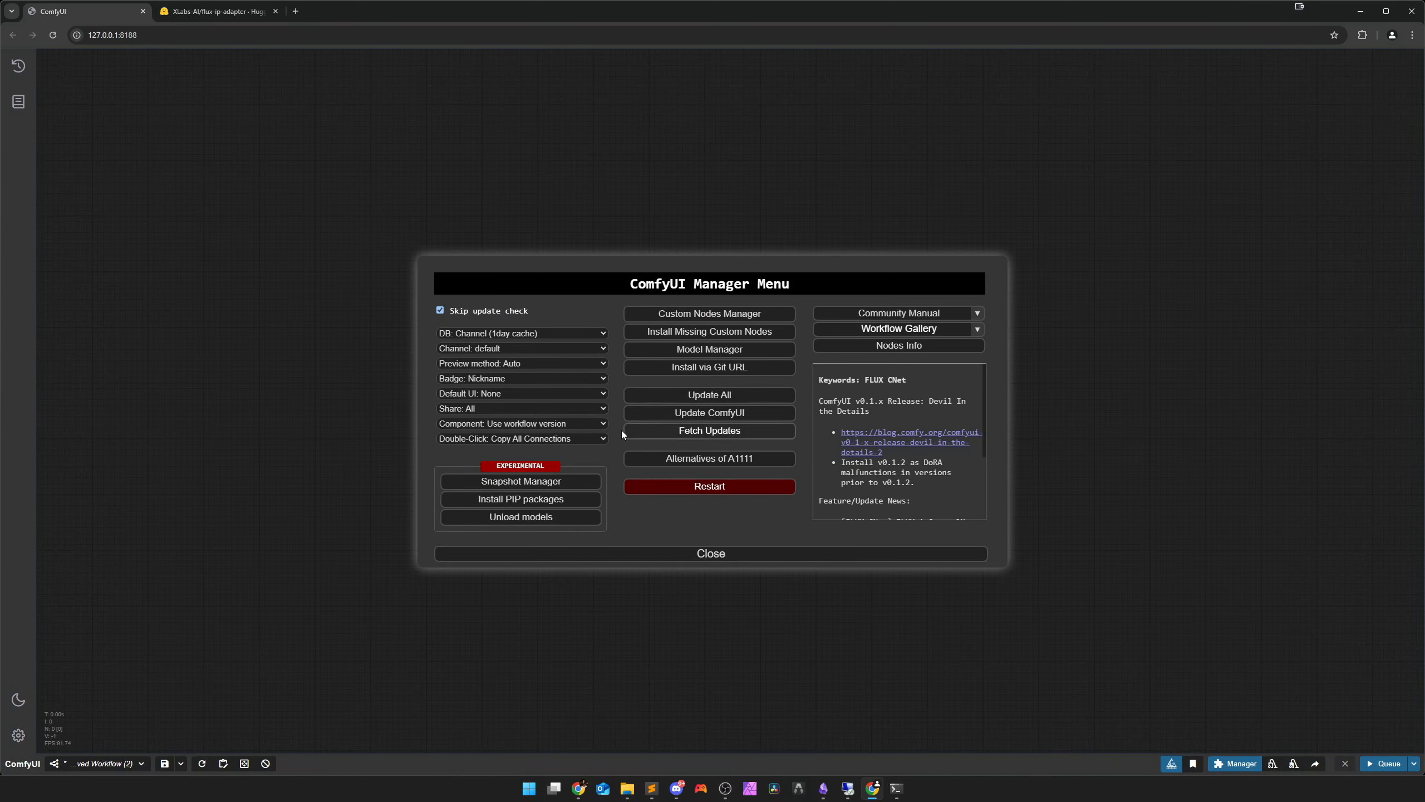
click(710, 554)
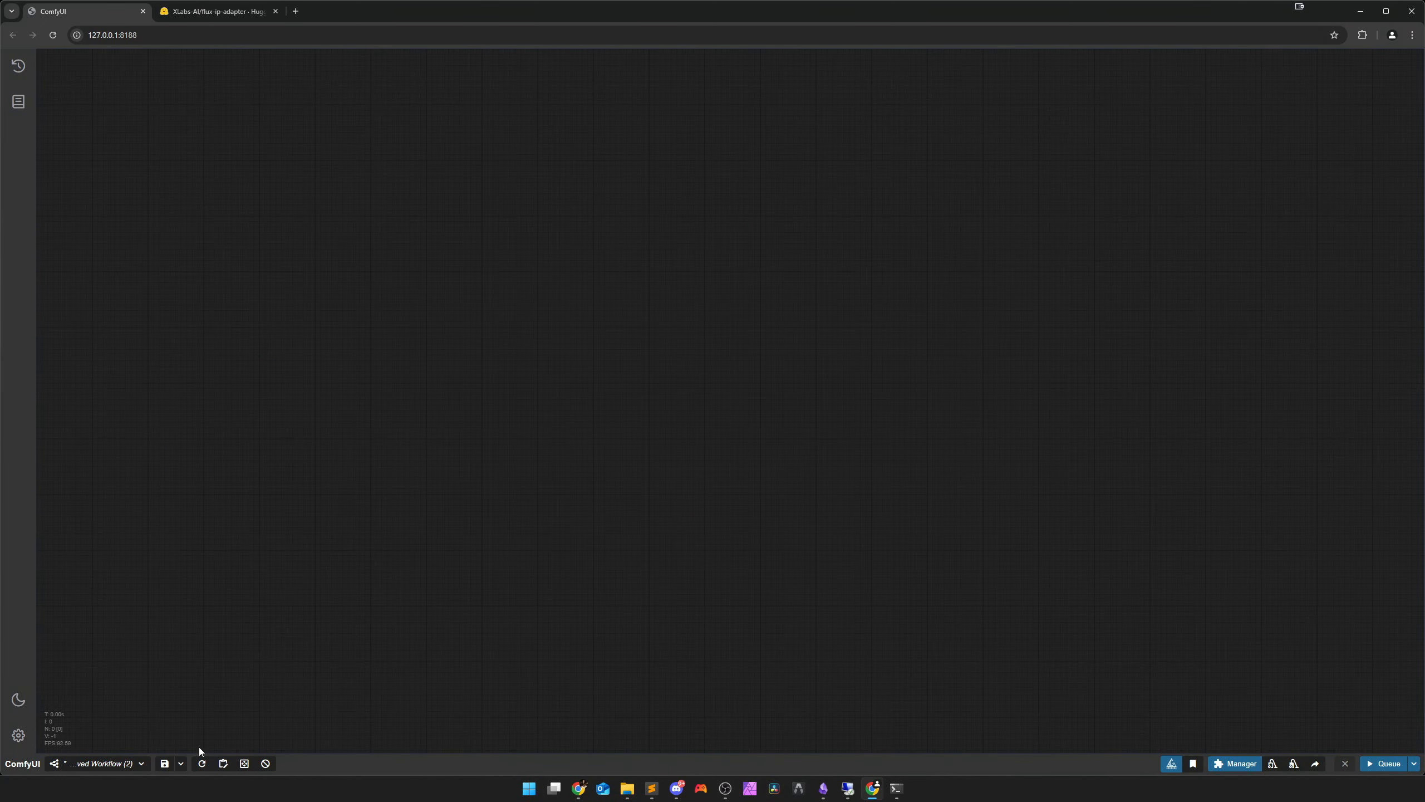
Open the flux_ip_adapter_workflow.json workflow from the ComfyUI Presets folder
click(97, 762)
click(126, 610)
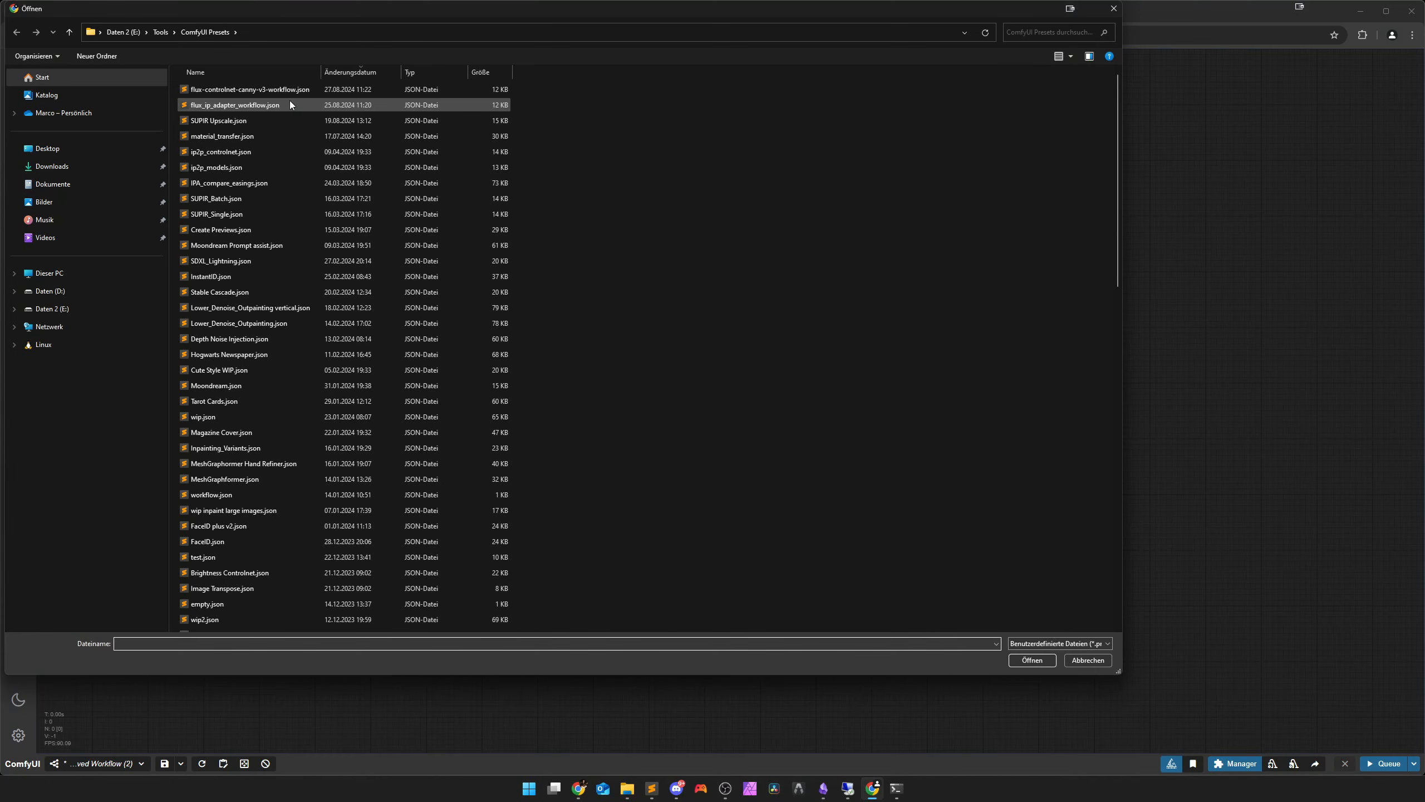
double_click(290, 105)
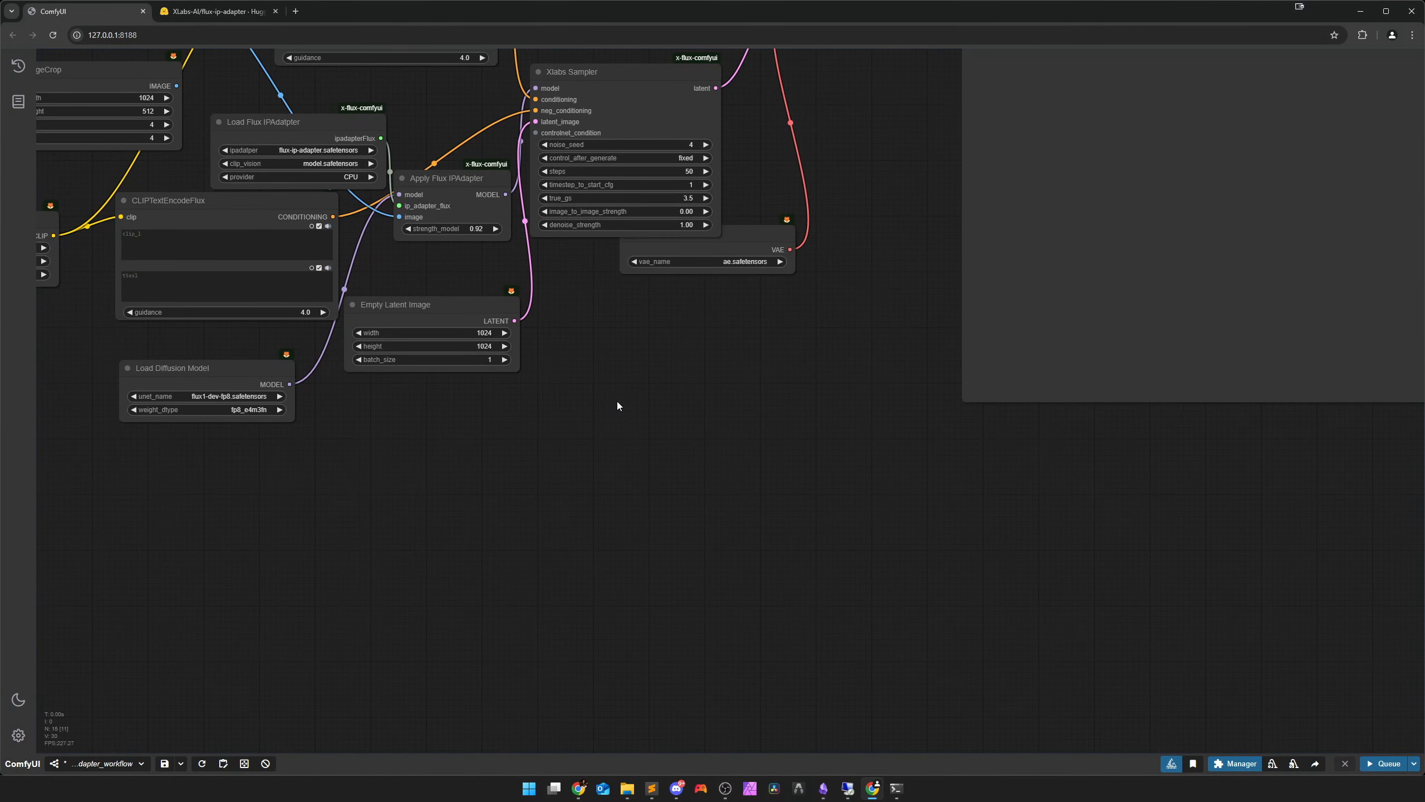
scroll(819, 588, down, 5)
drag(894, 649, 811, 566)
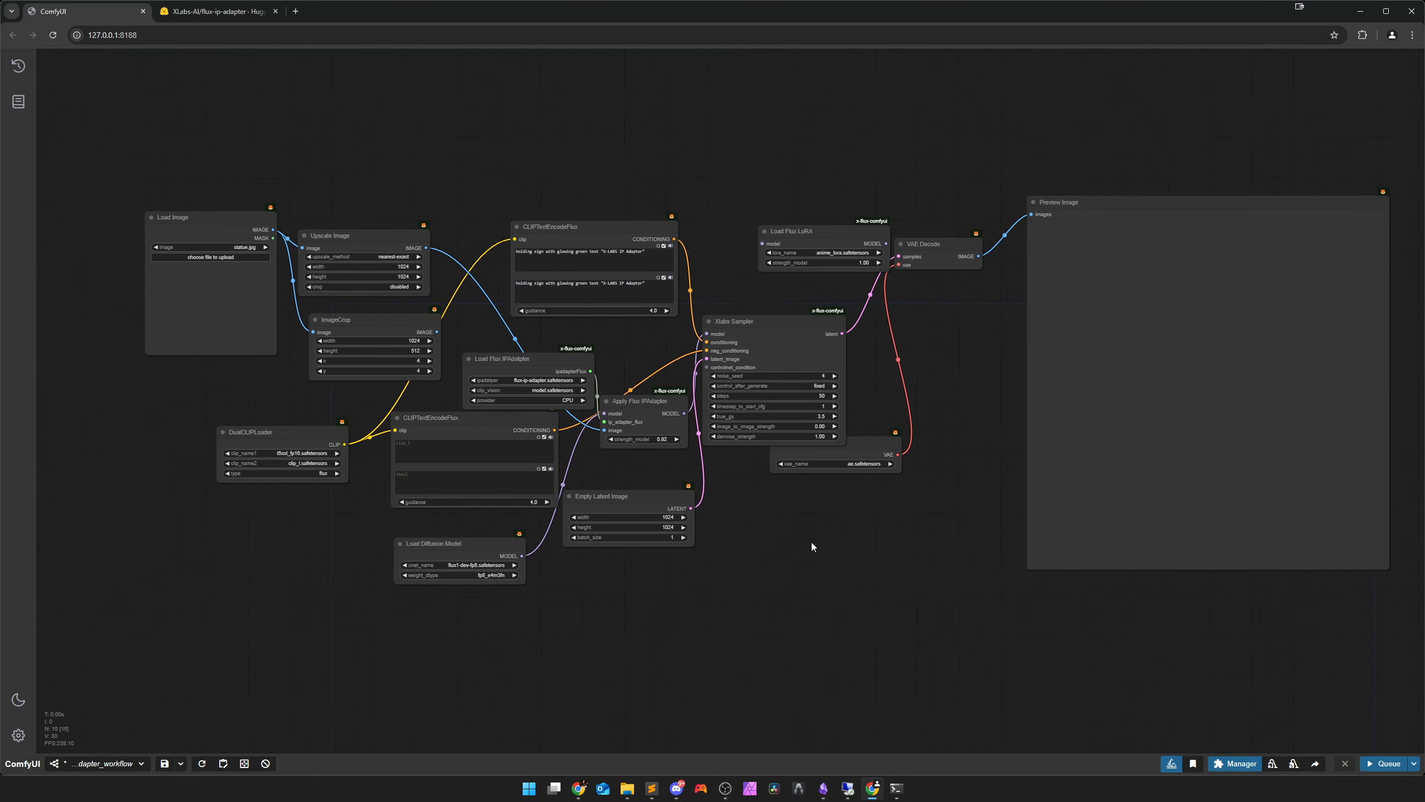
Move the Load Flux LoRA node clear of the other nodes and remove it from the workflow
drag(811, 543, 818, 594)
drag(802, 282, 752, 128)
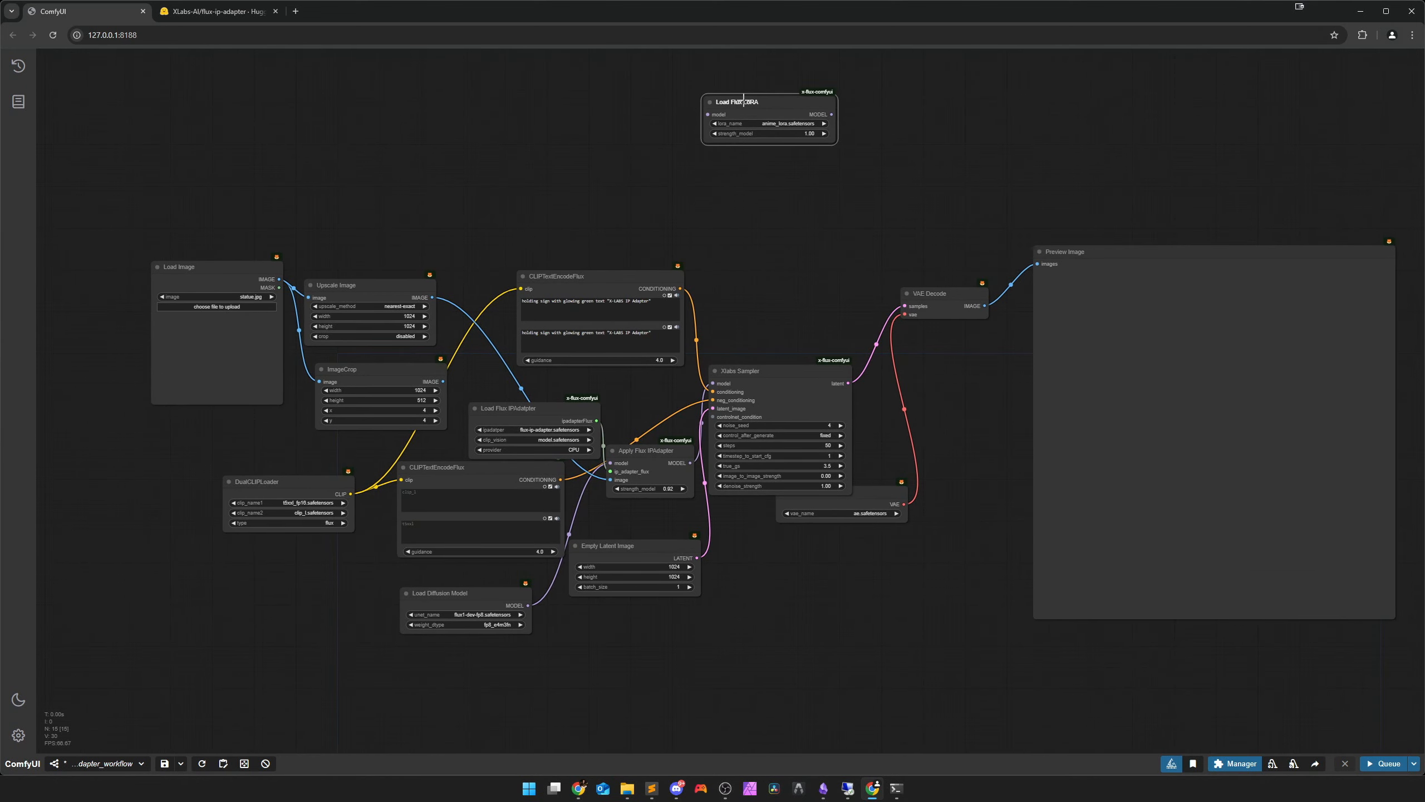
right_click(742, 95)
click(775, 344)
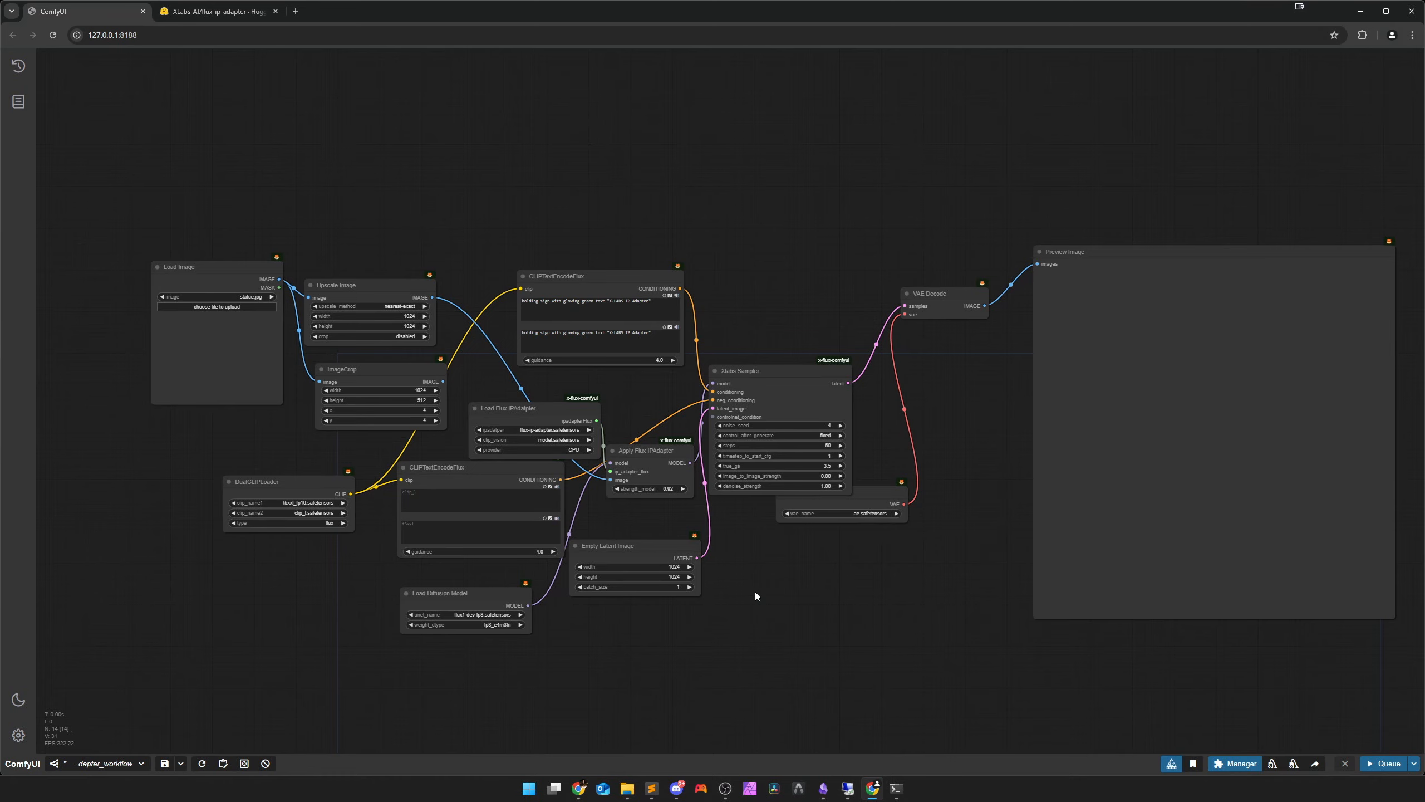
Place the Load VAE node above the Xlabs Sampler and set its vae_name to Flux\ae.safetensors
scroll(765, 583, up, 4)
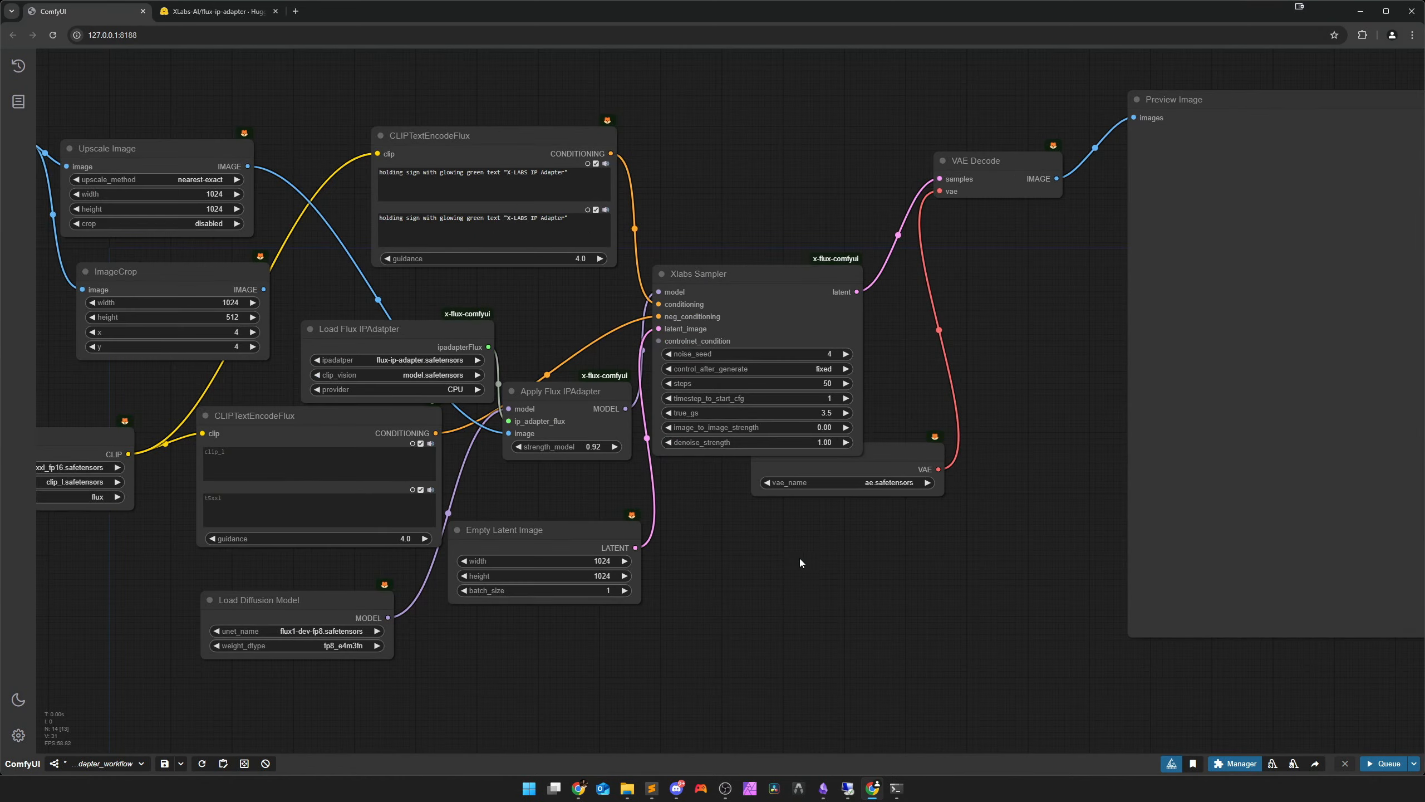
click(865, 487)
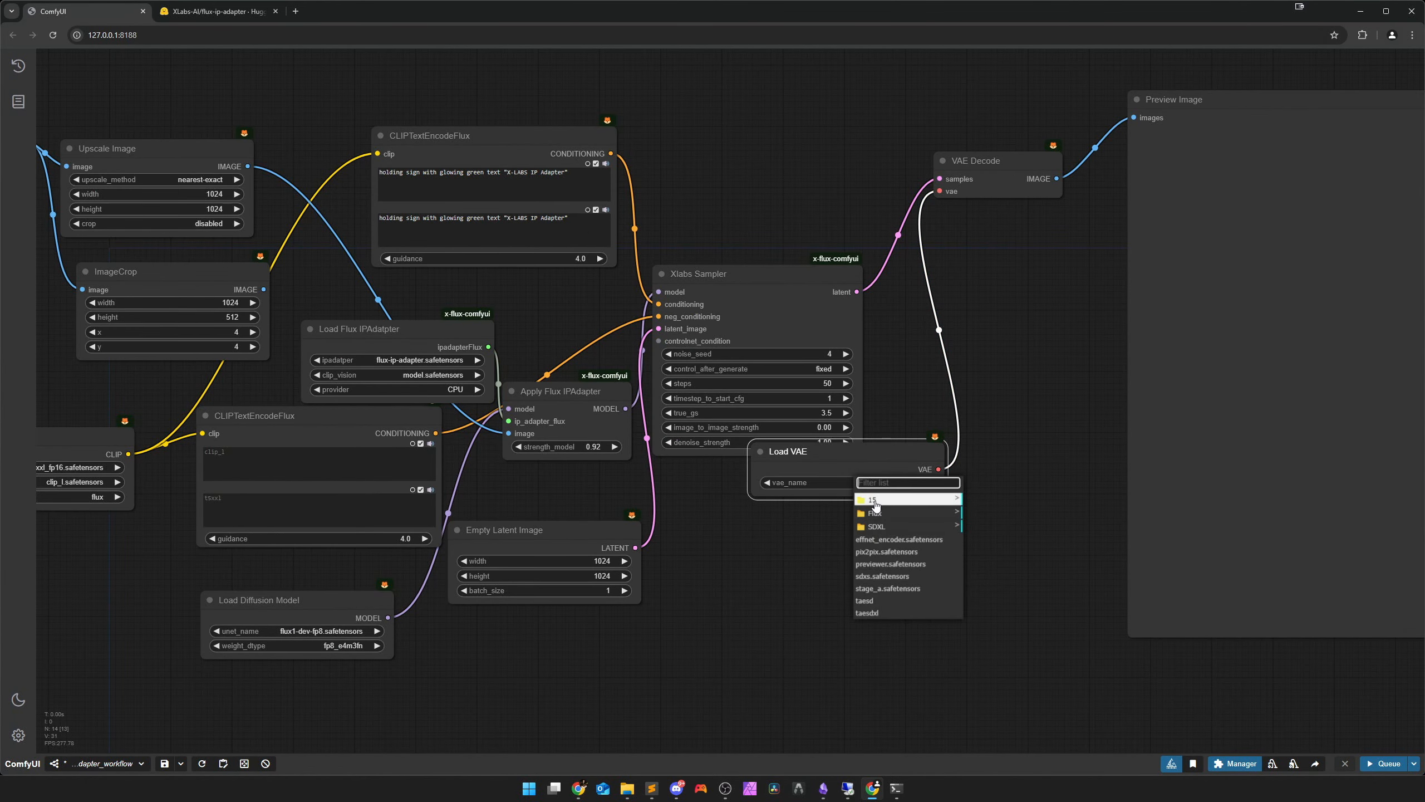
drag(846, 449, 768, 154)
scroll(813, 194, up, 1)
click(808, 188)
click(831, 248)
scroll(954, 326, down, 3)
drag(943, 330, 958, 466)
drag(842, 336, 842, 287)
drag(849, 435, 865, 375)
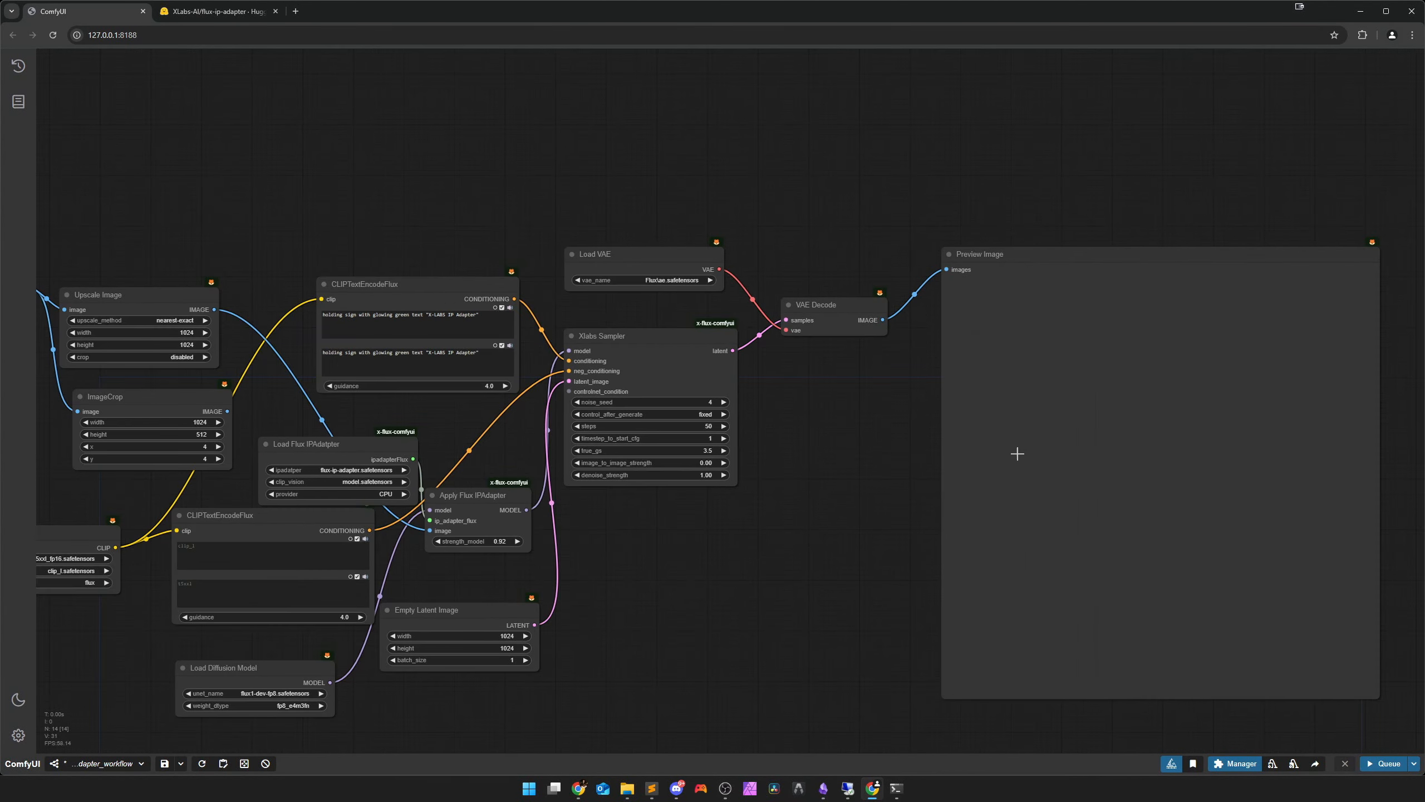
Replace the Preview Image node with a YANC > Save Image node connected to the VAE Decode image output
click(1017, 453)
key(Delete)
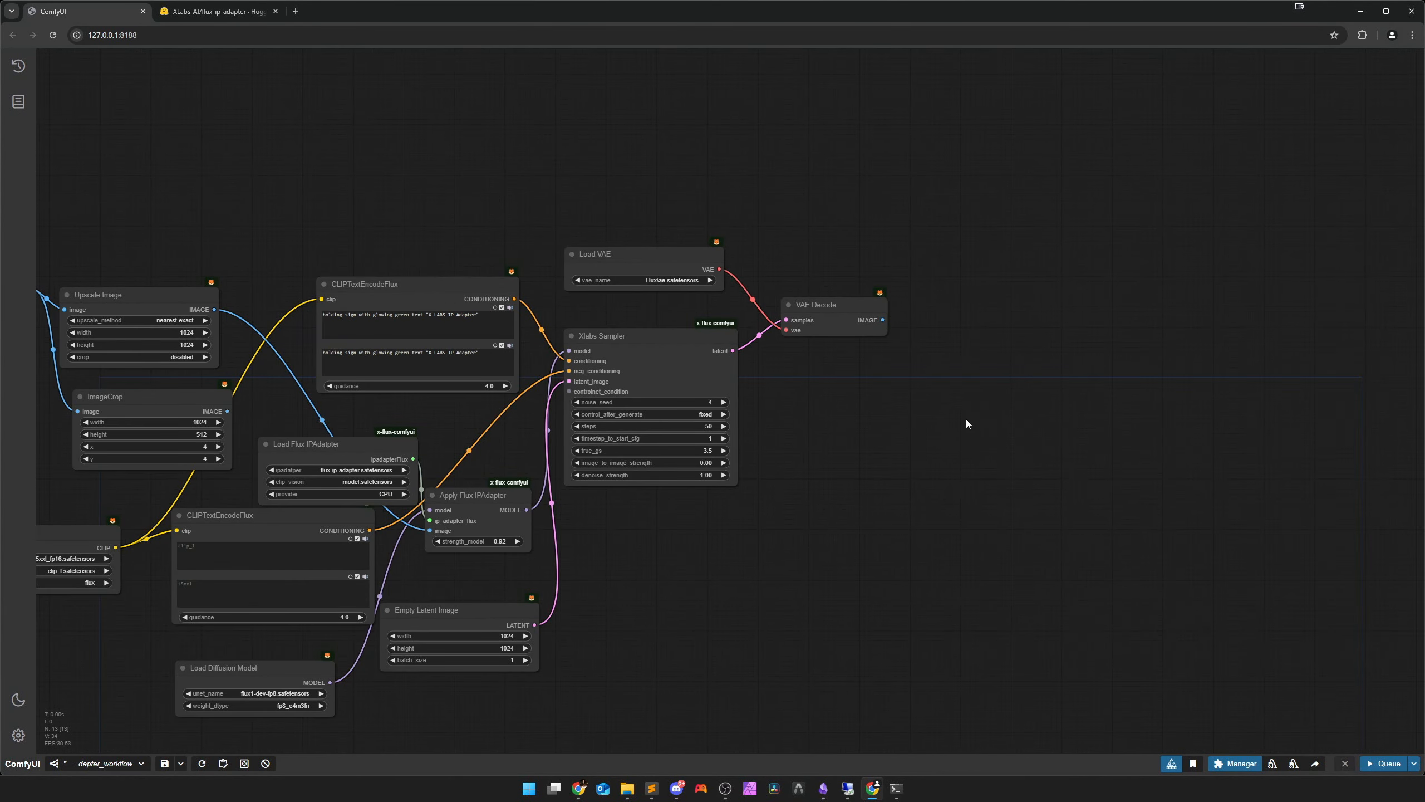
double_click(947, 331)
text(> save)
key(Return)
drag(883, 320, 950, 338)
drag(1004, 324, 1007, 302)
Set the guidance of the positive-prompt CLIPTextEncodeFlux node to 3.5
drag(890, 544, 1174, 528)
drag(851, 496, 902, 511)
scroll(784, 418, up, 4)
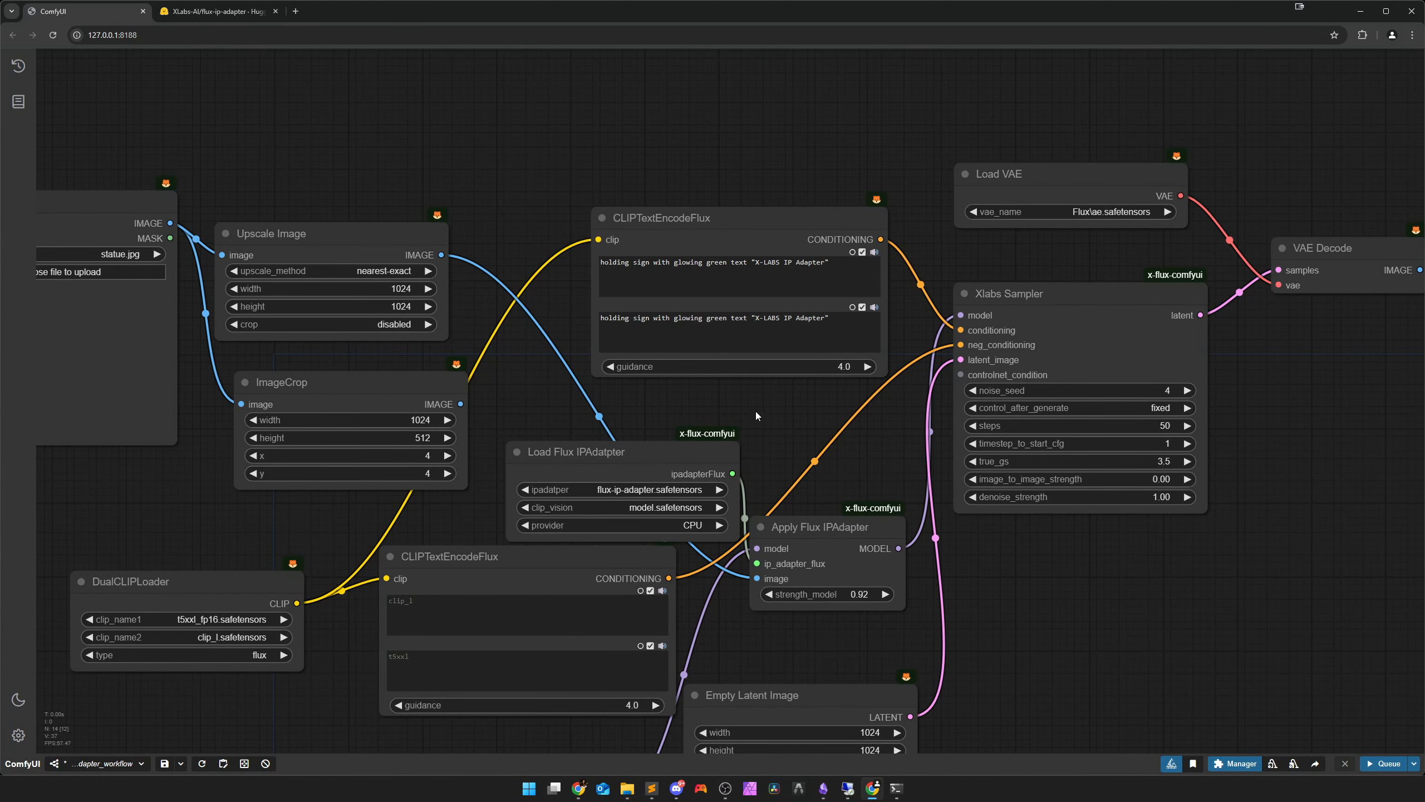
scroll(766, 424, down, 2)
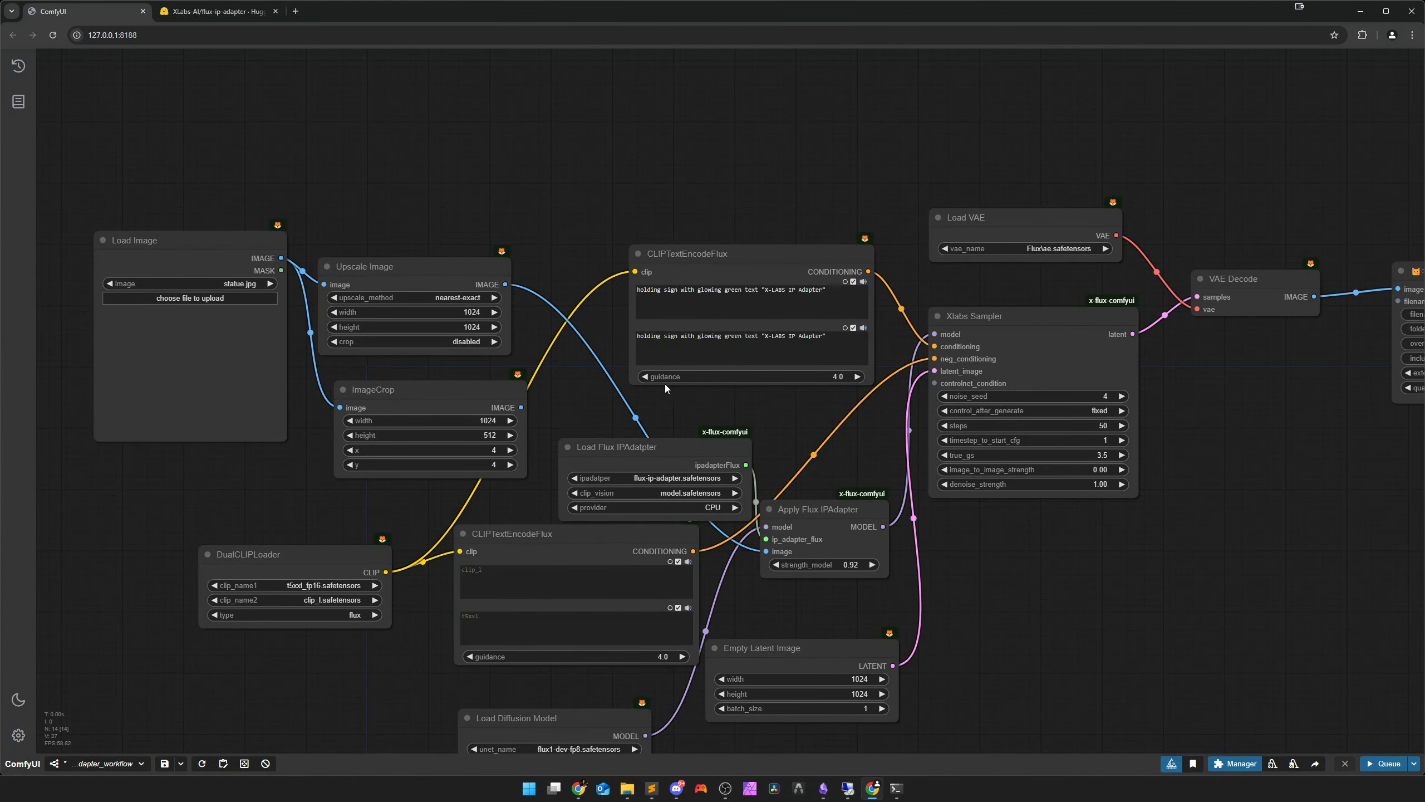
click(644, 377)
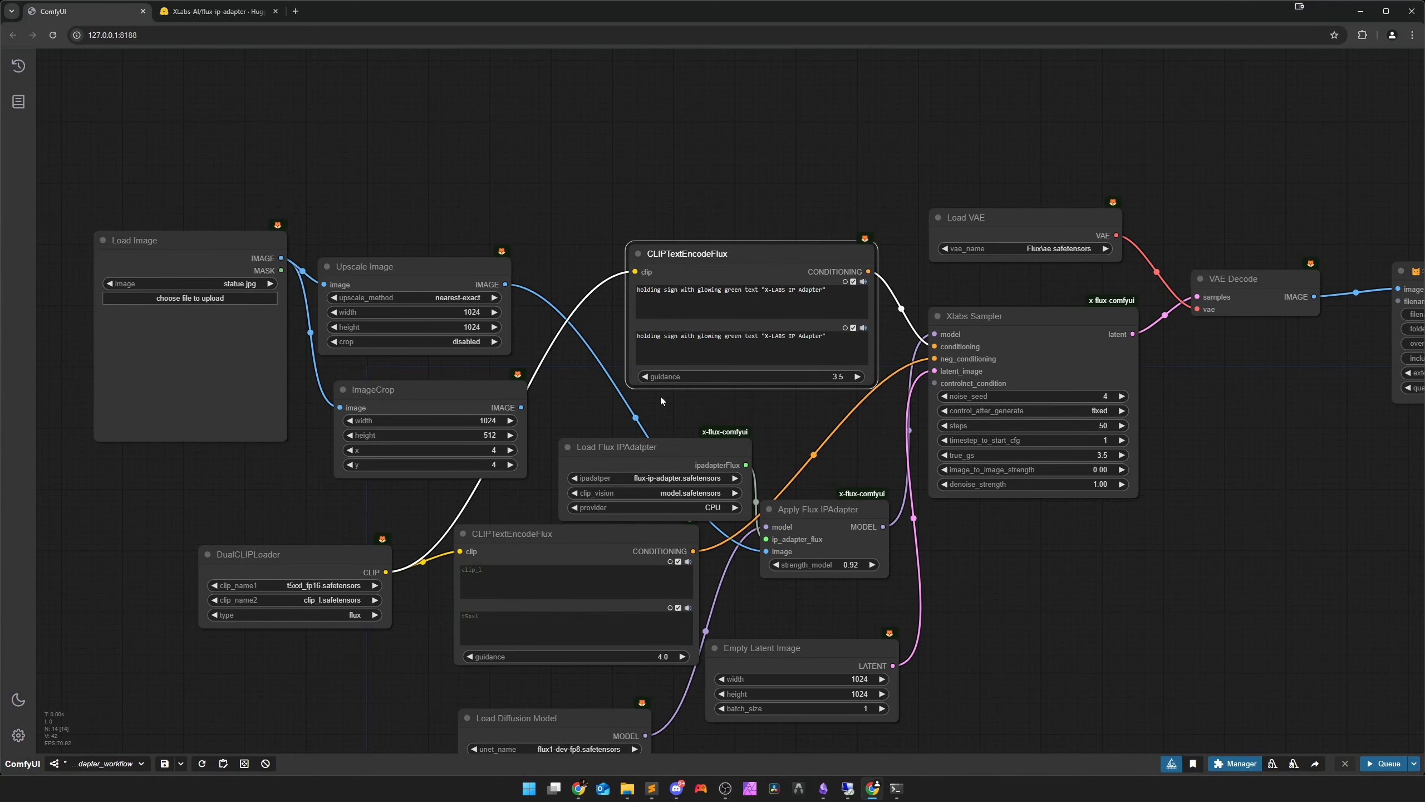
click(773, 422)
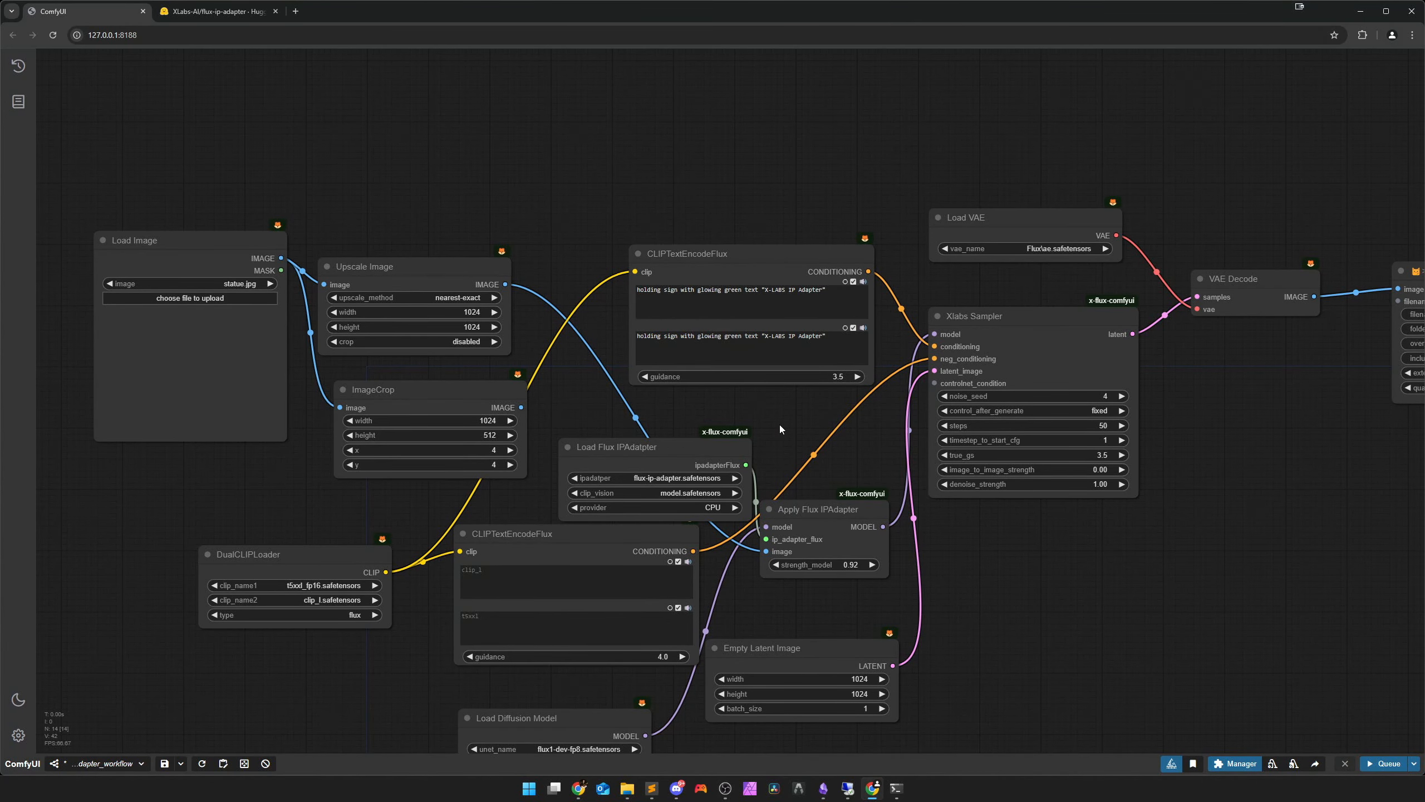
scroll(780, 428, down, 1)
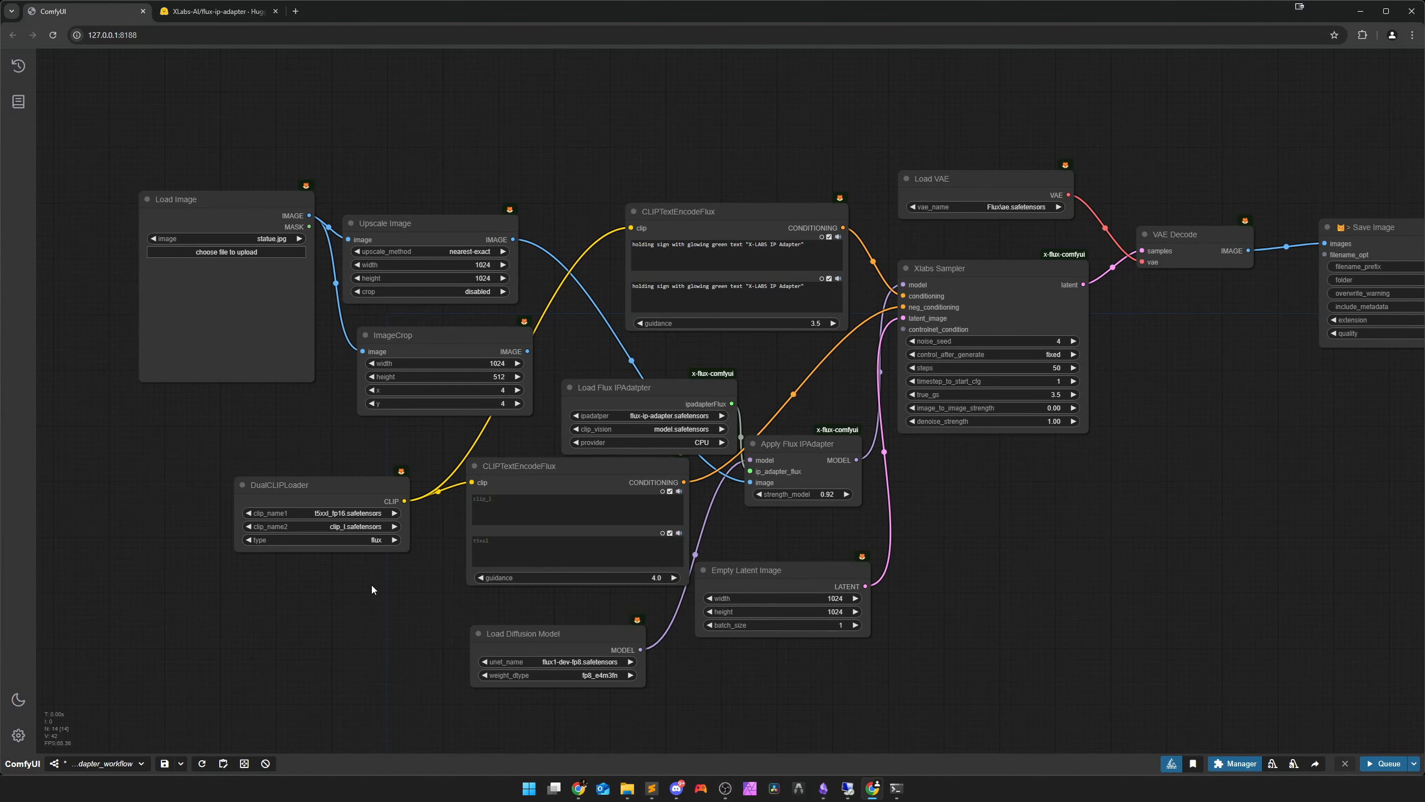
Replace the Load Image node with a YANC > Load Image node, leaving space before the Upscale Image node
drag(336, 587, 597, 611)
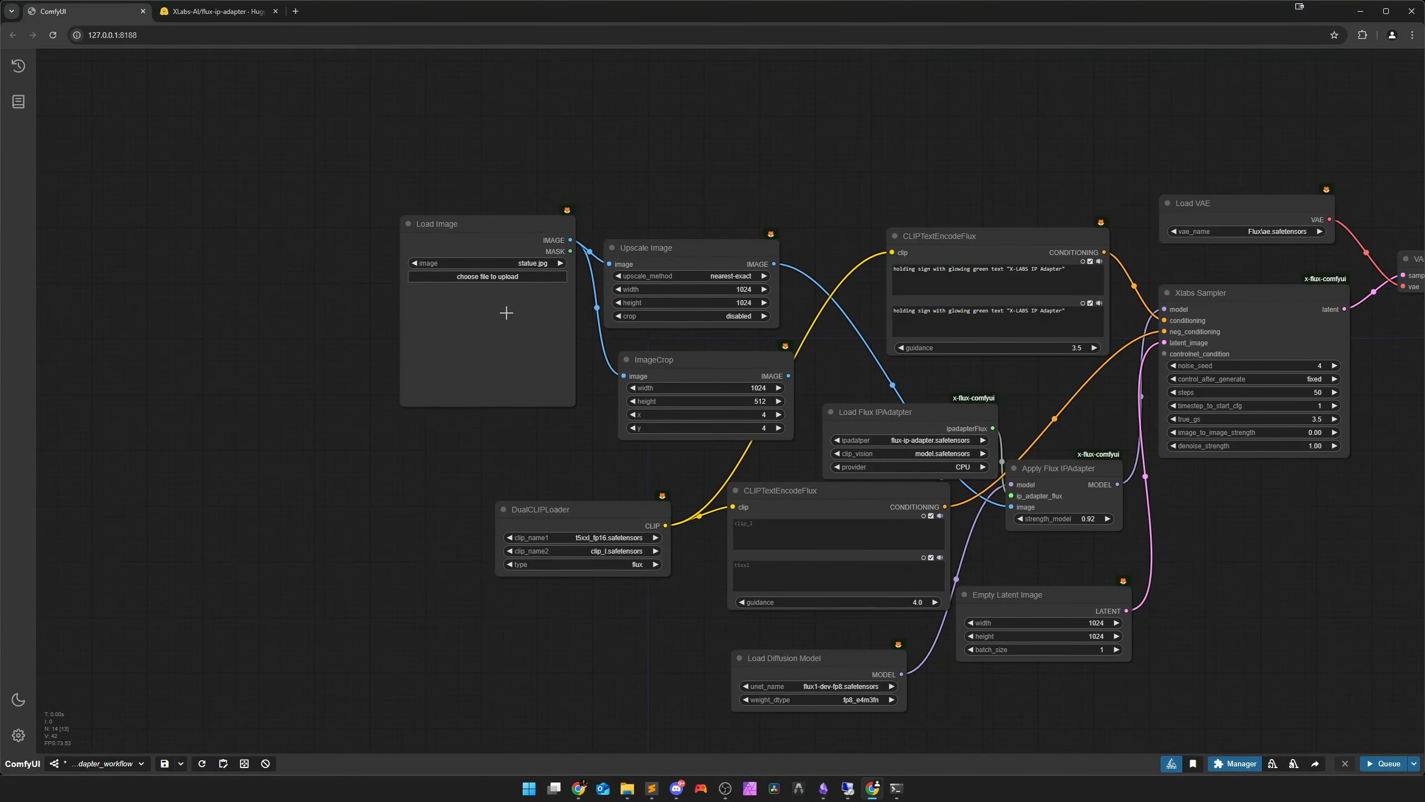
drag(505, 458, 526, 492)
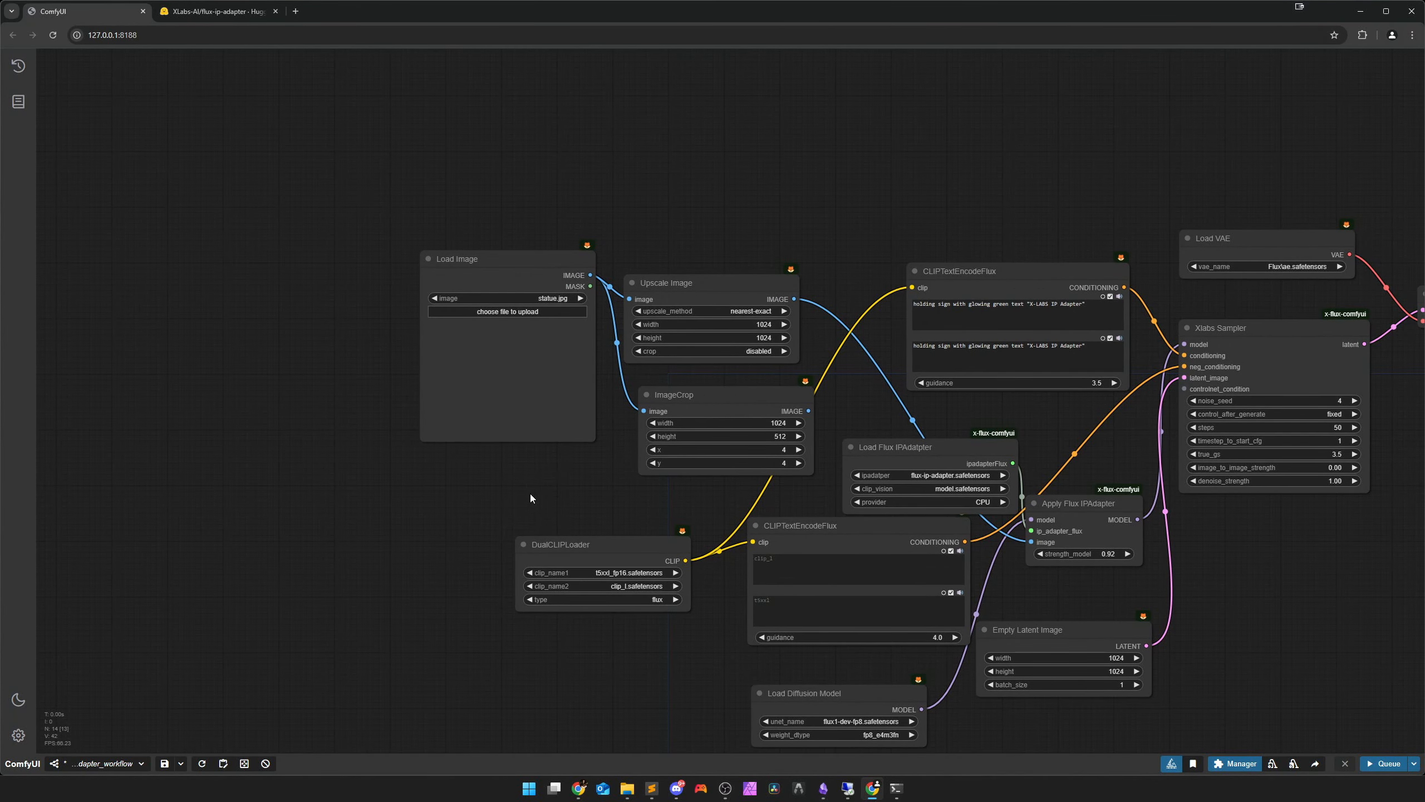
click(506, 389)
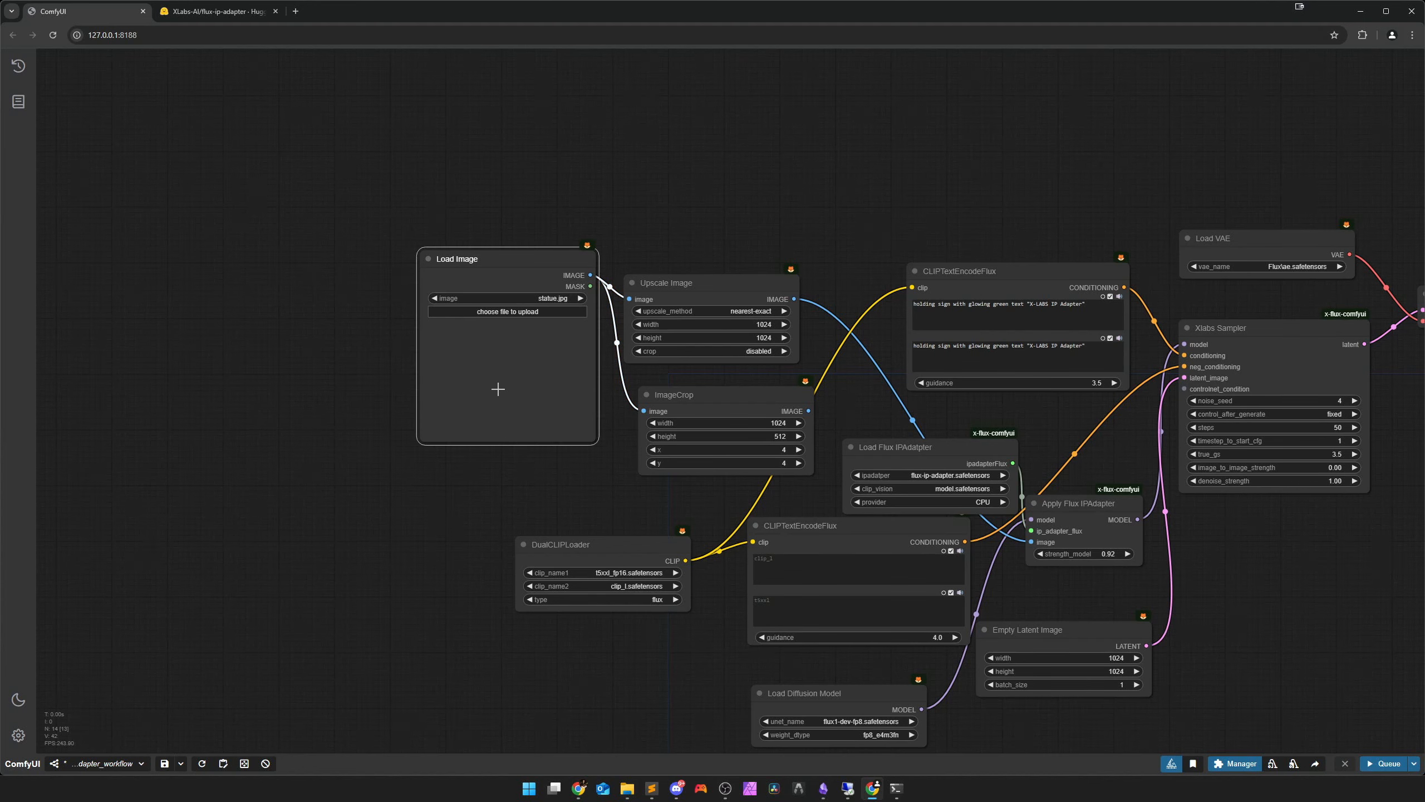
key(Delete)
double_click(443, 355)
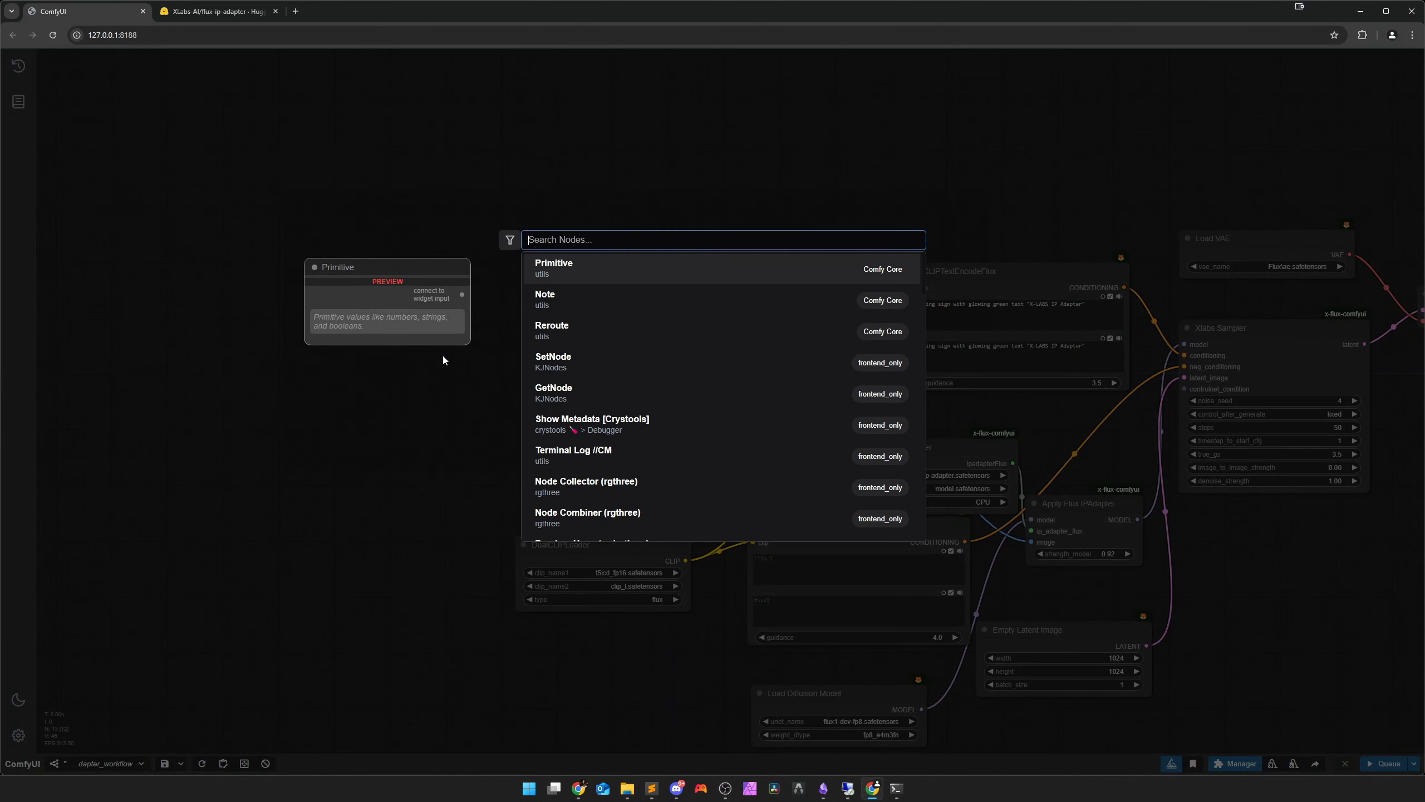
text(> load)
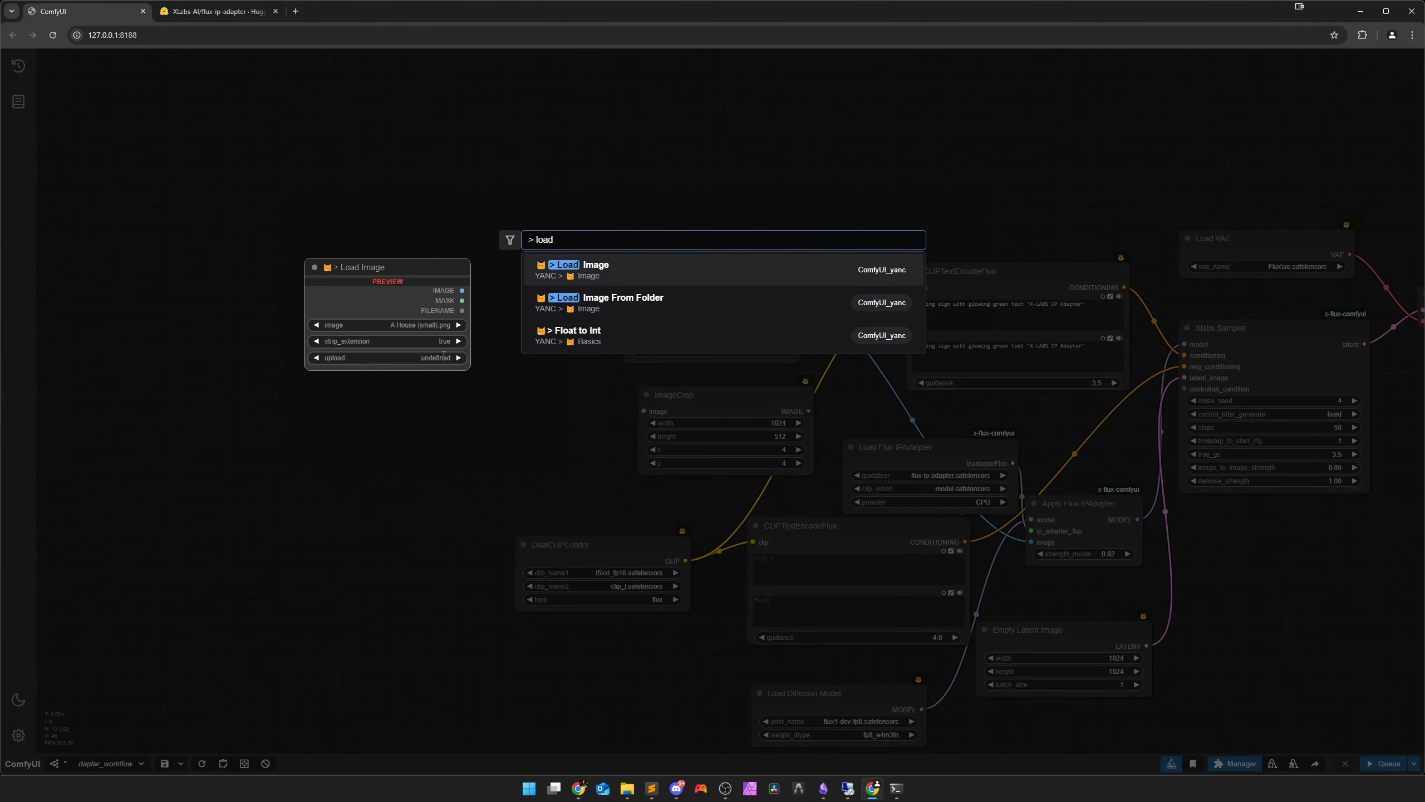
click(611, 270)
drag(493, 354, 350, 252)
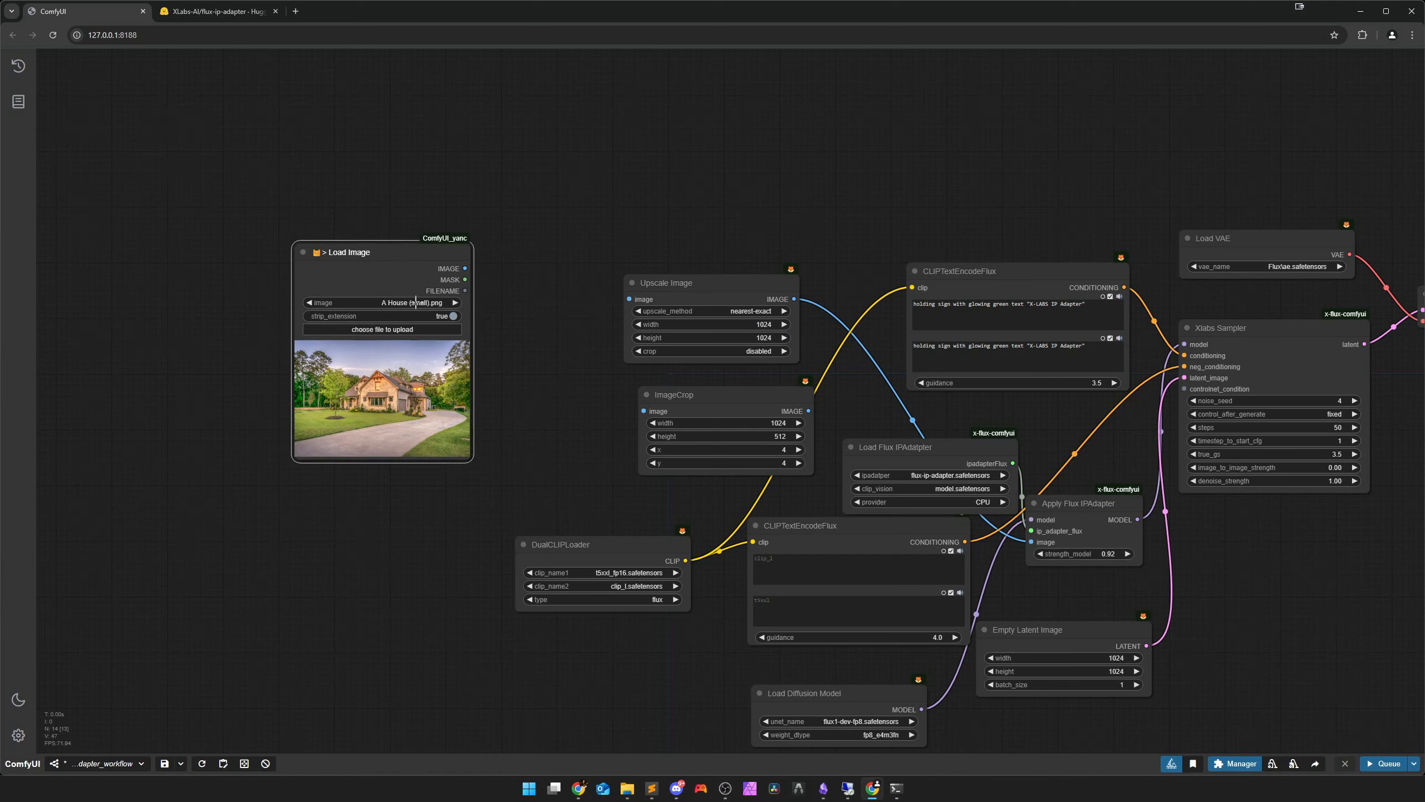
Load paintings/Mona Lisa cropped.png in the > Load Image node and connect its image output to Upscale Image
click(393, 303)
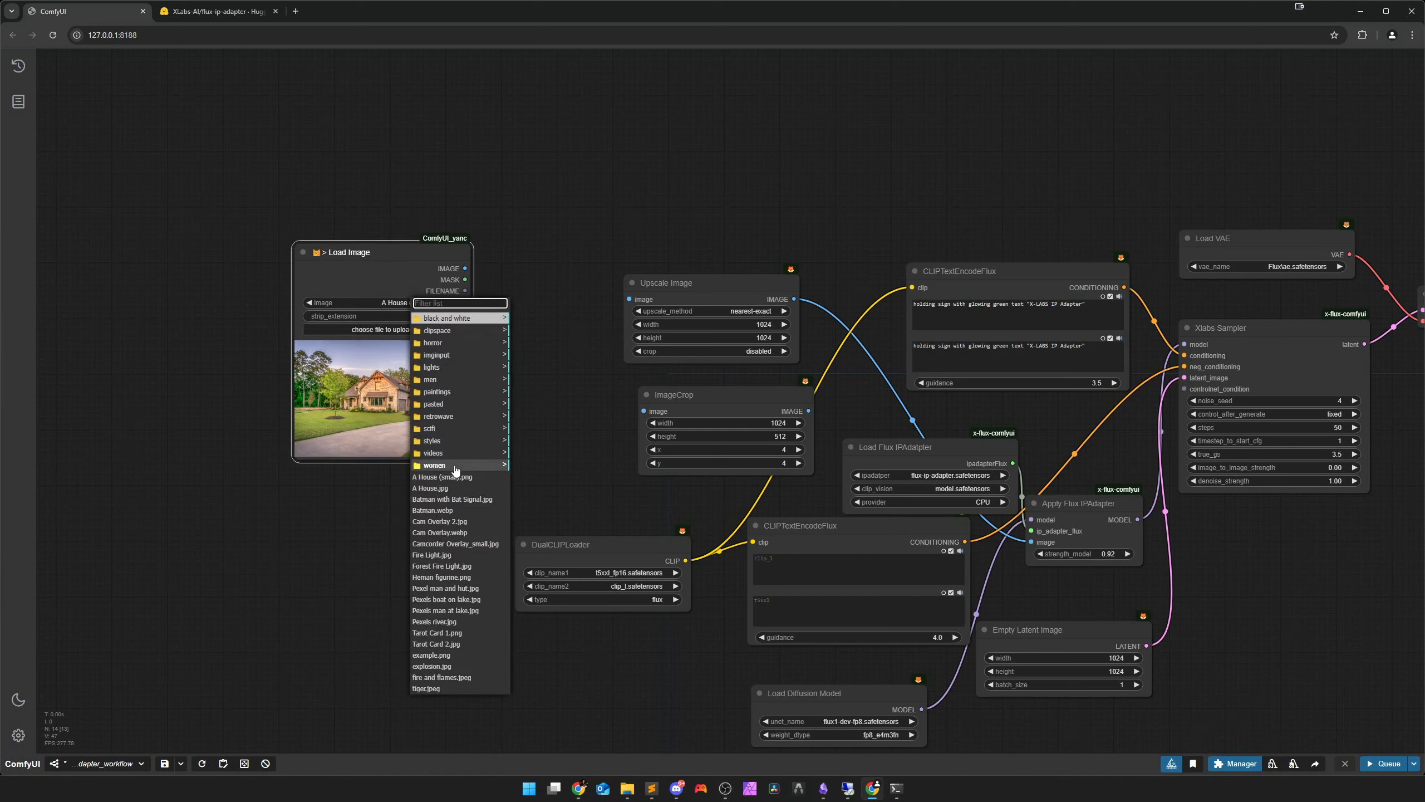
click(441, 392)
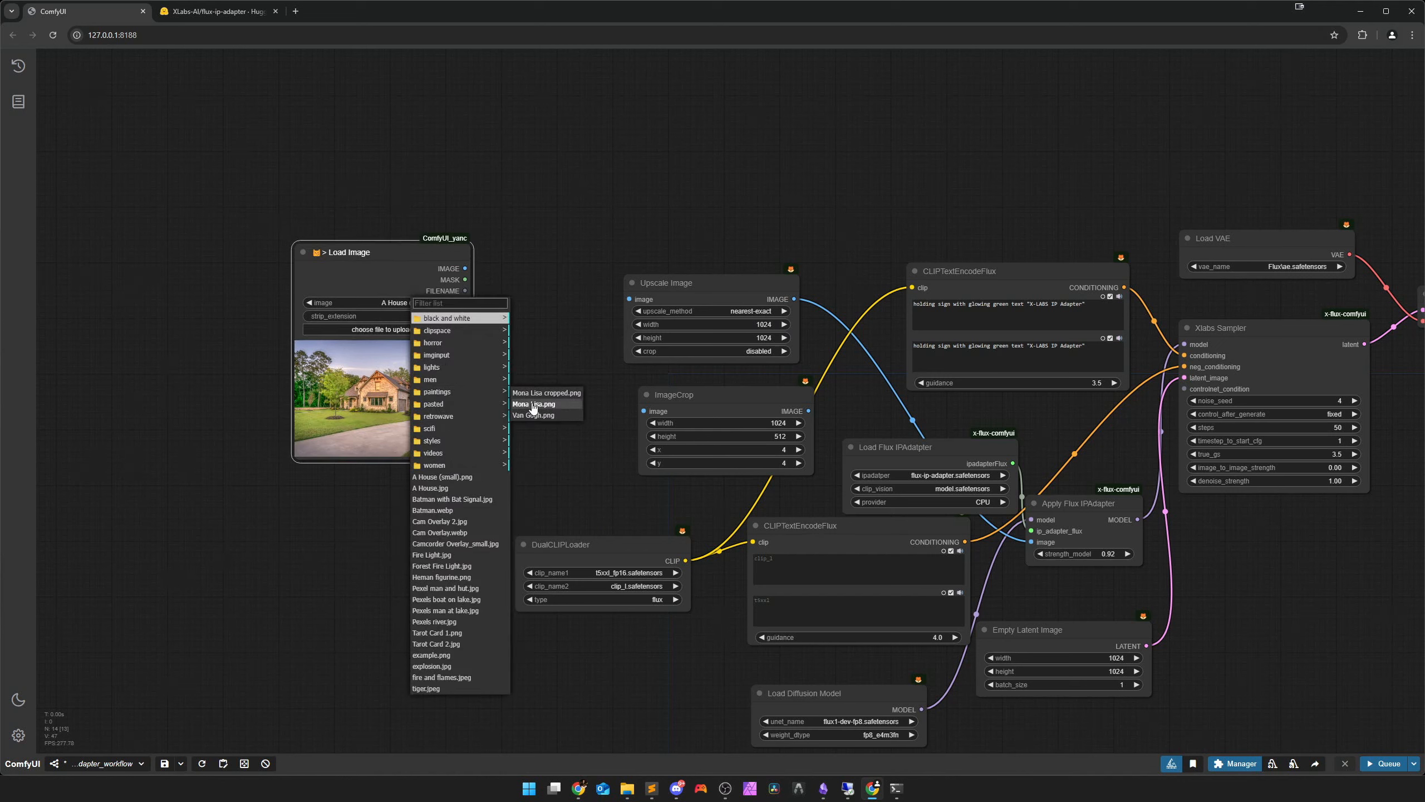
click(539, 393)
mouse_move(471, 275)
mouse_down()
mouse_move(495, 303)
mouse_move(665, 307)
mouse_move(654, 303)
mouse_up()
drag(370, 313, 447, 318)
Examine the Xlabs Sampler, the Flux IPAdapter nodes and the empty negative CLIPTextEncodeFlux node
drag(1274, 592, 923, 546)
scroll(1001, 481, up, 3)
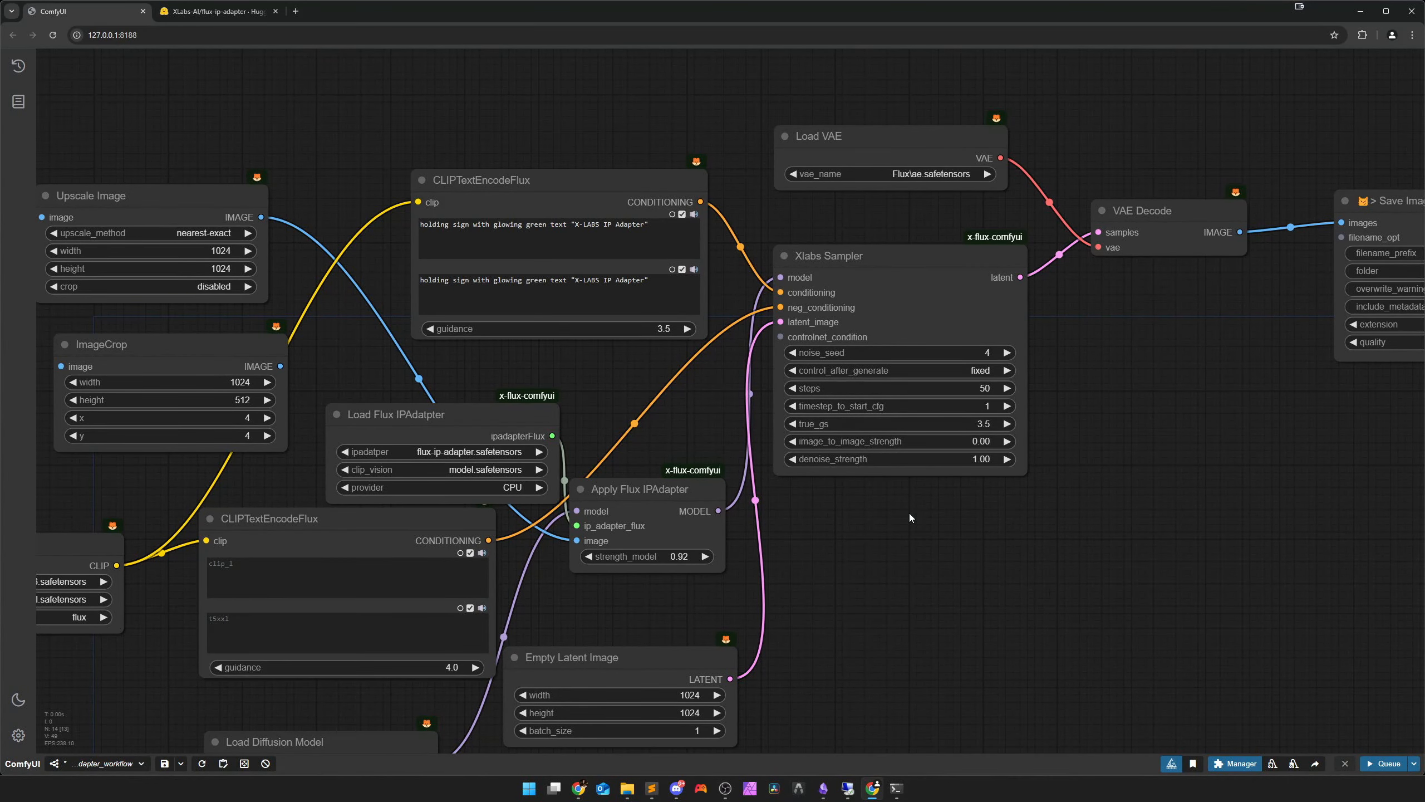
scroll(908, 513, down, 1)
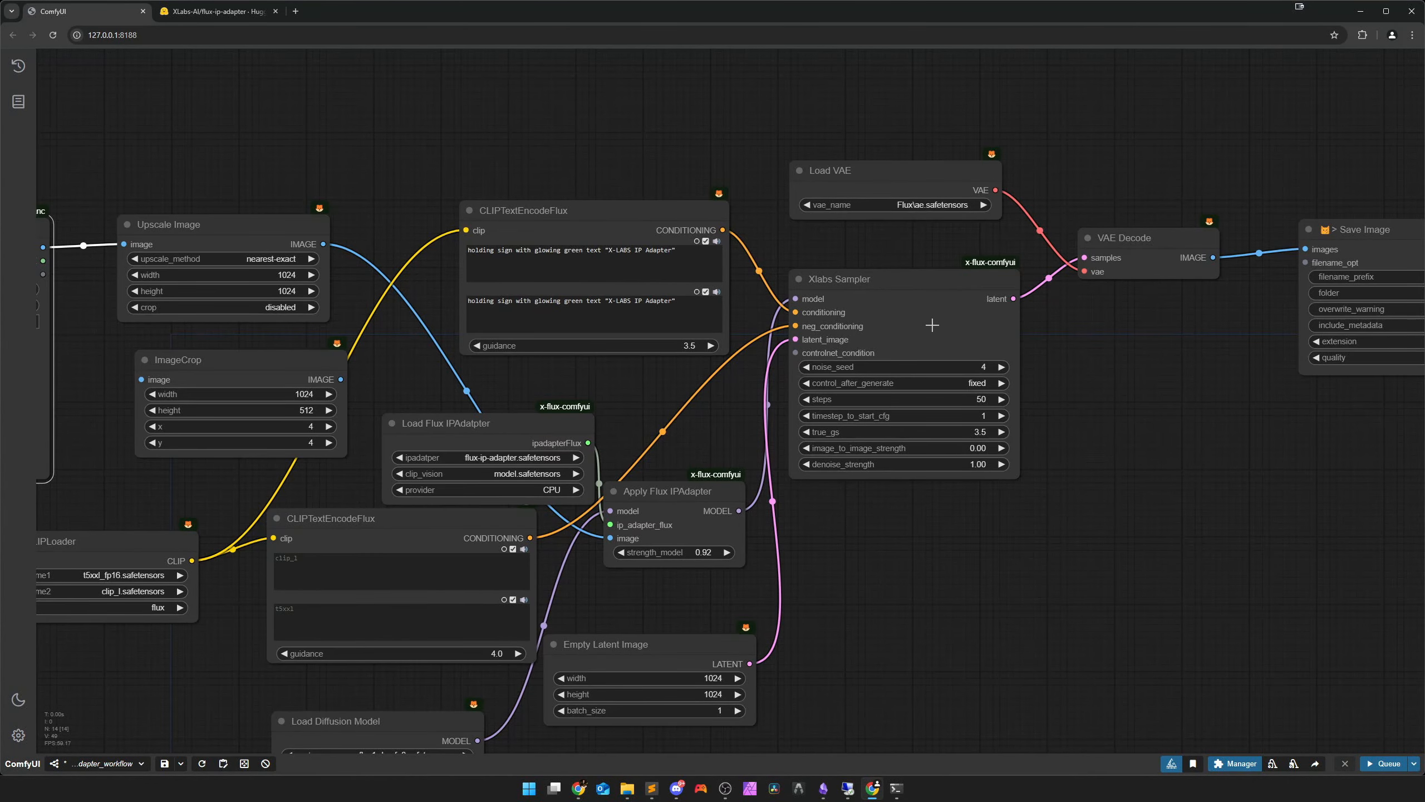
drag(842, 582, 983, 470)
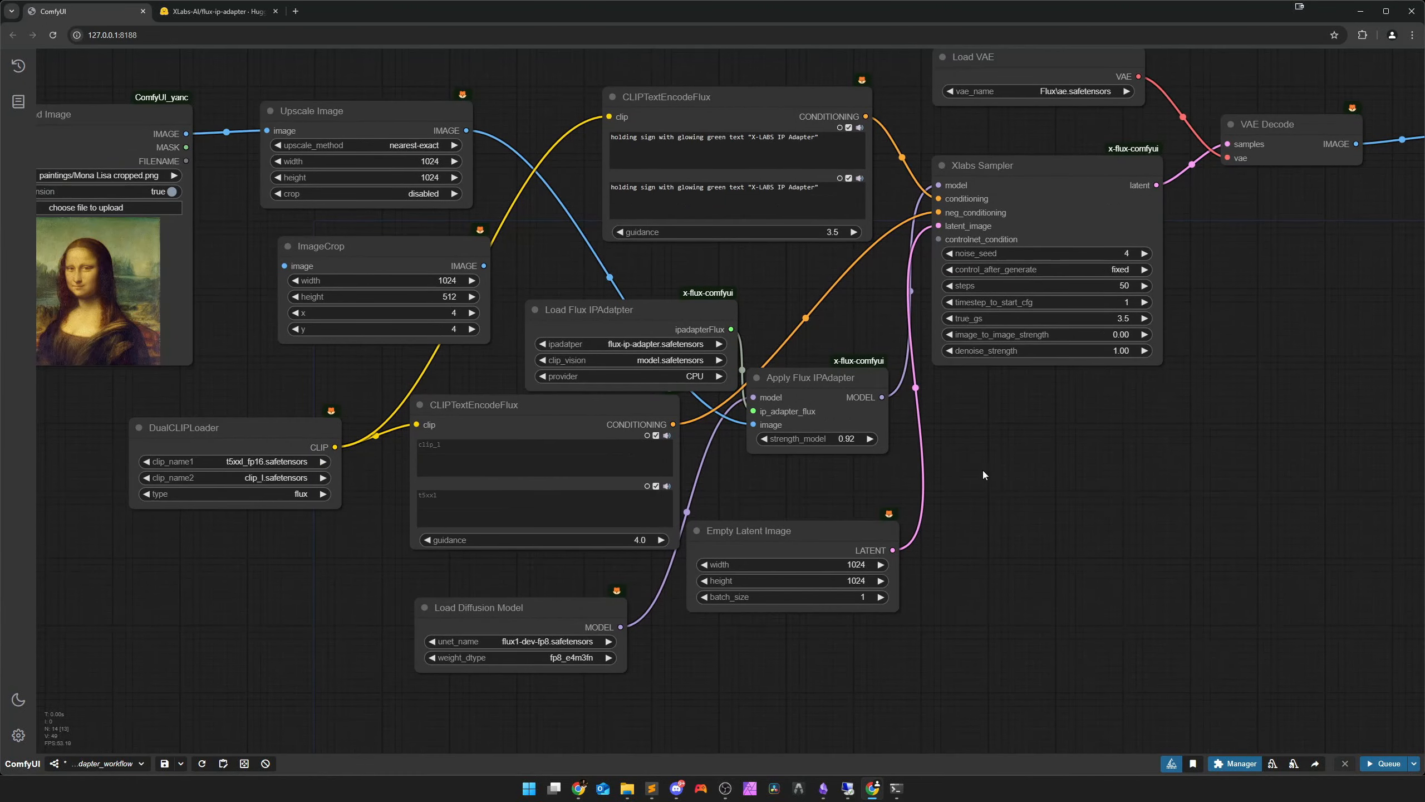
scroll(983, 470, up, 1)
drag(718, 468, 699, 492)
click(503, 480)
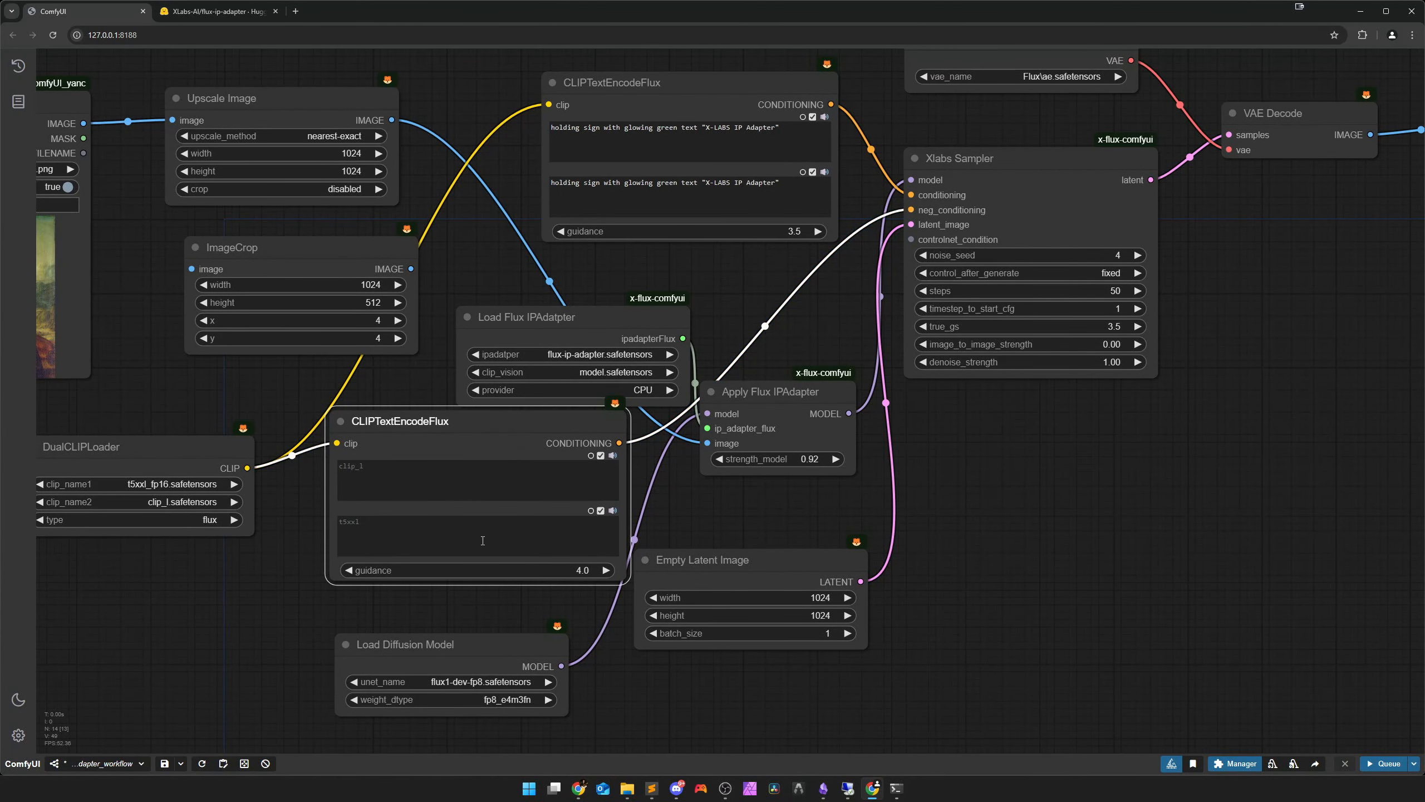
drag(1003, 491, 908, 504)
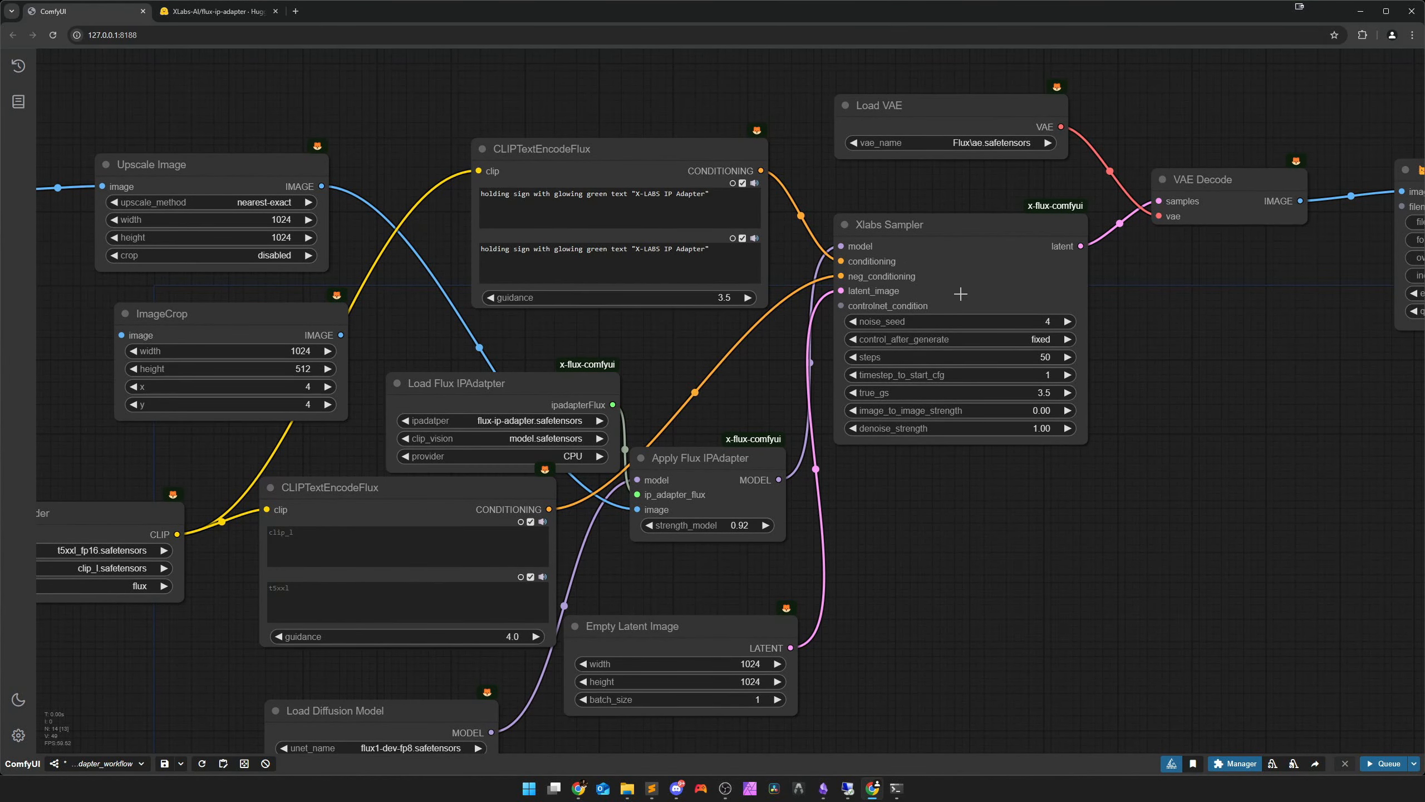
Replace the Xlabs Sampler with a KSampler node placed below Load VAE and set its cfg to 1.0
click(970, 268)
key(Delete)
double_click(944, 363)
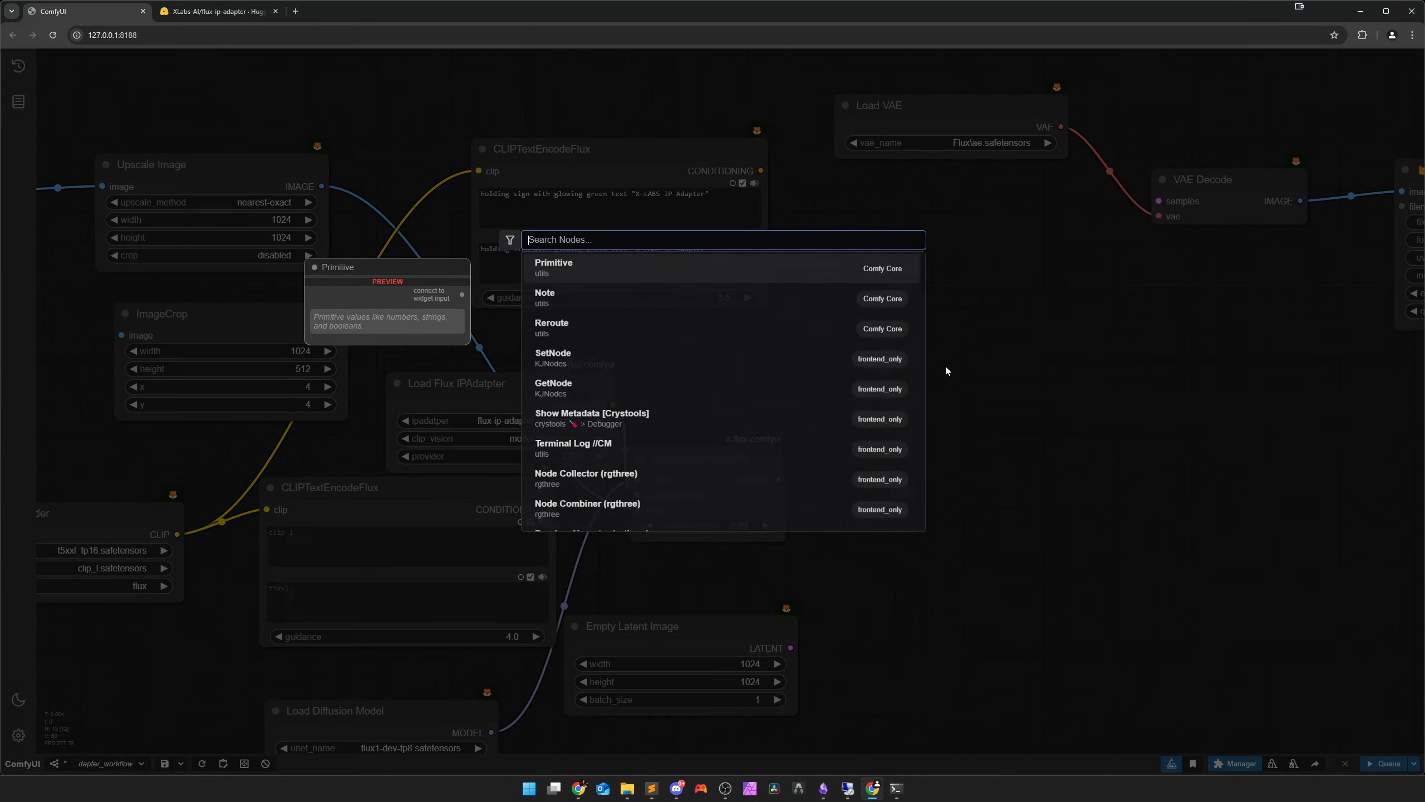
text(ksam)
key(Return)
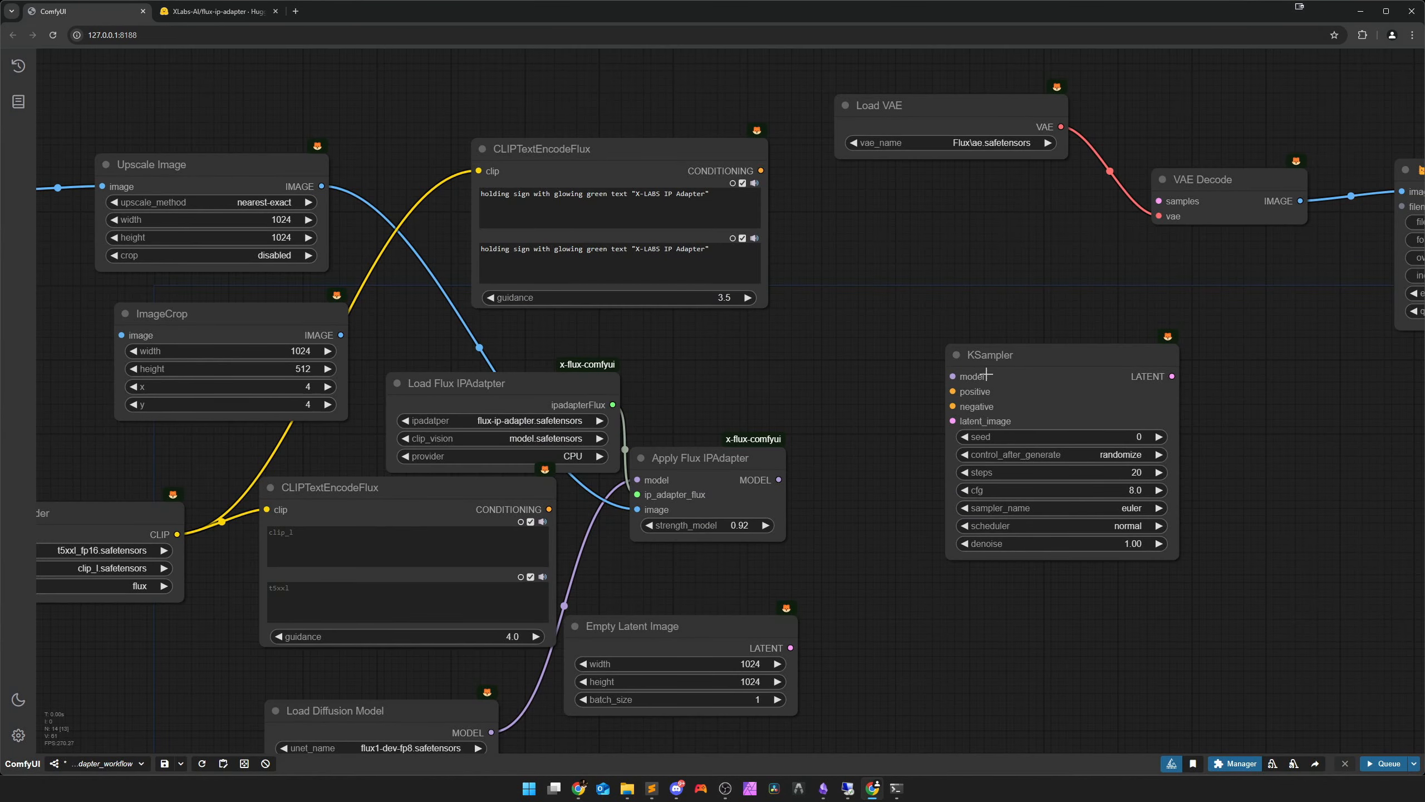
drag(1100, 486, 1003, 343)
drag(1002, 343, 1006, 343)
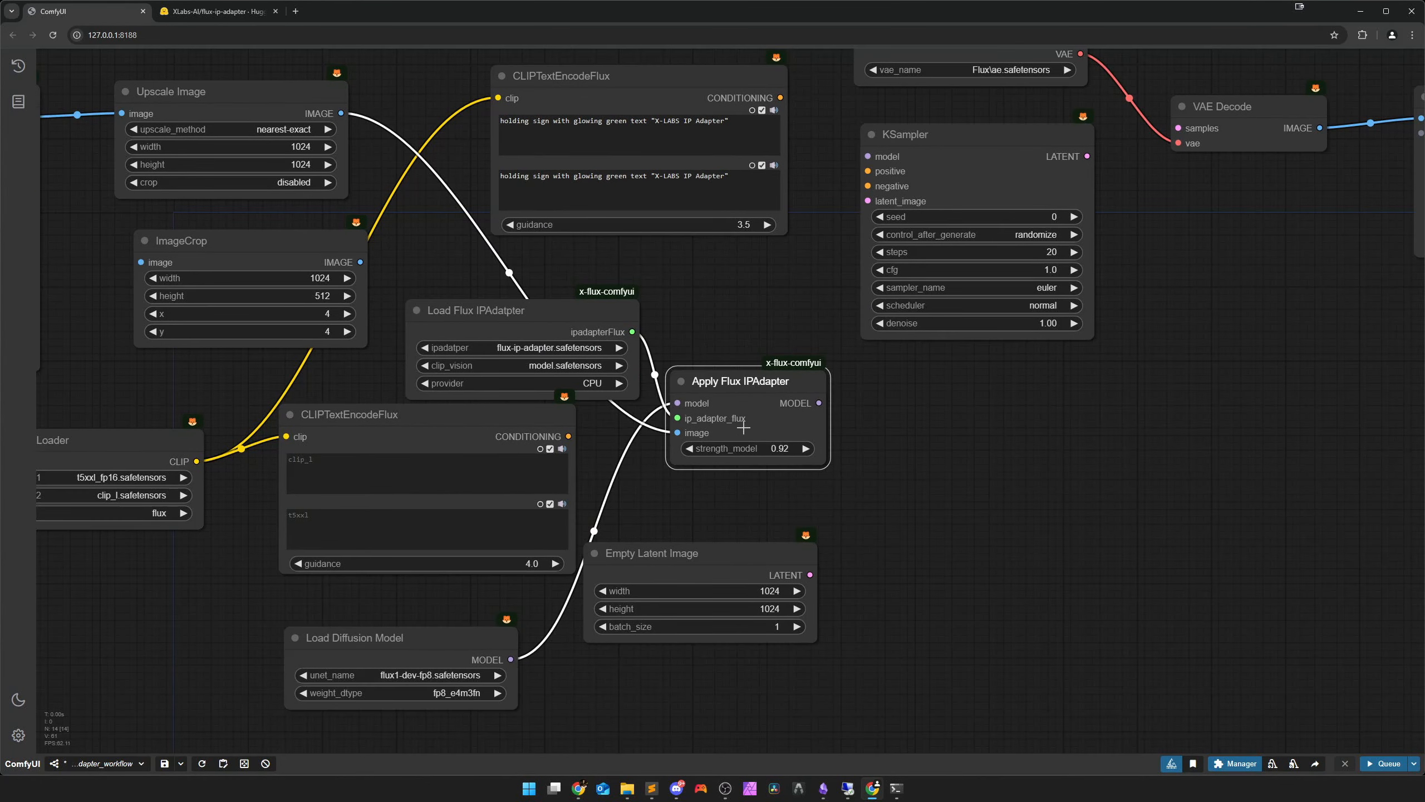
Delete the empty negative CLIPTextEncodeFlux node and move the Load Flux IPAdapter node level with Apply Flux IPAdapter
click(442, 438)
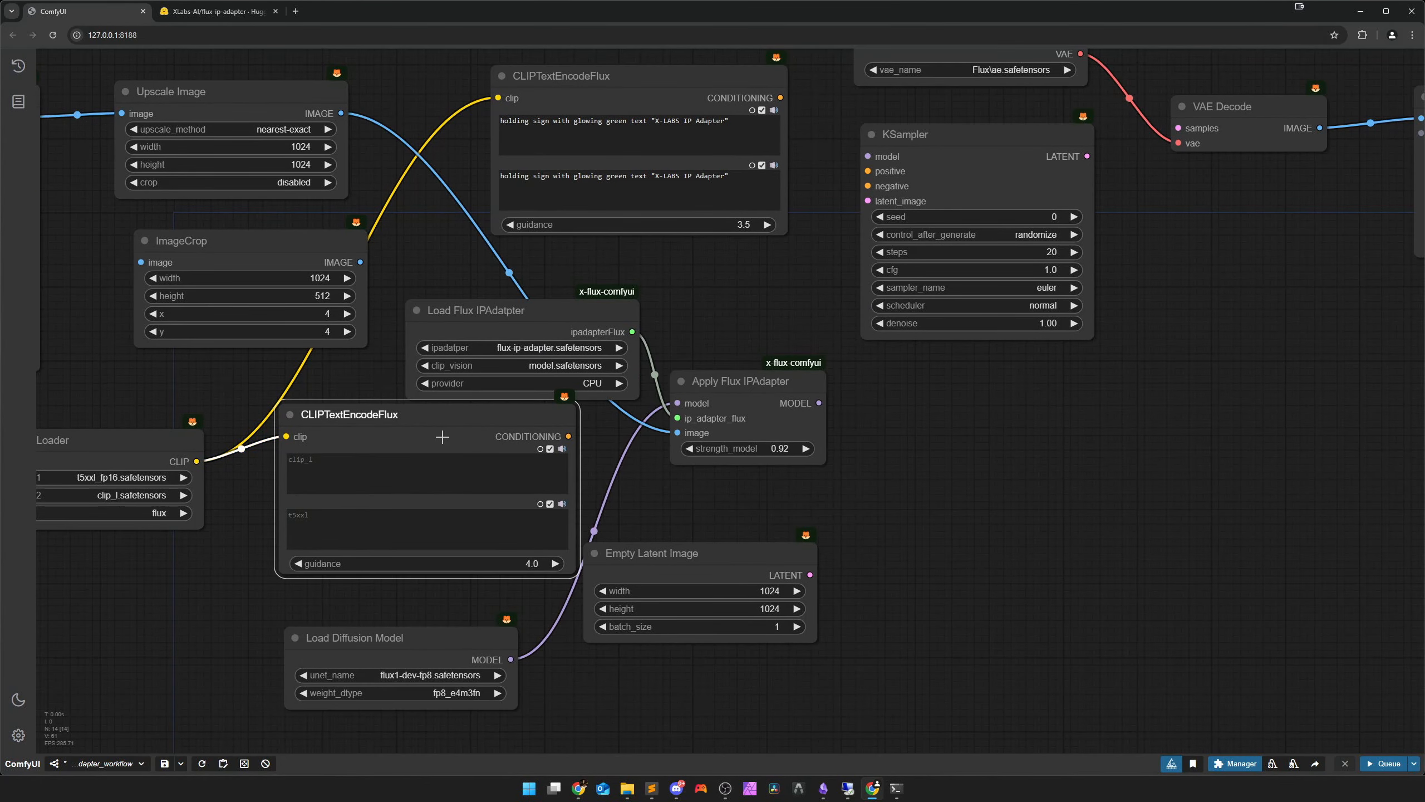
key(Delete)
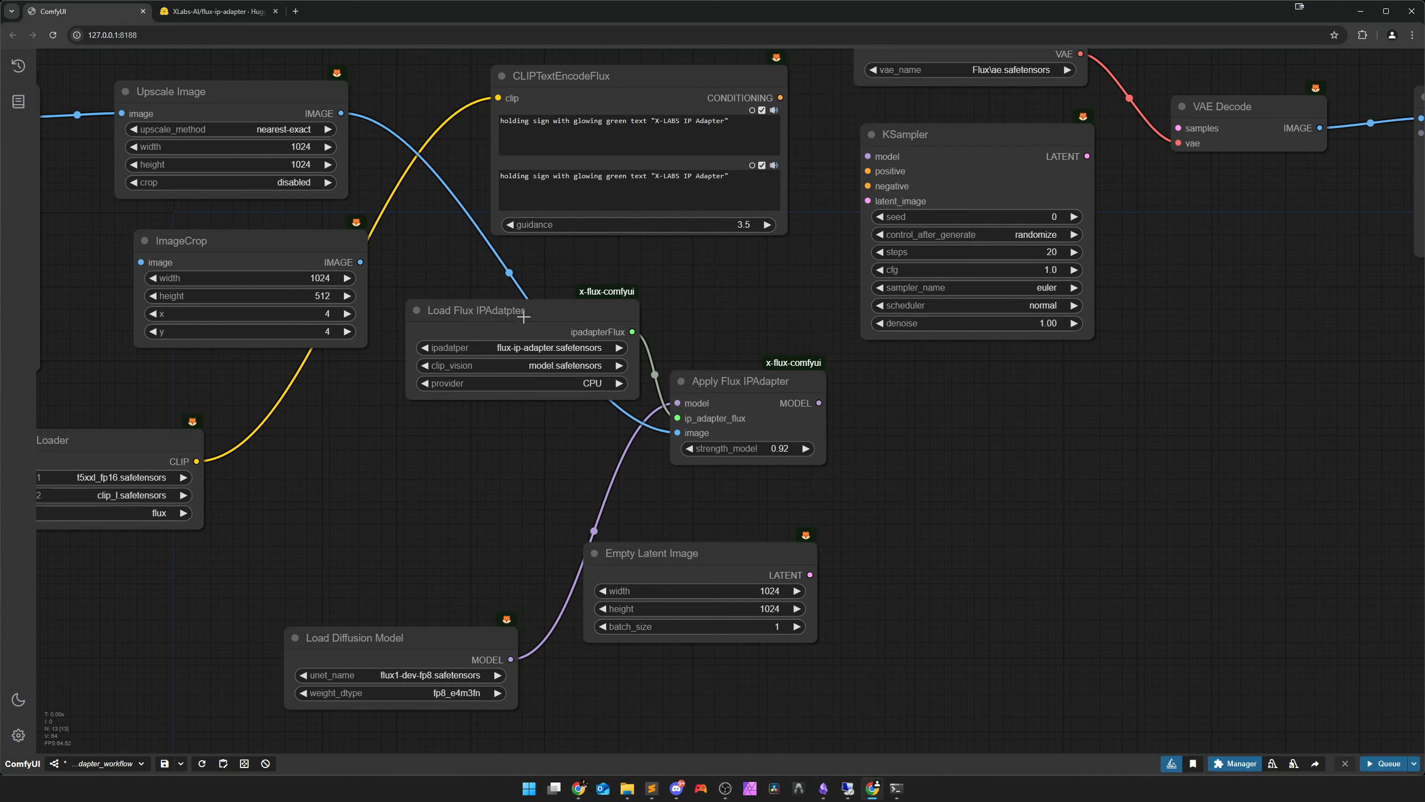
drag(523, 317, 482, 388)
drag(665, 280, 657, 347)
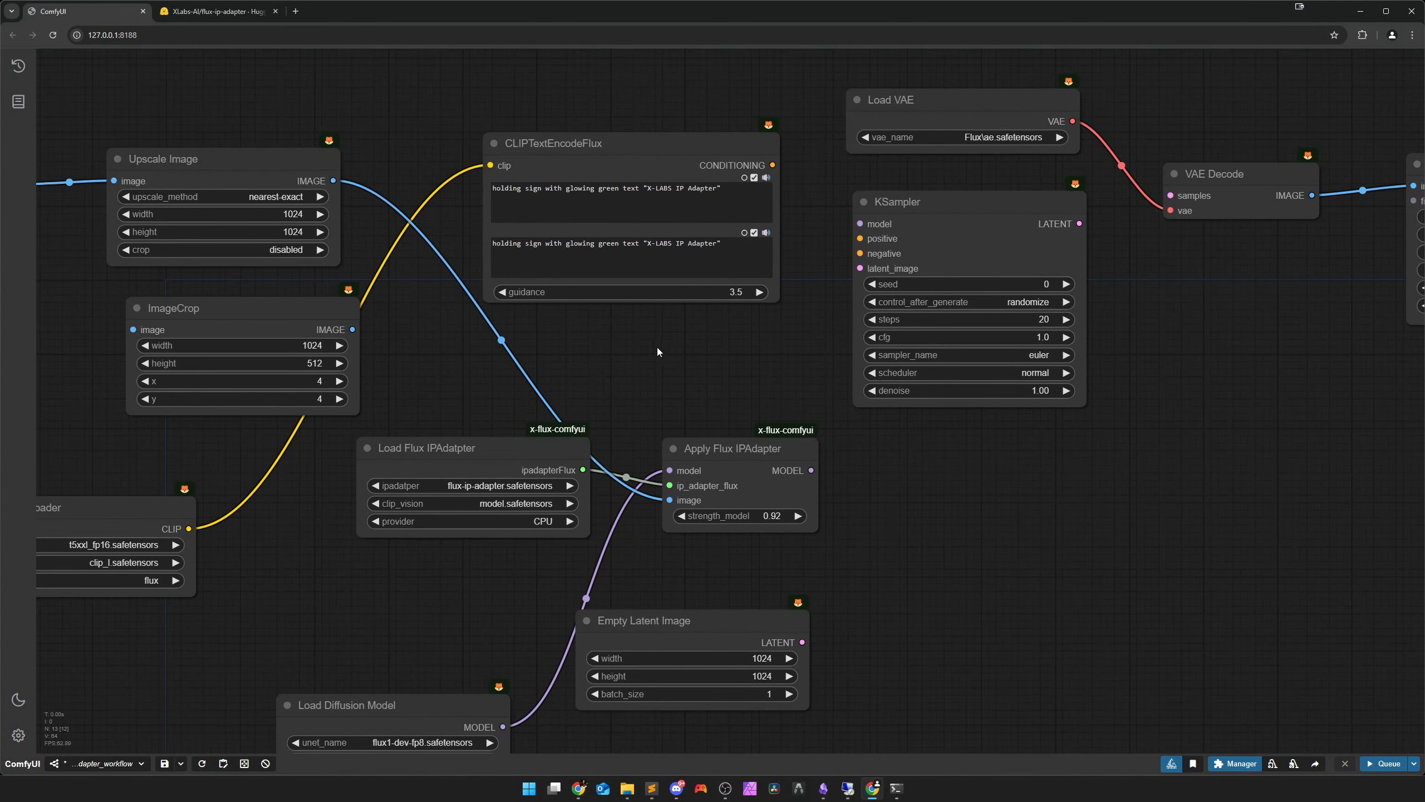
Add a ConditioningZeroOut node below CLIPTextEncodeFlux and feed it that node's conditioning output
double_click(637, 338)
text(zerro)
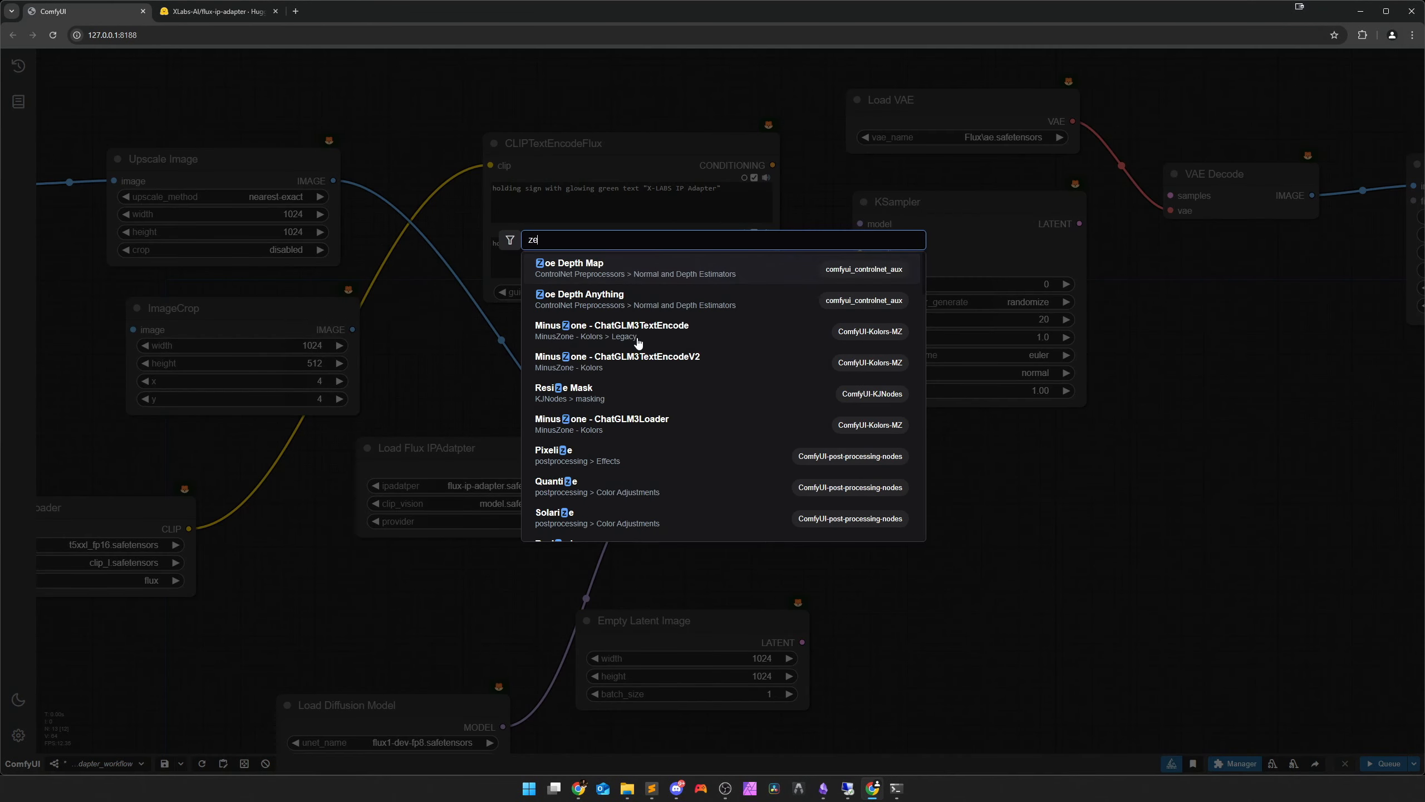
key(BackSpace)
key(BackSpace)
text(oo)
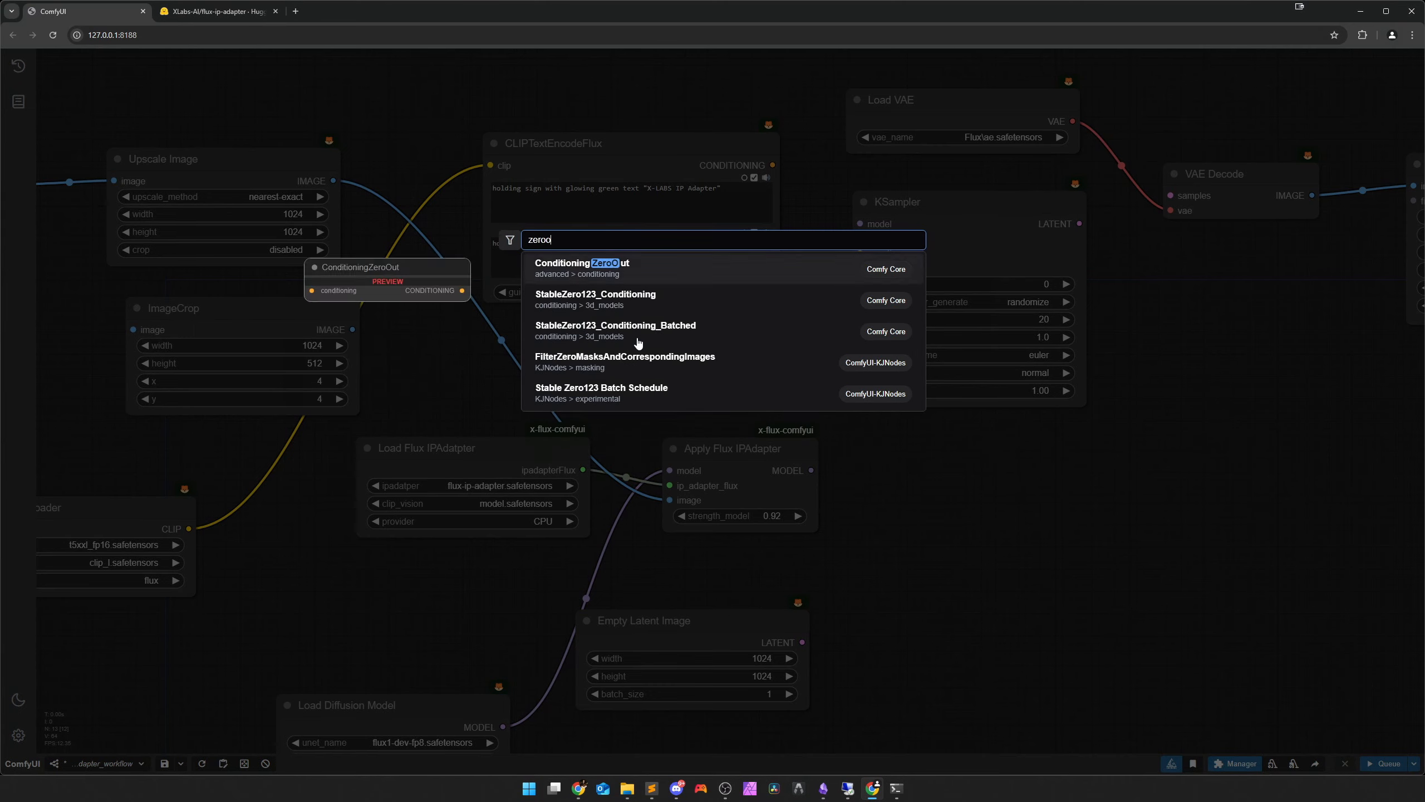
key(Return)
drag(709, 335, 622, 340)
drag(770, 166, 617, 349)
Connect ConditioningZeroOut, Apply Flux IPAdapter and Empty Latent Image to the KSampler's positive, model and latent_image inputs, shifting the latter two nodes slightly
drag(775, 353, 860, 239)
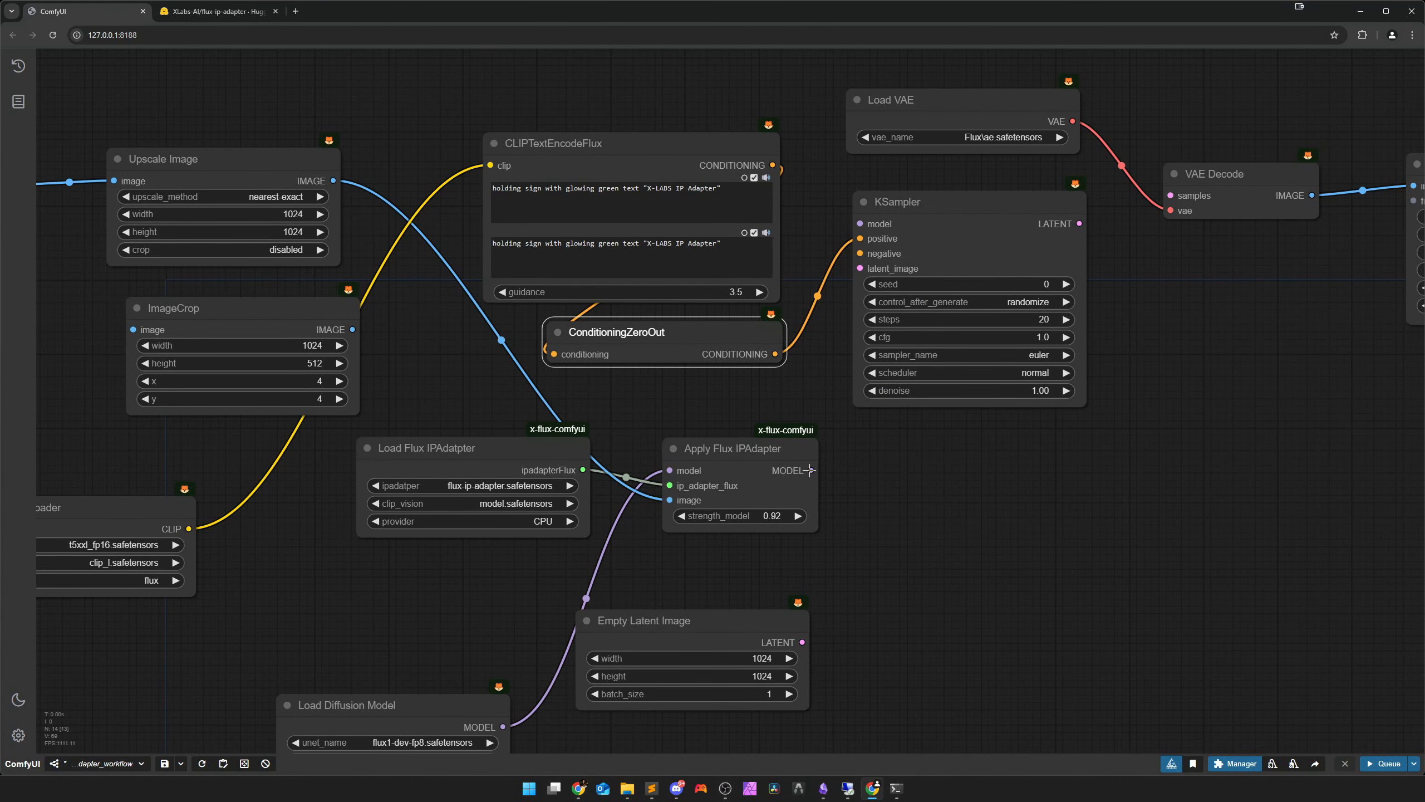
drag(811, 471, 861, 223)
drag(733, 465, 709, 451)
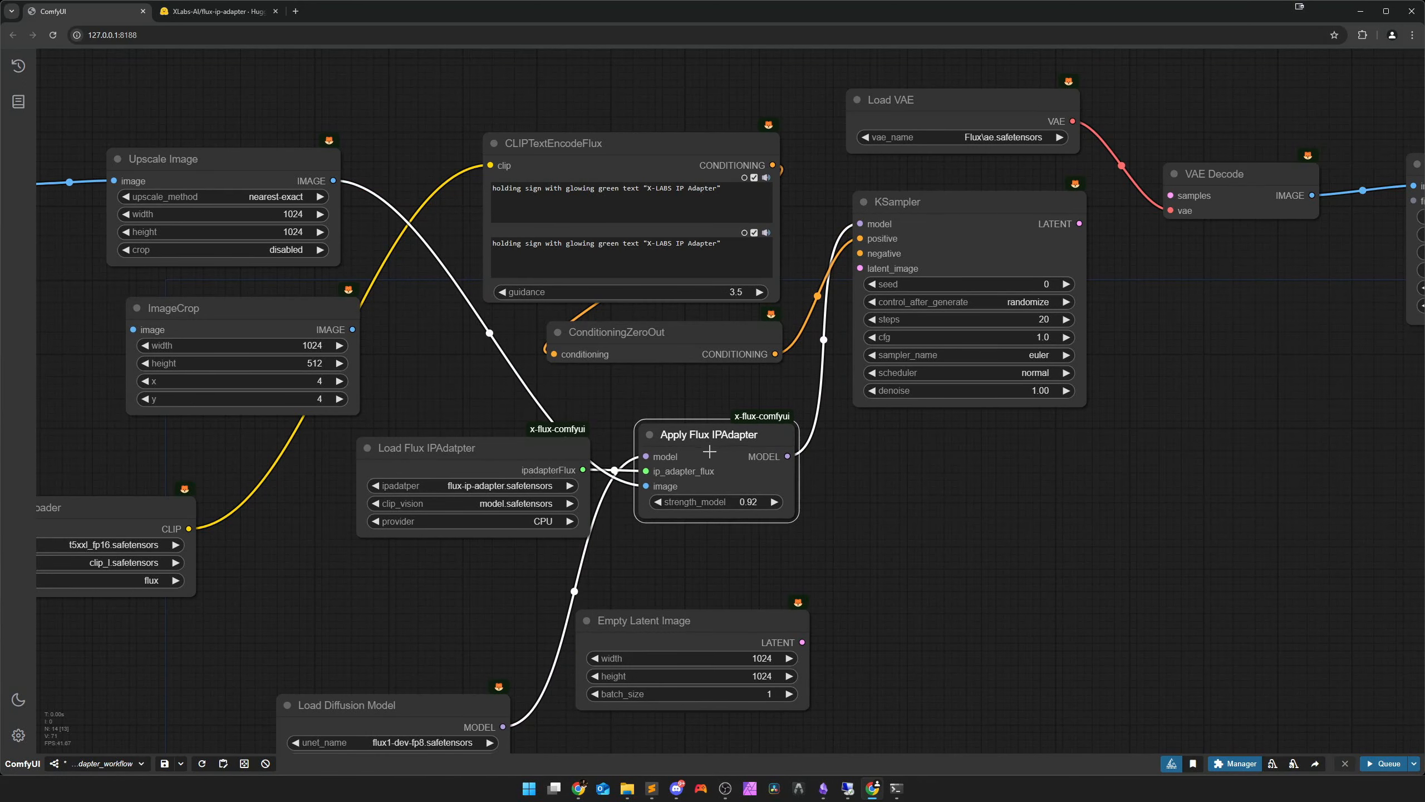
drag(684, 630, 667, 588)
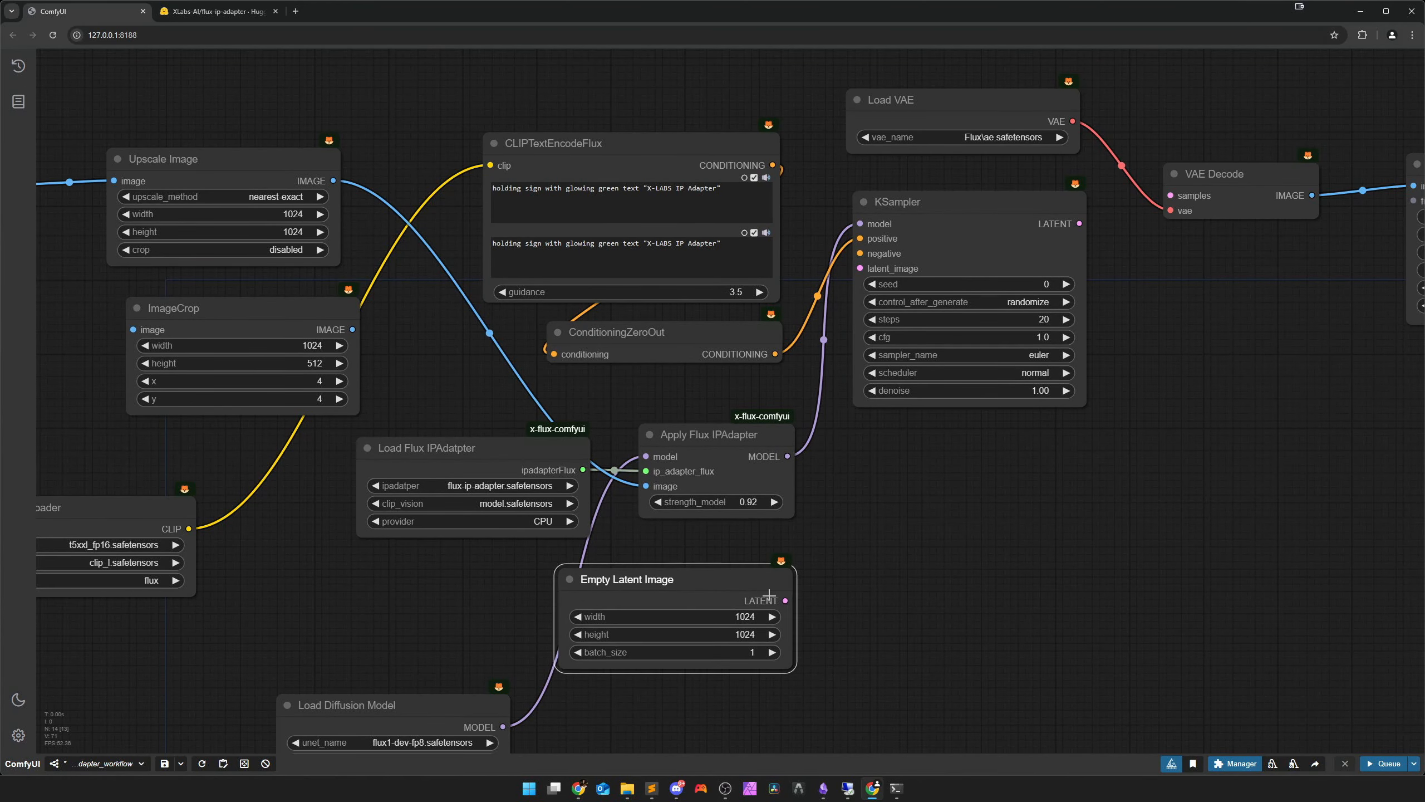
drag(785, 600, 859, 268)
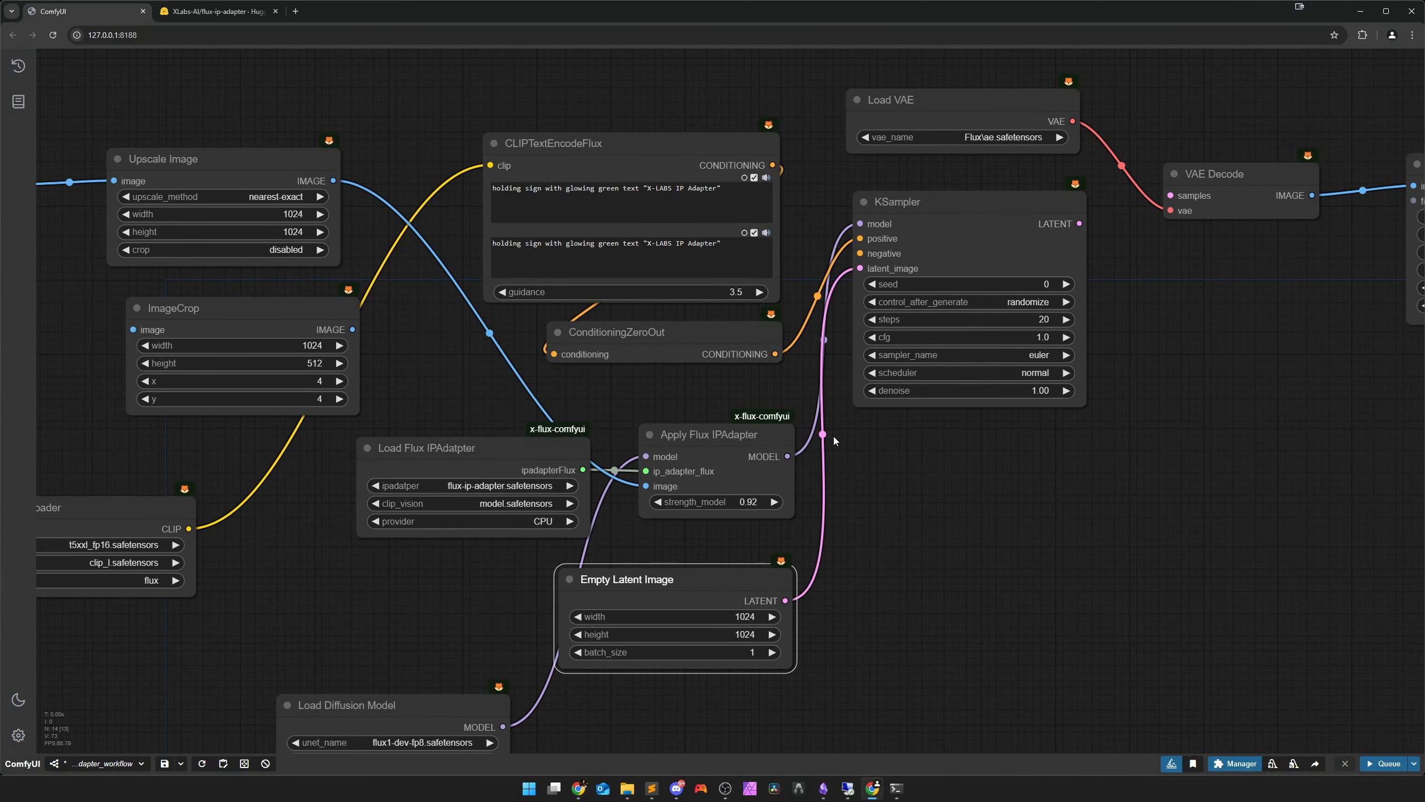
Rewire the KSampler so CLIPTextEncodeFlux feeds its positive input and ConditioningZeroOut feeds its negative input
scroll(825, 287, up, 2)
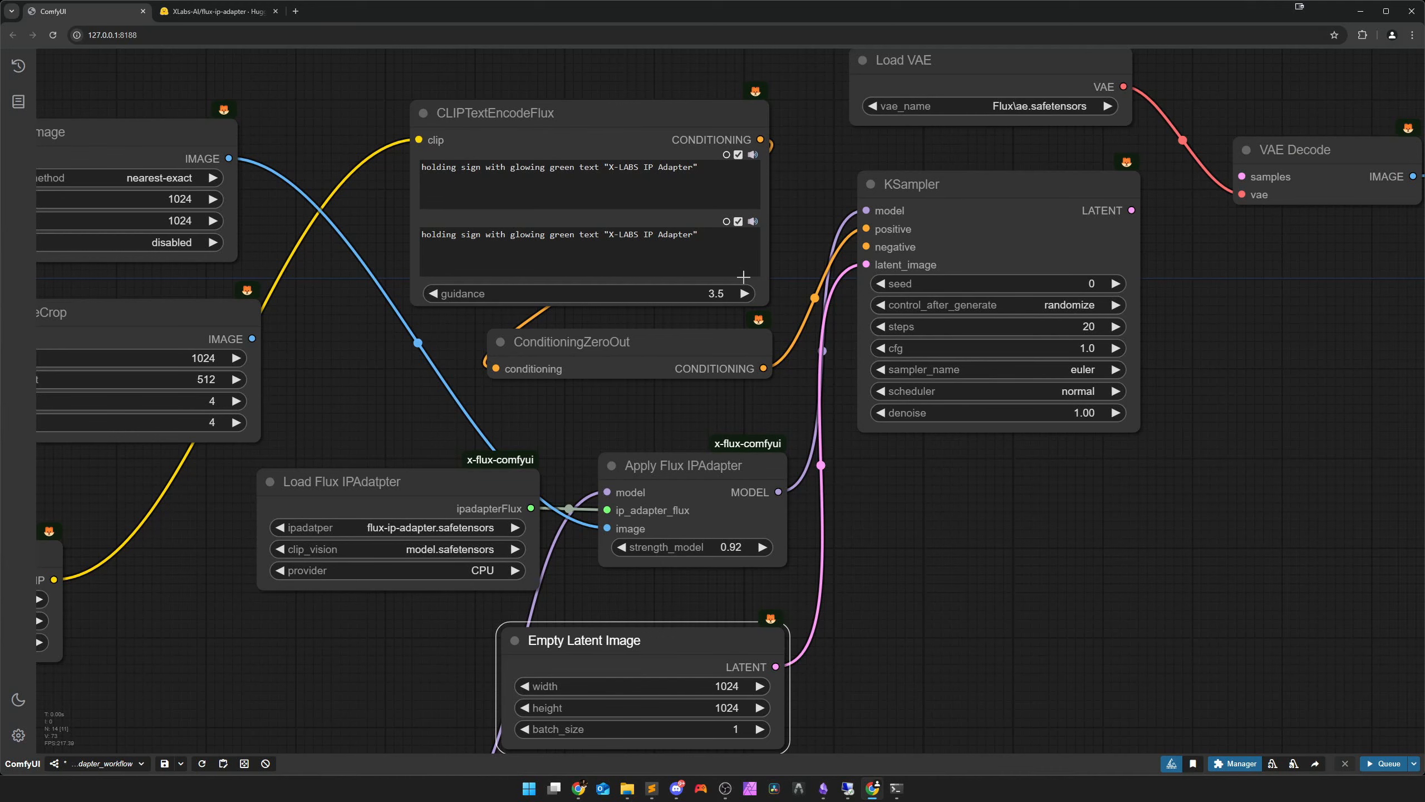
drag(763, 140, 866, 229)
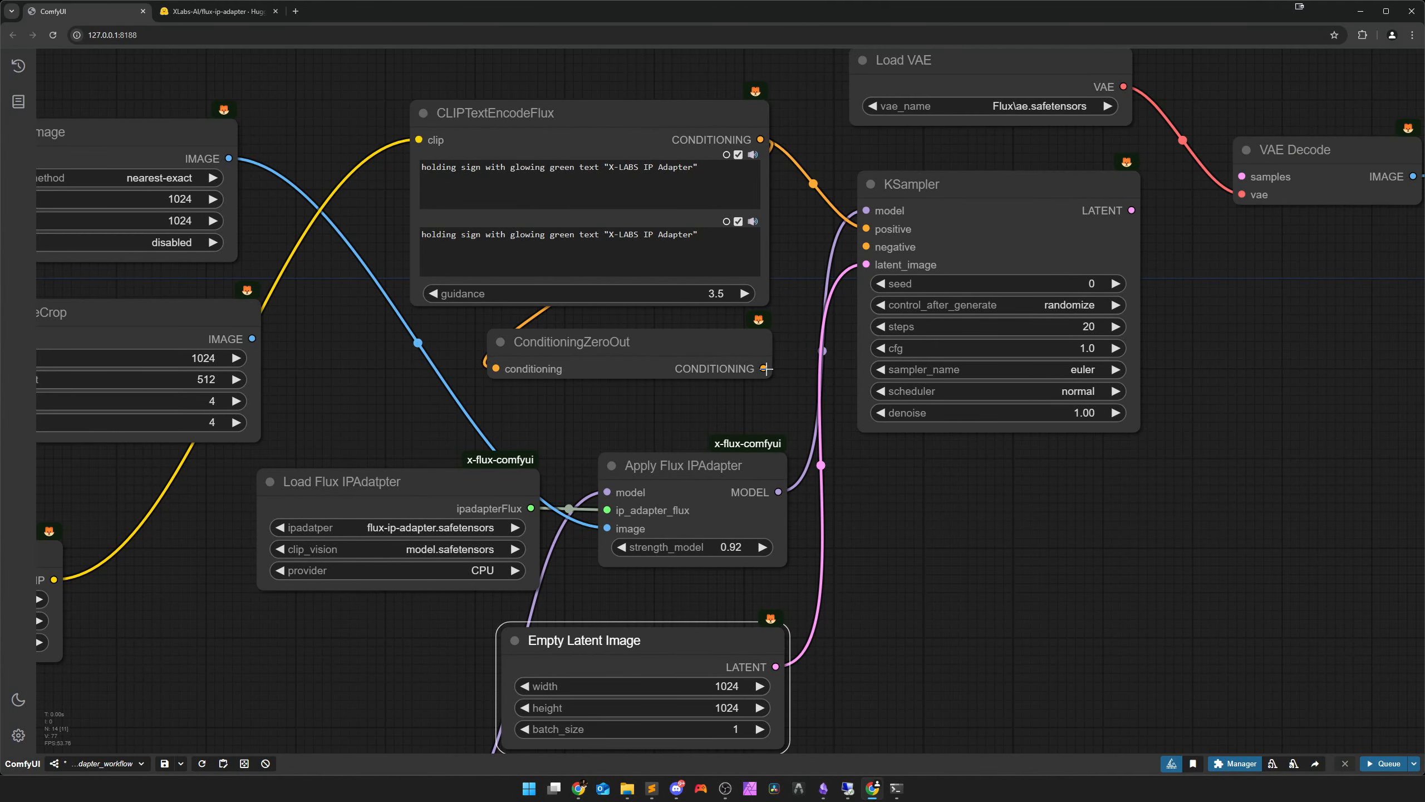
drag(764, 369, 866, 246)
Connect the KSampler's latent output to the VAE Decode samples input and place VAE Decode close beside the KSampler
scroll(993, 471, down, 3)
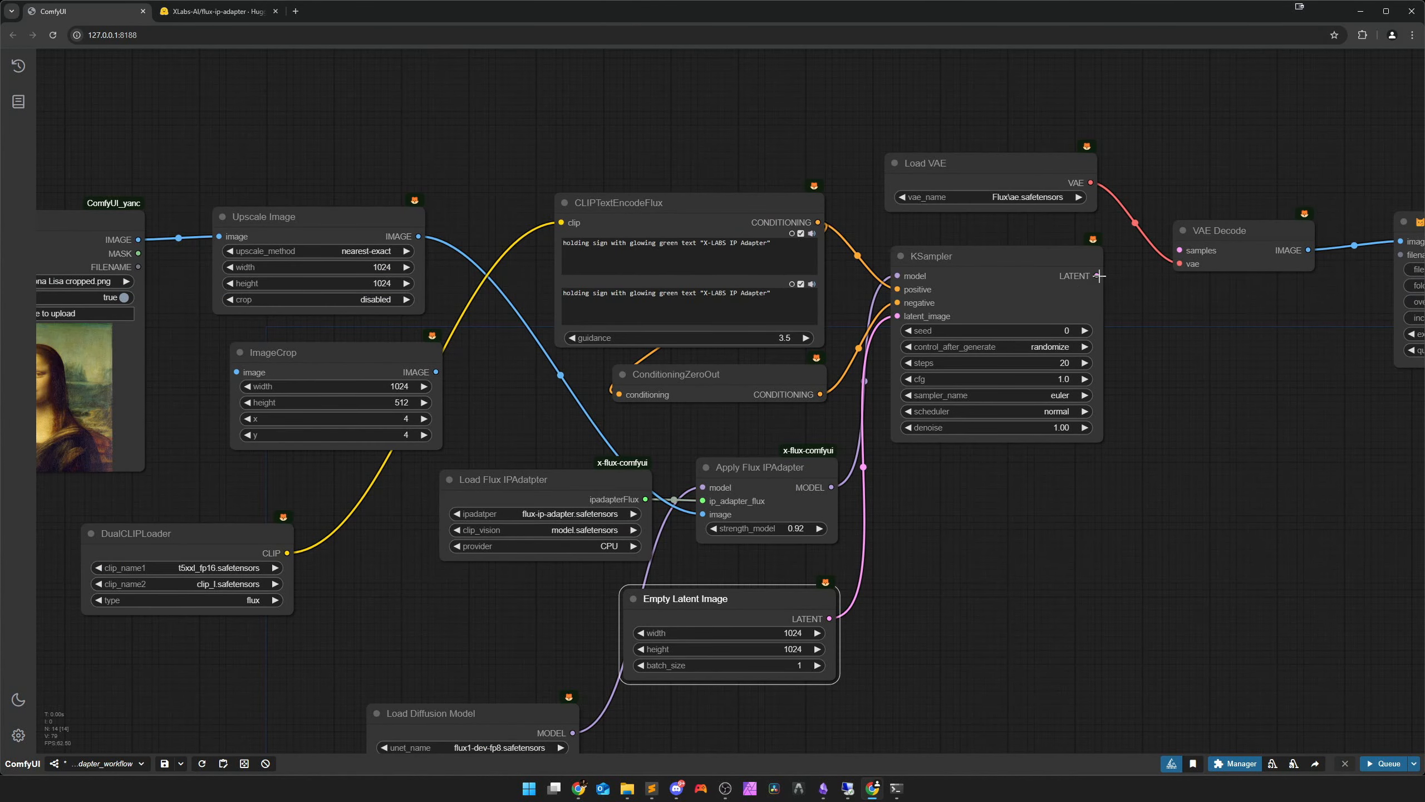
drag(1098, 275, 1198, 276)
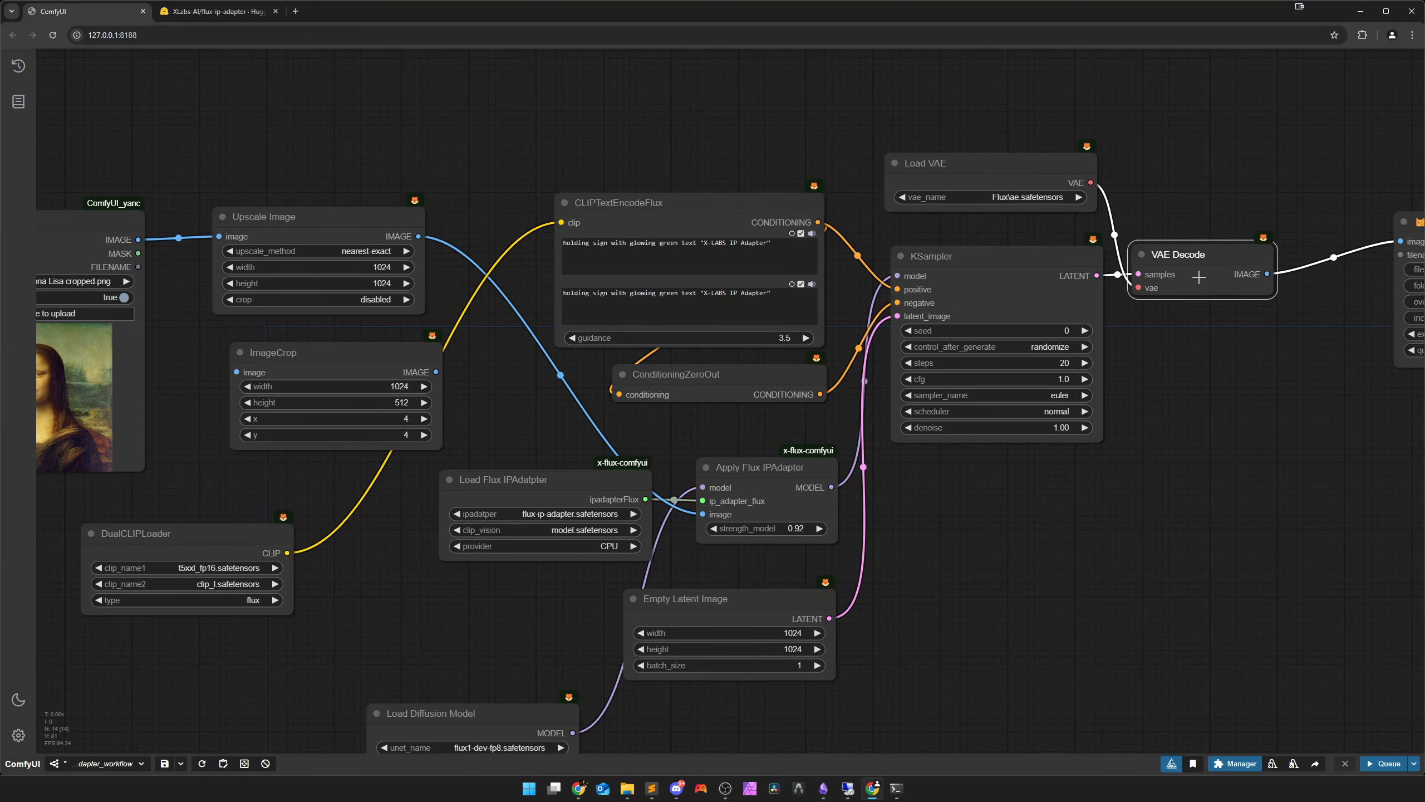
drag(1193, 432, 920, 433)
drag(1145, 273, 1064, 310)
drag(954, 432, 1231, 383)
Align the ImageCrop node under Upscale Image and move the > Load Image node closer to them
drag(343, 427, 525, 426)
click(502, 400)
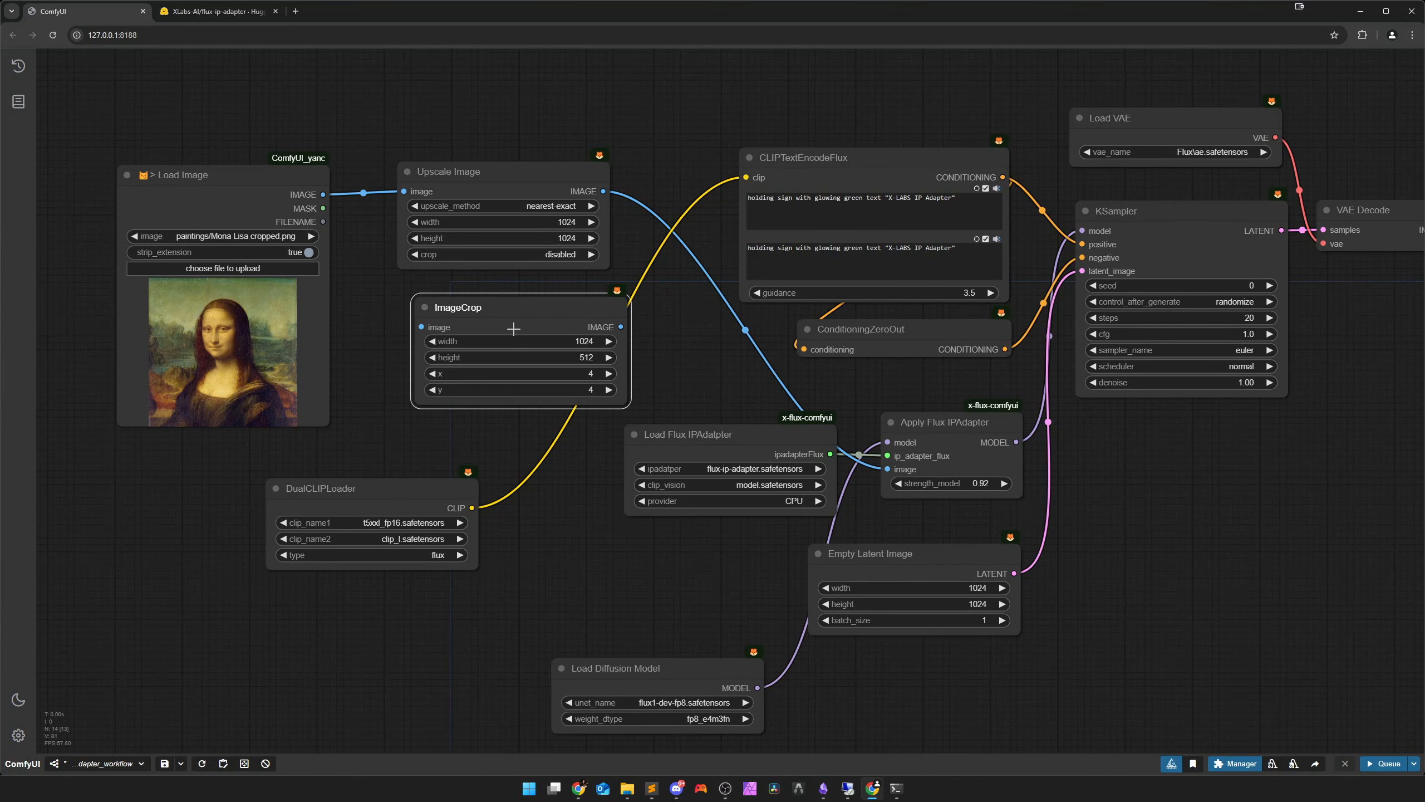
drag(513, 327, 503, 327)
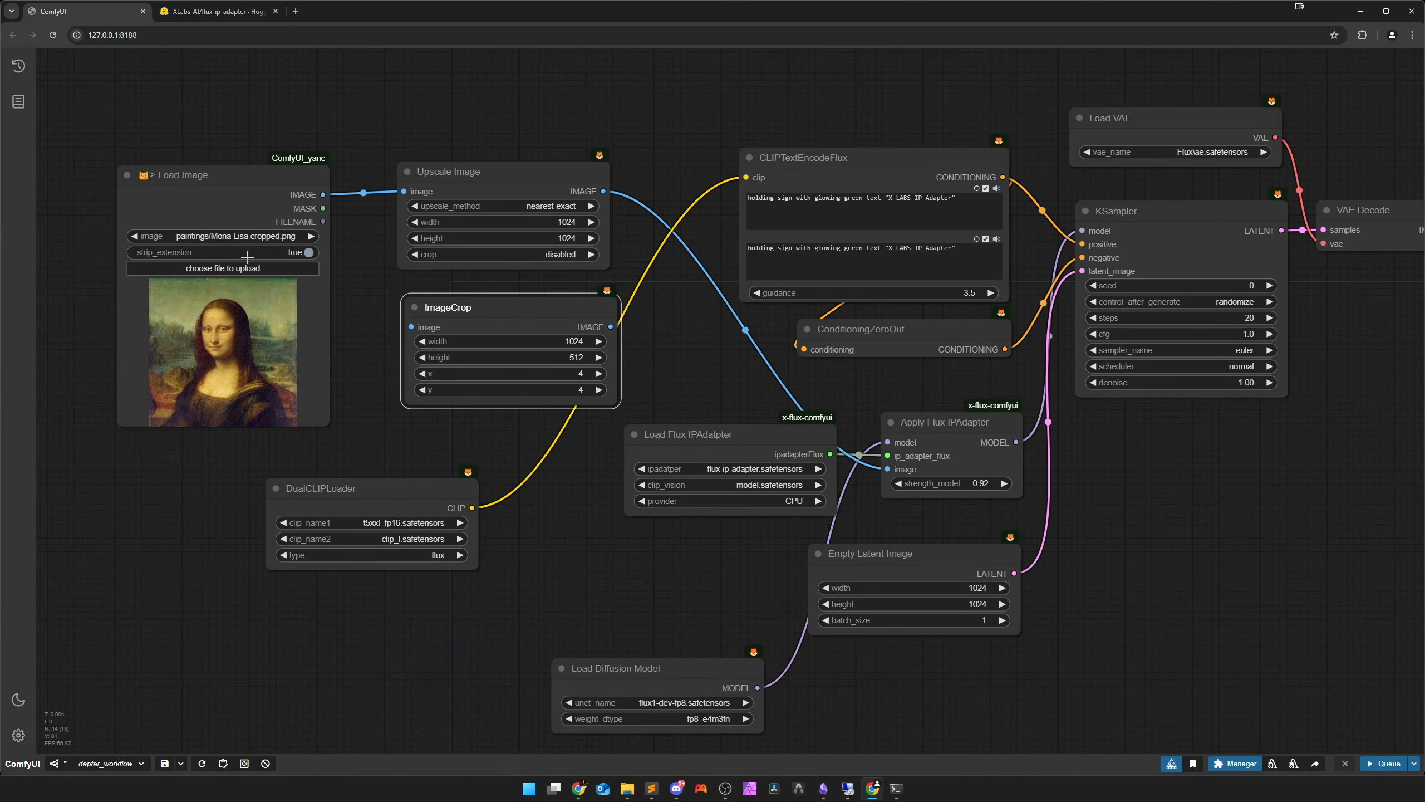
drag(181, 193, 202, 192)
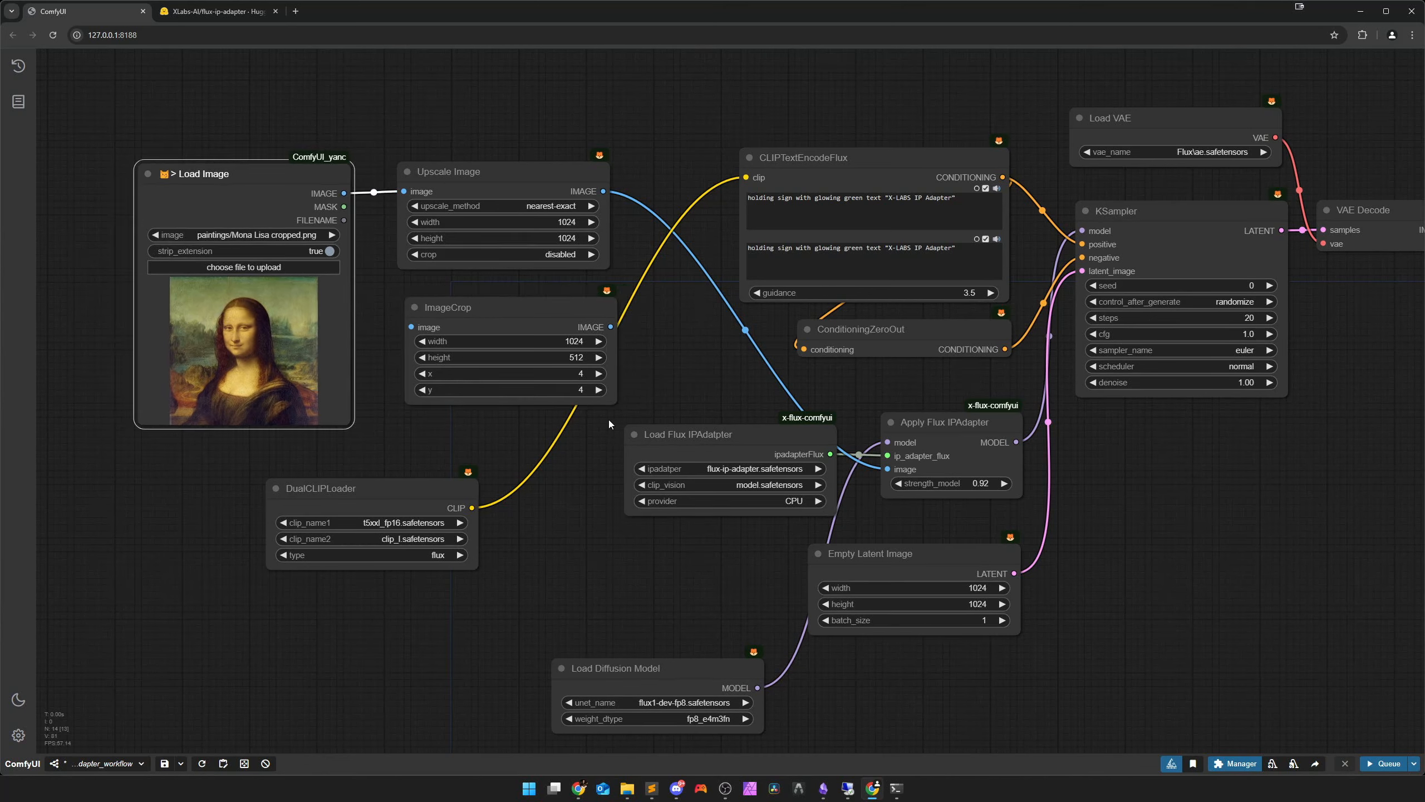
click(517, 321)
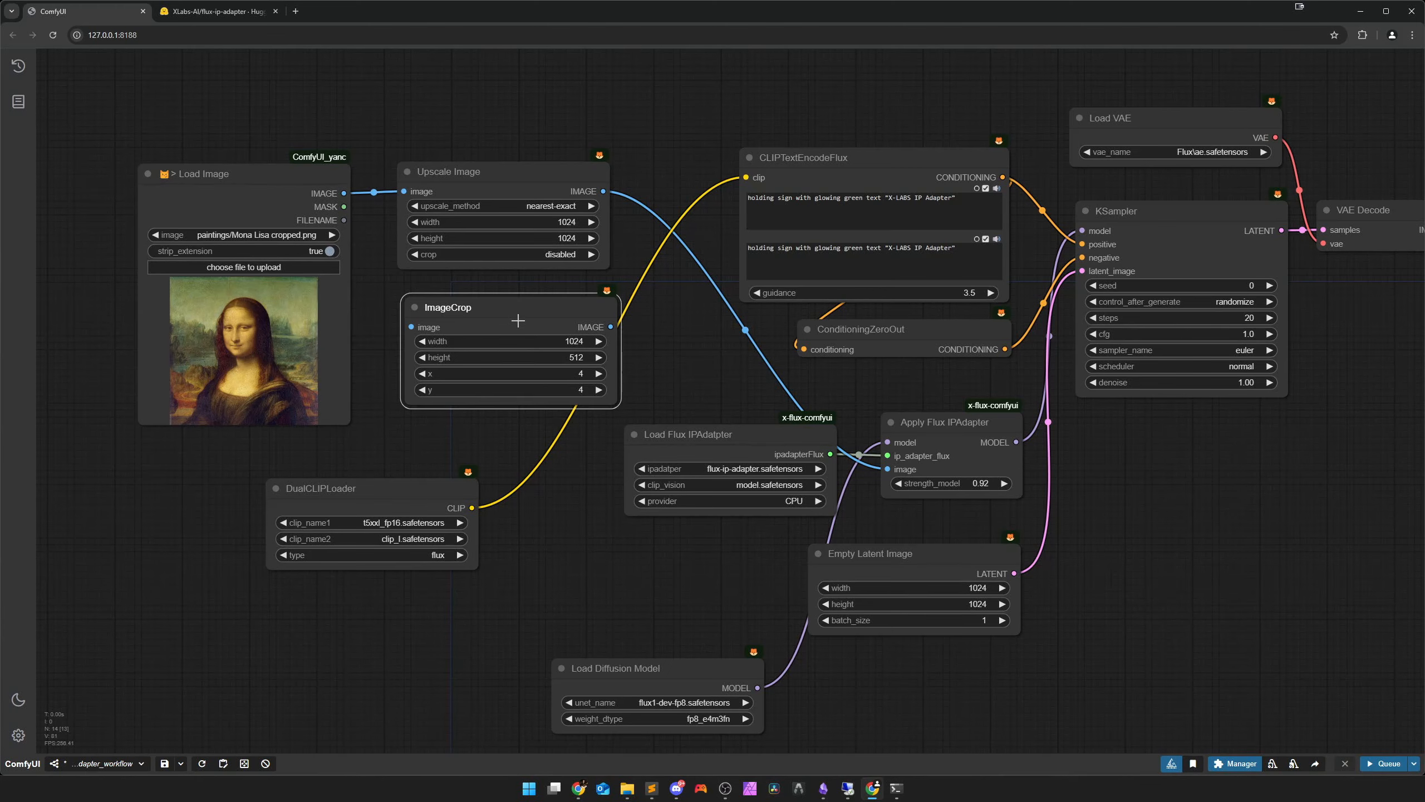
scroll(511, 432, up, 2)
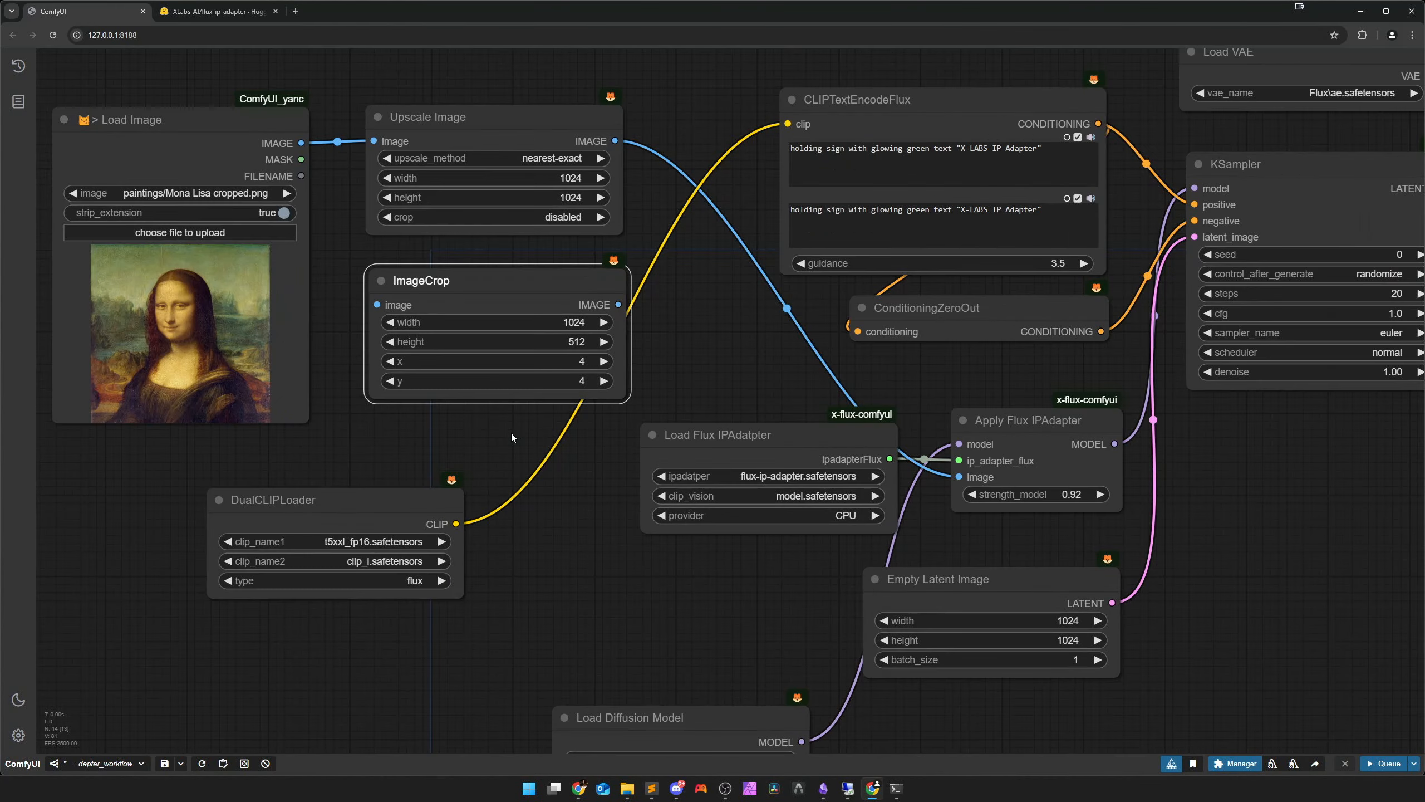
Check the IP-Adapter's training resolutions in the Models section of the XLabs-AI/flux-ip-adapter page, and return to the ComfyUI workflow
click(243, 13)
scroll(473, 412, up, 2)
drag(382, 260, 415, 261)
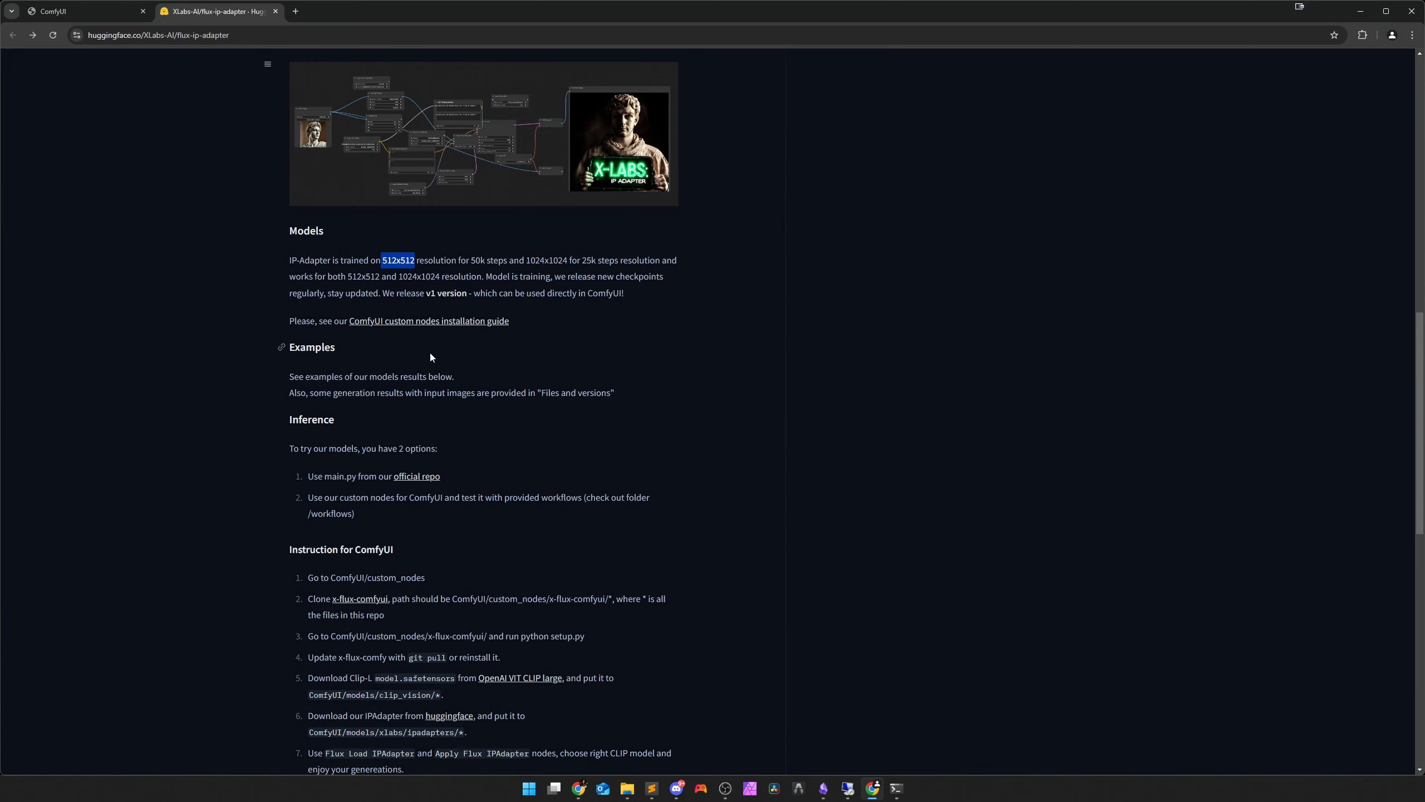
click(401, 258)
drag(526, 258, 570, 259)
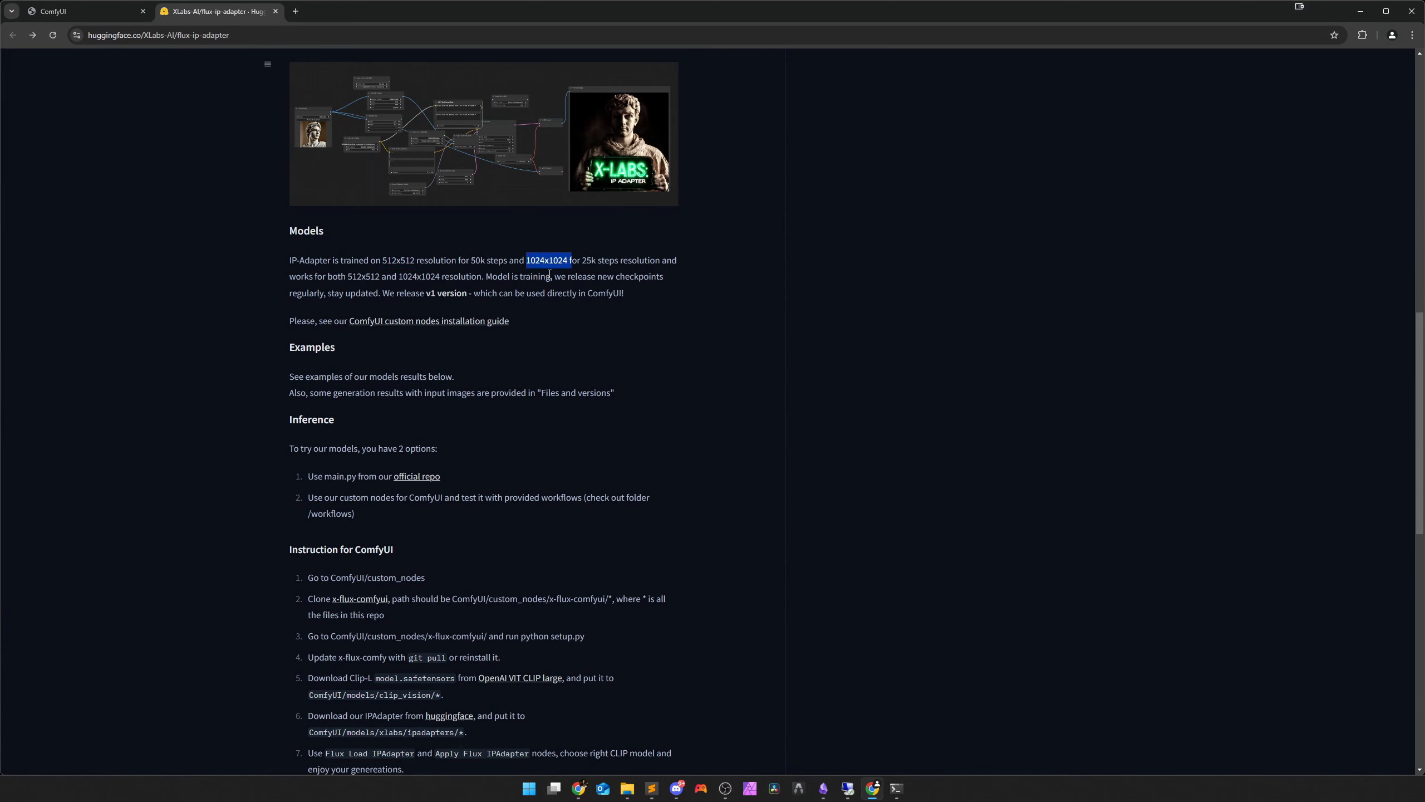
click(582, 263)
click(104, 18)
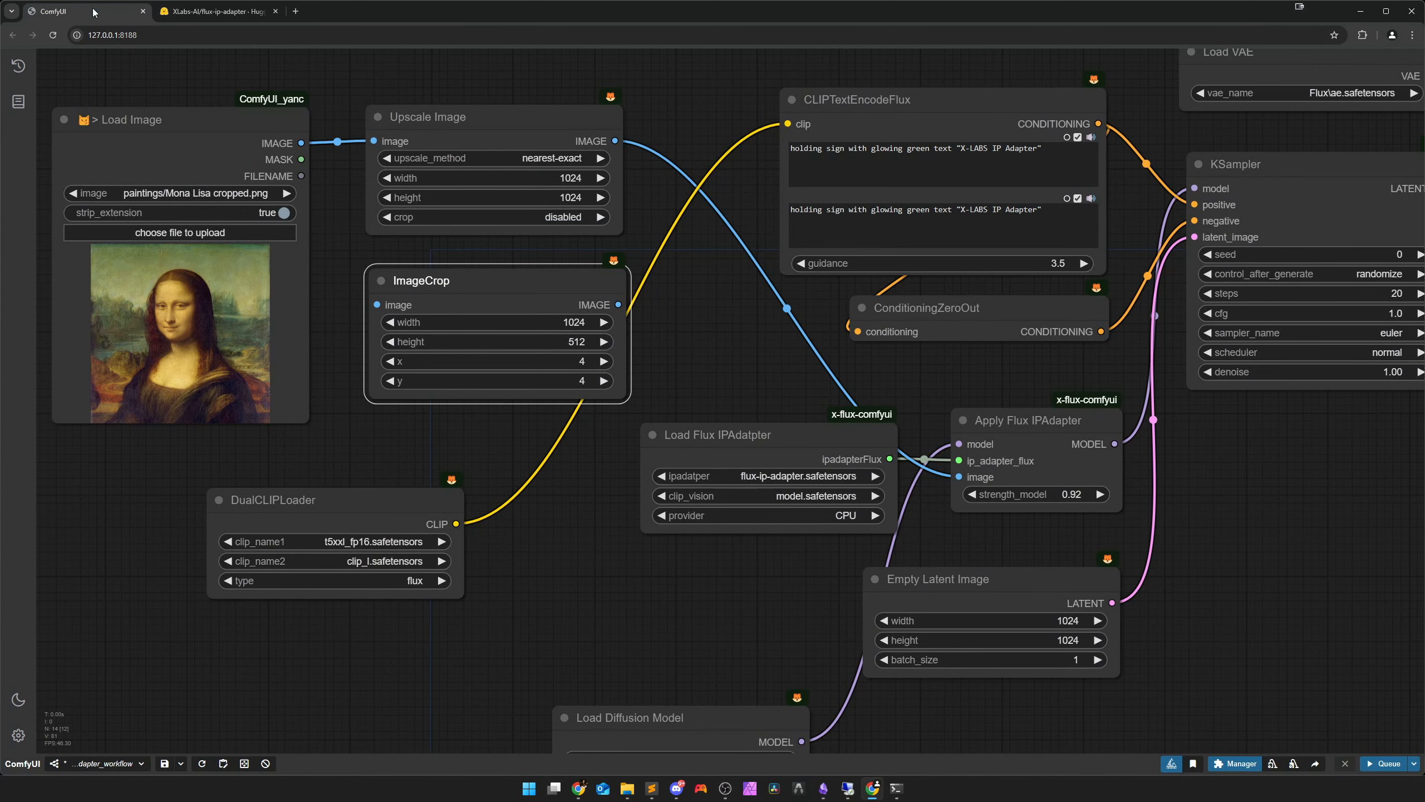
Move Load Diffusion Model up beside Empty Latent Image and place DualCLIPLoader above Upscale Image
drag(1186, 474, 982, 479)
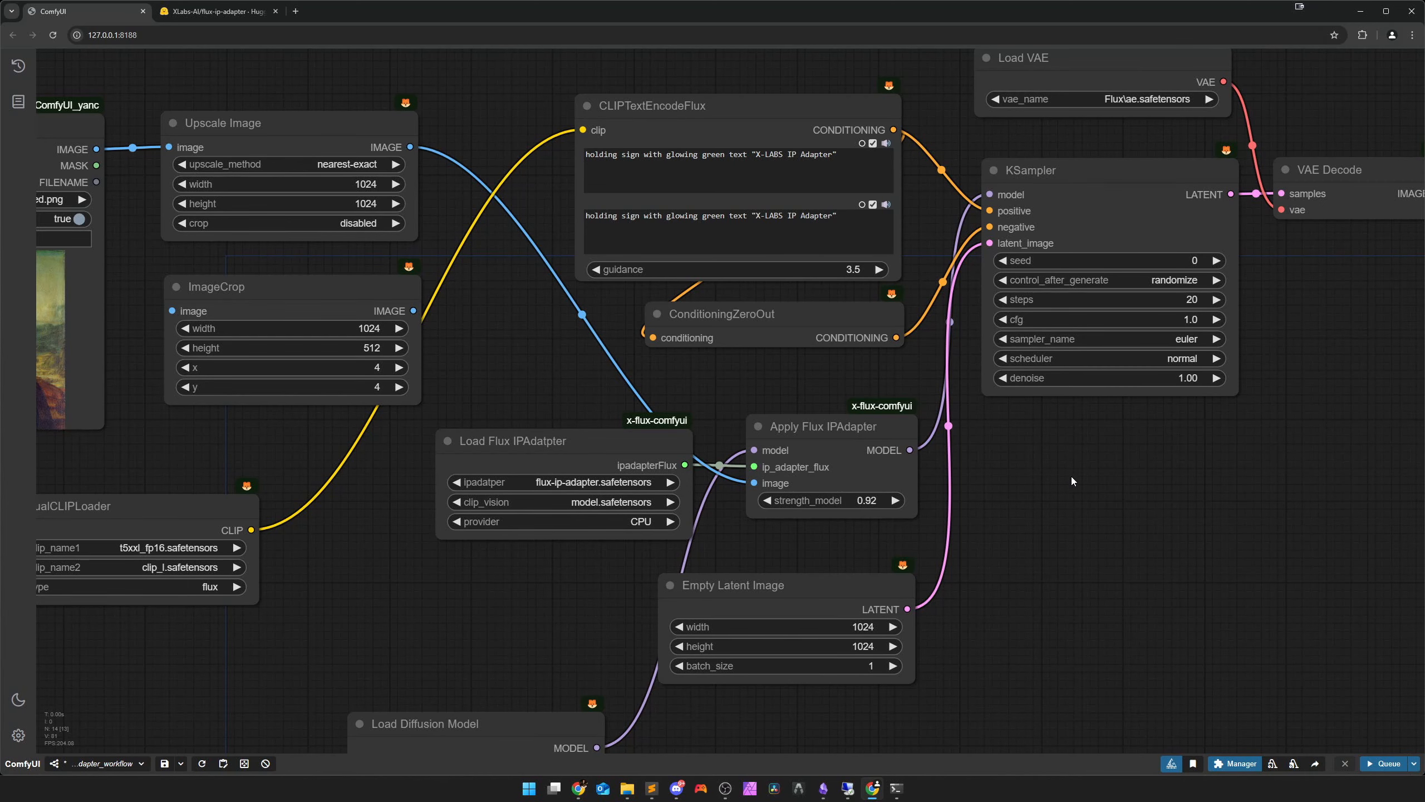
drag(1069, 491, 1031, 508)
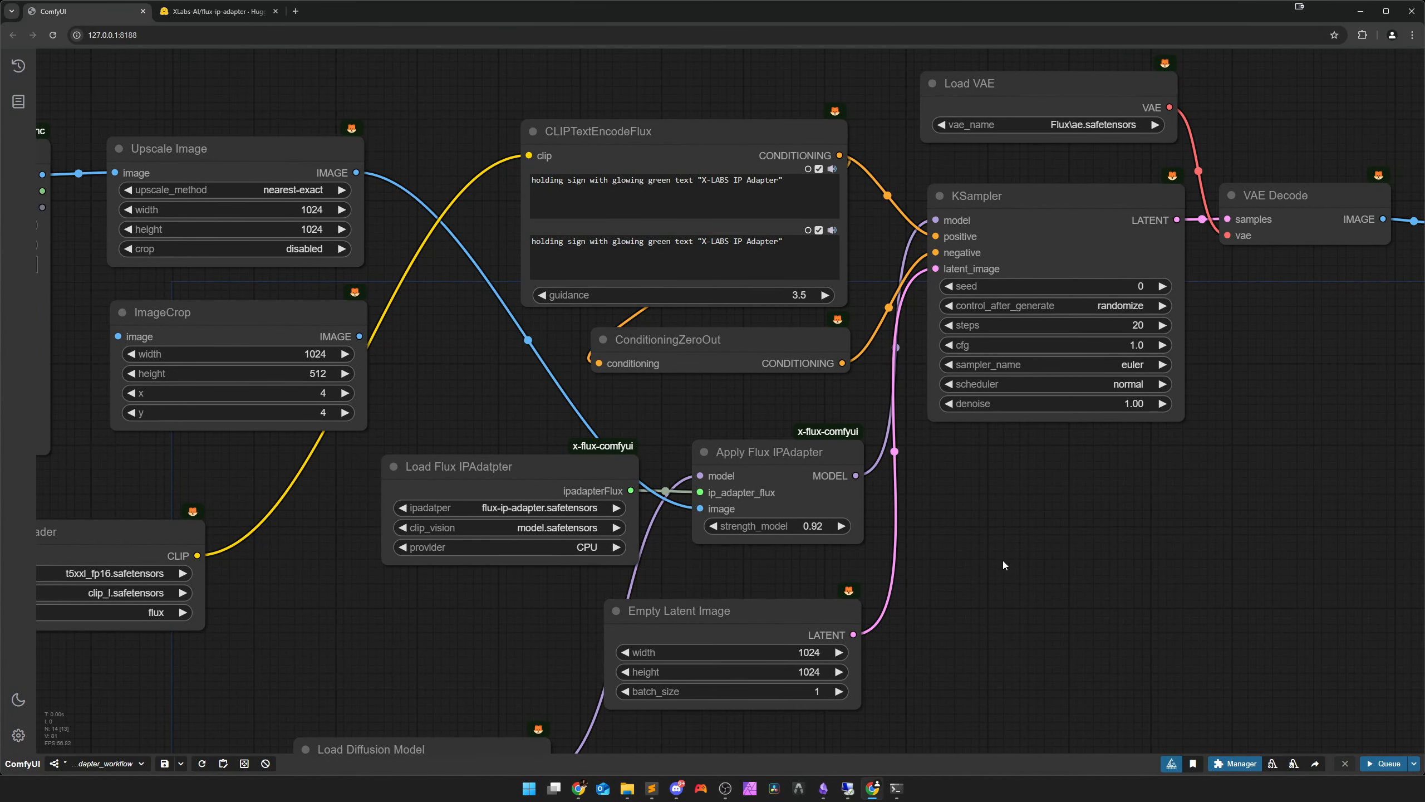
scroll(1002, 560, down, 1)
drag(1002, 541, 1022, 482)
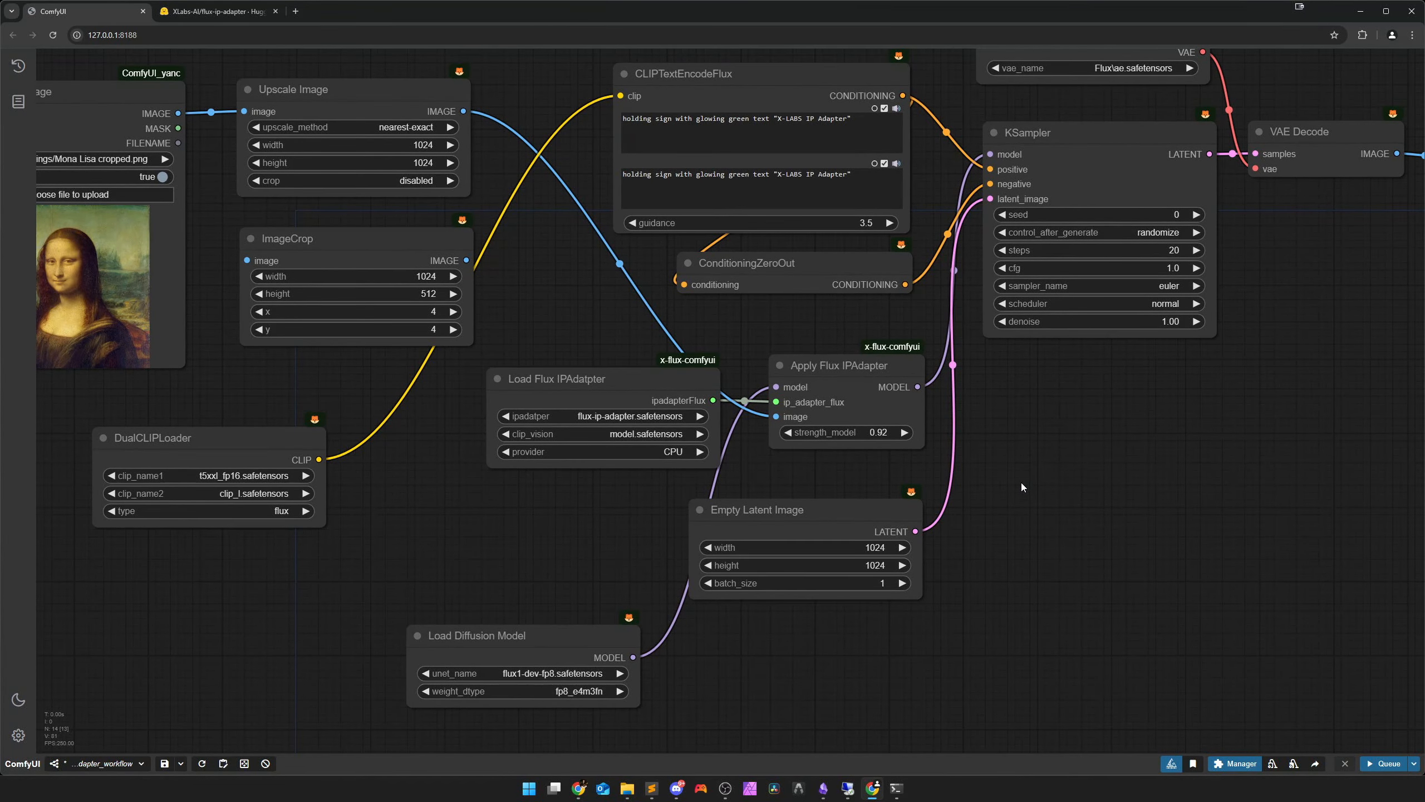
drag(542, 651, 523, 539)
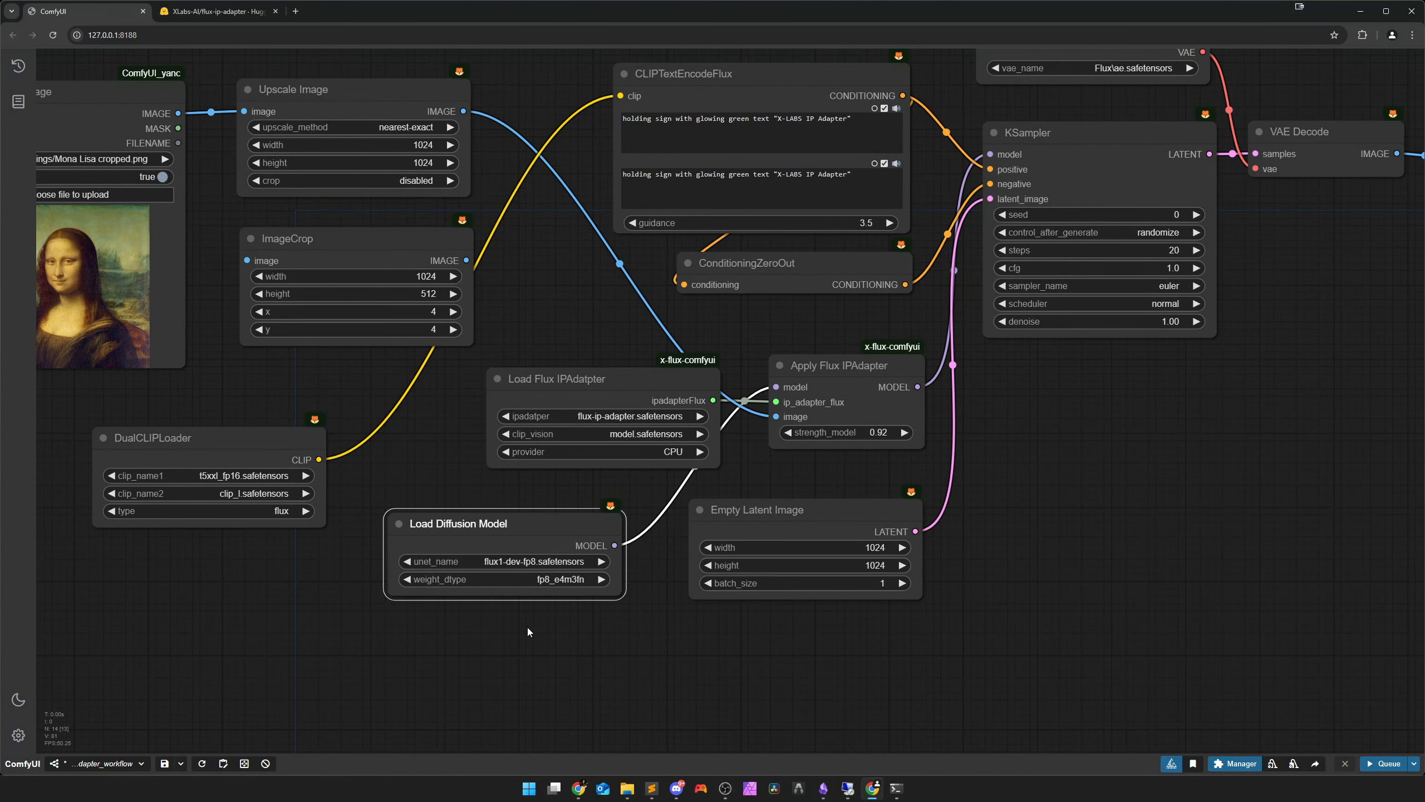
scroll(527, 627, down, 1)
drag(564, 688, 600, 698)
drag(601, 591, 564, 585)
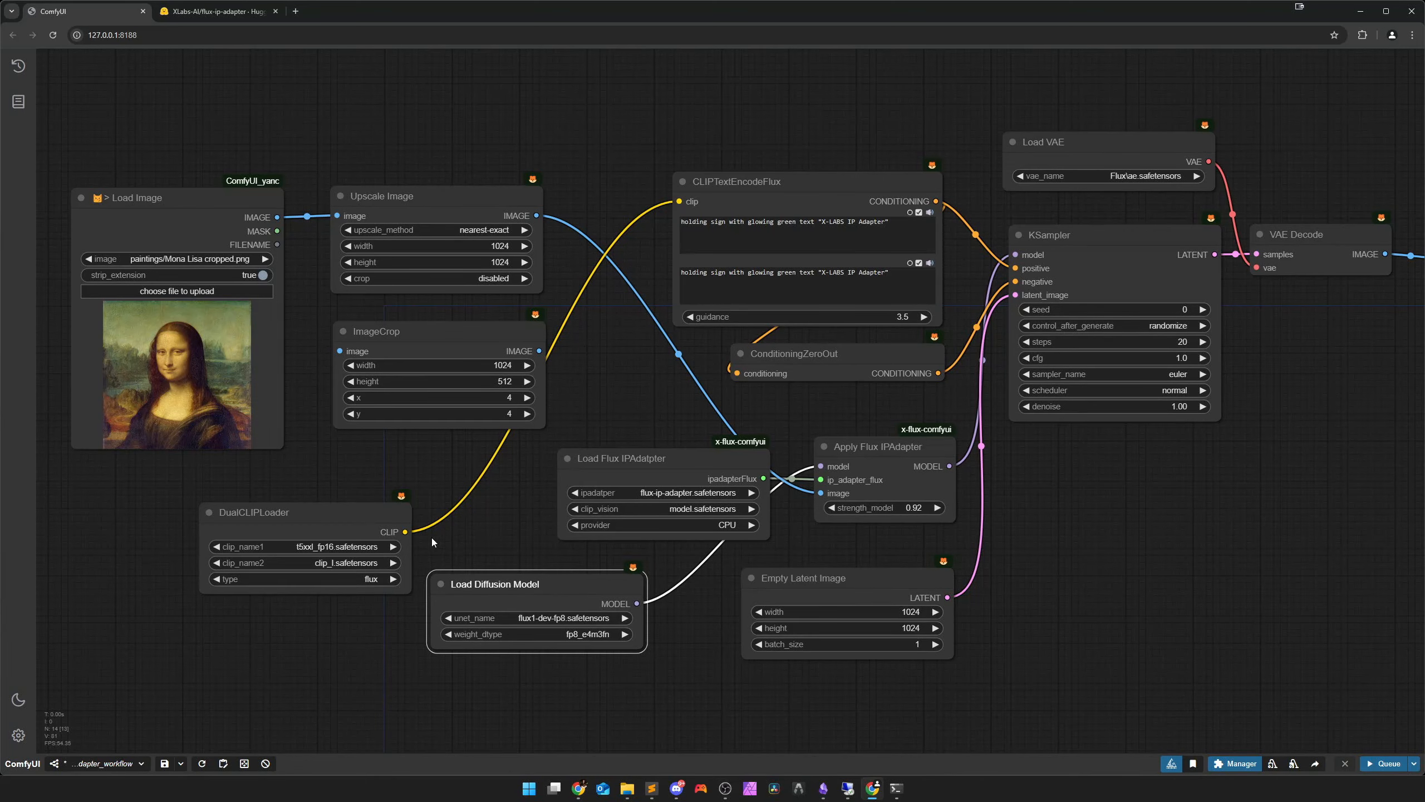
drag(353, 514, 487, 82)
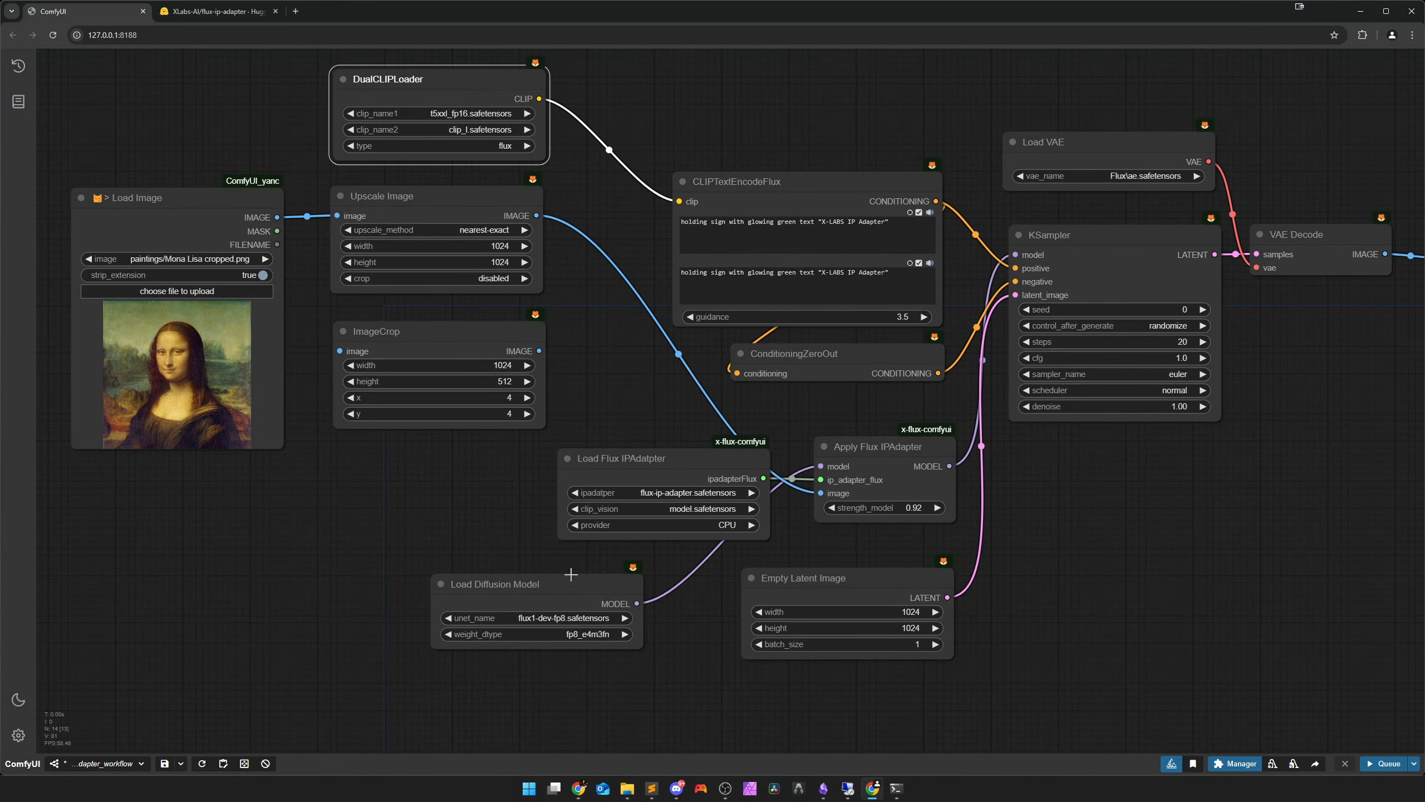
Stack the Load Diffusion Model node directly below ImageCrop, with Load Flux IPAdapter beneath it
click(551, 575)
drag(550, 576, 458, 446)
drag(645, 459, 419, 565)
click(599, 586)
drag(674, 416, 582, 520)
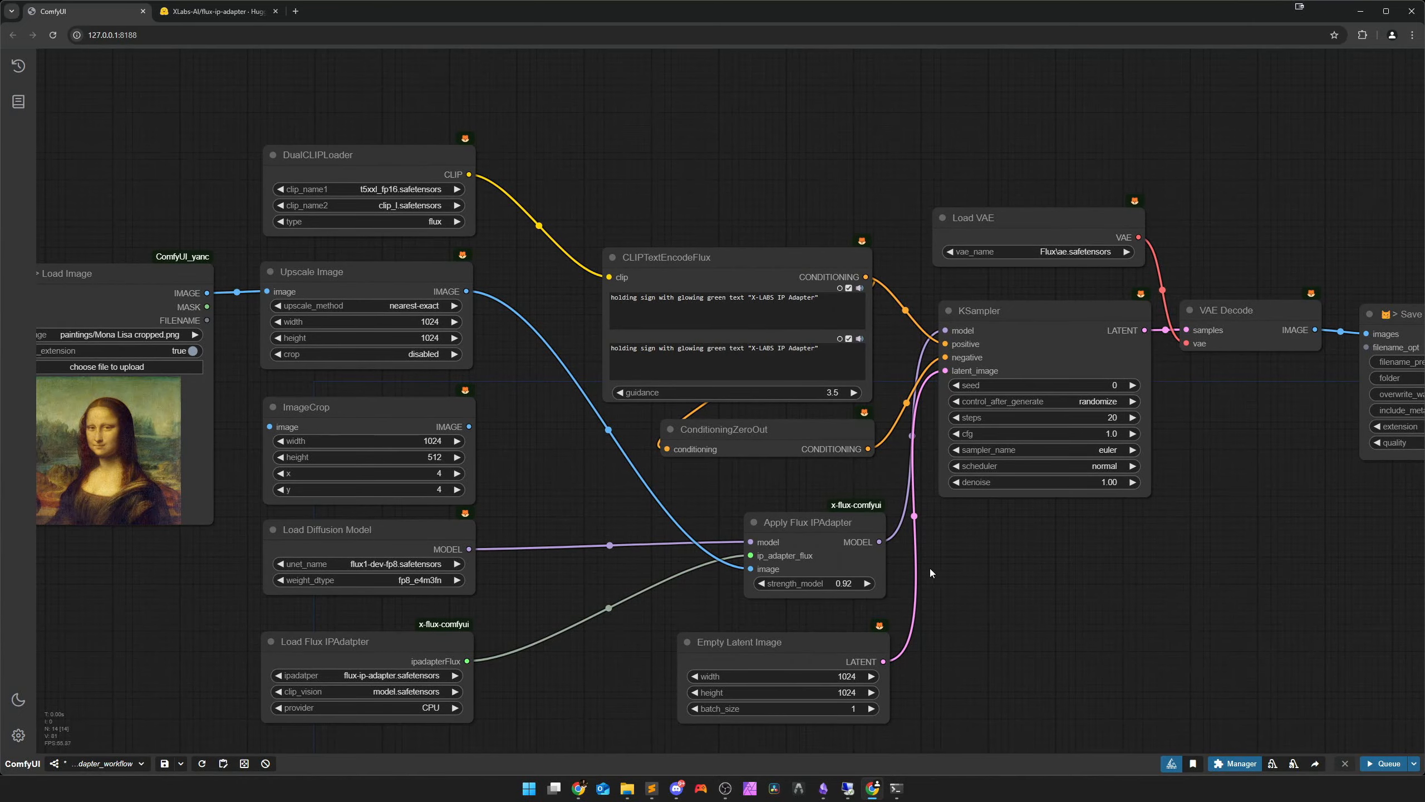
Set strength_model of the Apply Flux IPAdapter node to 0.6
scroll(900, 682, up, 8)
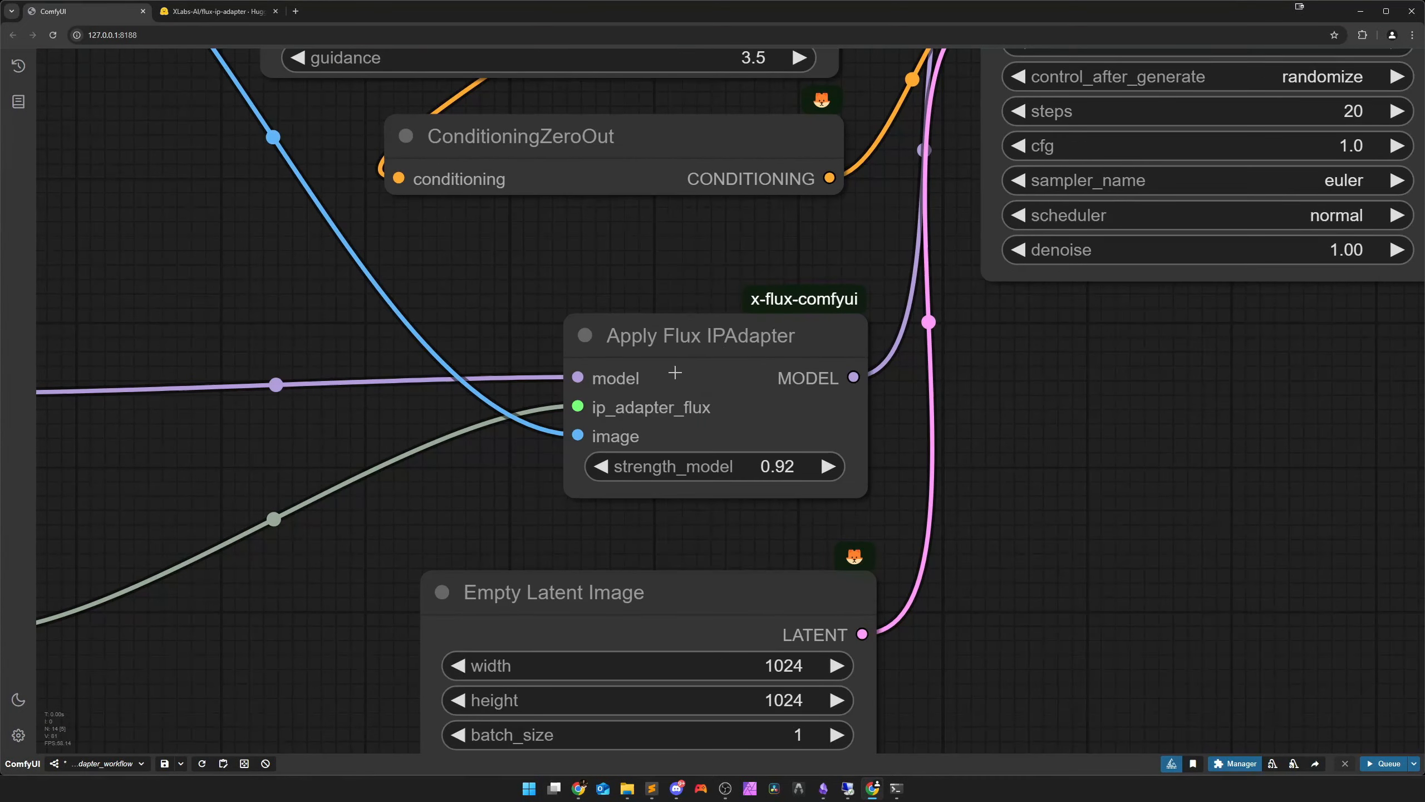
click(773, 466)
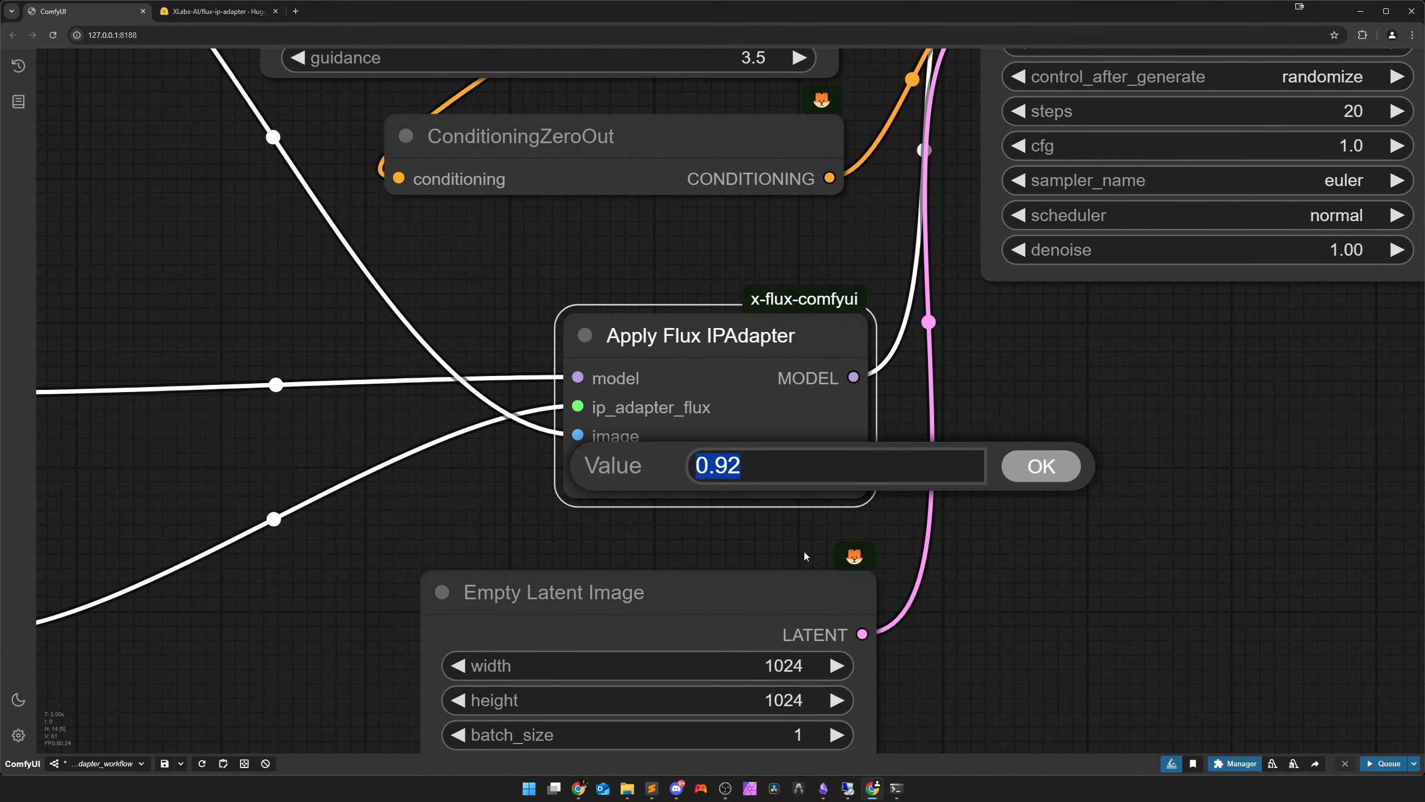
text(0.6)
key(Return)
scroll(804, 551, down, 10)
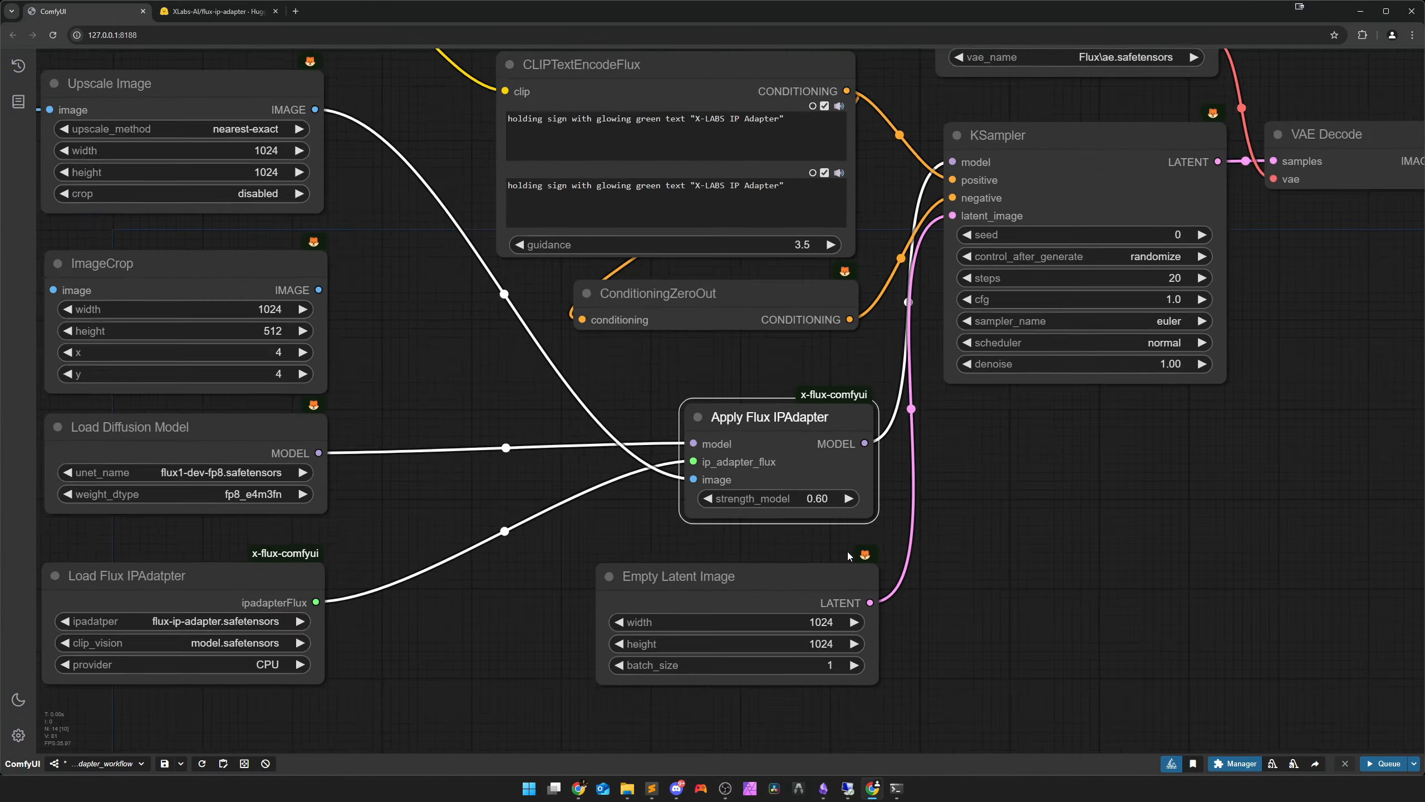
Move the > Save Image node slightly closer to VAE Decode
drag(959, 567, 911, 553)
click(1178, 350)
drag(1178, 350, 1179, 354)
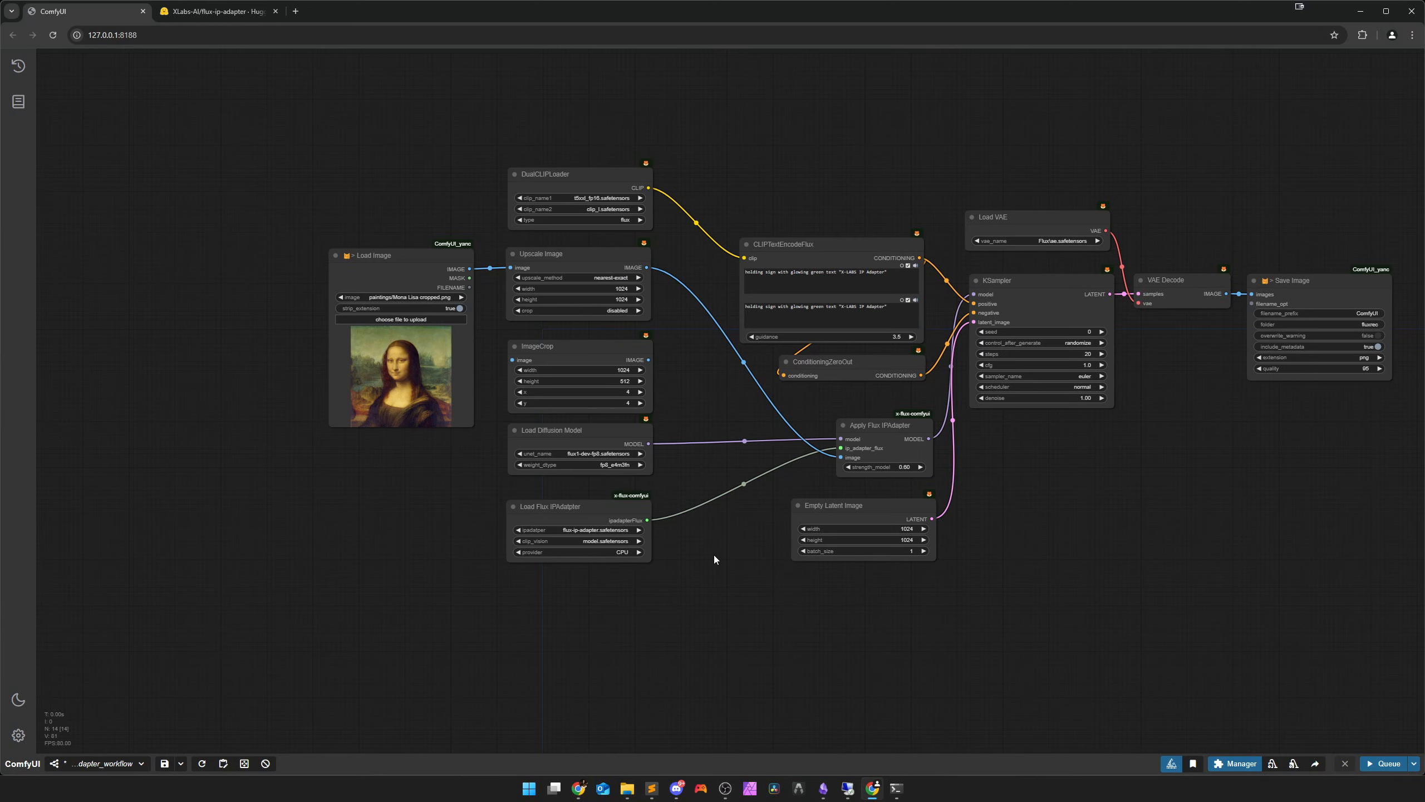
Check which Flux models are available for unet_name in the Load Diffusion Model node
scroll(713, 554, up, 5)
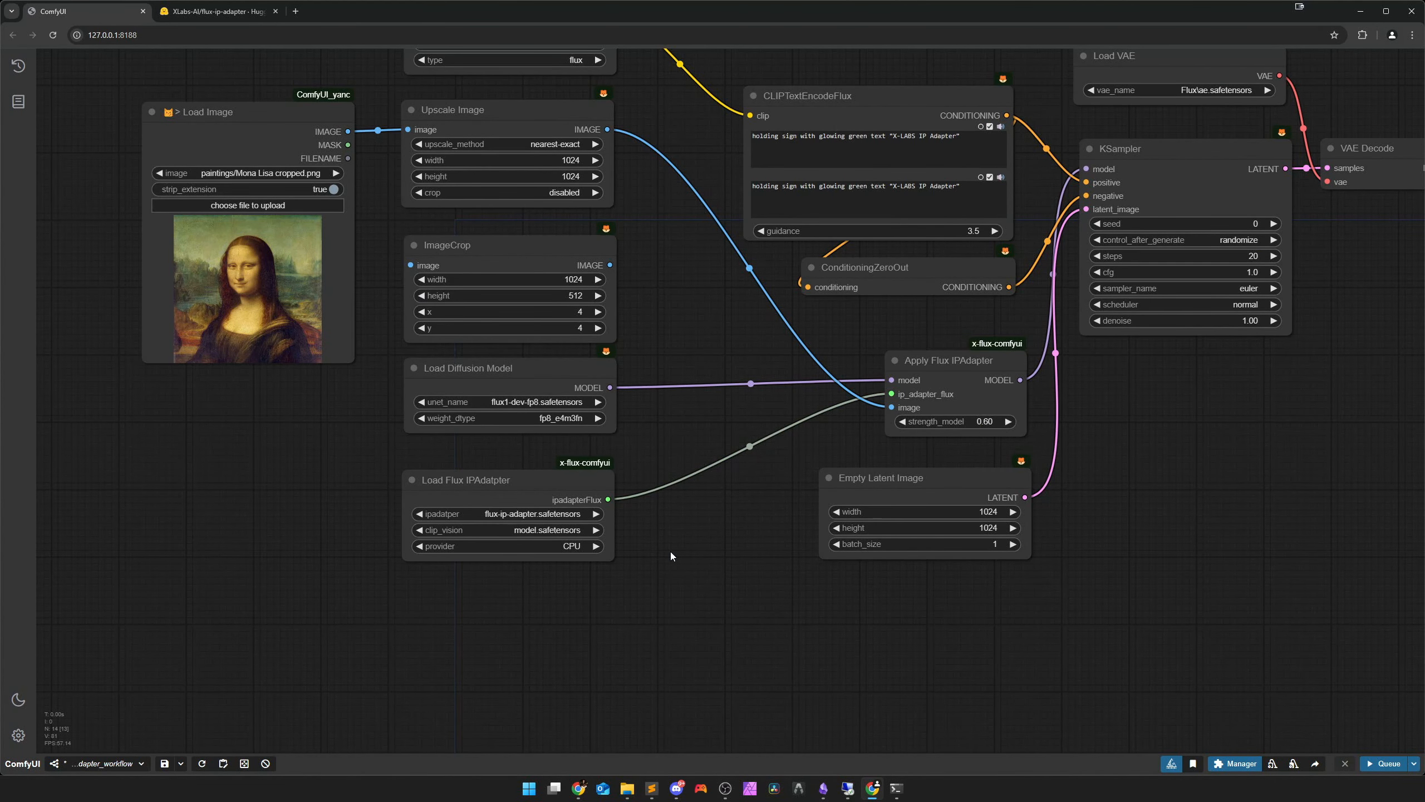
click(524, 402)
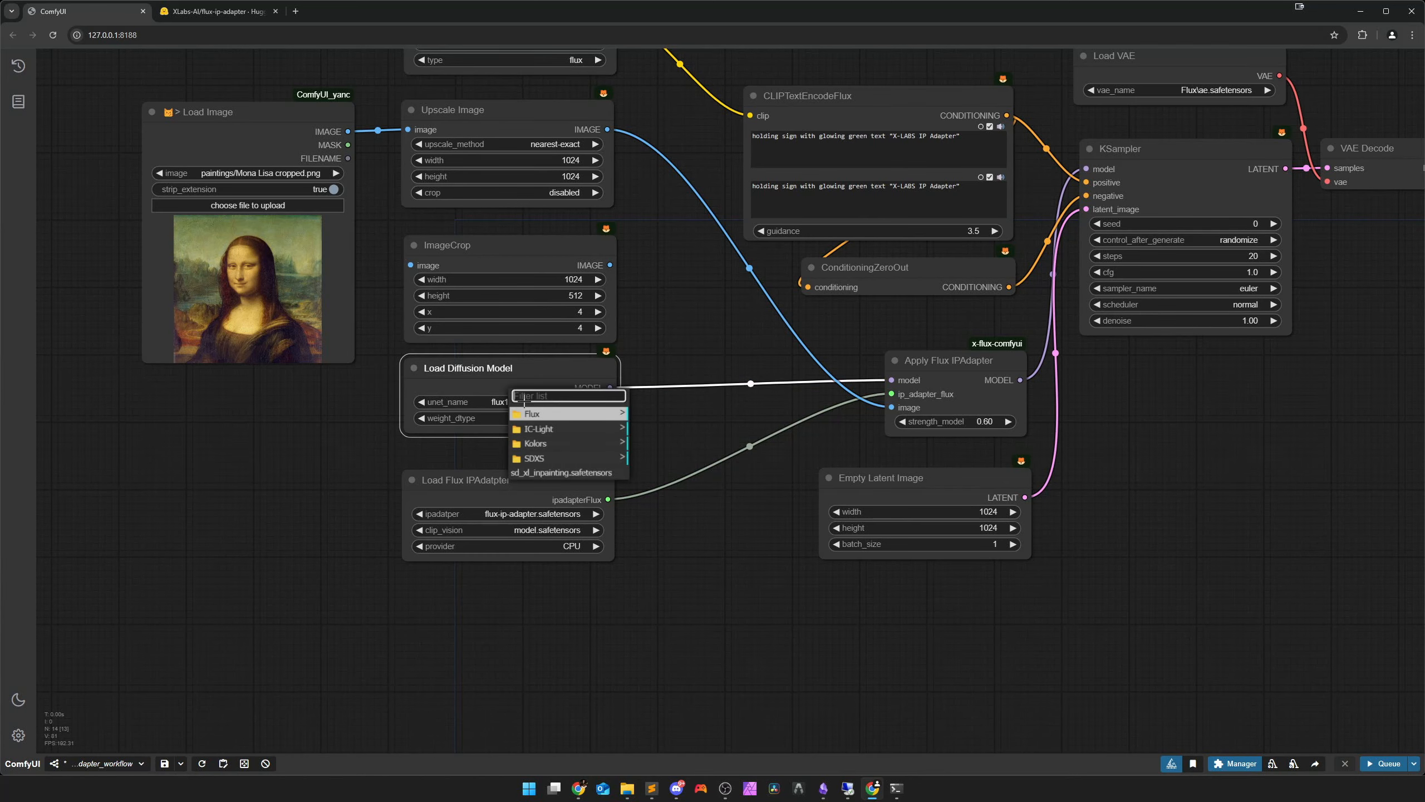
click(532, 414)
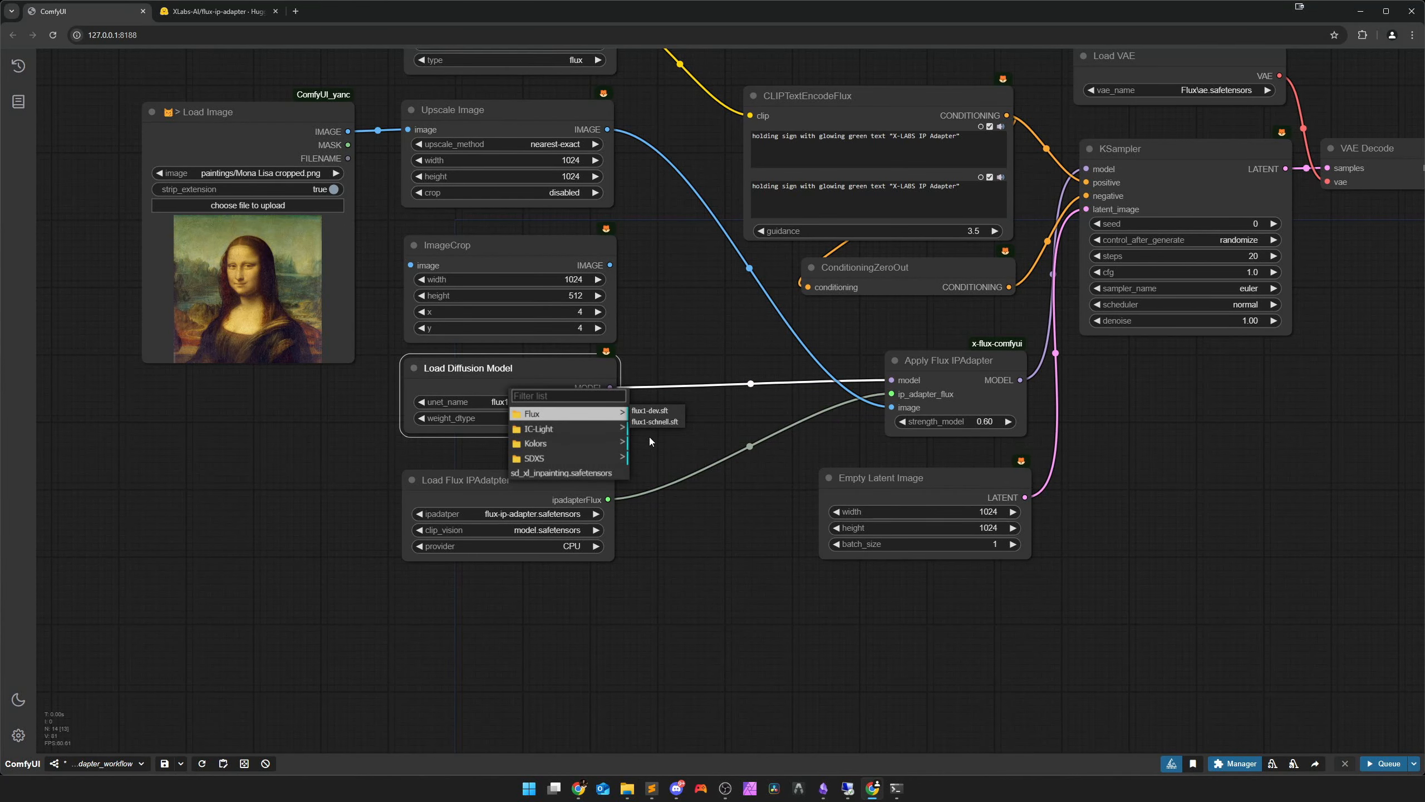
click(632, 439)
scroll(636, 446, up, 3)
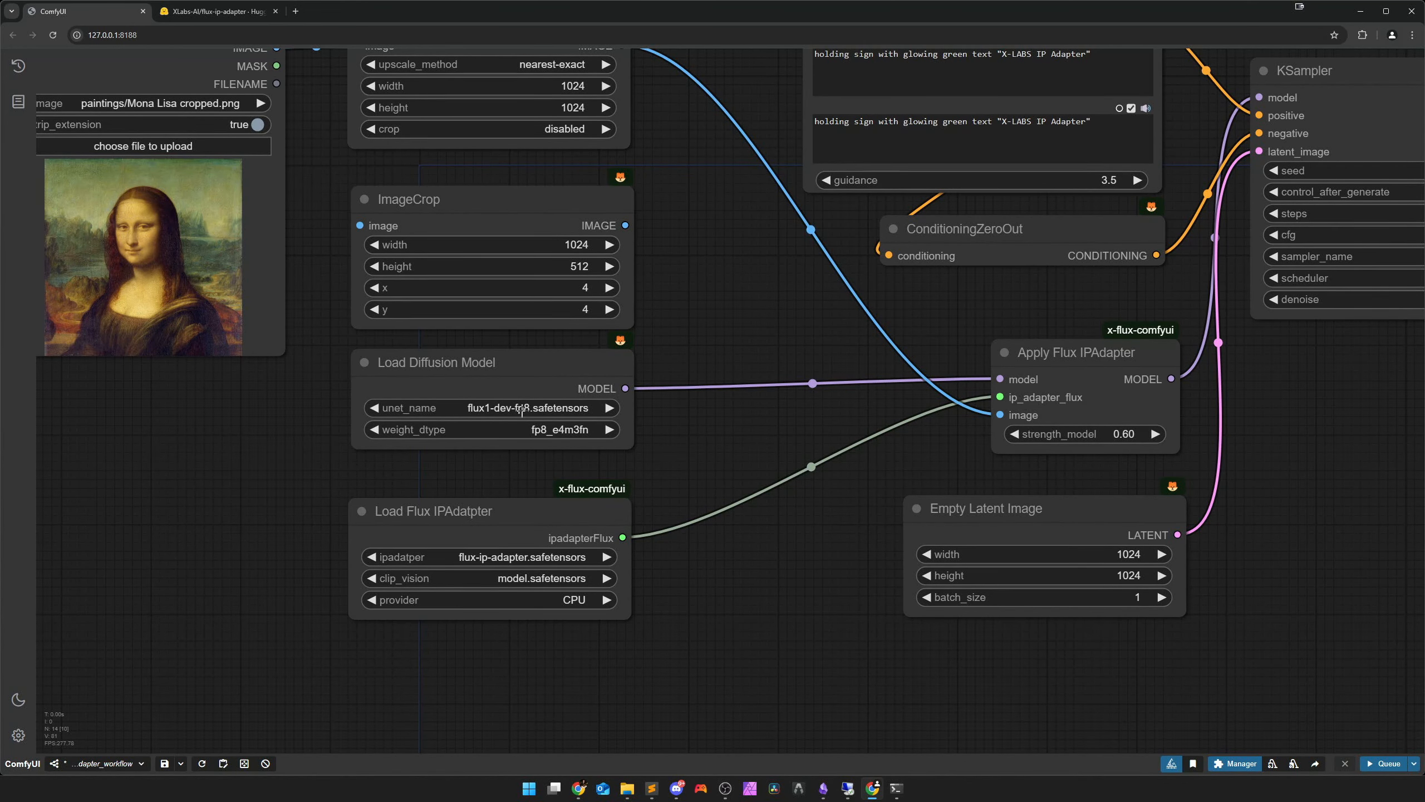
scroll(522, 411, down, 5)
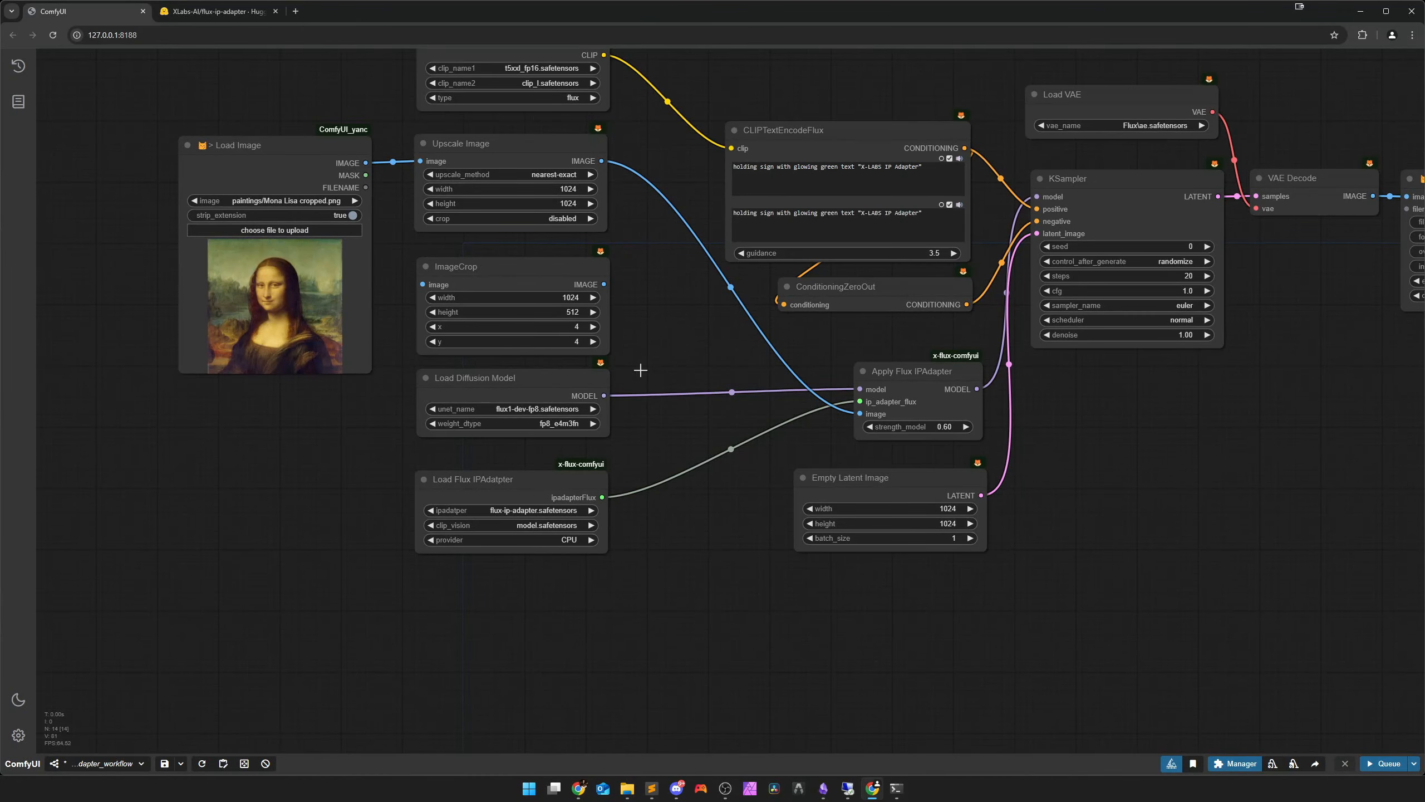
Replace the Load Diffusion Model node with a Load Checkpoint node between ImageCrop and Load Flux IPAdapter
scroll(590, 444, up, 2)
click(459, 488)
click(478, 504)
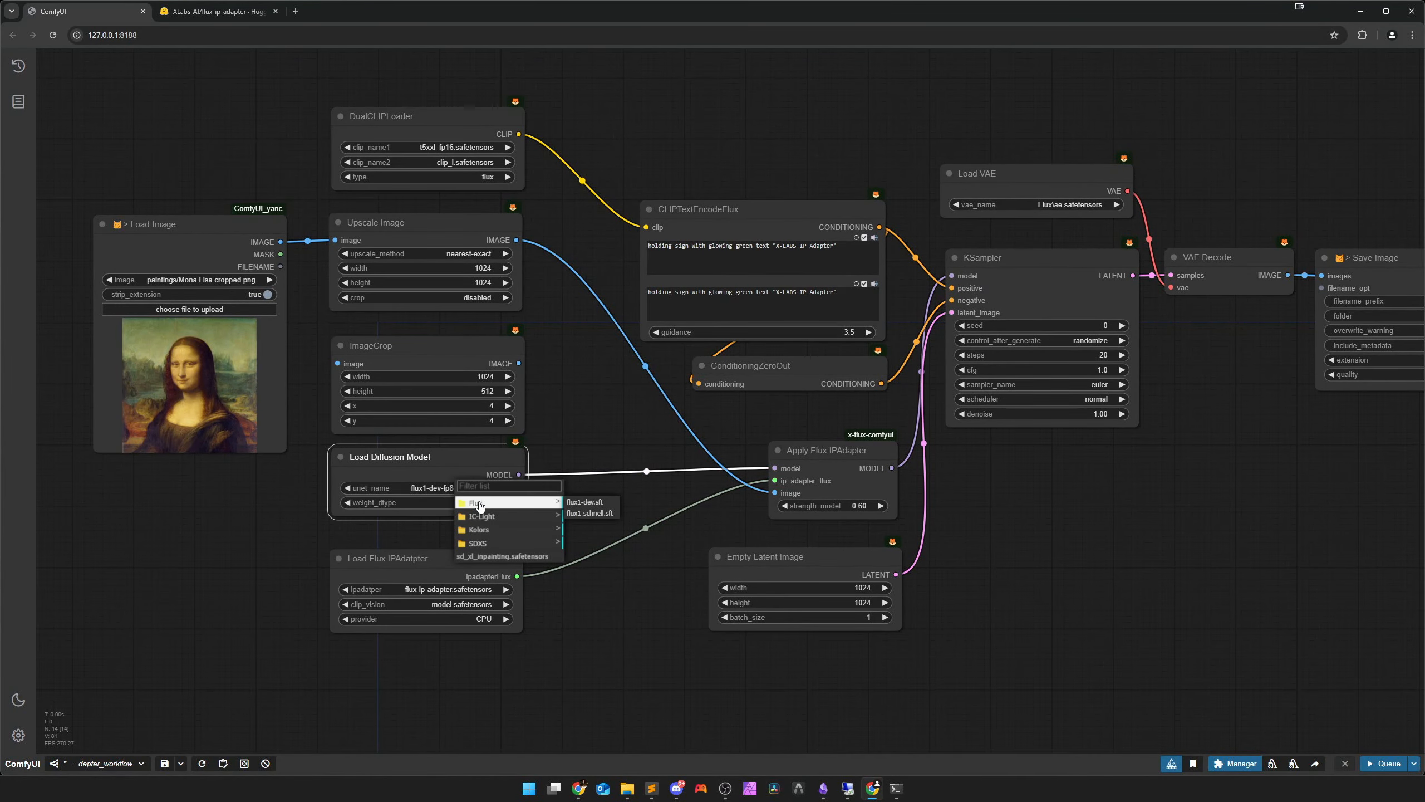
key(Delete)
scroll(600, 556, down, 2)
double_click(399, 484)
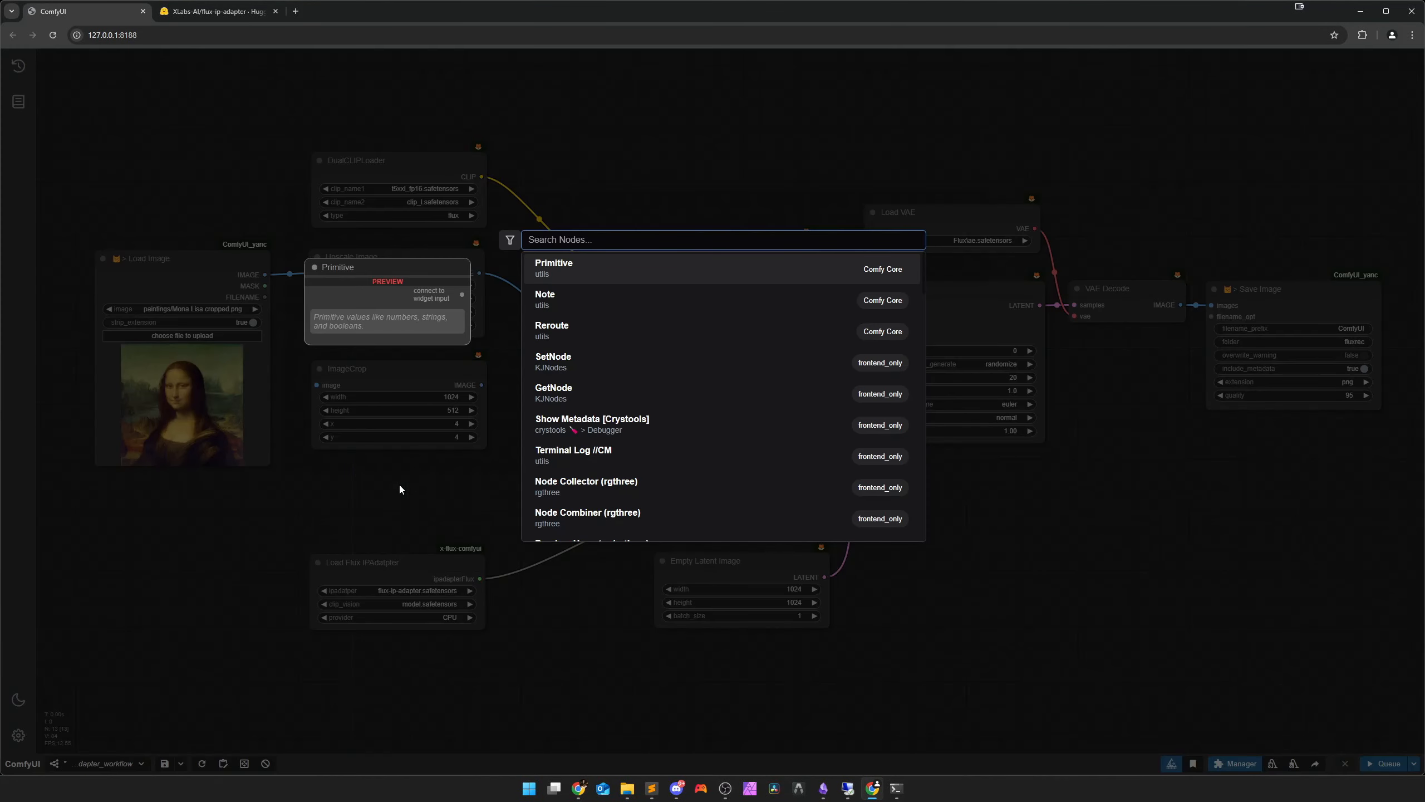
text(loadcheclk)
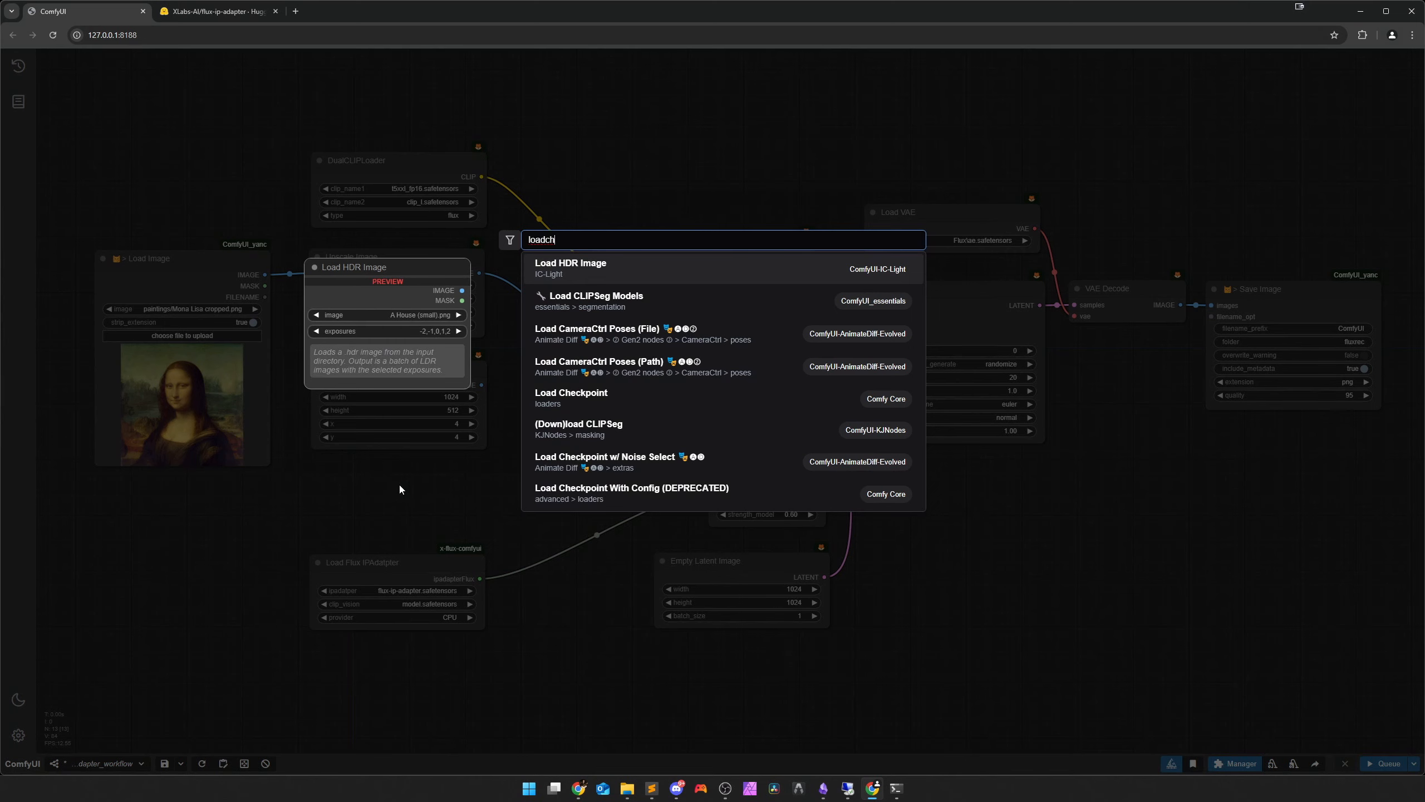
key(Return)
drag(399, 484, 306, 481)
Set the Load Checkpoint node's ckpt_name to Flux\flux1-dev-fp8.safetensors
click(404, 523)
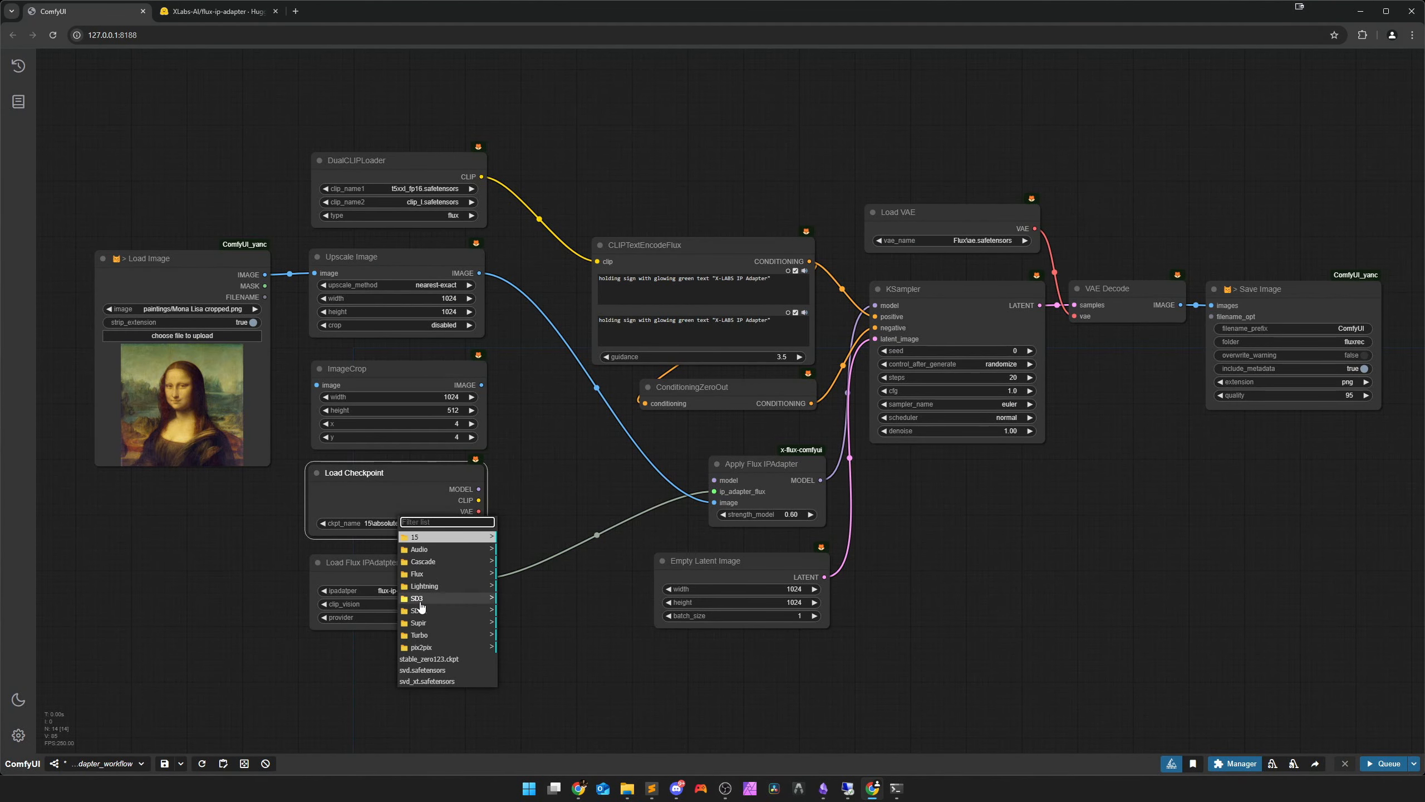
click(448, 573)
click(525, 575)
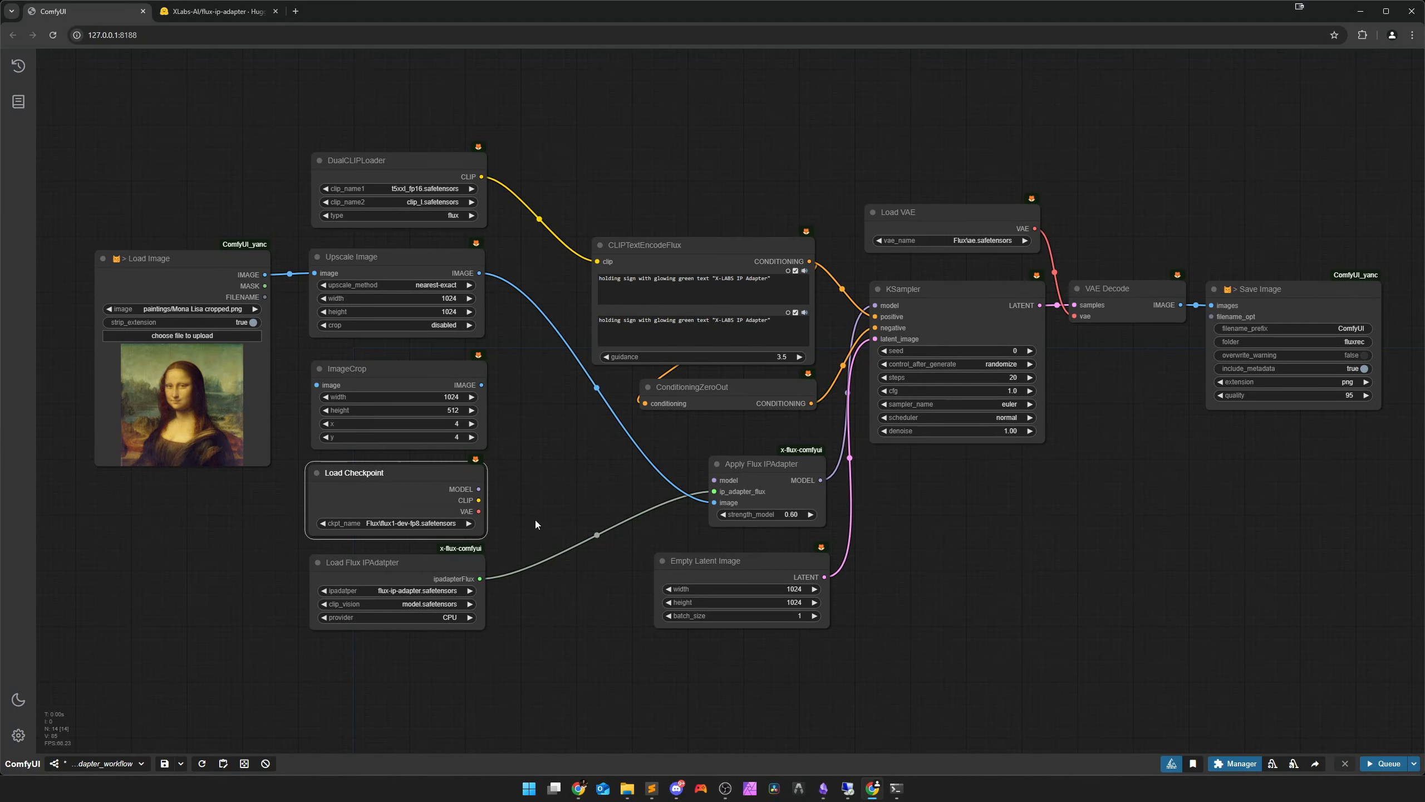
Delete DualCLIPLoader and connect the checkpoint's MODEL to Apply Flux IPAdapter and its CLIP to CLIPTextEncodeFlux
click(422, 166)
key(Delete)
drag(479, 488, 714, 480)
drag(479, 500, 596, 253)
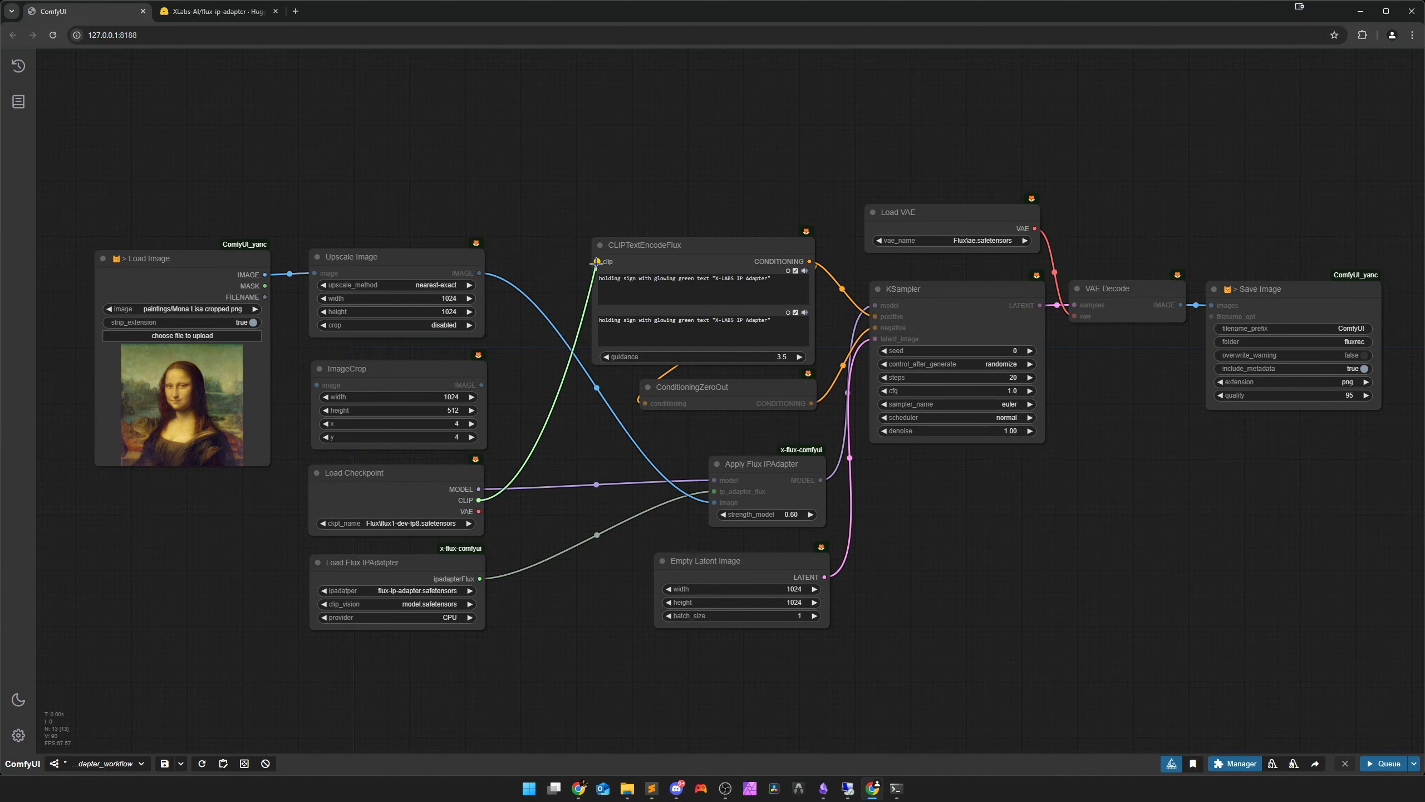
Delete the Load VAE node and connect the checkpoint's VAE output to VAE Decode
click(926, 212)
key(Delete)
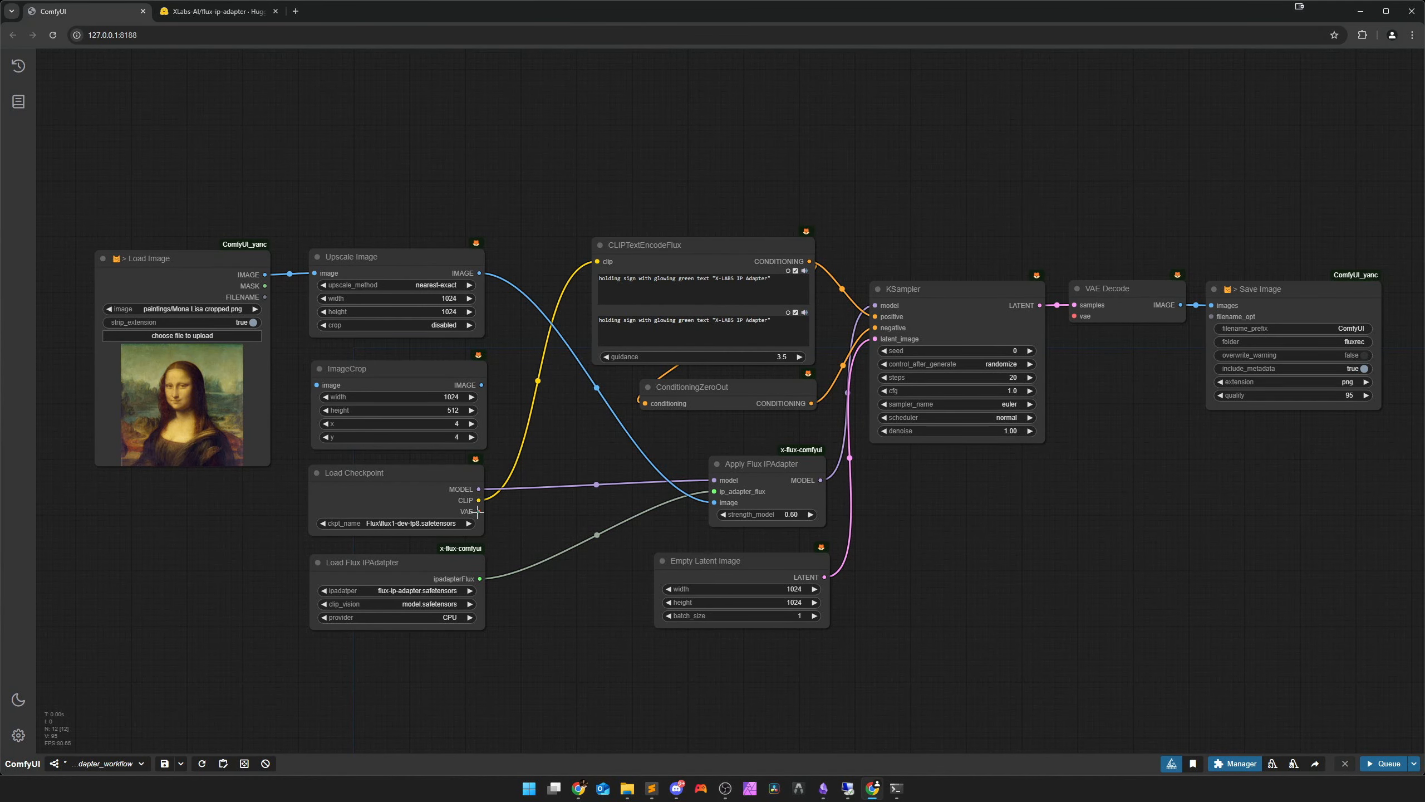
drag(479, 512, 1074, 316)
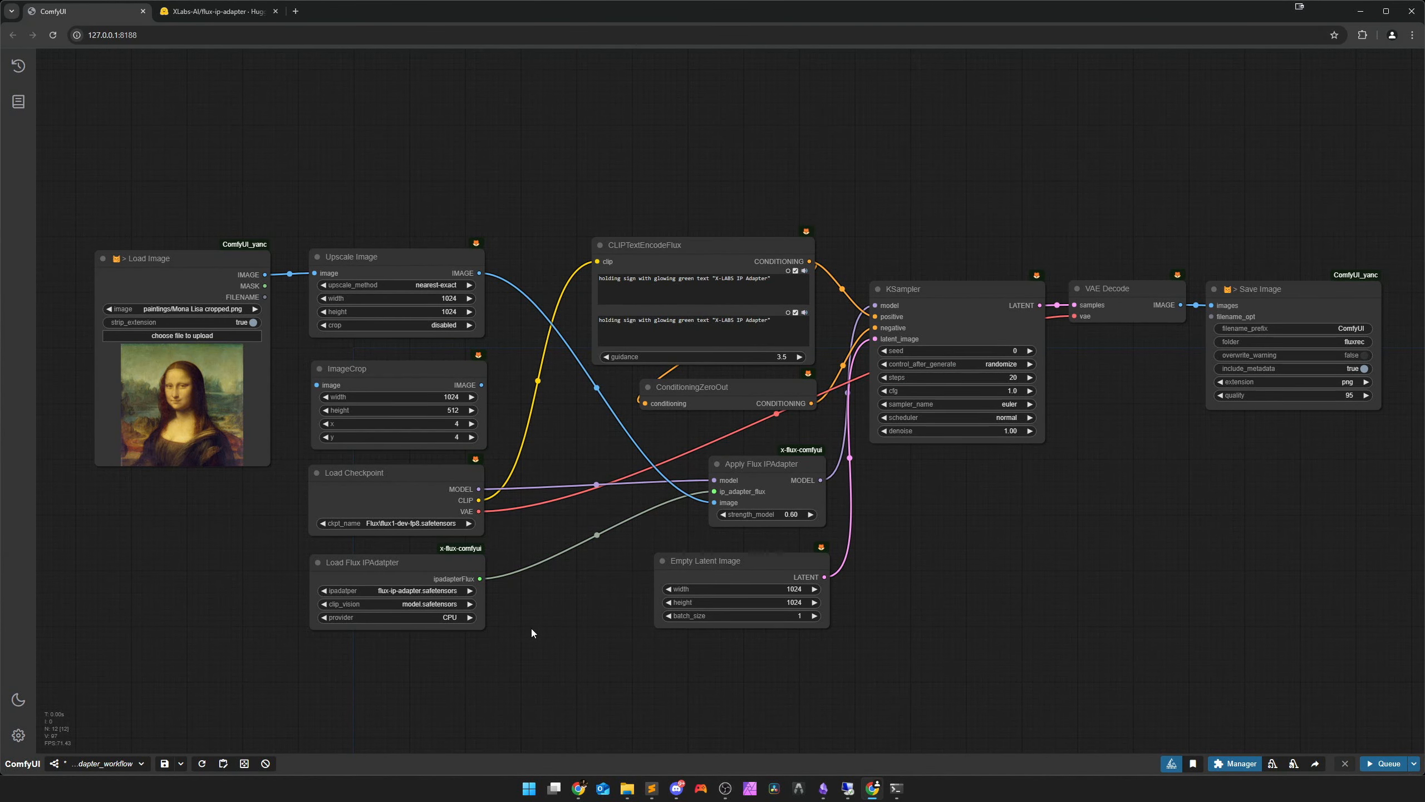
Move the group of nodes from CLIPTextEncodeFlux and Empty Latent Image through Save Image closer to the loader nodes
drag(982, 610, 933, 595)
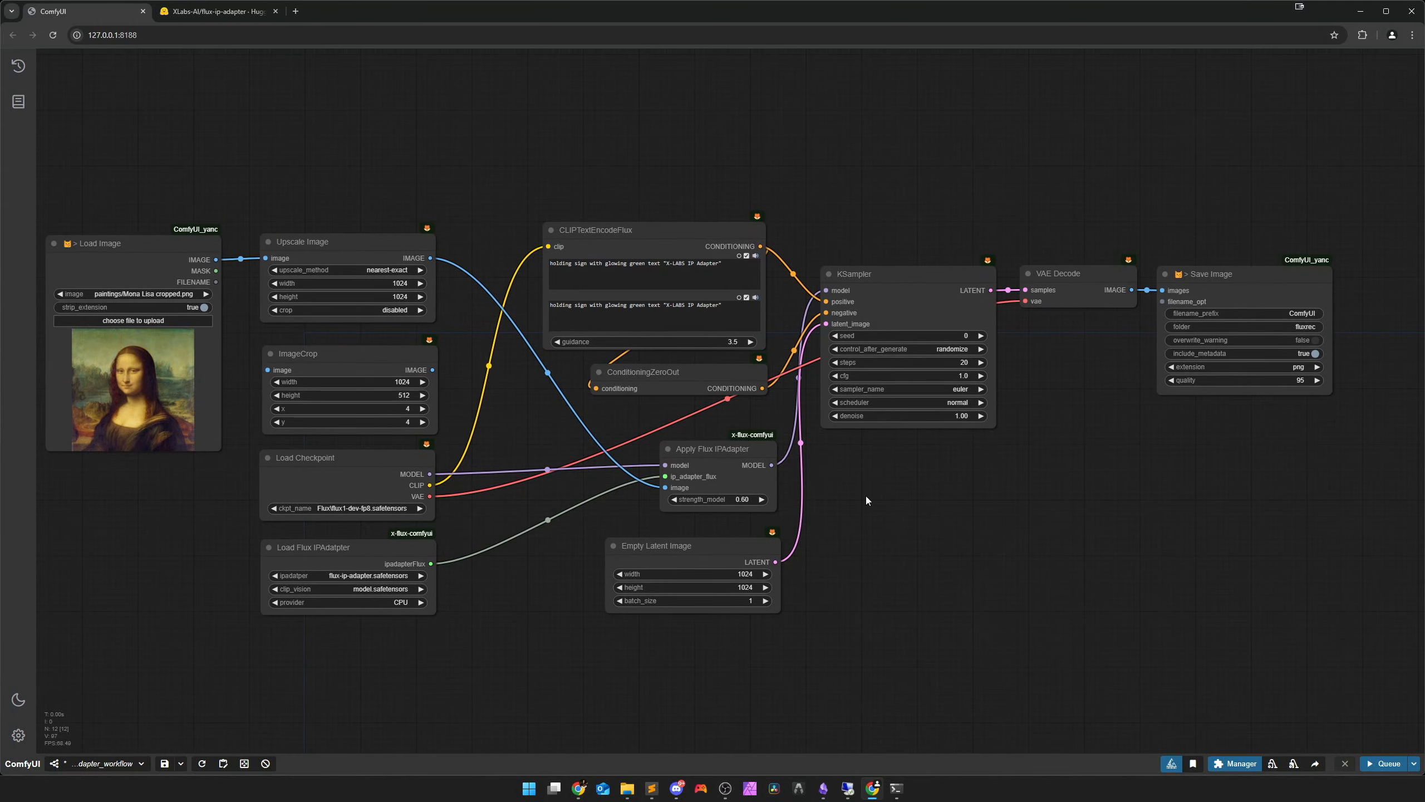
drag(605, 159, 1351, 670)
drag(688, 554, 621, 556)
click(860, 559)
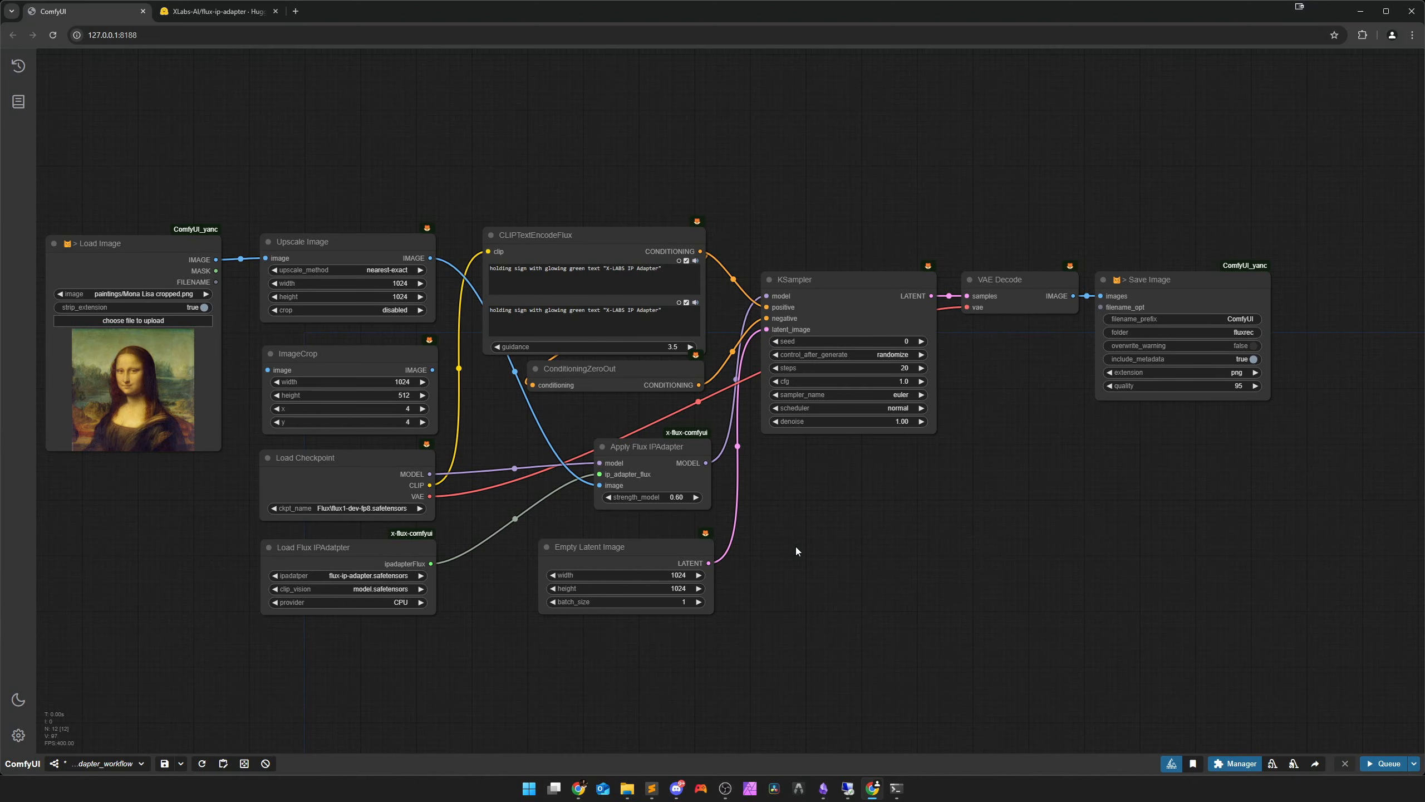
Delete the unconnected ImageCrop node below Upscale Image
click(379, 366)
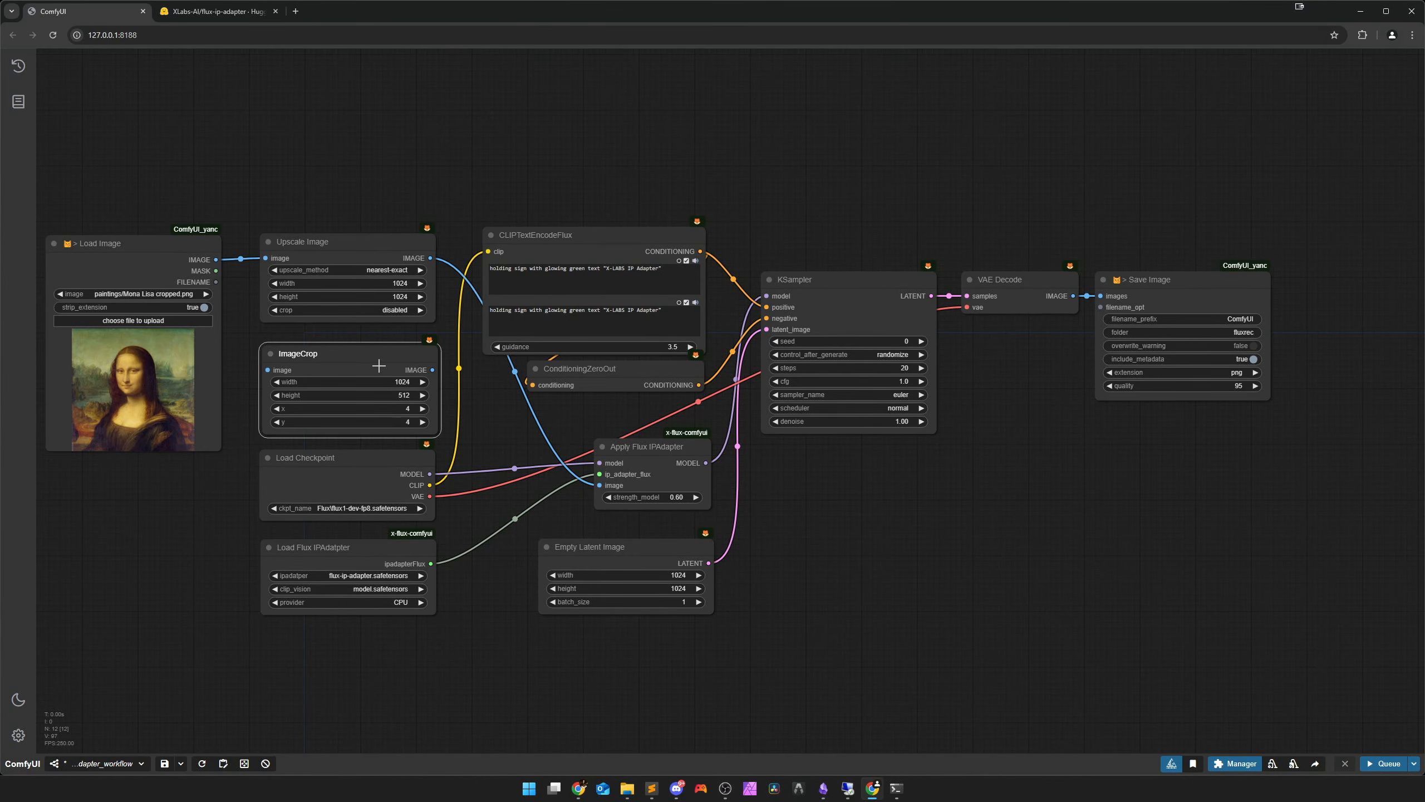
scroll(505, 449, up, 5)
drag(514, 453, 768, 452)
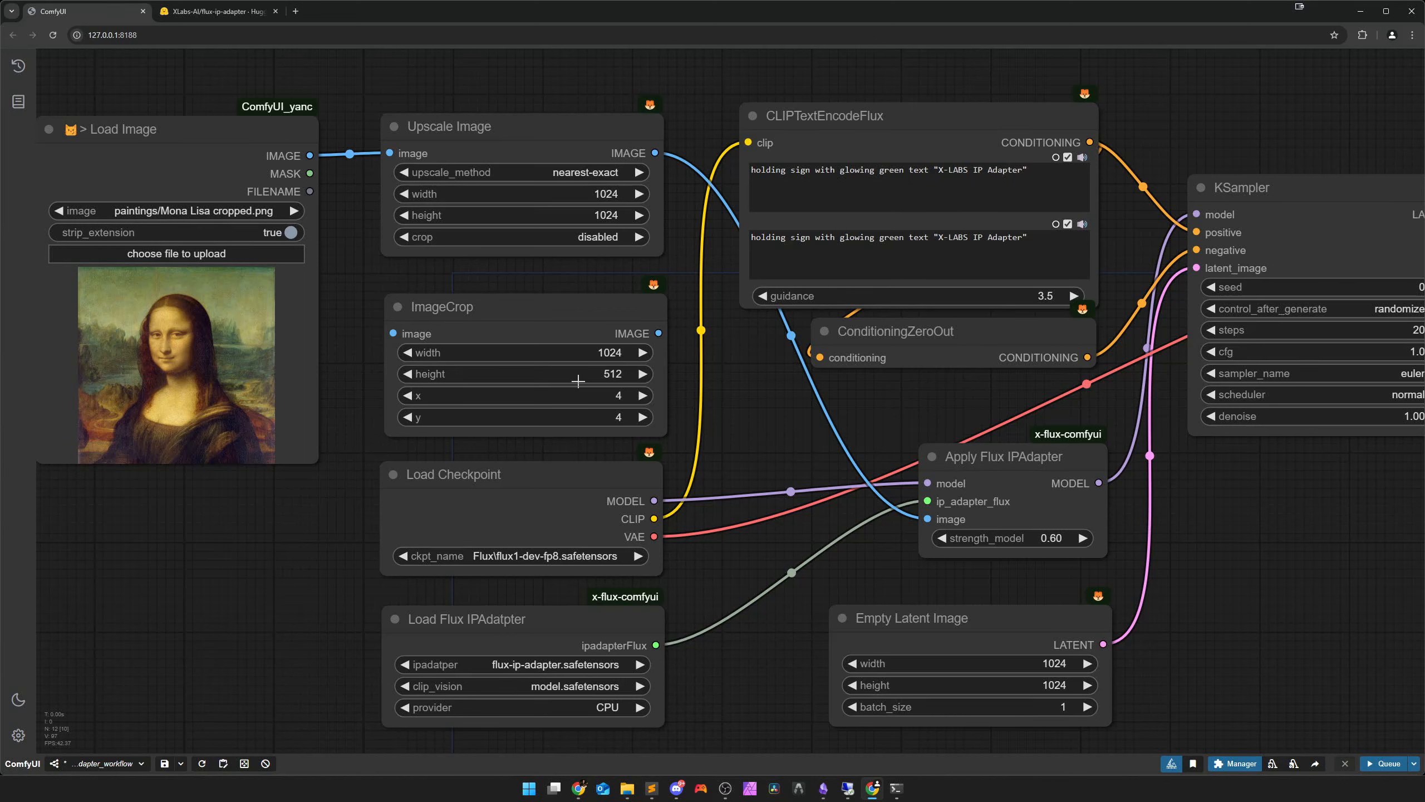
scroll(739, 439, down, 3)
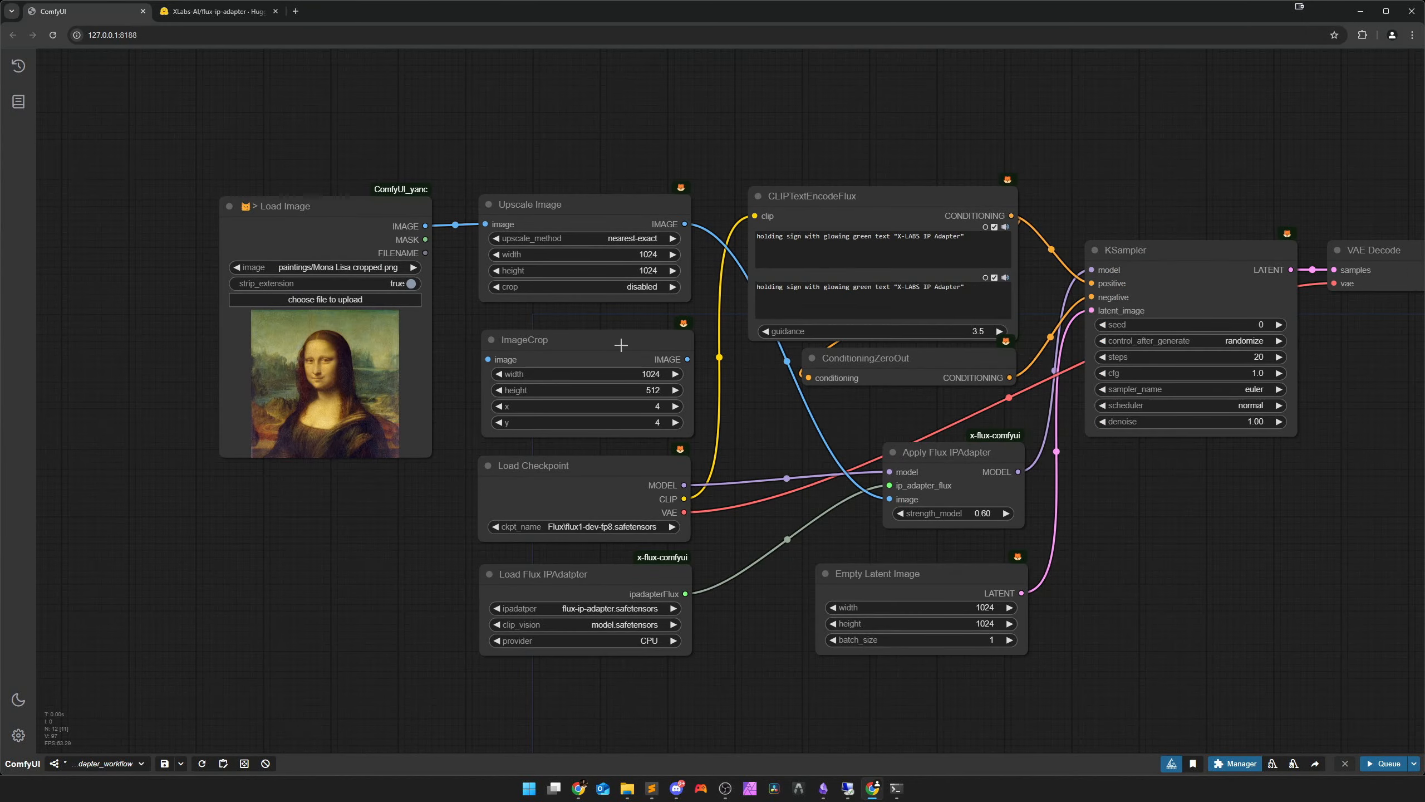
click(621, 344)
key(Delete)
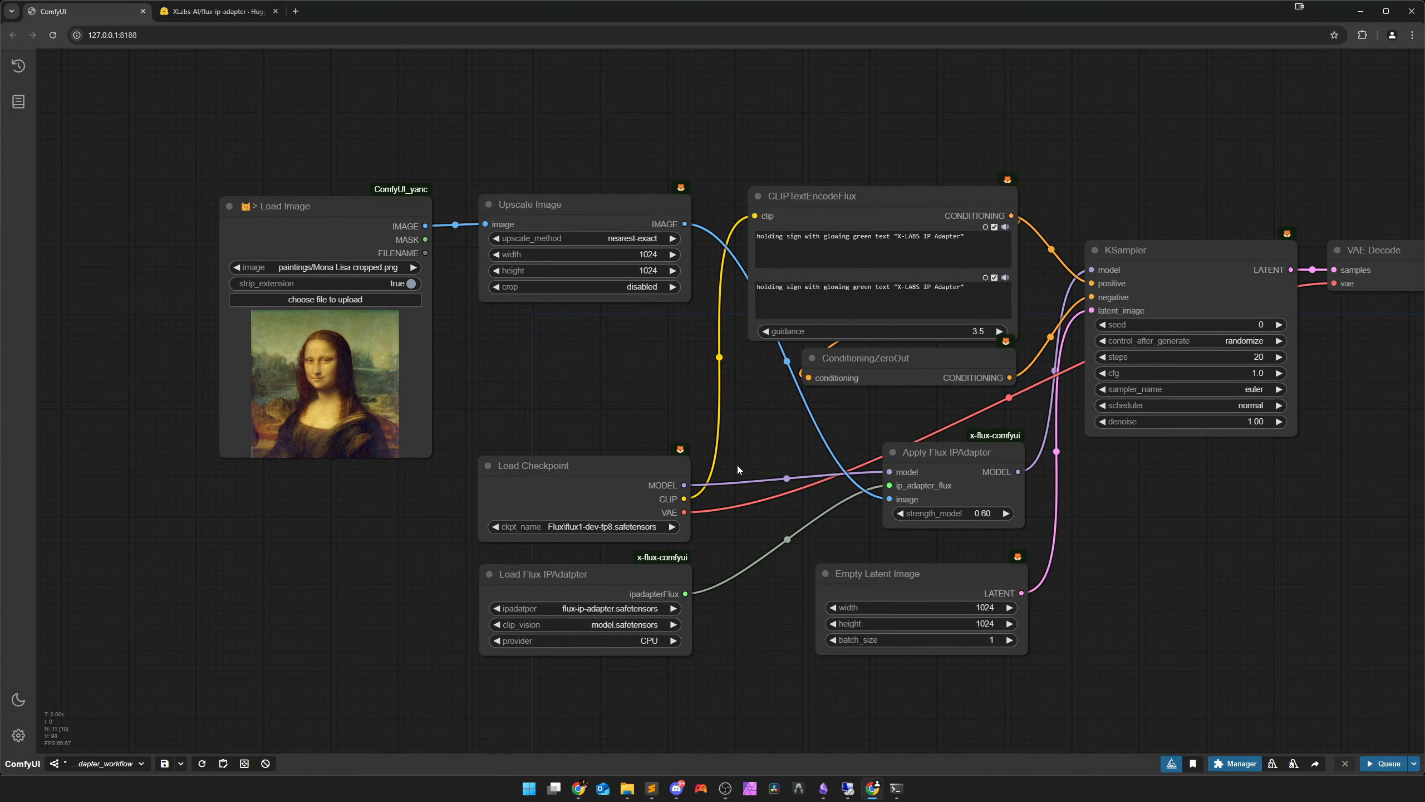
scroll(984, 525, down, 2)
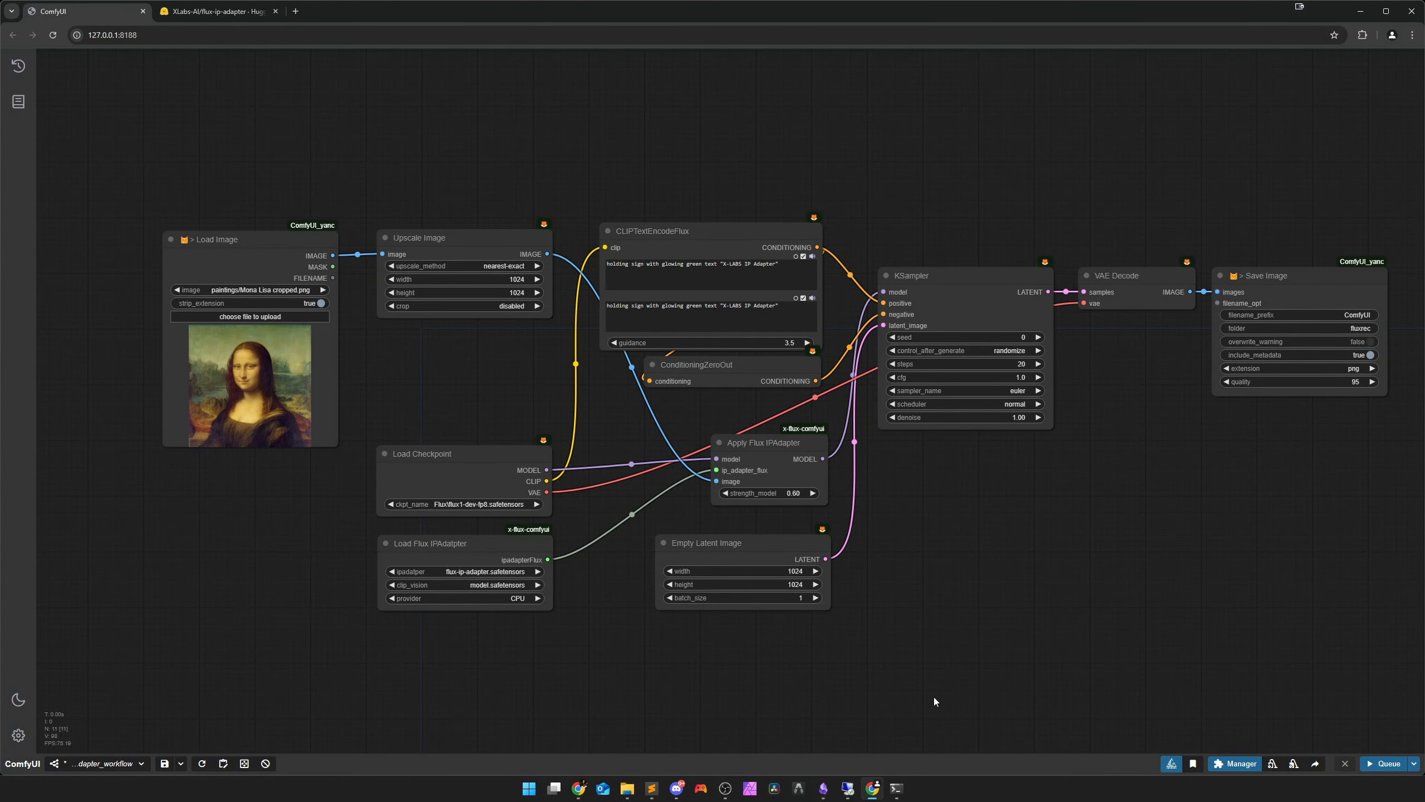
Replace both CLIPTextEncodeFlux prompts with the copied text about a pink-haired woman in a brown leather coat and green "Flux" shirt
click(650, 792)
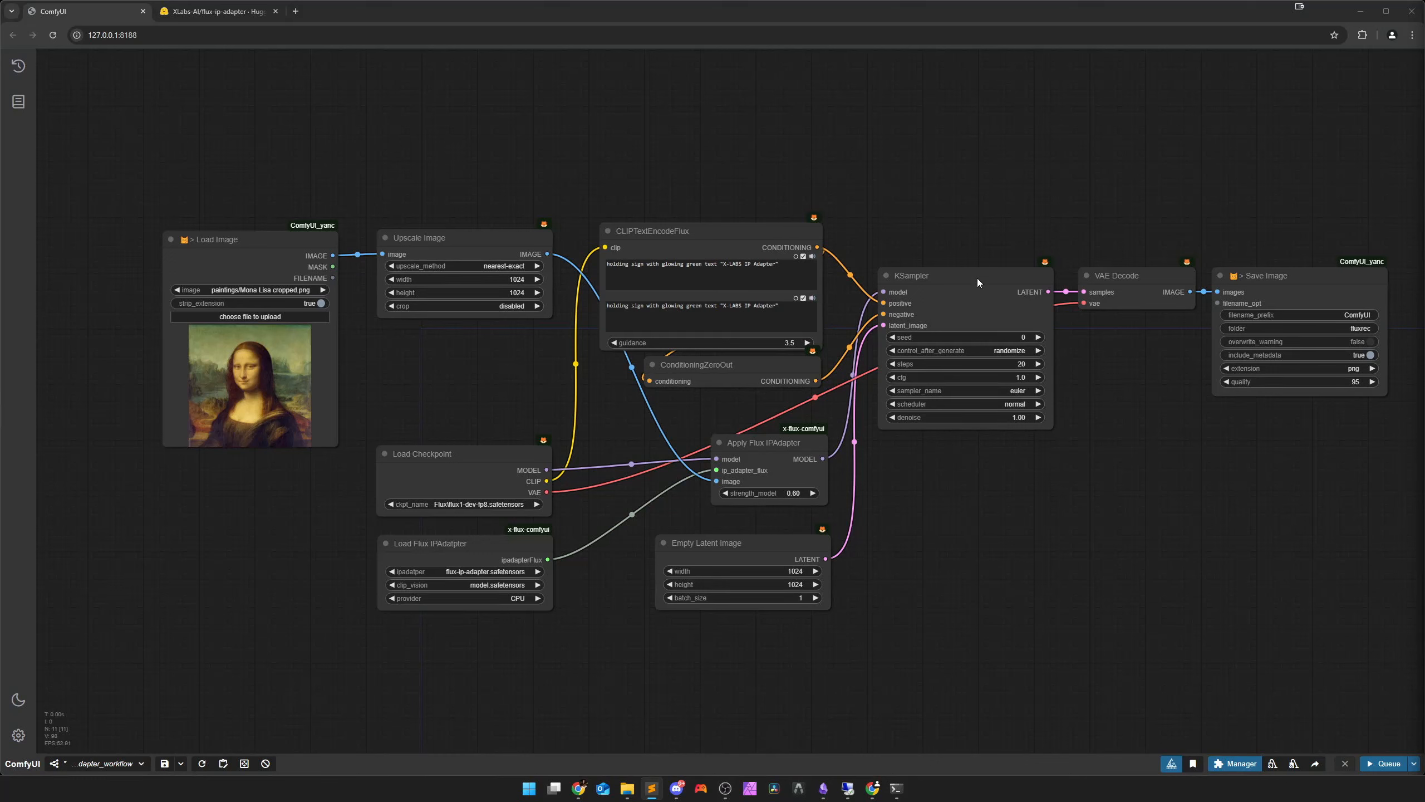
click(708, 268)
key(ctrl+a)
key(ctrl+v)
click(671, 320)
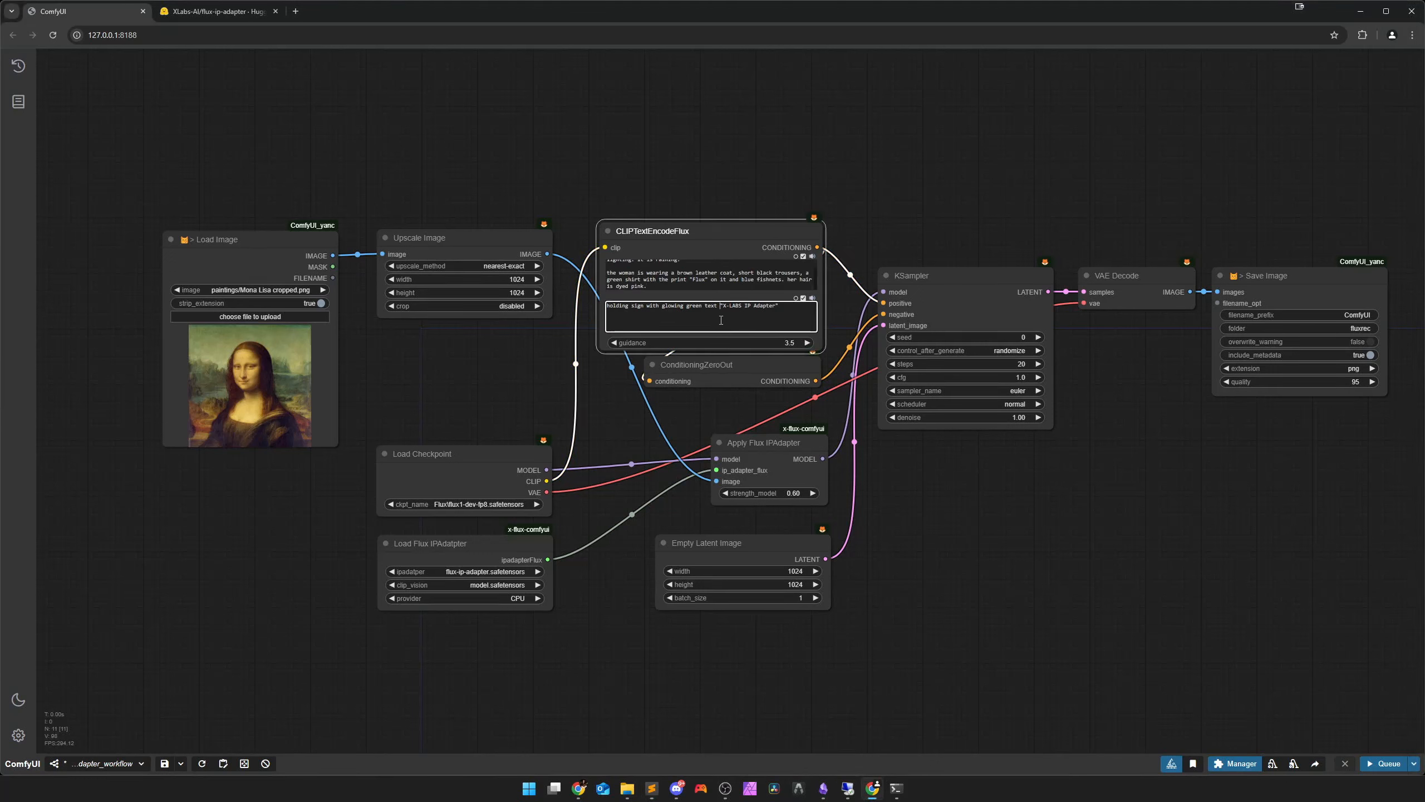
key(ctrl+a)
key(ctrl+v)
click(627, 416)
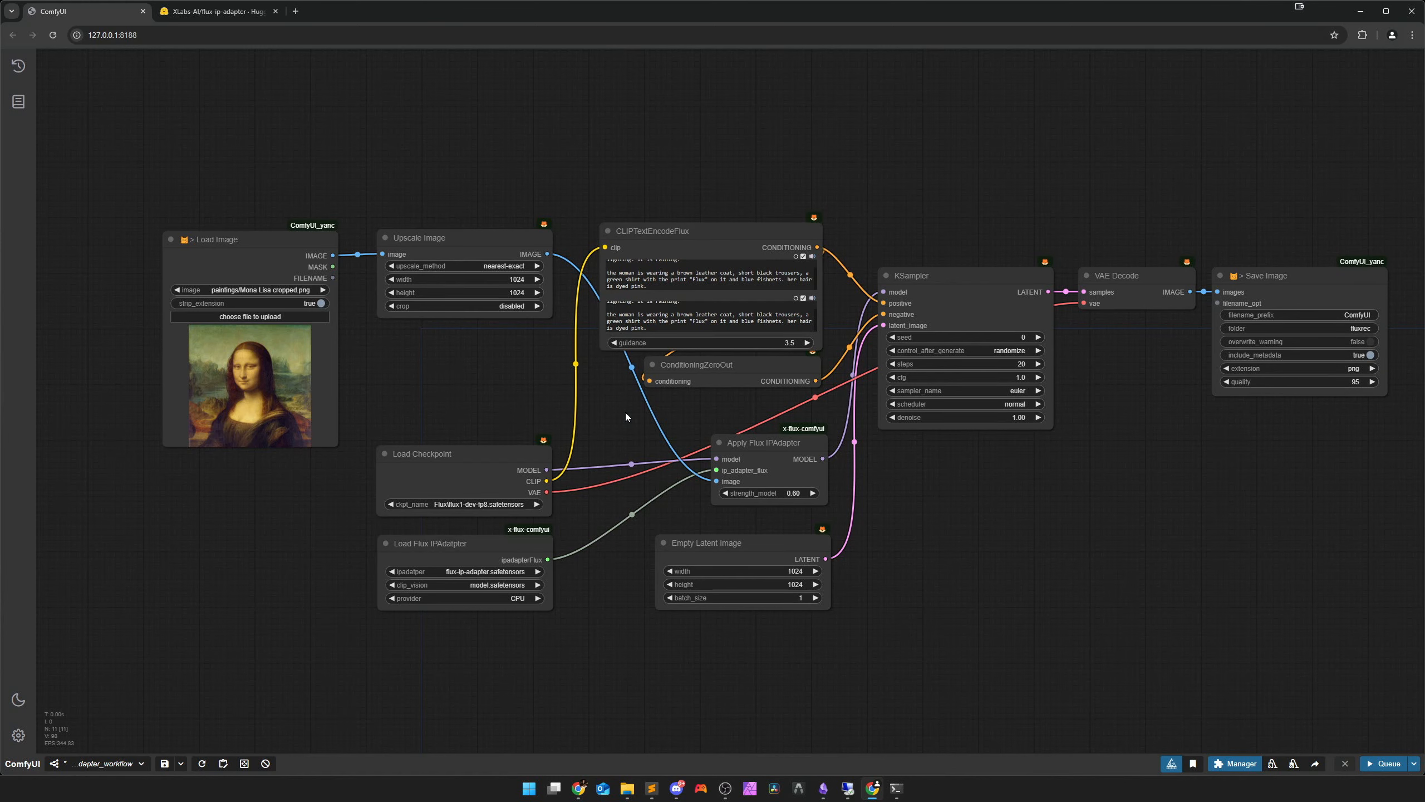
Try to queue the adapted IP-Adapter workflow for generation
mouse_move(1071, 470)
mouse_down()
mouse_move(1044, 469)
mouse_move(1062, 468)
mouse_up()
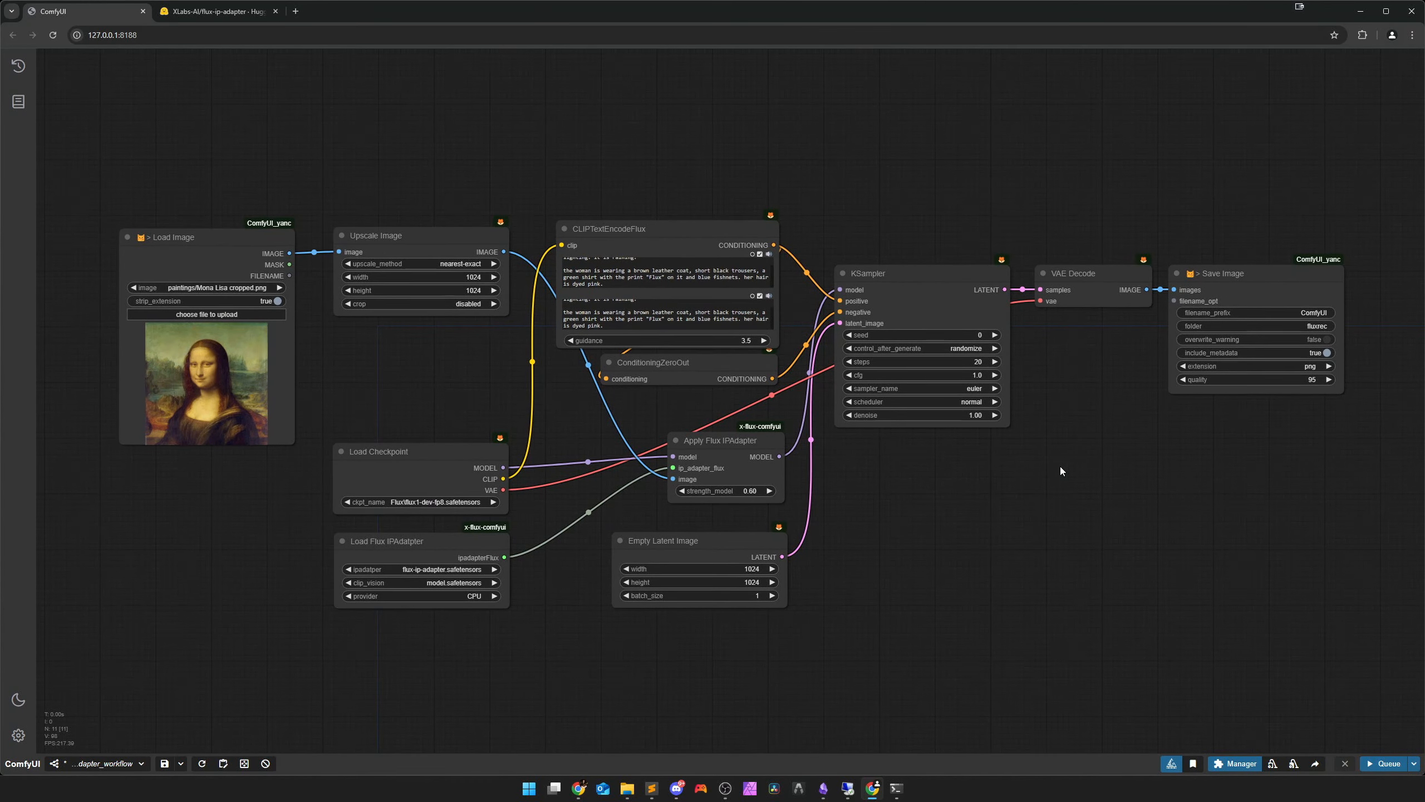
click(1383, 763)
click(712, 447)
Check which clip_vision models are available in the Load Flux IPAdapter node
scroll(587, 586, up, 3)
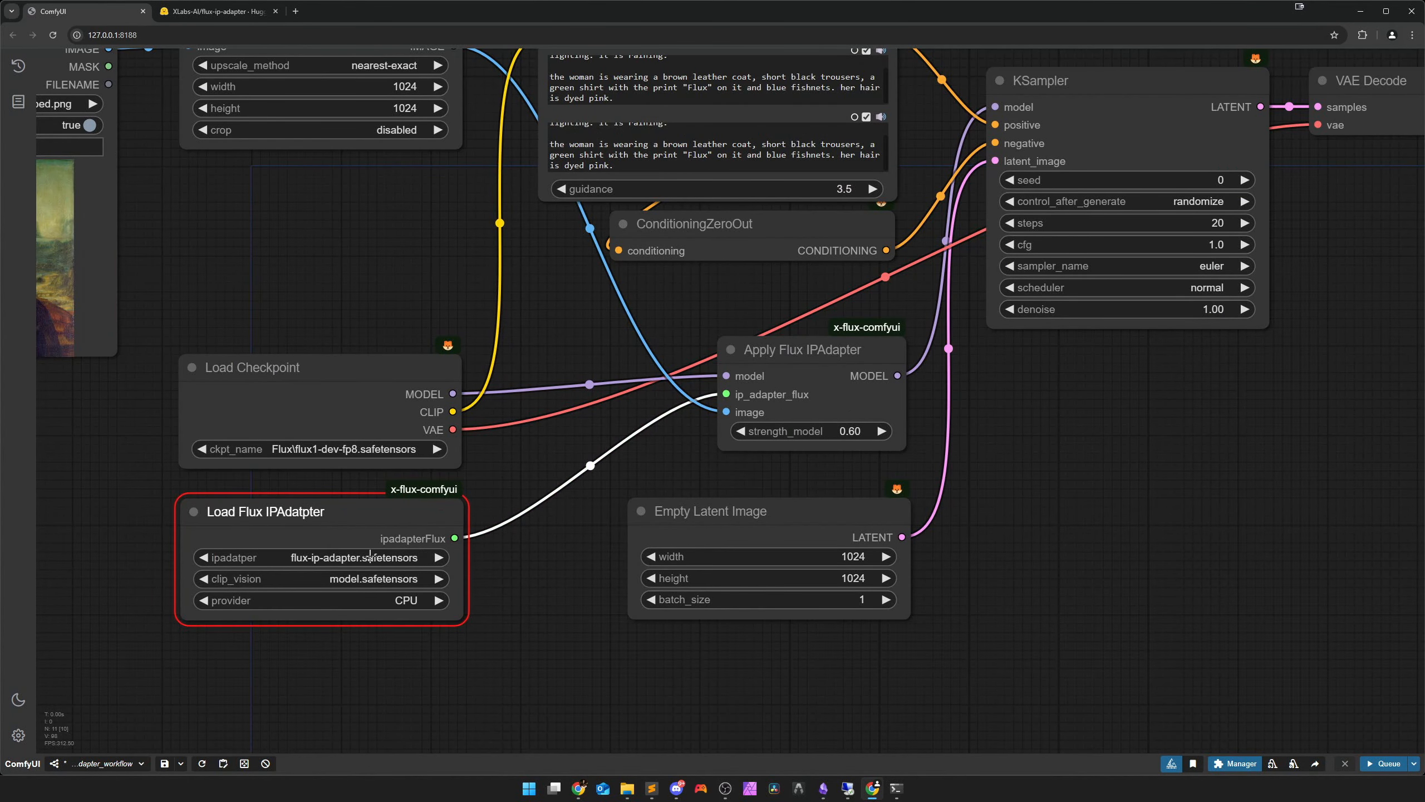
click(362, 578)
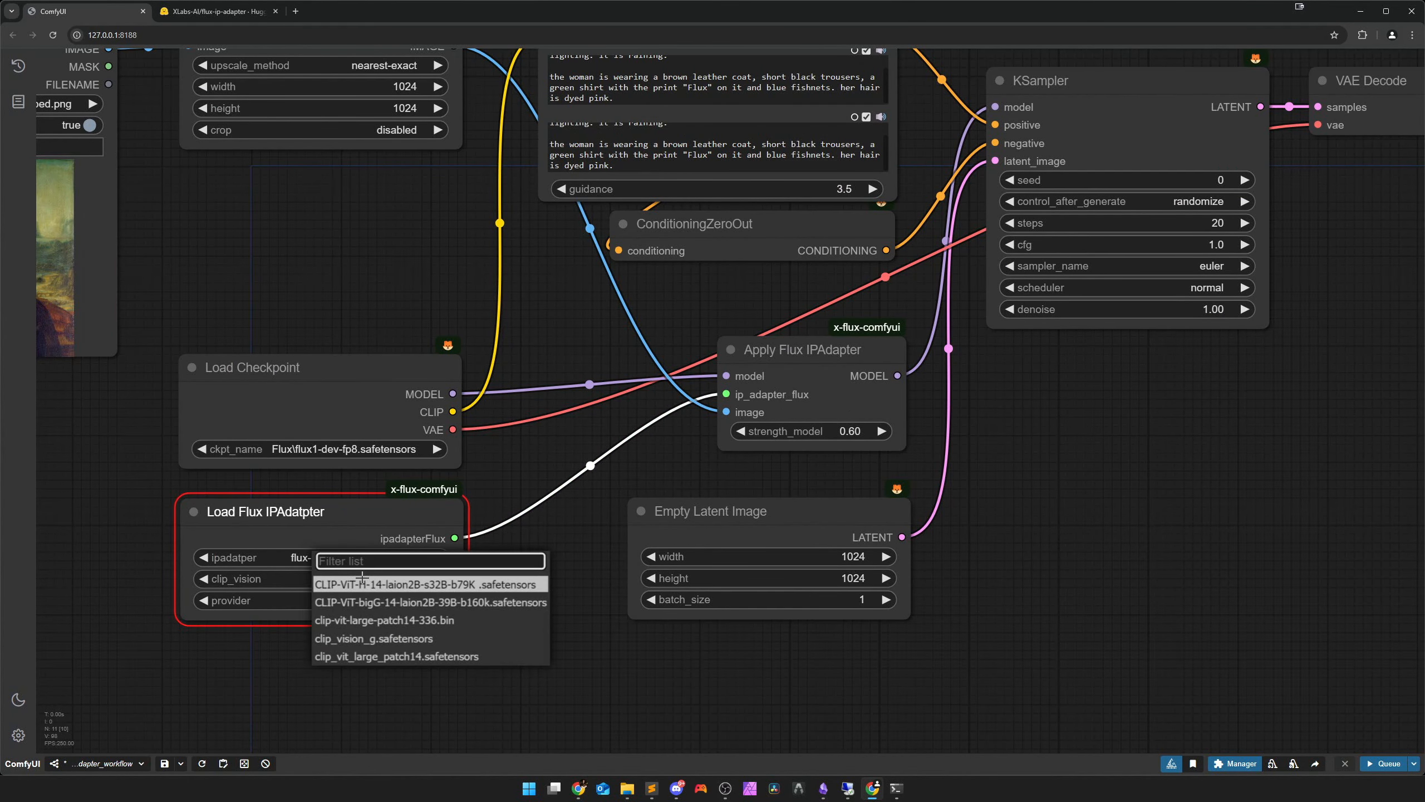
click(622, 576)
drag(625, 574, 840, 514)
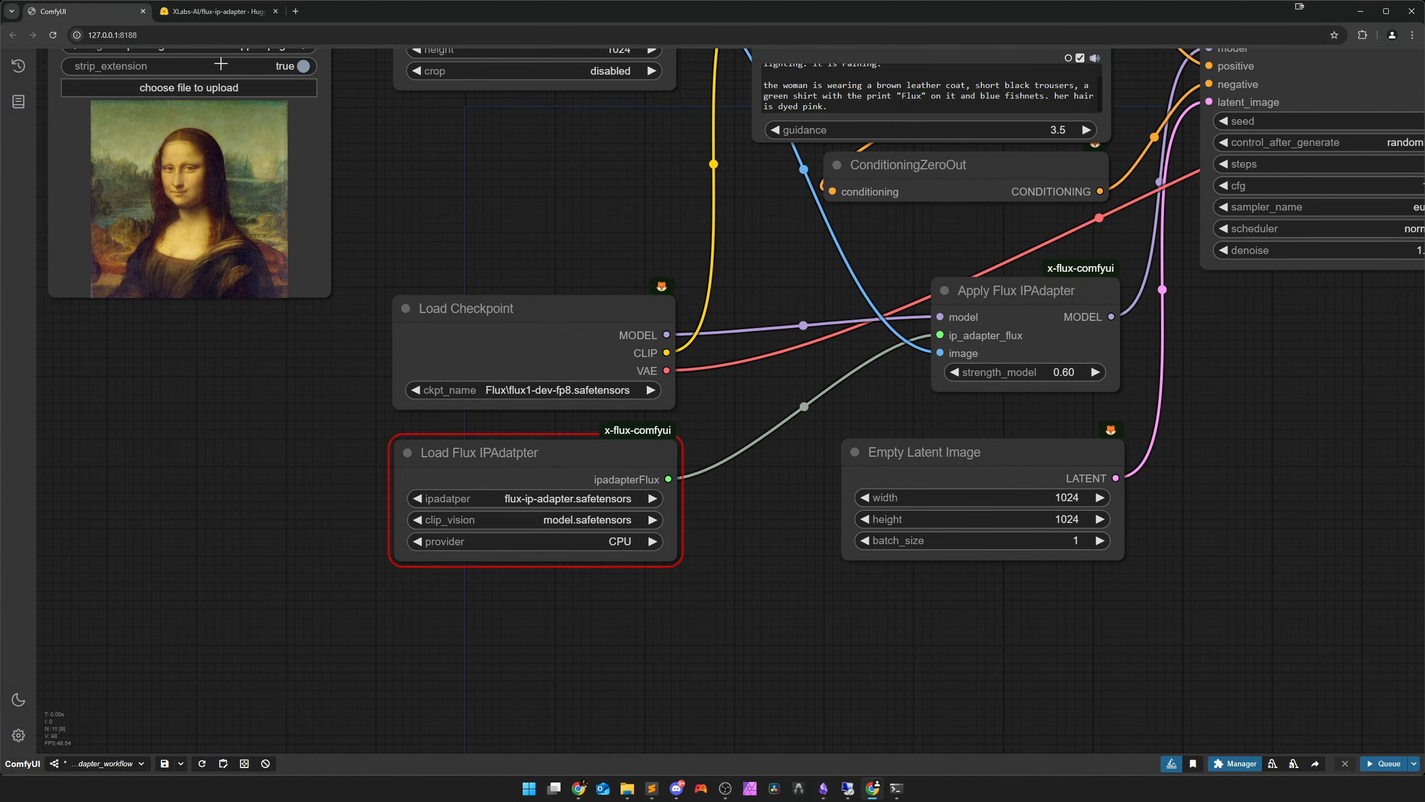
Read the ComfyUI instructions on the XLabs flux-ip-adapter page and open the file list of the linked OpenAI VIT CLIP large repository
click(219, 14)
scroll(640, 566, down, 3)
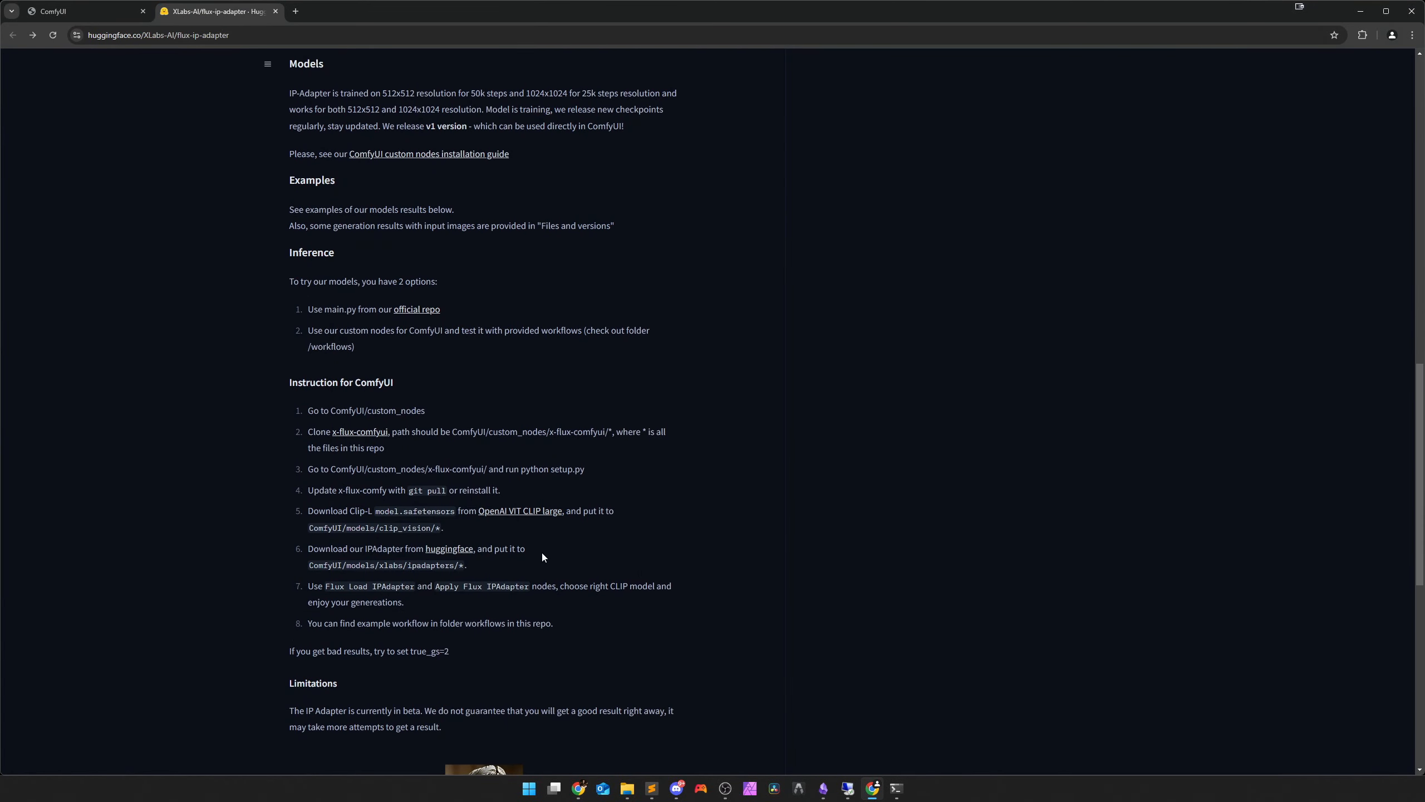
scroll(348, 494, down, 1)
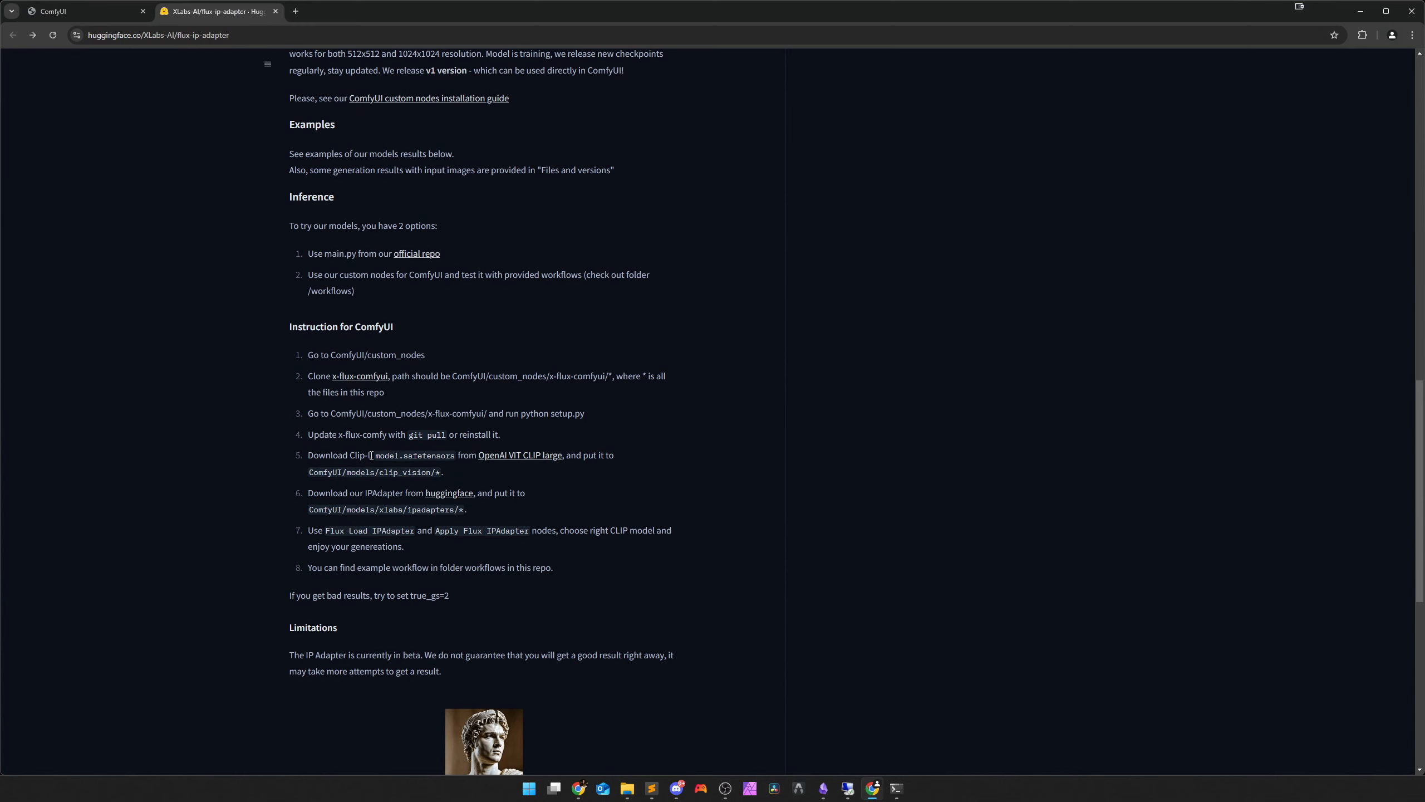
click(503, 460)
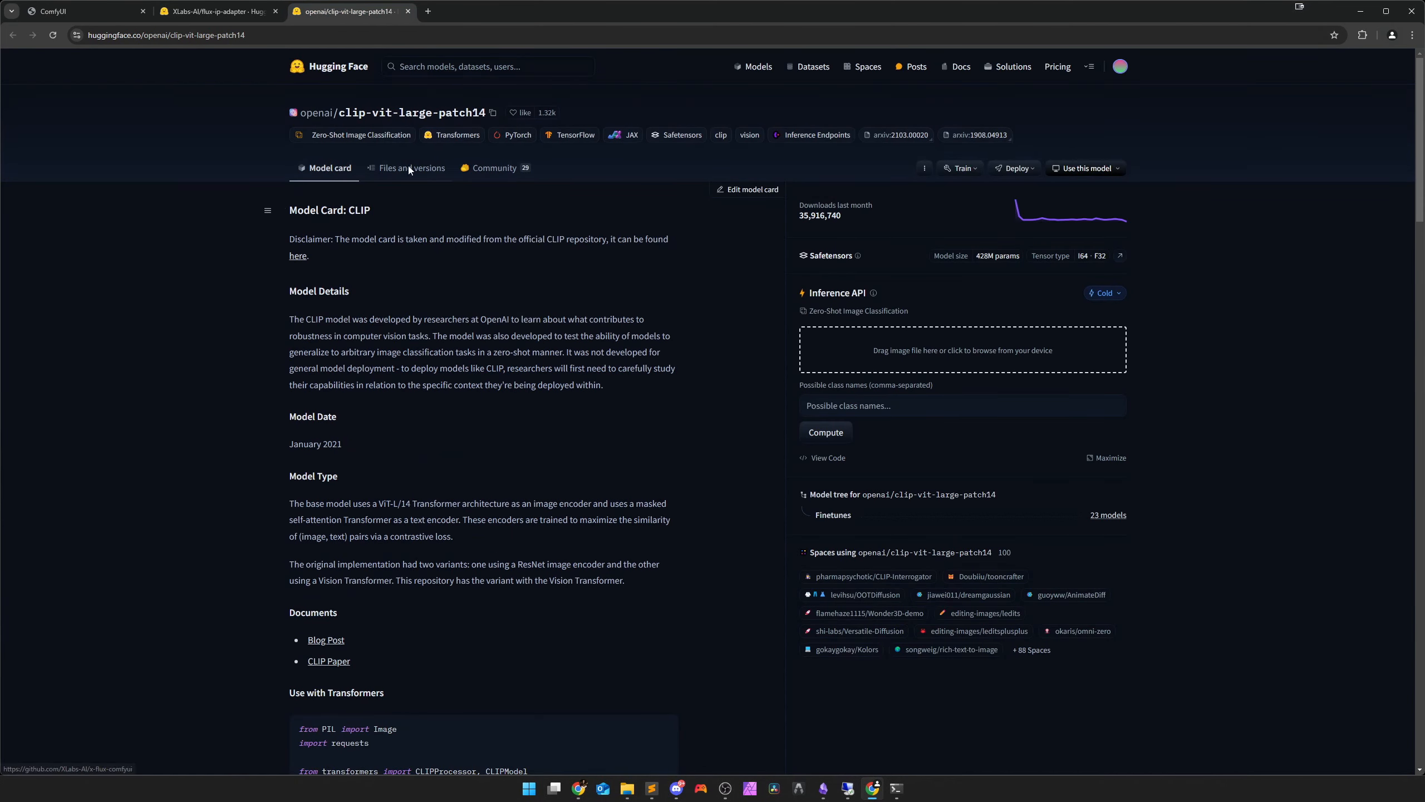
click(409, 170)
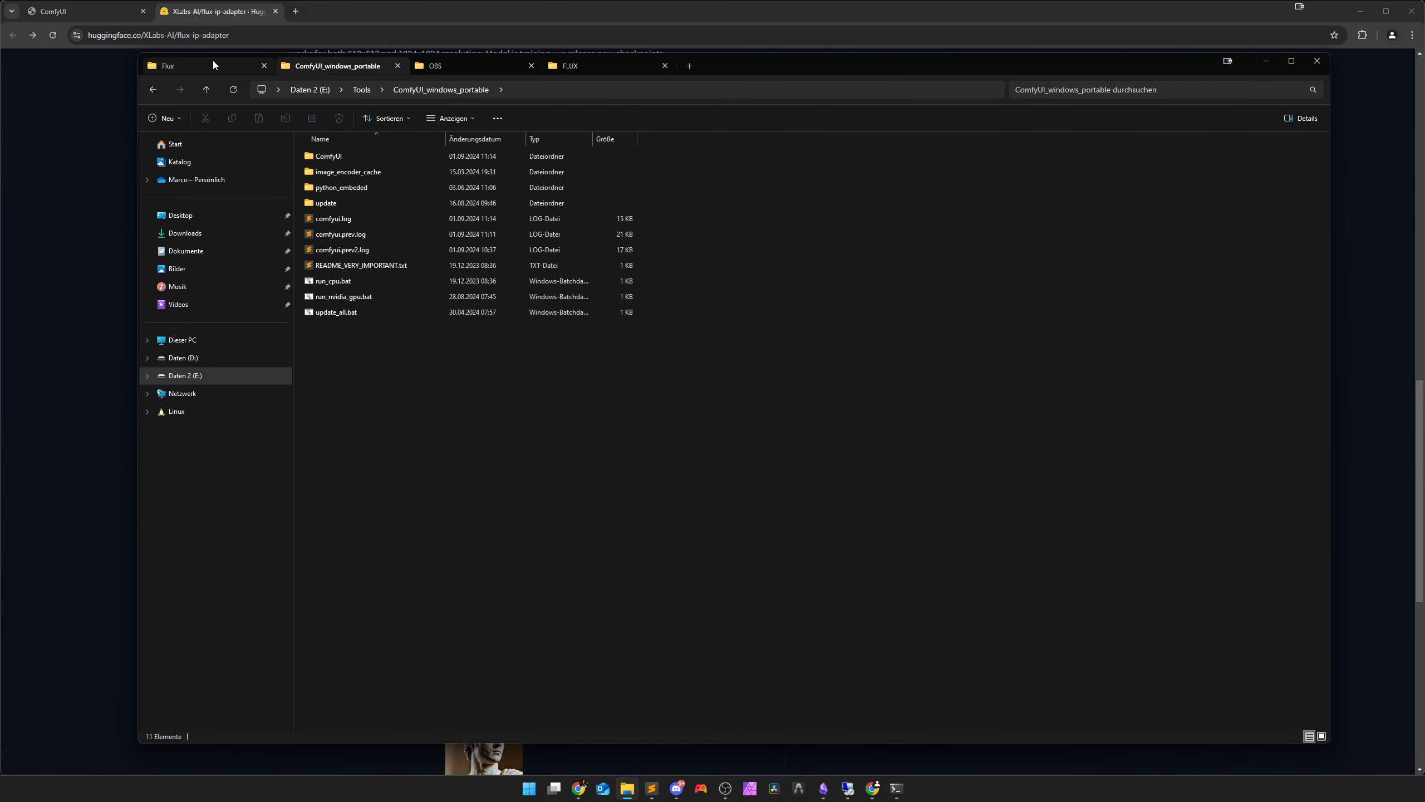
Switch to File Explorer, open the clip_vision folder in ComfyUI Models and examine the CLIP model files there
click(213, 63)
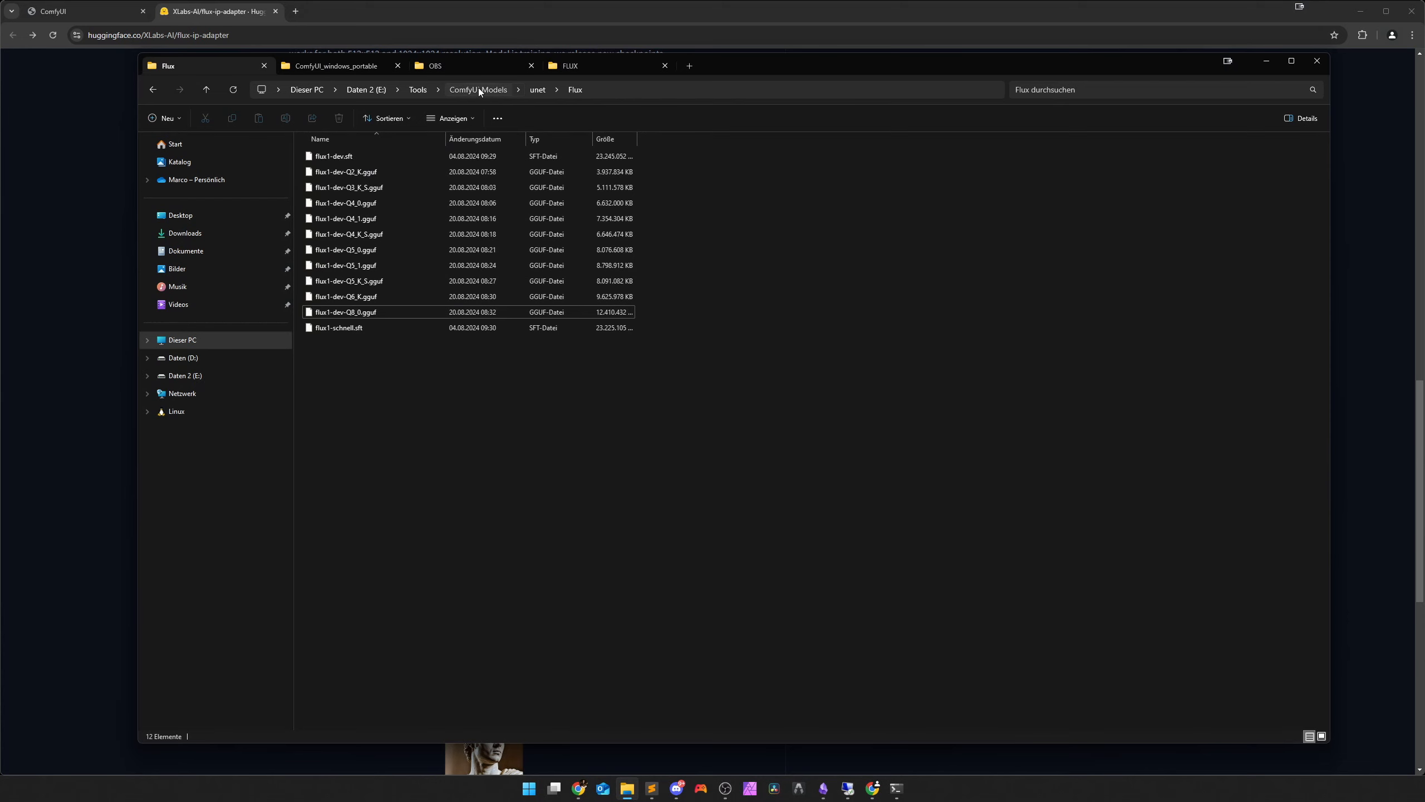
click(479, 89)
double_click(356, 191)
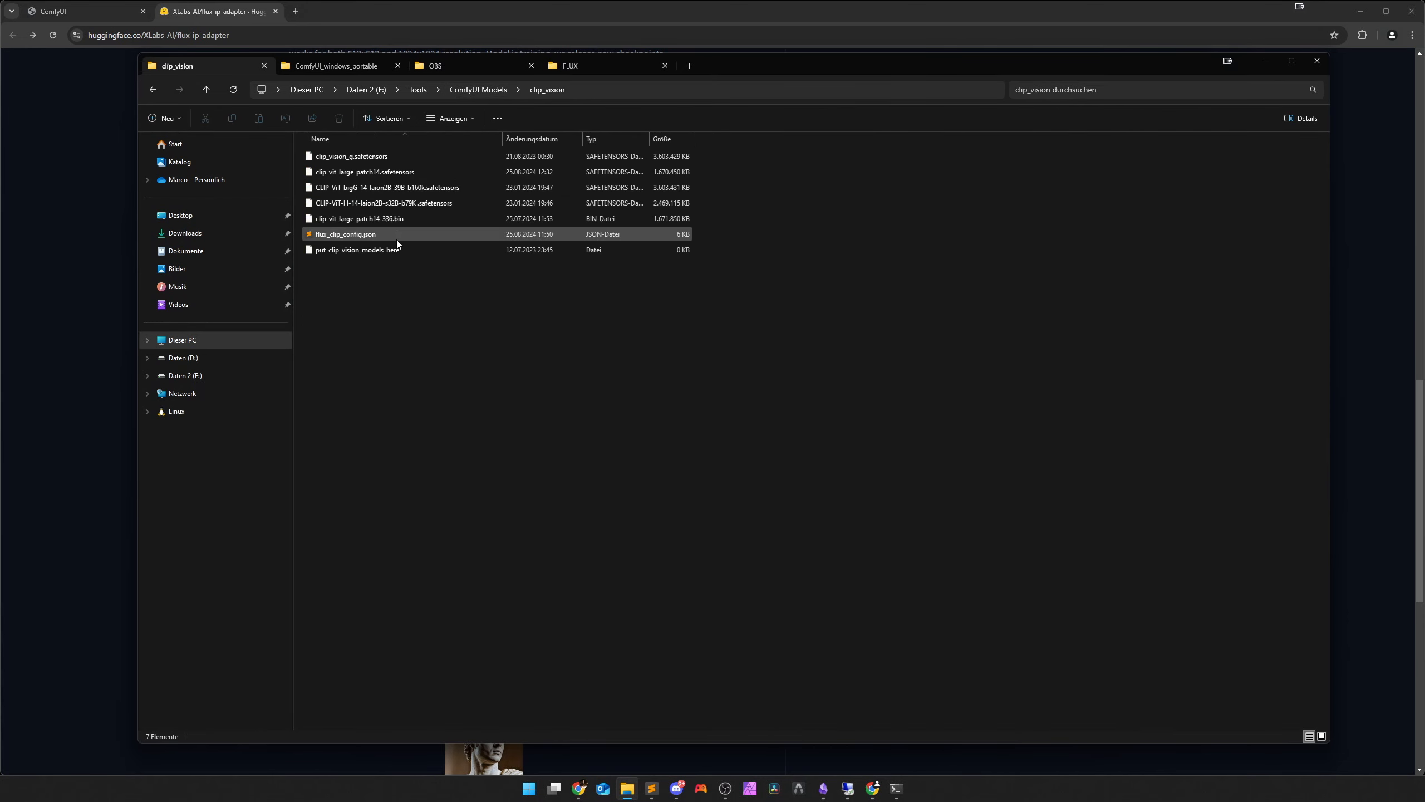
click(381, 188)
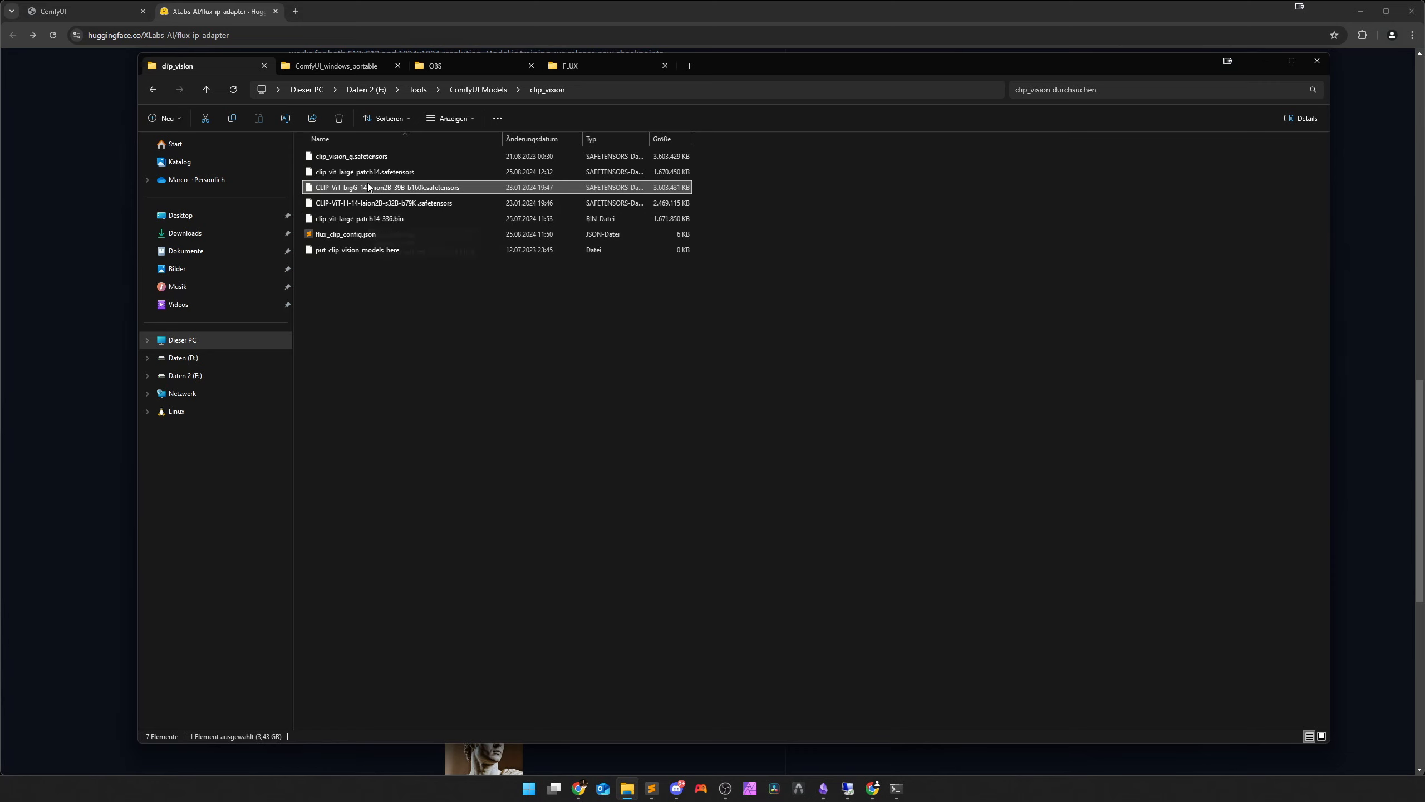
click(352, 220)
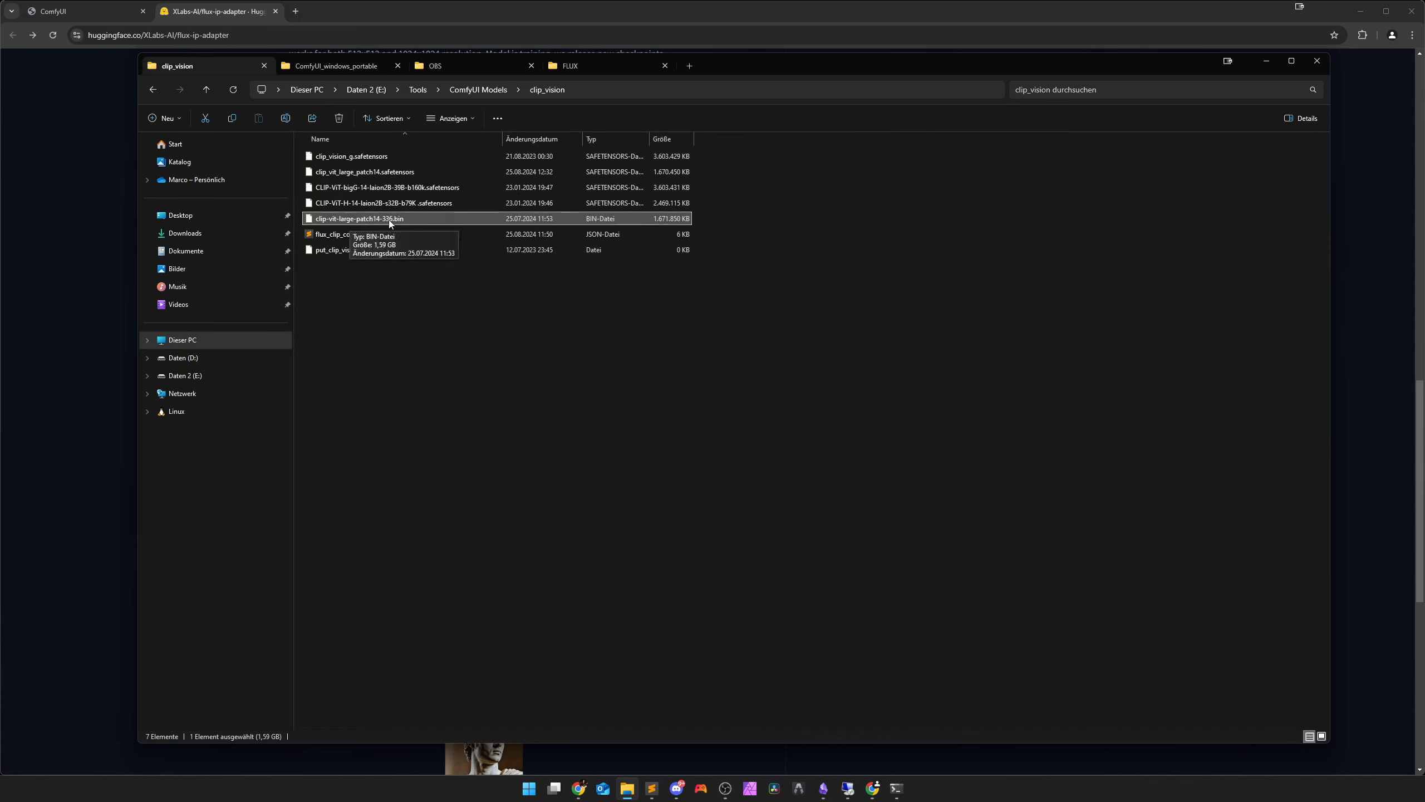
Locate clip_vit_large_patch14.safetensors in the clip_vision folder and minimize File Explorer
click(397, 173)
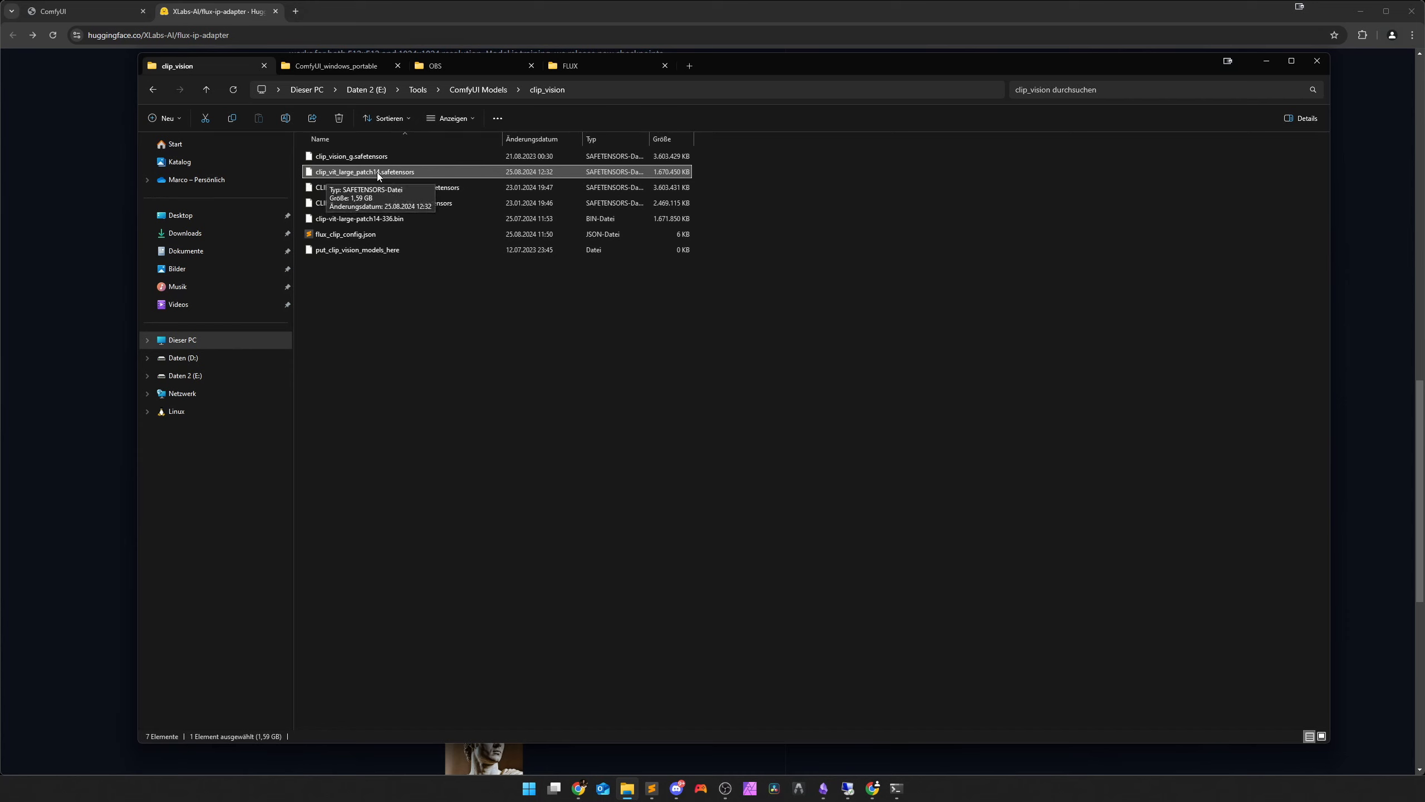
click(420, 289)
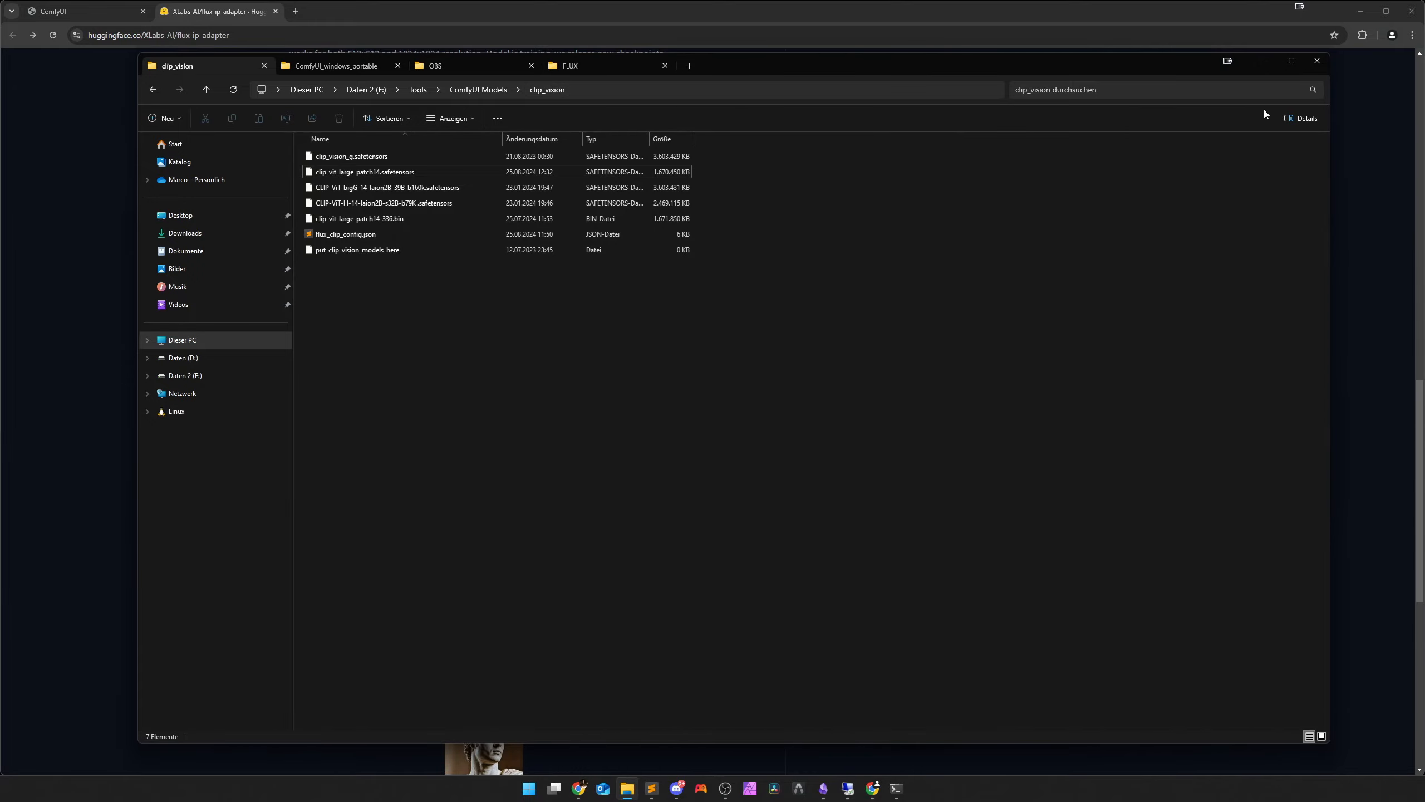
click(1269, 64)
scroll(695, 338, up, 5)
Return to the ComfyUI workflow and set clip_vision in the Load Flux IPAdapter node to clip_vit_large_patch14.safetensors
click(84, 11)
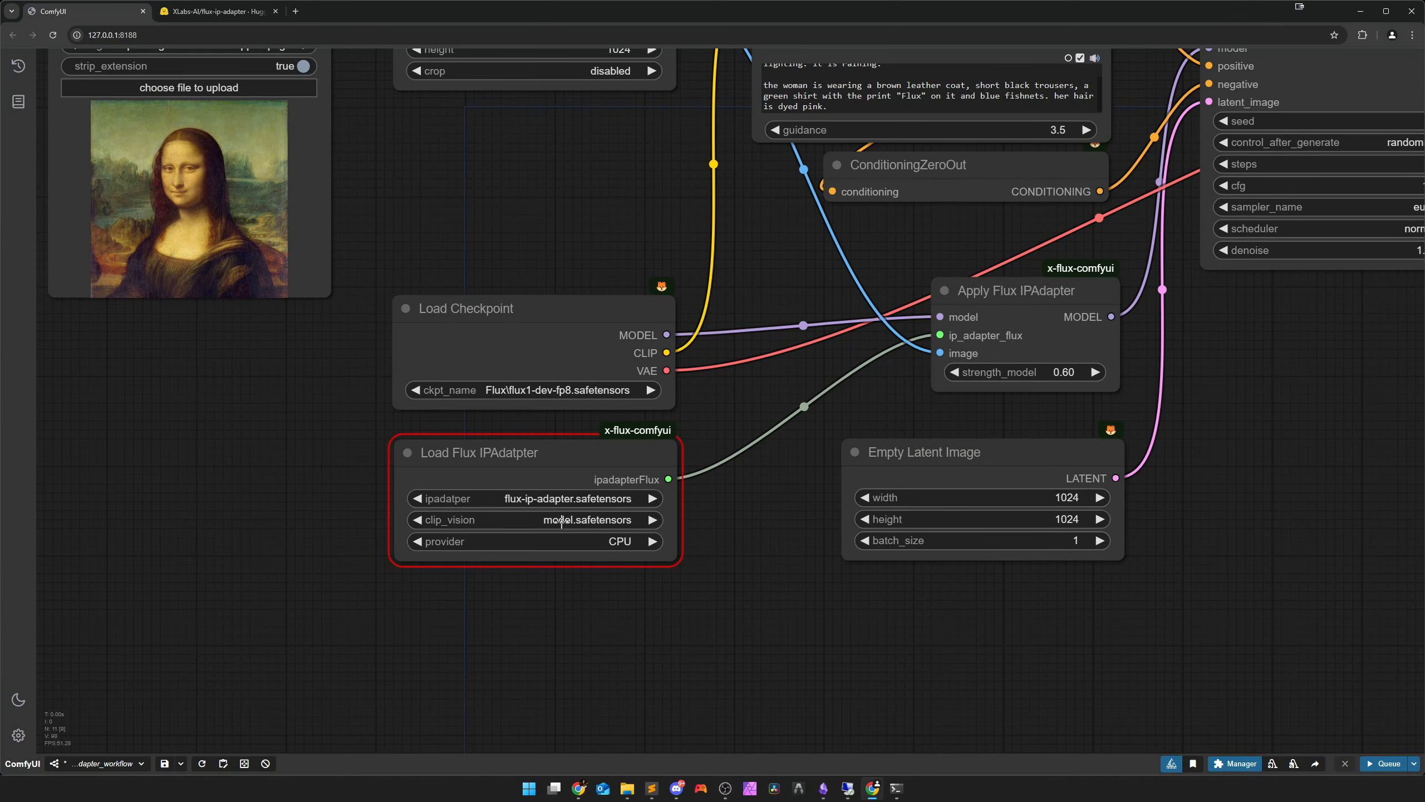
click(558, 520)
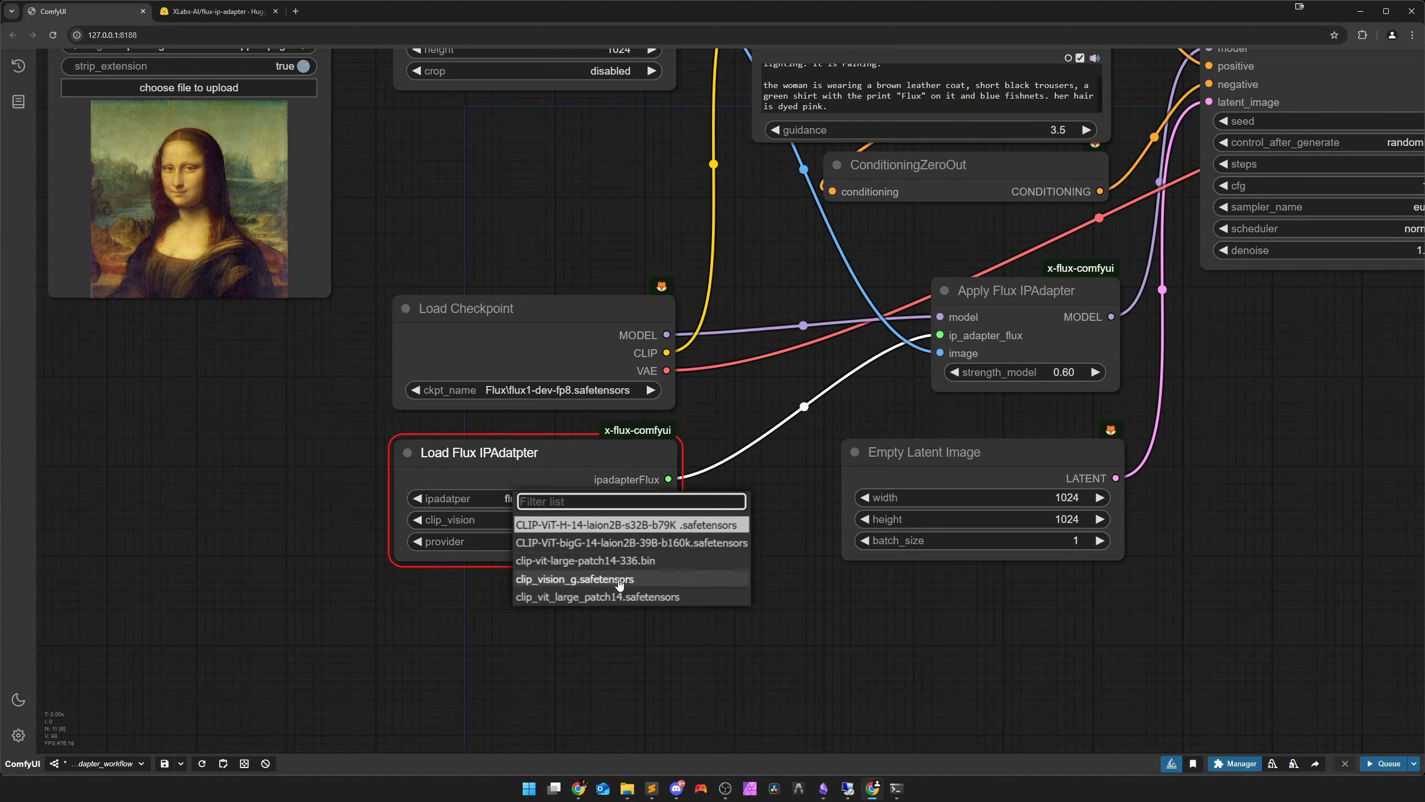
click(594, 600)
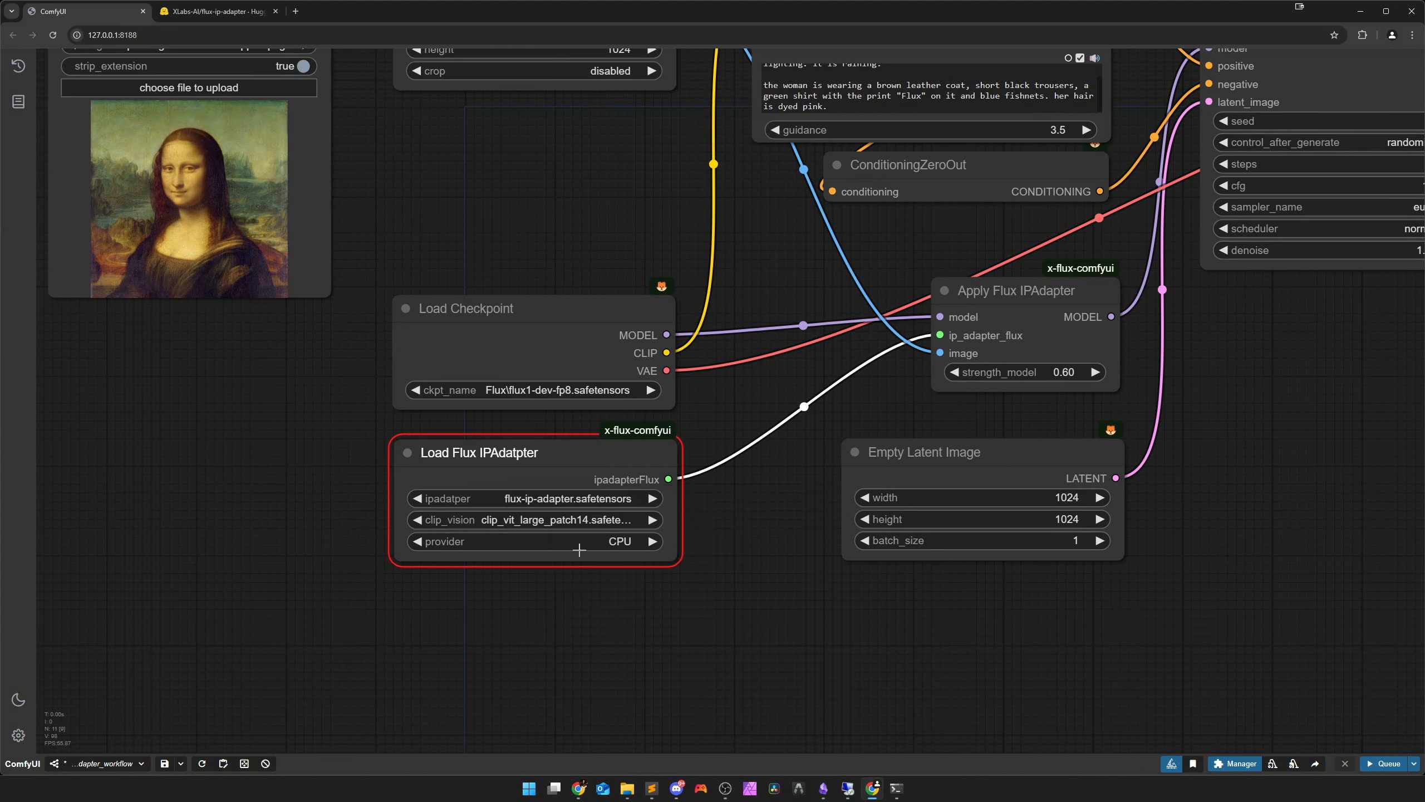
click(574, 516)
click(592, 593)
Queue the IP-Adapter workflow for generation with the selected CLIP vision model
scroll(755, 597, down, 5)
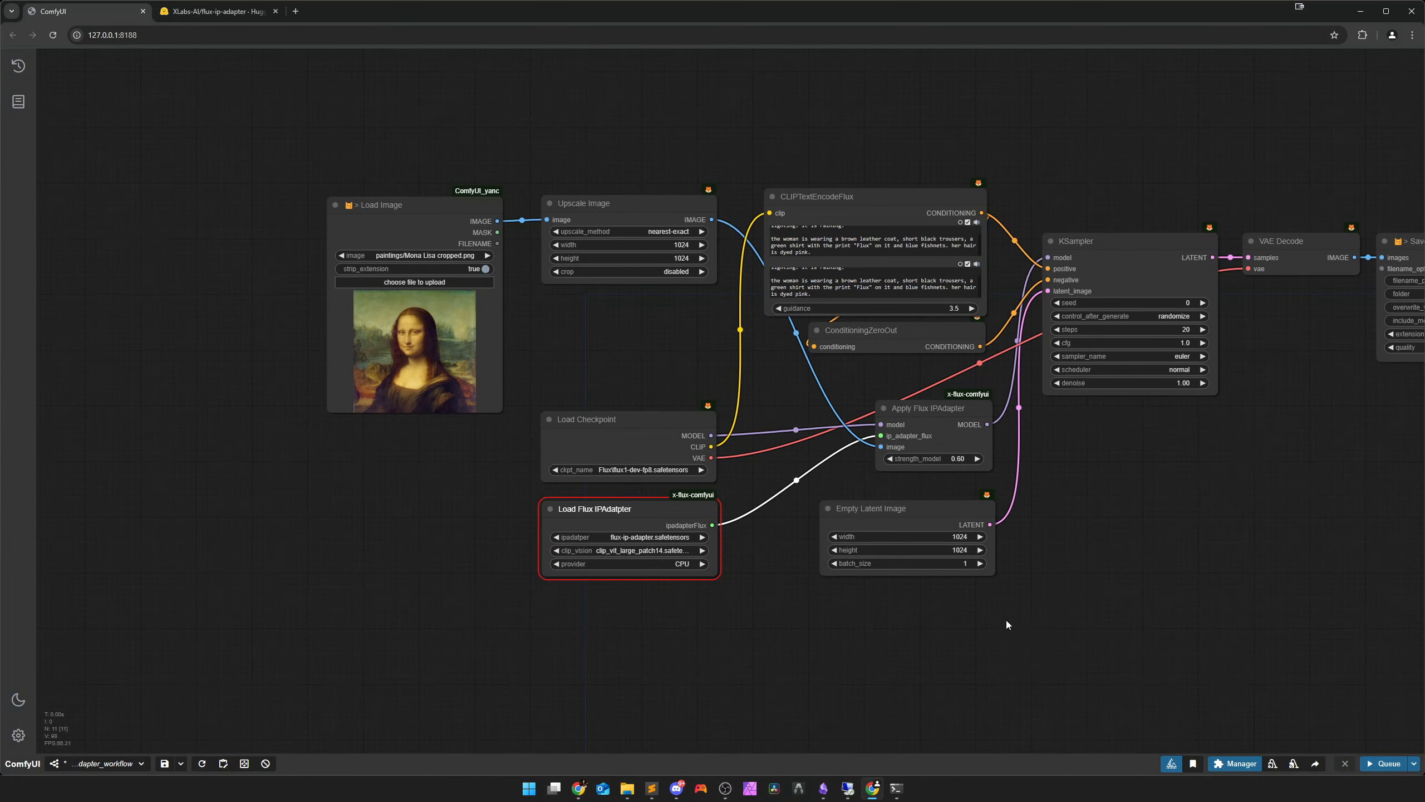
drag(1060, 627, 886, 631)
key(ctrl+Return)
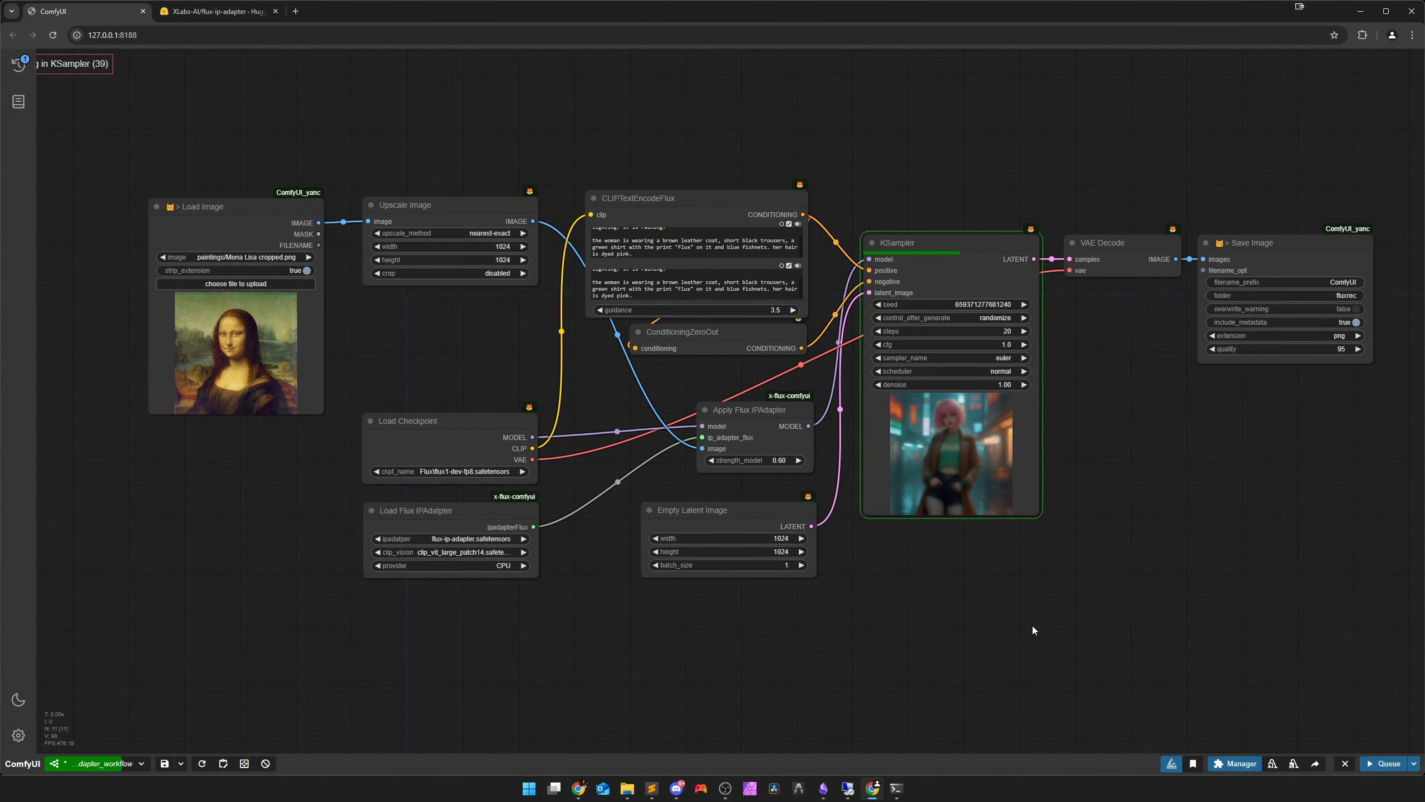
Inspect the generated image up close in the Save Image node
drag(1147, 628, 811, 615)
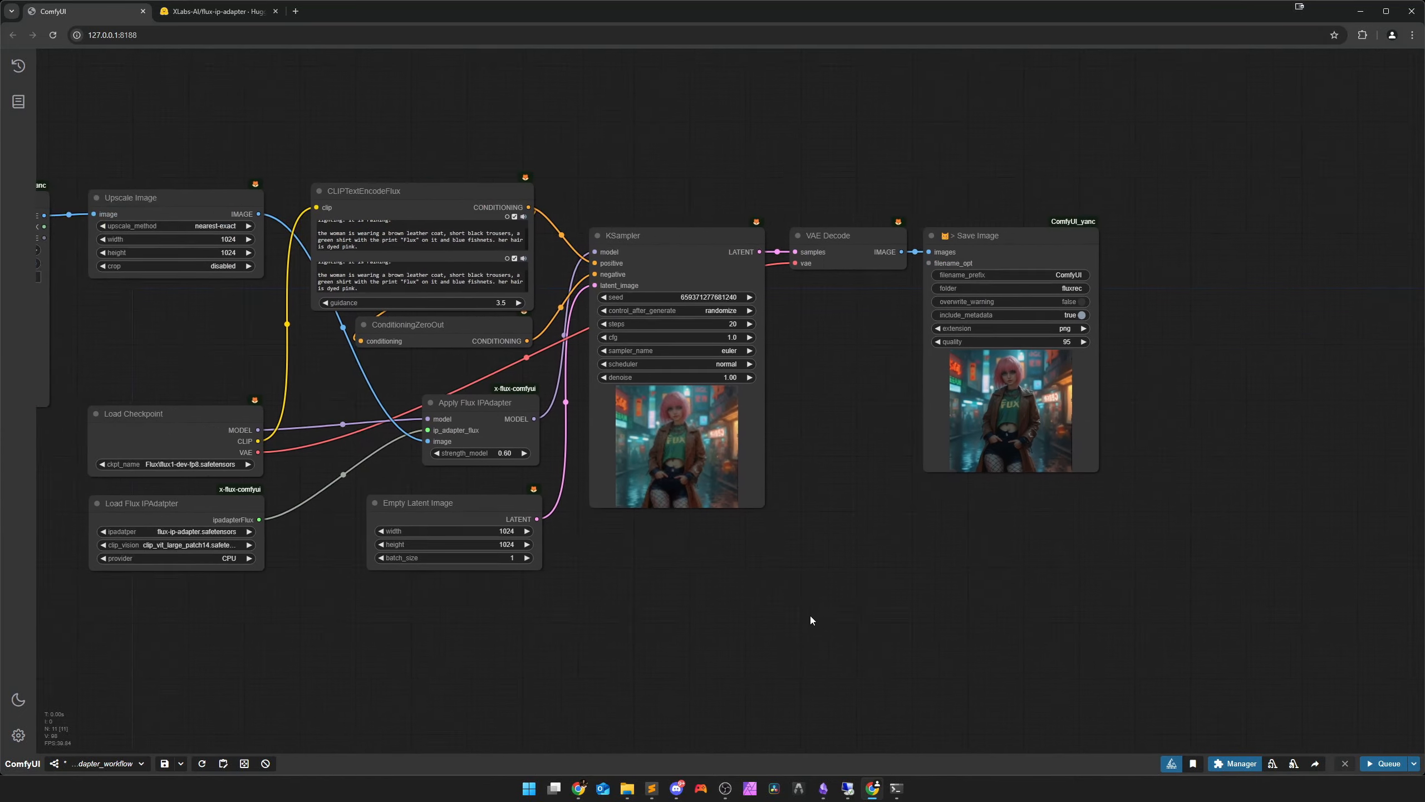
scroll(845, 444, up, 10)
scroll(845, 445, up, 4)
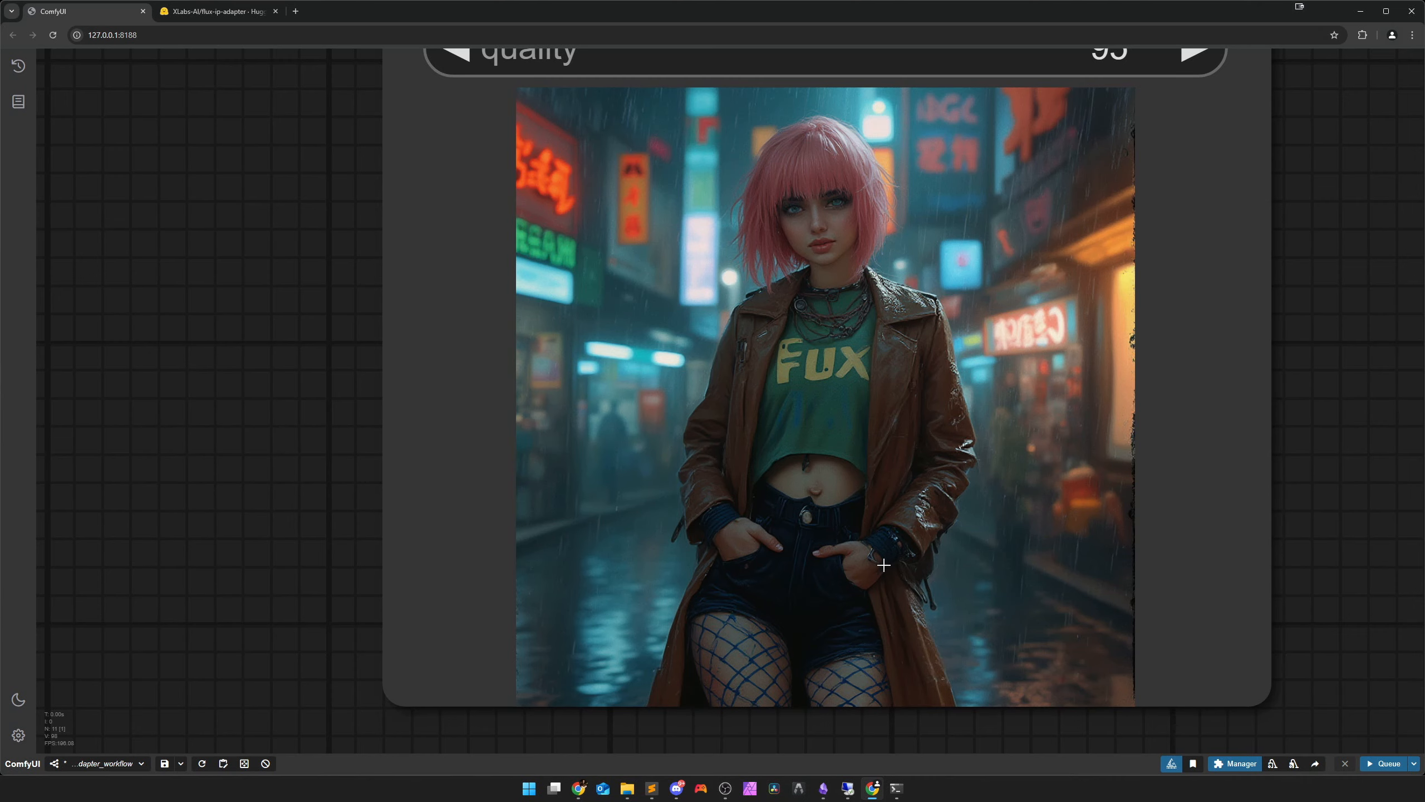
scroll(884, 565, down, 12)
Enlarge the CLIPTextEncodeFlux node to show both full prompts and set strength_model in Apply Flux IPAdapter to 0.75
drag(668, 556, 1139, 471)
scroll(686, 606, down, 3)
drag(694, 646, 973, 640)
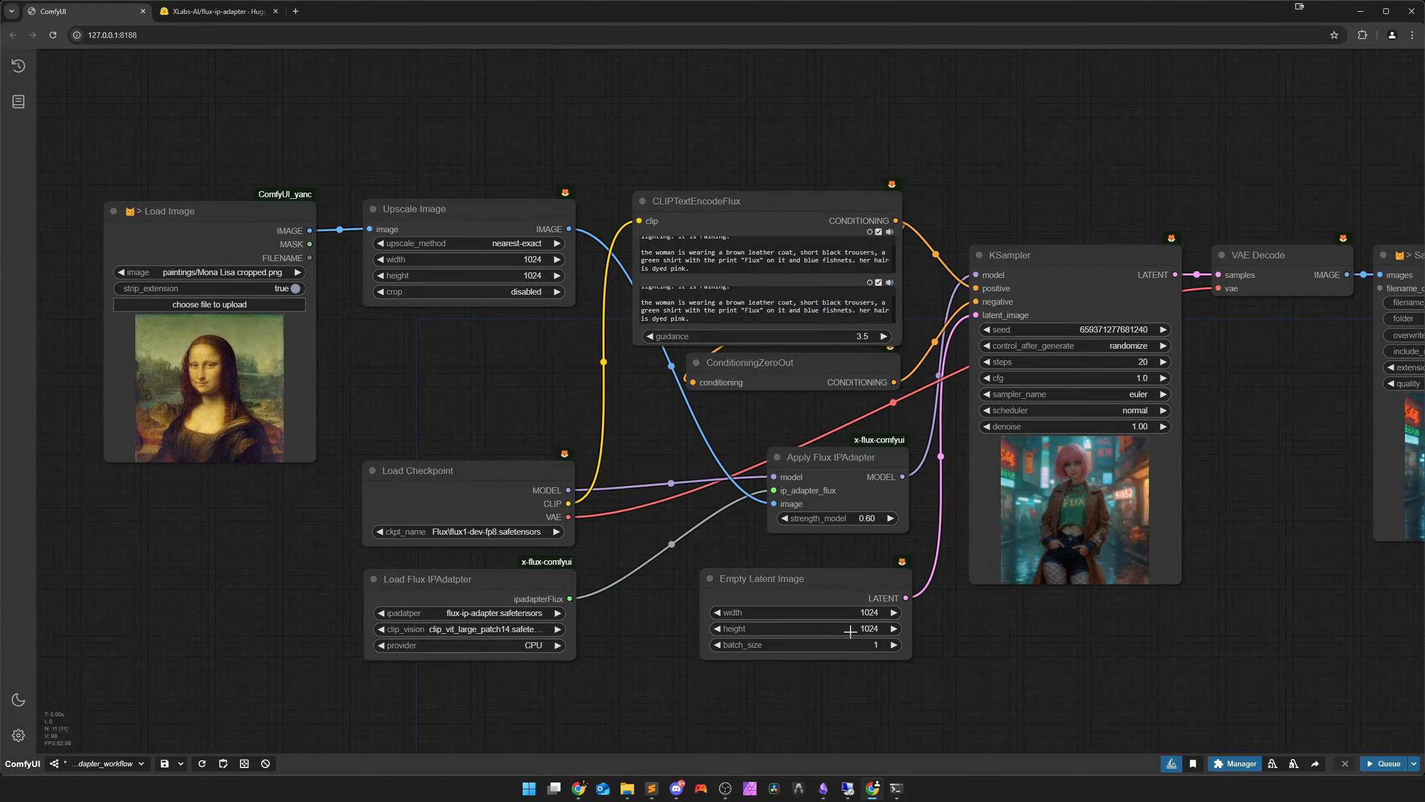
click(811, 275)
click(893, 518)
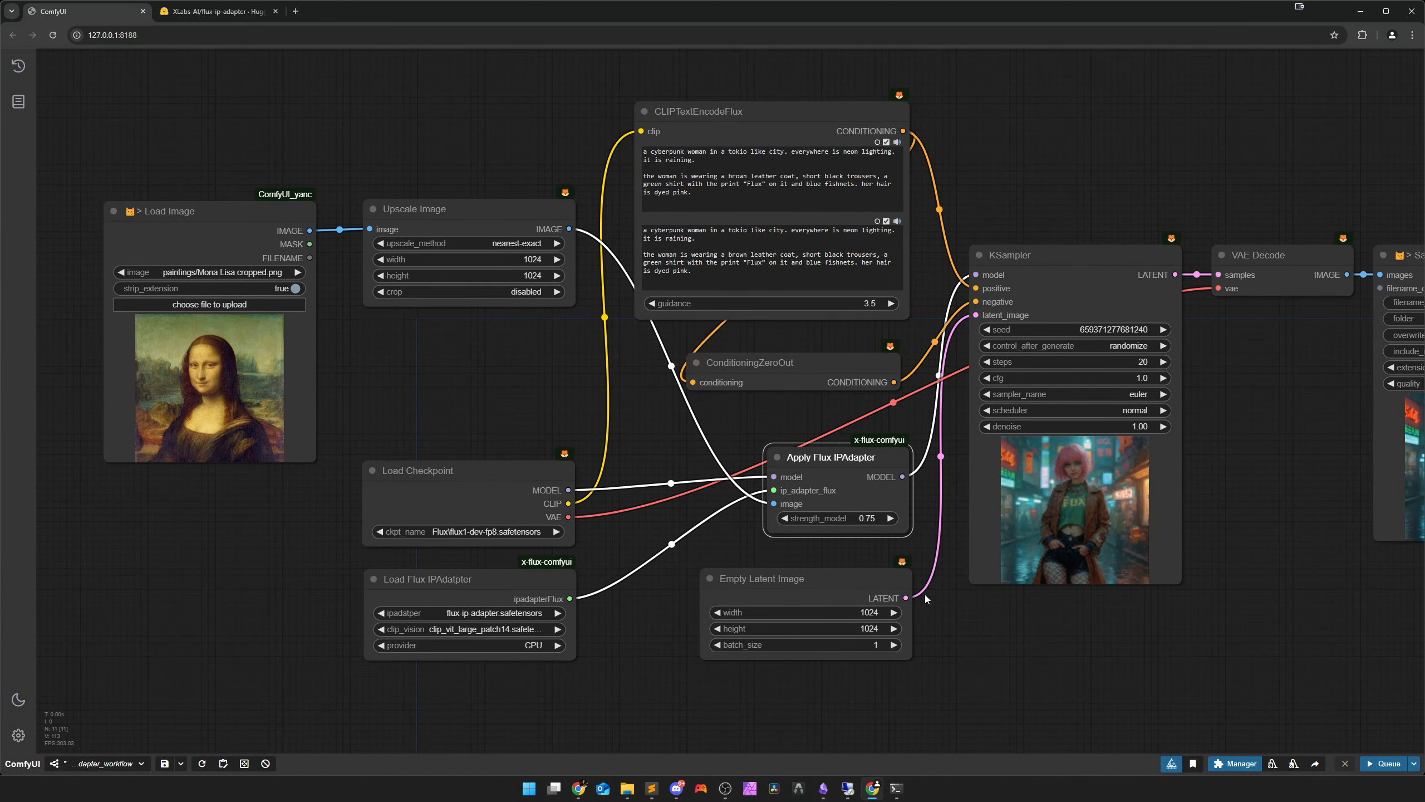
Queue another generation with the changed IP-Adapter strength
scroll(995, 652, down, 2)
drag(1027, 654, 918, 633)
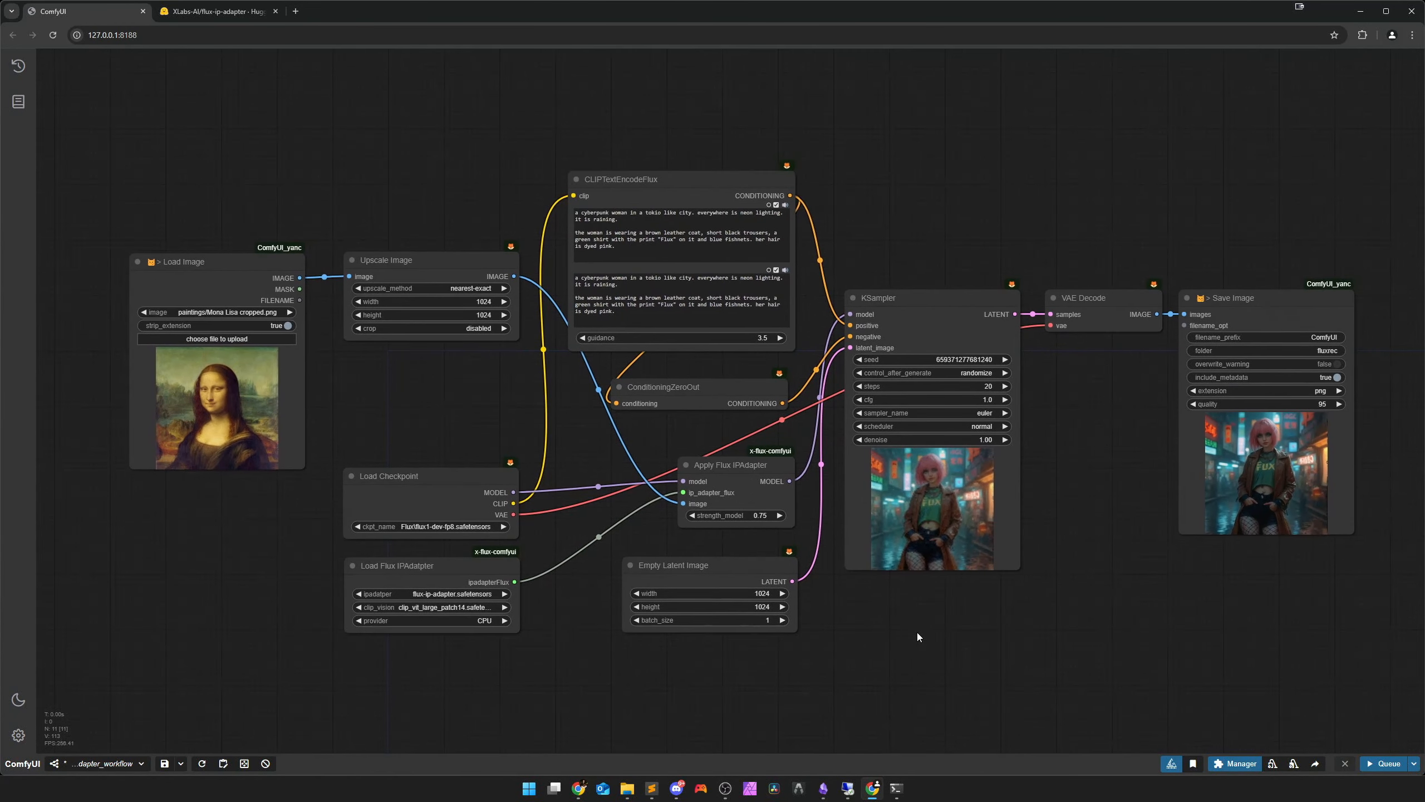
click(1378, 759)
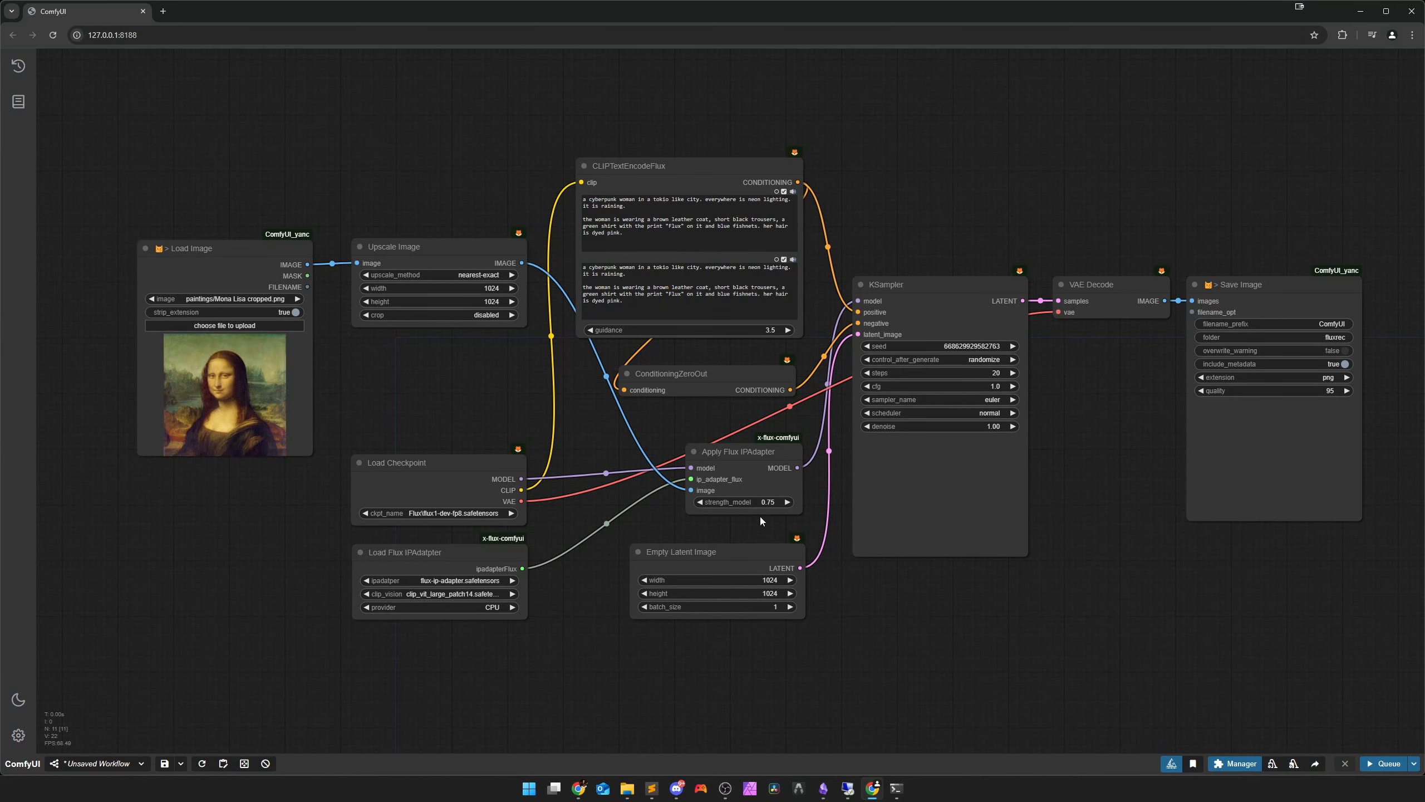
drag(895, 616, 892, 635)
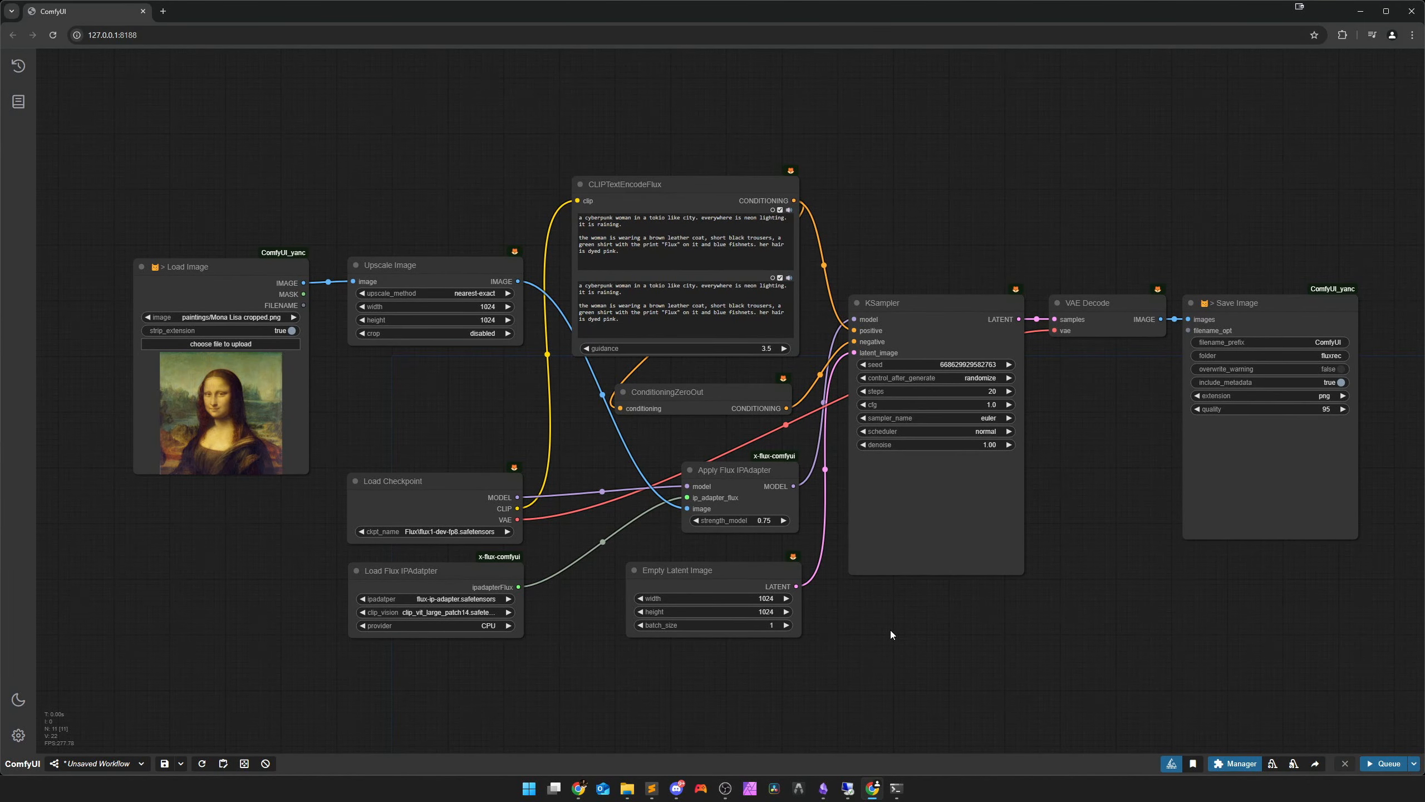
drag(889, 626, 882, 609)
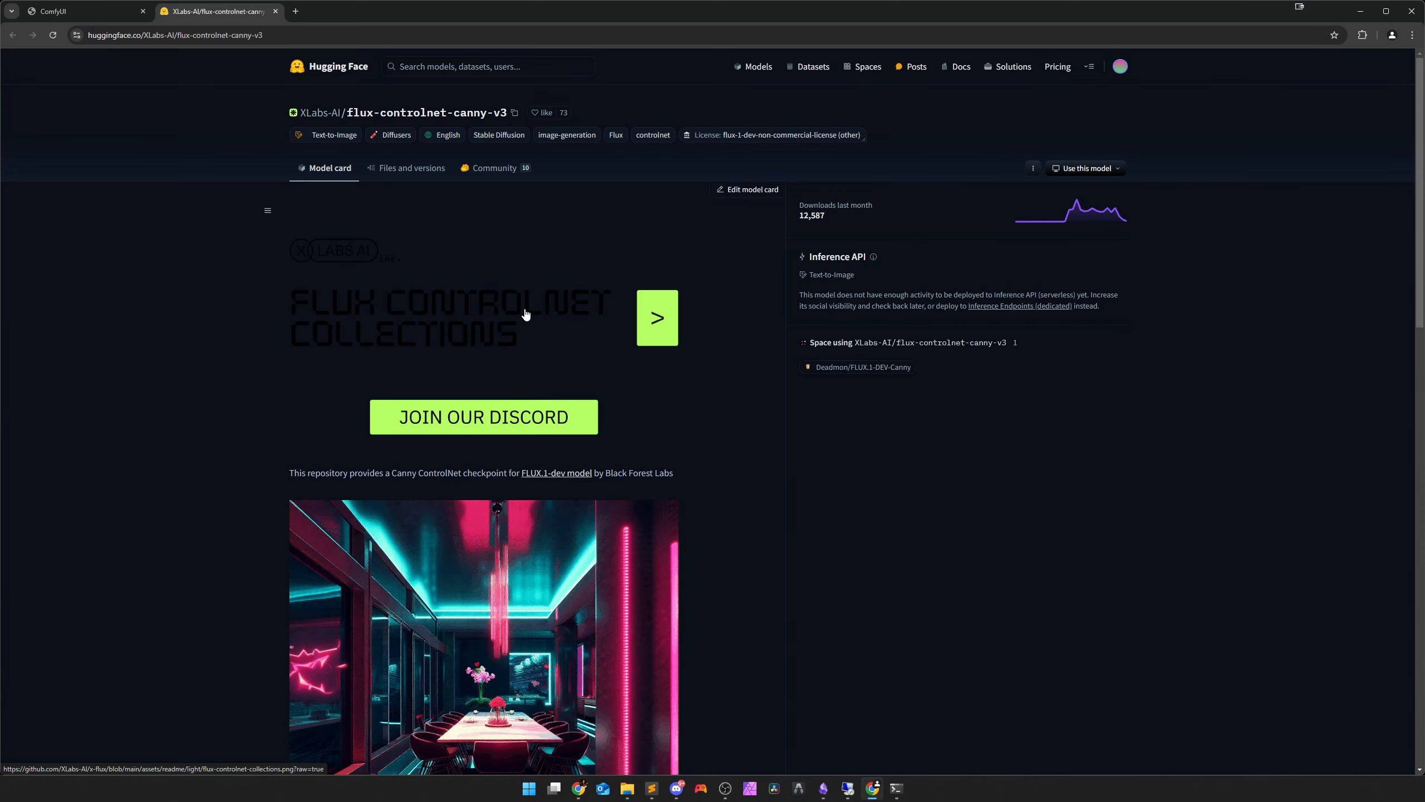
Open the XLabs-AI organization page from the flux-controlnet-canny-v3 repository and expand its complete model list
click(304, 114)
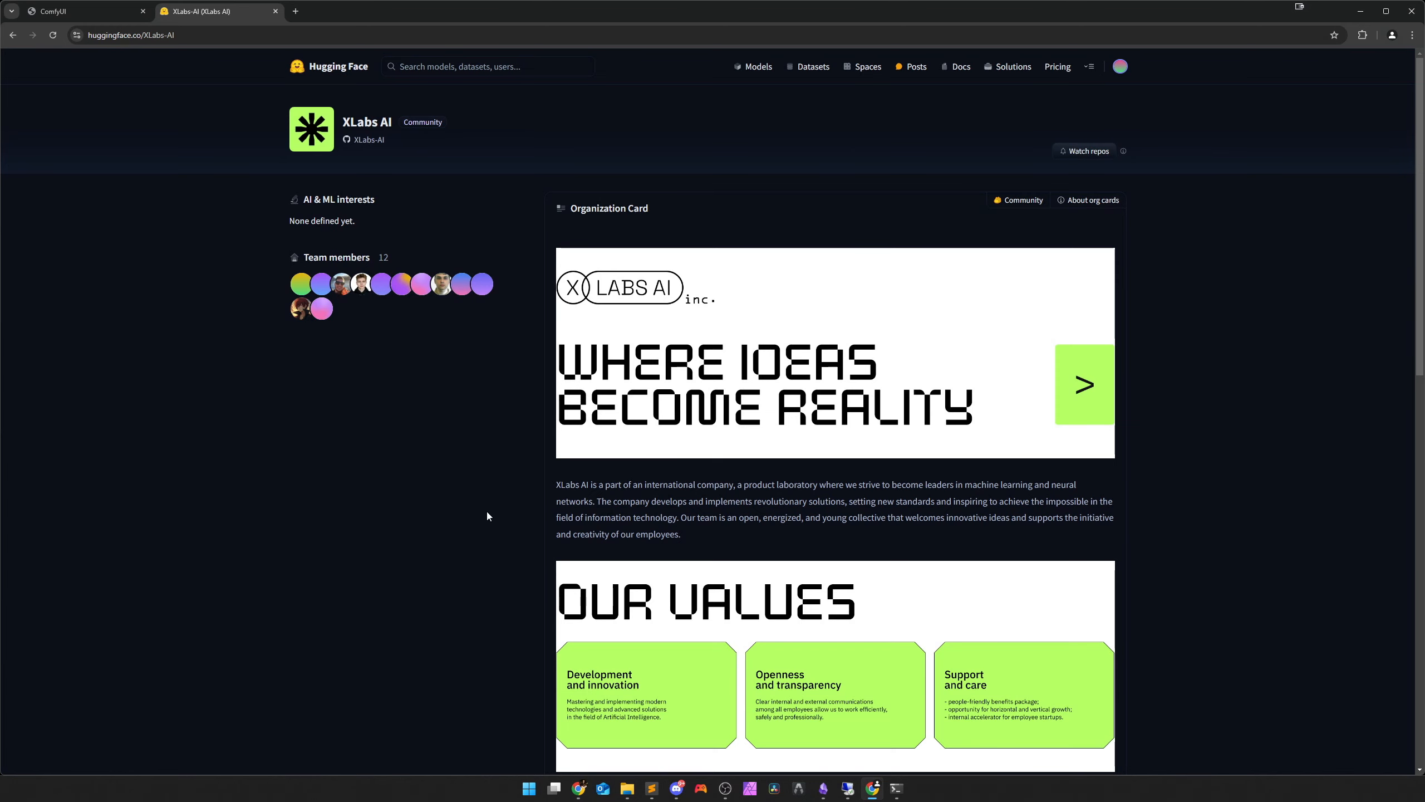
scroll(528, 527, down, 10)
scroll(528, 526, down, 2)
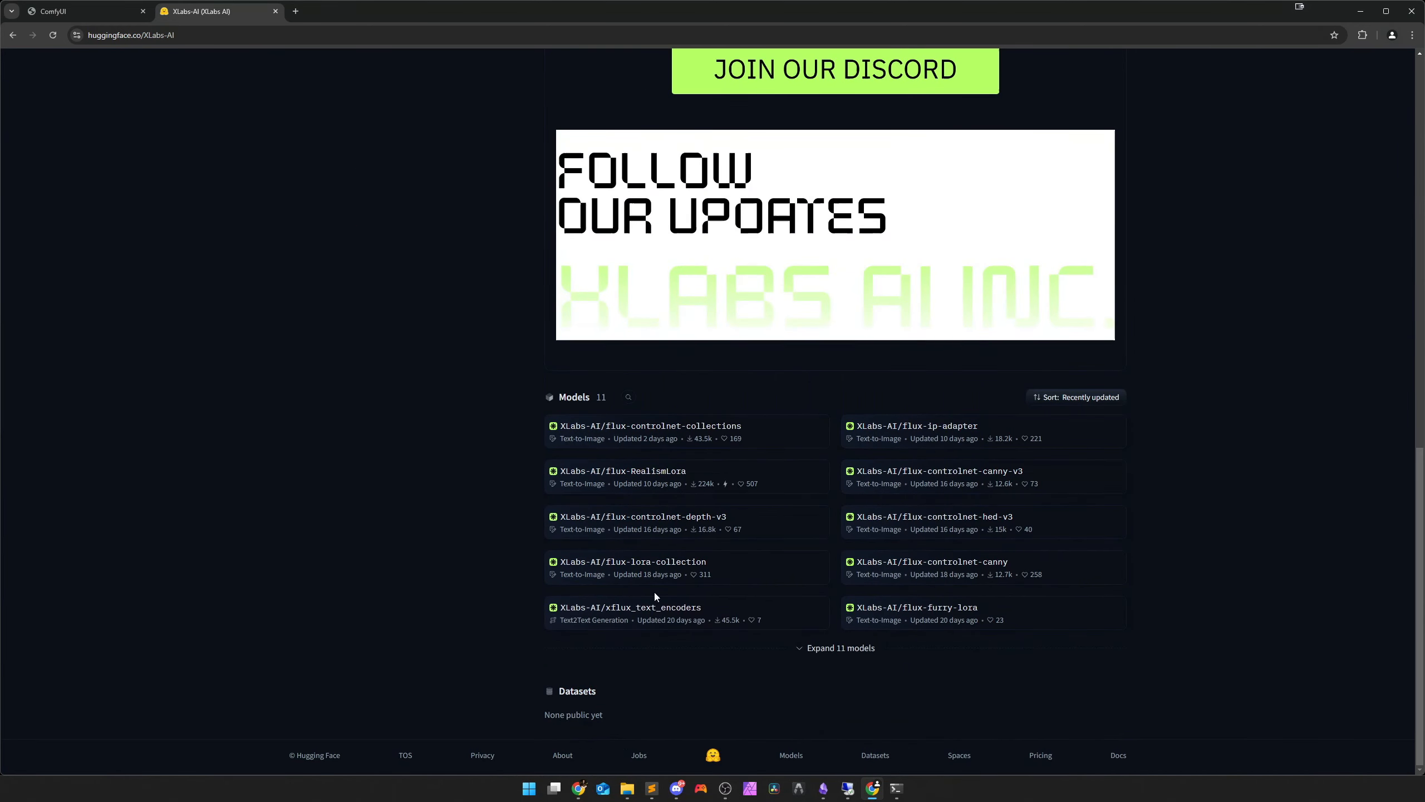
click(850, 651)
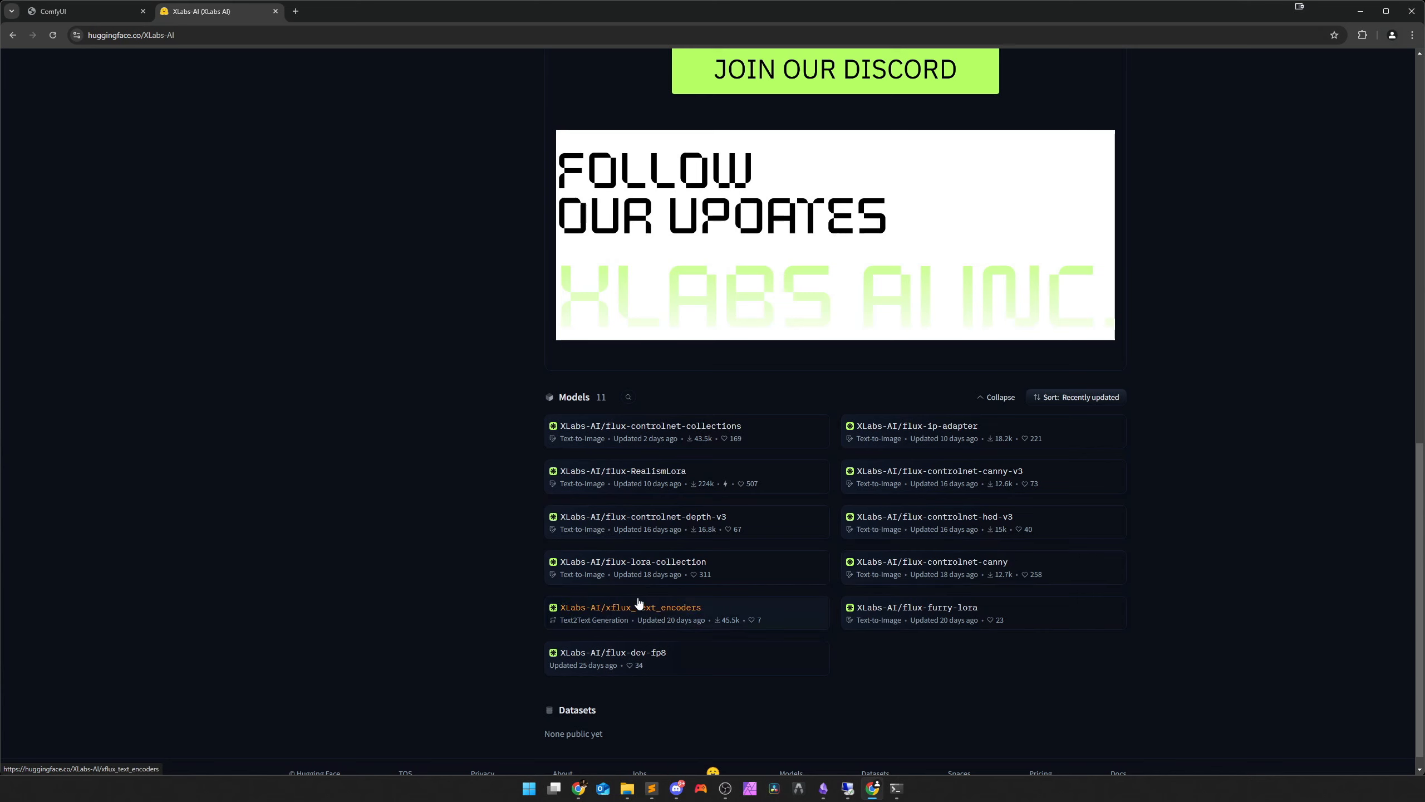
Open XLabs-AI/flux-controlnet-collections in a new browser tab, check its repository files, and return to the XLabs-AI page
middle_click(654, 439)
click(359, 12)
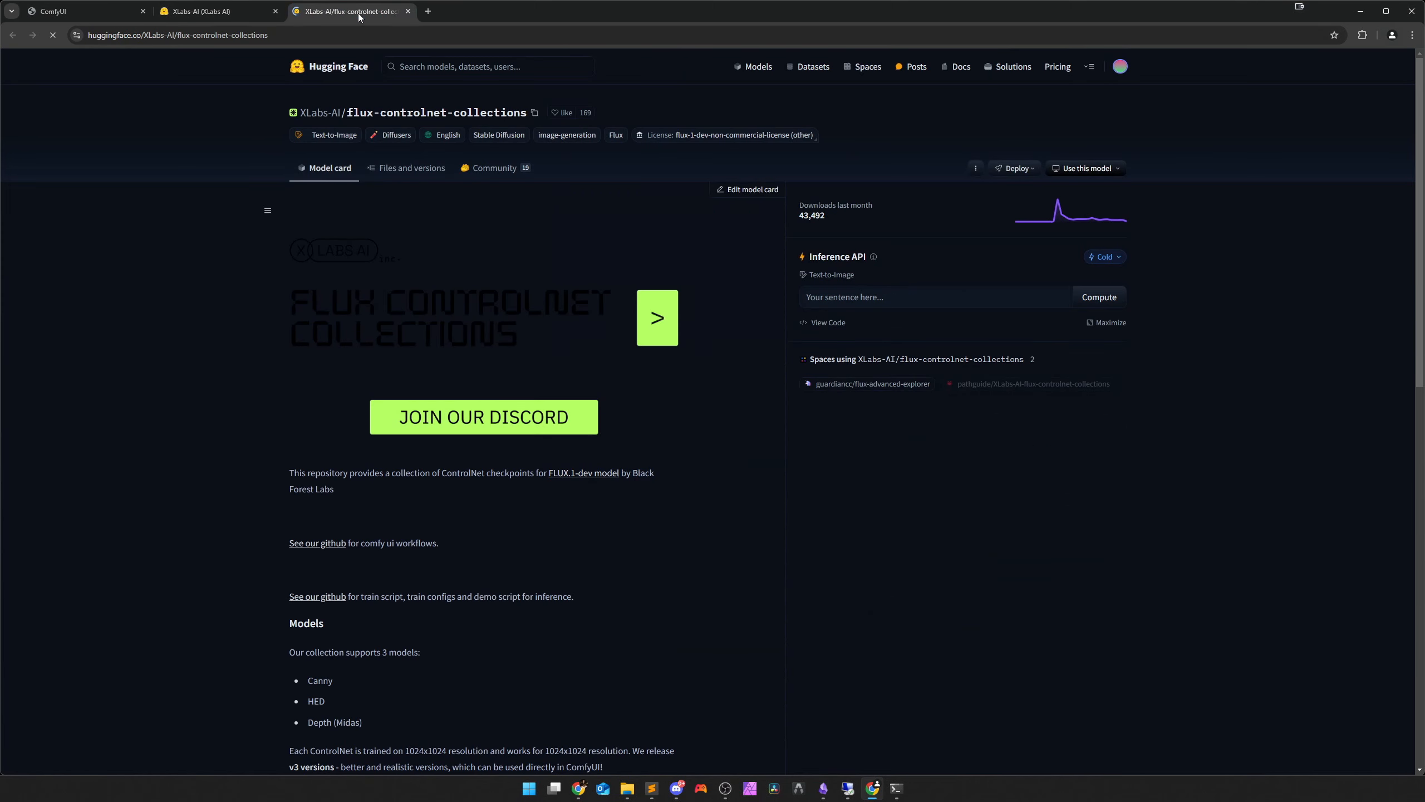
click(405, 169)
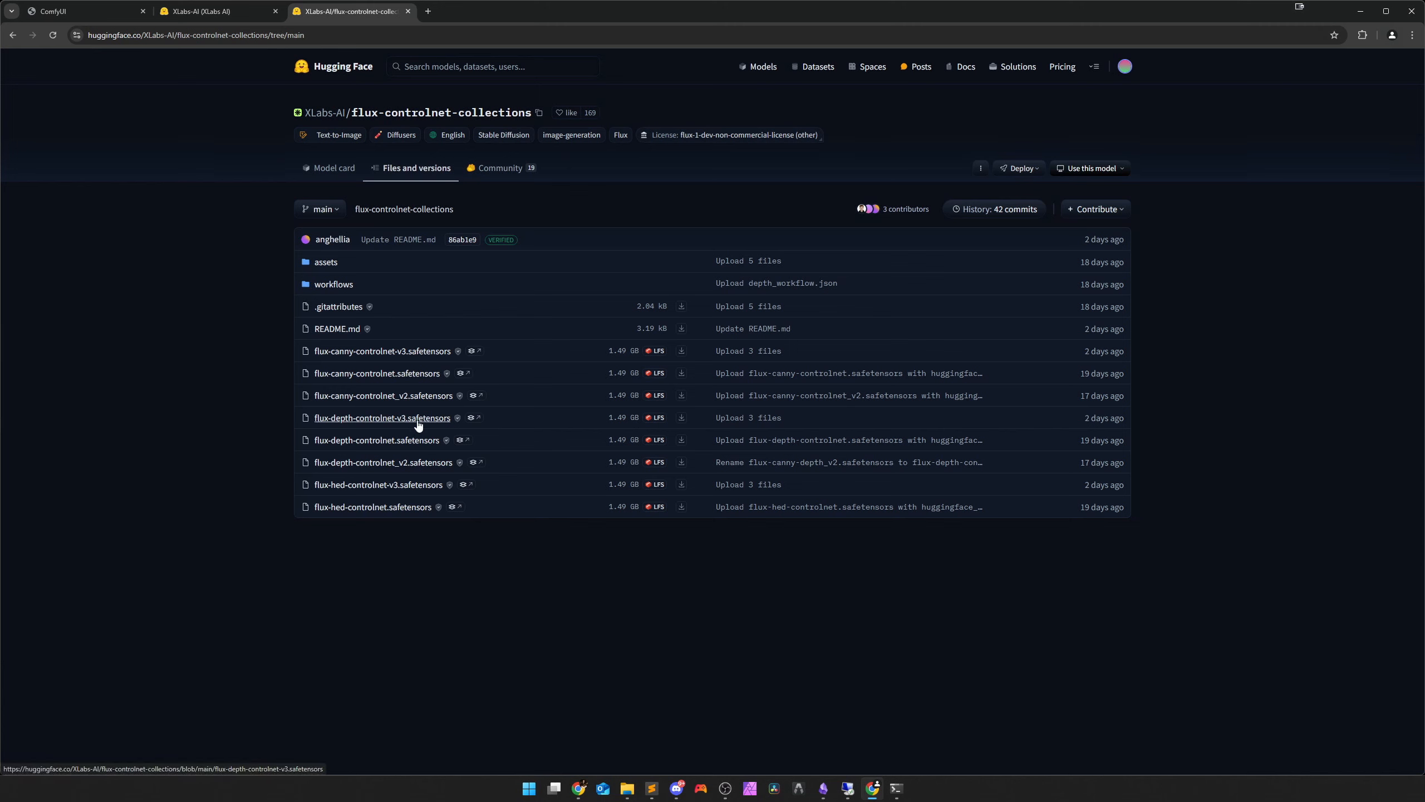
click(231, 16)
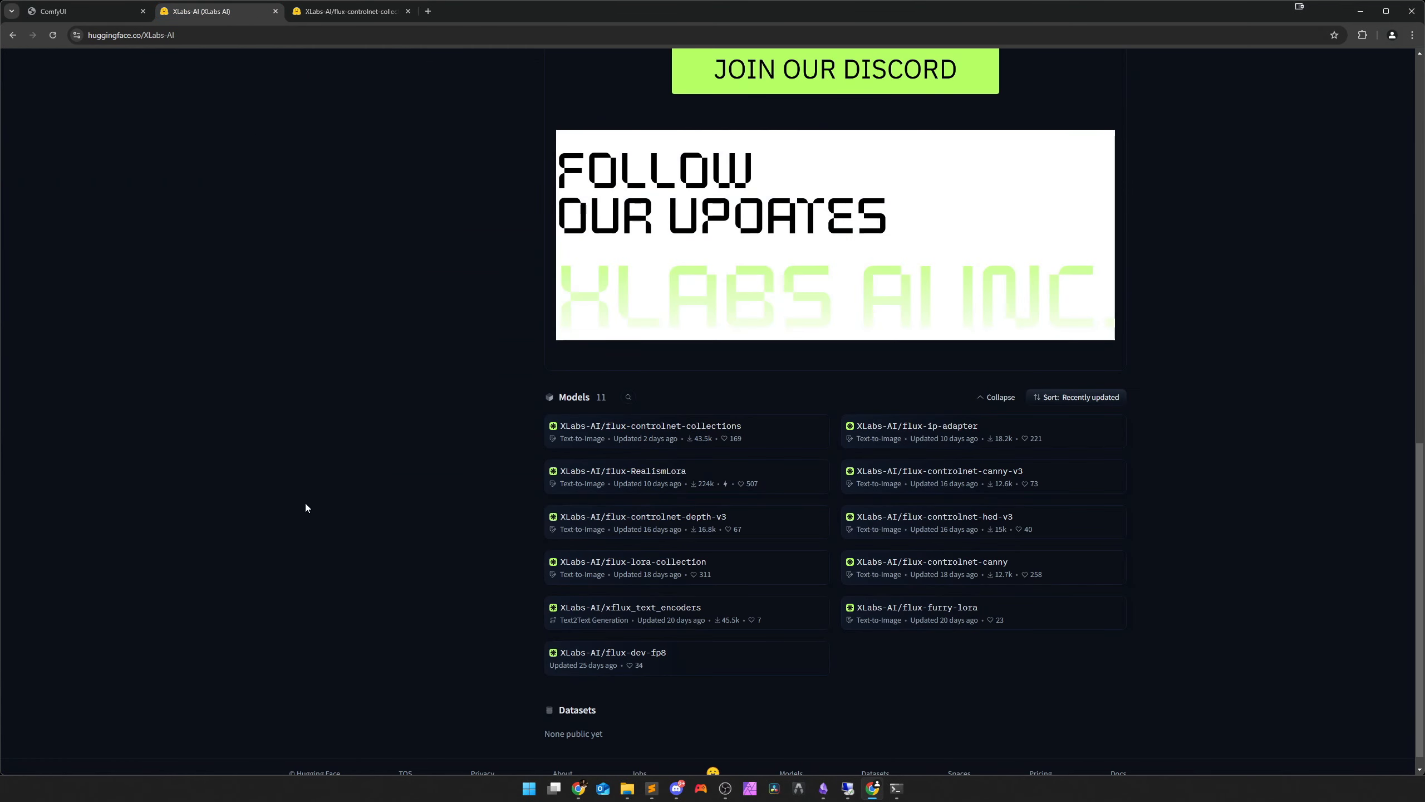